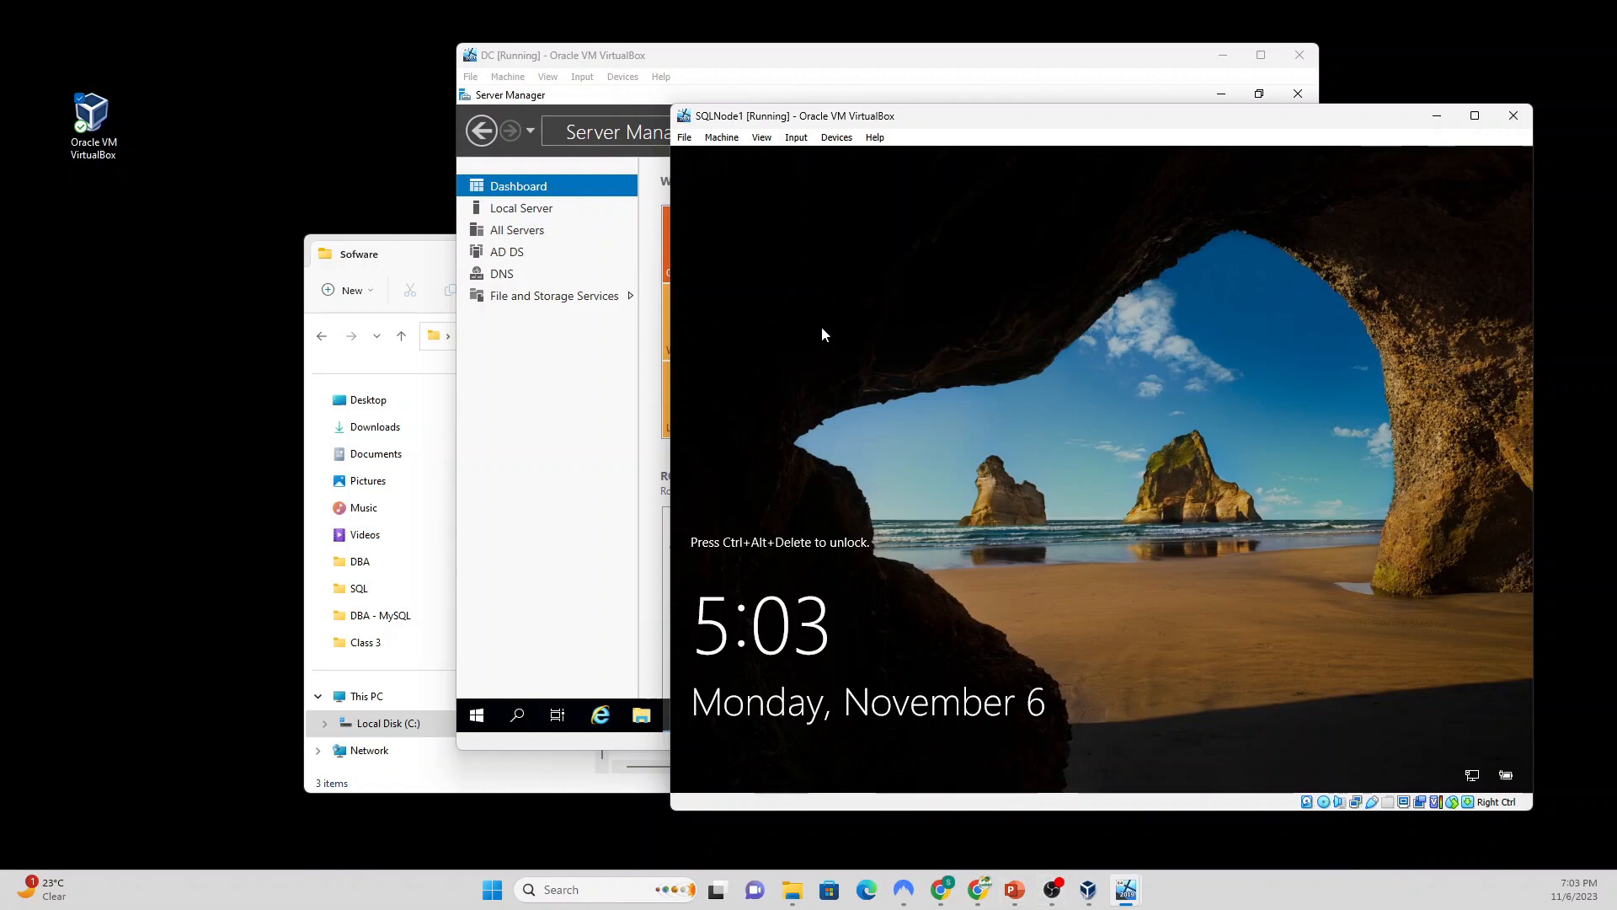
Step: Send Ctrl-Alt-Del to SQLNode1 and sign in with the Administrator password
{"action": "left_click", "coordinate": [797, 138]}
{"action": "mouse_move", "coordinate": [830, 160]}
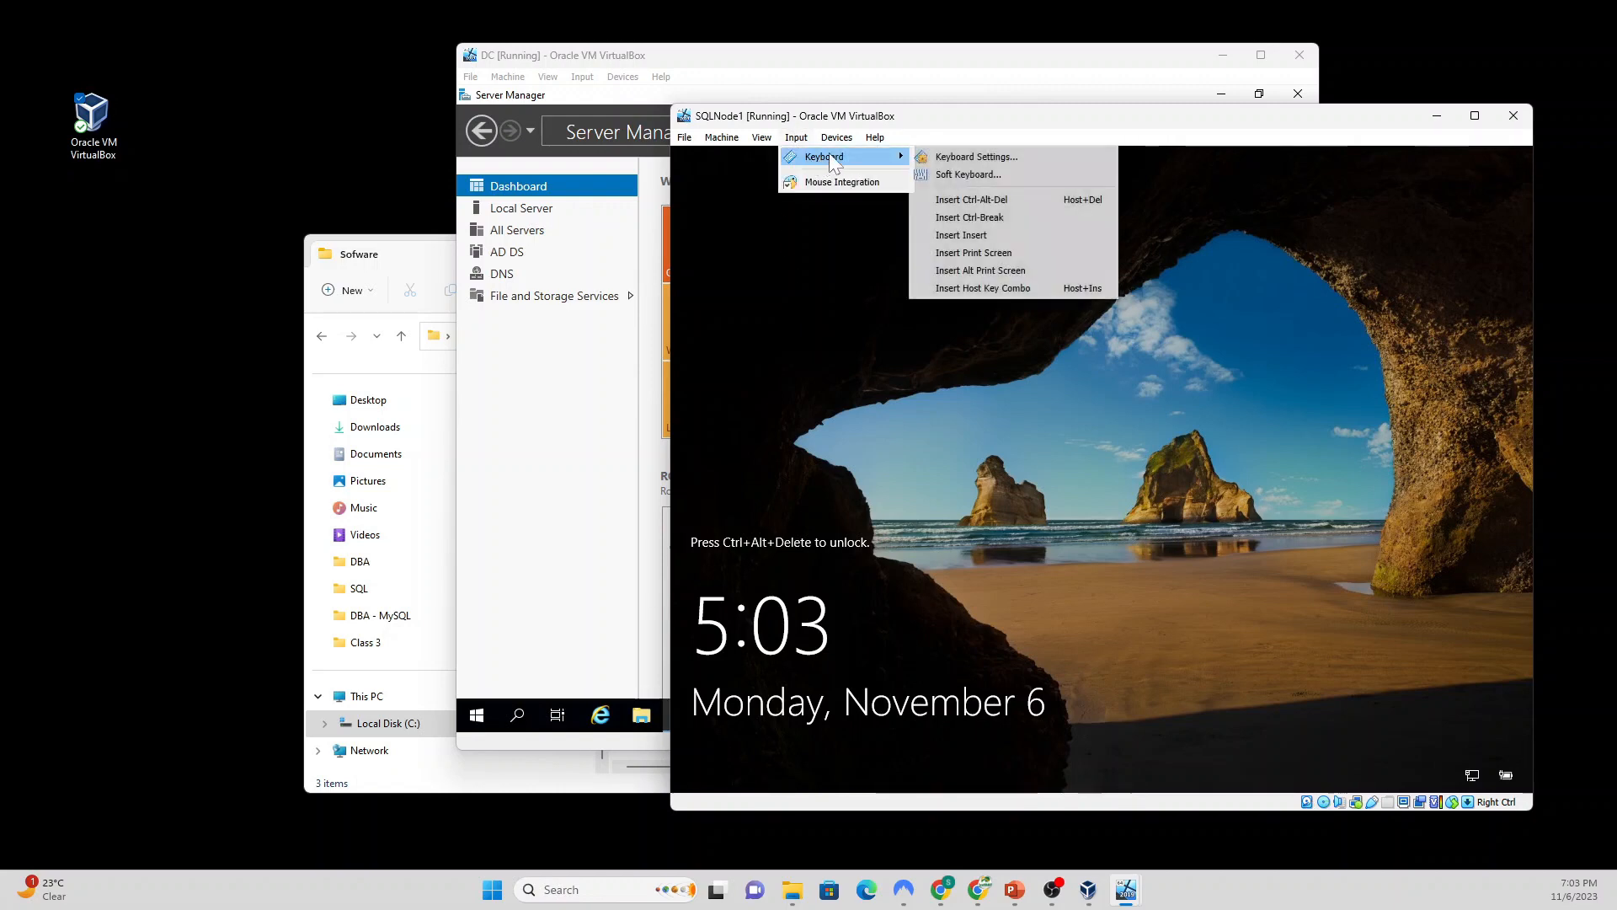
{"action": "left_click", "coordinate": [1008, 198]}
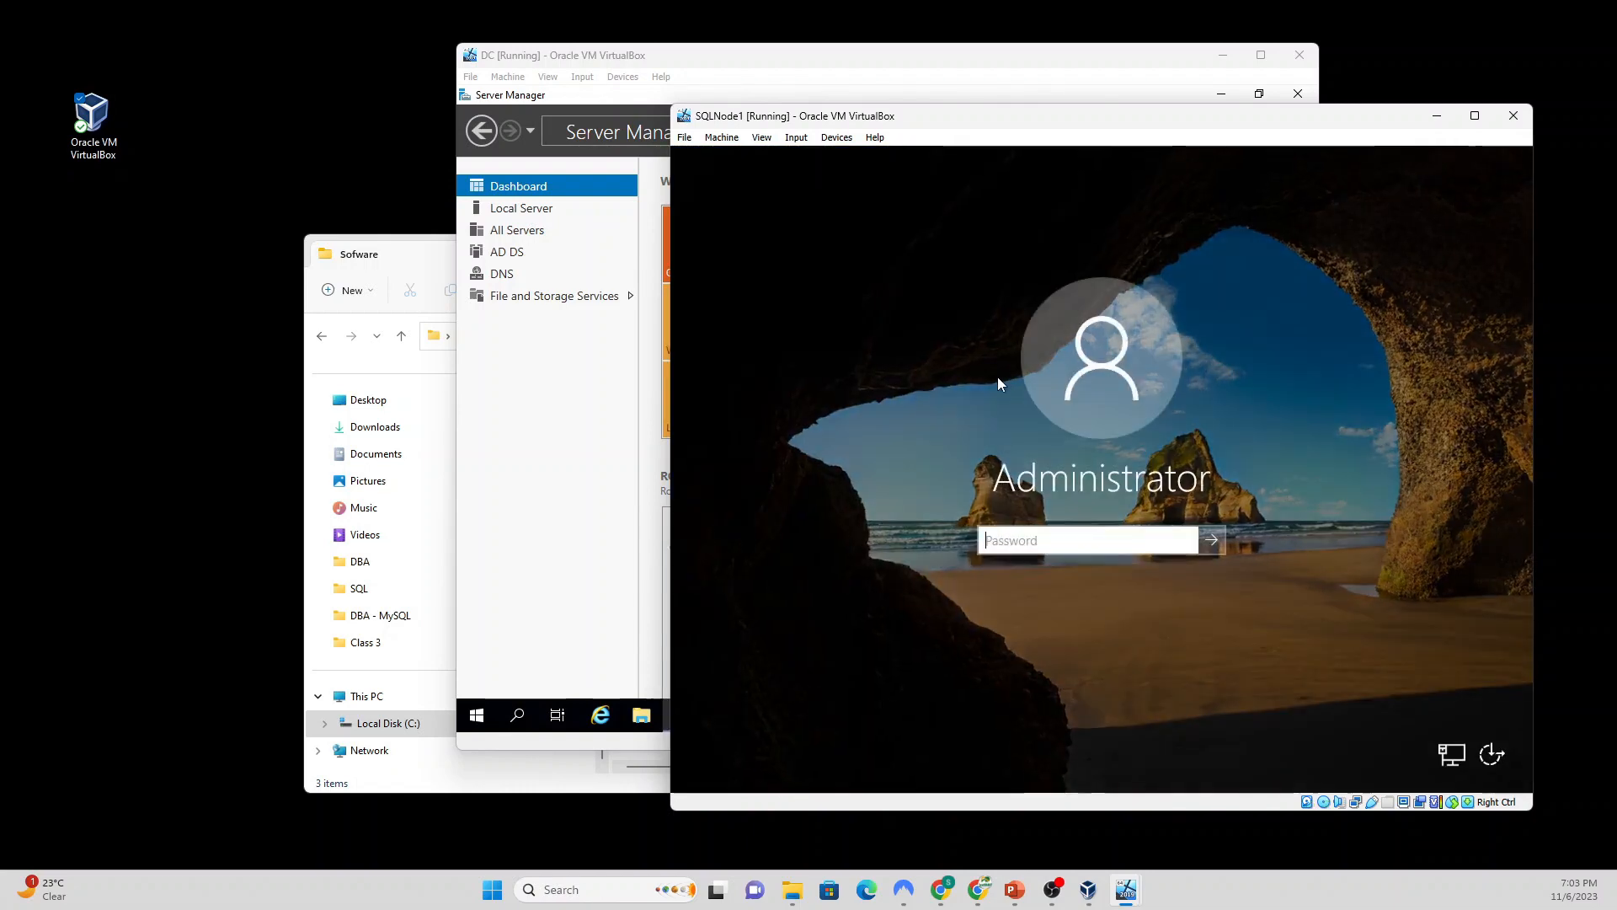
{"action": "type", "text": "•••"}
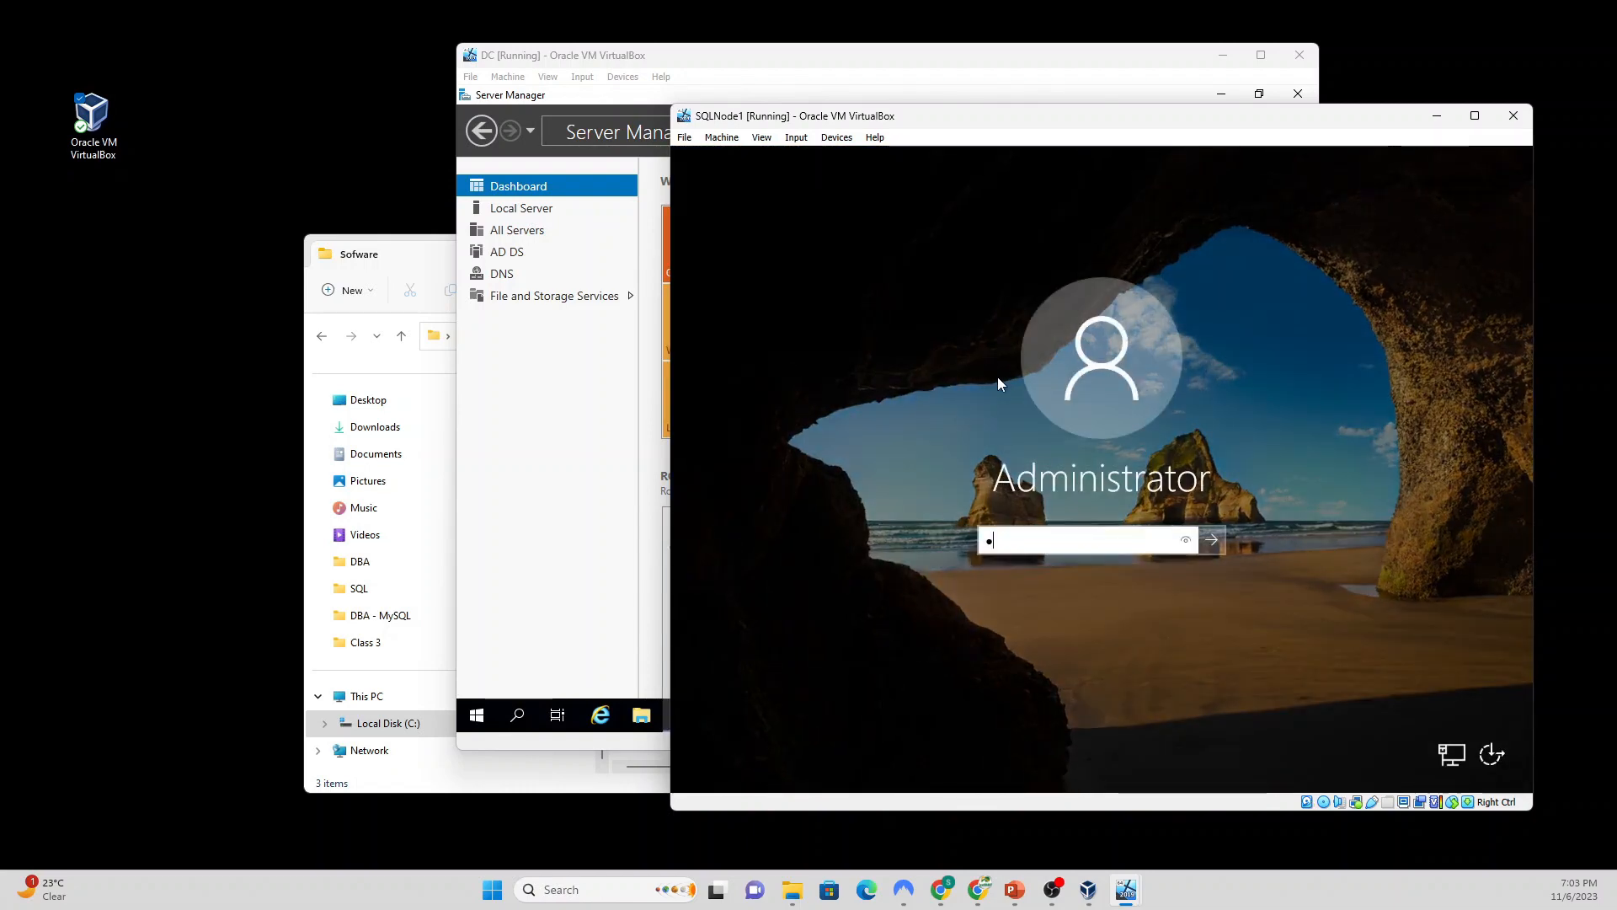
{"action": "type", "text": "•••••"}
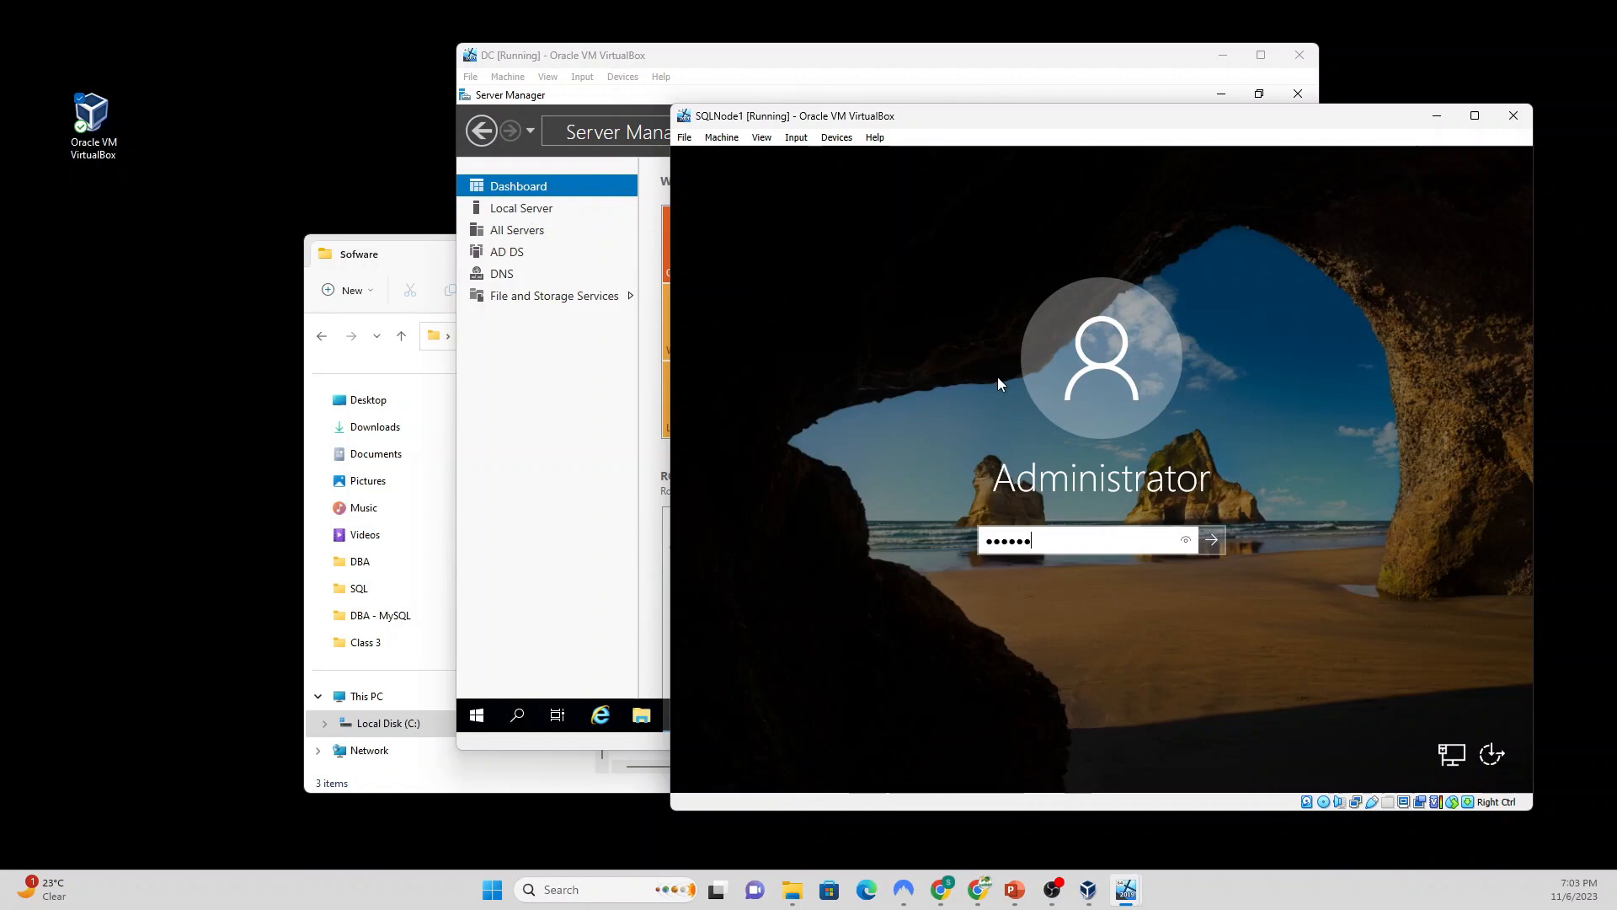
{"action": "type", "text": "••"}
{"action": "key", "text": "Return"}
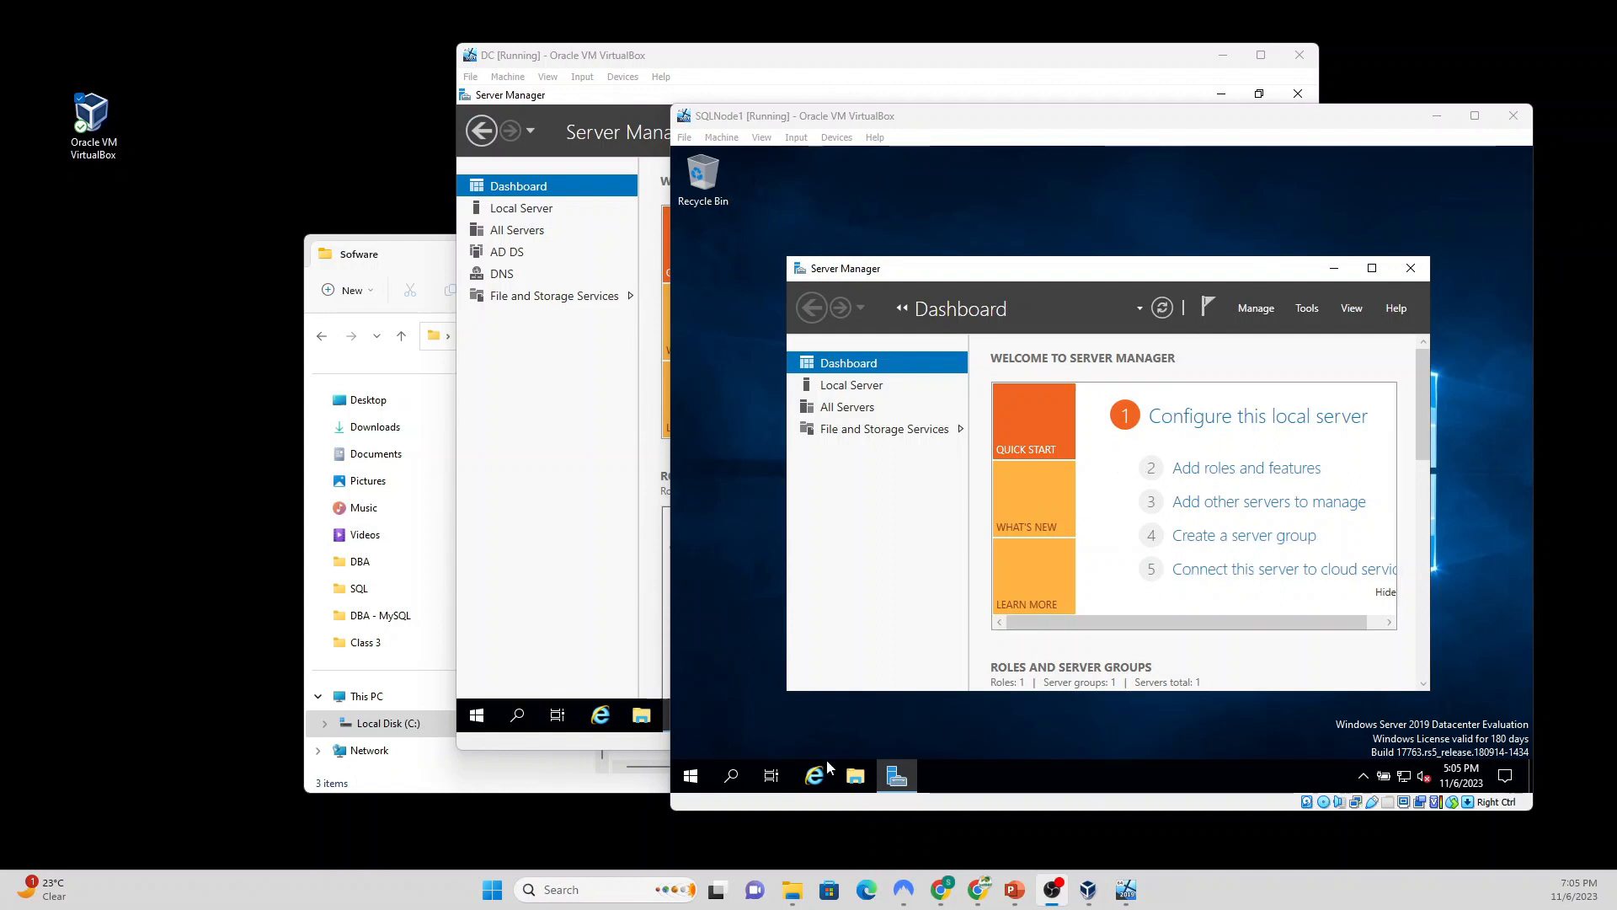
Step: Run ipconfig in Command Prompt to confirm IPv4 192.168.1.190, then bring Server Manager back
{"action": "left_click", "coordinate": [732, 777]}
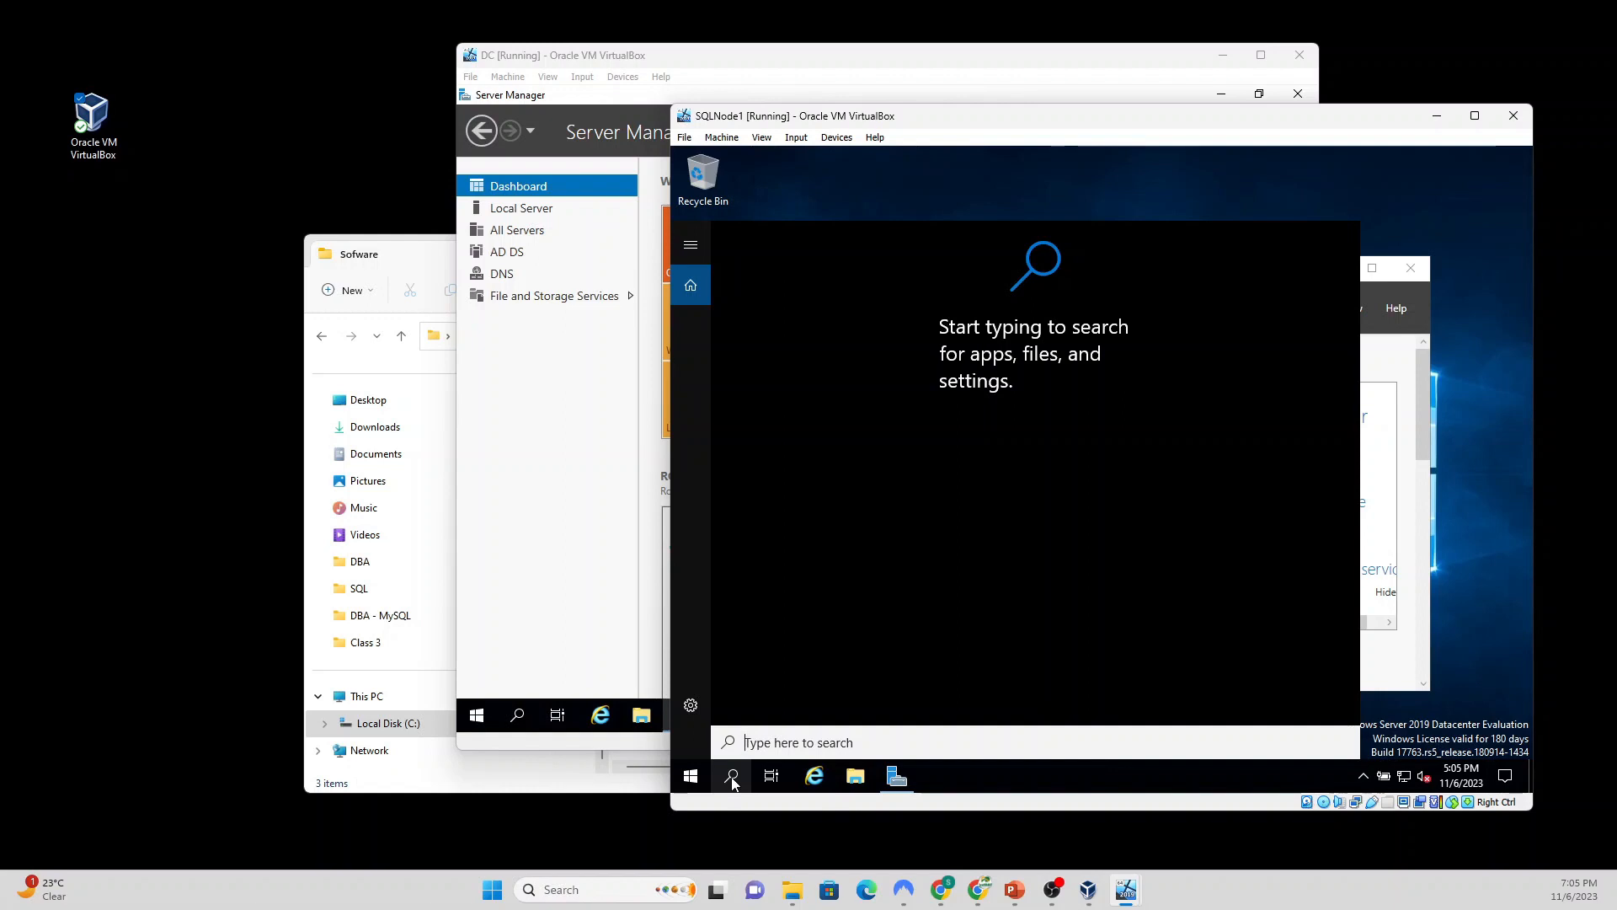
{"action": "type", "text": "cmd"}
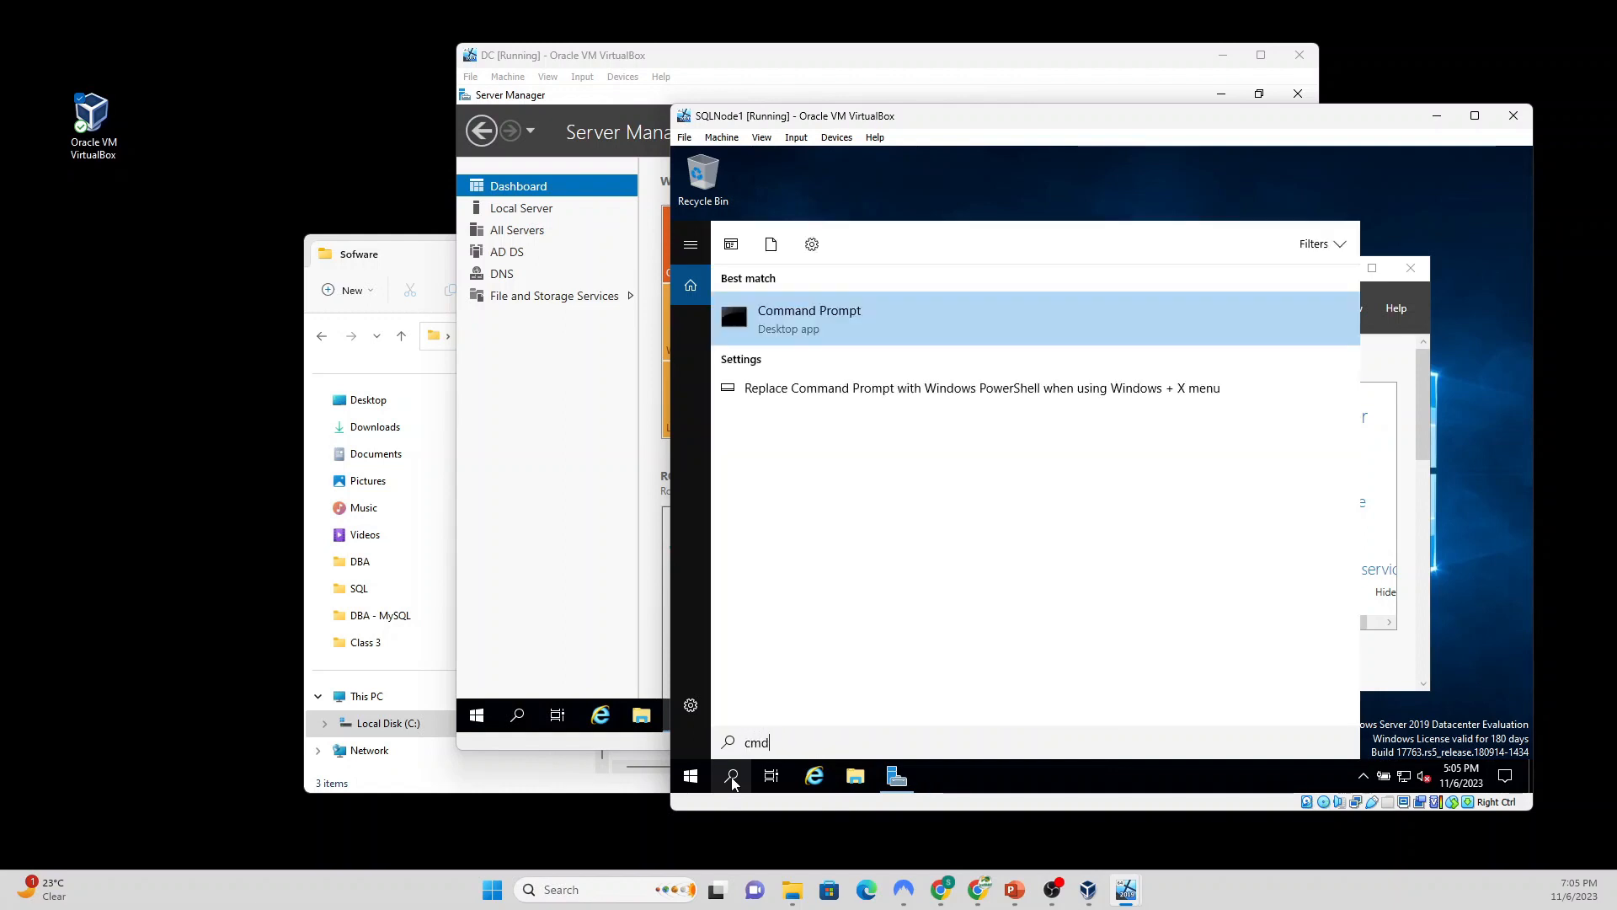
{"action": "key", "text": "Return"}
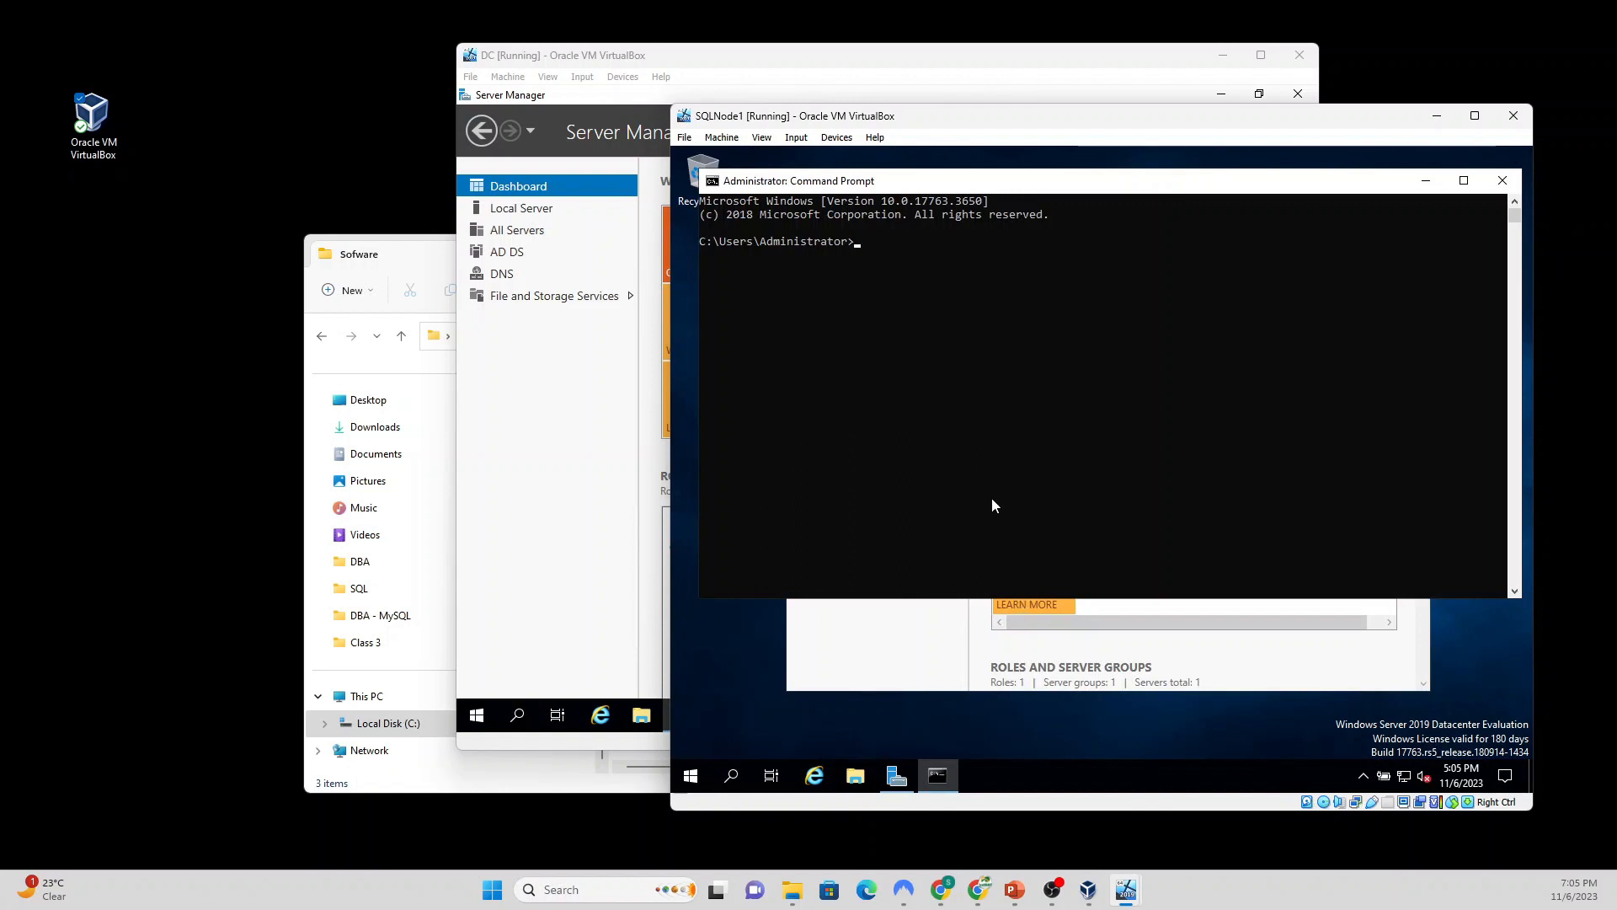
{"action": "type", "text": "ipconfig"}
{"action": "key", "text": "Return"}
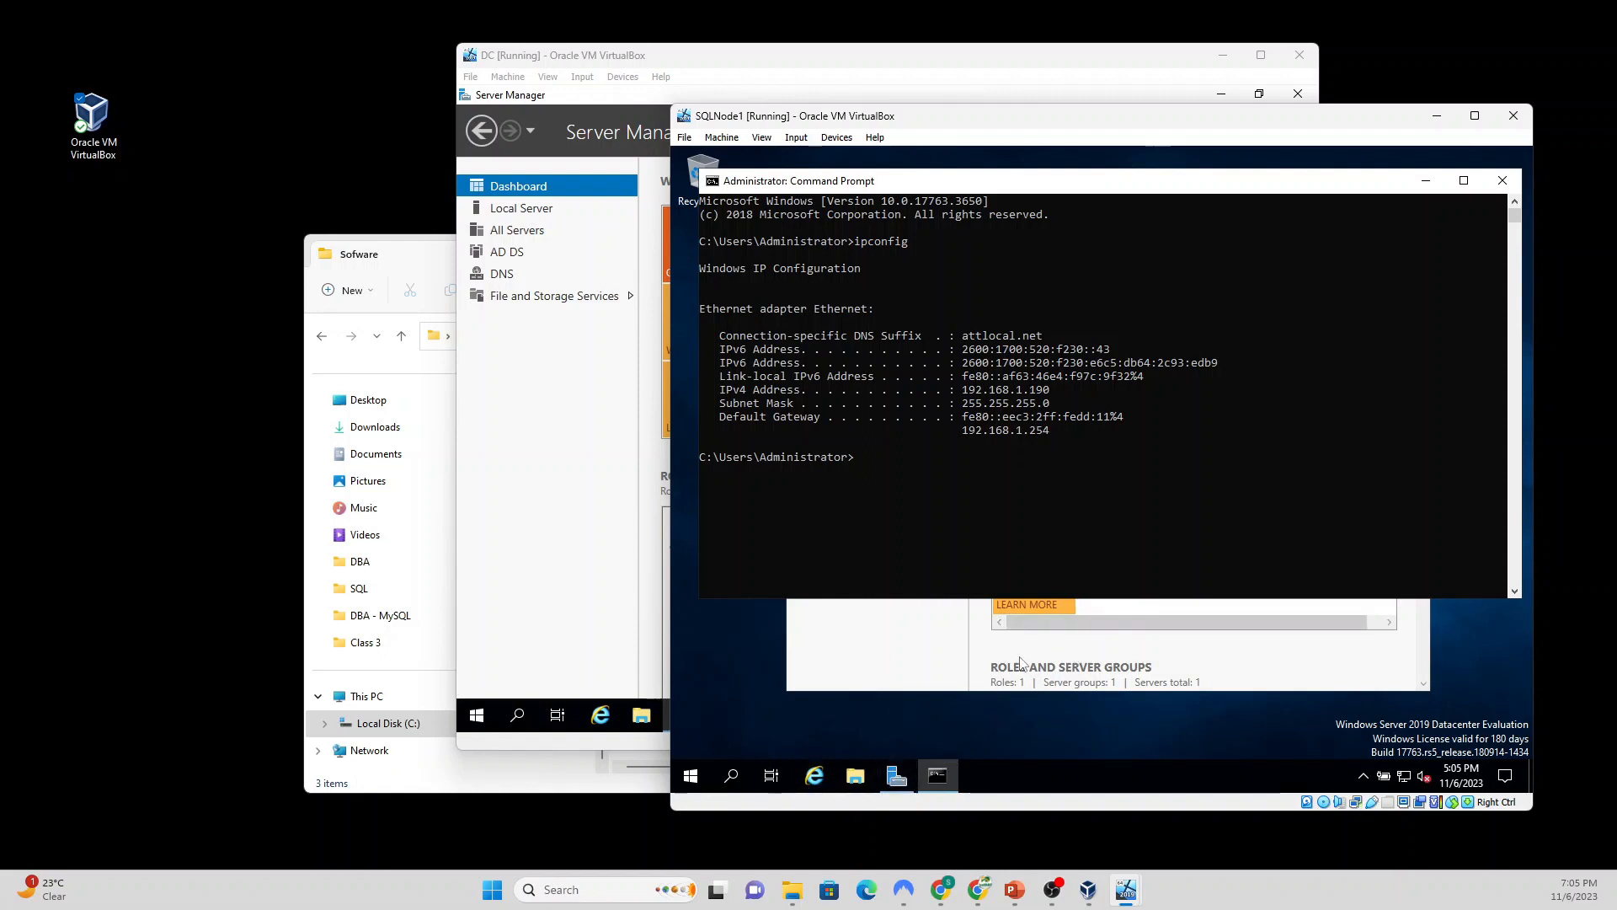
{"action": "left_click", "coordinate": [890, 665]}
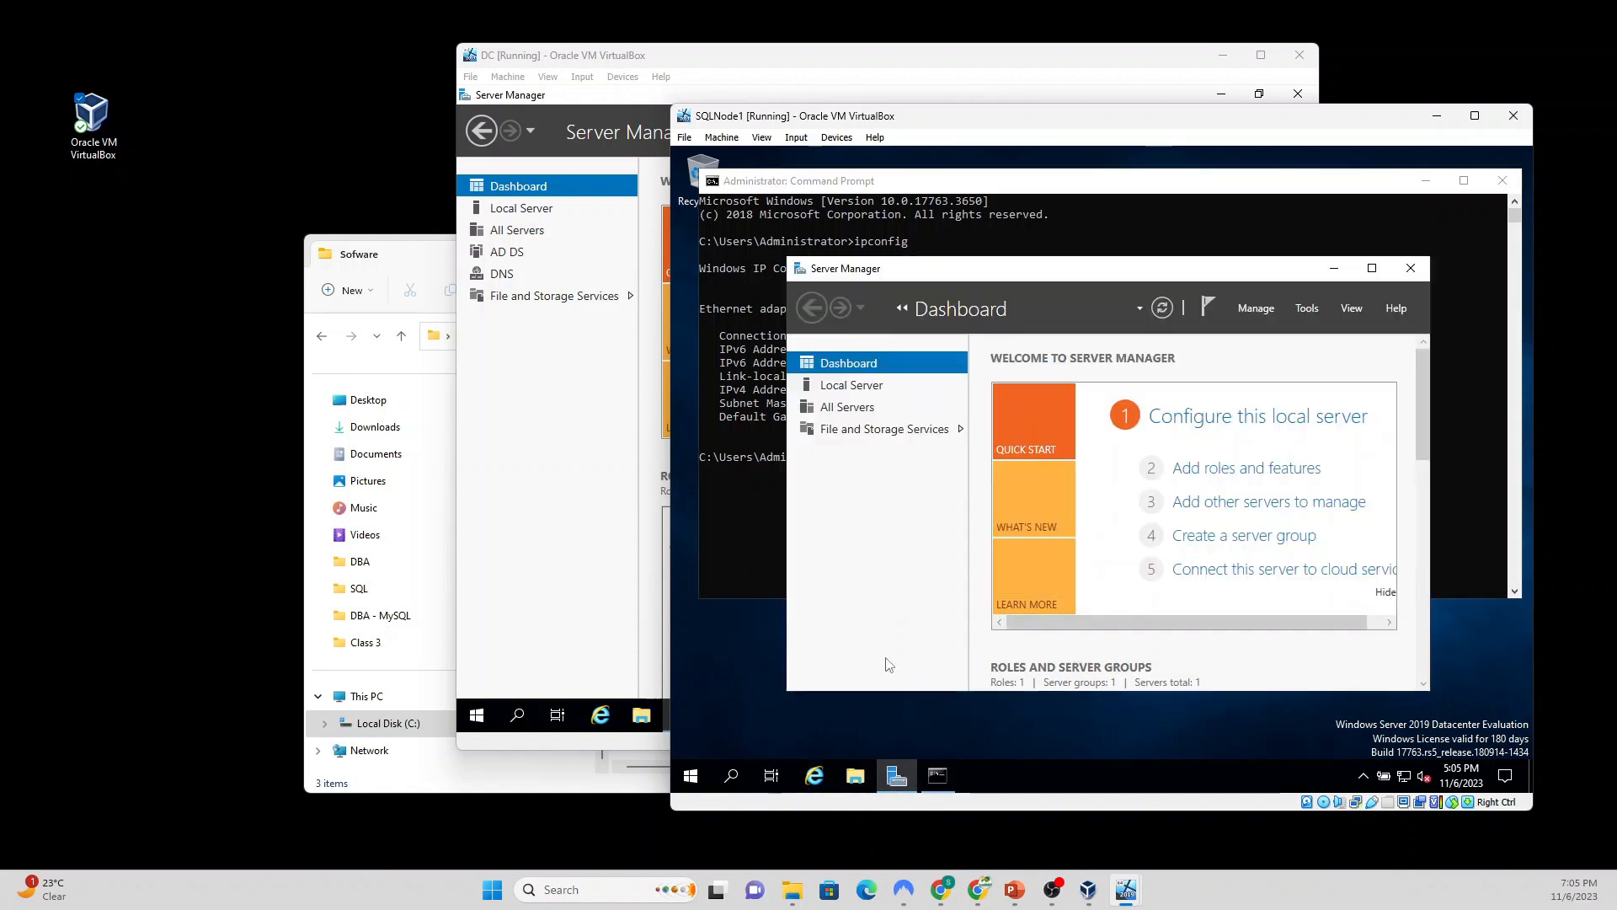
Step: From Local Server, open the Ethernet adapter's Properties via Network Connections
{"action": "left_click", "coordinate": [852, 389]}
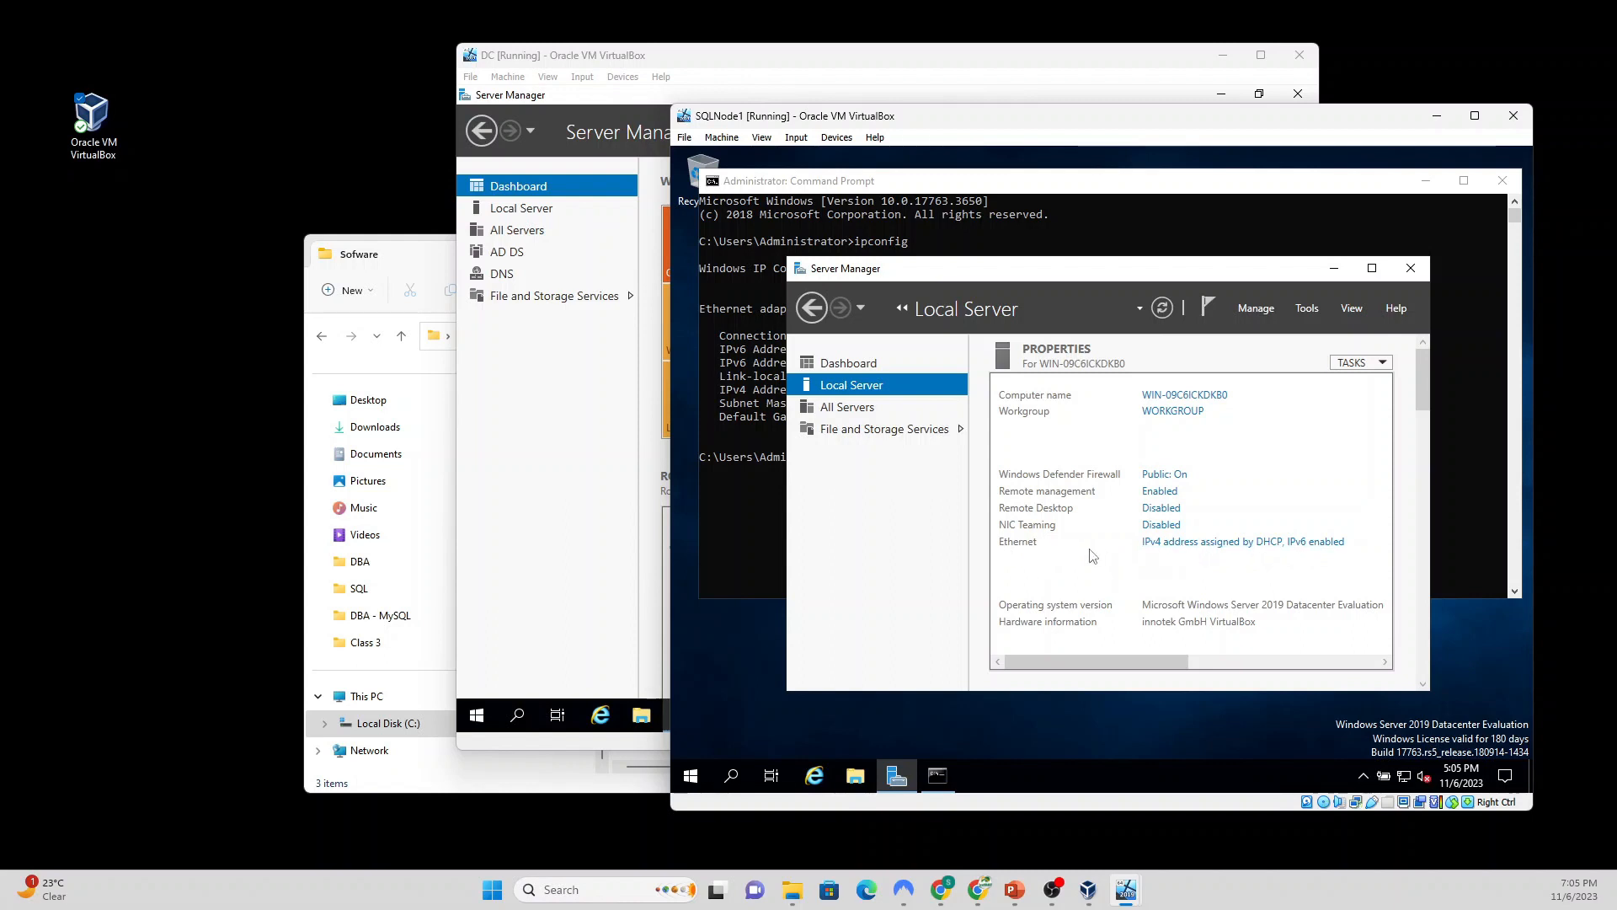
{"action": "left_click", "coordinate": [1210, 549]}
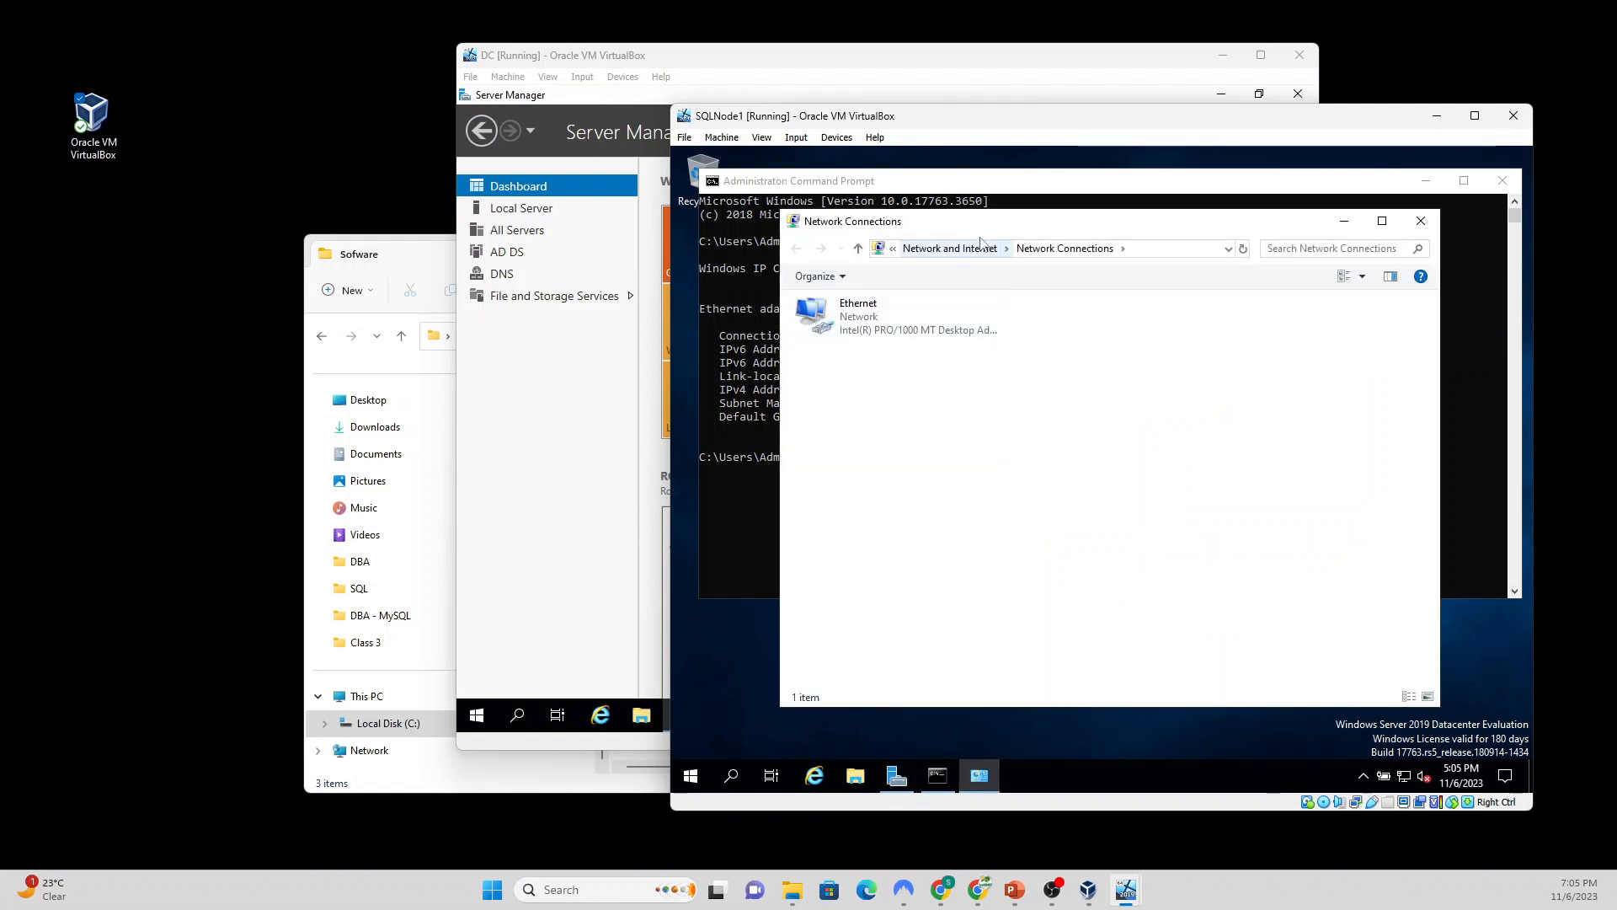
{"action": "left_click_drag", "start_coordinate": [982, 220], "coordinate": [1152, 243]}
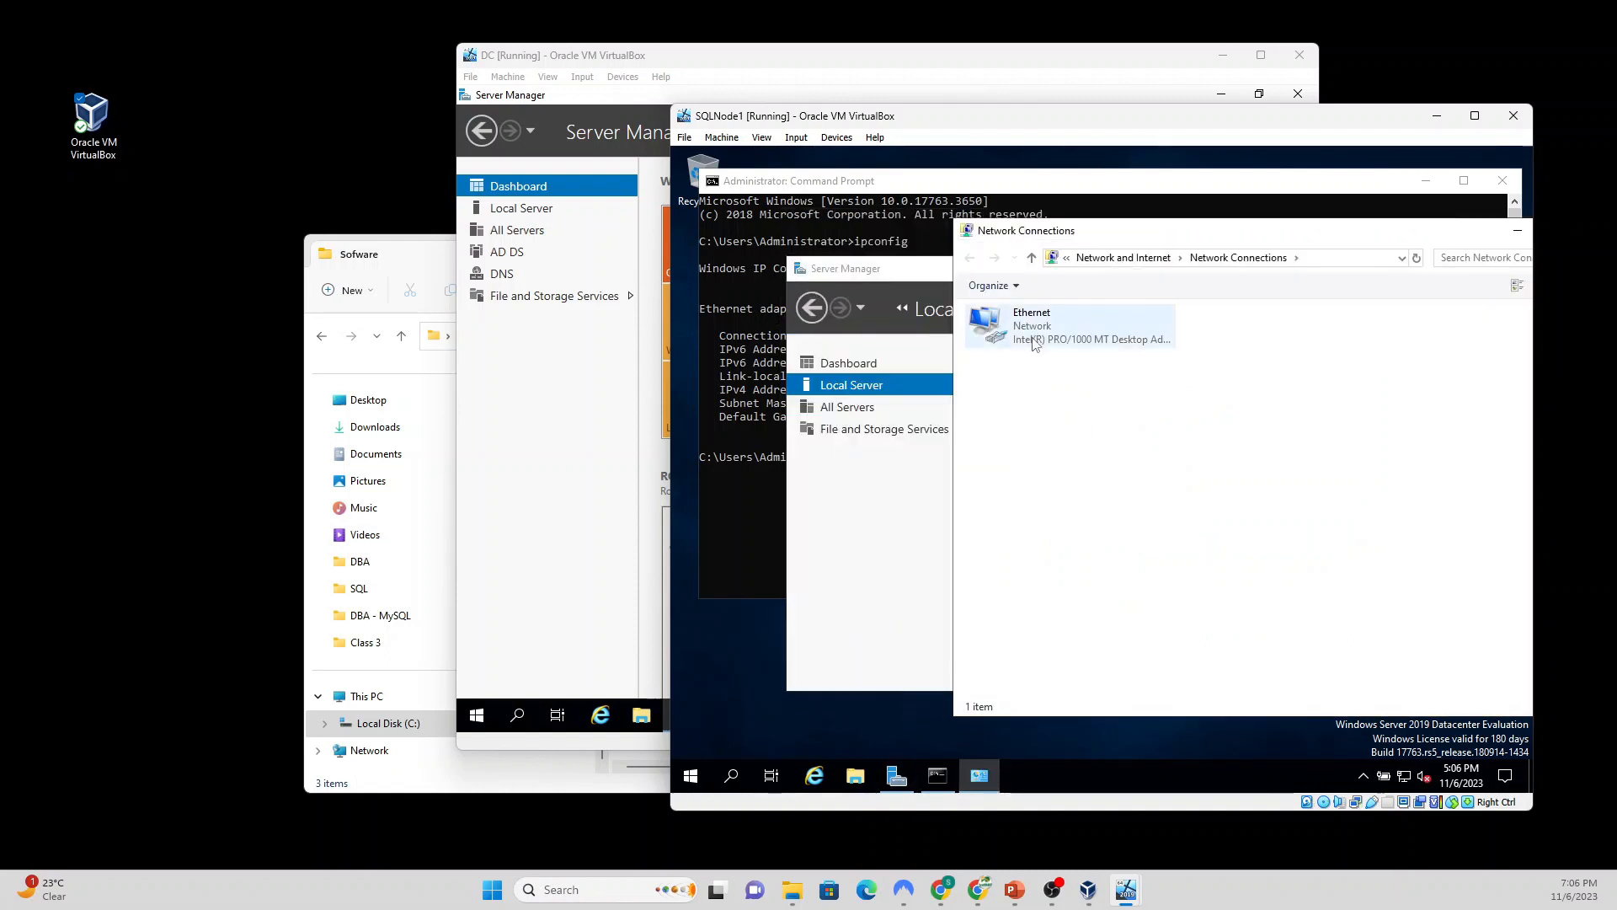
{"action": "double_click", "coordinate": [1034, 336]}
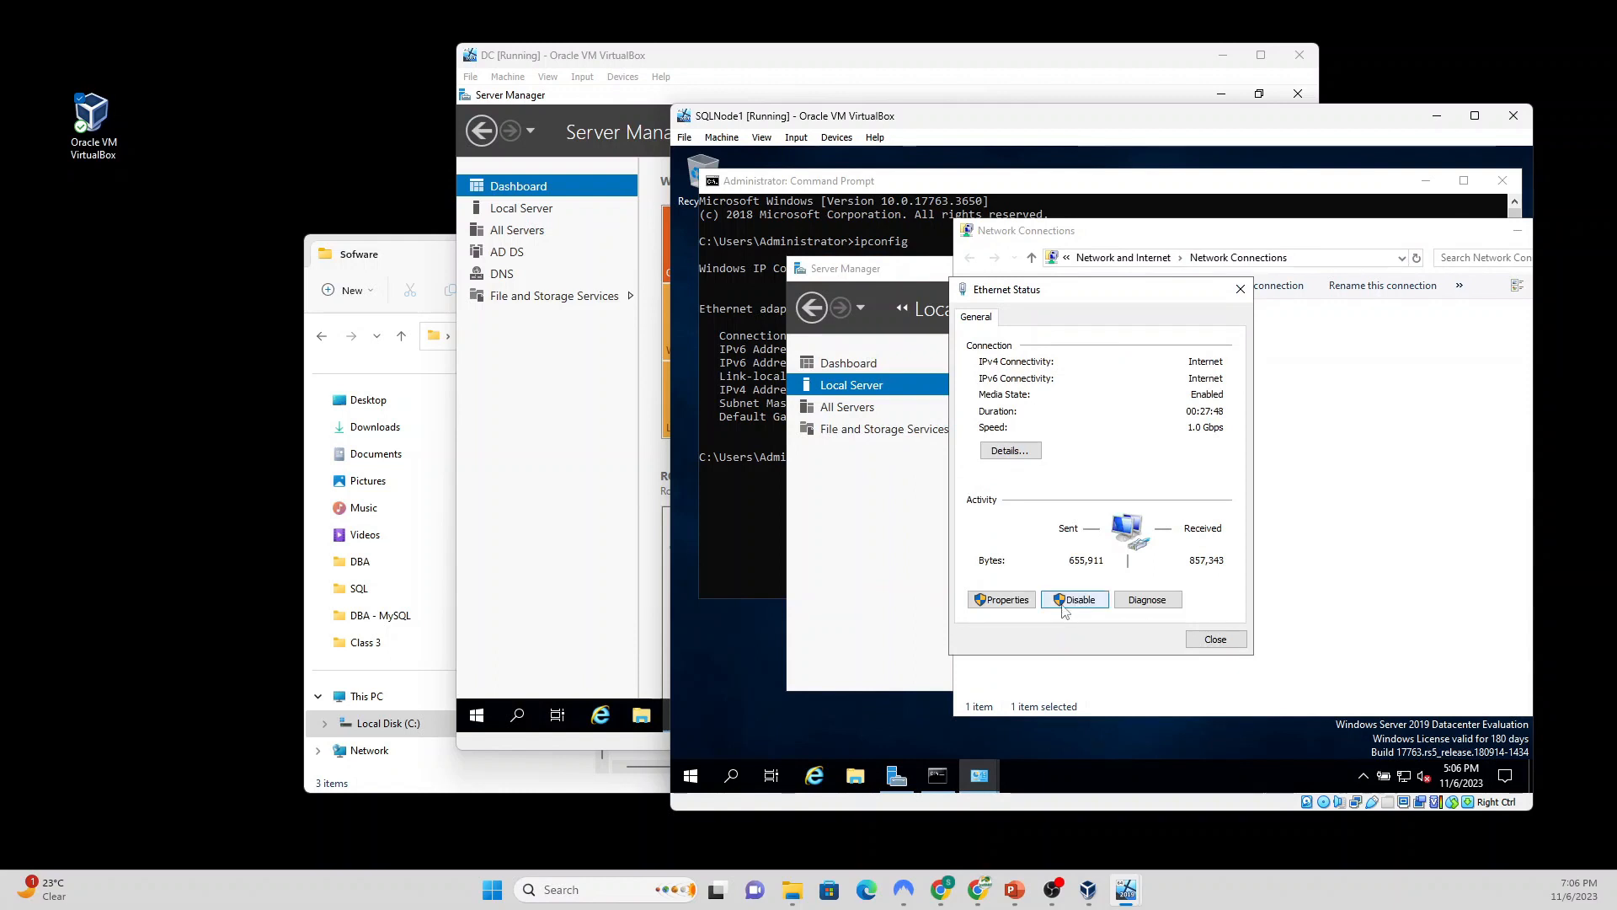
{"action": "left_click", "coordinate": [1003, 599]}
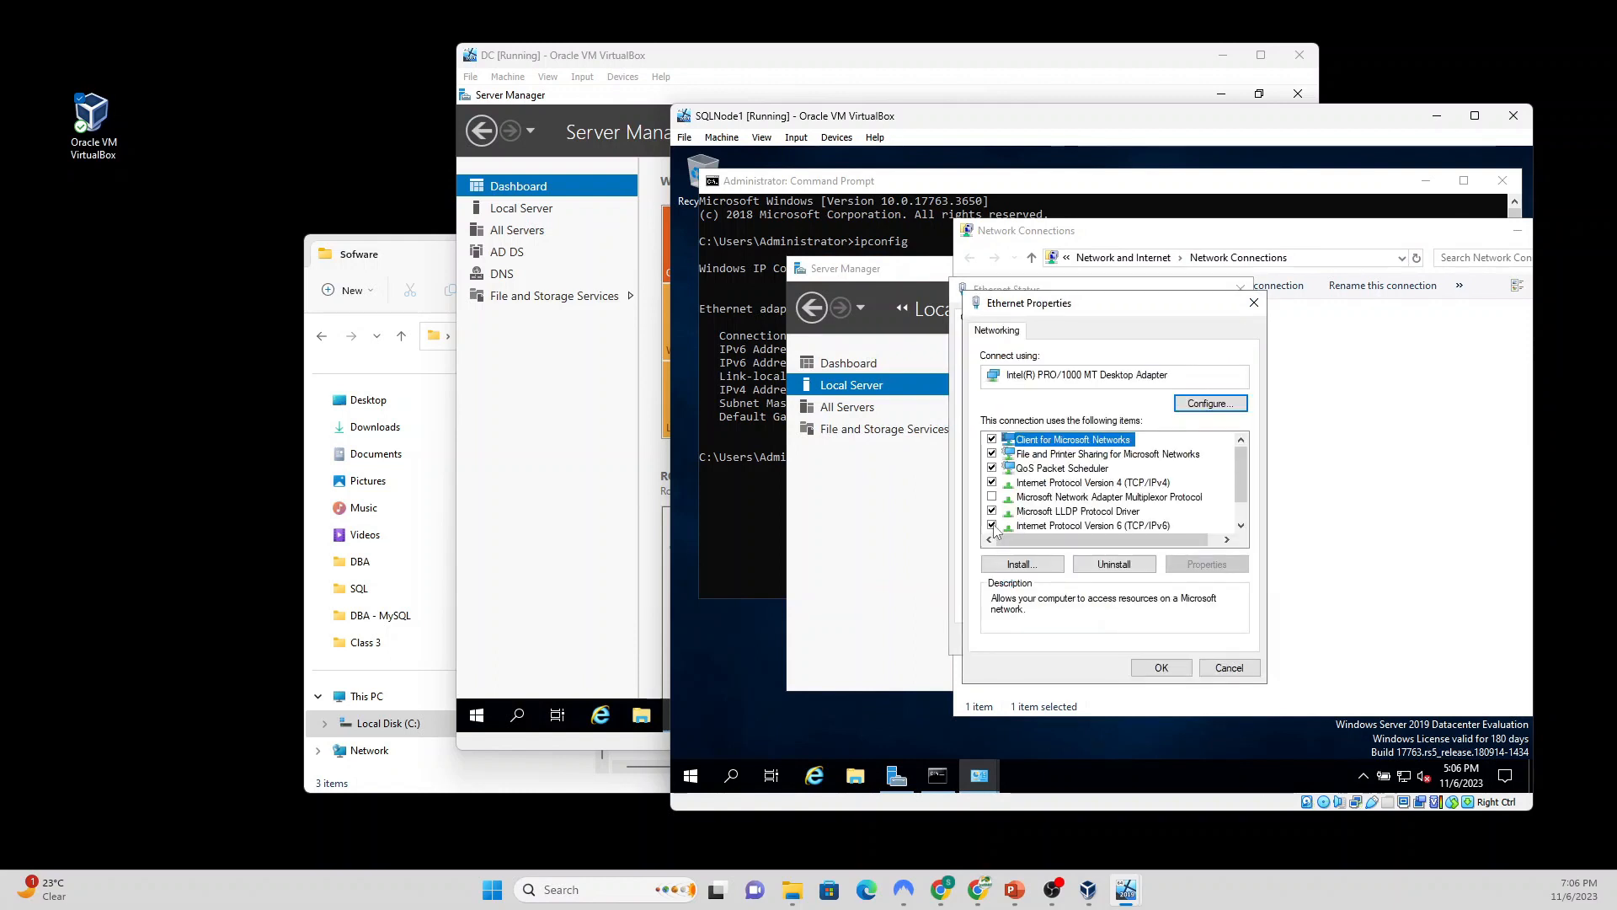
Step: Disable IPv6 and set the IPv4 protocol to use a manually specified IP address
{"action": "left_click", "coordinate": [992, 526]}
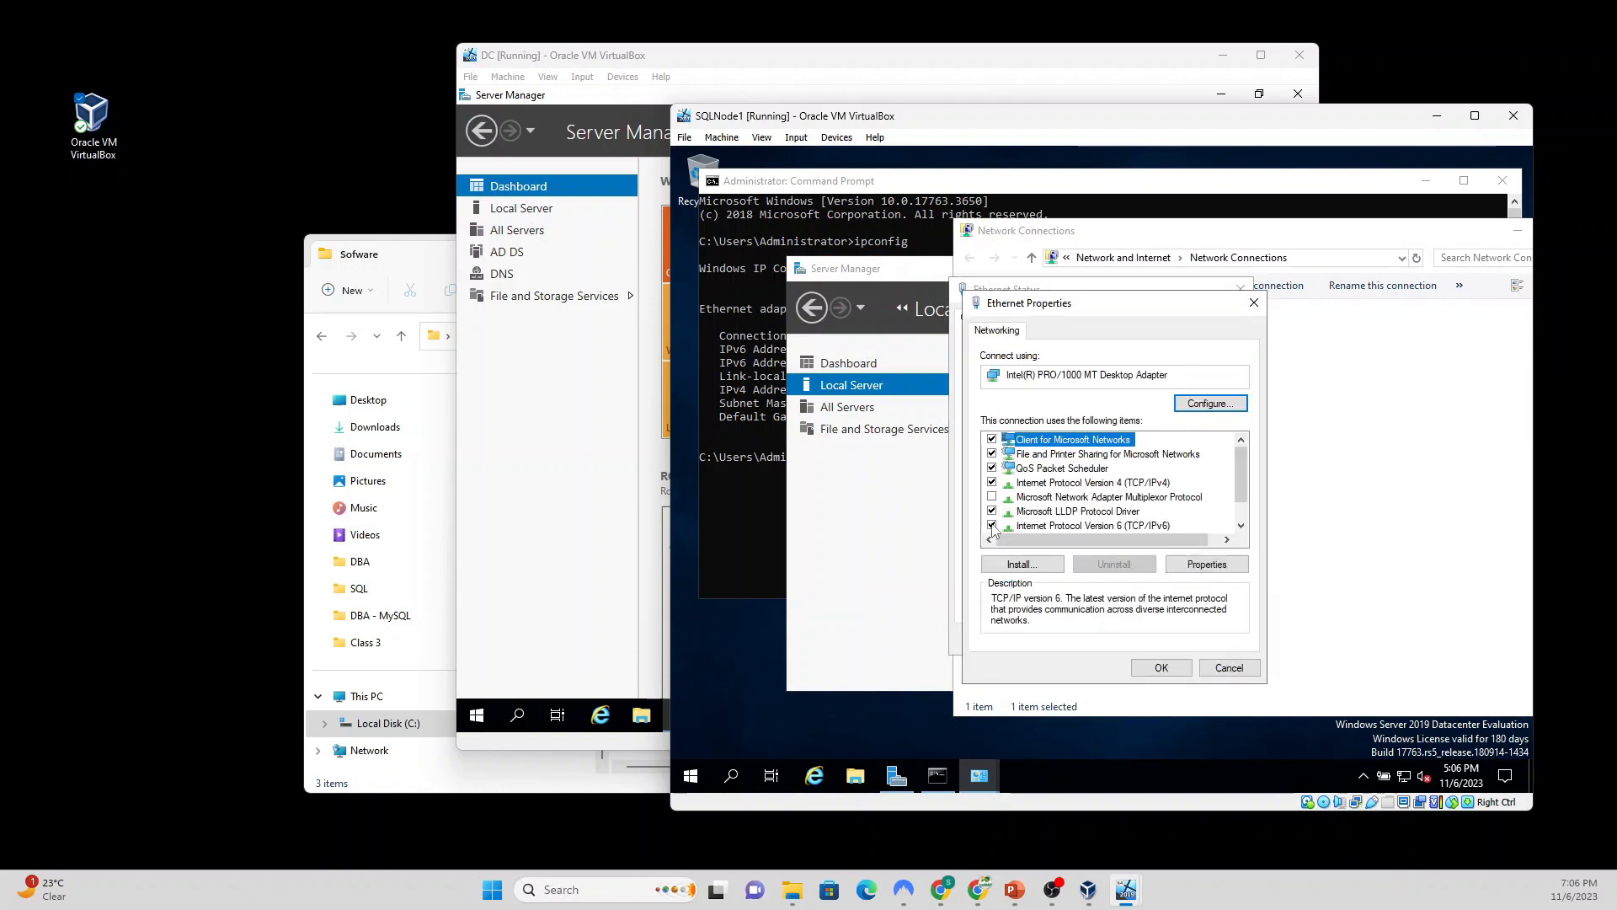
{"action": "left_click", "coordinate": [1074, 487]}
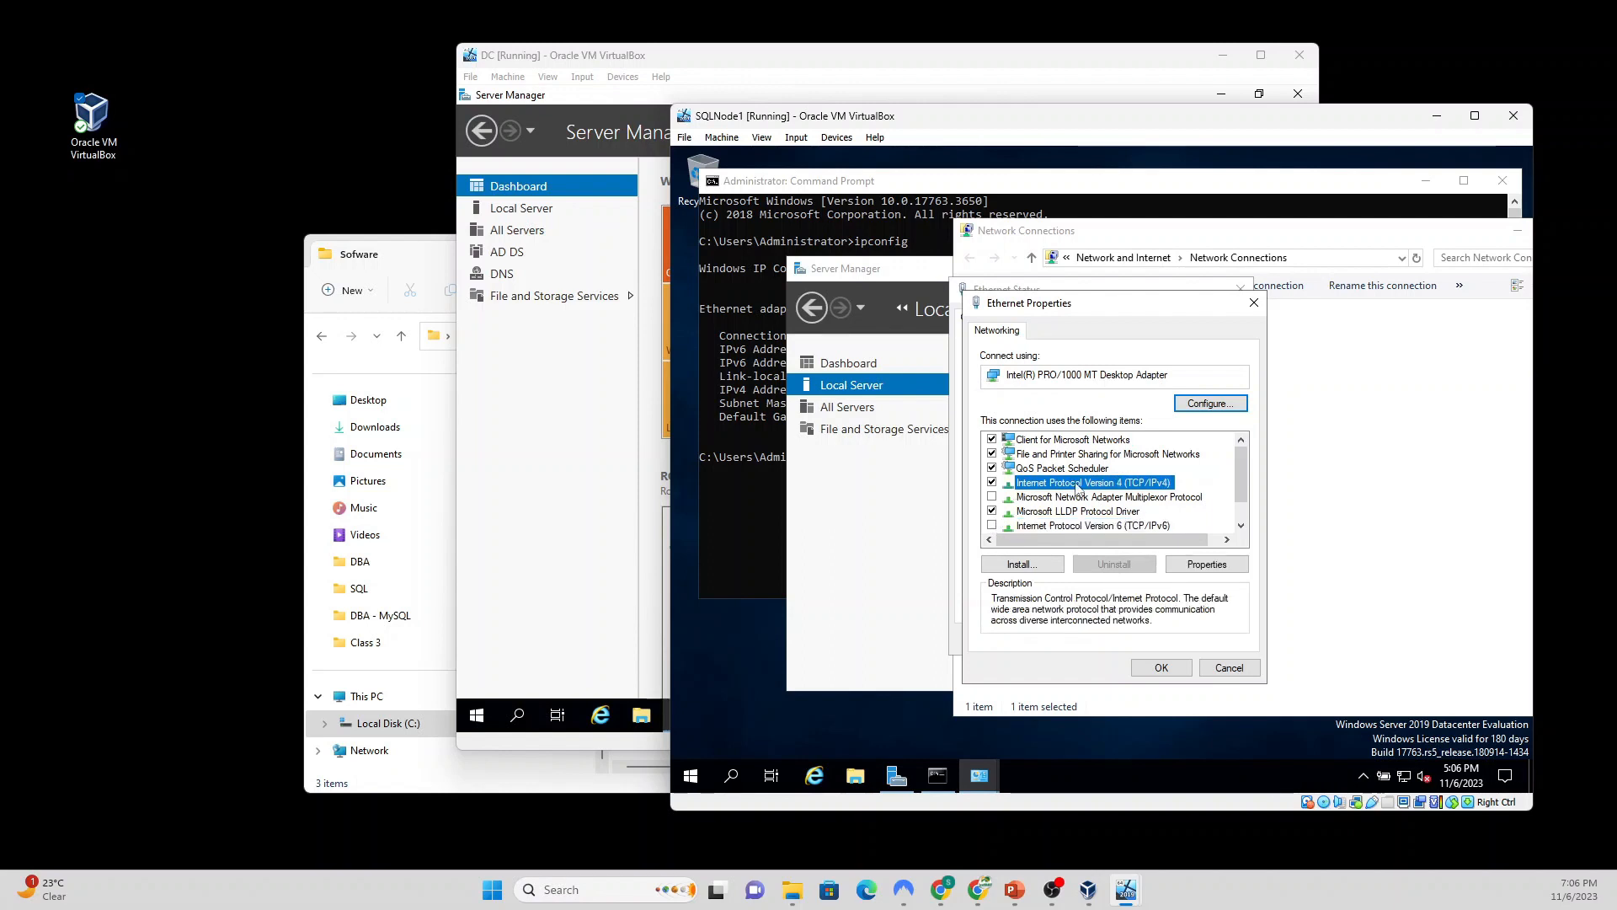
{"action": "left_click", "coordinate": [1203, 567]}
{"action": "left_click", "coordinate": [1058, 491]}
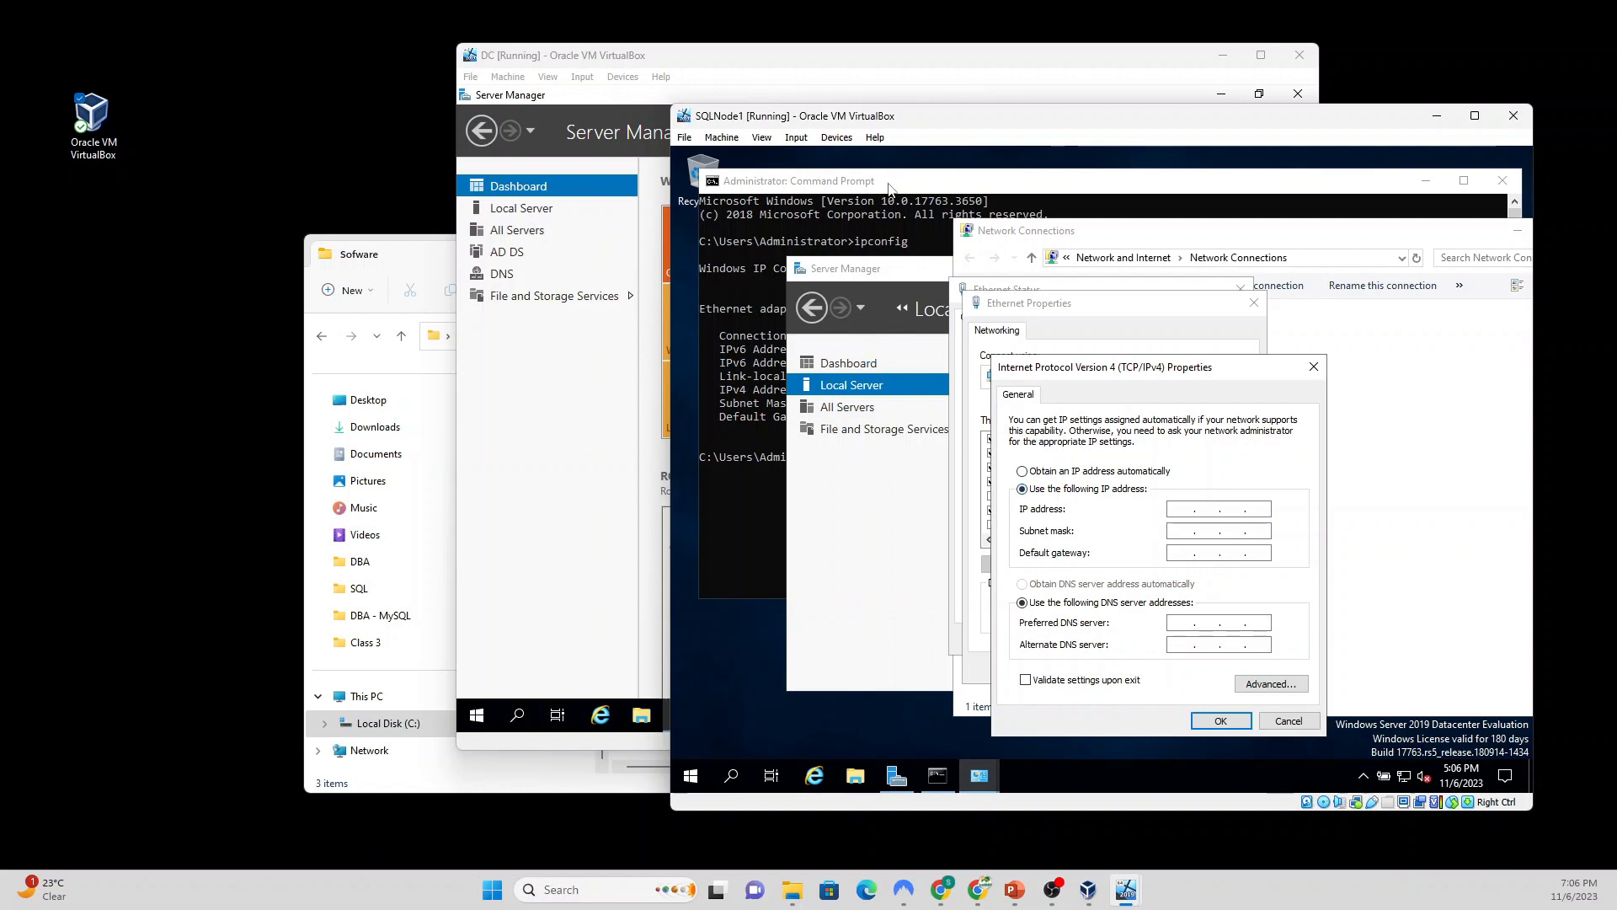
Step: Enter IP 192.168.1.190 and mask 255.255.255.0 and tick 'Validate settings upon exit'
{"action": "left_click", "coordinate": [889, 189]}
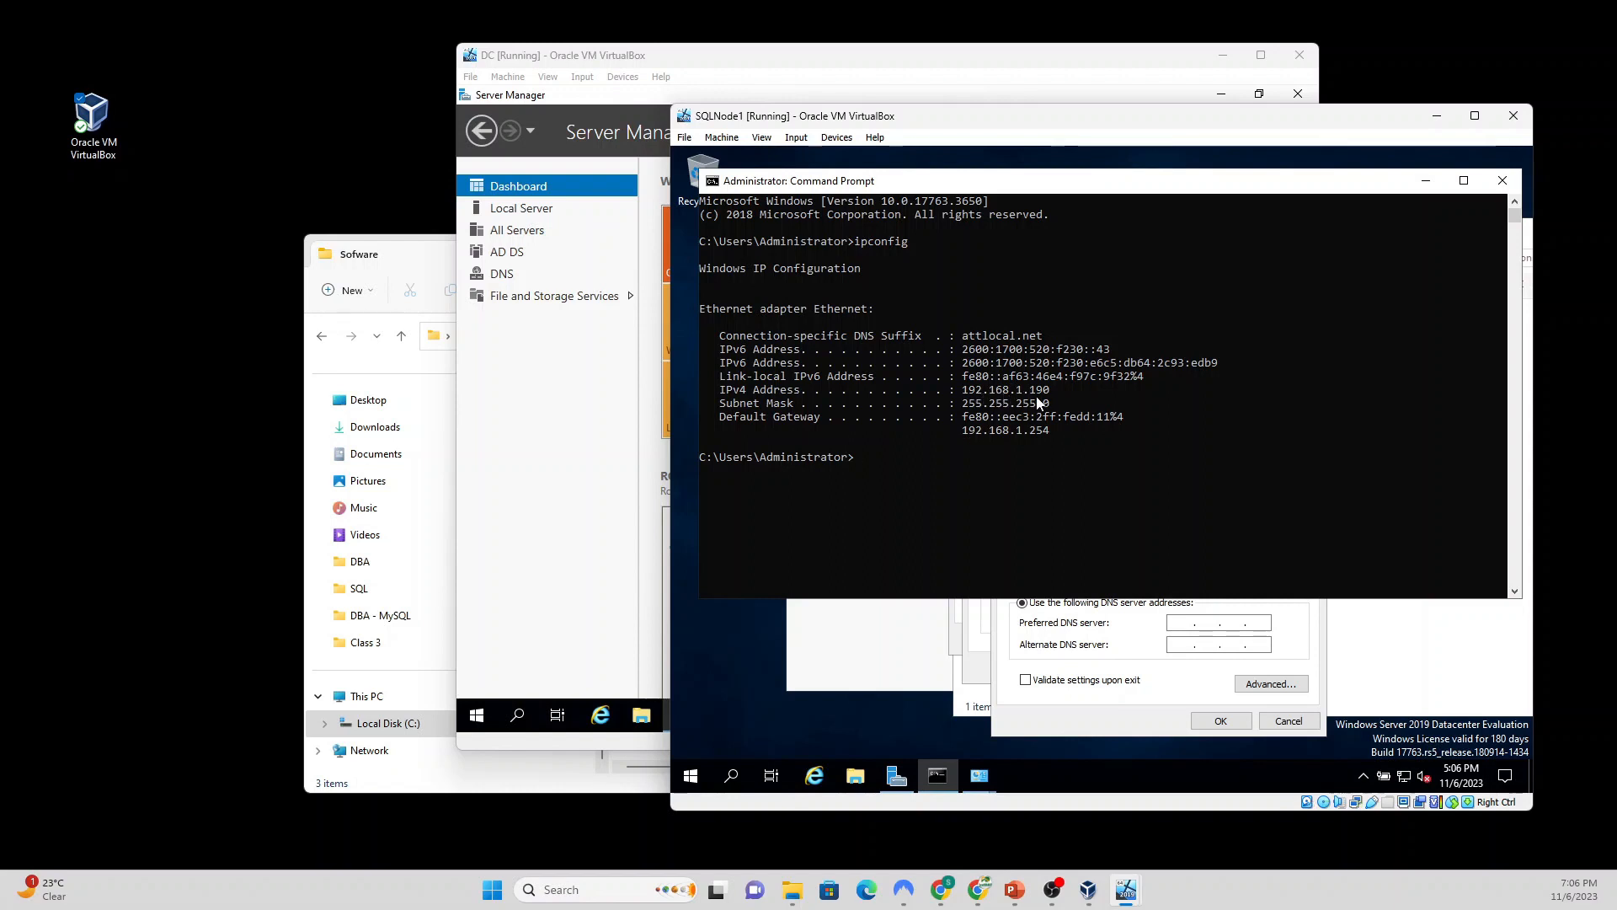
{"action": "left_click", "coordinate": [1176, 683]}
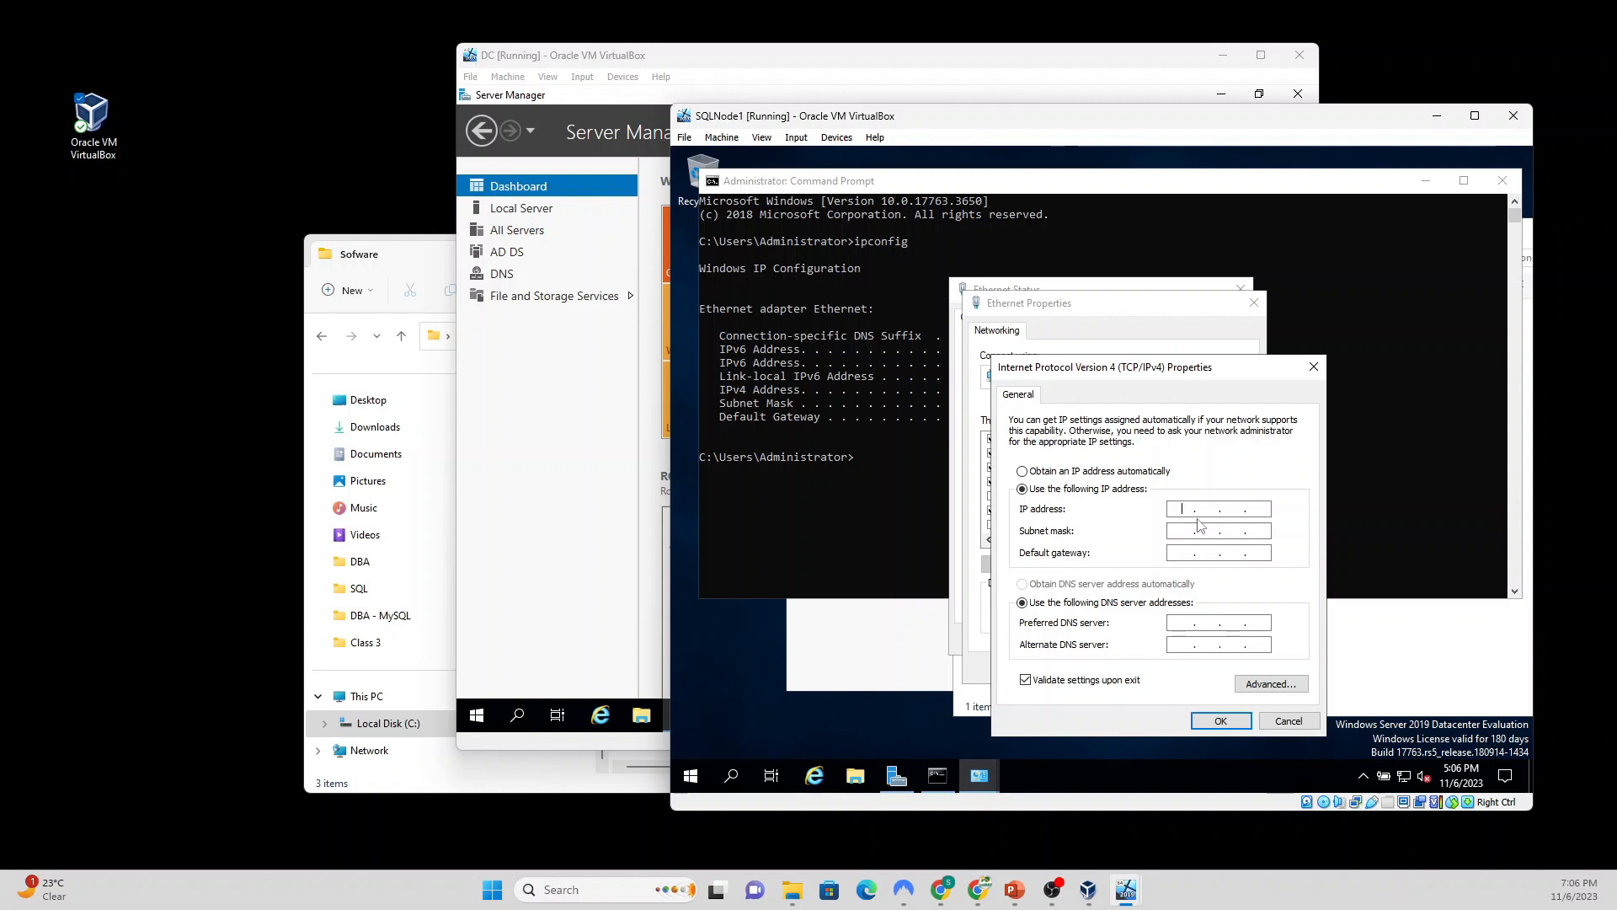
{"action": "type", "text": "192 . 168 . 1 . 190"}
{"action": "left_click", "coordinate": [1187, 531]}
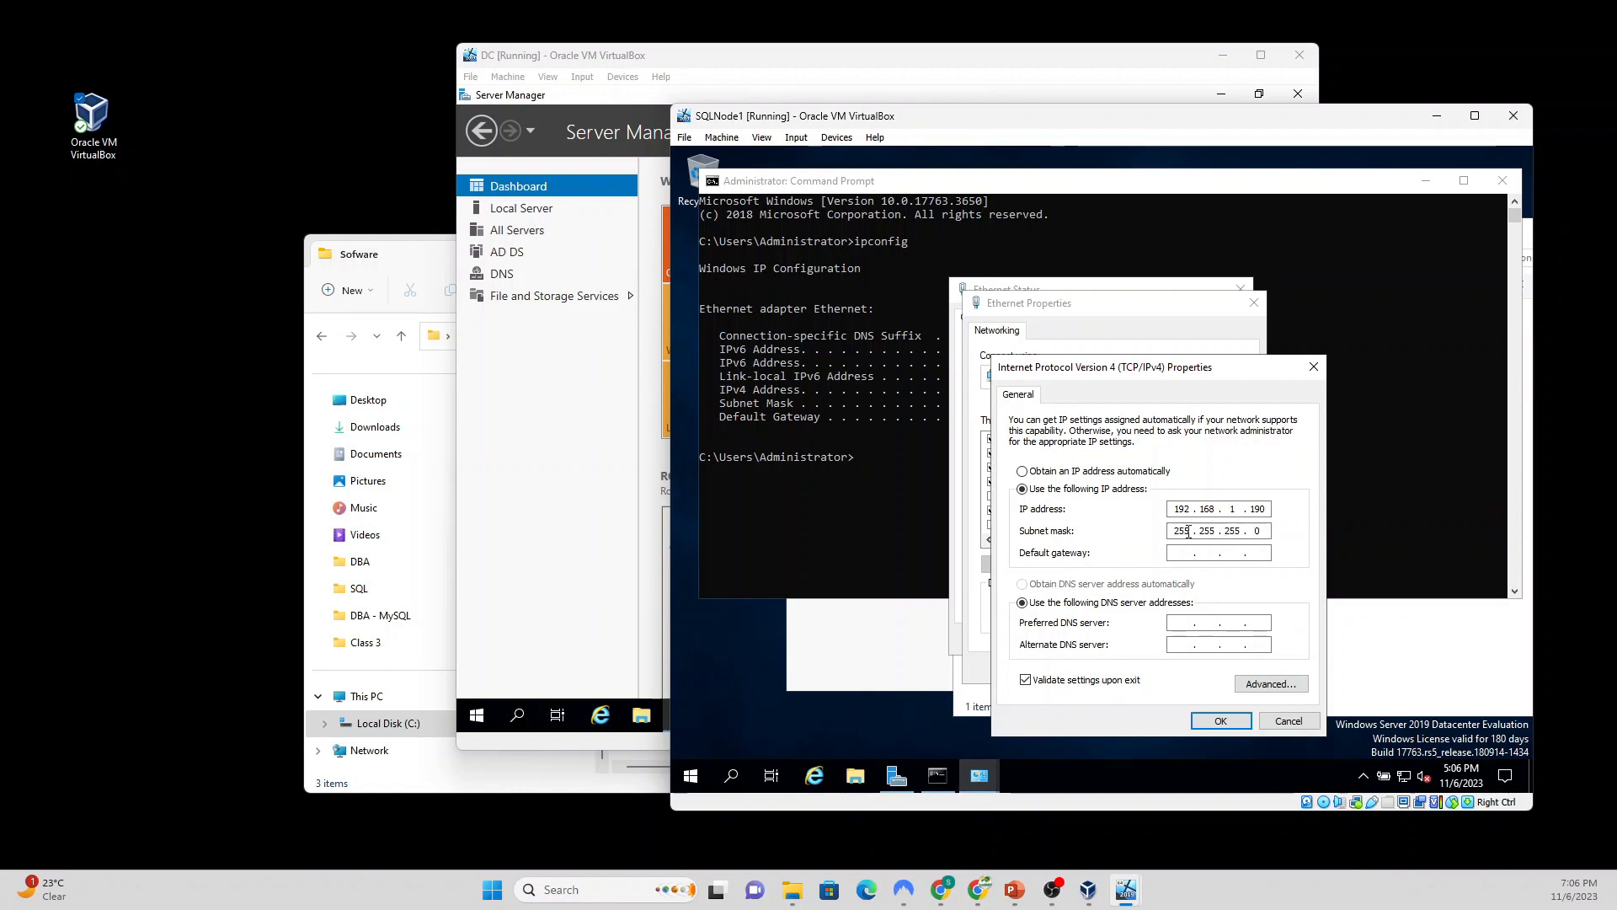
{"action": "left_click", "coordinate": [843, 540]}
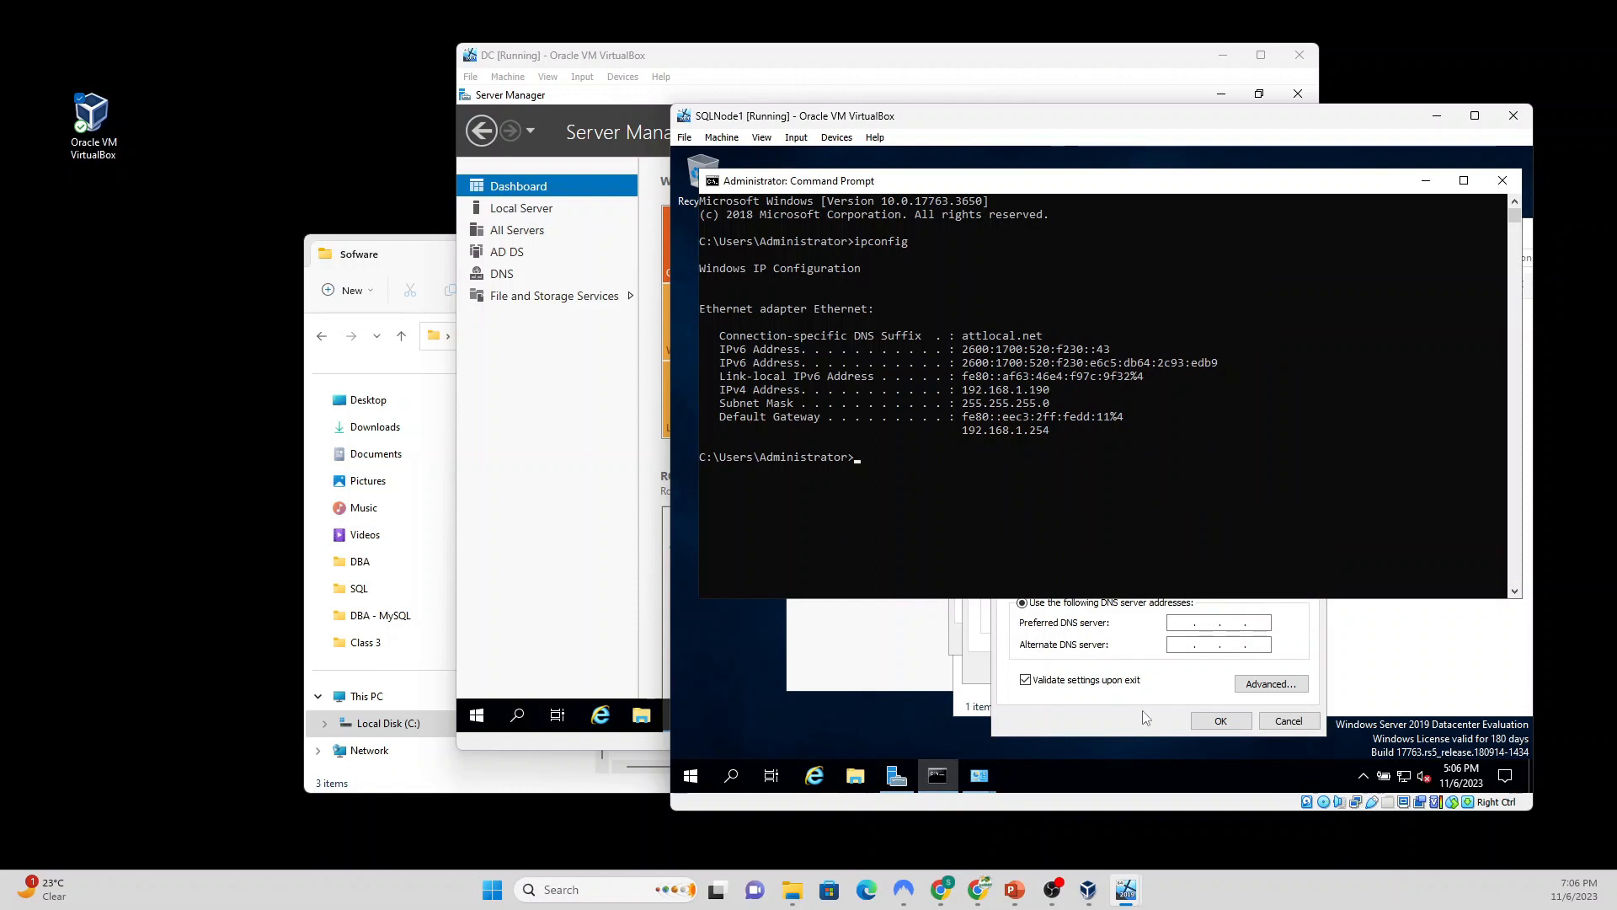
{"action": "left_click", "coordinate": [1113, 716]}
Step: Set the default gateway to 192.168.1.254 and move to the preferred DNS field
{"action": "left_click", "coordinate": [1182, 553]}
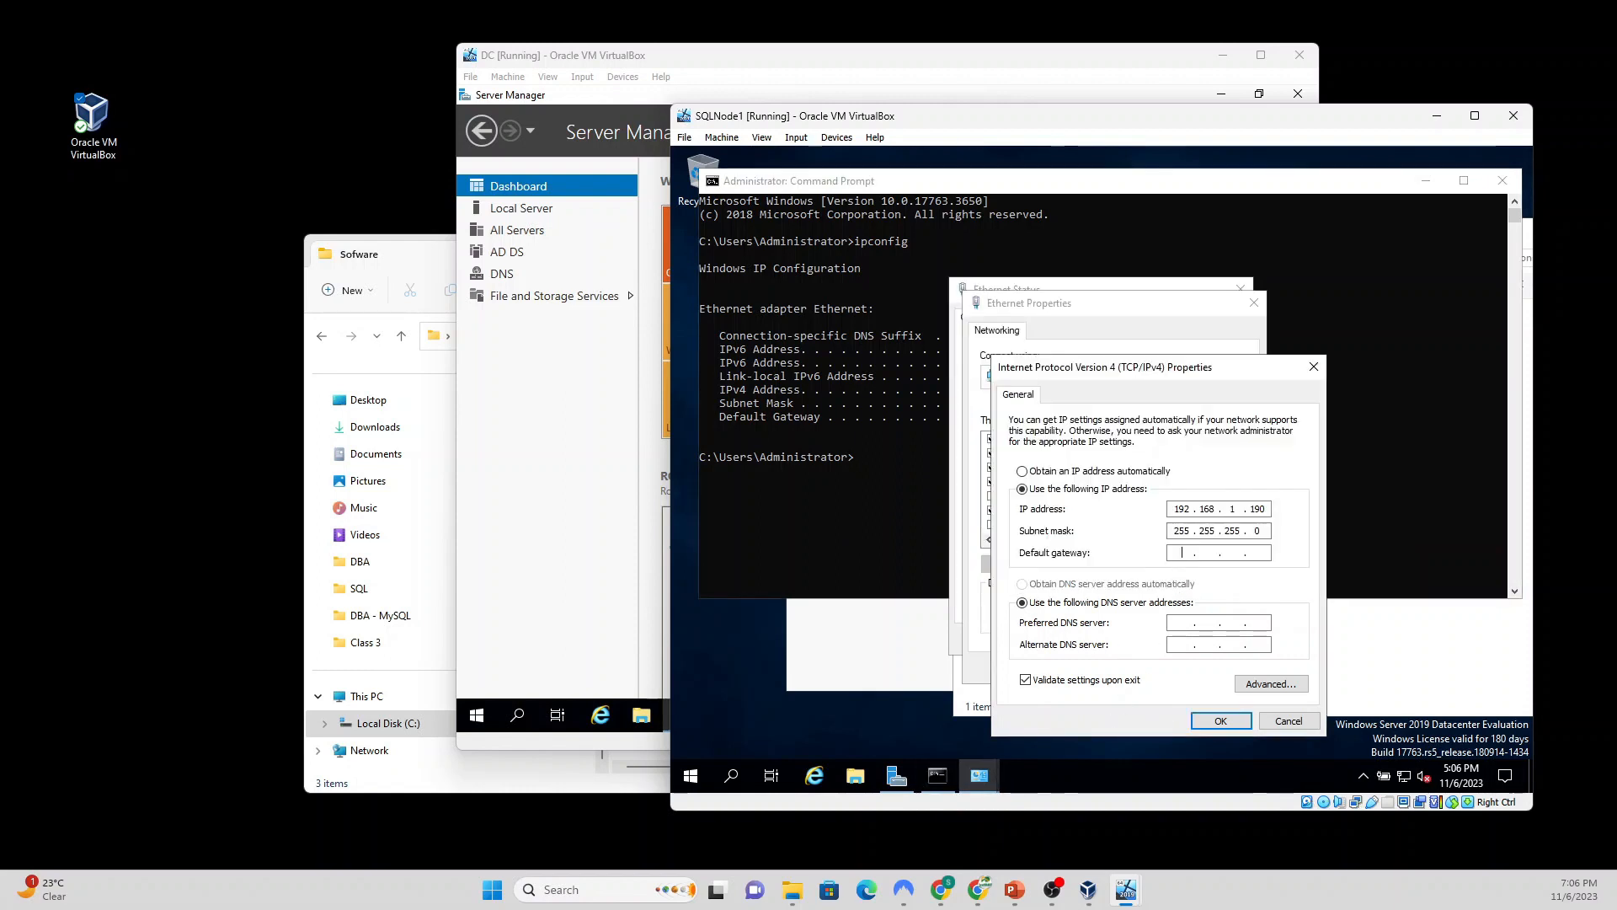
{"action": "type", "text": "192 . 168 . 1 . 254"}
{"action": "left_click", "coordinate": [1179, 623]}
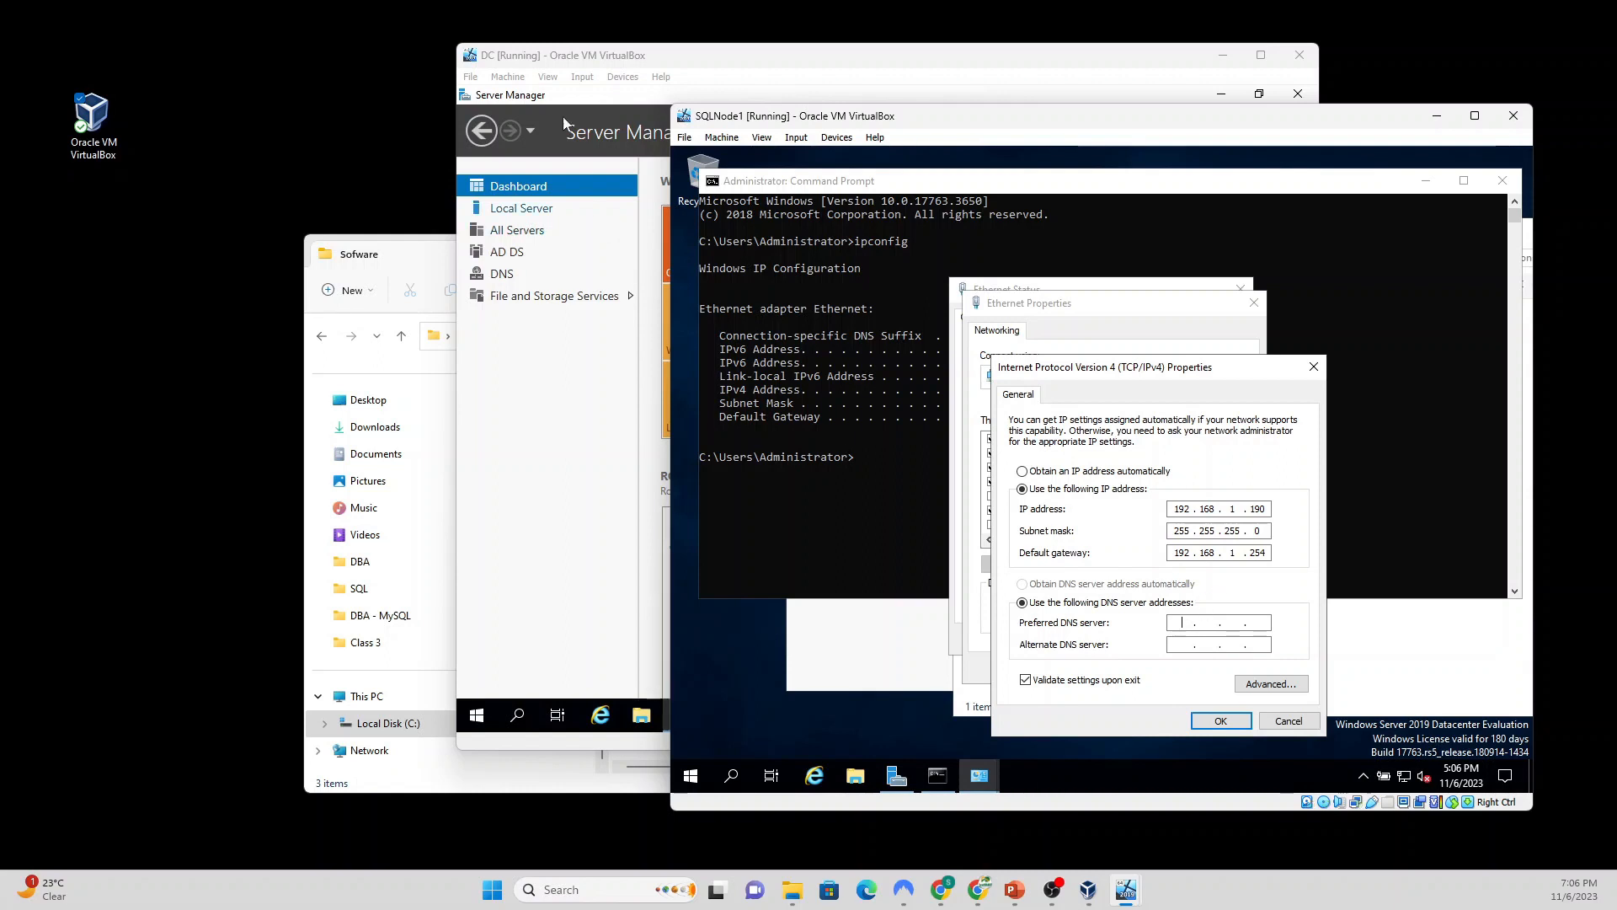
{"action": "left_click", "coordinate": [1016, 891]}
Step: On the IP Address Configuration slide, set SQLNode1 to IP 192.168.1.190 and Preferred DNS 192.168.1.189
{"action": "key", "text": "Page_Up"}
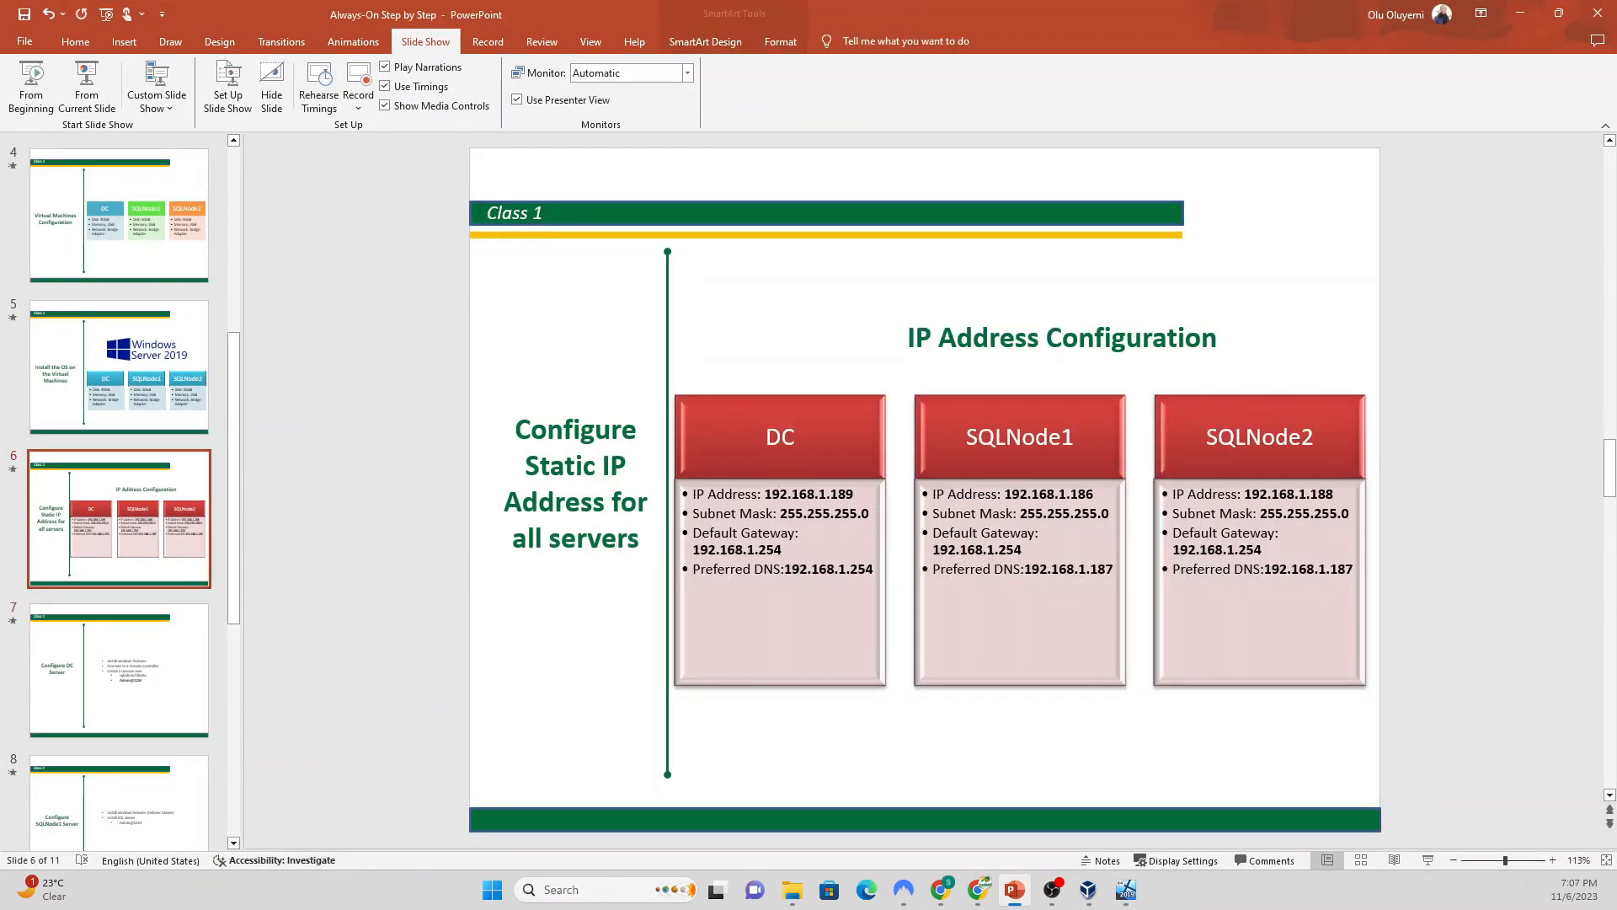
{"action": "left_click", "coordinate": [1103, 503]}
{"action": "key", "text": "BackSpace"}
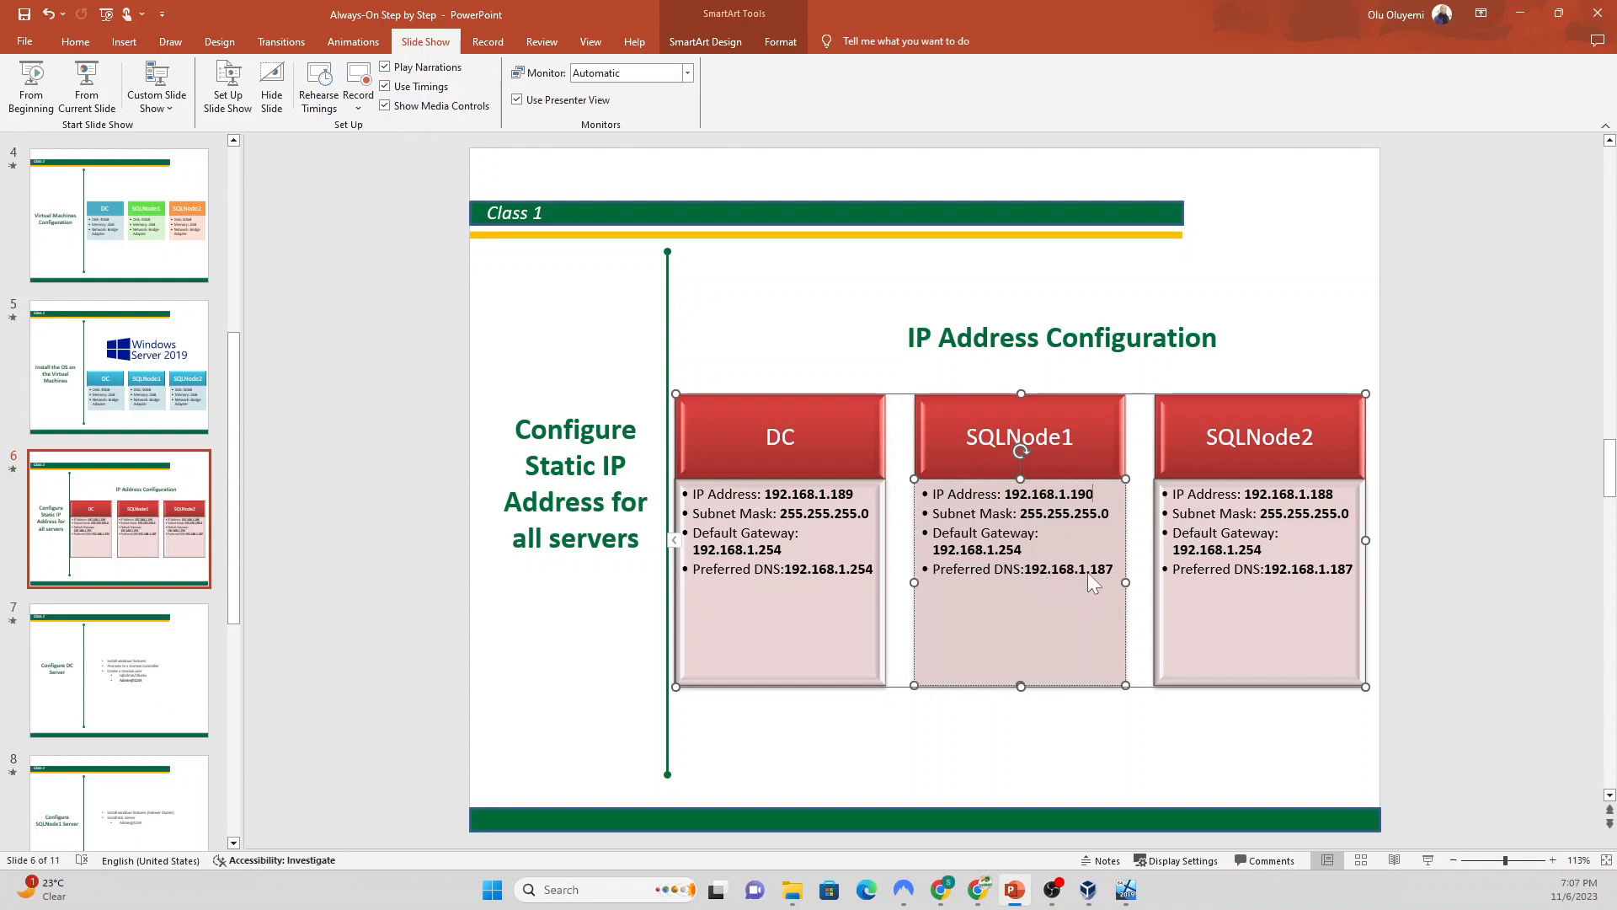
{"action": "left_click", "coordinate": [1113, 569]}
{"action": "key", "text": "BackSpace"}
{"action": "key", "text": "BackSpace"}
{"action": "type", "text": "89"}
{"action": "left_click", "coordinate": [1521, 14]}
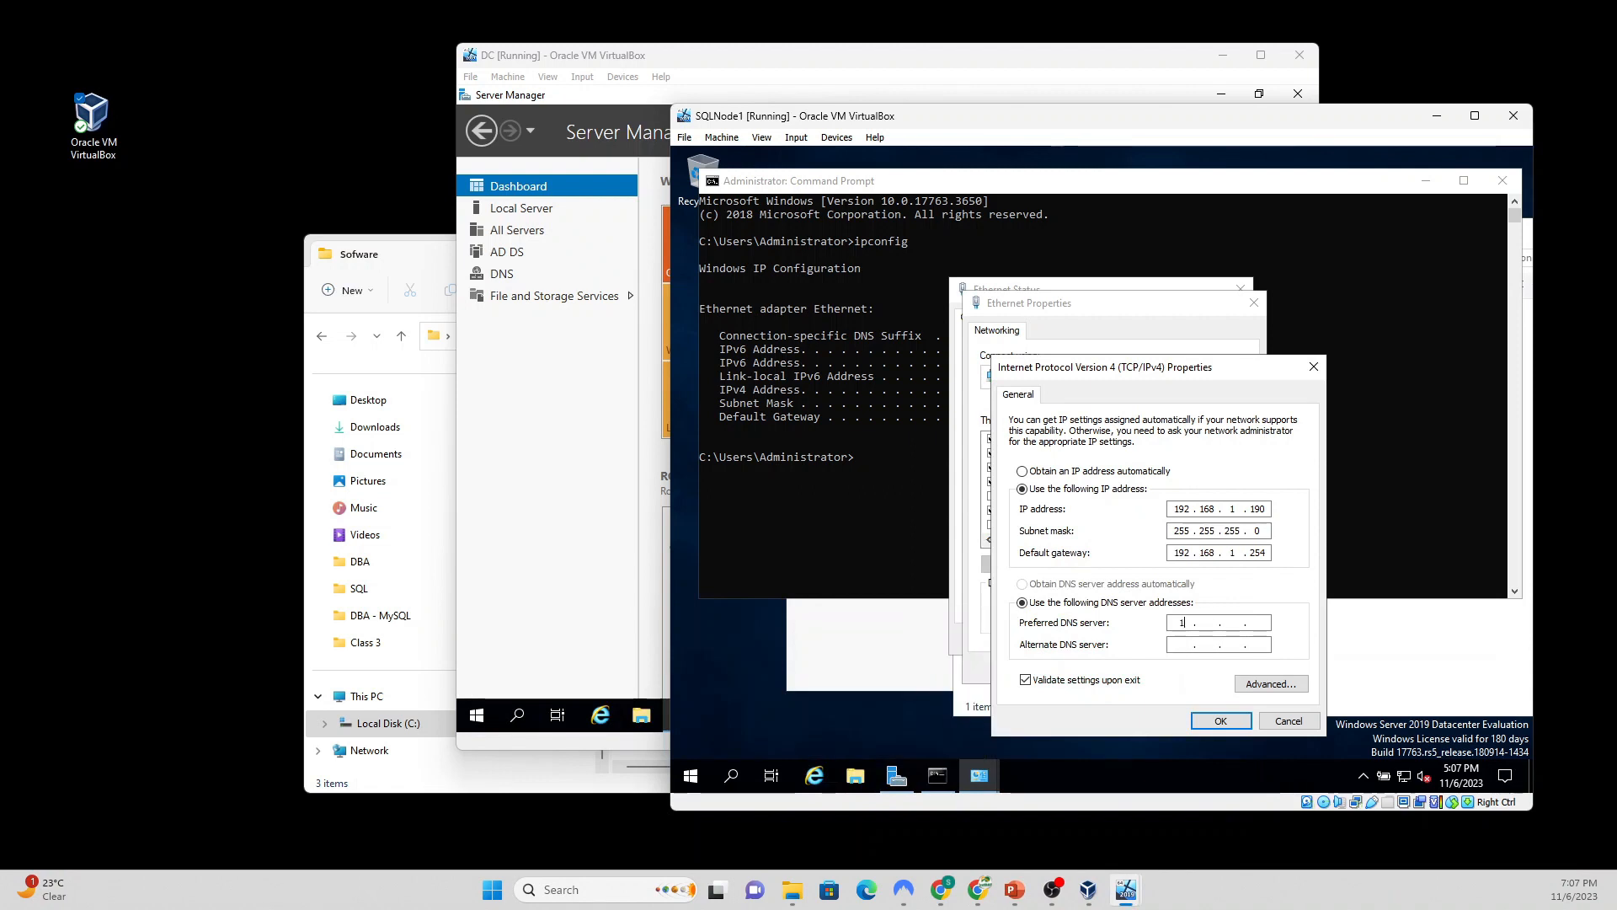
Step: Enter the preferred DNS server 192.168.1.189 and confirm the IPv4 settings
{"action": "type", "text": "2"}
{"action": "type", "text": "168"}
{"action": "type", "text": "189"}
{"action": "left_click", "coordinate": [640, 56]}
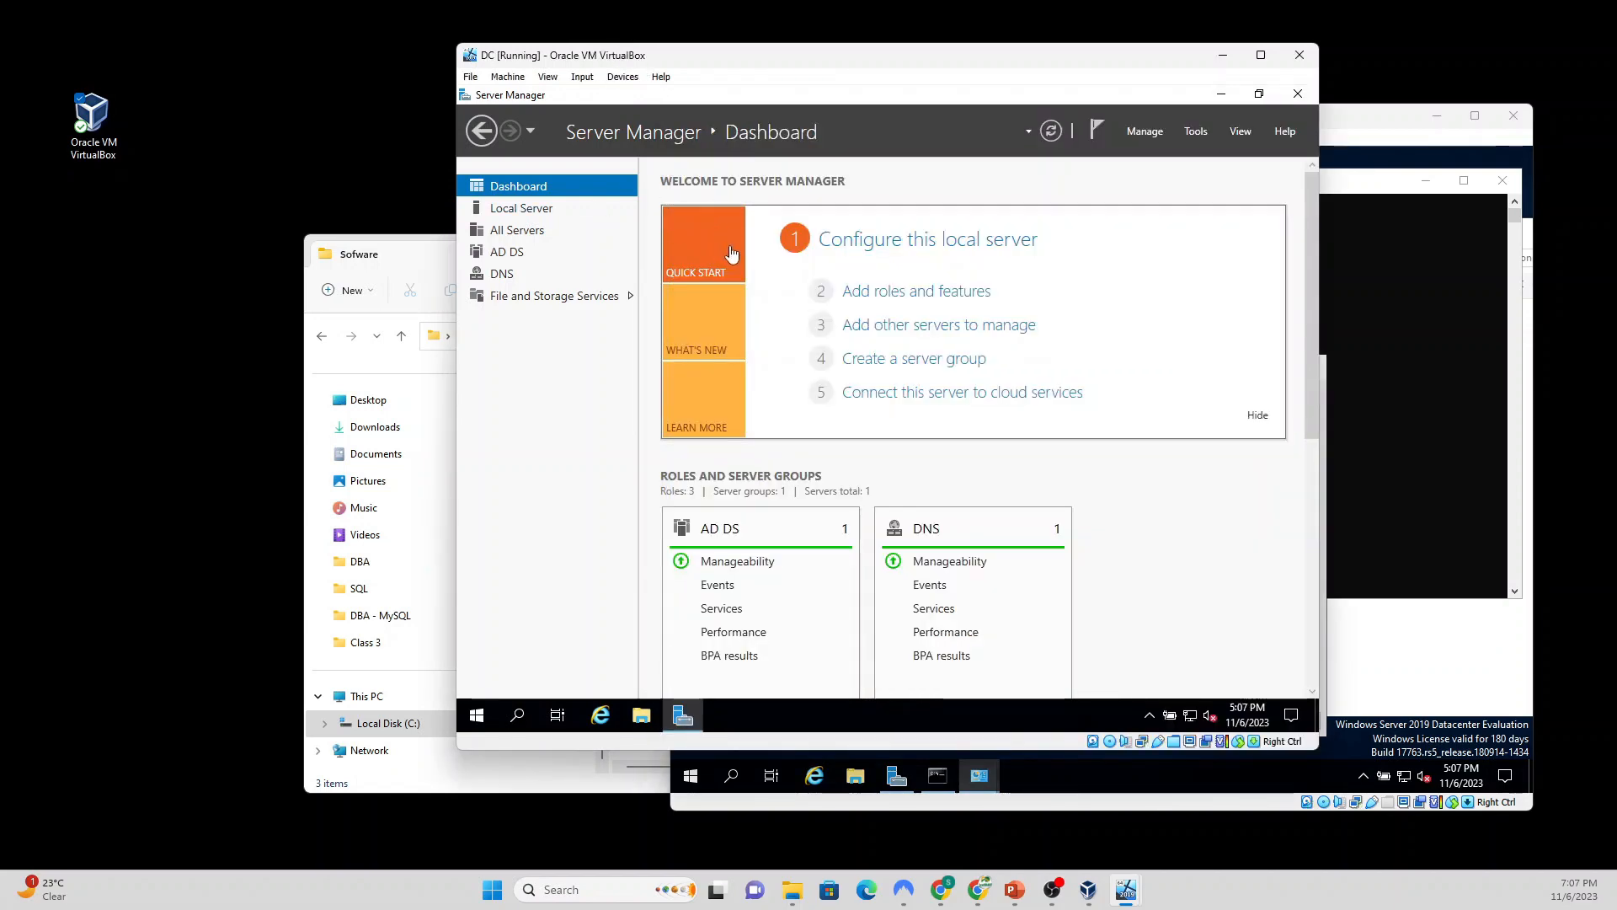
{"action": "left_click", "coordinate": [1385, 132]}
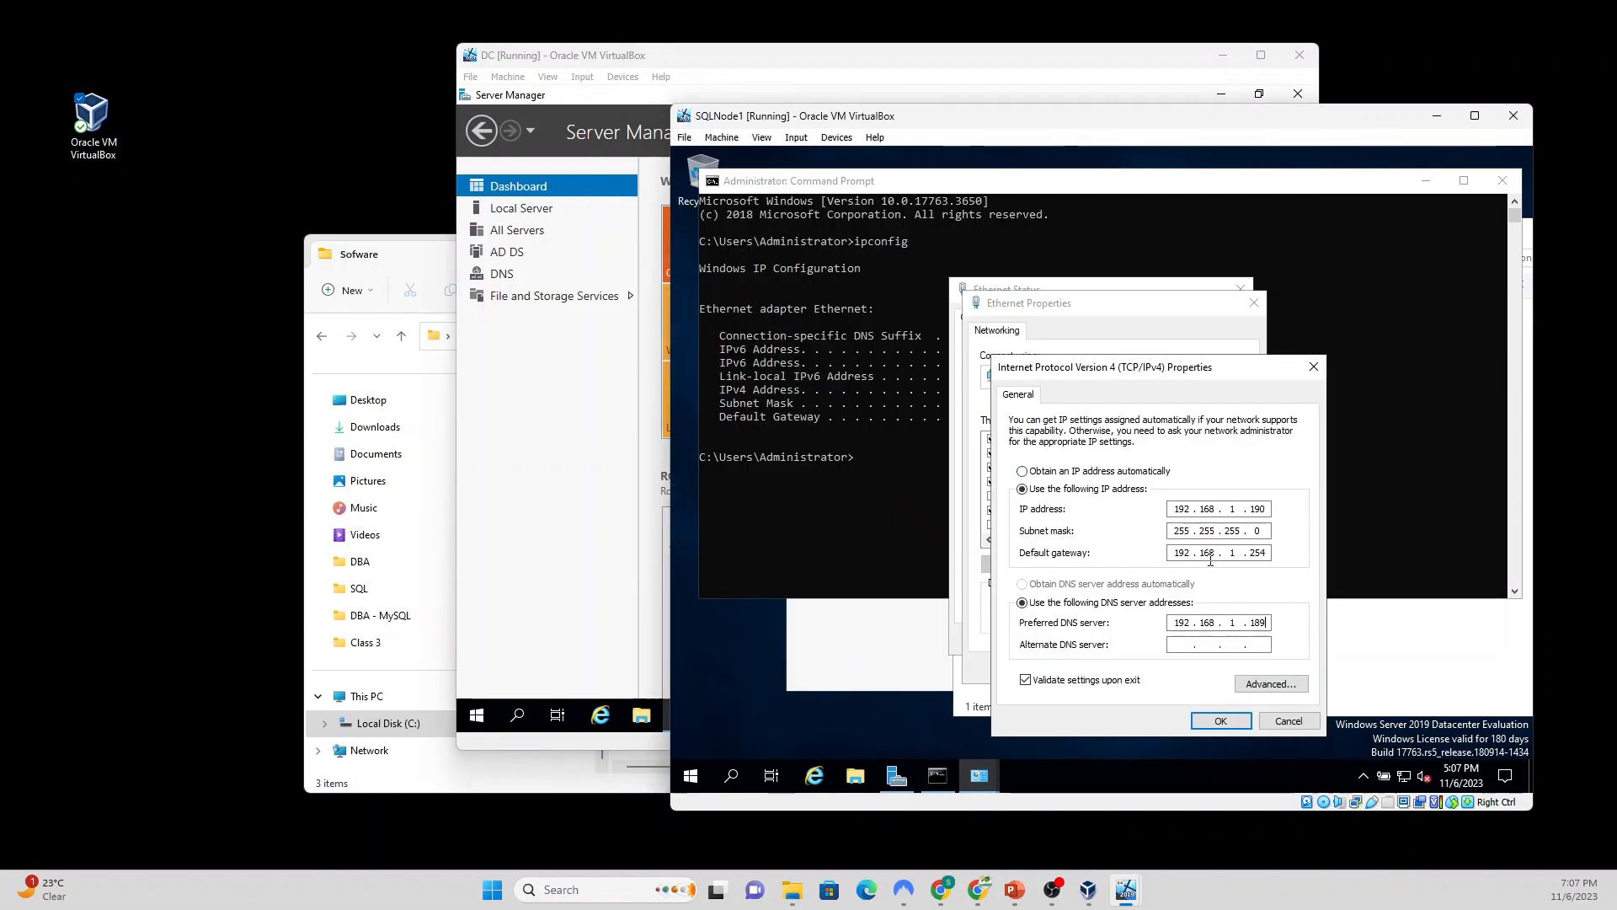
{"action": "left_click", "coordinate": [1219, 721]}
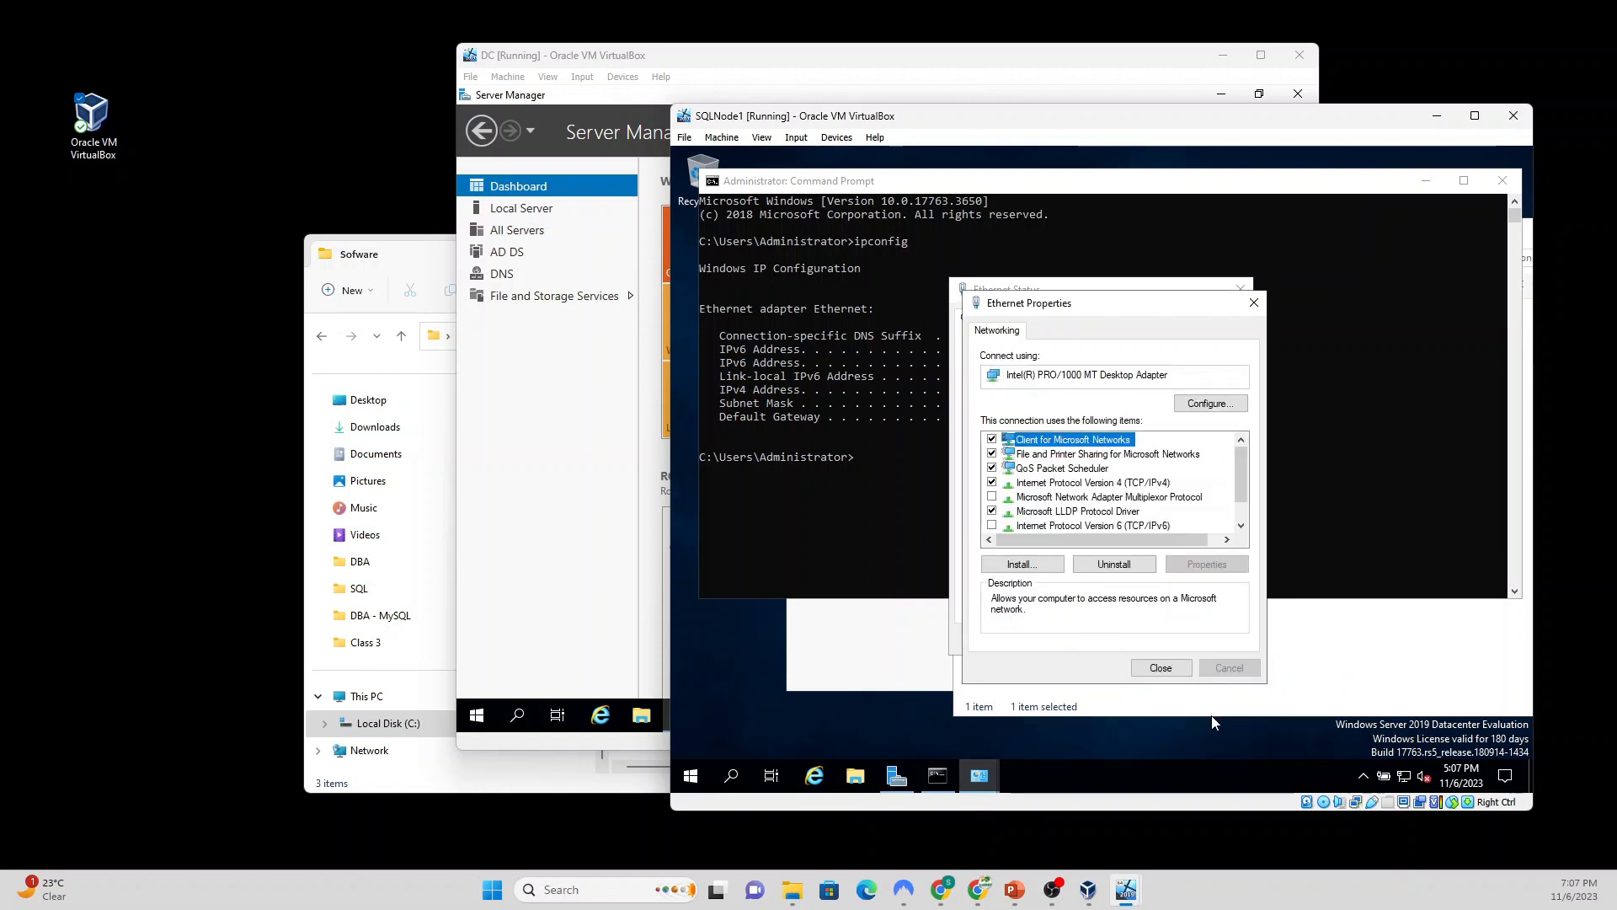
Step: Close the Ethernet properties, Ethernet status, Command Prompt and Network Connections windows
{"action": "left_click", "coordinate": [1159, 668]}
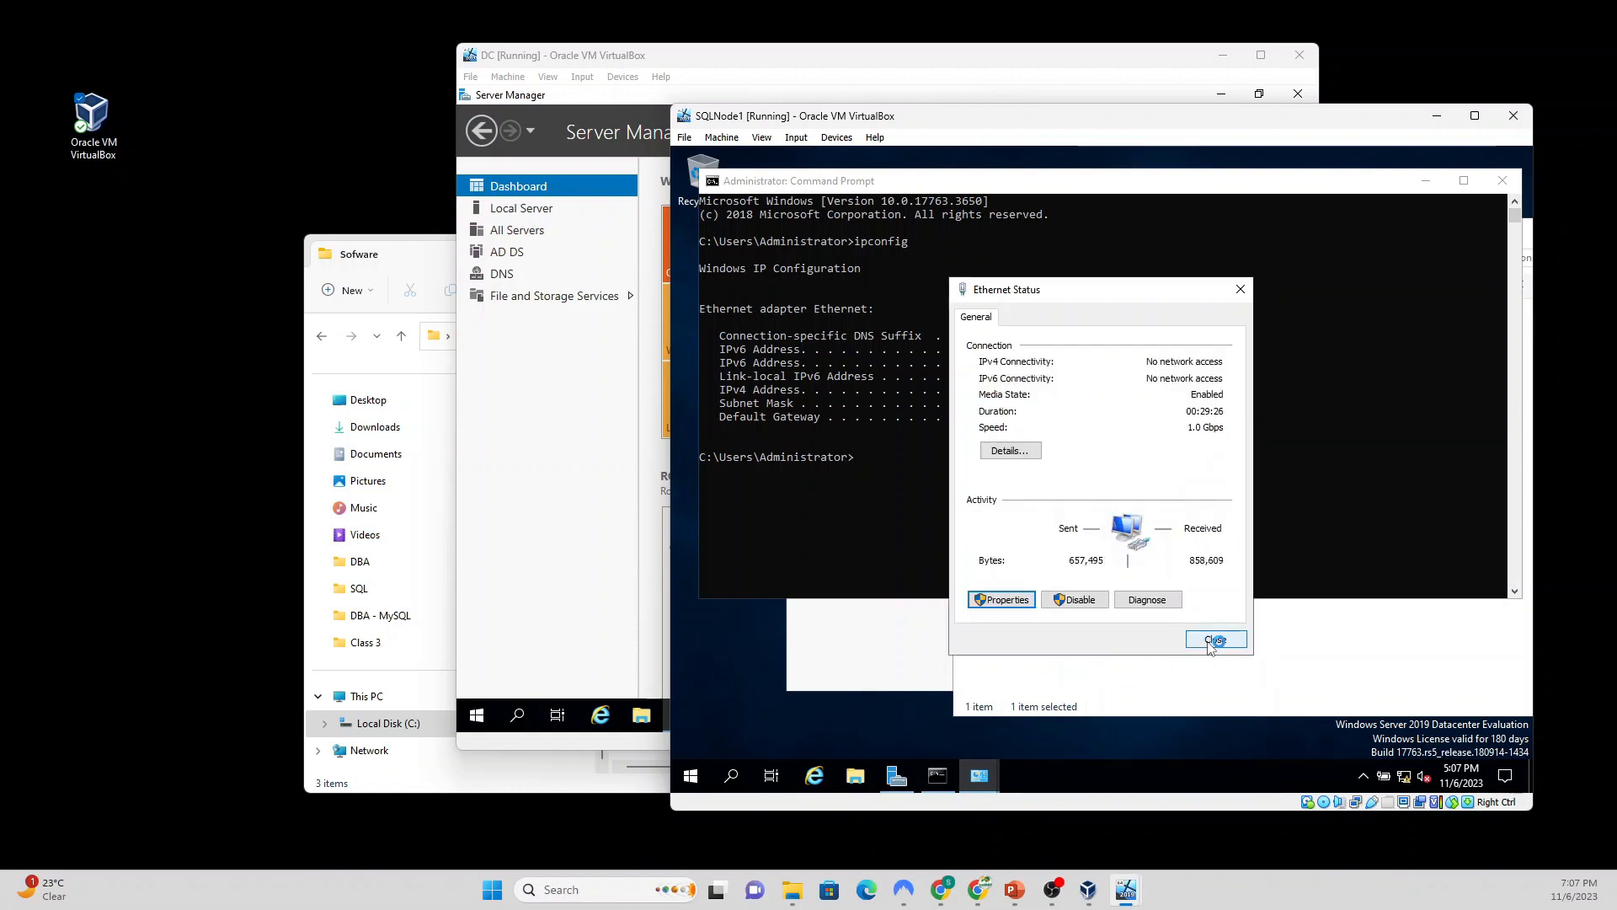
{"action": "left_click", "coordinate": [1210, 645]}
{"action": "left_click", "coordinate": [1508, 187]}
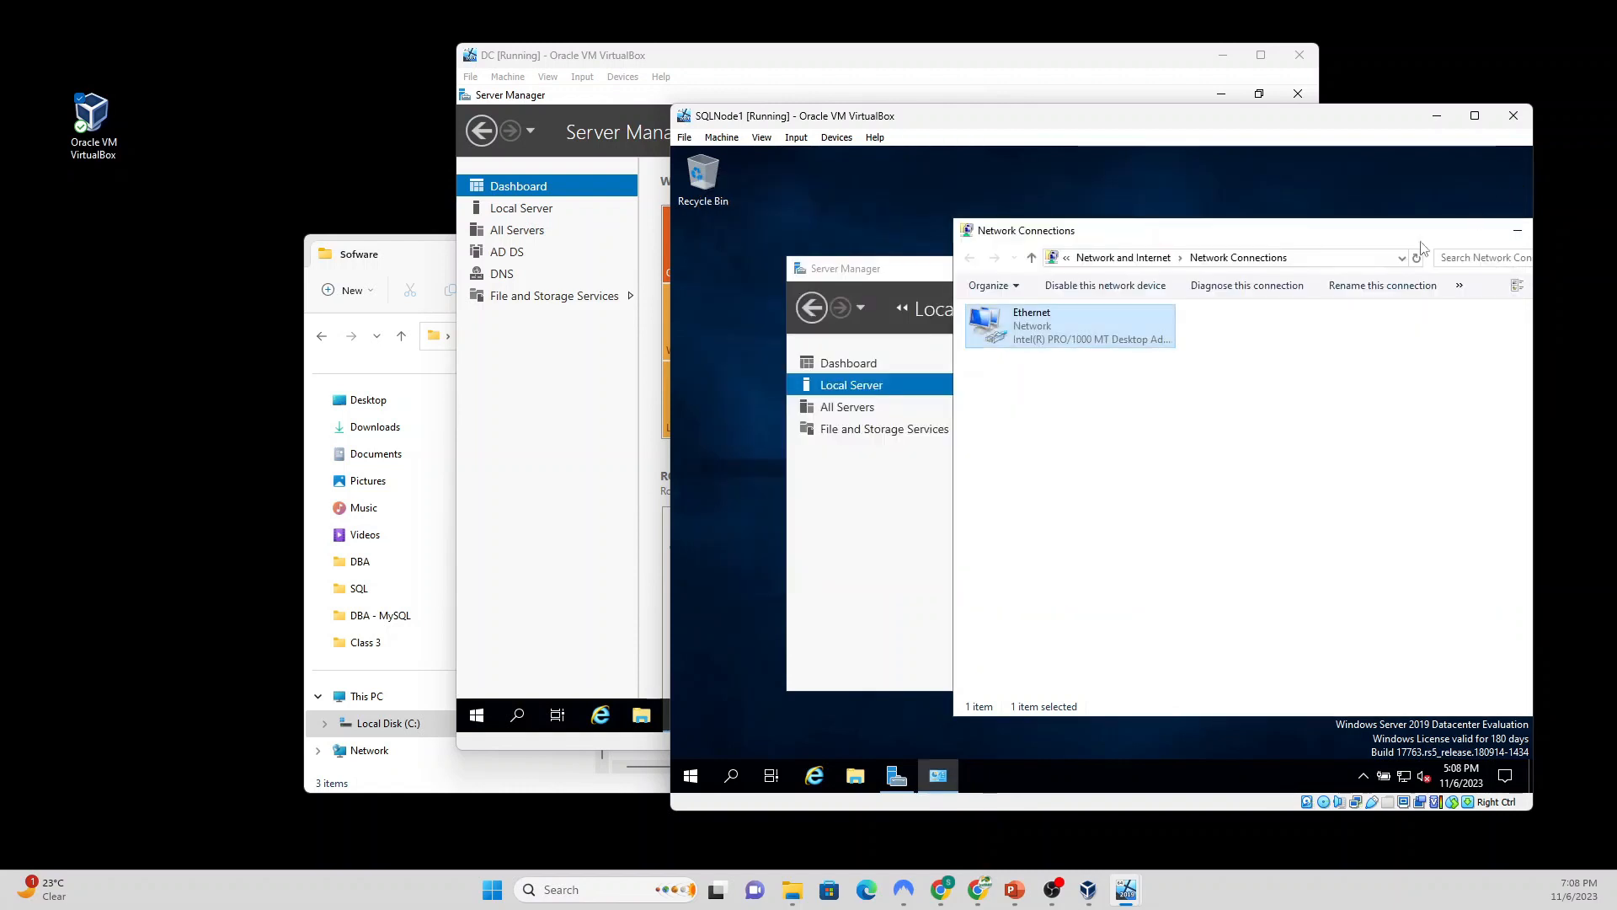
{"action": "left_click_drag", "start_coordinate": [1450, 236], "coordinate": [1217, 254]}
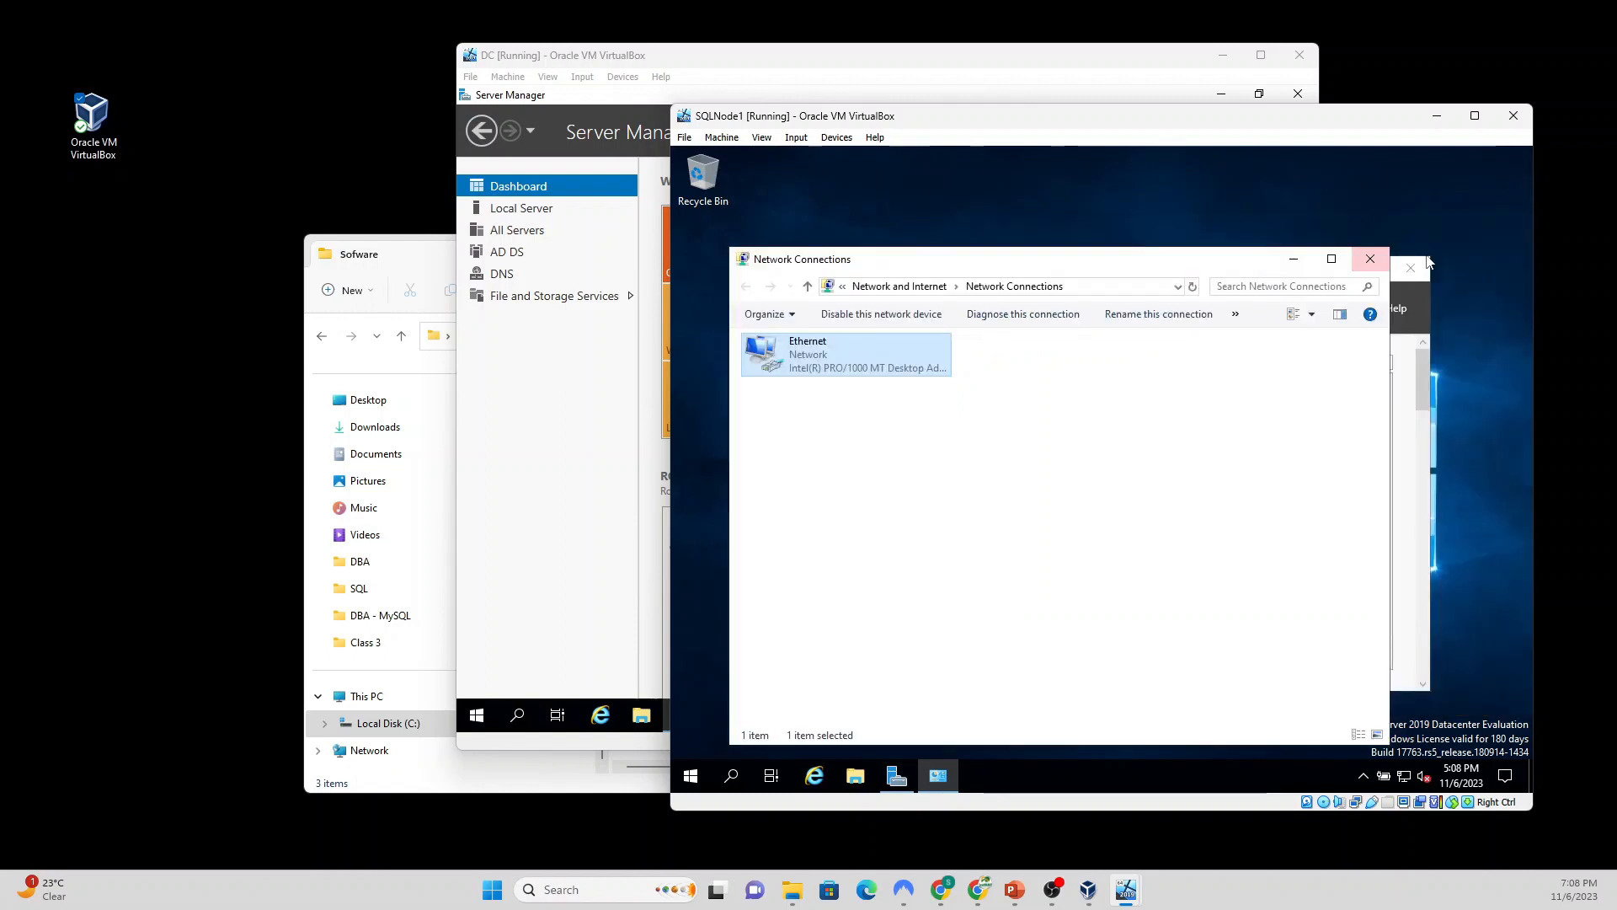
{"action": "left_click", "coordinate": [1373, 257]}
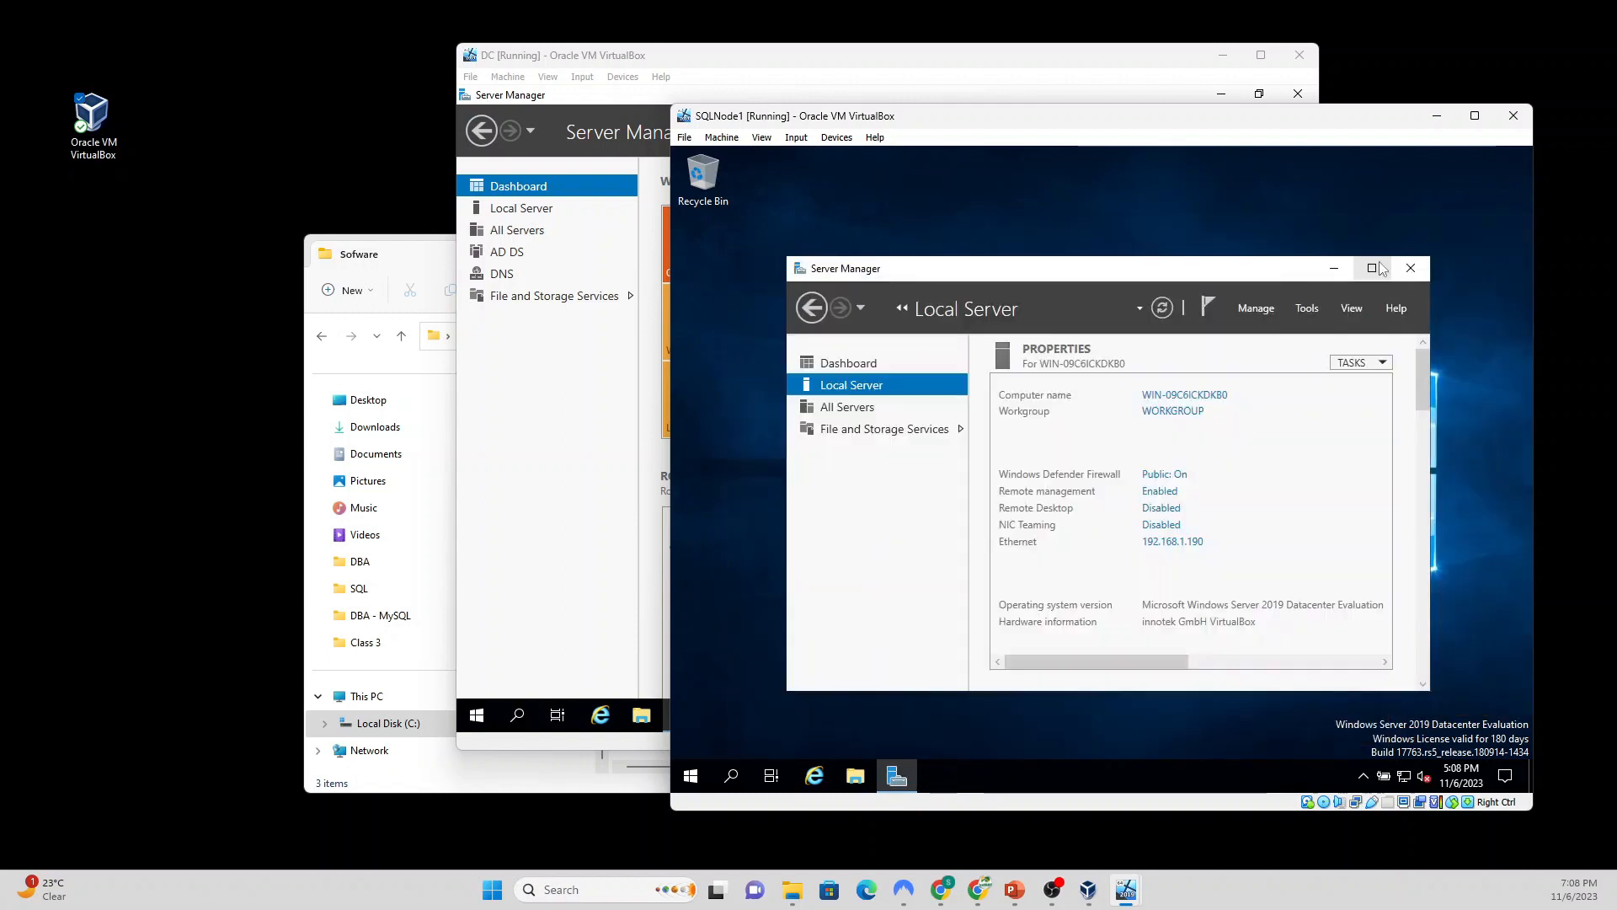
Step: Change the computer name to SQLNode1 in System Properties and accept the restart notice
{"action": "double_click", "coordinate": [1121, 272]}
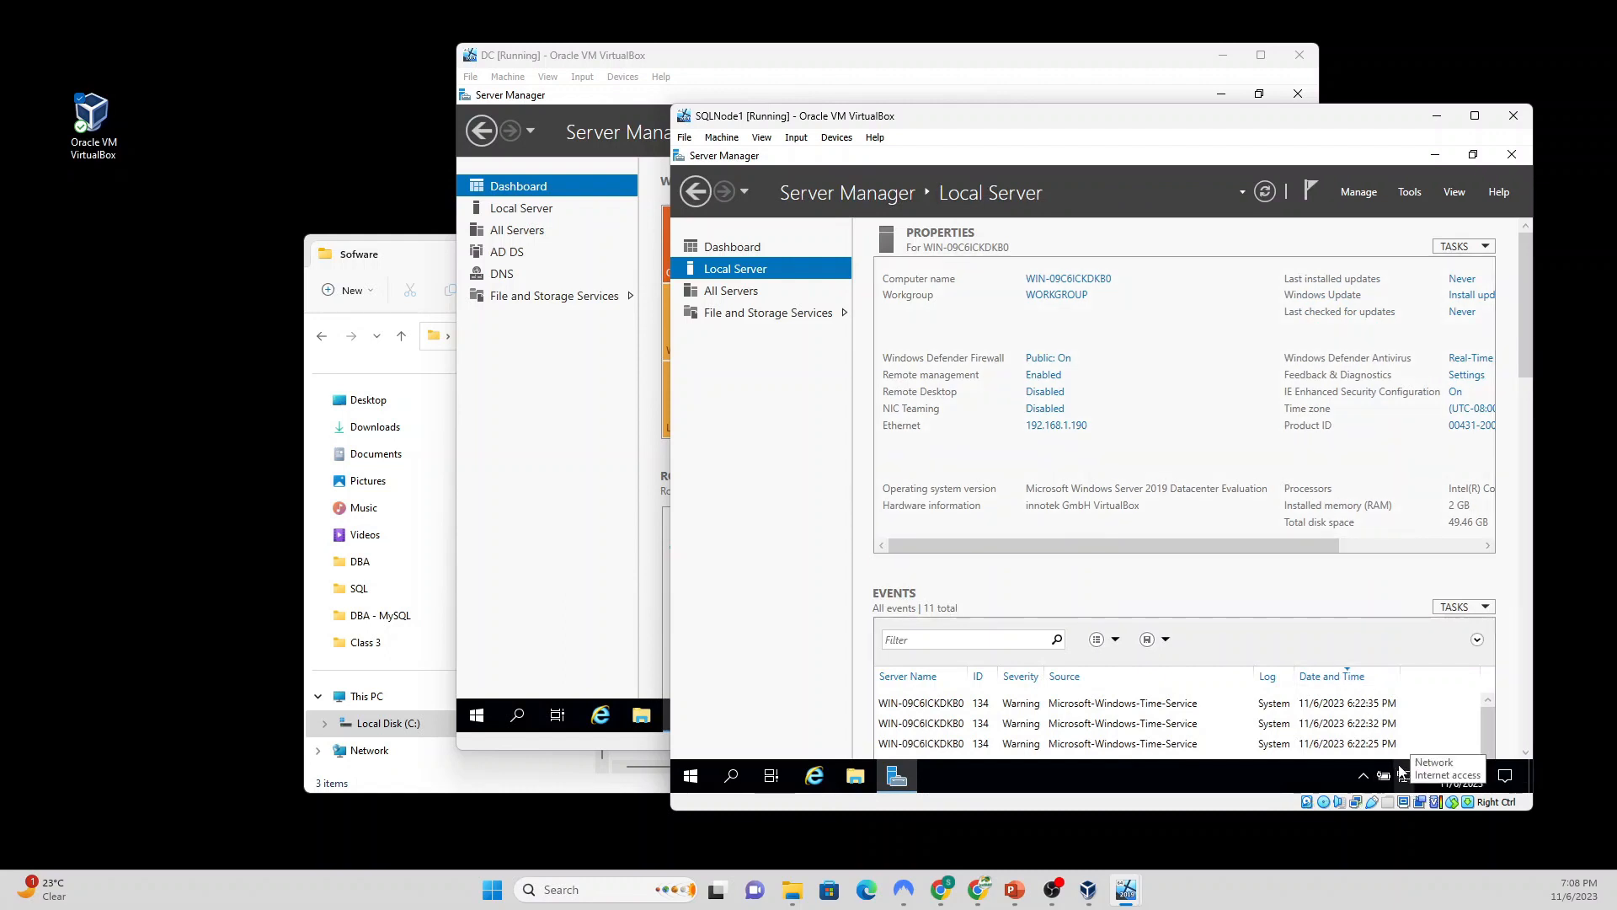
{"action": "left_click", "coordinate": [1064, 281]}
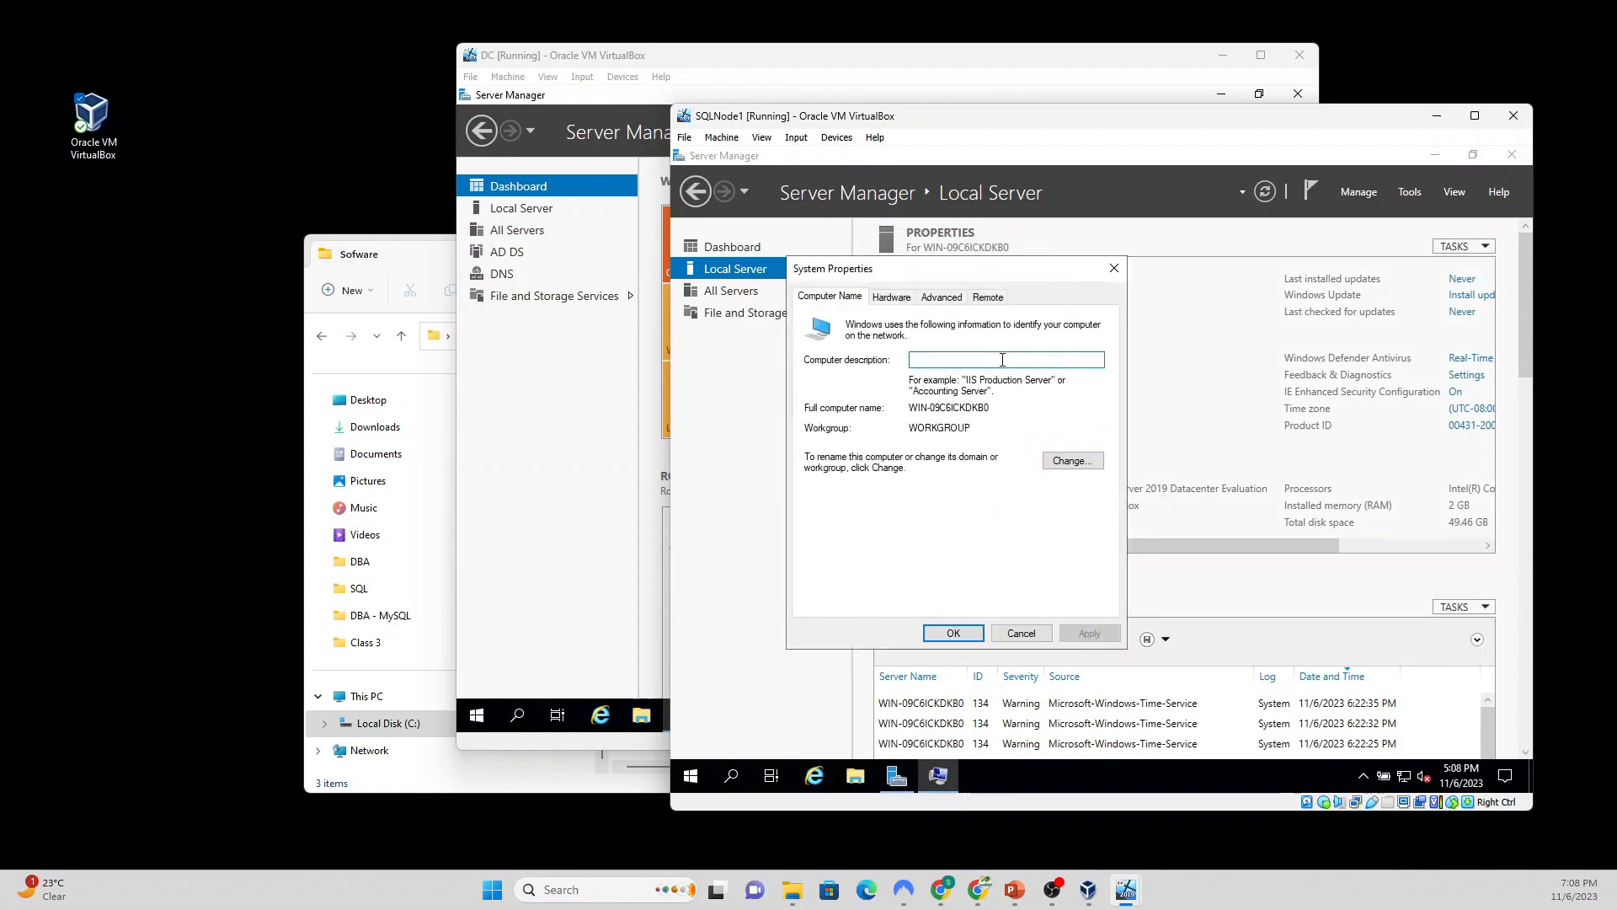
{"action": "left_click", "coordinate": [1084, 464]}
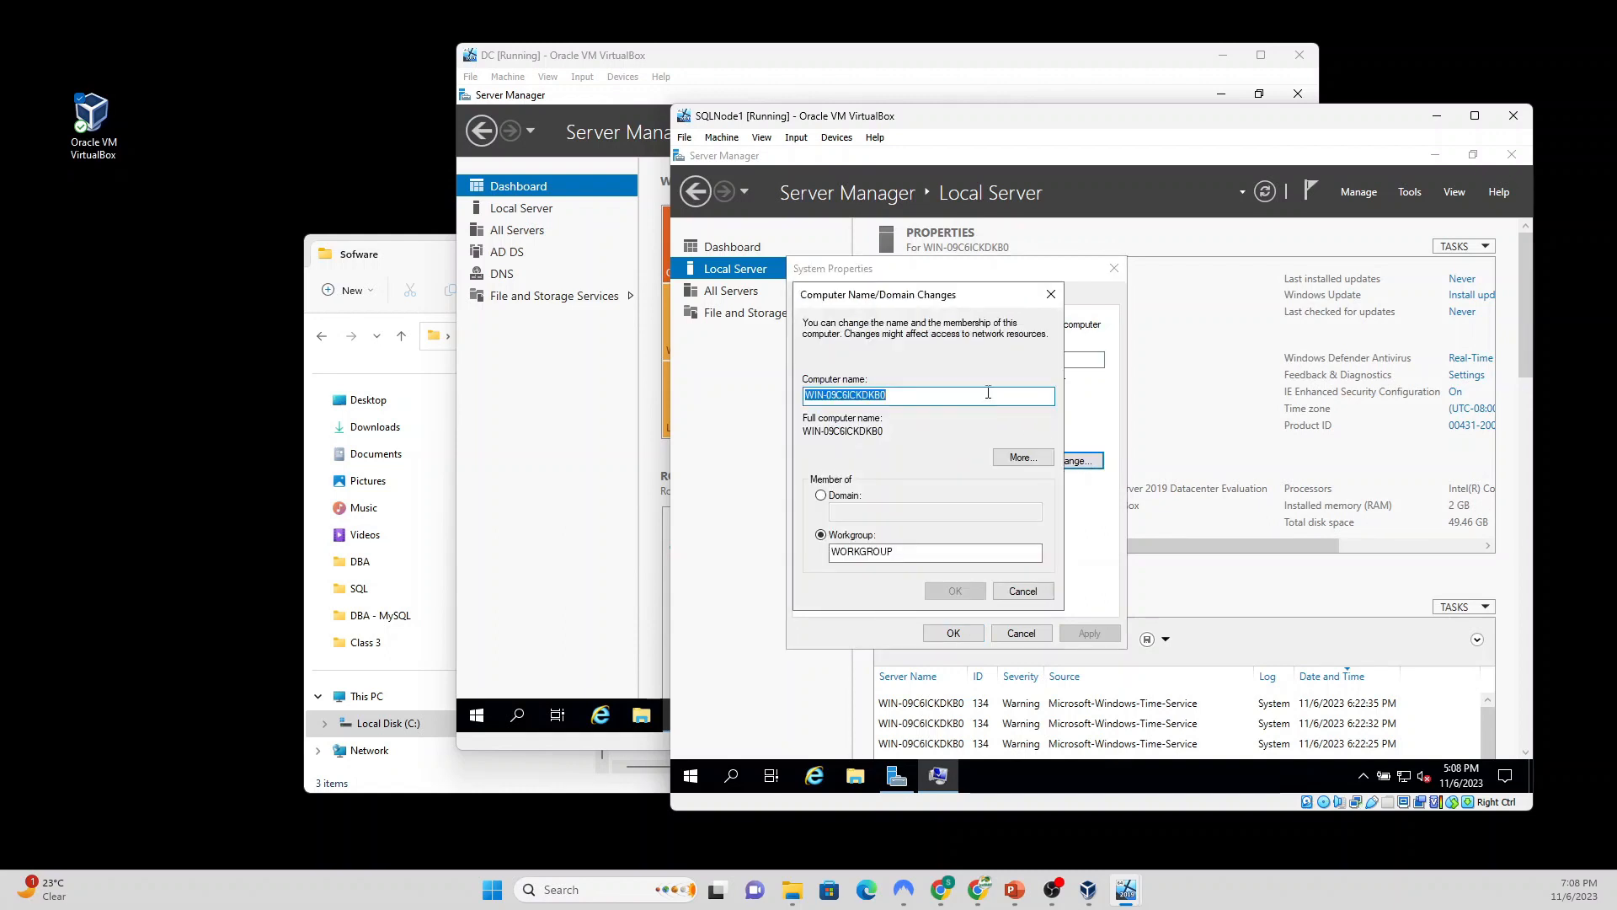
{"action": "type", "text": "SQLNode1"}
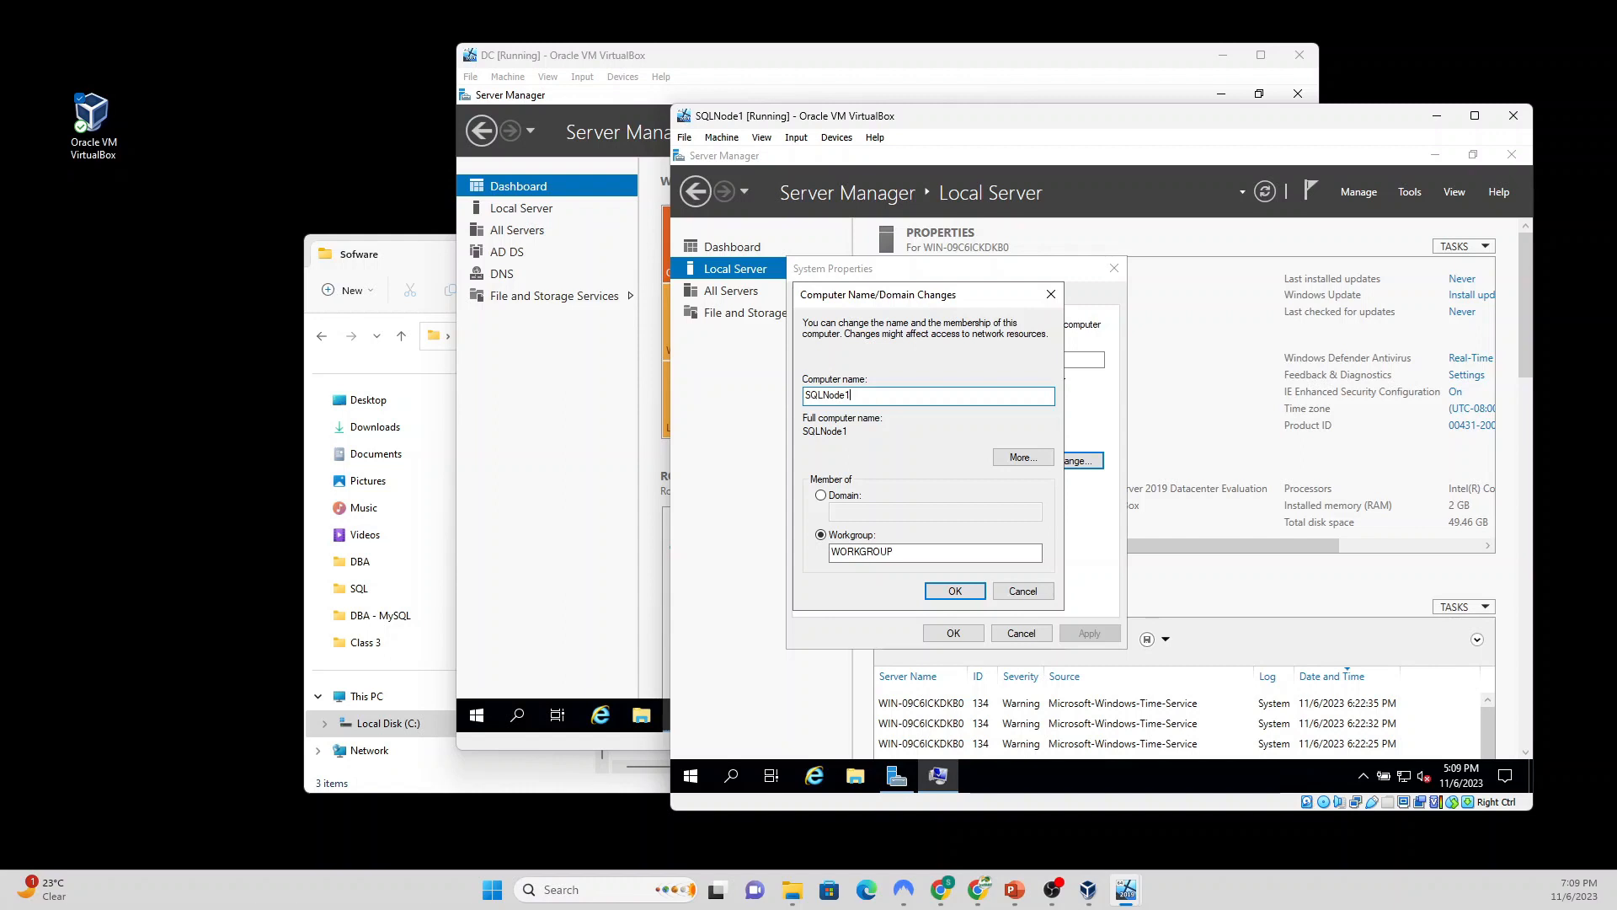
{"action": "left_click", "coordinate": [957, 594]}
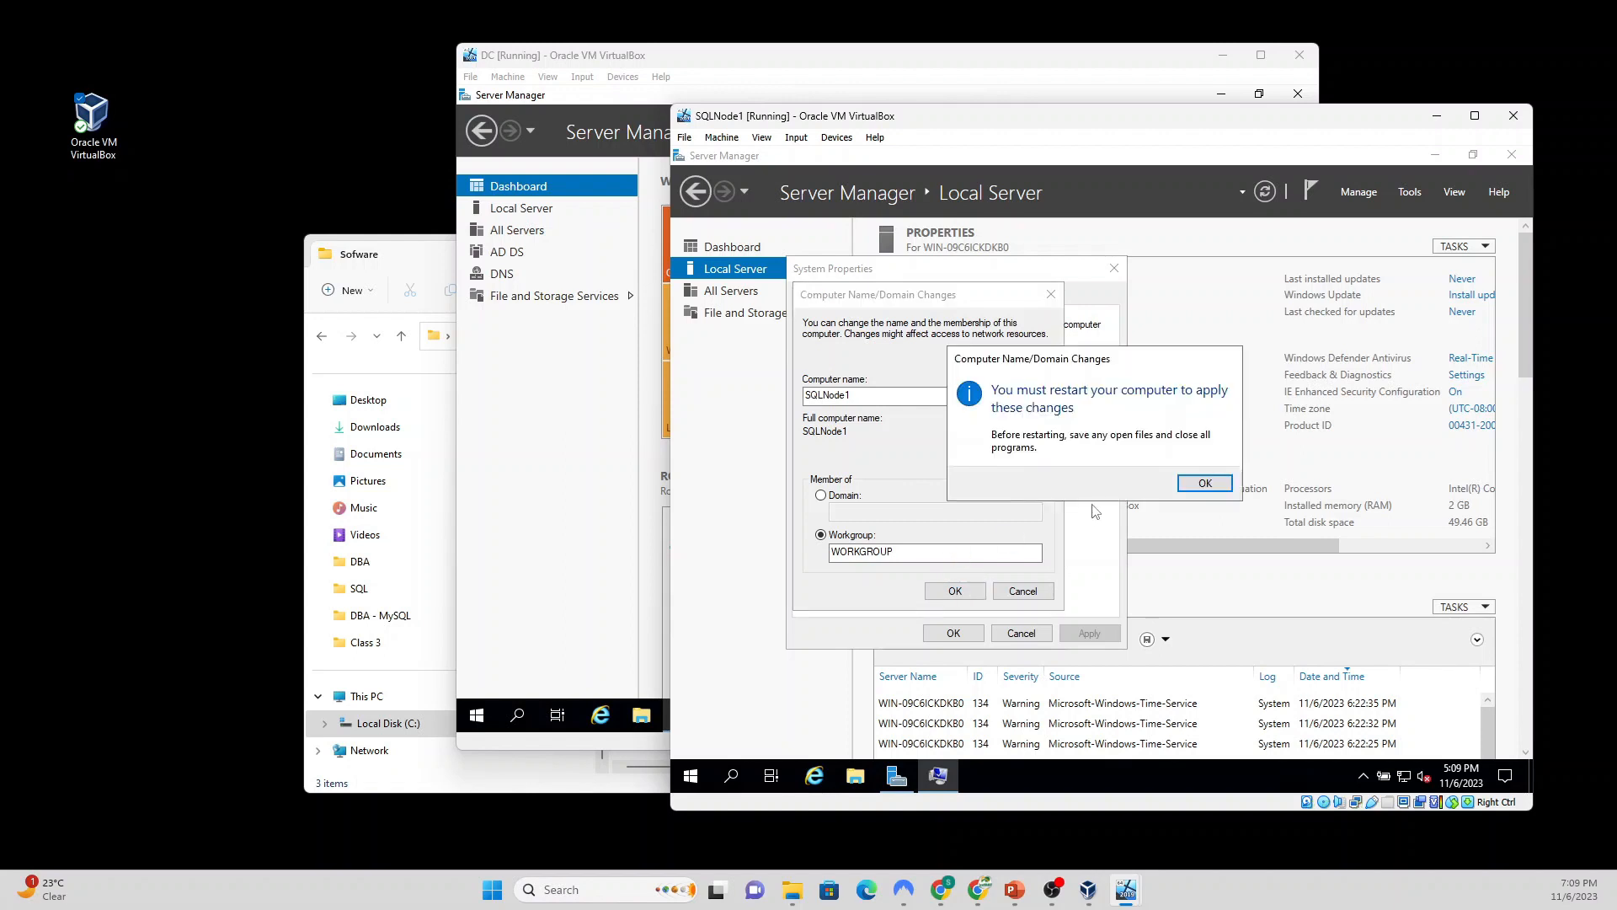
{"action": "left_click", "coordinate": [1204, 487]}
{"action": "left_click", "coordinate": [978, 641]}
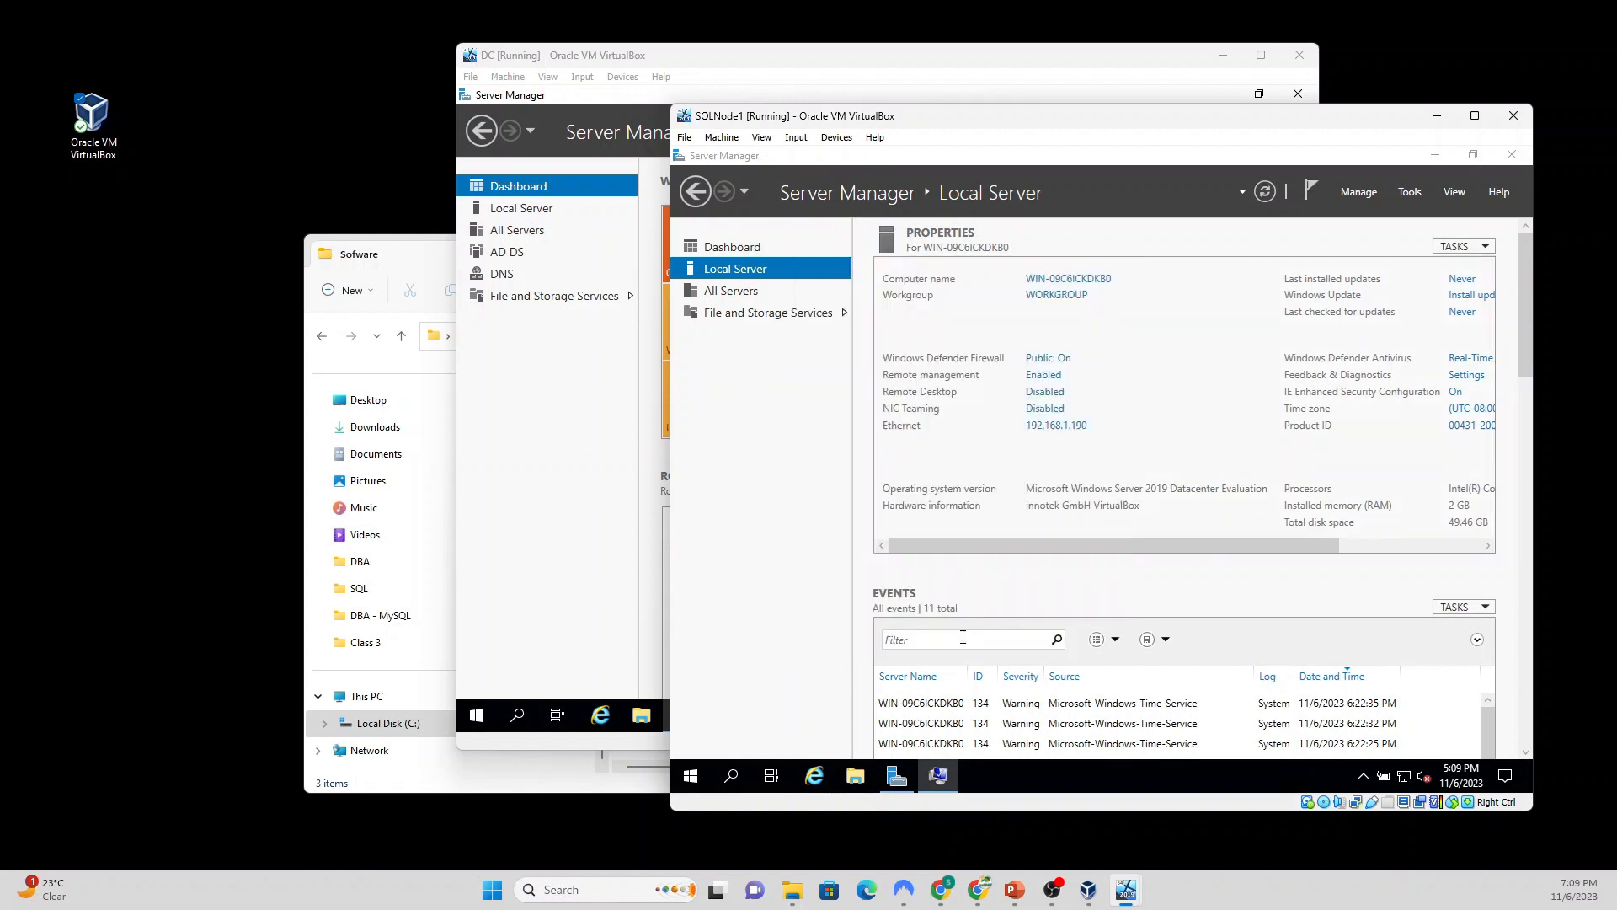
Step: Restart the VM, then send Ctrl-Alt-Del and sign back in with the Administrator password
{"action": "left_click", "coordinate": [1106, 483]}
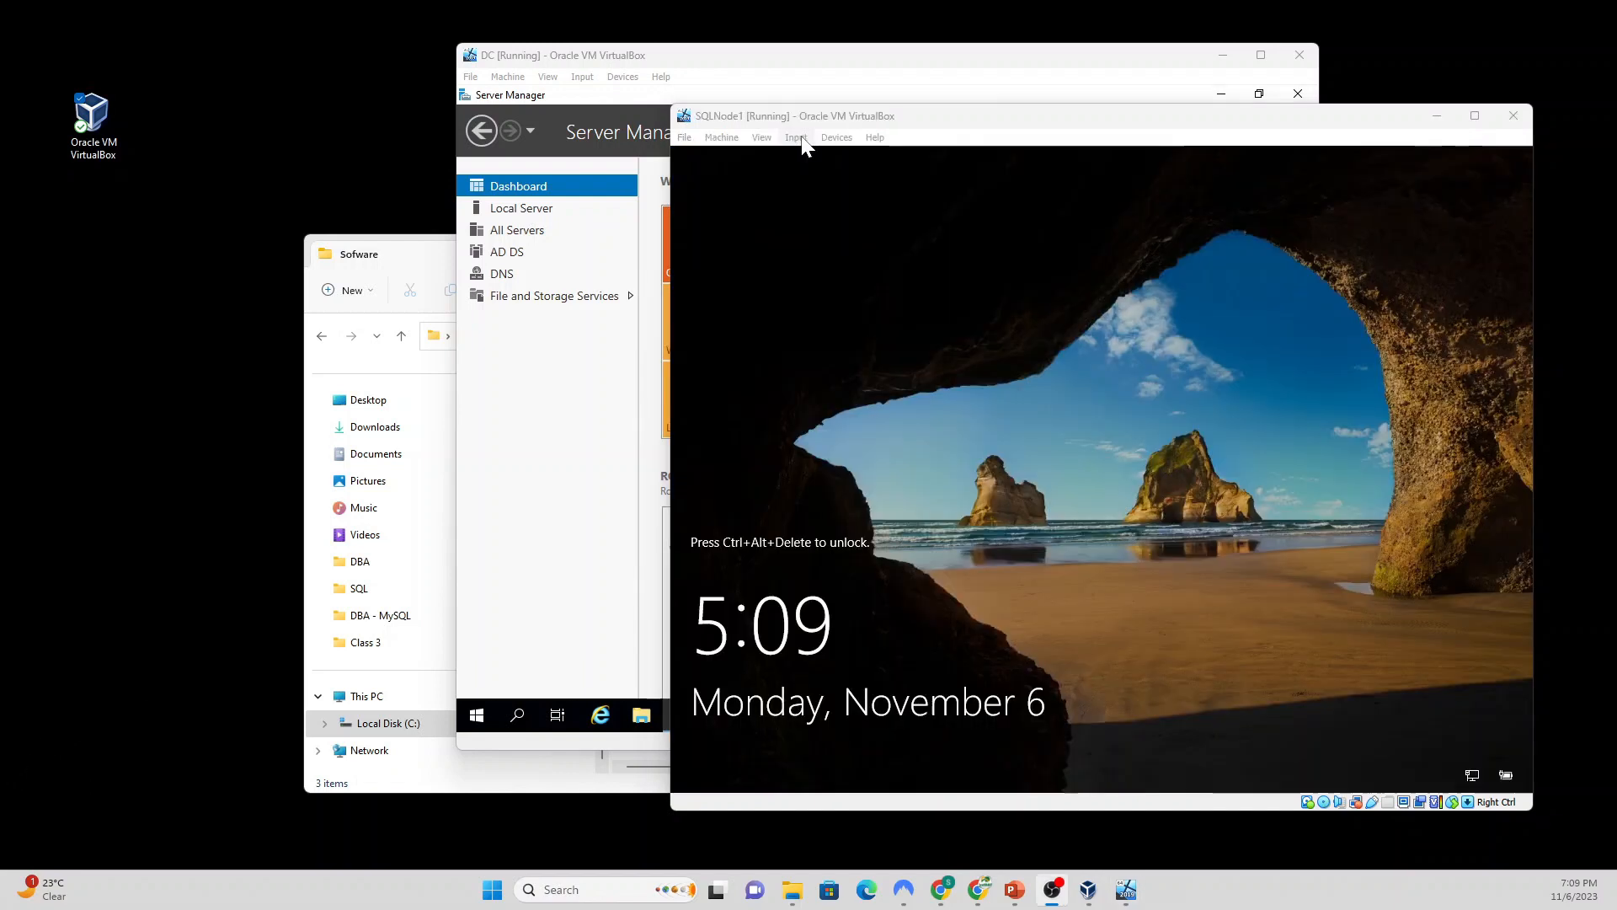
{"action": "left_click", "coordinate": [796, 137]}
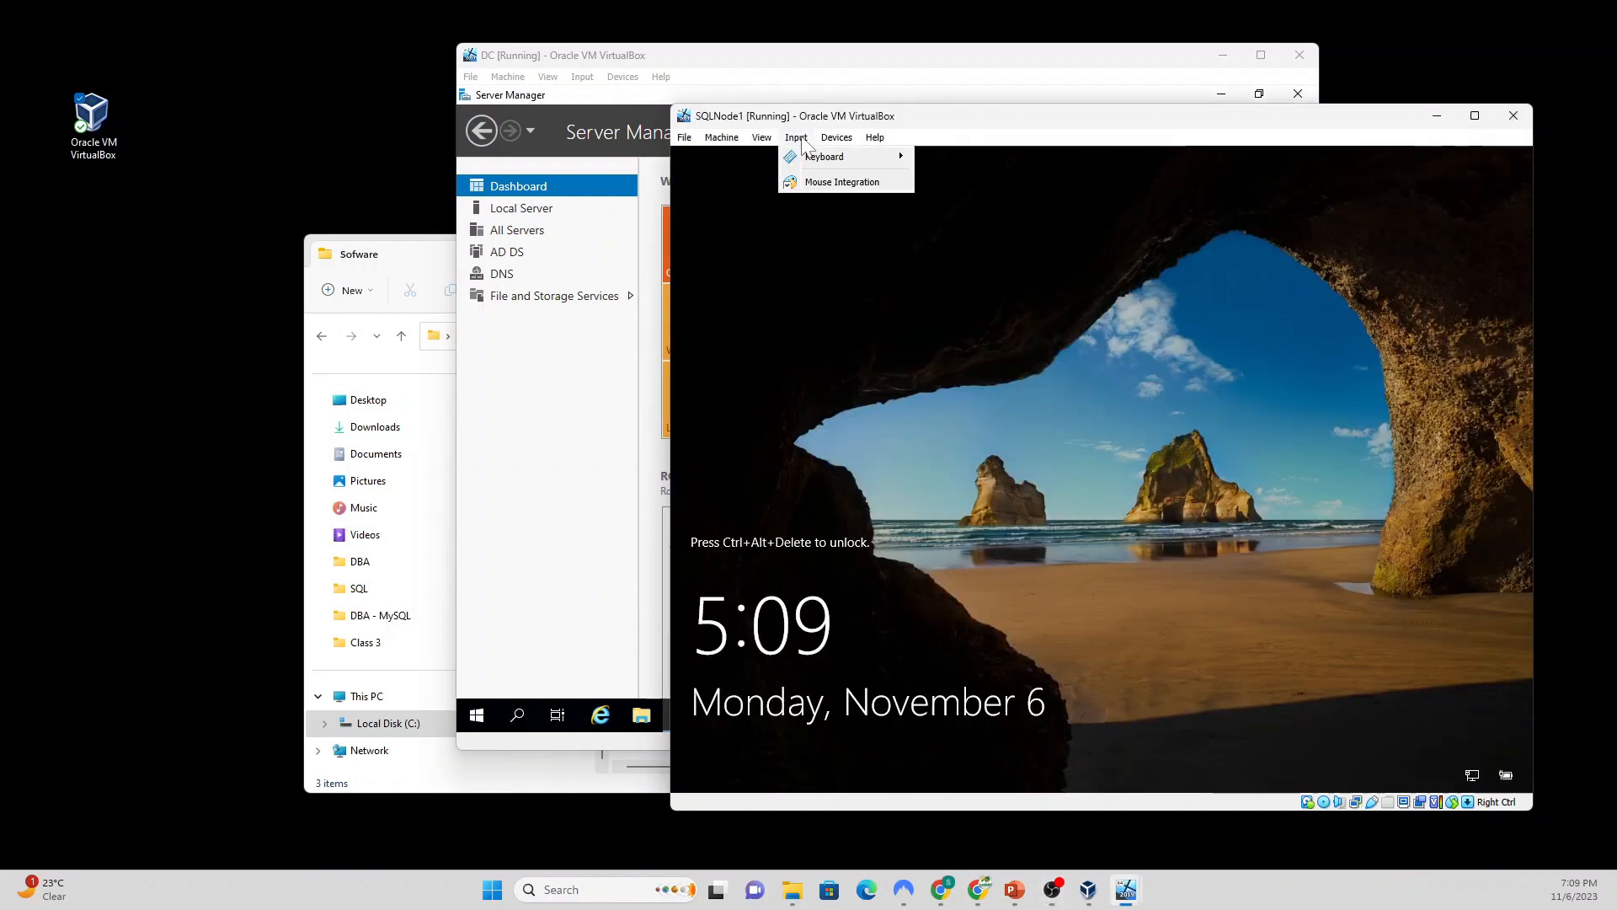
{"action": "mouse_move", "coordinate": [842, 156]}
{"action": "left_click", "coordinate": [1016, 201]}
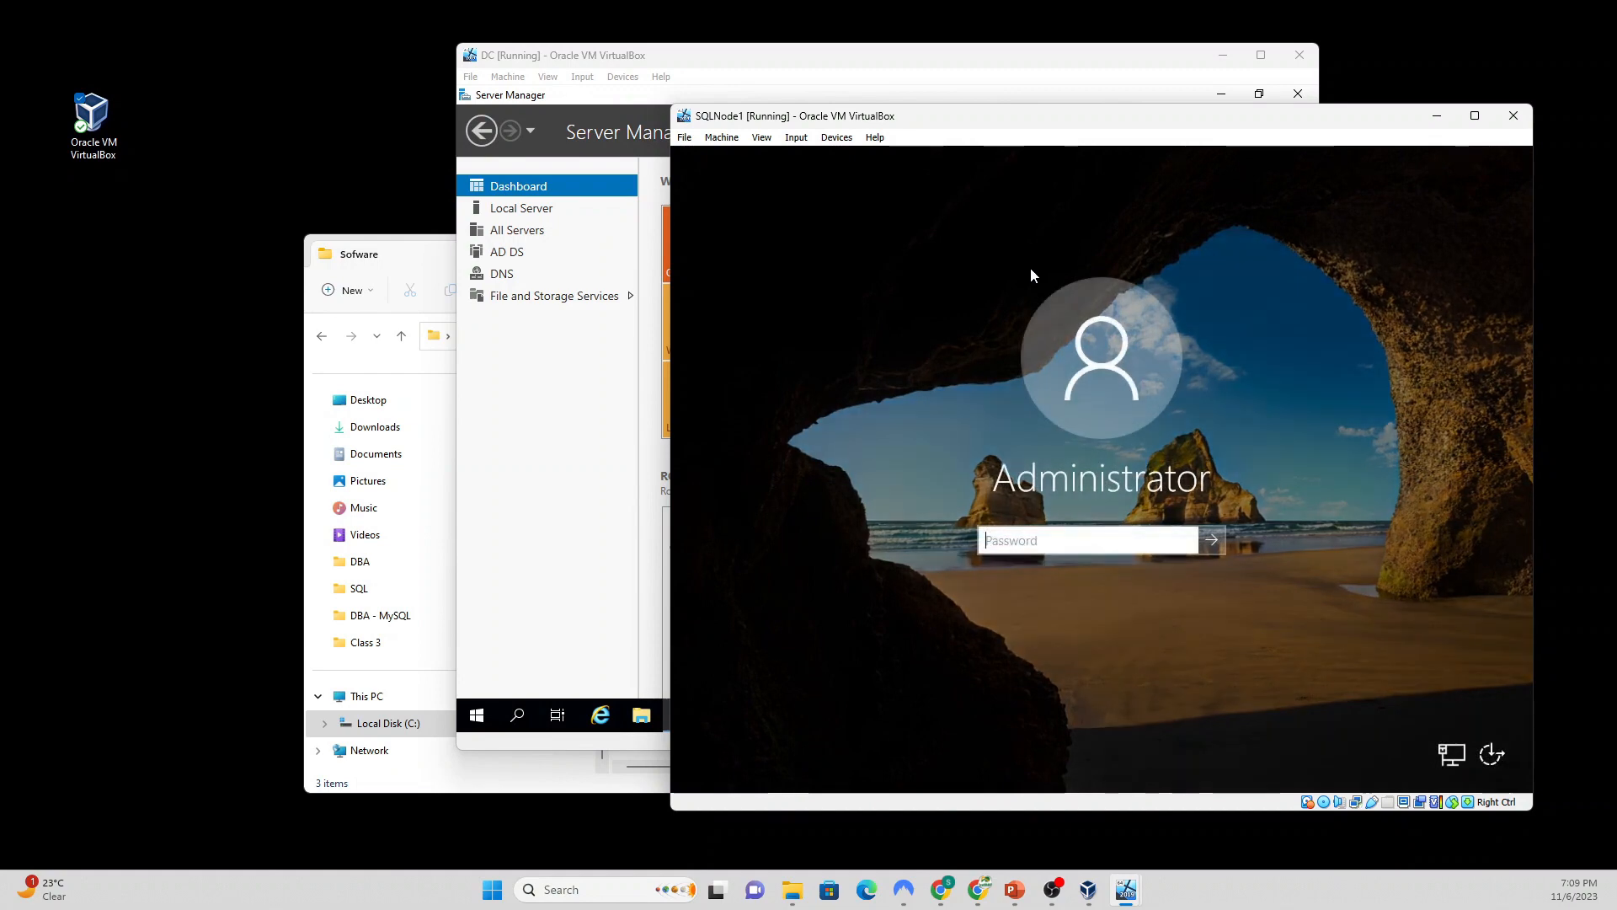
{"action": "type", "text": "P"}
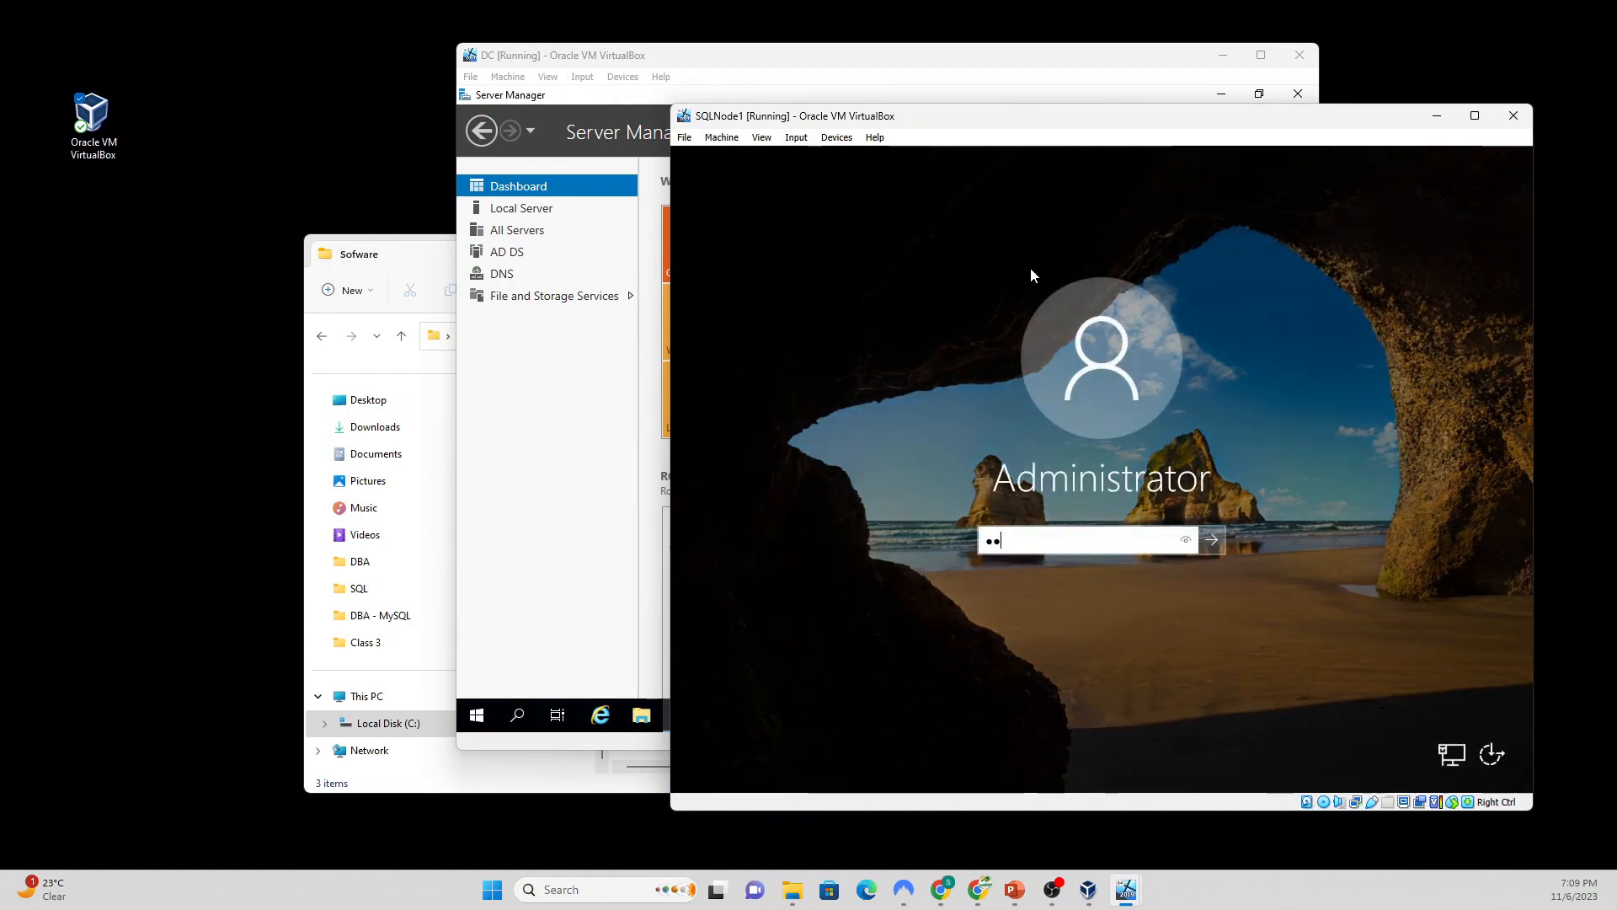
{"action": "type", "text": "rd1"}
{"action": "key", "text": "Return"}
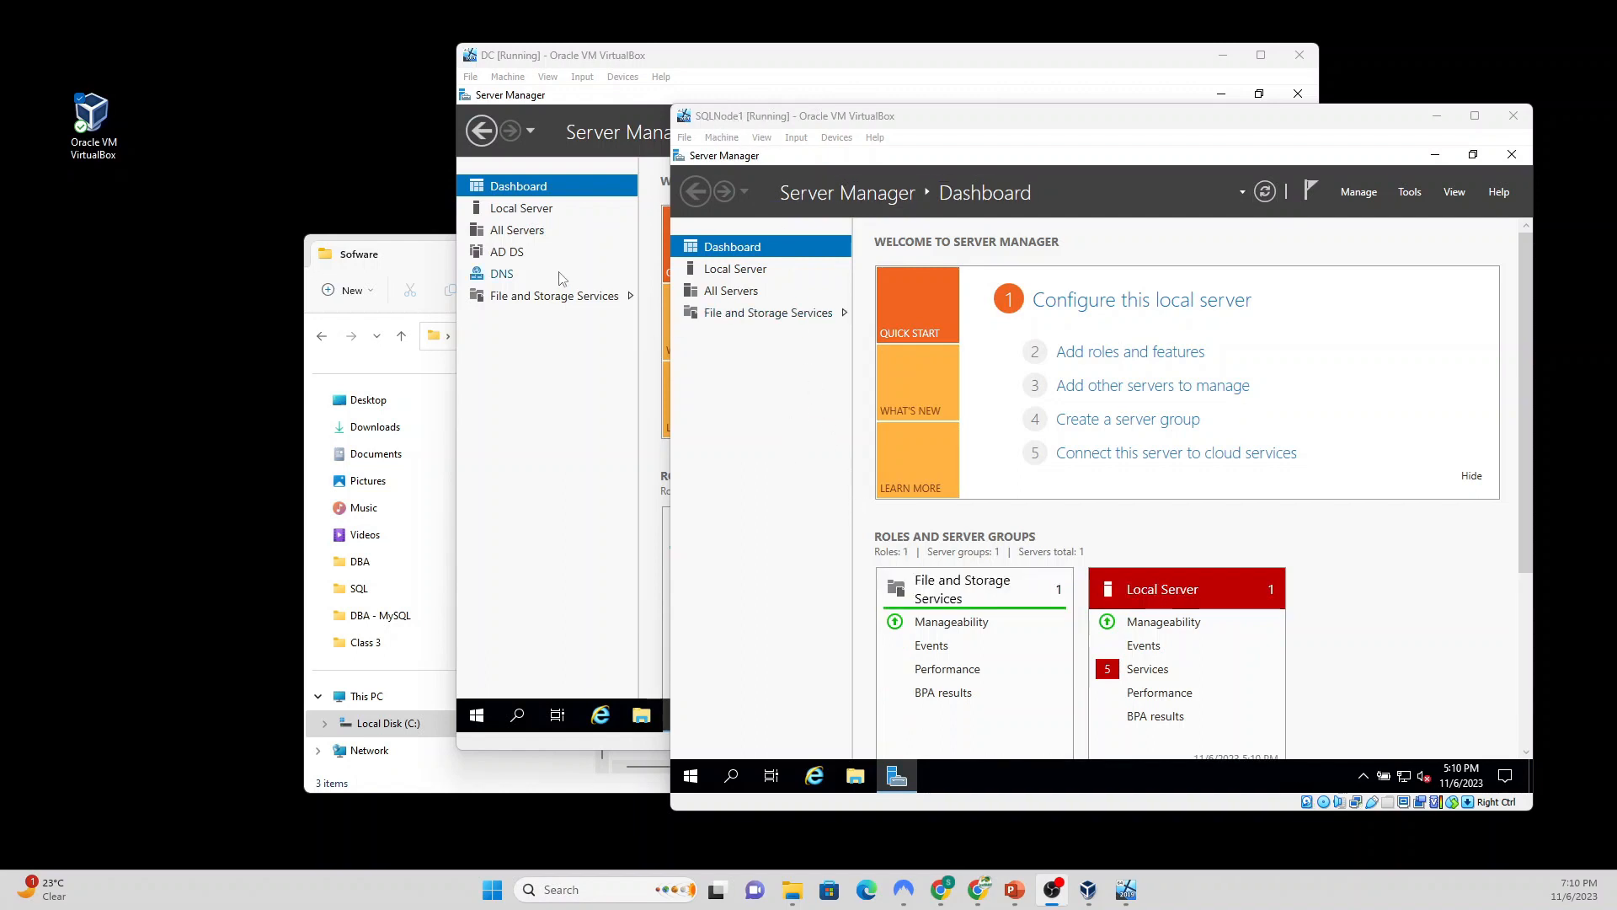
Step: Change SQLNode1's membership from WORKGROUP to the domain sql.com
{"action": "left_click", "coordinate": [734, 273]}
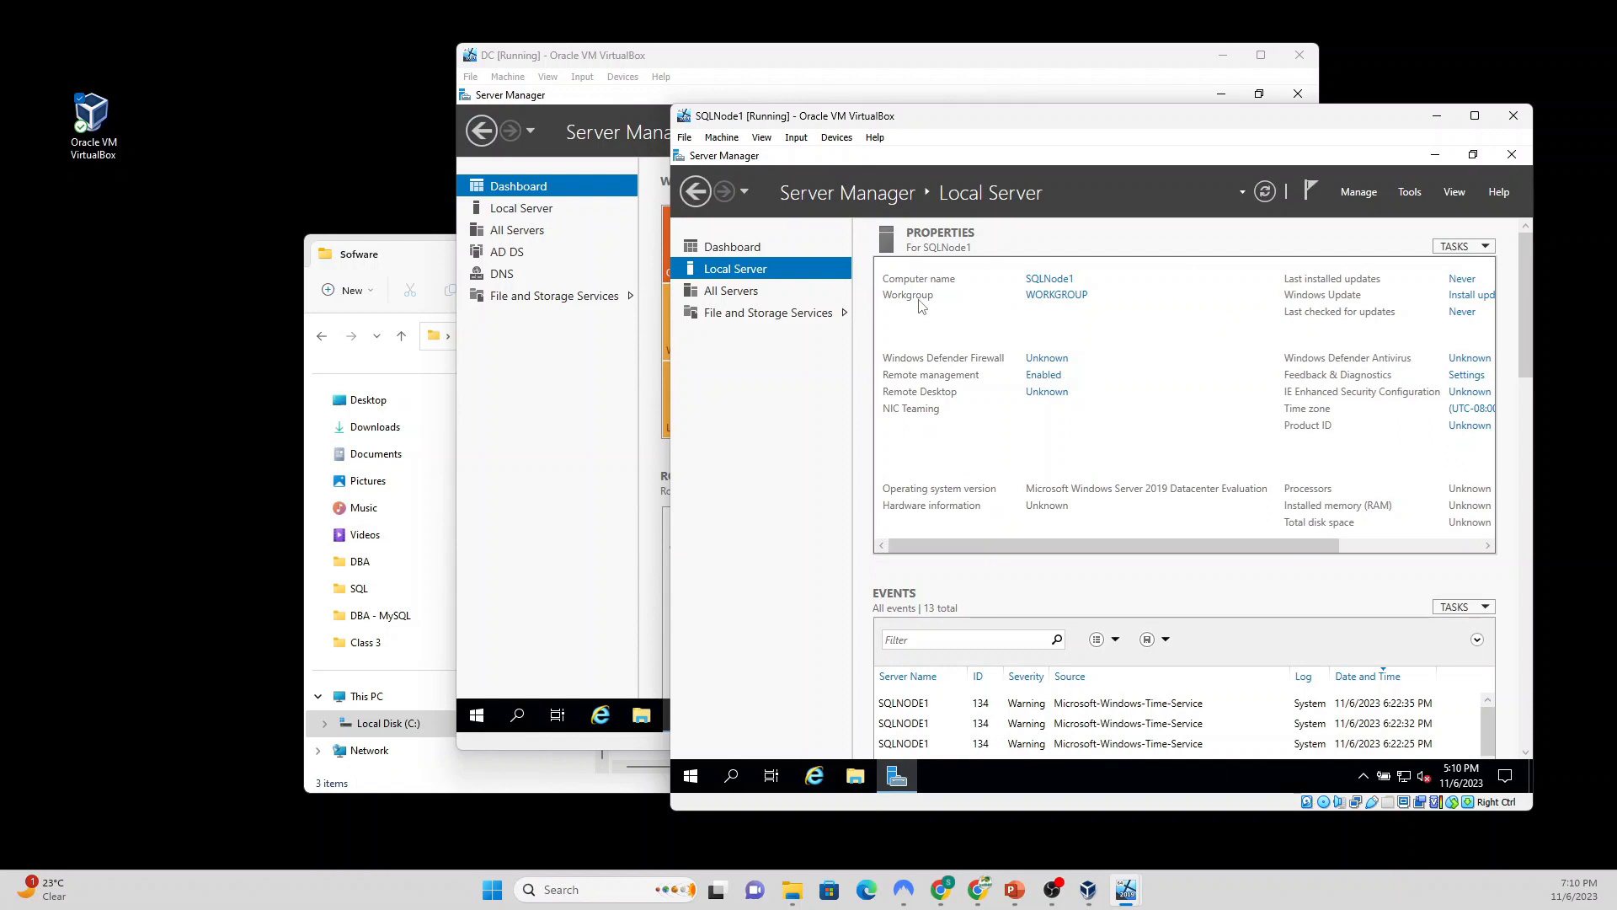
{"action": "left_click", "coordinate": [1057, 295]}
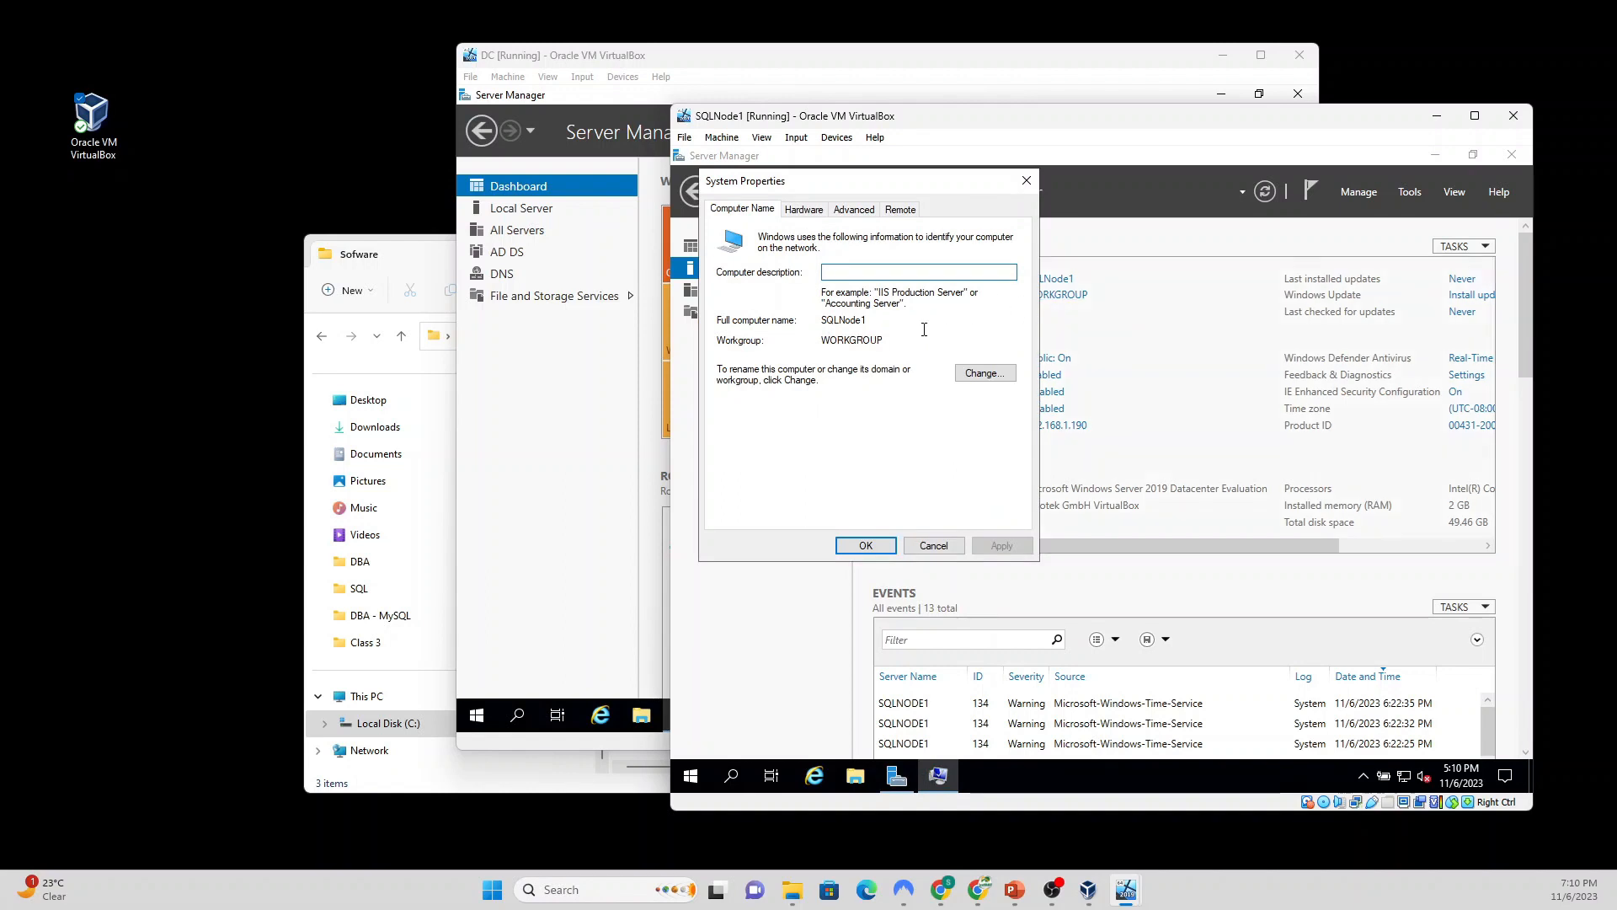
{"action": "left_click", "coordinate": [986, 372]}
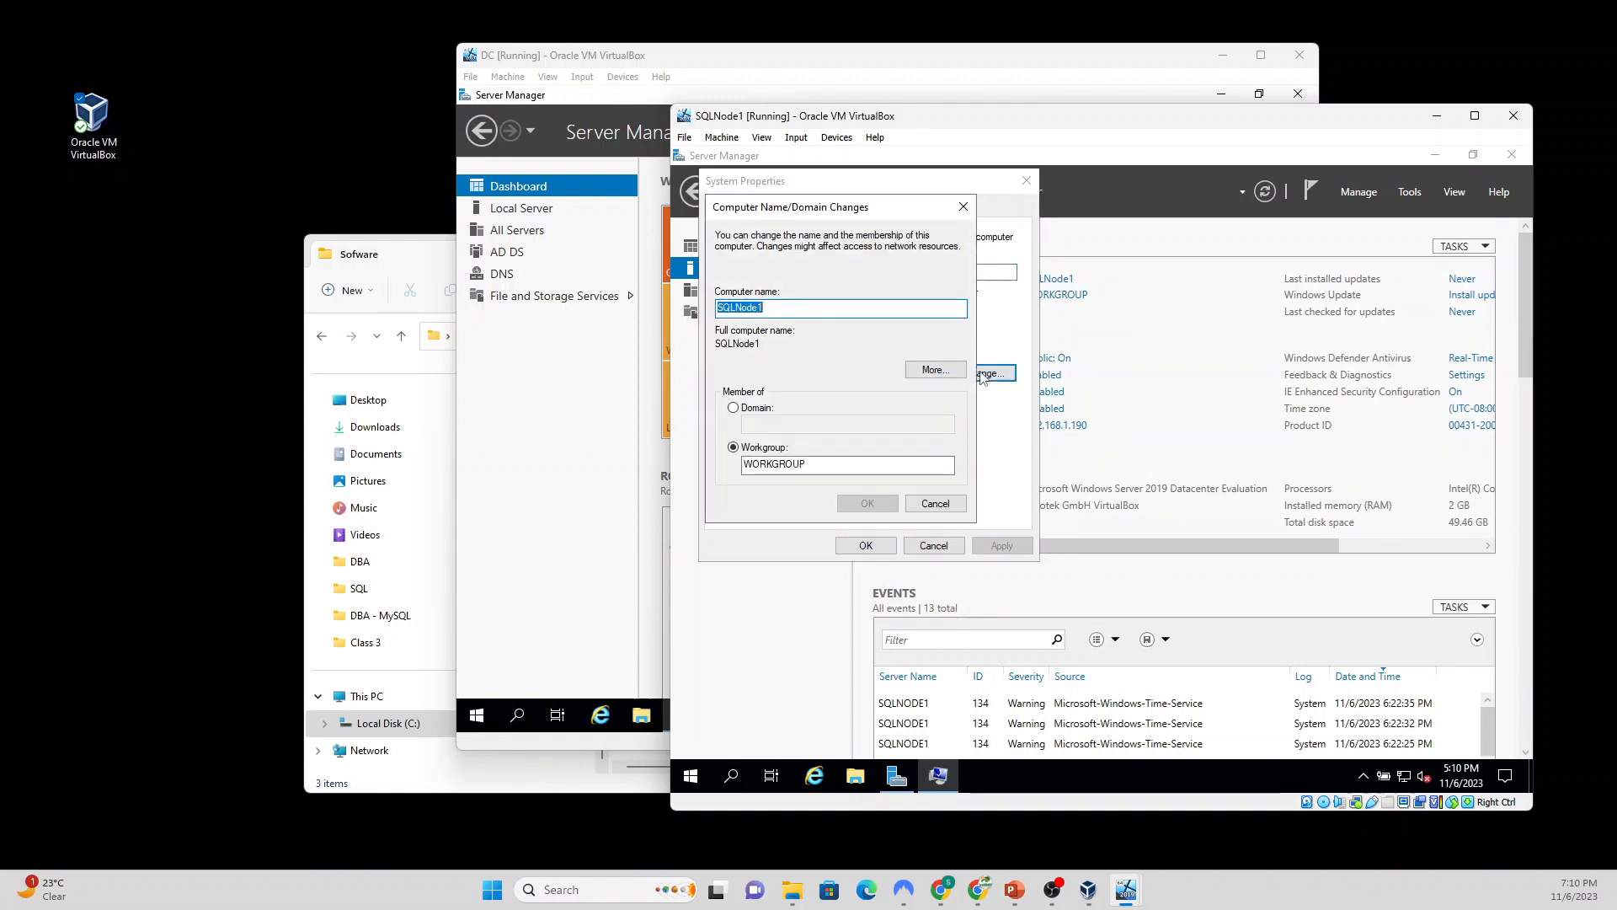
{"action": "left_click", "coordinate": [734, 410]}
{"action": "left_click", "coordinate": [759, 423]}
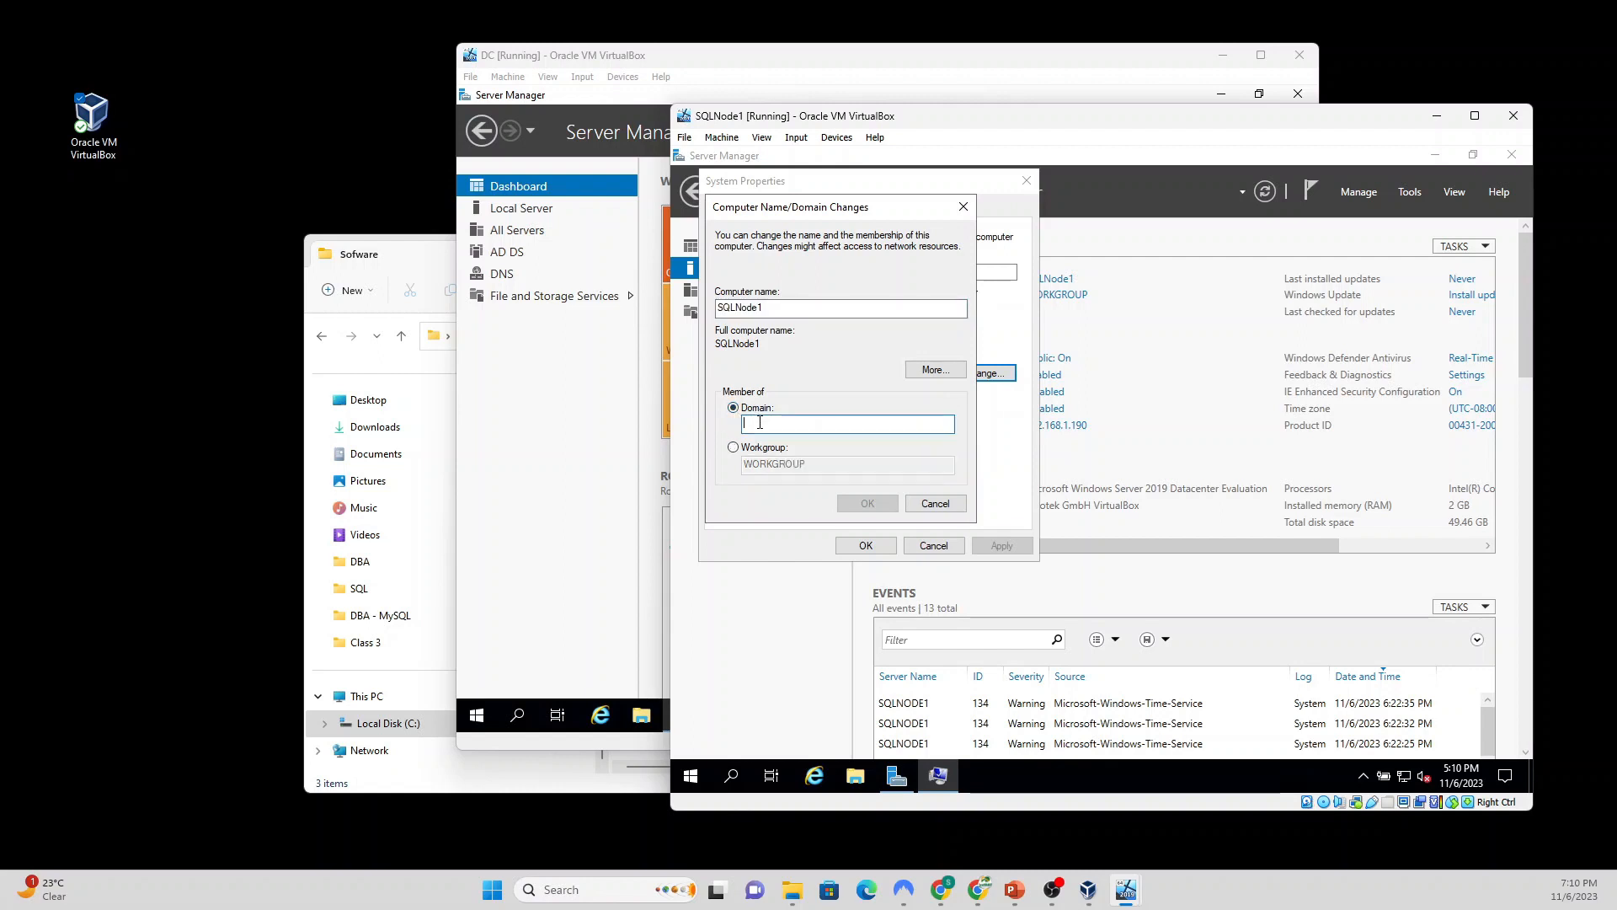
{"action": "type", "text": "sq"}
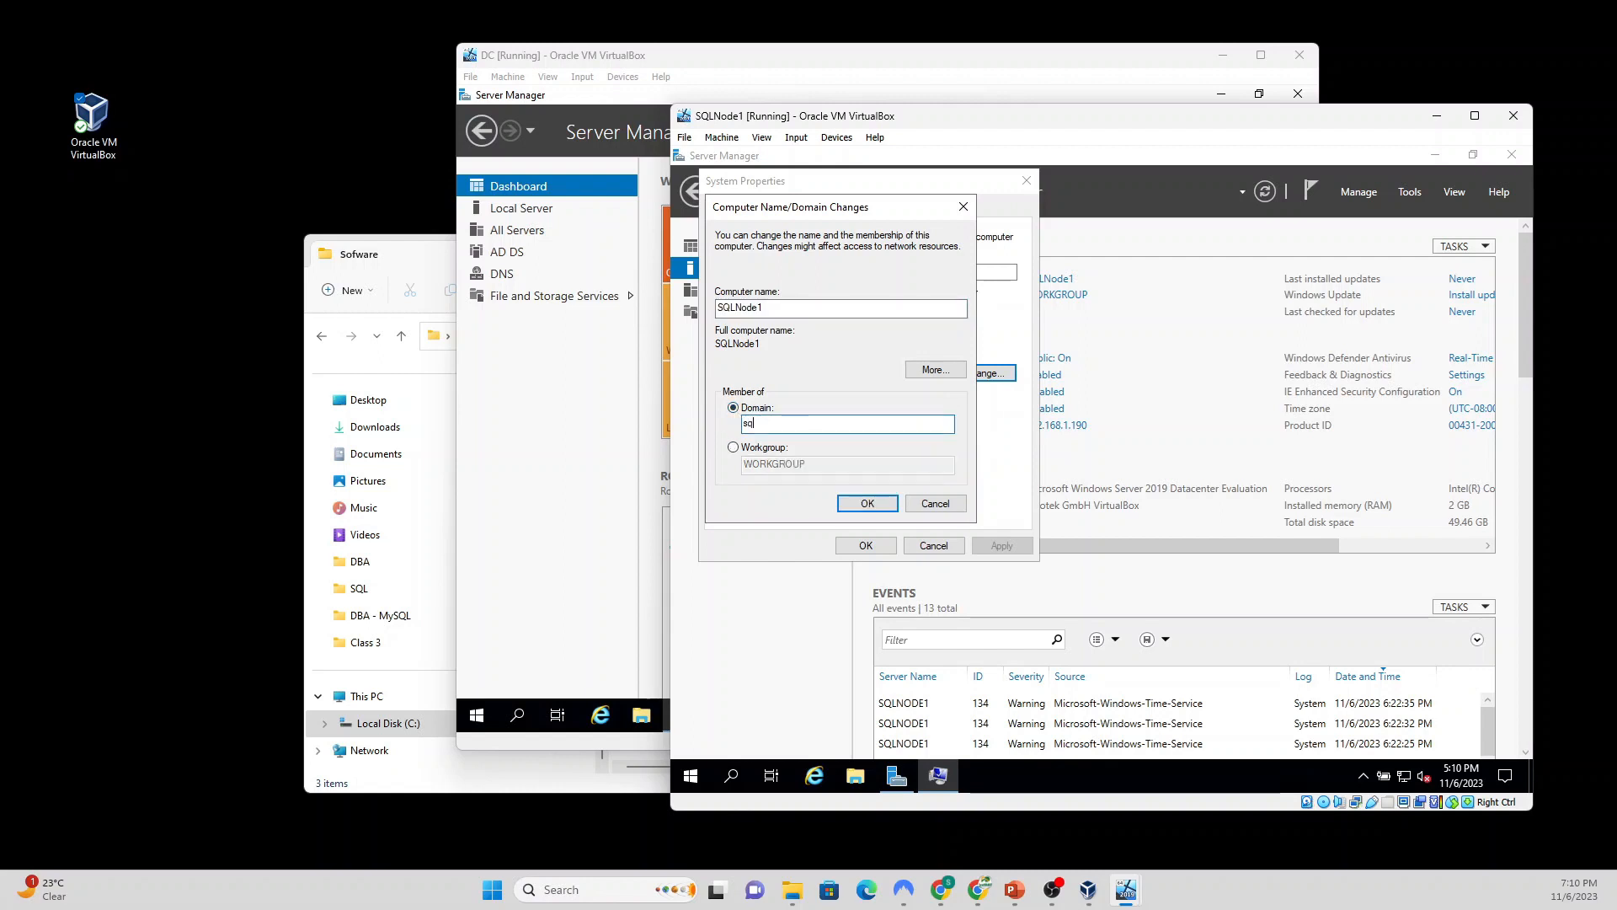
{"action": "type", "text": "l.com"}
{"action": "left_click", "coordinate": [869, 504]}
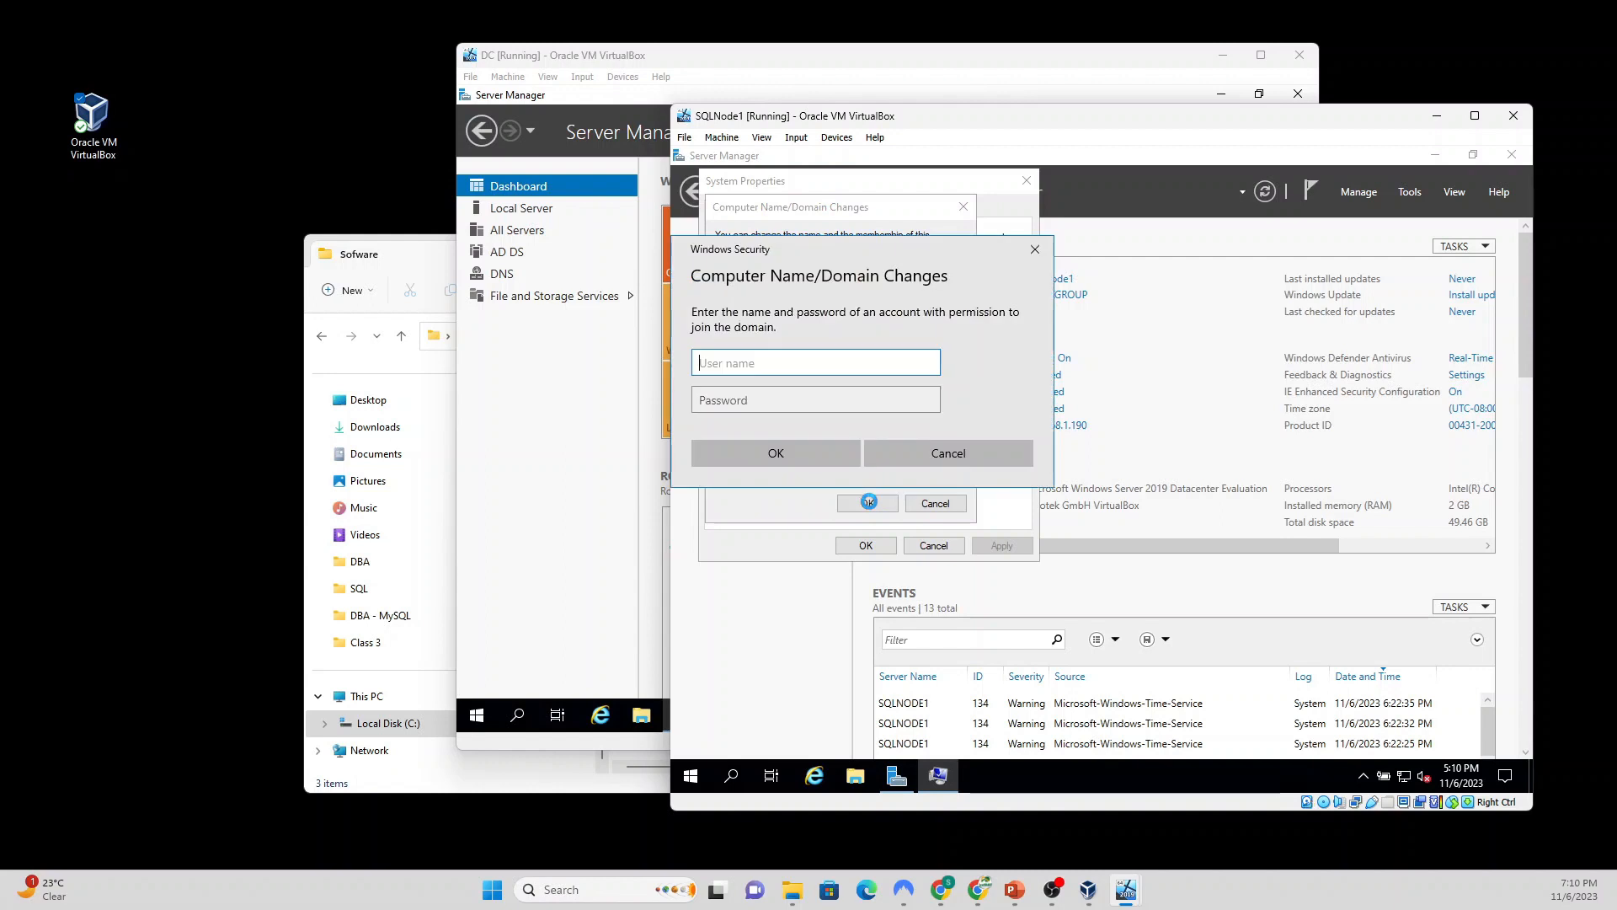
Step: Authenticate the domain join with the domain administrator user name and password
{"action": "type", "text": "administrator"}
{"action": "key", "text": "Tab"}
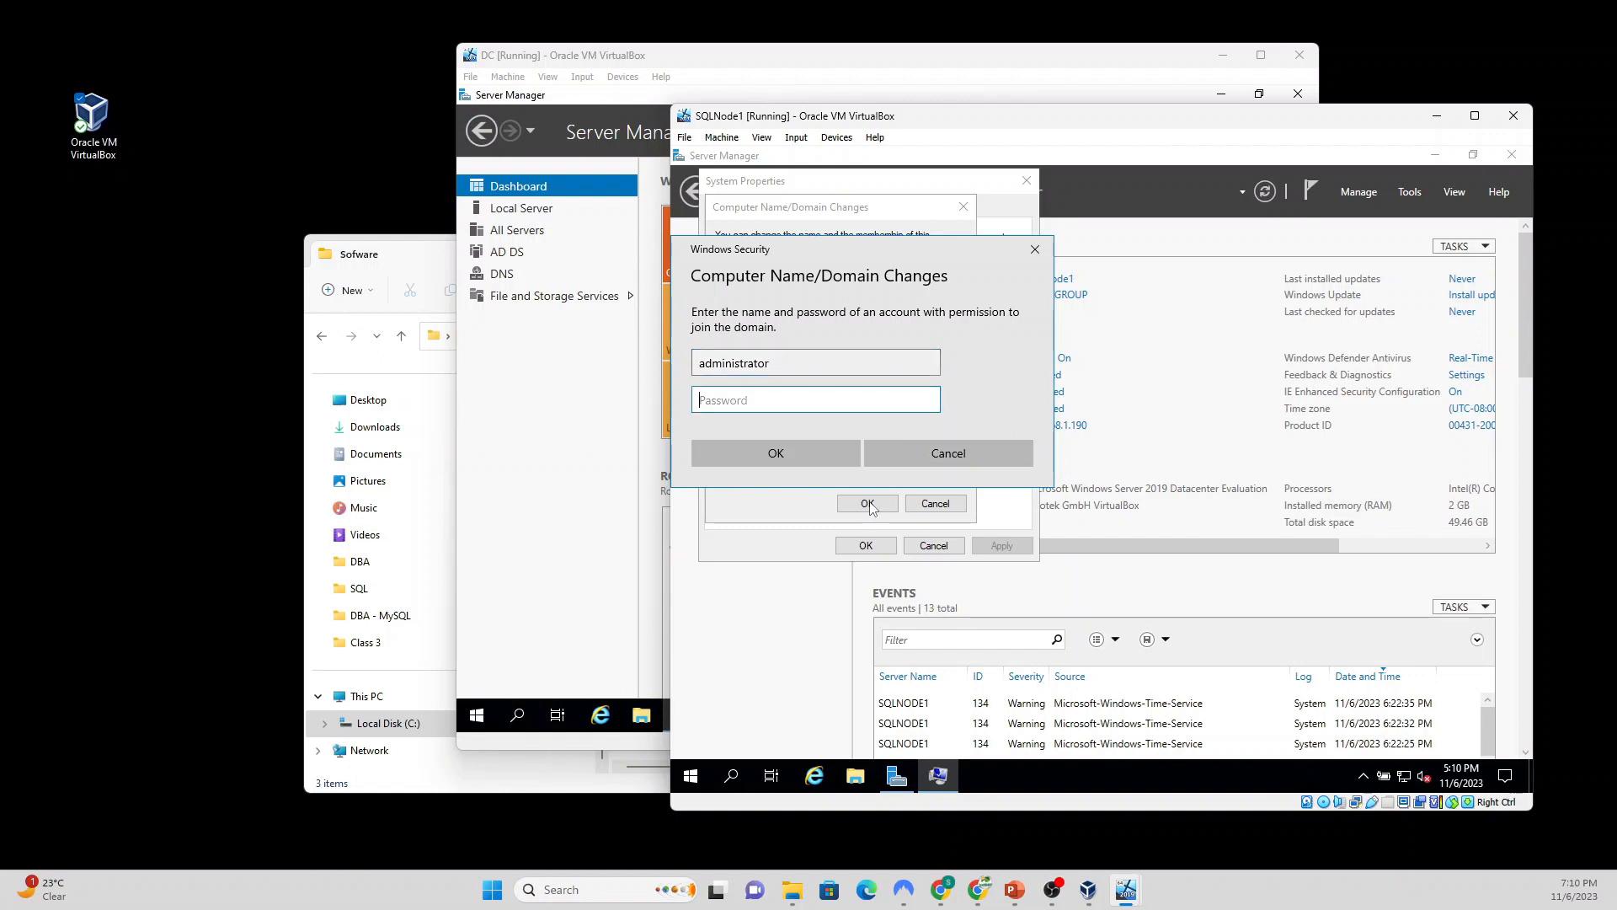
{"action": "type", "text": "P"}
{"action": "left_click", "coordinate": [810, 448]}
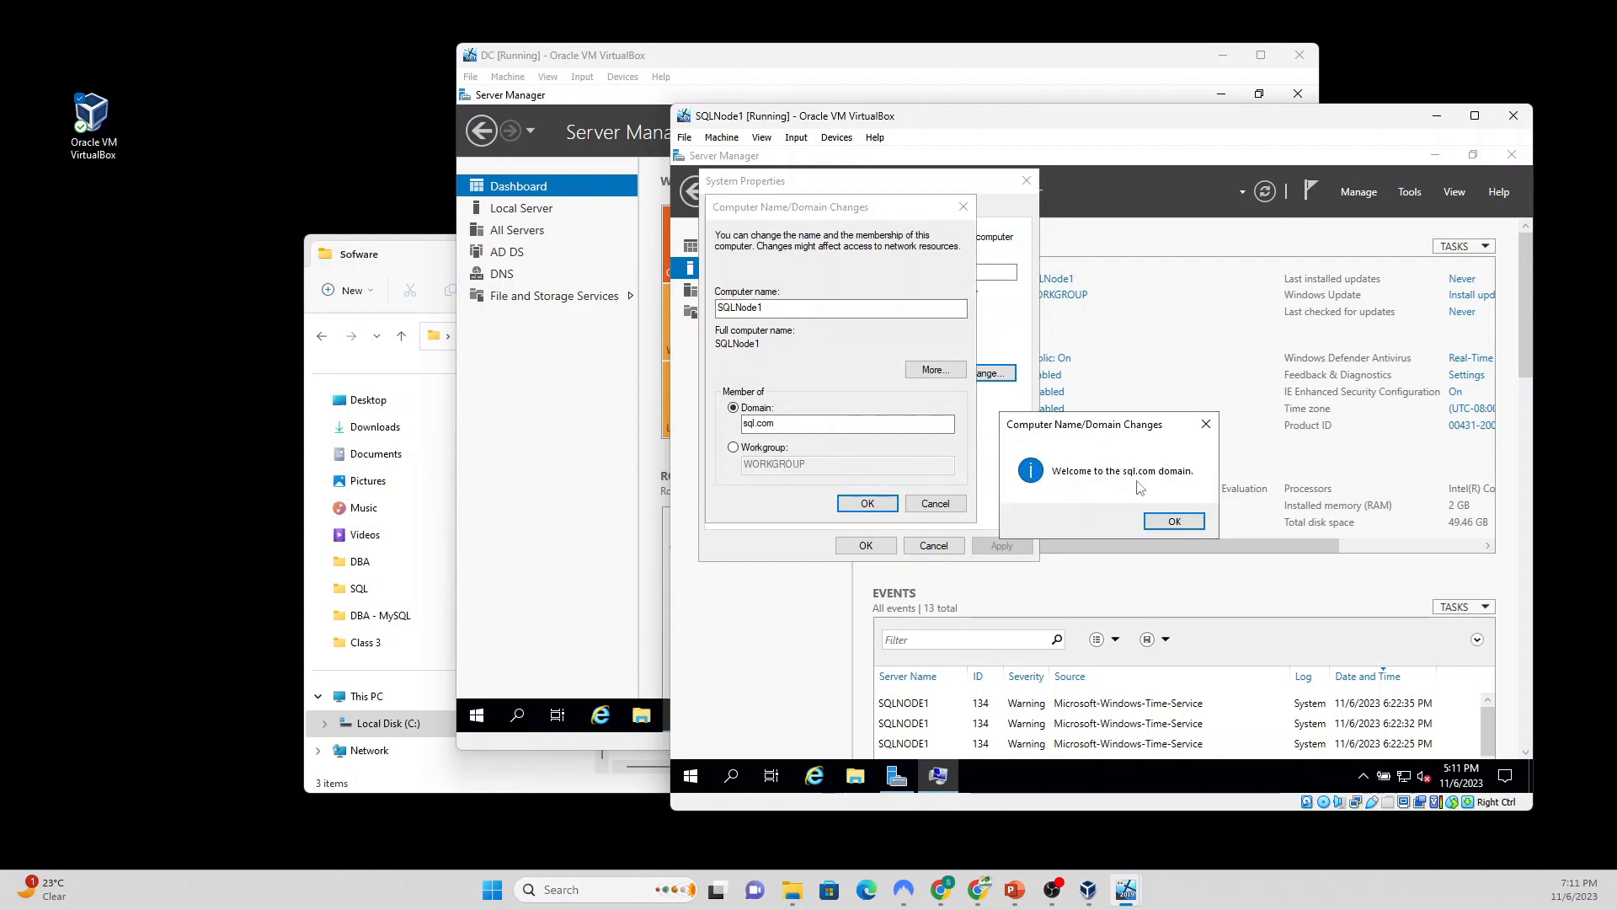
Step: Dismiss the sql.com welcome and restart notices, then restart the machine now
{"action": "left_click", "coordinate": [1174, 522]}
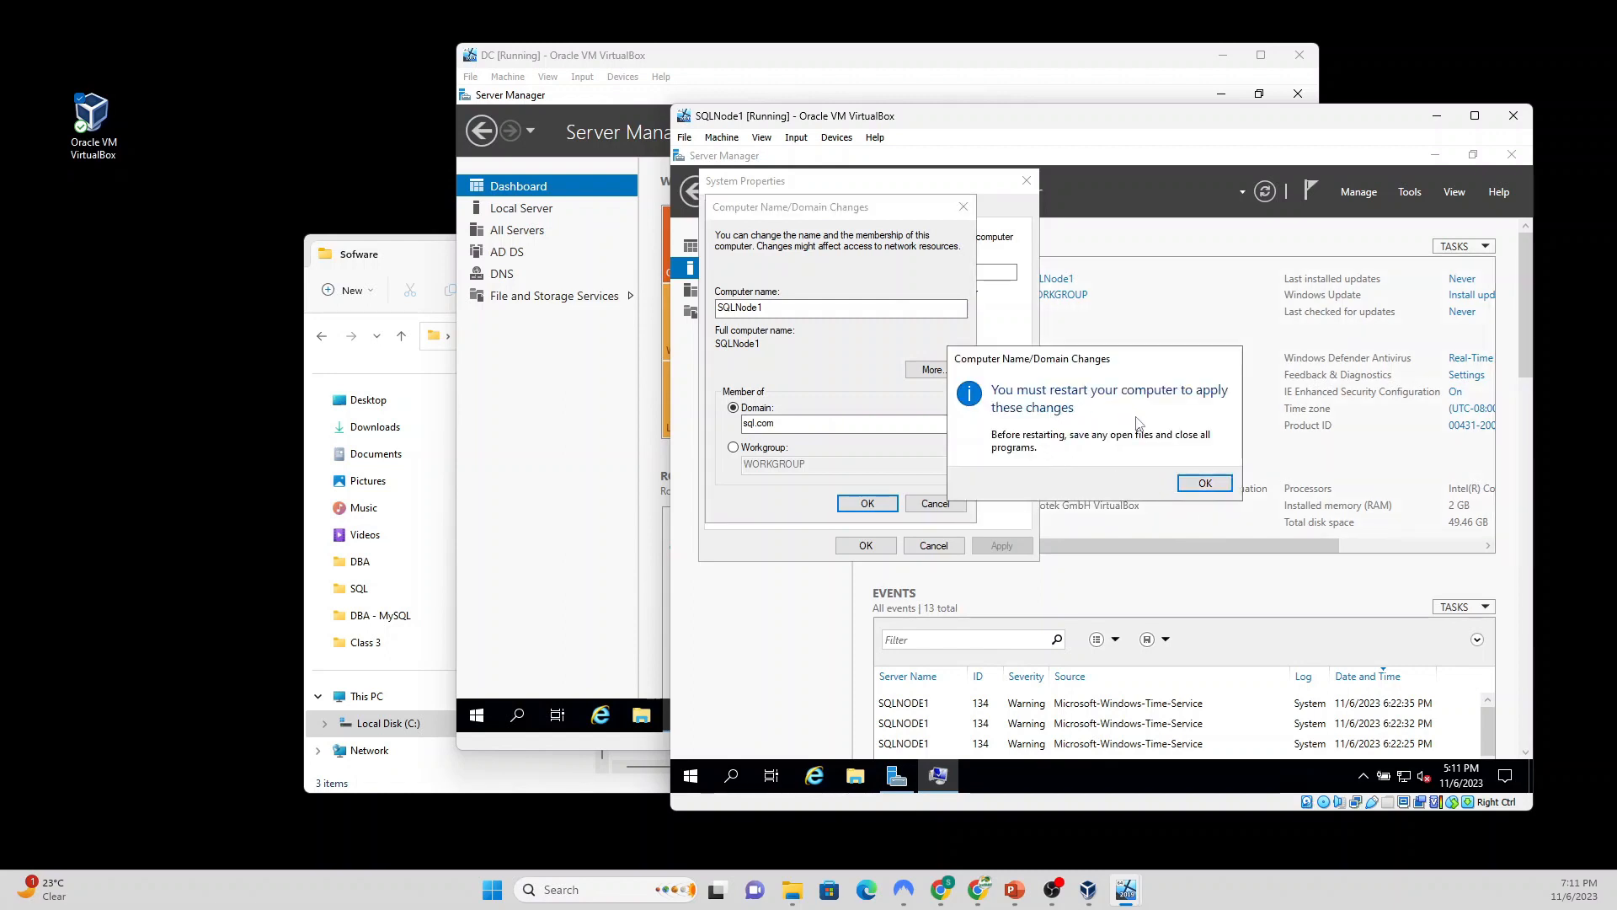
{"action": "left_click", "coordinate": [1202, 483]}
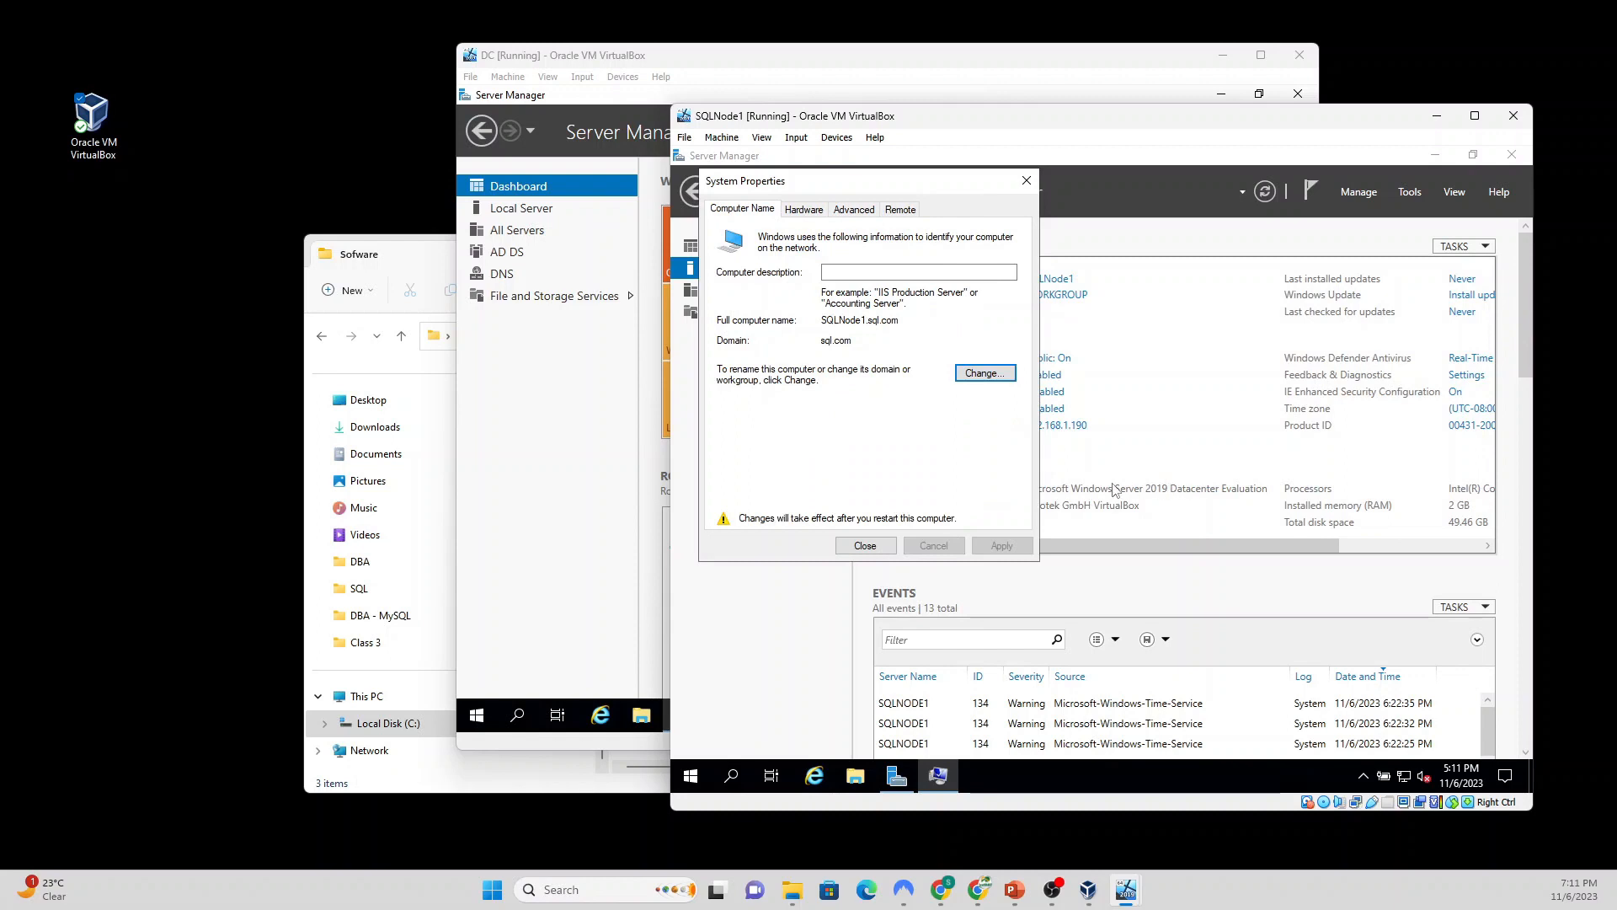
{"action": "left_click", "coordinate": [864, 546]}
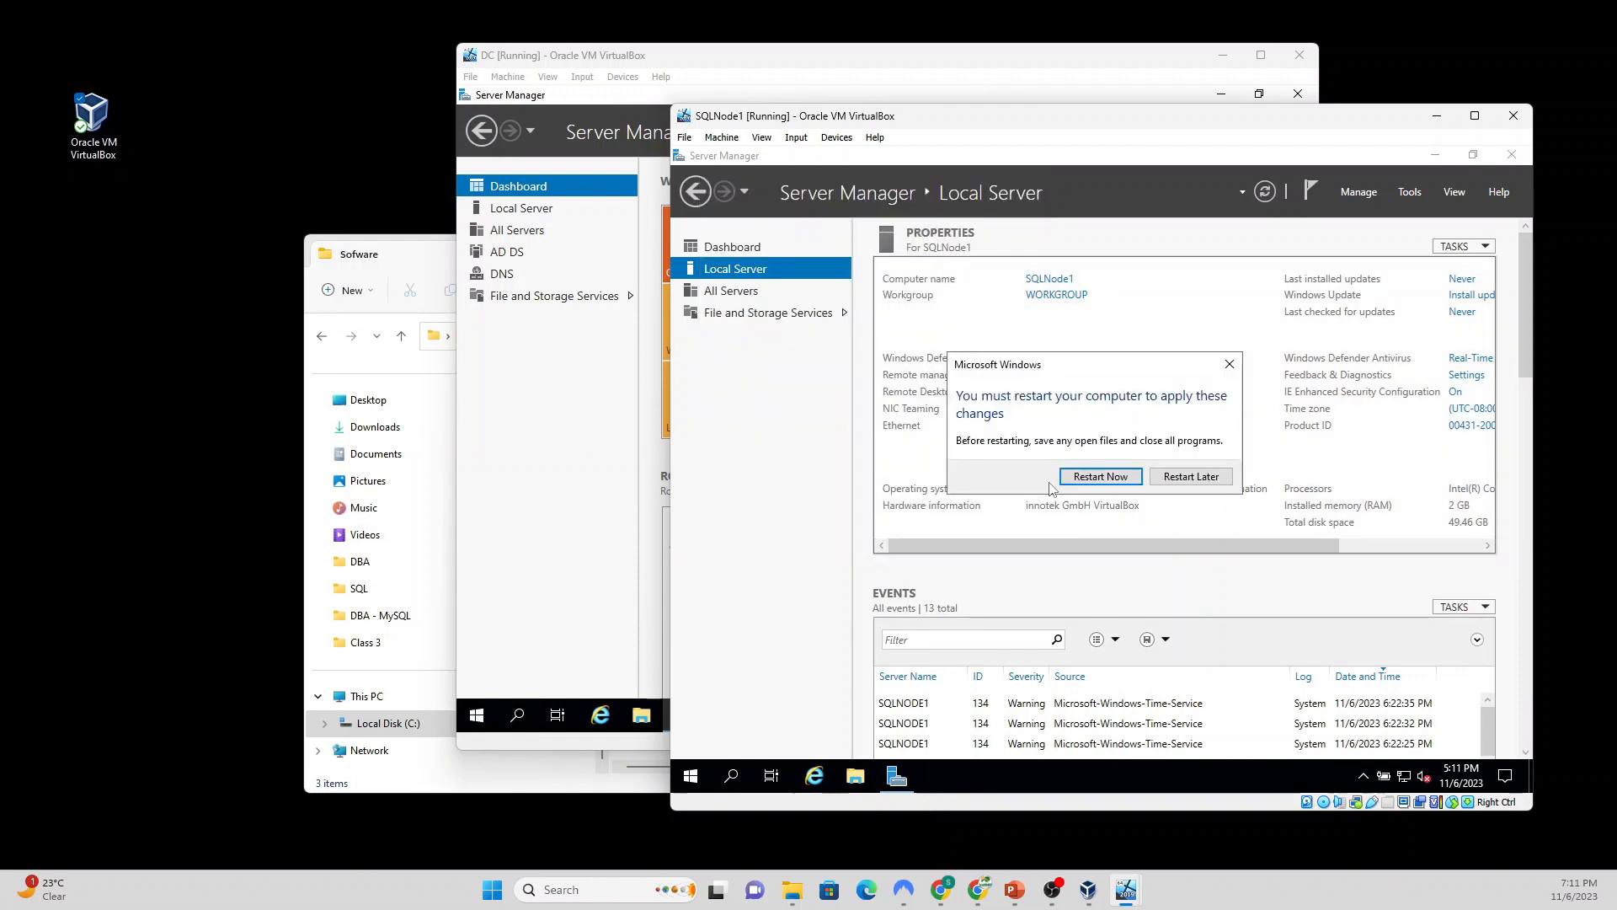
{"action": "left_click", "coordinate": [1105, 477]}
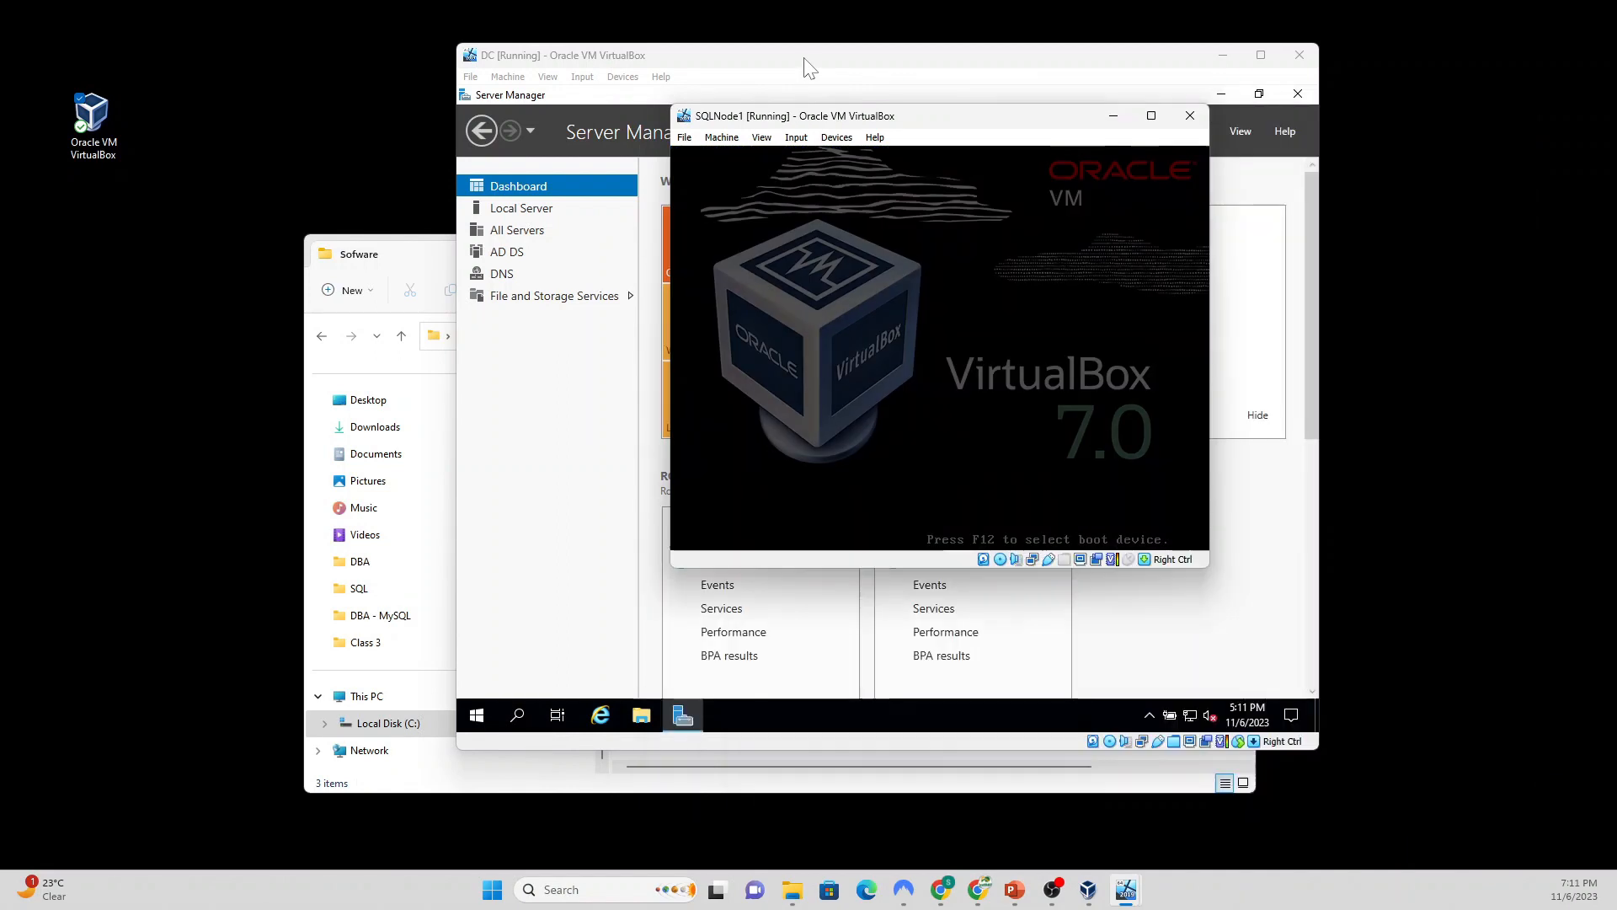
Step: On DC, check that SQLNODE1 appears under sql.com Computers in Active Directory Users and Computers, then switch to SQLNode1
{"action": "left_click", "coordinate": [805, 63]}
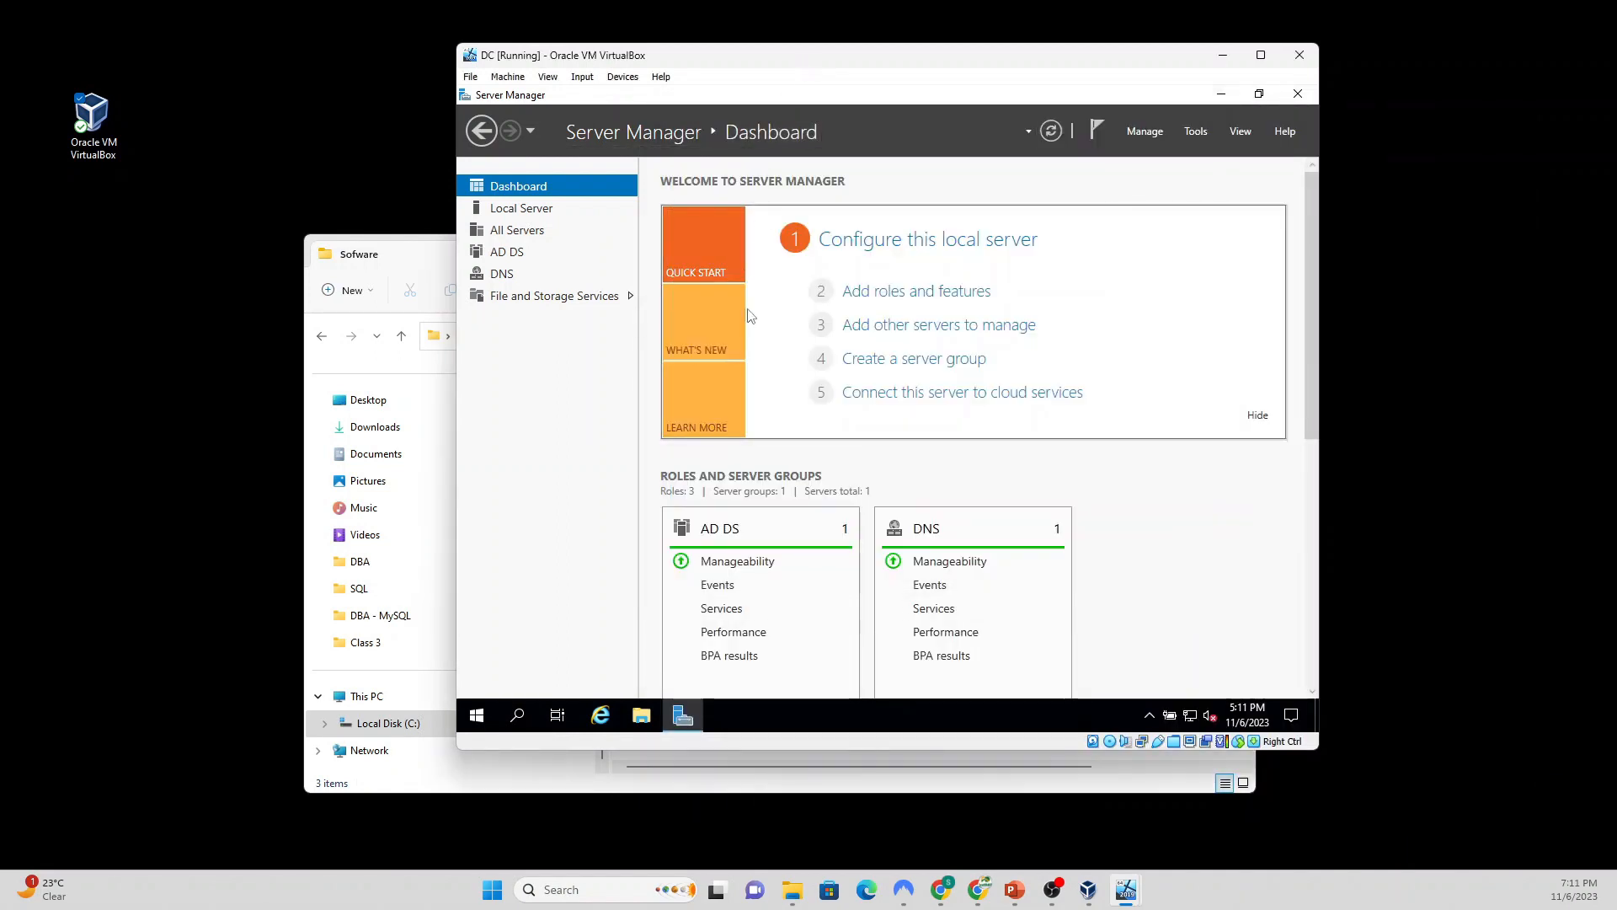
{"action": "left_click", "coordinate": [1194, 132]}
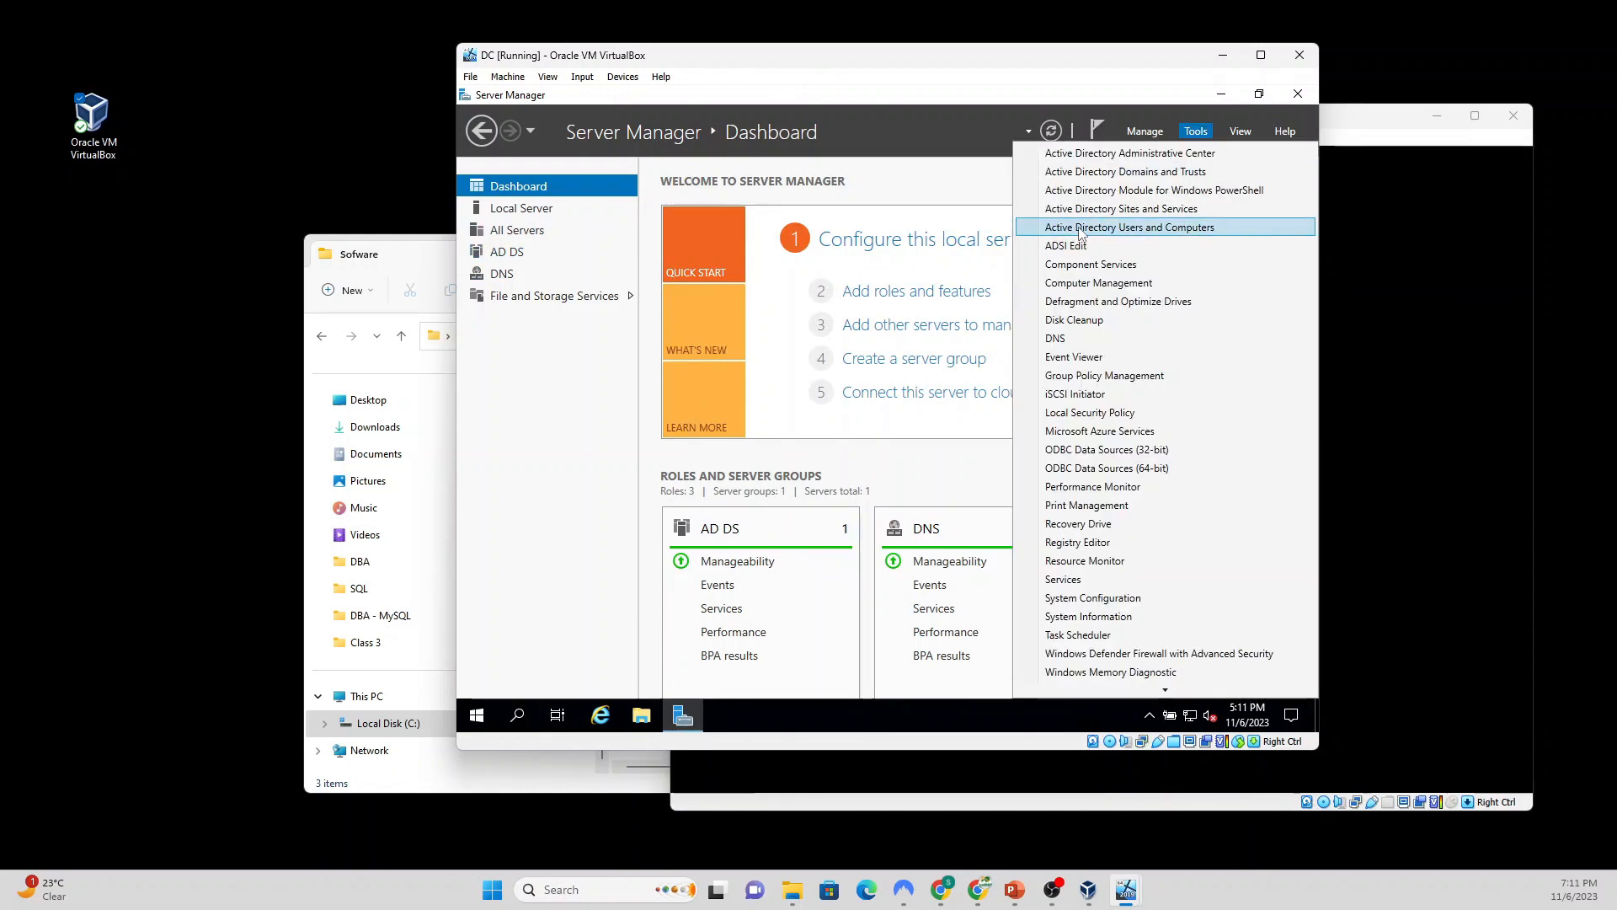
{"action": "left_click", "coordinate": [1156, 227]}
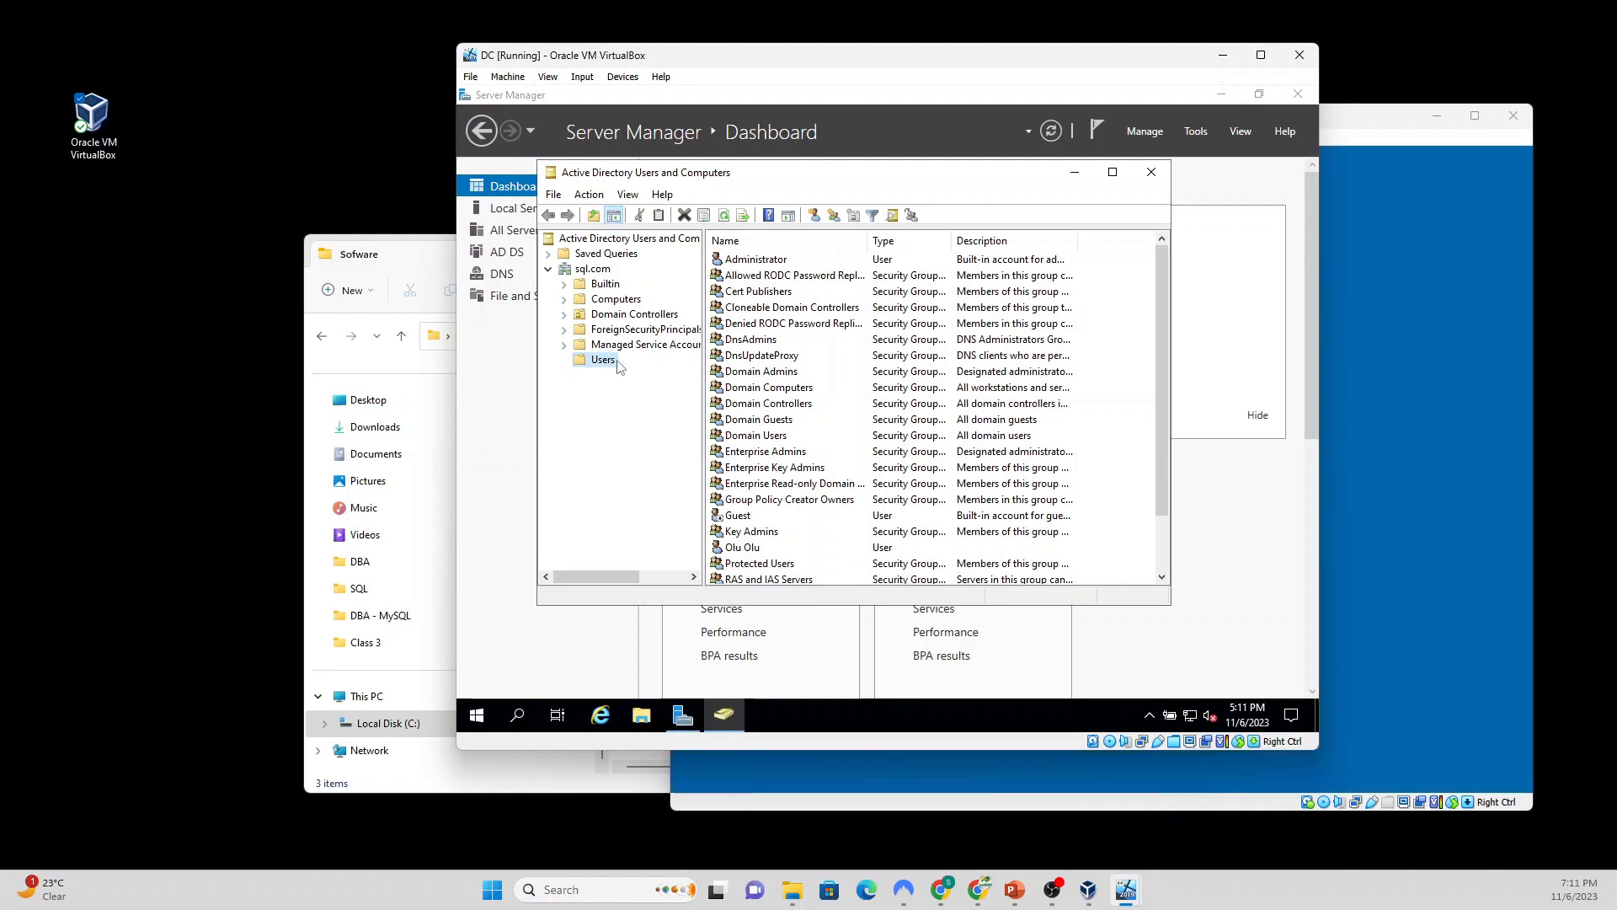
{"action": "scroll", "coordinate": [755, 512], "scroll_direction": "down", "scroll_amount": 2}
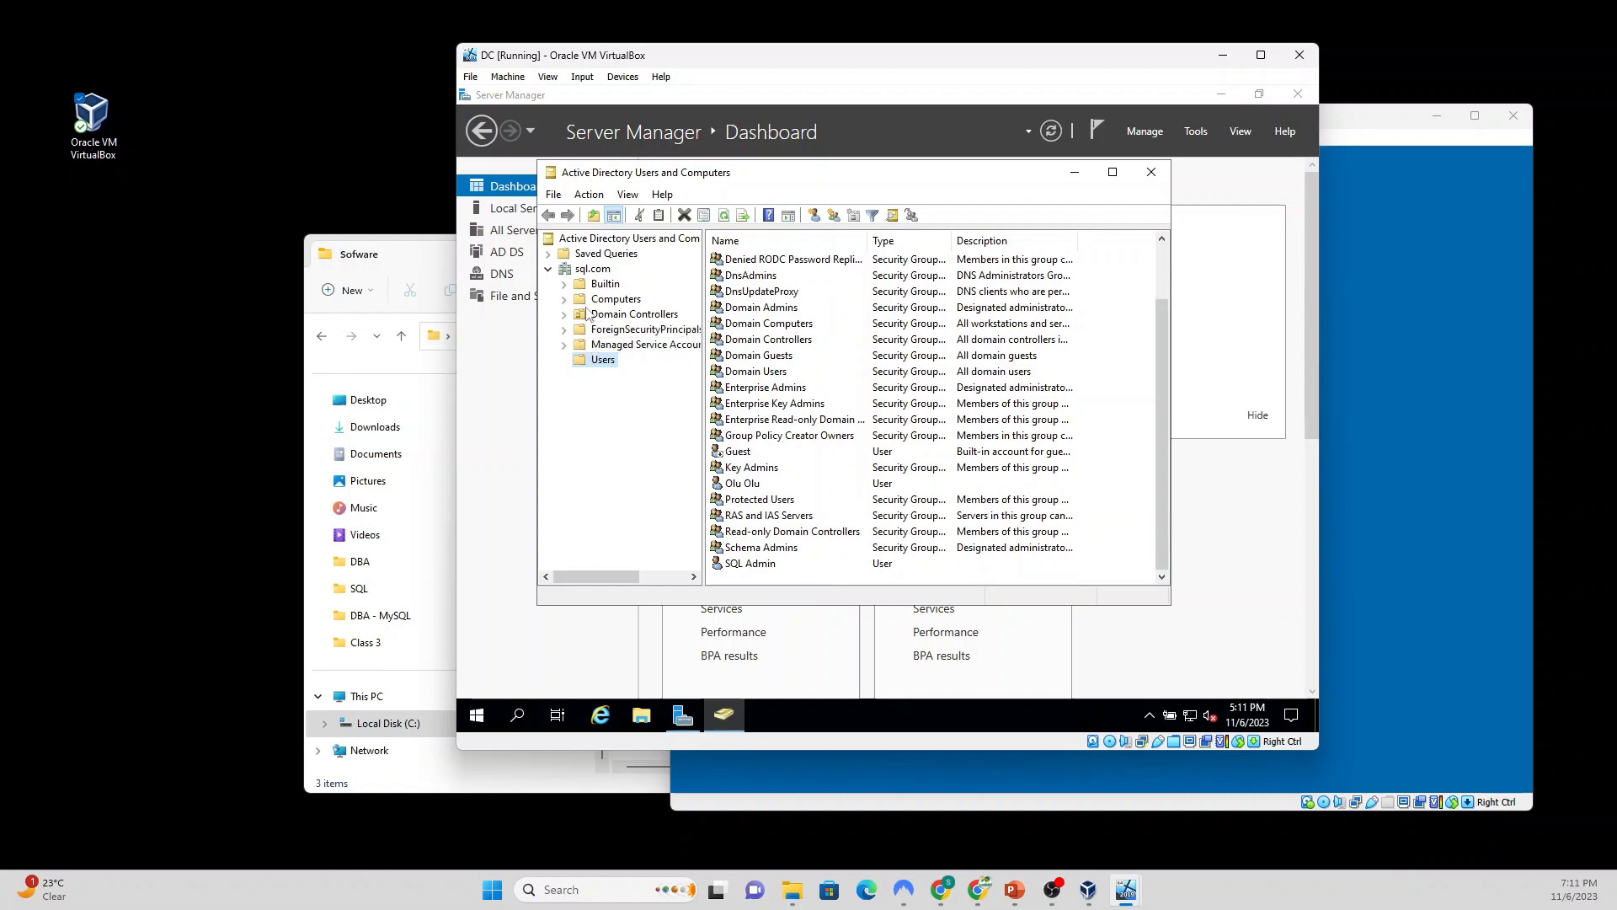
{"action": "left_click", "coordinate": [612, 300]}
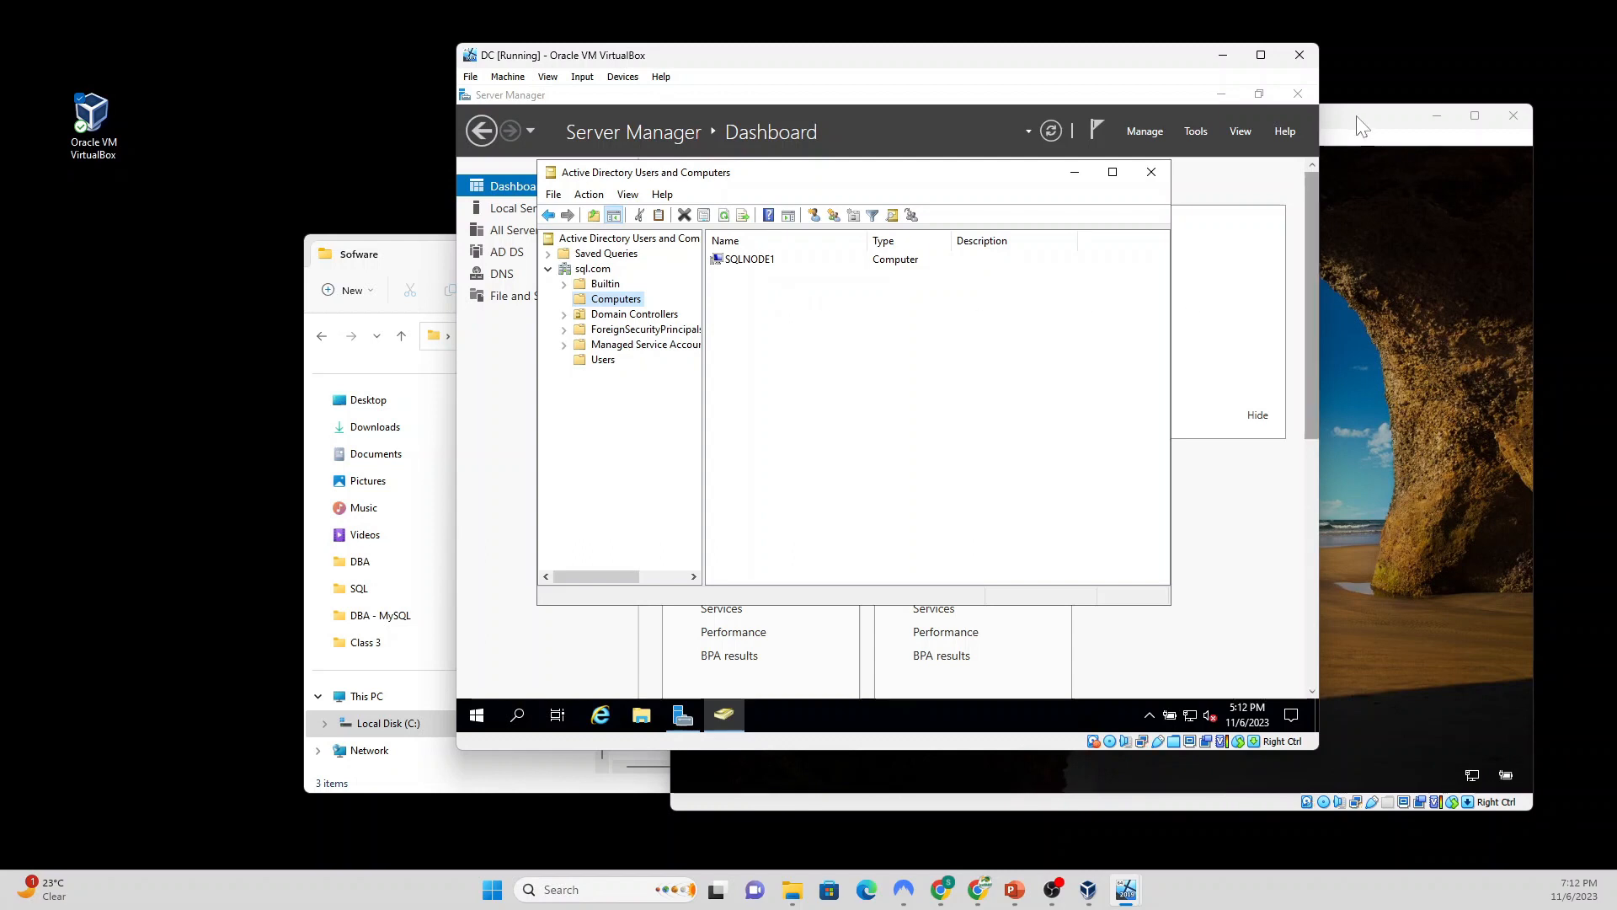
{"action": "left_click", "coordinate": [1348, 142]}
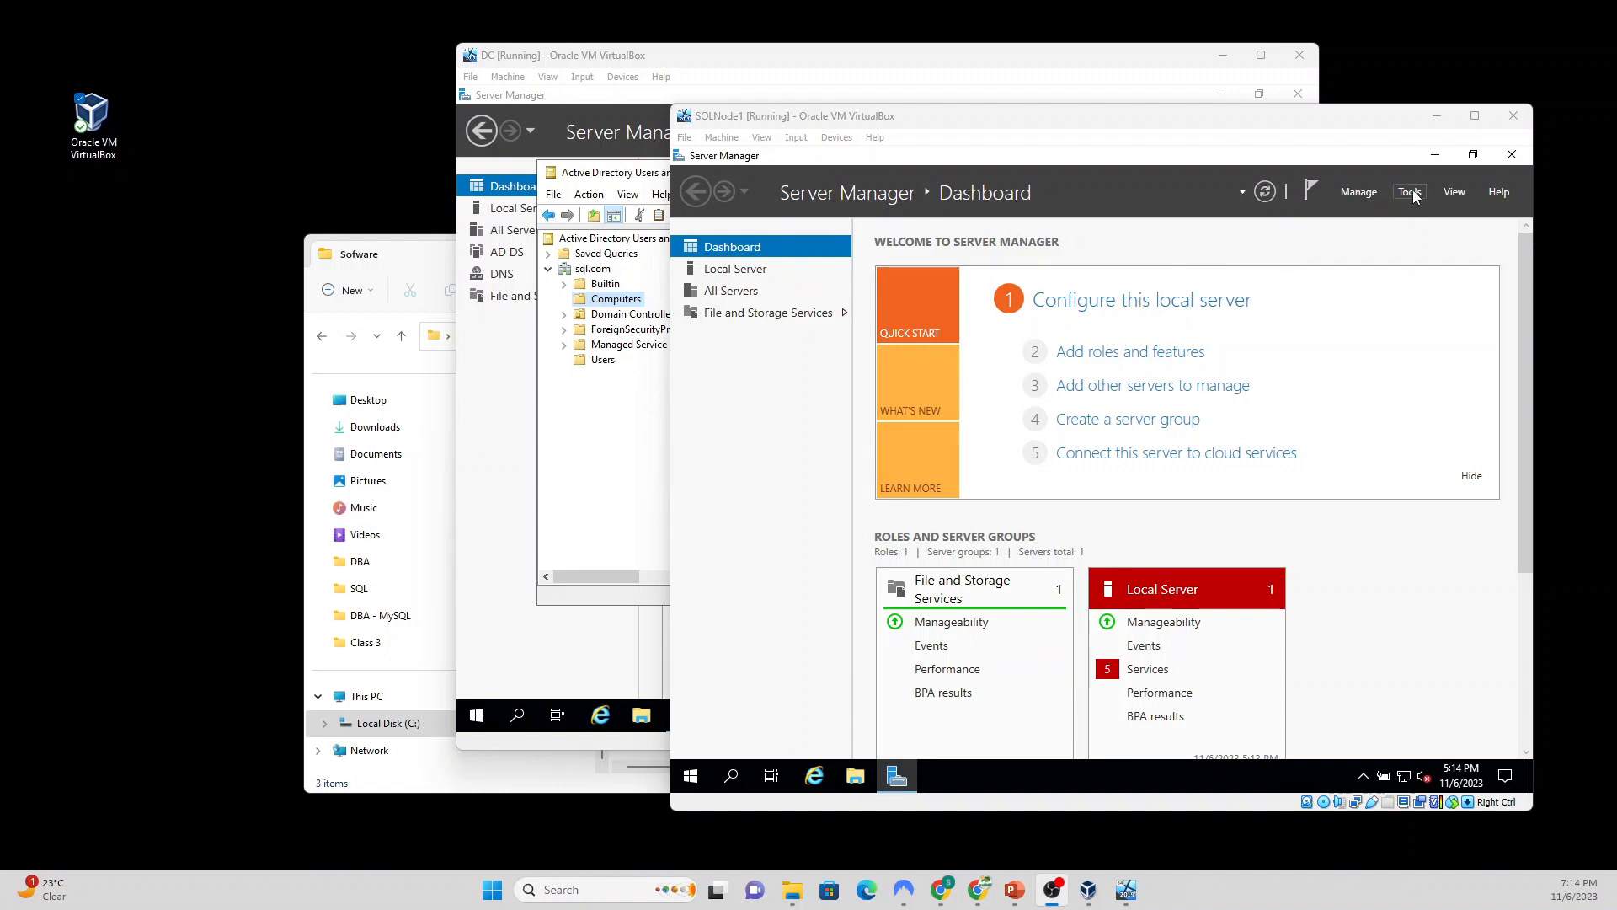
Step: Launch Computer Management on SQLNode1 and open the Administrators group under Local Users and Groups
{"action": "left_click", "coordinate": [1411, 192]}
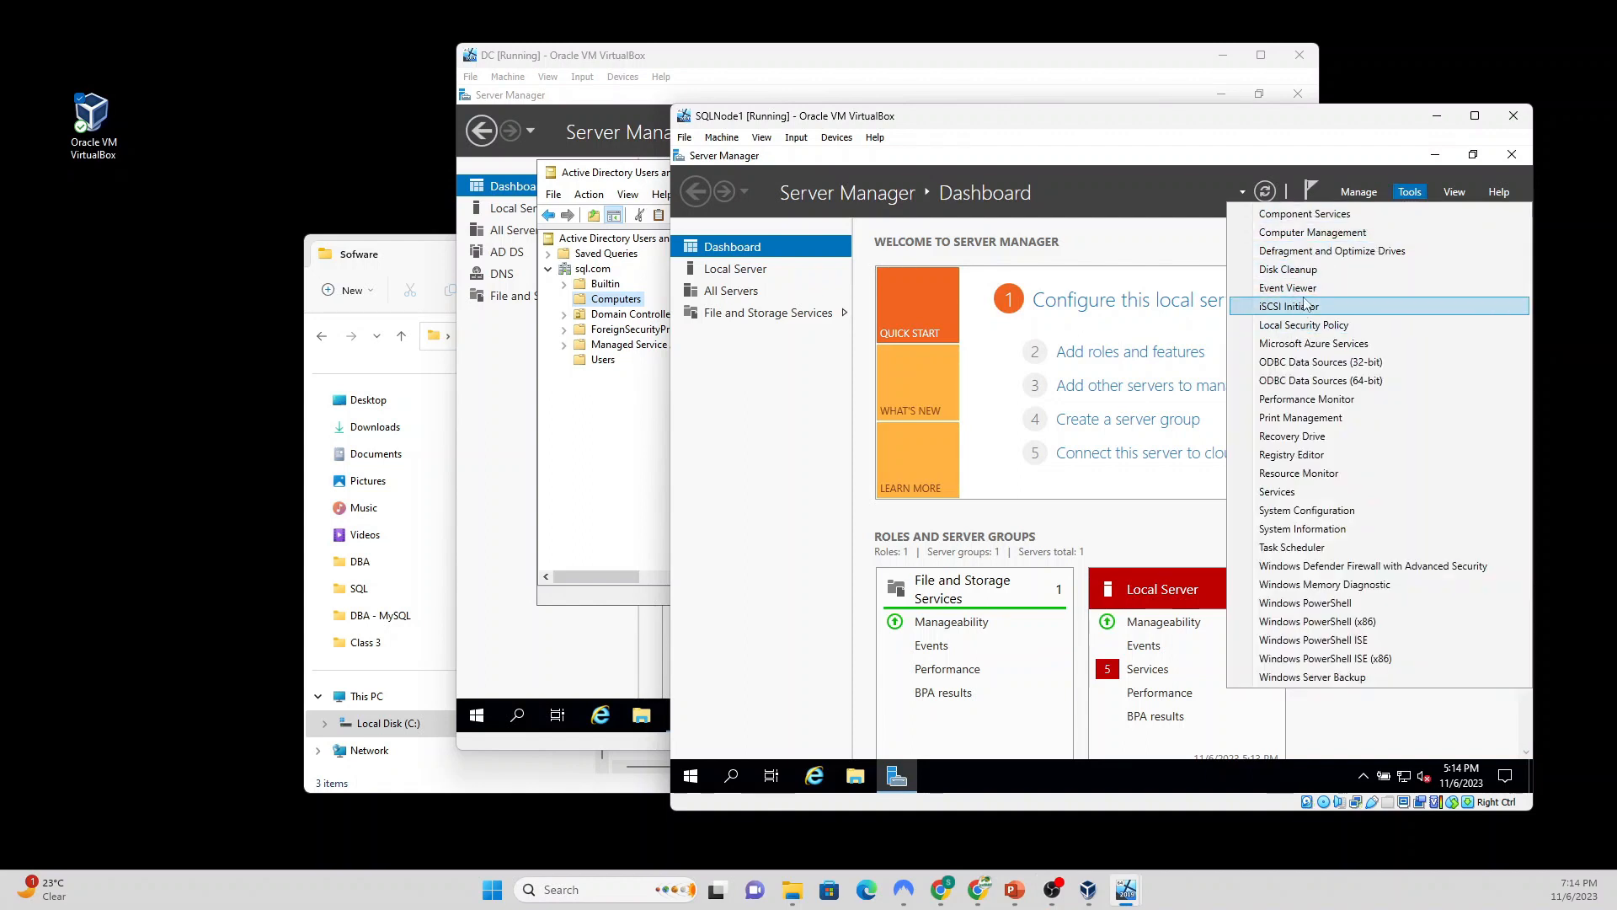
{"action": "left_click", "coordinate": [1329, 234]}
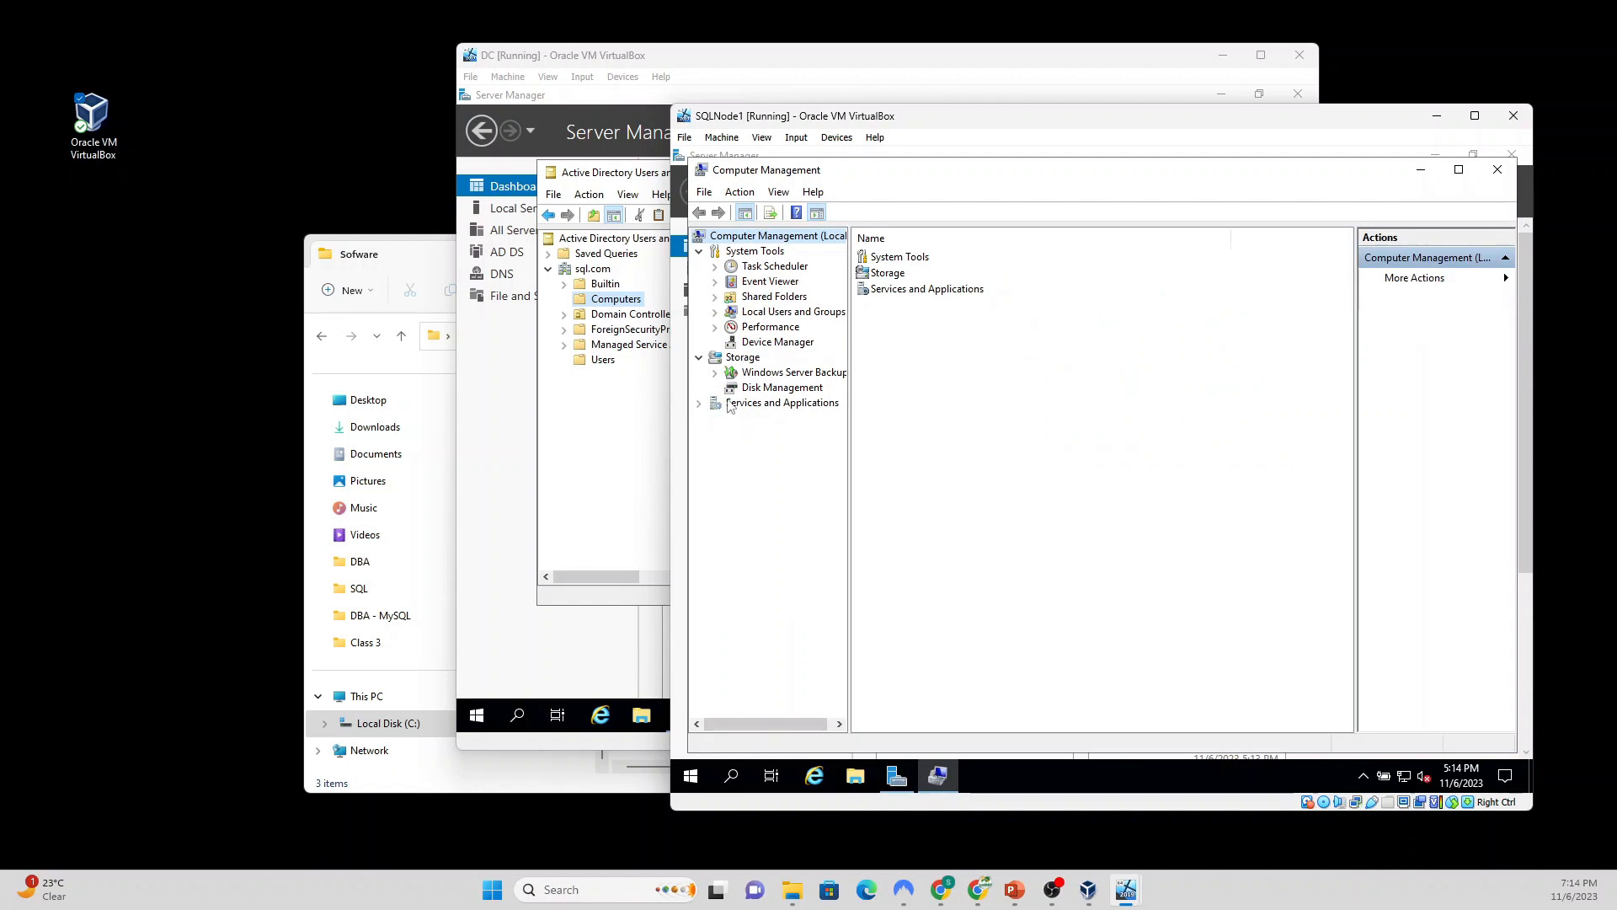
{"action": "left_click", "coordinate": [776, 314]}
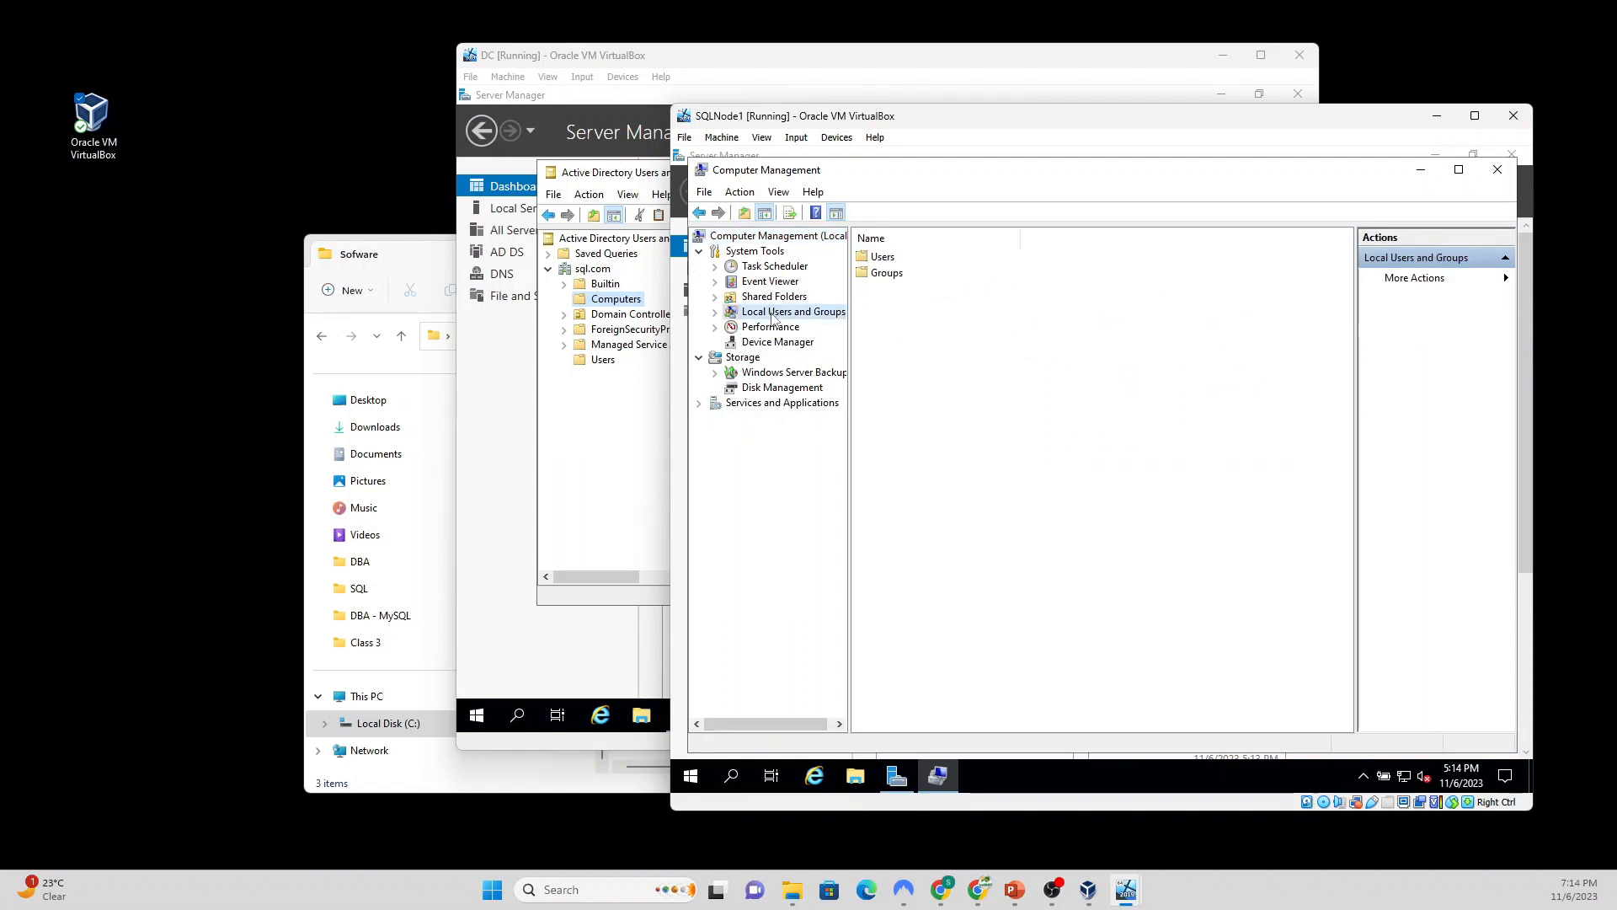
{"action": "double_click", "coordinate": [773, 313]}
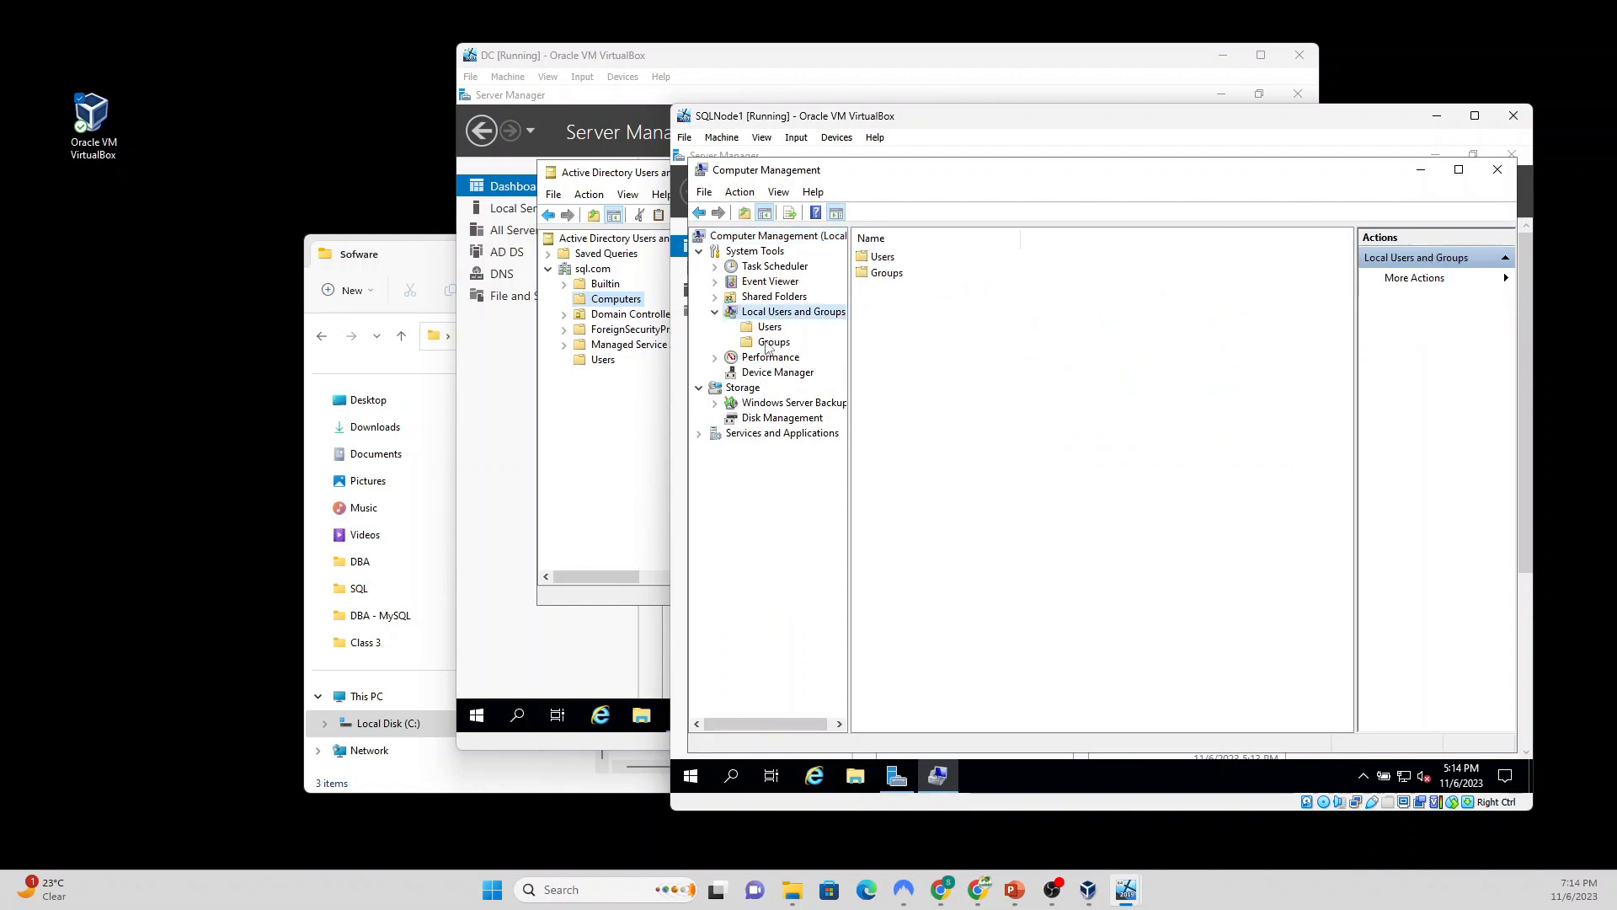
{"action": "left_click", "coordinate": [769, 343]}
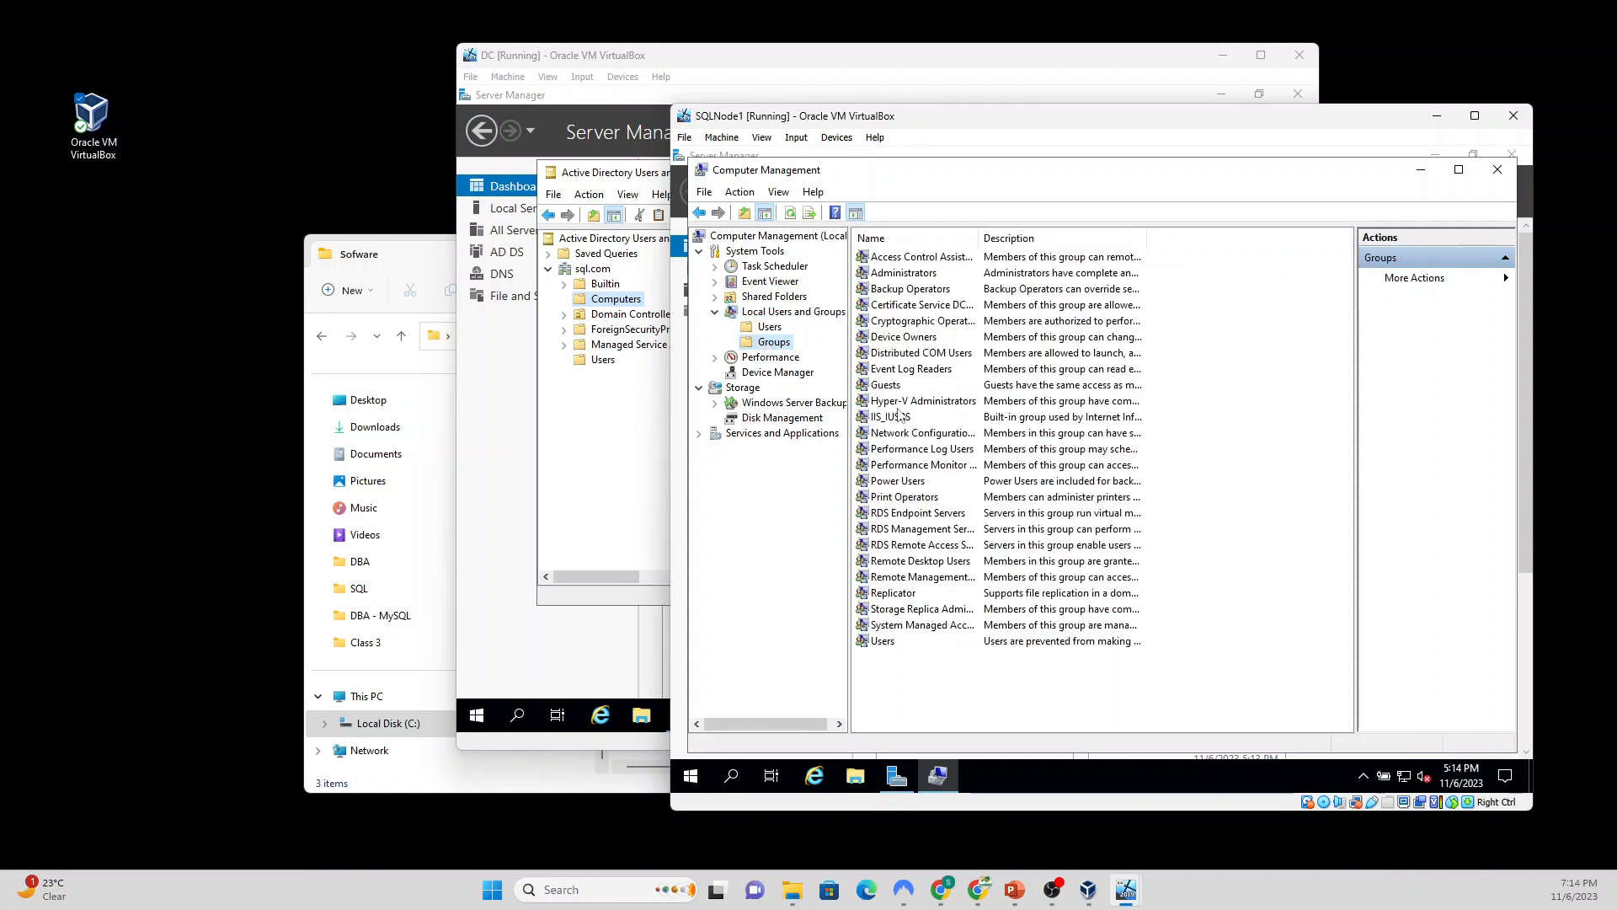
{"action": "double_click", "coordinate": [908, 280]}
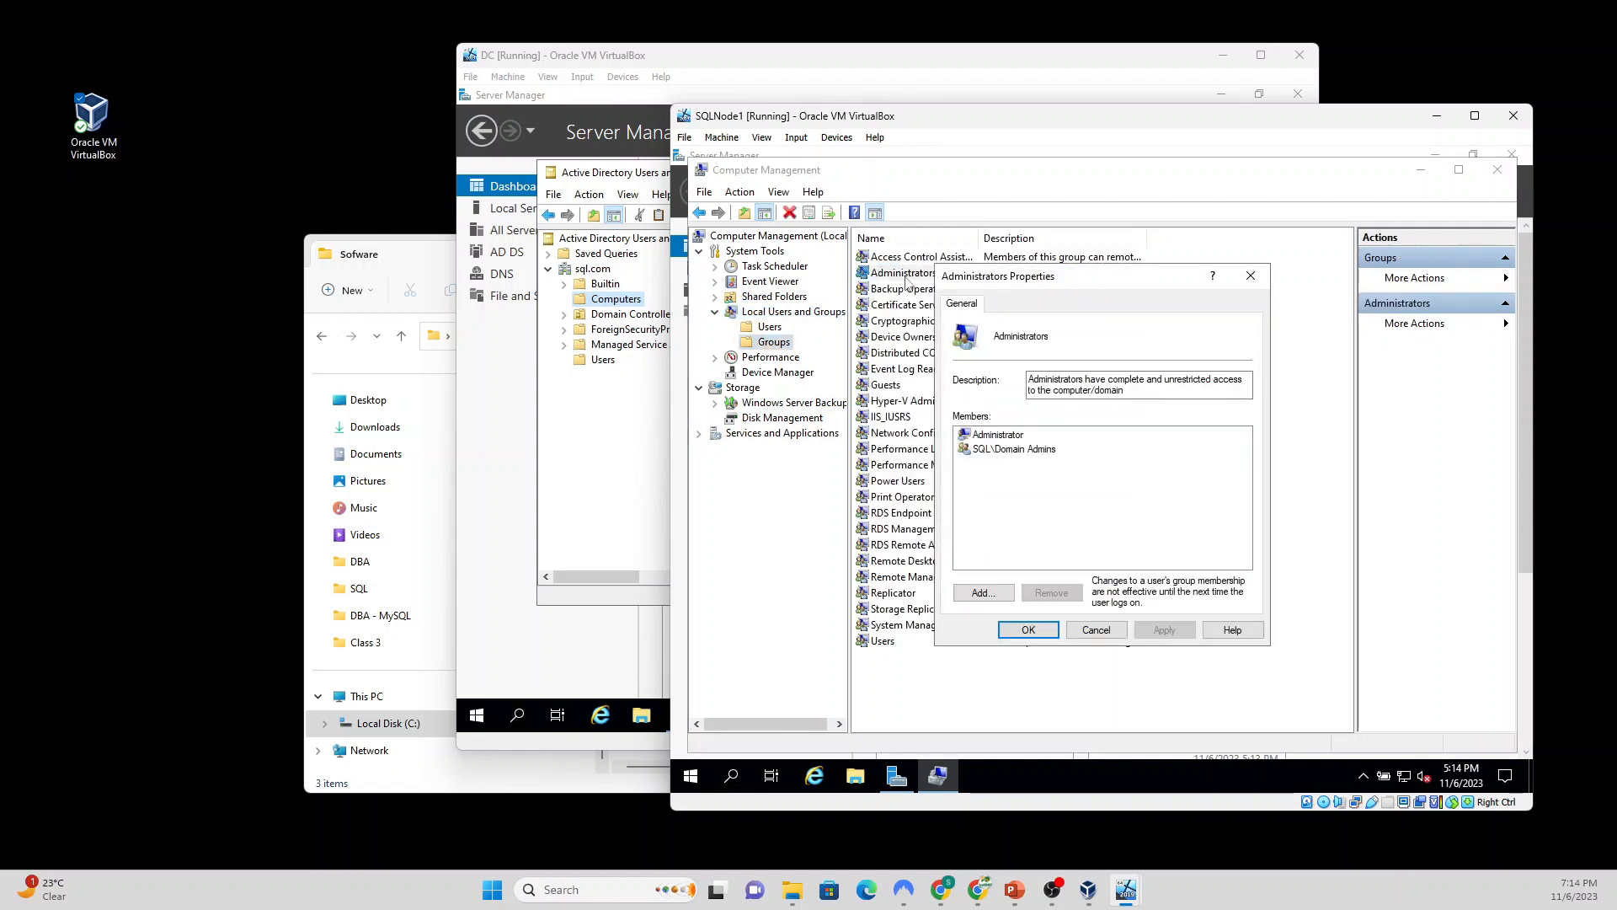
Step: Add a sql.com domain user to Administrators, verifying the name with domain credentials
{"action": "left_click", "coordinate": [984, 592]}
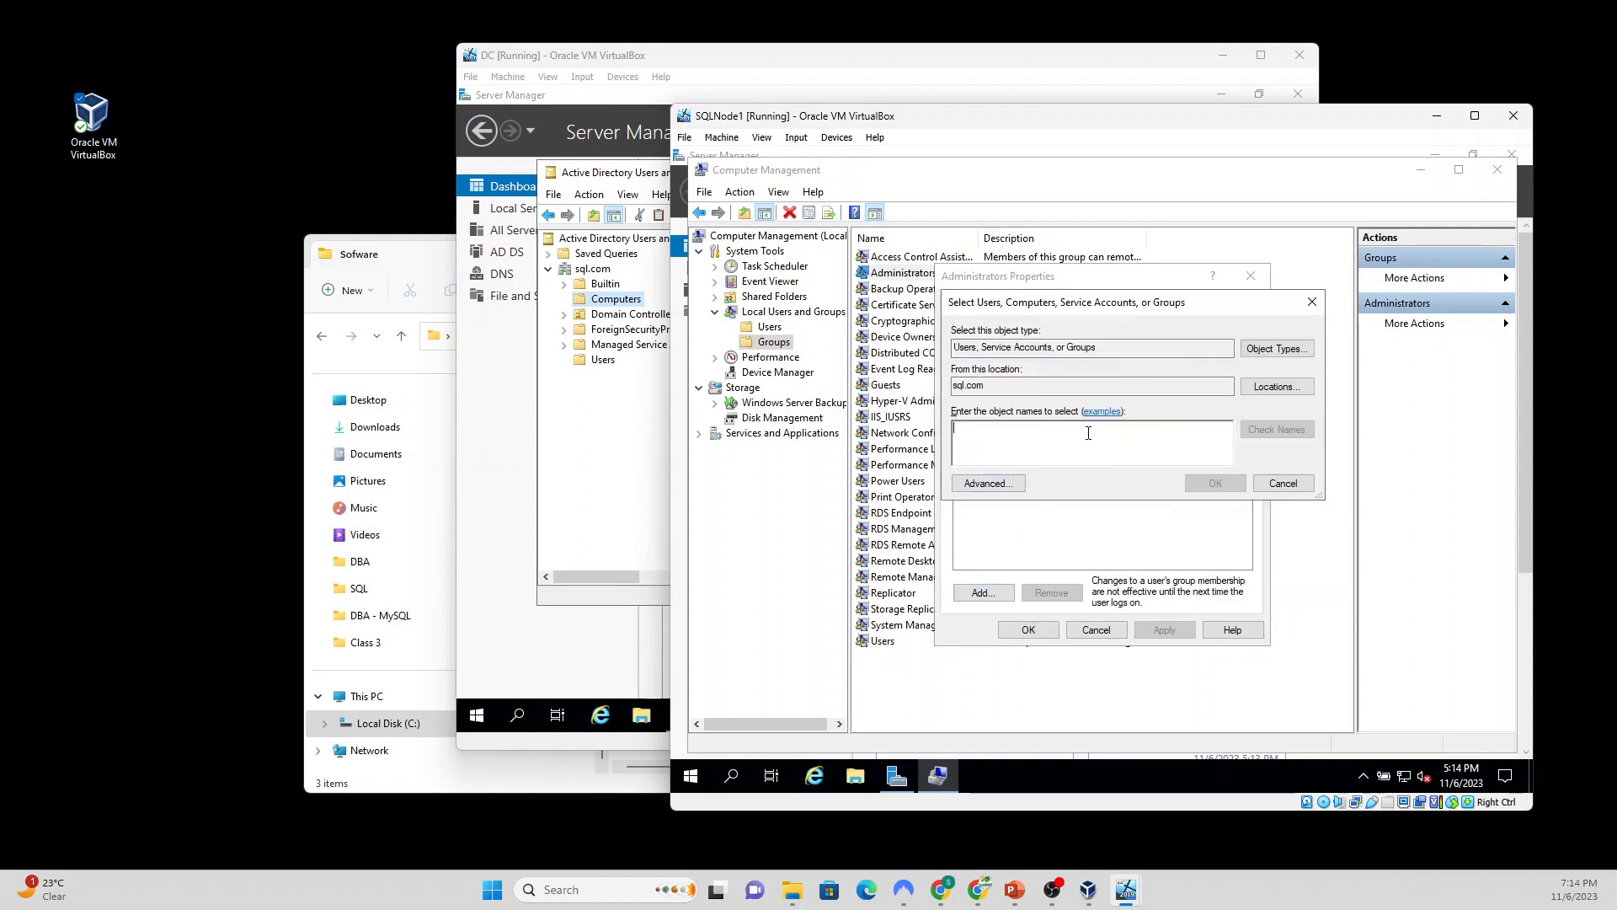
{"action": "type", "text": "oluolu"}
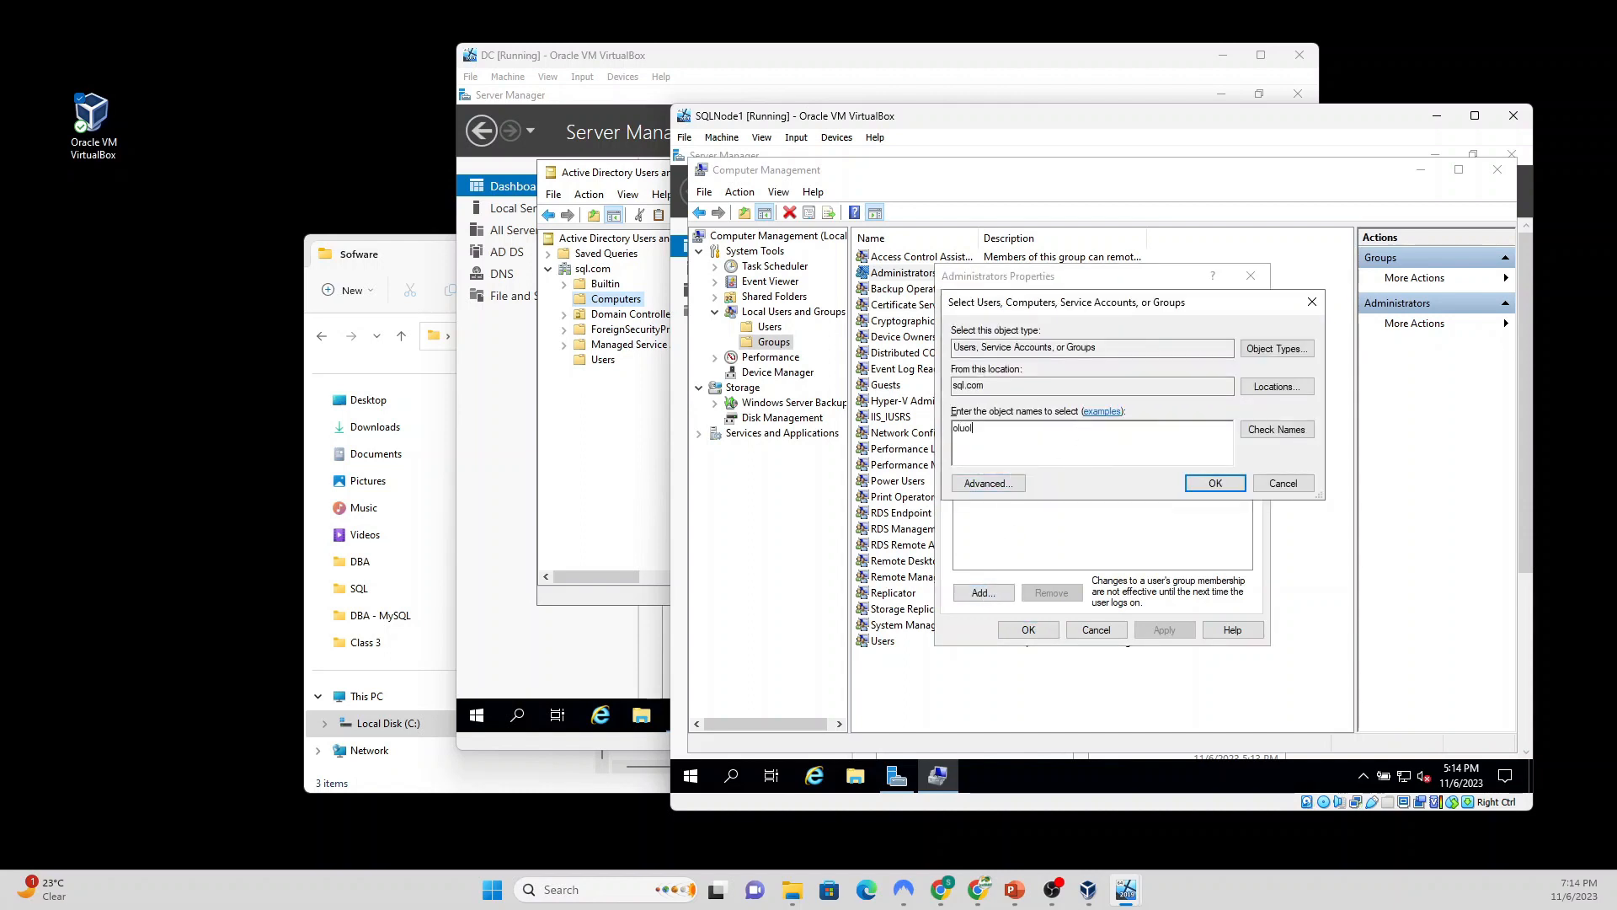
{"action": "left_click", "coordinate": [1273, 430]}
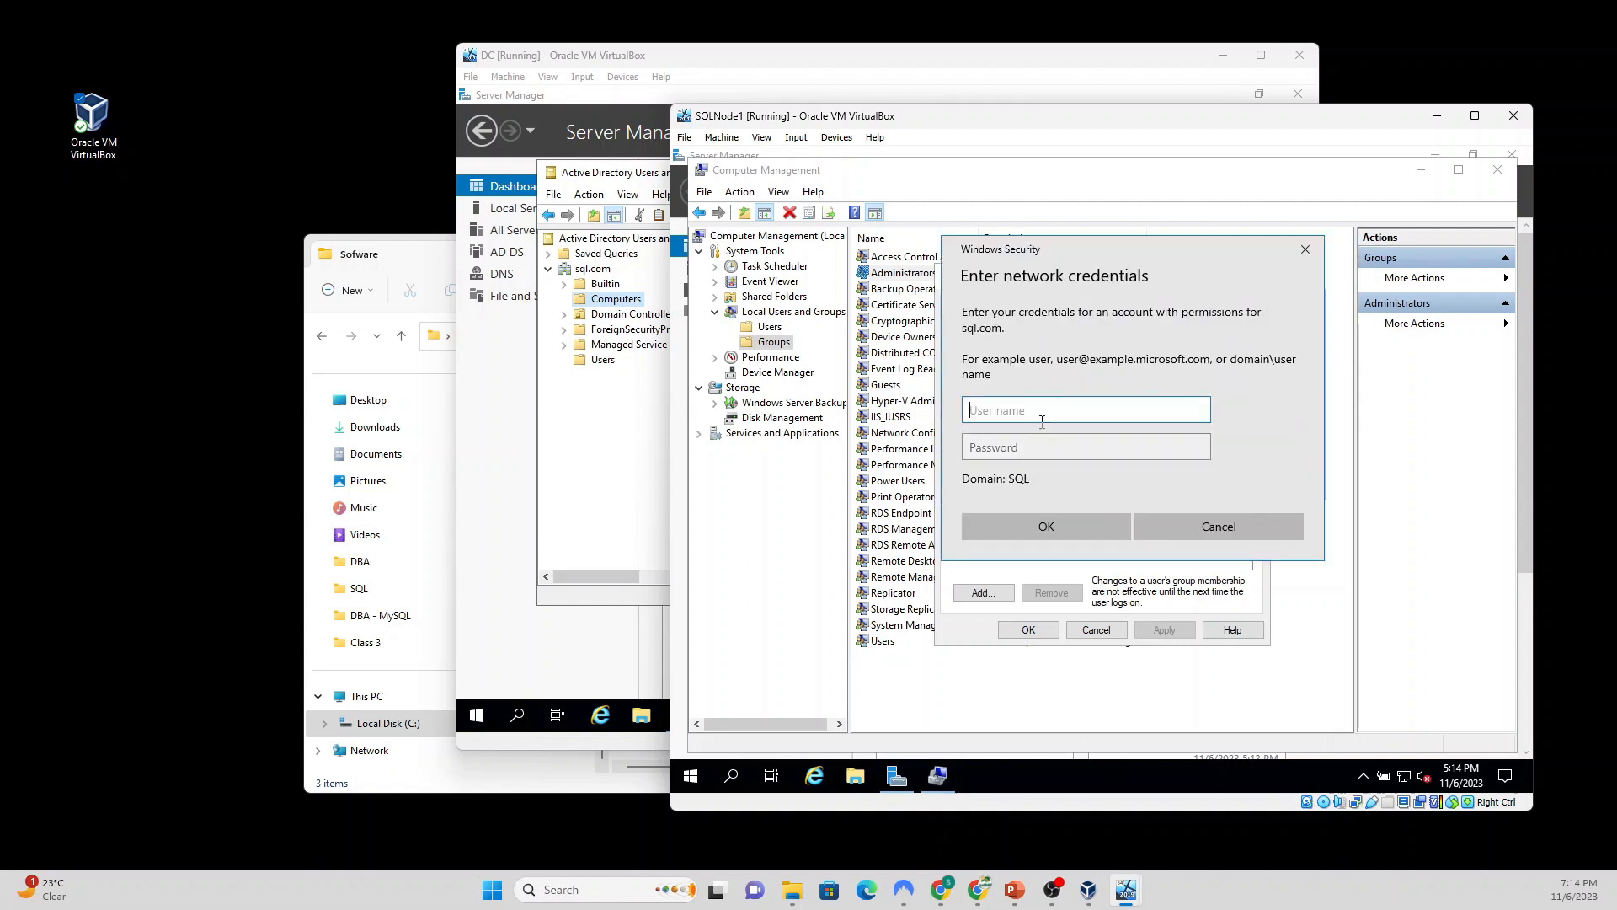
{"action": "key", "text": "Tab"}
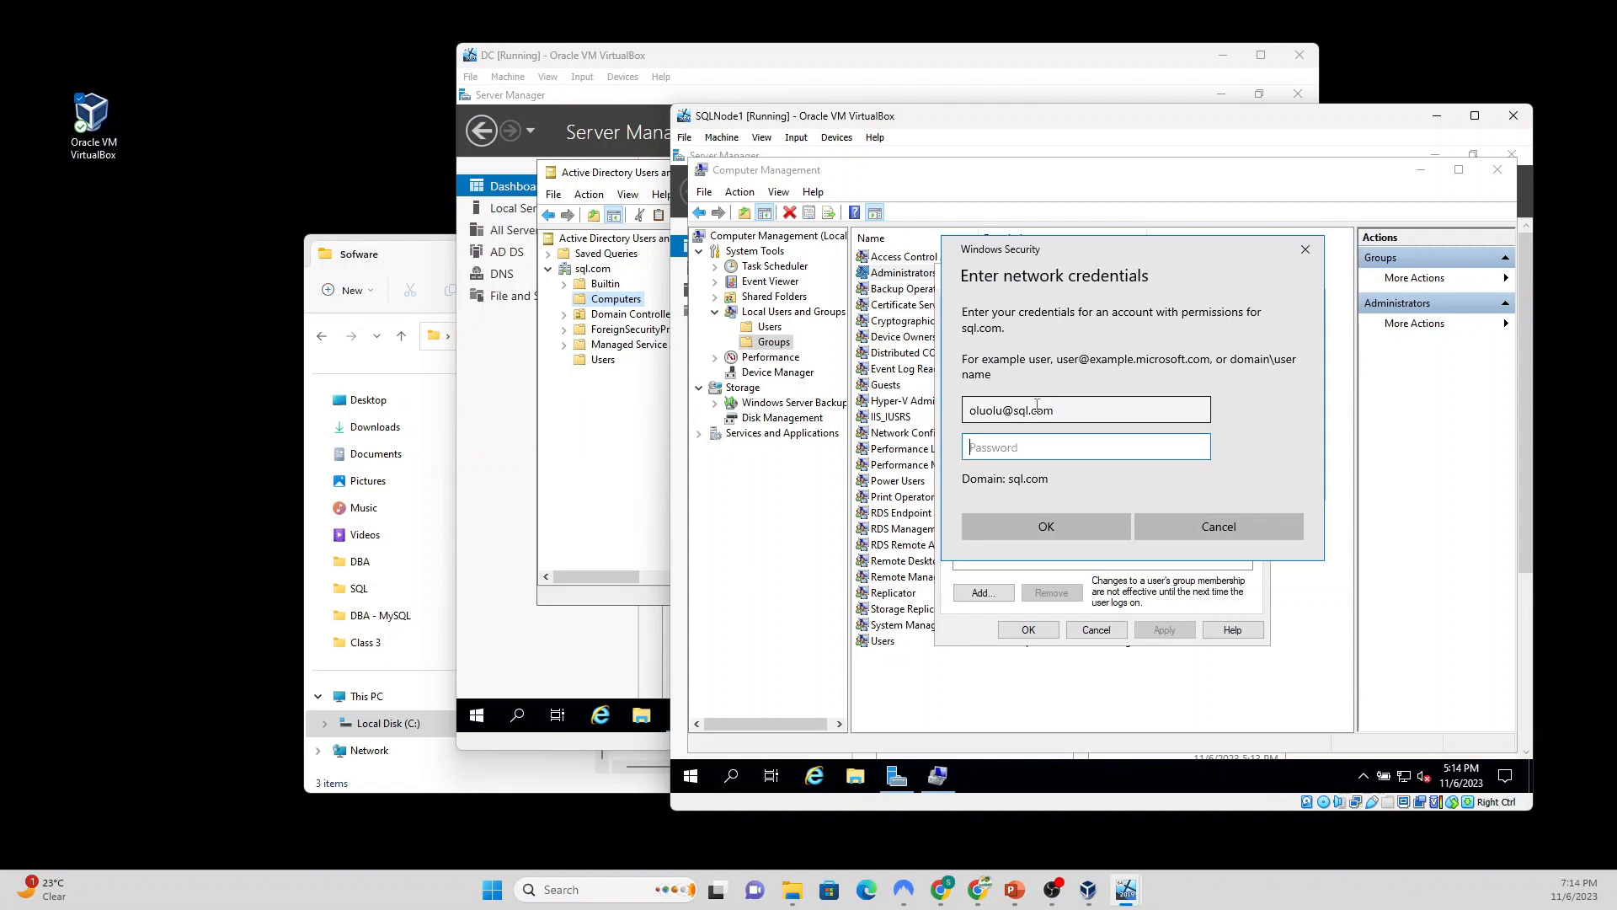
{"action": "type", "text": "P"}
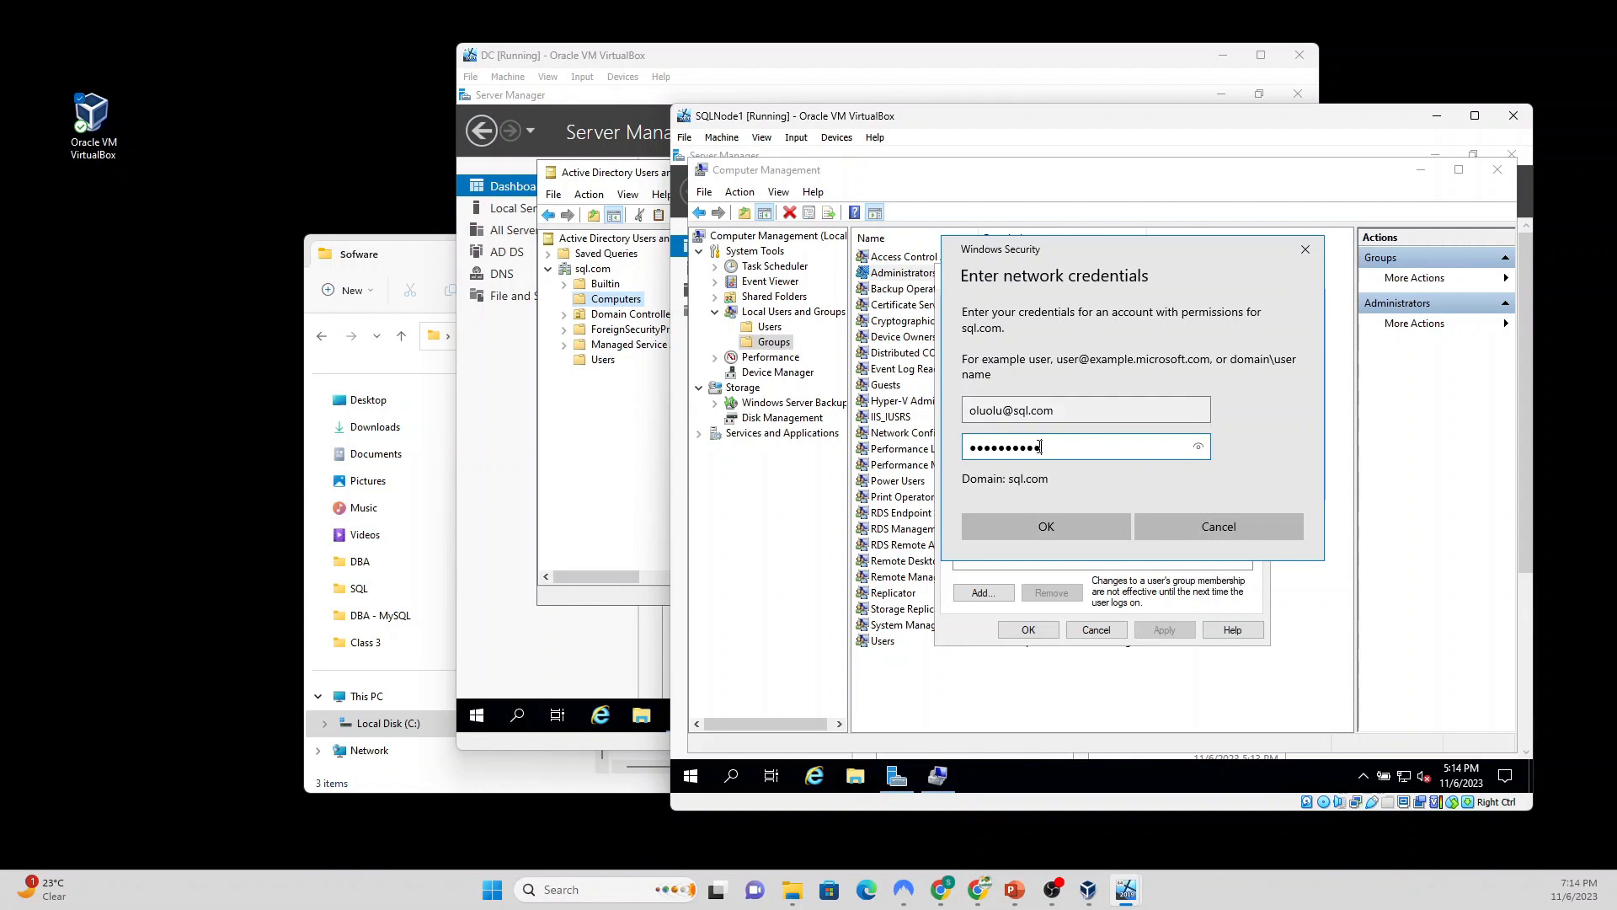
{"action": "left_click", "coordinate": [1003, 517]}
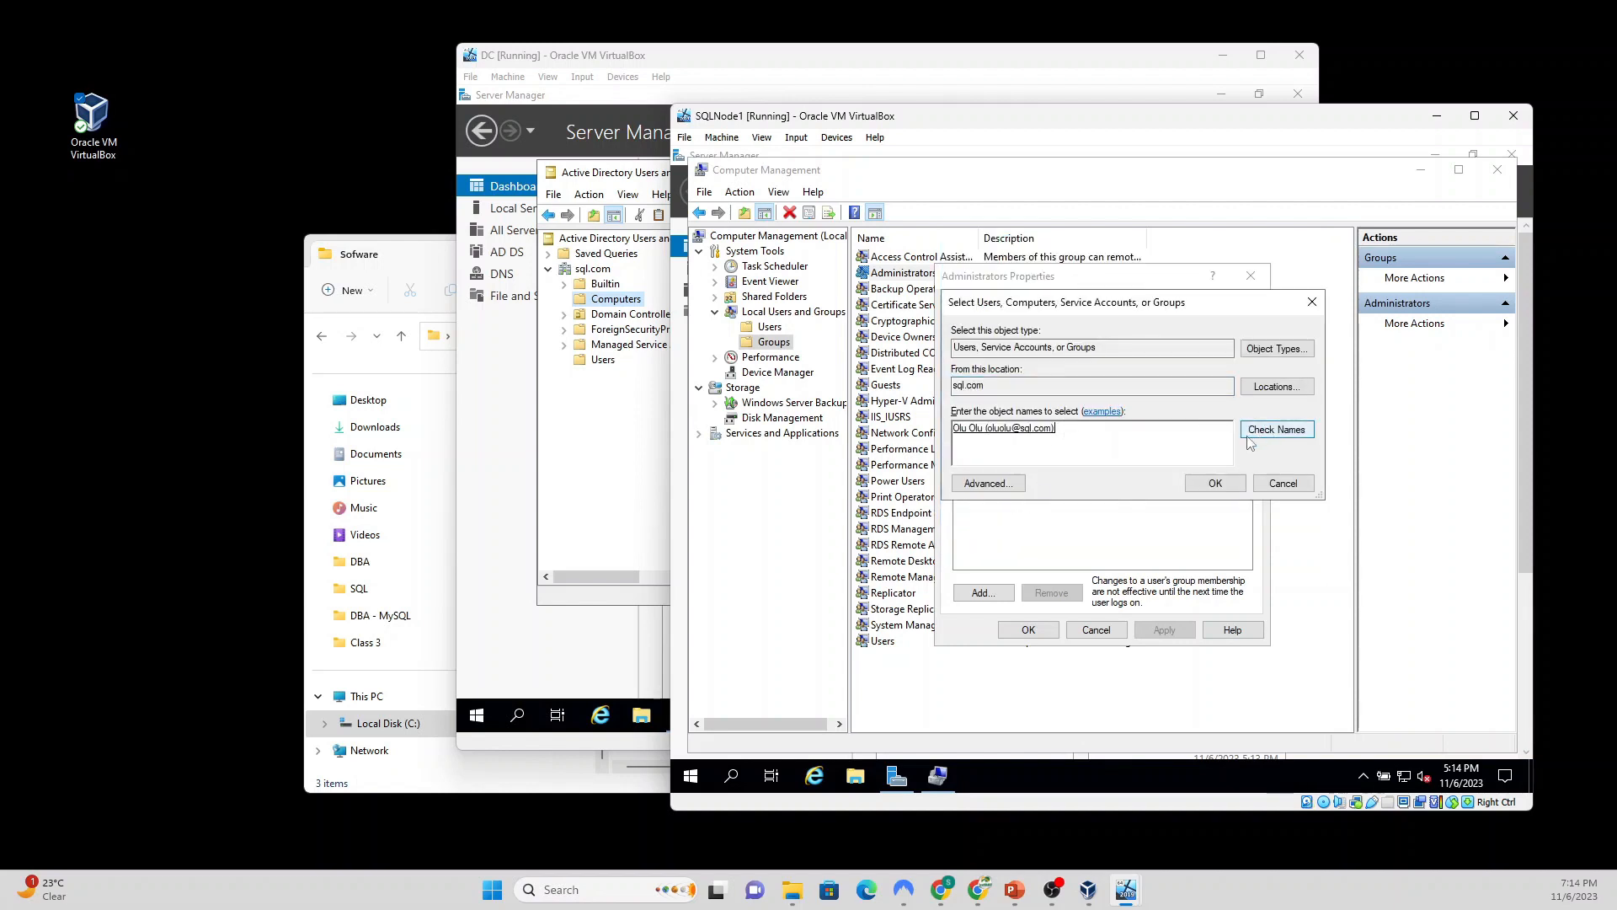
{"action": "left_click", "coordinate": [1221, 486]}
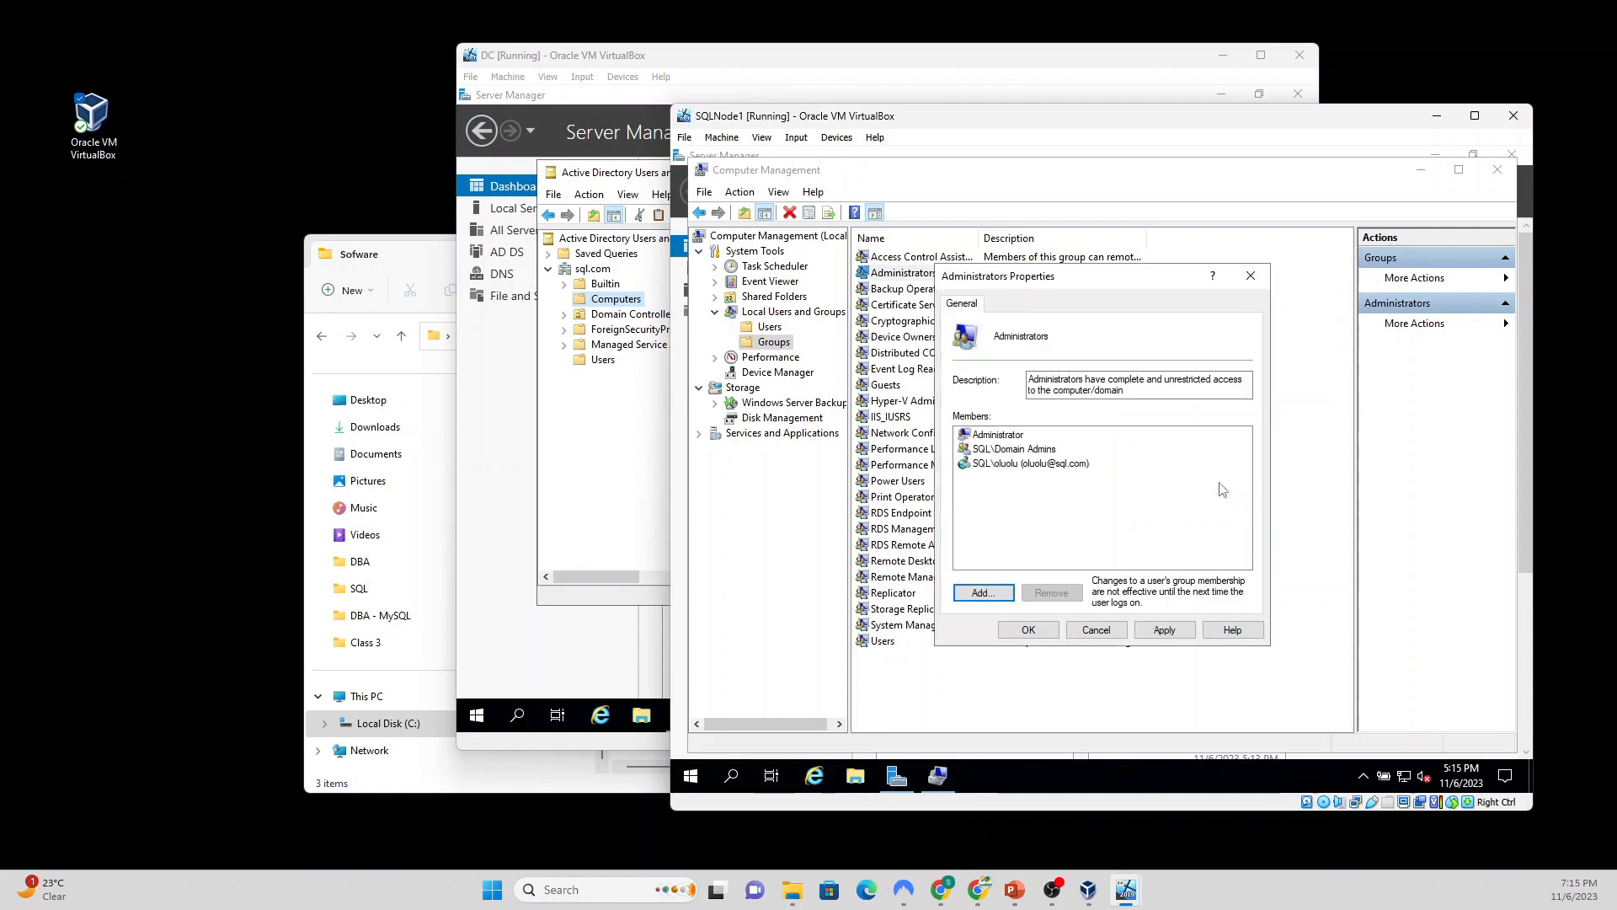
{"action": "left_click", "coordinate": [979, 594]}
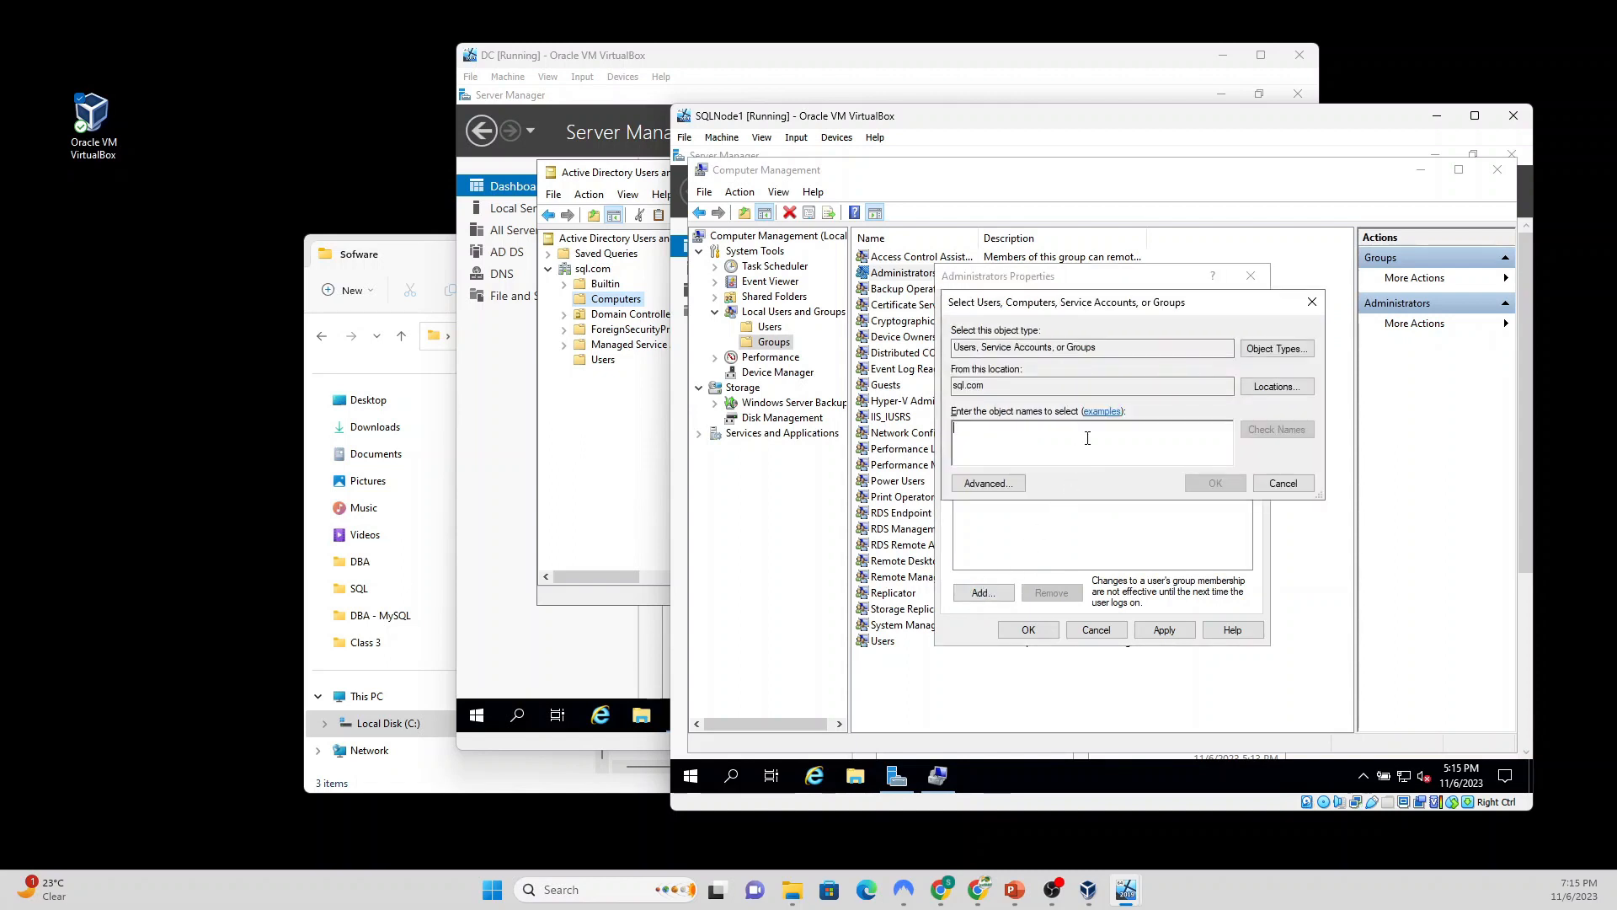
{"action": "type", "text": "sqladmin"}
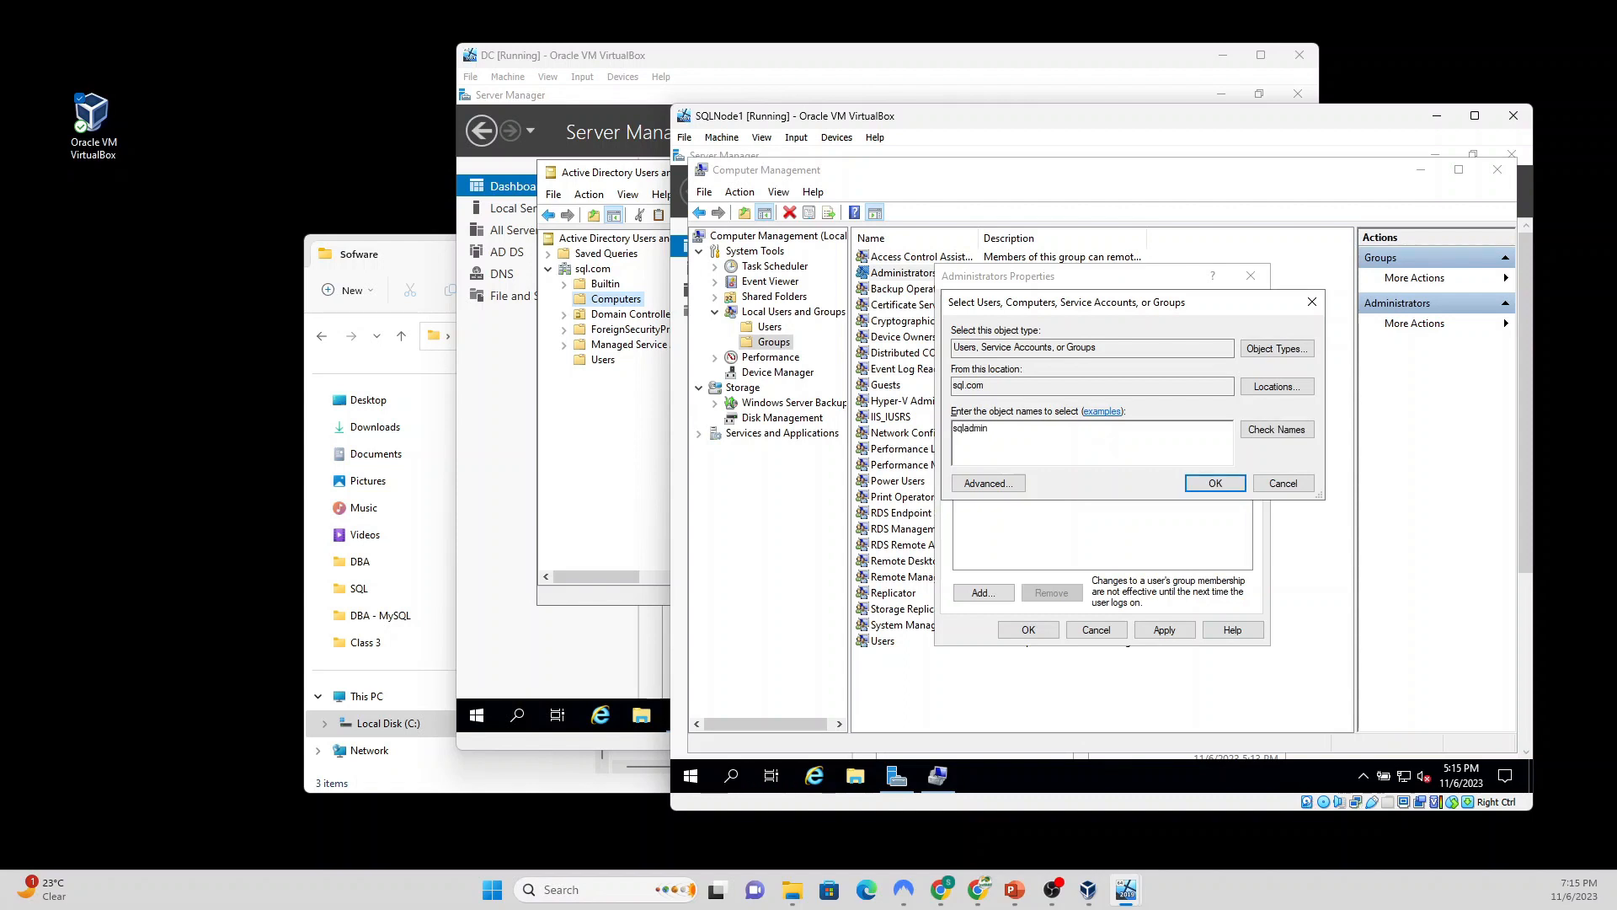
{"action": "left_click", "coordinate": [1289, 429]}
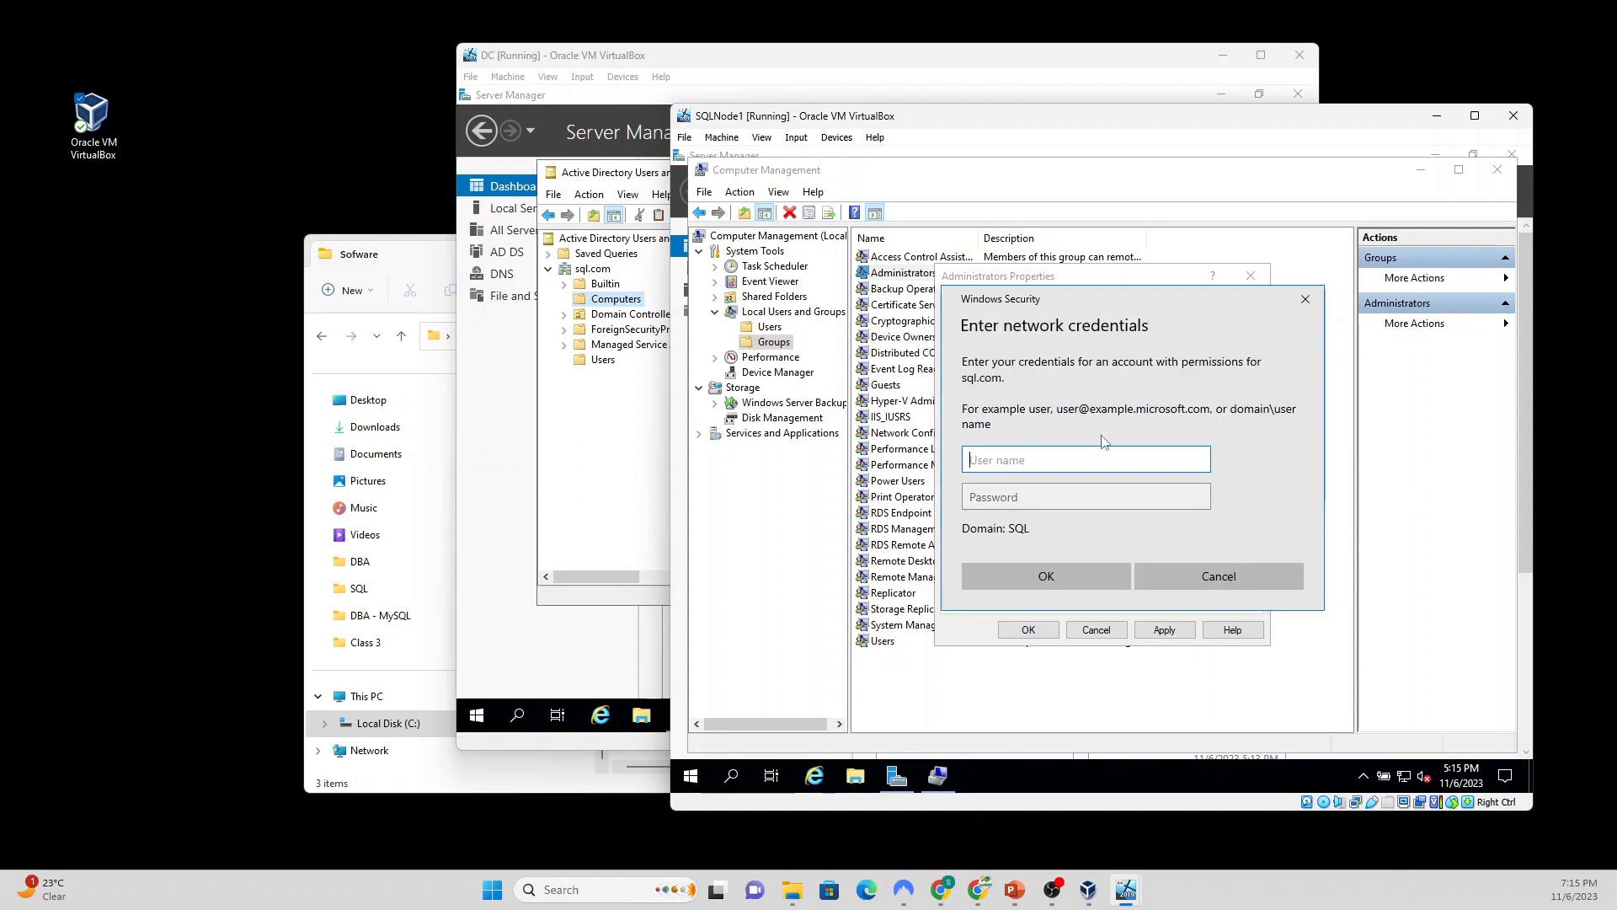
{"action": "left_click", "coordinate": [1087, 498]}
{"action": "type", "text": "P"}
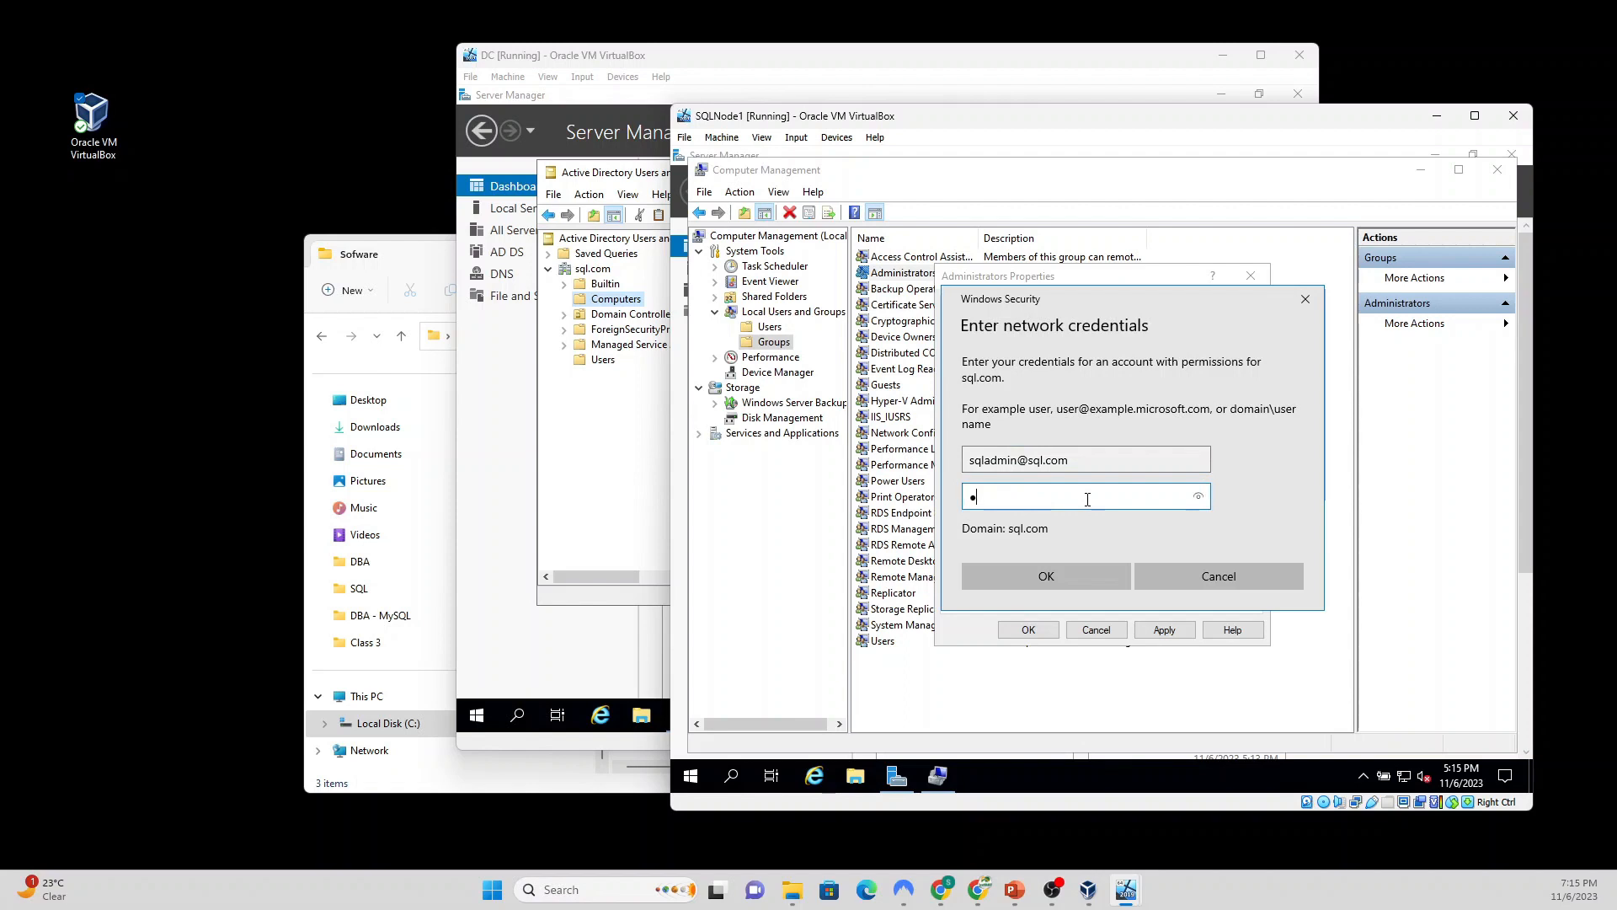
{"action": "type", "text": "•••••••"}
{"action": "left_click", "coordinate": [1085, 571]}
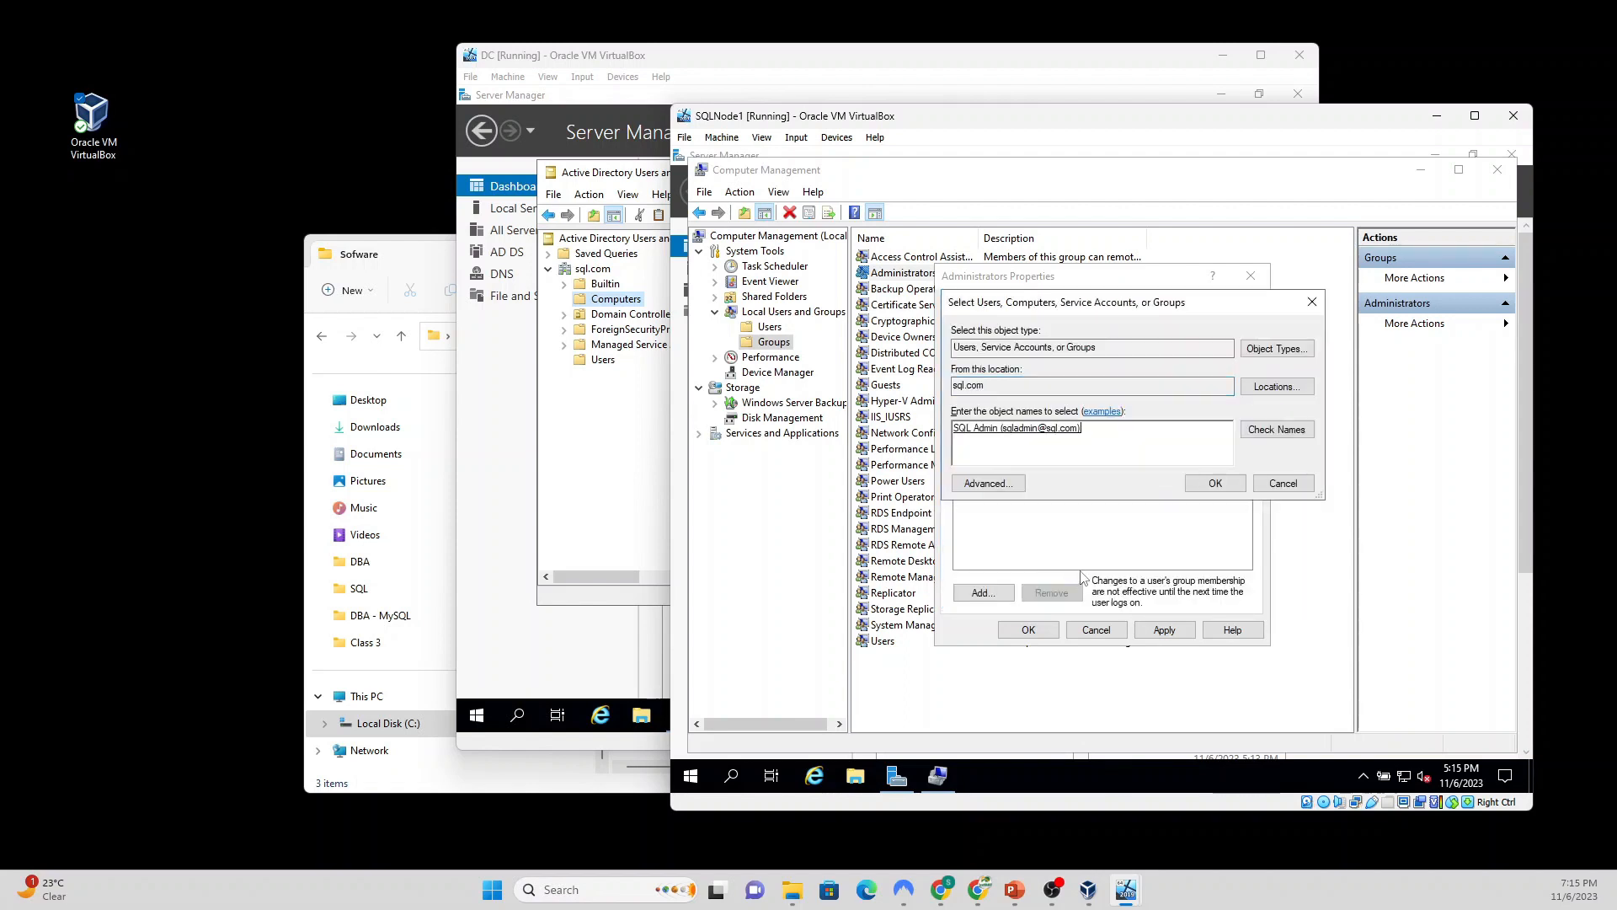
{"action": "left_click", "coordinate": [1216, 484]}
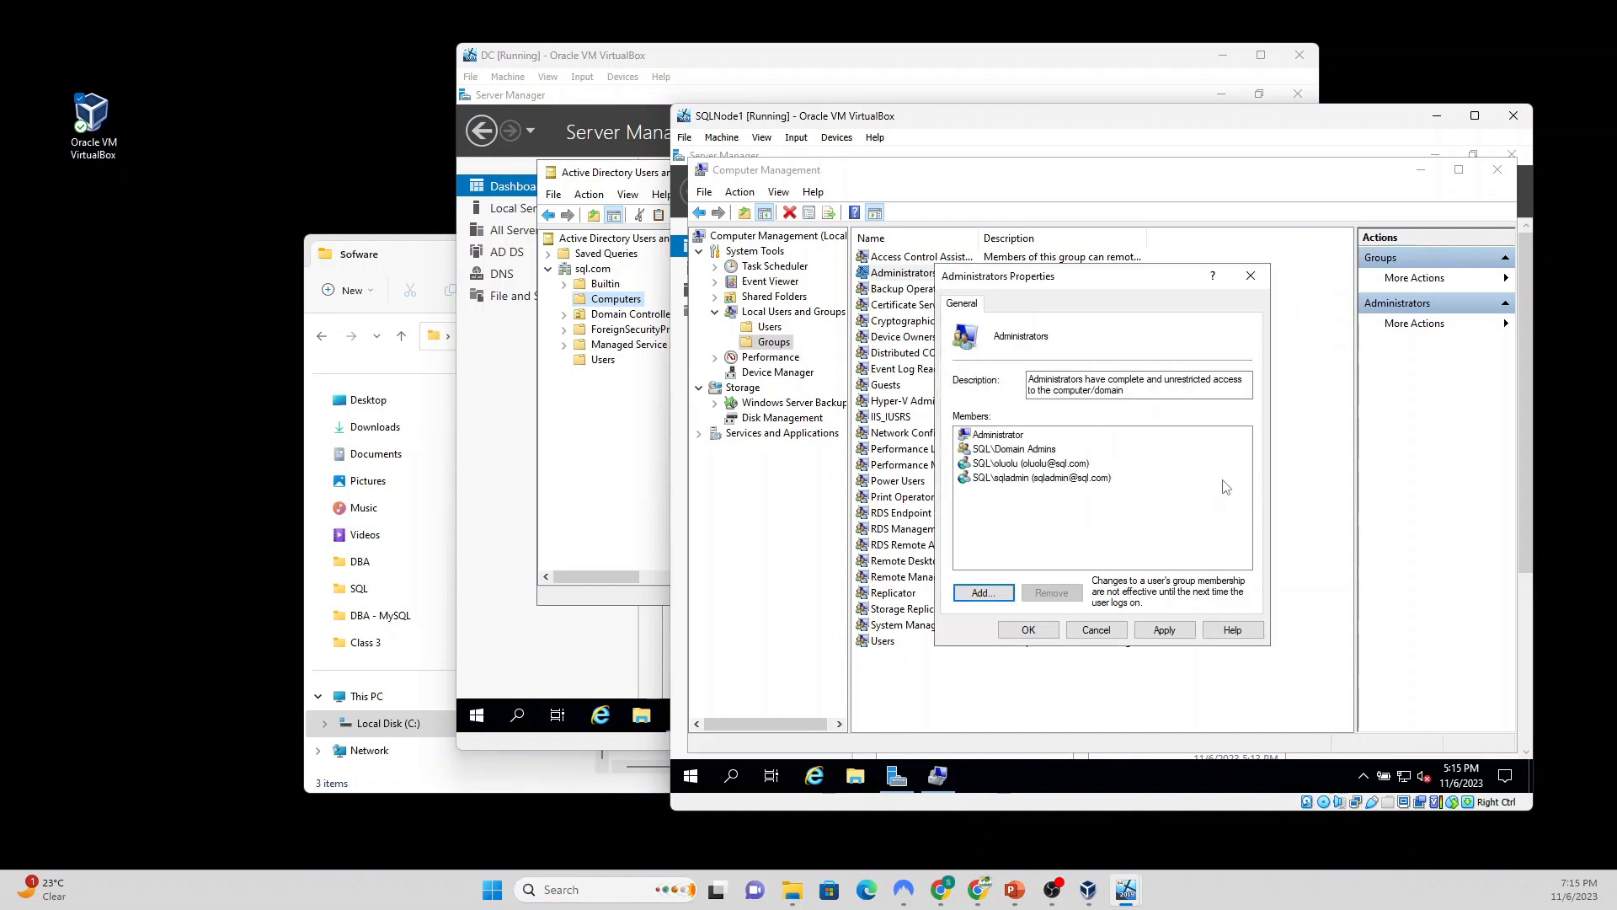
{"action": "left_click", "coordinate": [1176, 639]}
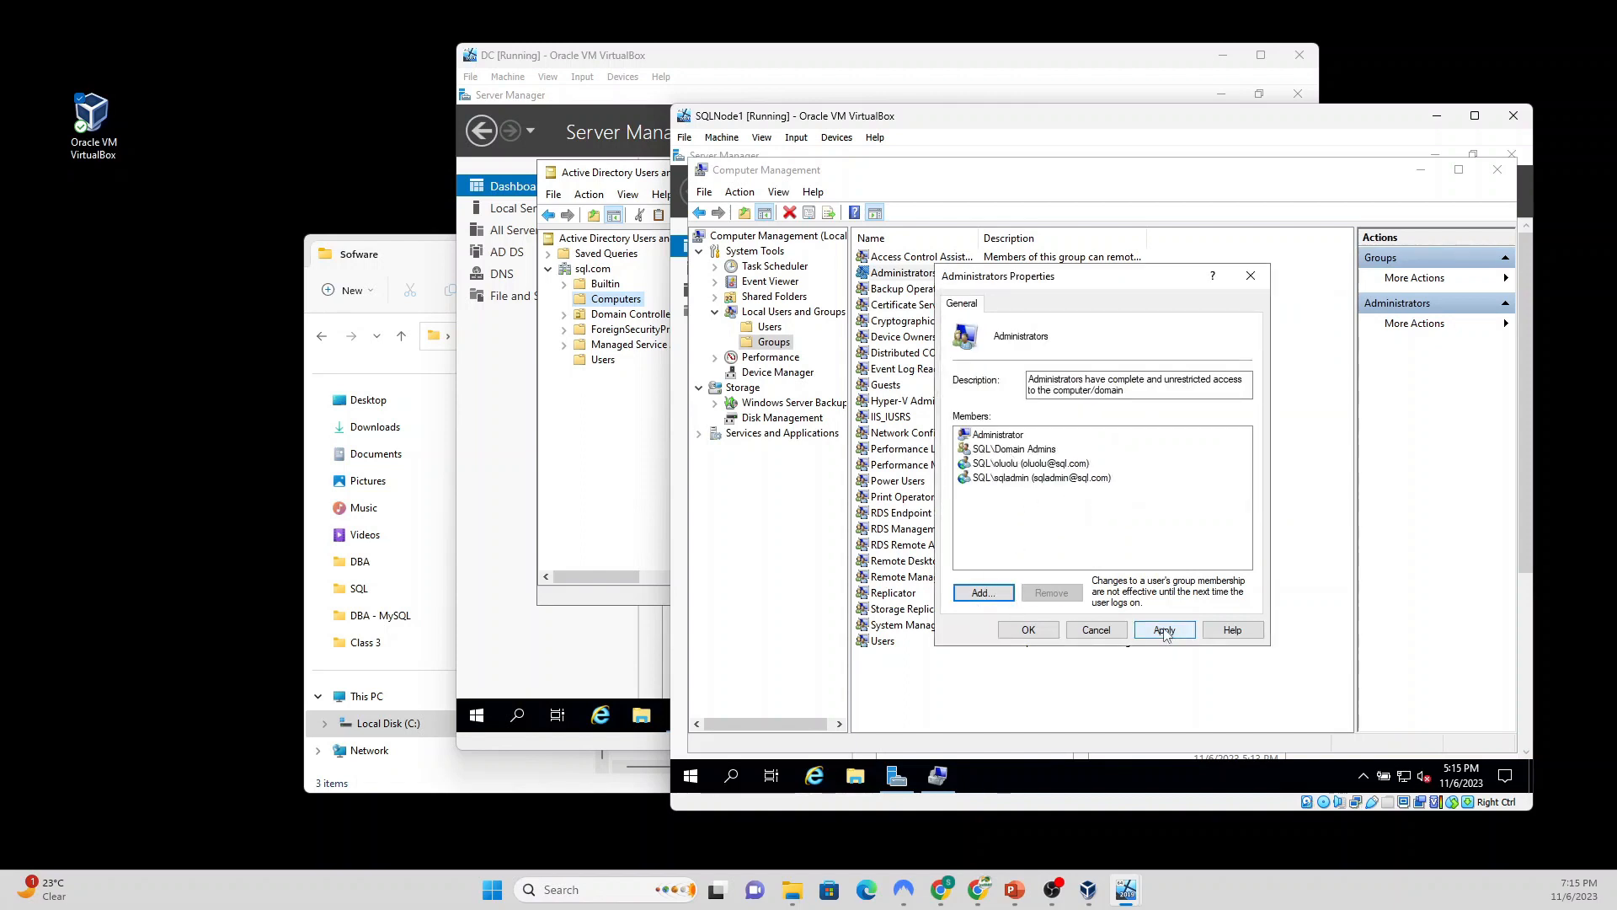
{"action": "left_click", "coordinate": [1022, 633]}
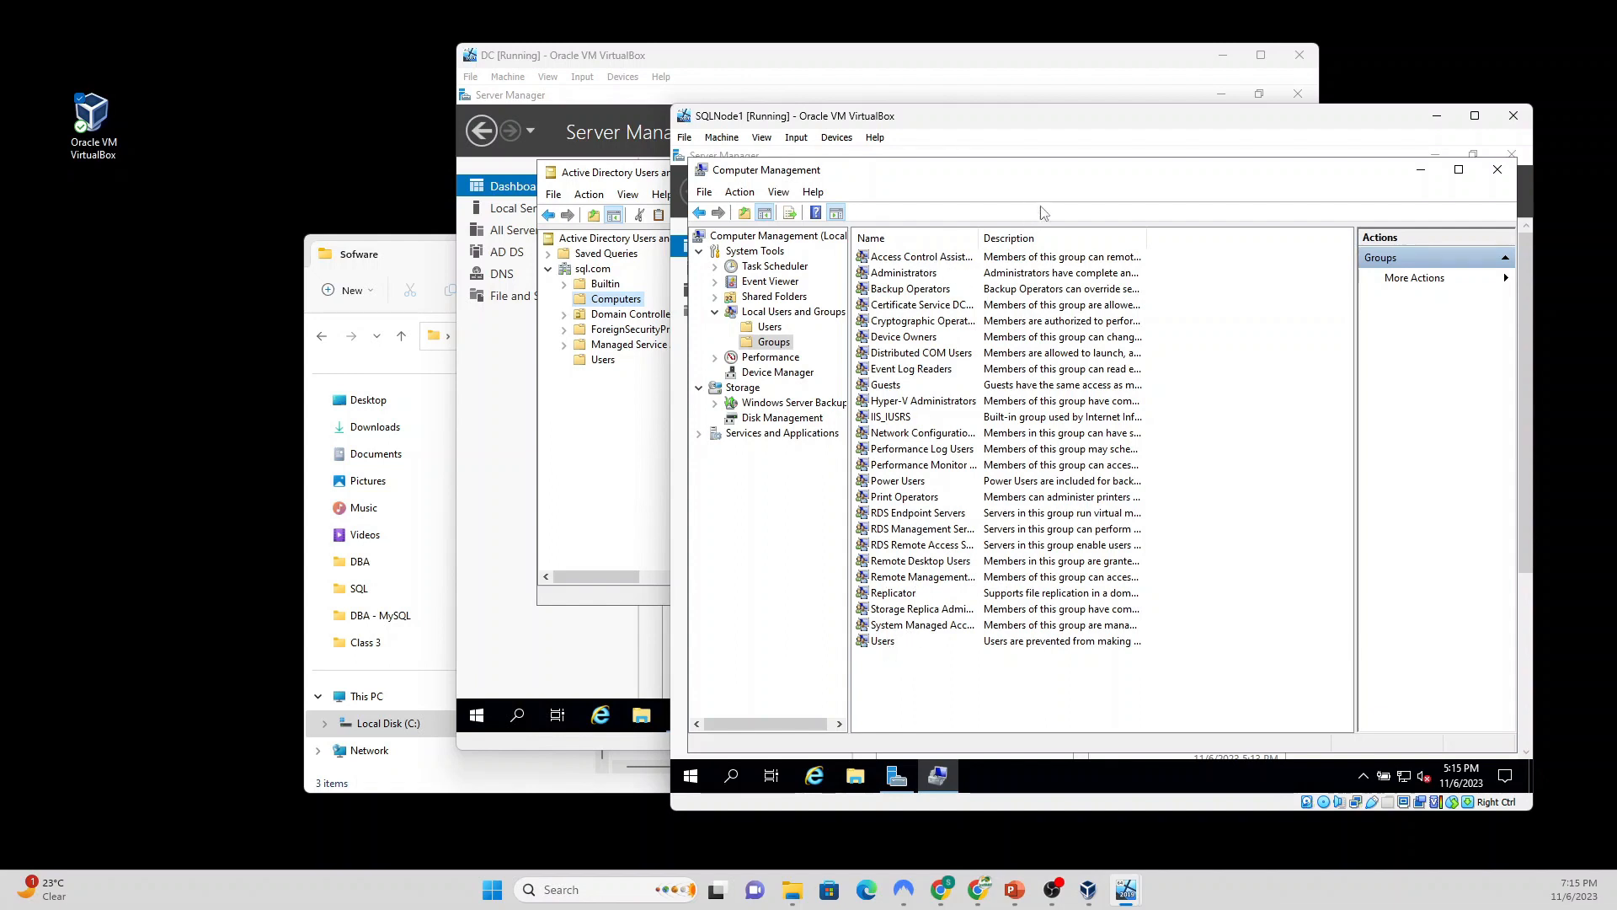
Step: Close Computer Management and Server Manager, then sign out of SQLNode1's local Administrator session
{"action": "left_click", "coordinate": [1497, 171]}
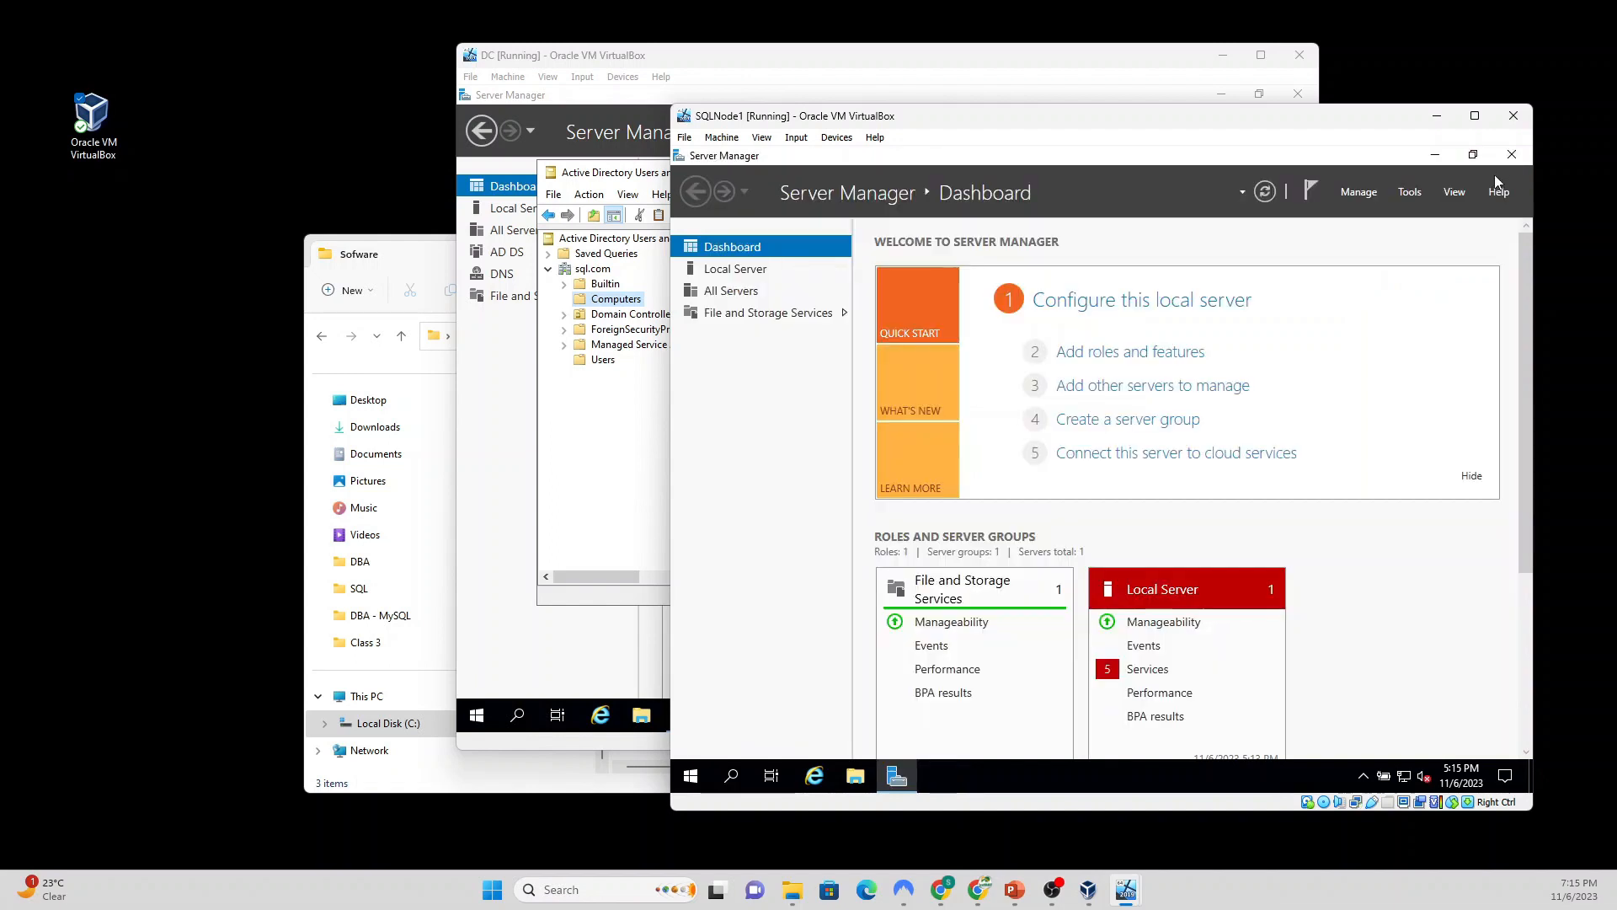
{"action": "left_click", "coordinate": [1512, 155]}
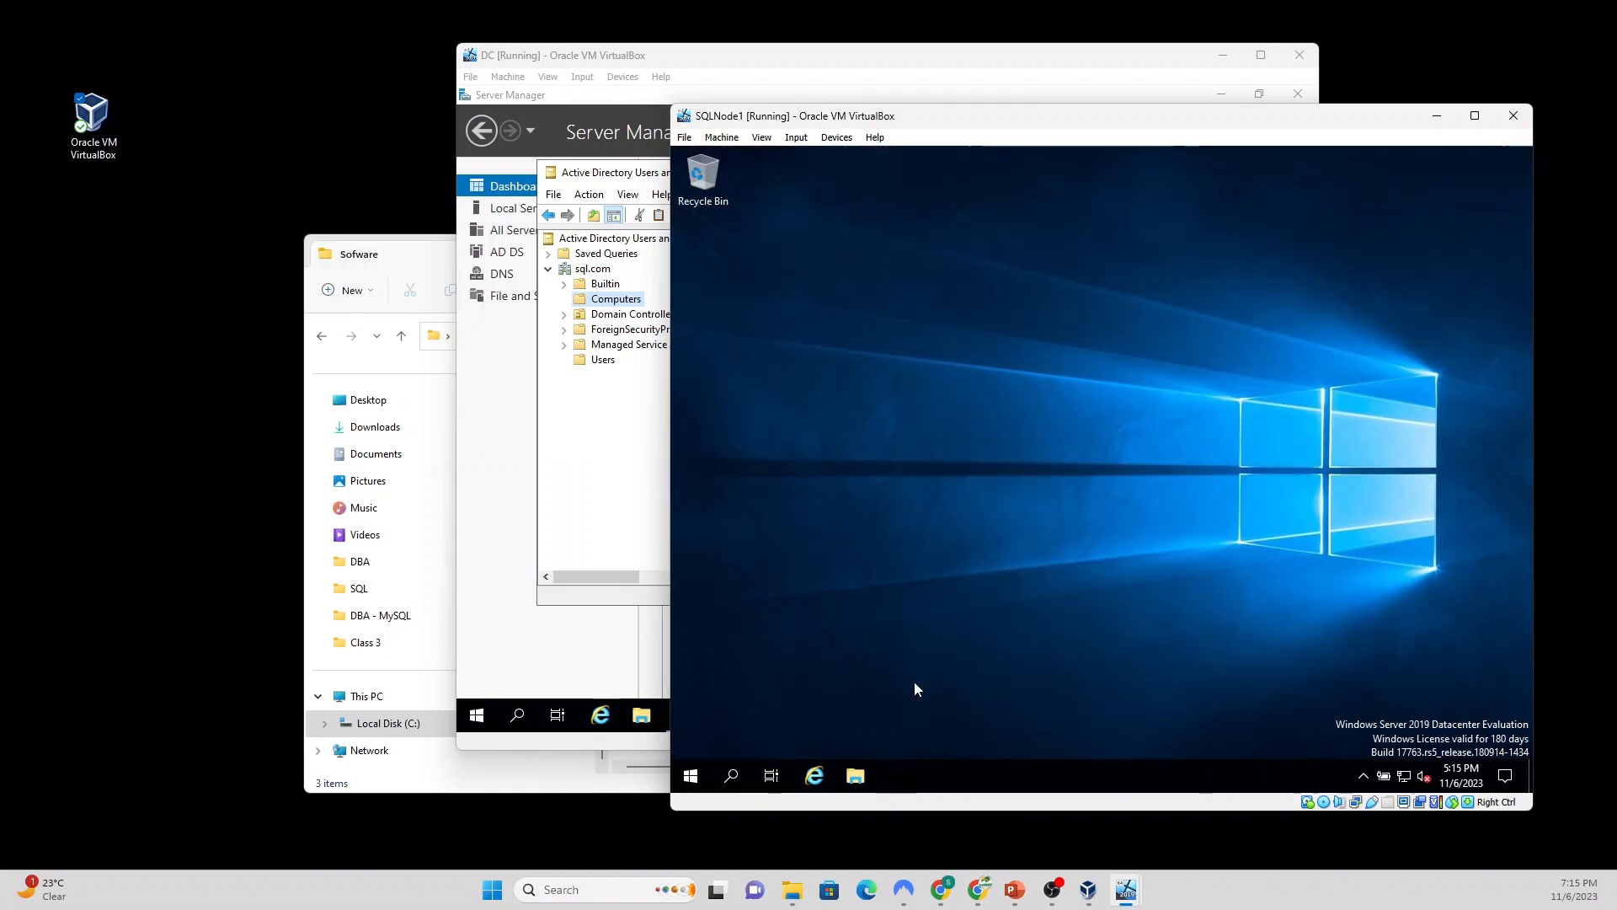
{"action": "left_click", "coordinate": [692, 775]}
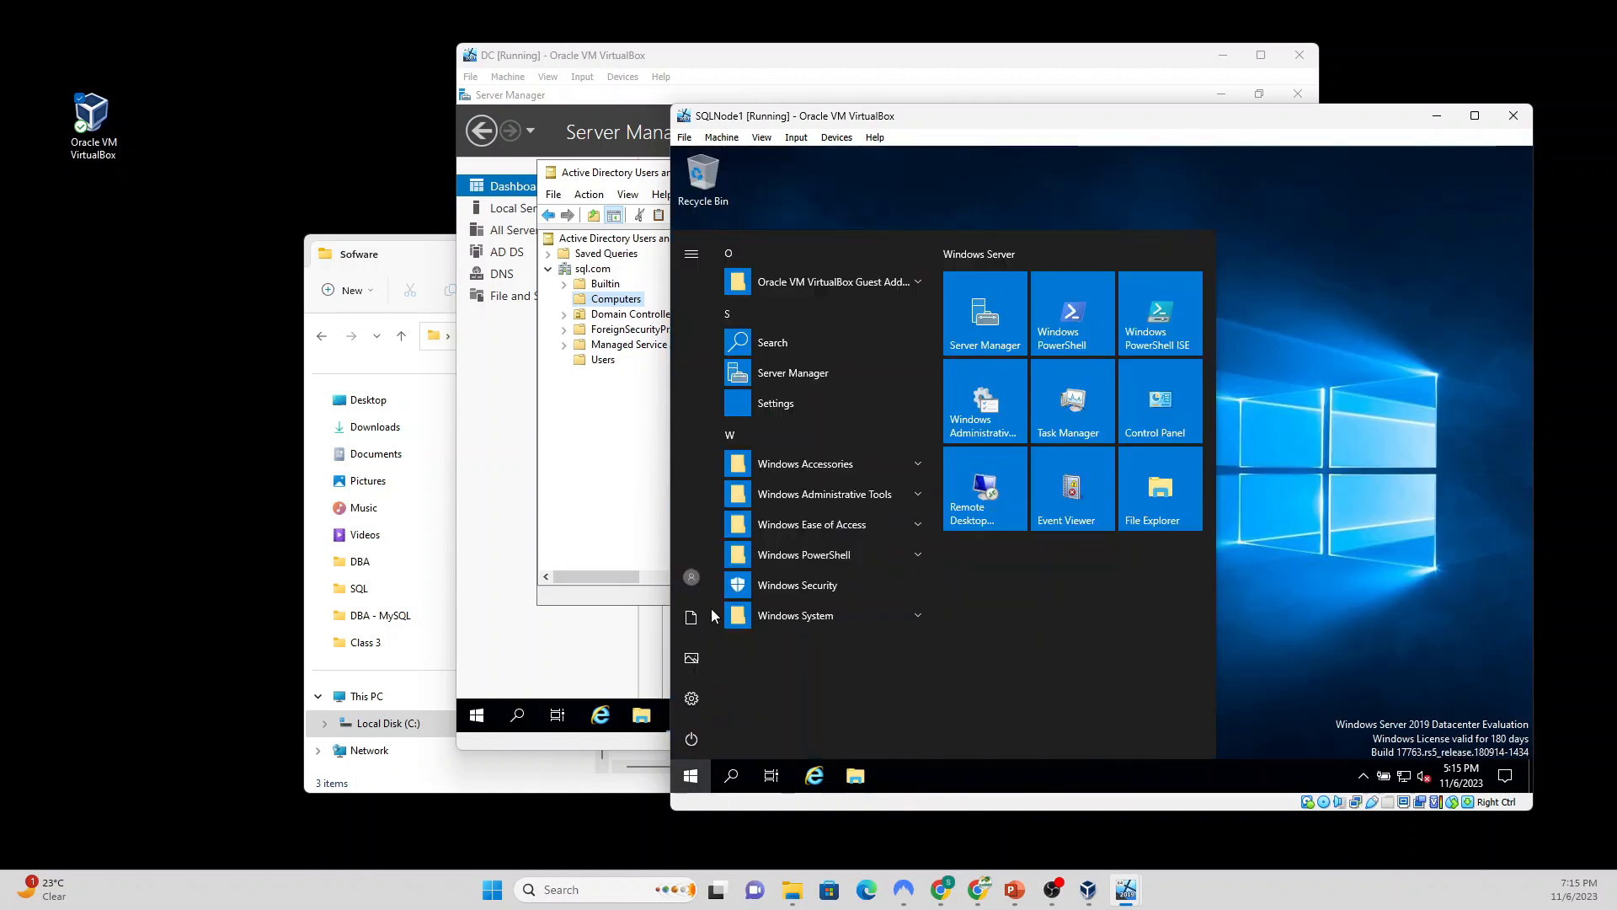
{"action": "left_click", "coordinate": [692, 577]}
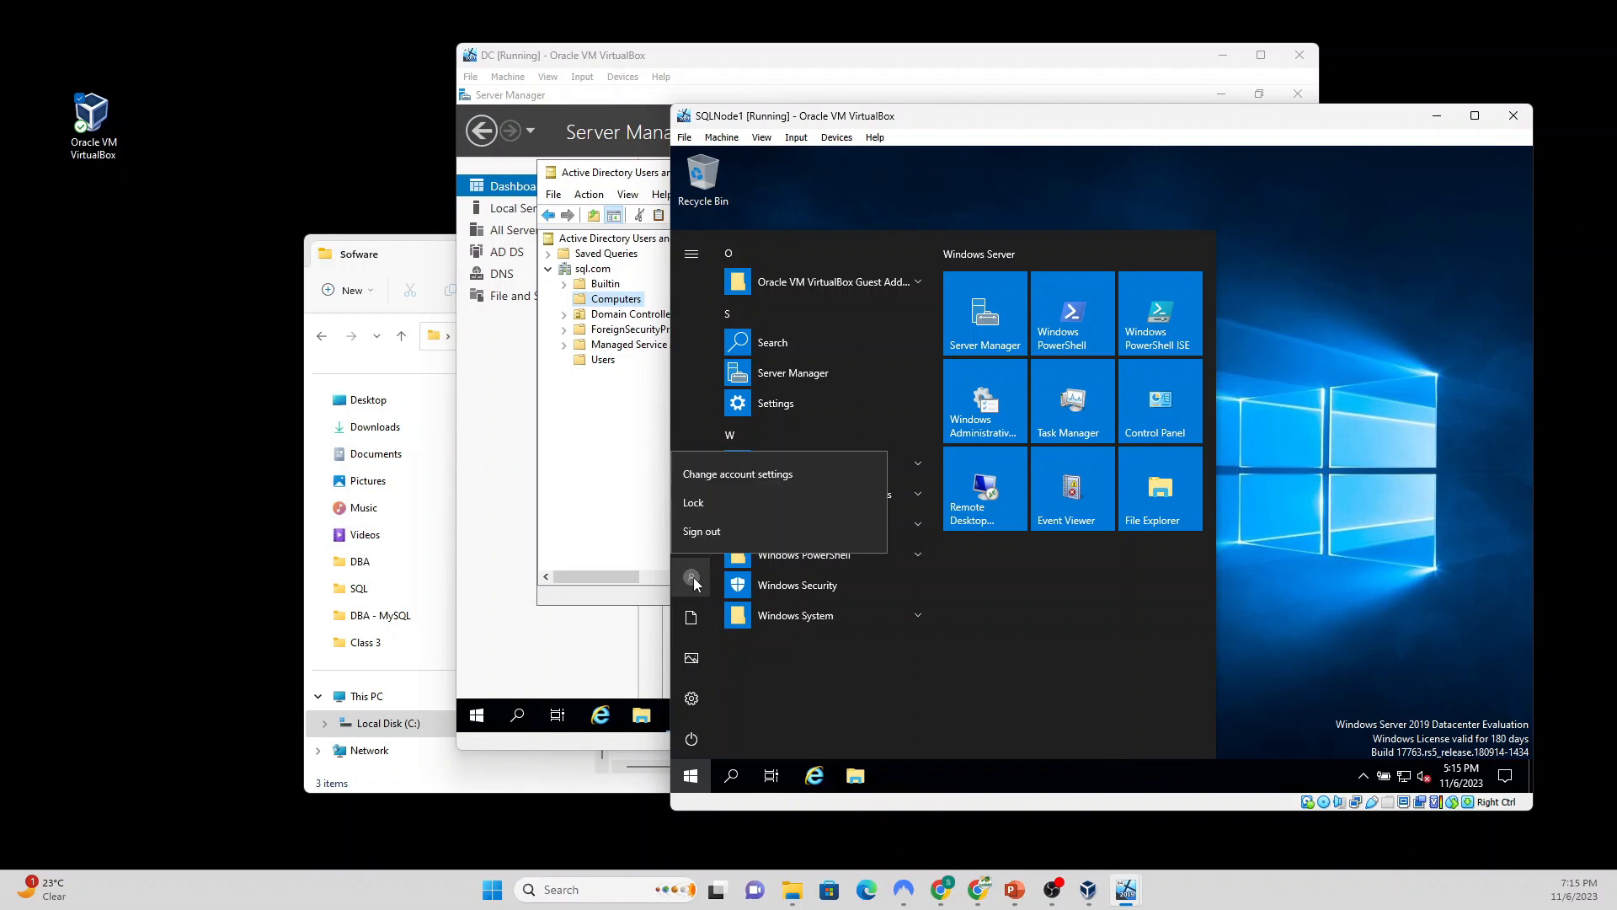
{"action": "left_click", "coordinate": [724, 529]}
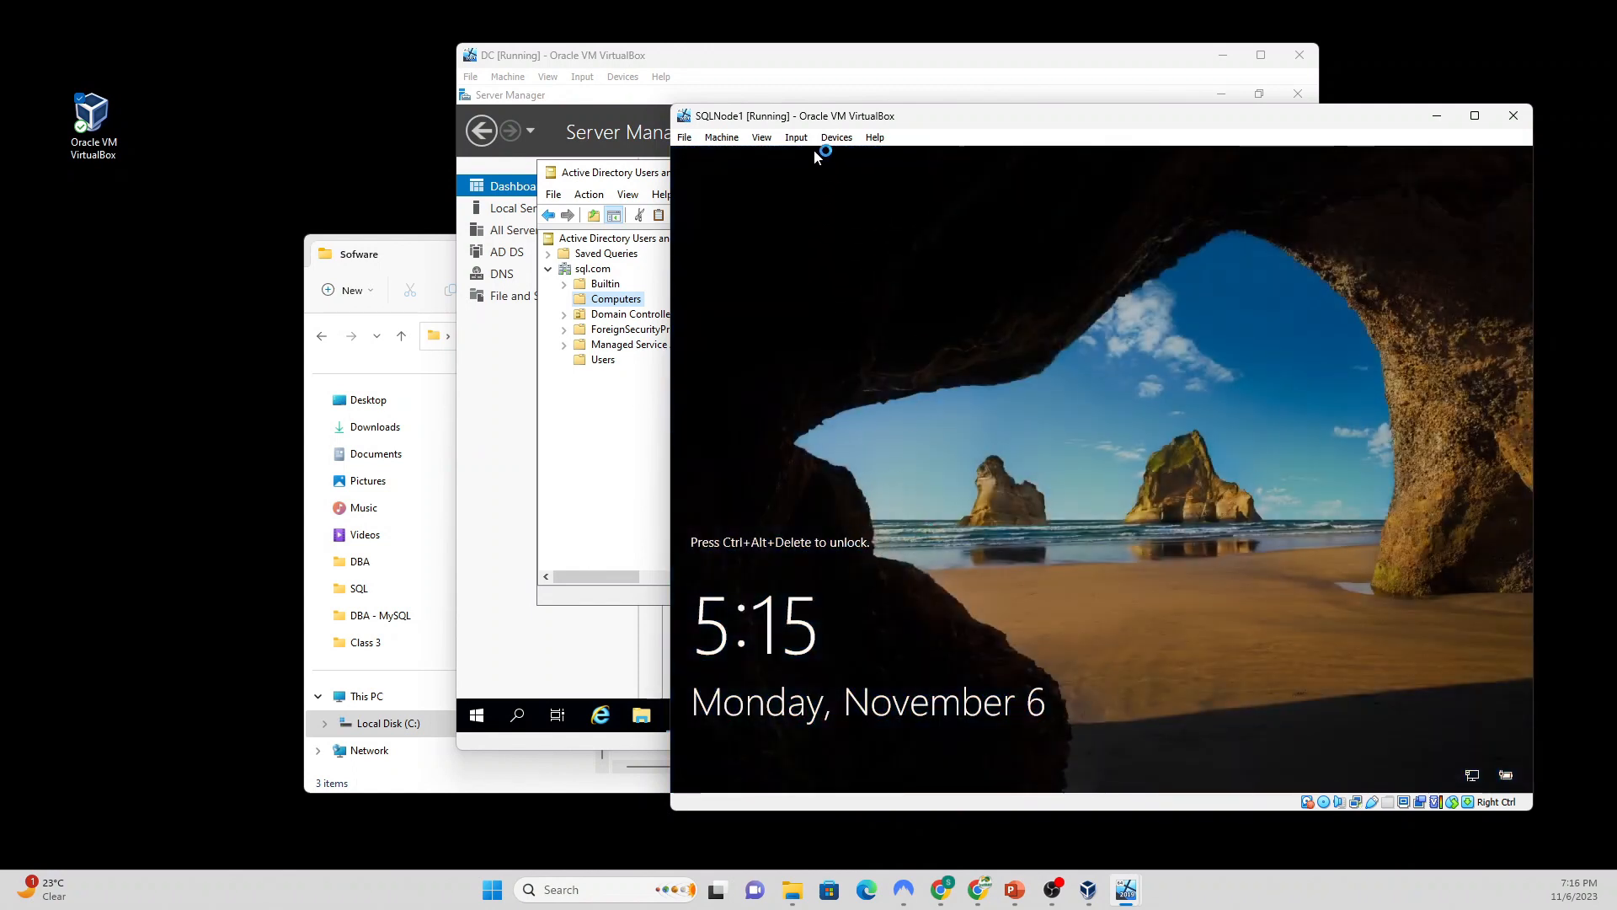
Step: Send Ctrl-Alt-Del to SQLNode1 and sign in as a sql.com domain user via Other user
{"action": "left_click", "coordinate": [796, 137]}
{"action": "mouse_move", "coordinate": [879, 158]}
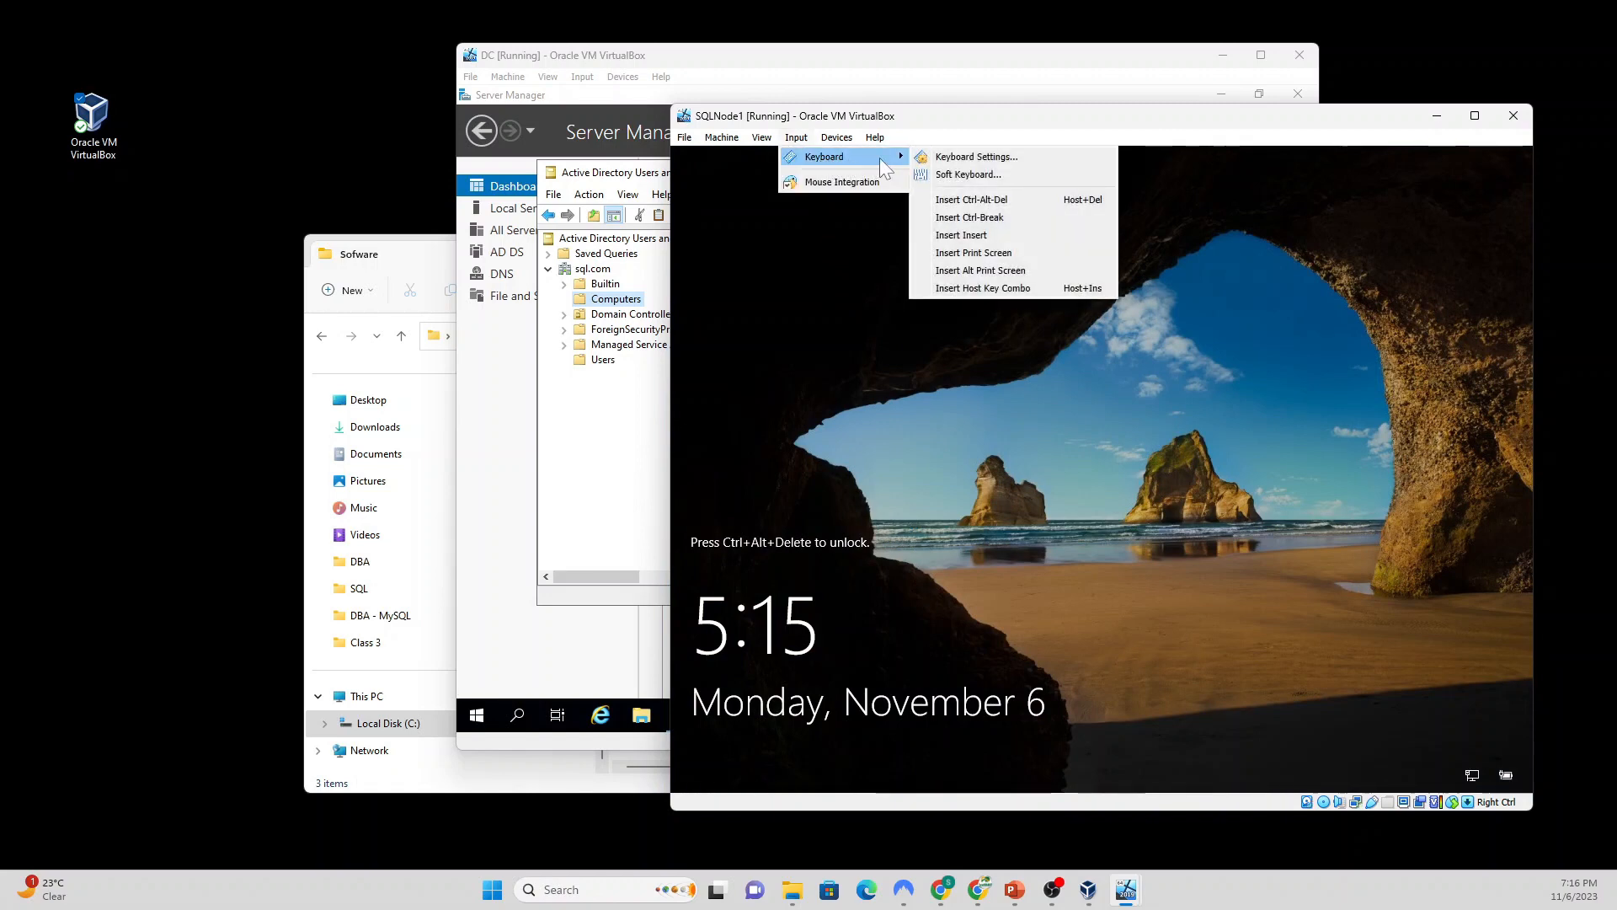
{"action": "left_click", "coordinate": [1003, 200]}
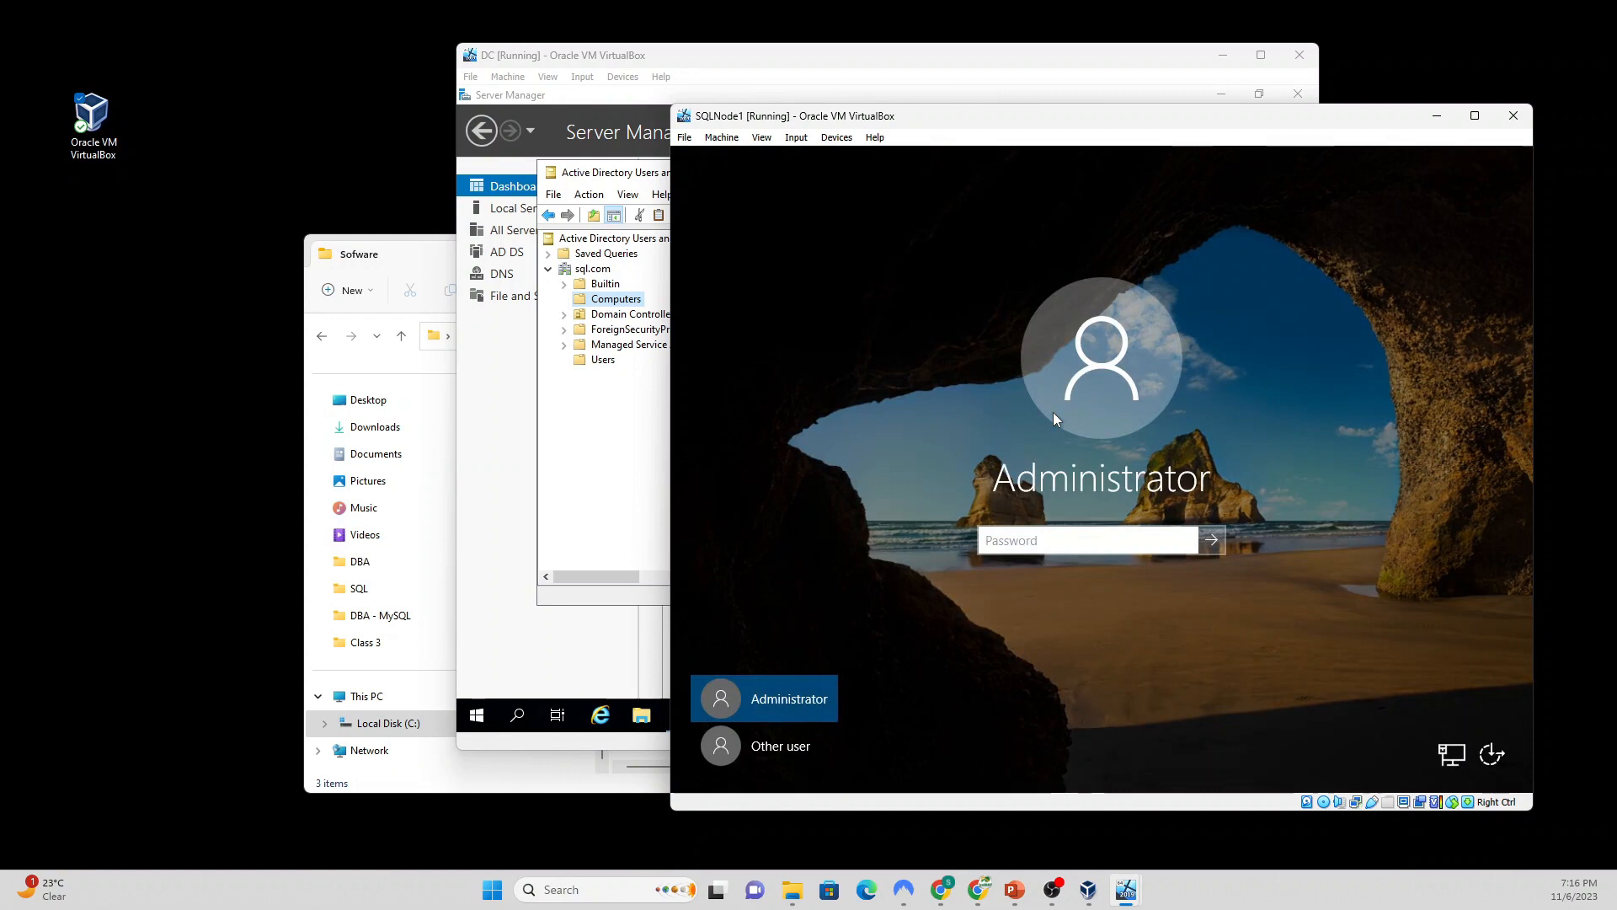
{"action": "left_click", "coordinate": [777, 750]}
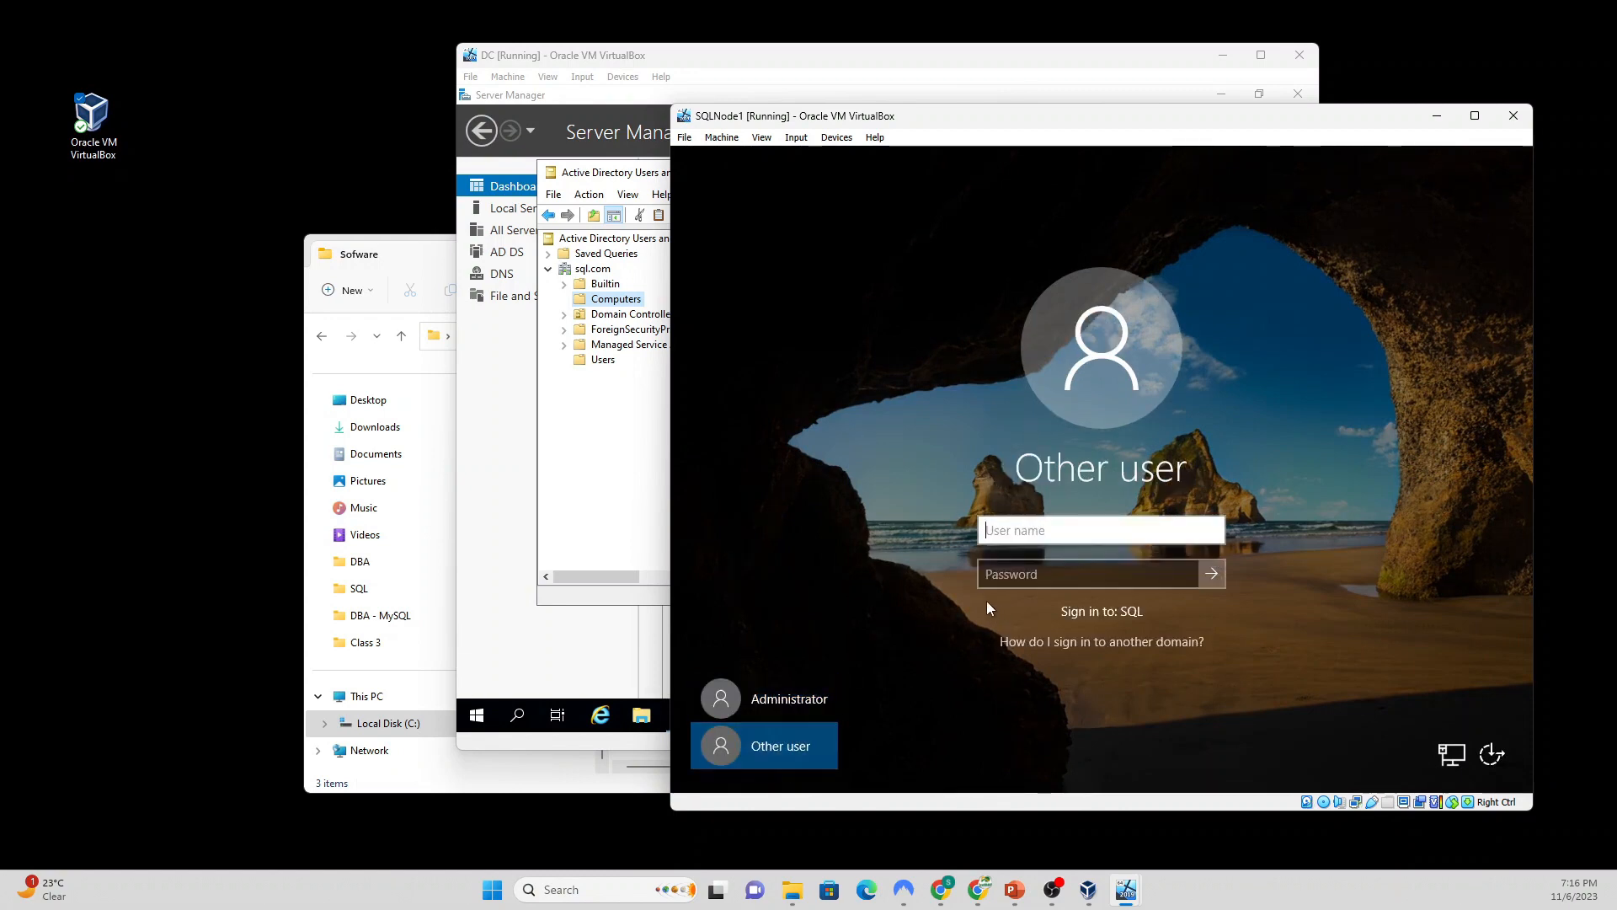
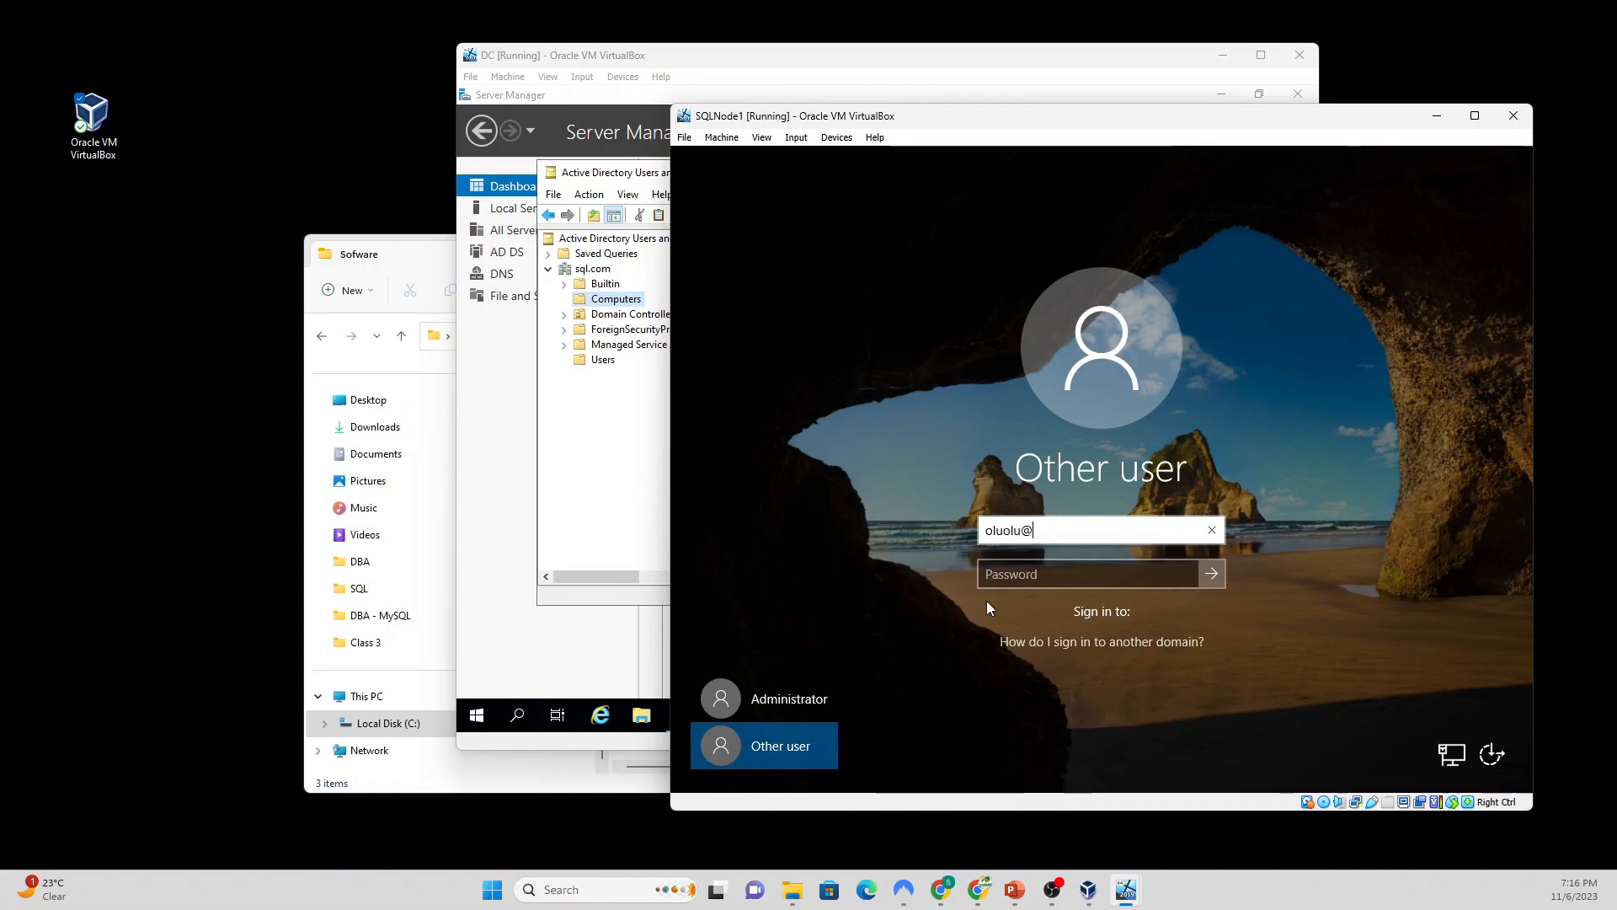
{"action": "key", "text": "Tab"}
{"action": "type", "text": "P"}
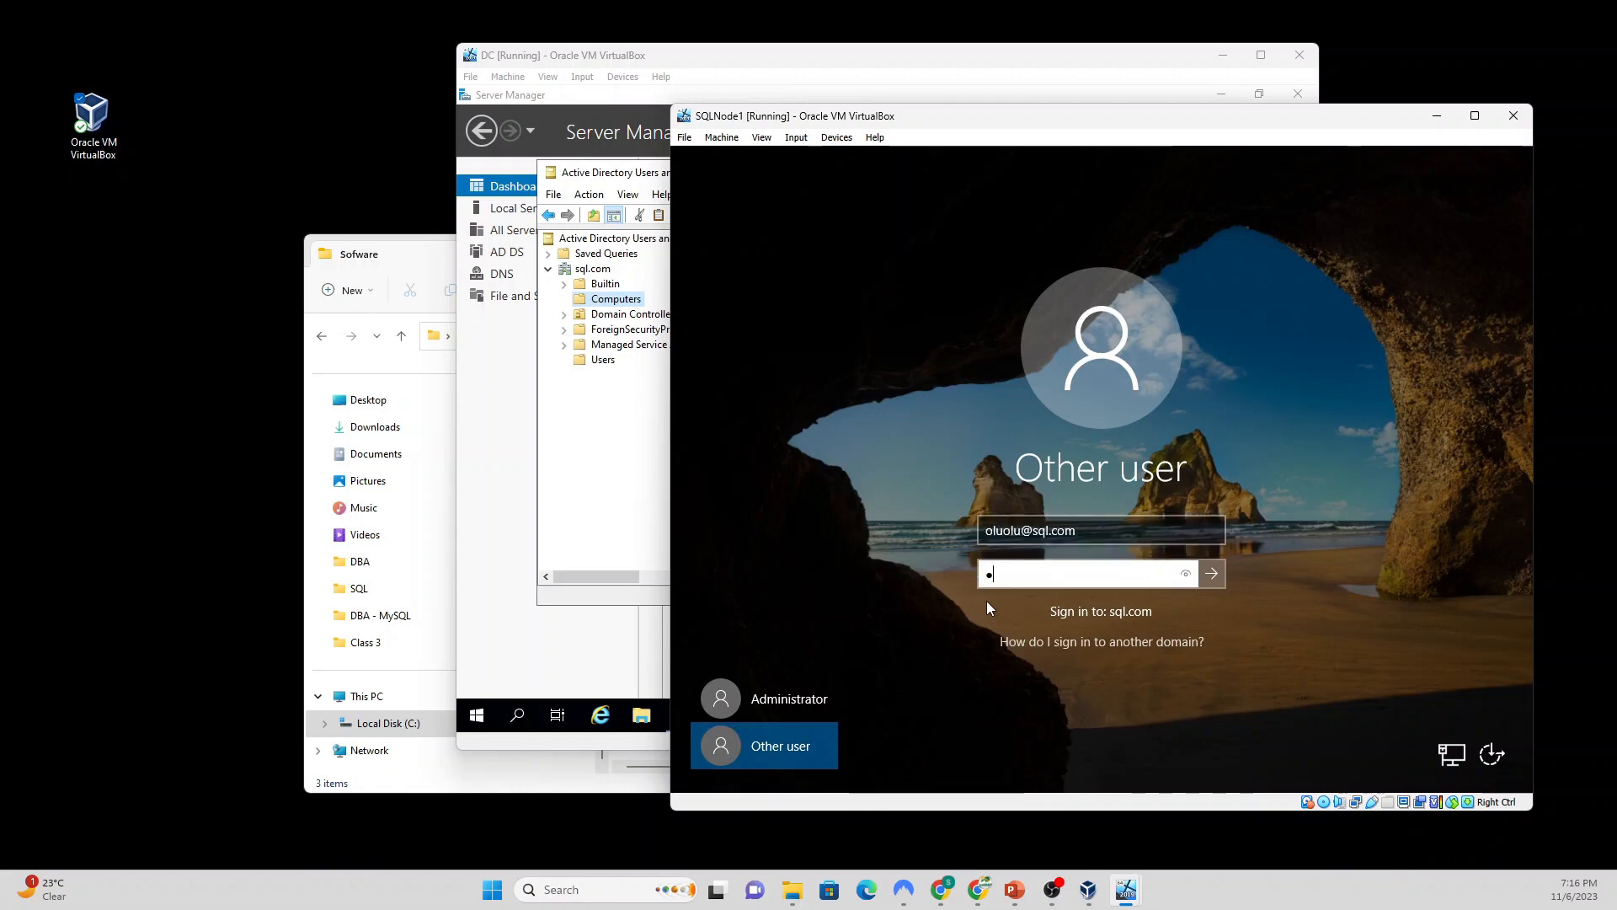
{"action": "type", "text": "•••••••••"}
{"action": "key", "text": "Return"}
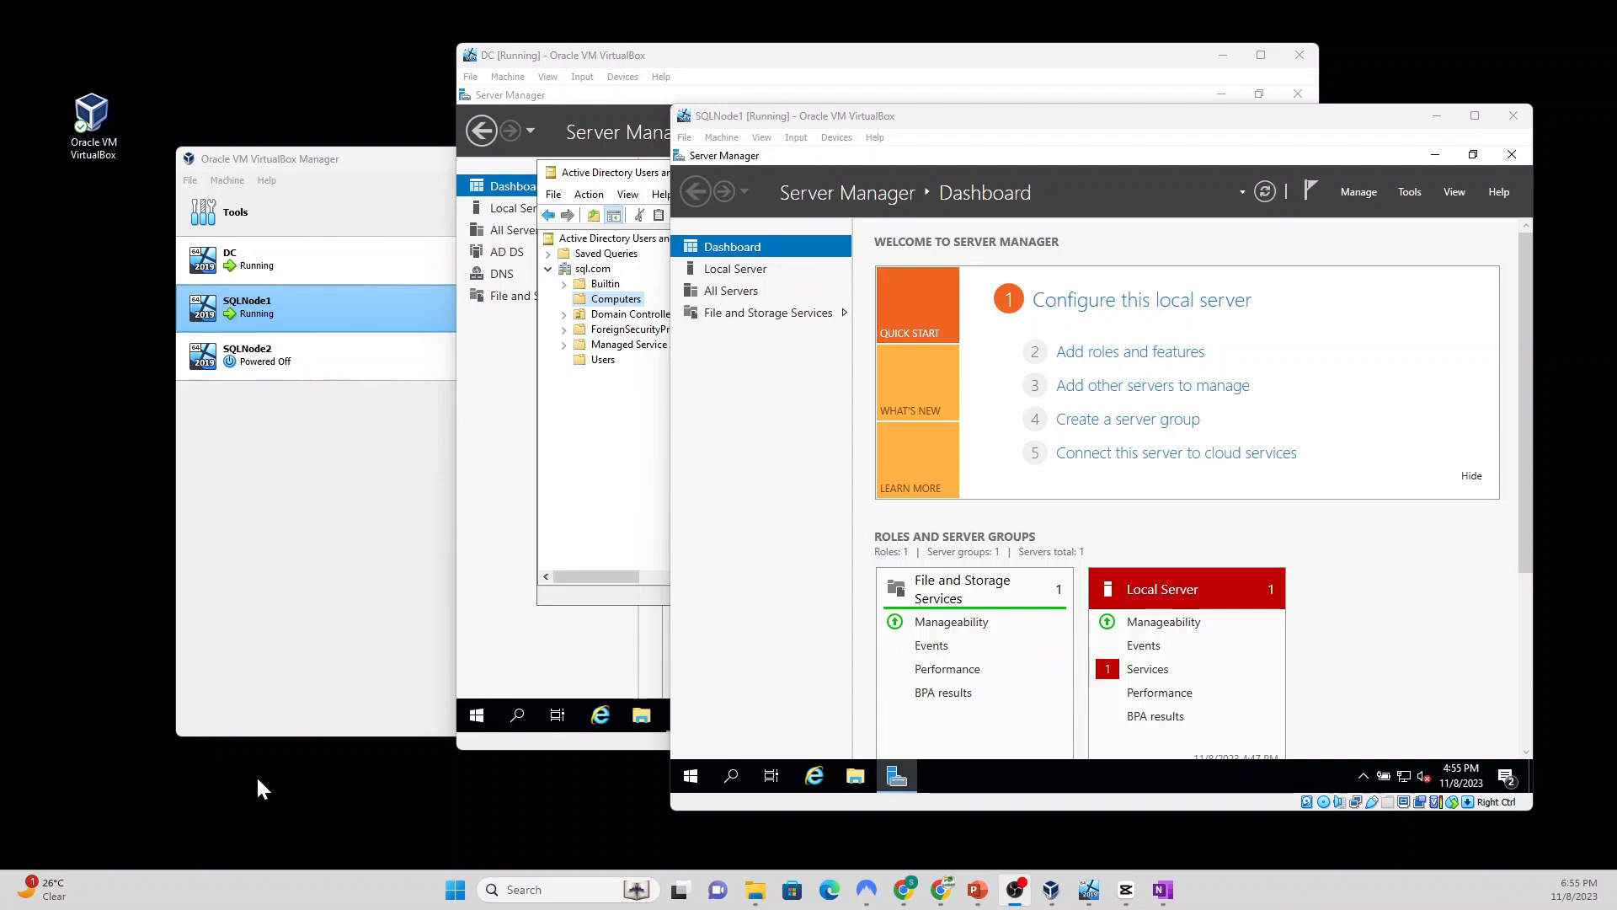
Step: Select SQLNode2 in VirtualBox Manager to view its details and power it on
{"action": "mouse_move", "coordinate": [765, 883]}
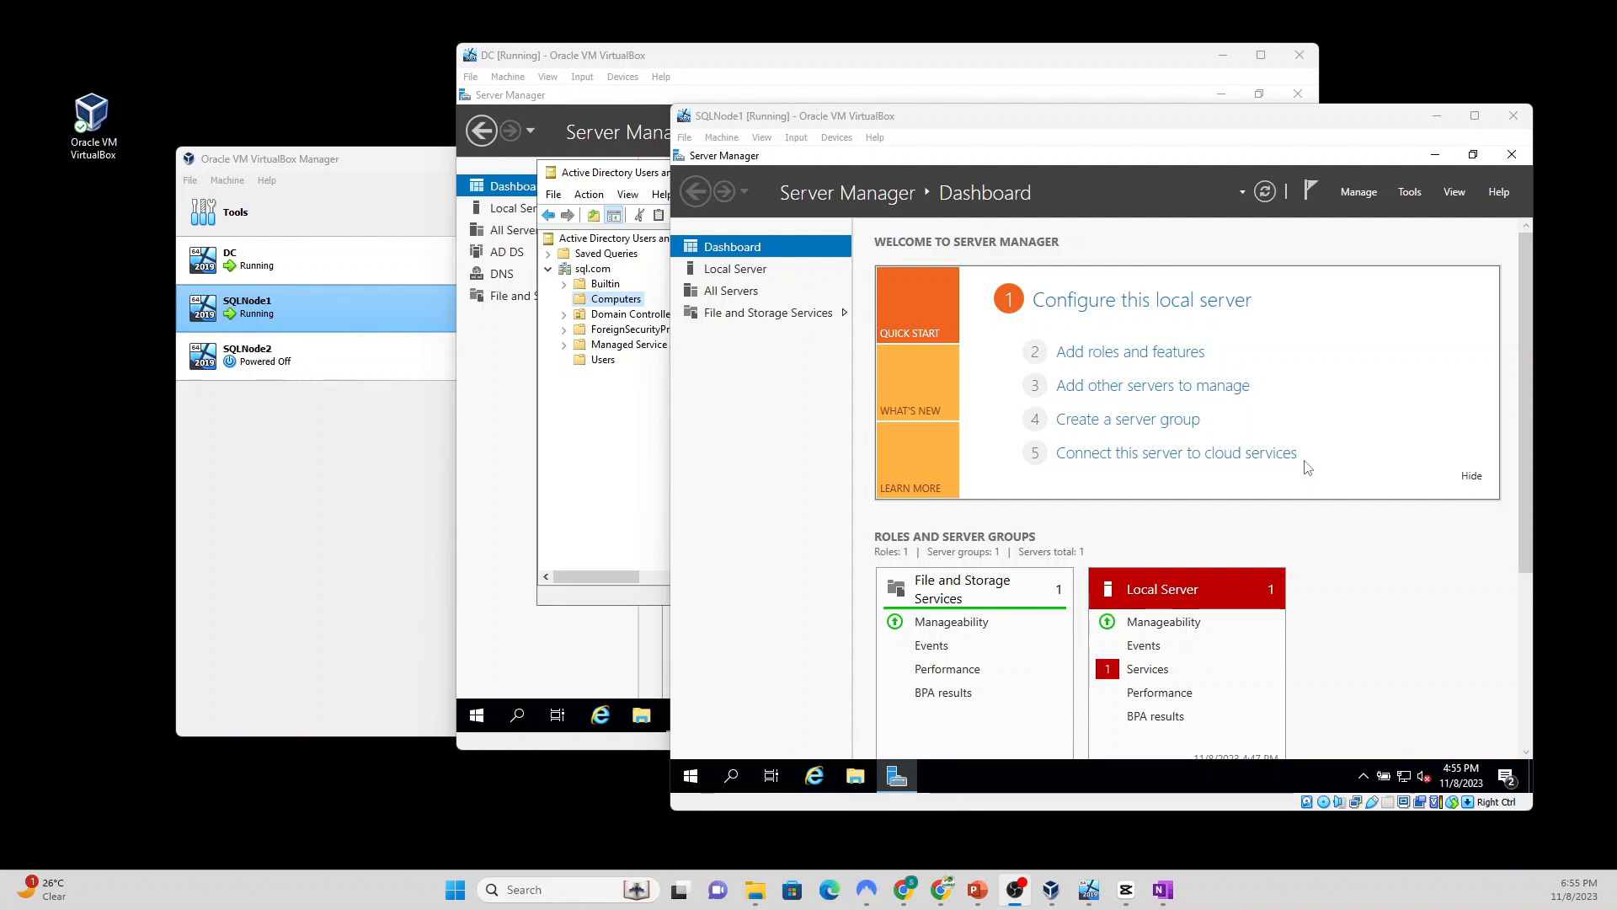
{"action": "left_click", "coordinate": [822, 121]}
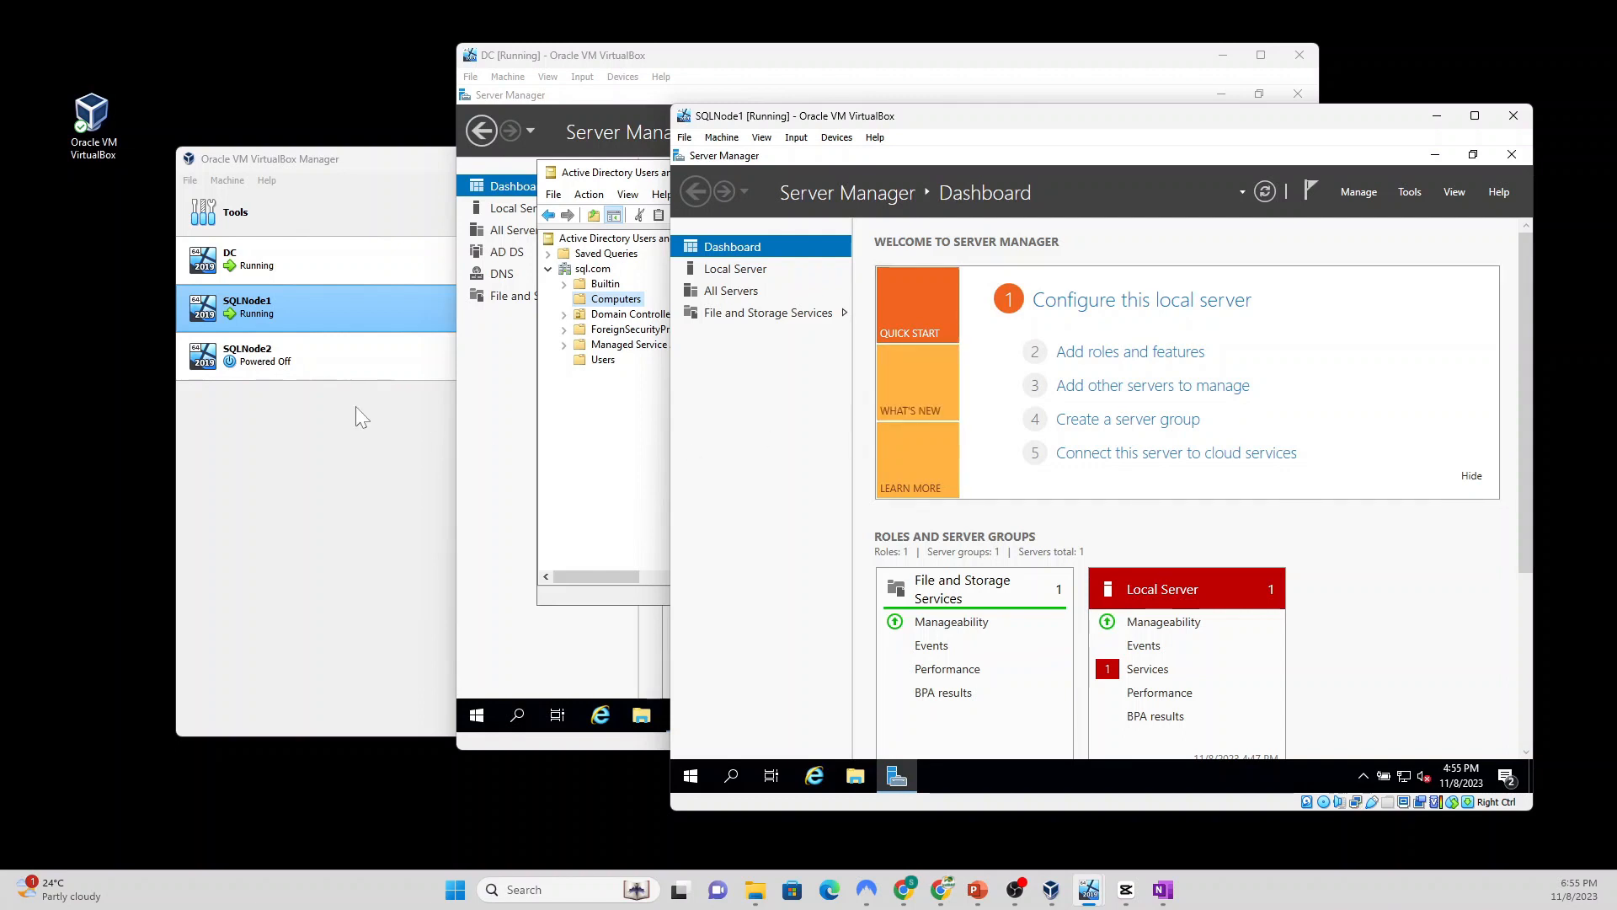
{"action": "left_click", "coordinate": [320, 362]}
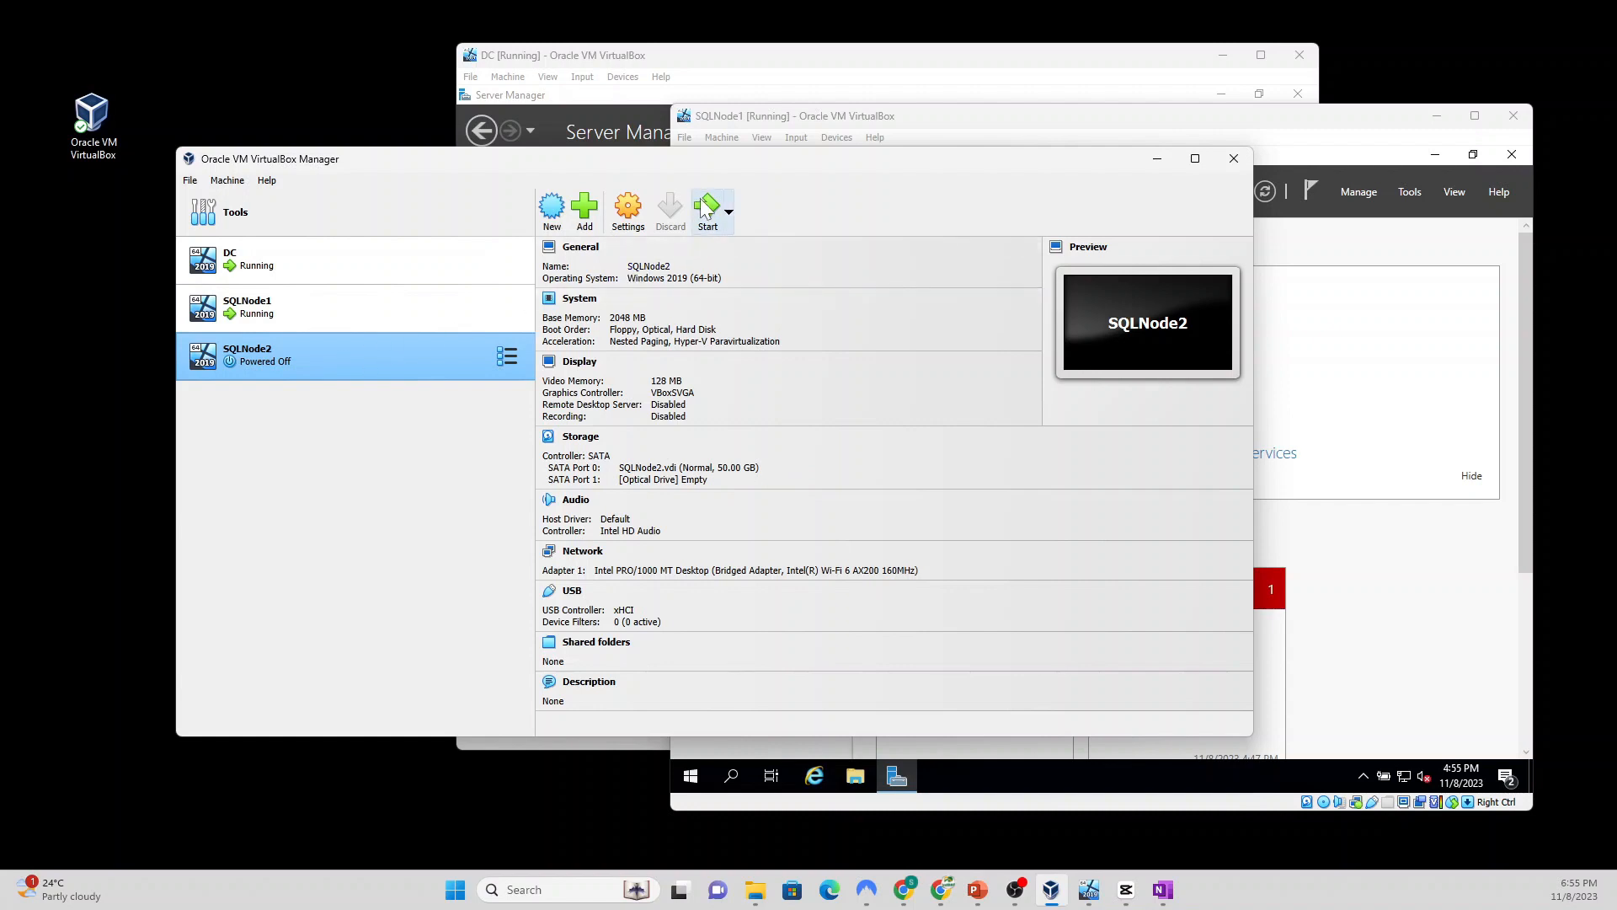
{"action": "left_click", "coordinate": [705, 210]}
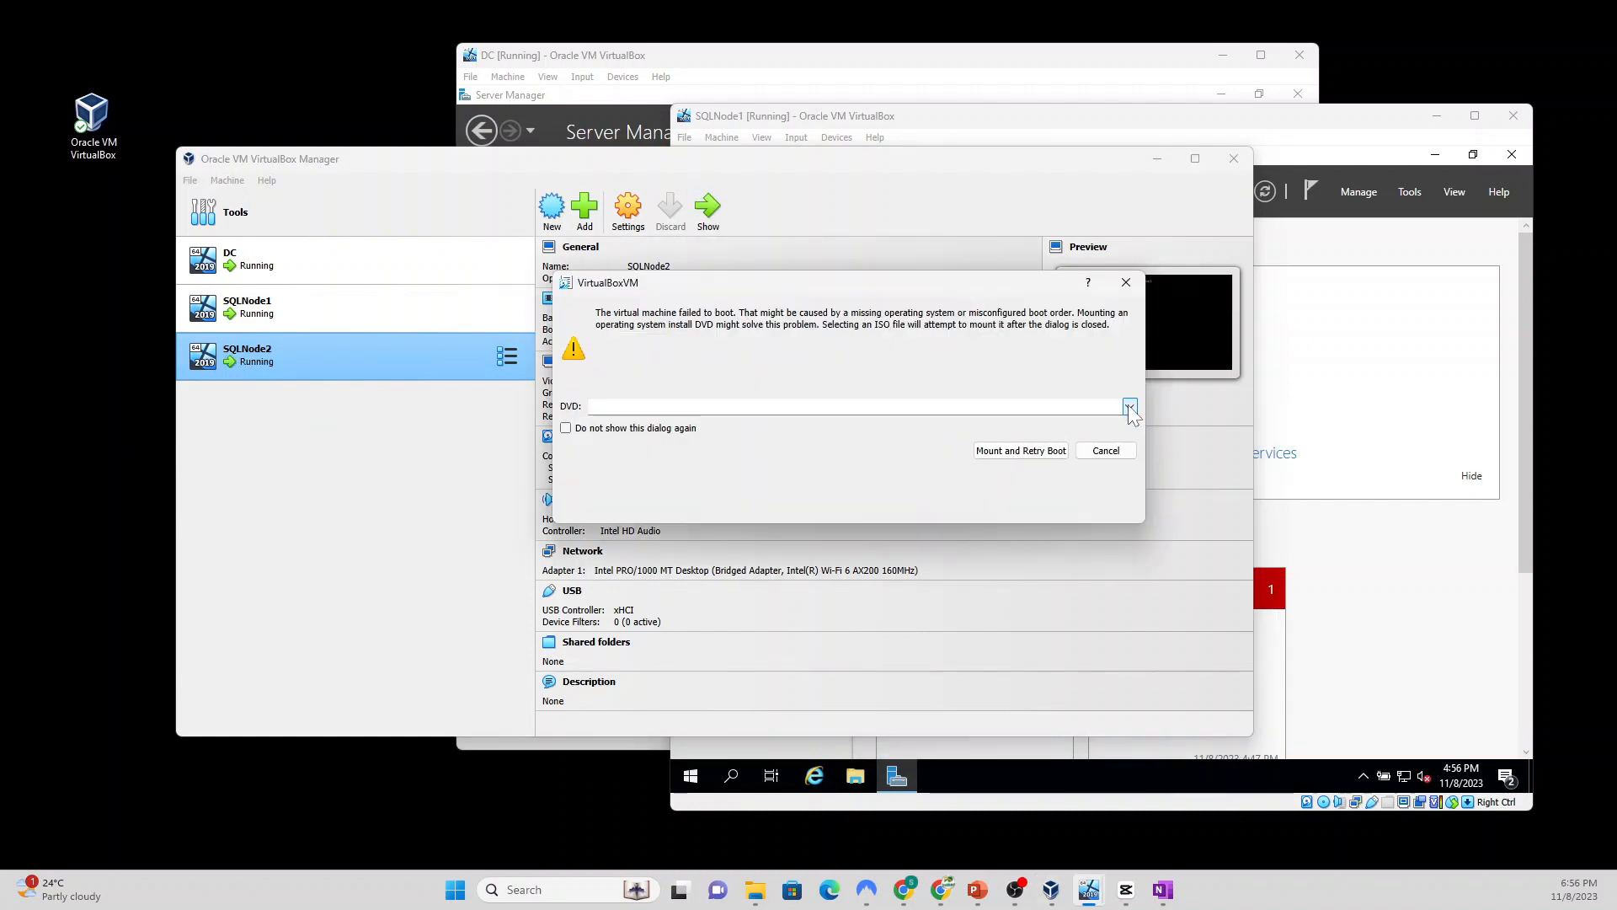
Step: Mount the Windows Server 2019 evaluation ISO on SQLNode2, retry boot, and enlarge the window
{"action": "left_click", "coordinate": [1129, 408]}
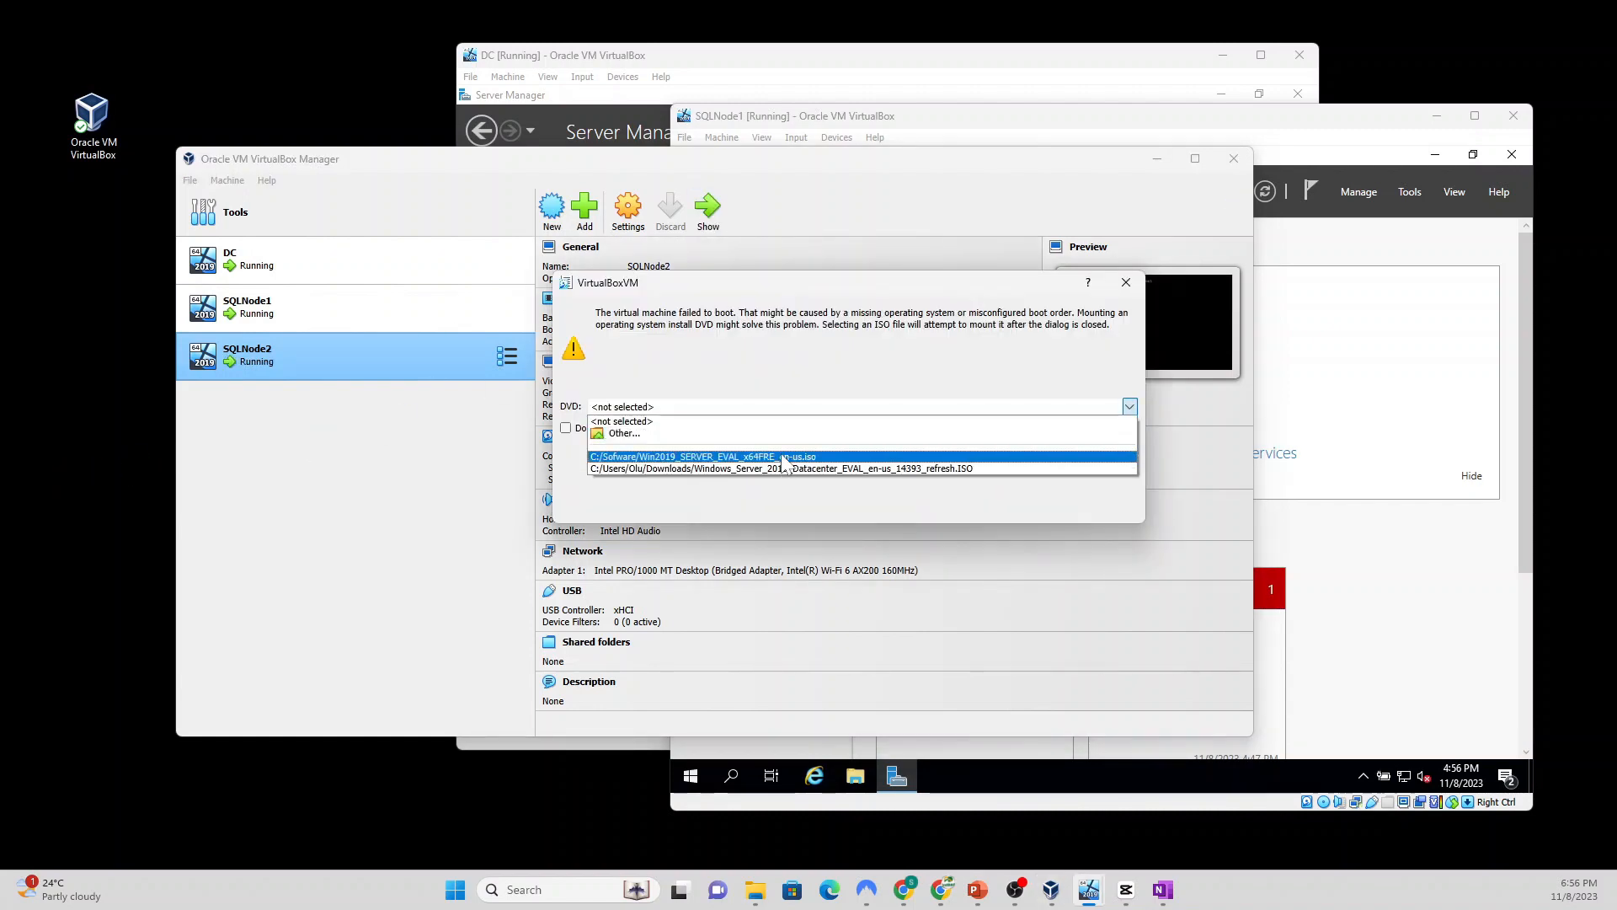
{"action": "left_click", "coordinate": [784, 457]}
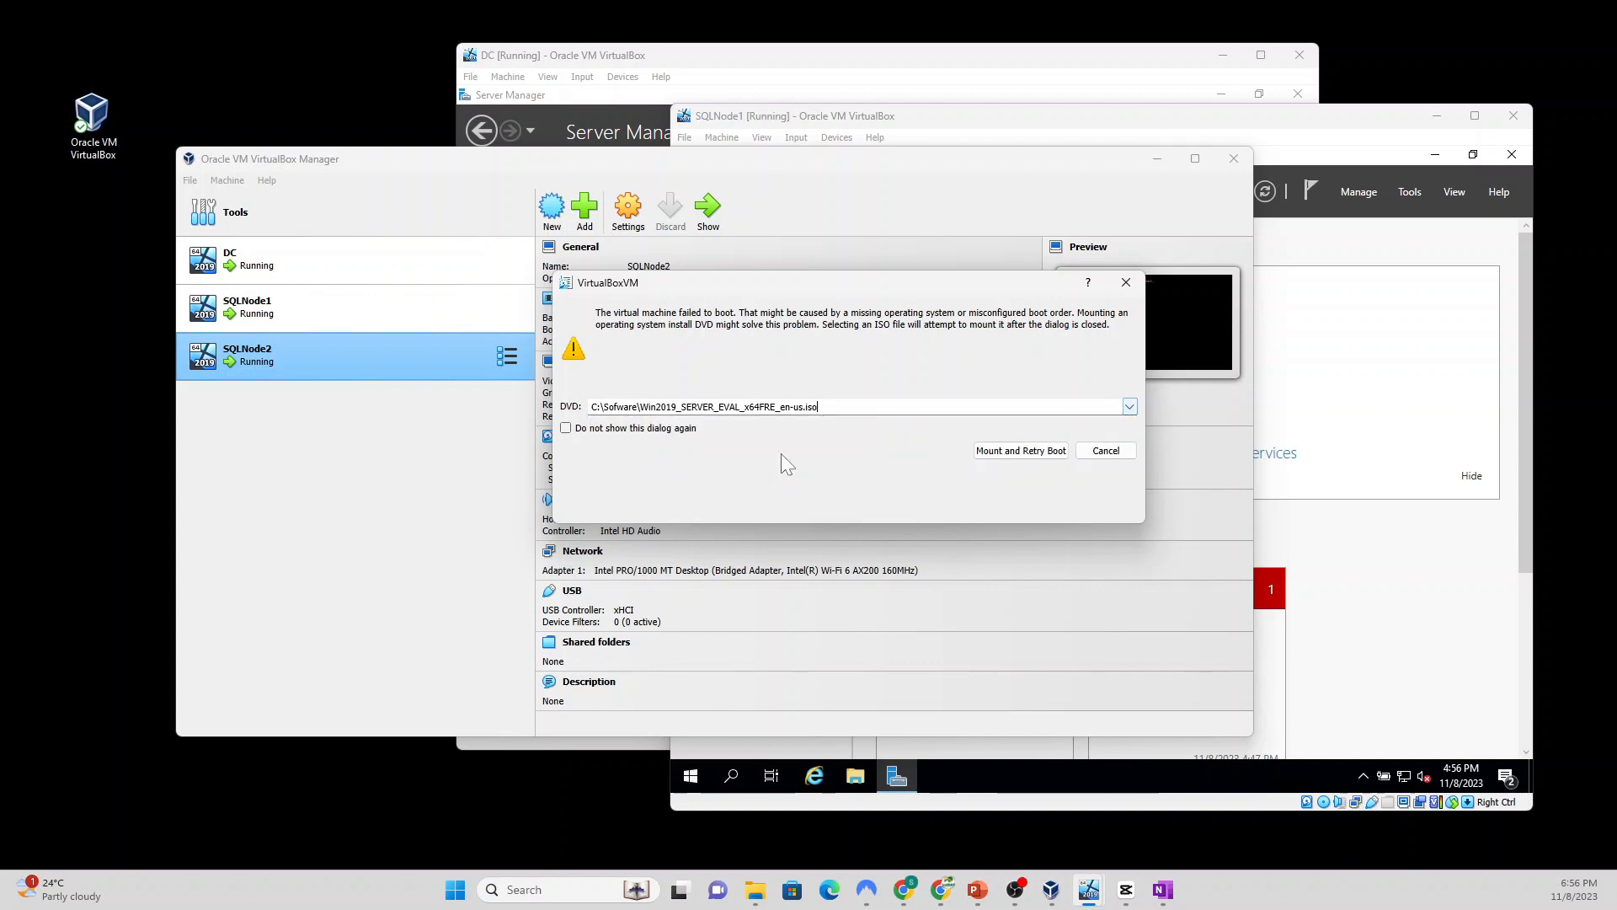
{"action": "left_click", "coordinate": [1007, 451]}
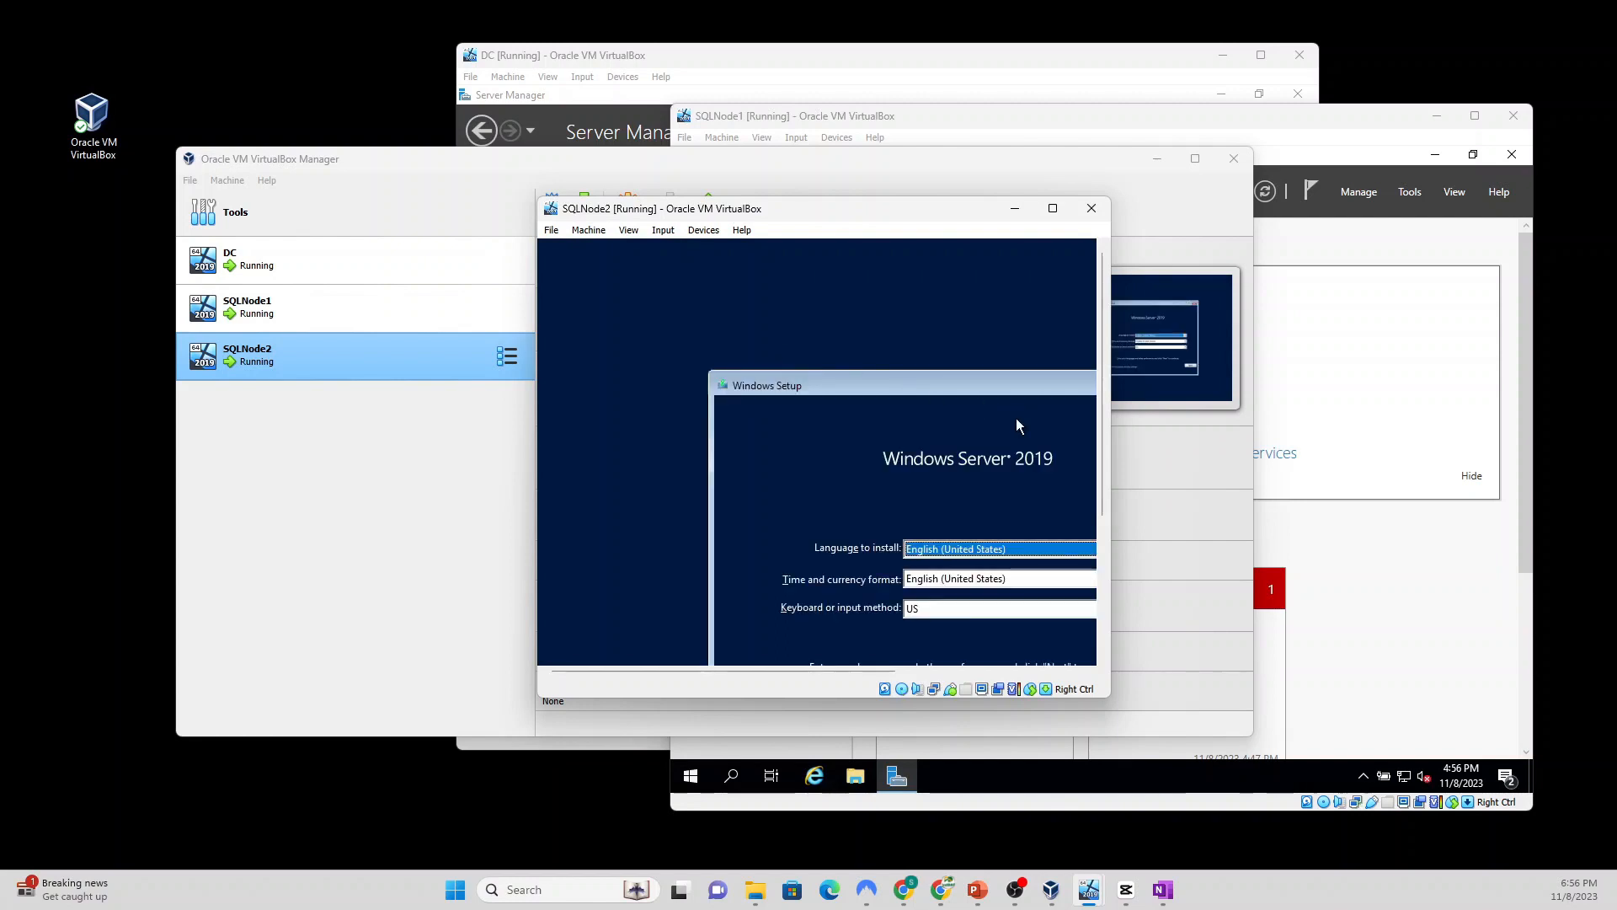
{"action": "left_click_drag", "start_coordinate": [1110, 696], "coordinate": [1364, 849]}
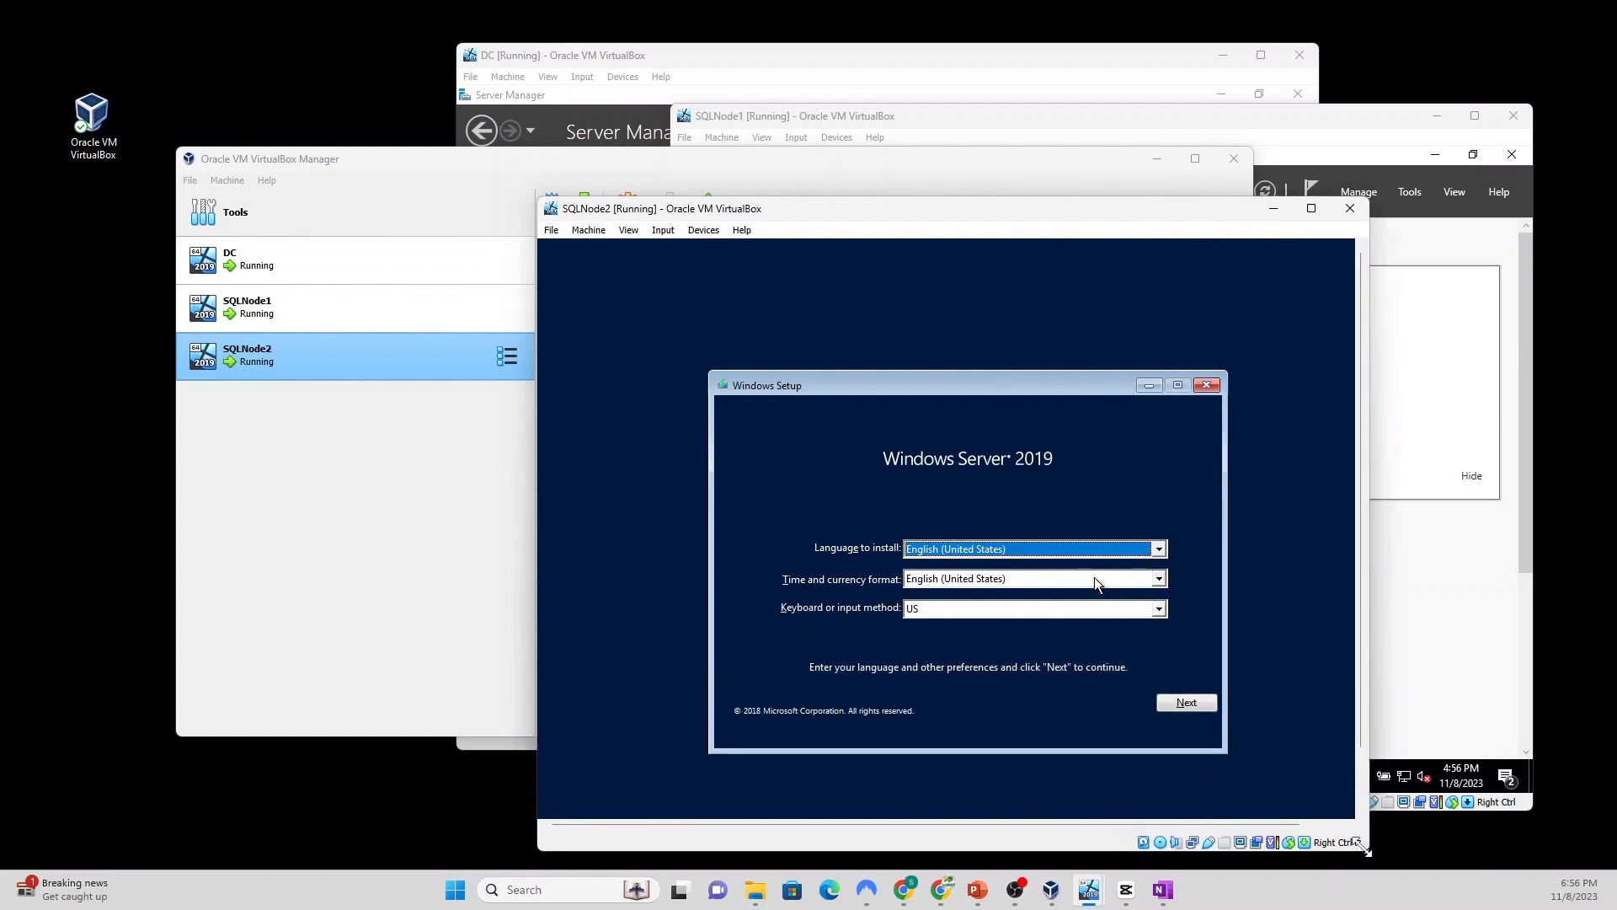
Step: Run a custom Datacenter (Desktop Experience) install onto the 50 GB drive, accepting the license terms
{"action": "left_click", "coordinate": [1179, 704]}
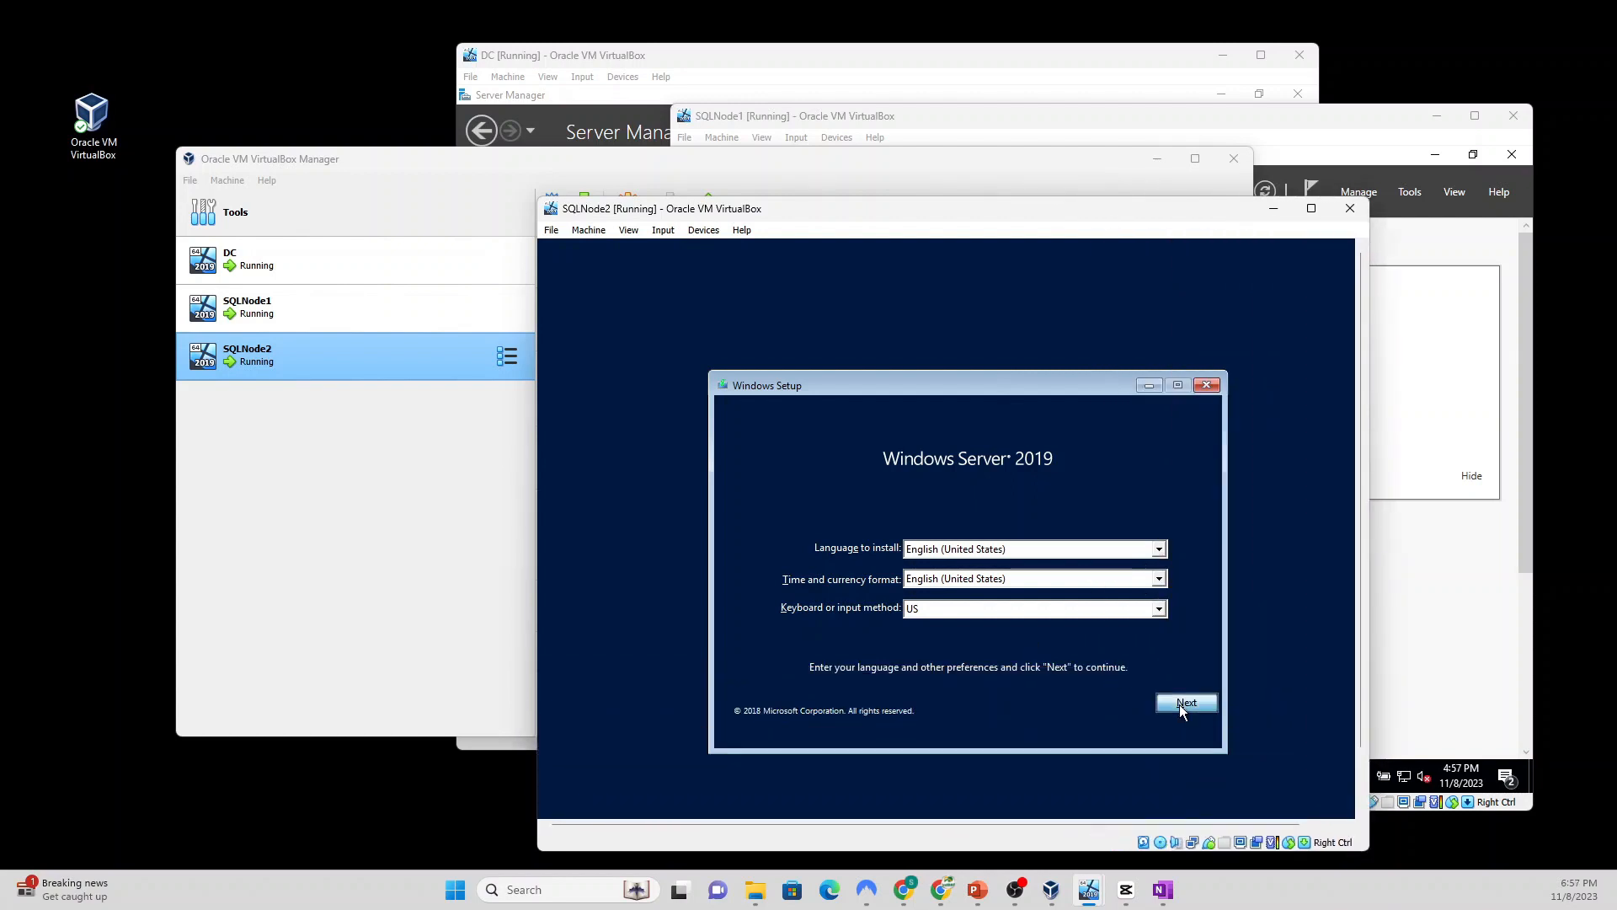
{"action": "left_click", "coordinate": [938, 568]}
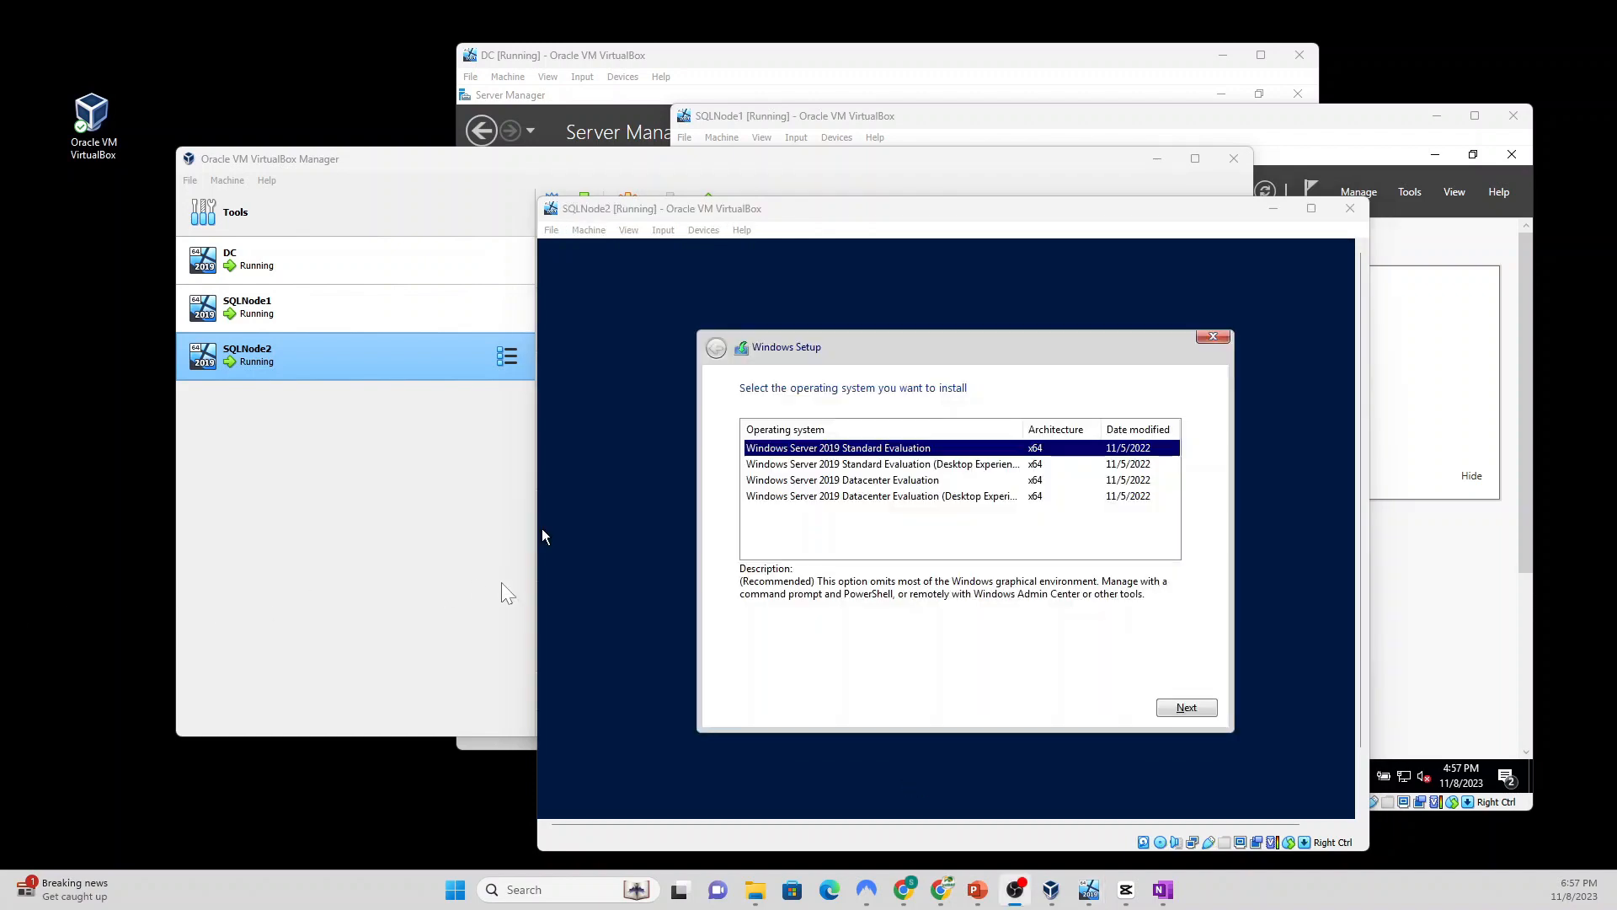
{"action": "left_click", "coordinate": [812, 497]}
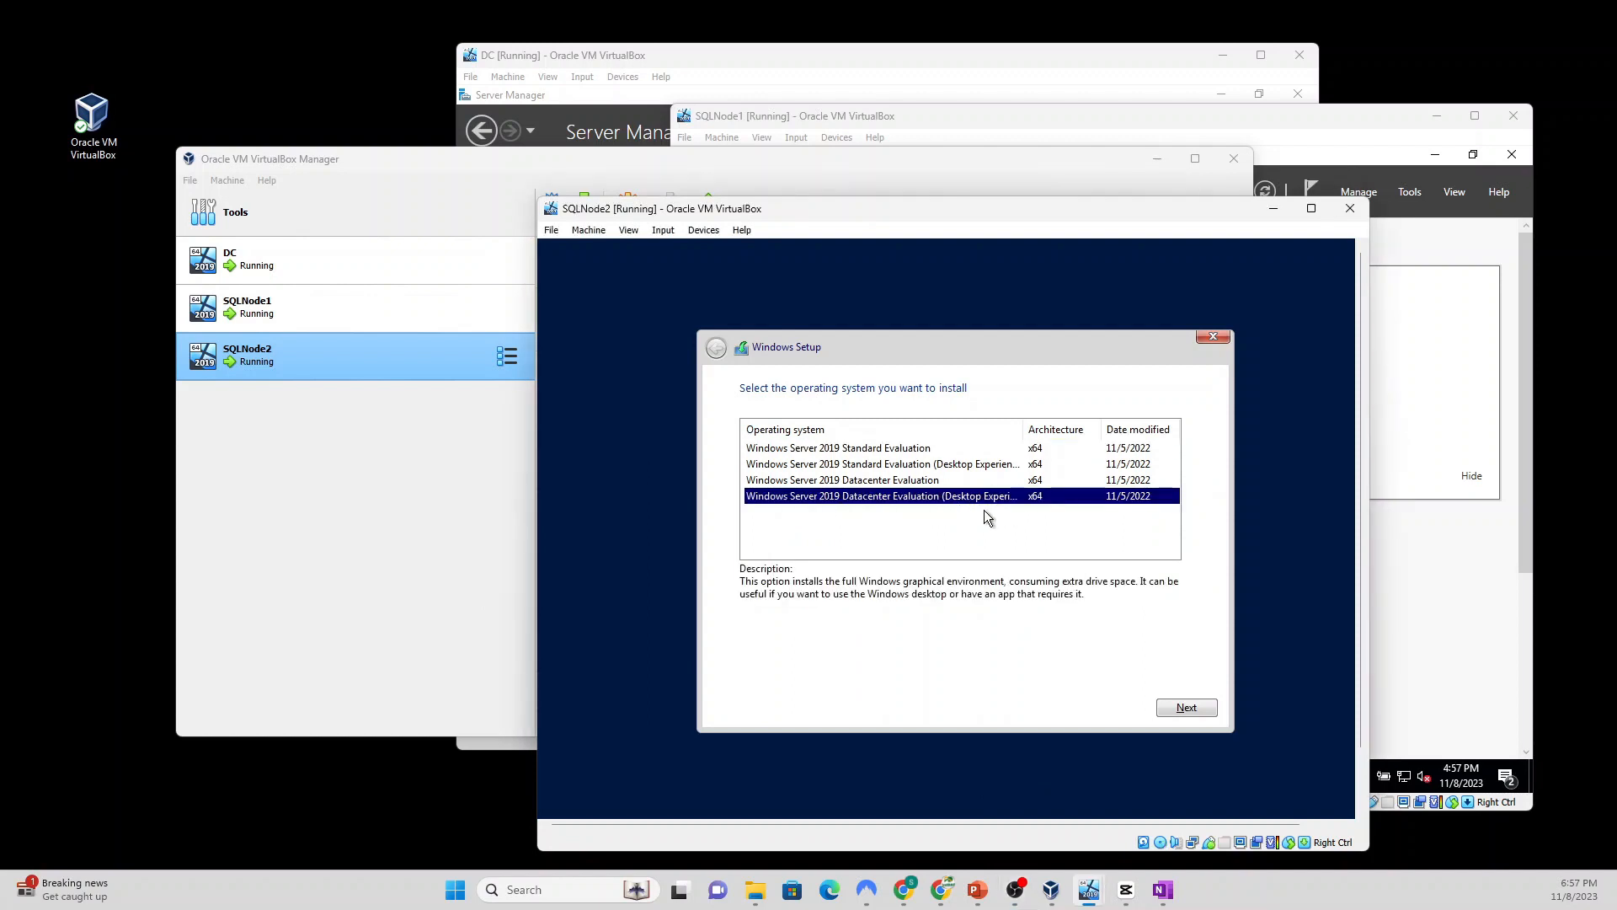
{"action": "left_click", "coordinate": [1186, 710]}
{"action": "left_click", "coordinate": [756, 671]}
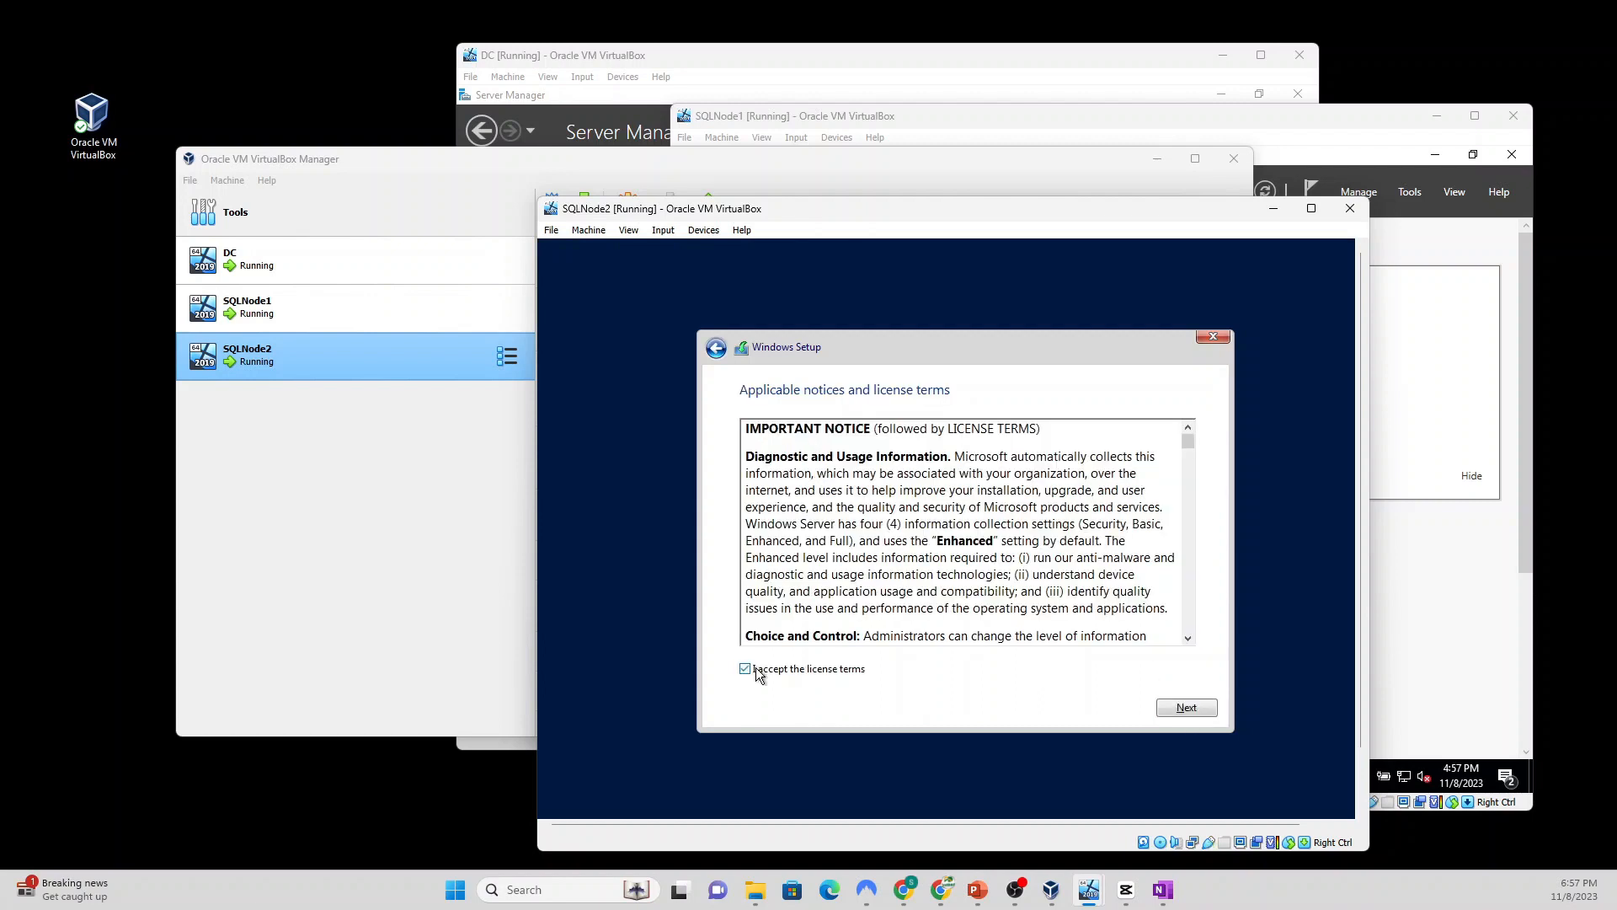
{"action": "left_click", "coordinate": [1186, 710]}
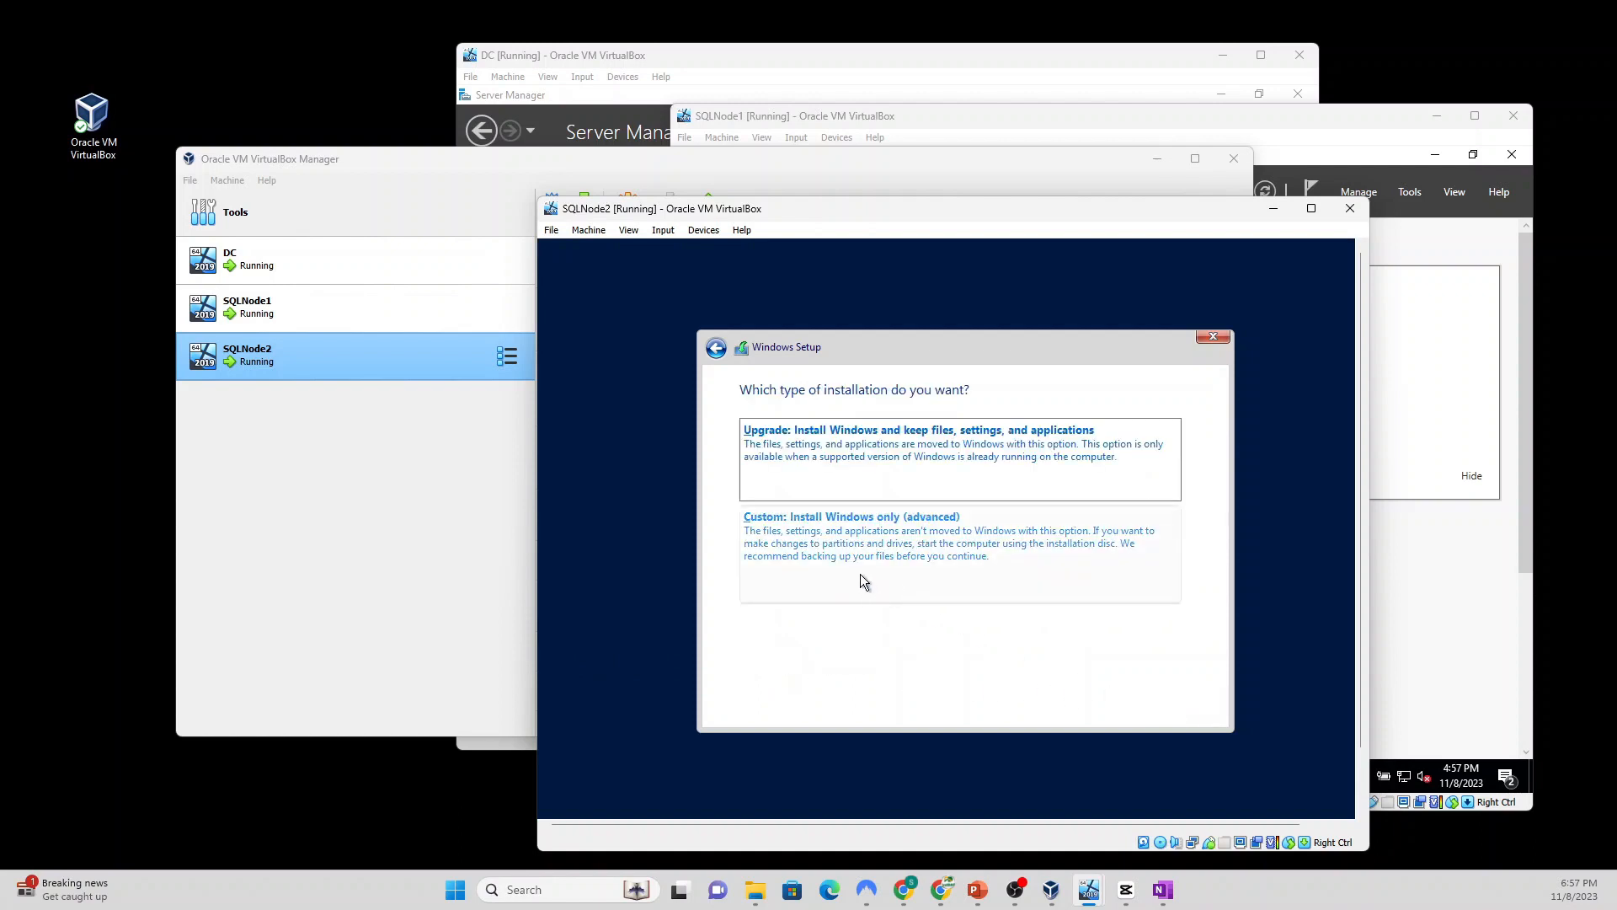
{"action": "left_click", "coordinate": [847, 551]}
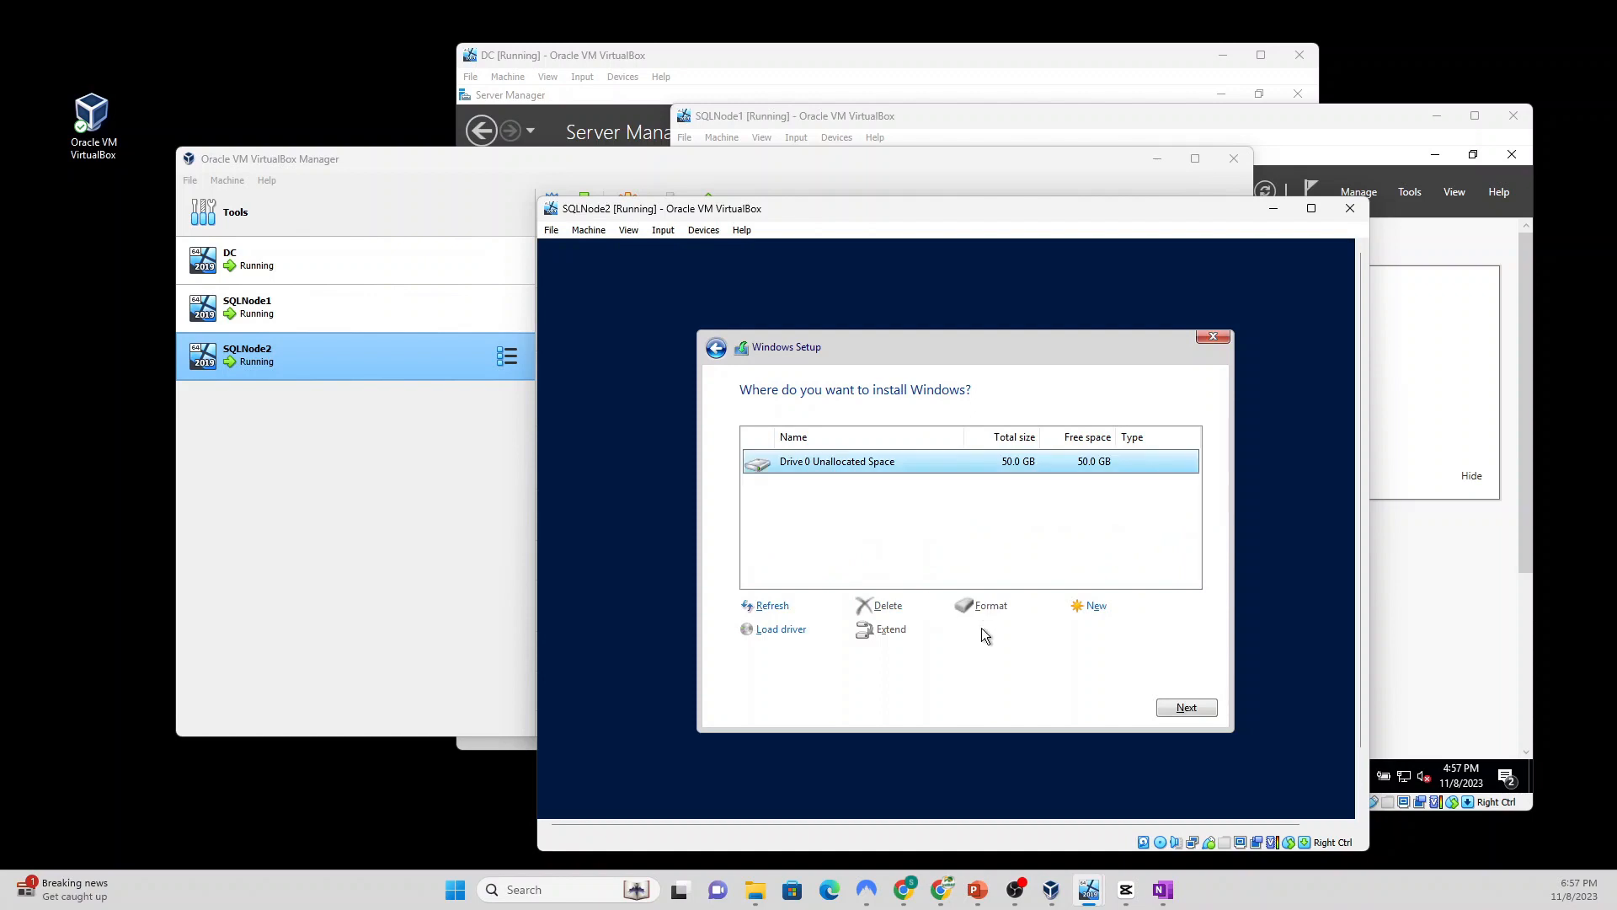
{"action": "left_click", "coordinate": [1182, 708]}
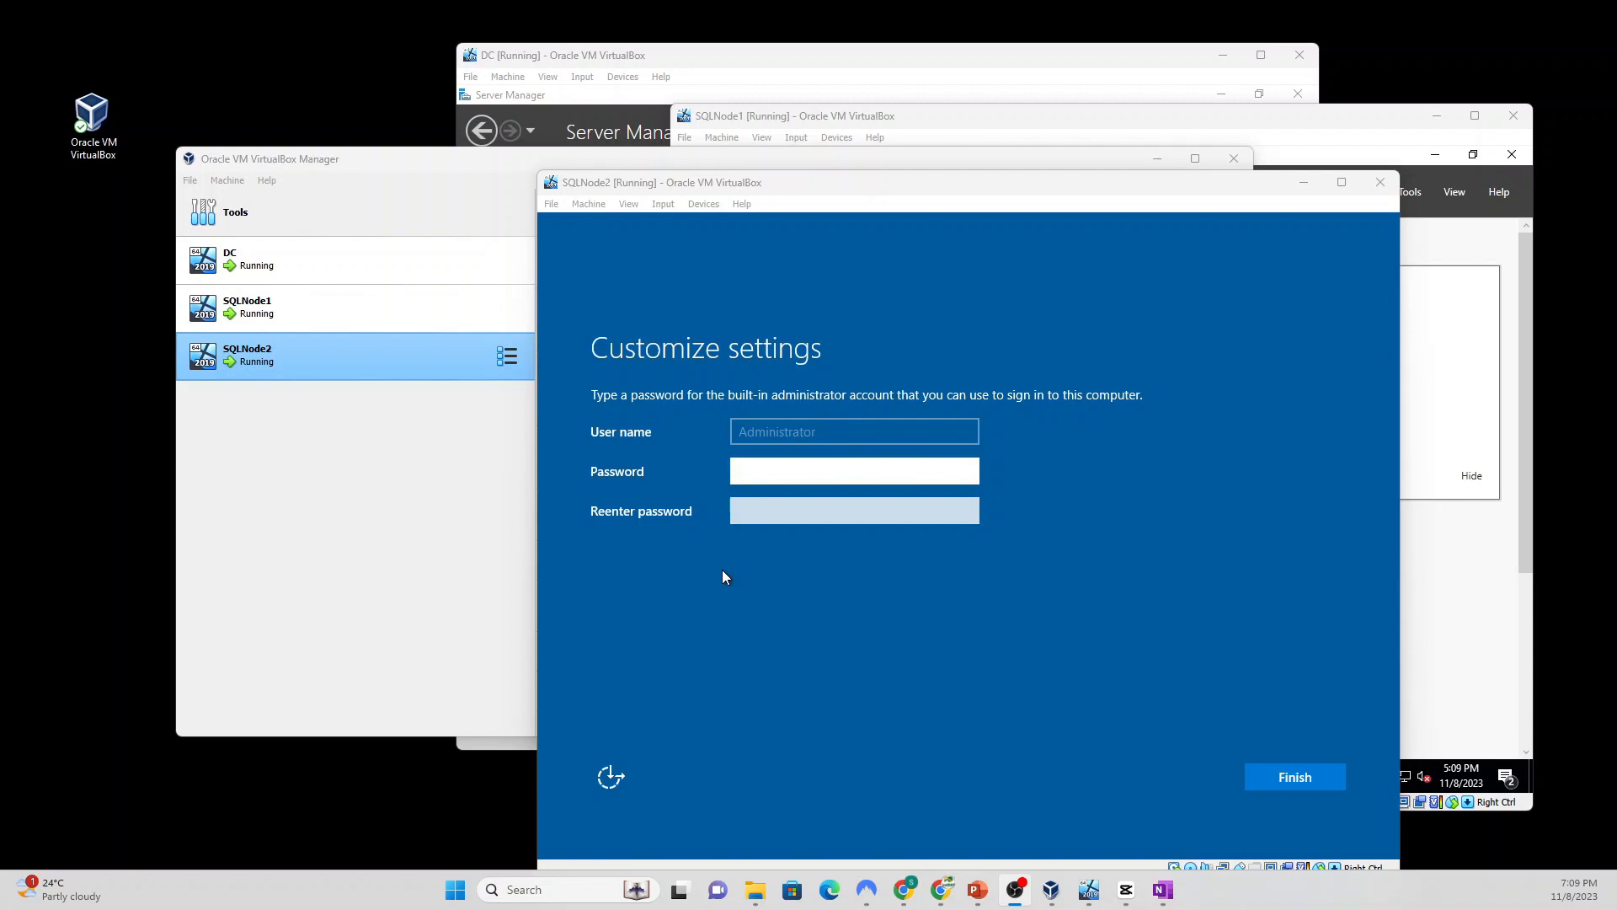
Step: Enter and confirm the built-in Administrator password, then finish Windows setup
{"action": "left_click", "coordinate": [758, 472]}
{"action": "type", "text": "P"}
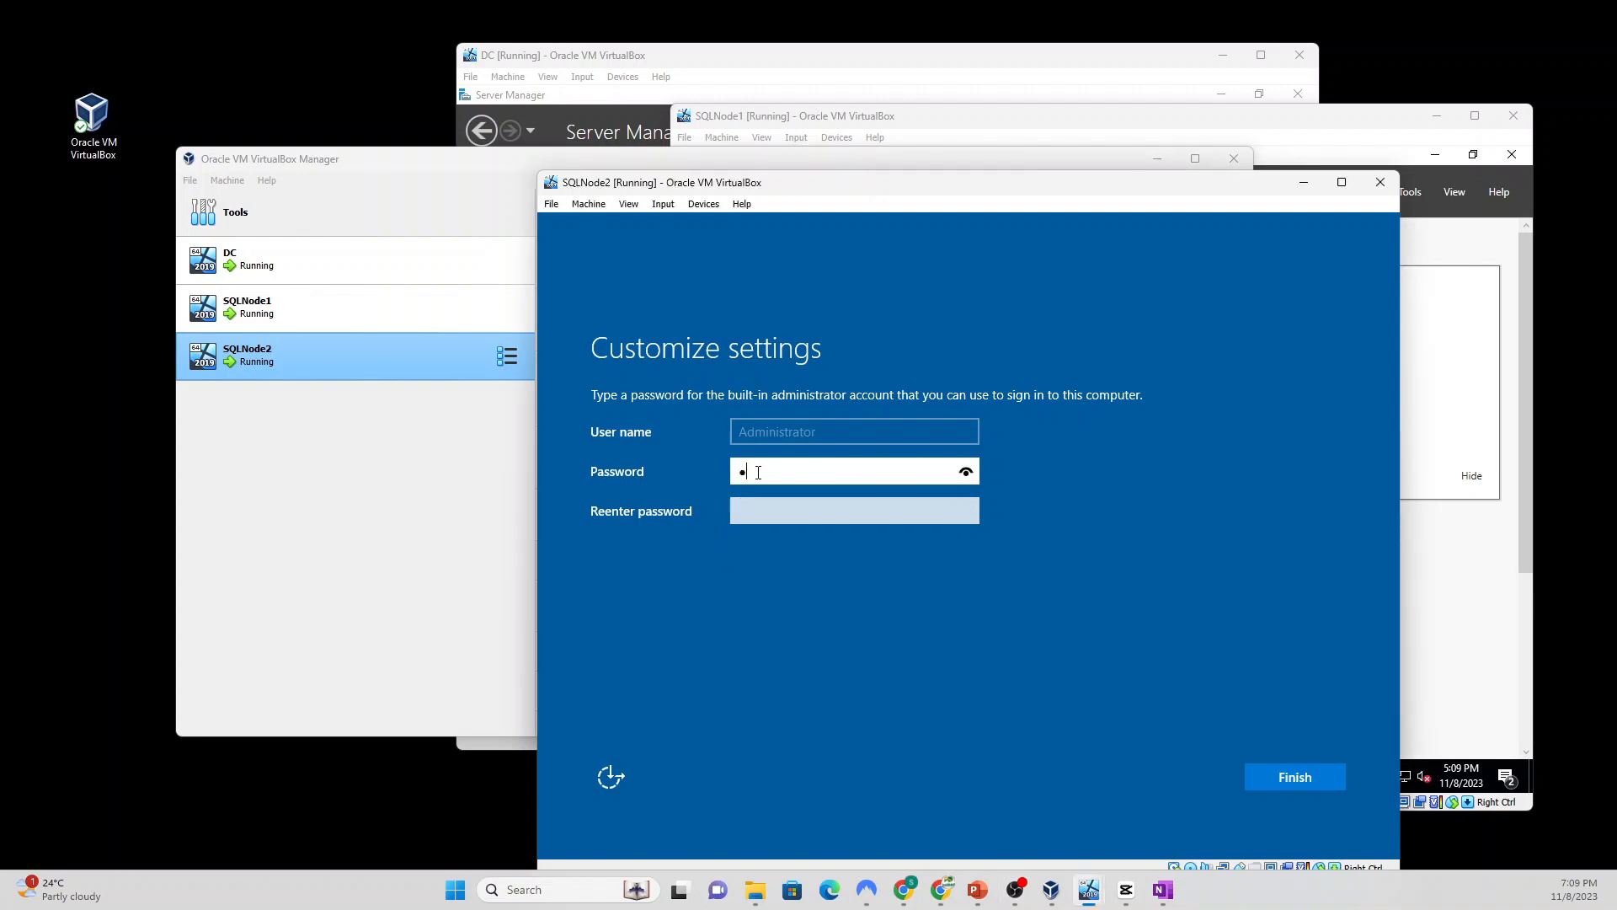
{"action": "type", "text": "@ssw0rd12"}
{"action": "key", "text": "Tab"}
{"action": "type", "text": "P@ssw"}
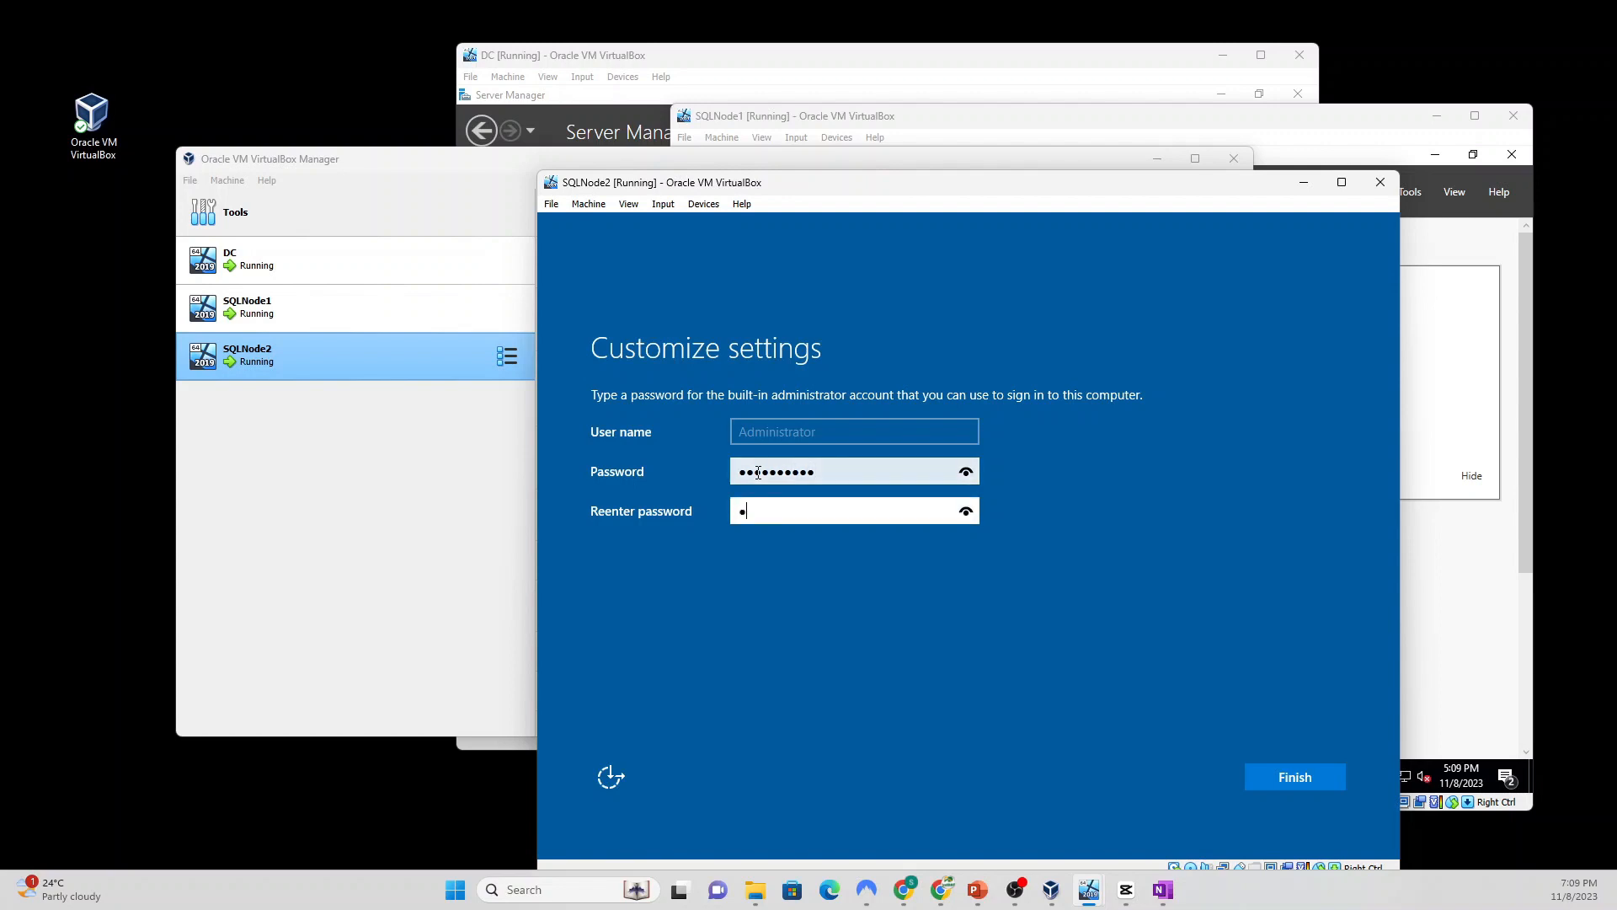
{"action": "type", "text": "0rd12"}
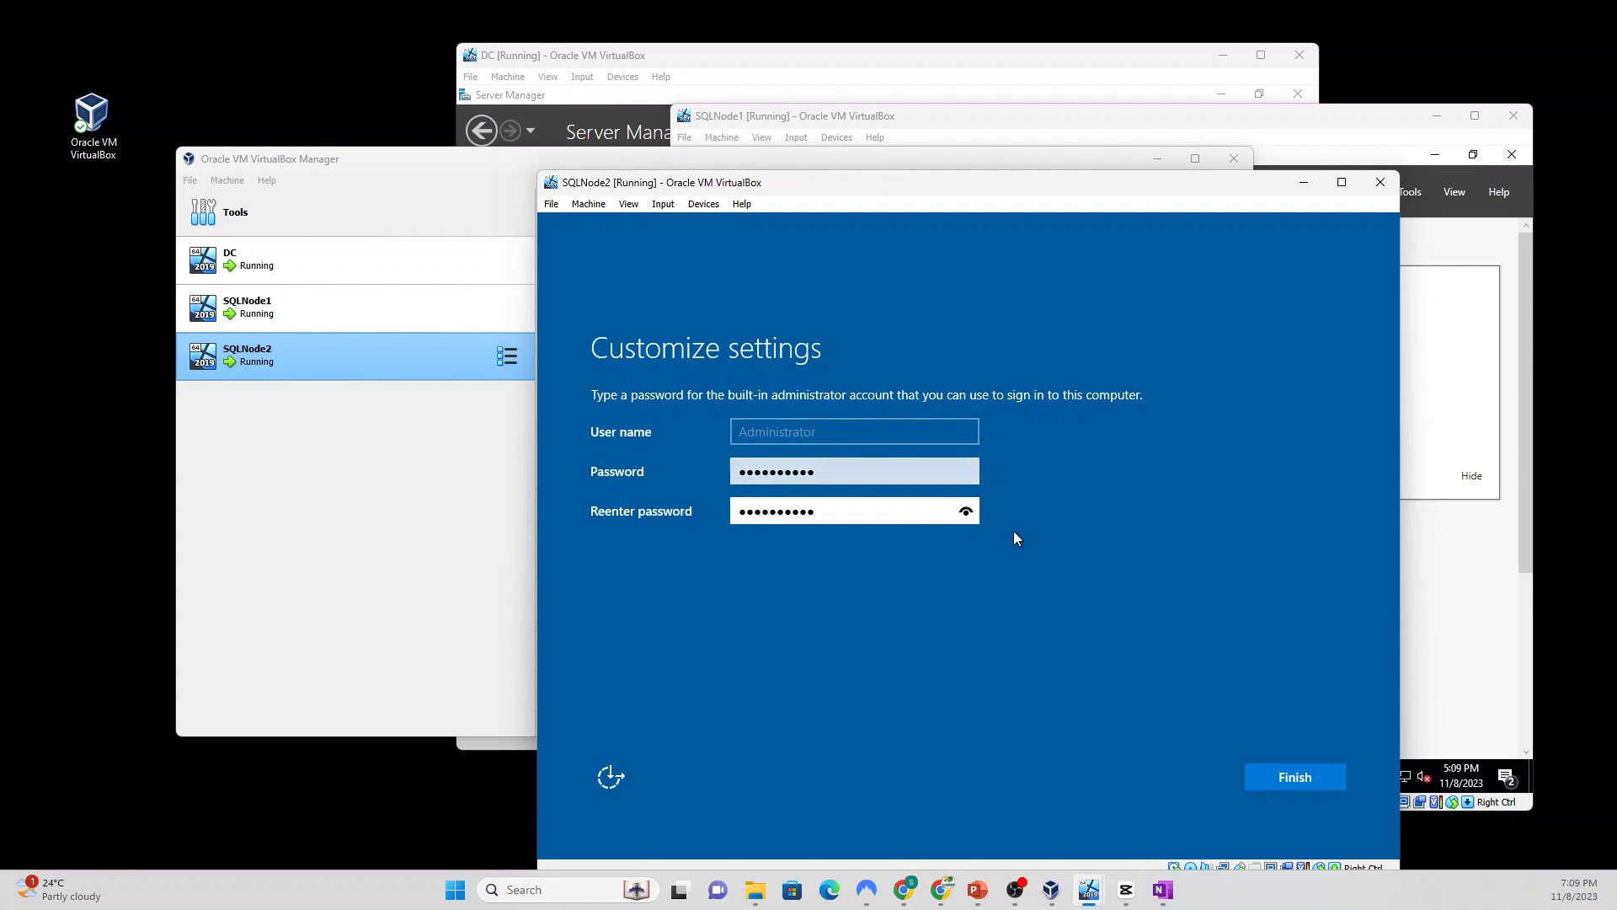
{"action": "left_click", "coordinate": [1277, 788]}
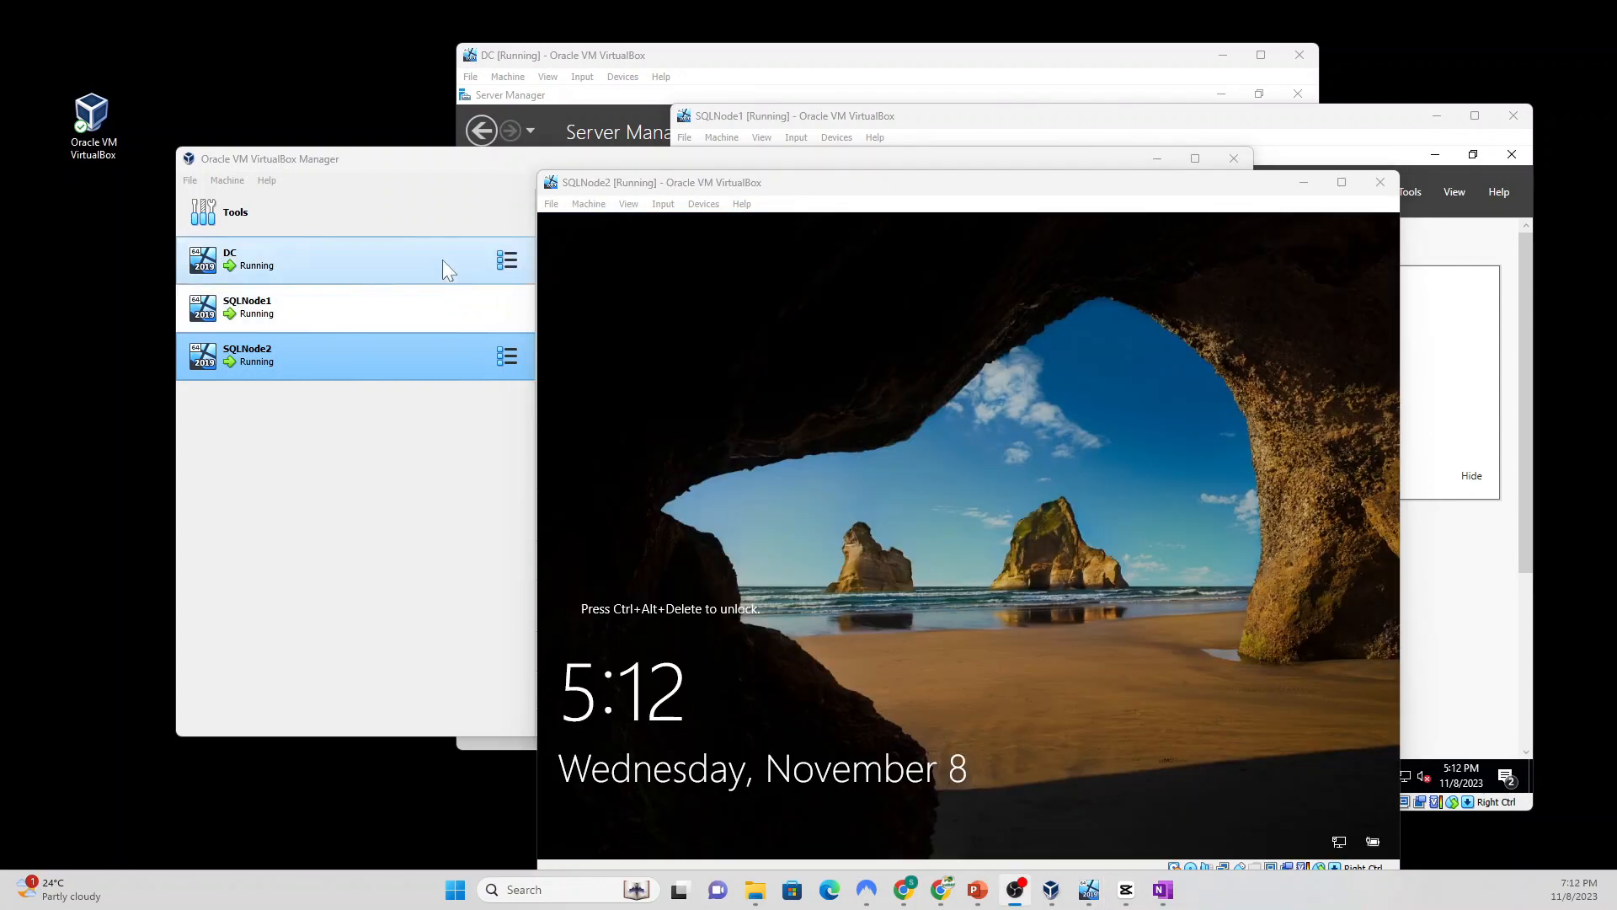
Step: Send Ctrl-Alt-Del to SQLNode2 and sign in with the Administrator password
{"action": "left_click", "coordinate": [665, 205]}
{"action": "mouse_move", "coordinate": [752, 227]}
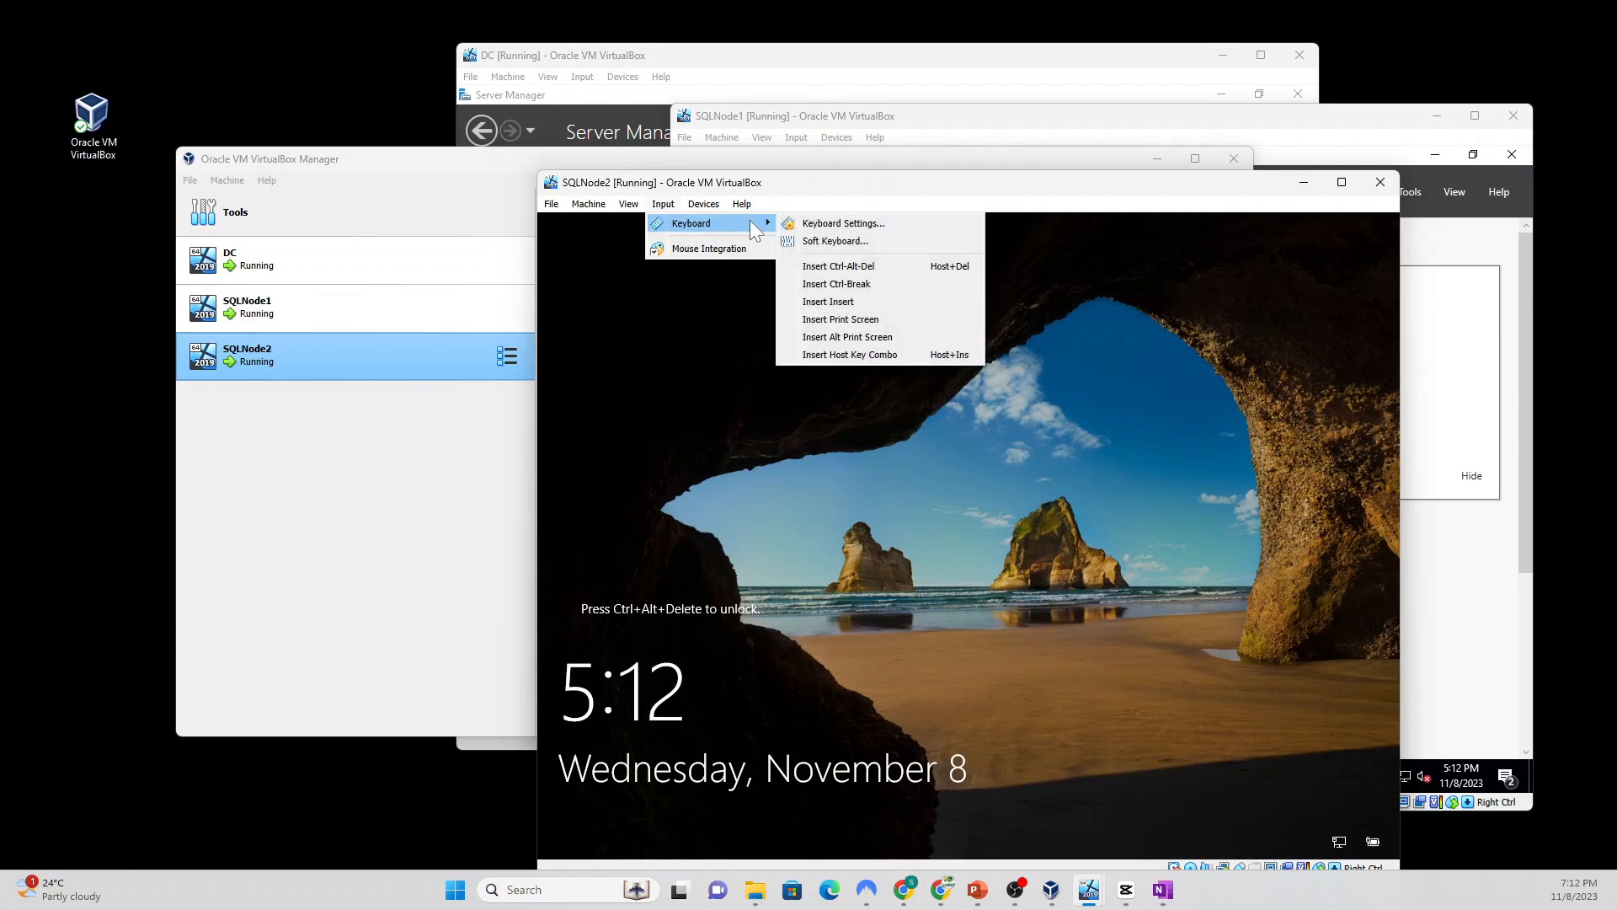
{"action": "left_click", "coordinate": [867, 267]}
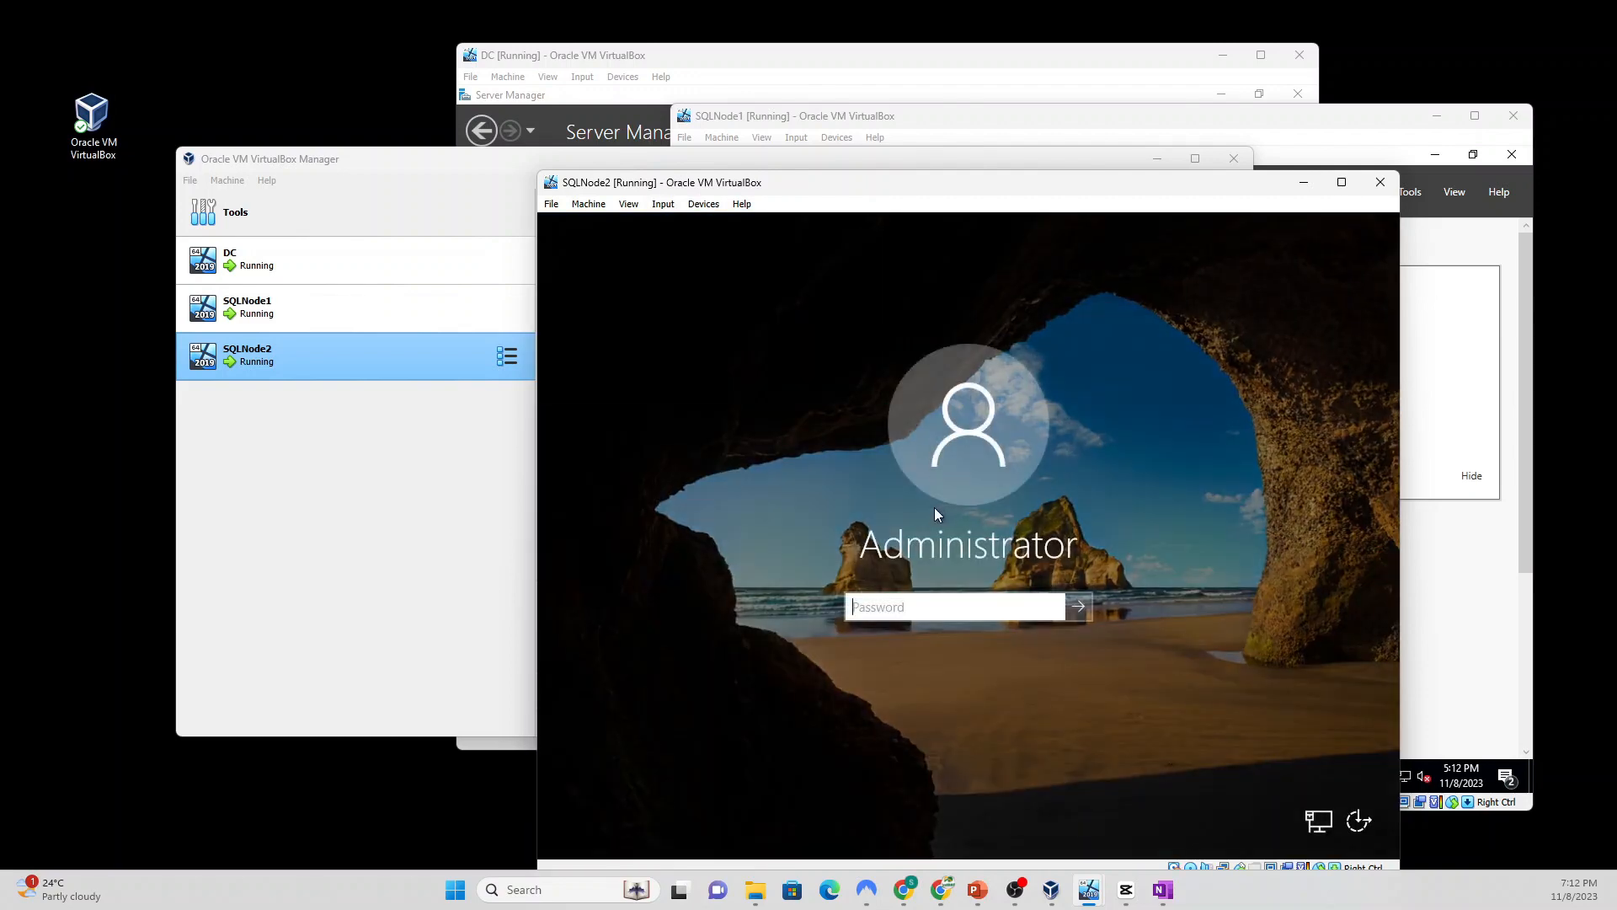
{"action": "type", "text": "••••••••••"}
{"action": "key", "text": "Return"}
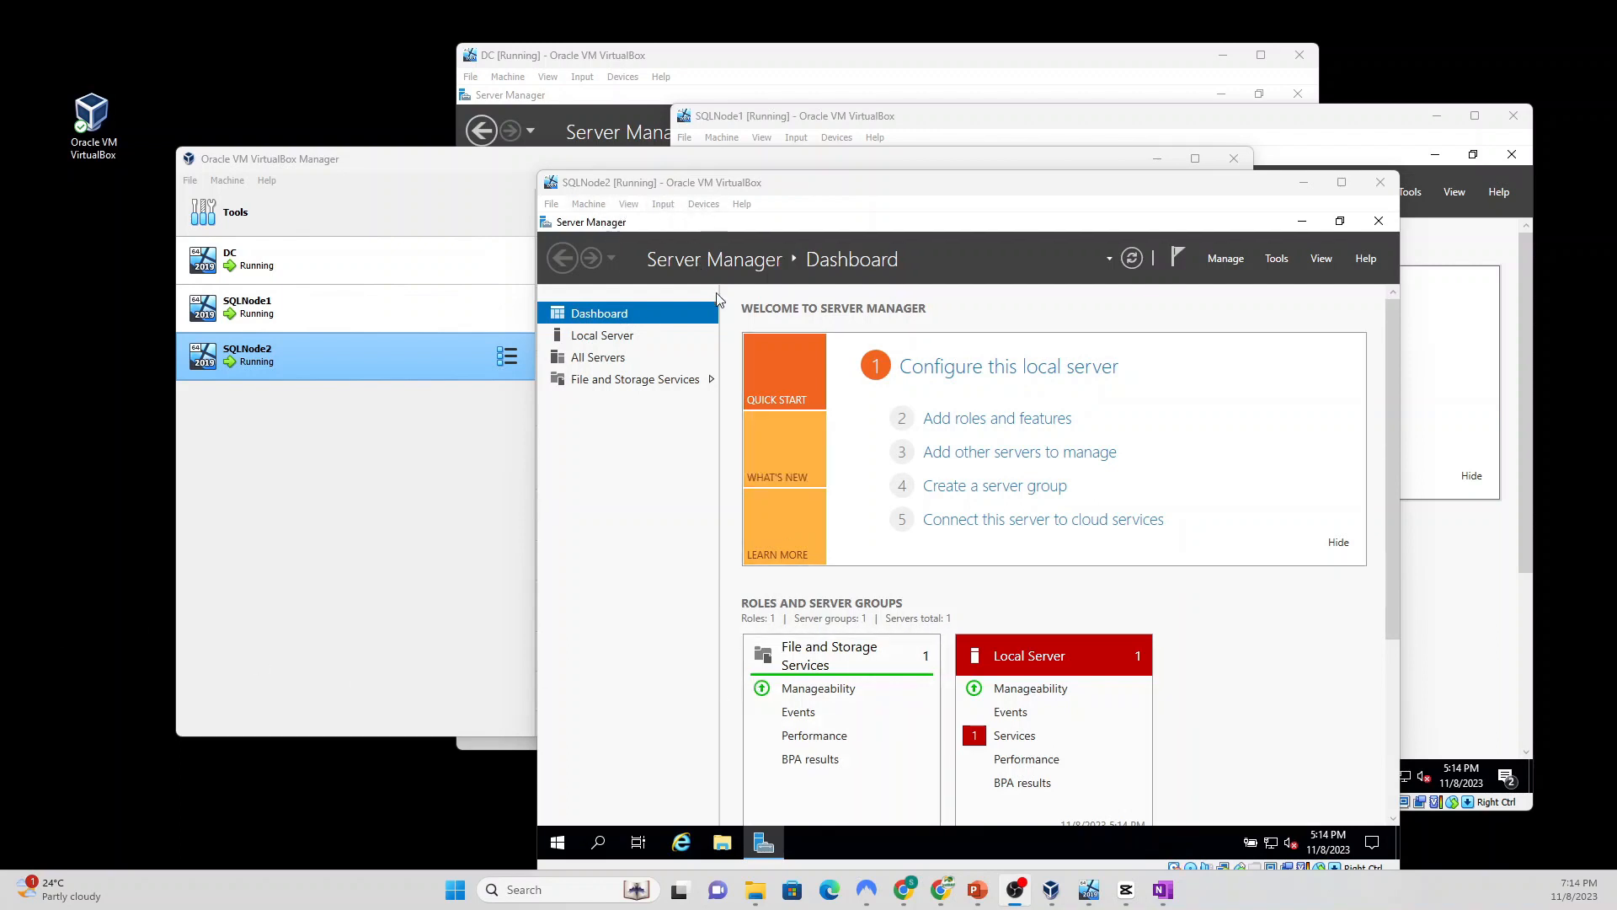
Step: Rename the computer to SQLNode2 through Local Server's System Properties and choose Restart Later
{"action": "left_click", "coordinate": [598, 344]}
{"action": "left_click", "coordinate": [598, 337]}
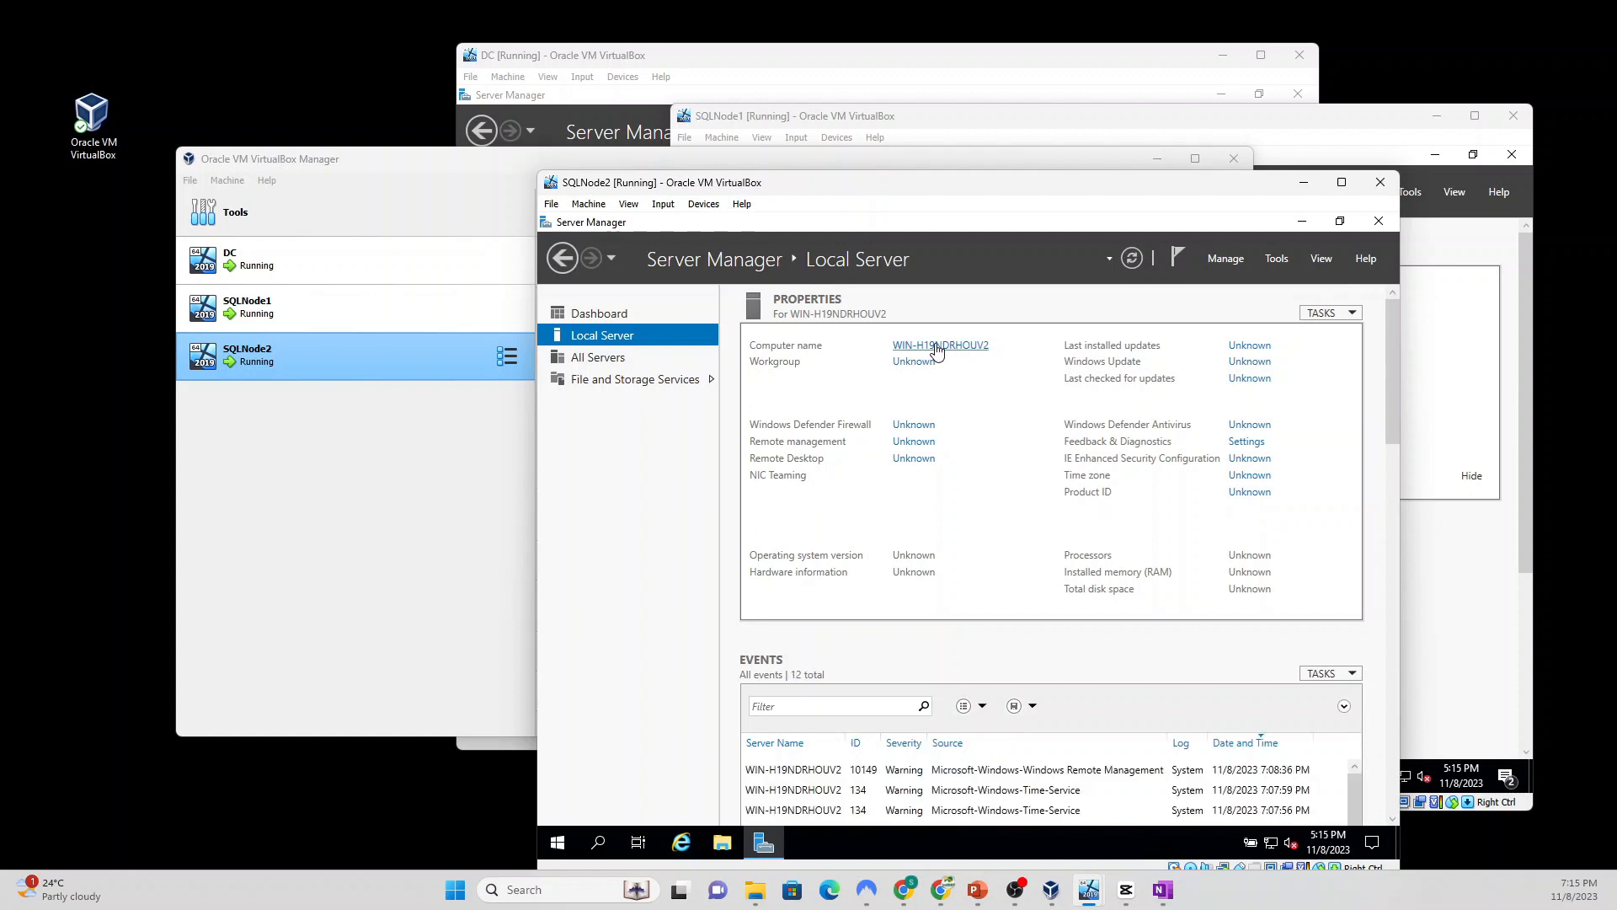
{"action": "left_click", "coordinate": [937, 347]}
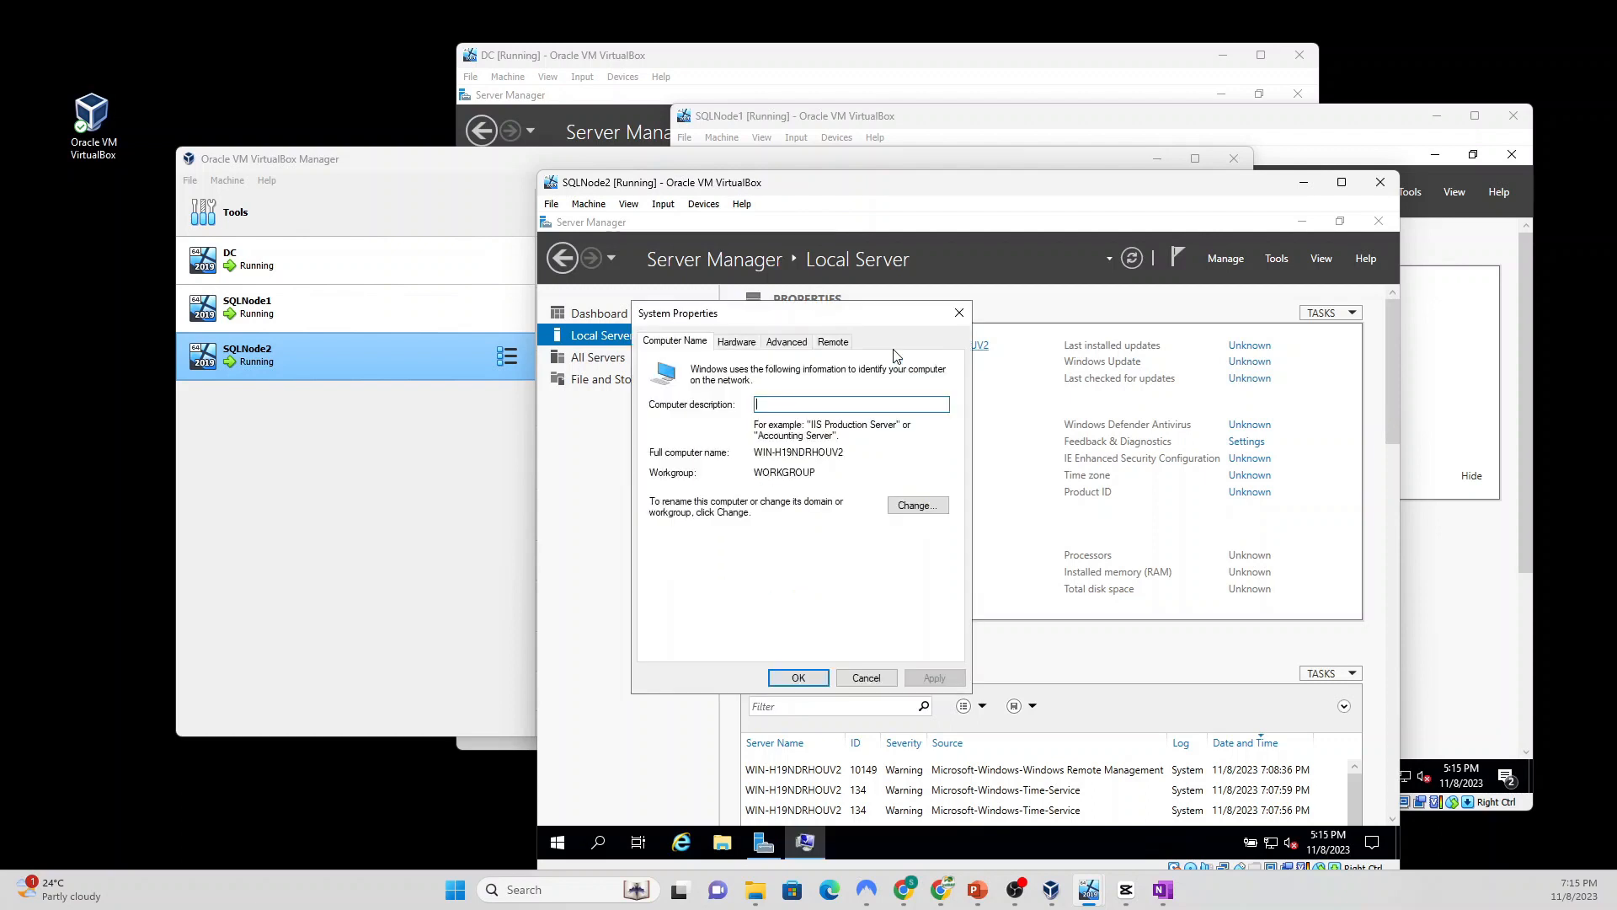
{"action": "left_click", "coordinate": [916, 506]}
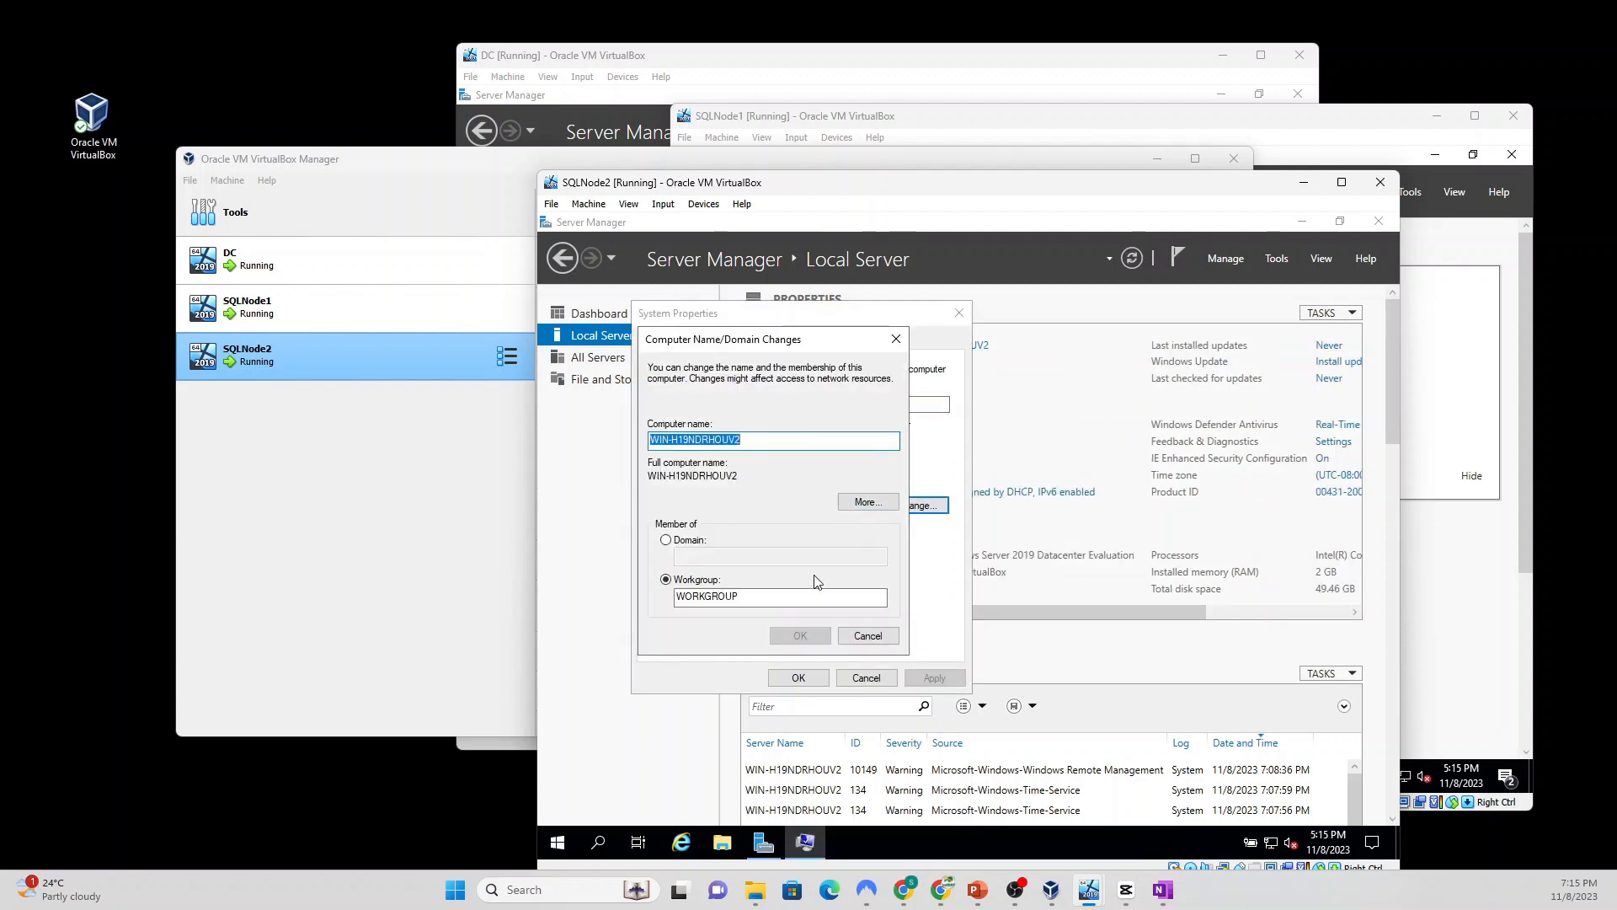
{"action": "type", "text": "SQLNode2"}
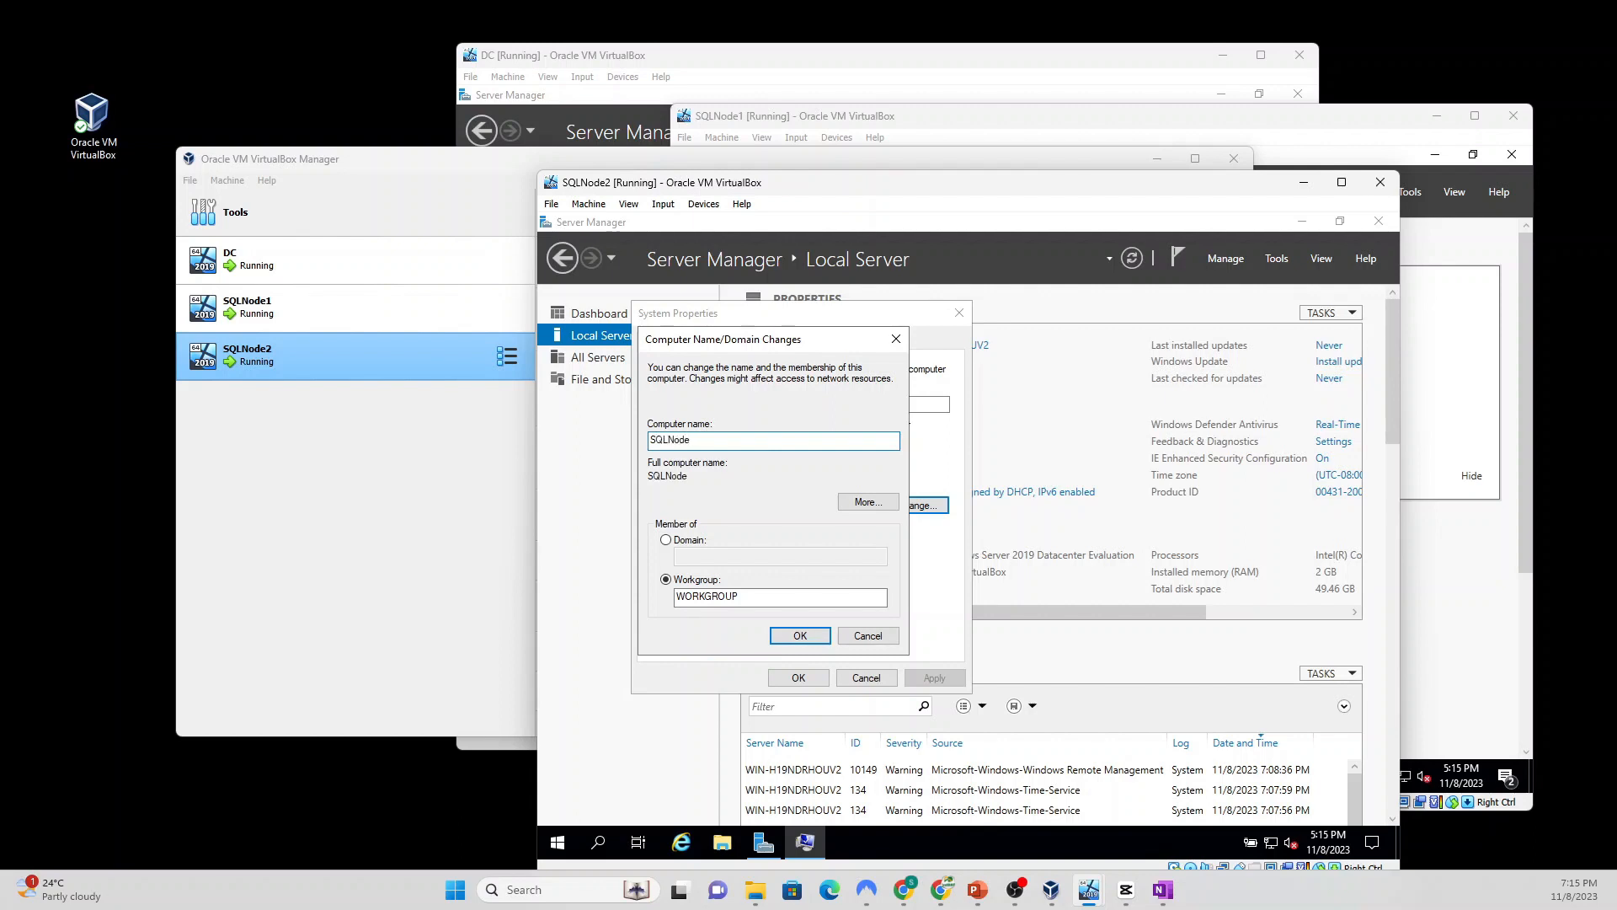
{"action": "left_click", "coordinate": [811, 633]}
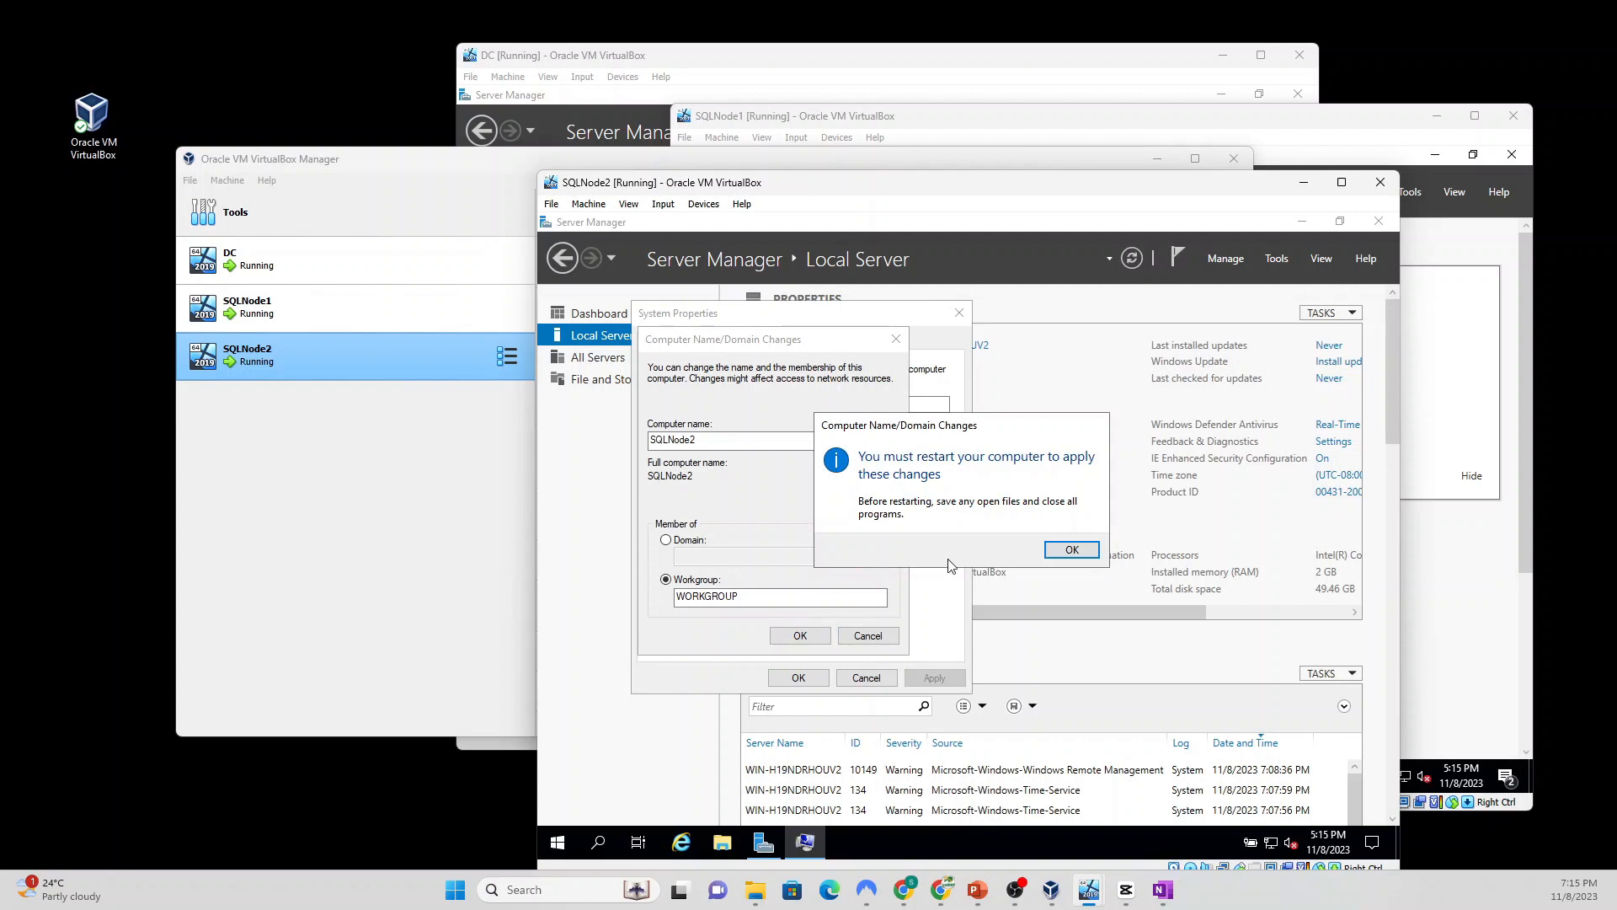
{"action": "left_click", "coordinate": [1071, 549]}
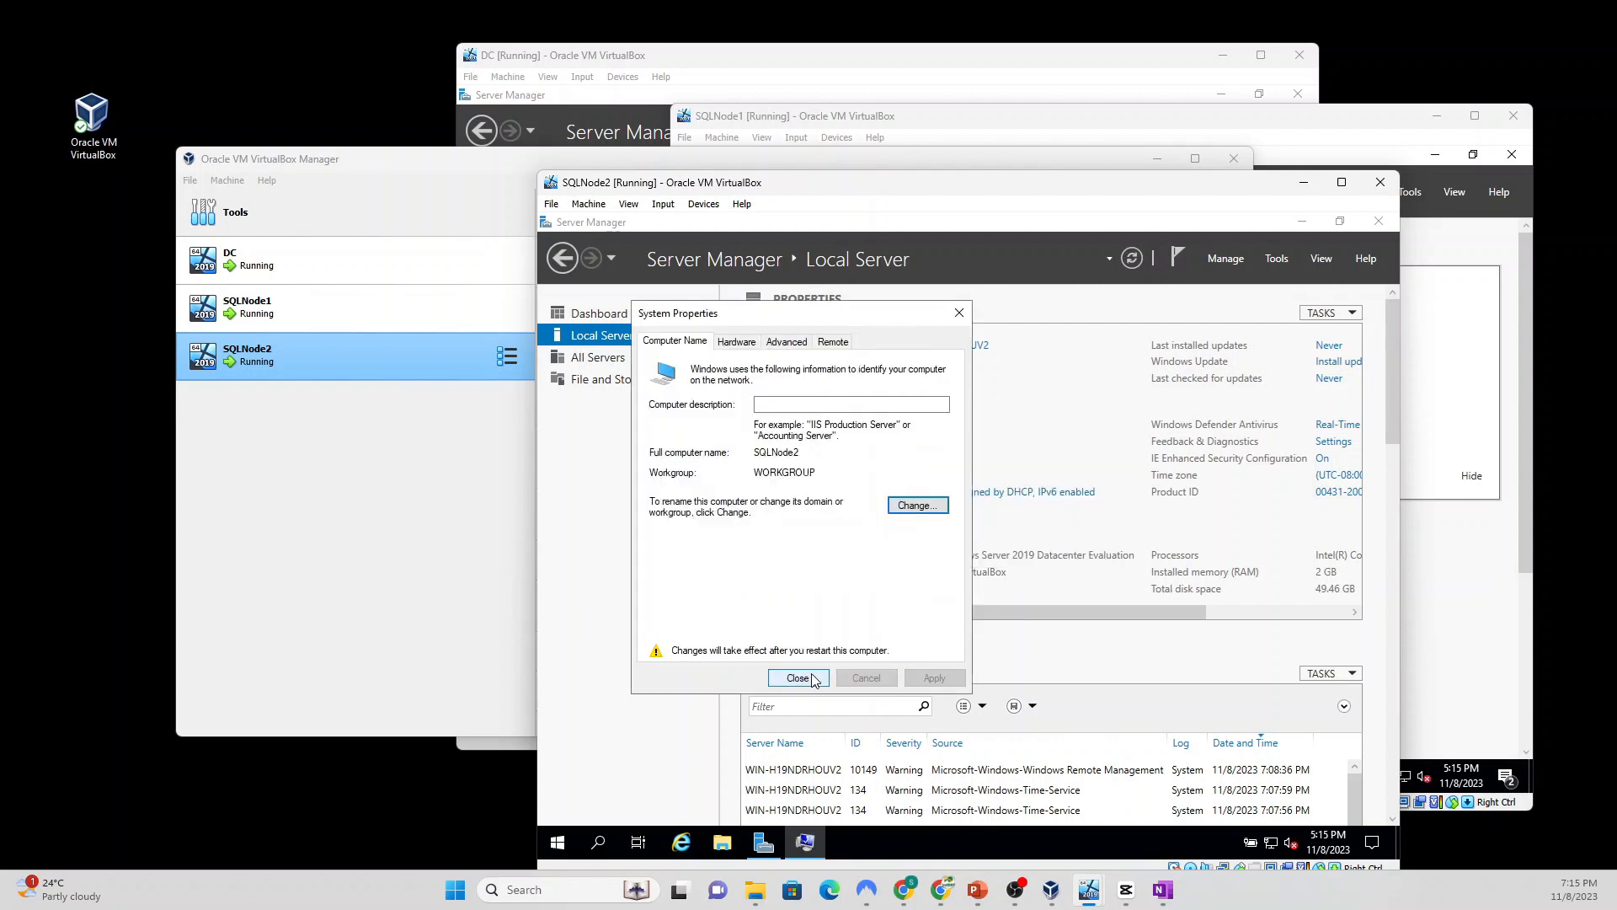
{"action": "left_click", "coordinate": [813, 679]}
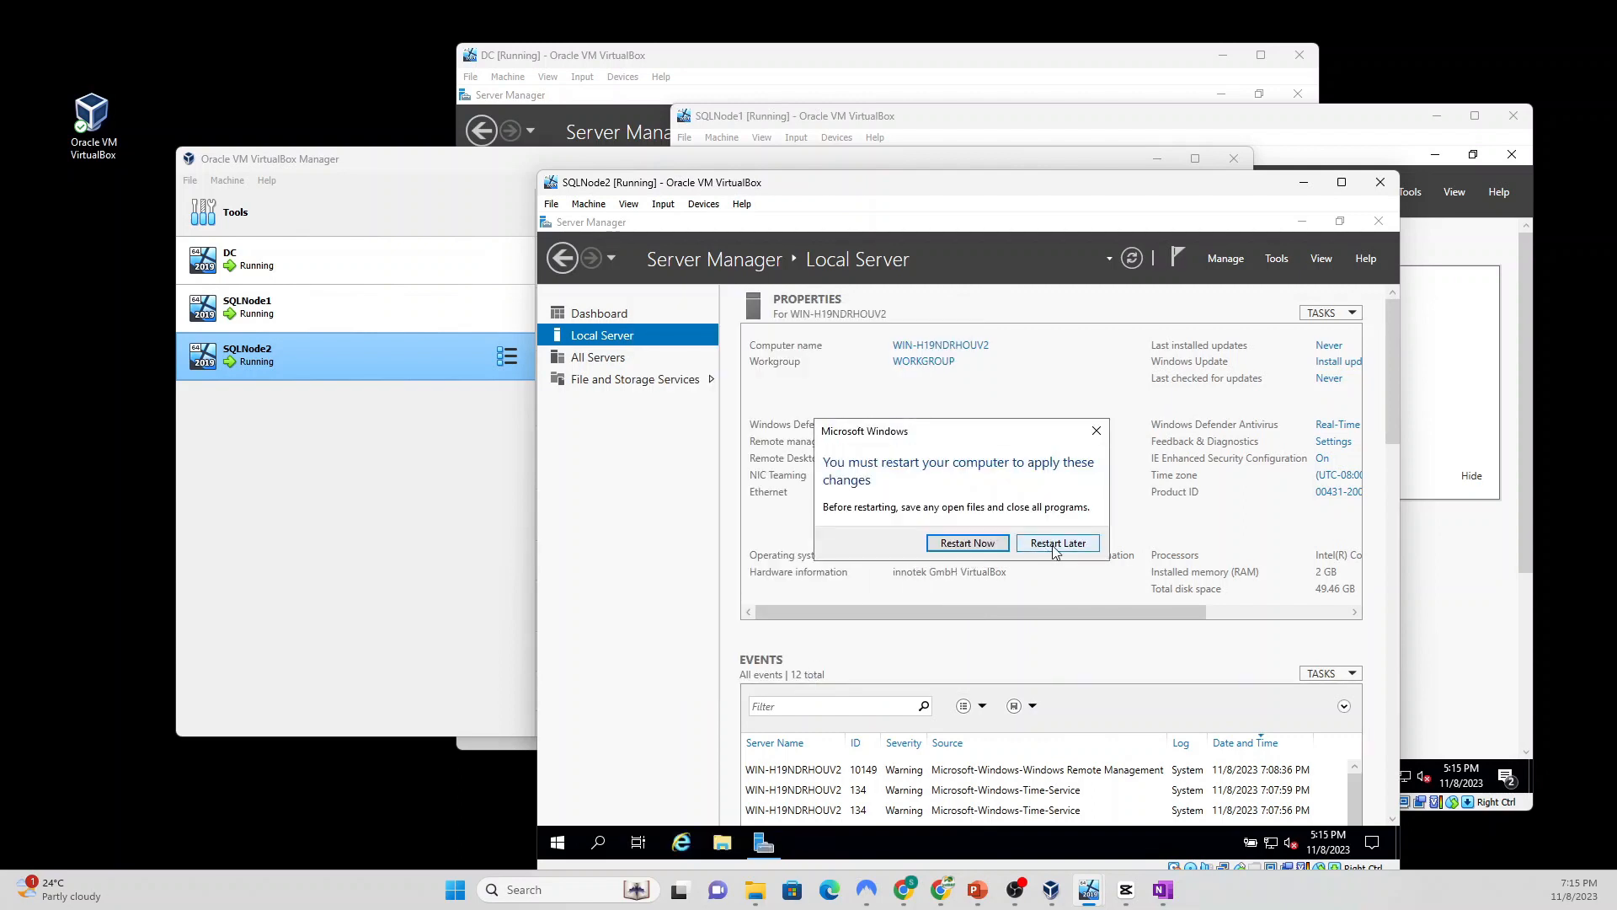
{"action": "left_click", "coordinate": [1057, 544]}
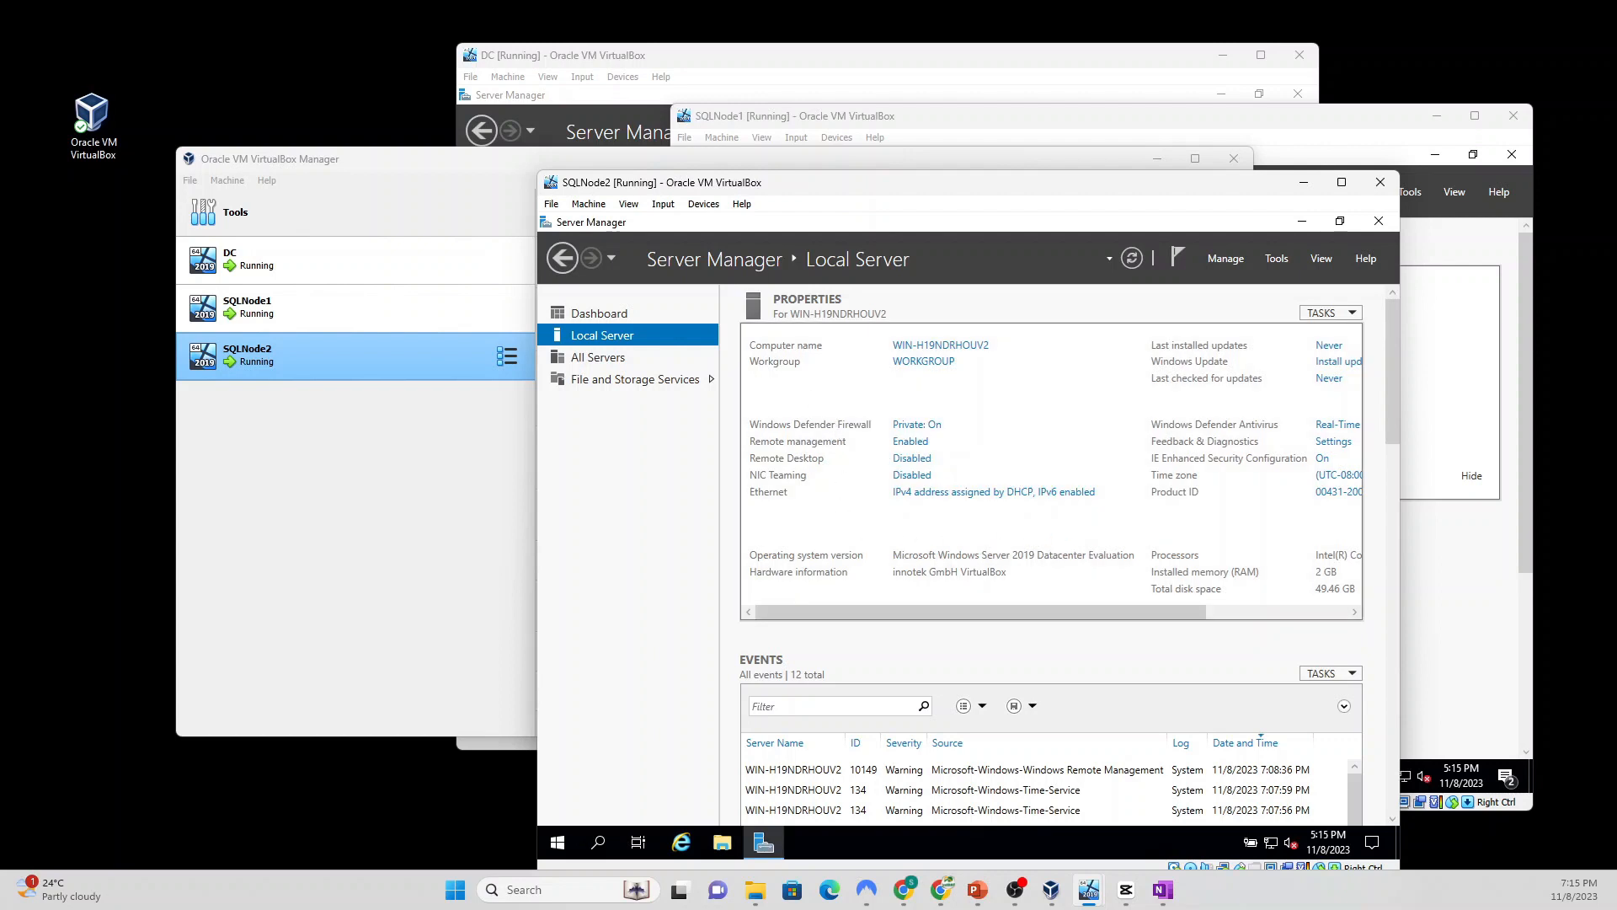
Step: Insert the Guest Additions CD and run VBoxWindowsAdditions from drive D: as administrator
{"action": "left_click", "coordinate": [704, 204]}
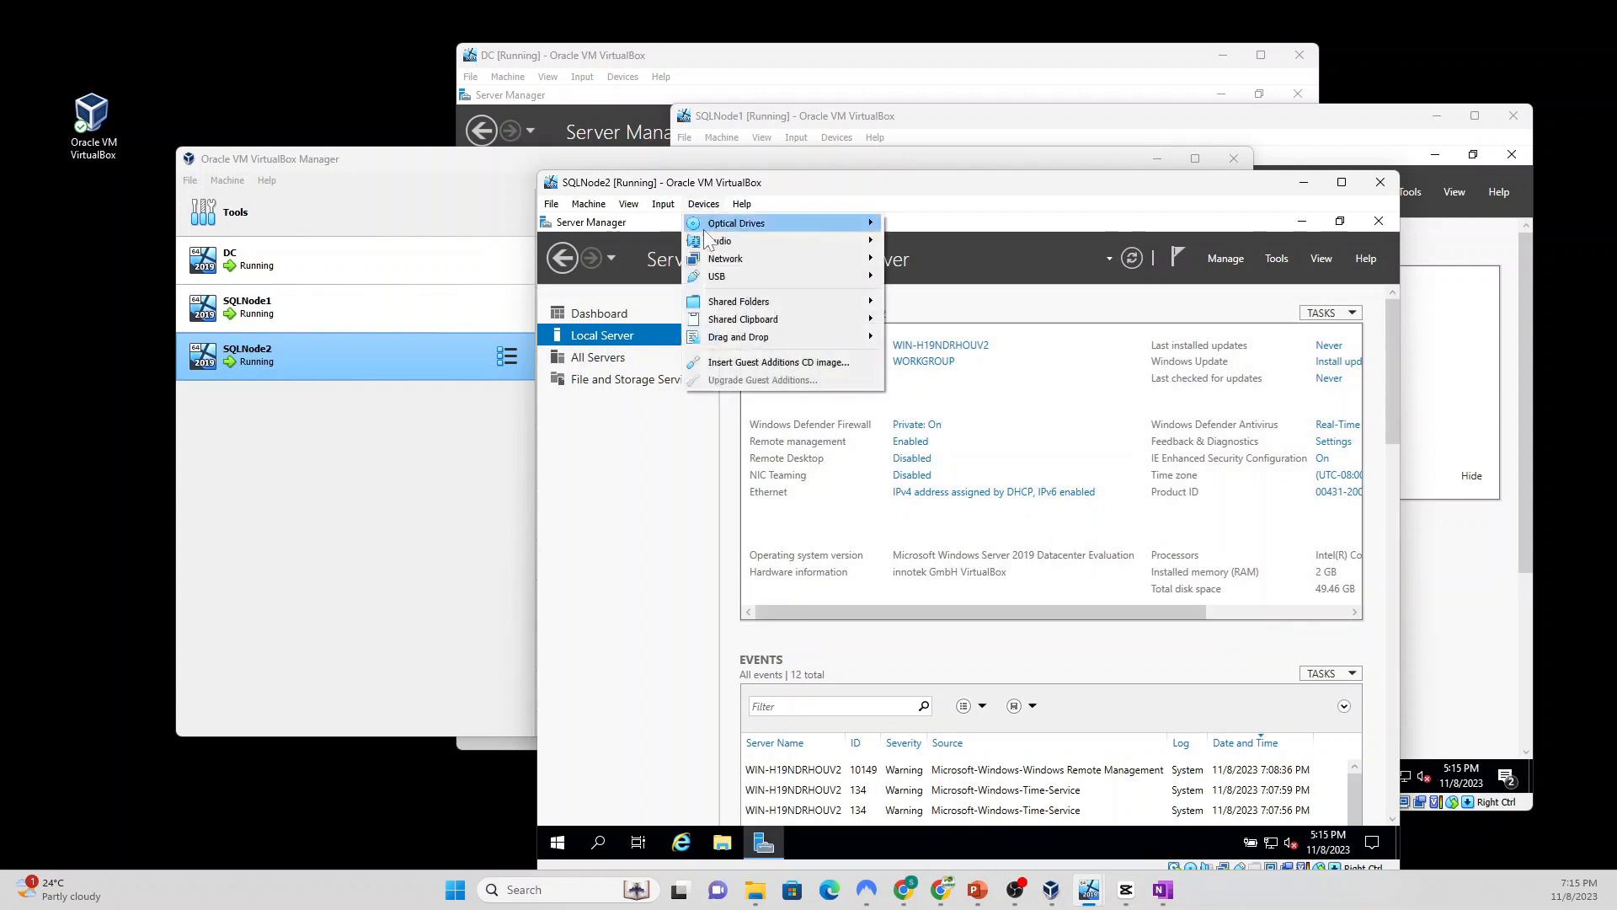
{"action": "left_click", "coordinate": [762, 359]}
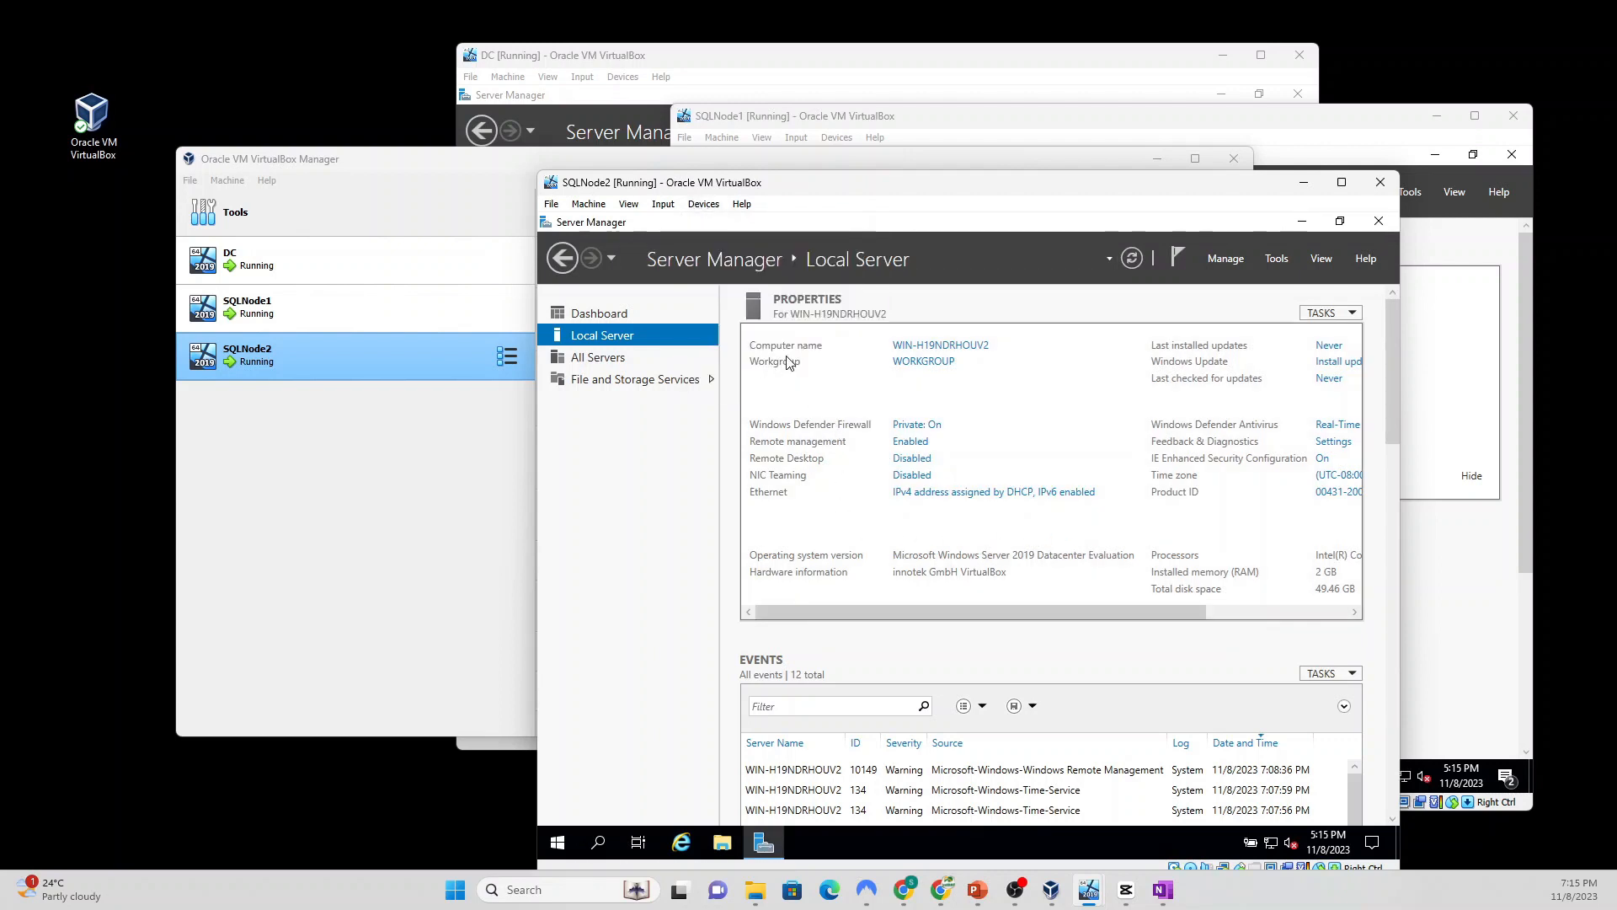
{"action": "left_click", "coordinate": [721, 844]}
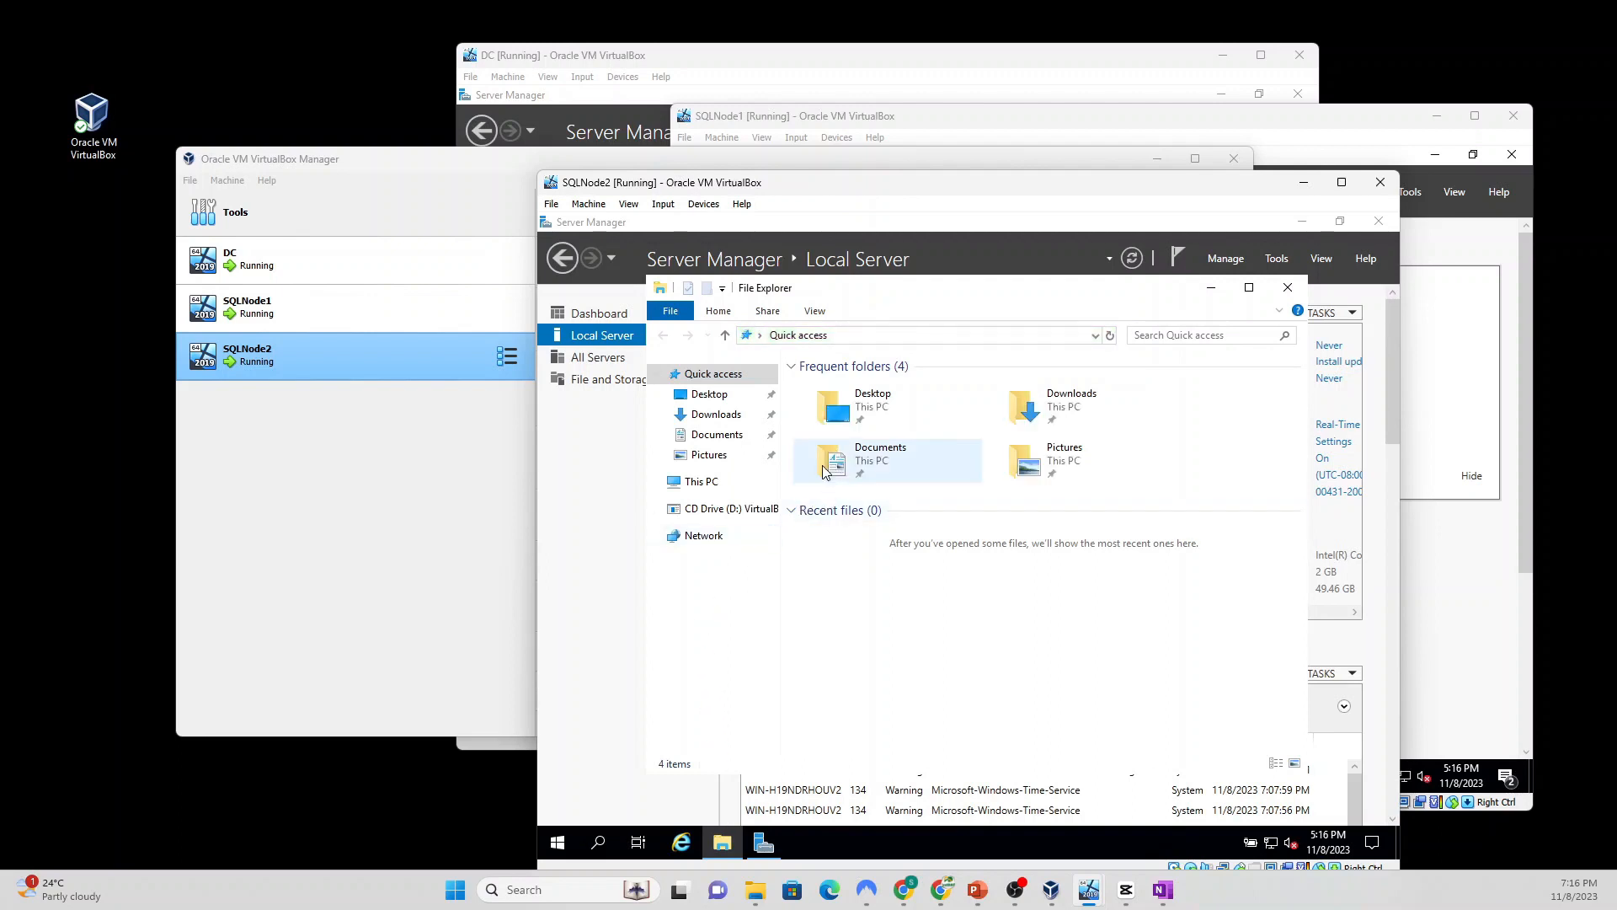
{"action": "left_click", "coordinate": [716, 513]}
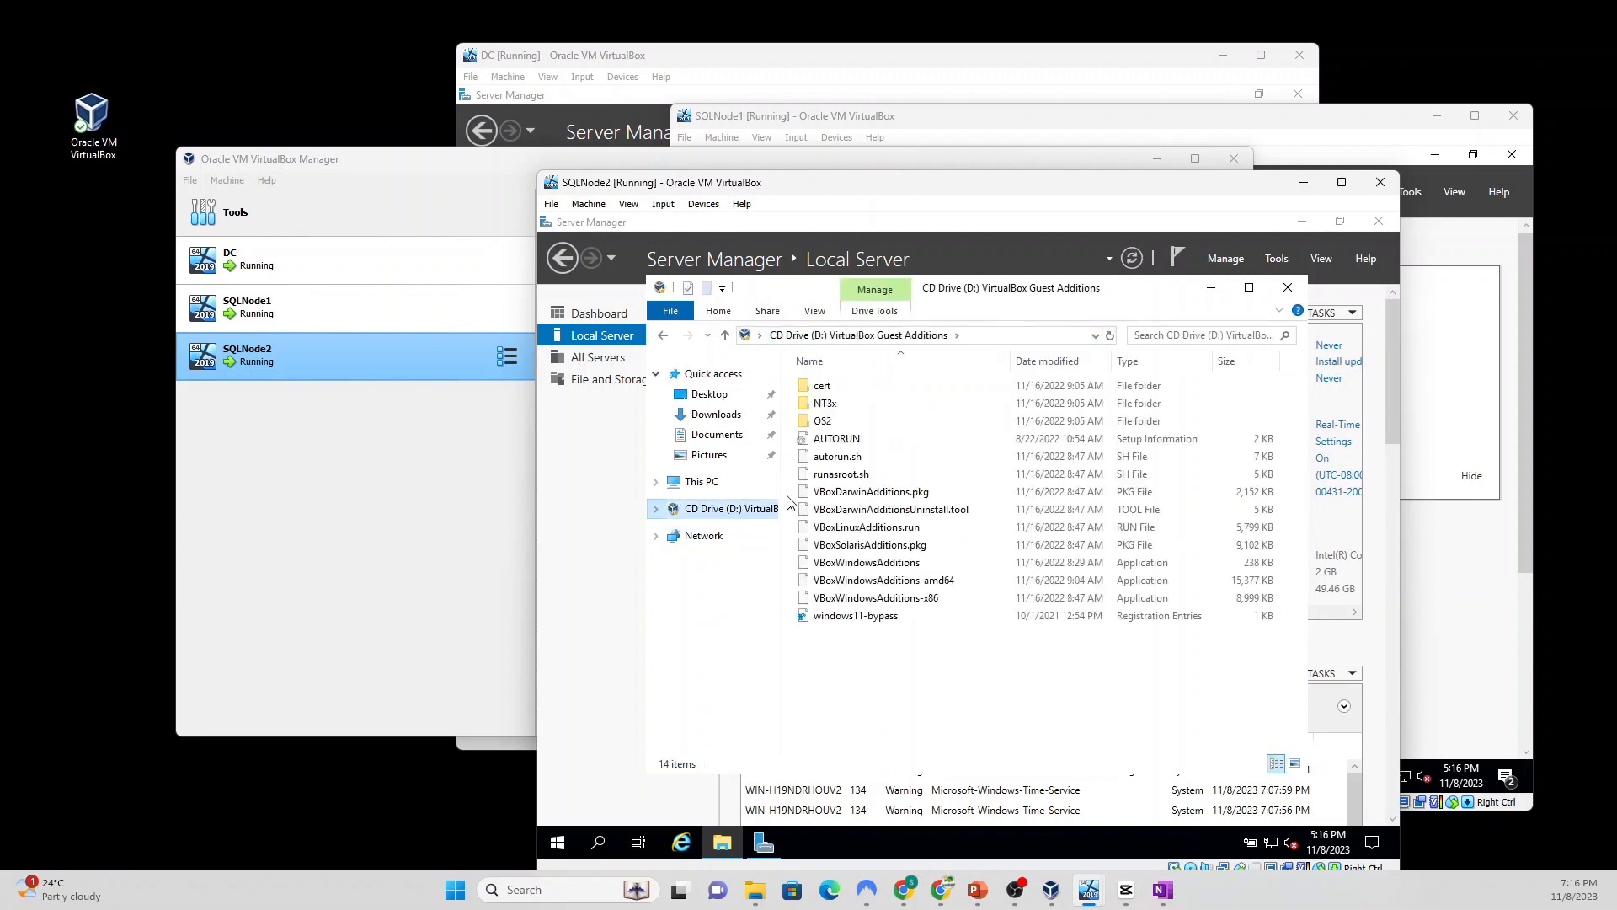
{"action": "left_click", "coordinate": [847, 566]}
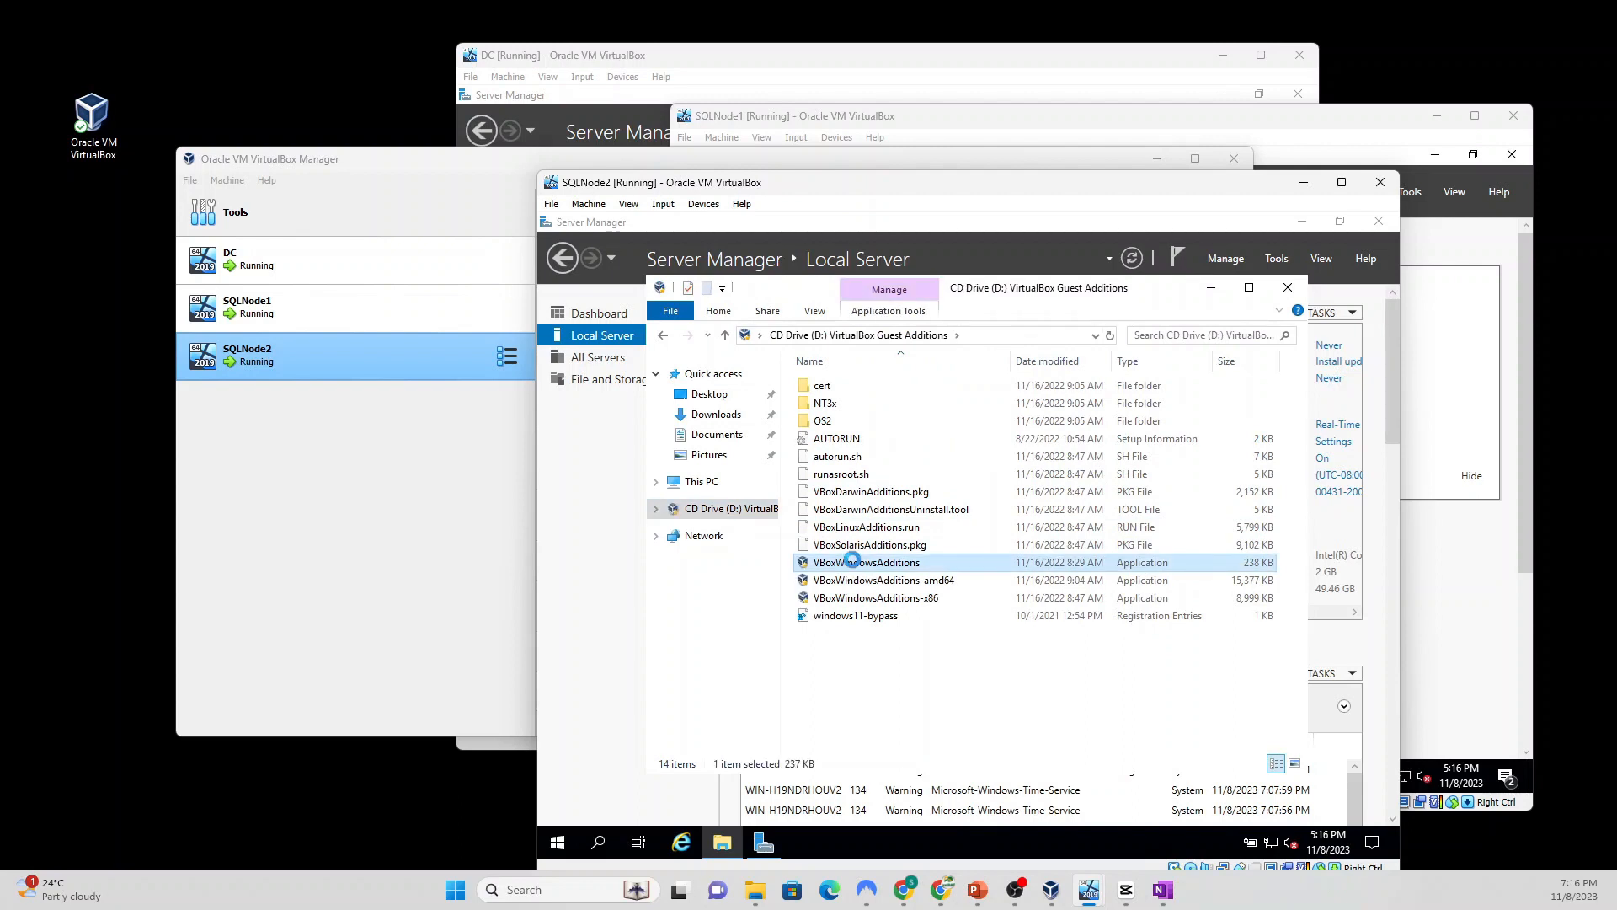
{"action": "right_click", "coordinate": [855, 566]}
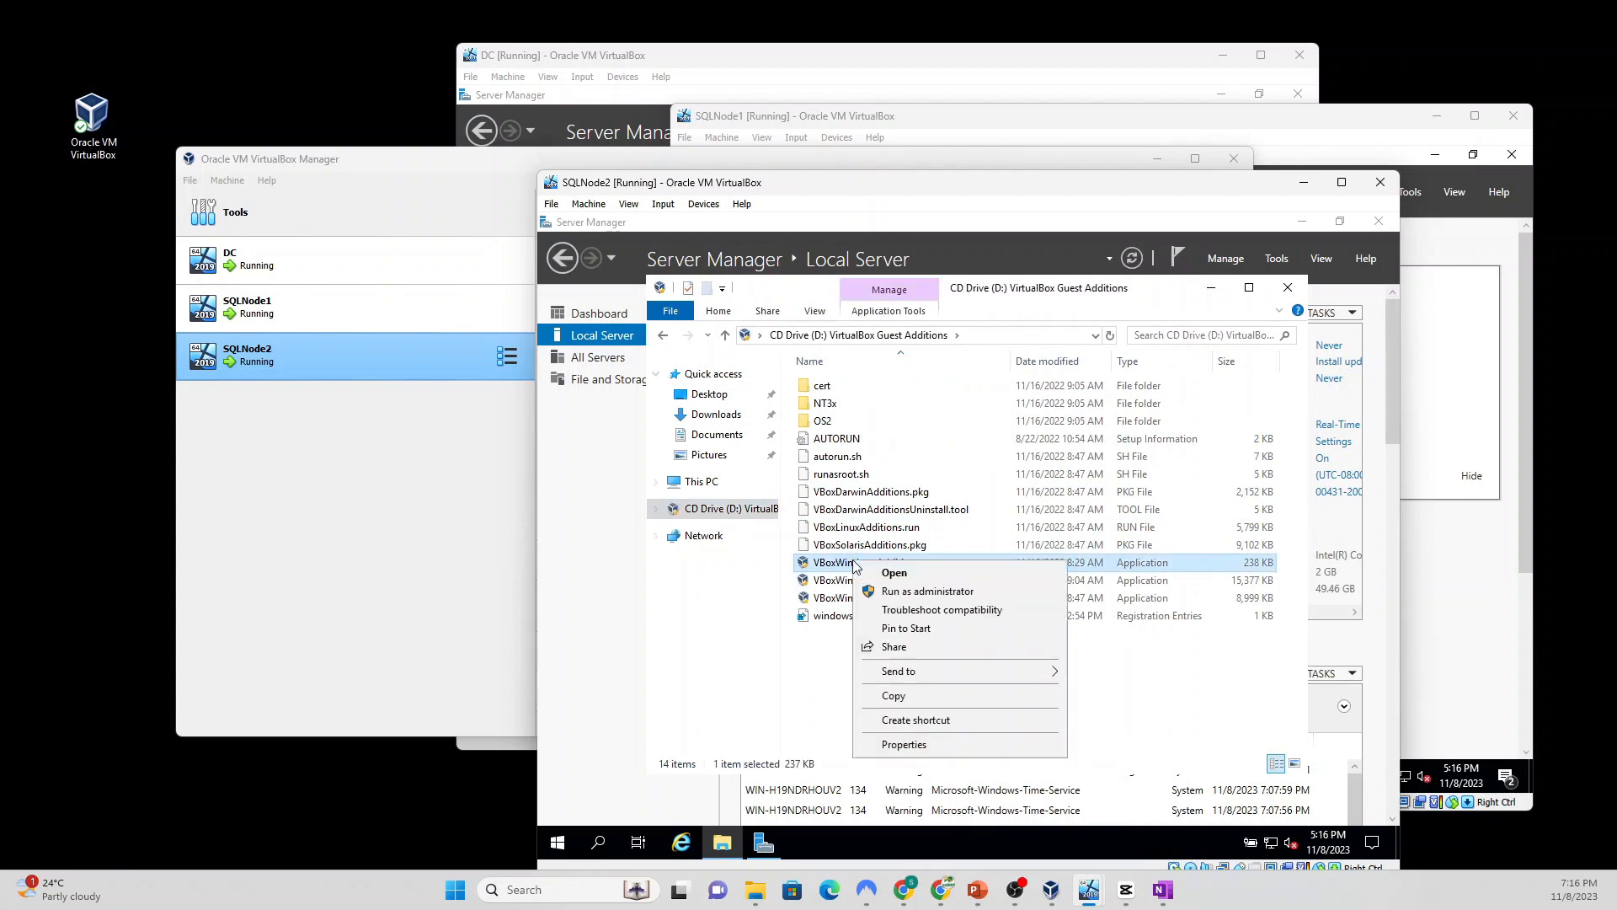
{"action": "left_click", "coordinate": [914, 591]}
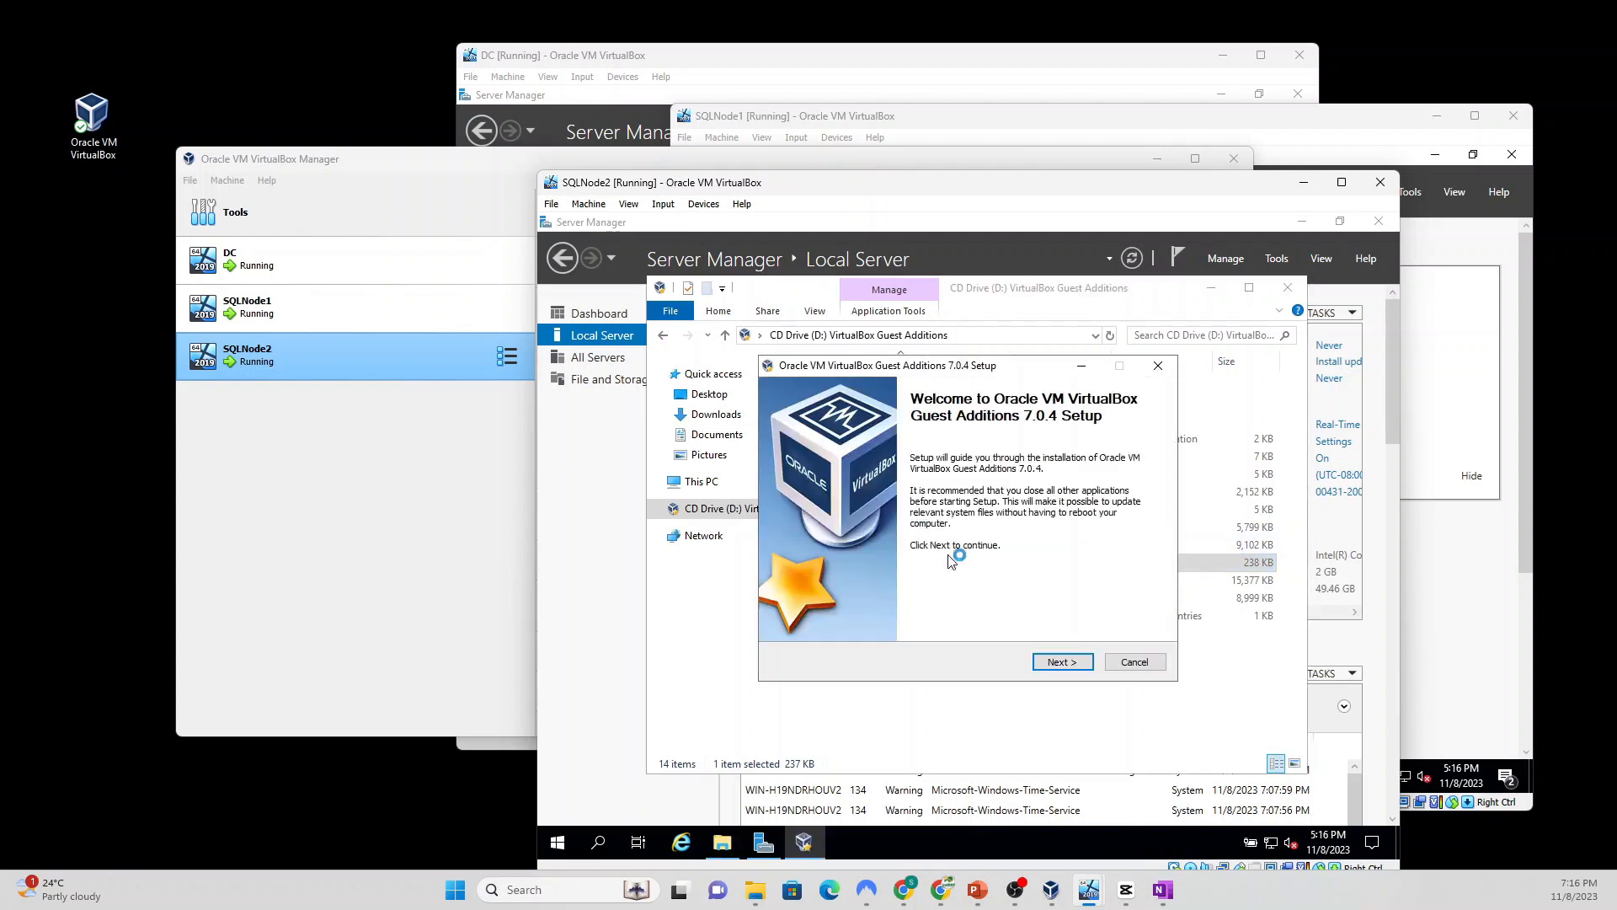
Step: Install Guest Additions 7.0.4 with default folder and components, then reboot SQLNode2
{"action": "left_click", "coordinate": [1054, 663]}
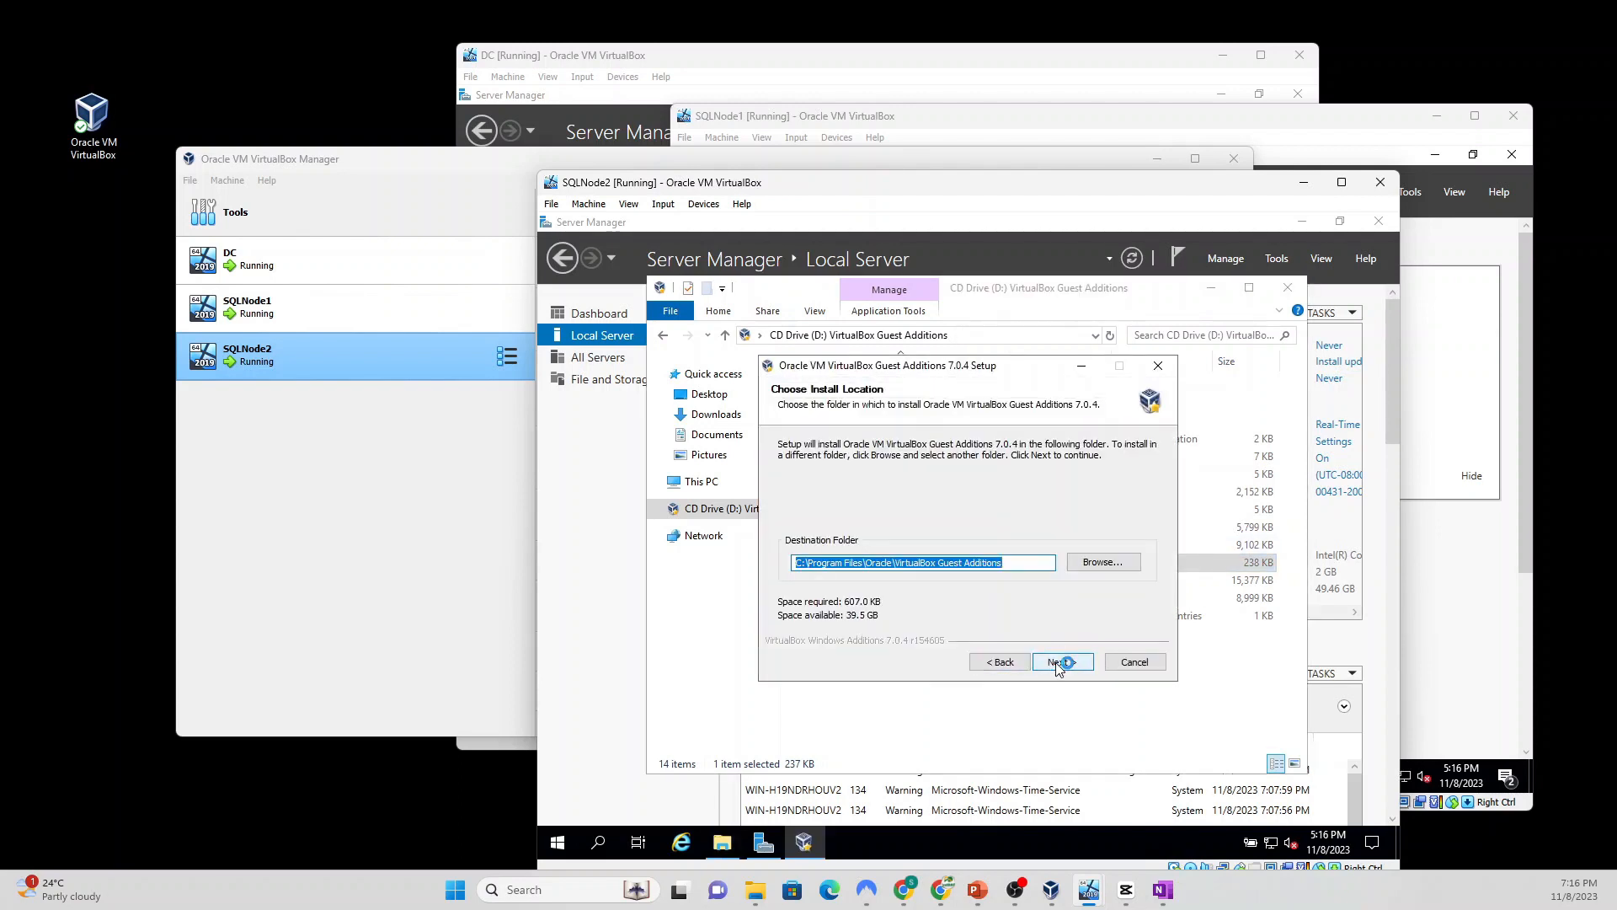
{"action": "left_click", "coordinate": [1058, 665]}
{"action": "left_click", "coordinate": [1062, 663]}
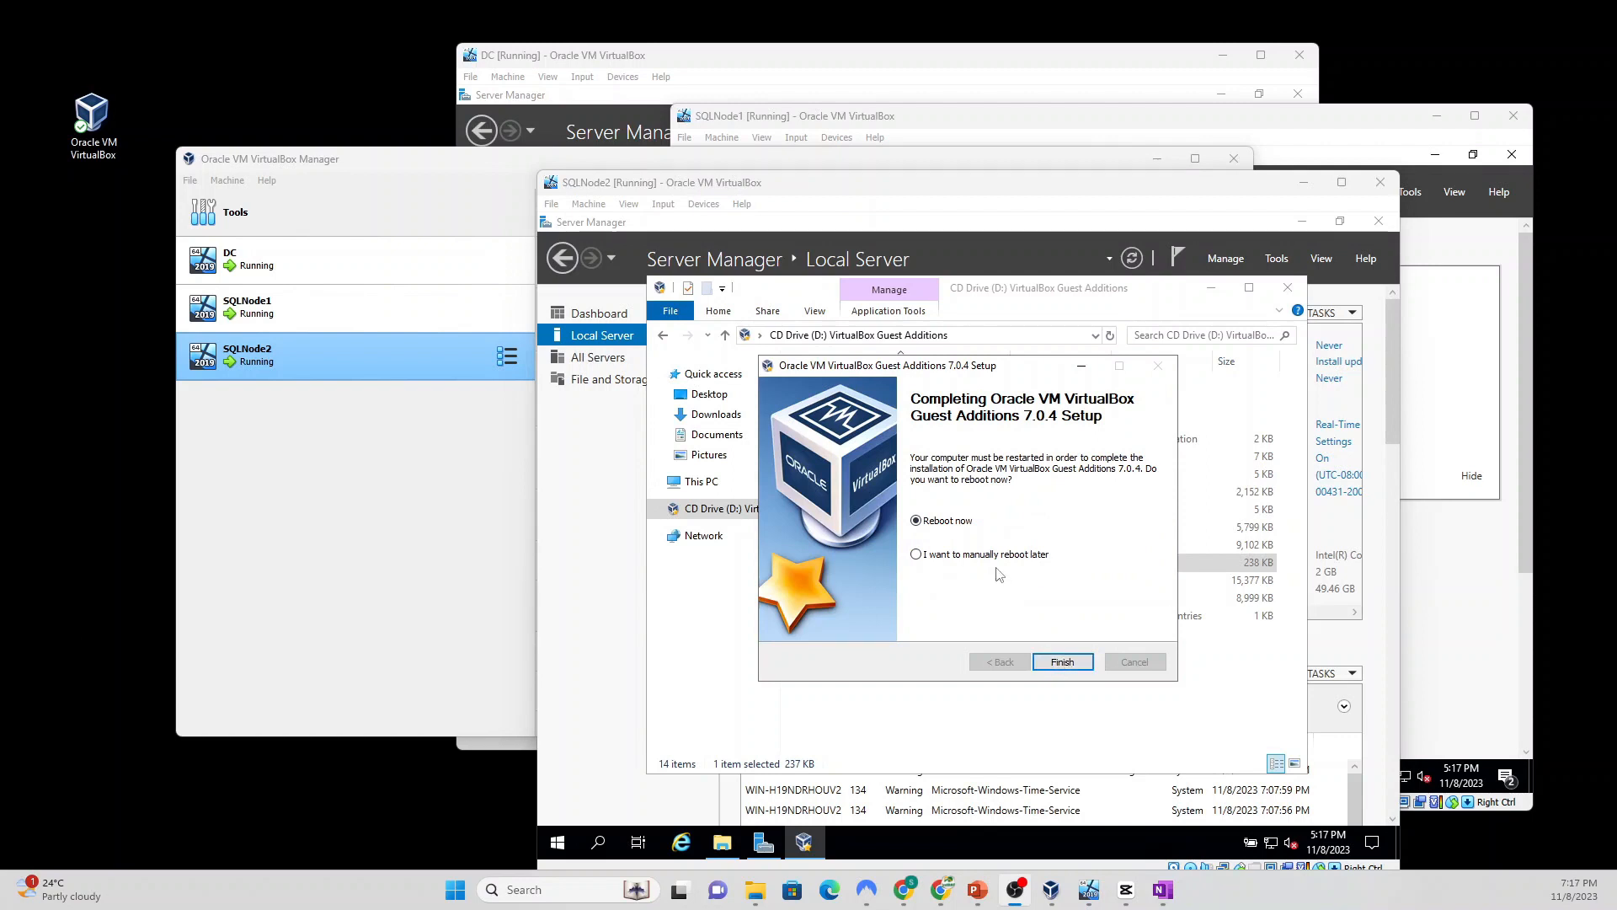
{"action": "left_click", "coordinate": [1059, 662]}
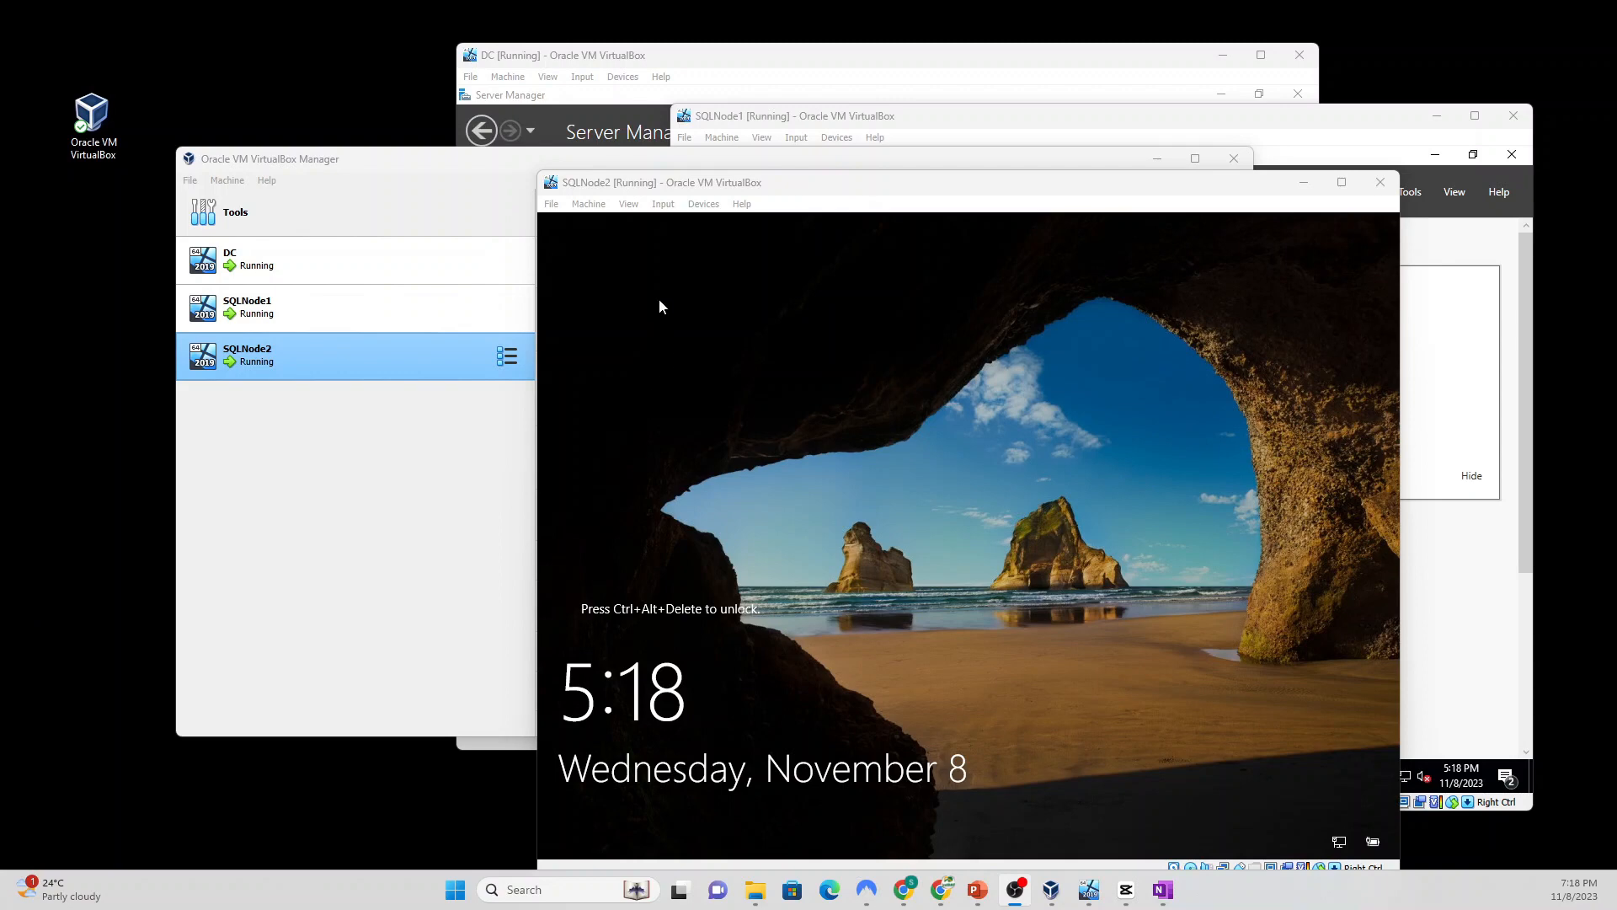
Step: Send Ctrl-Alt-Del to the SQLNode2 lock screen and sign in with the Administrator password
{"action": "left_click", "coordinate": [665, 205]}
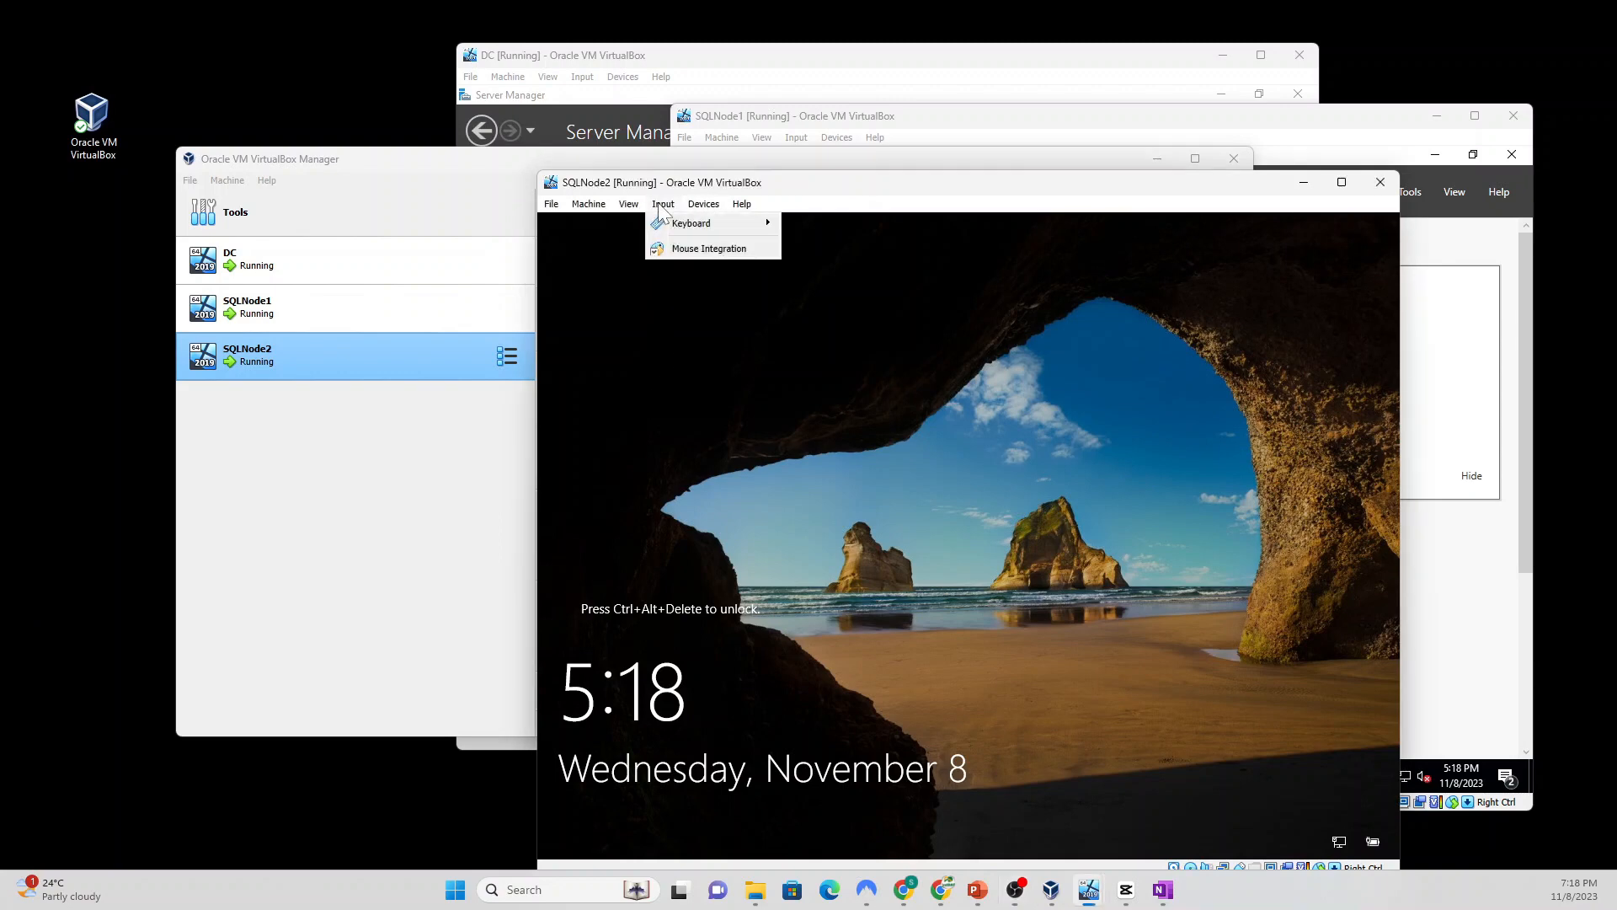
{"action": "mouse_move", "coordinate": [685, 226]}
{"action": "left_click", "coordinate": [839, 271]}
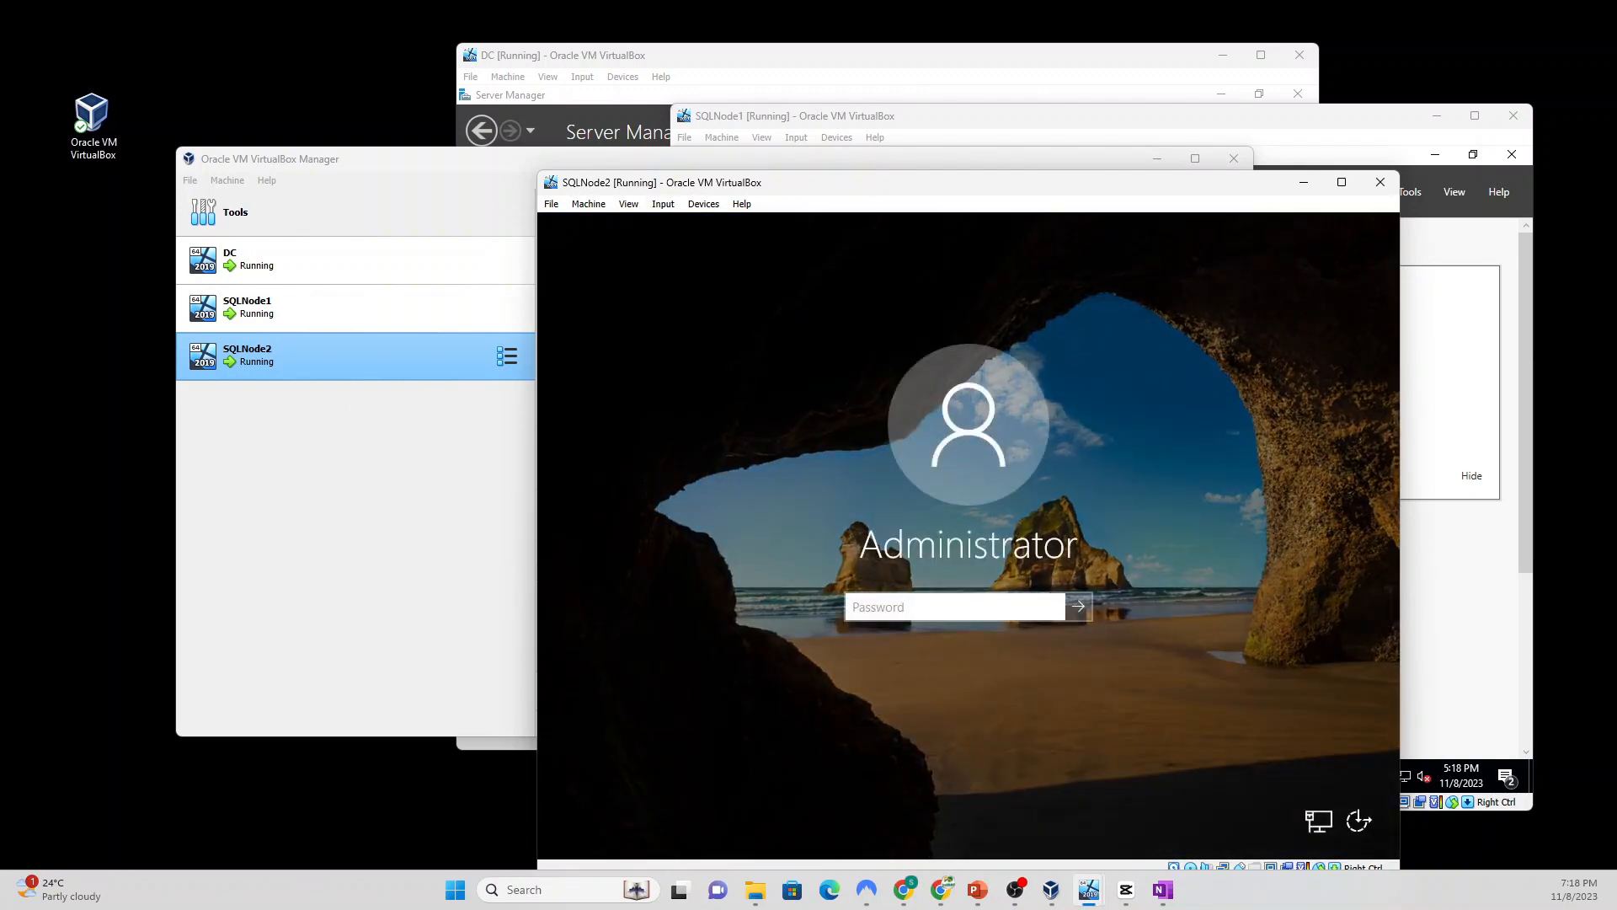
{"action": "type", "text": "••••••••••"}
{"action": "key", "text": "Return"}
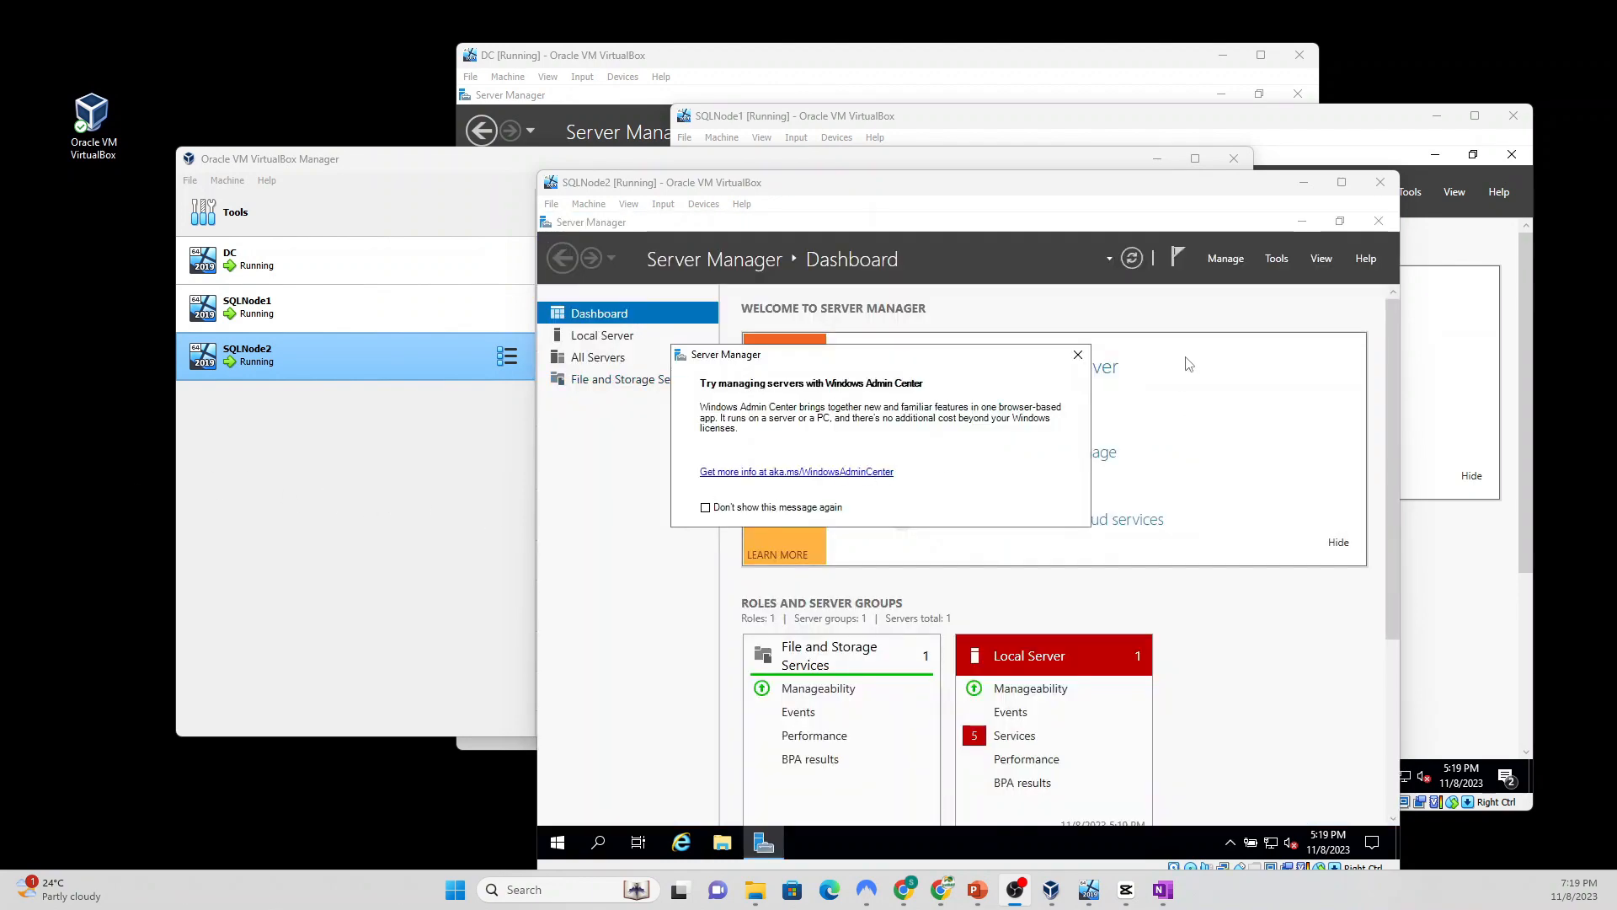
Step: Dismiss the Admin Center notice and run ipconfig in Command Prompt, confirming IPv4 192.168.1.191
{"action": "left_click", "coordinate": [1079, 355]}
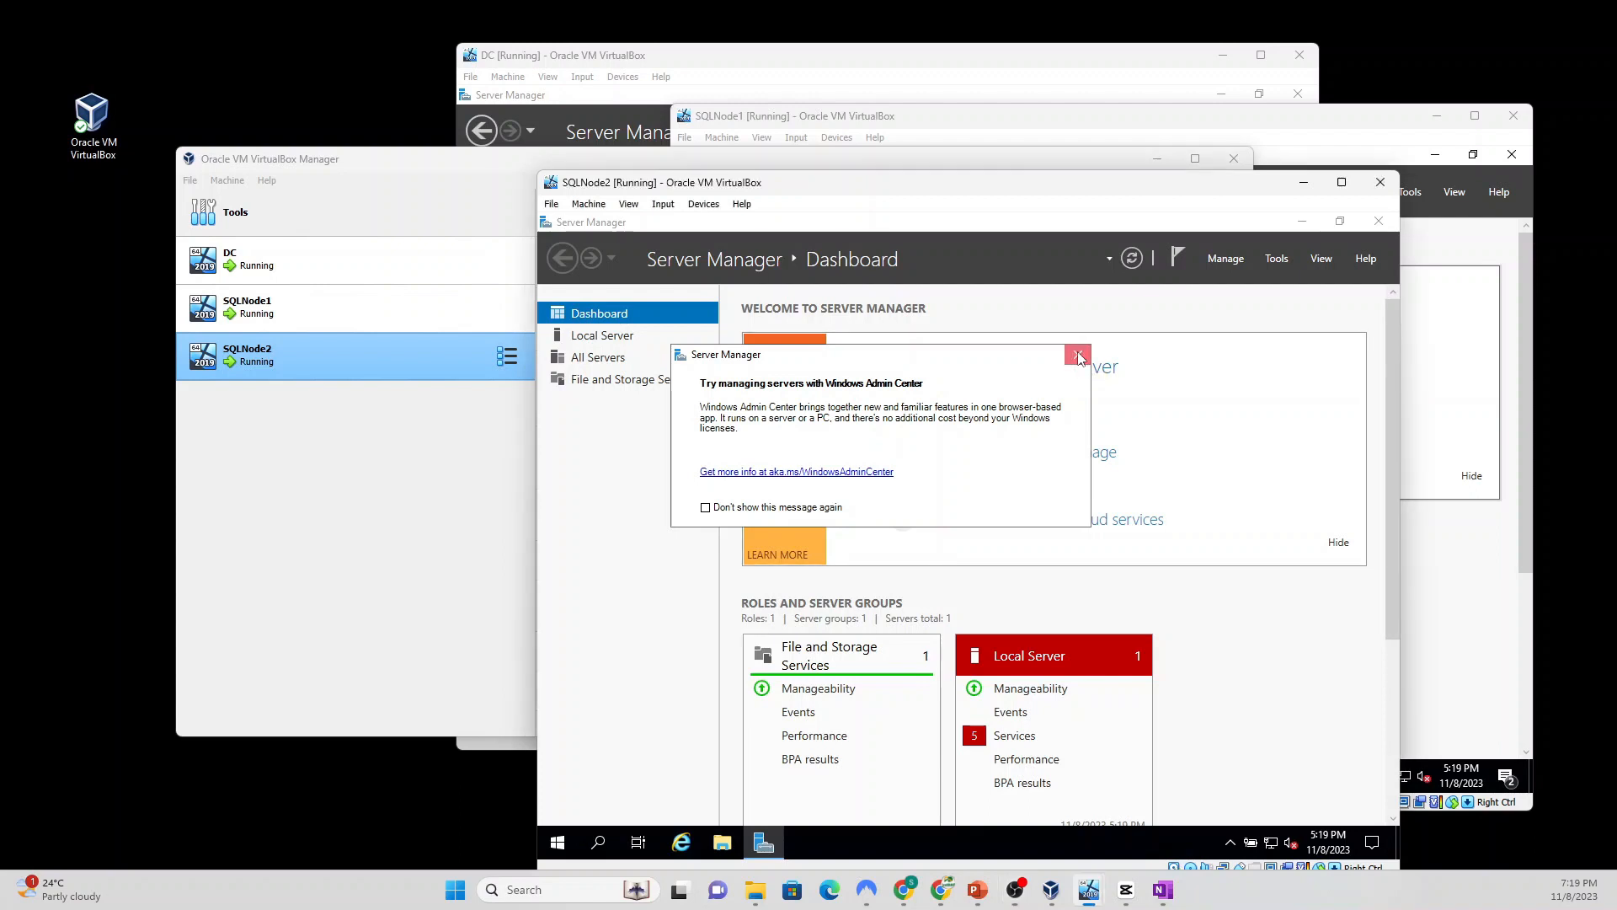
{"action": "left_click", "coordinate": [598, 839]}
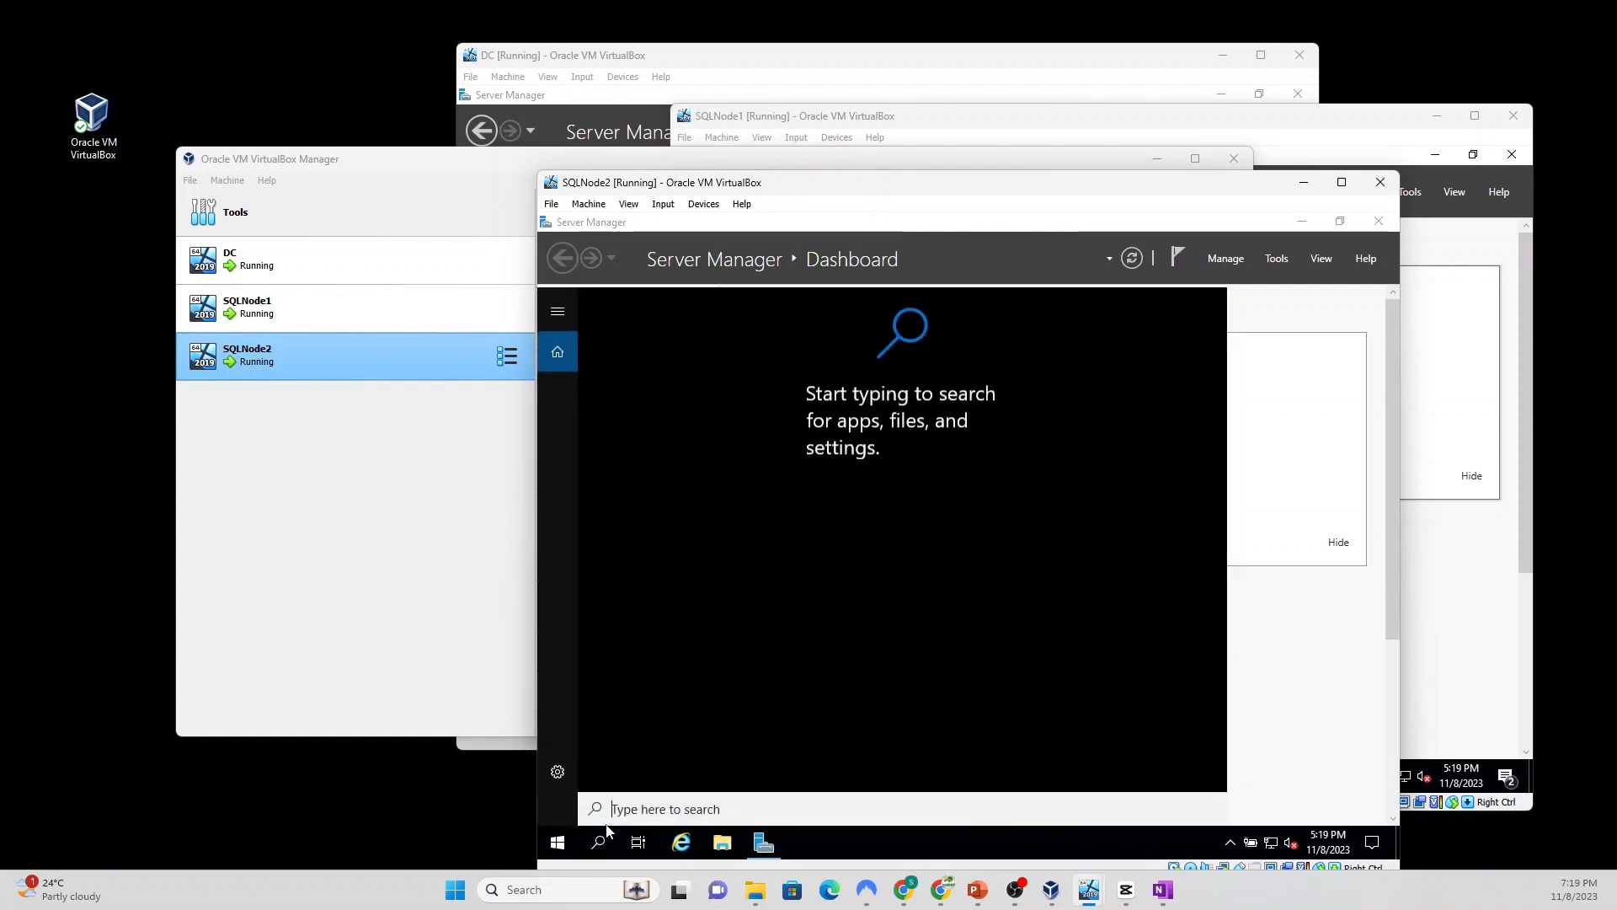
{"action": "type", "text": "i"}
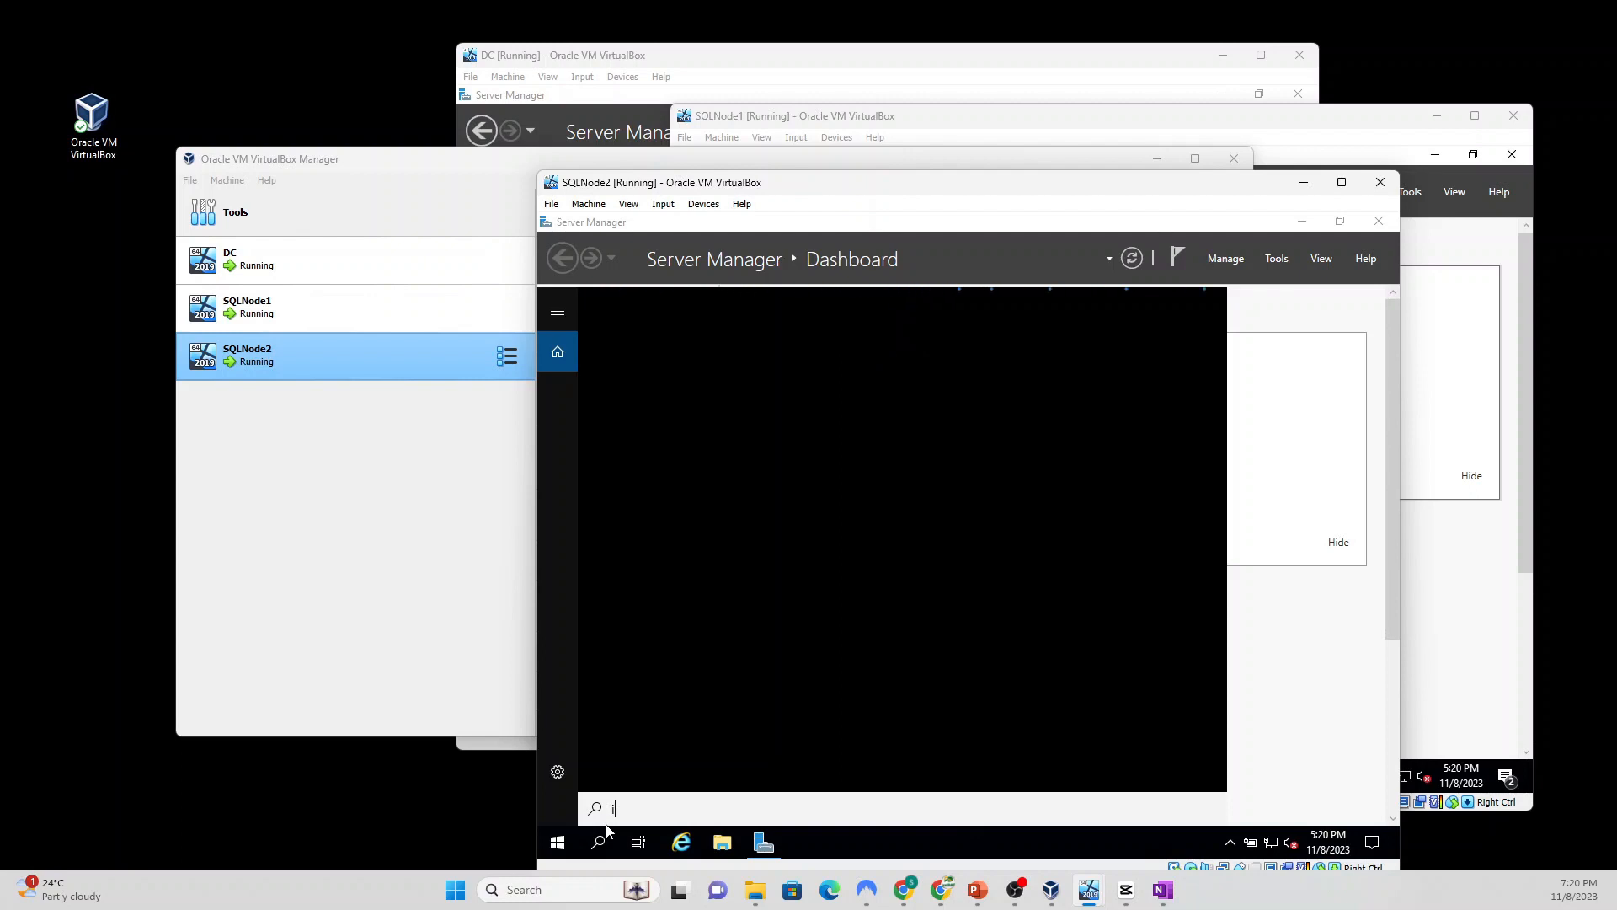
{"action": "key", "text": "BackSpace"}
{"action": "type", "text": "cmd"}
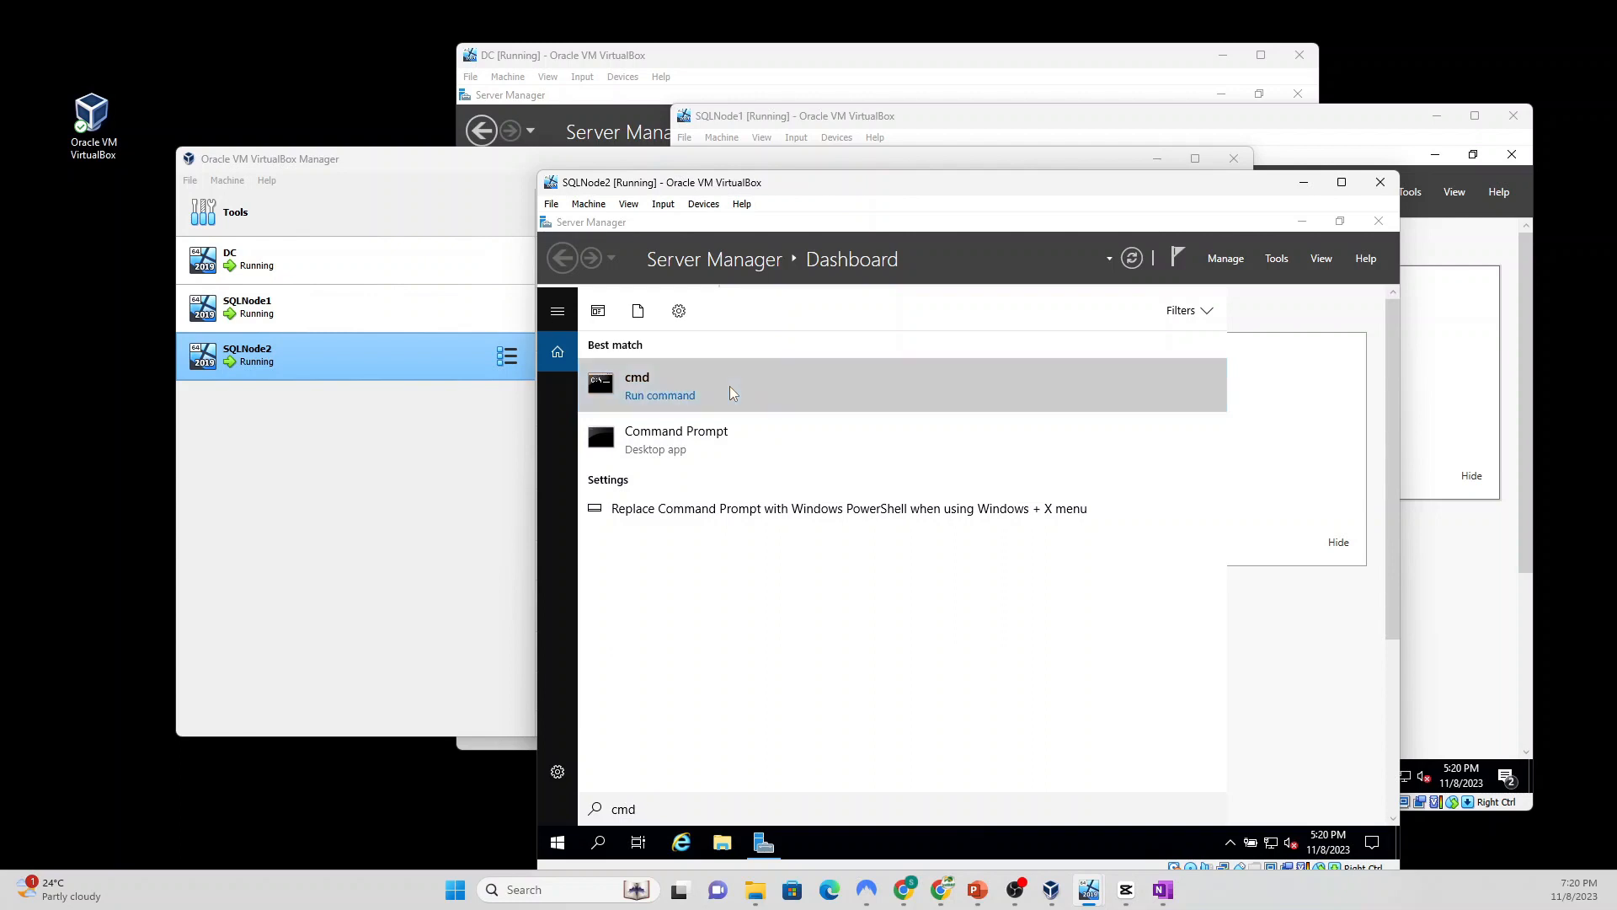
{"action": "left_click", "coordinate": [730, 386]}
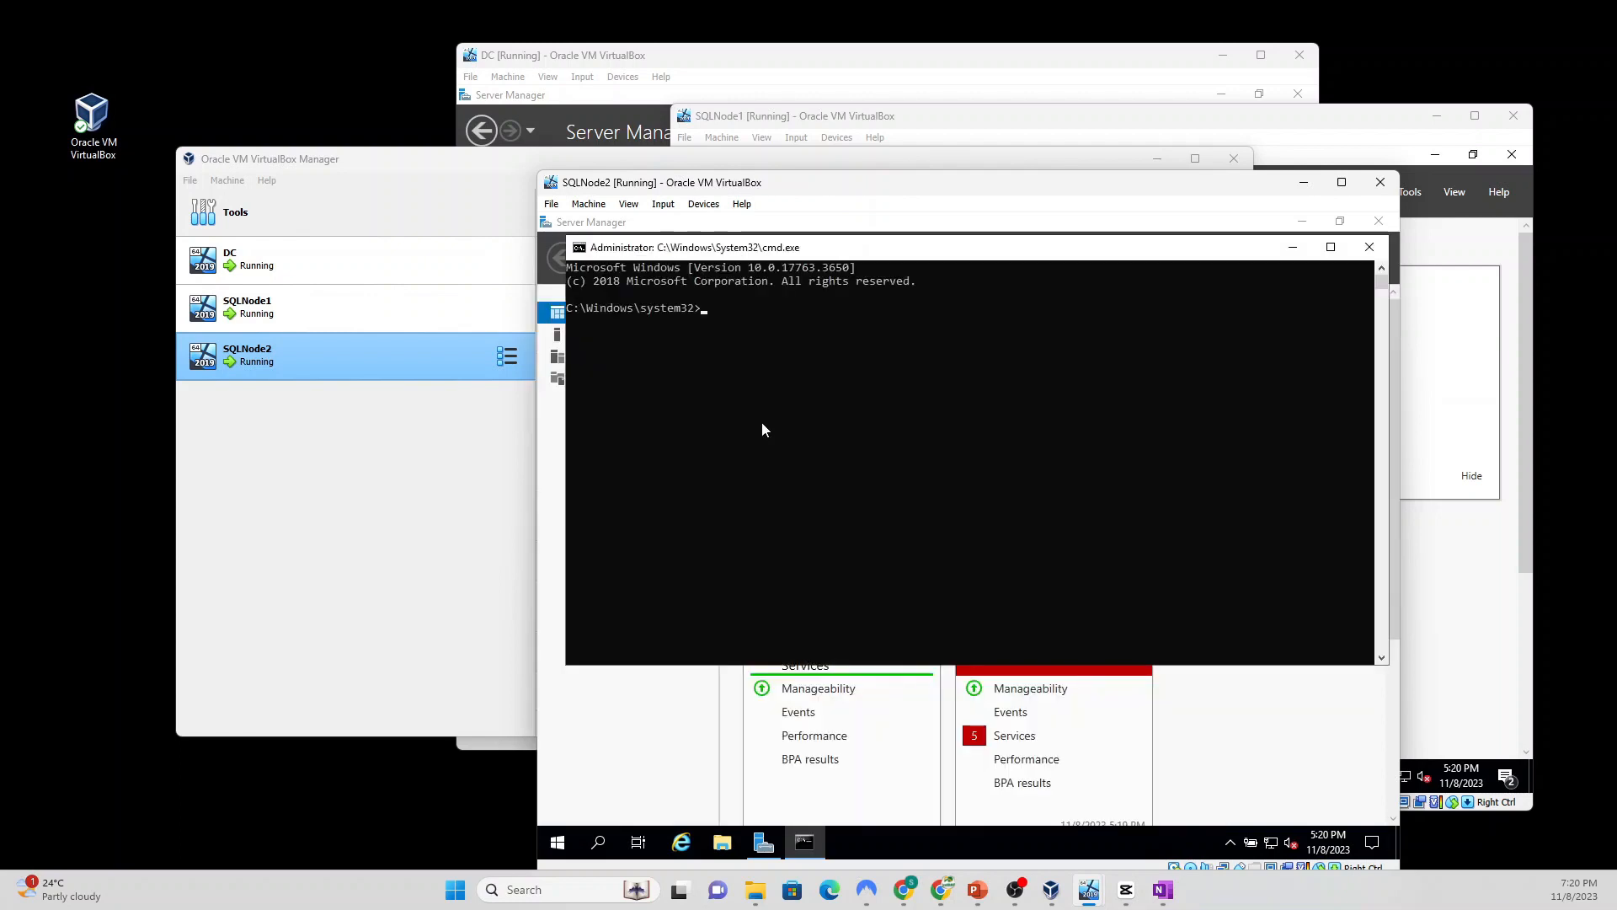
{"action": "type", "text": "ip"}
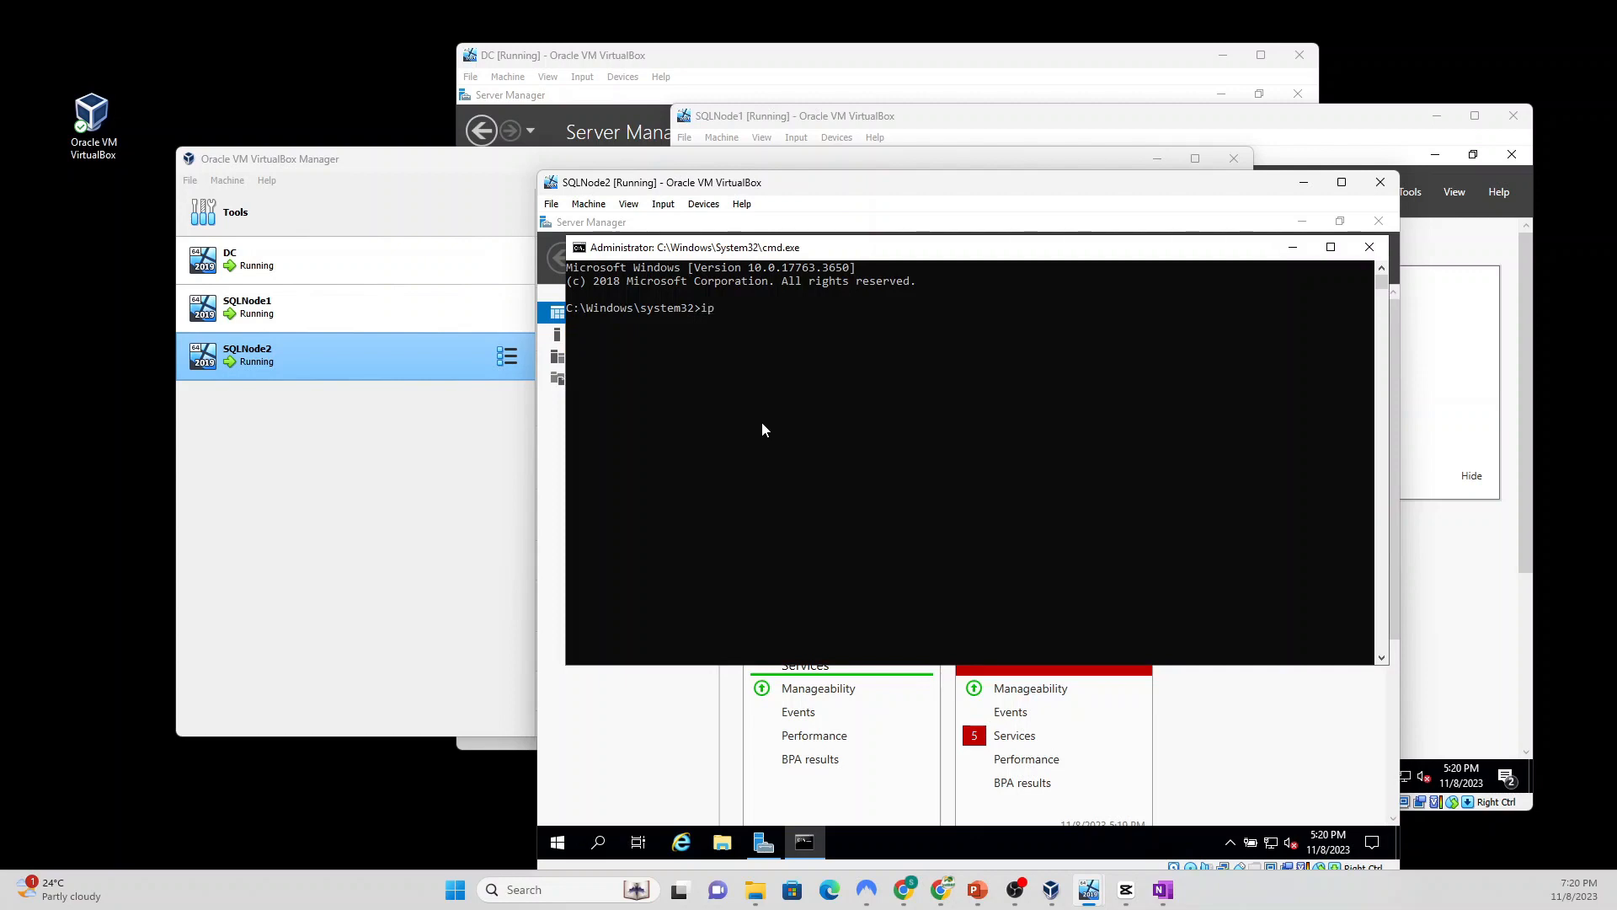
{"action": "type", "text": "config"}
{"action": "key", "text": "Return"}
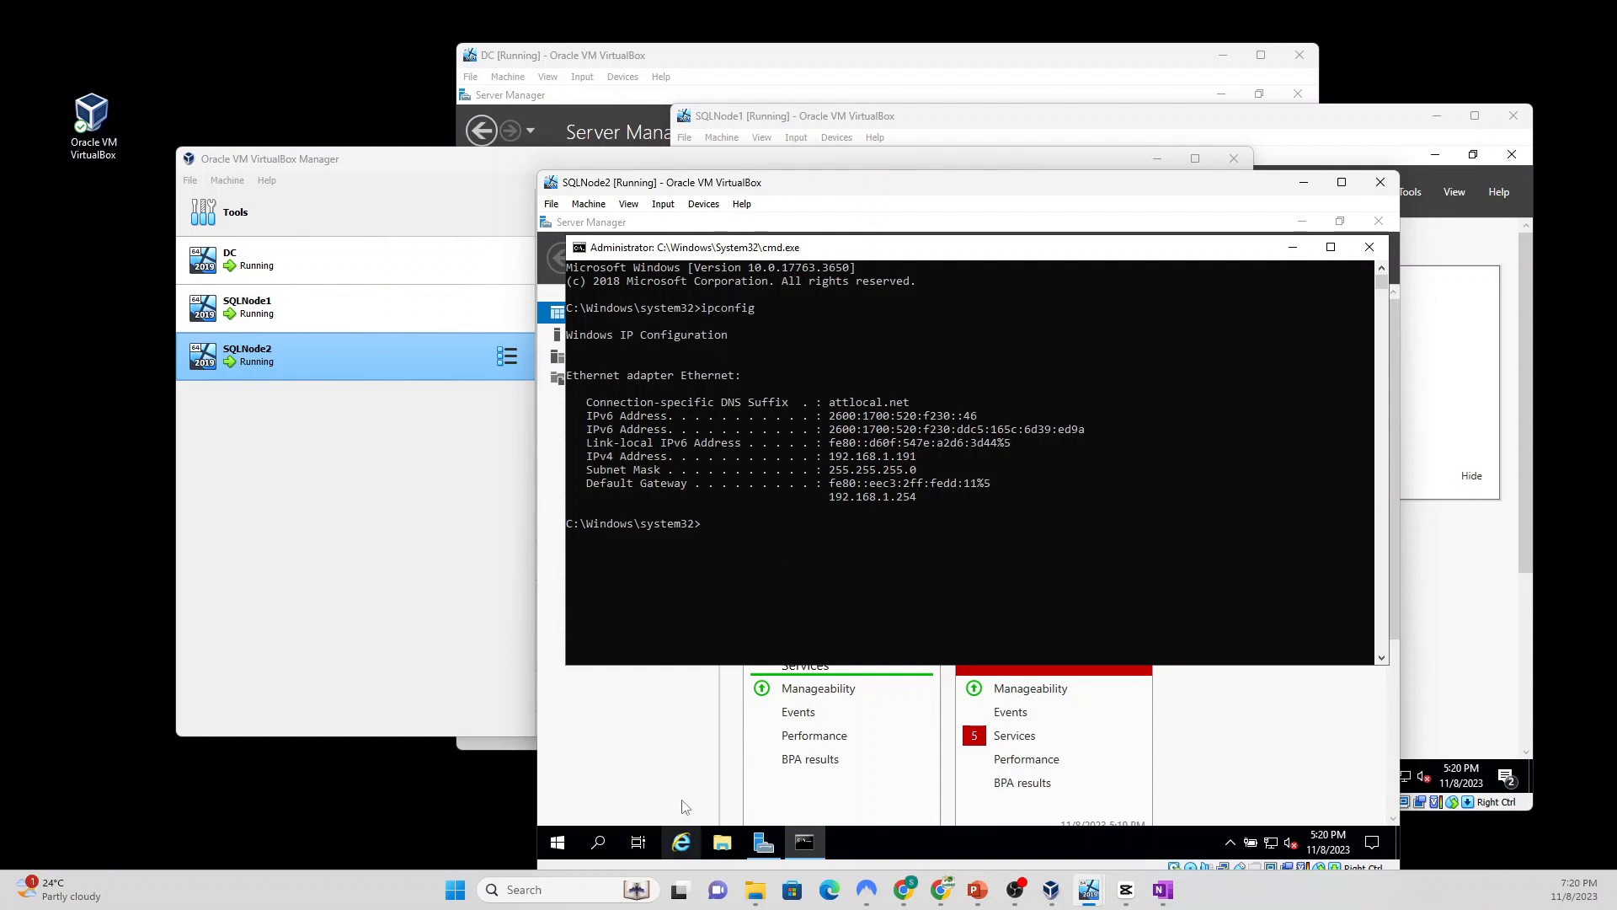
{"action": "left_click", "coordinate": [636, 752]}
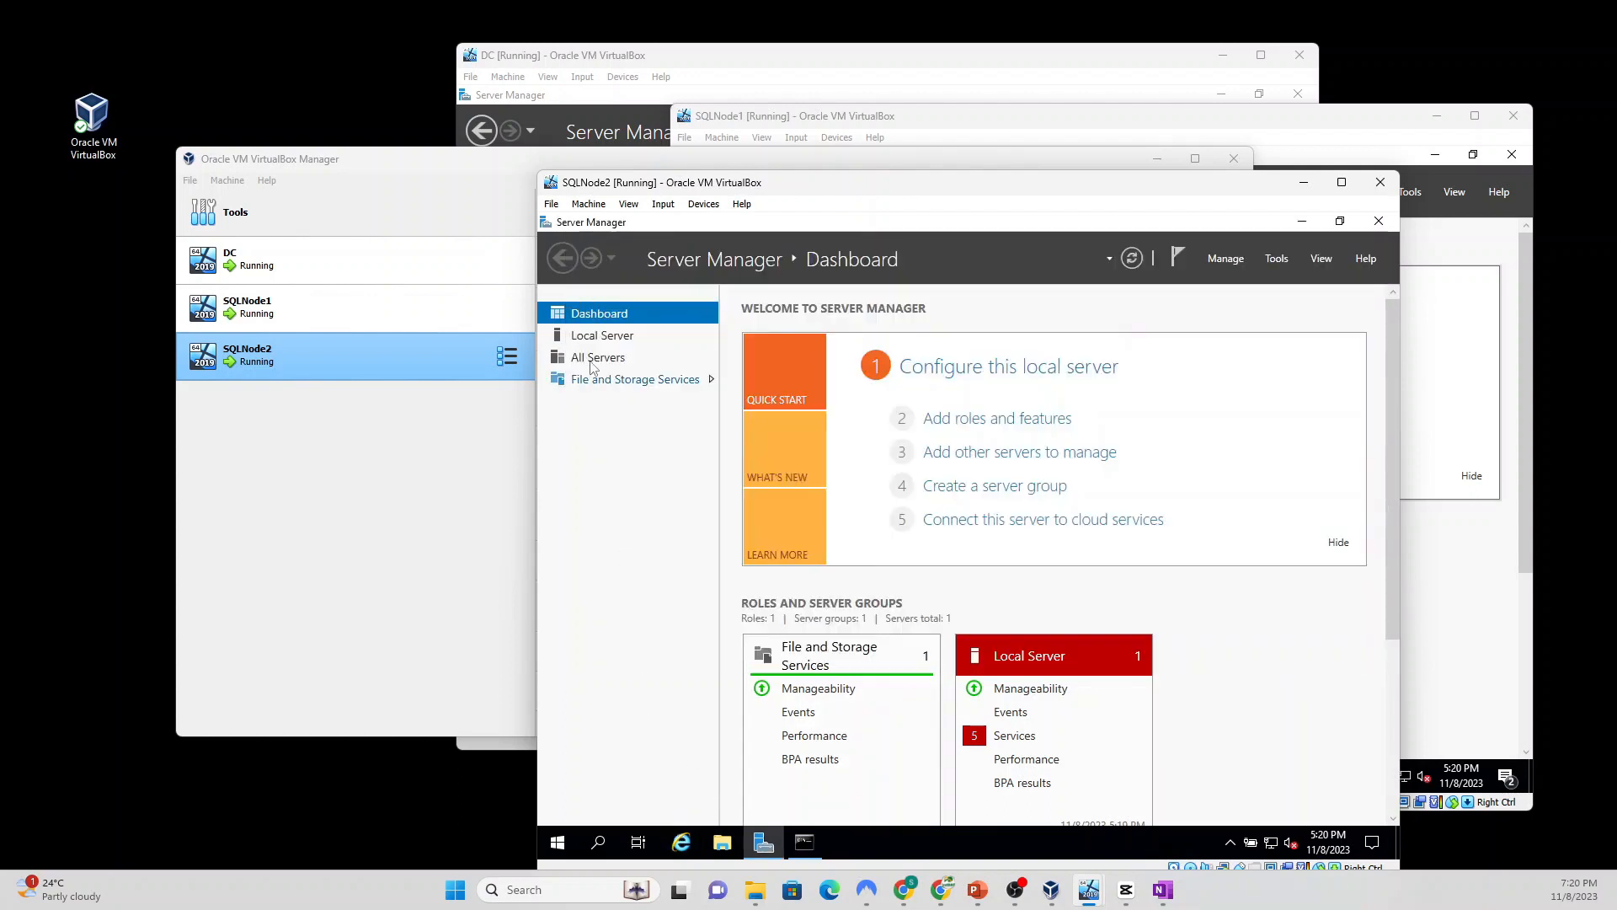
Step: Open the Ethernet adapter's properties, uncheck TCP/IPv6, and open the TCP/IPv4 properties
{"action": "left_click", "coordinate": [602, 336]}
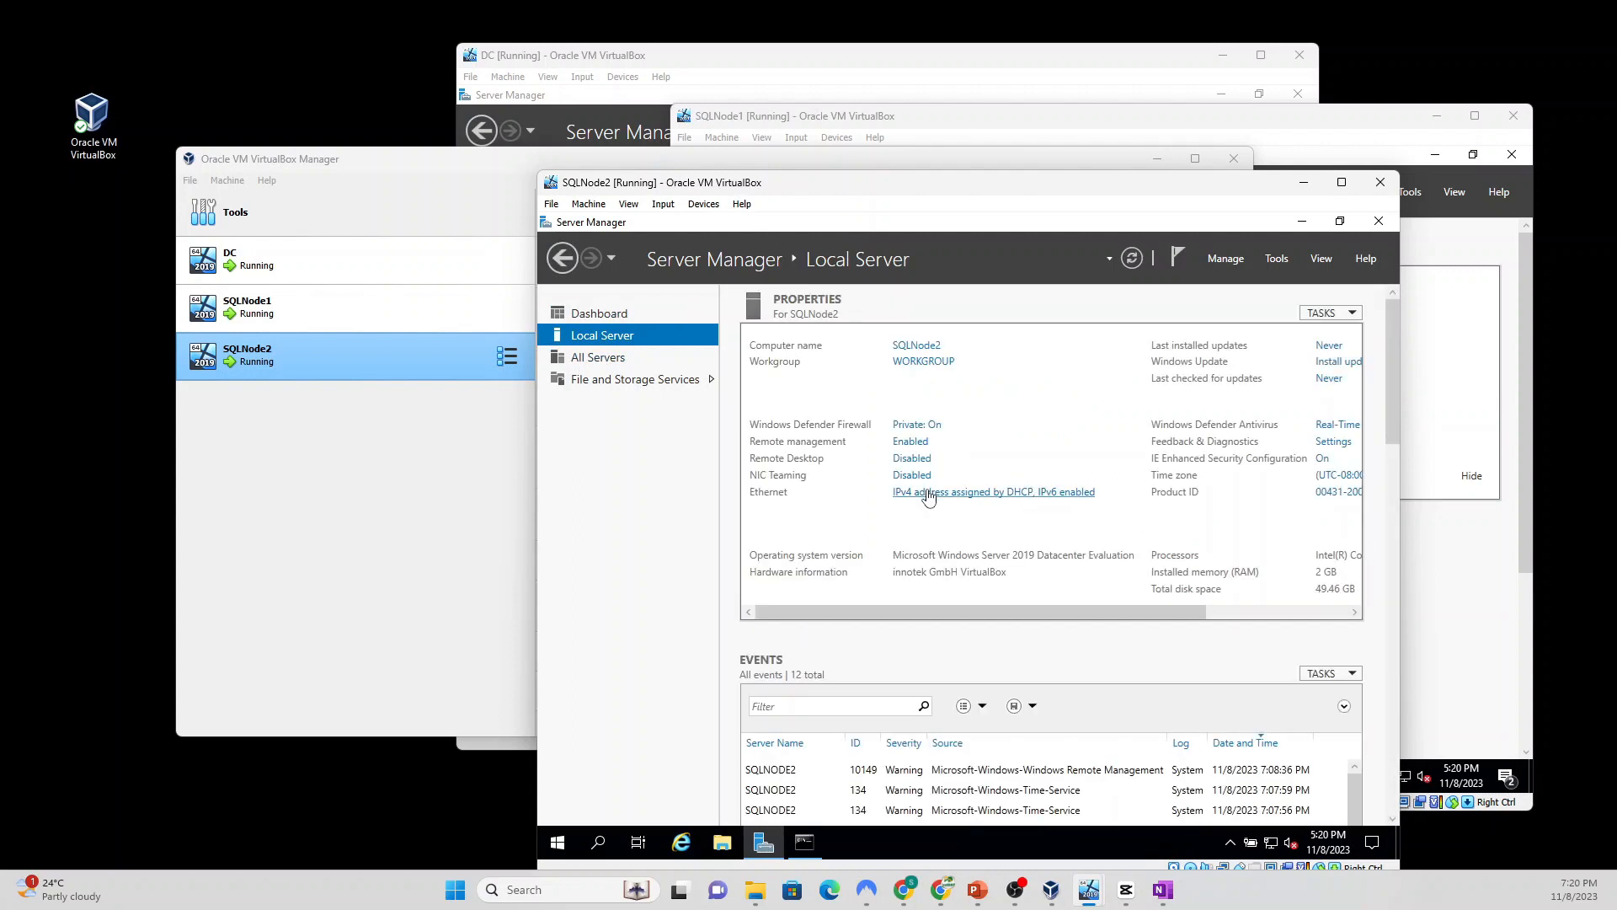
{"action": "left_click", "coordinate": [928, 493]}
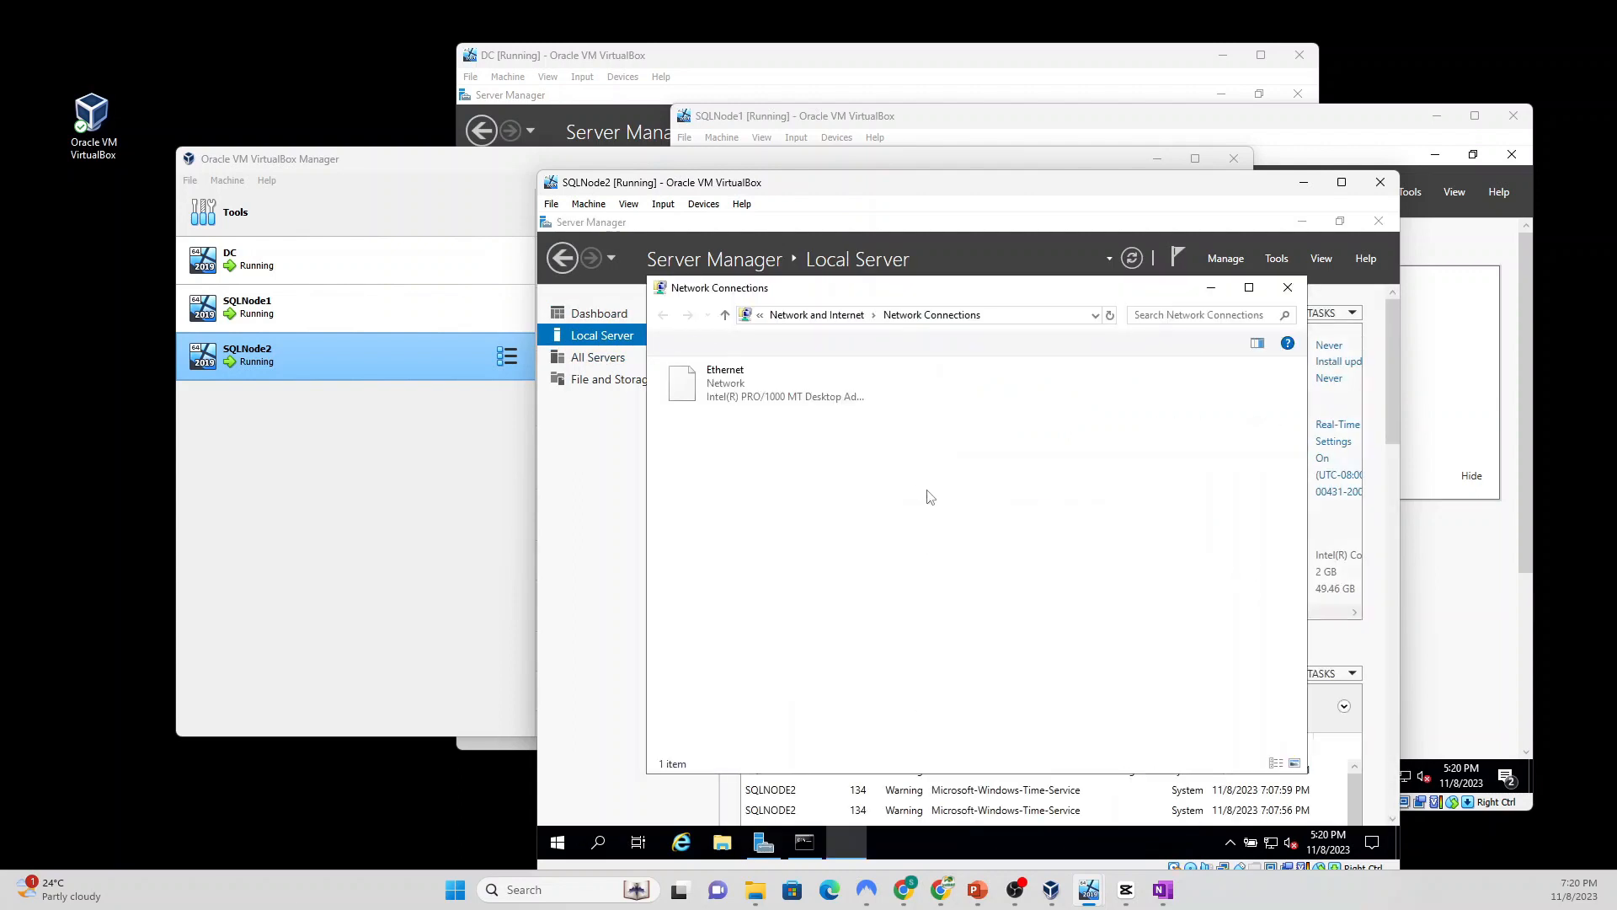
{"action": "double_click", "coordinate": [725, 389]}
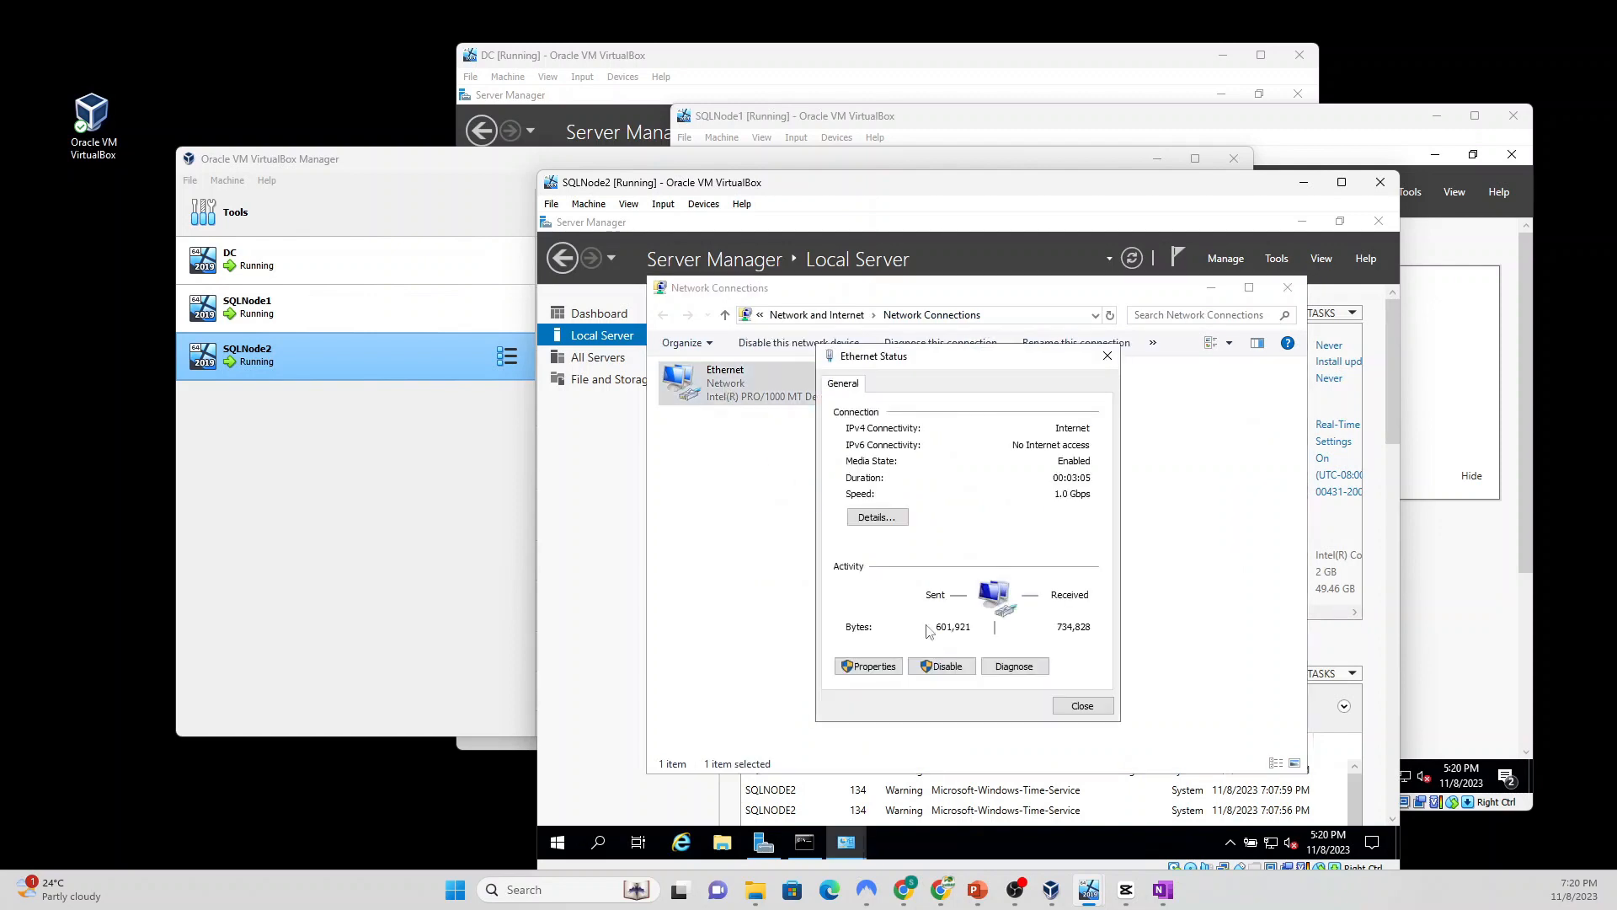
{"action": "left_click", "coordinate": [869, 666]}
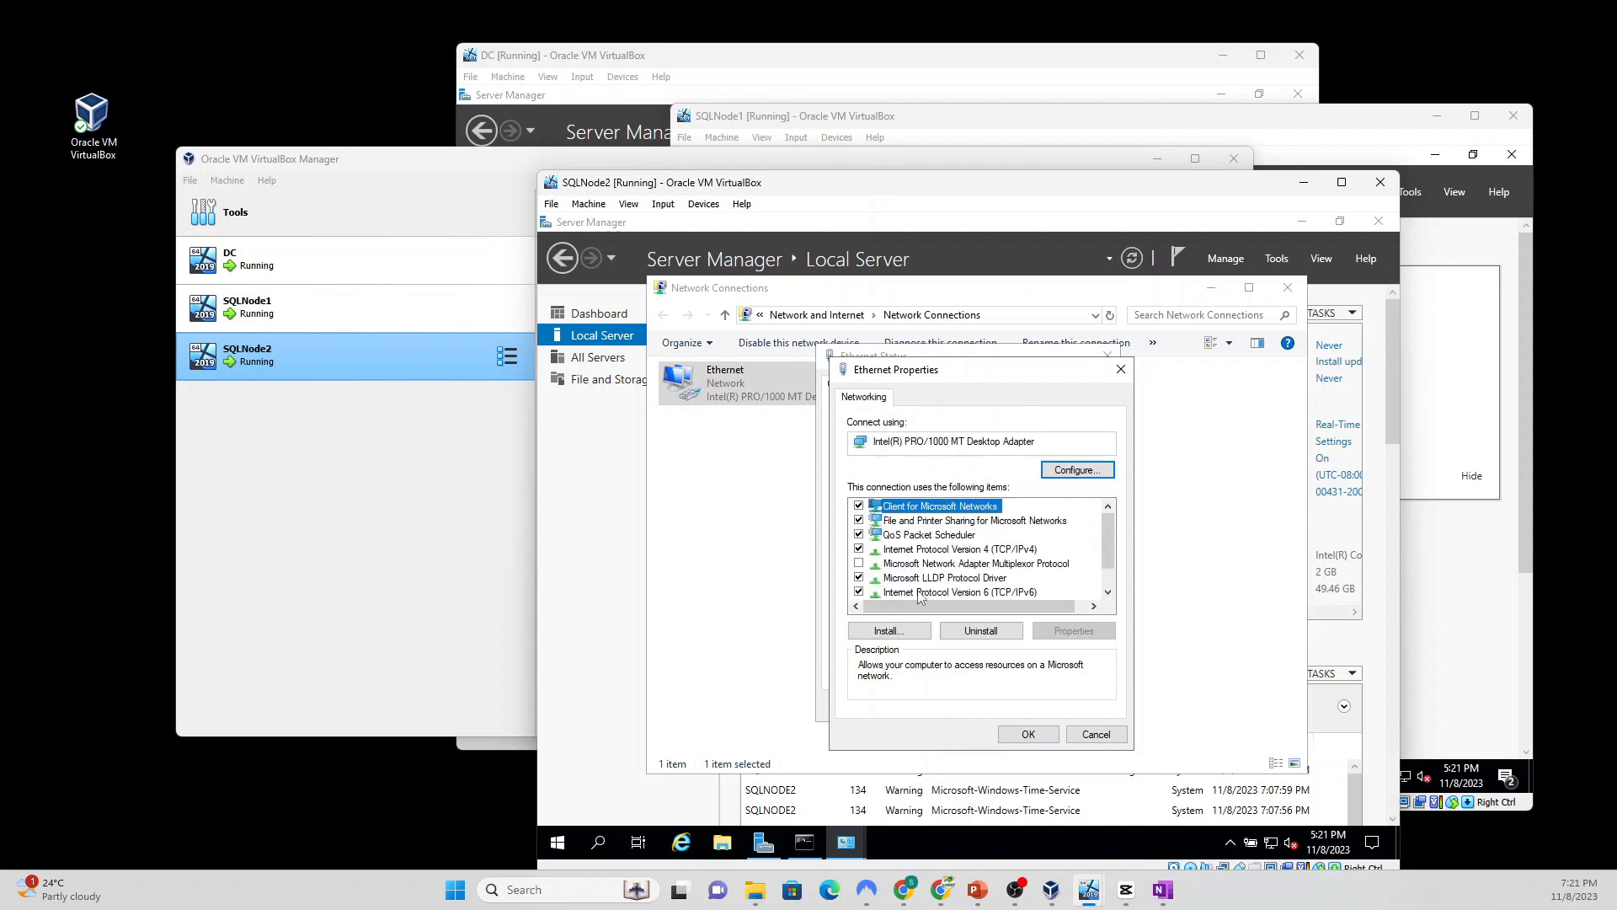
{"action": "left_click", "coordinate": [919, 594]}
{"action": "left_click", "coordinate": [859, 592]}
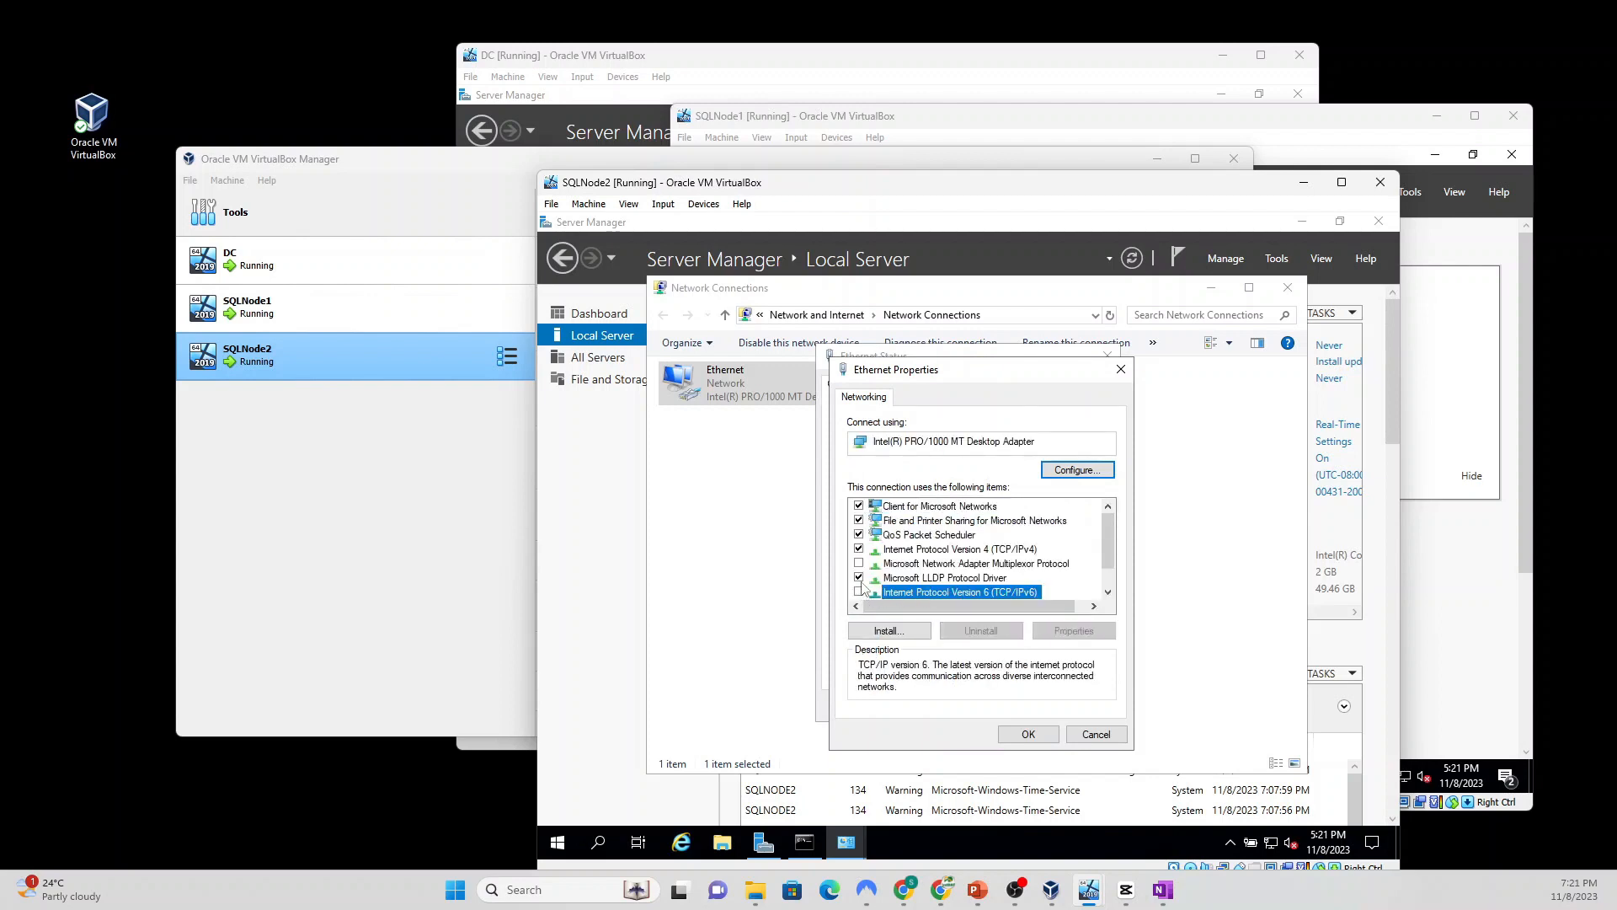
{"action": "left_click", "coordinate": [965, 549]}
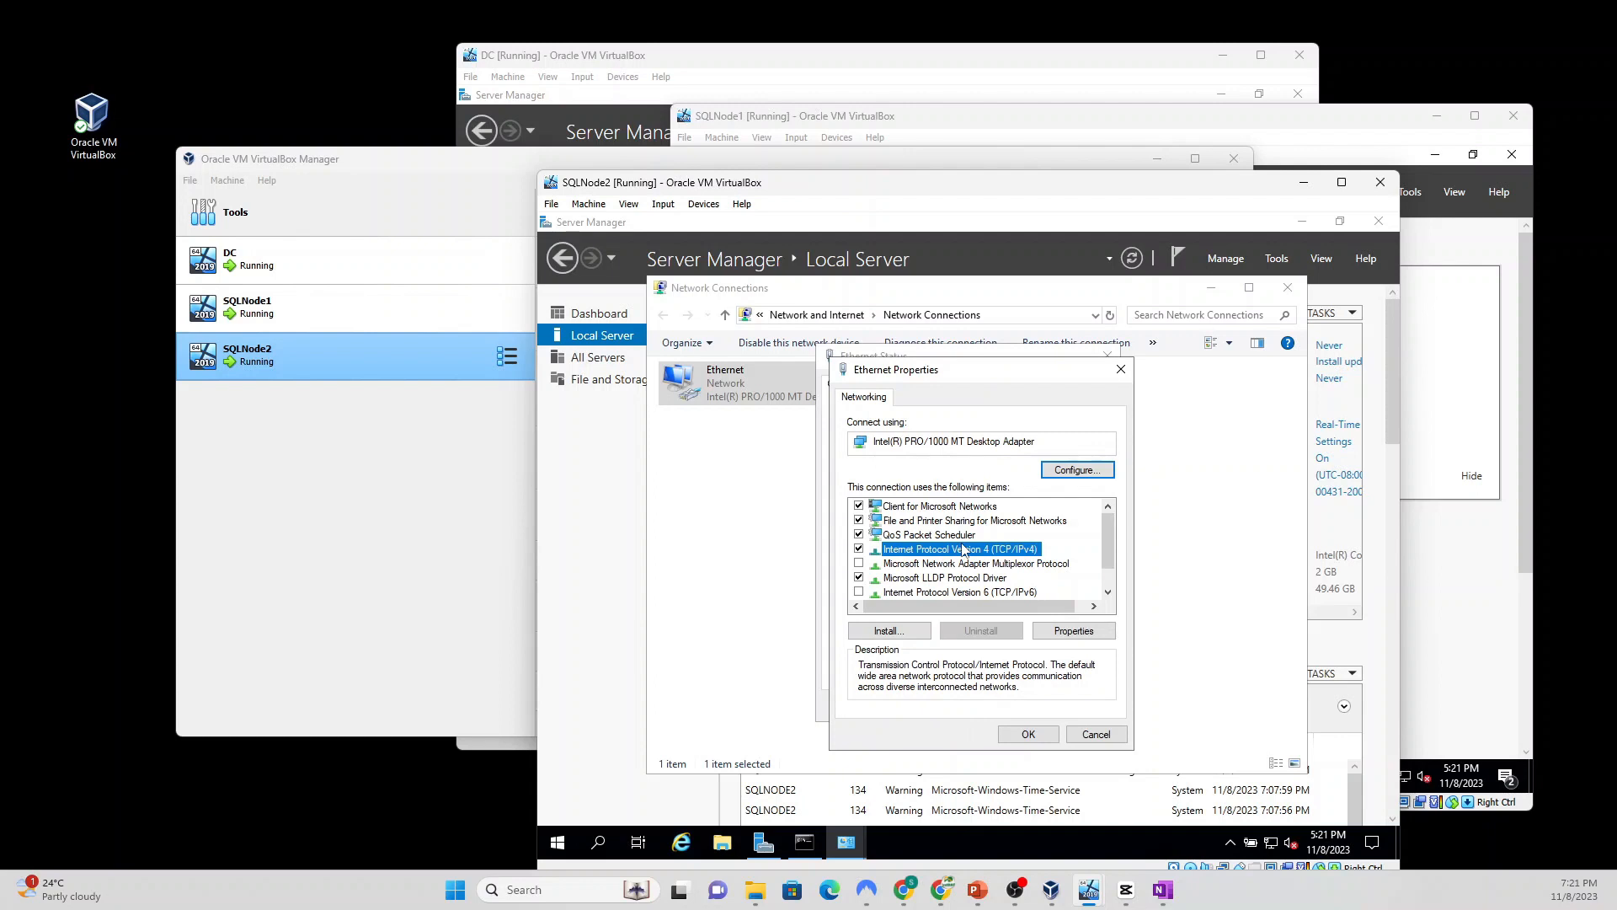
{"action": "left_click", "coordinate": [1068, 632]}
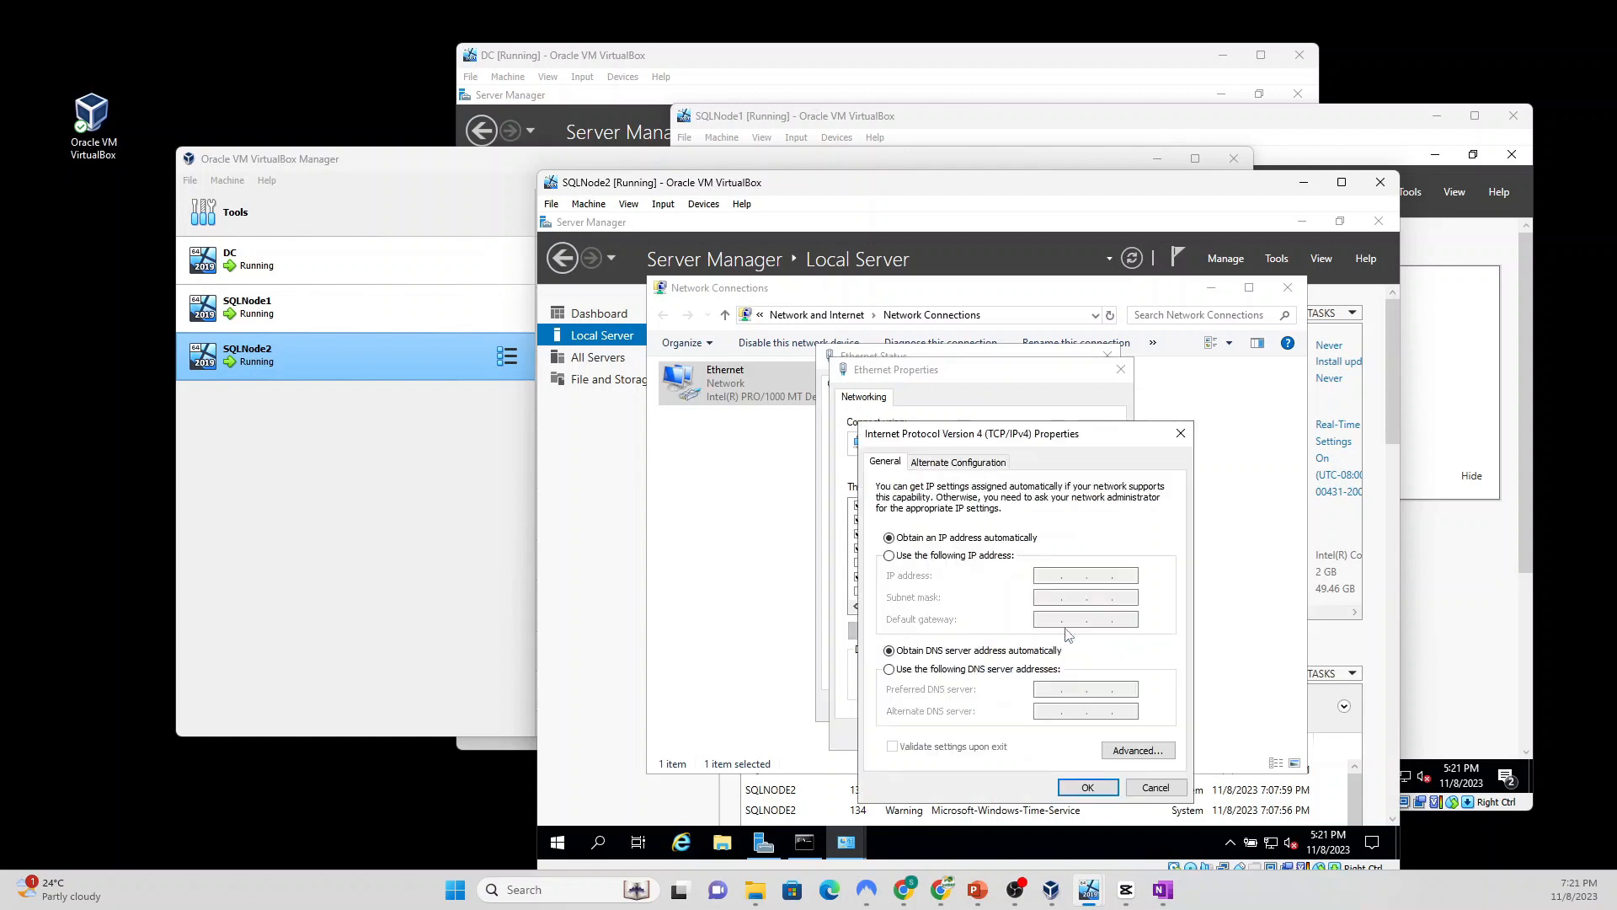
Step: Switch IPv4 to a manual address and enter 192.168.1.191 with mask 255.255.255.0
{"action": "left_click", "coordinate": [918, 559]}
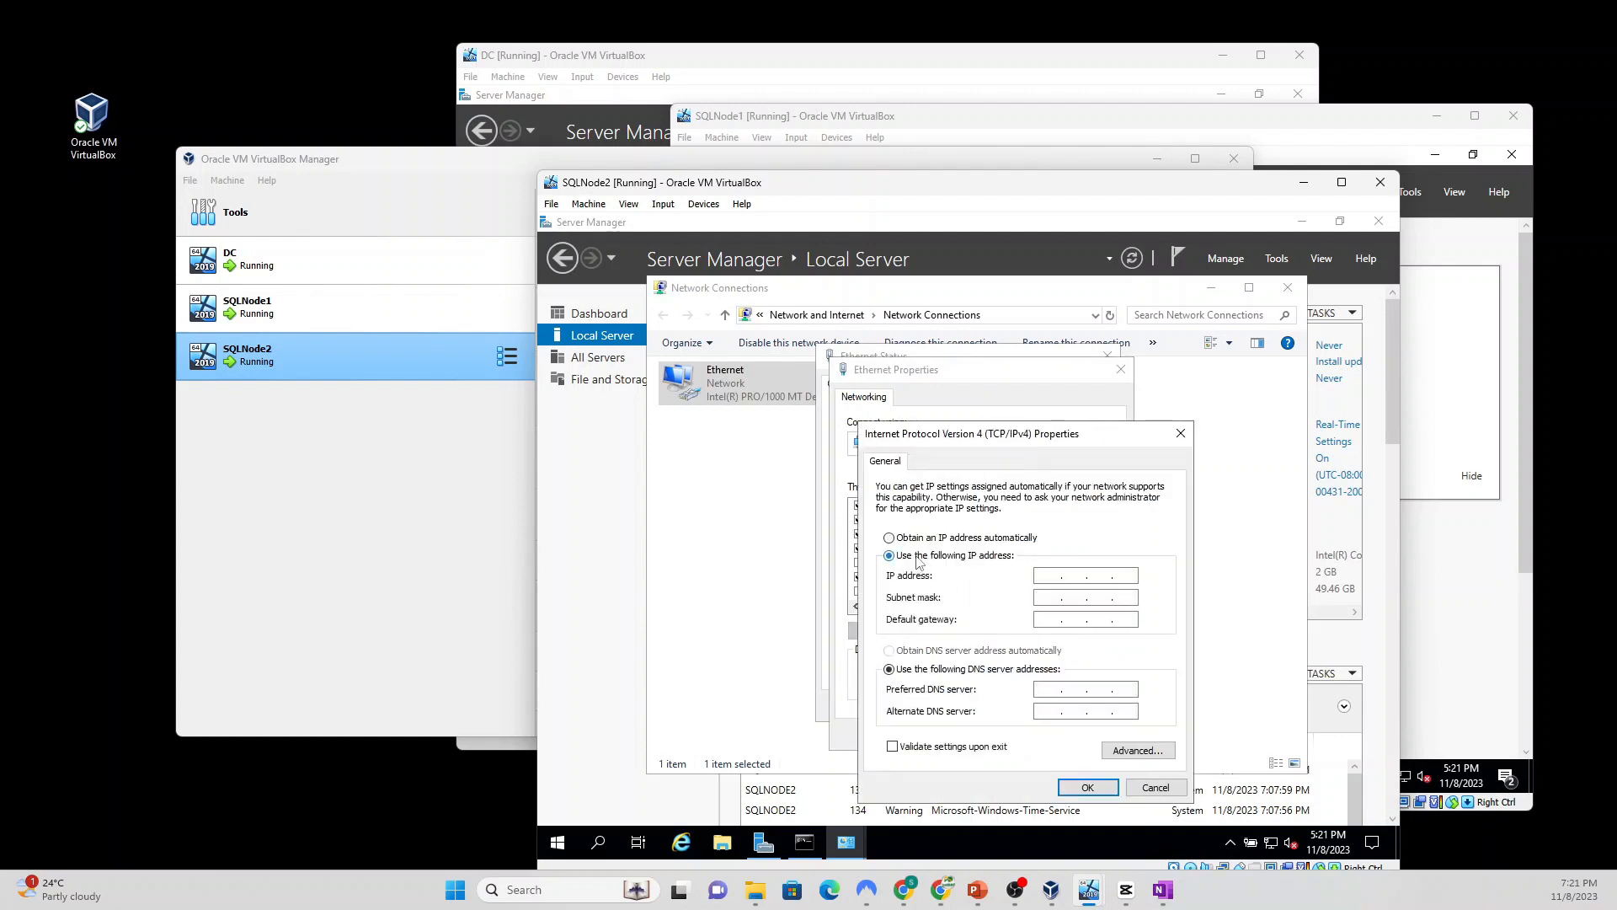
{"action": "left_click", "coordinate": [806, 842]}
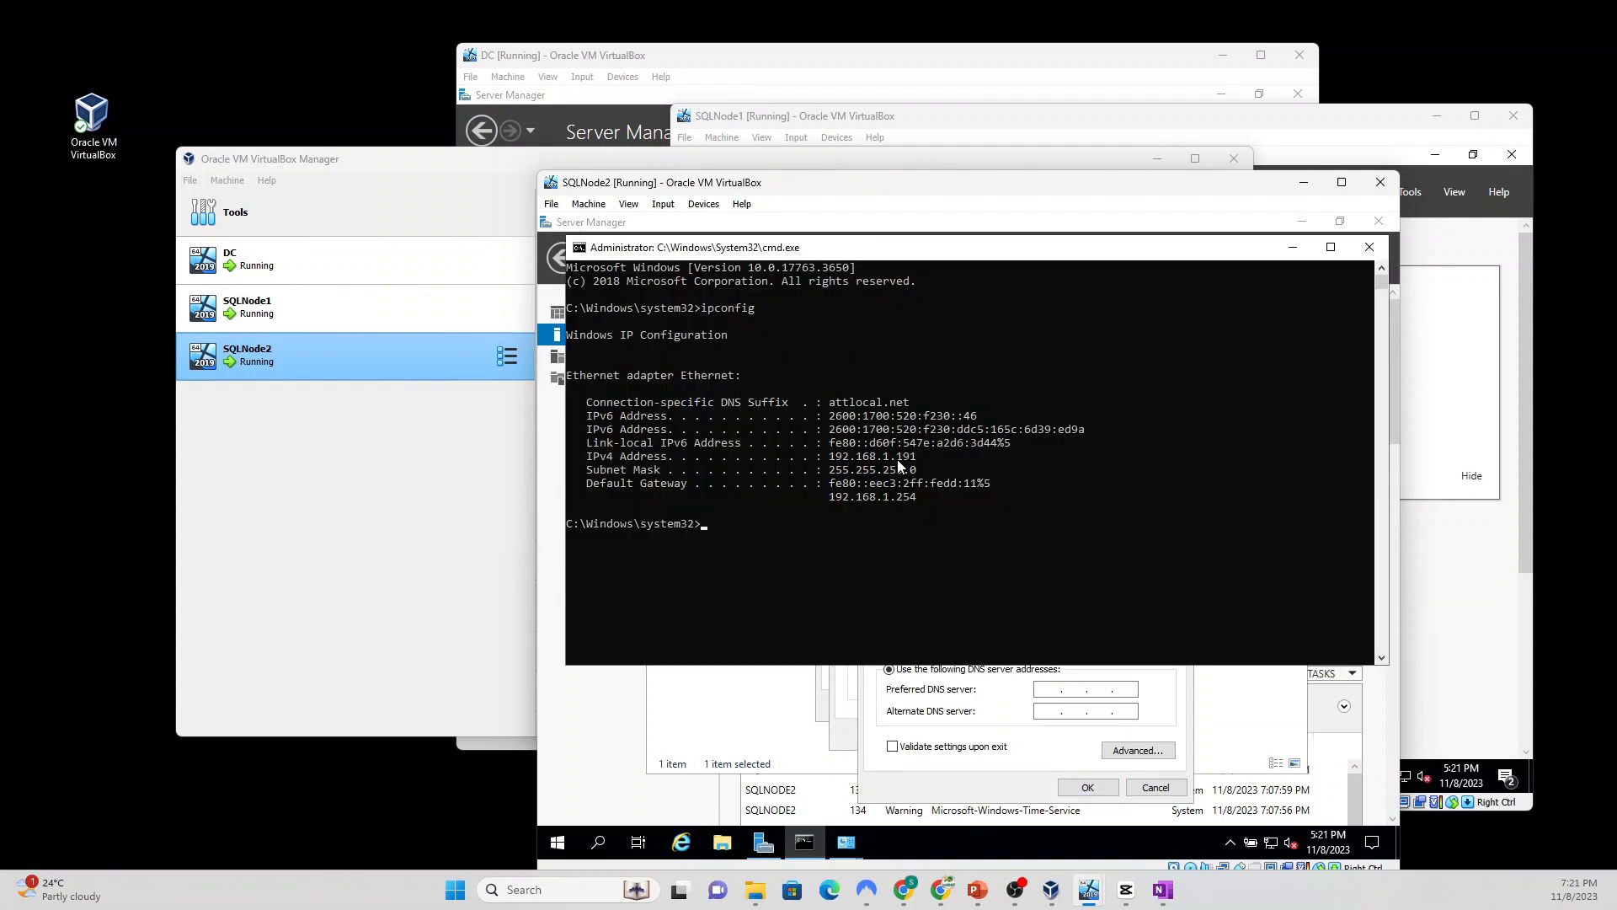
{"action": "left_click", "coordinate": [1005, 726]}
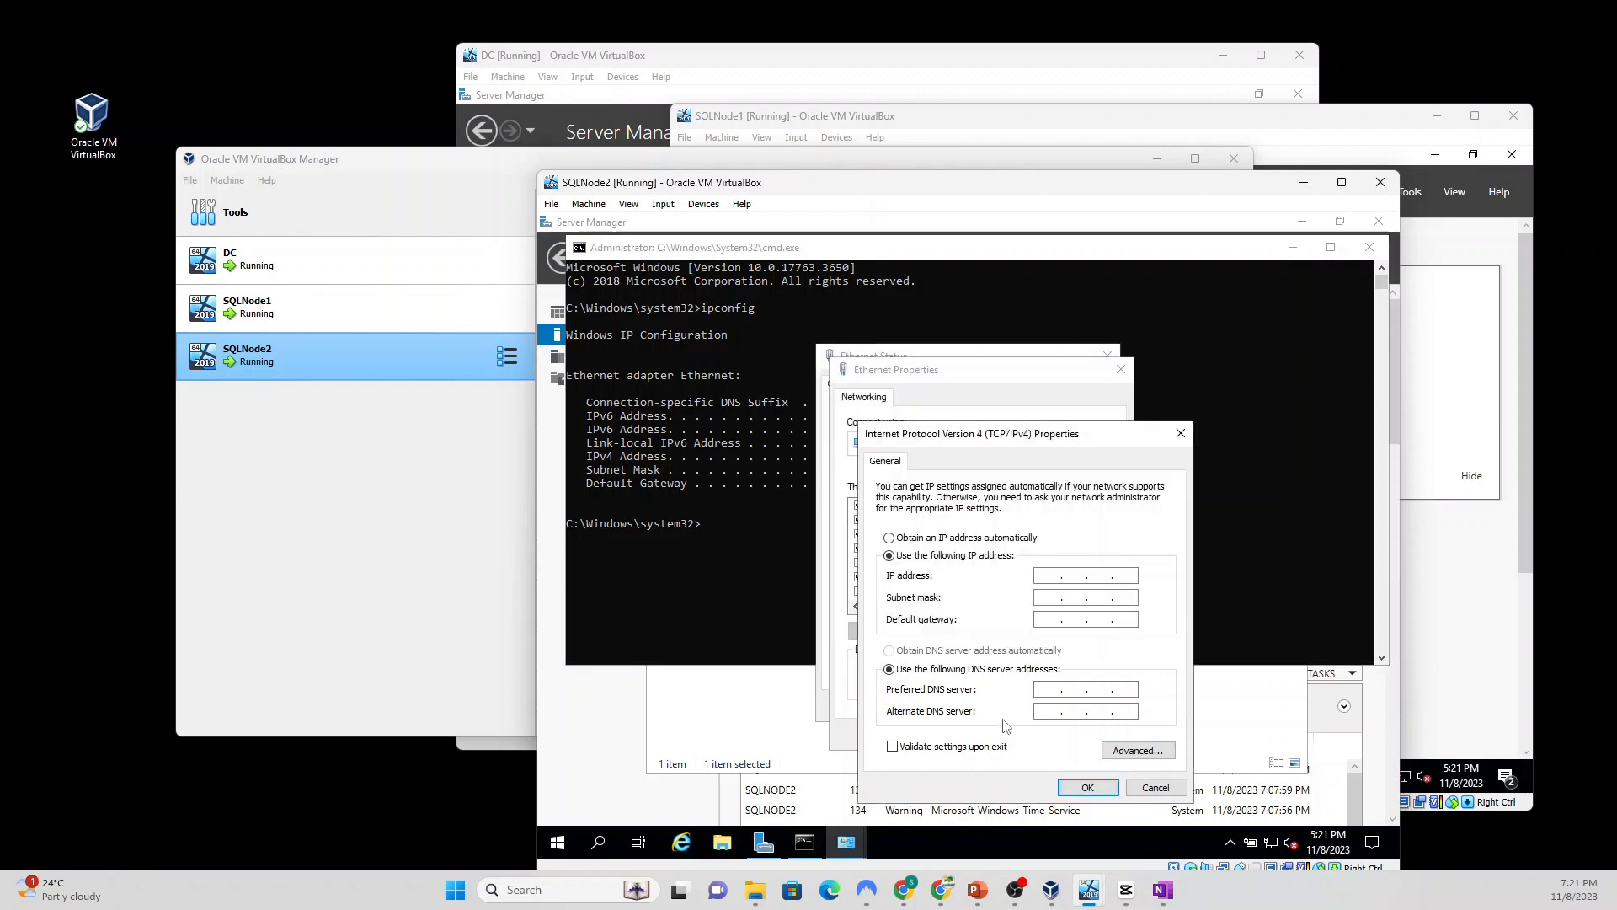
{"action": "left_click", "coordinate": [1053, 575]}
{"action": "type", "text": "192 . 168 . 1 . 191"}
{"action": "left_click", "coordinate": [1045, 596]}
Step: Enter default gateway 192.168.1.254, then bring the DC virtual machine forward
{"action": "left_click", "coordinate": [720, 621]}
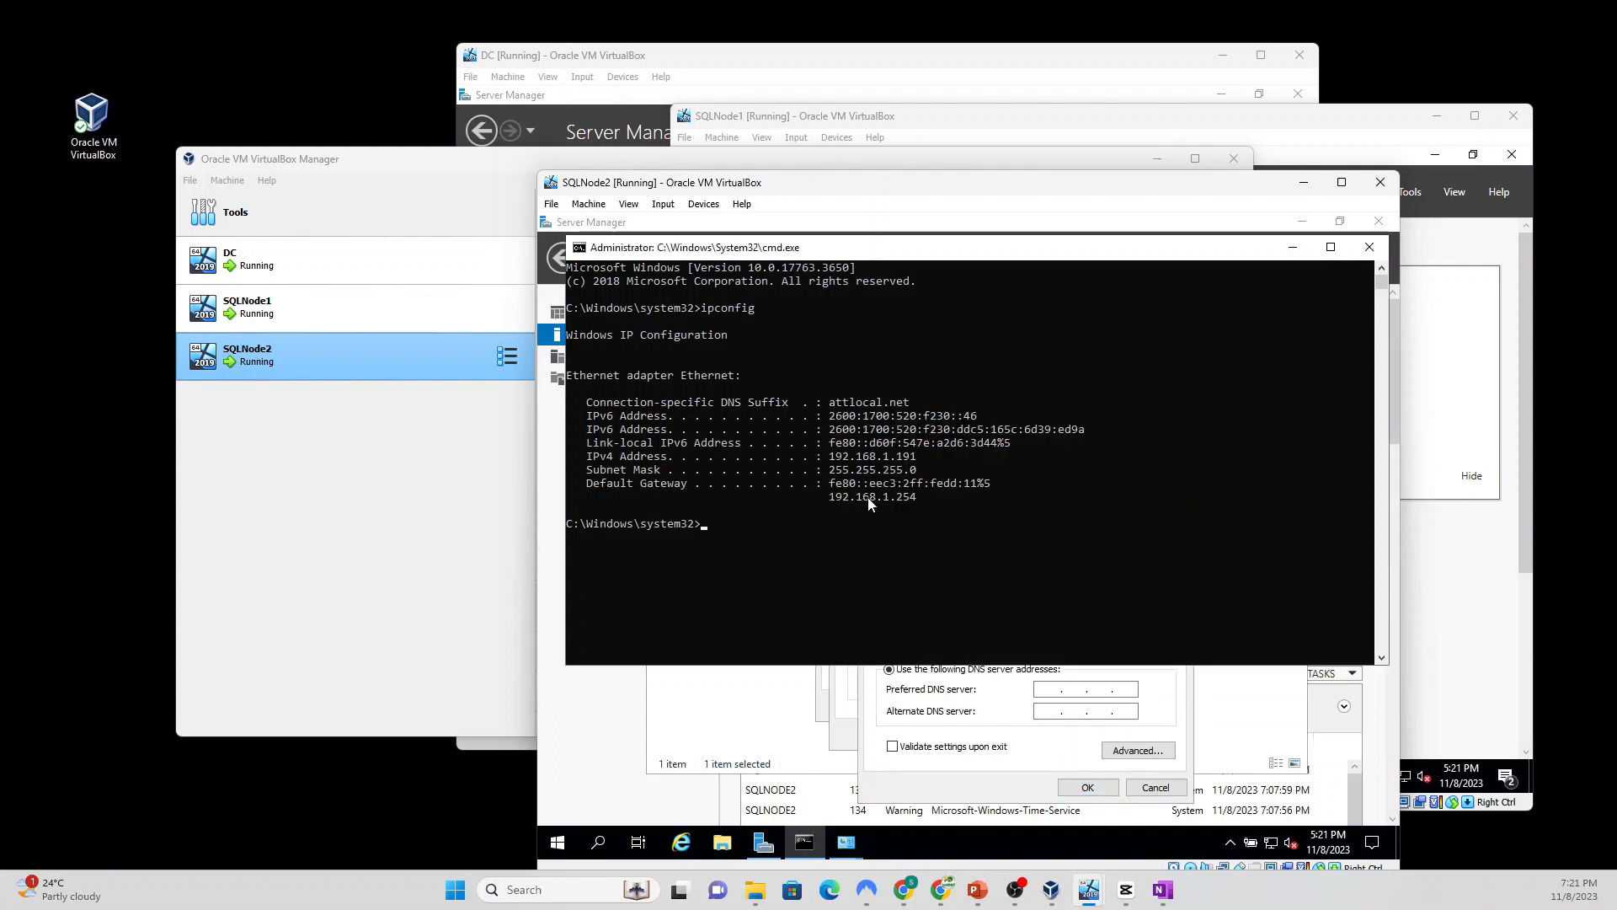
{"action": "left_click", "coordinate": [1012, 747]}
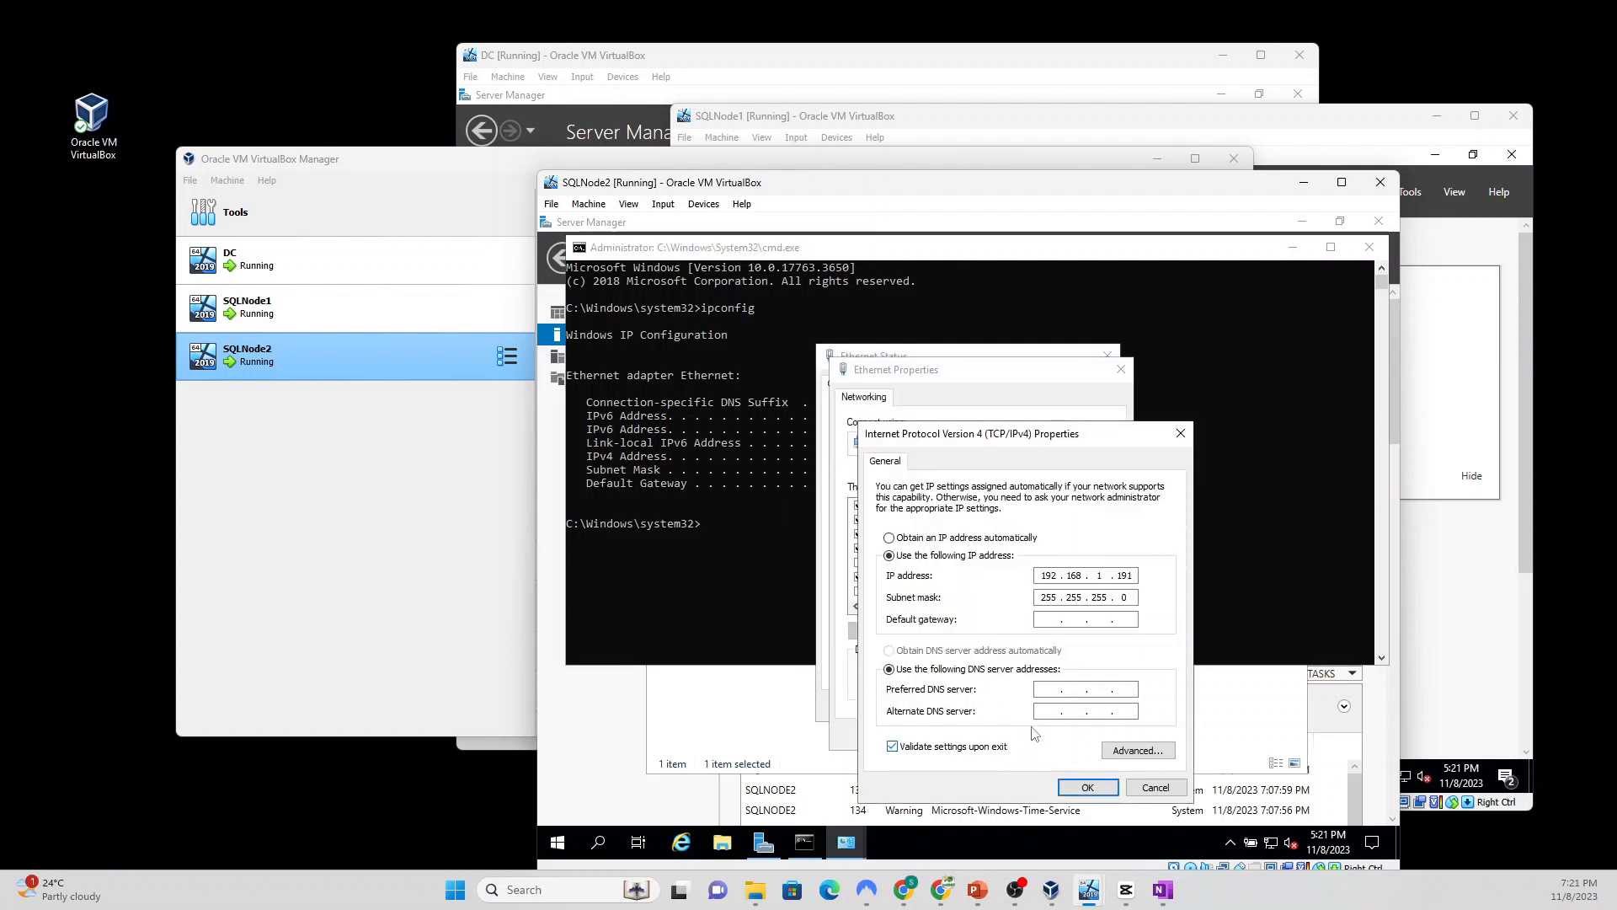
{"action": "left_click", "coordinate": [1050, 619]}
{"action": "type", "text": "192 . "}
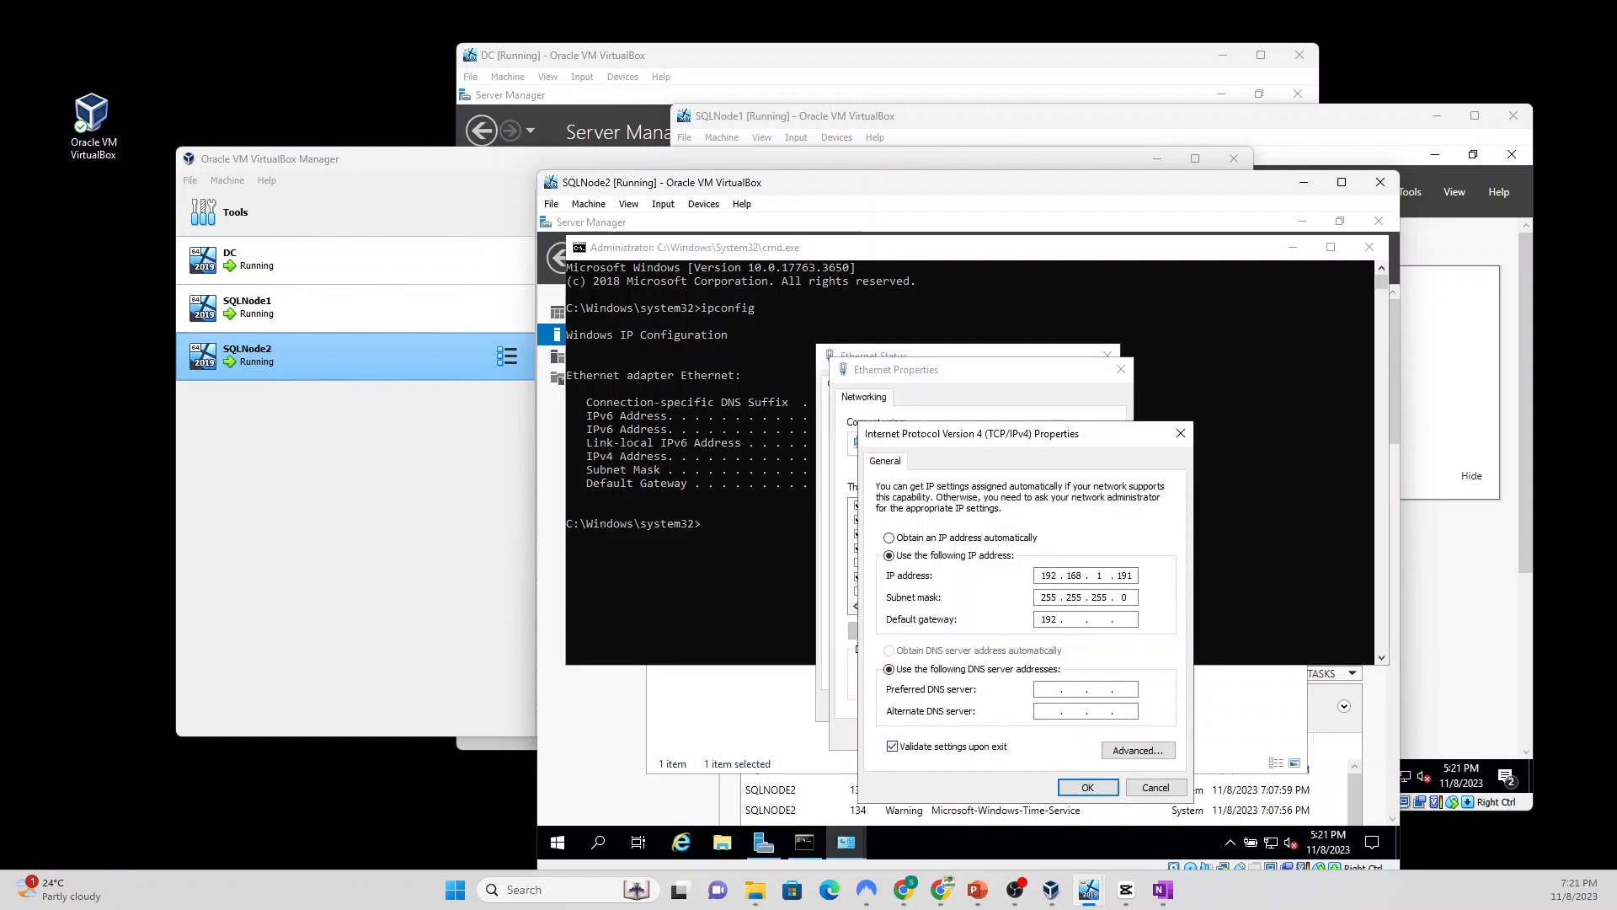
{"action": "type", "text": "168 . 1 . 254"}
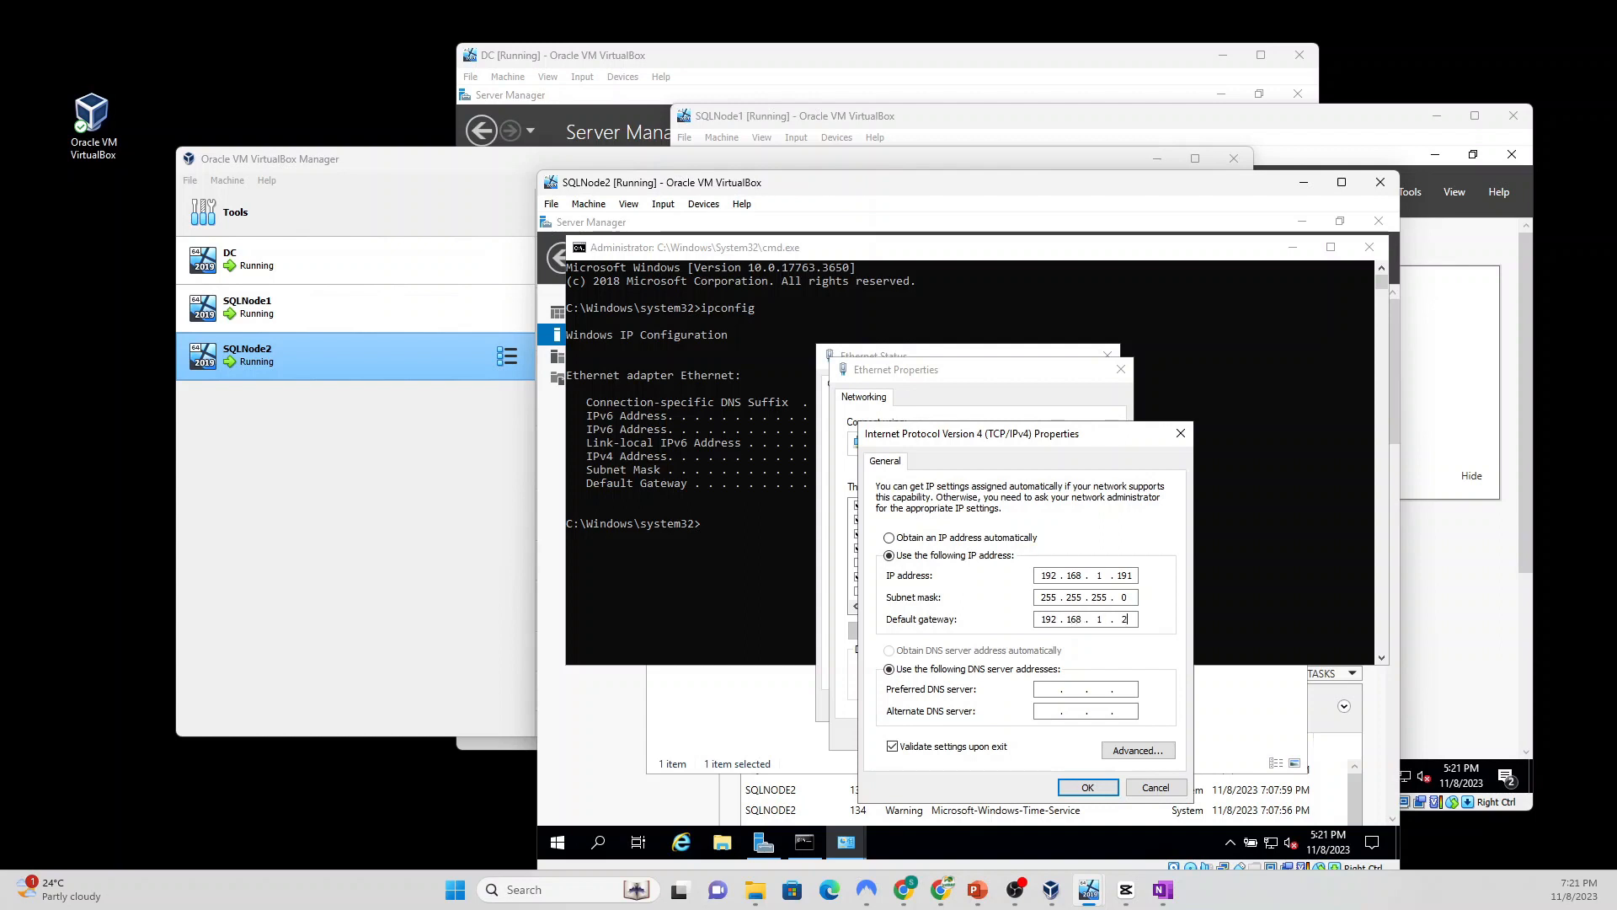
{"action": "left_click", "coordinate": [1050, 689]}
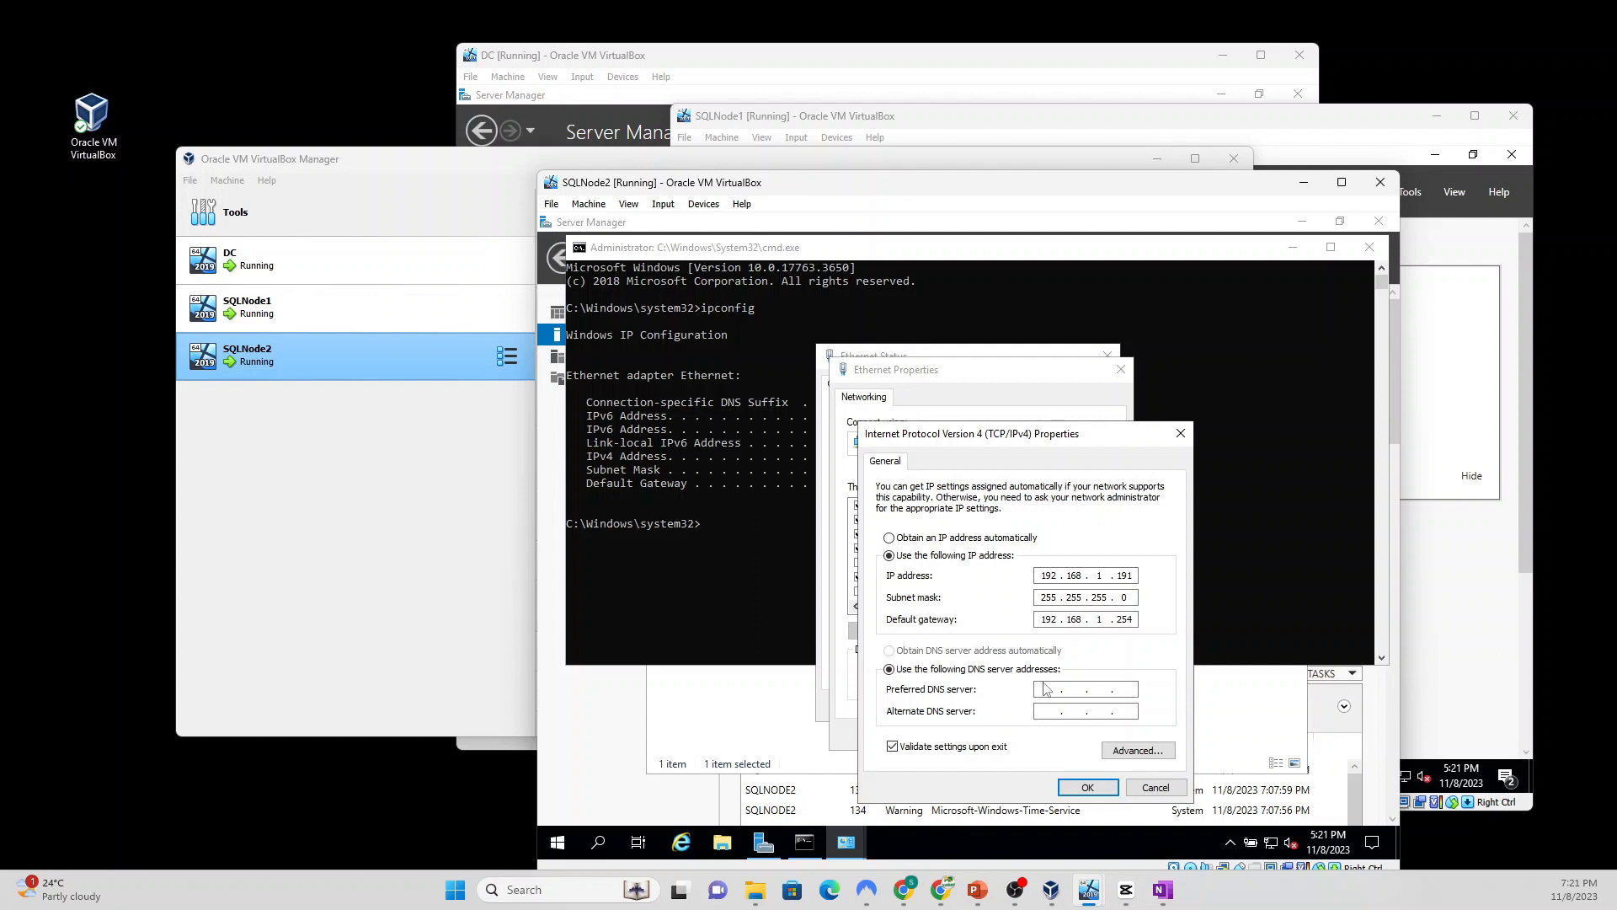
{"action": "left_click", "coordinate": [678, 59]}
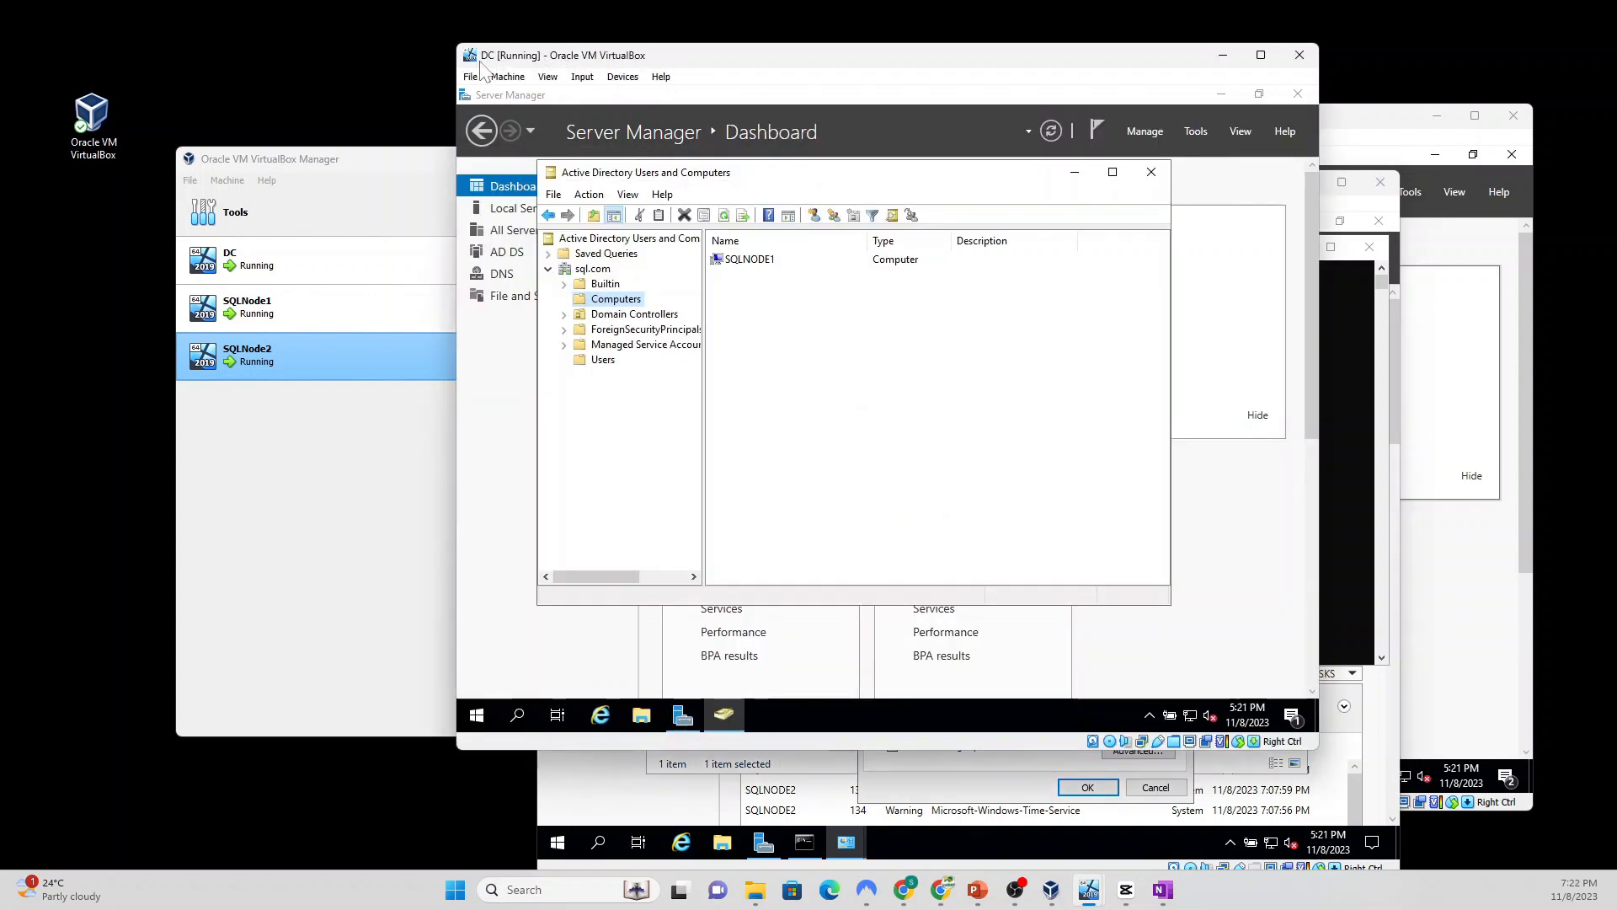
Step: On DC, minimize Active Directory Users and Computers and Server Manager, then search for cmd
{"action": "left_click", "coordinate": [1074, 171]}
{"action": "left_click", "coordinate": [1220, 96]}
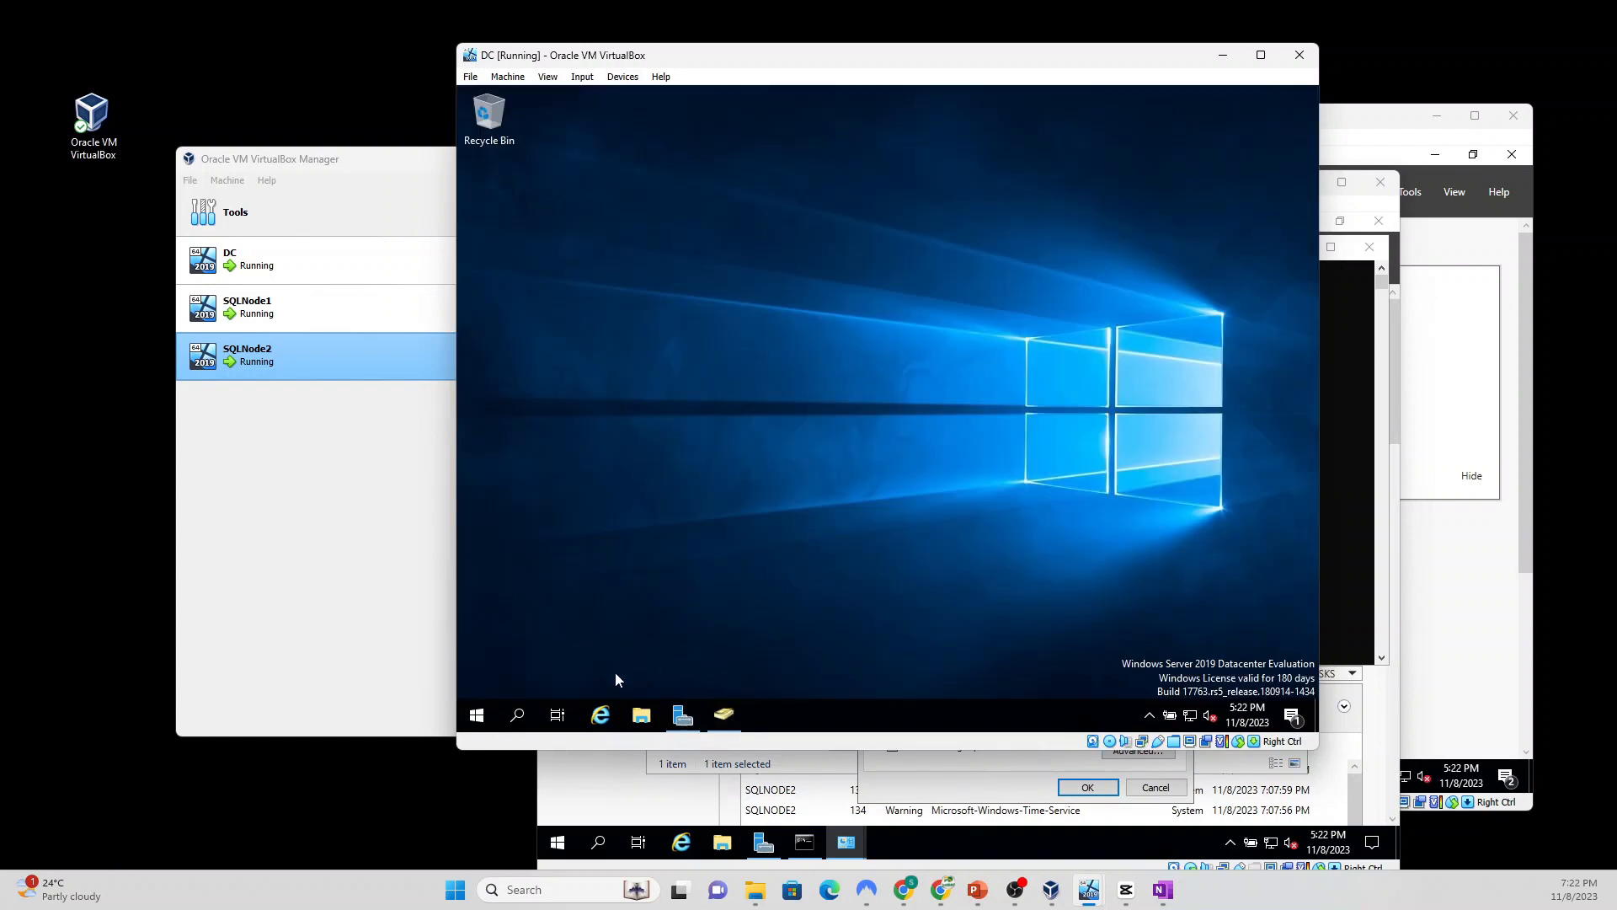
{"action": "left_click", "coordinate": [518, 717]}
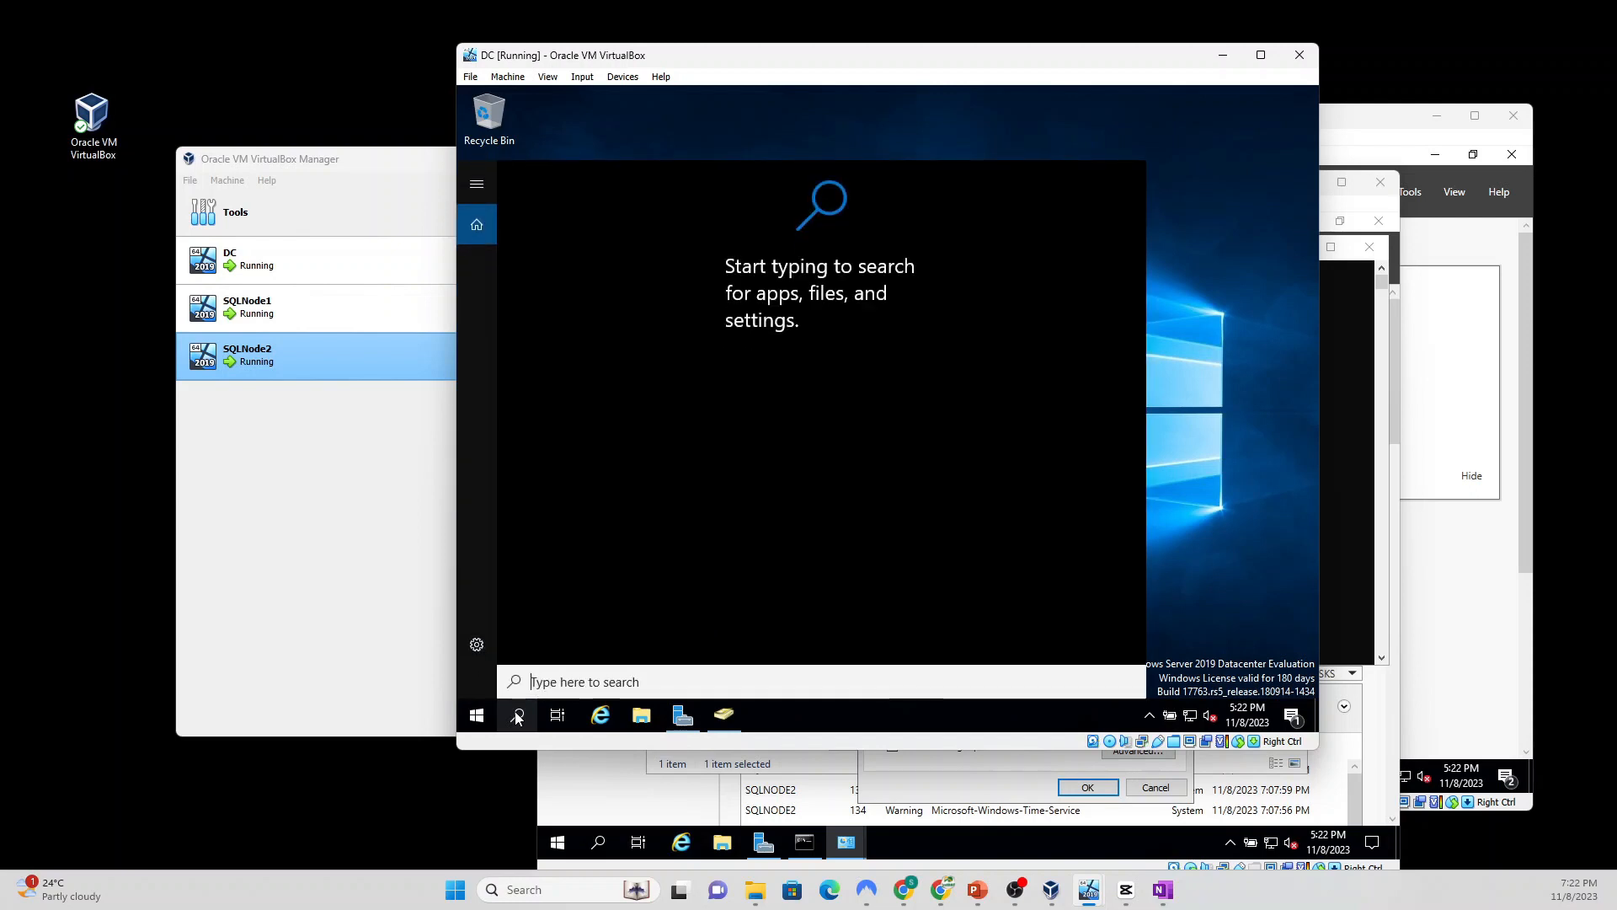
{"action": "type", "text": "cmd"}
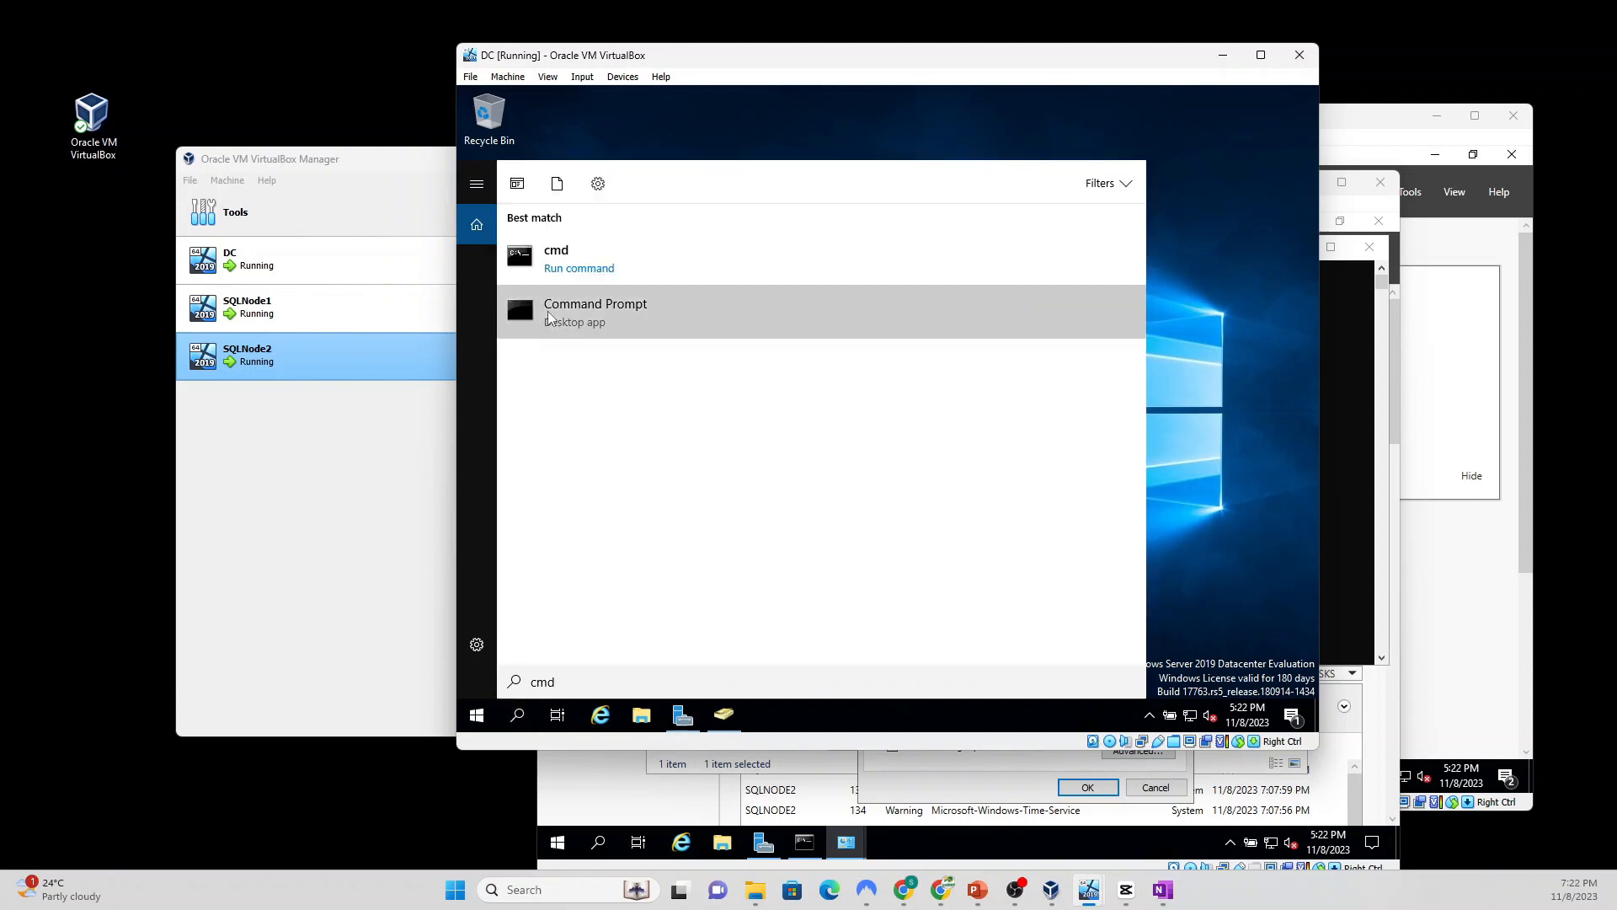
Step: Run ipconfig on DC to confirm IPv4 192.168.1.189, then switch back to SQLNode2
{"action": "left_click", "coordinate": [548, 318]}
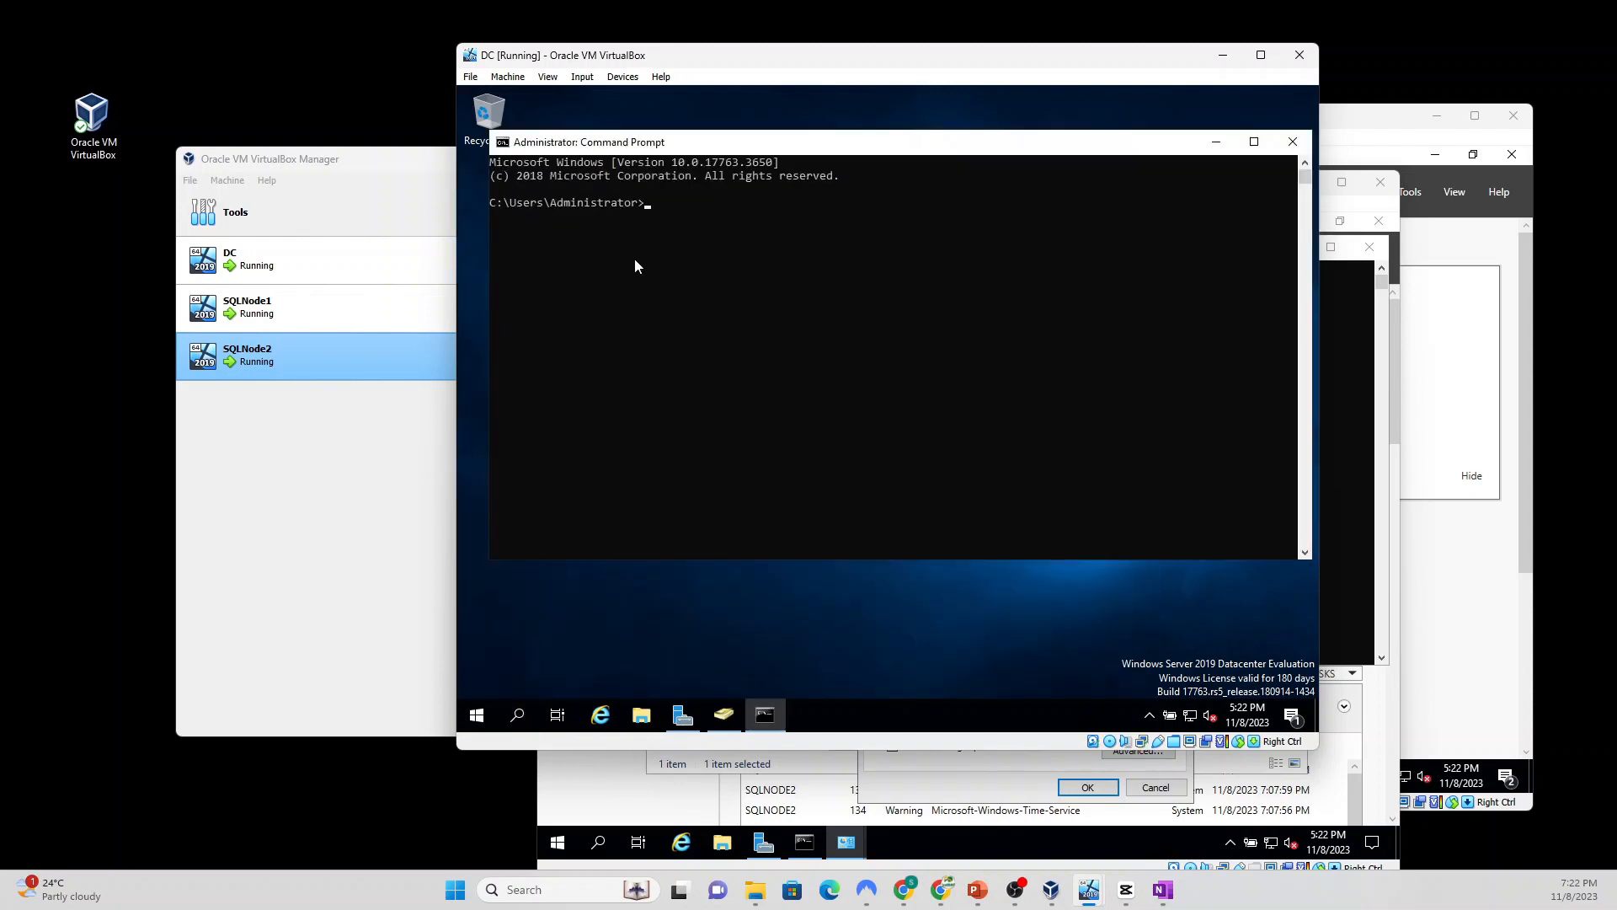
{"action": "type", "text": "ipconfig"}
{"action": "key", "text": "Return"}
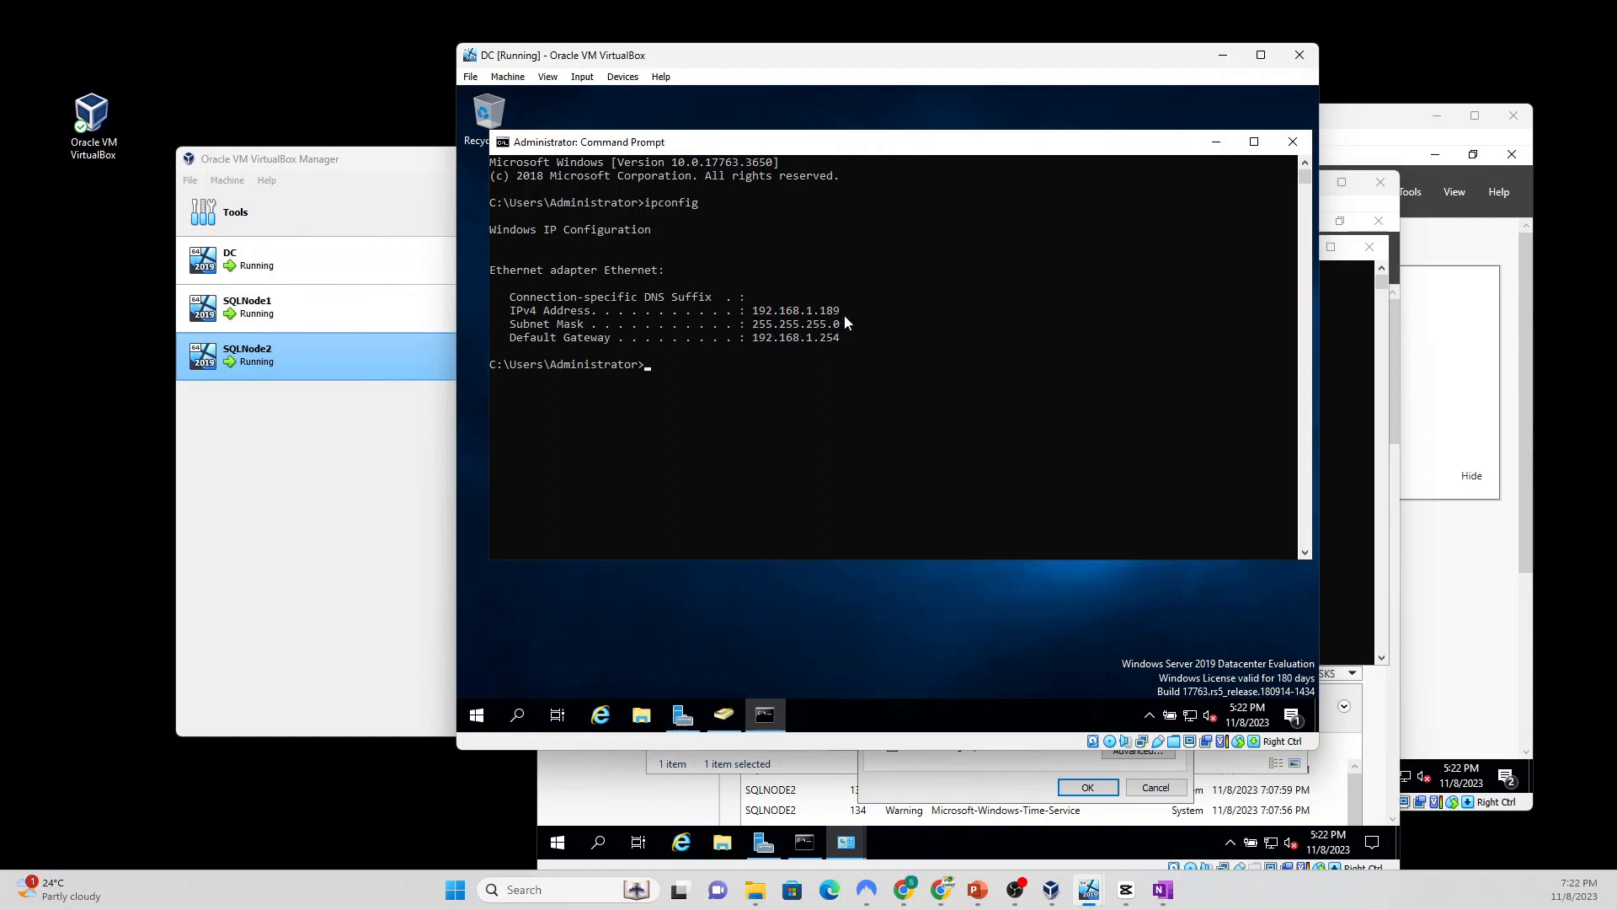
{"action": "left_click", "coordinate": [1293, 145]}
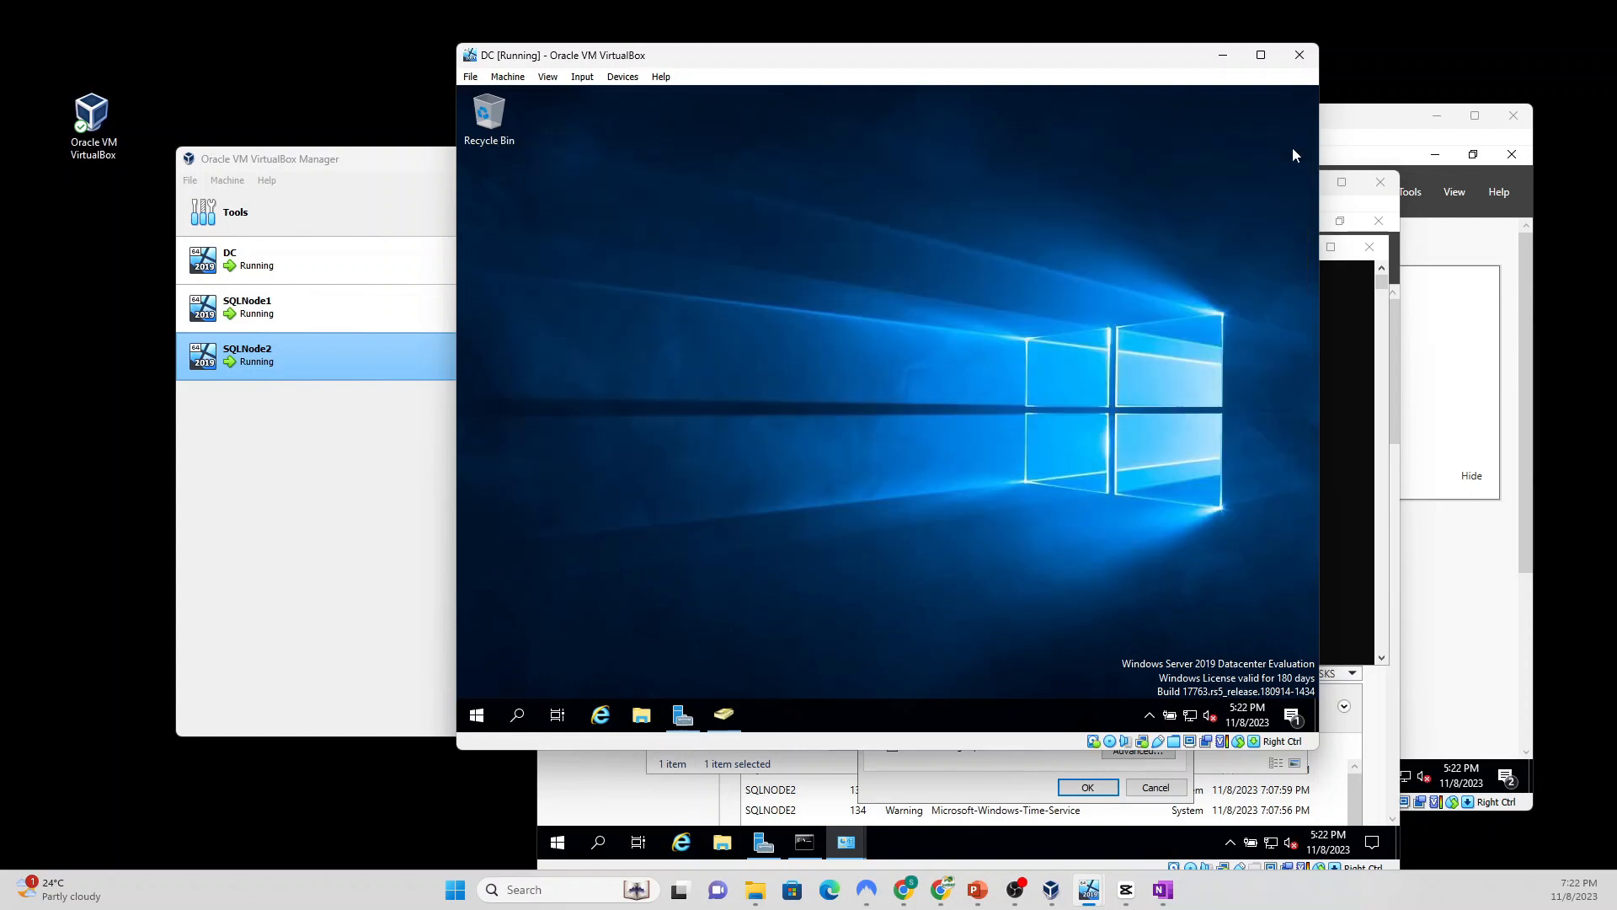
{"action": "left_click", "coordinate": [1328, 590]}
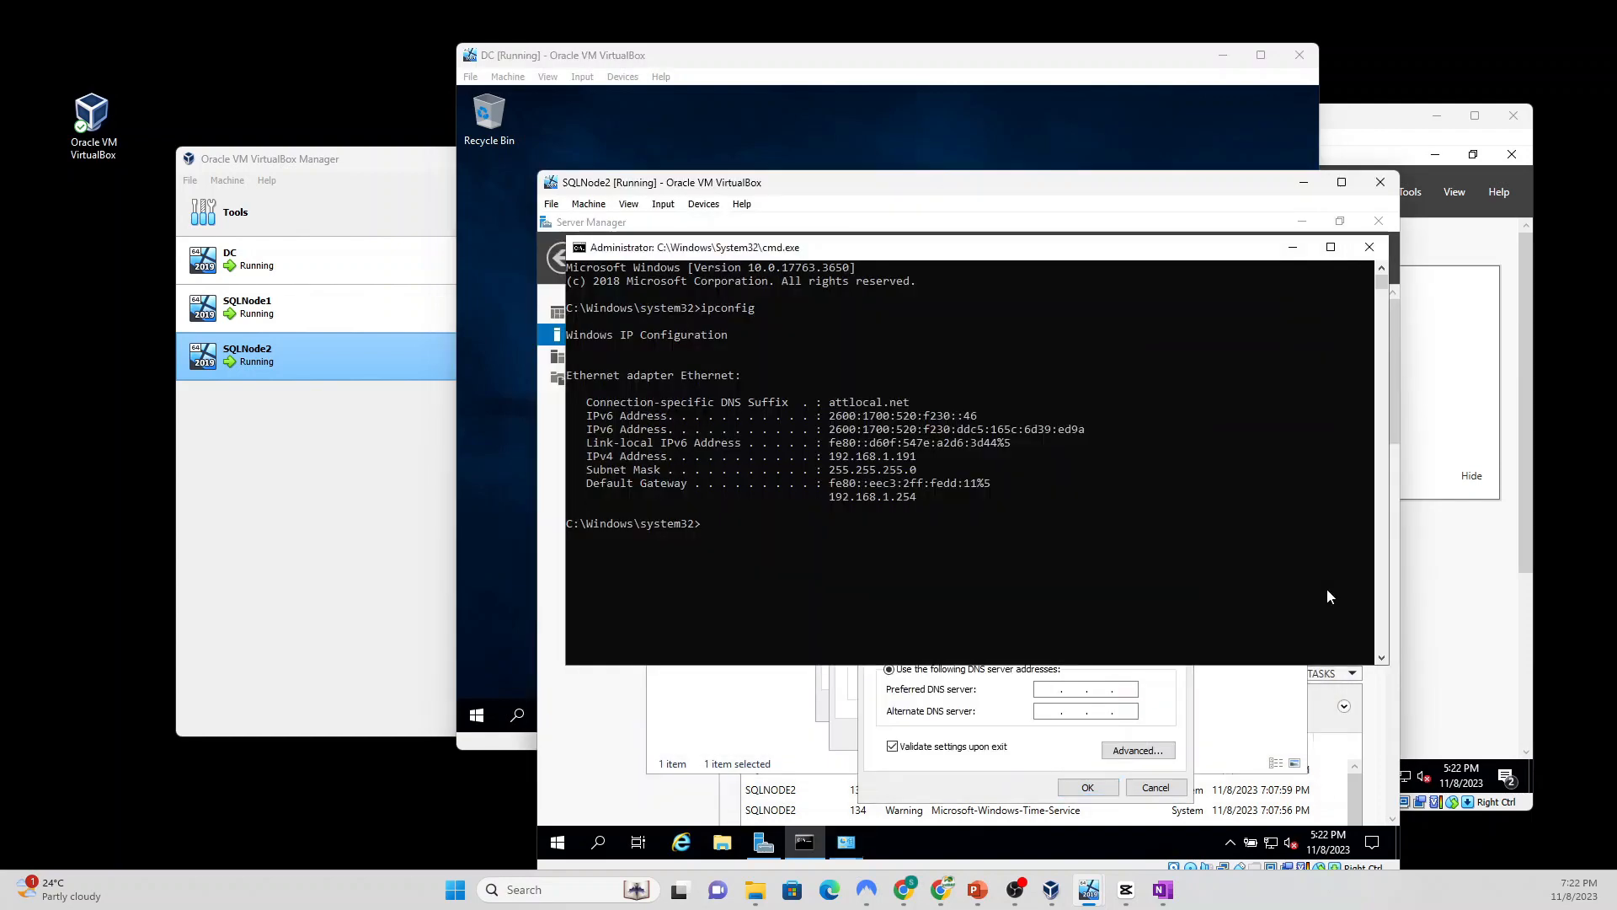
Step: Save the IPv4 settings with preferred DNS 192.168.1.189 and close the Ethernet dialogs and cmd
{"action": "left_click", "coordinate": [1027, 749]}
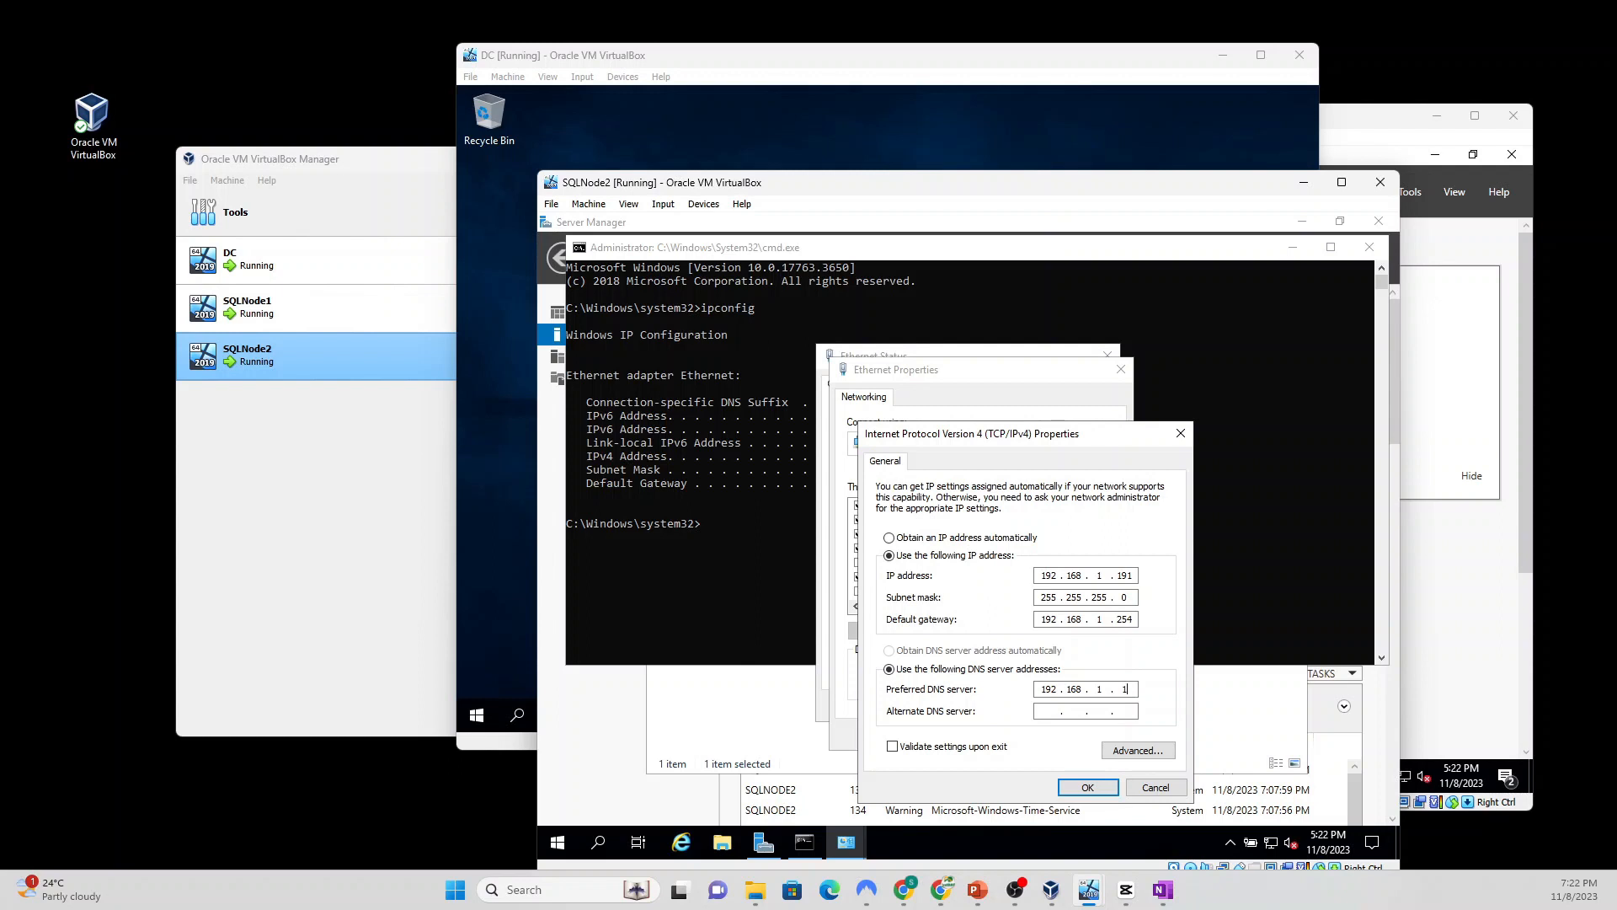
{"action": "left_click", "coordinate": [1087, 786]}
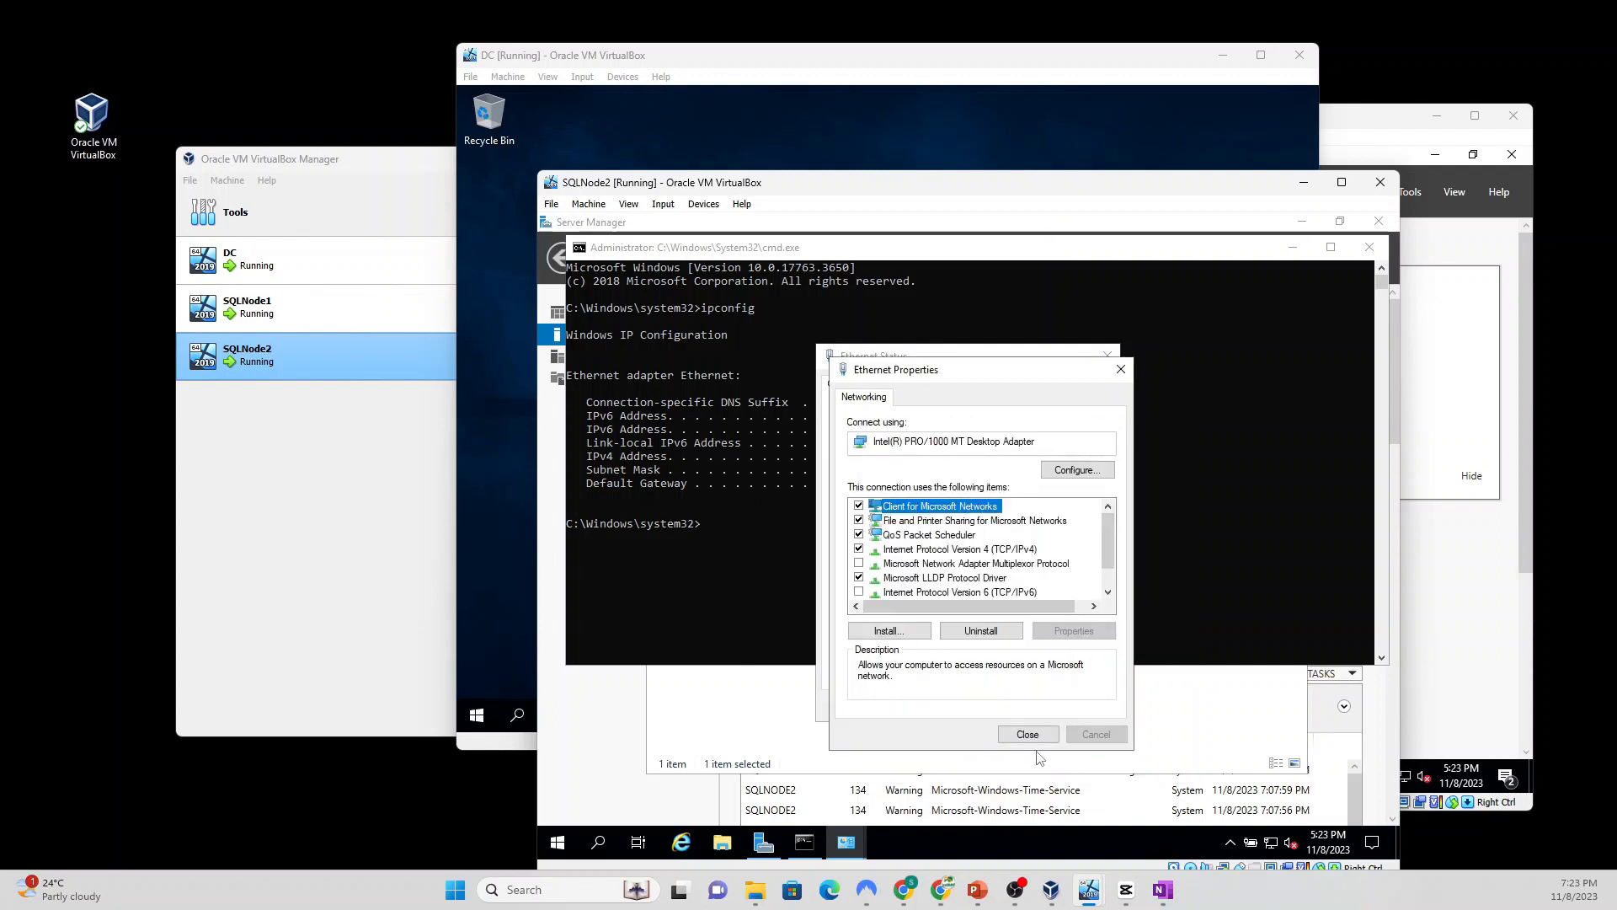
{"action": "left_click", "coordinate": [1029, 735]}
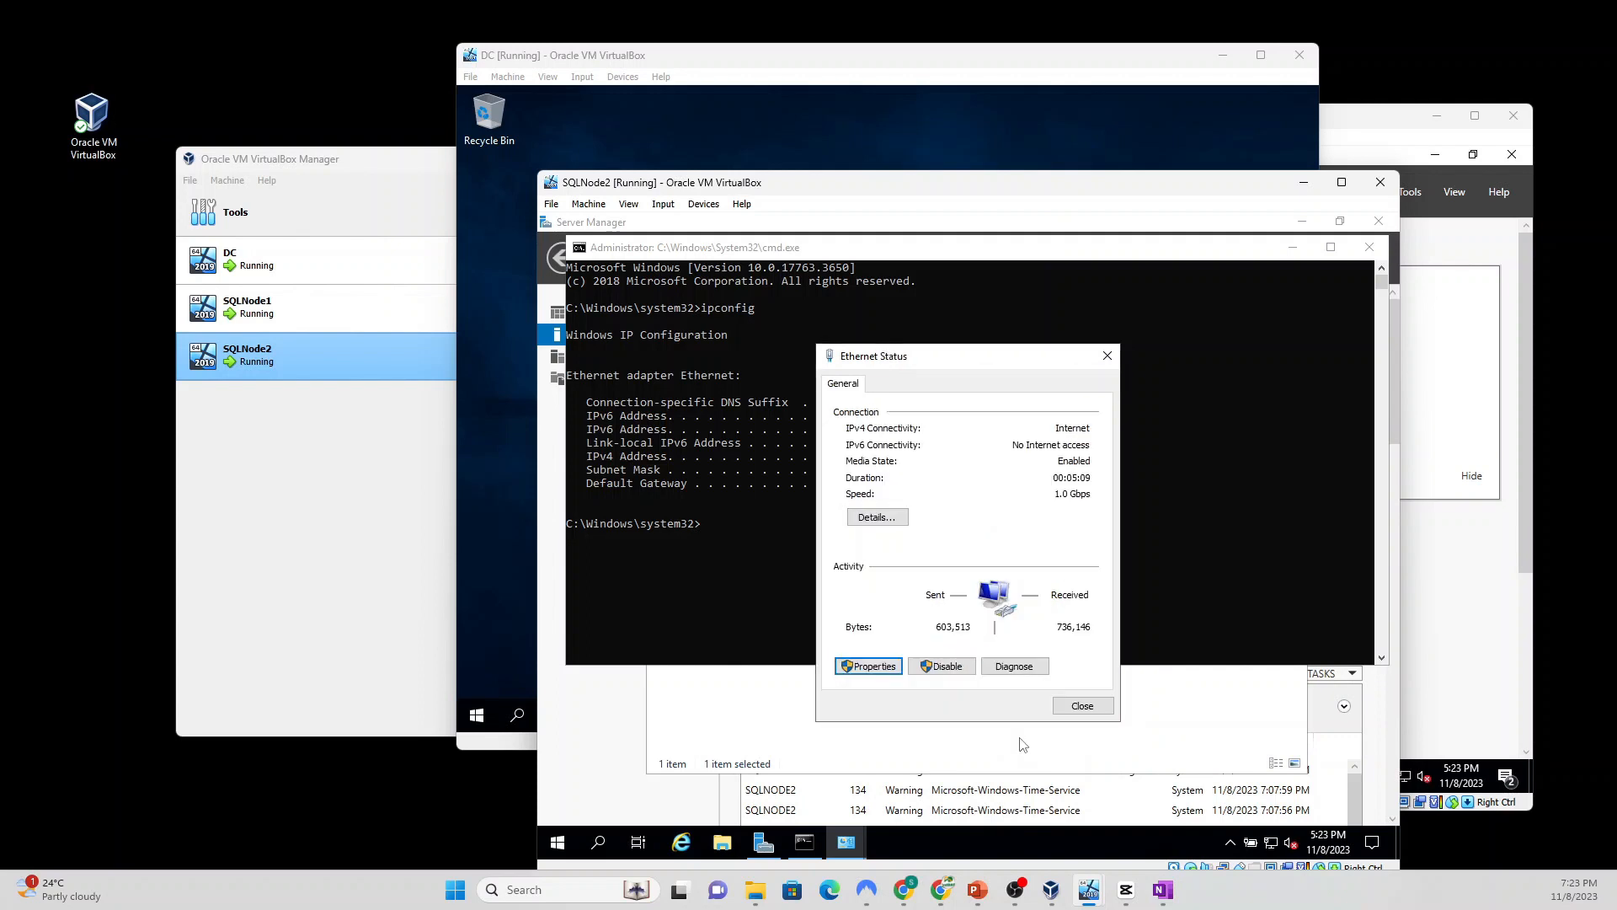
{"action": "left_click", "coordinate": [1082, 707]}
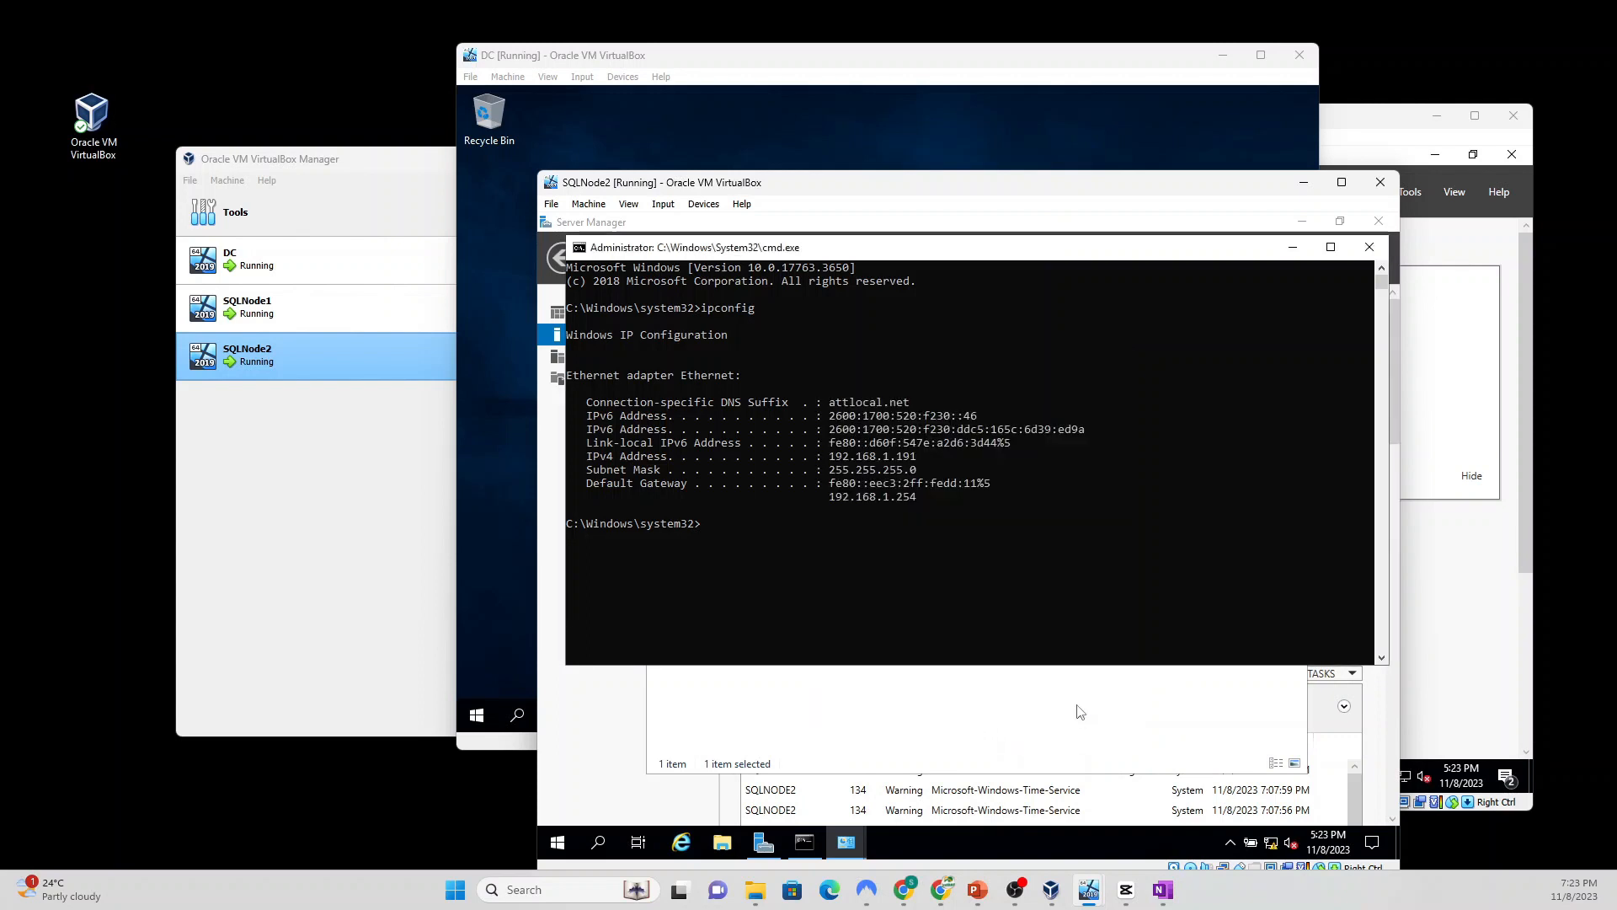
{"action": "left_click", "coordinate": [1368, 248]}
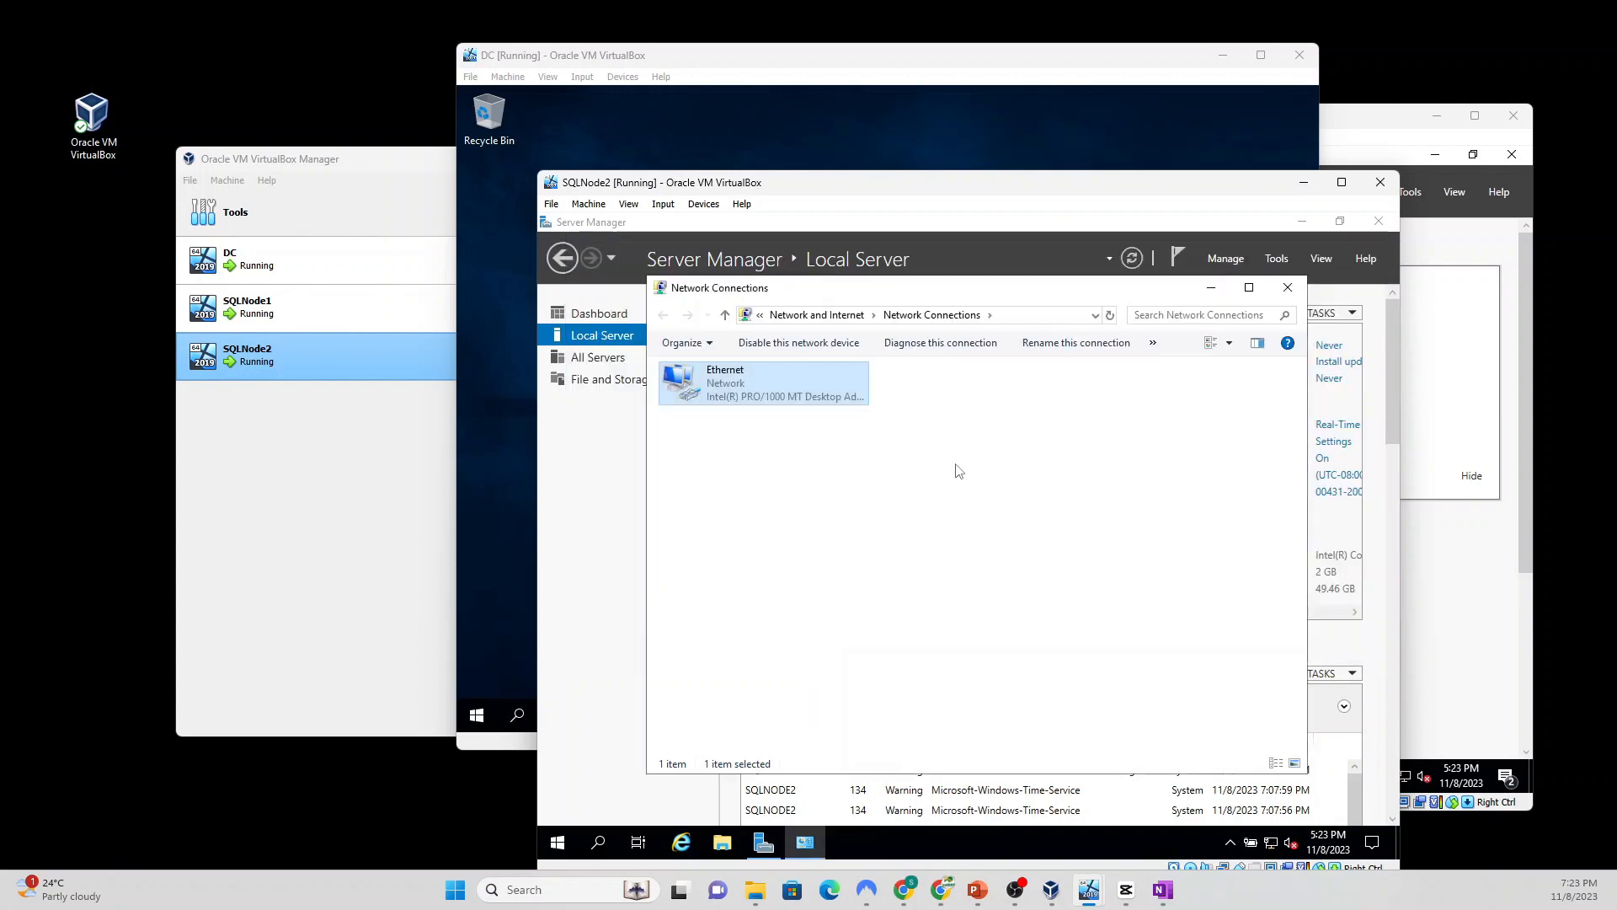
Step: Open SQLNode2's firewall settings and turn off the domain and private network firewalls
{"action": "left_click", "coordinate": [1289, 287]}
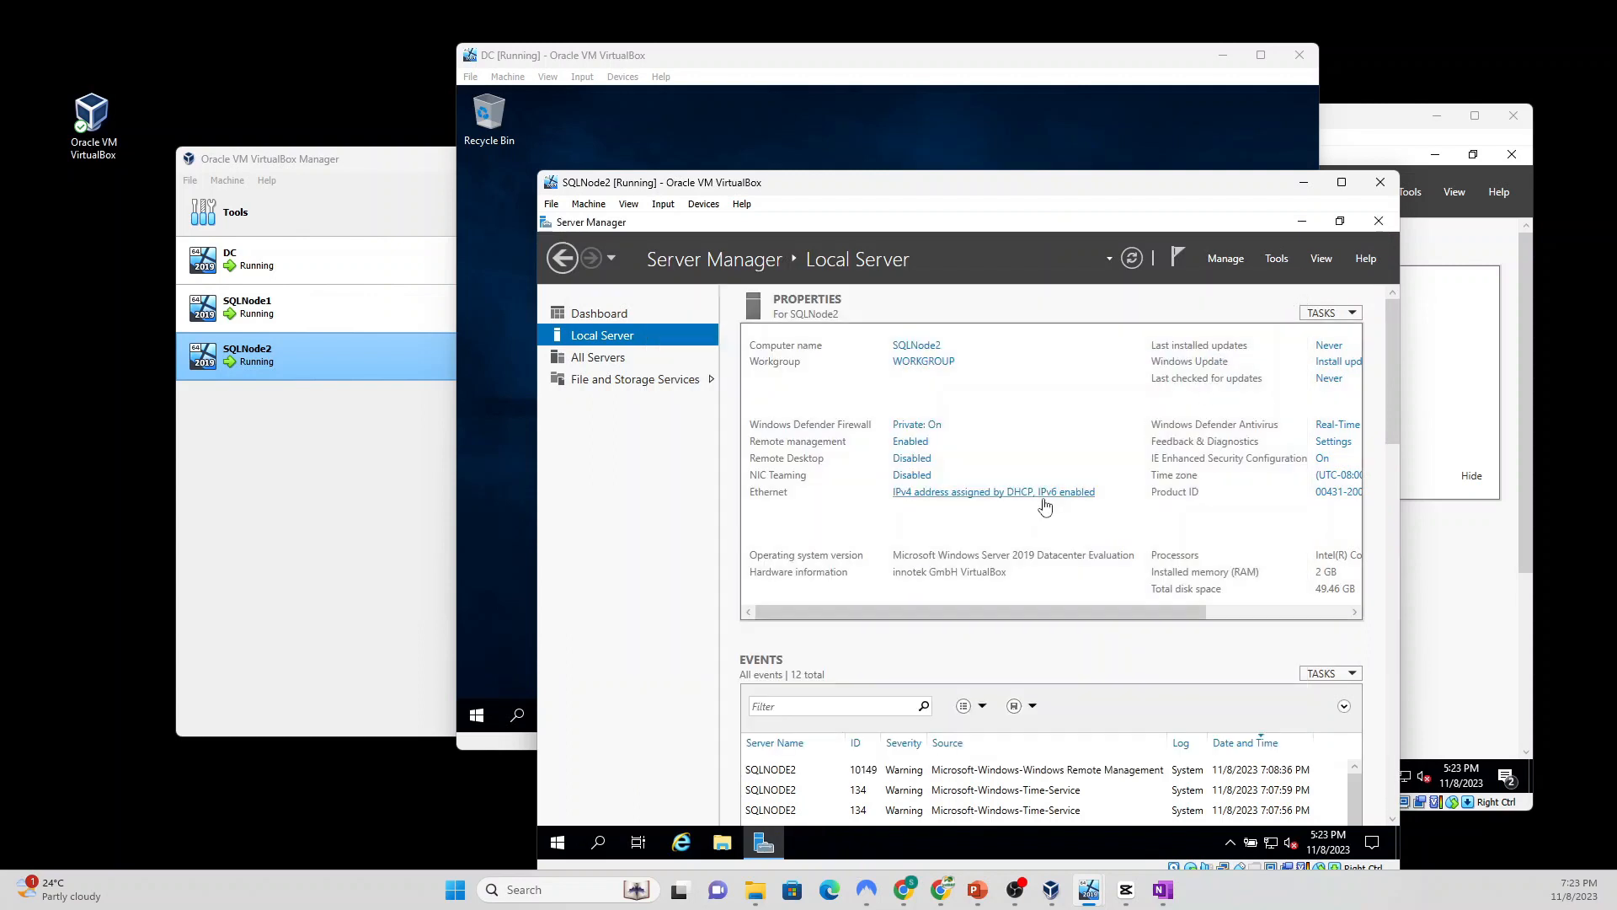
{"action": "left_click", "coordinate": [925, 426]}
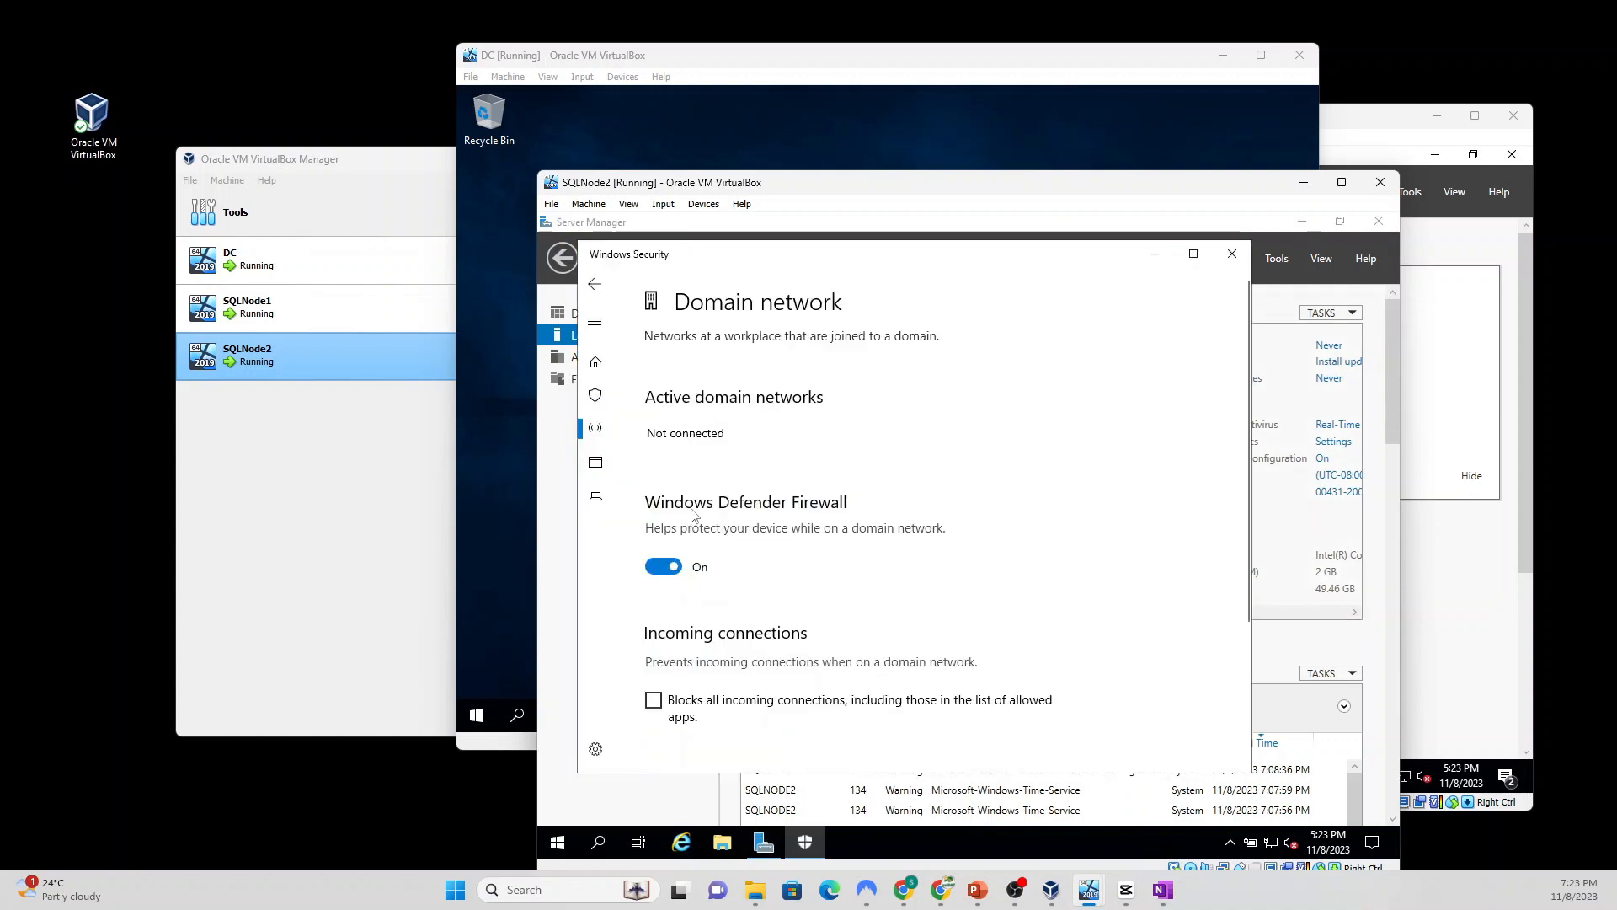
{"action": "left_click", "coordinate": [662, 566]}
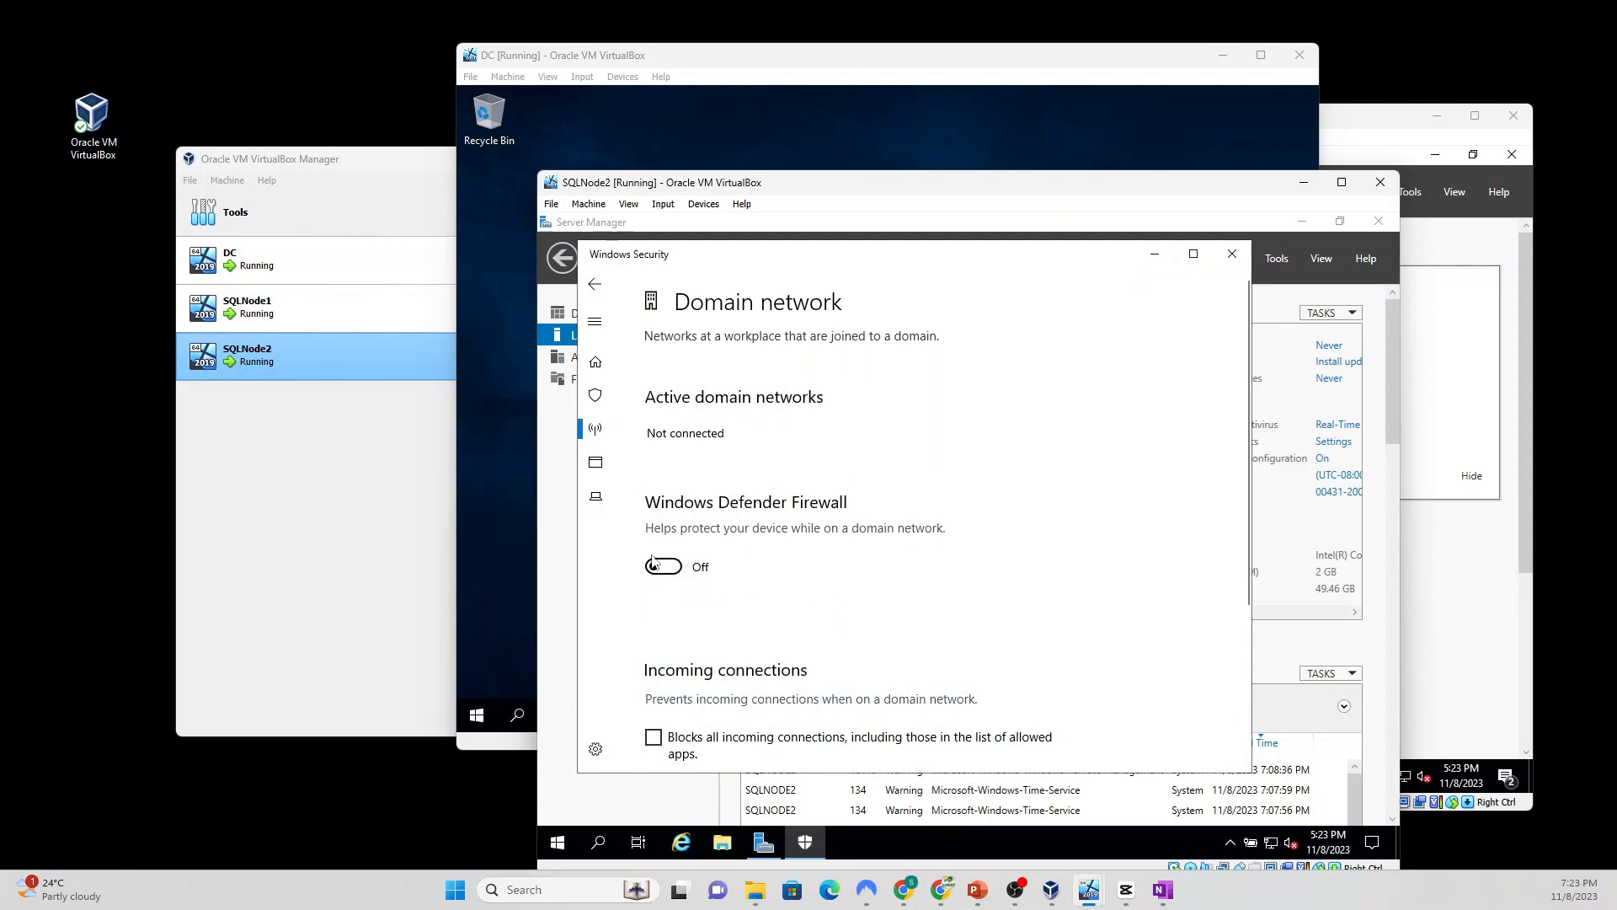
{"action": "left_click", "coordinate": [595, 283]}
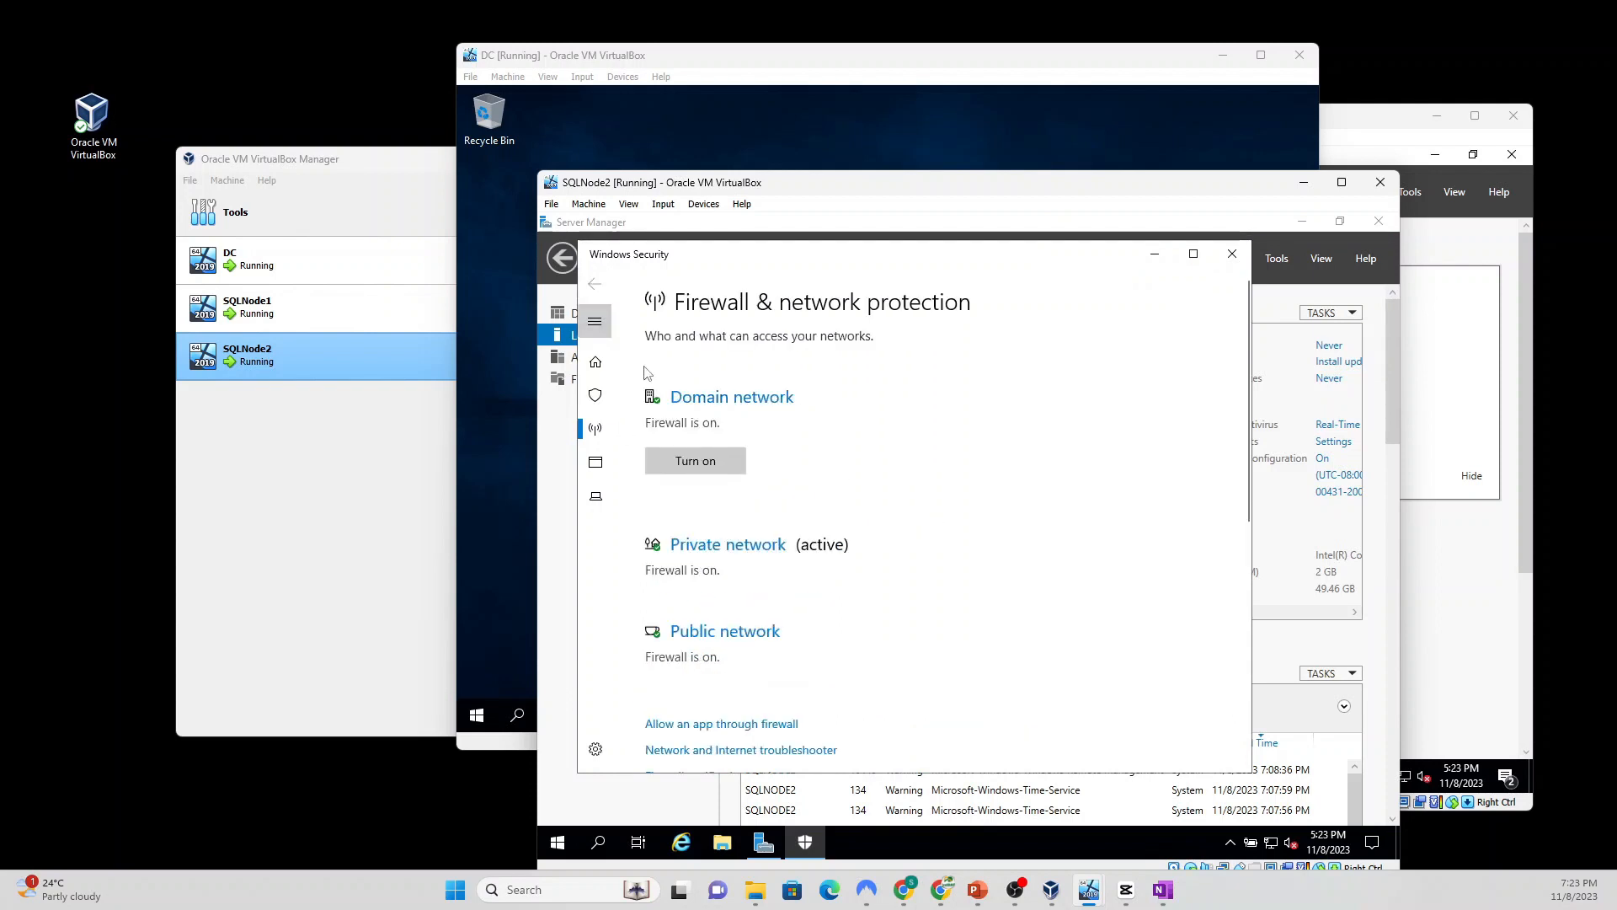
{"action": "left_click", "coordinate": [713, 546]}
{"action": "left_click", "coordinate": [663, 584]}
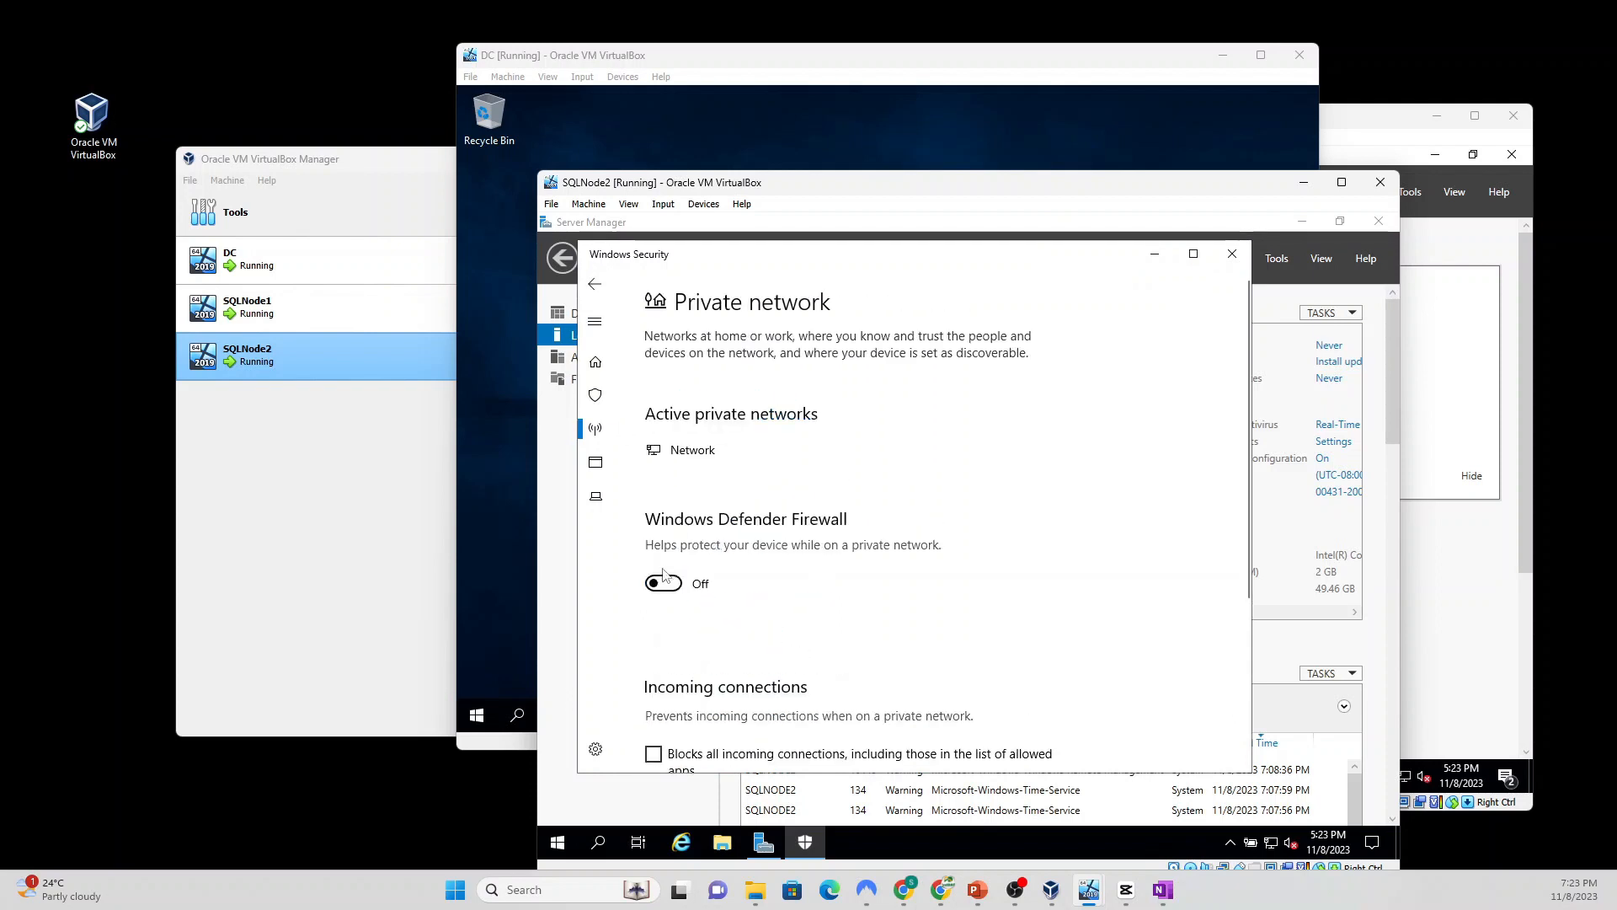
{"action": "left_click", "coordinate": [595, 284]}
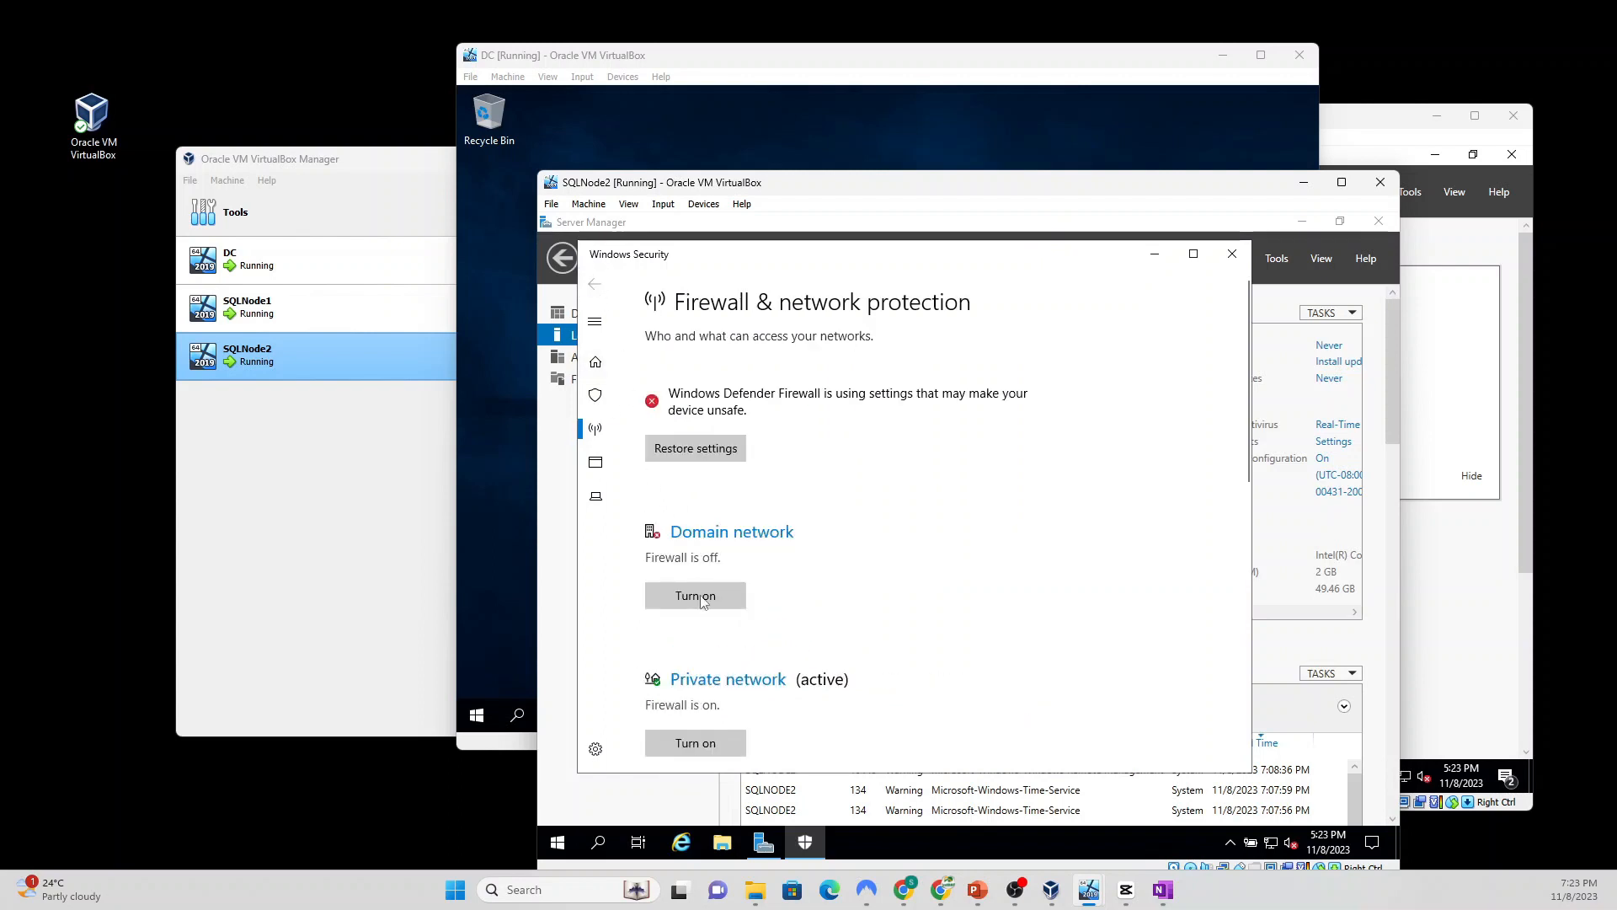
Step: Turn off the private and public network firewalls, then close Windows Security
{"action": "left_click", "coordinate": [704, 742]}
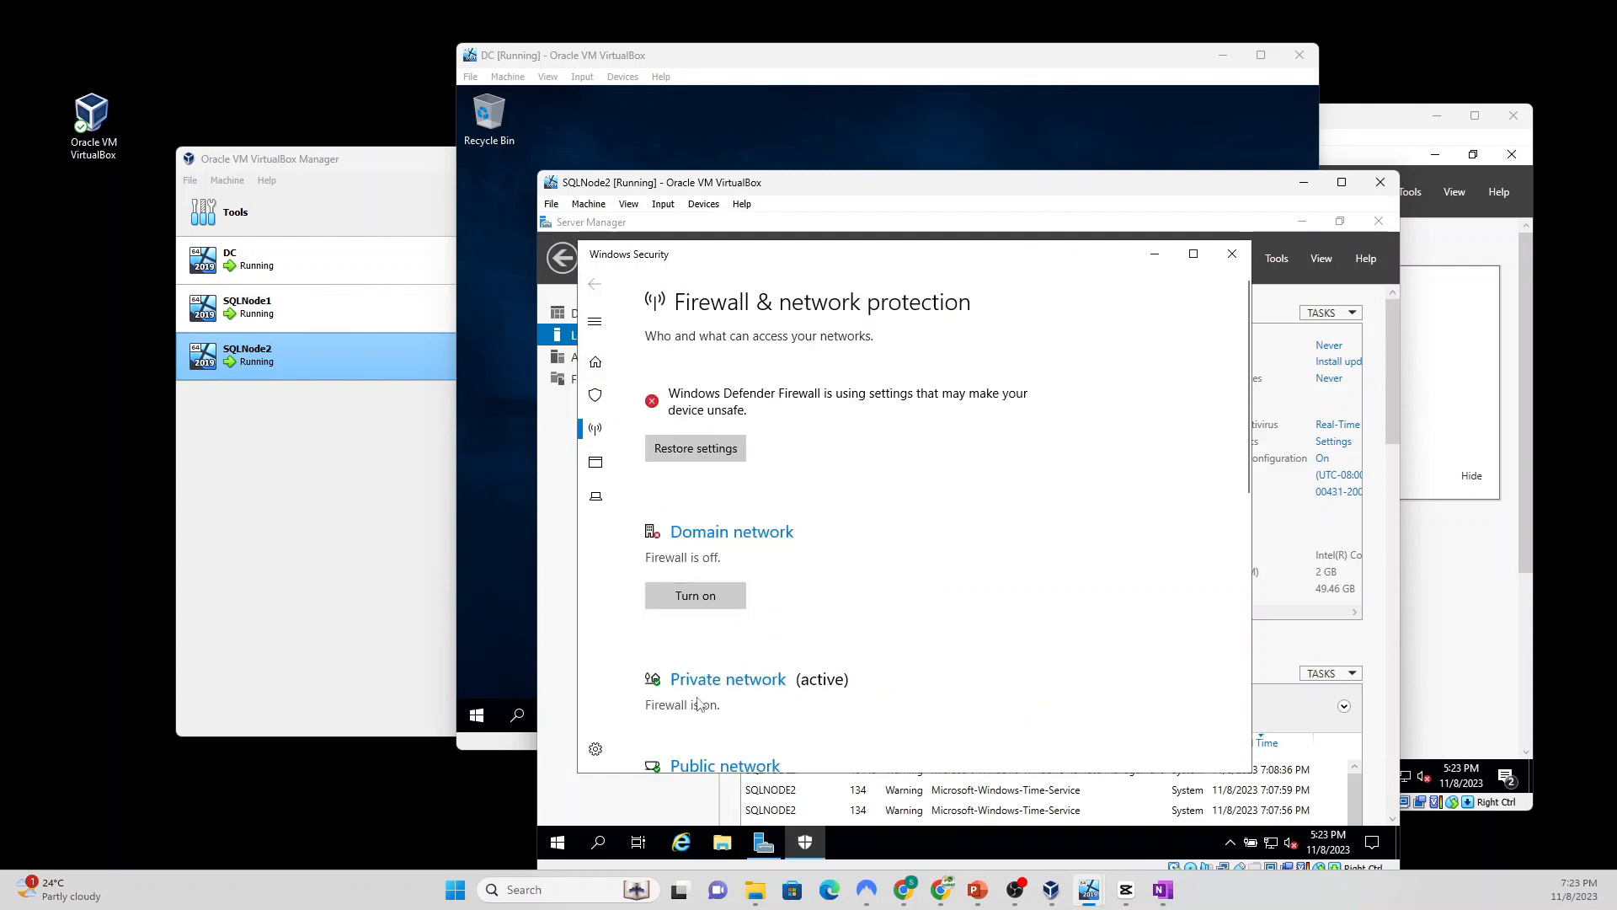
{"action": "scroll", "coordinate": [709, 680], "scroll_direction": "down", "scroll_amount": 3}
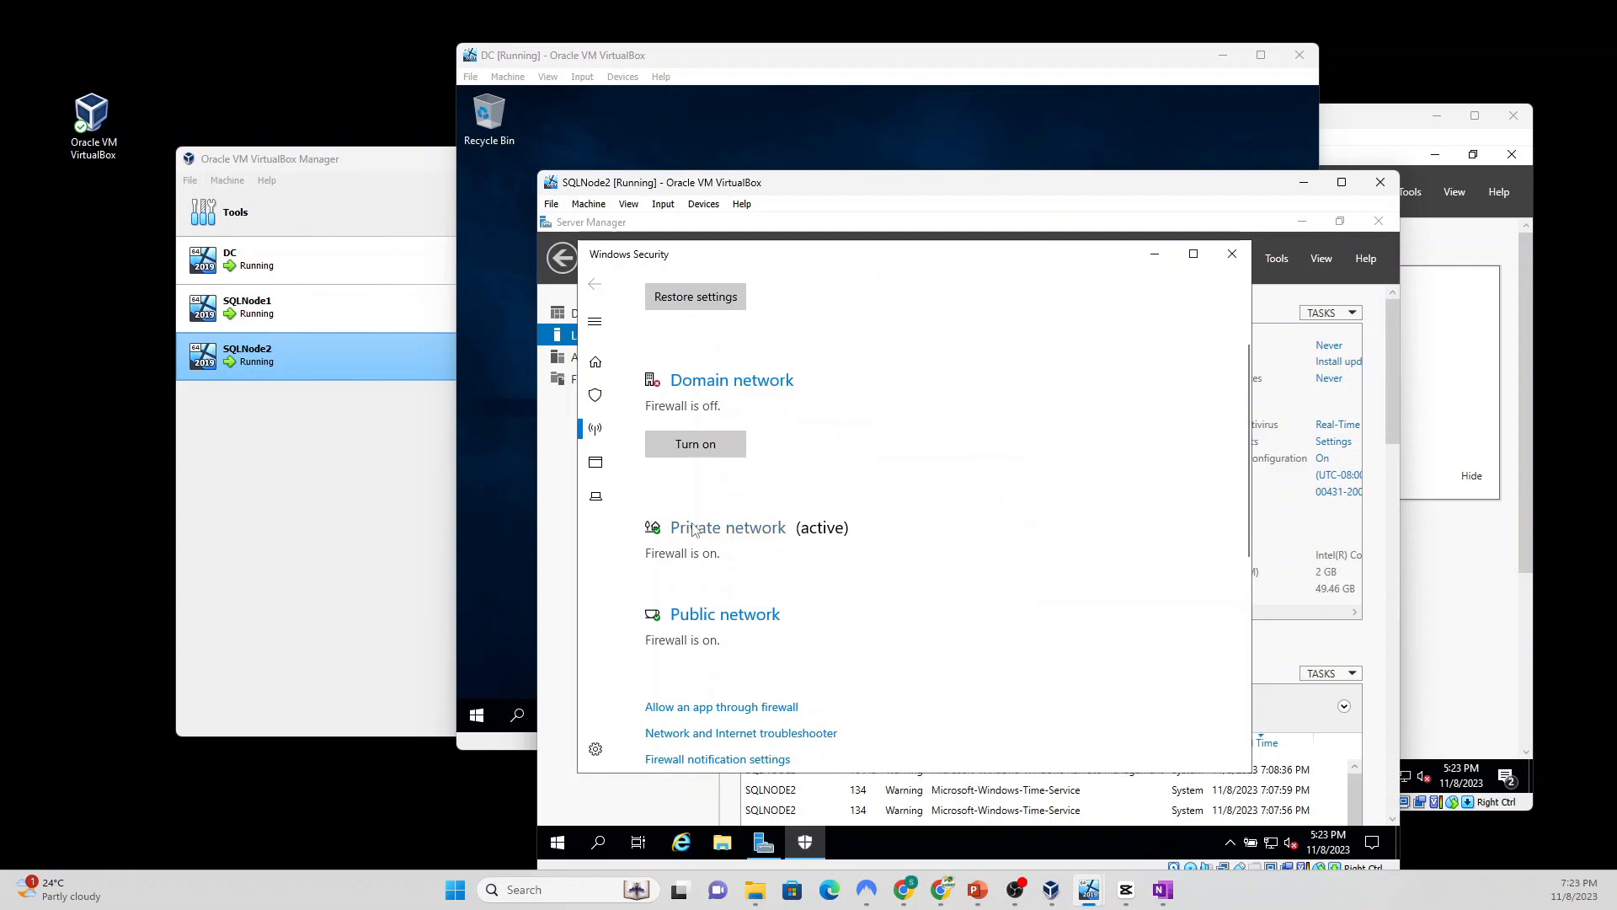
{"action": "left_click", "coordinate": [699, 531]}
{"action": "left_click", "coordinate": [671, 589]}
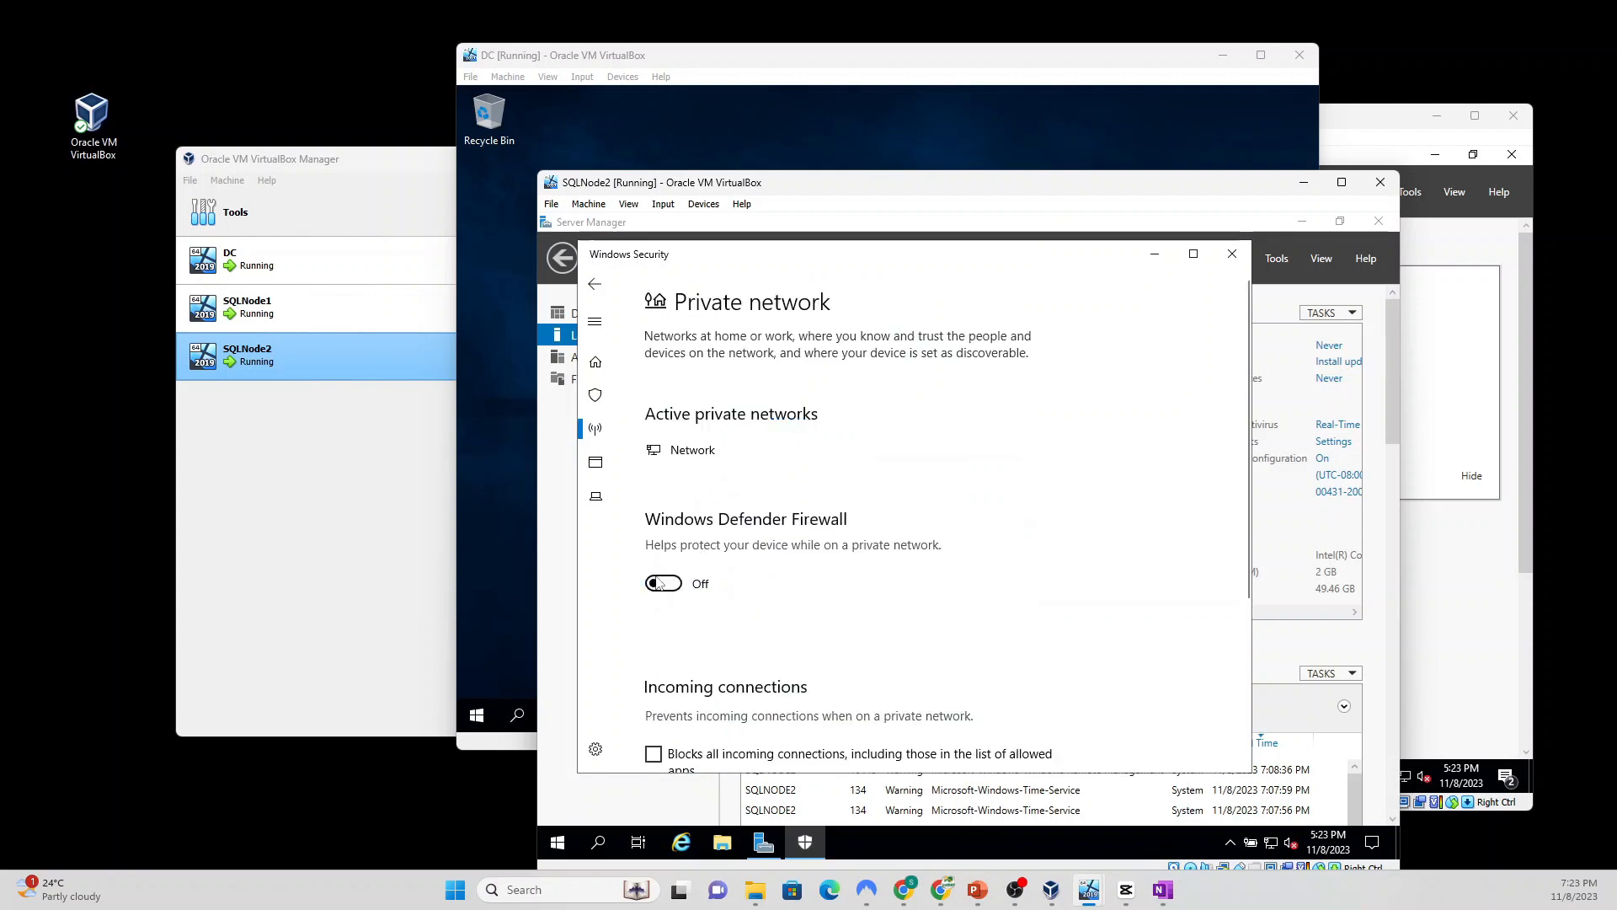
{"action": "left_click", "coordinate": [594, 287]}
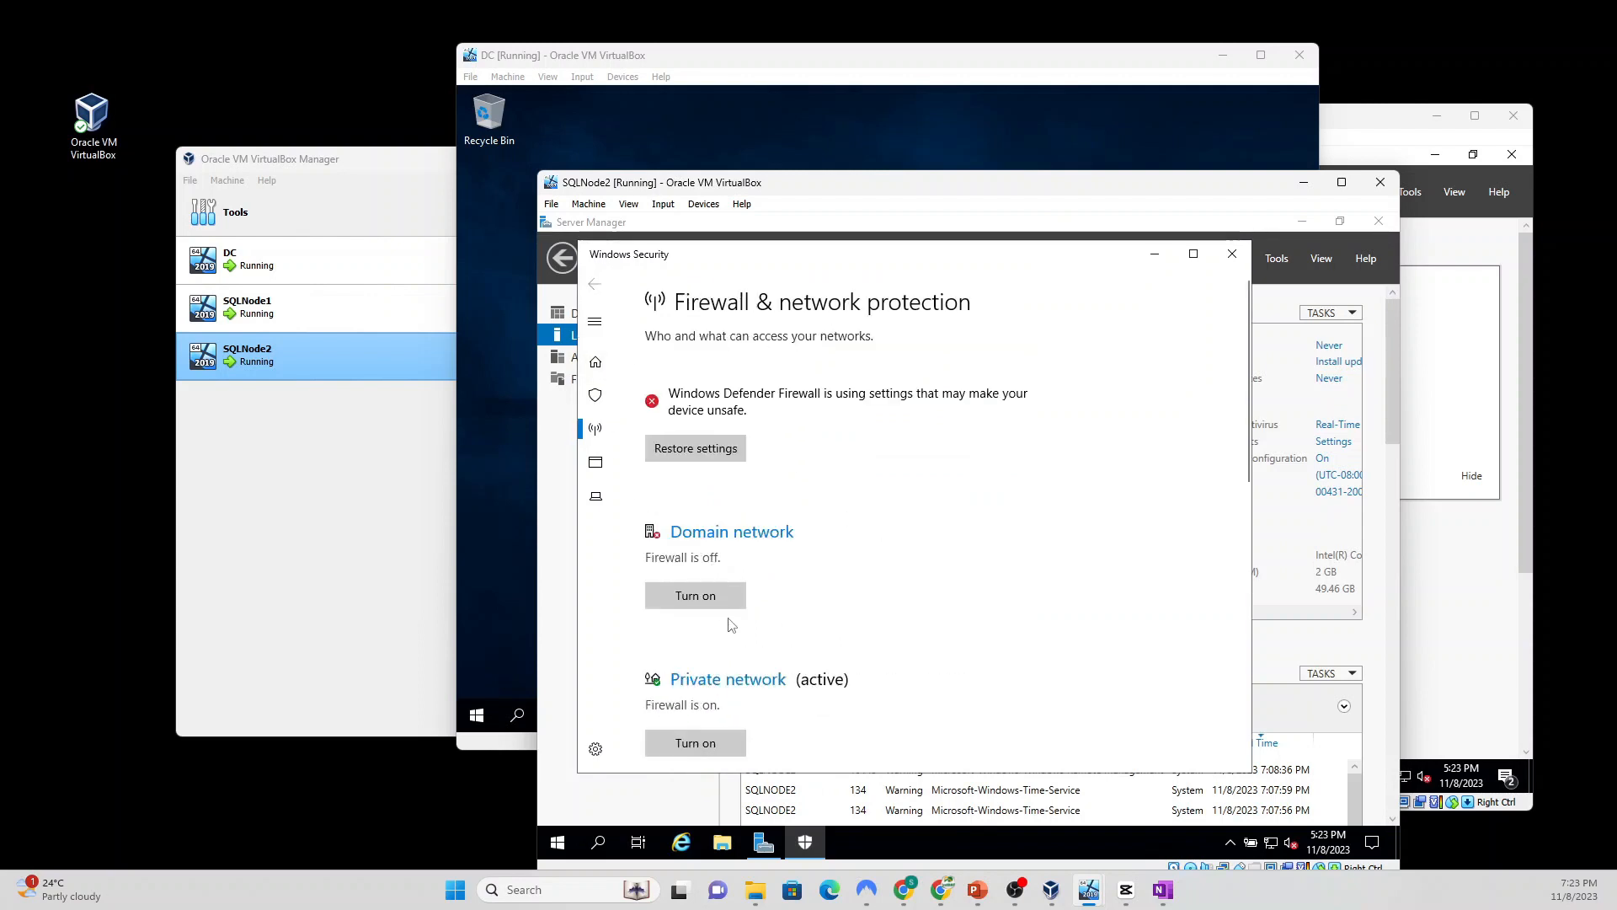
{"action": "scroll", "coordinate": [731, 625], "scroll_direction": "down", "scroll_amount": 3}
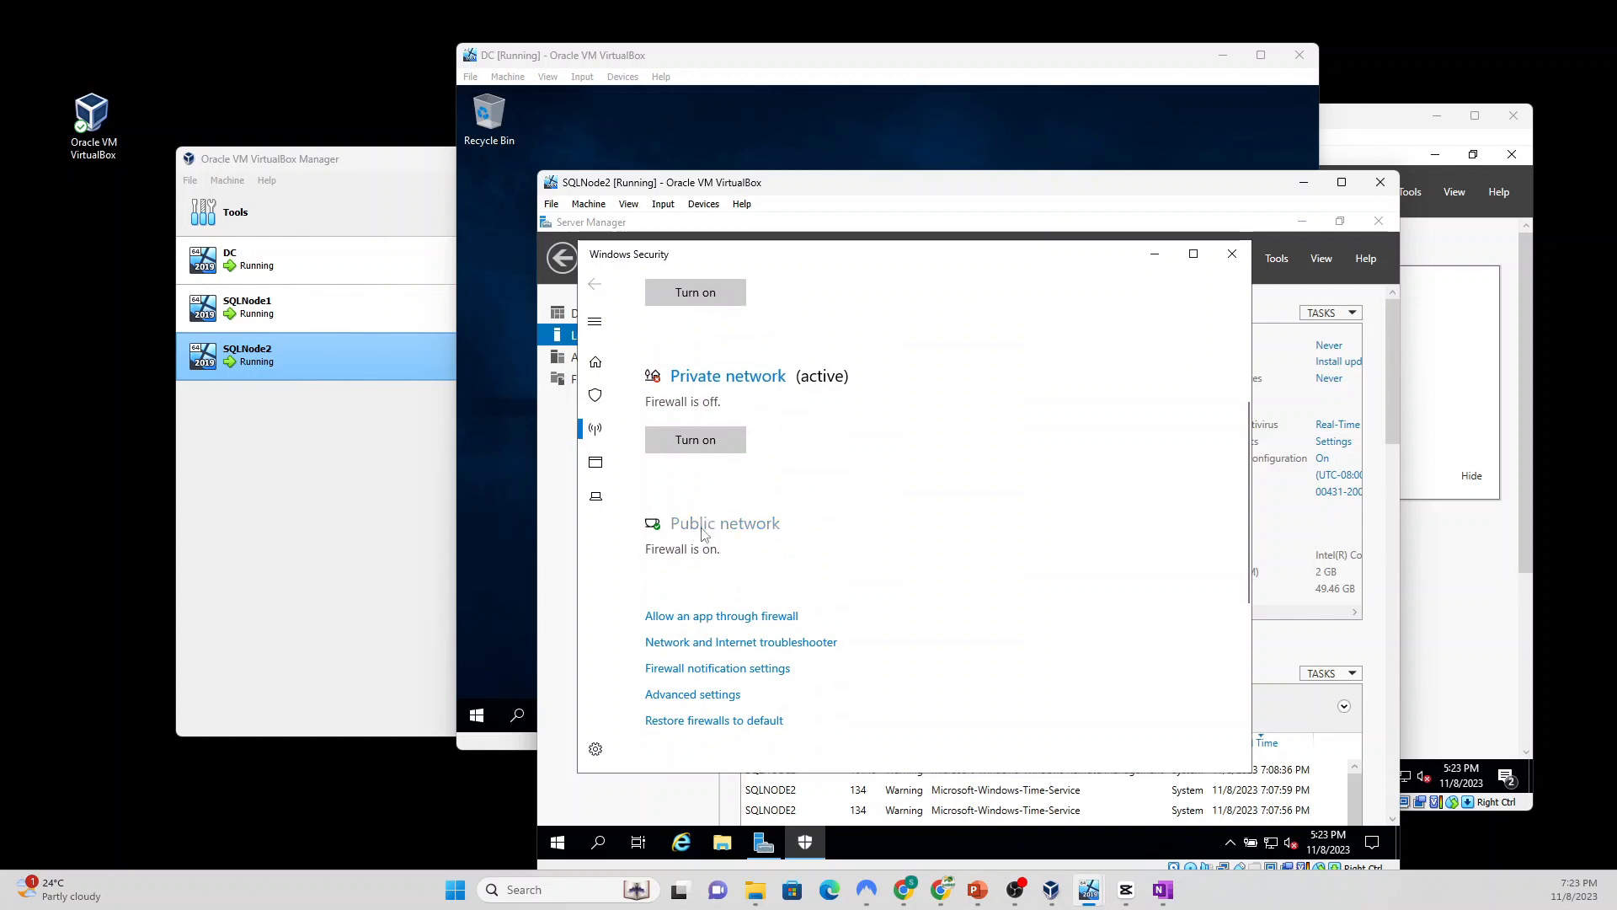
{"action": "left_click", "coordinate": [702, 531]}
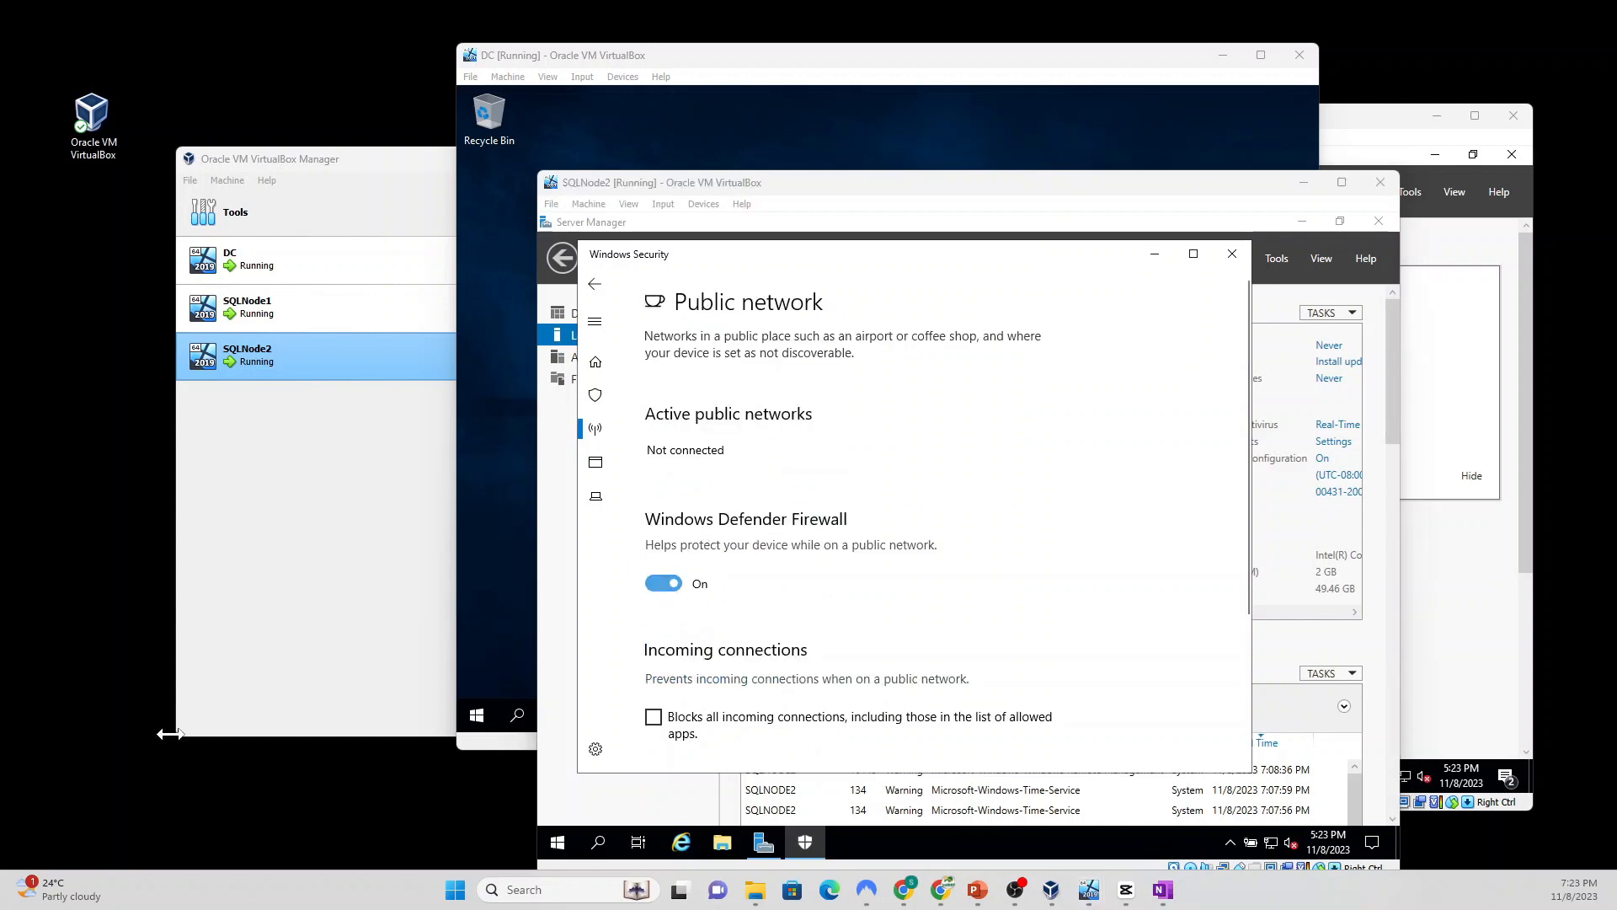
{"action": "left_click", "coordinate": [661, 583]}
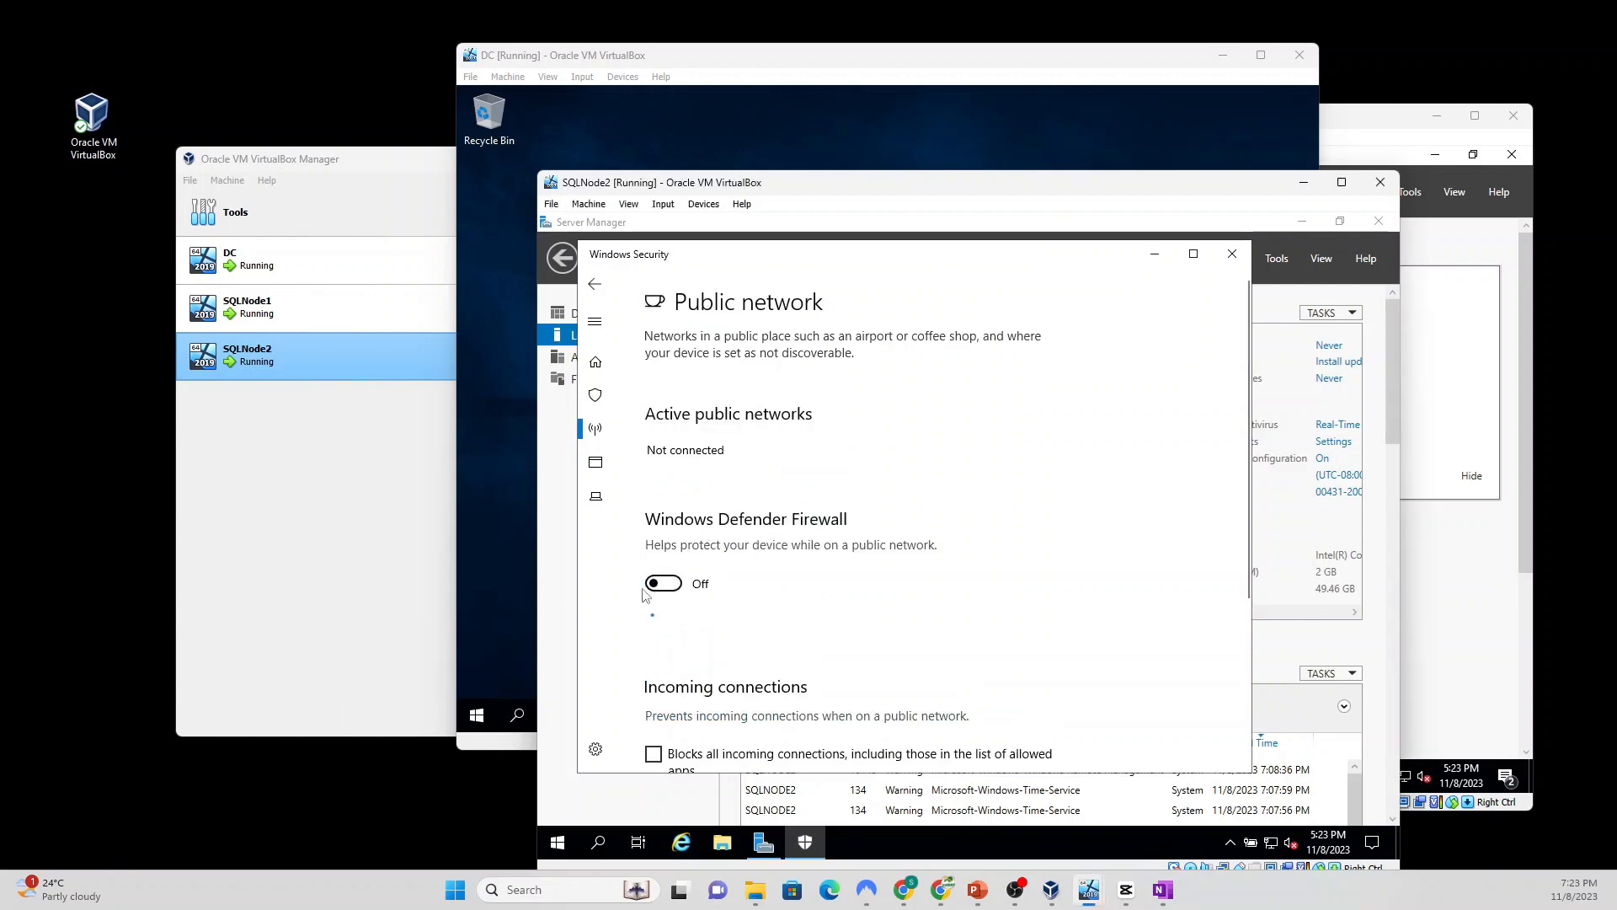
{"action": "left_click", "coordinate": [599, 289]}
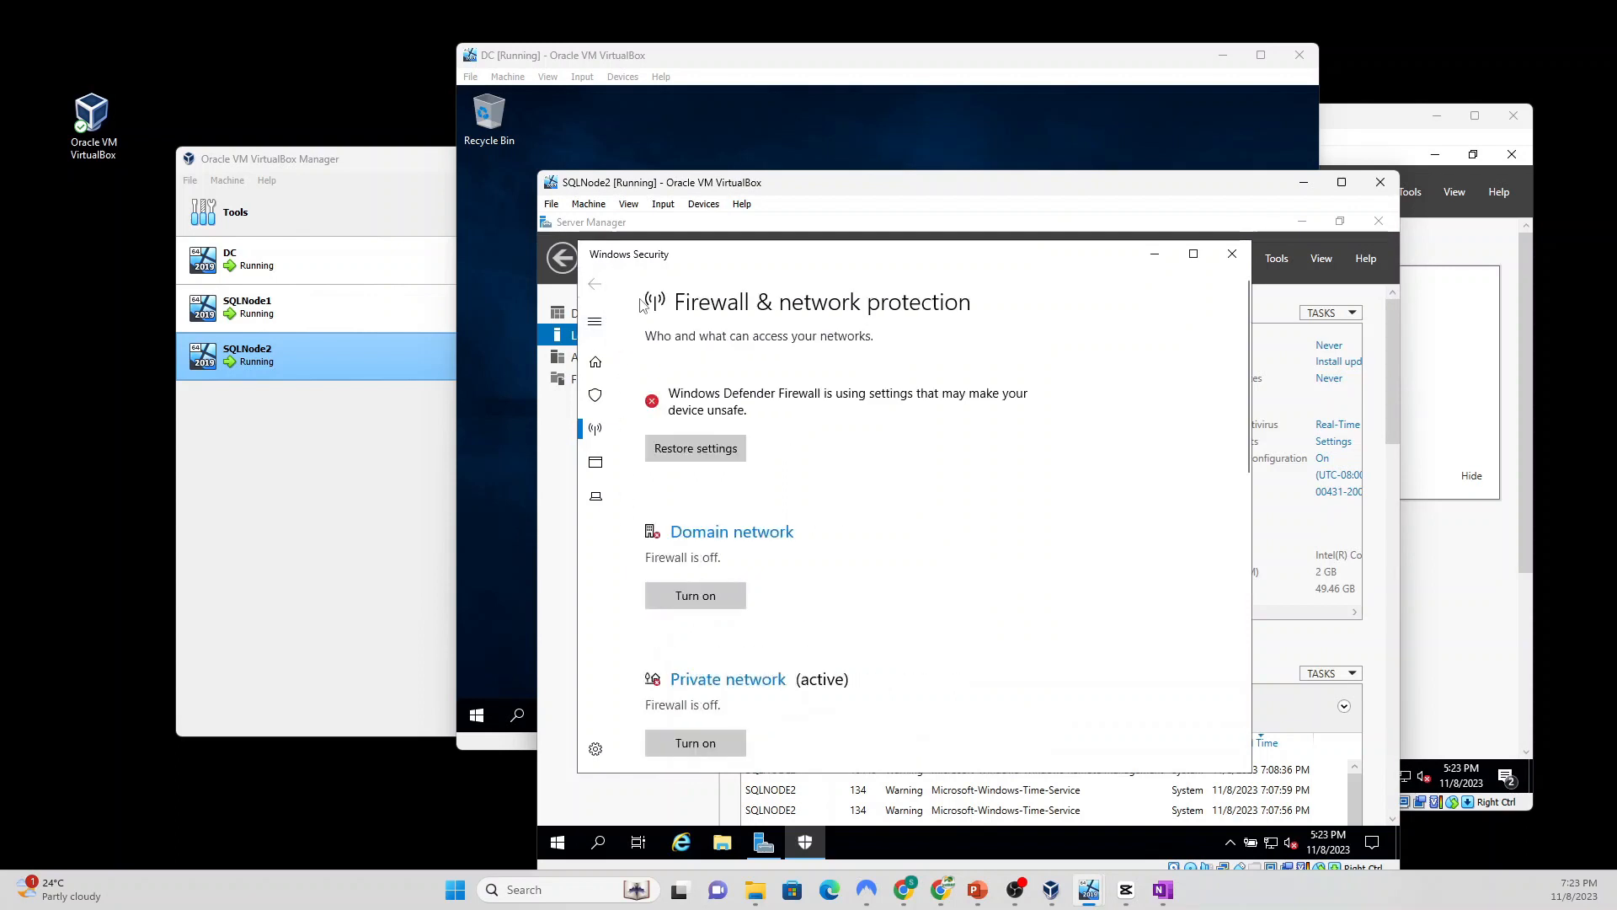
{"action": "left_click", "coordinate": [1232, 253]}
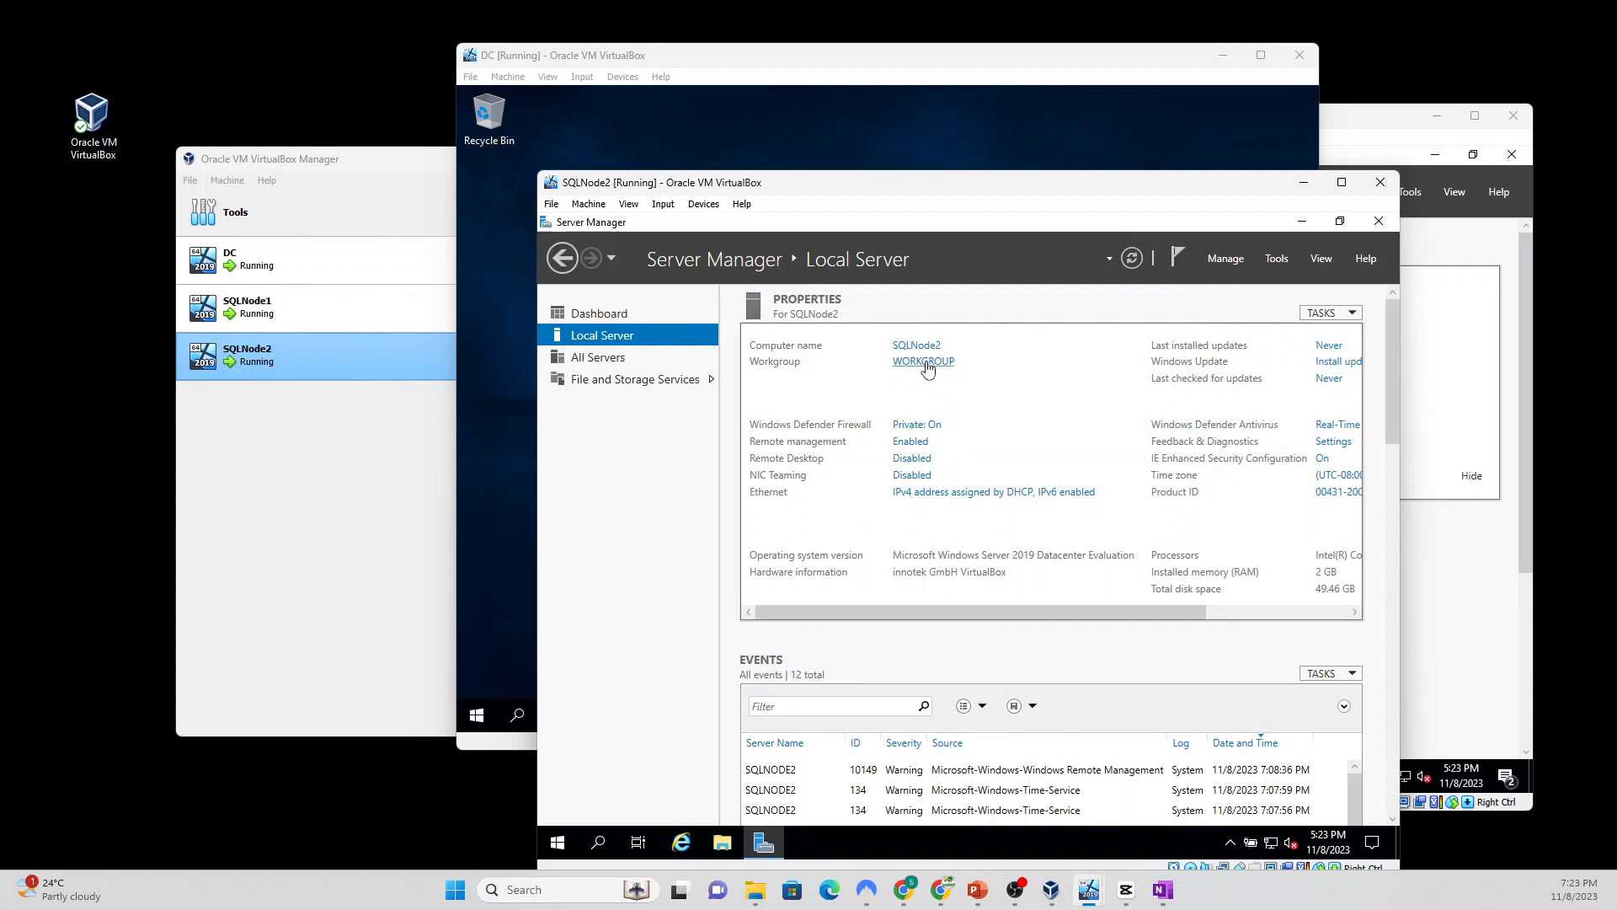
Step: On DC, restore Active Directory Users and Computers and refresh sql.com's Computers, showing only SQLNODE1
{"action": "left_click", "coordinate": [497, 607]}
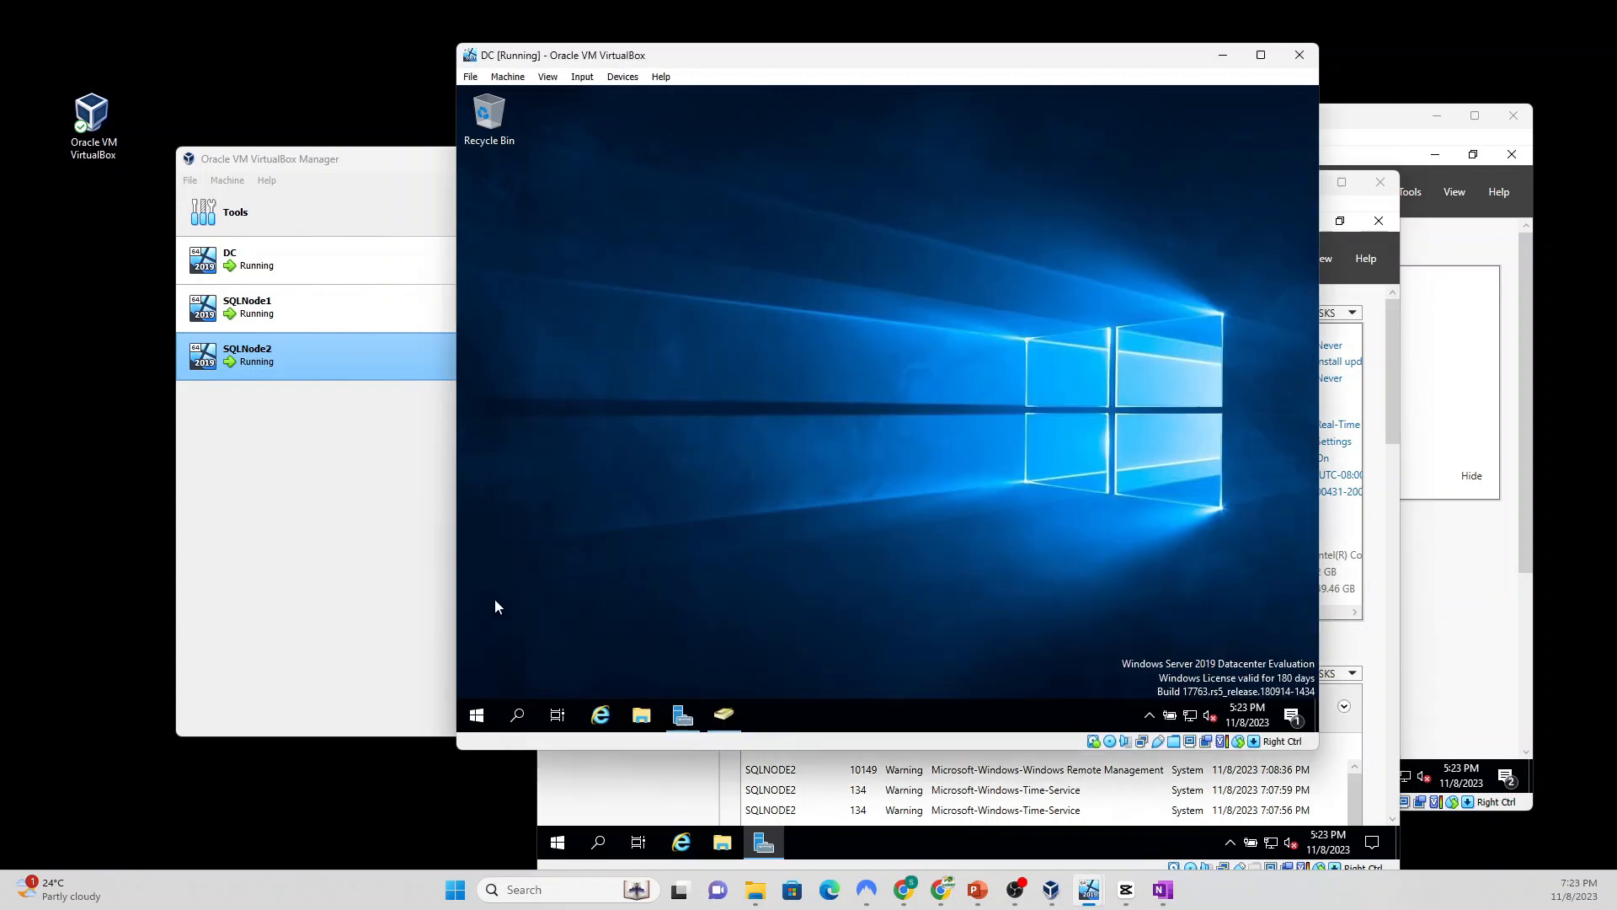
{"action": "left_click", "coordinate": [684, 717]}
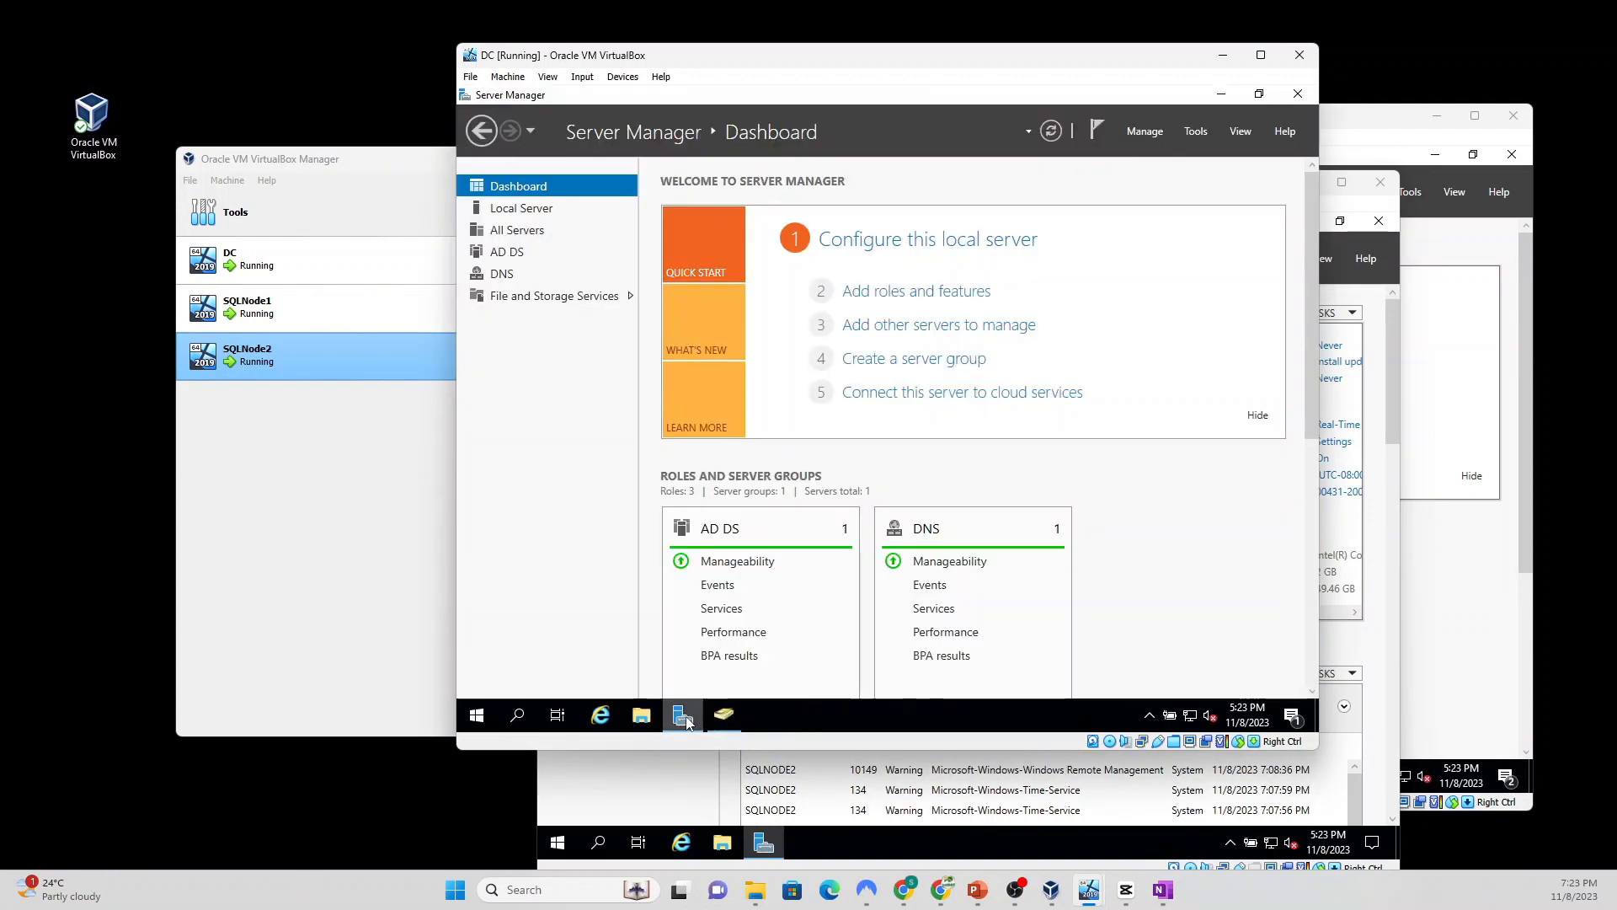
{"action": "left_click", "coordinate": [684, 716]}
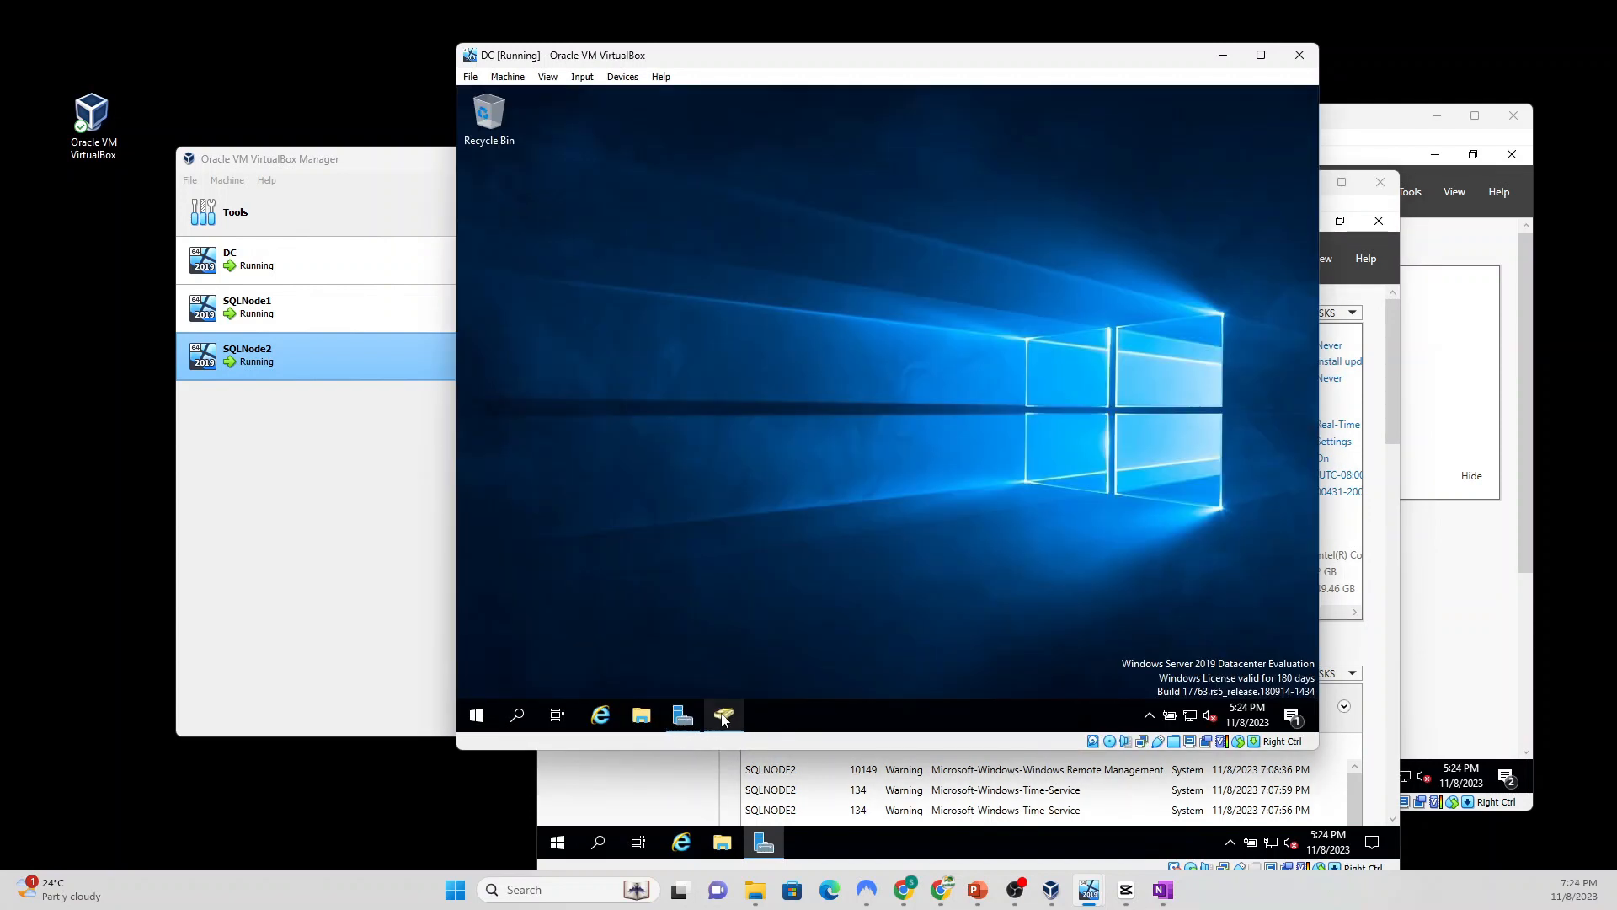
{"action": "left_click", "coordinate": [724, 716]}
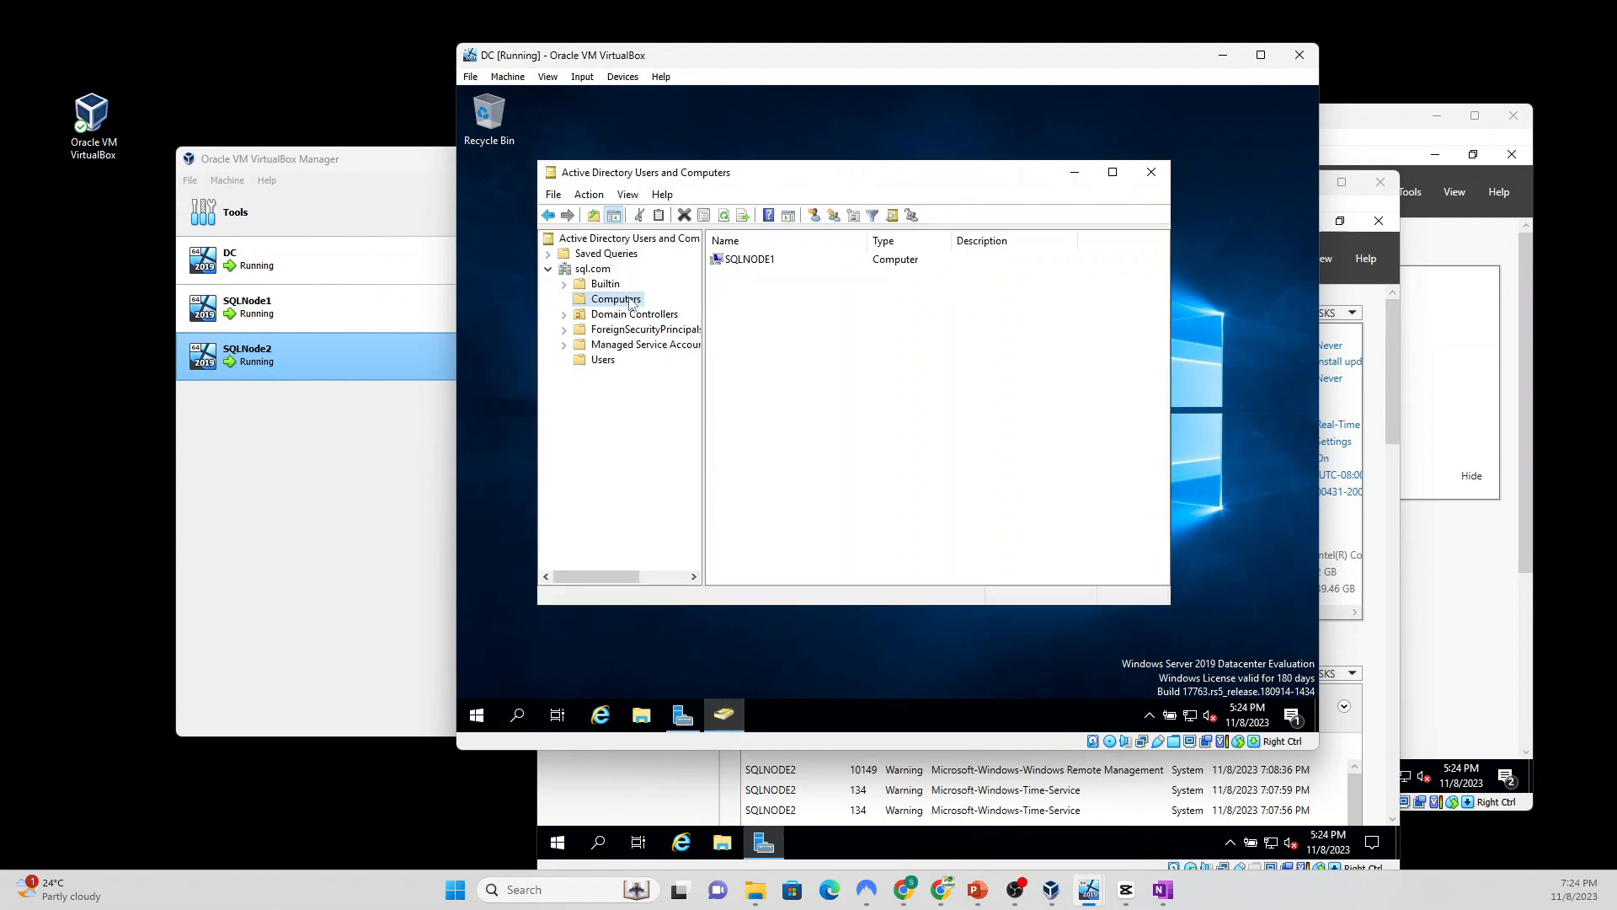
{"action": "left_click", "coordinate": [724, 216]}
Step: On SQLNode2, change membership from workgroup to the sql.com domain
{"action": "left_click", "coordinate": [1387, 423]}
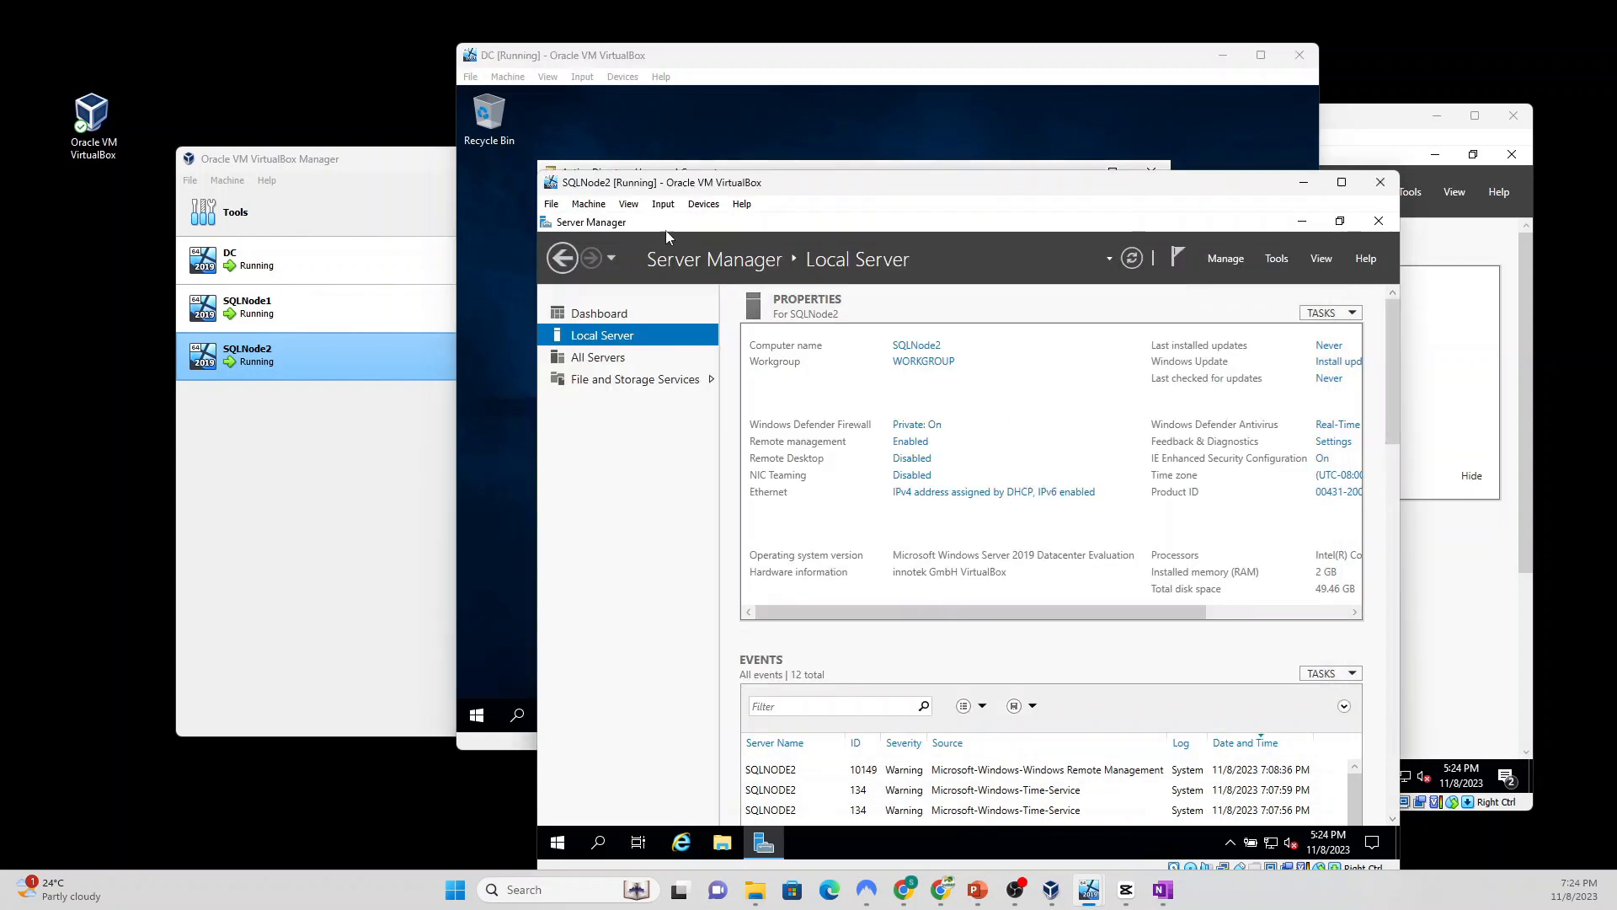
{"action": "left_click", "coordinate": [929, 365]}
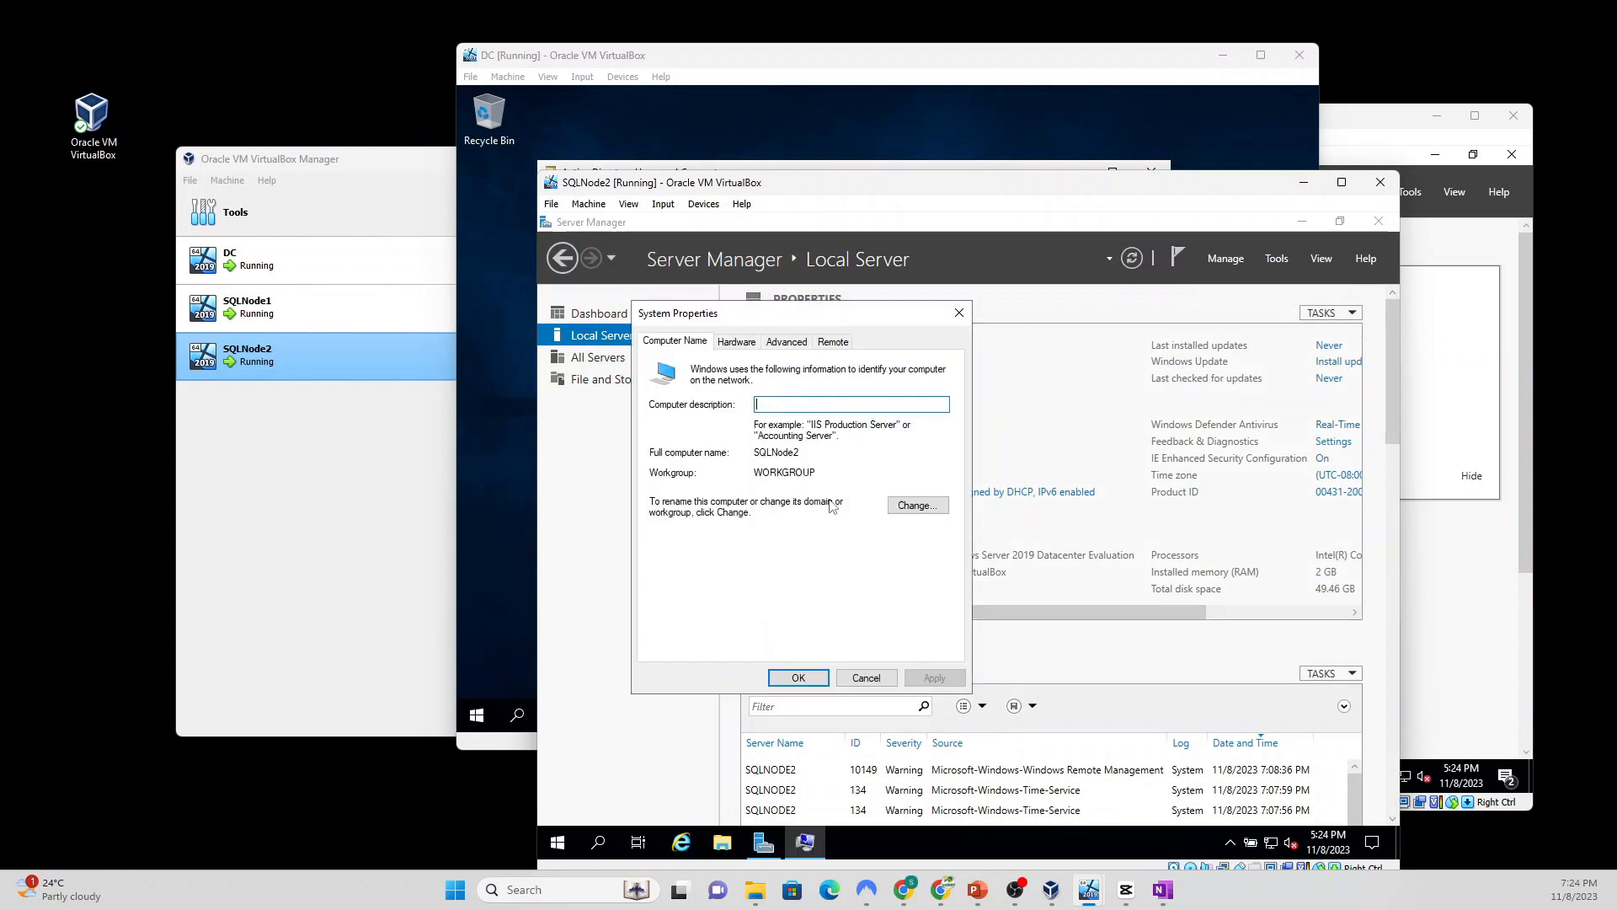
{"action": "left_click", "coordinate": [925, 505]}
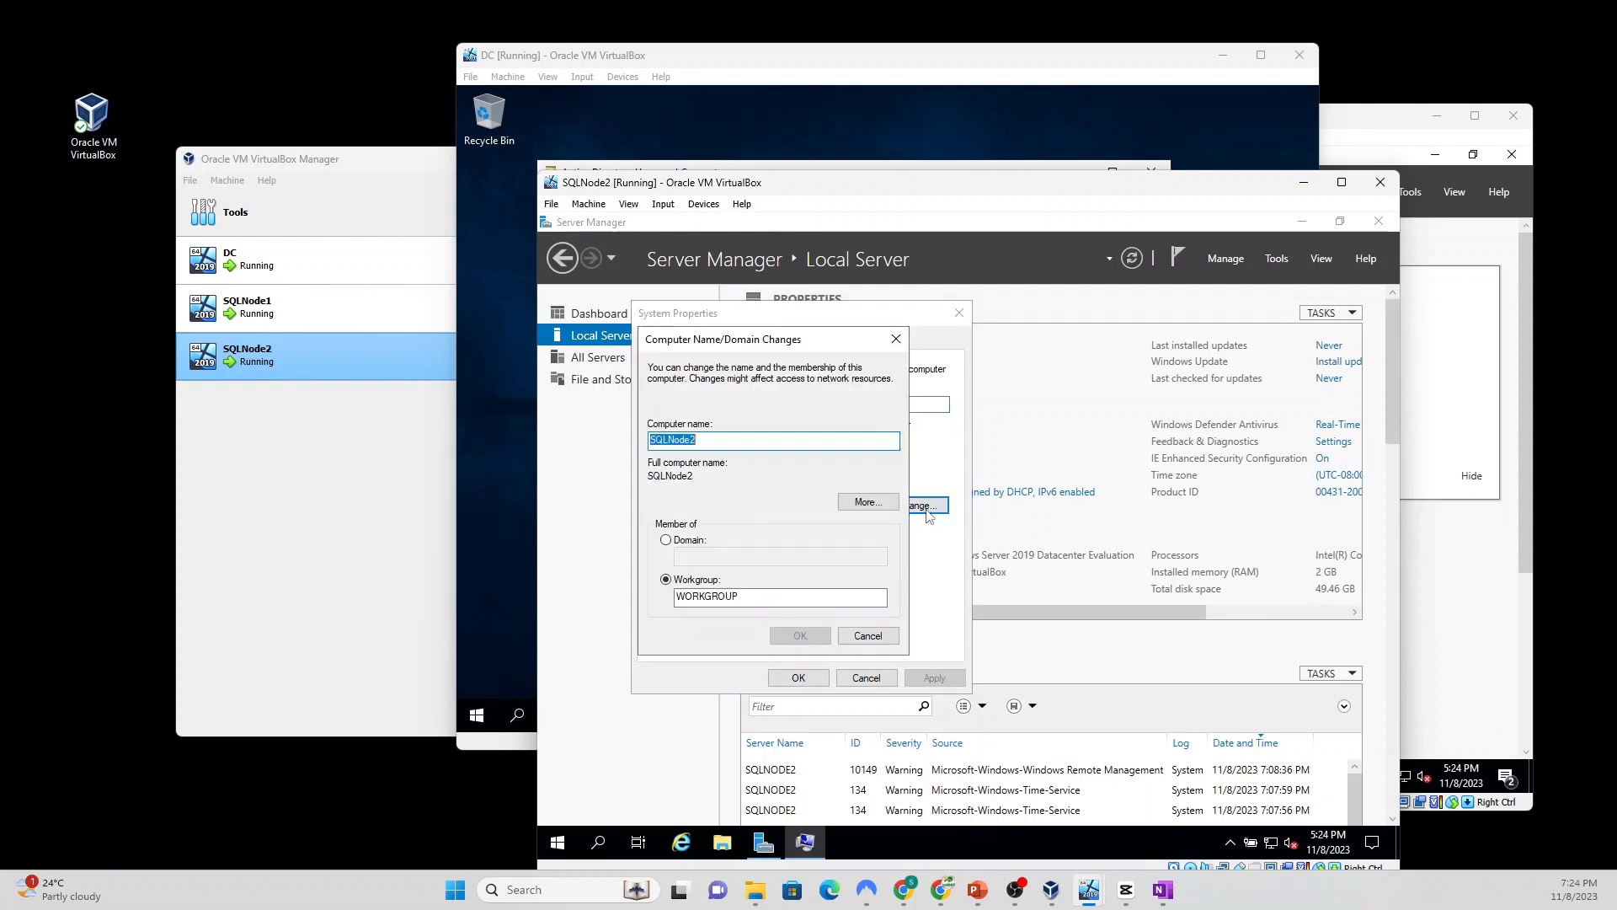
{"action": "left_click", "coordinate": [666, 540]}
{"action": "left_click", "coordinate": [712, 556]}
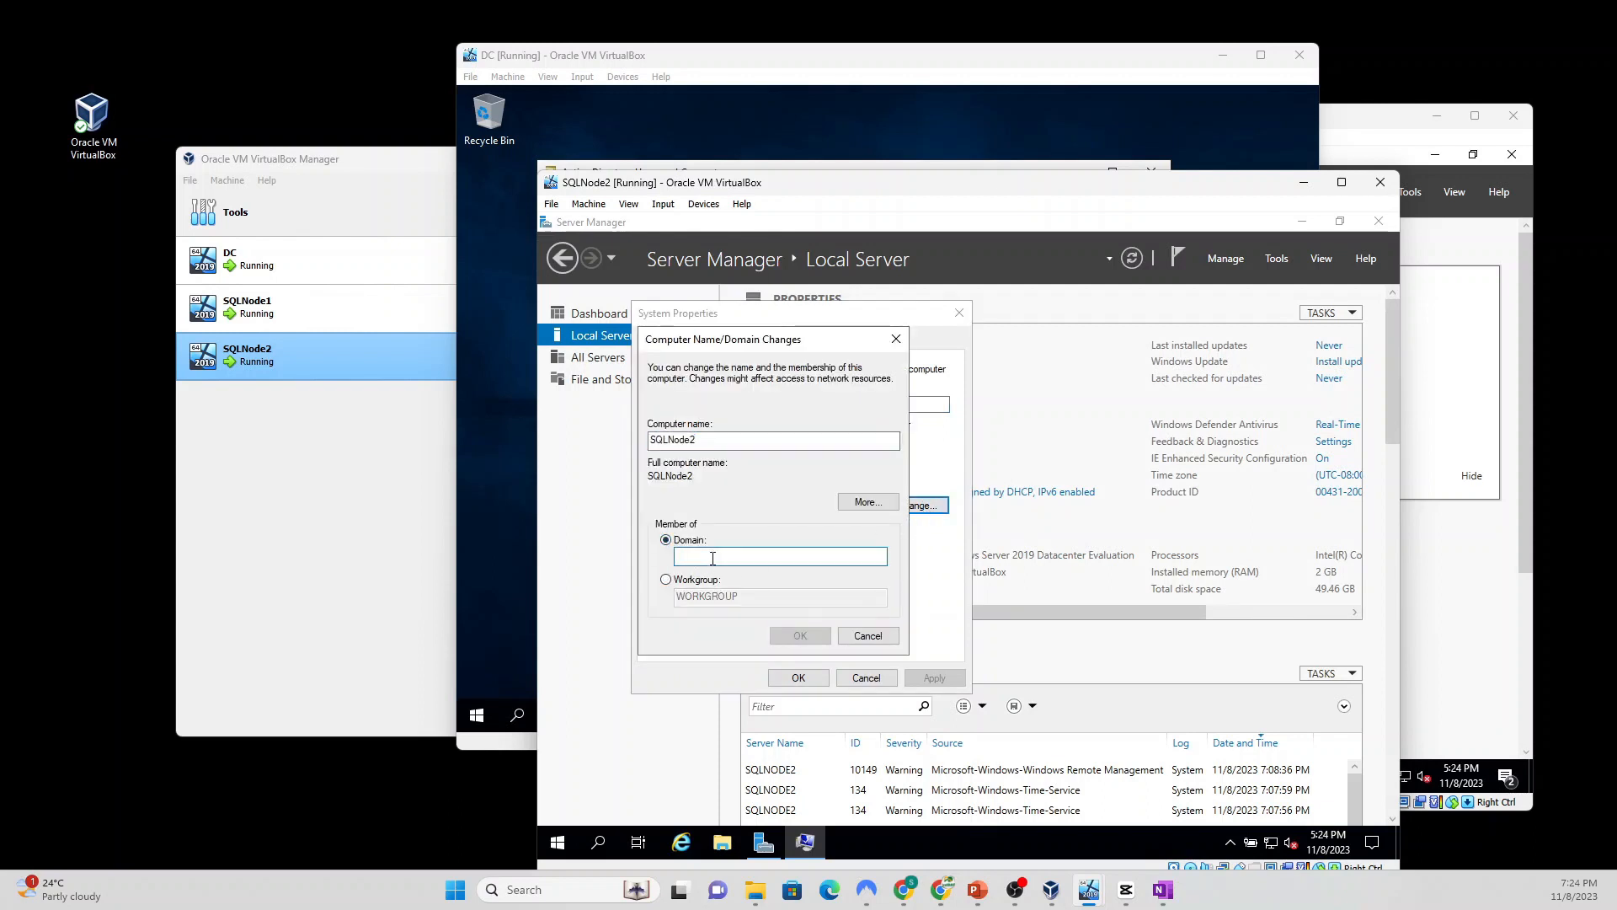
{"action": "type", "text": "sql.com"}
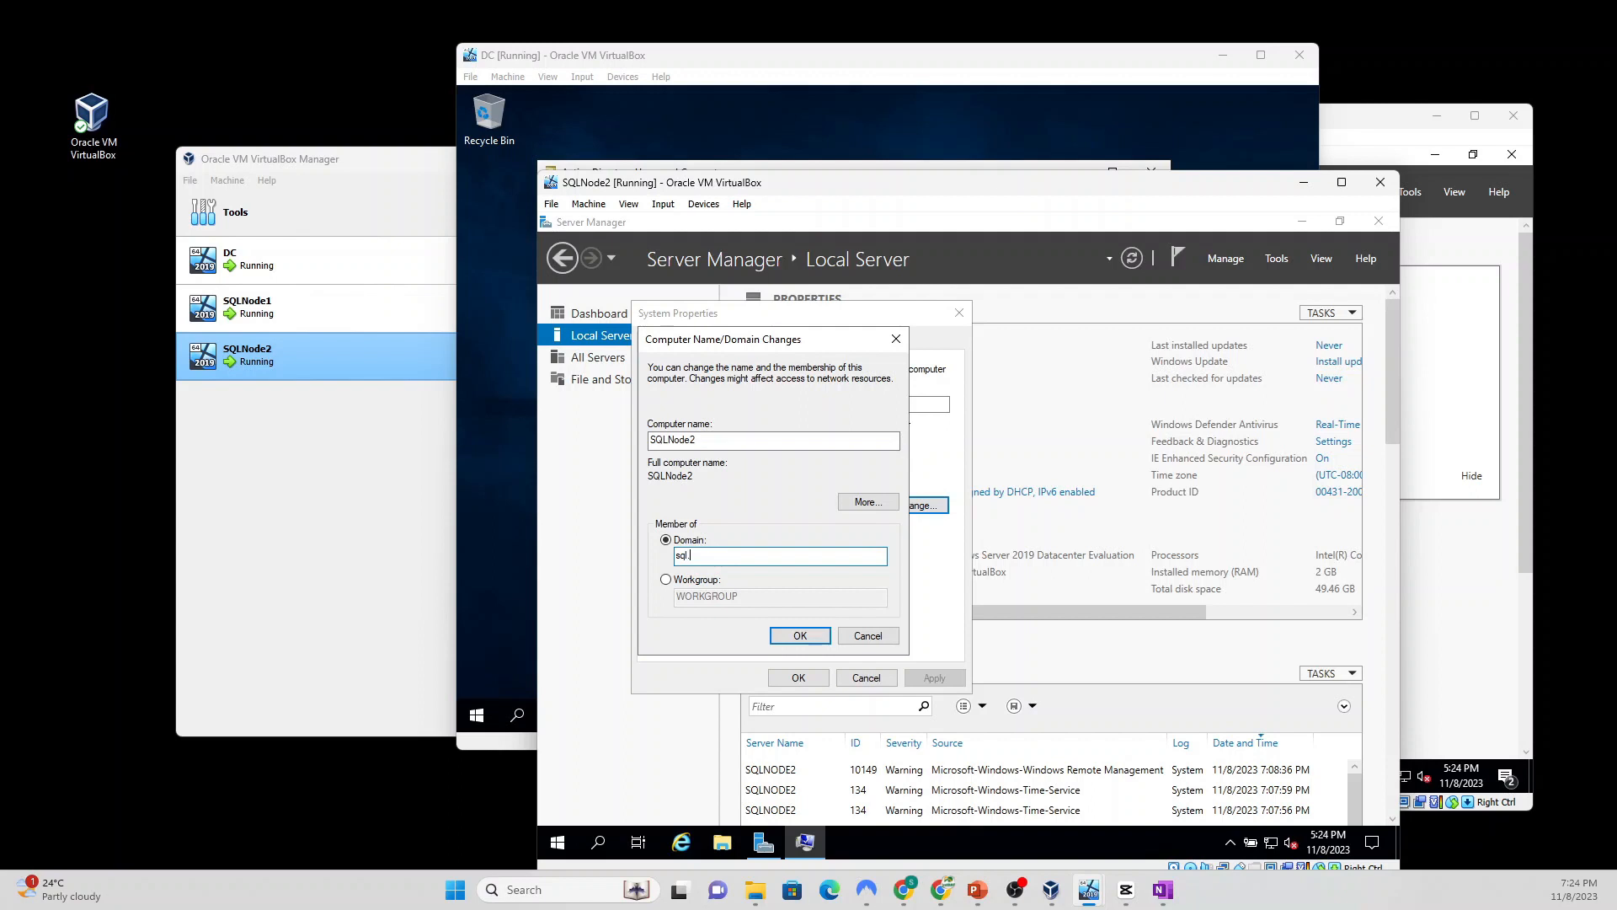
{"action": "left_click", "coordinate": [801, 635]}
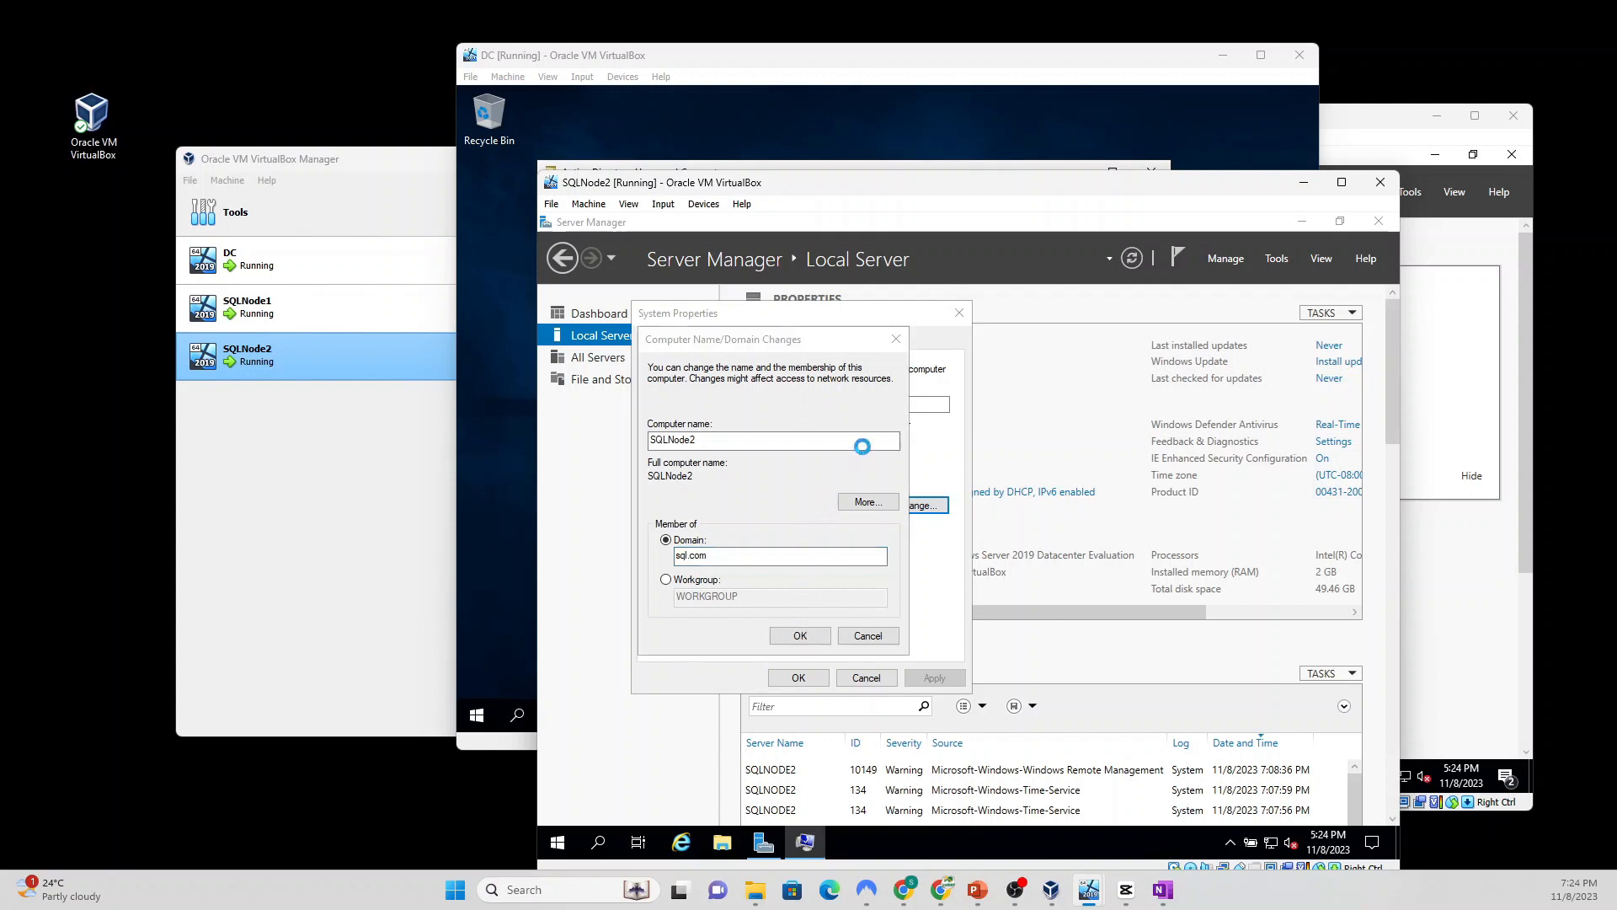
Step: Authenticate with the domain administrator's credentials, acknowledge the welcome and restart notices, and restart SQLNode2 now
{"action": "type", "text": "a"}
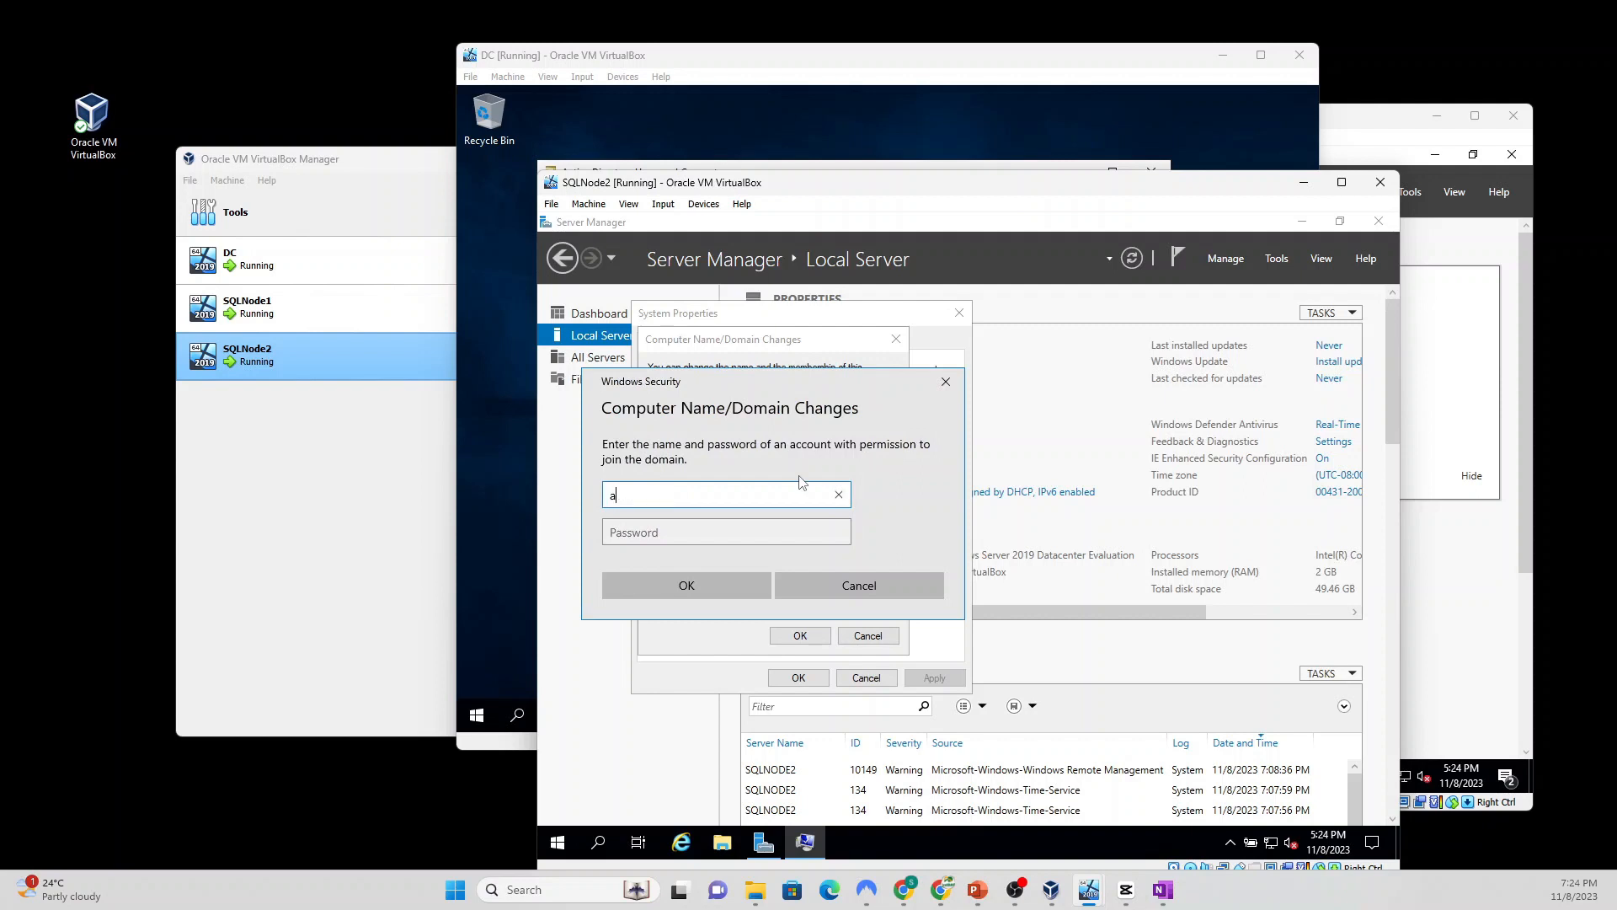
{"action": "type", "text": "dministrator"}
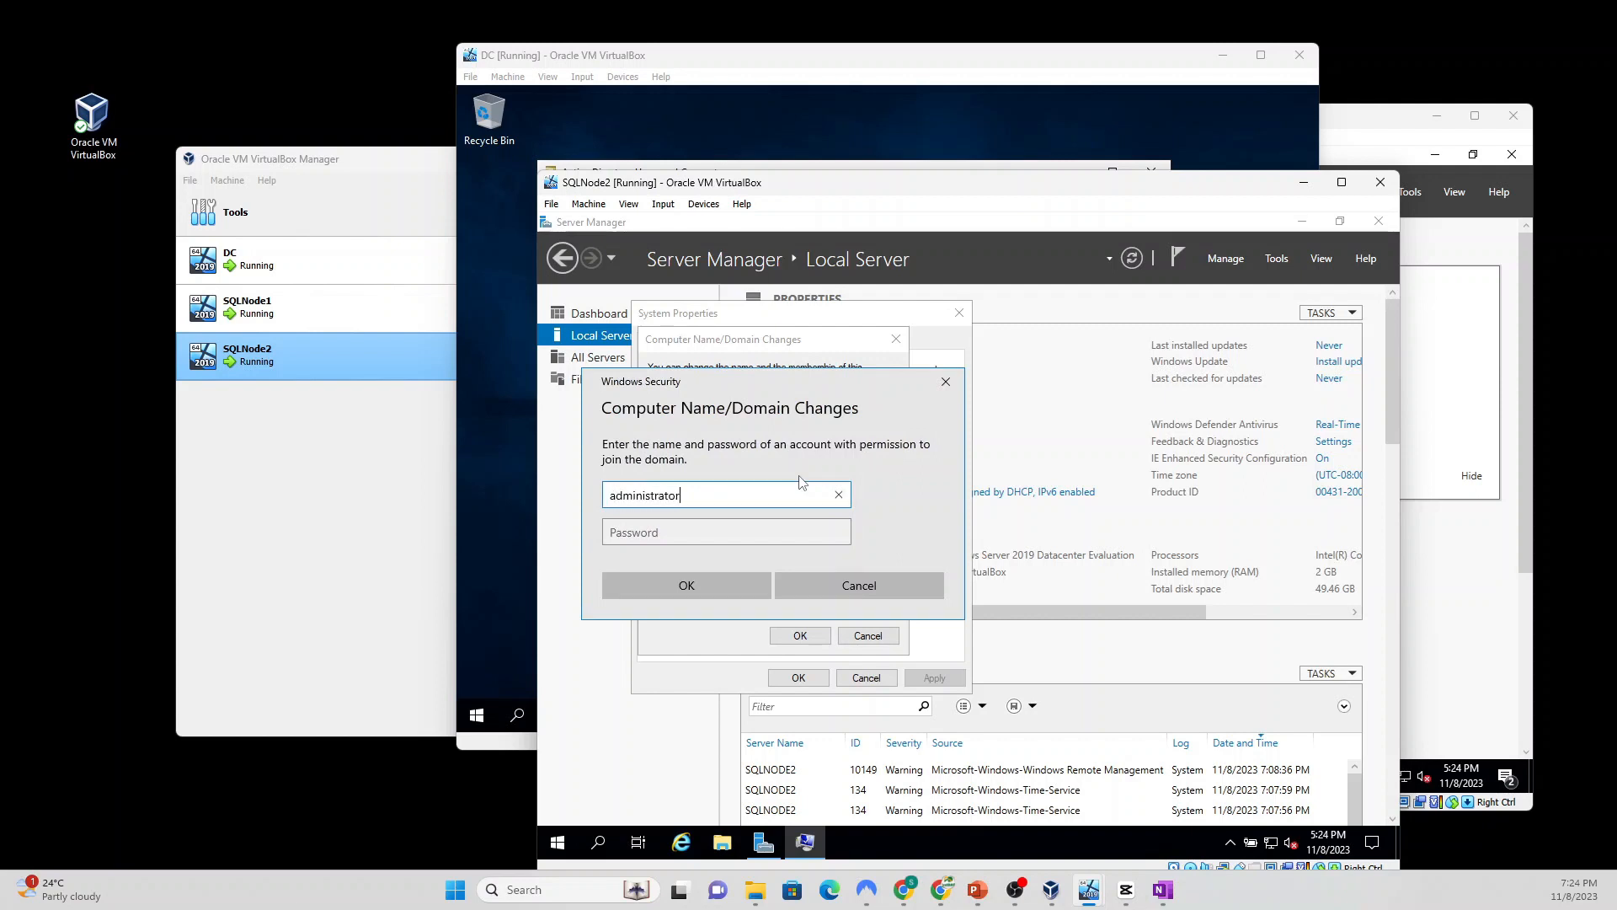
{"action": "key", "text": "Tab"}
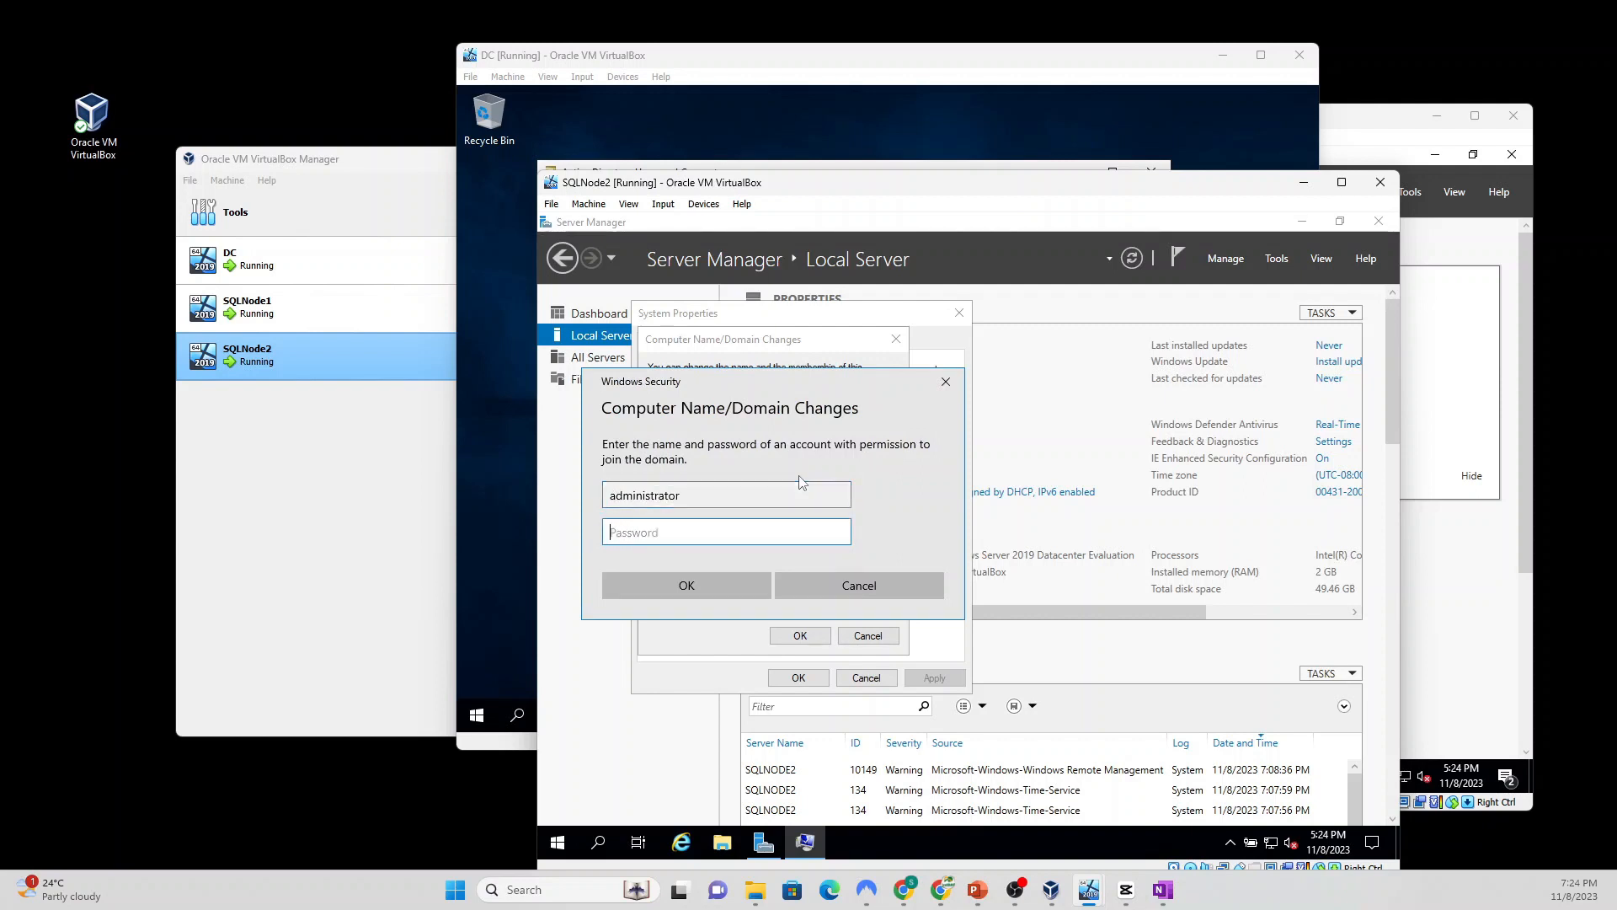
{"action": "type", "text": "•"}
{"action": "left_click", "coordinate": [685, 588]}
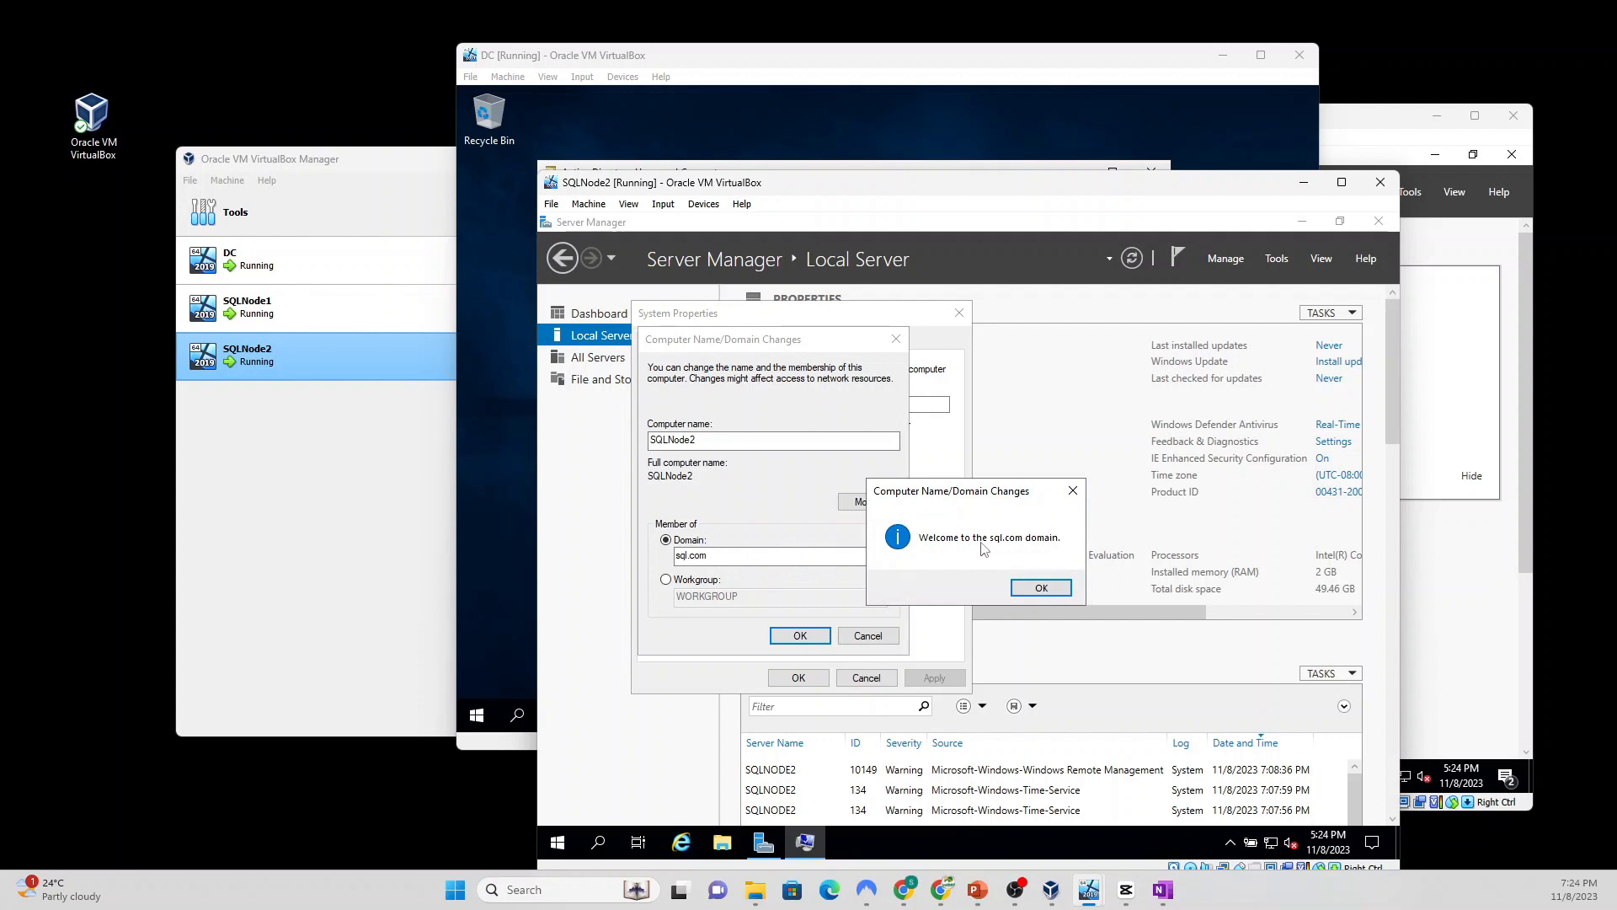
{"action": "left_click", "coordinate": [1041, 588]}
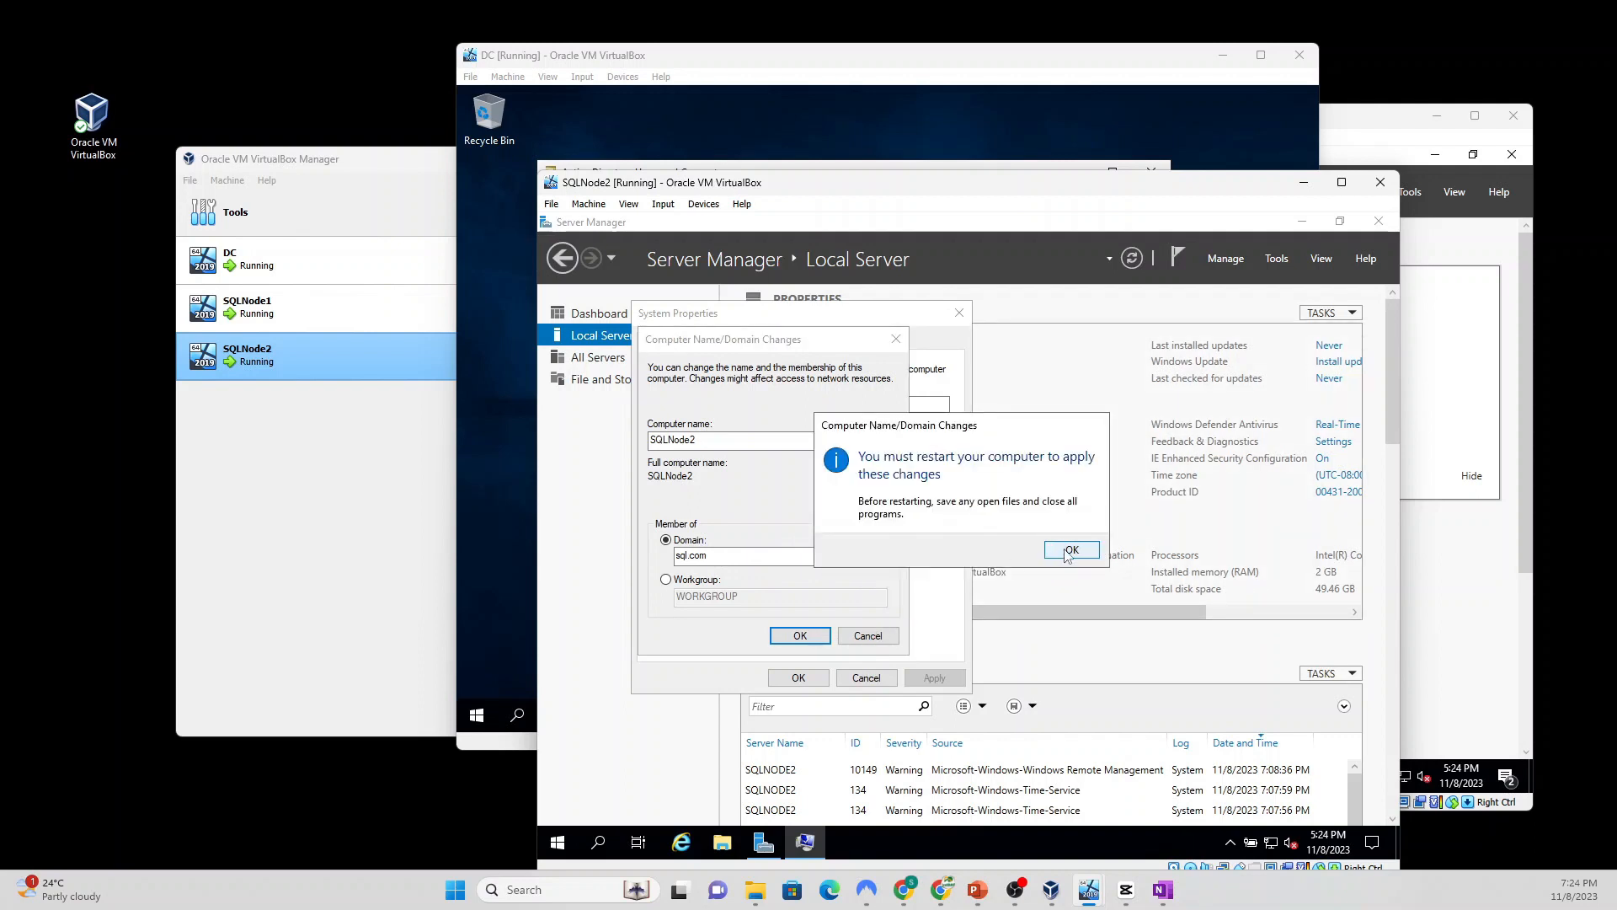
{"action": "left_click", "coordinate": [1068, 552]}
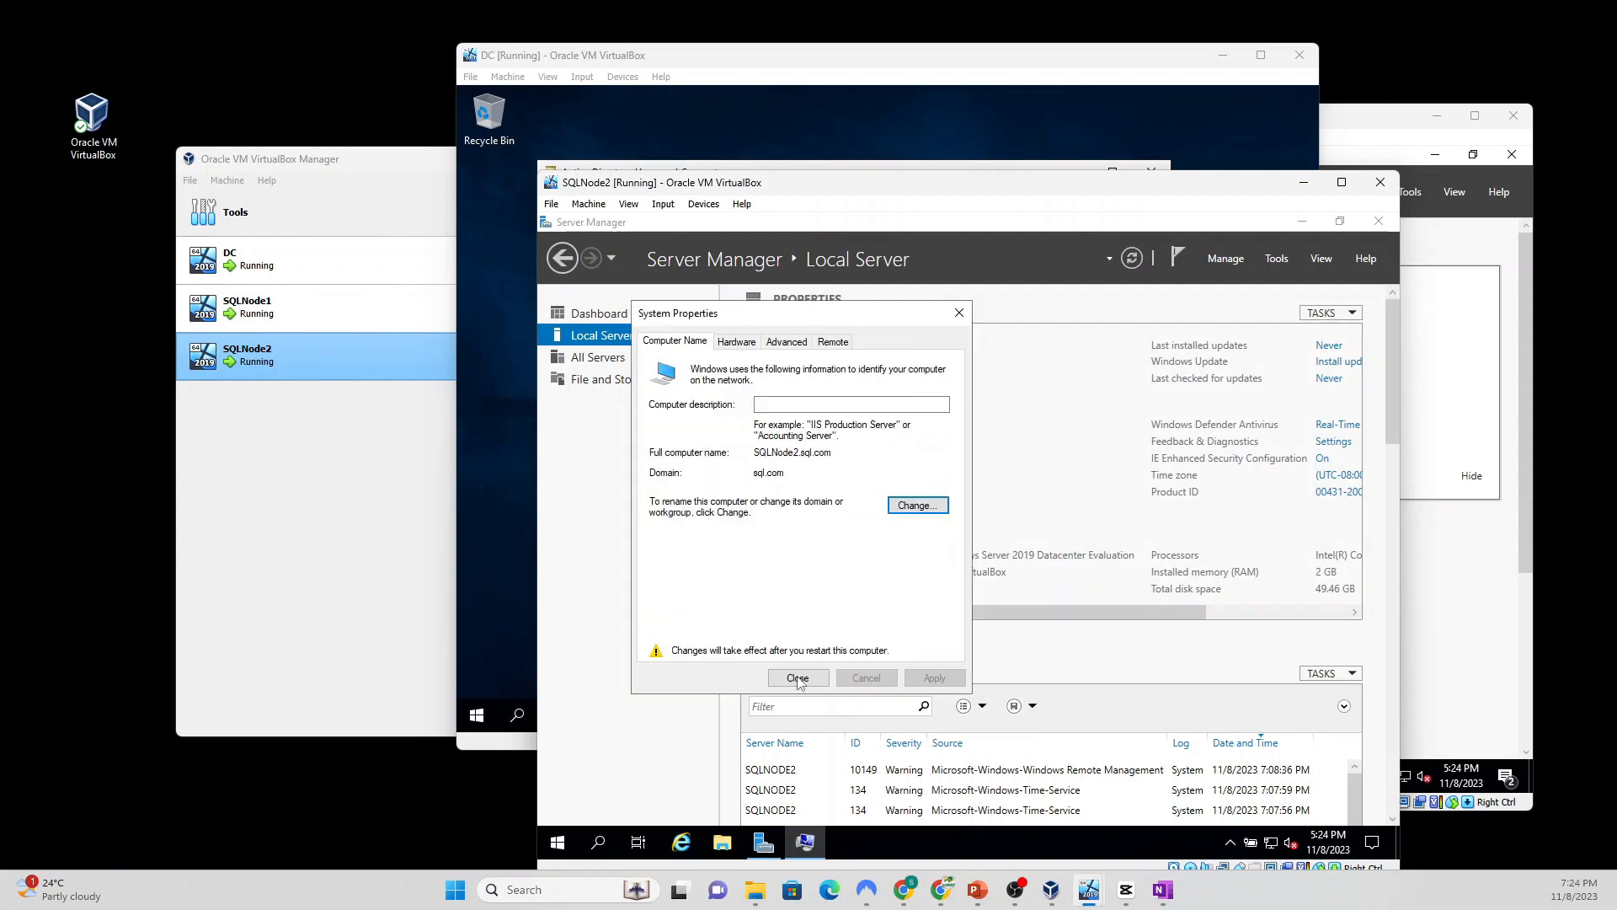
{"action": "left_click", "coordinate": [798, 678]}
{"action": "left_click", "coordinate": [971, 542]}
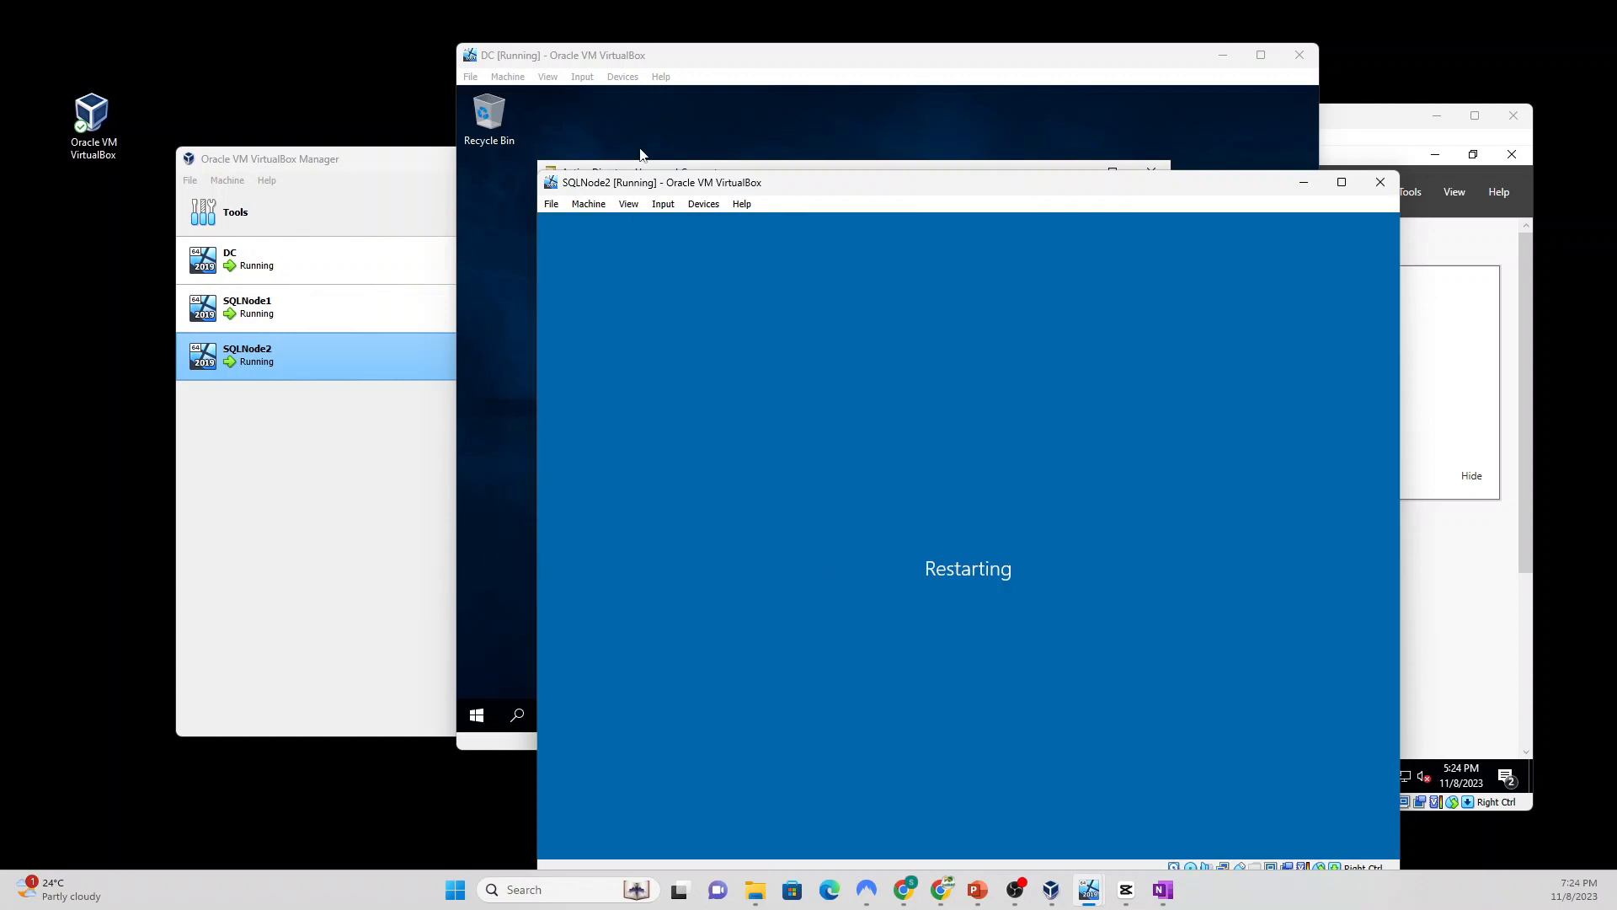
Step: On the DC, refresh Active Directory Users and Computers so SQLNODE2 appears under Computers
{"action": "left_click", "coordinate": [569, 66]}
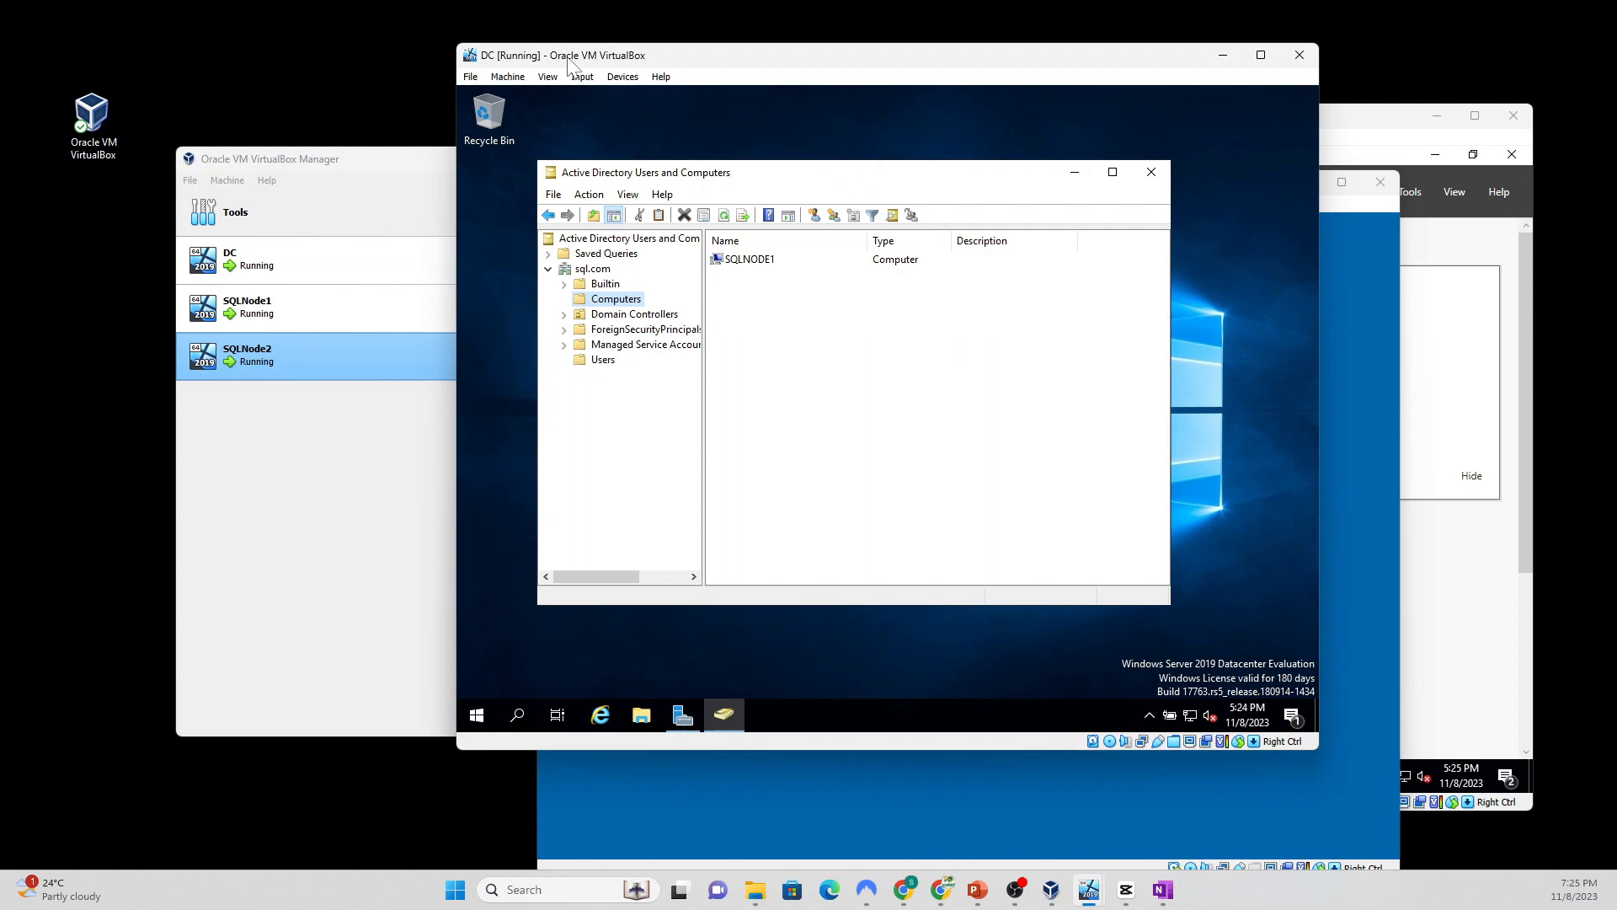
{"action": "left_click", "coordinate": [725, 215]}
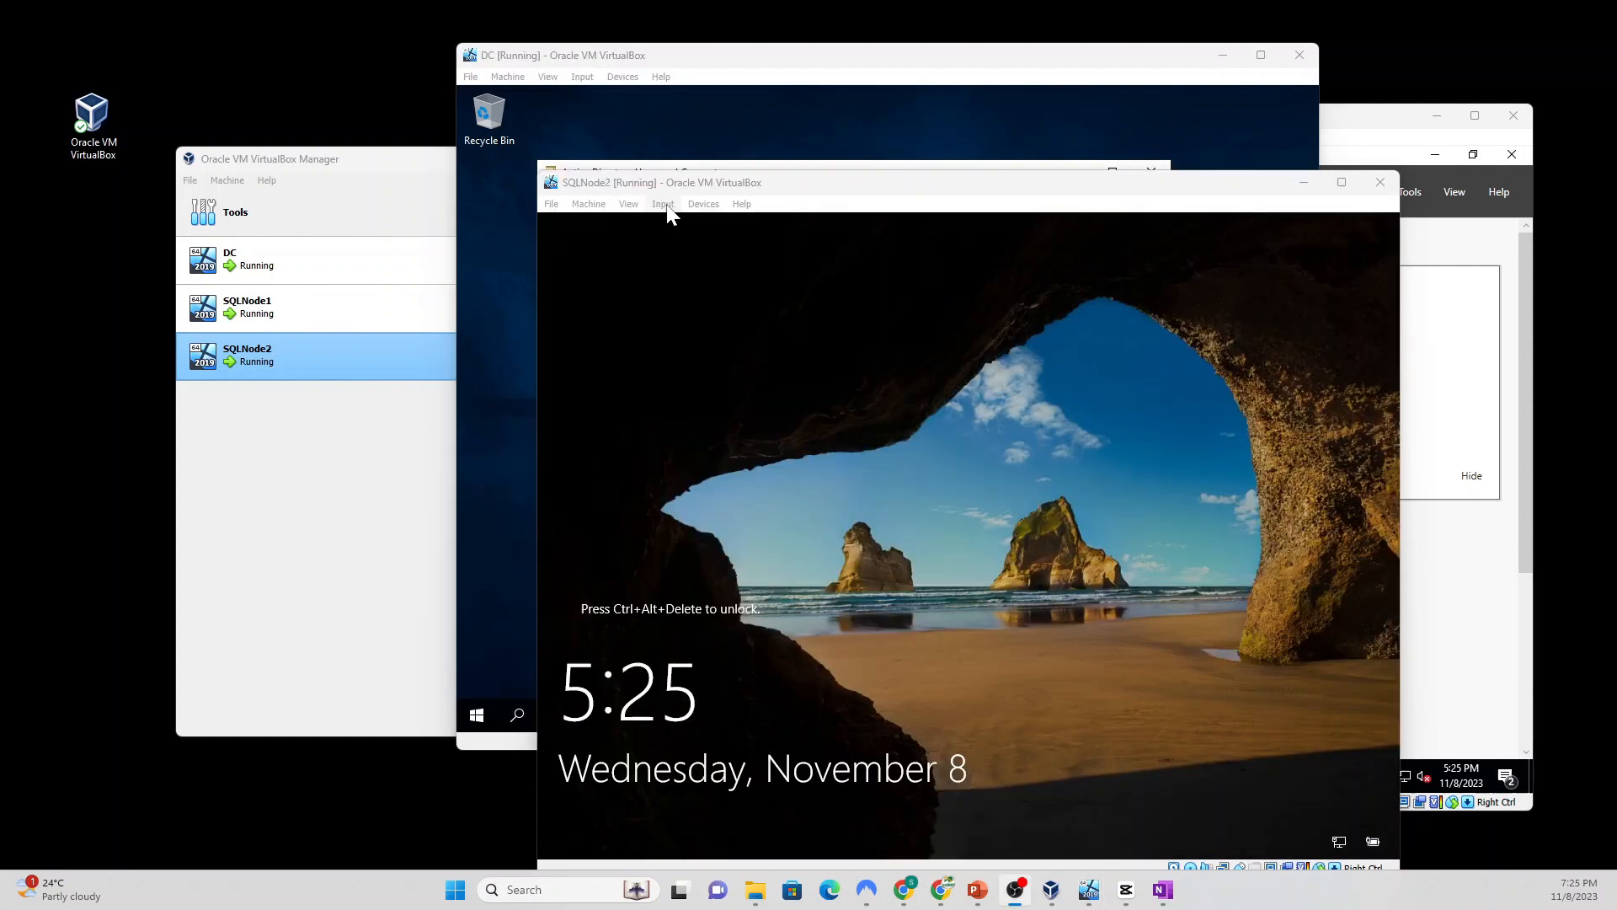
Step: Send Ctrl-Alt-Del to SQLNode2 and sign in as Administrator with the account password
{"action": "left_click", "coordinate": [664, 207]}
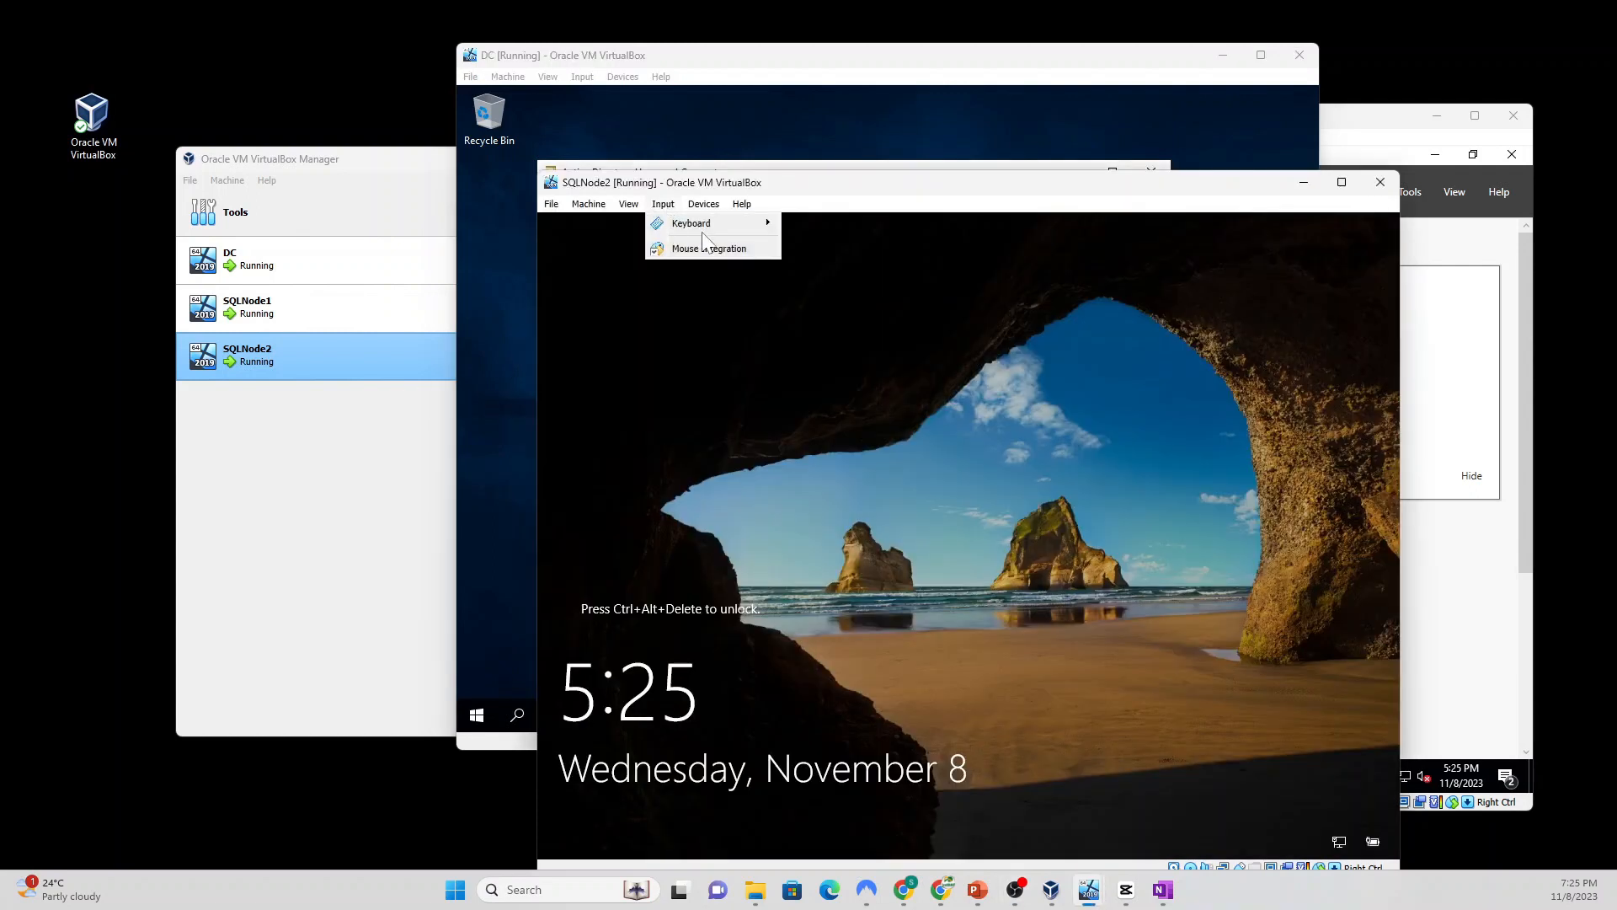
{"action": "mouse_move", "coordinate": [712, 222]}
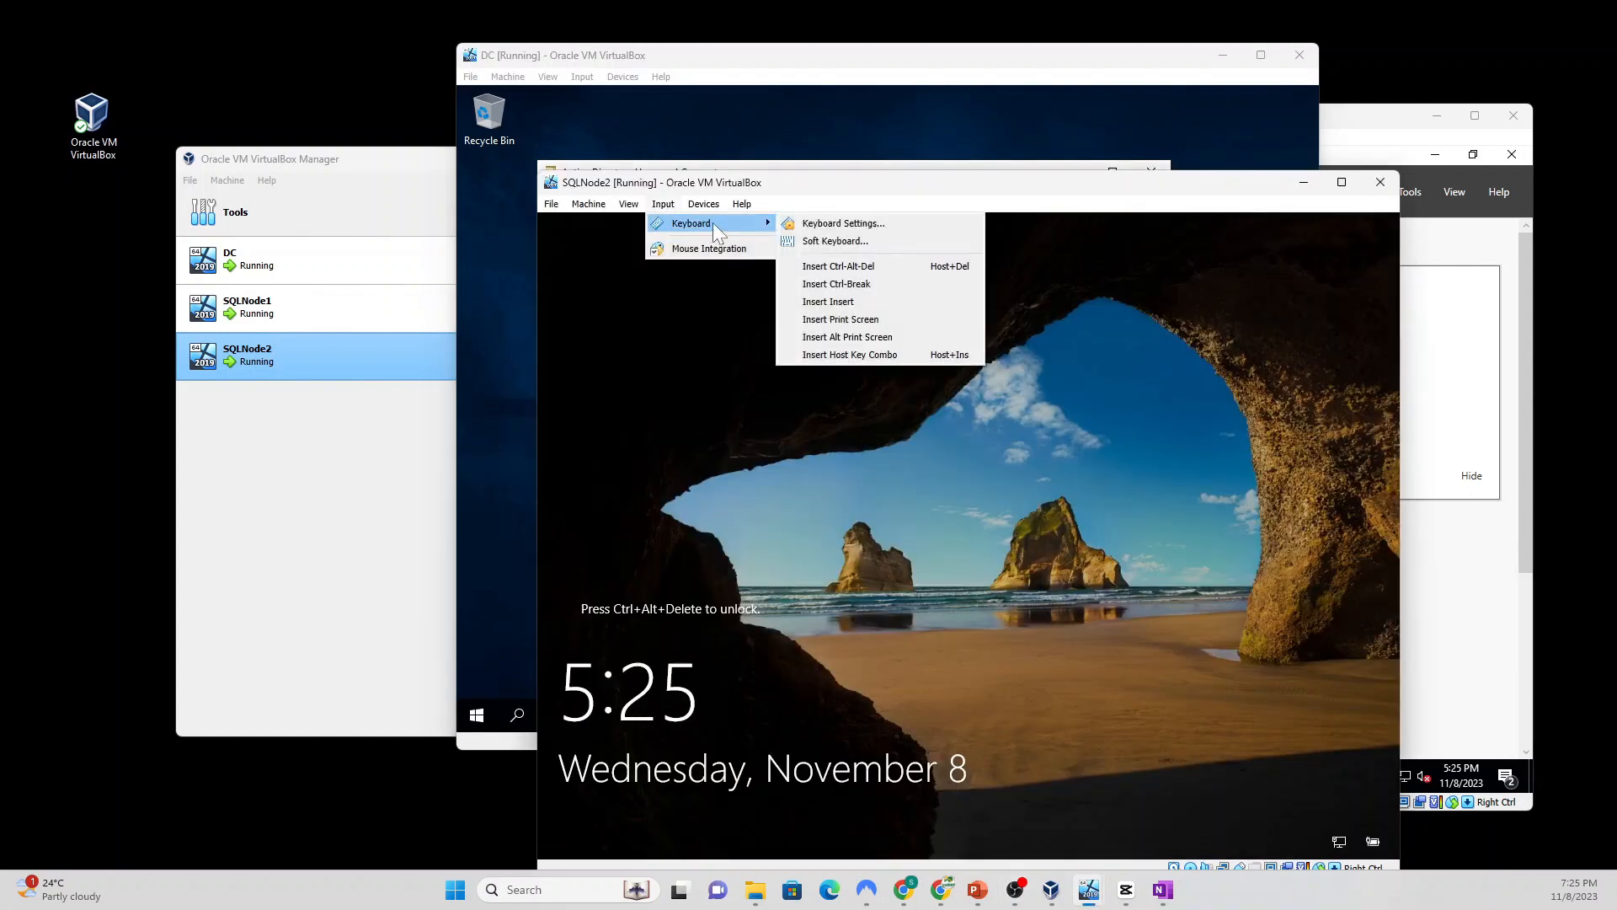
{"action": "left_click", "coordinate": [872, 265]}
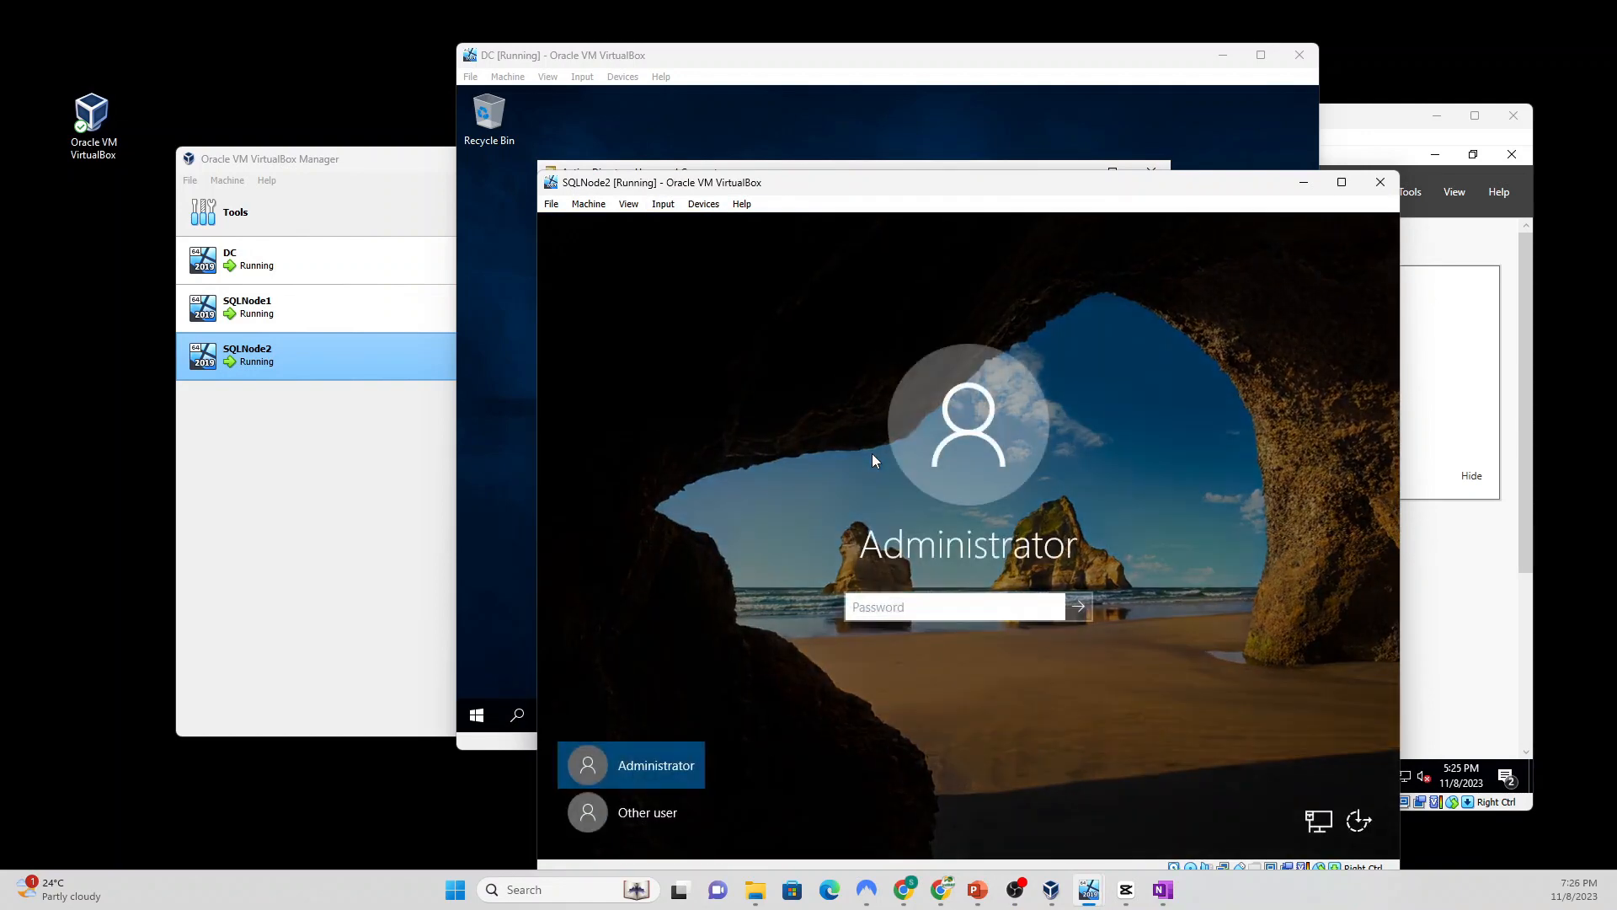
{"action": "type", "text": "P@ssw0rd12"}
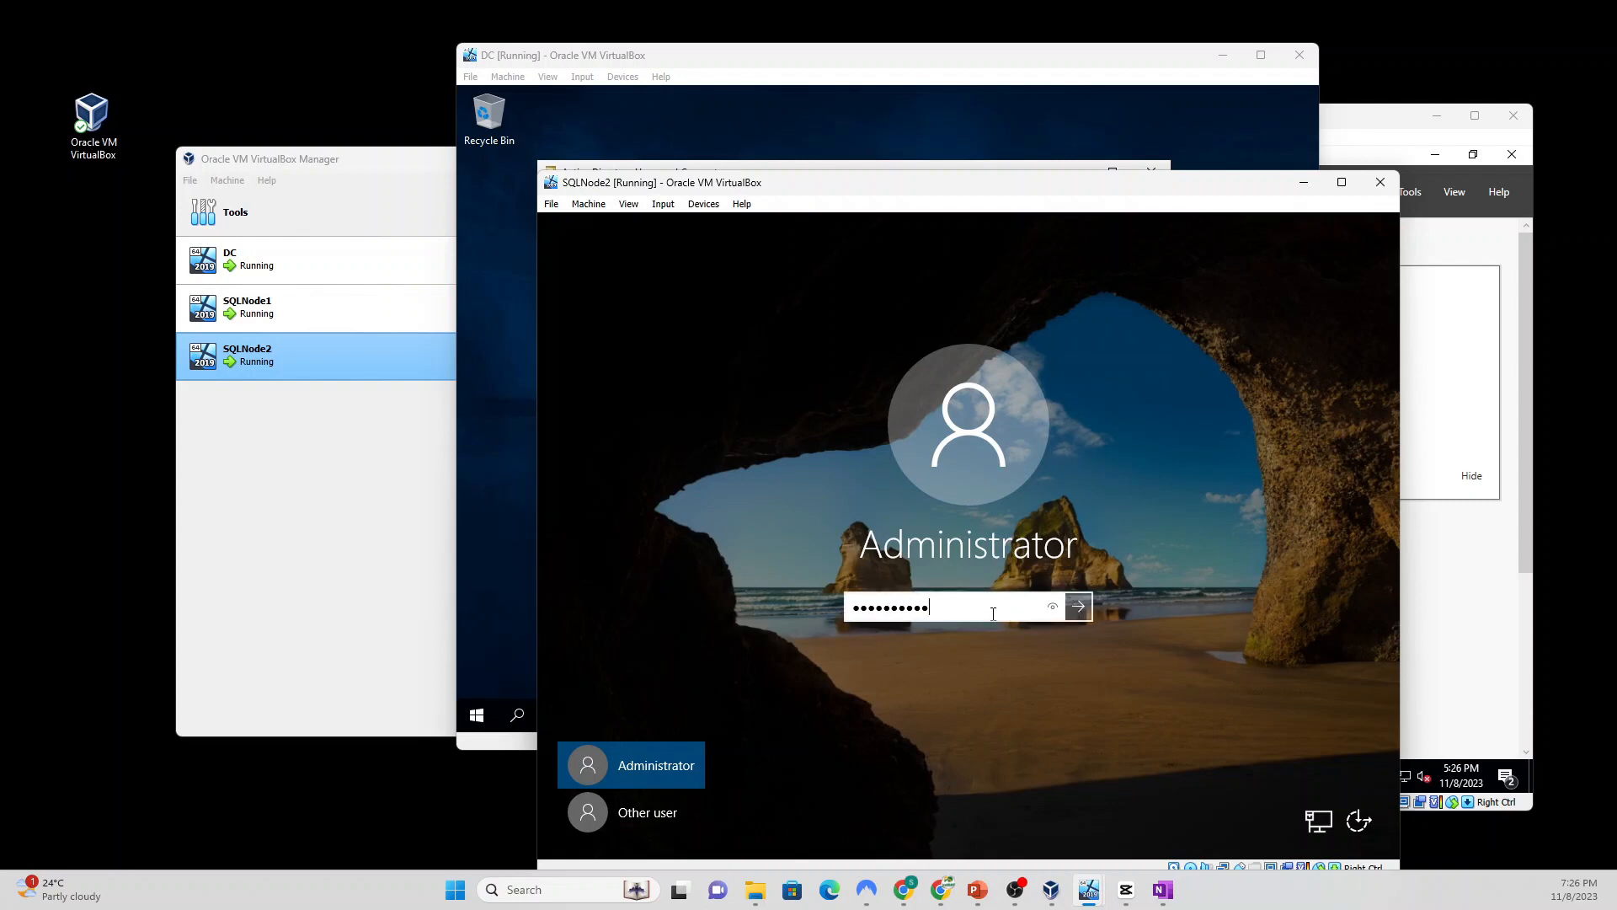
{"action": "key", "text": "Return"}
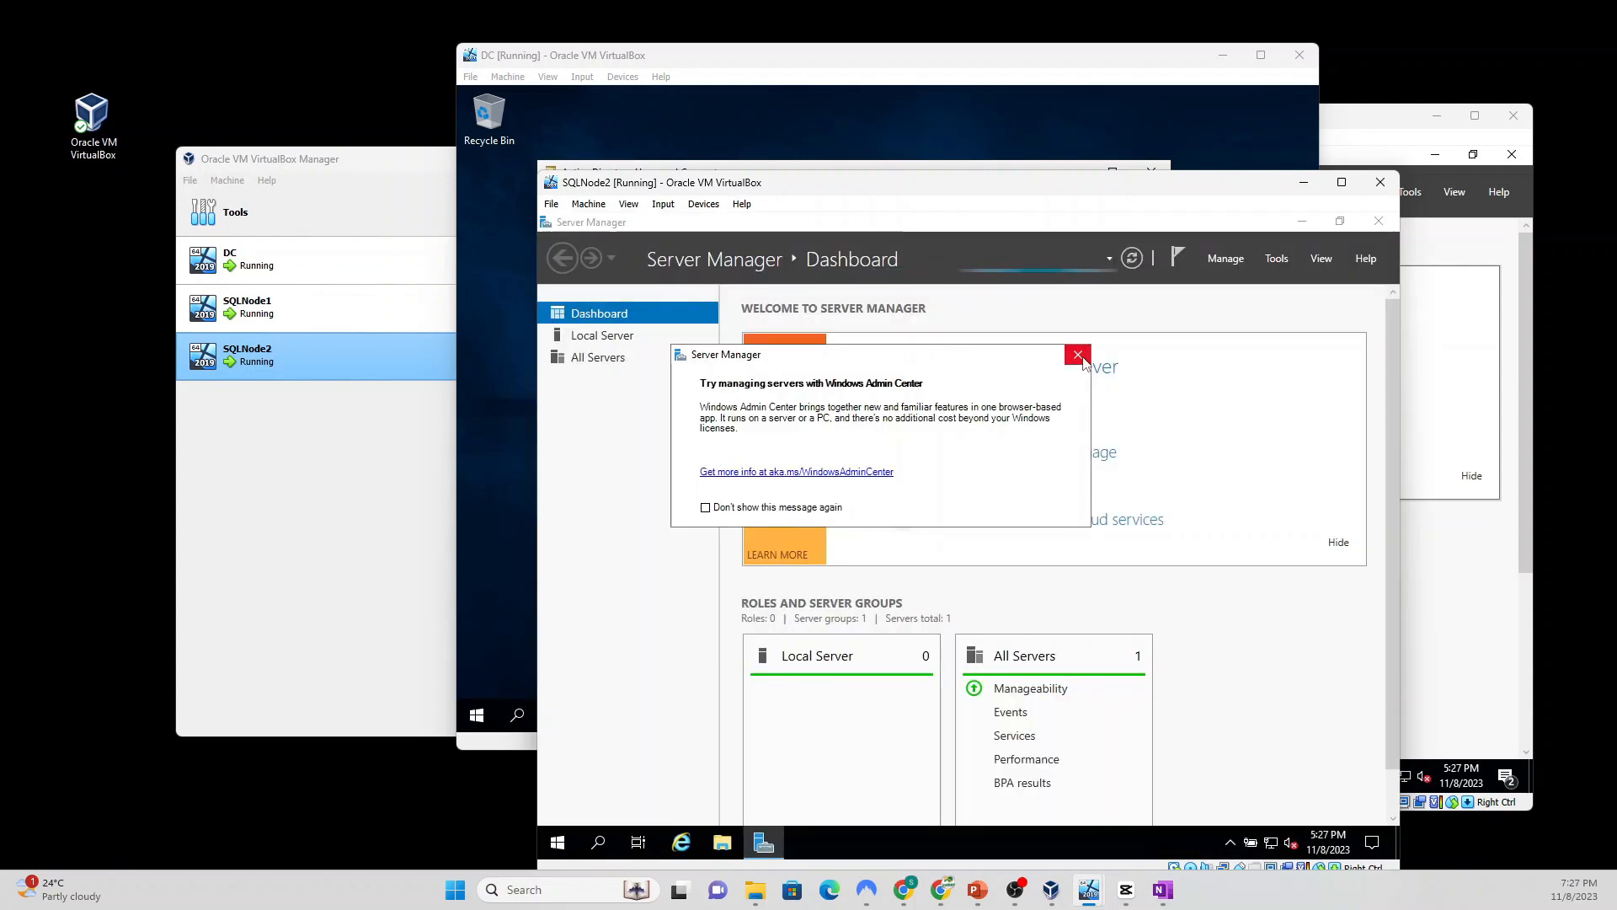
Step: Dismiss the Windows Admin Center notice and launch Computer Management from the Tools menu
{"action": "left_click", "coordinate": [1077, 356]}
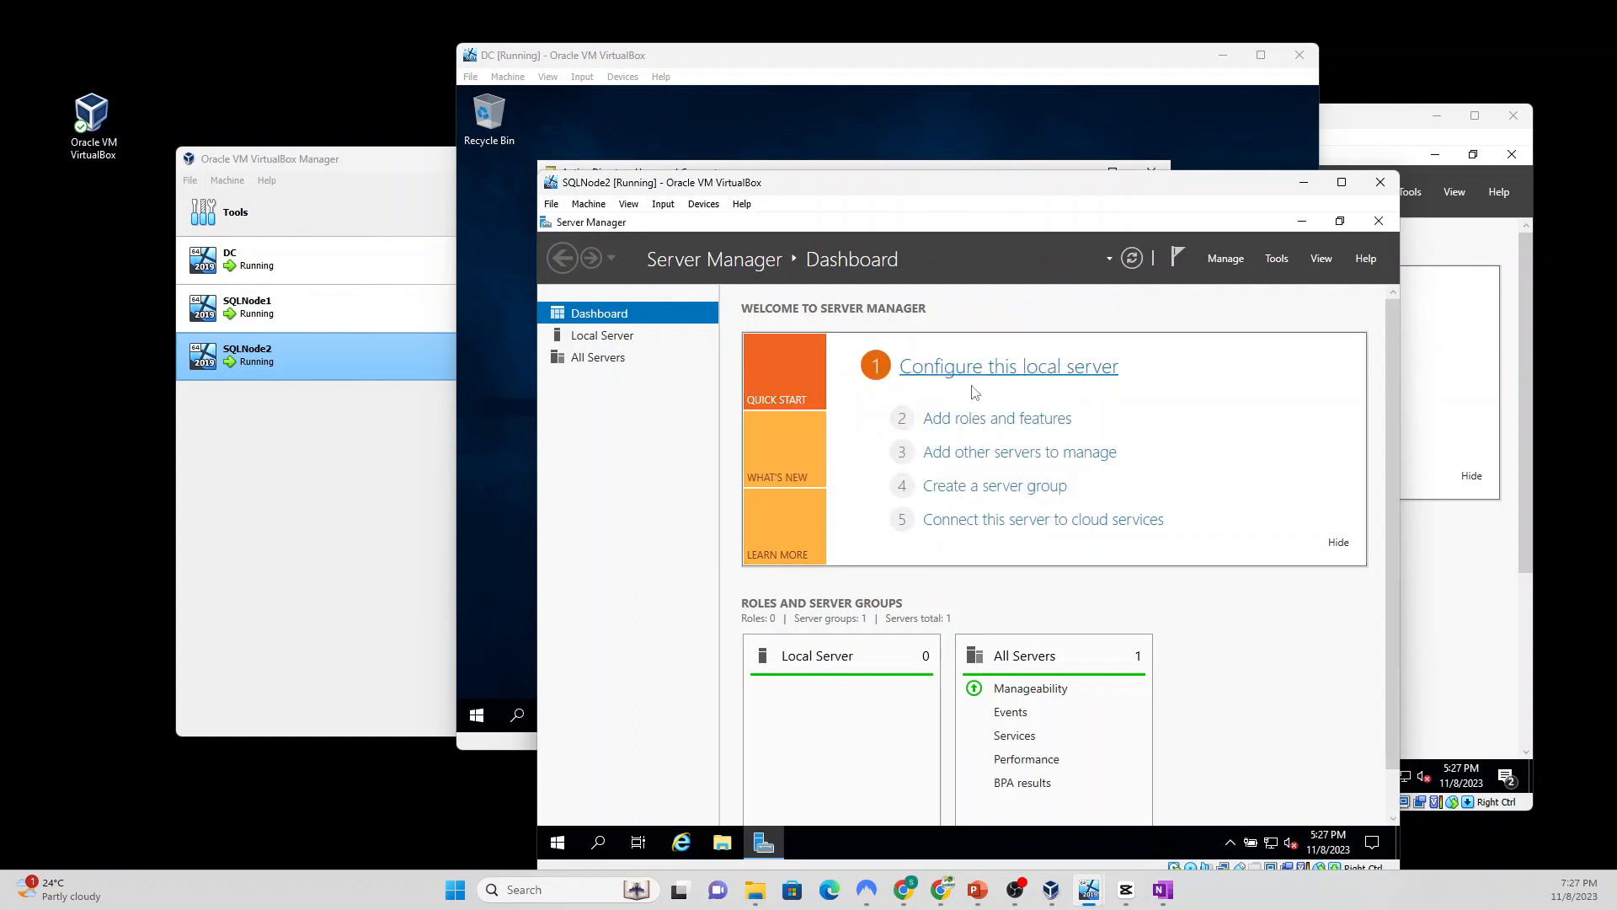
{"action": "left_click", "coordinate": [1279, 258]}
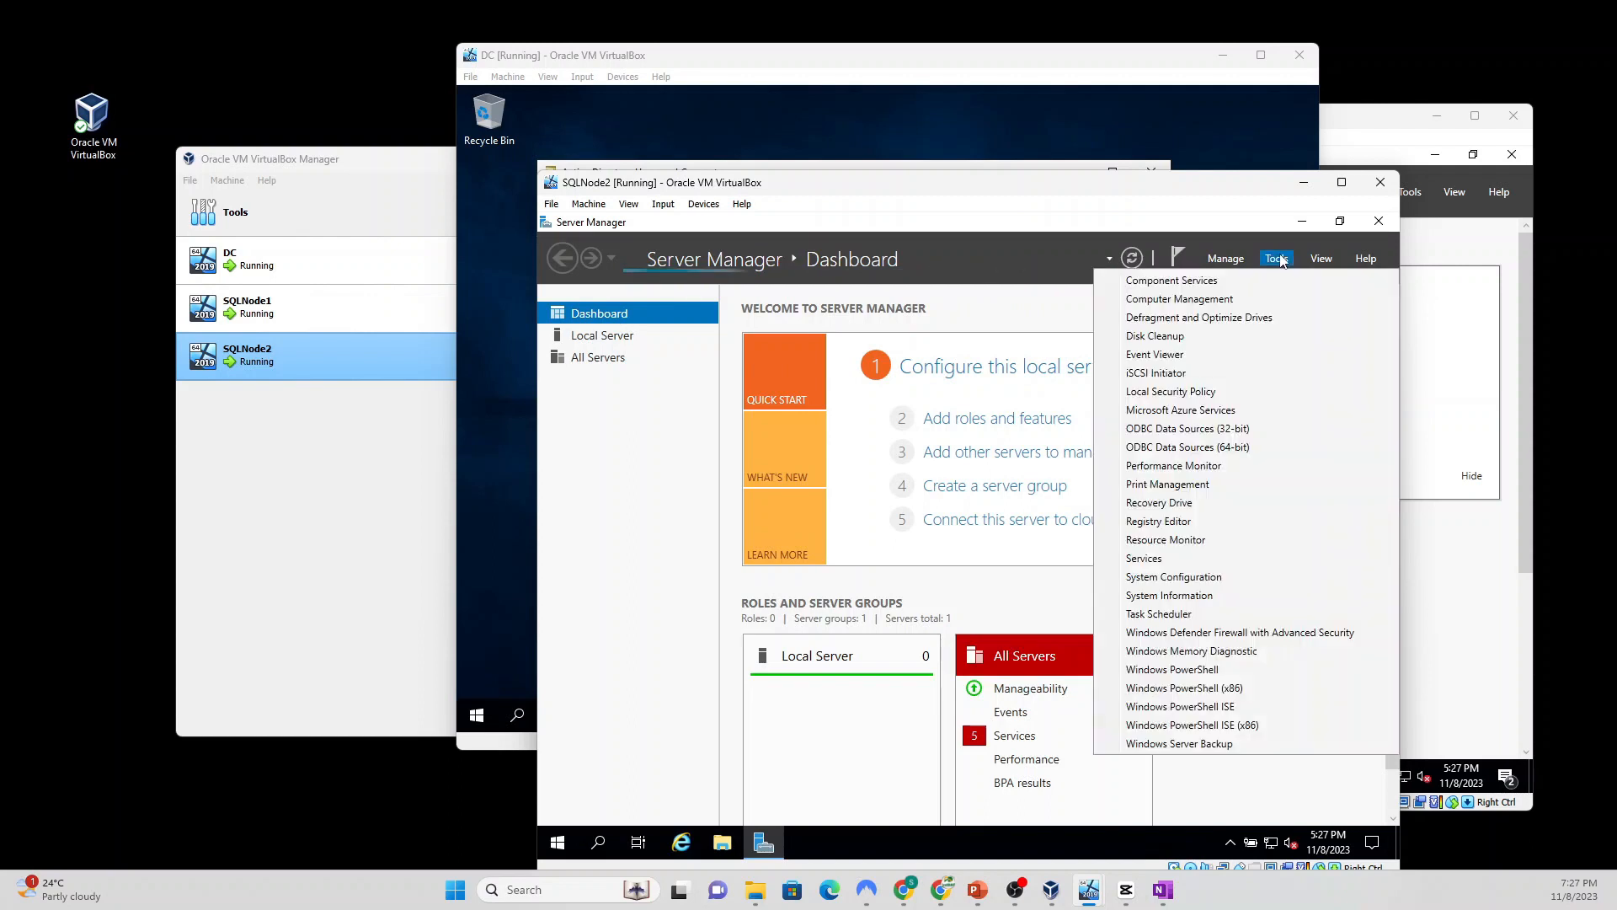
{"action": "left_click", "coordinate": [1178, 300]}
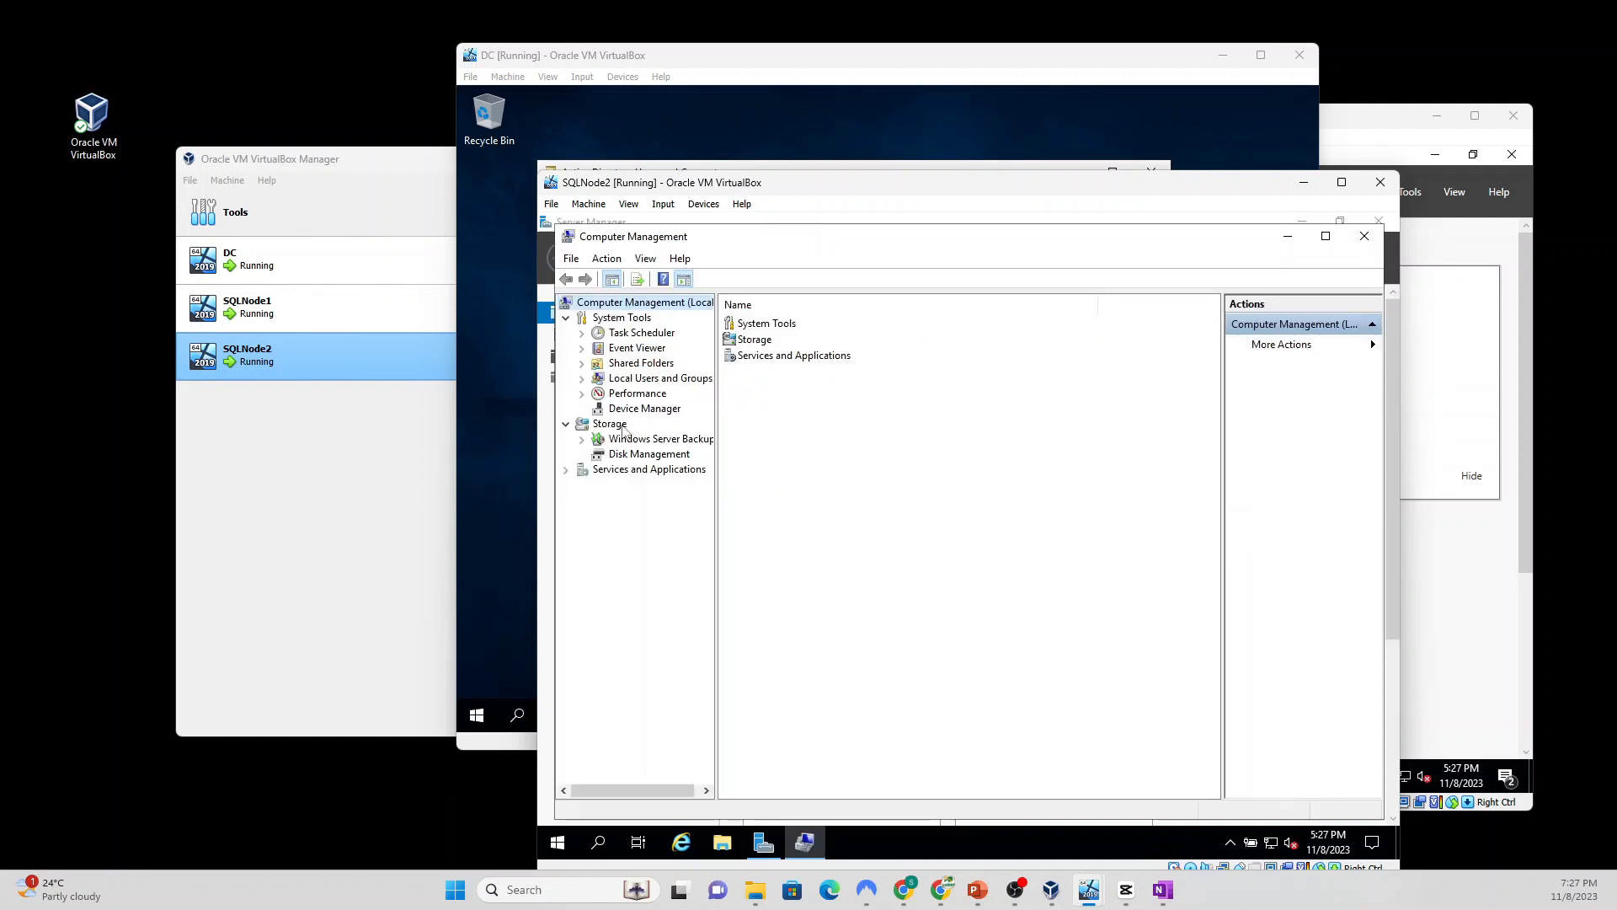
Step: Under Local Users and Groups > Groups, open the Administrators group's properties
{"action": "left_click", "coordinate": [582, 379]}
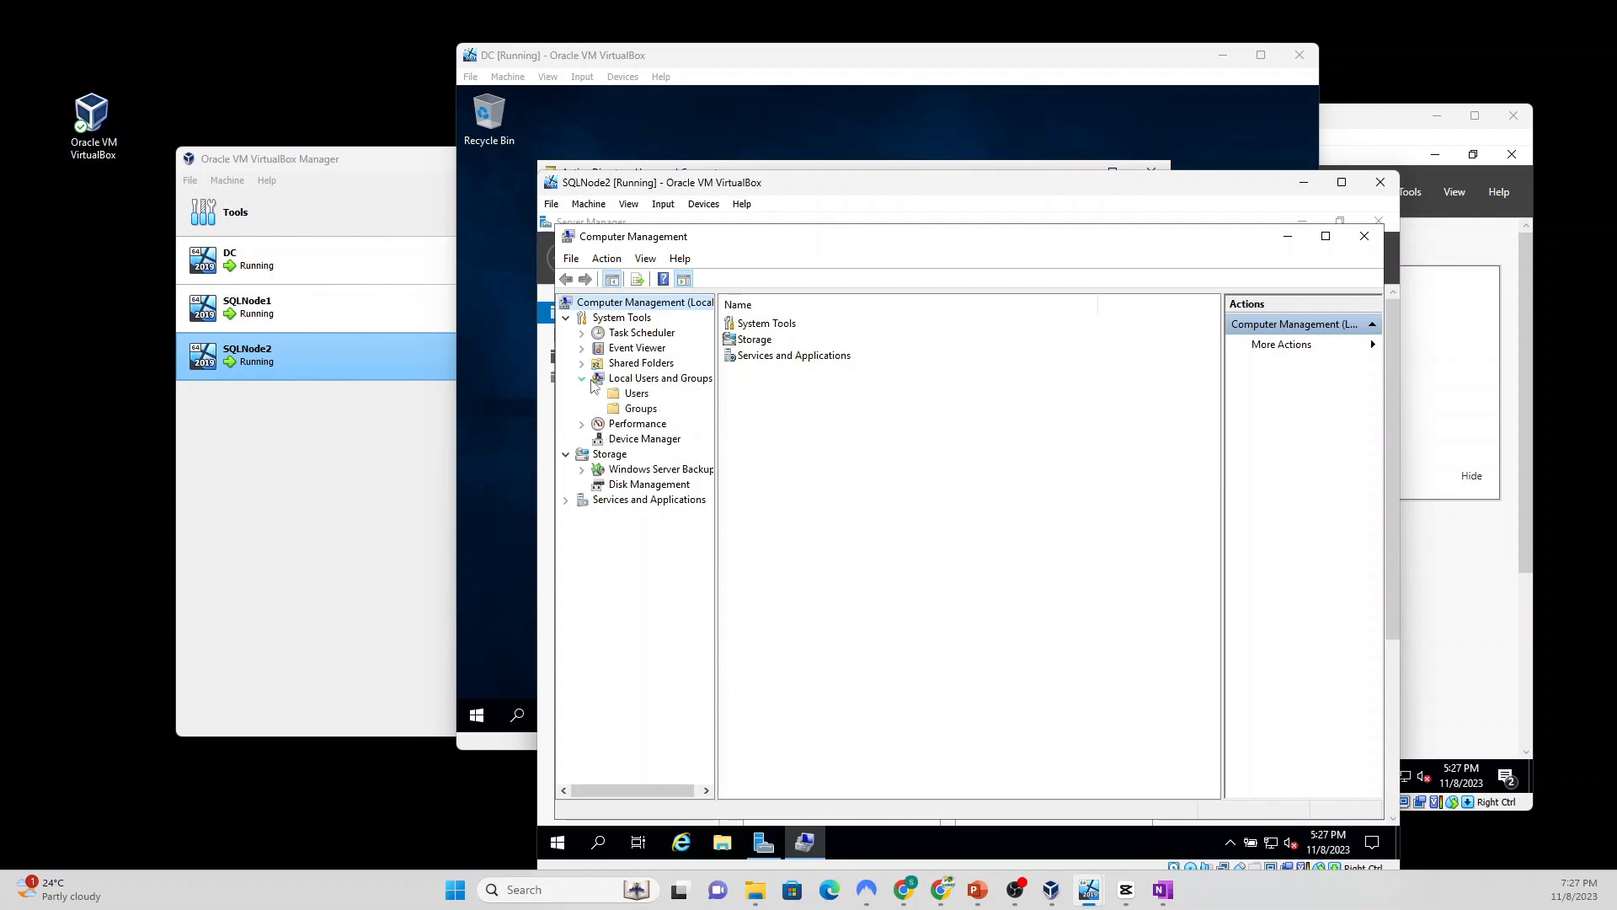
{"action": "left_click", "coordinate": [637, 409]}
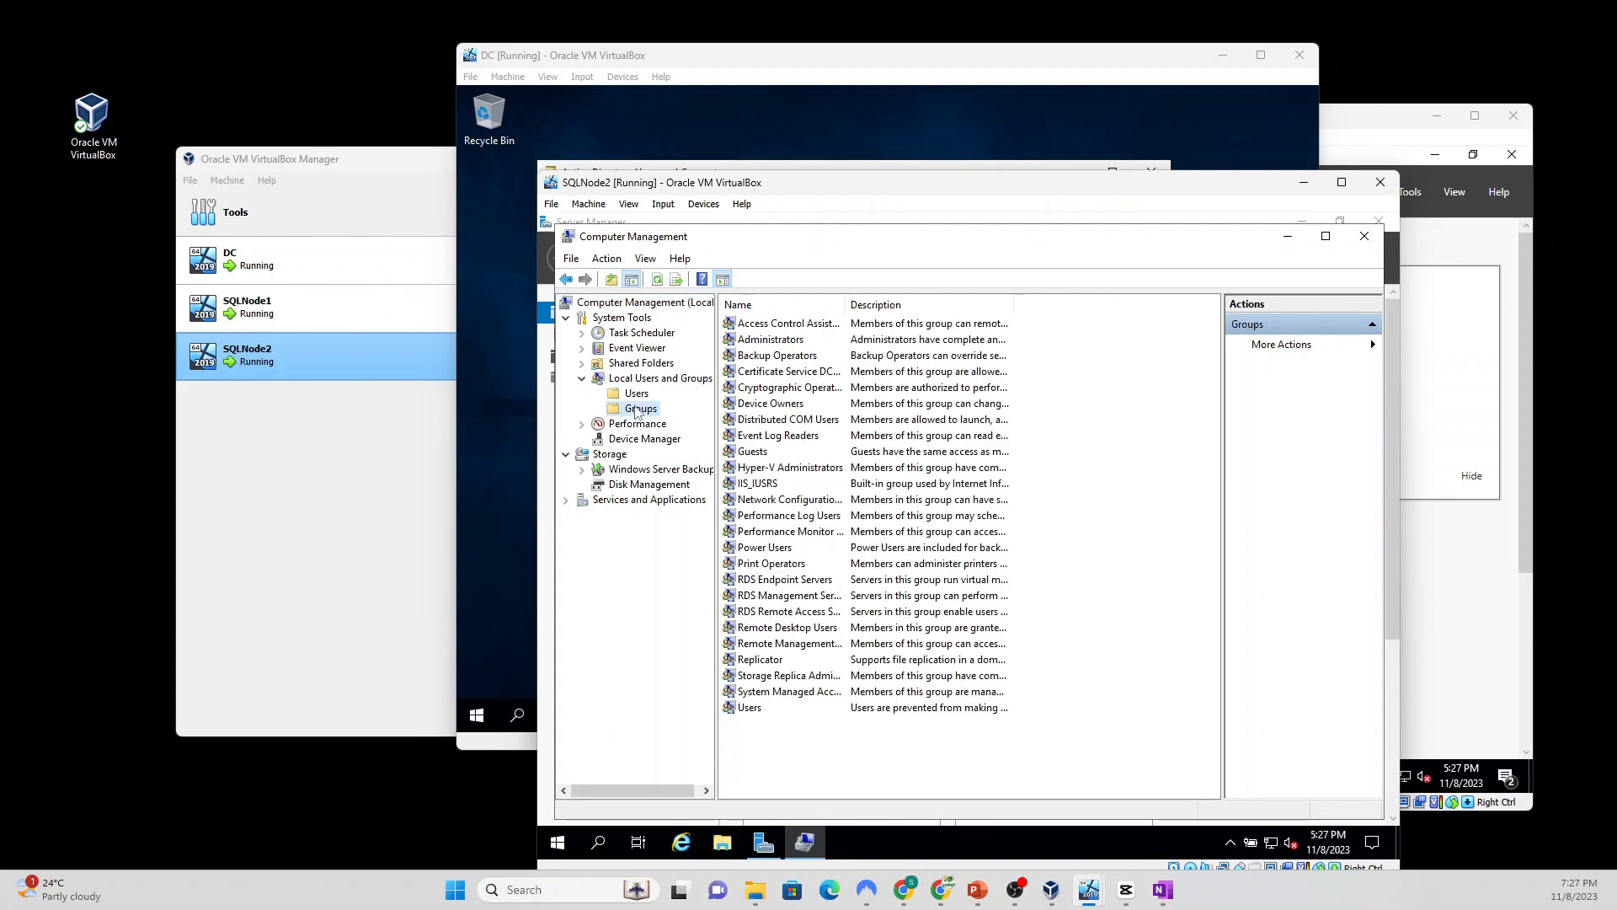
{"action": "double_click", "coordinate": [782, 341]}
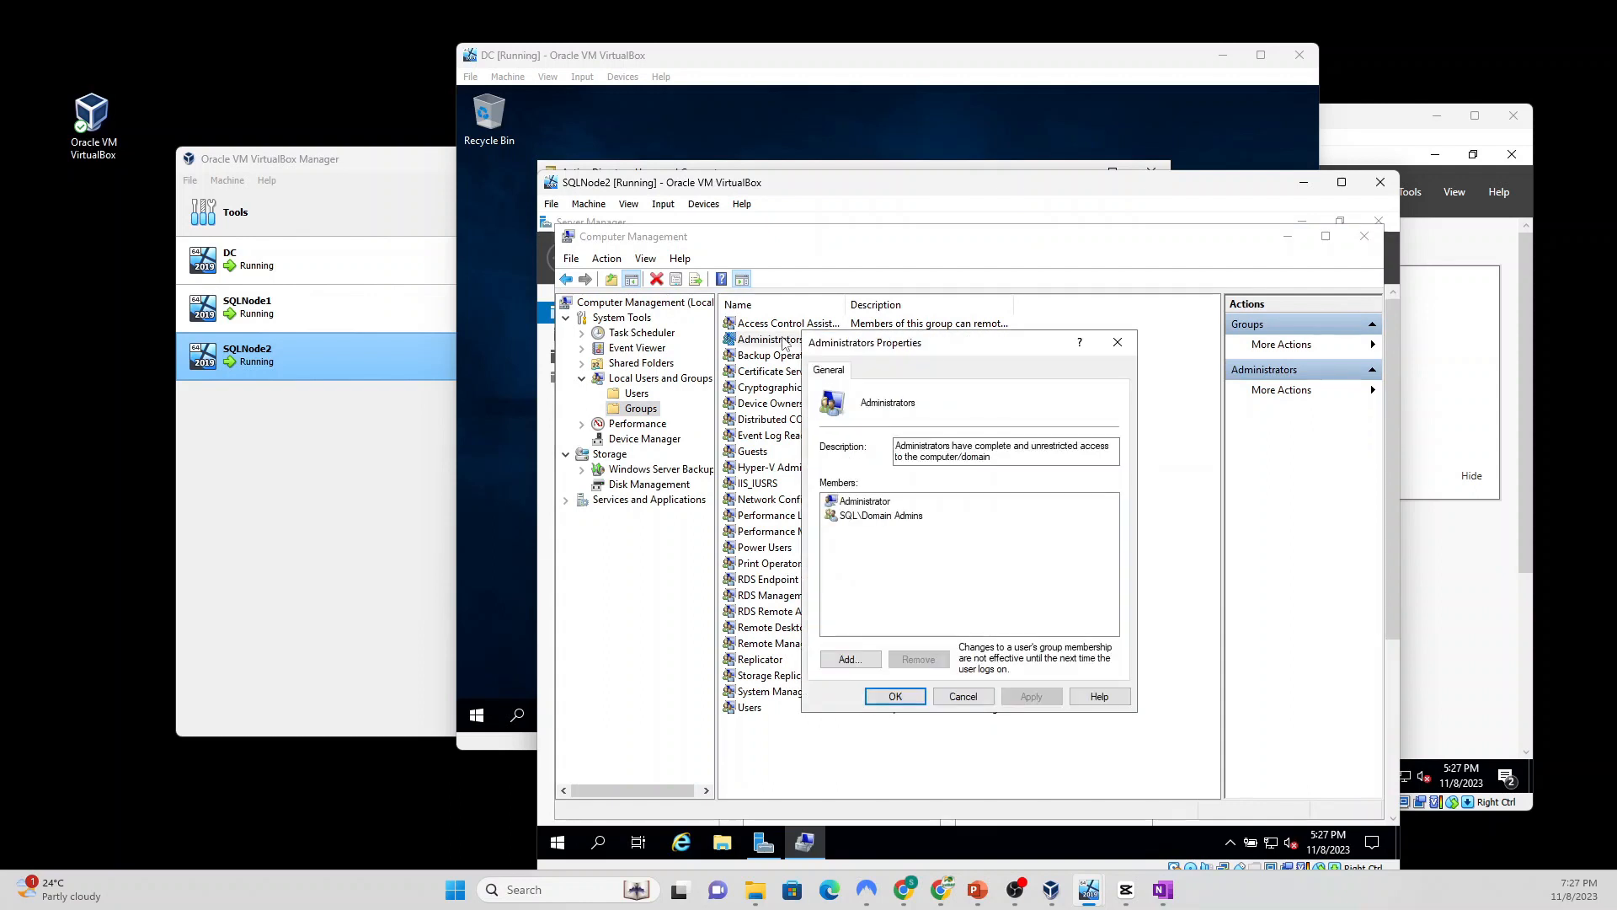
Step: Add the sql.com domain user's account to Administrators, verifying the name with domain credentials
{"action": "left_click", "coordinate": [851, 661]}
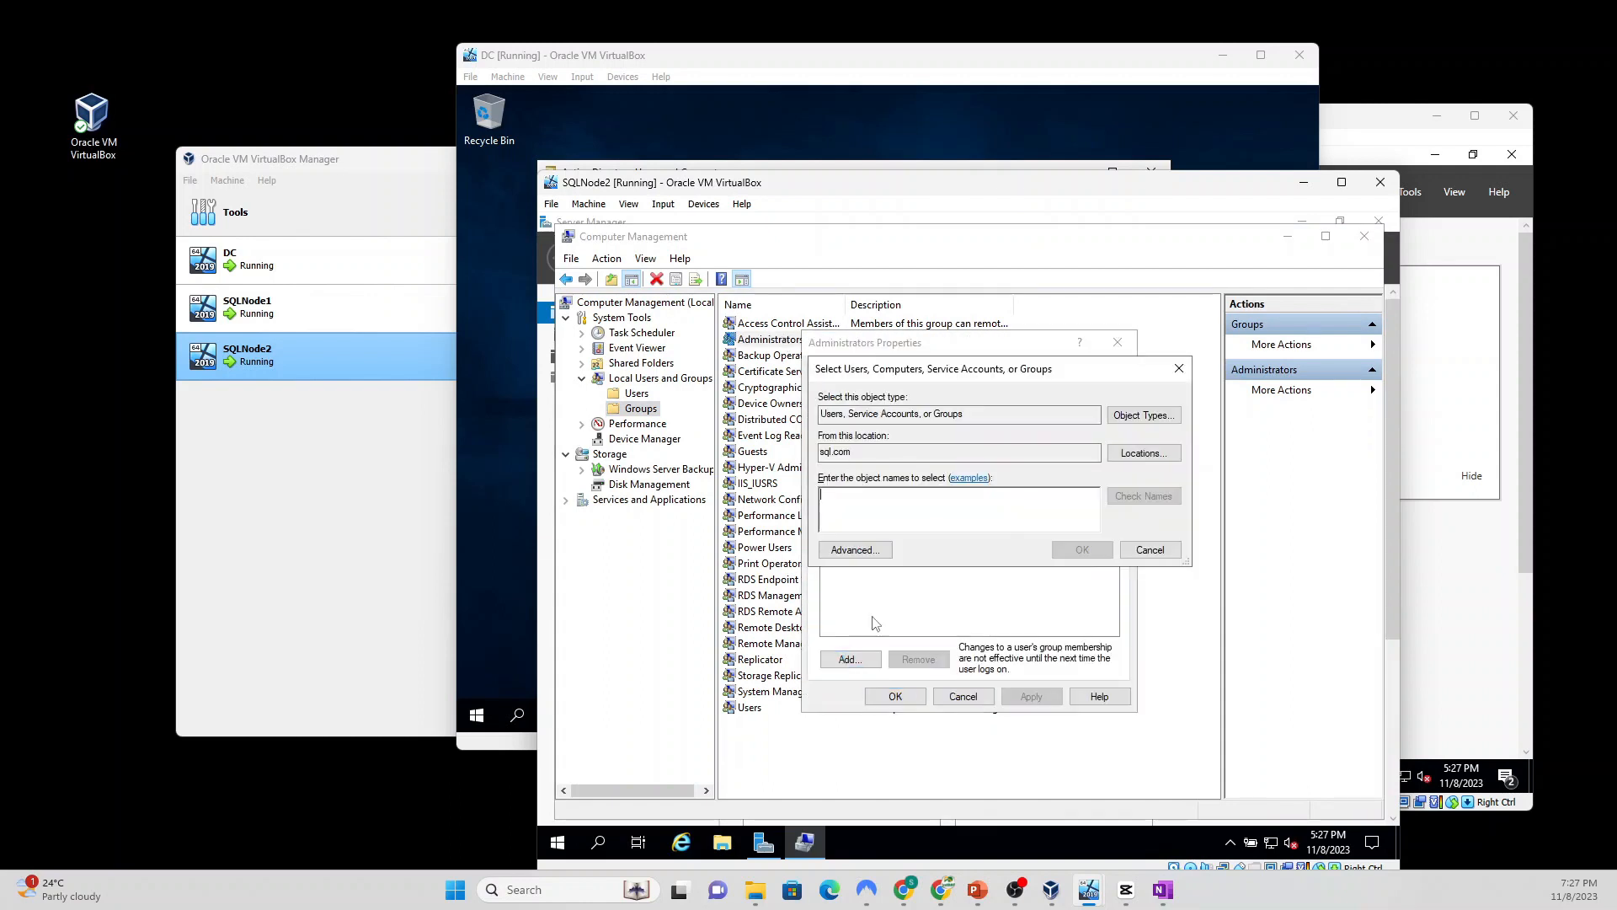
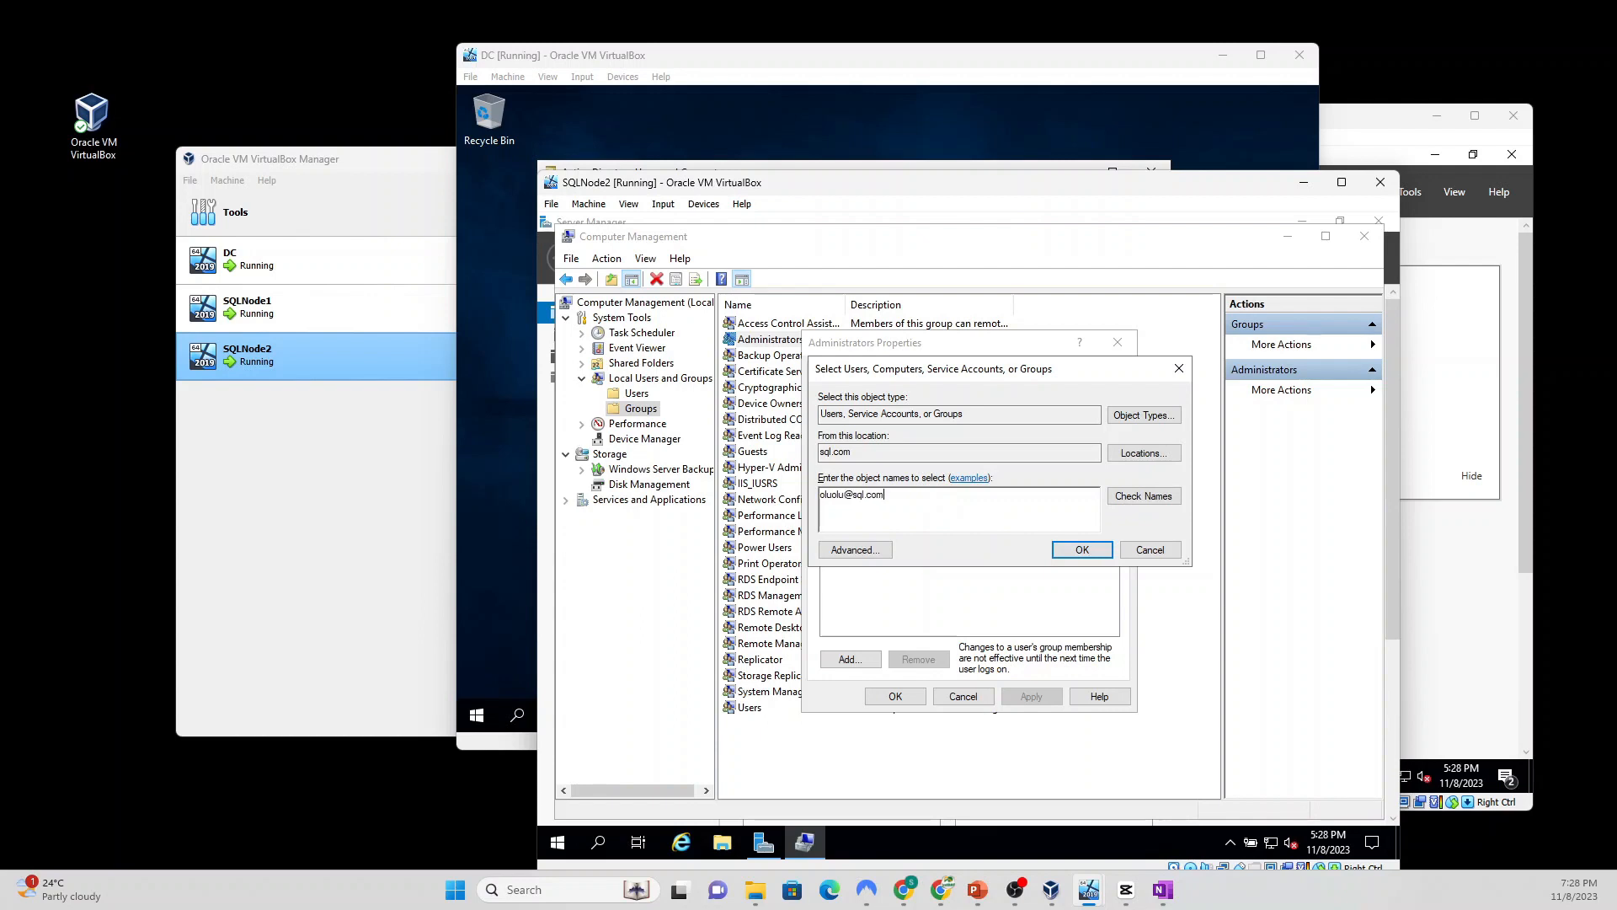
{"action": "left_click", "coordinate": [1138, 497]}
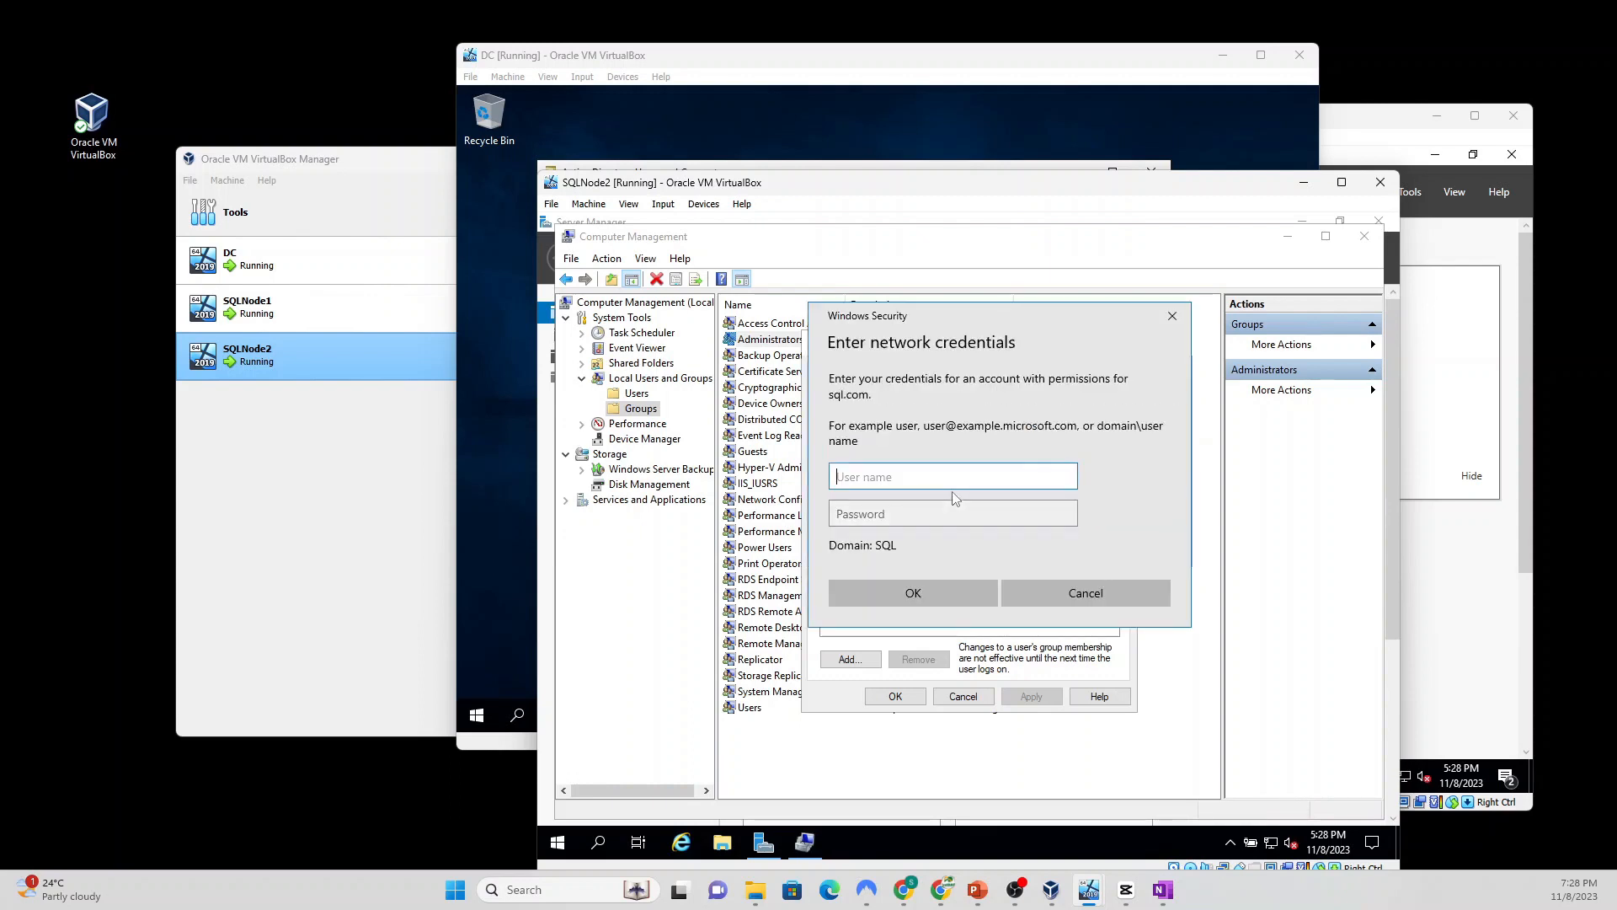
{"action": "type", "text": "ad"}
{"action": "key", "text": "BackSpace"}
{"action": "key", "text": "BackSpace"}
{"action": "key", "text": "Tab"}
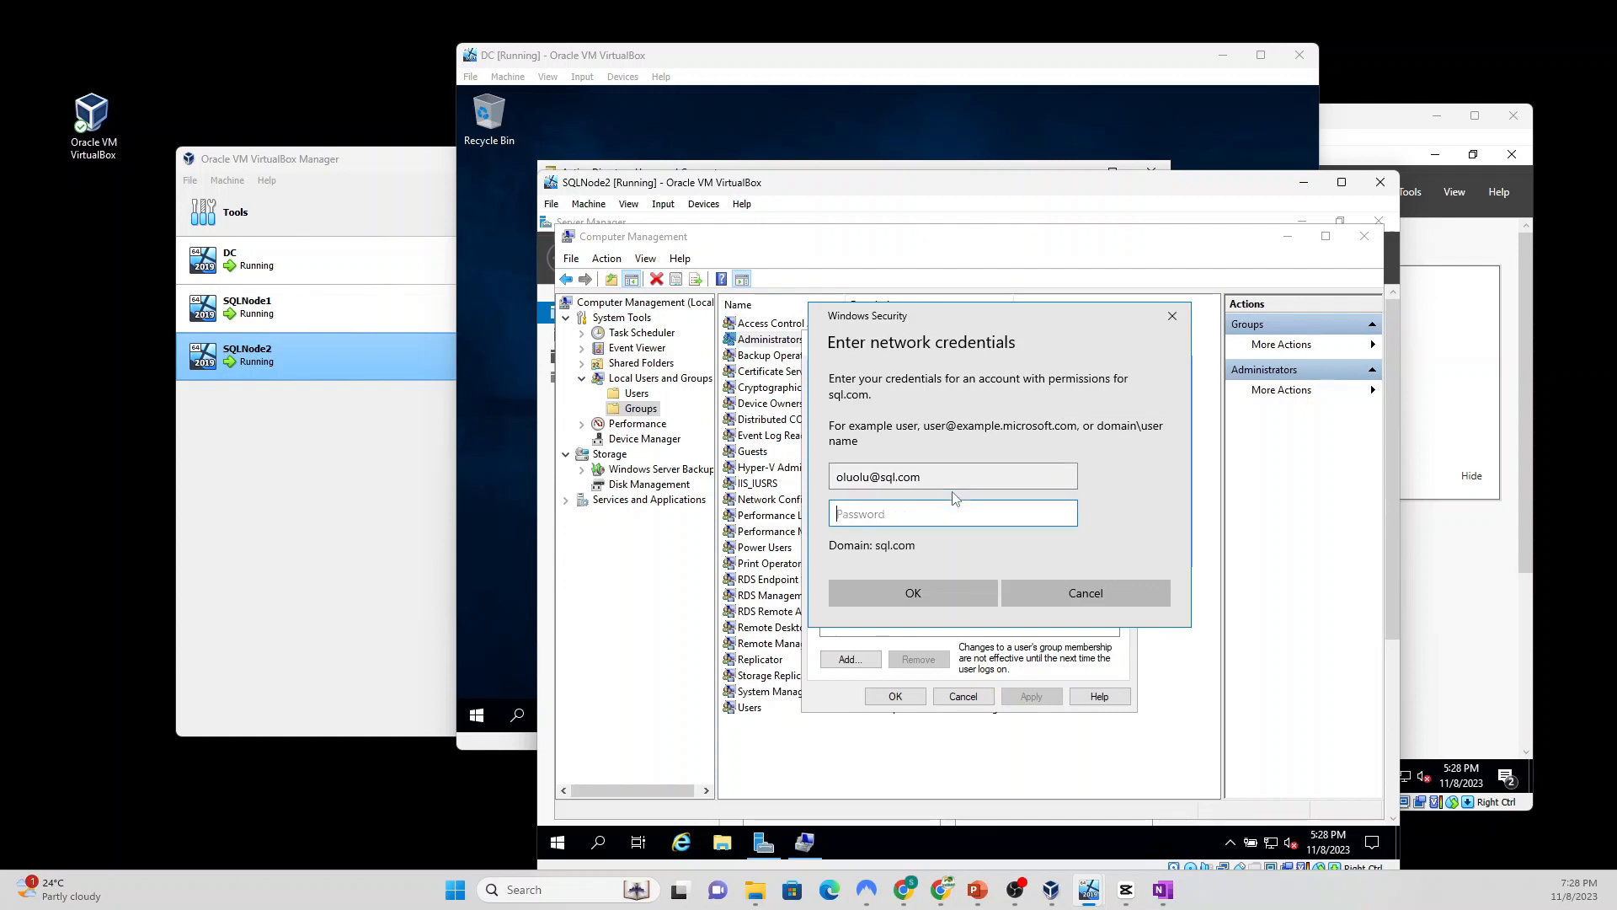
{"action": "type", "text": "•"}
{"action": "left_click", "coordinate": [922, 594]}
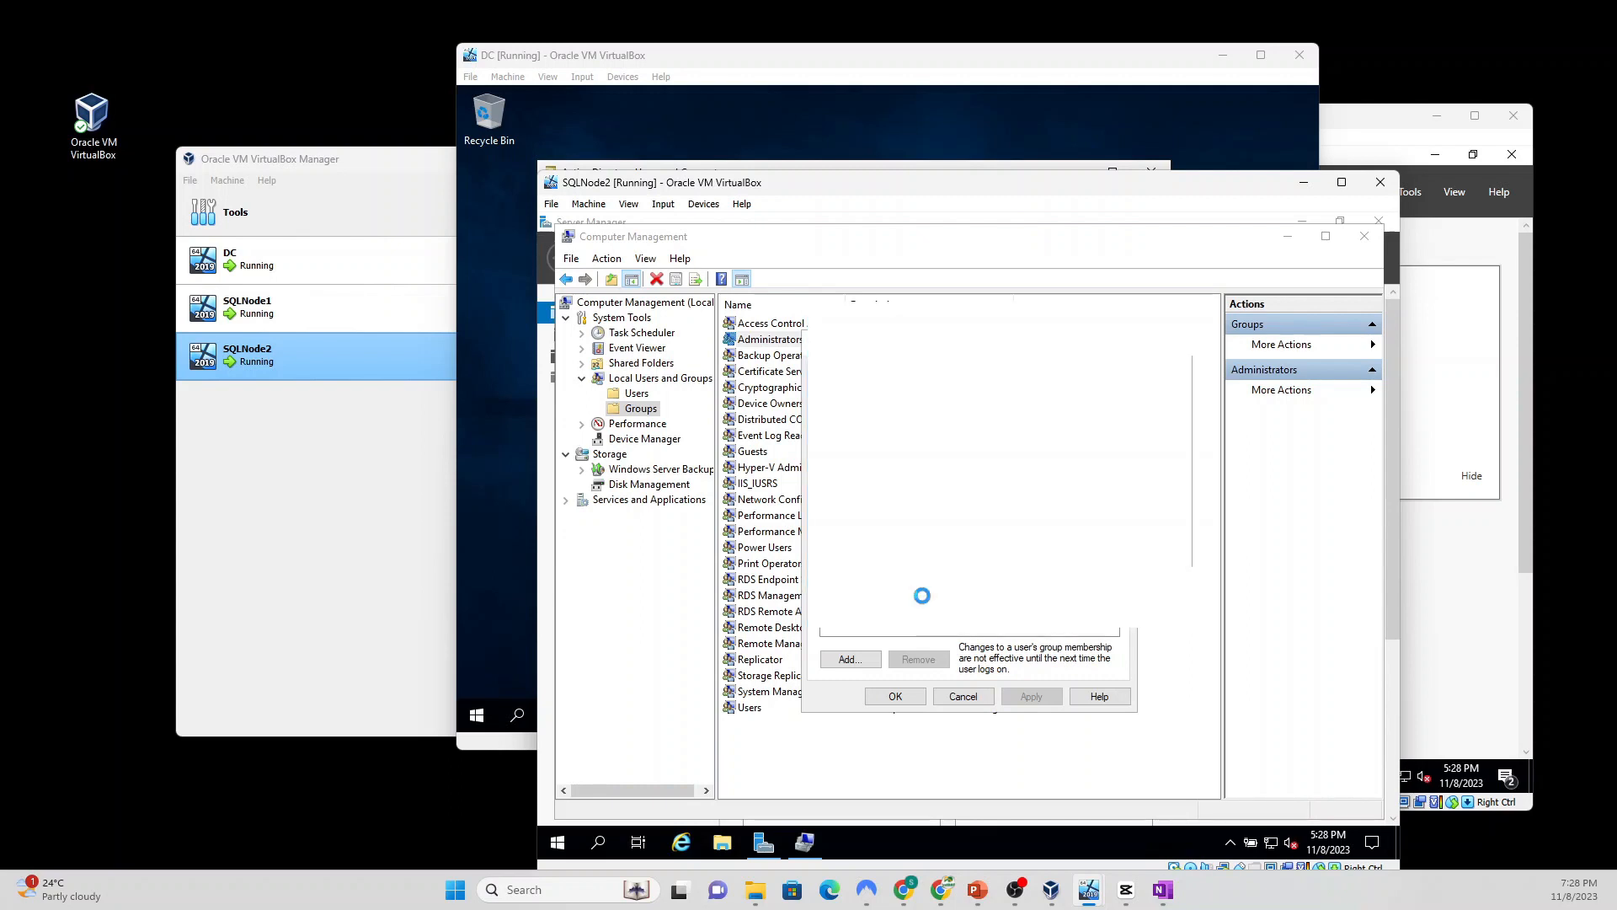
{"action": "left_click", "coordinate": [1081, 549]}
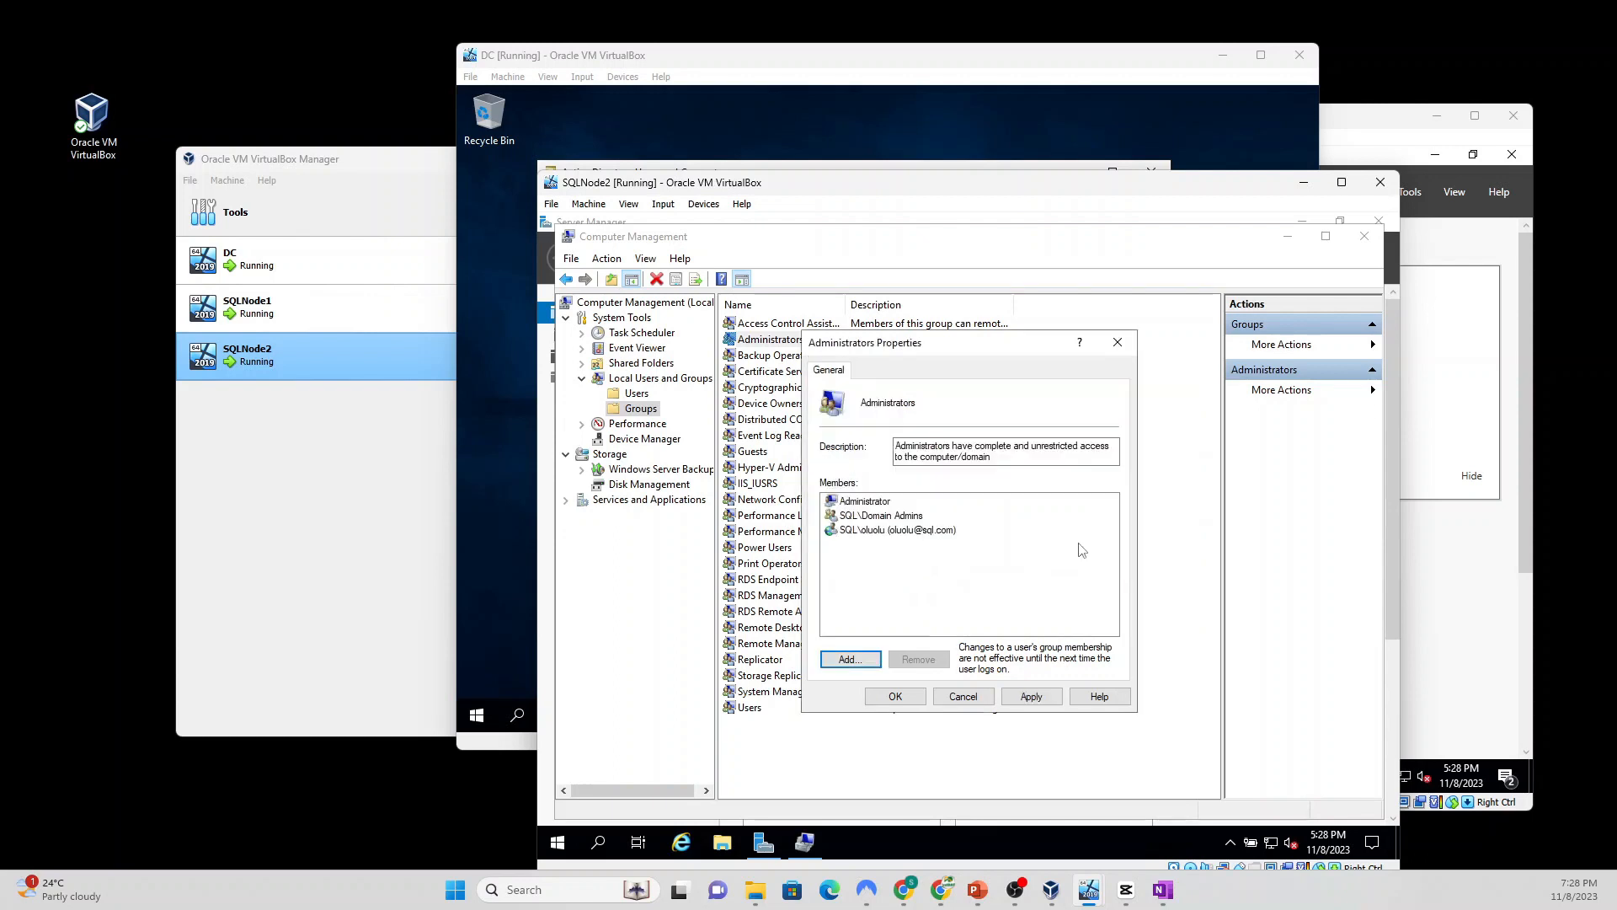
Step: Add the sqladmin domain account to Administrators using domain credentials, then apply and close the properties
{"action": "left_click", "coordinate": [850, 658]}
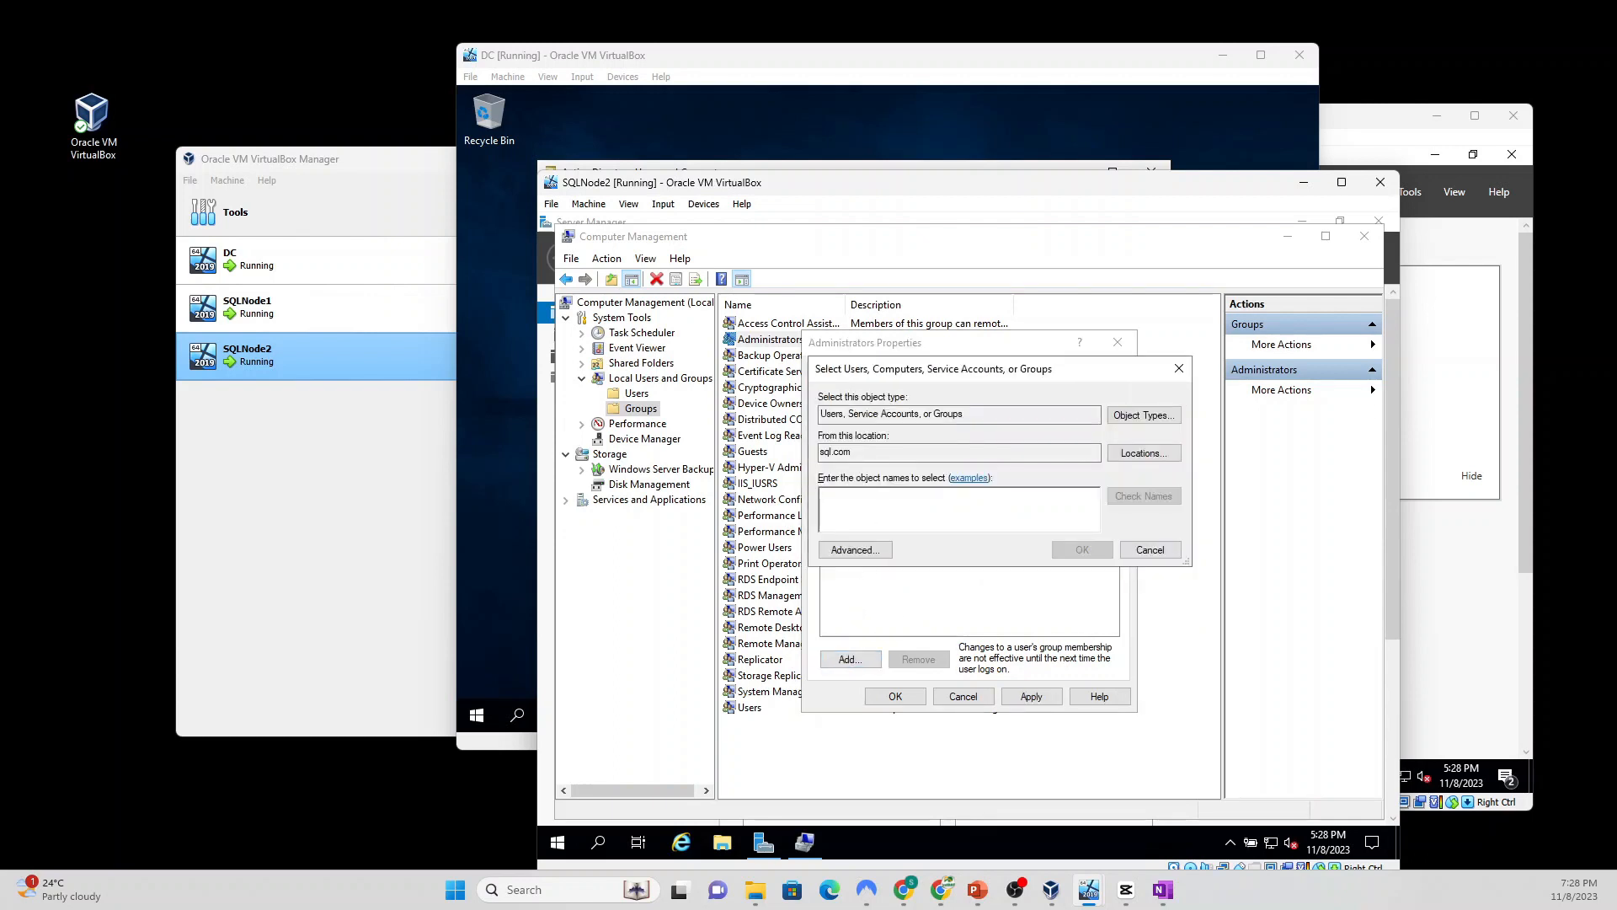
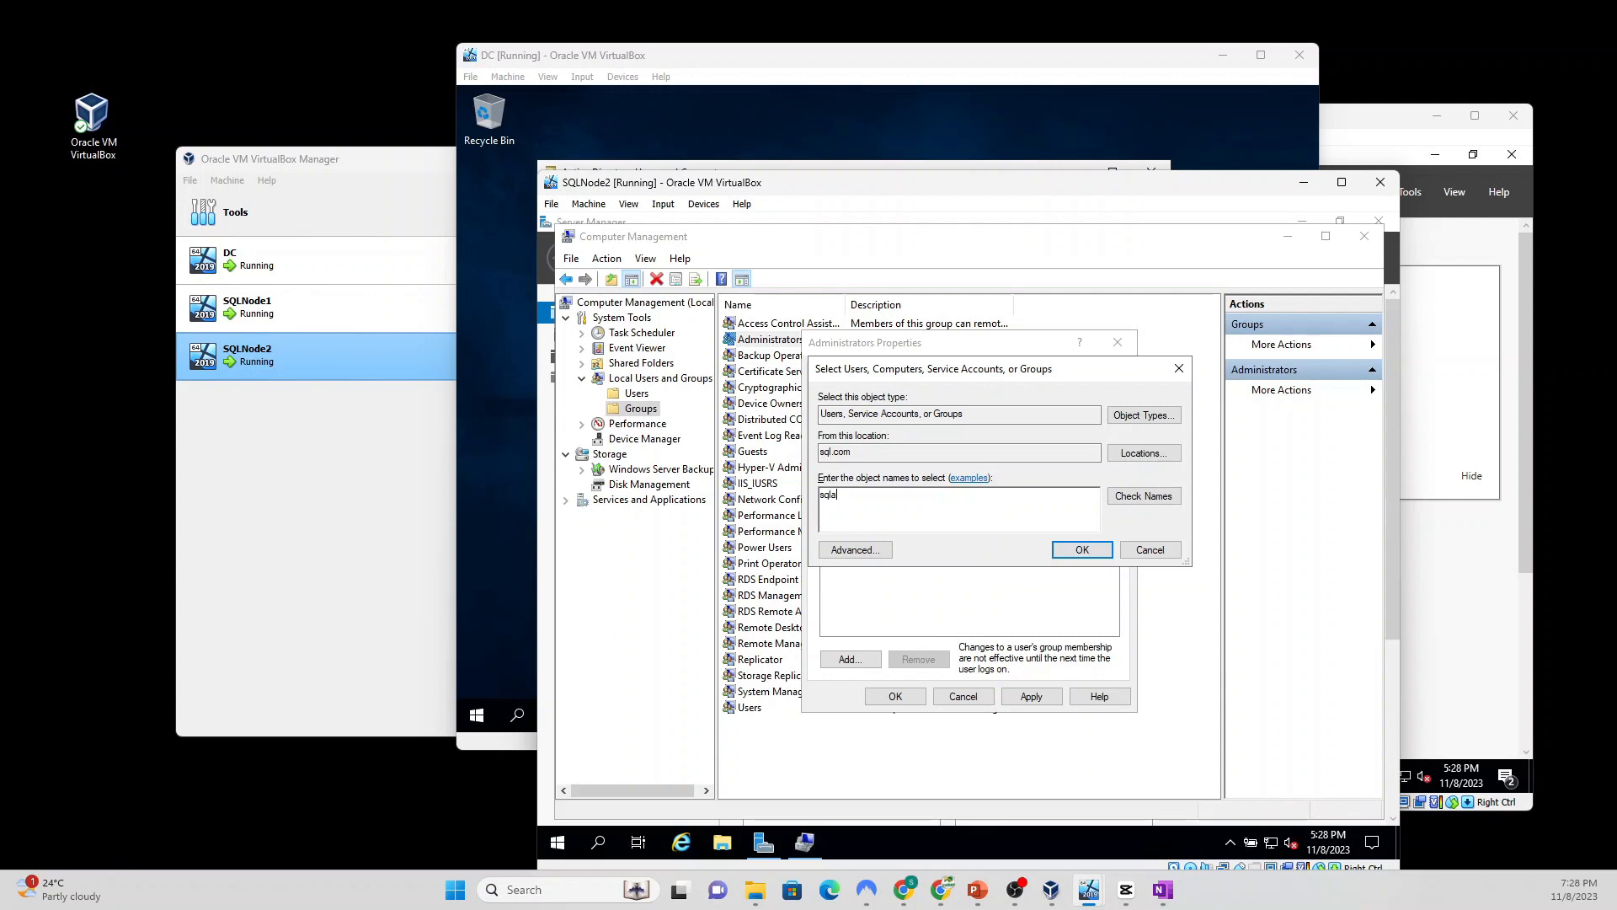
{"action": "left_click", "coordinate": [1145, 497]}
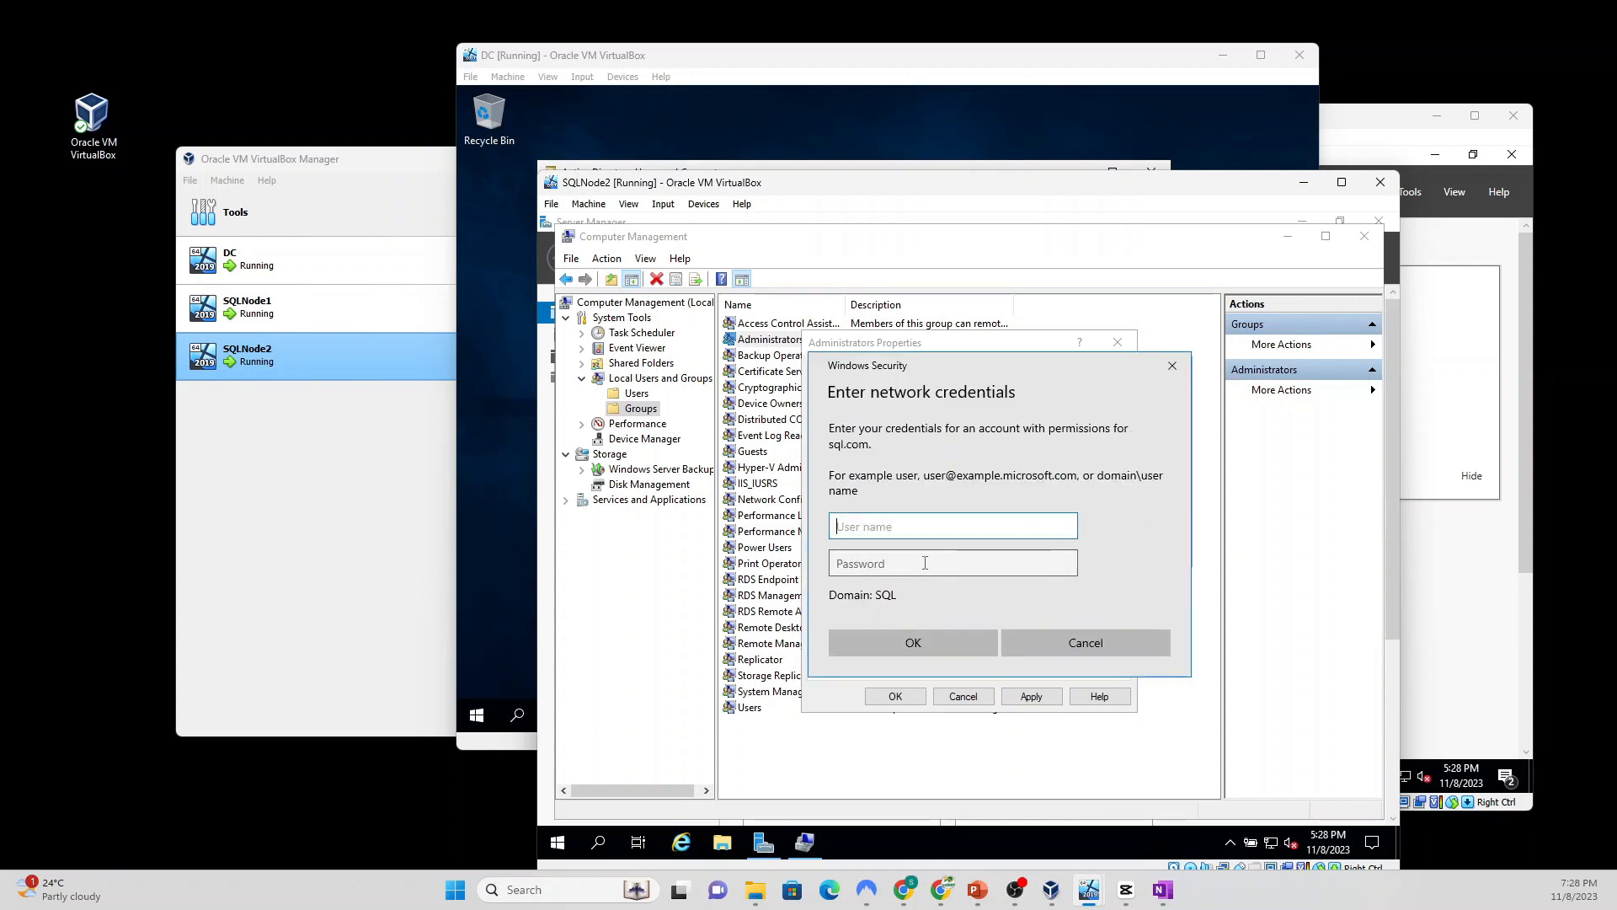
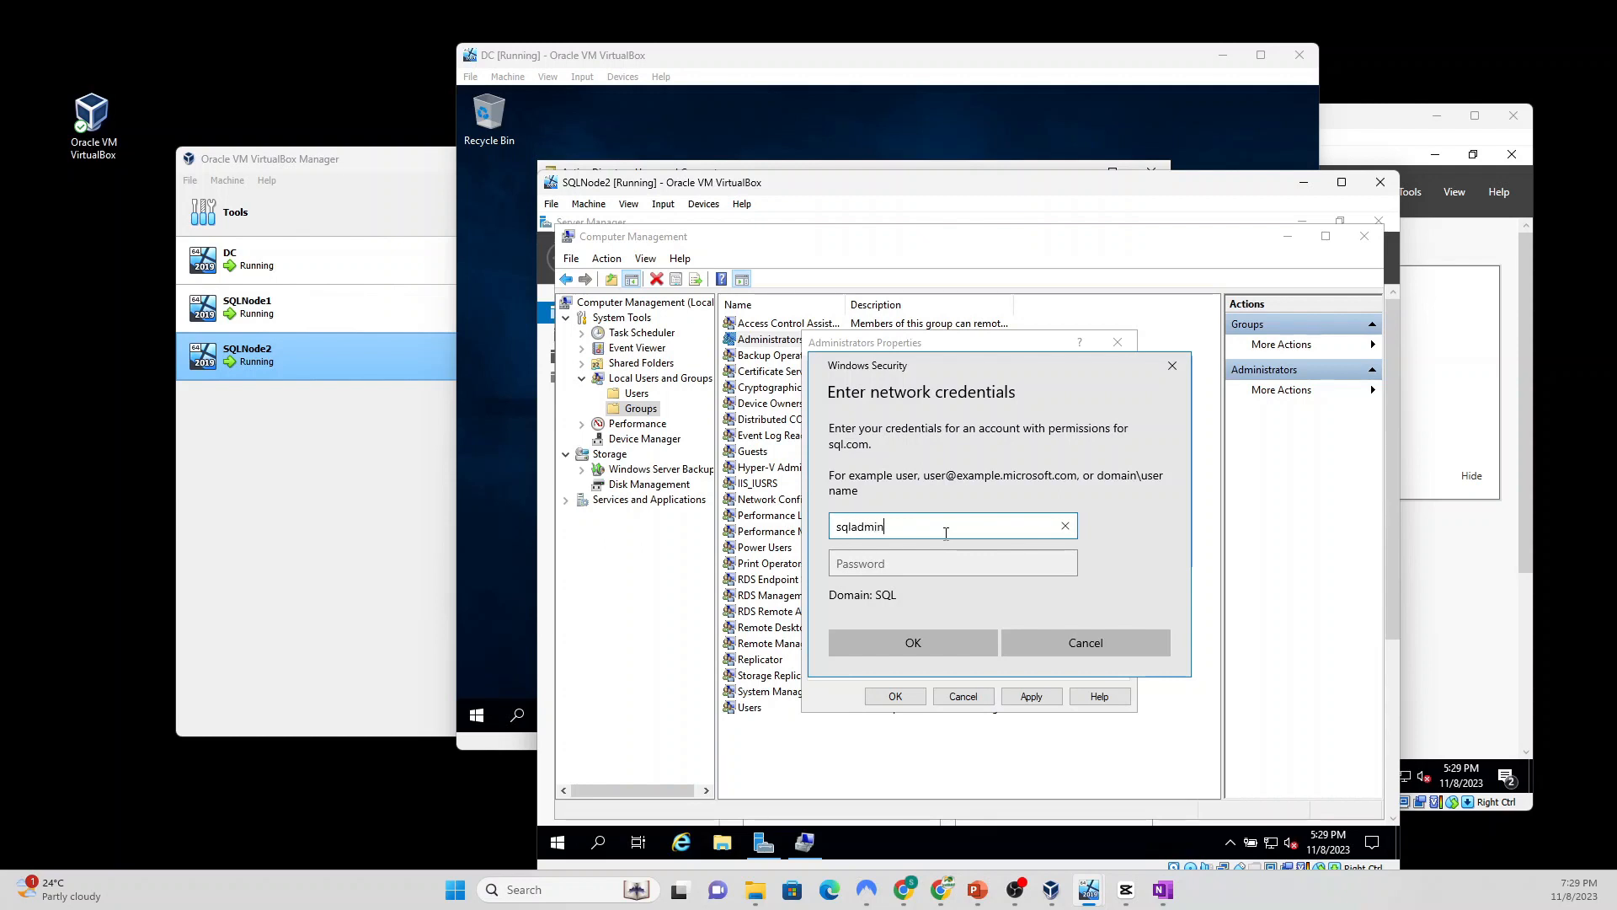
{"action": "key", "text": "Tab"}
{"action": "type", "text": "P"}
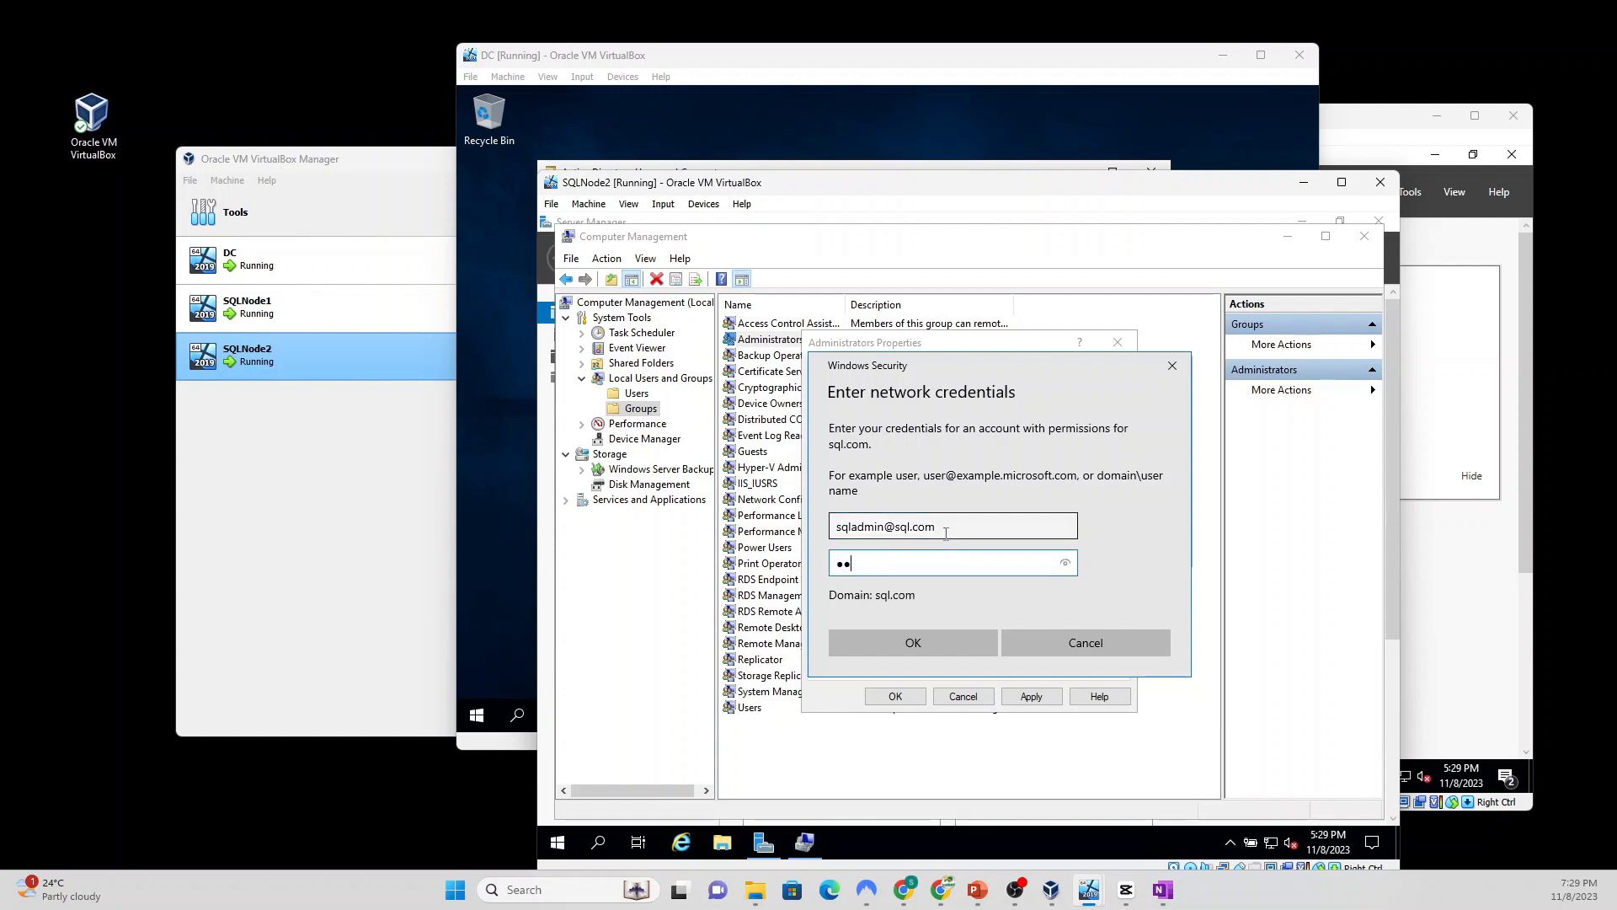
{"action": "type", "text": "●●●●●"}
{"action": "left_click", "coordinate": [878, 645]}
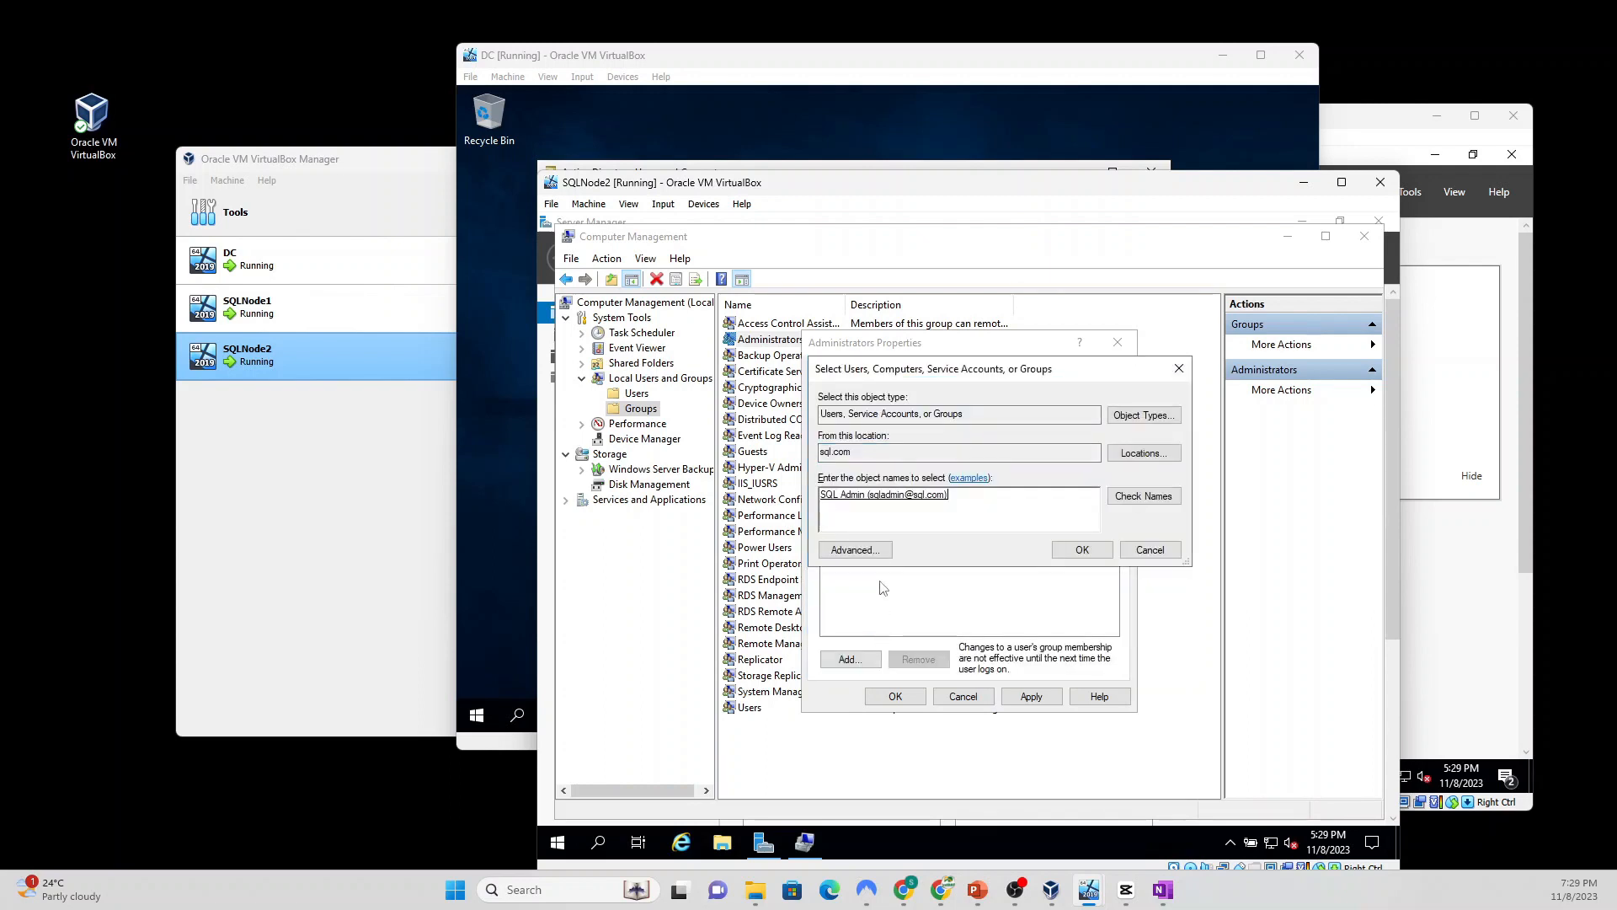
{"action": "left_click", "coordinate": [1080, 551]}
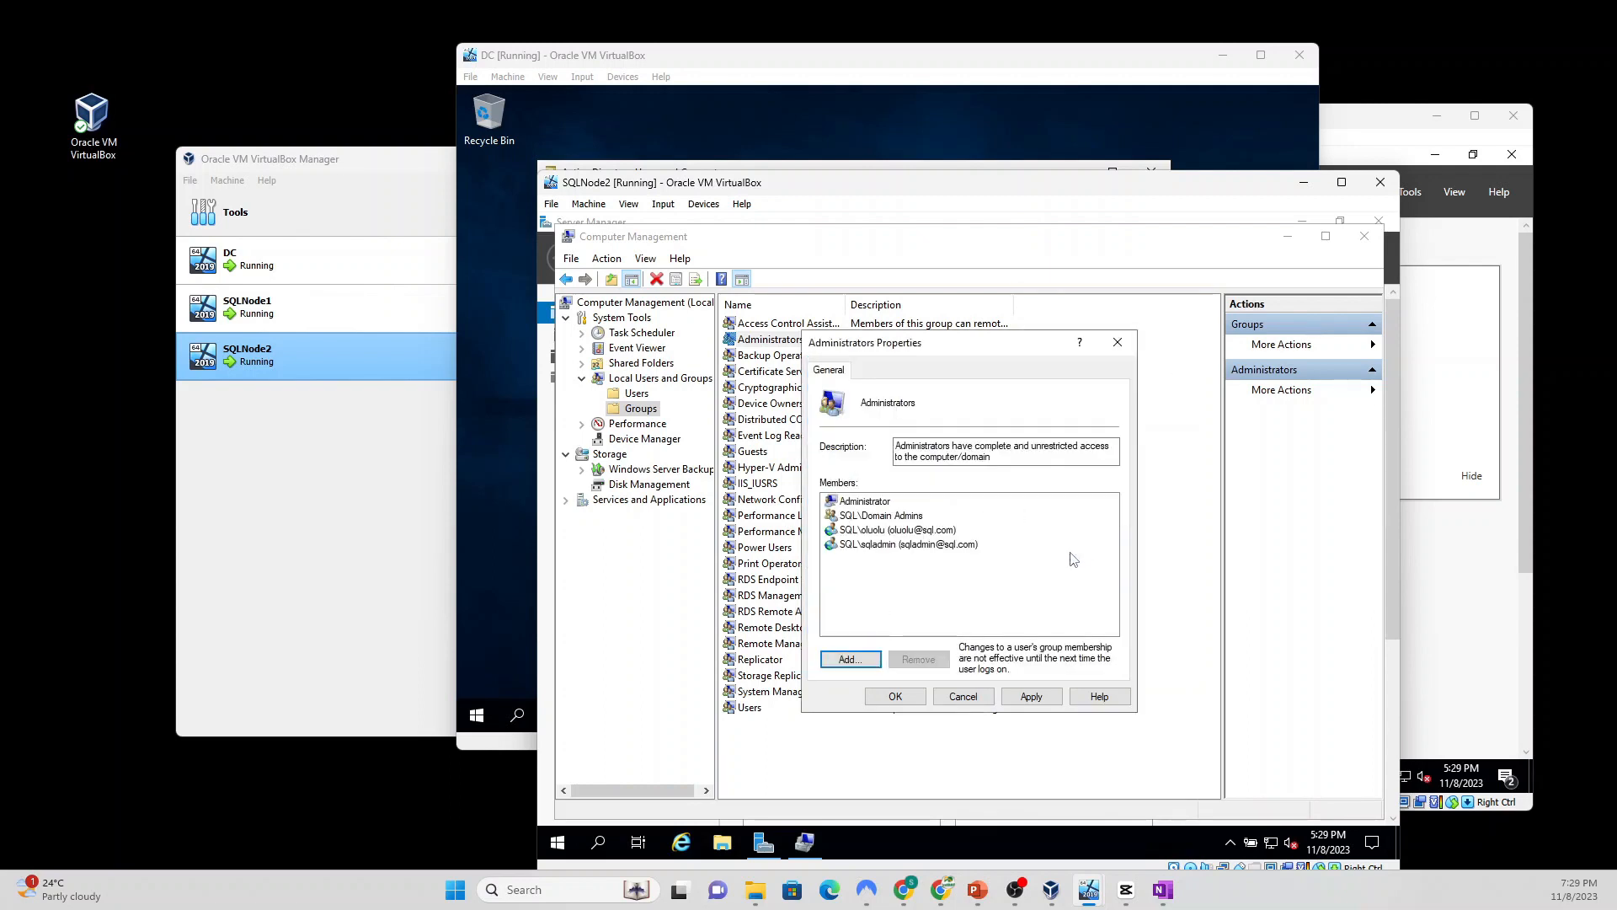
{"action": "left_click", "coordinate": [1029, 698]}
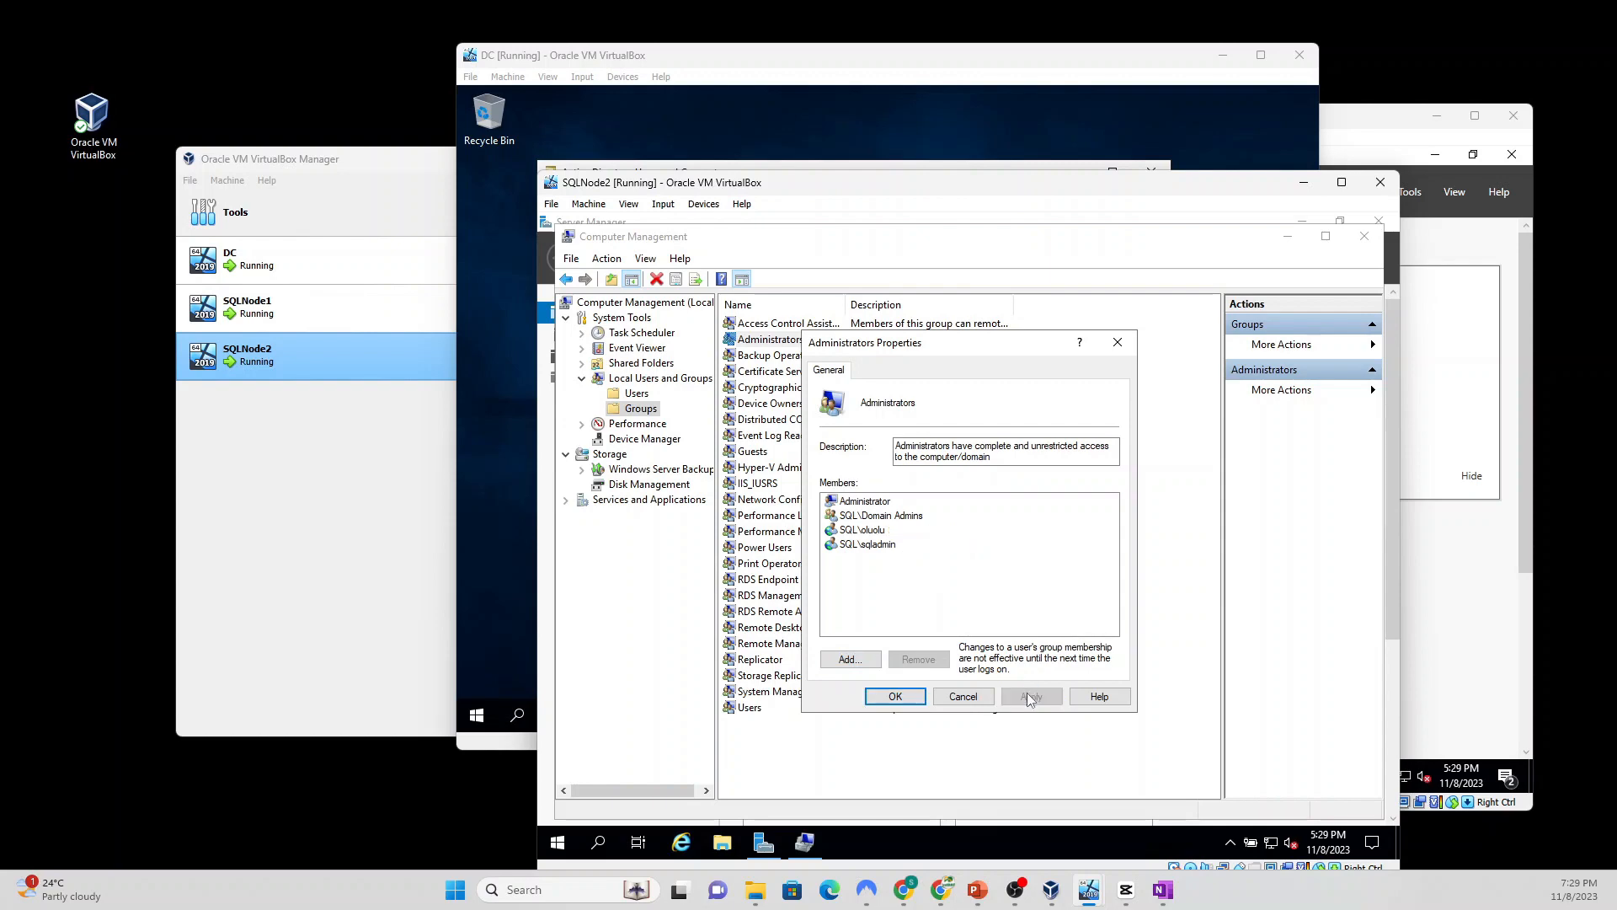
{"action": "left_click", "coordinate": [894, 699]}
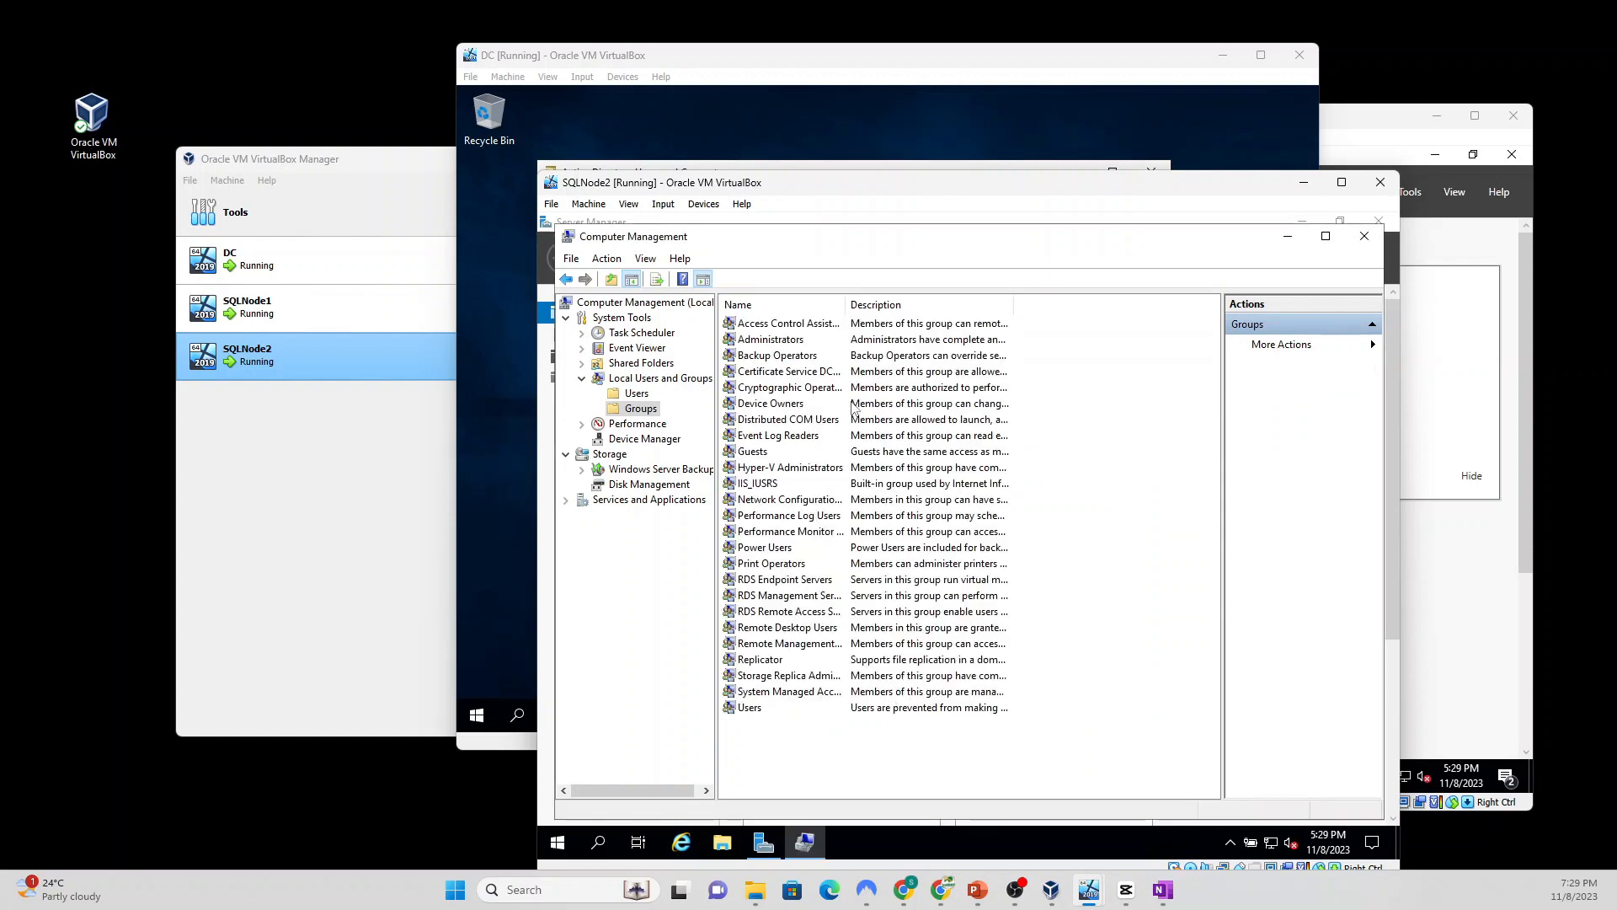
Step: Close Computer Management and sign out of the Administrator session from the Start menu
{"action": "left_click", "coordinate": [1364, 236]}
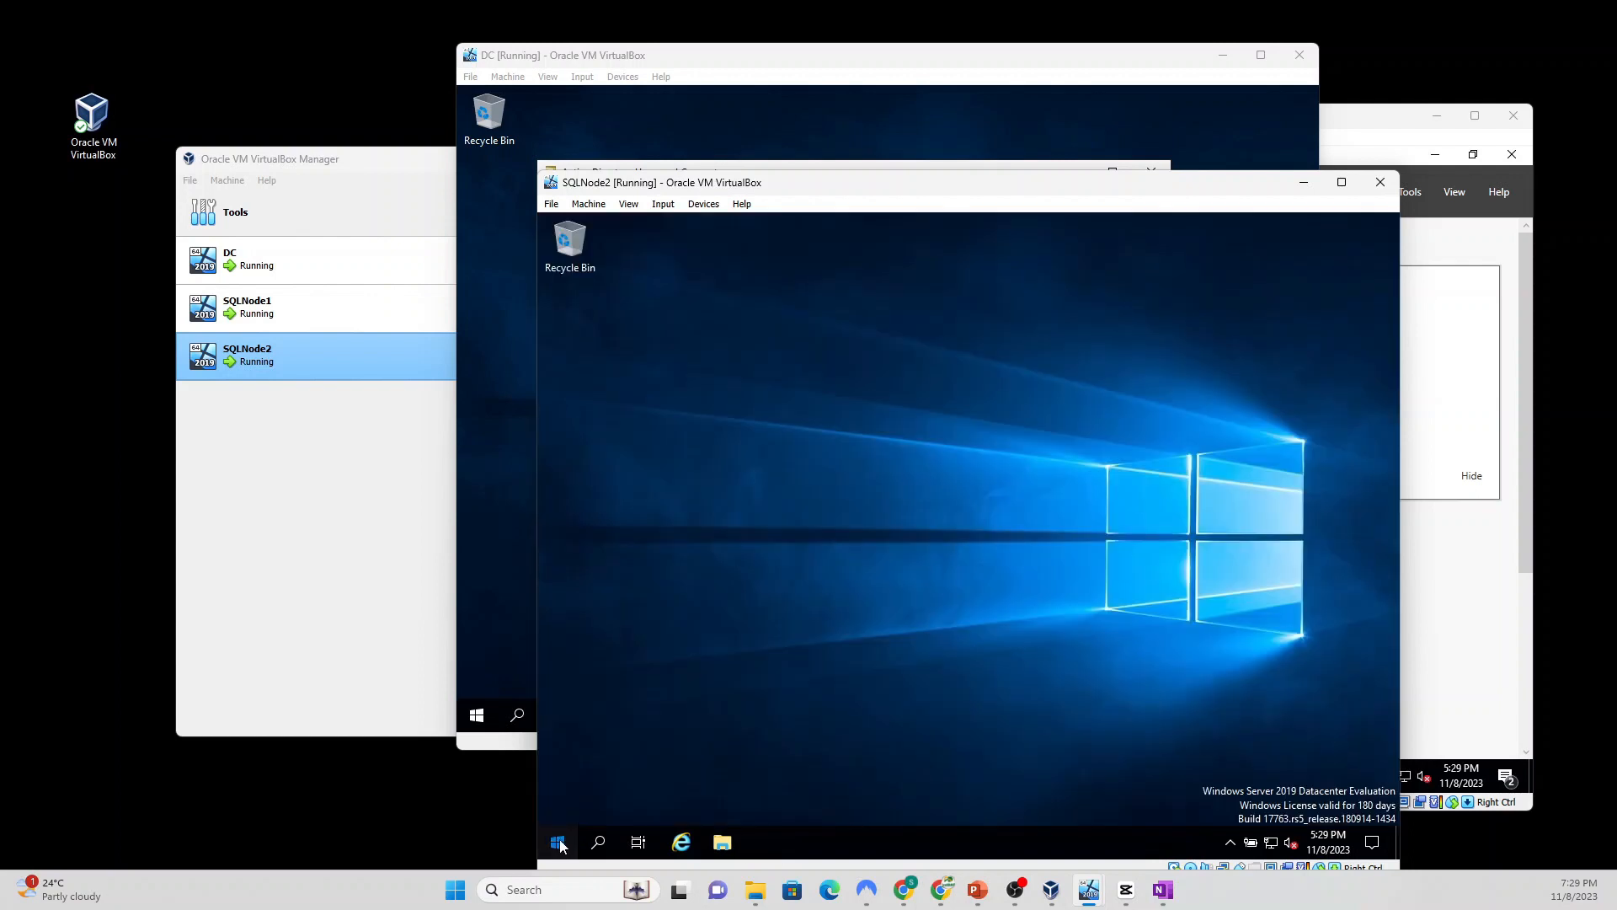
{"action": "left_click", "coordinate": [558, 843]}
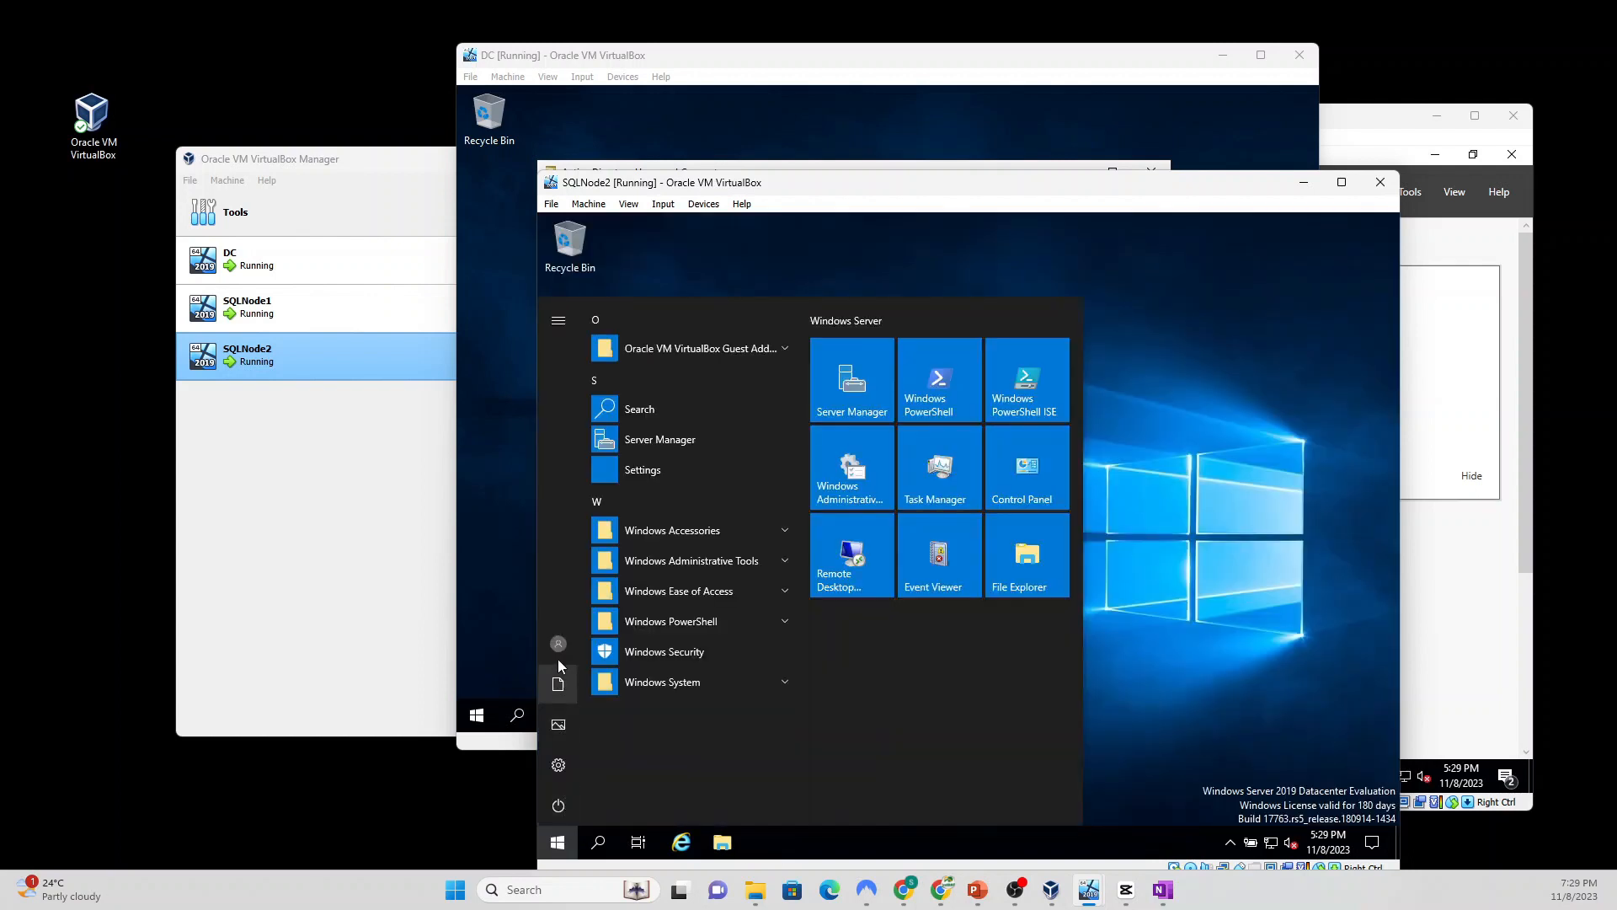
{"action": "left_click", "coordinate": [559, 647]}
{"action": "left_click", "coordinate": [569, 600]}
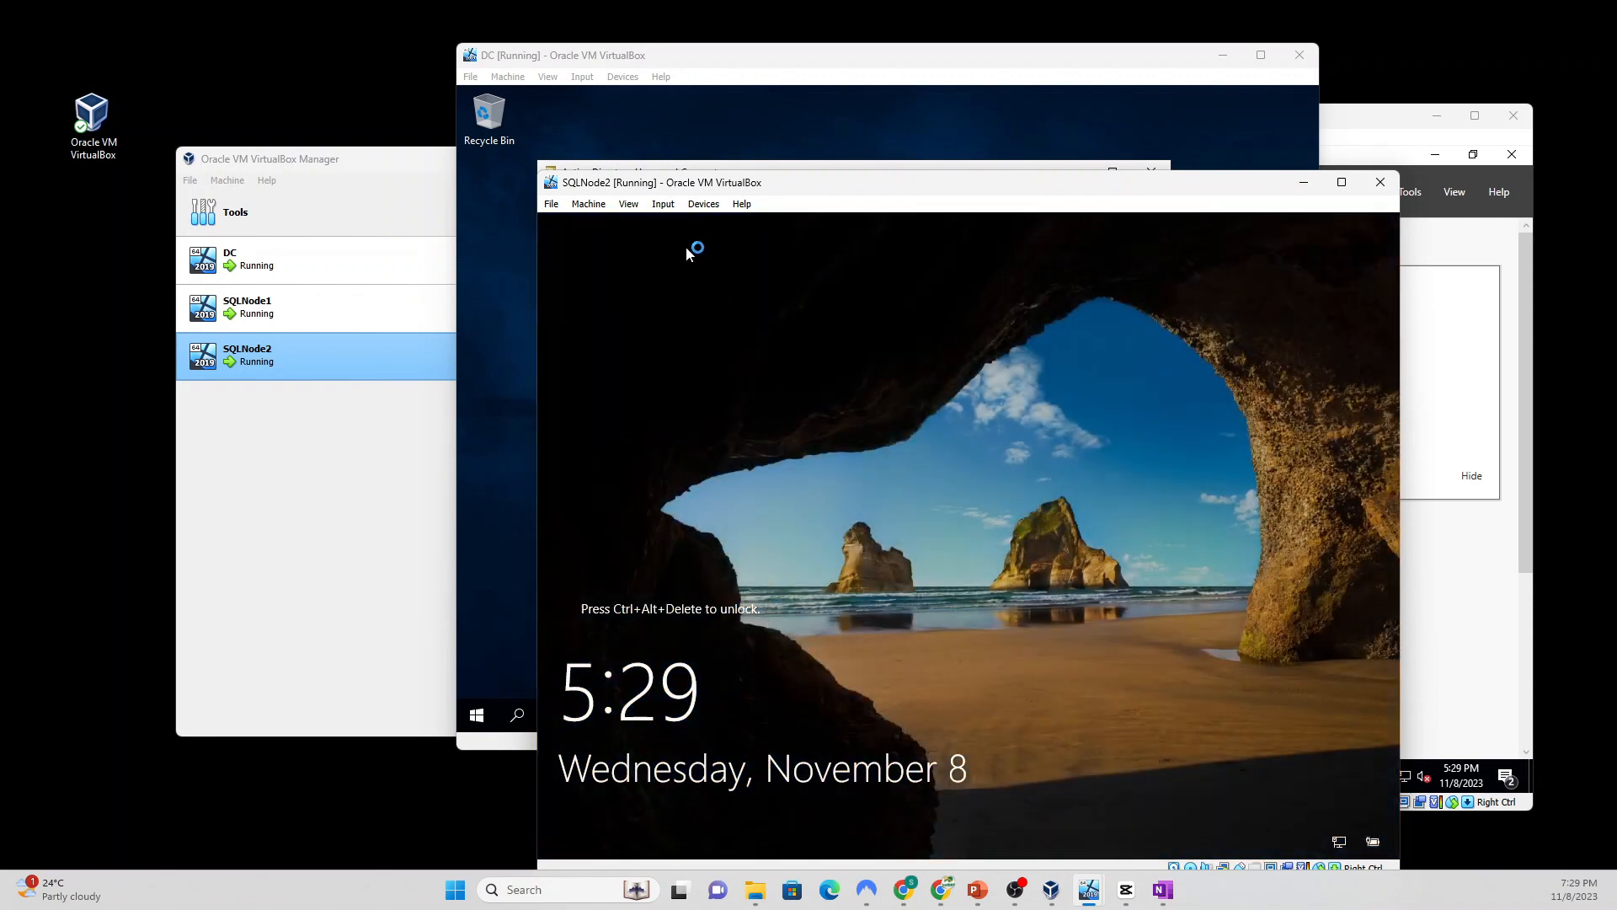
Step: Send Ctrl-Alt-Del, choose Other user, and sign in with the sql.com domain user's name and password
{"action": "left_click", "coordinate": [664, 205]}
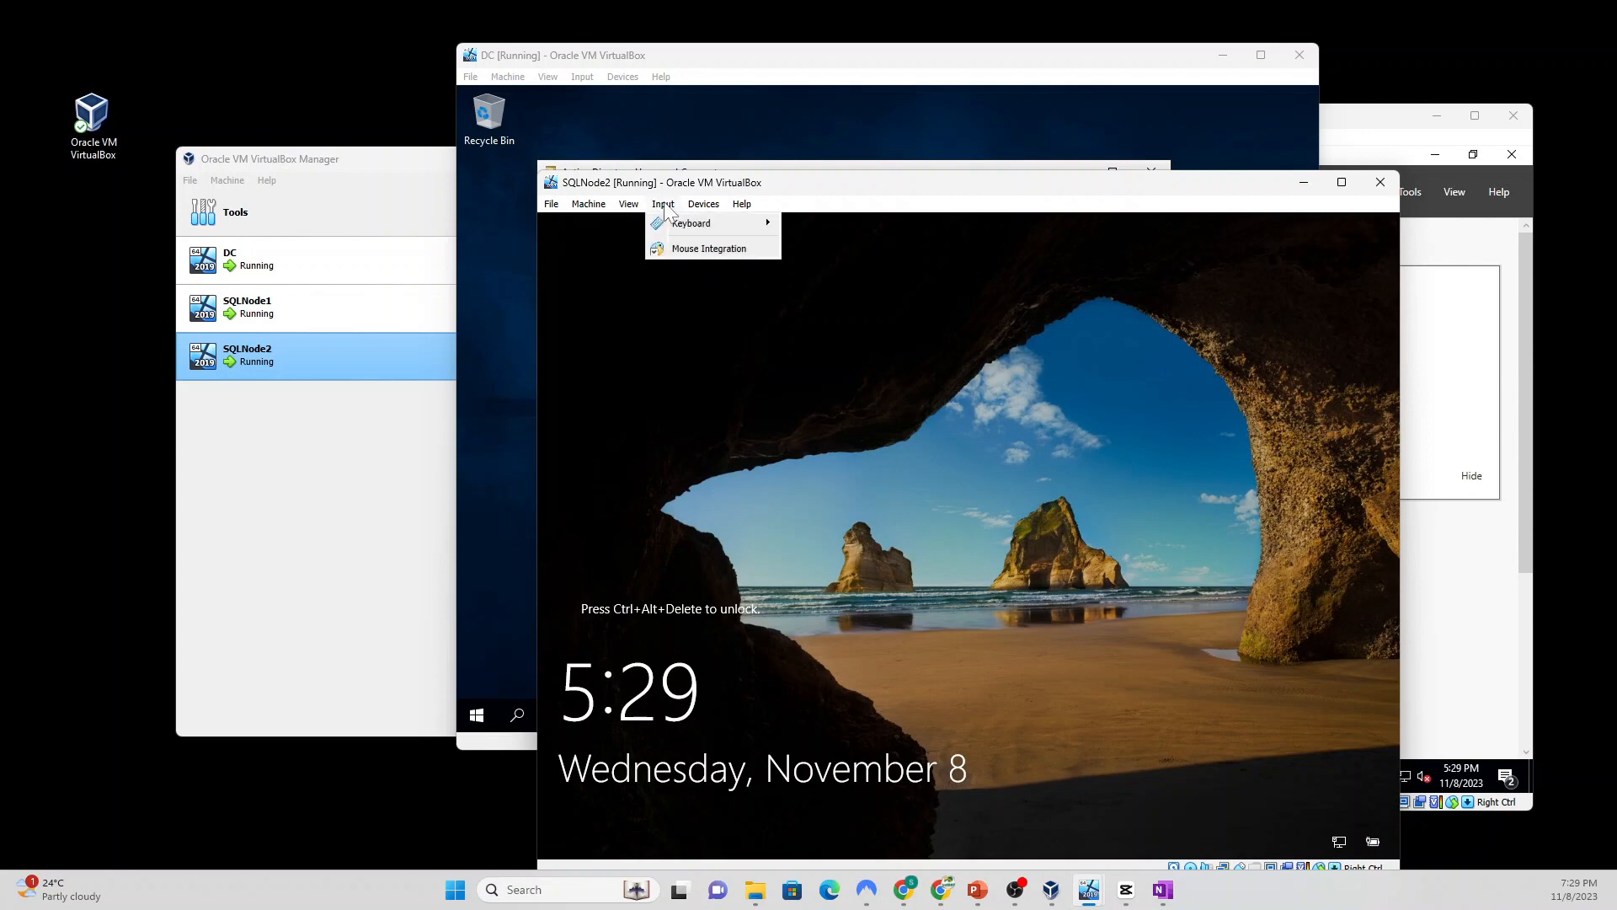
{"action": "mouse_move", "coordinate": [692, 224]}
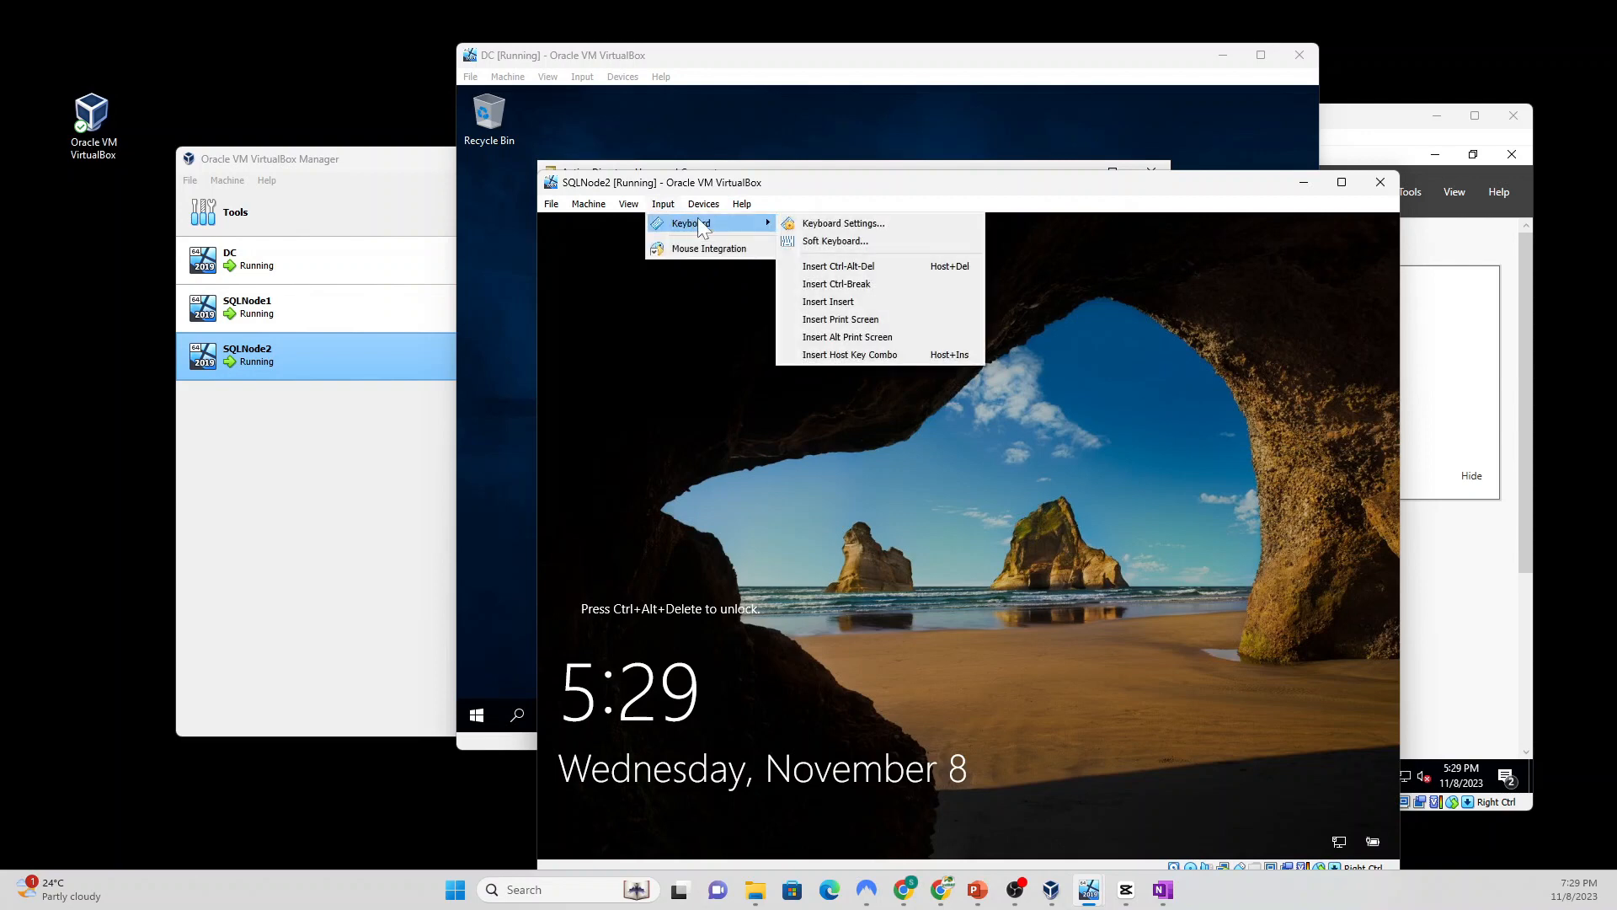
{"action": "left_click", "coordinate": [871, 266]}
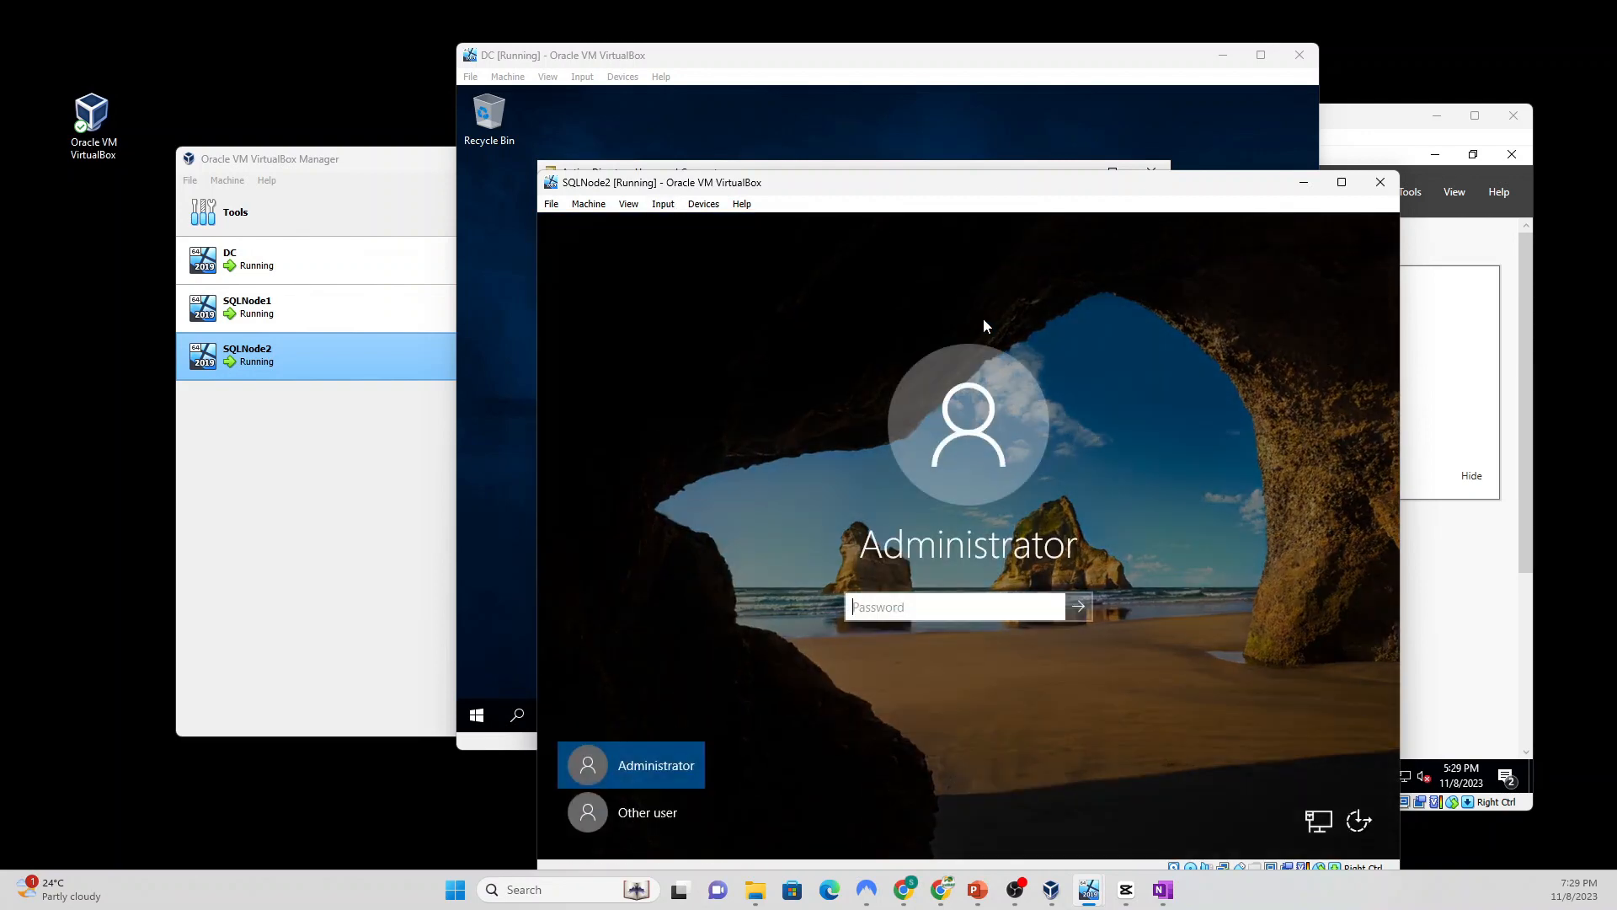
{"action": "left_click", "coordinate": [655, 810]}
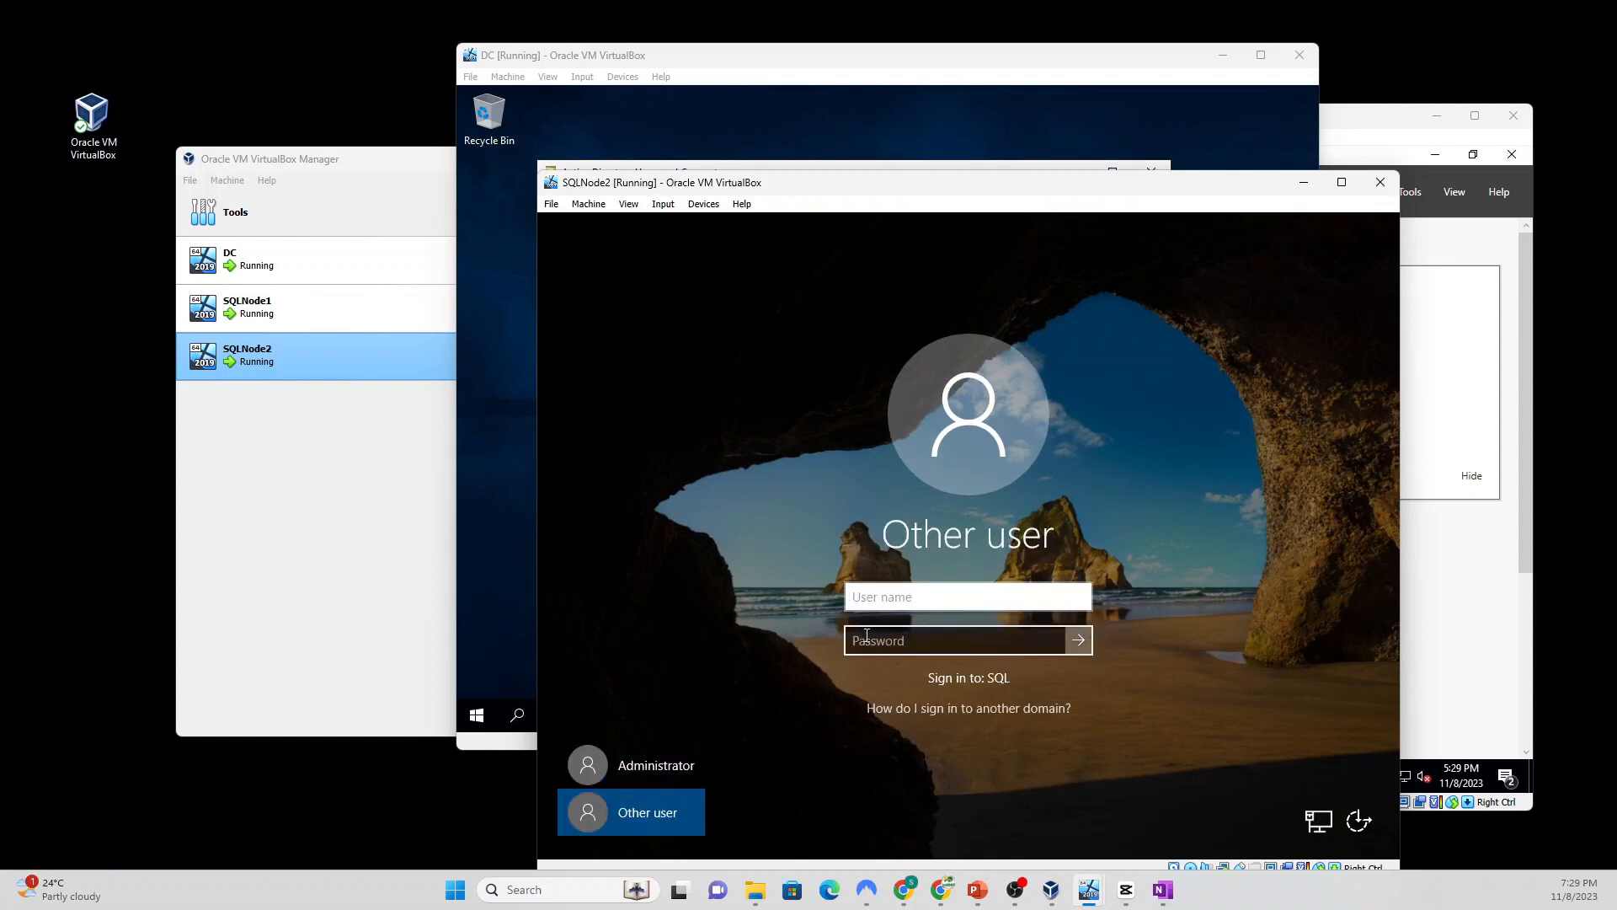
{"action": "key", "text": "Tab"}
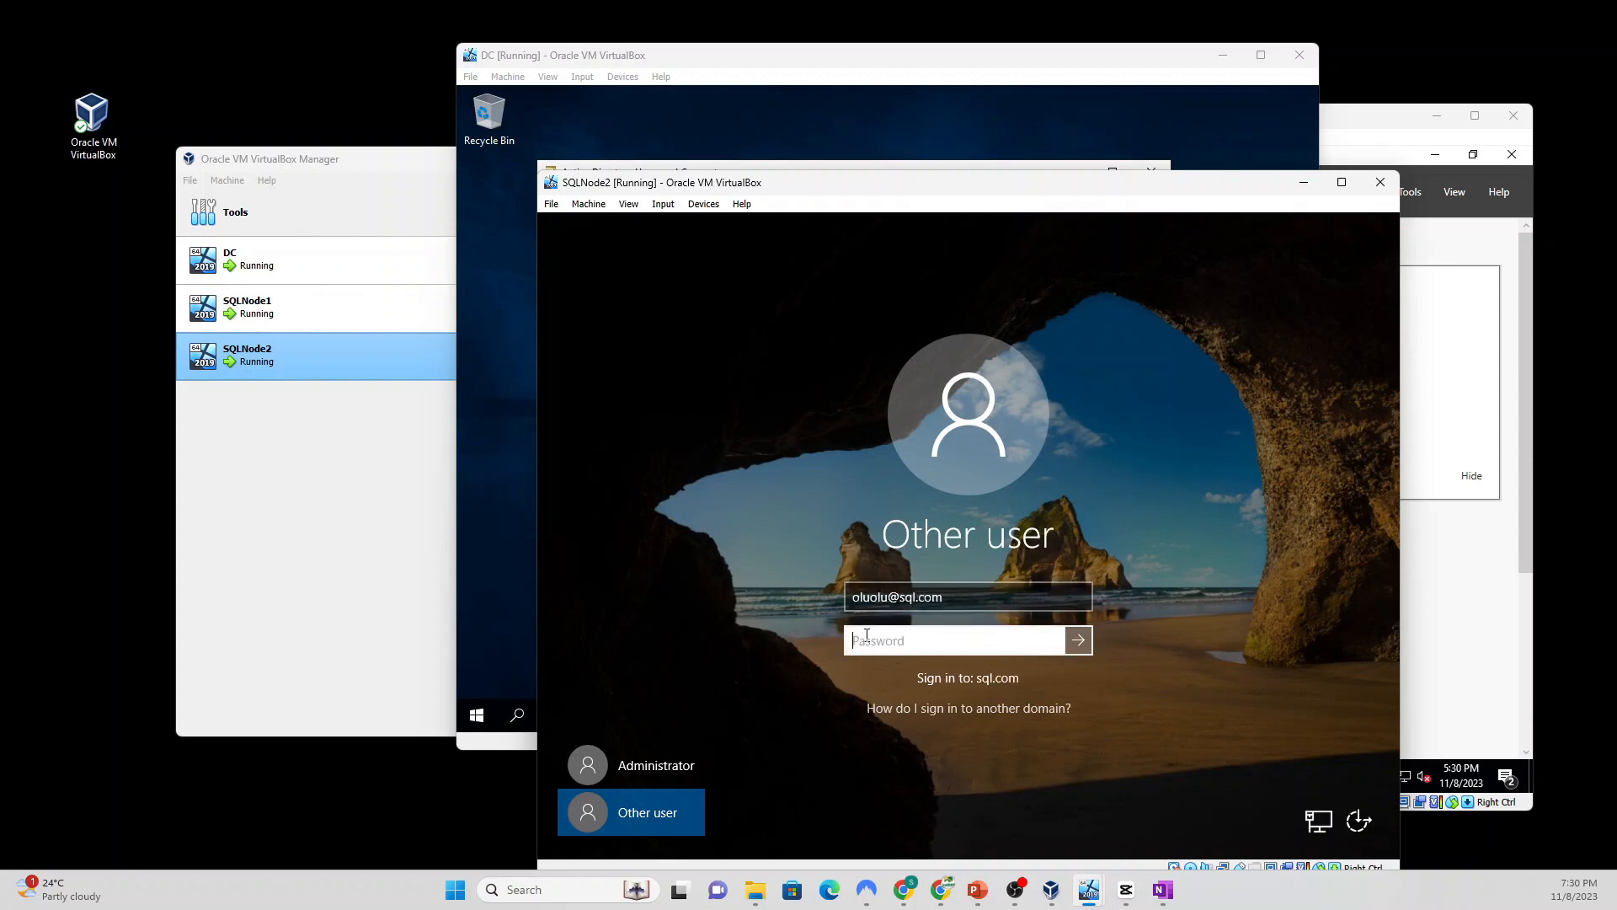
{"action": "type", "text": "•"}
{"action": "key", "text": "Return"}
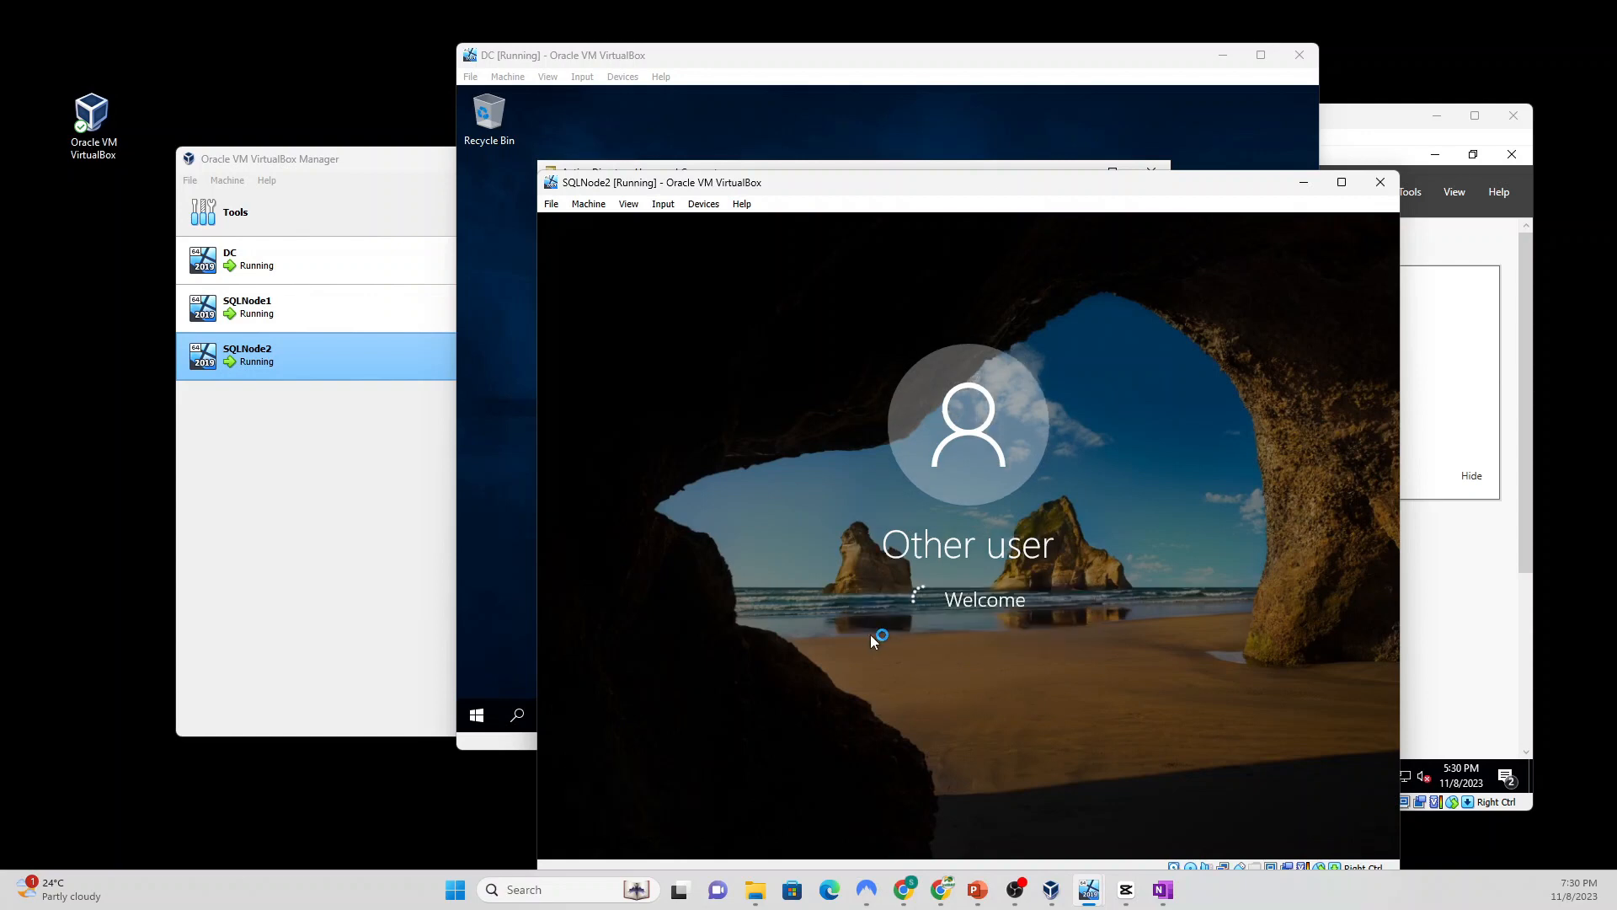
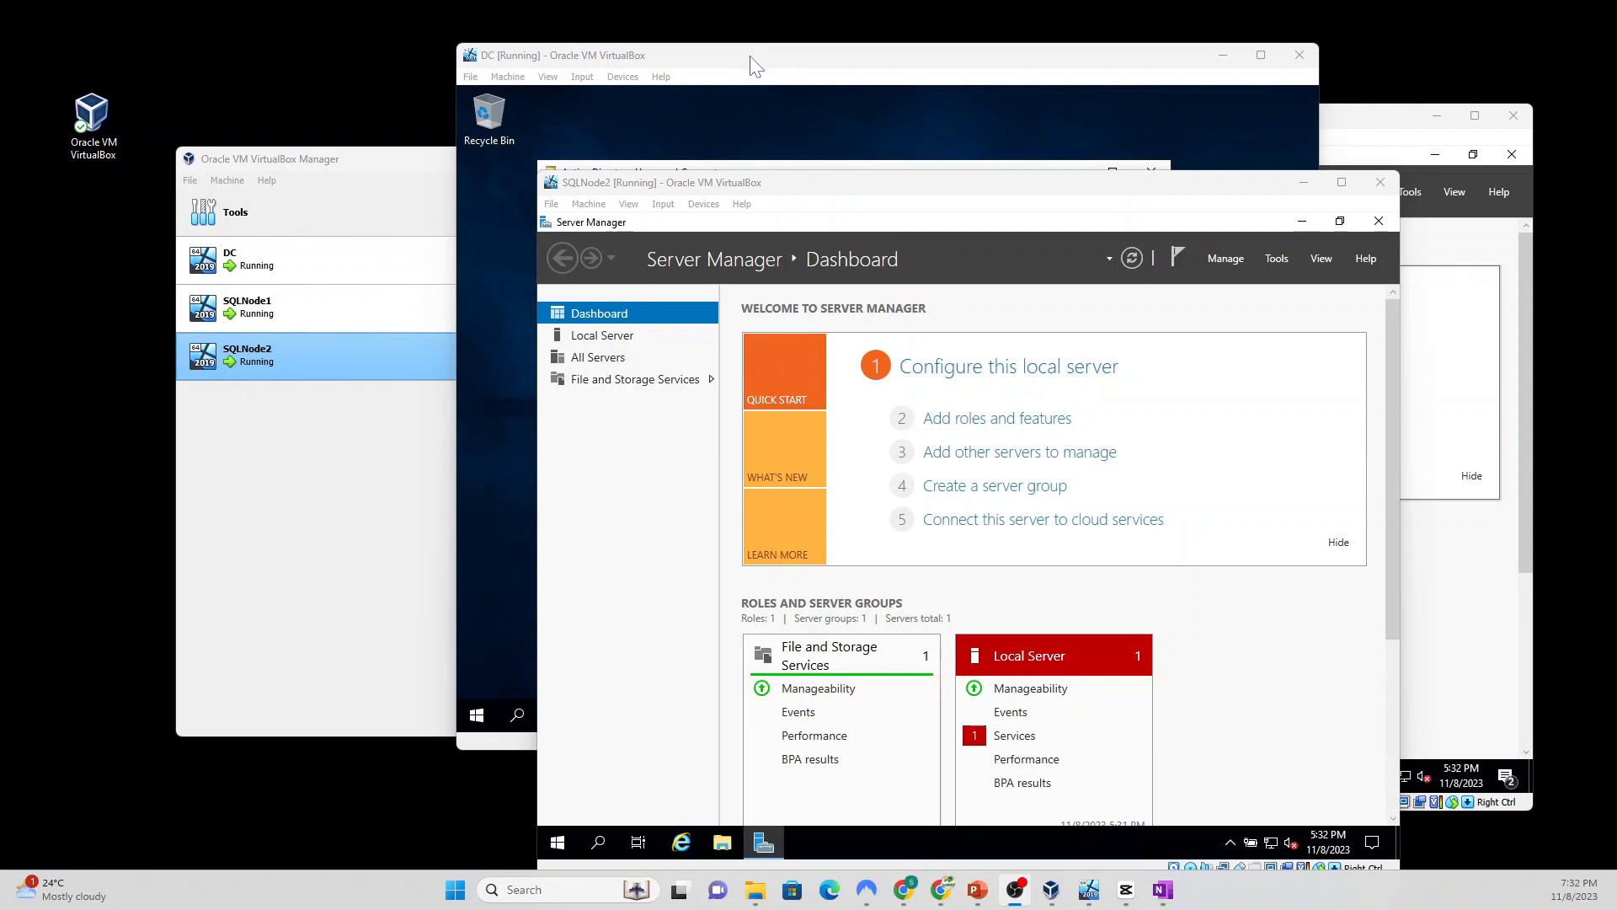
Step: Cascade the DC, SQLNode1 and SQLNode2 VM windows, with SQLNode2 on top
{"action": "left_click_drag", "start_coordinate": [752, 61], "coordinate": [593, 32]}
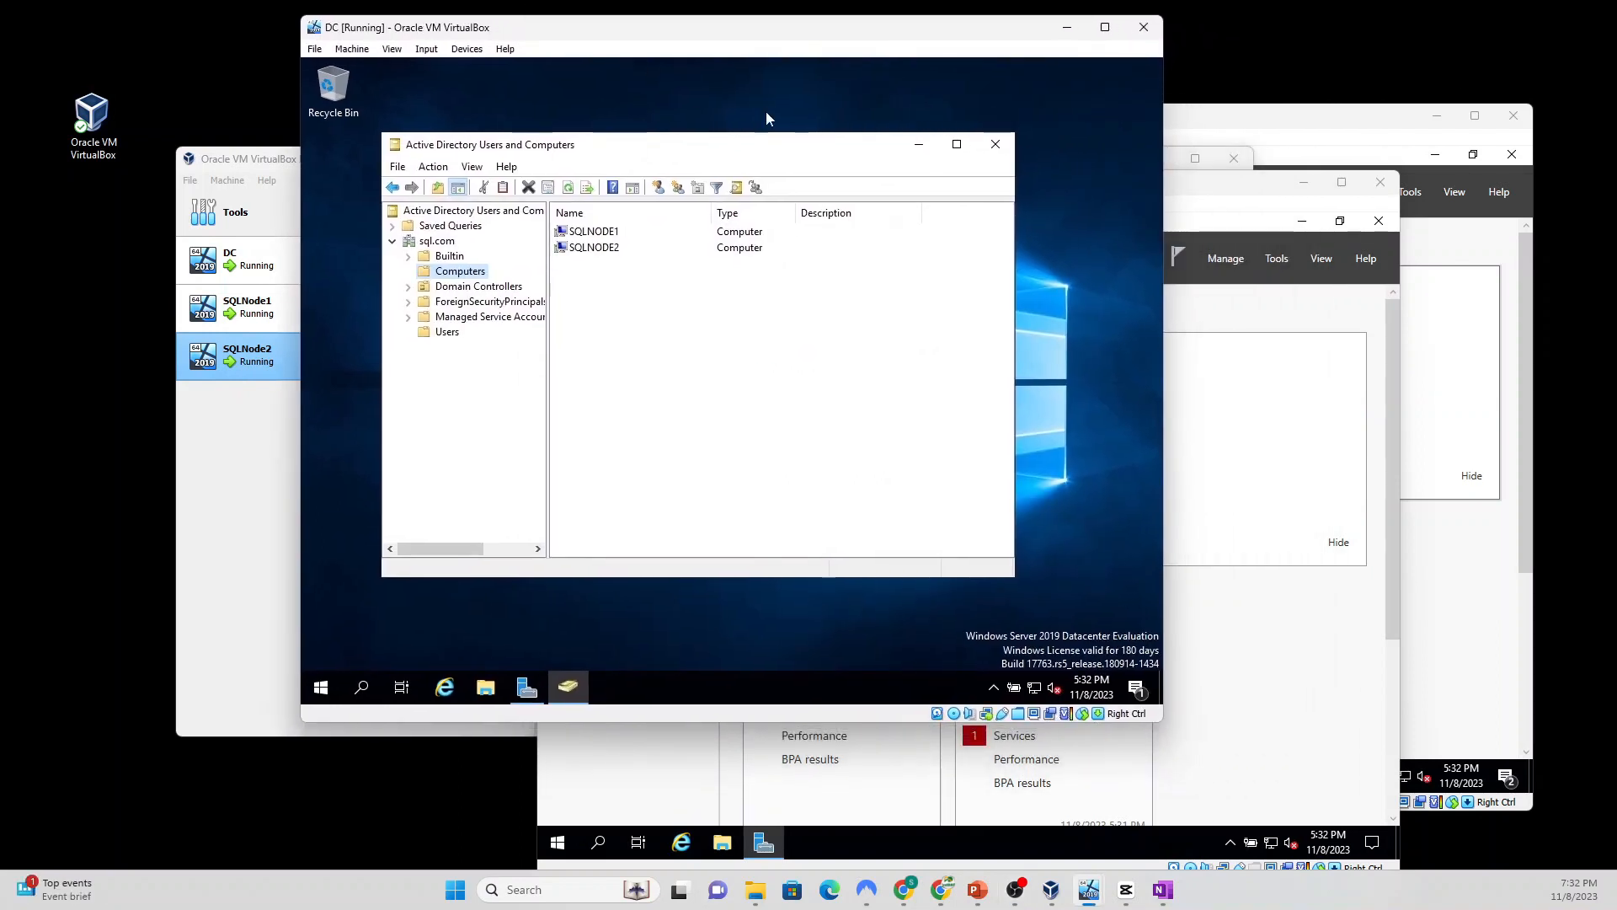
{"action": "left_click_drag", "start_coordinate": [1271, 129], "coordinate": [1075, 99]}
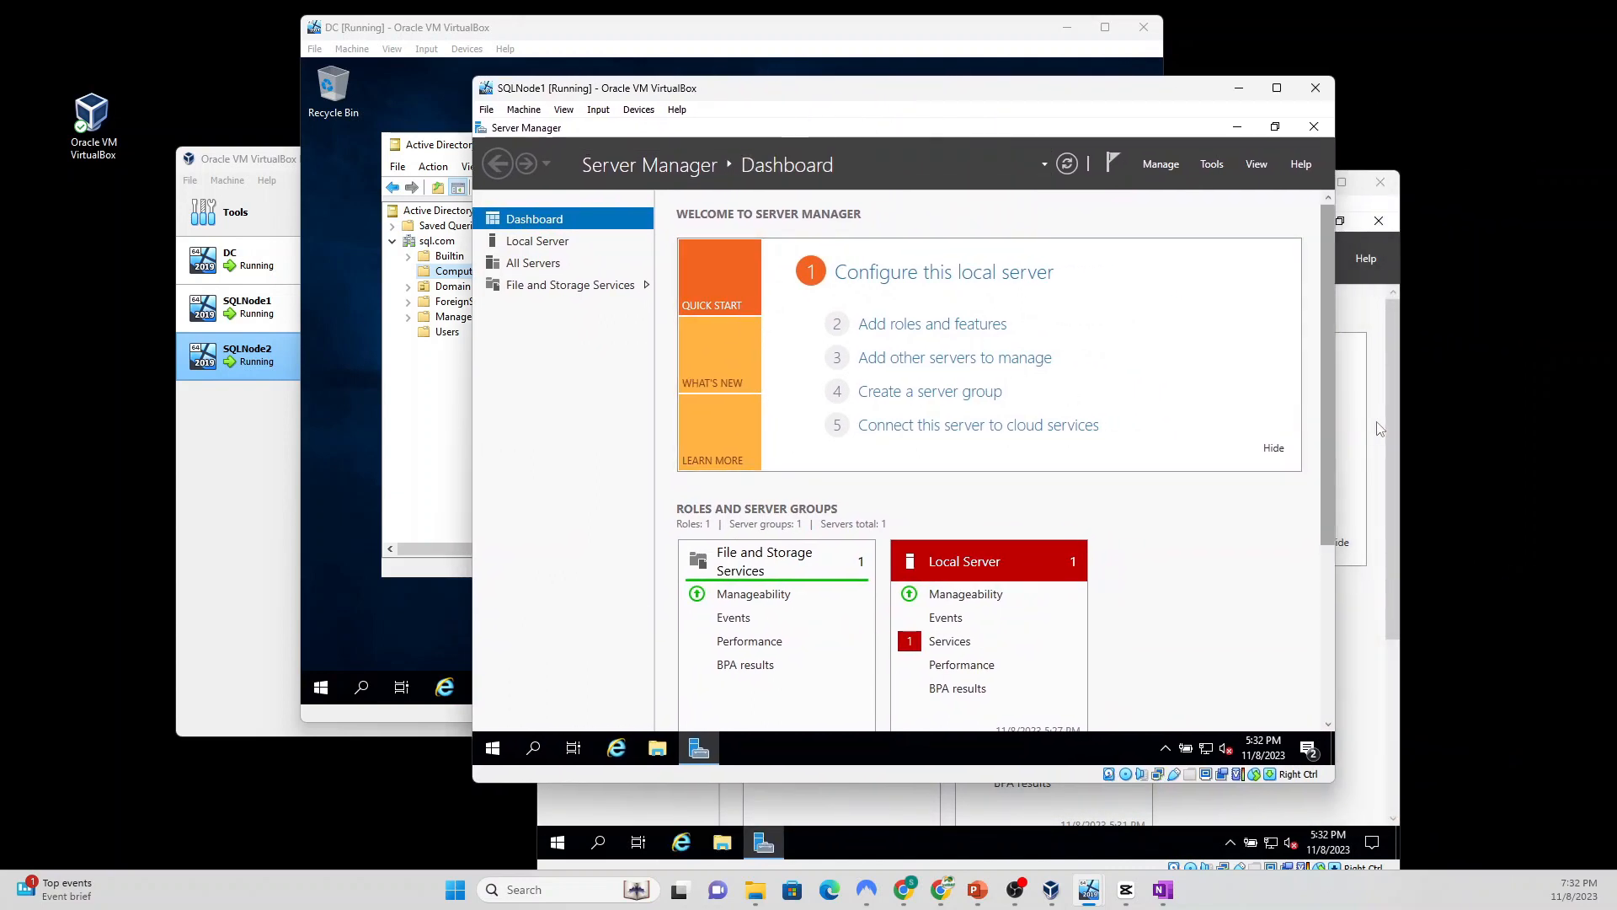
{"action": "left_click", "coordinate": [1353, 431]}
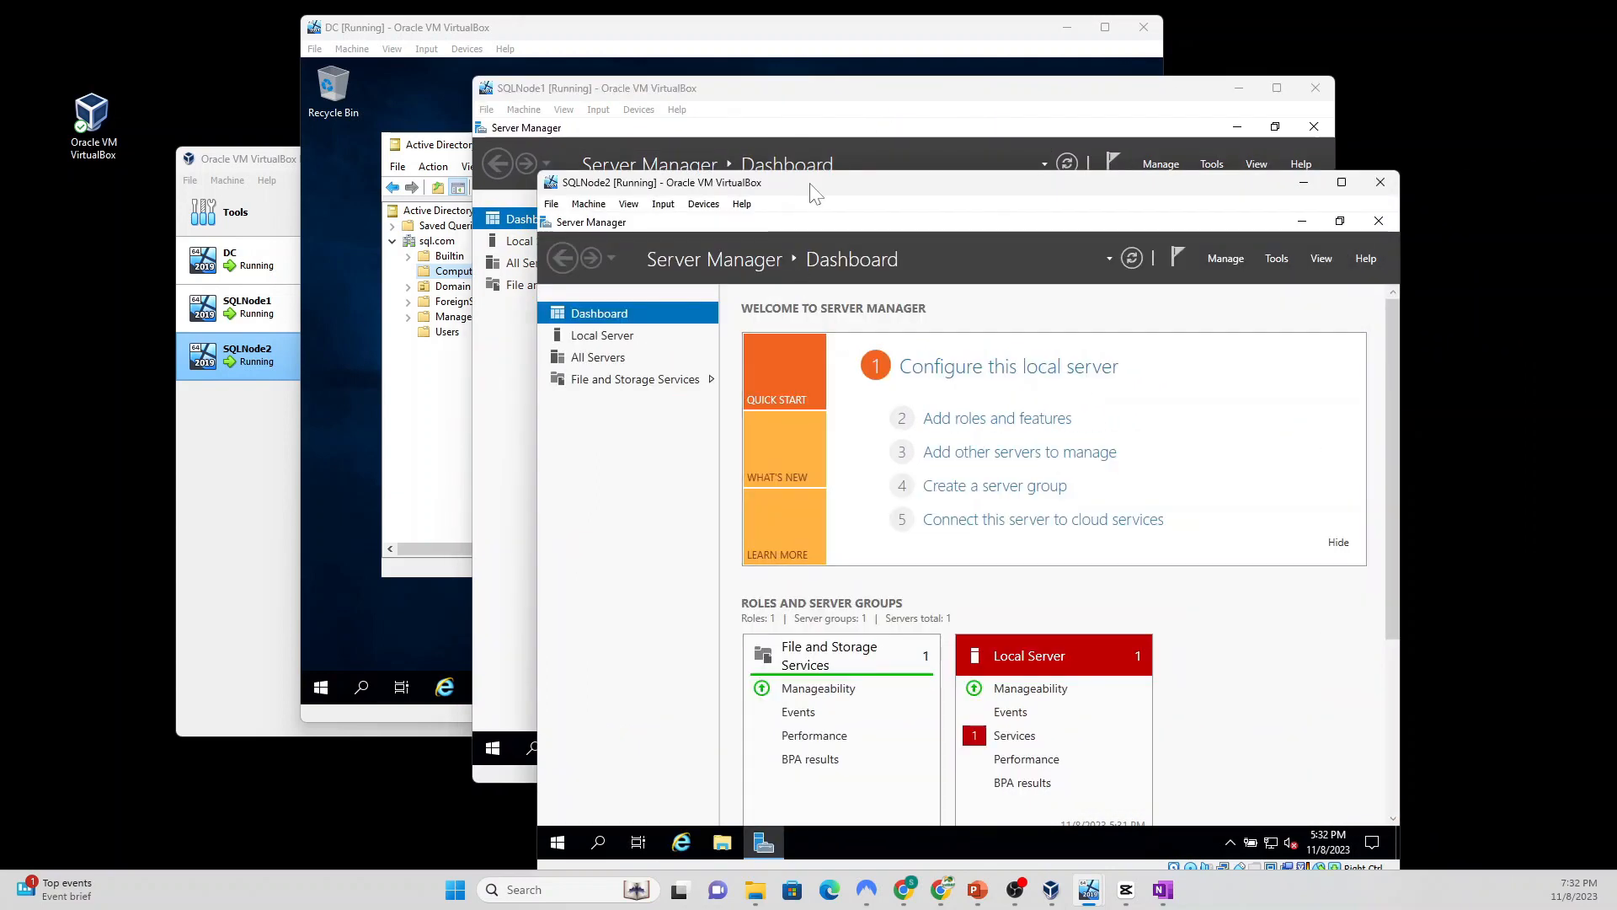
{"action": "left_click_drag", "start_coordinate": [812, 185], "coordinate": [928, 201]}
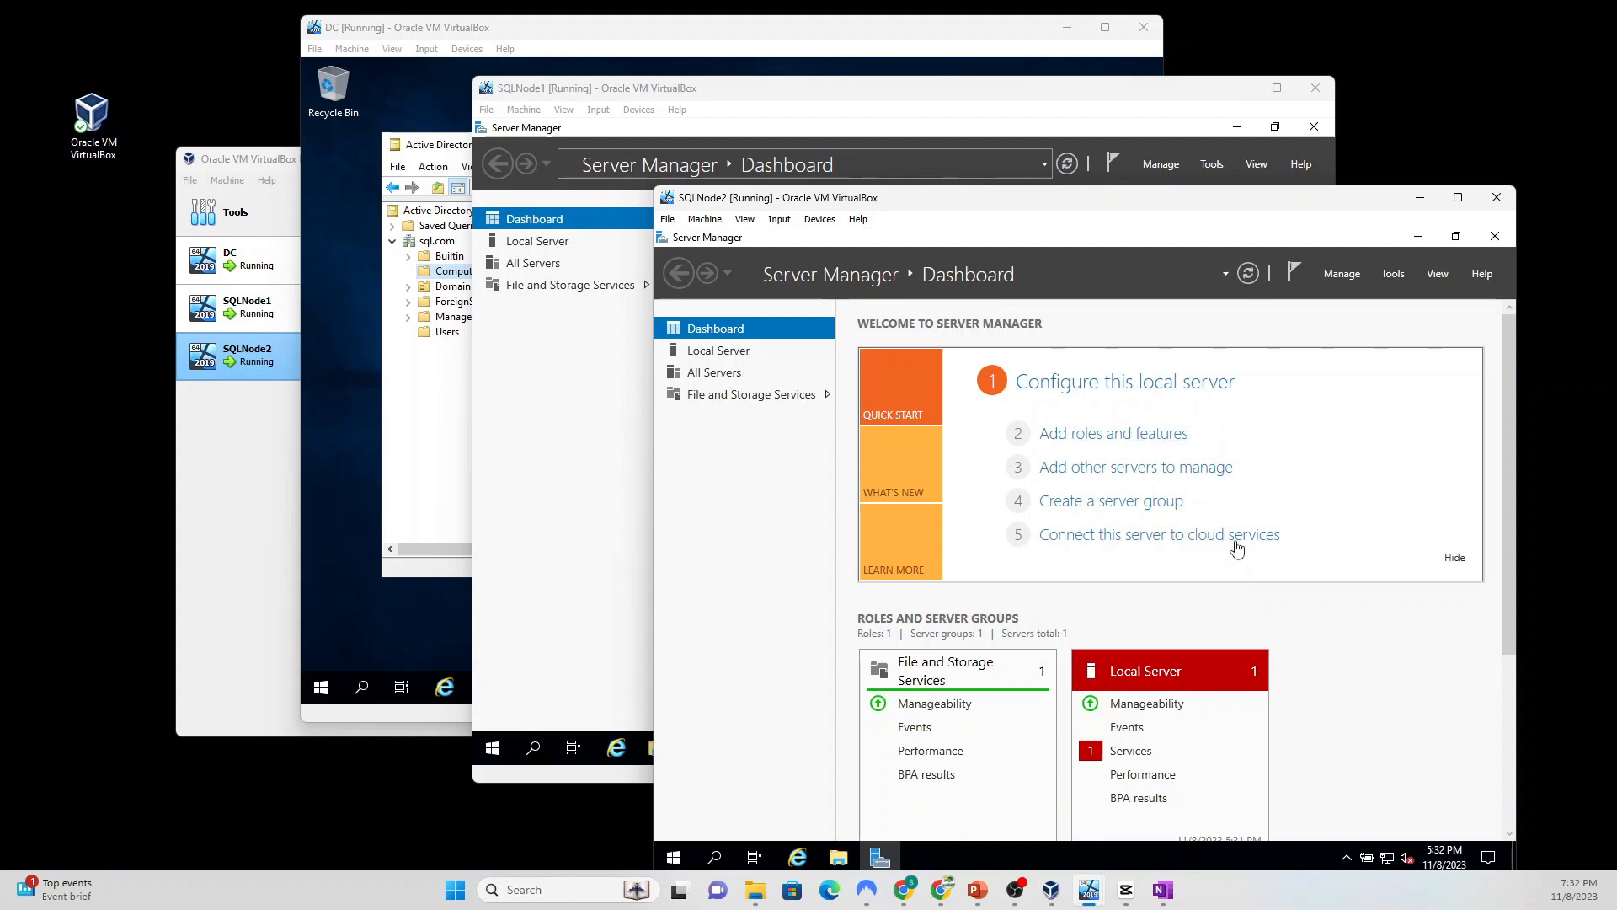
Step: On SQLNode2, install Failover Clustering with its management tools, allowing automatic restart
{"action": "left_click", "coordinate": [1081, 435]}
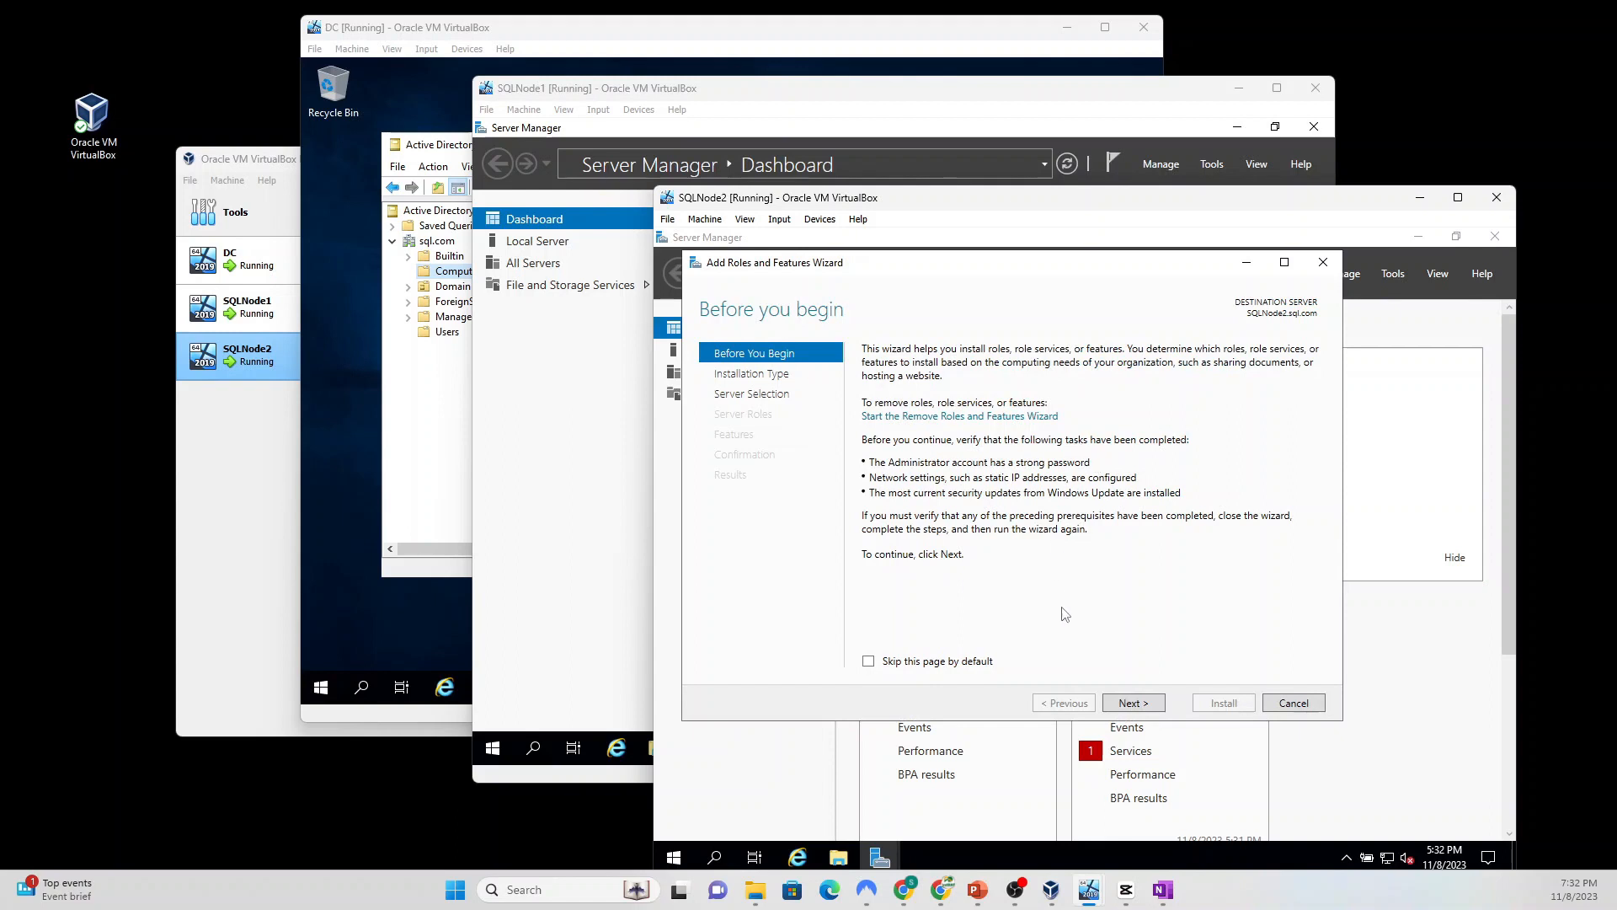
{"action": "left_click", "coordinate": [1133, 703]}
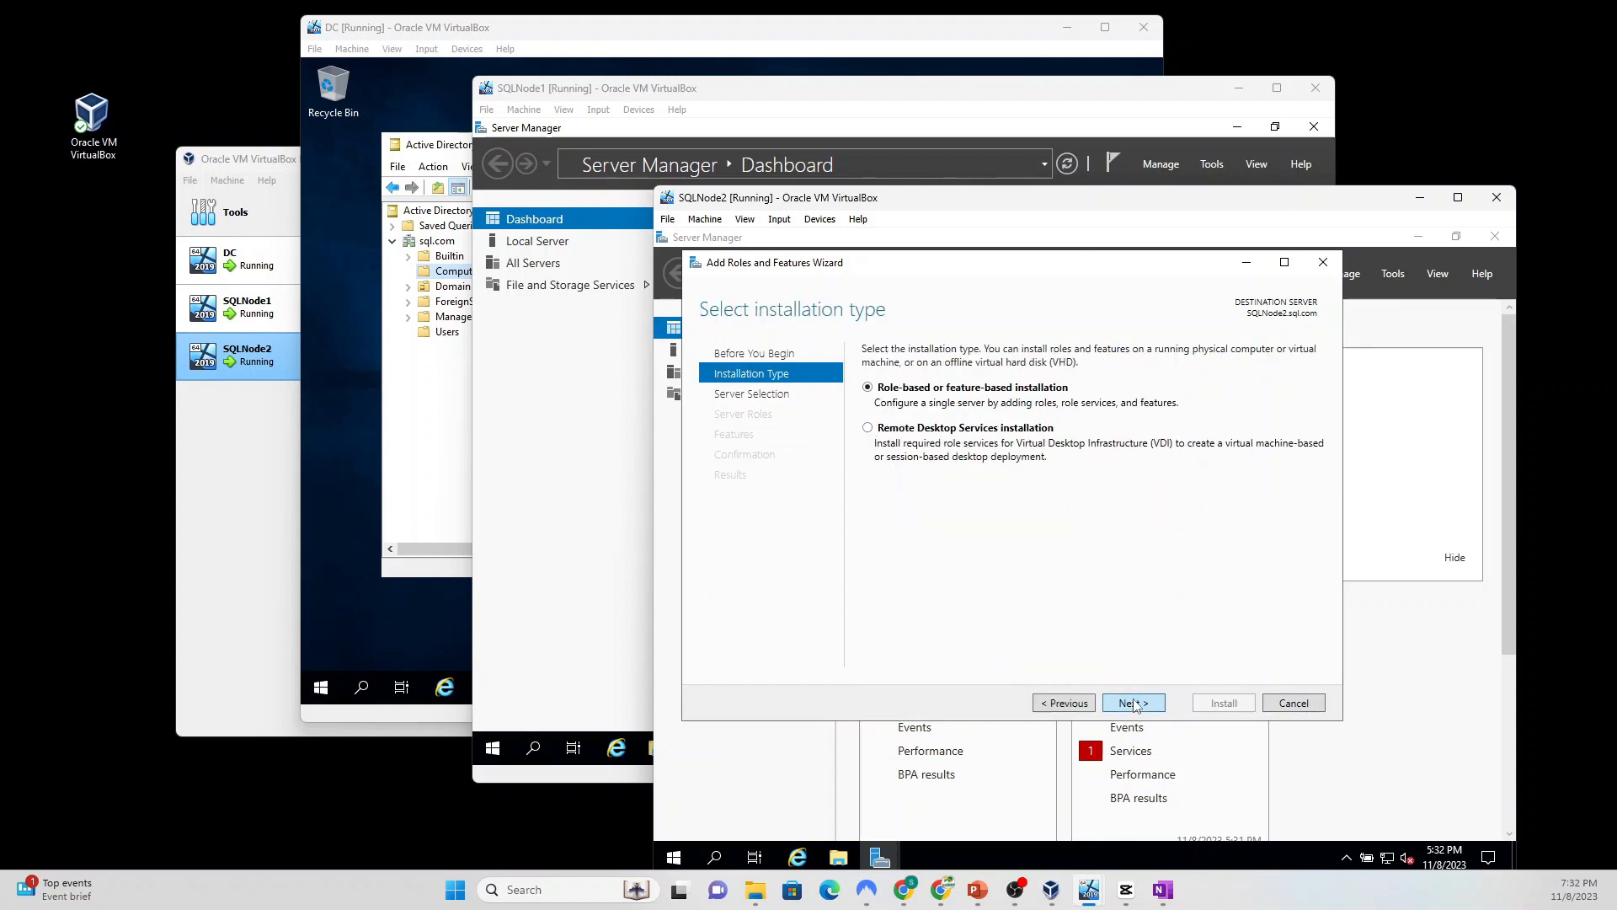
{"action": "left_click", "coordinate": [1133, 704]}
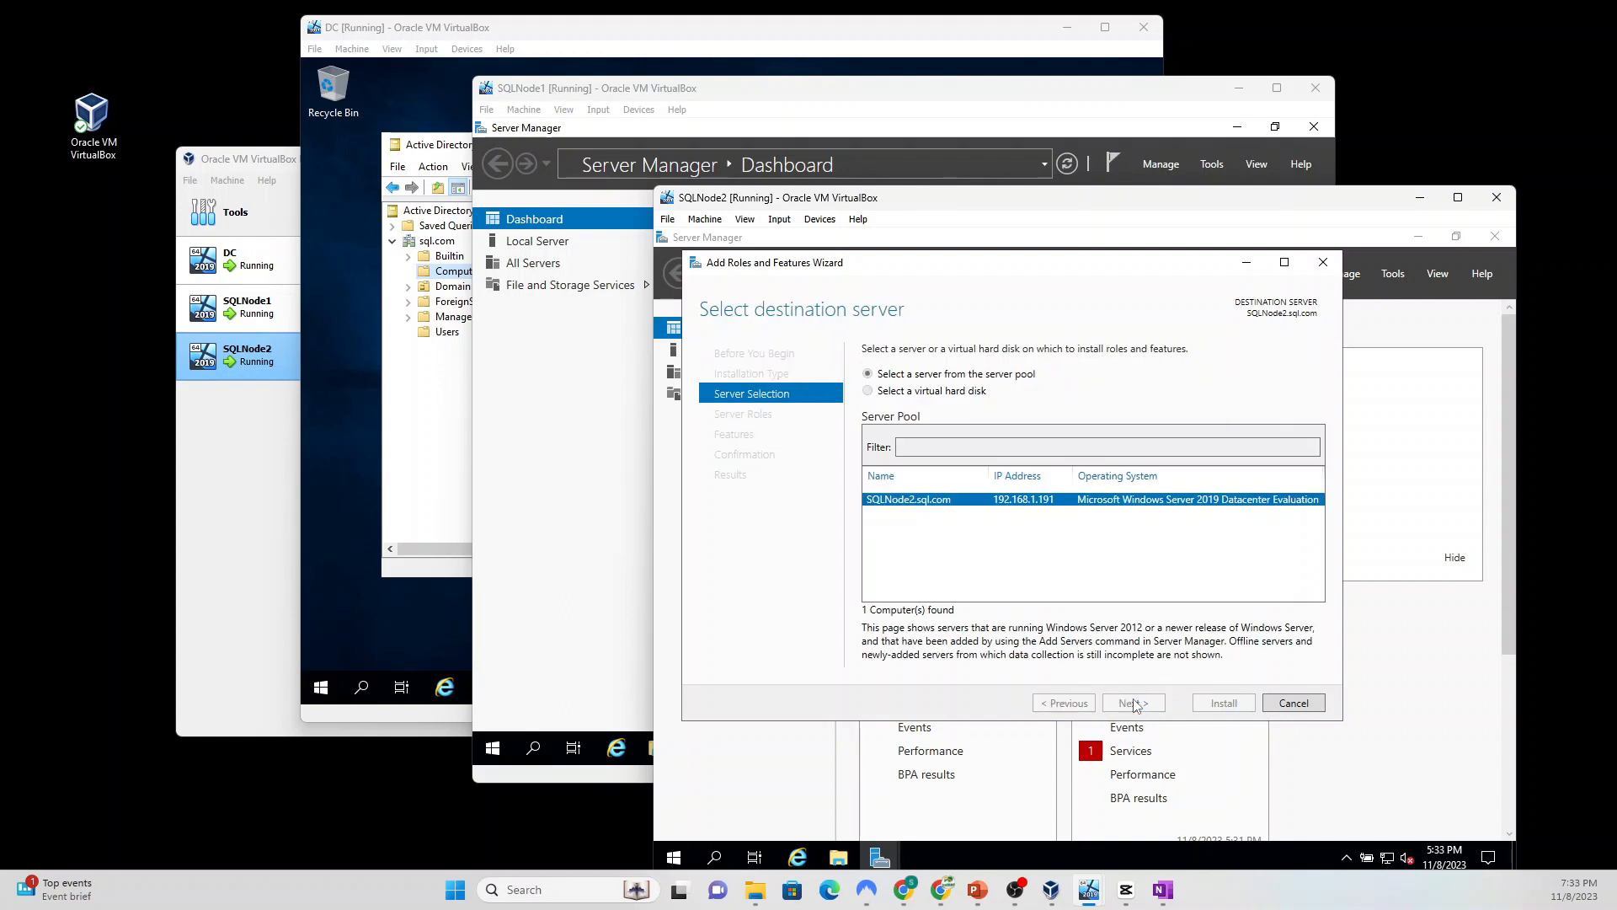
{"action": "left_click", "coordinate": [1133, 703]}
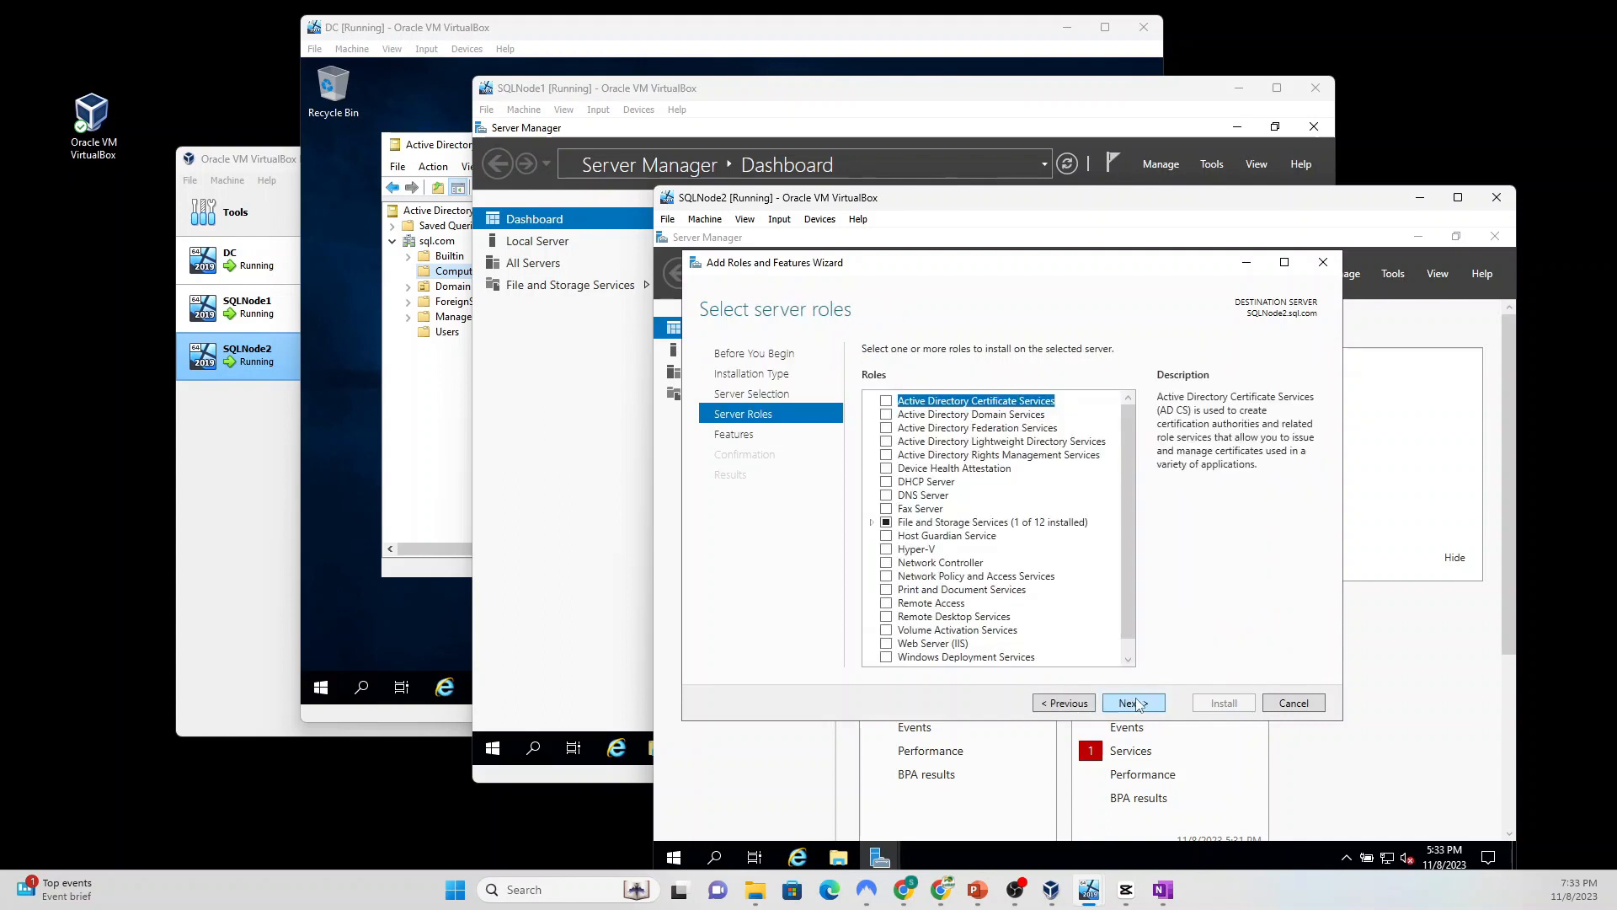
{"action": "left_click", "coordinate": [1133, 703]}
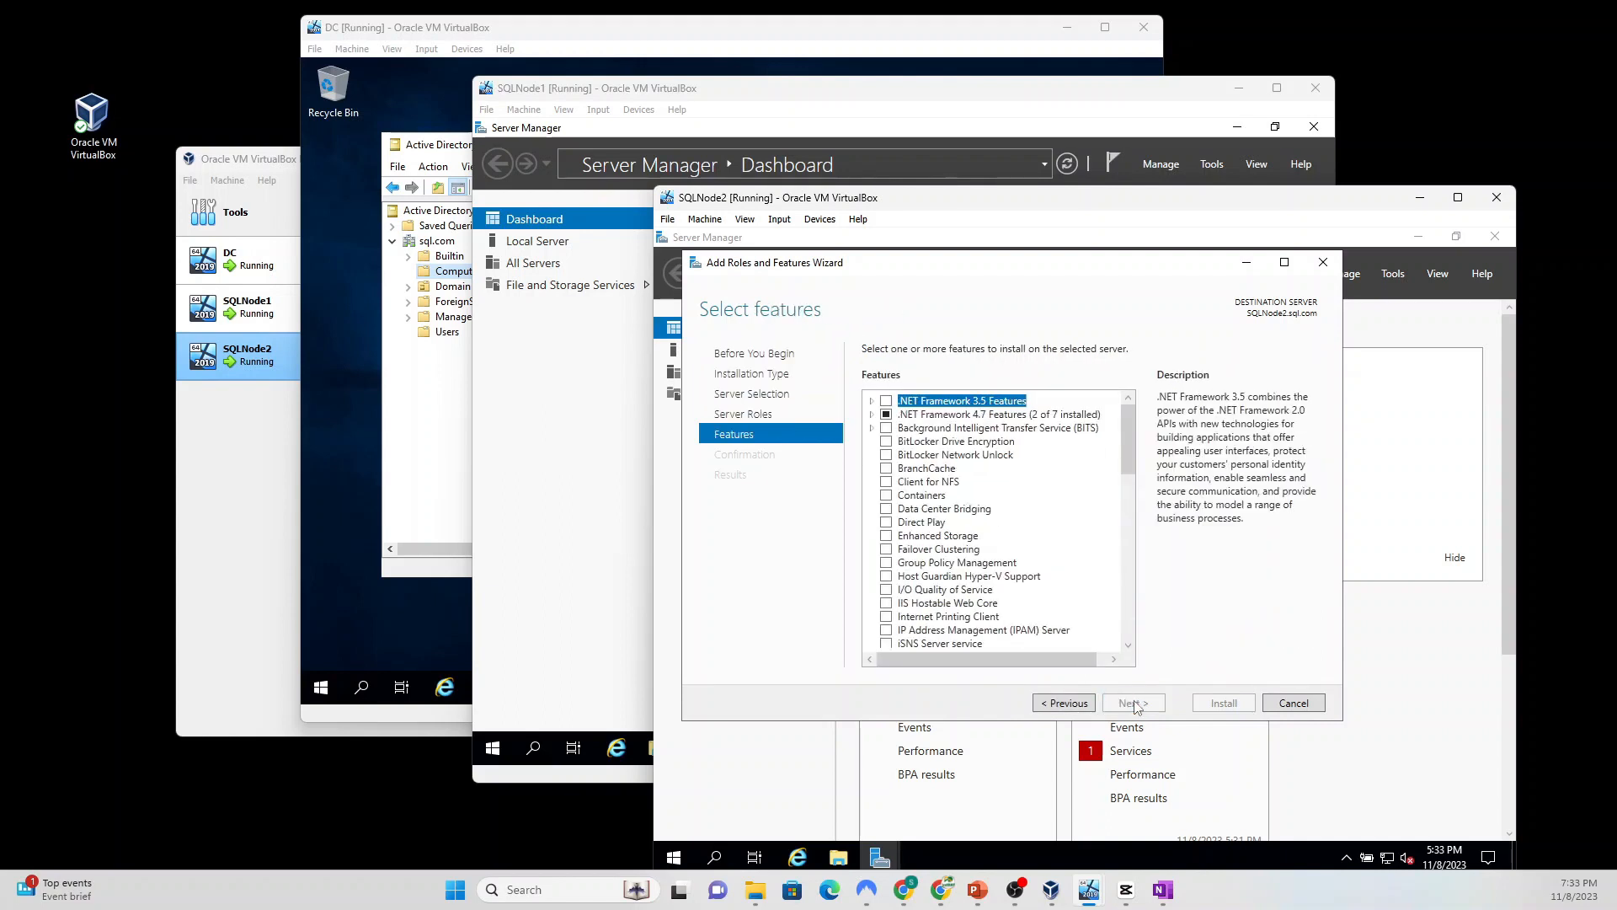
{"action": "left_click", "coordinate": [887, 553]}
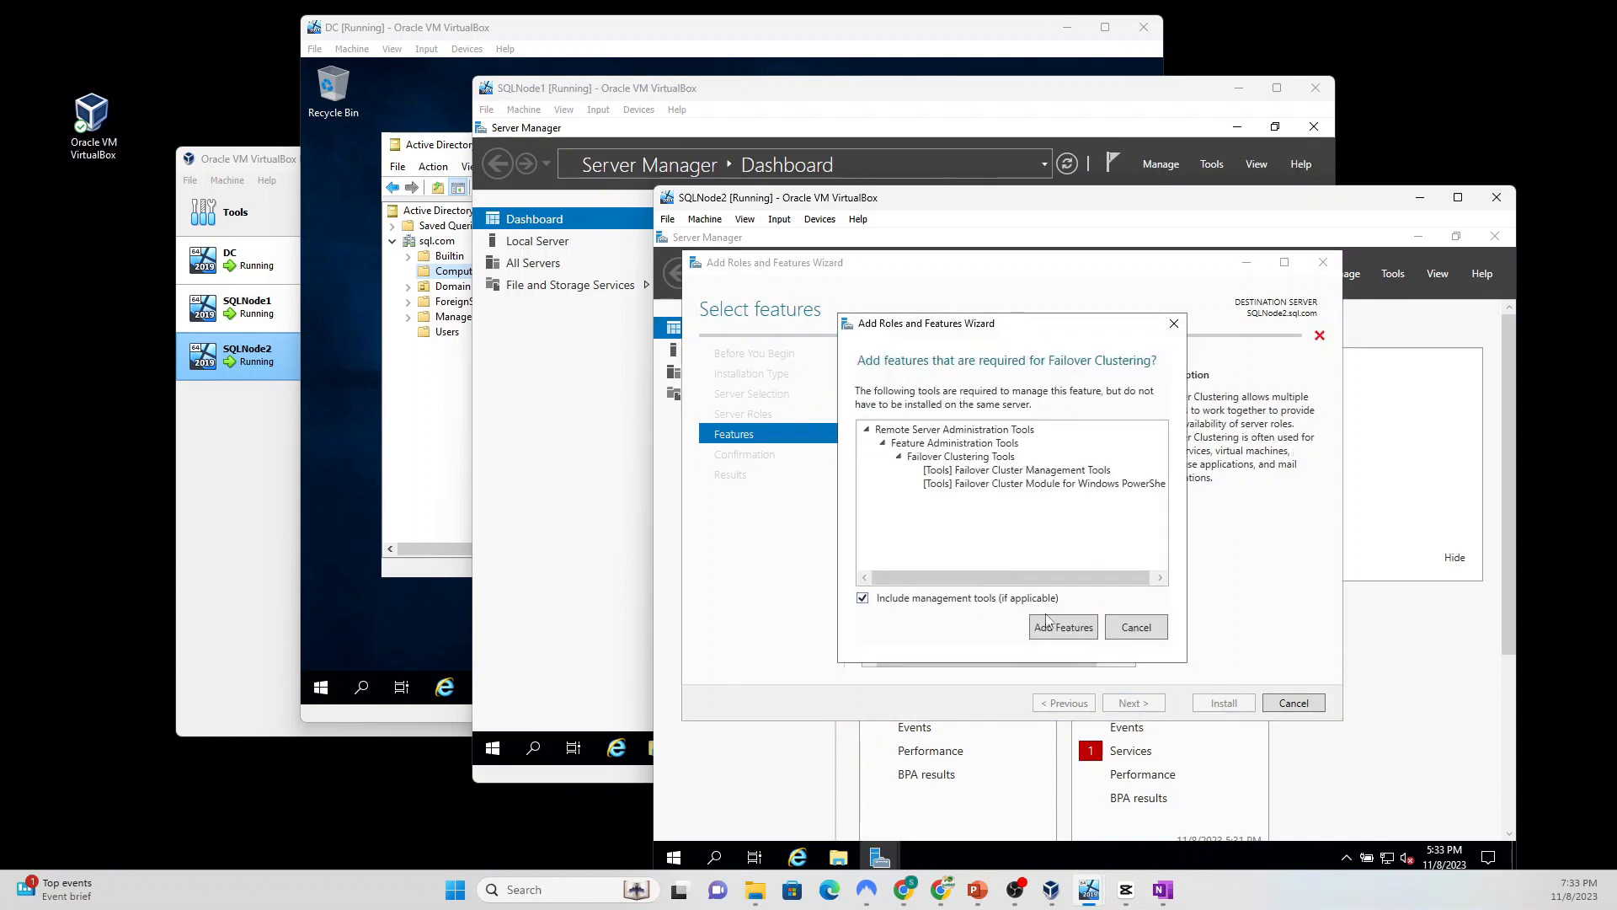
{"action": "left_click", "coordinate": [1061, 626]}
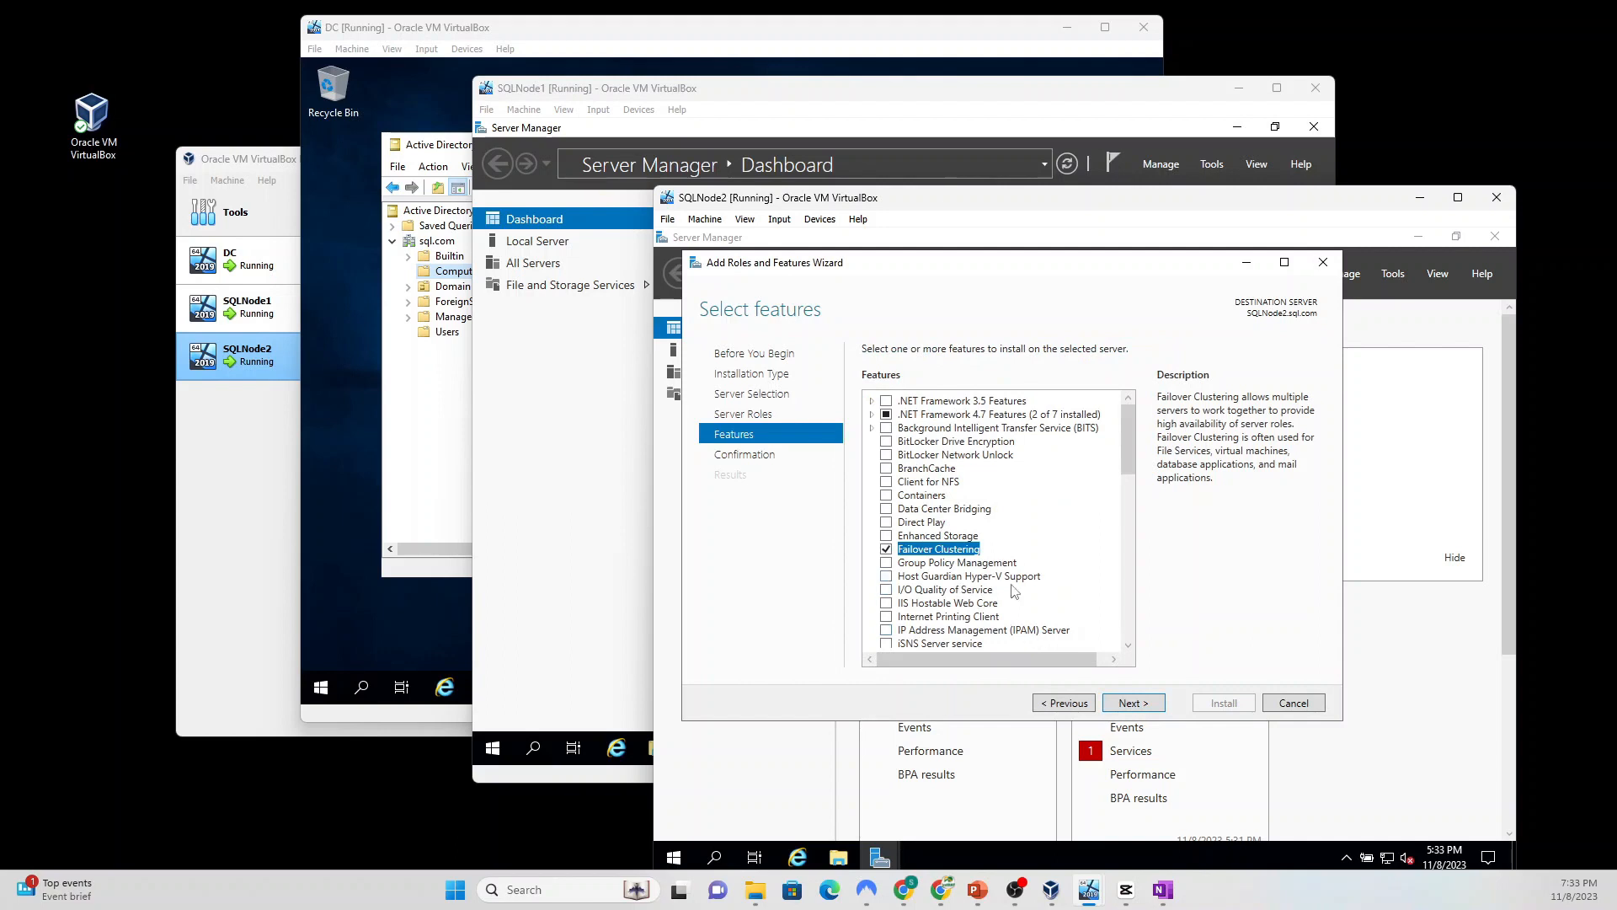
{"action": "left_click", "coordinate": [1127, 704]}
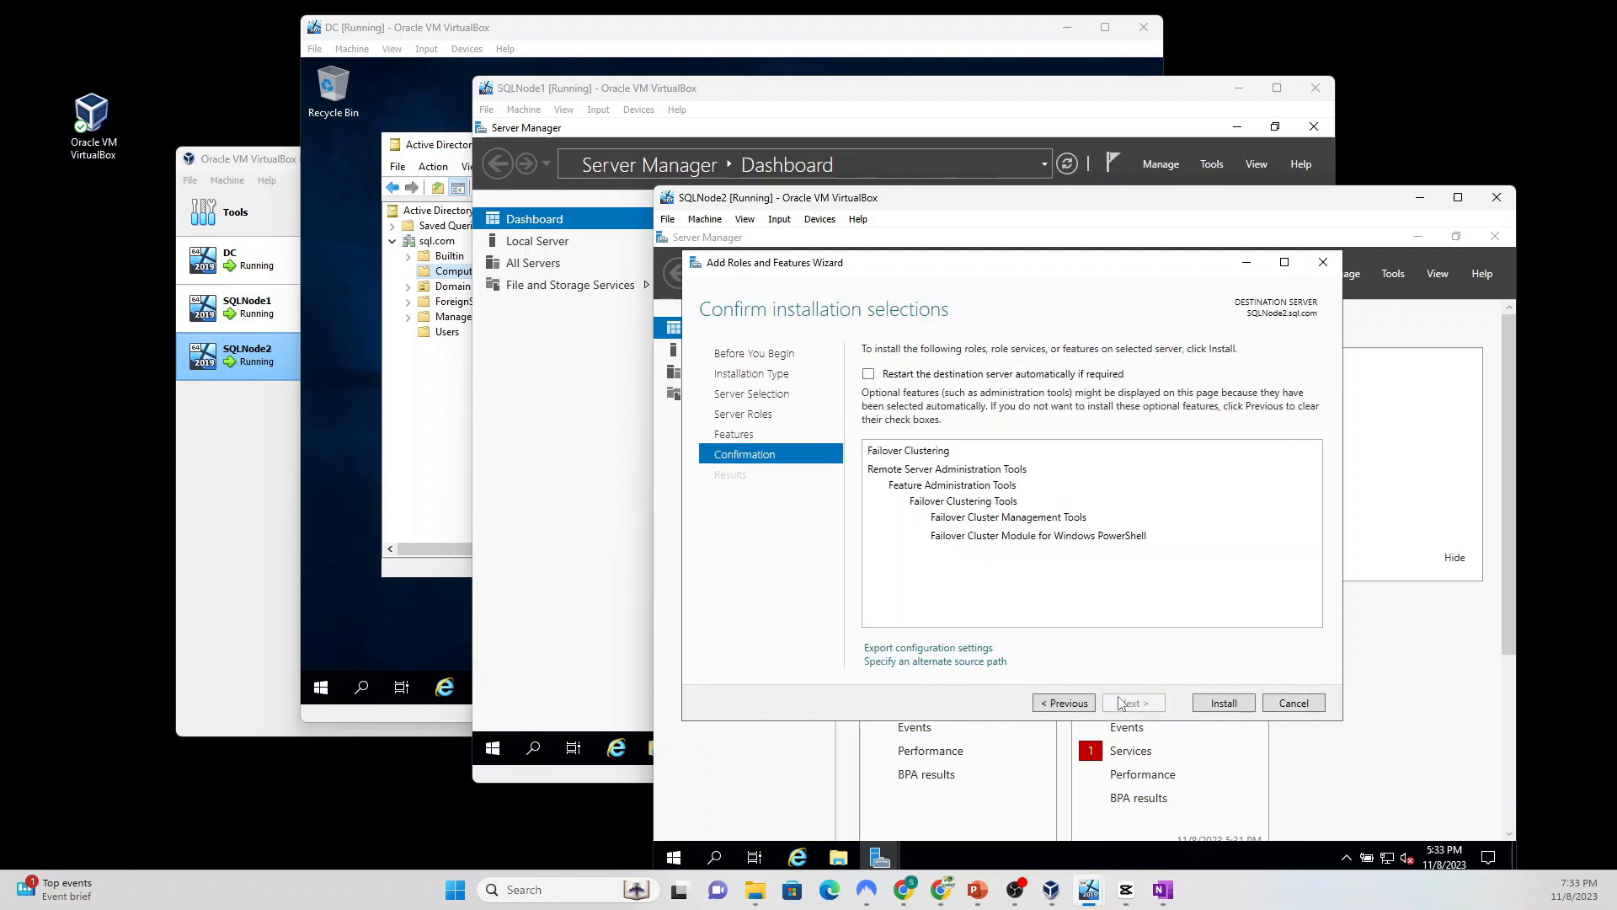
{"action": "left_click", "coordinate": [869, 375]}
{"action": "left_click", "coordinate": [1127, 602]}
{"action": "left_click", "coordinate": [1223, 703]}
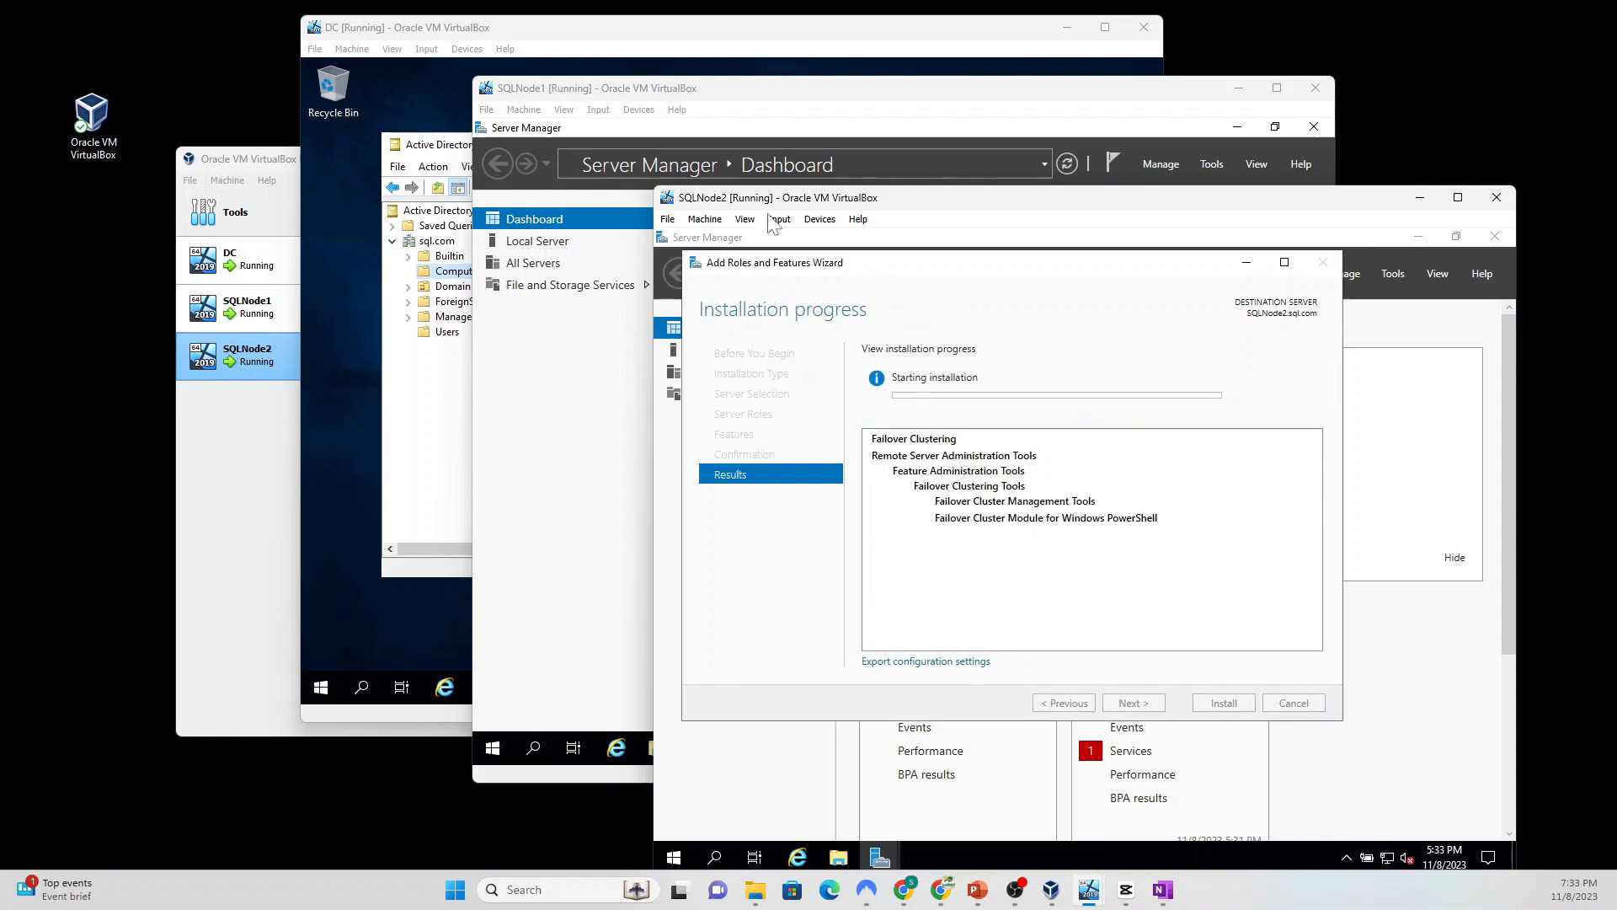
{"action": "left_click", "coordinate": [689, 95]}
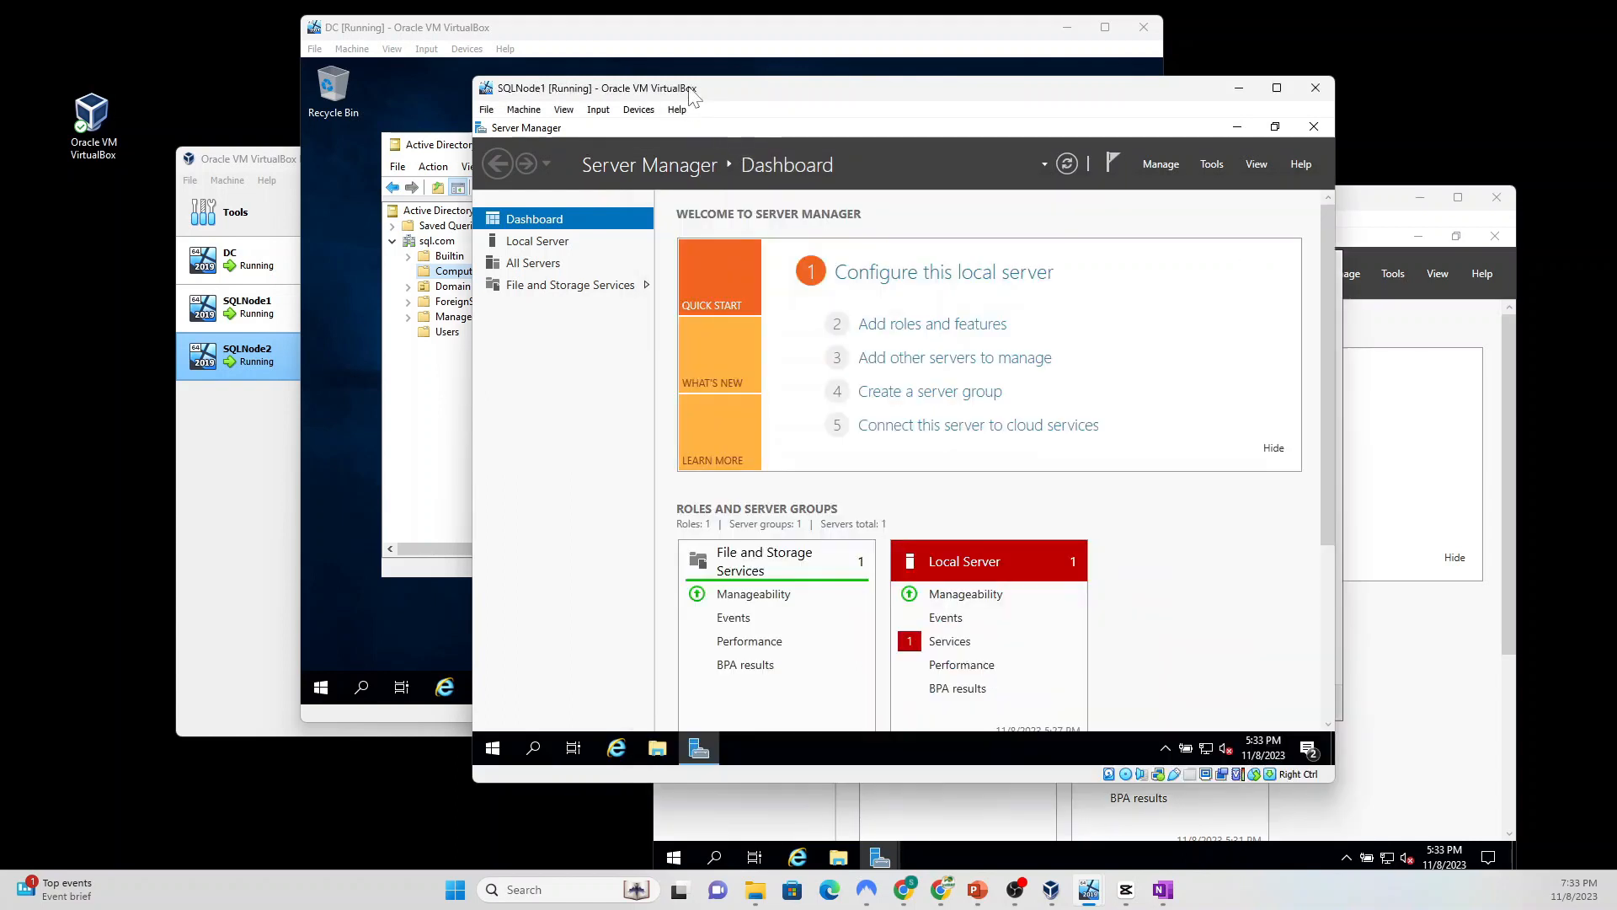
Step: On SQLNode1, install Failover Clustering with management tools and auto-restart enabled
{"action": "left_click", "coordinate": [913, 331]}
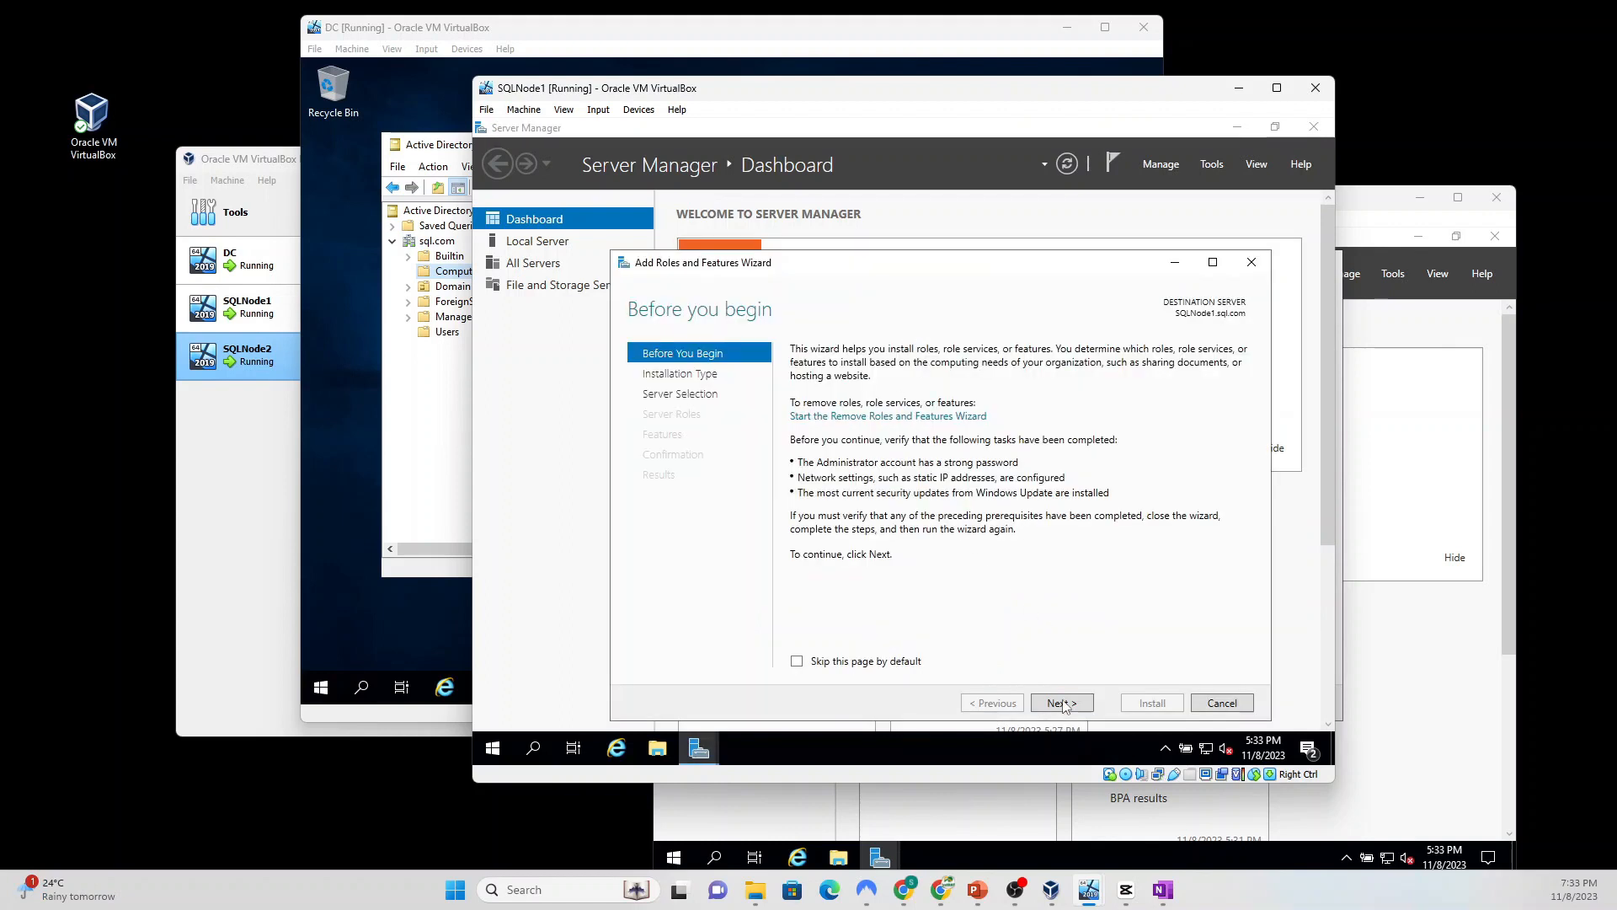
{"action": "left_click", "coordinate": [1061, 704]}
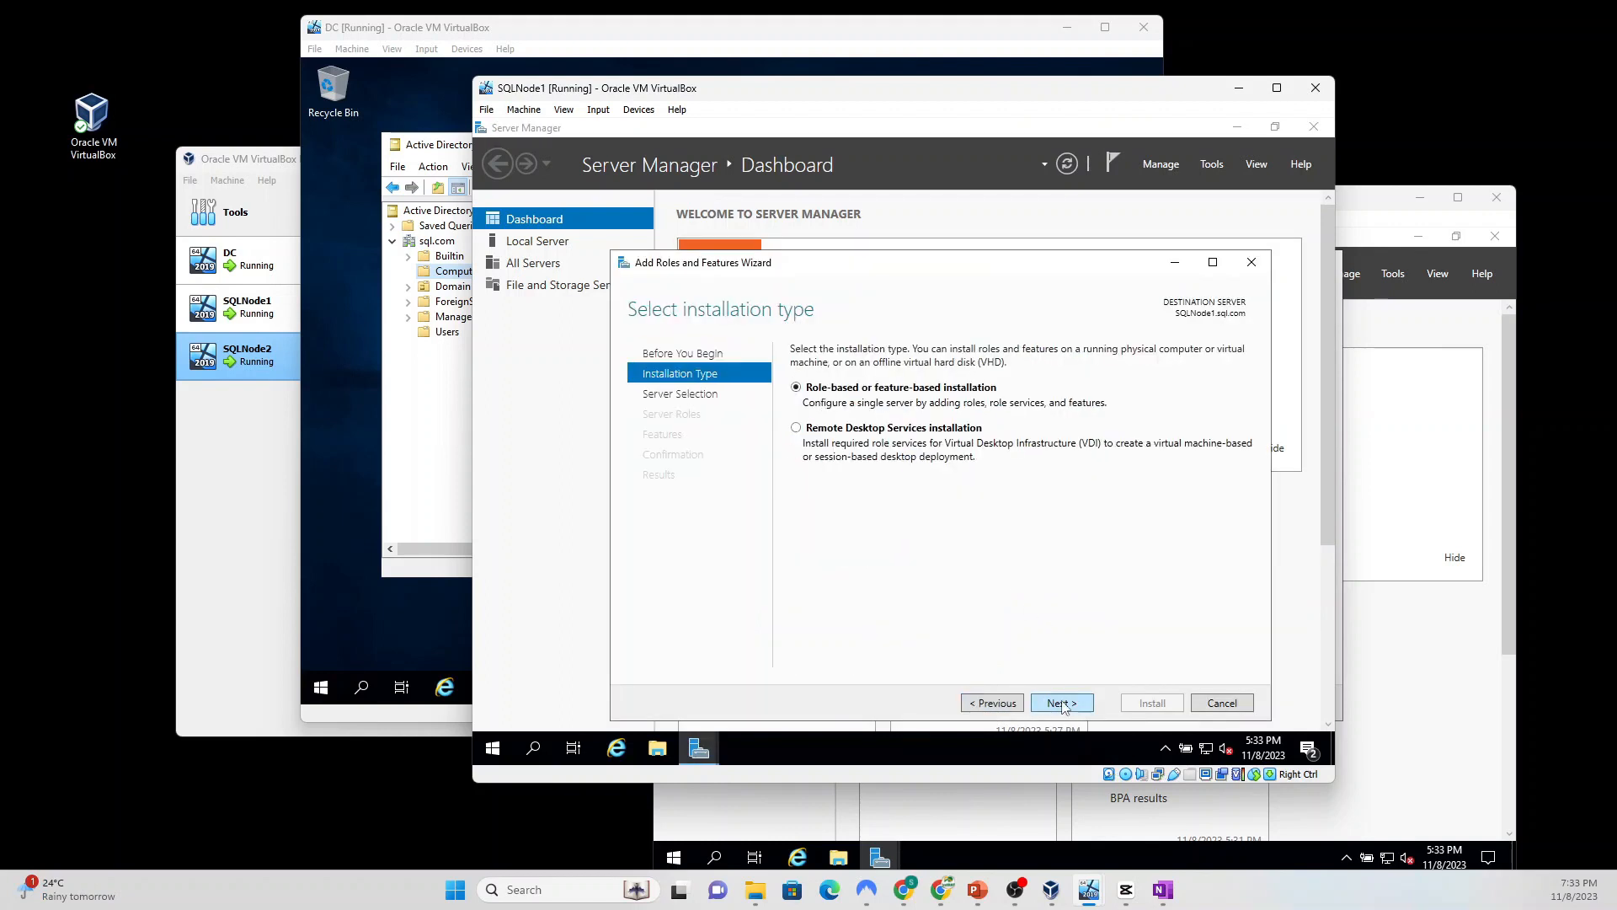
{"action": "left_click", "coordinate": [1062, 703]}
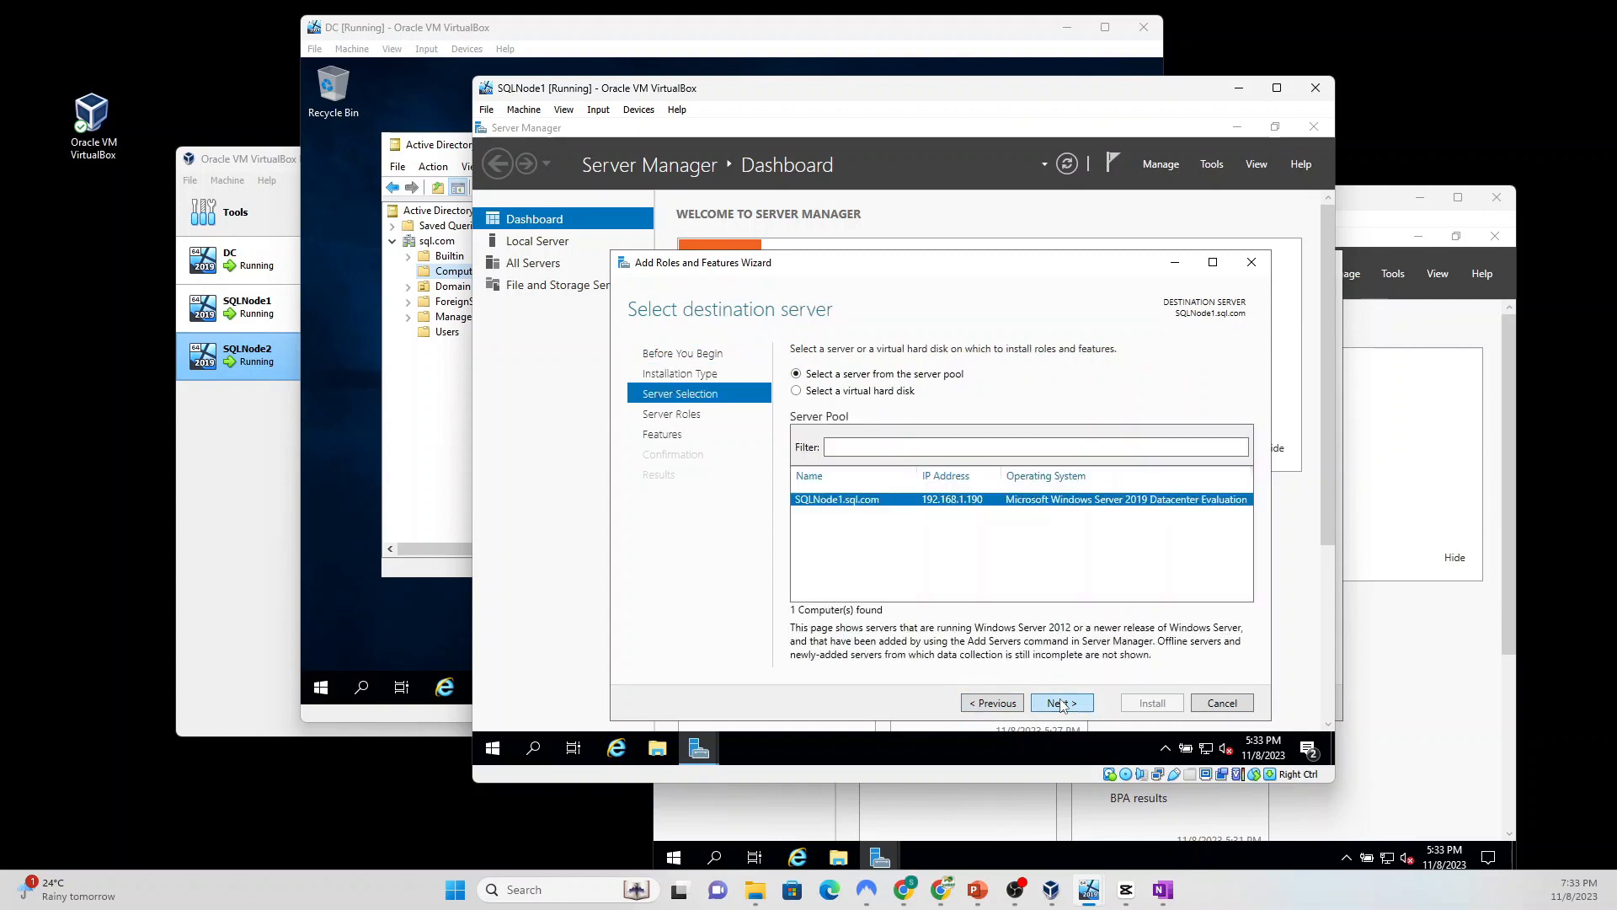
{"action": "left_click", "coordinate": [1061, 704]}
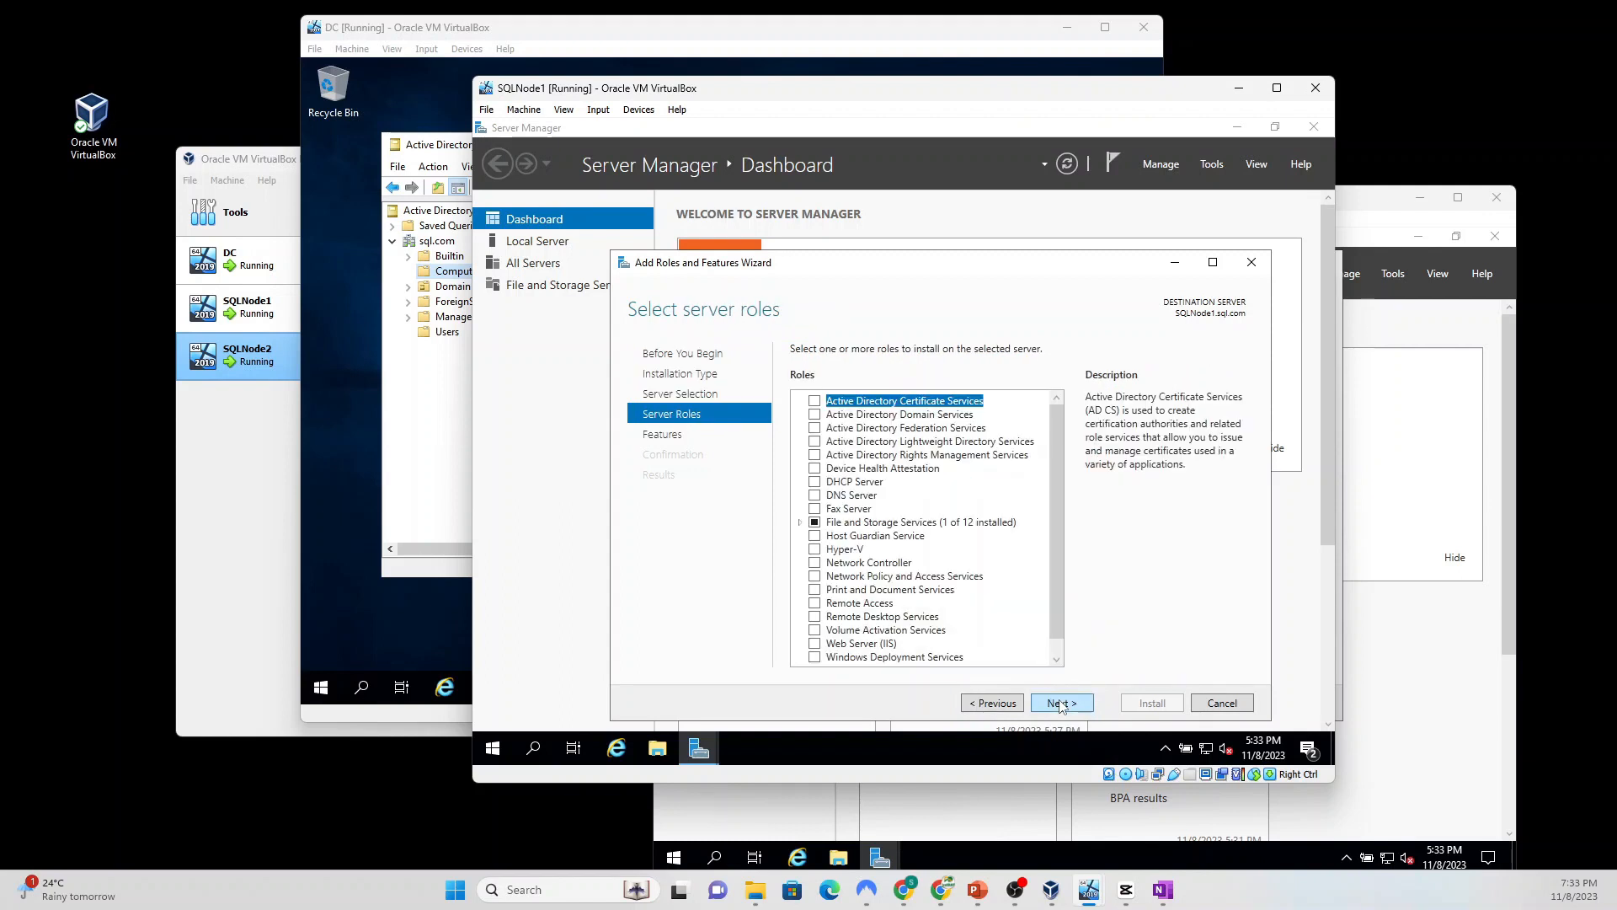
{"action": "left_click", "coordinate": [1059, 704]}
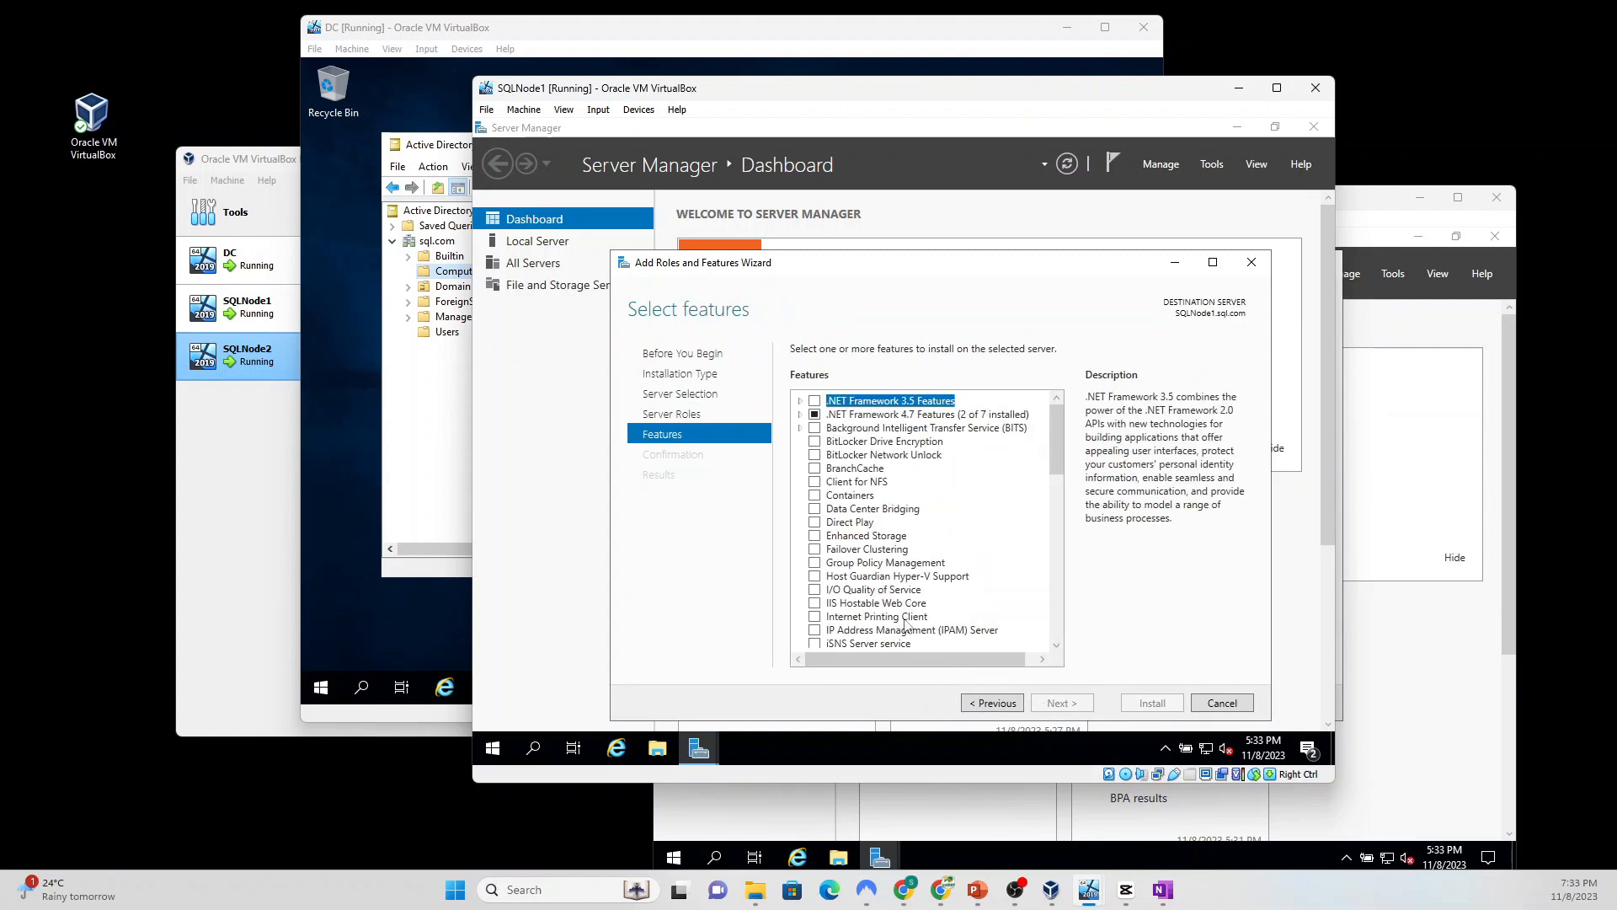
{"action": "left_click", "coordinate": [814, 550]}
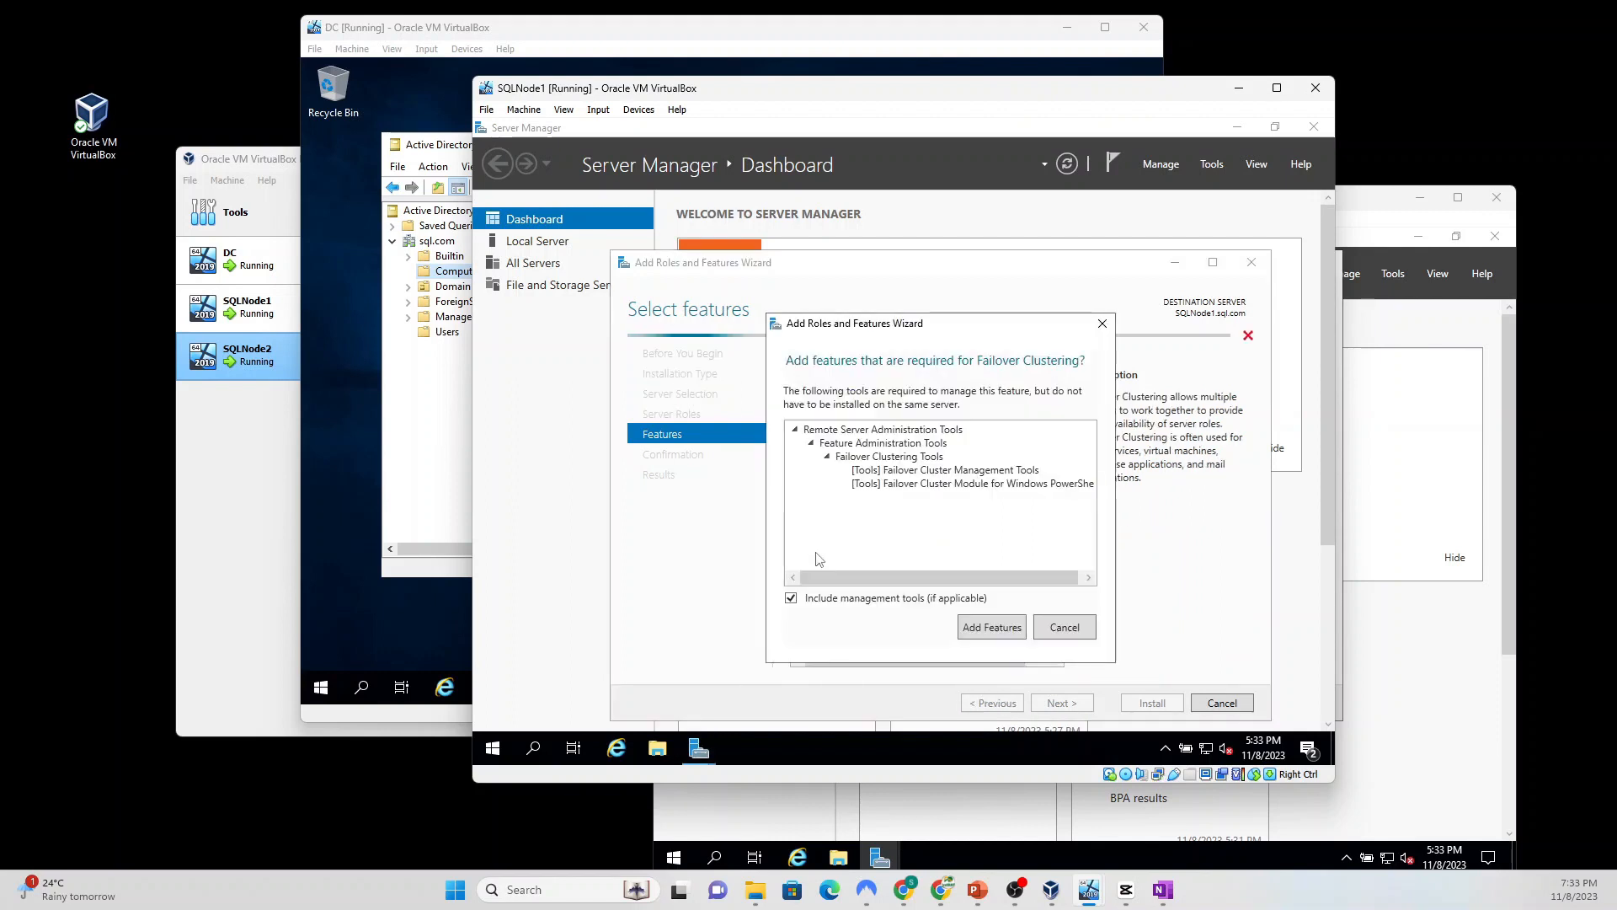
{"action": "left_click", "coordinate": [999, 636]}
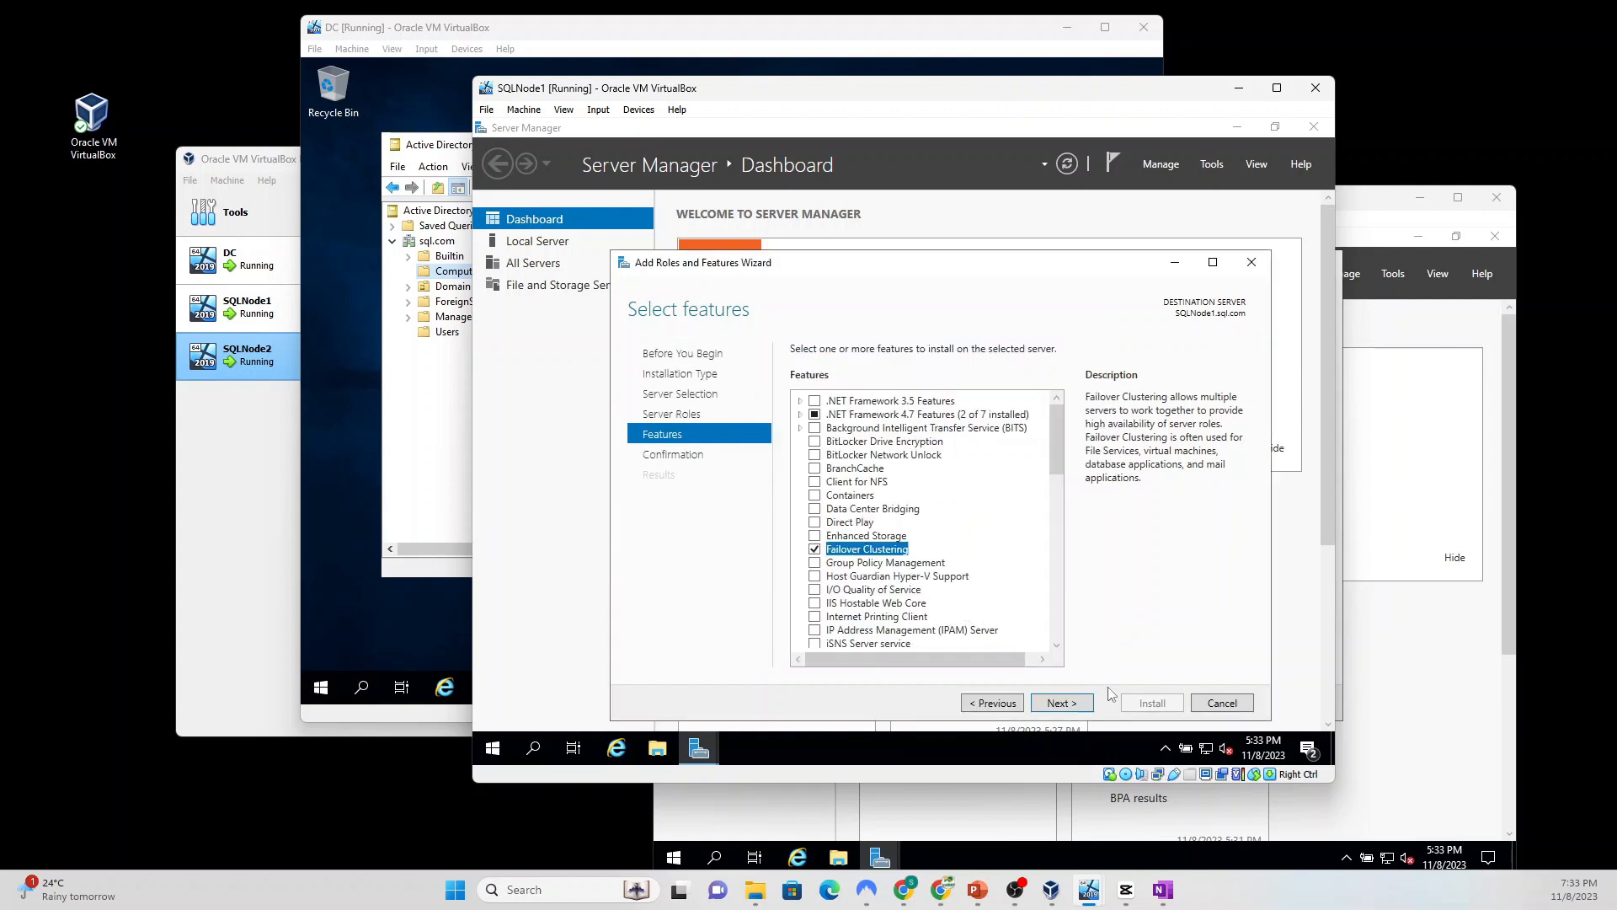
{"action": "left_click", "coordinate": [1053, 703]}
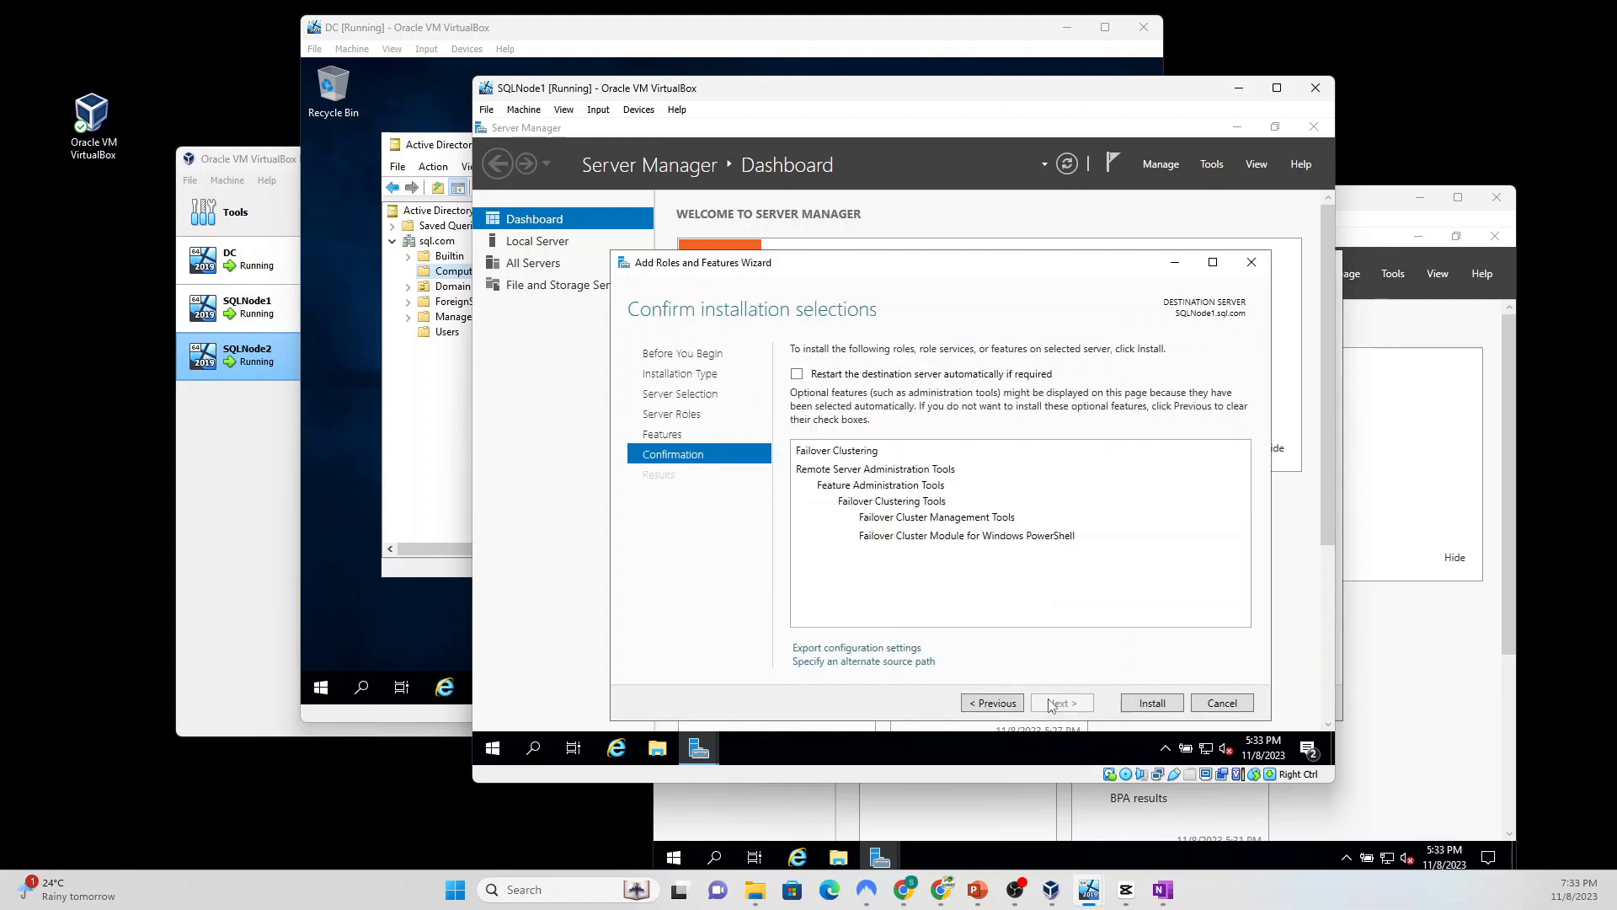
{"action": "left_click", "coordinate": [801, 377]}
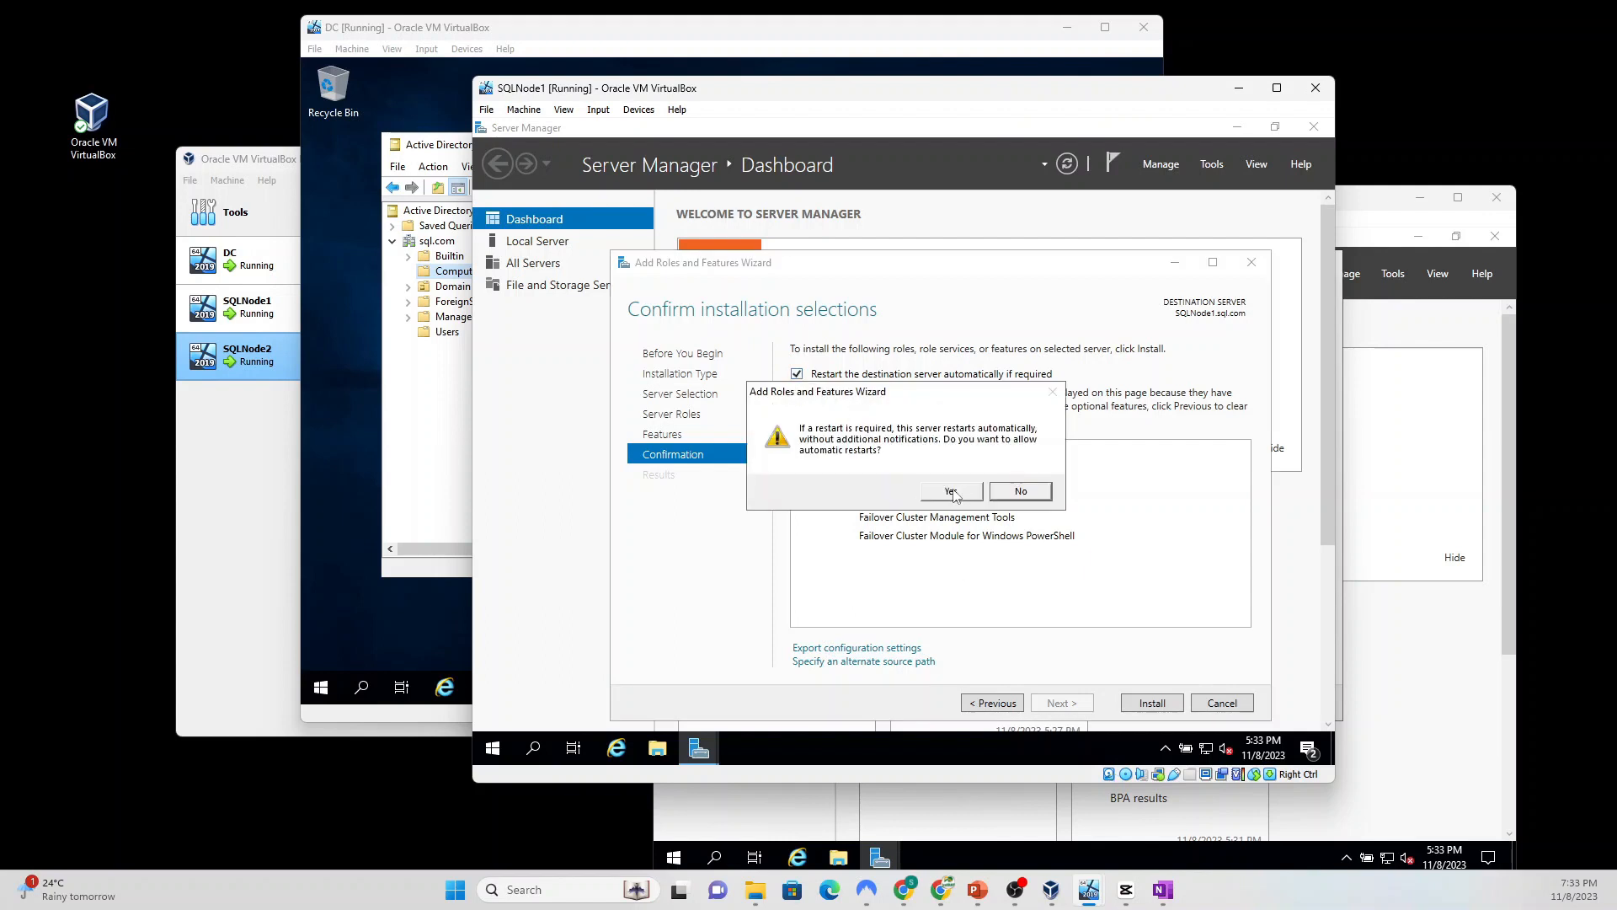
{"action": "left_click", "coordinate": [956, 492]}
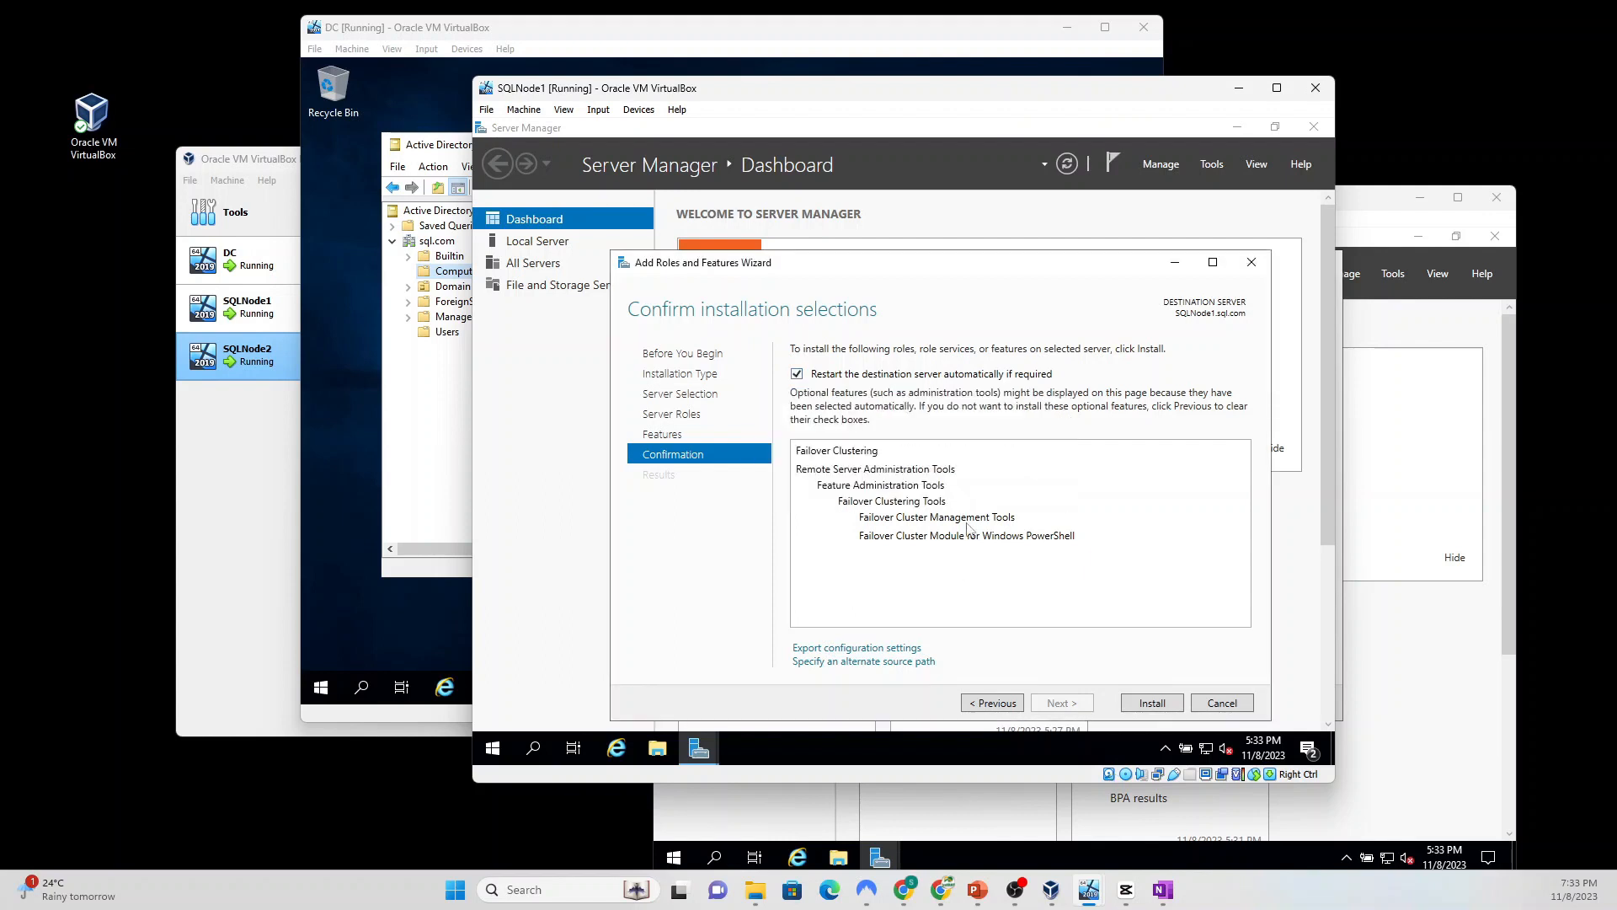
{"action": "left_click", "coordinate": [1154, 706]}
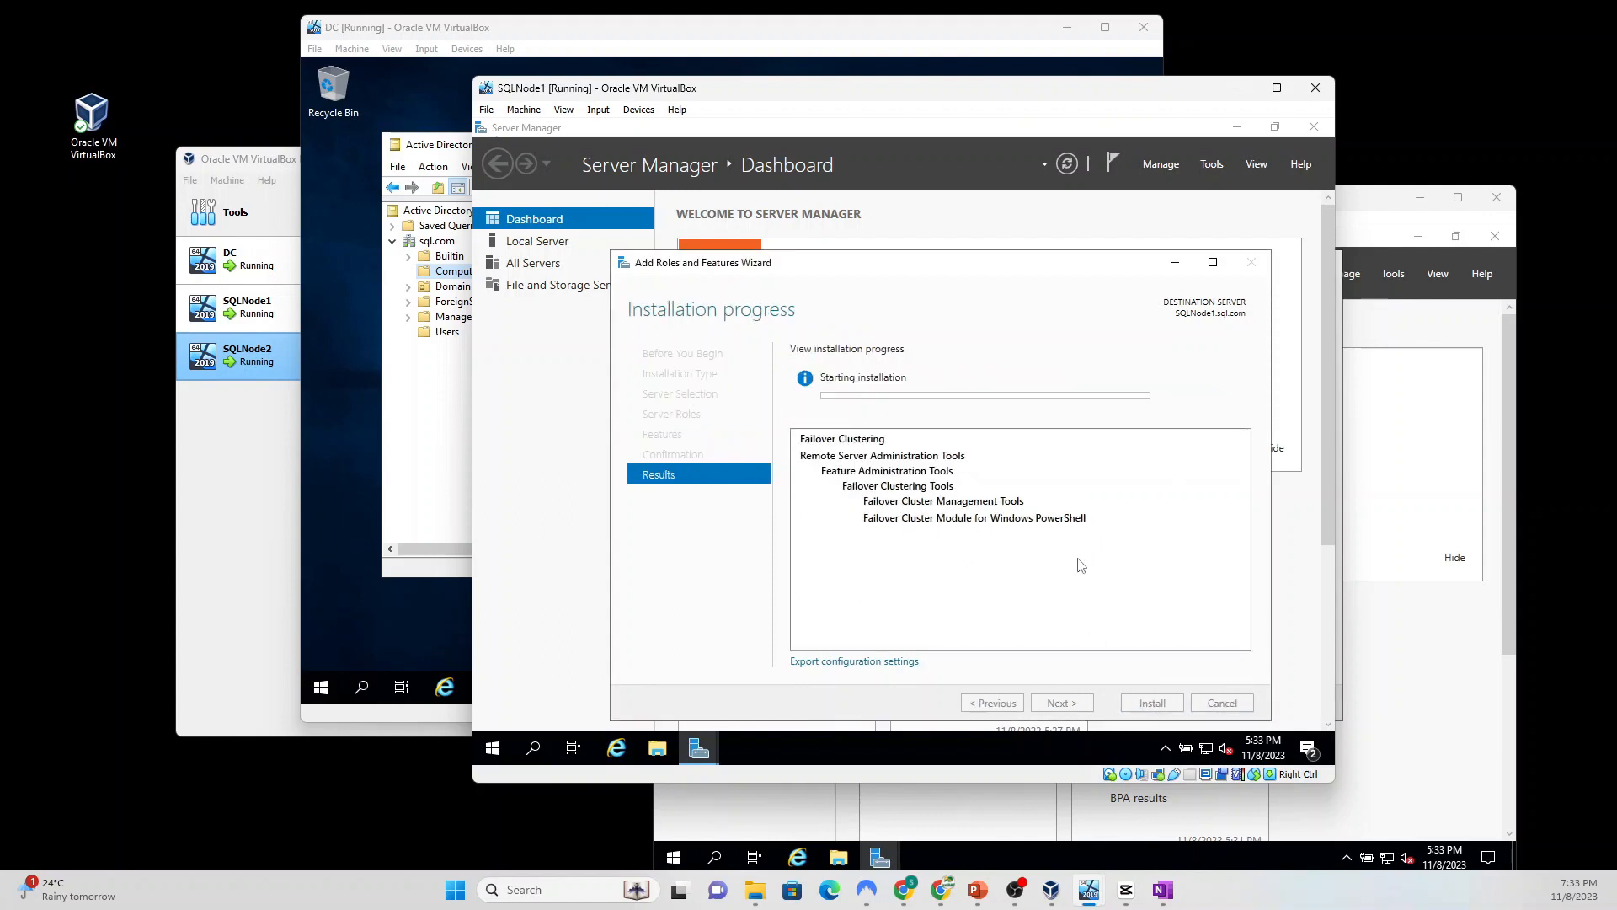
{"action": "left_click", "coordinate": [1390, 207]}
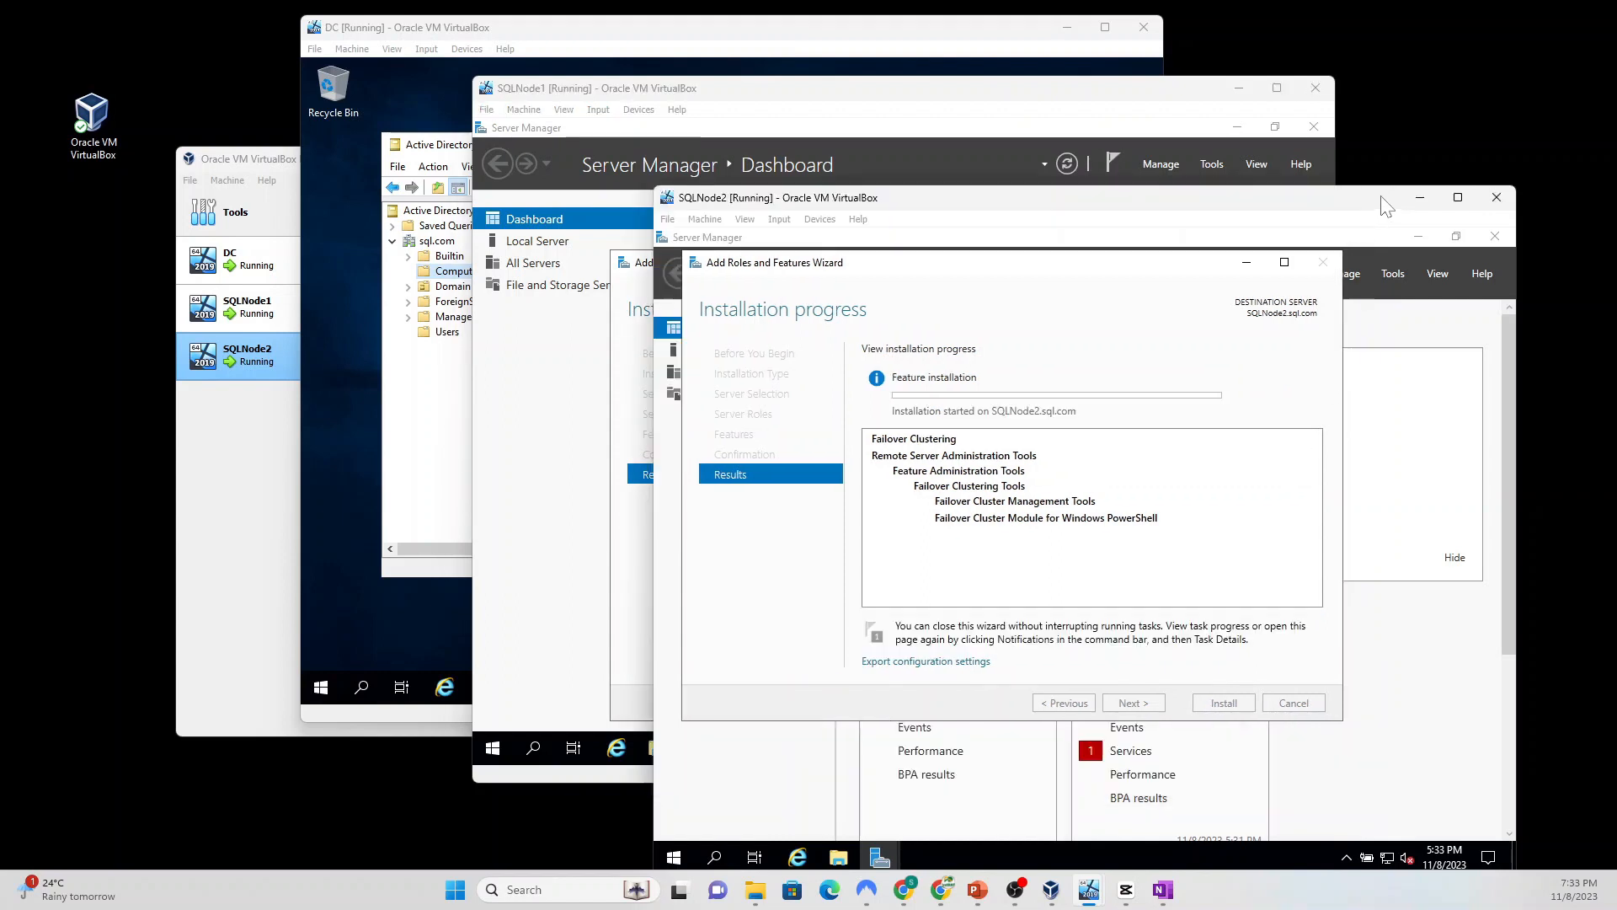
Step: Unlock SQLNode1 with Ctrl-Alt-Del and sign in with the account password, then focus SQLNode2
{"action": "left_click", "coordinate": [930, 95]}
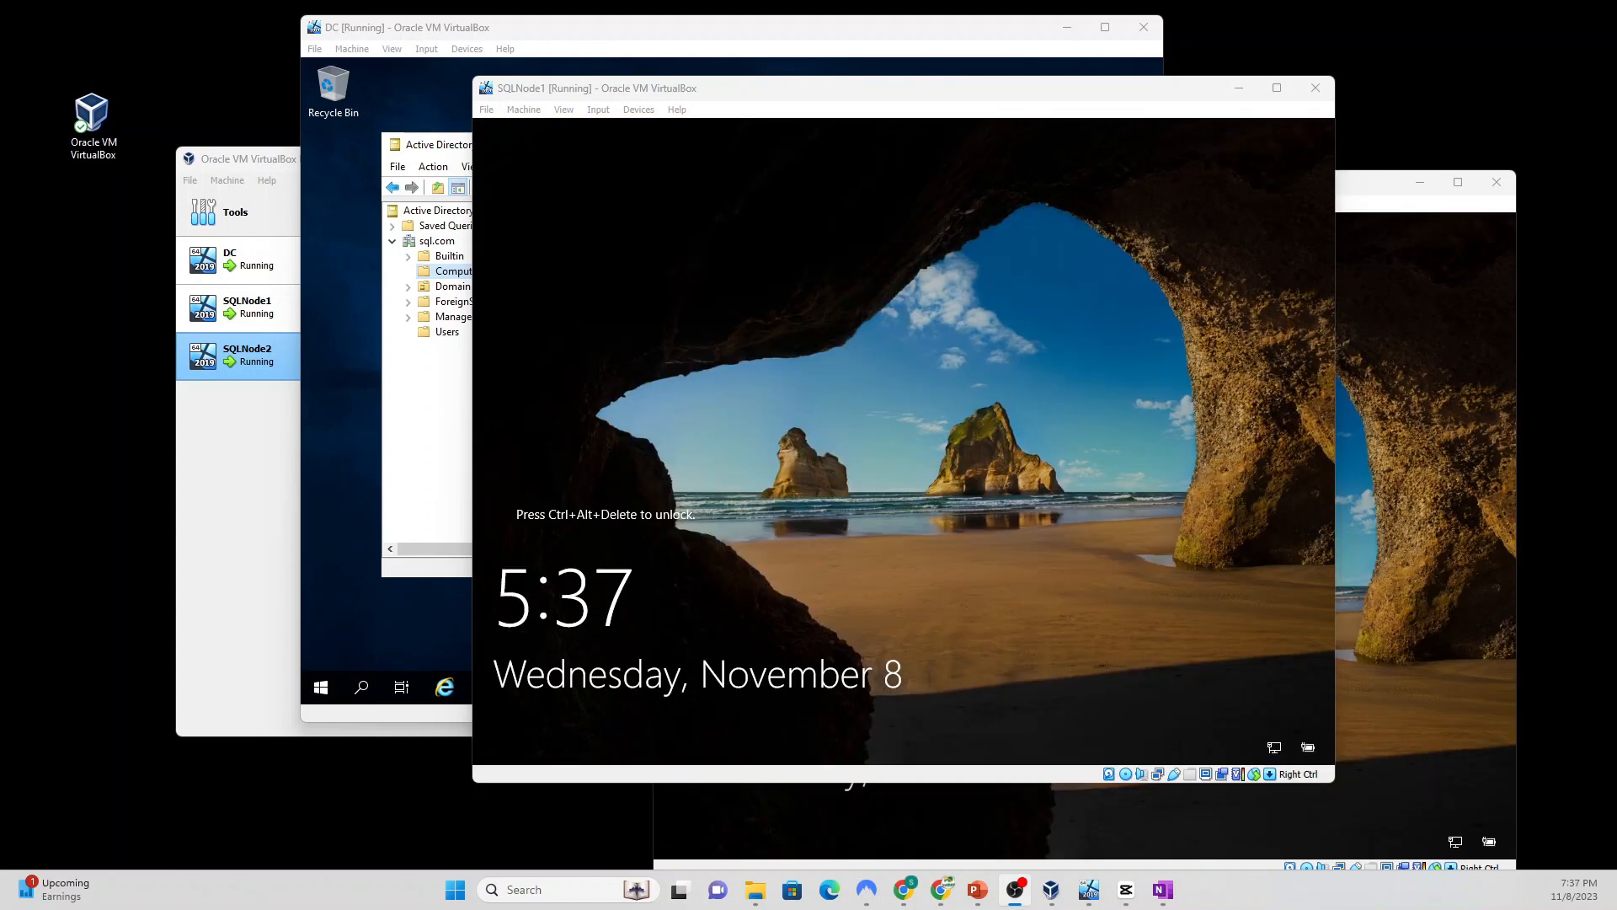
{"action": "left_click", "coordinate": [599, 112]}
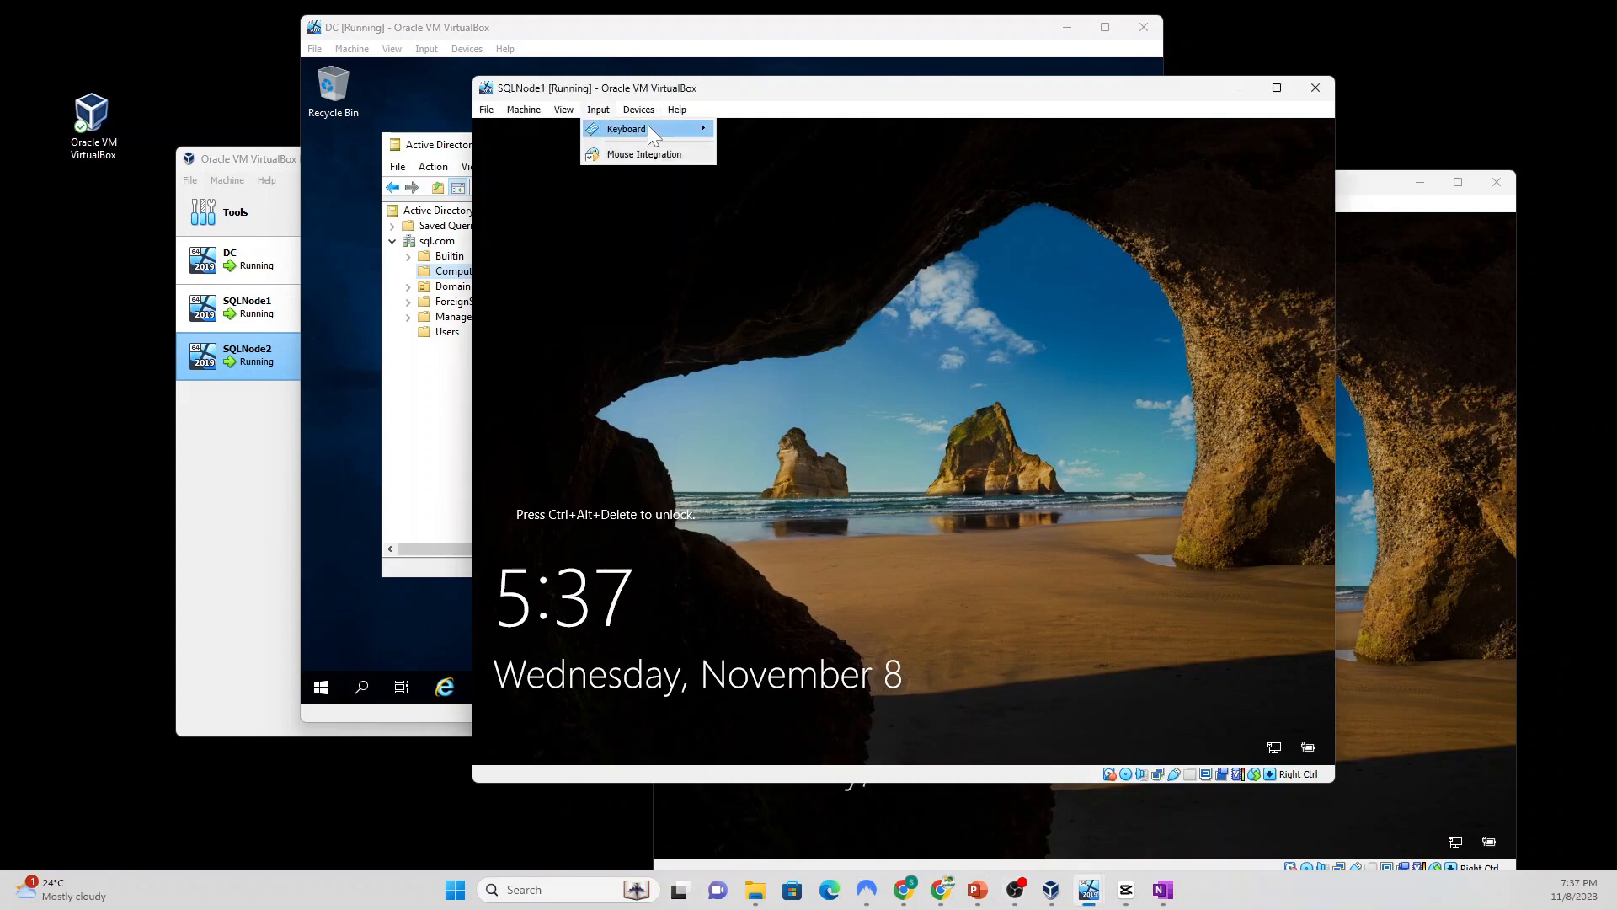
{"action": "mouse_move", "coordinate": [649, 128]}
{"action": "left_click", "coordinate": [846, 172]}
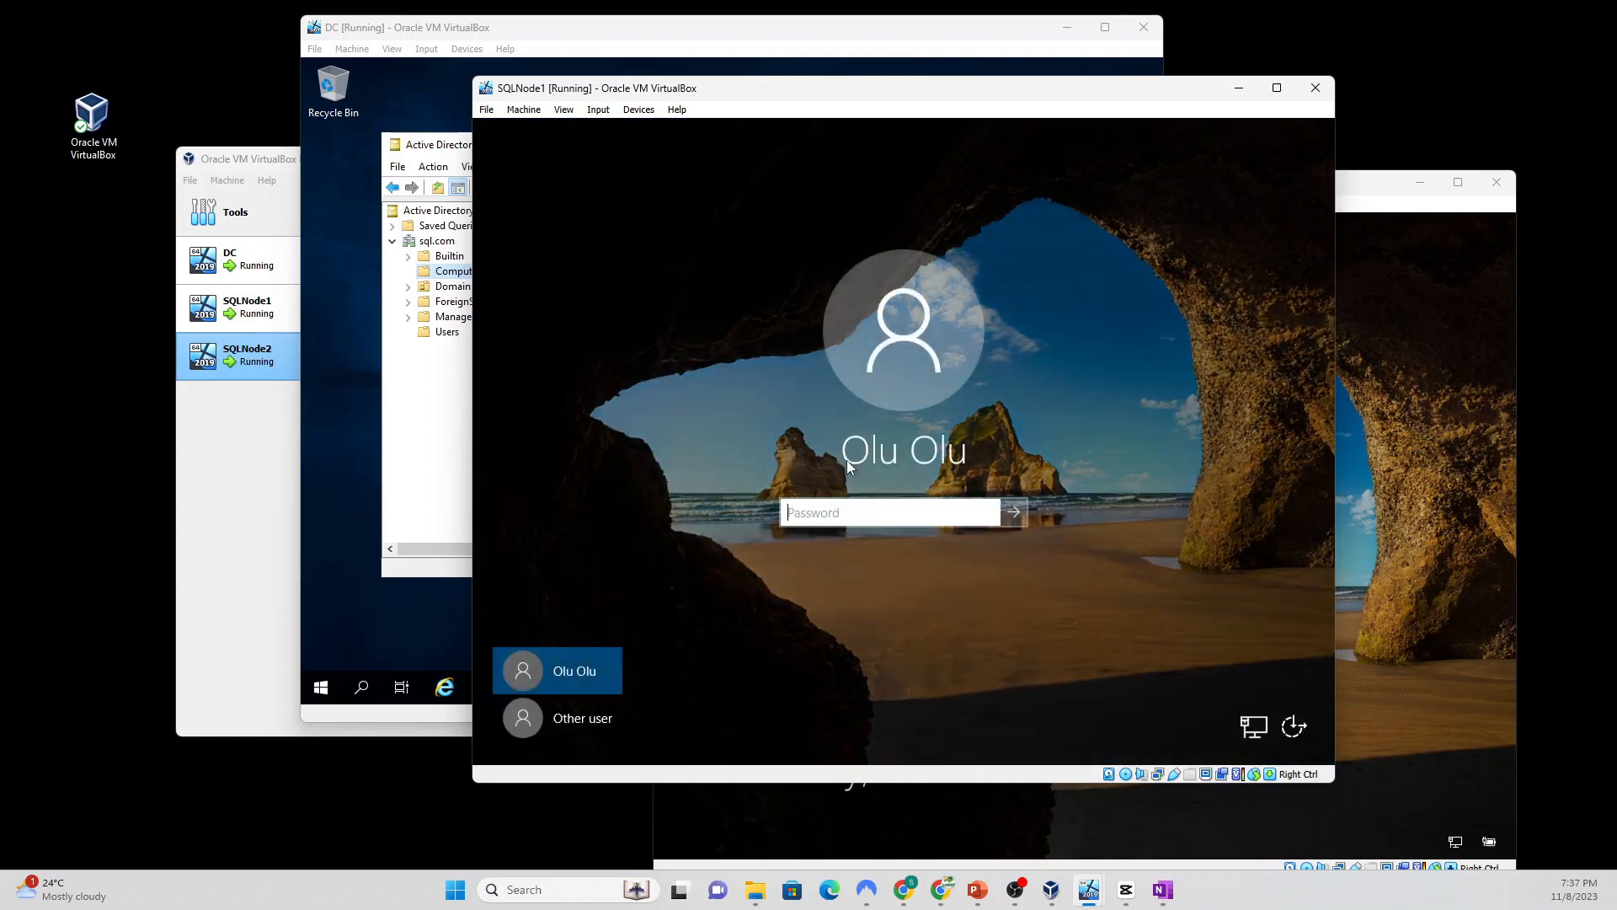
{"action": "type", "text": "••••••••••"}
{"action": "key", "text": "Return"}
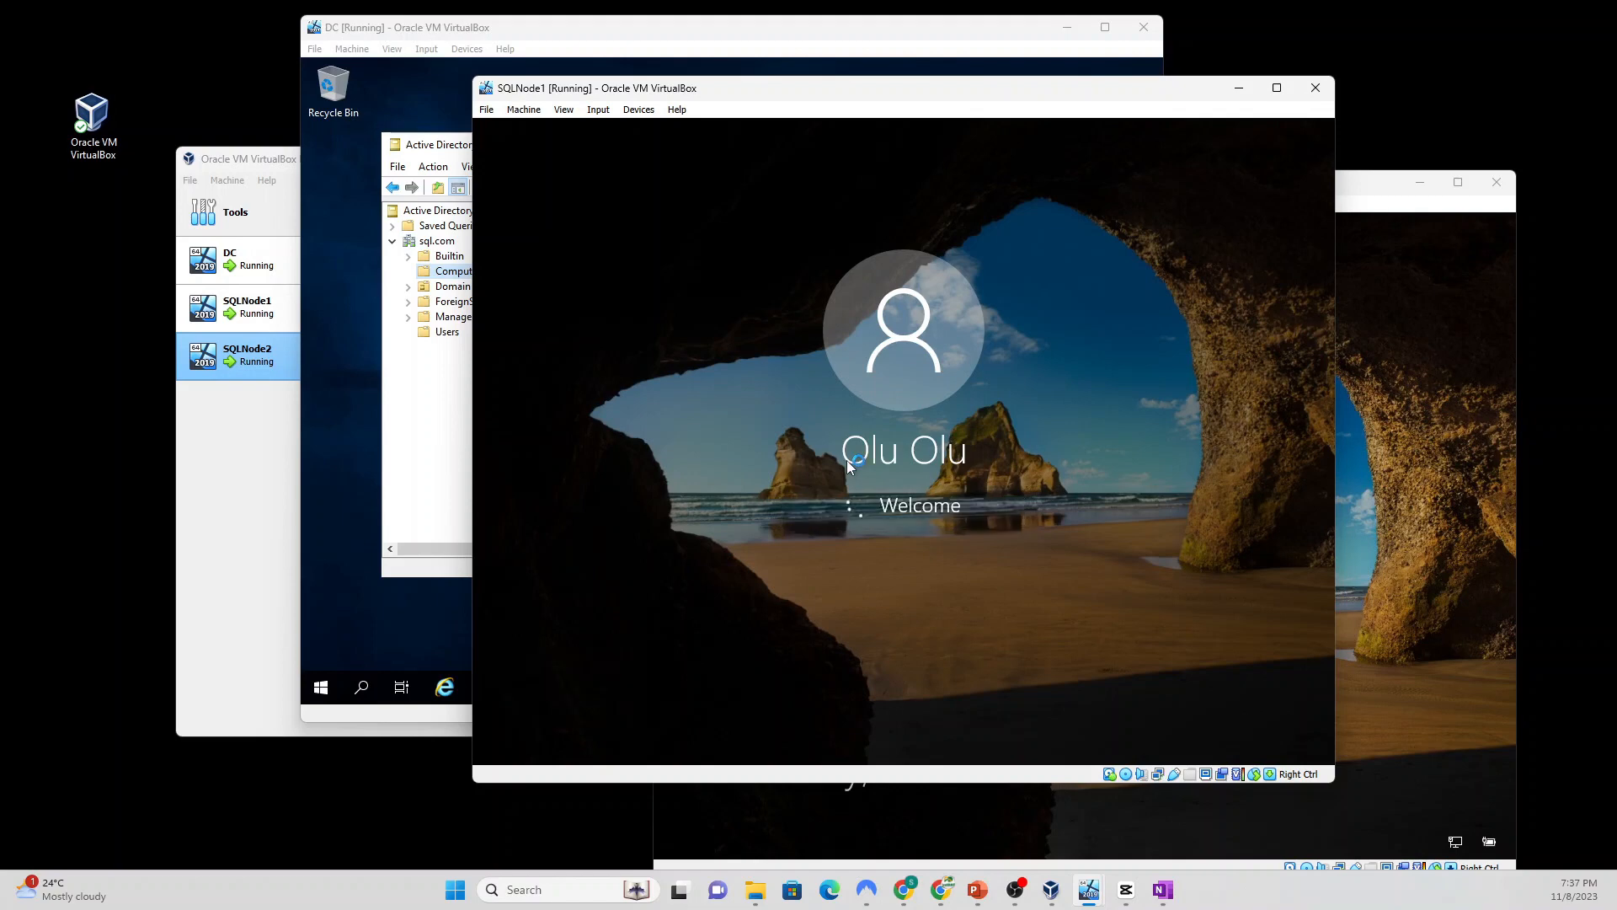
{"action": "left_click", "coordinate": [1366, 192]}
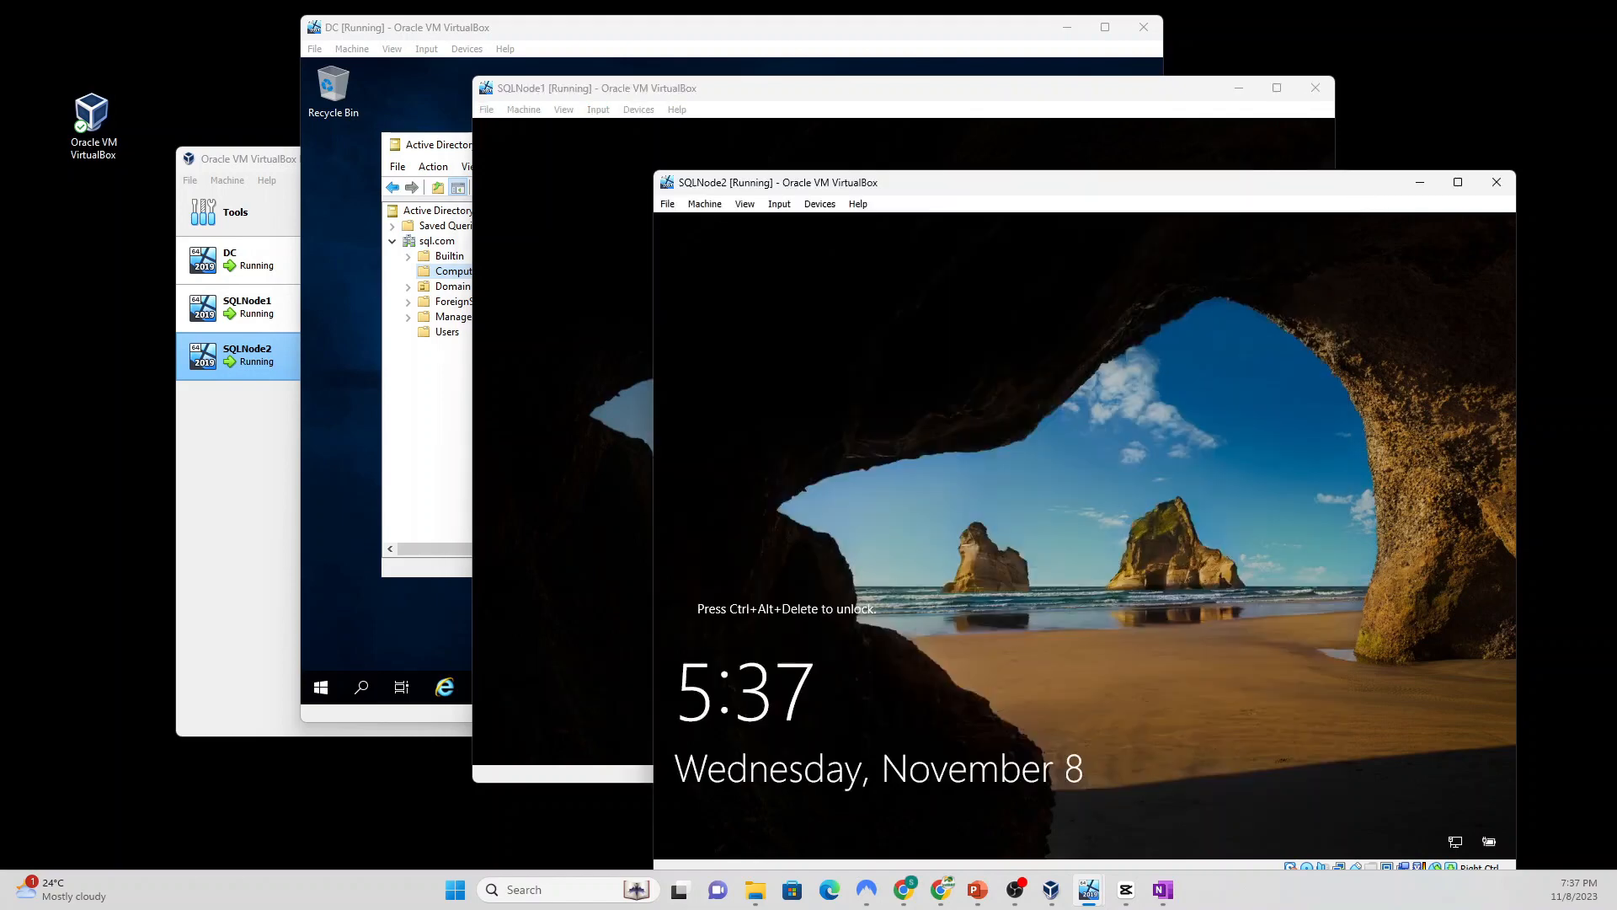
Step: Unlock SQLNode2 via Insert Ctrl-Alt-Del and sign in with the account password
{"action": "left_click", "coordinate": [779, 205]}
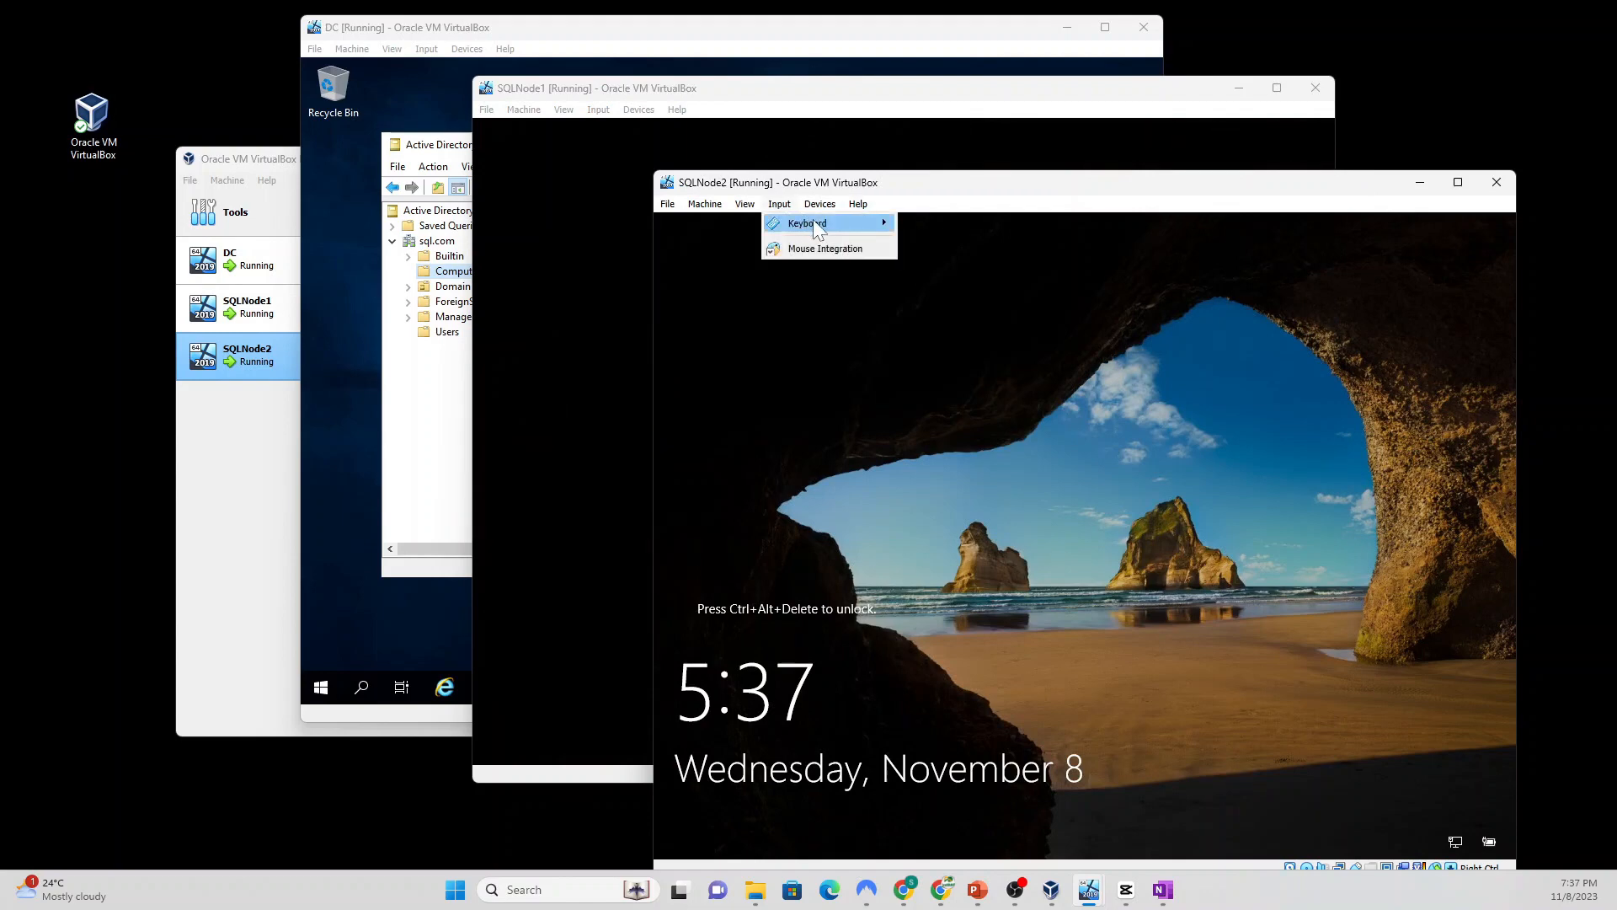
{"action": "left_click", "coordinate": [975, 266]}
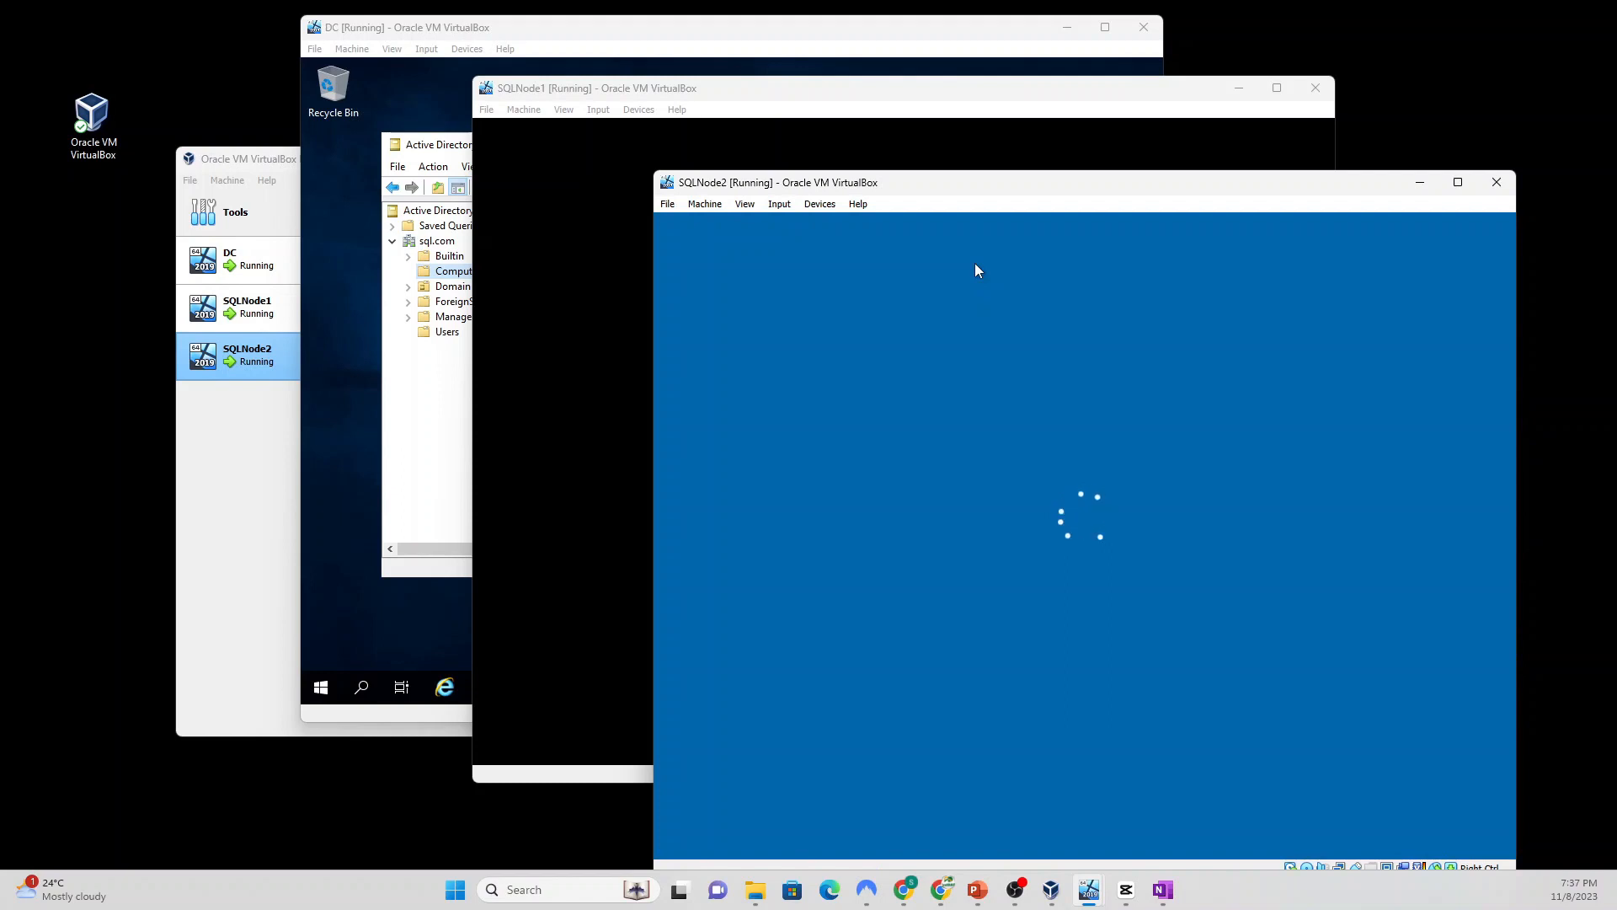
{"action": "type", "text": "P"}
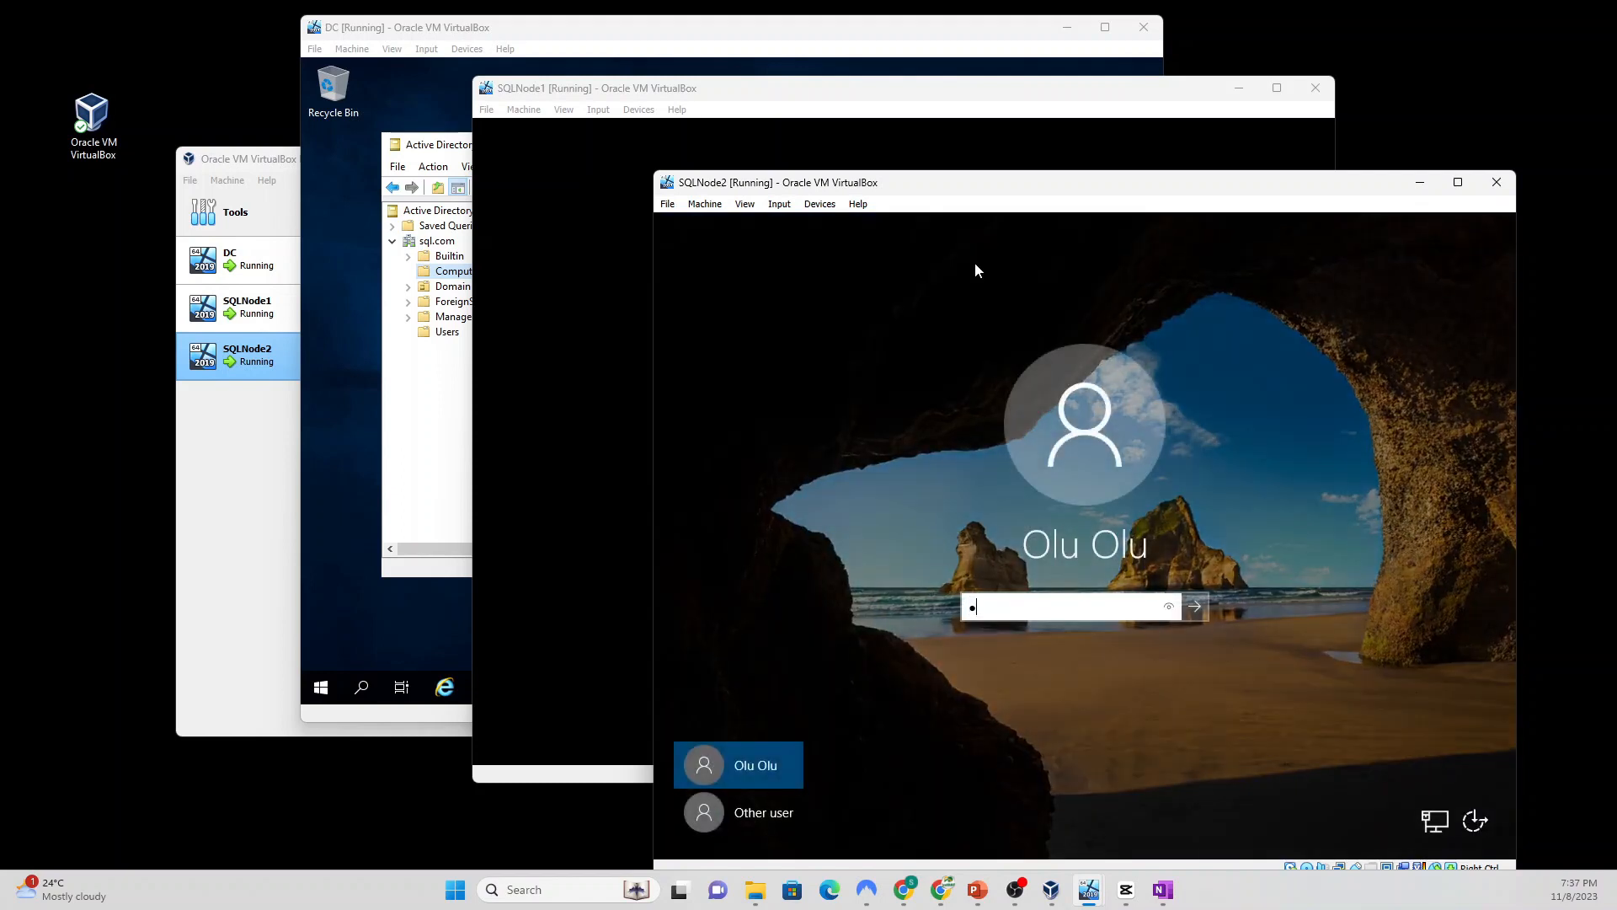
{"action": "type", "text": "@ssw0•••"}
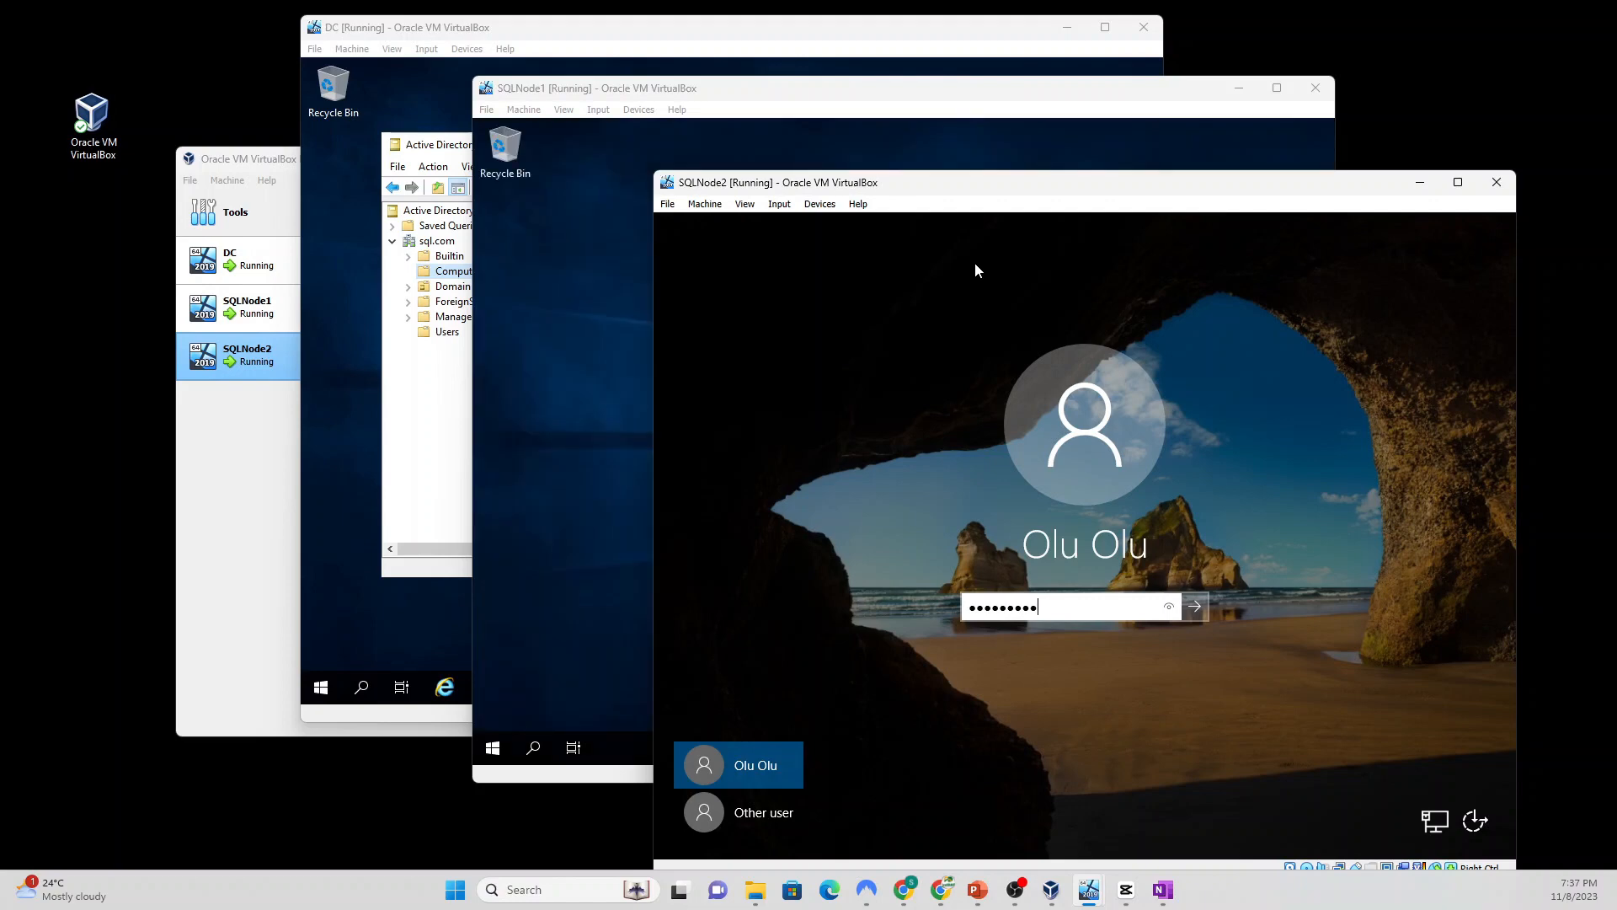
{"action": "key", "text": "Return"}
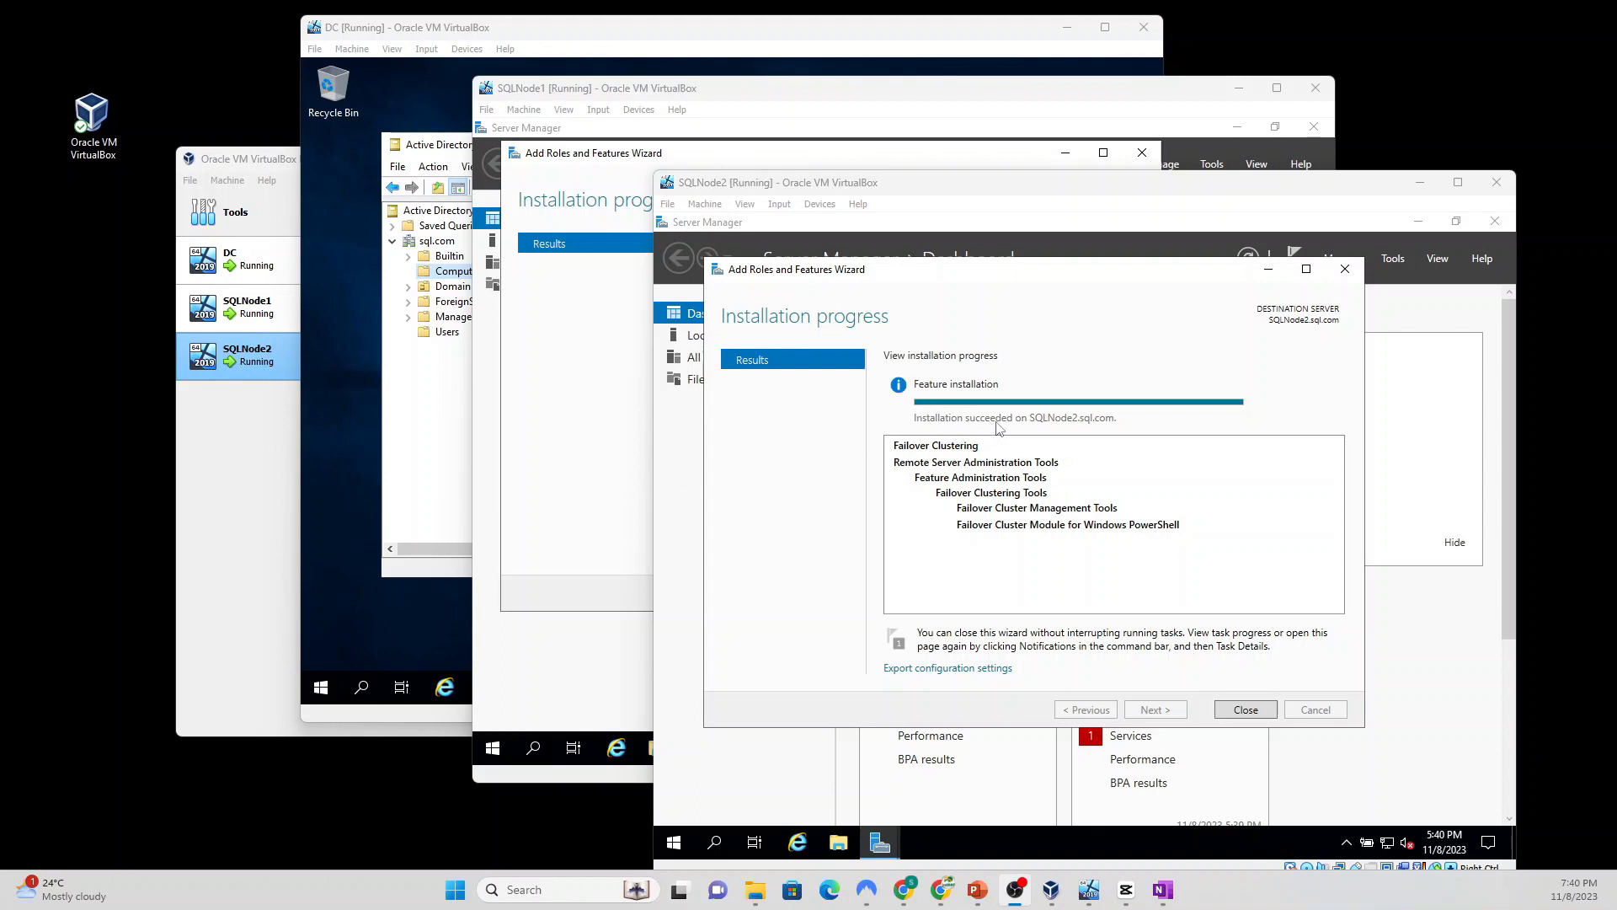
Step: Close the finished Add Roles and Features wizards on SQLNode2 and SQLNode1
{"action": "left_click", "coordinate": [1244, 710]}
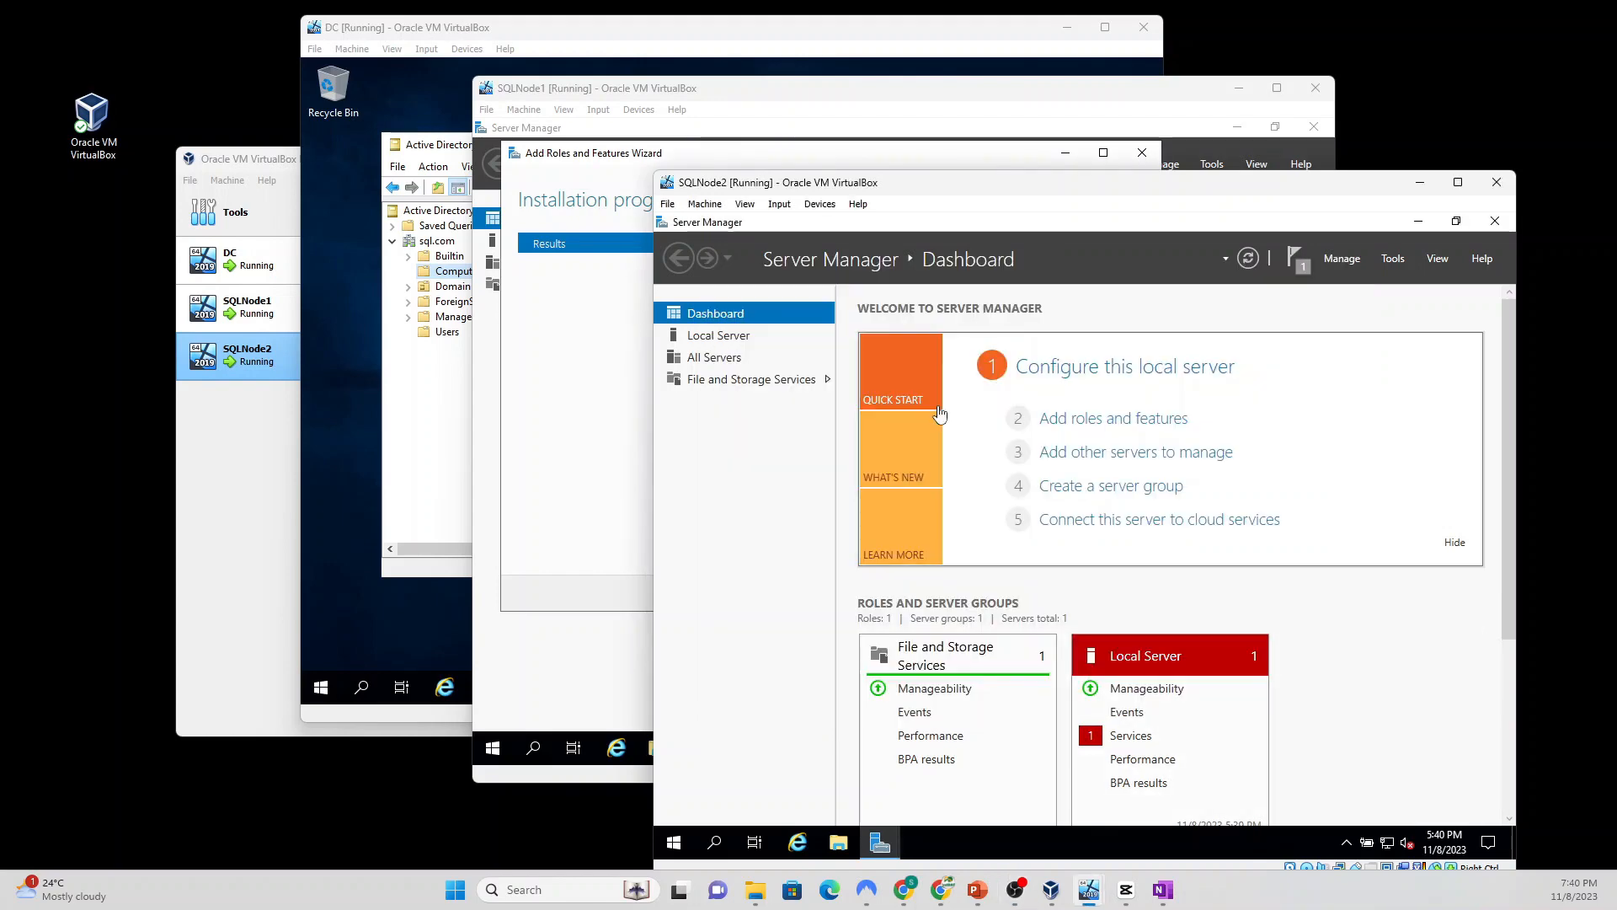
{"action": "left_click", "coordinate": [775, 88]}
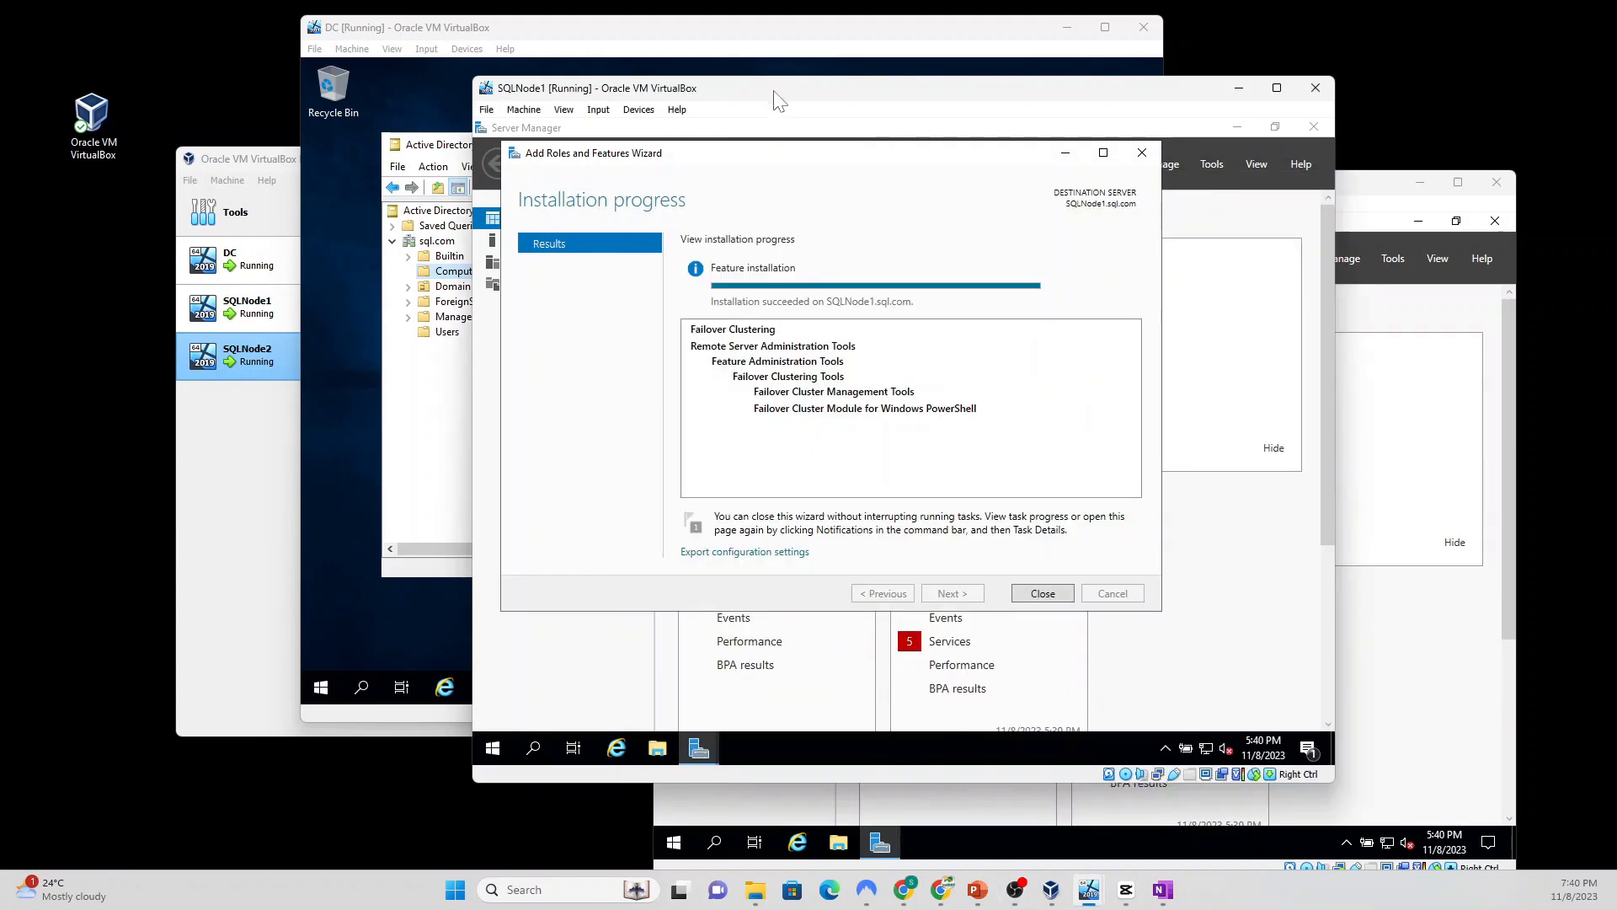
{"action": "left_click", "coordinate": [1042, 594]}
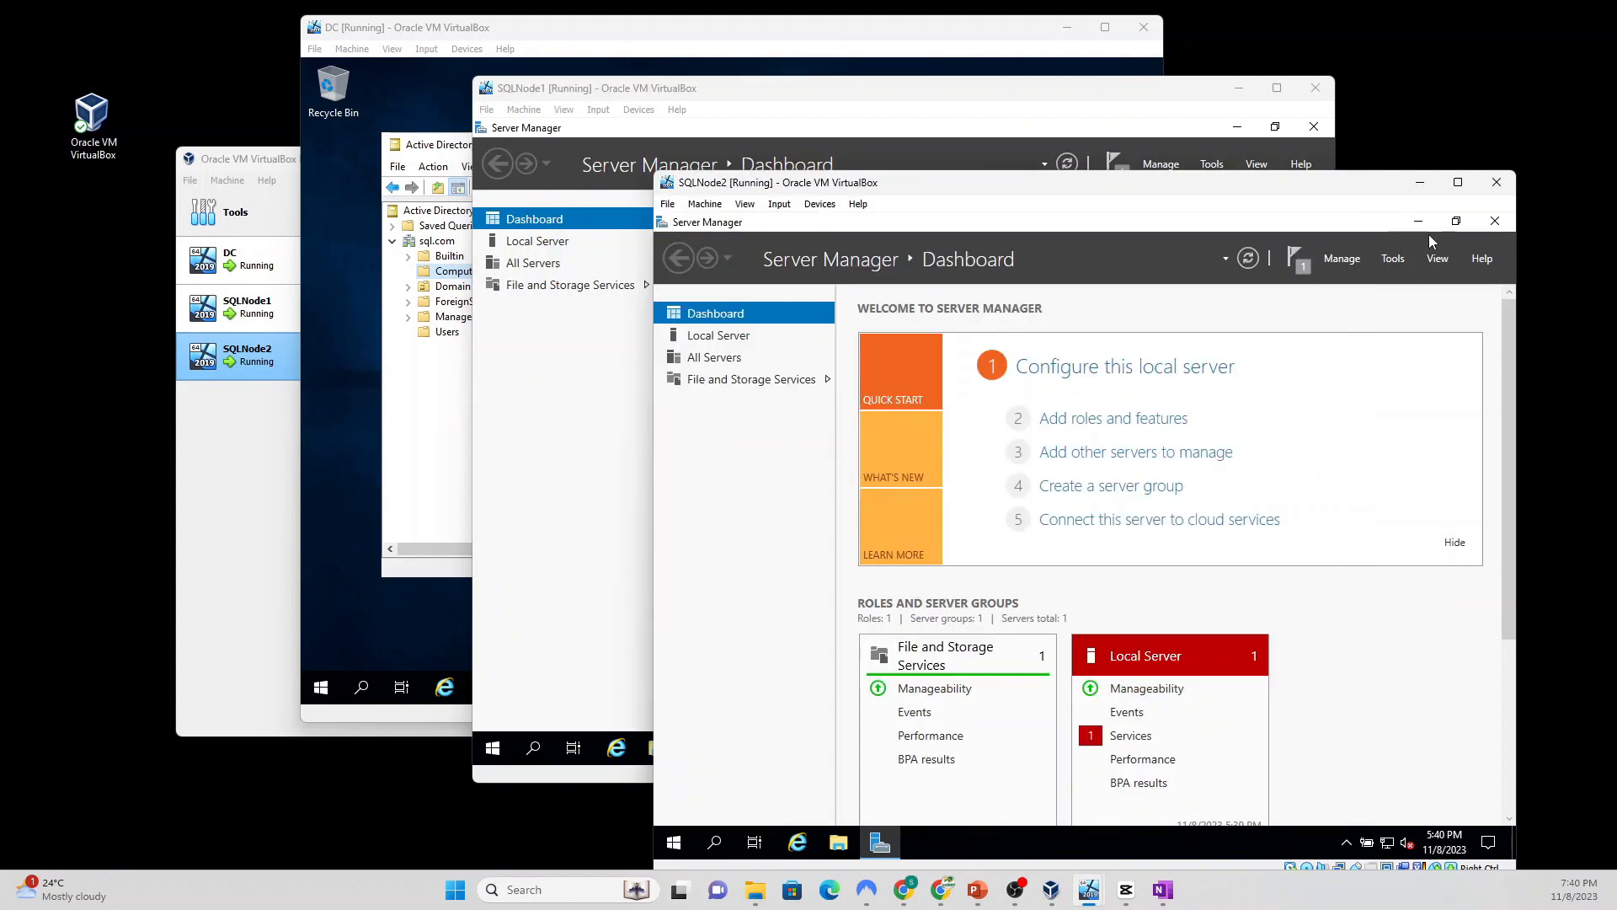
Step: Minimize Server Manager on SQLNode2 and SQLNode1
{"action": "left_click", "coordinate": [1418, 220]}
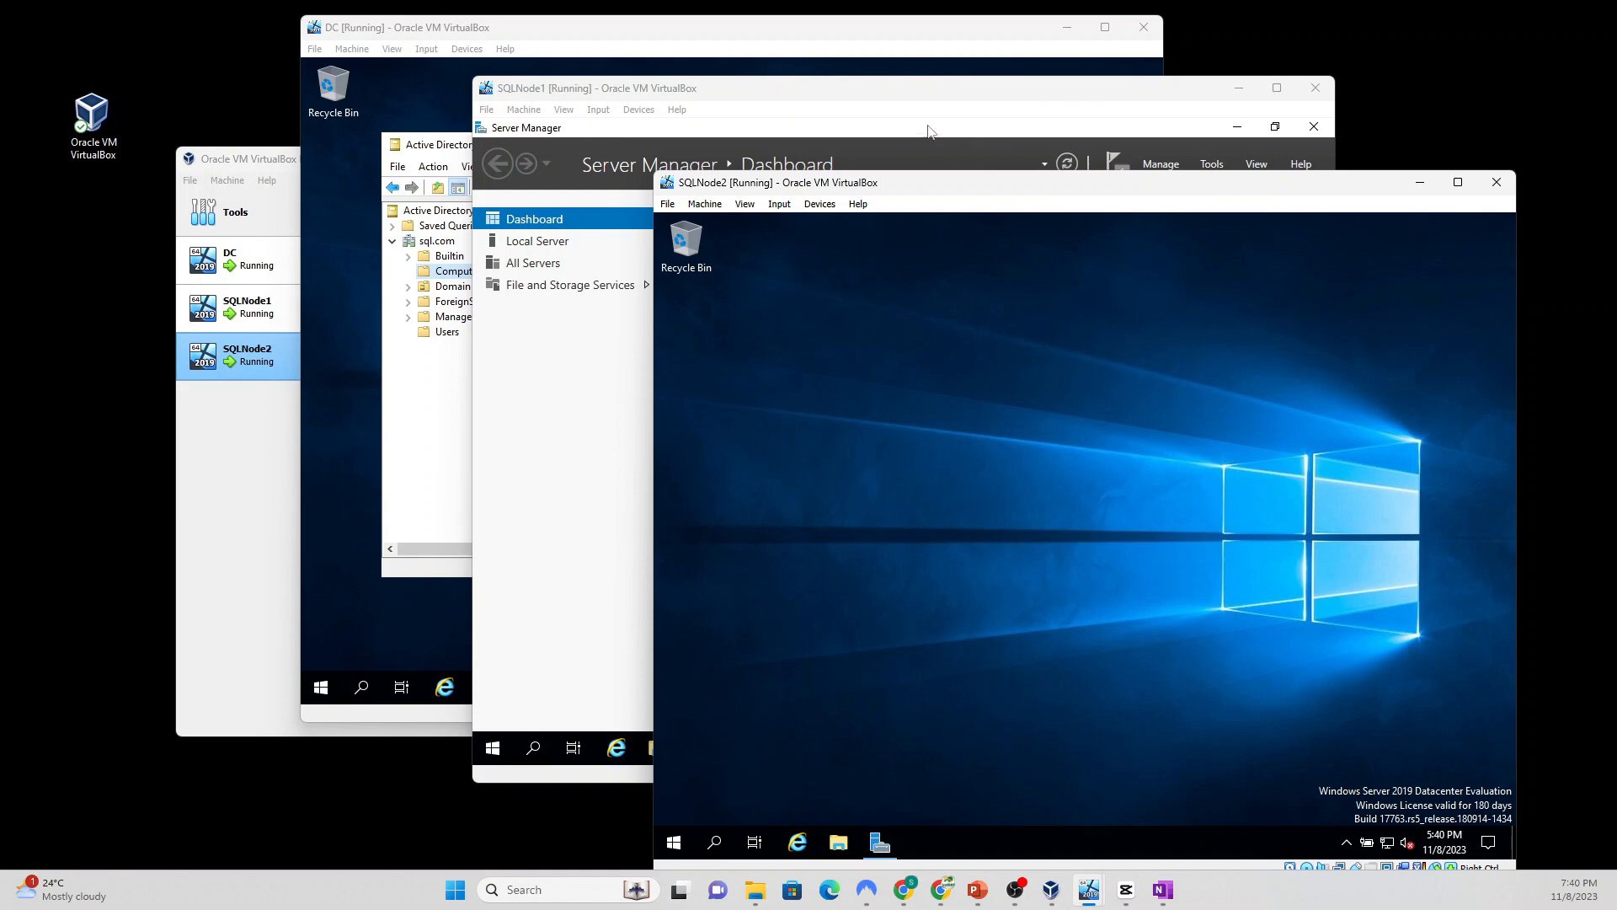
{"action": "left_click", "coordinate": [1238, 162]}
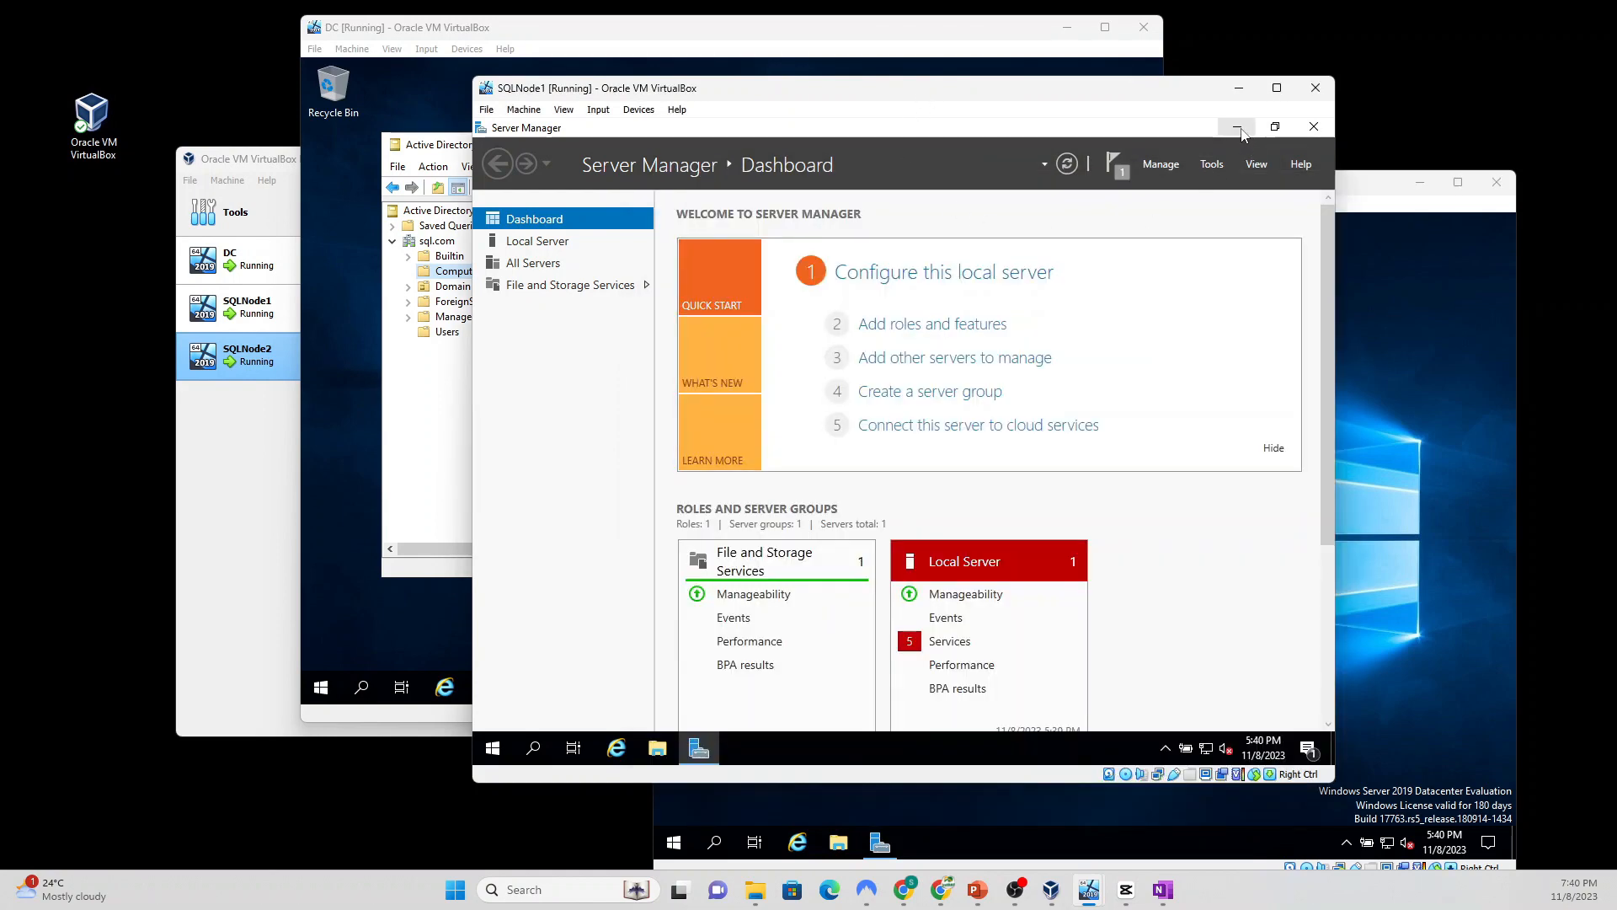
{"action": "left_click", "coordinate": [1238, 126]}
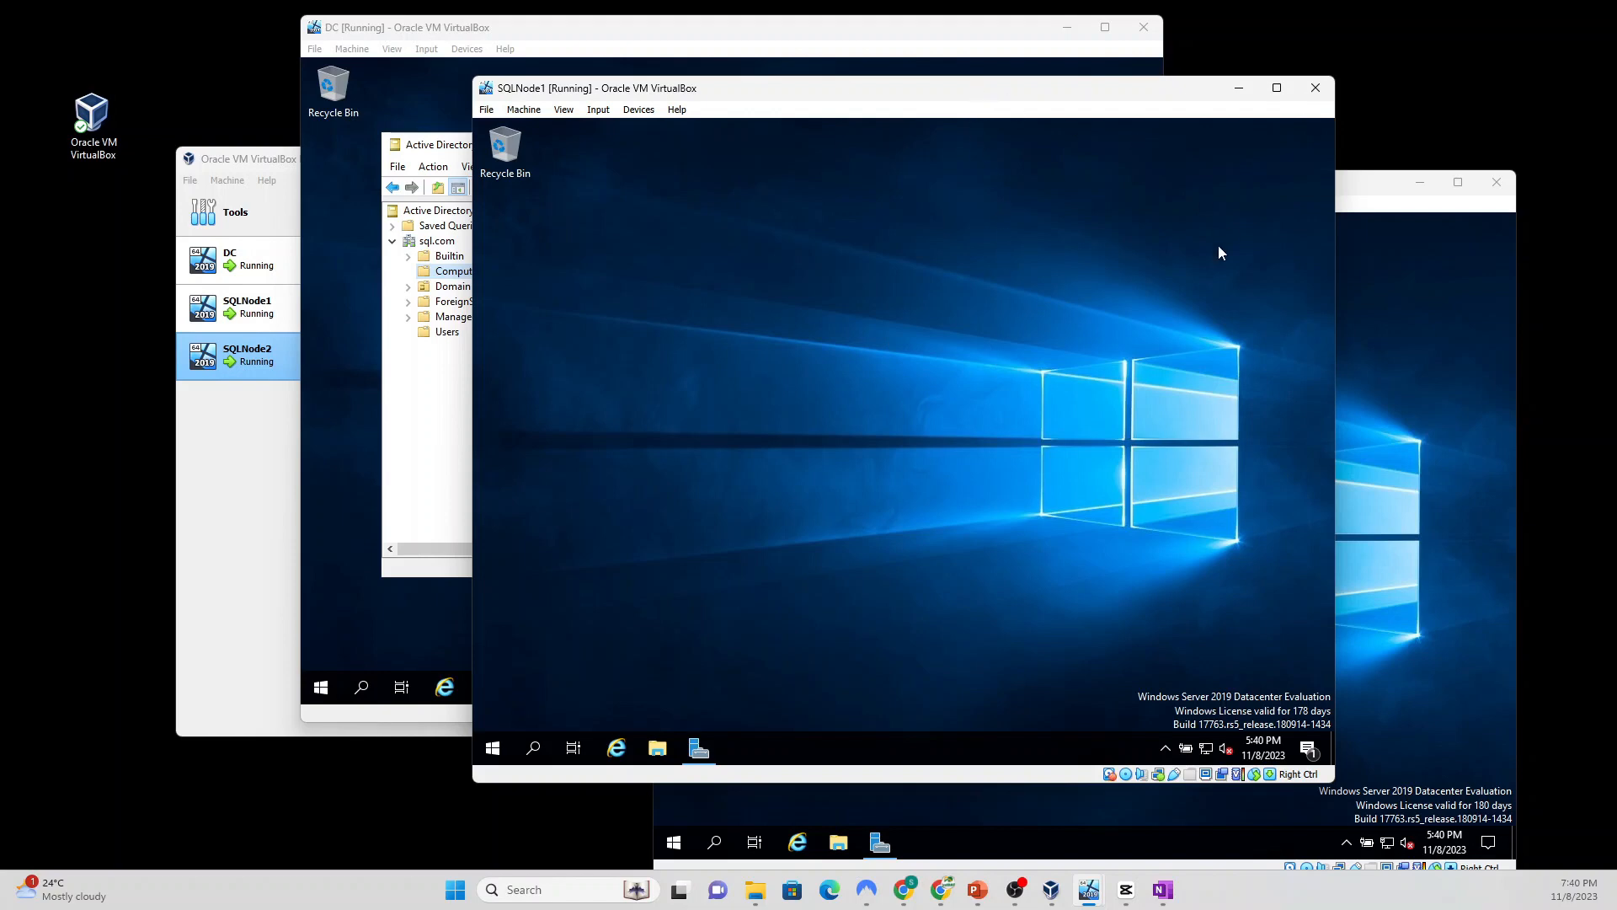
Step: Search 'failover' on SQLNode1 and launch Failover Cluster Manager
{"action": "left_click", "coordinate": [534, 749]}
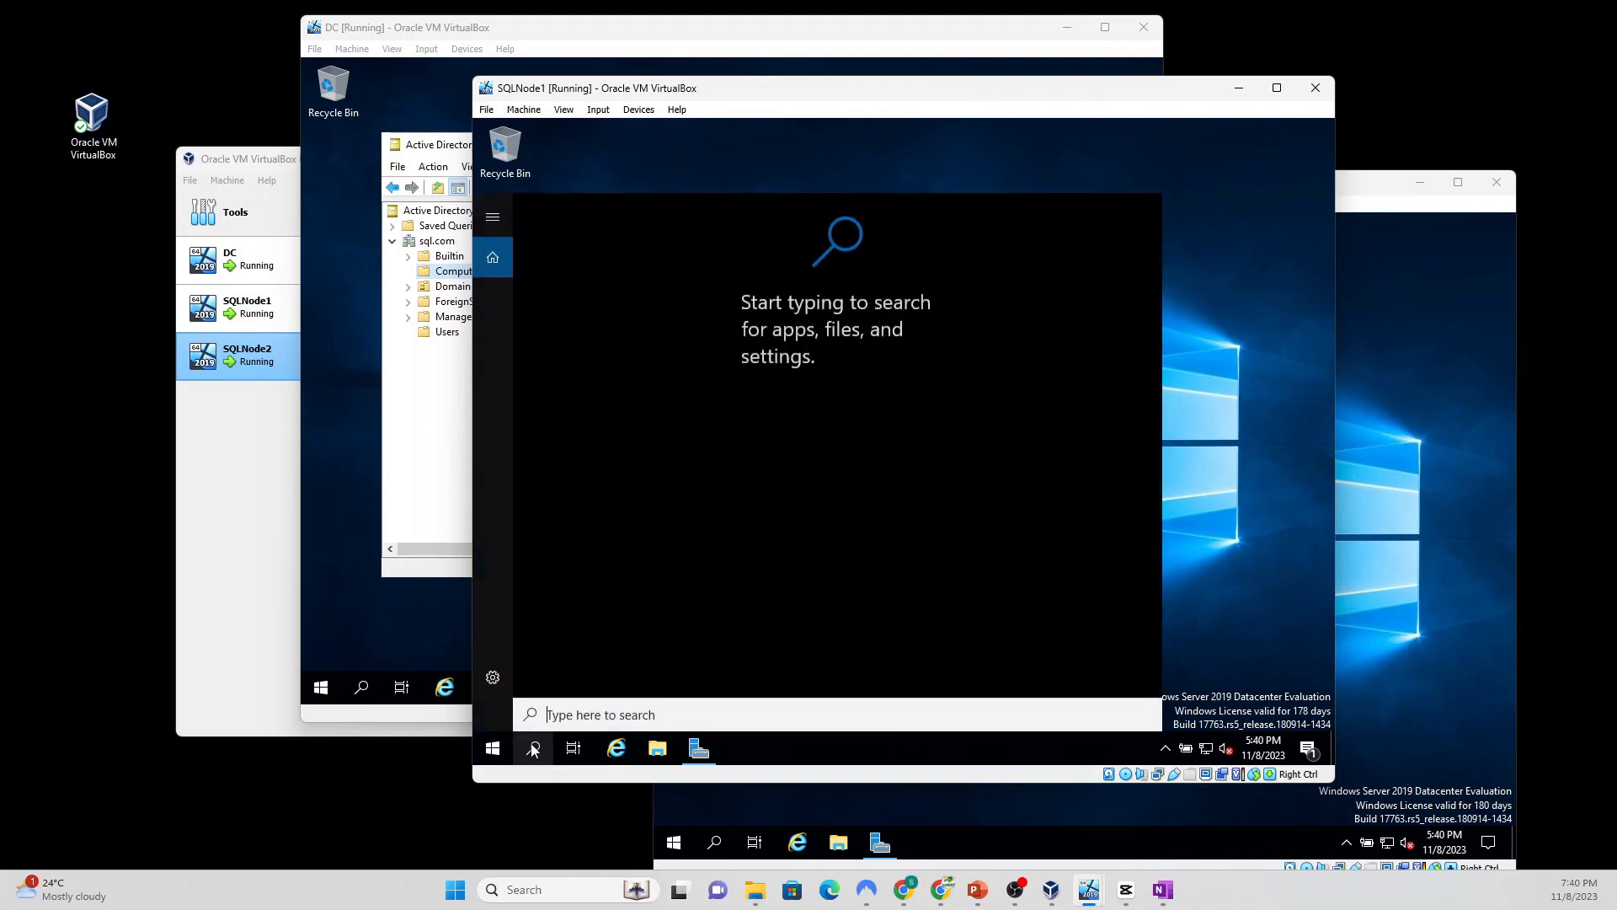
{"action": "type", "text": "fai"}
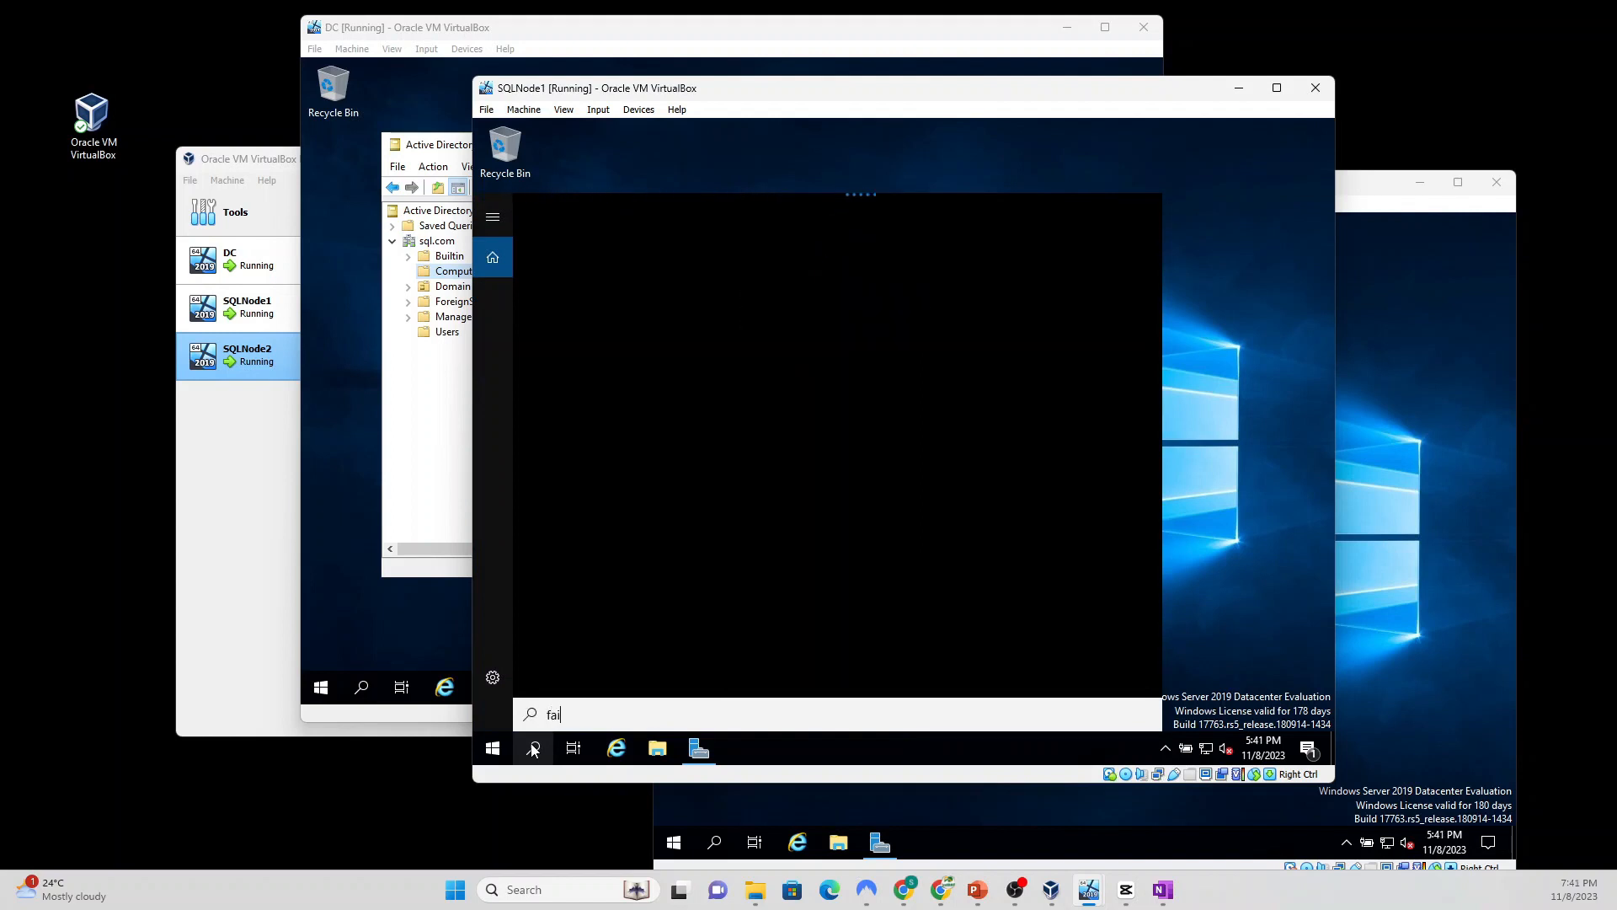
{"action": "type", "text": "lover"}
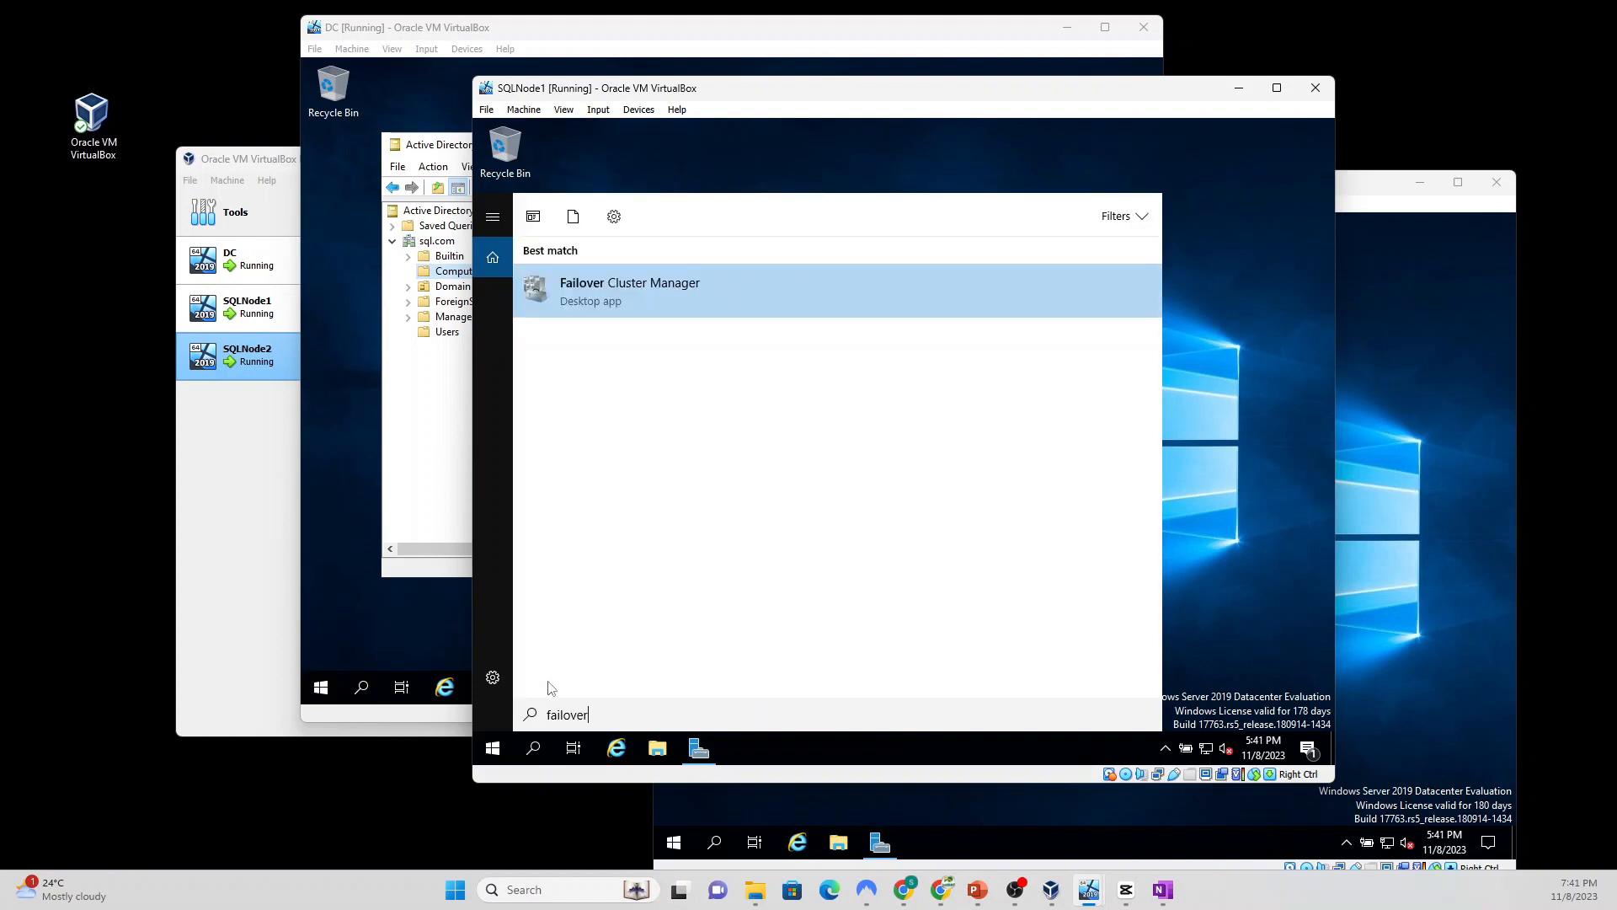
{"action": "left_click", "coordinate": [646, 290]}
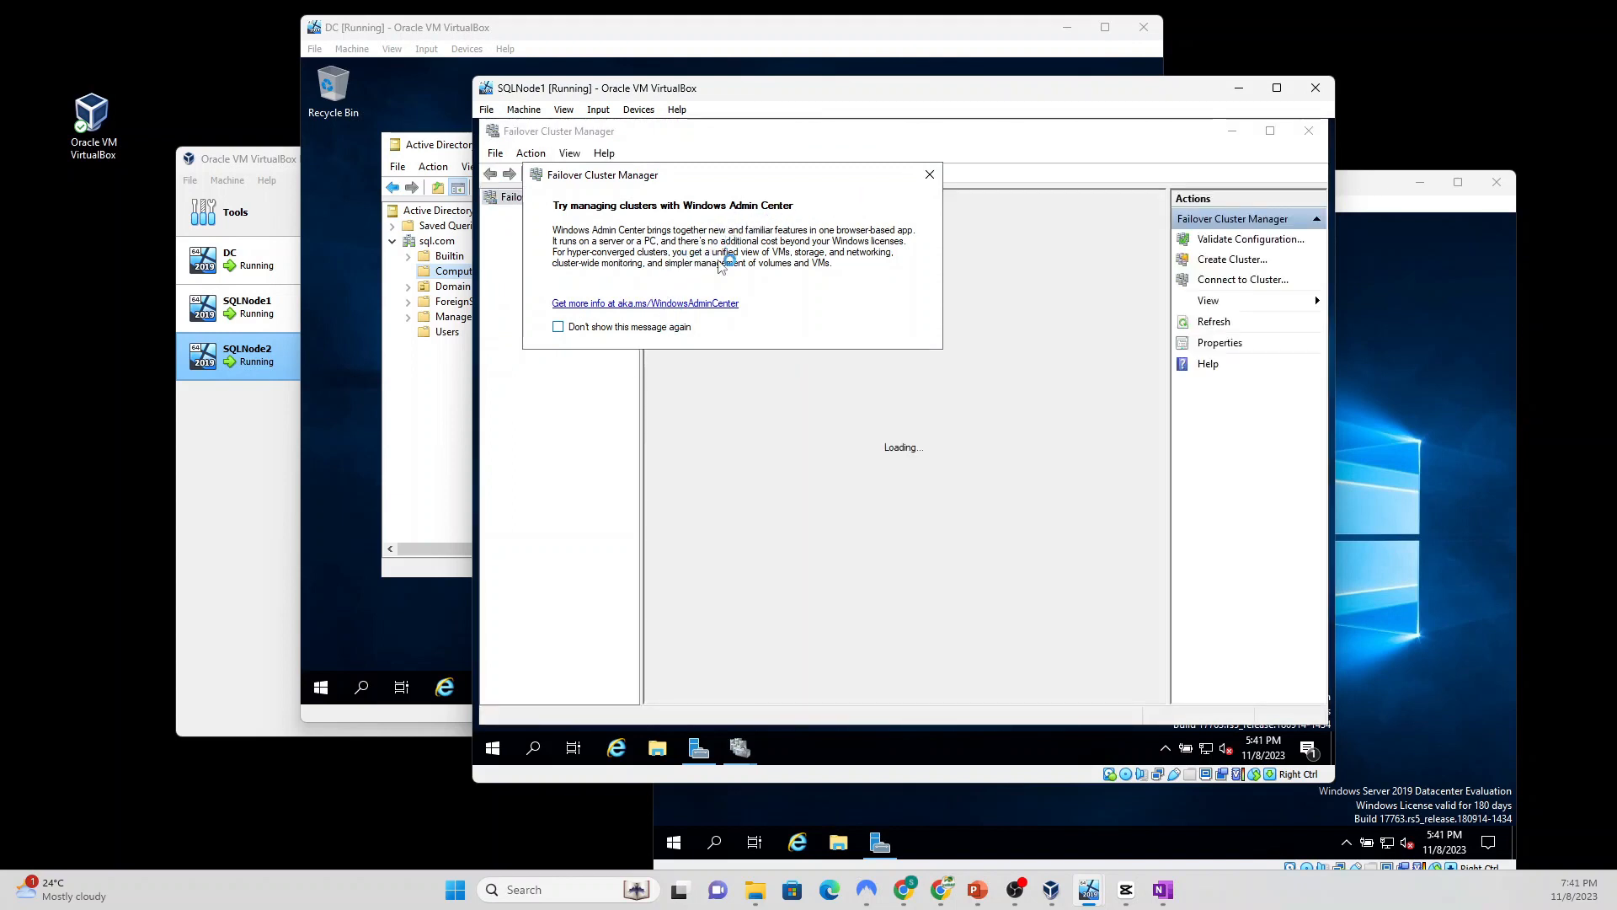
Step: Dismiss the Windows Admin Center notice and choose Create Cluster from the Failover Cluster Manager node
{"action": "left_click", "coordinate": [930, 177]}
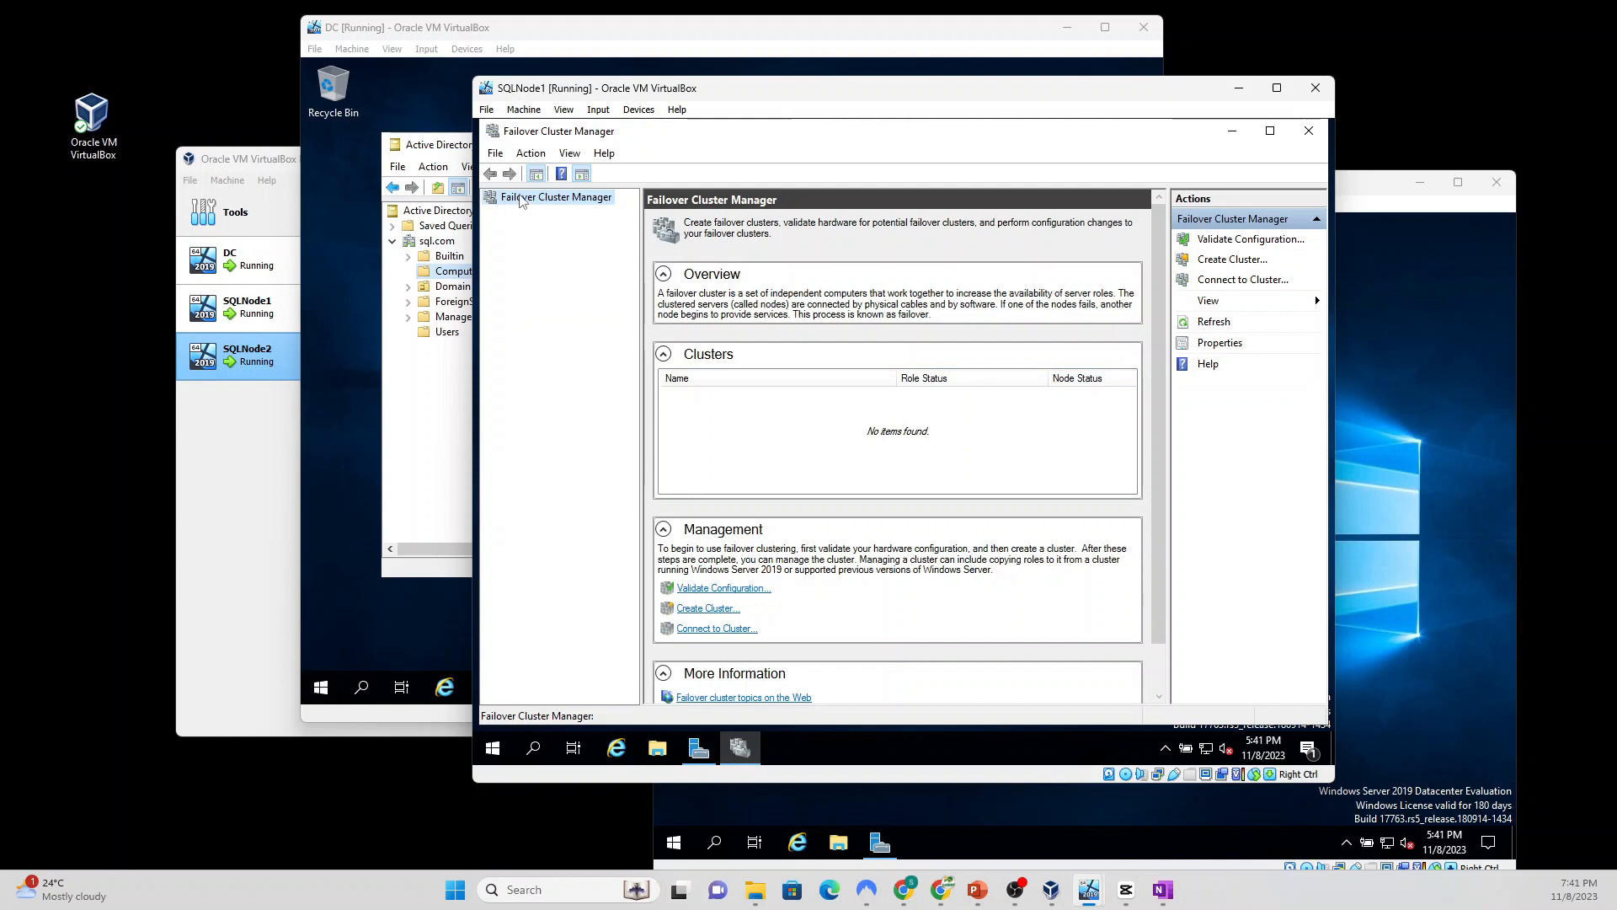
{"action": "right_click", "coordinate": [519, 200]}
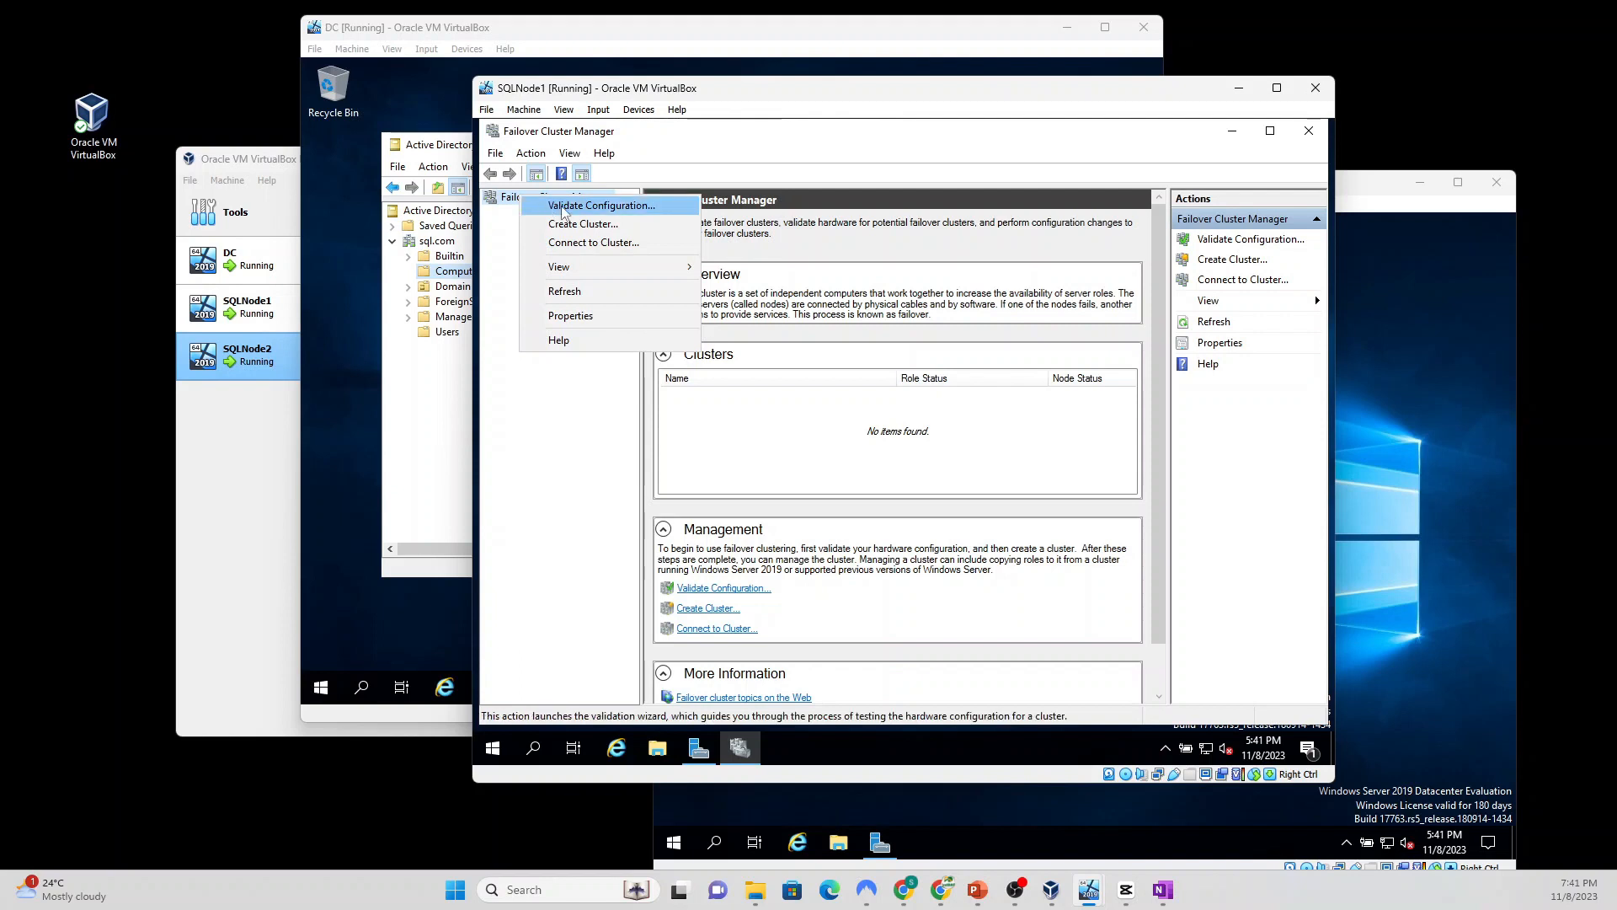
{"action": "left_click", "coordinate": [628, 224]}
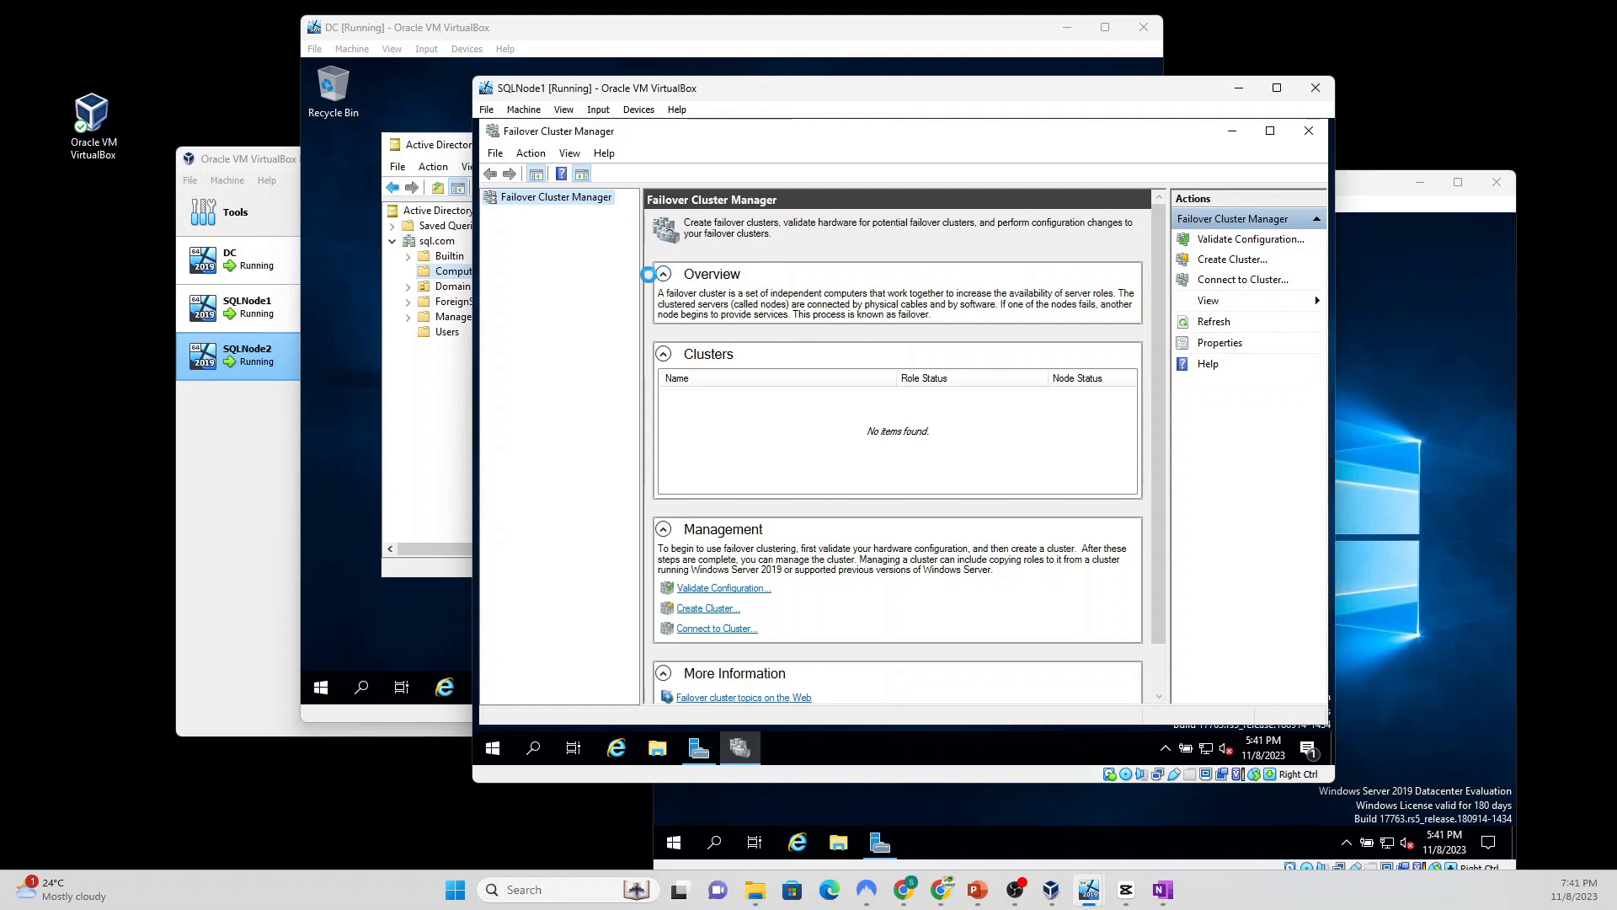
Step: Add SQLNode1 as a cluster server in the Create Cluster wizard
{"action": "left_click", "coordinate": [1049, 594]}
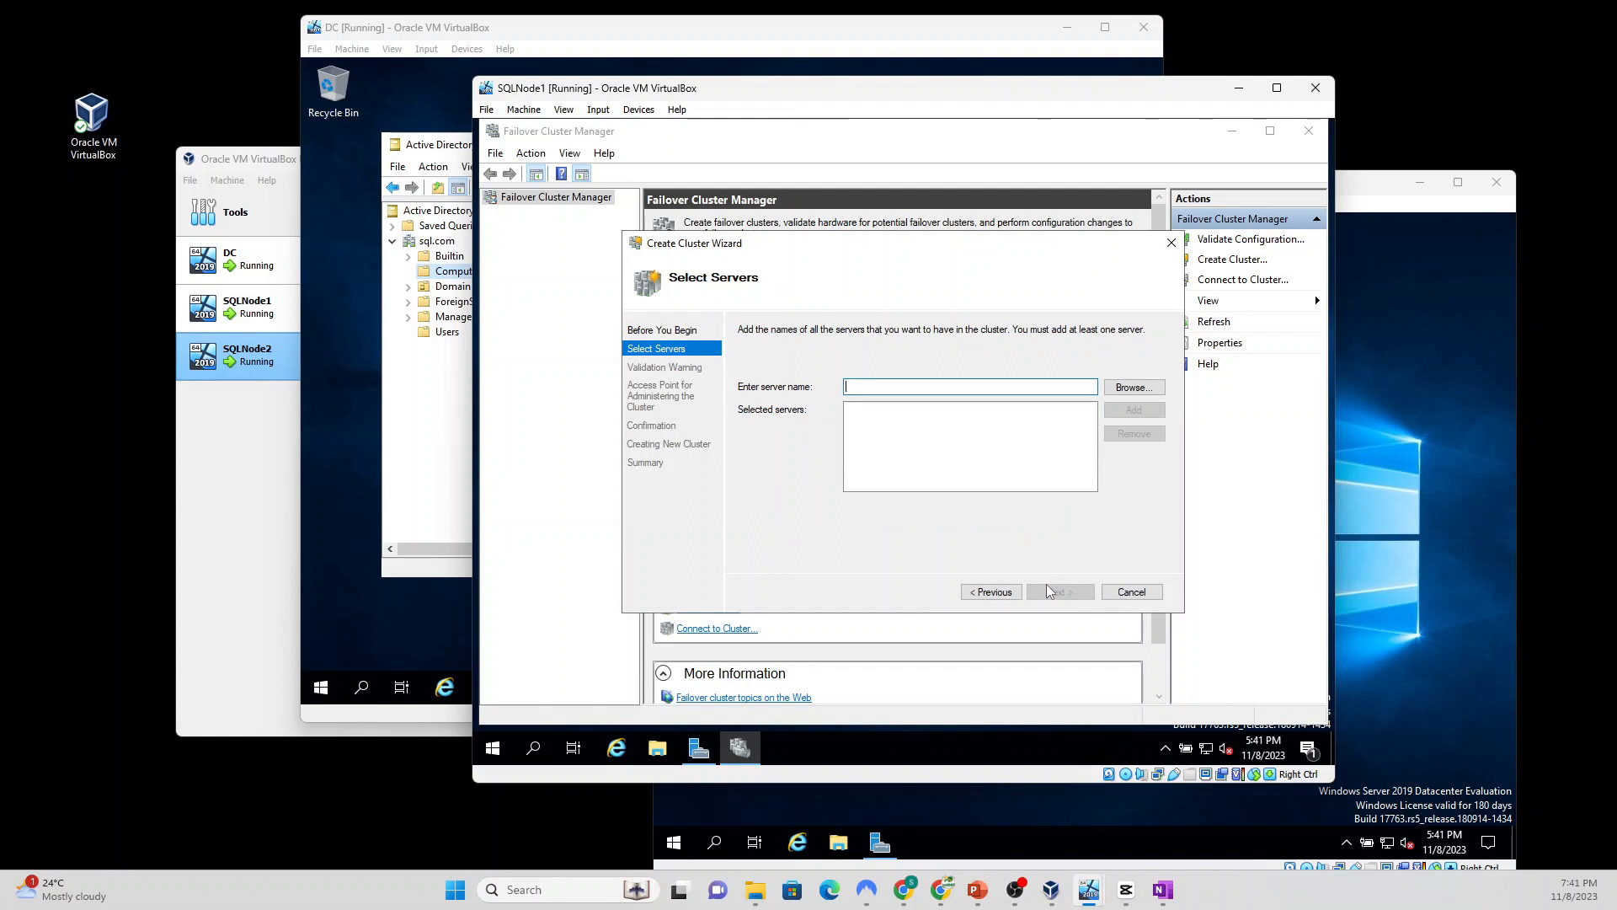
{"action": "type", "text": "SQLNode1"}
{"action": "left_click", "coordinate": [1143, 388]}
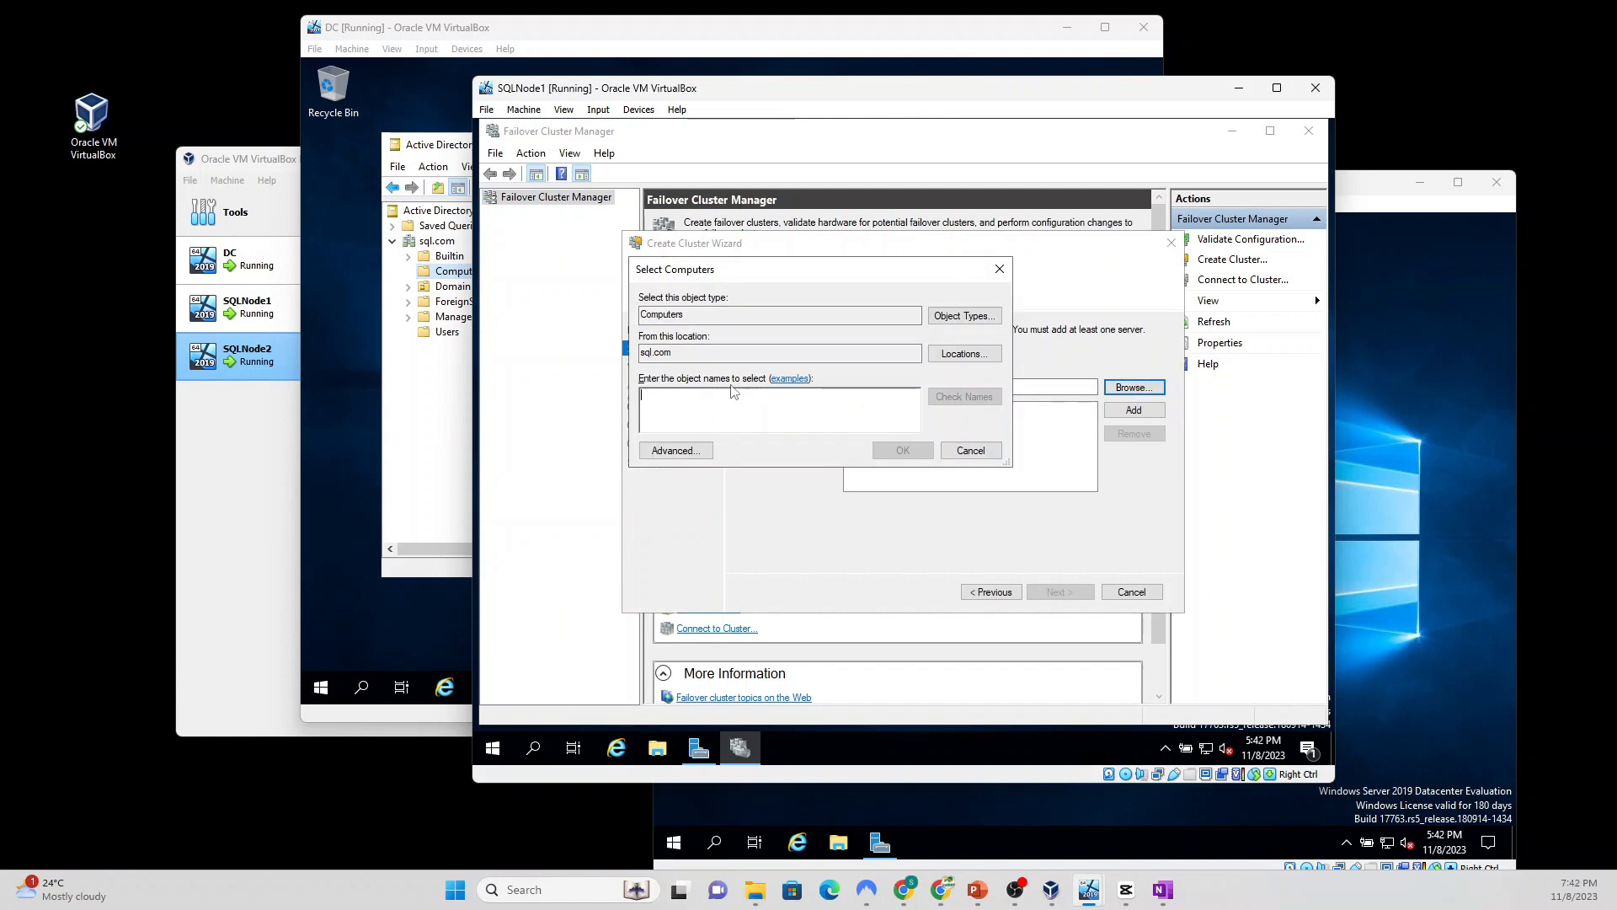
{"action": "type", "text": "sq"}
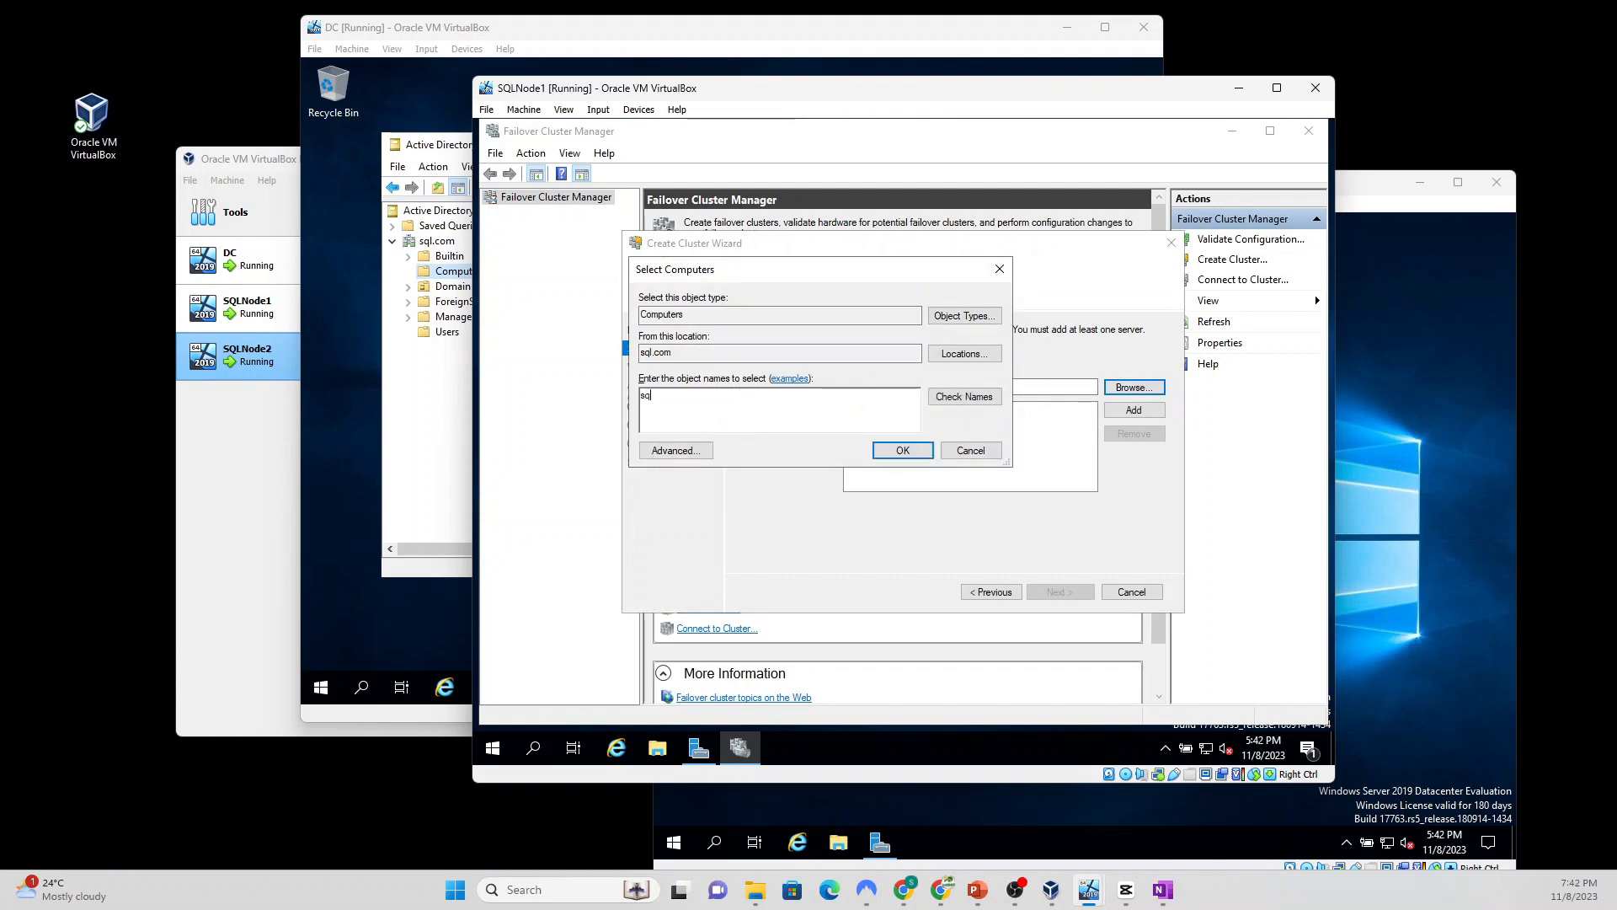
{"action": "type", "text": "lnode1"}
{"action": "left_click", "coordinate": [980, 398]}
{"action": "left_click", "coordinate": [904, 452]}
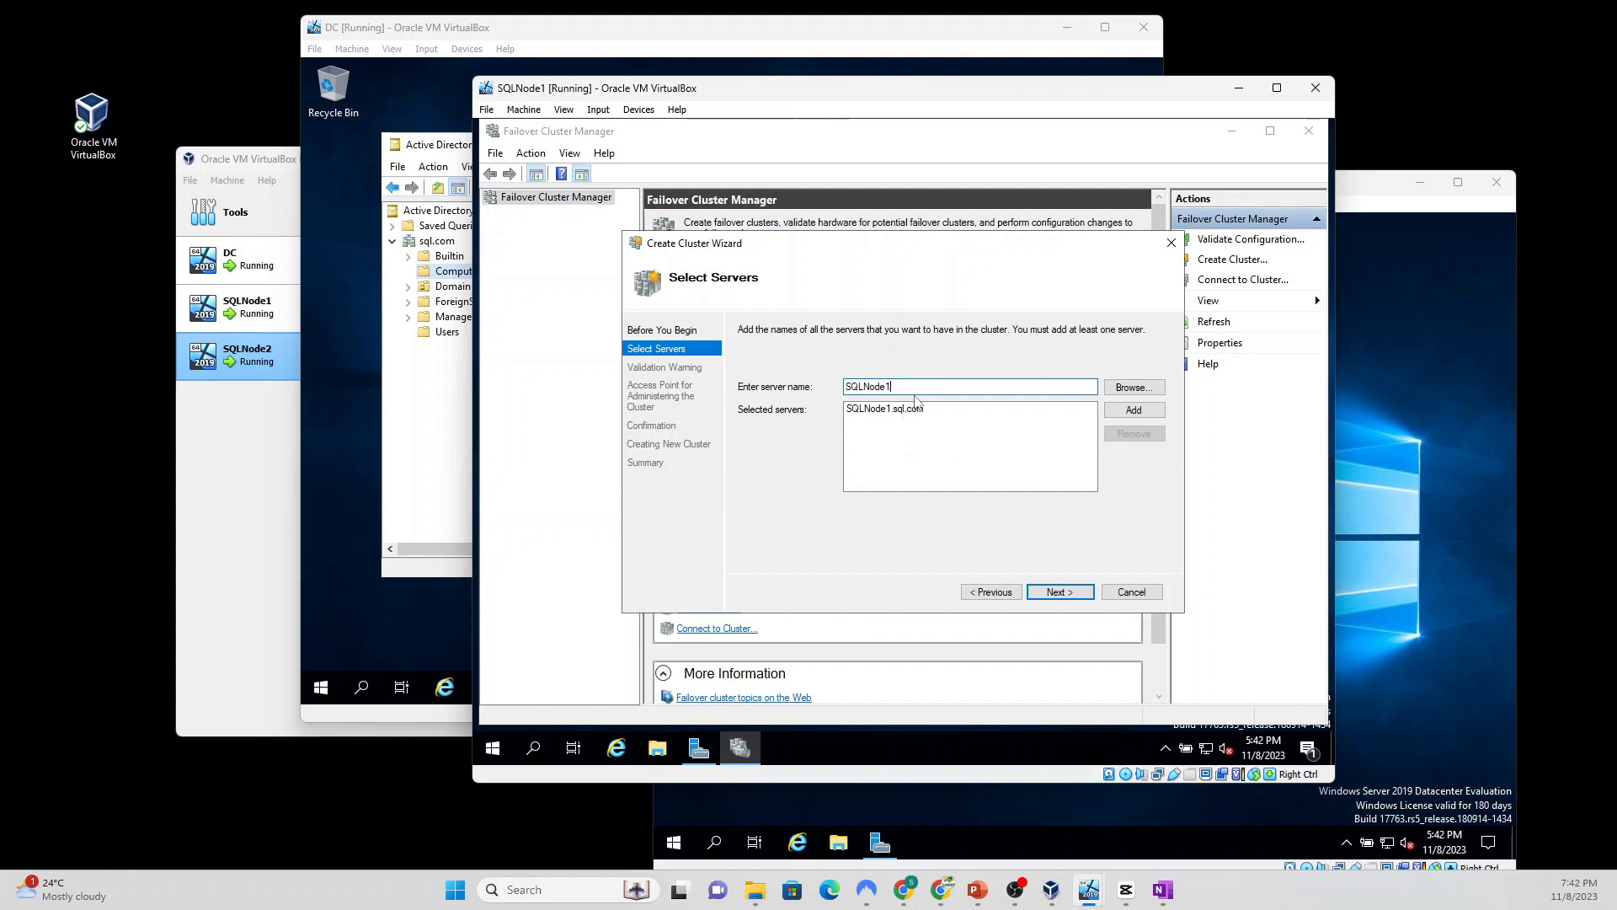
Step: Add SQLNODE2 as the second server and advance to the Validation Warning page
{"action": "left_click", "coordinate": [1128, 389]}
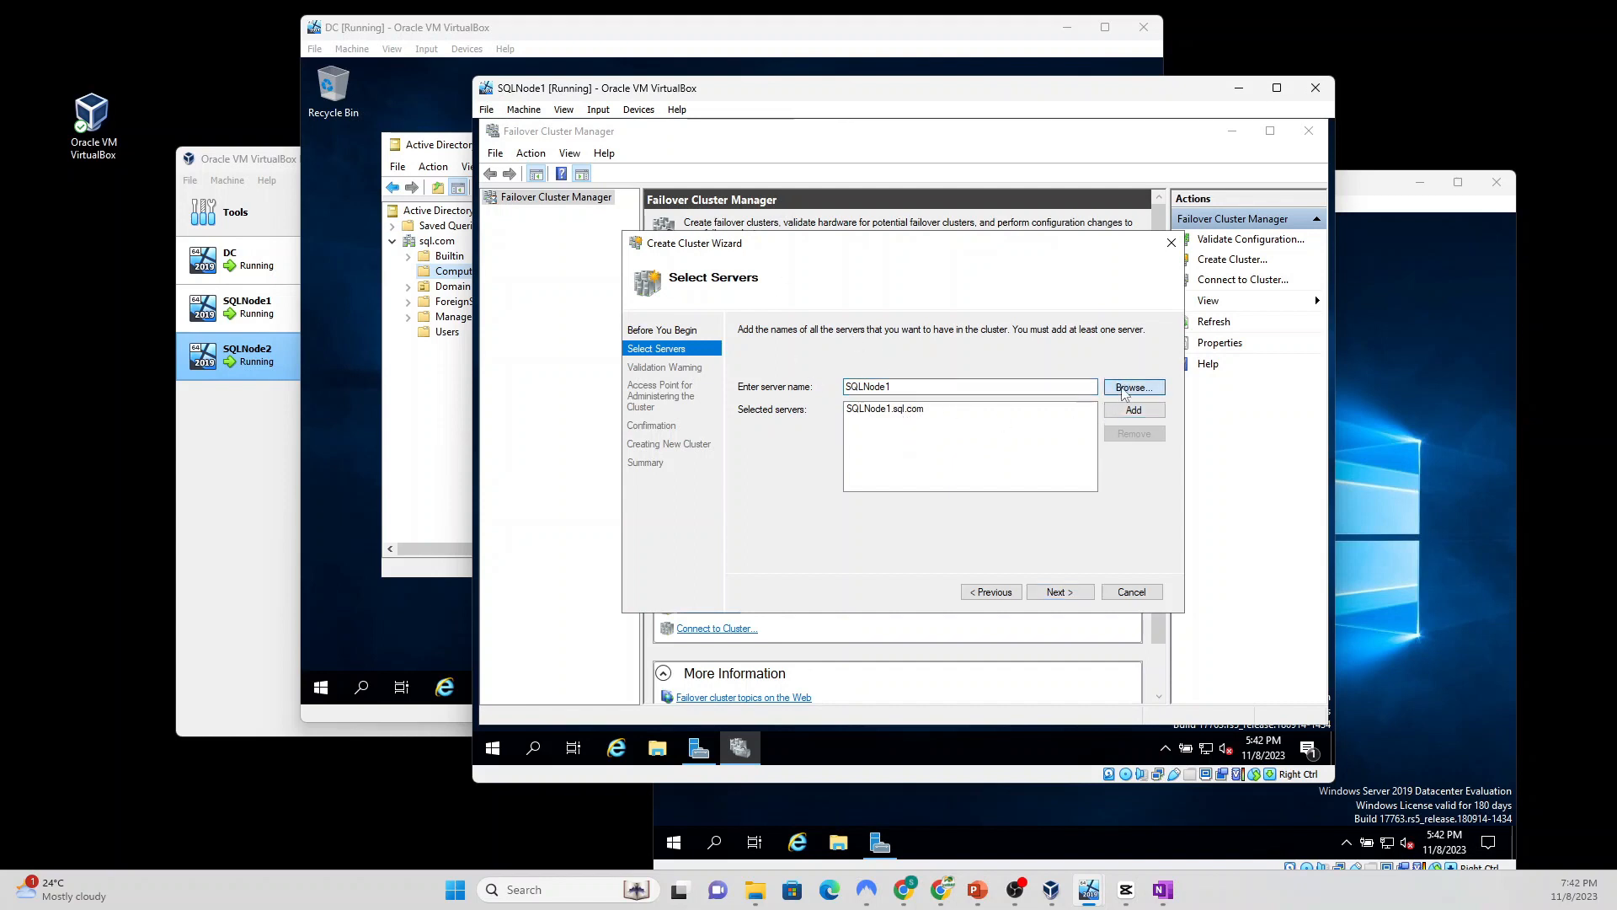
{"action": "type", "text": "s"}
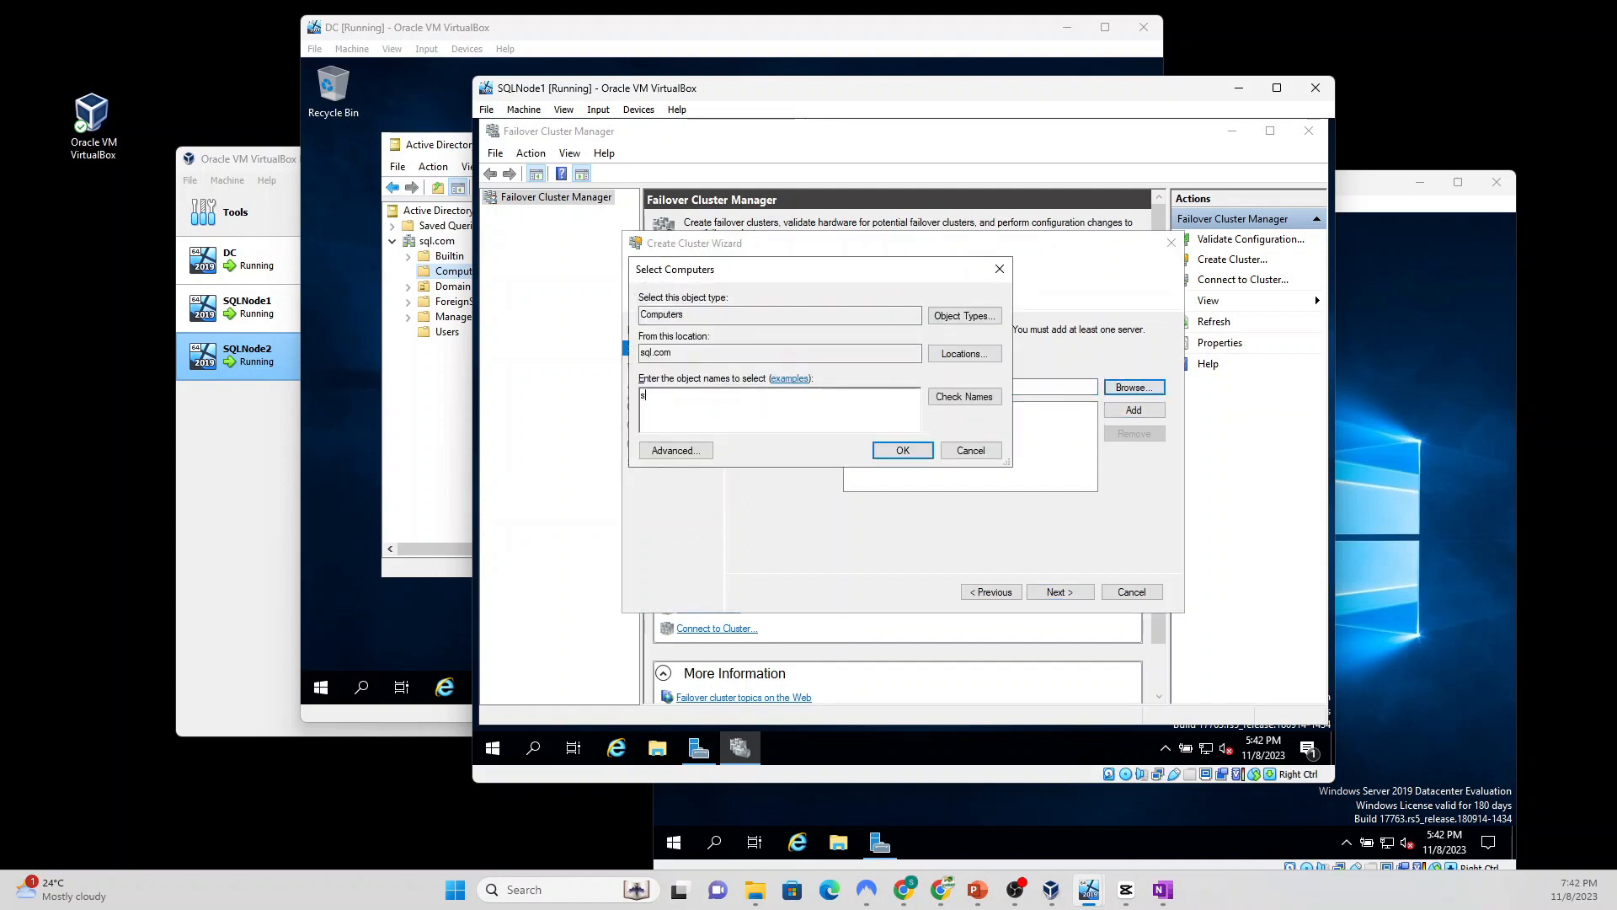
{"action": "type", "text": "qlnode2"}
{"action": "left_click", "coordinate": [981, 399]}
{"action": "left_click", "coordinate": [898, 450]}
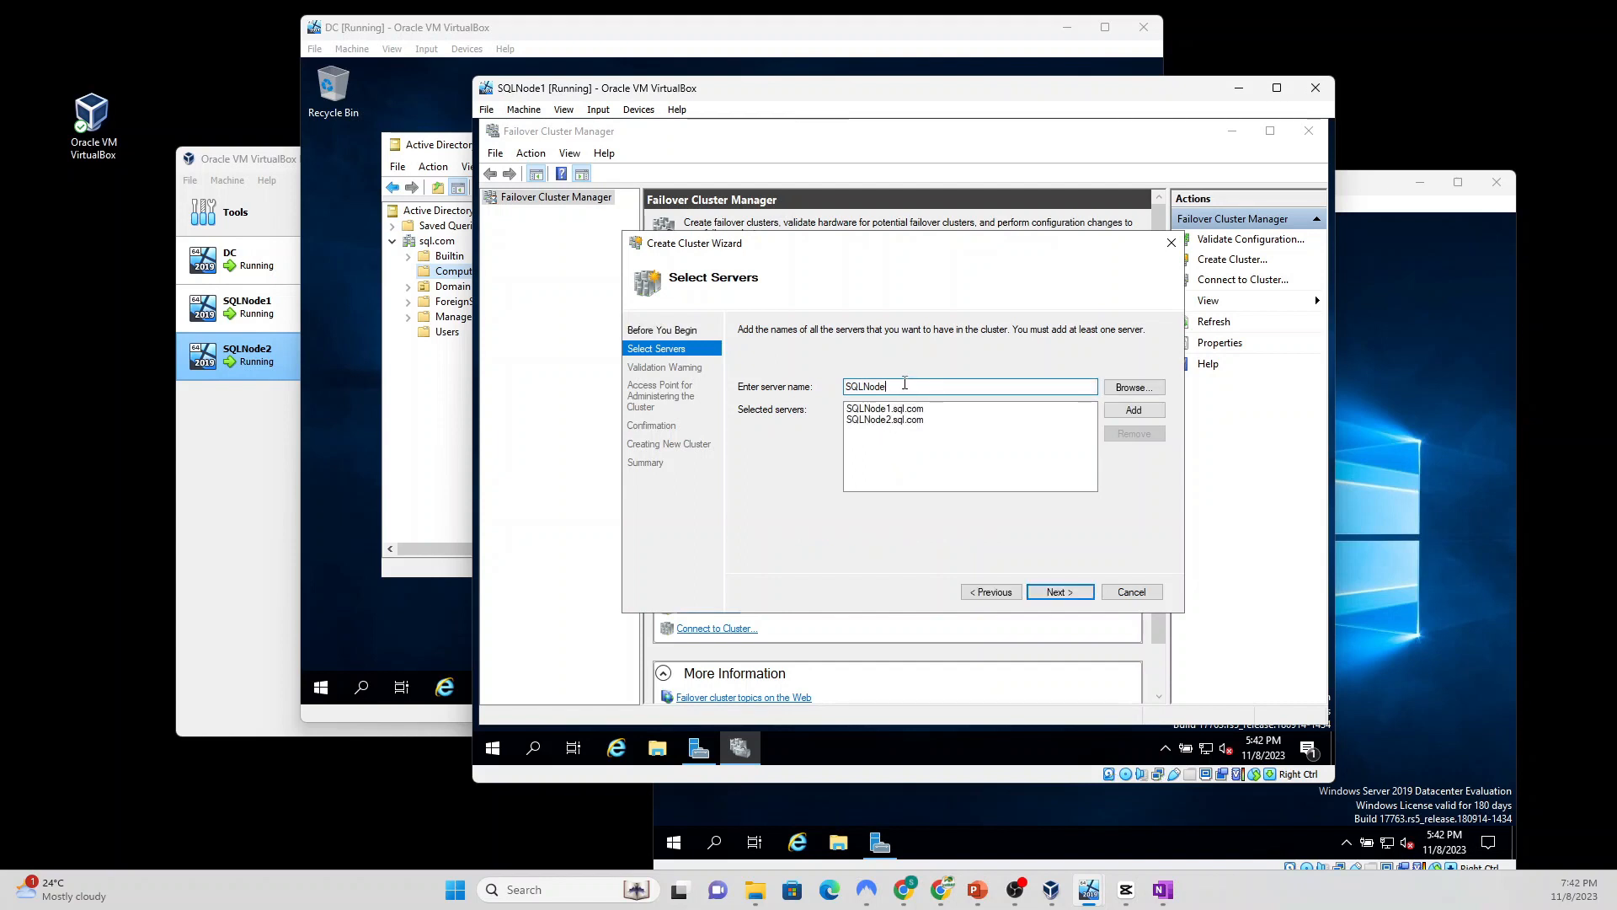
{"action": "key", "text": "BackSpace"}
{"action": "key", "text": "BackSpace"}
{"action": "key", "text": "BackSpace"}
{"action": "key", "text": "BackSpace"}
{"action": "key", "text": "BackSpace"}
{"action": "key", "text": "BackSpace"}
{"action": "key", "text": "BackSpace"}
{"action": "key", "text": "BackSpace"}
{"action": "left_click", "coordinate": [1060, 592]}
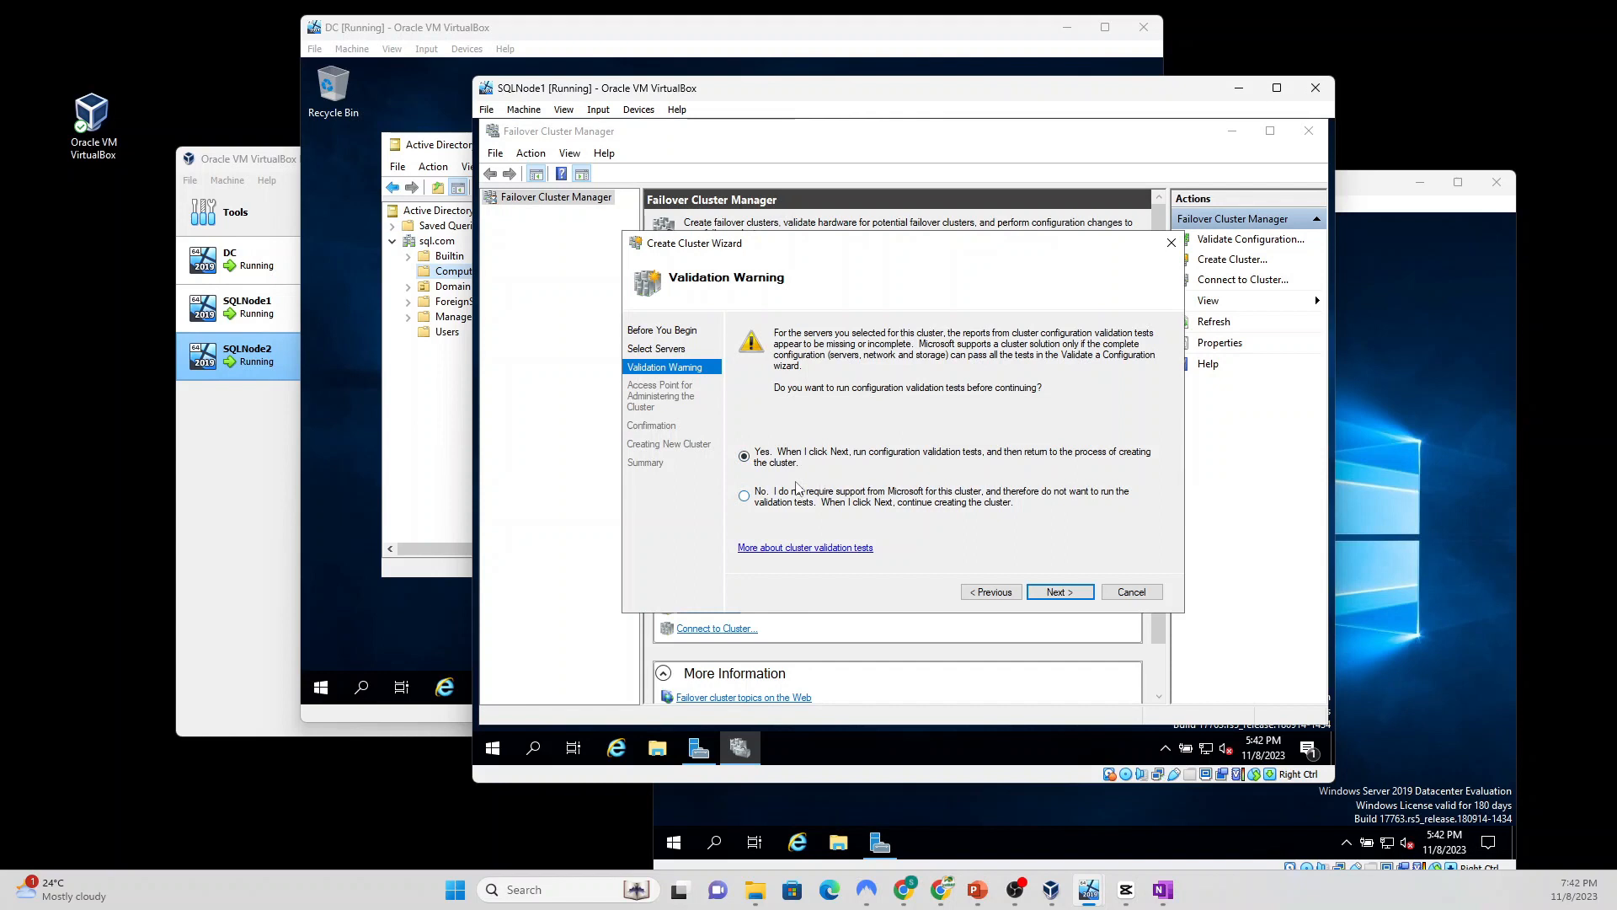
Step: Run all validation tests on SQLNode1 and SQLNode2 through to the Summary page
{"action": "left_click", "coordinate": [1057, 592]}
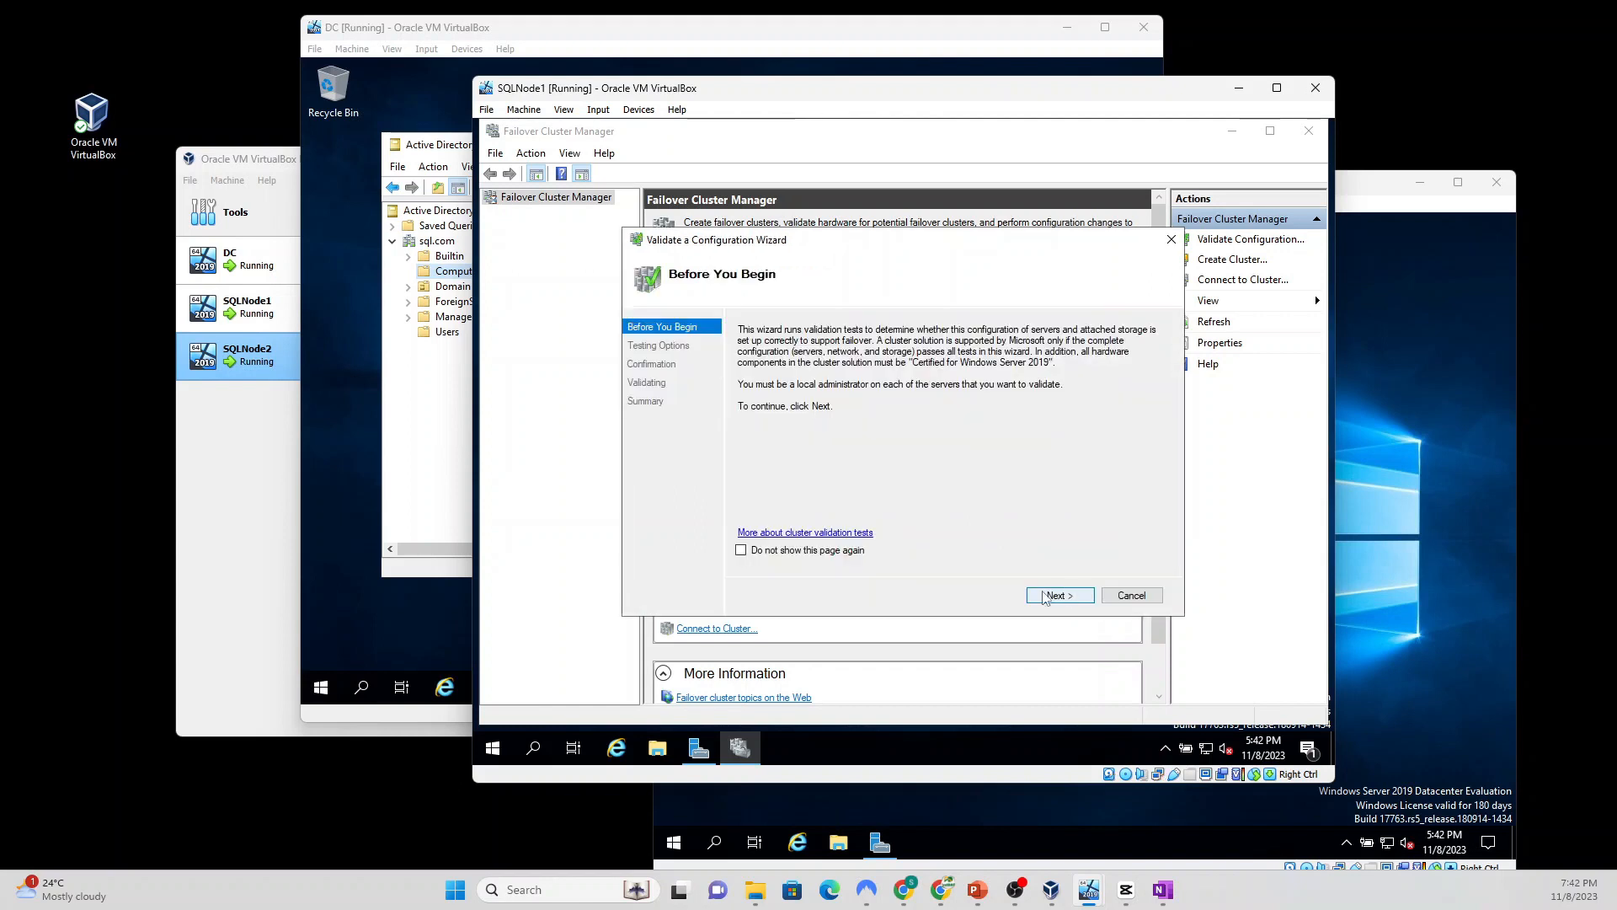
{"action": "left_click", "coordinate": [1063, 595]}
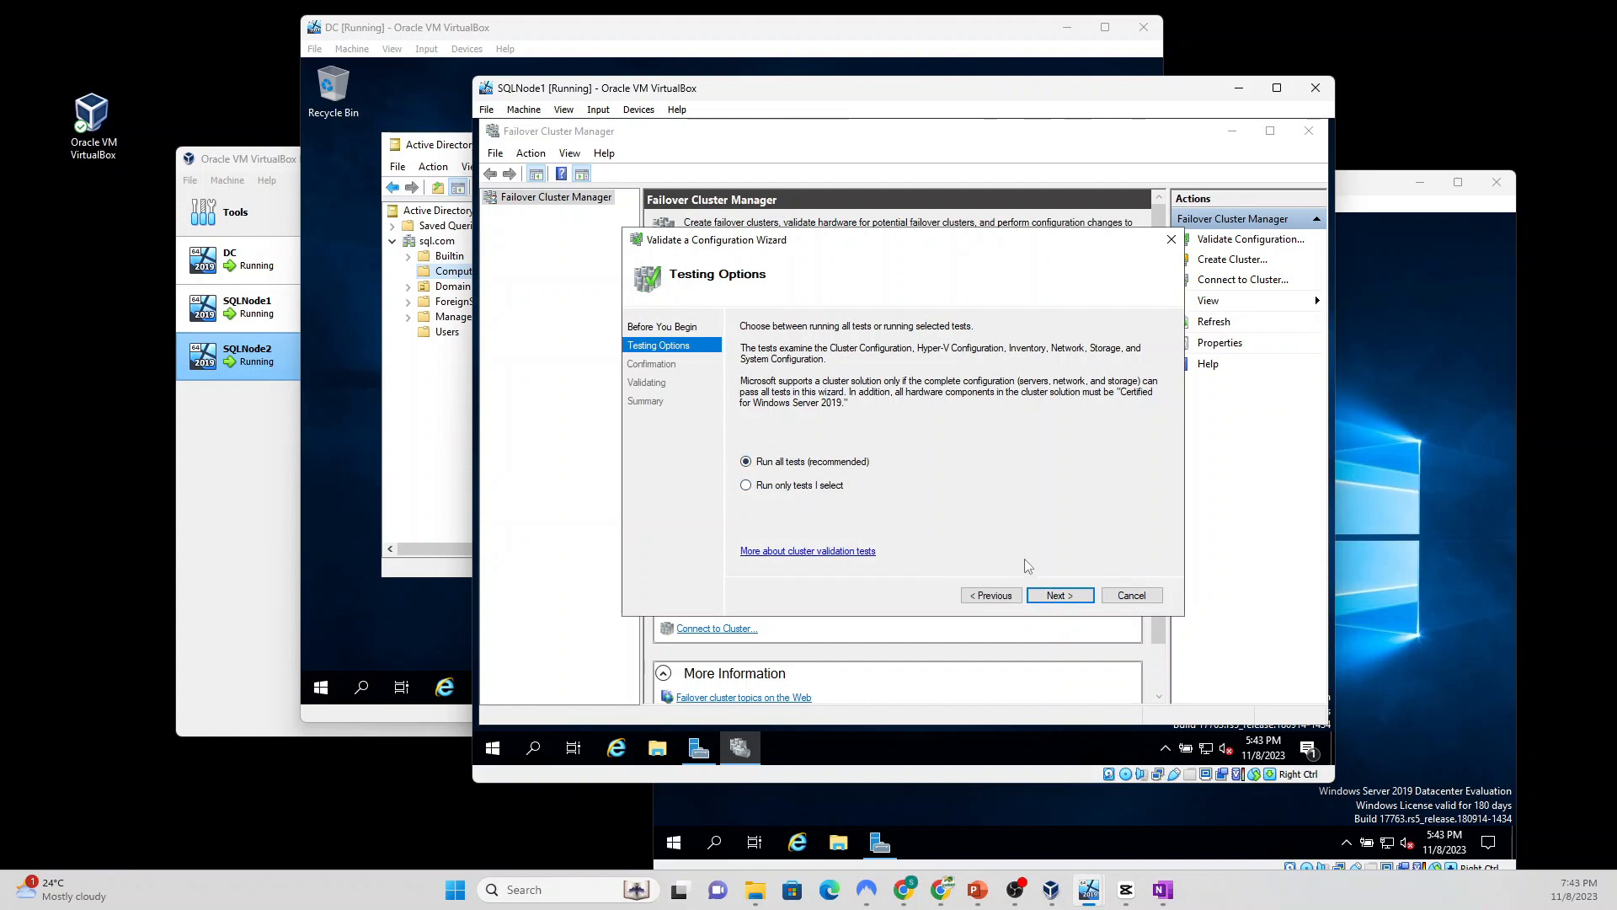
{"action": "left_click", "coordinate": [1059, 594]}
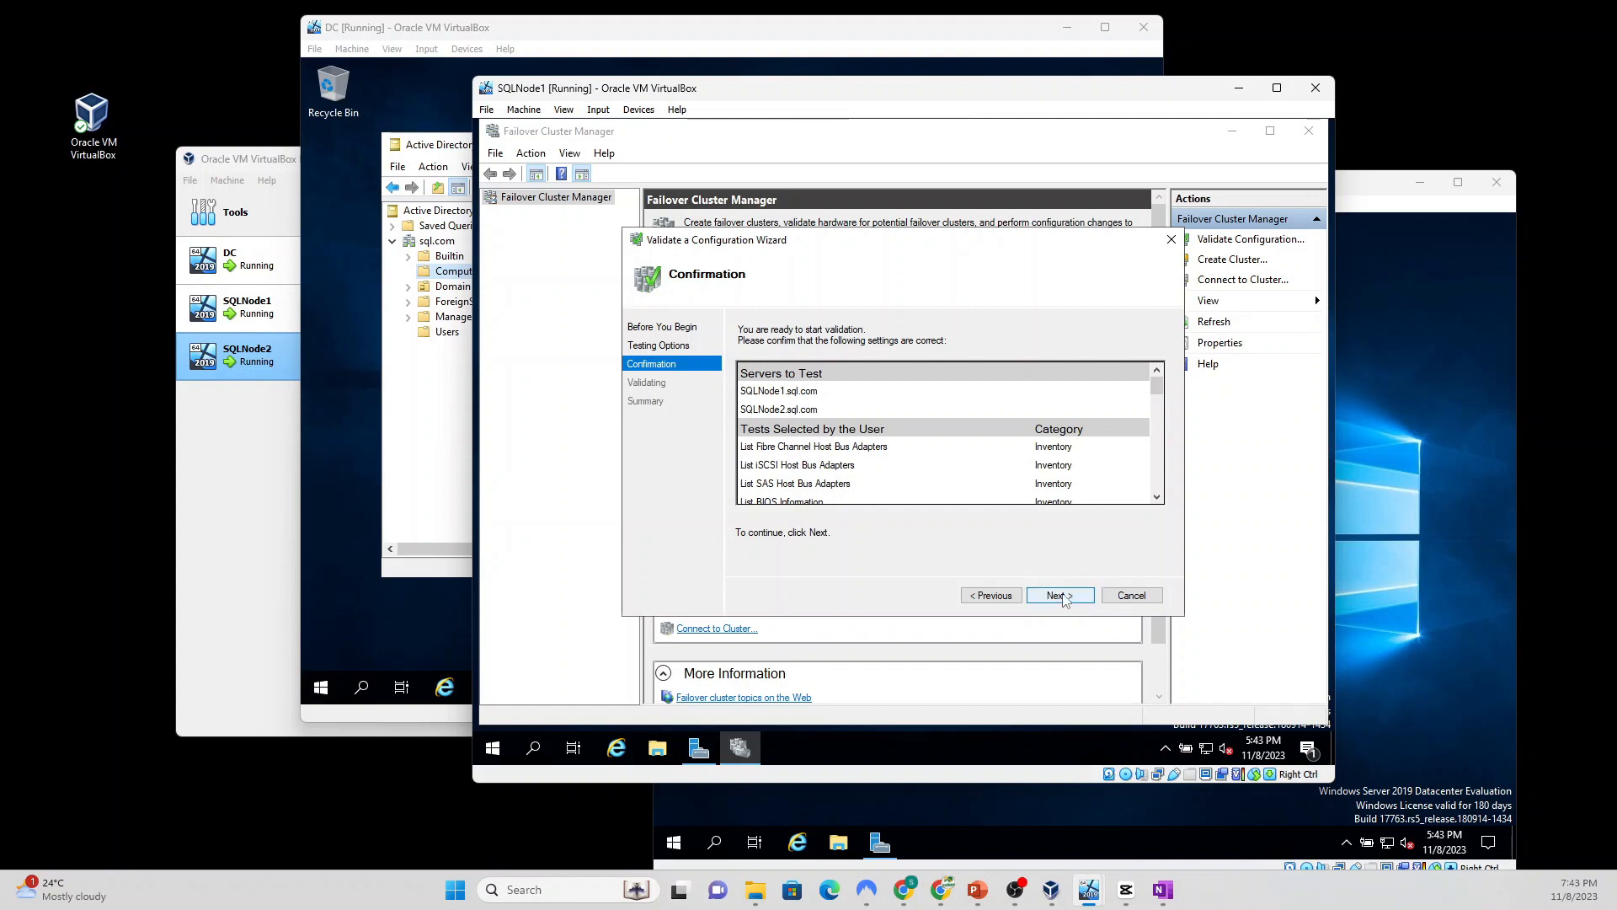
{"action": "left_click", "coordinate": [1061, 596]}
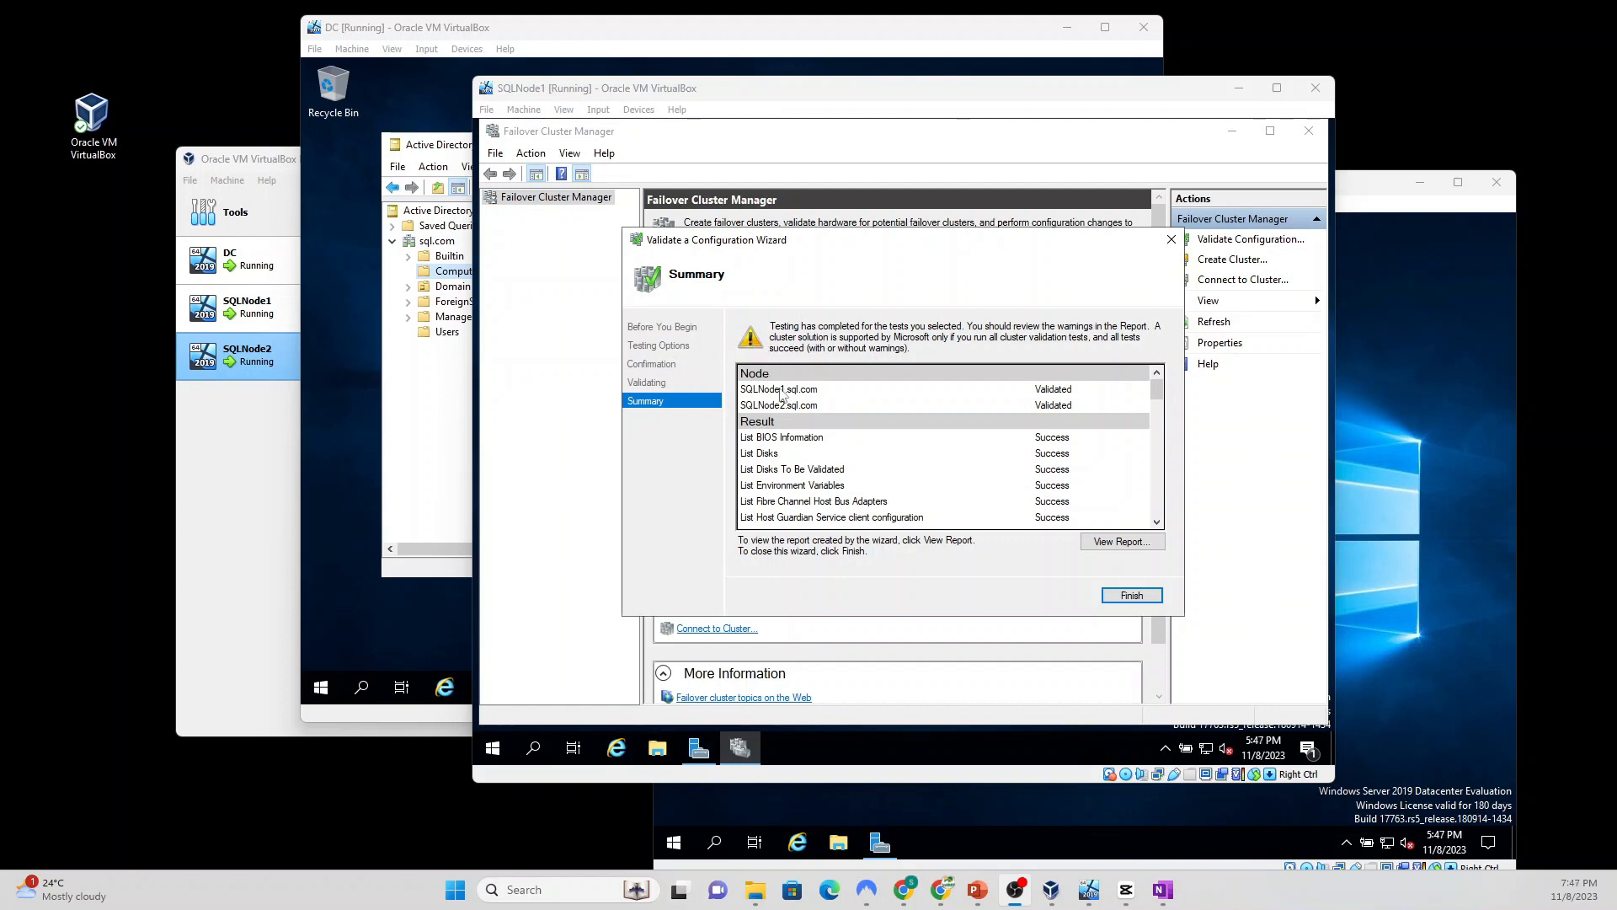
Step: Name the cluster SQLCLUSTER with IP address 192.168.1.192 and advance to the Confirmation page
{"action": "left_click", "coordinate": [1122, 596]}
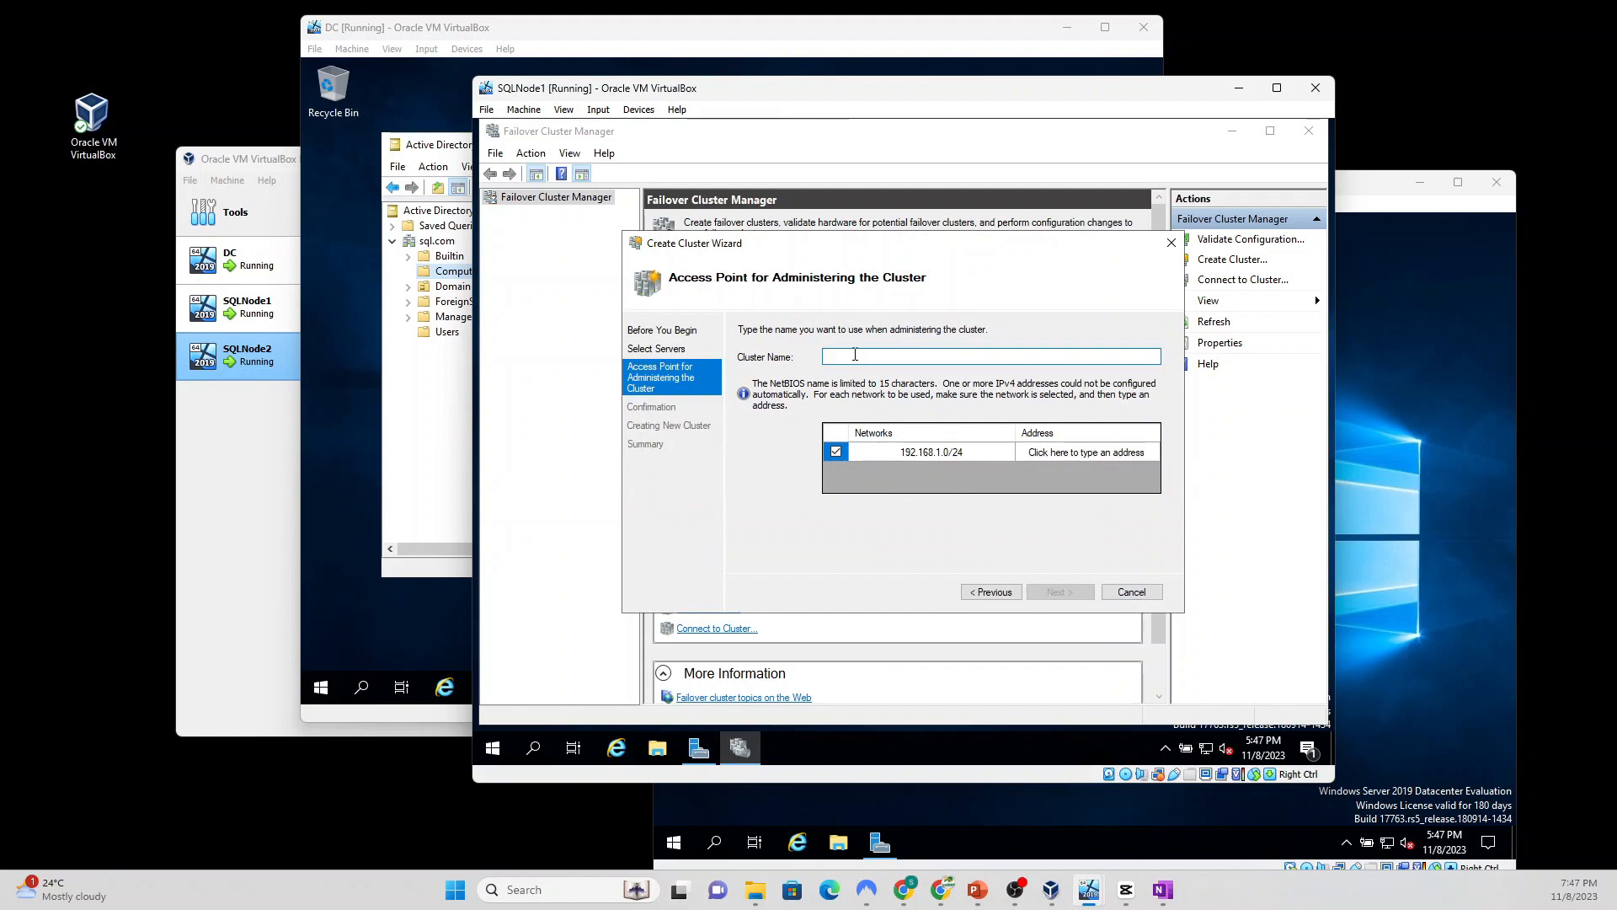
{"action": "type", "text": "SQLCLUSTER"}
{"action": "left_click", "coordinate": [1049, 455]}
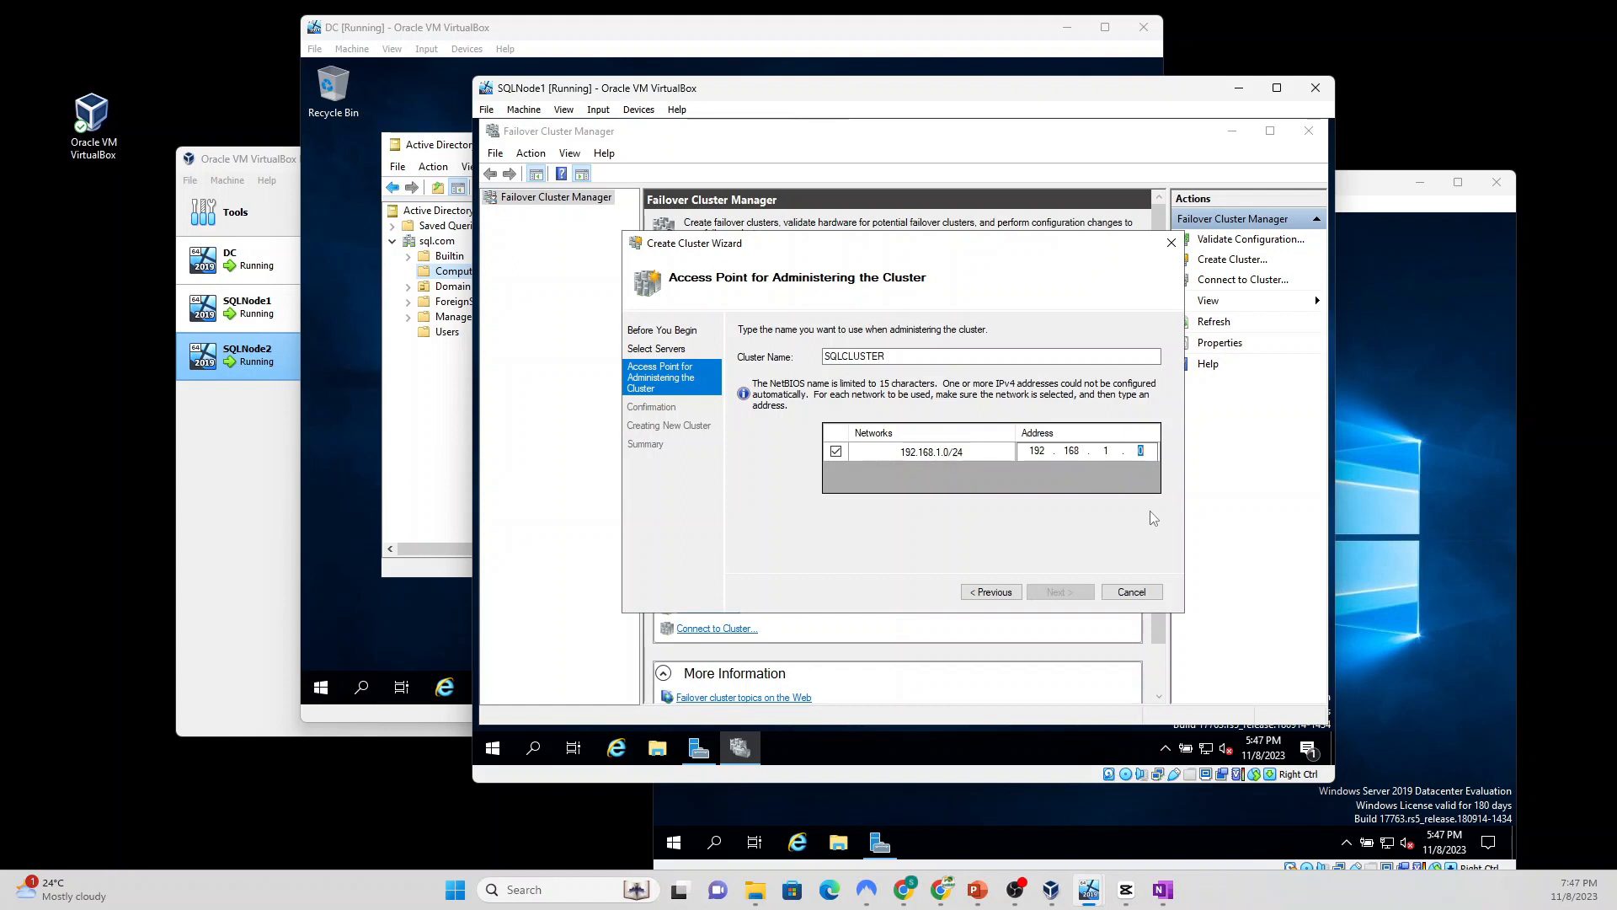
{"action": "type", "text": "192"}
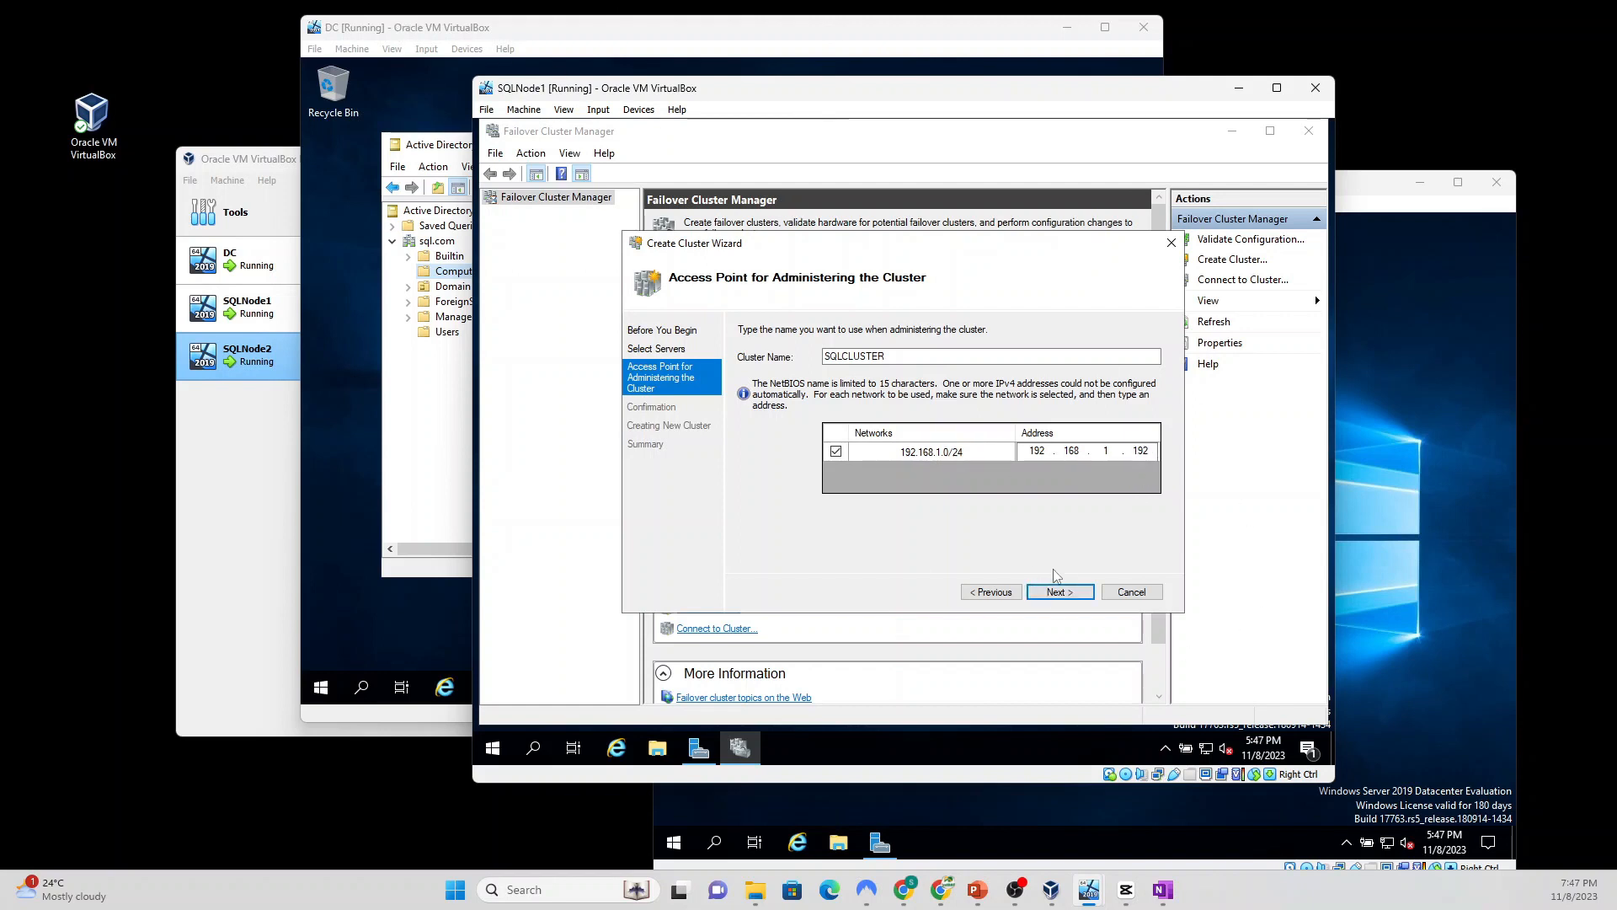
{"action": "left_click", "coordinate": [1059, 592]}
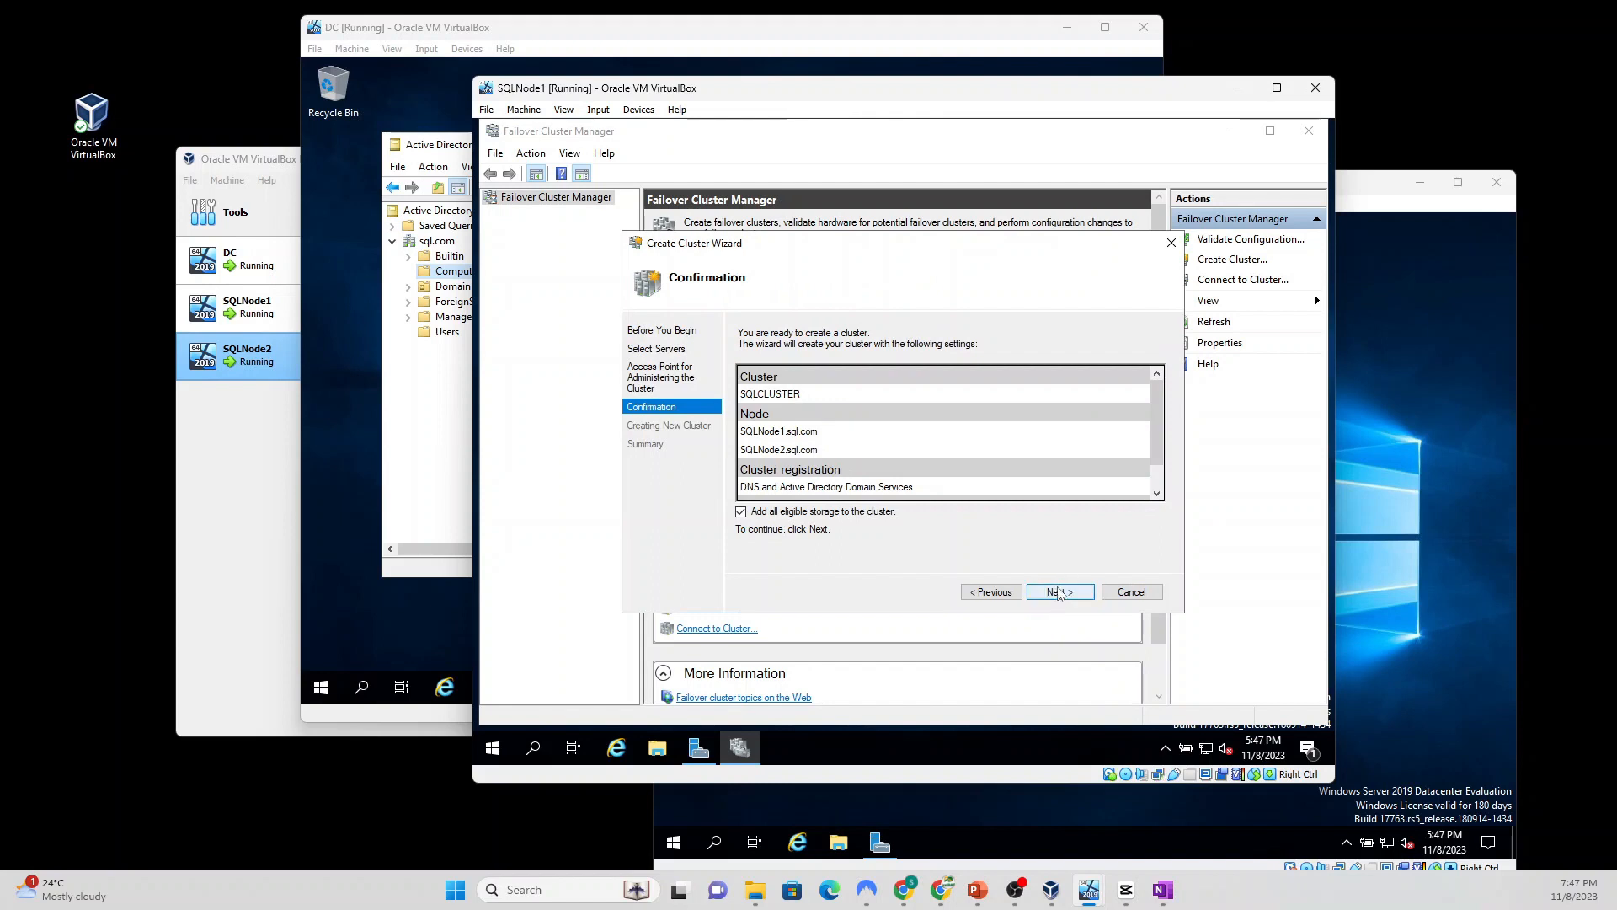
Step: Confirm creation of SQLCLUSTER from both nodes and close the completed wizard
{"action": "left_click", "coordinate": [1059, 592]}
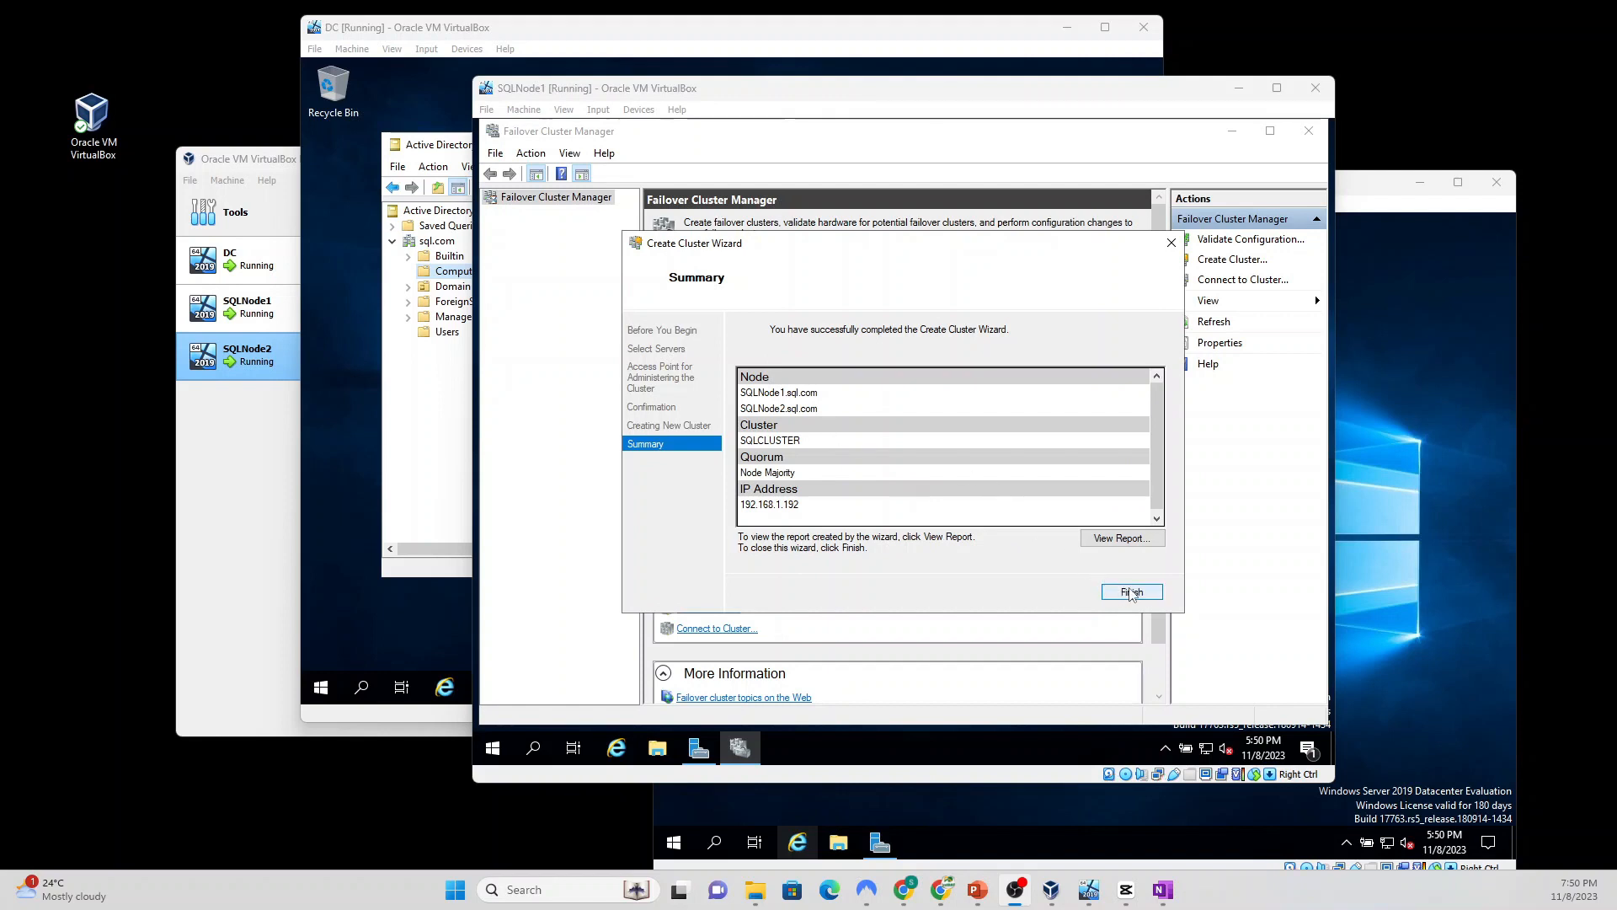
{"action": "left_click", "coordinate": [1131, 598]}
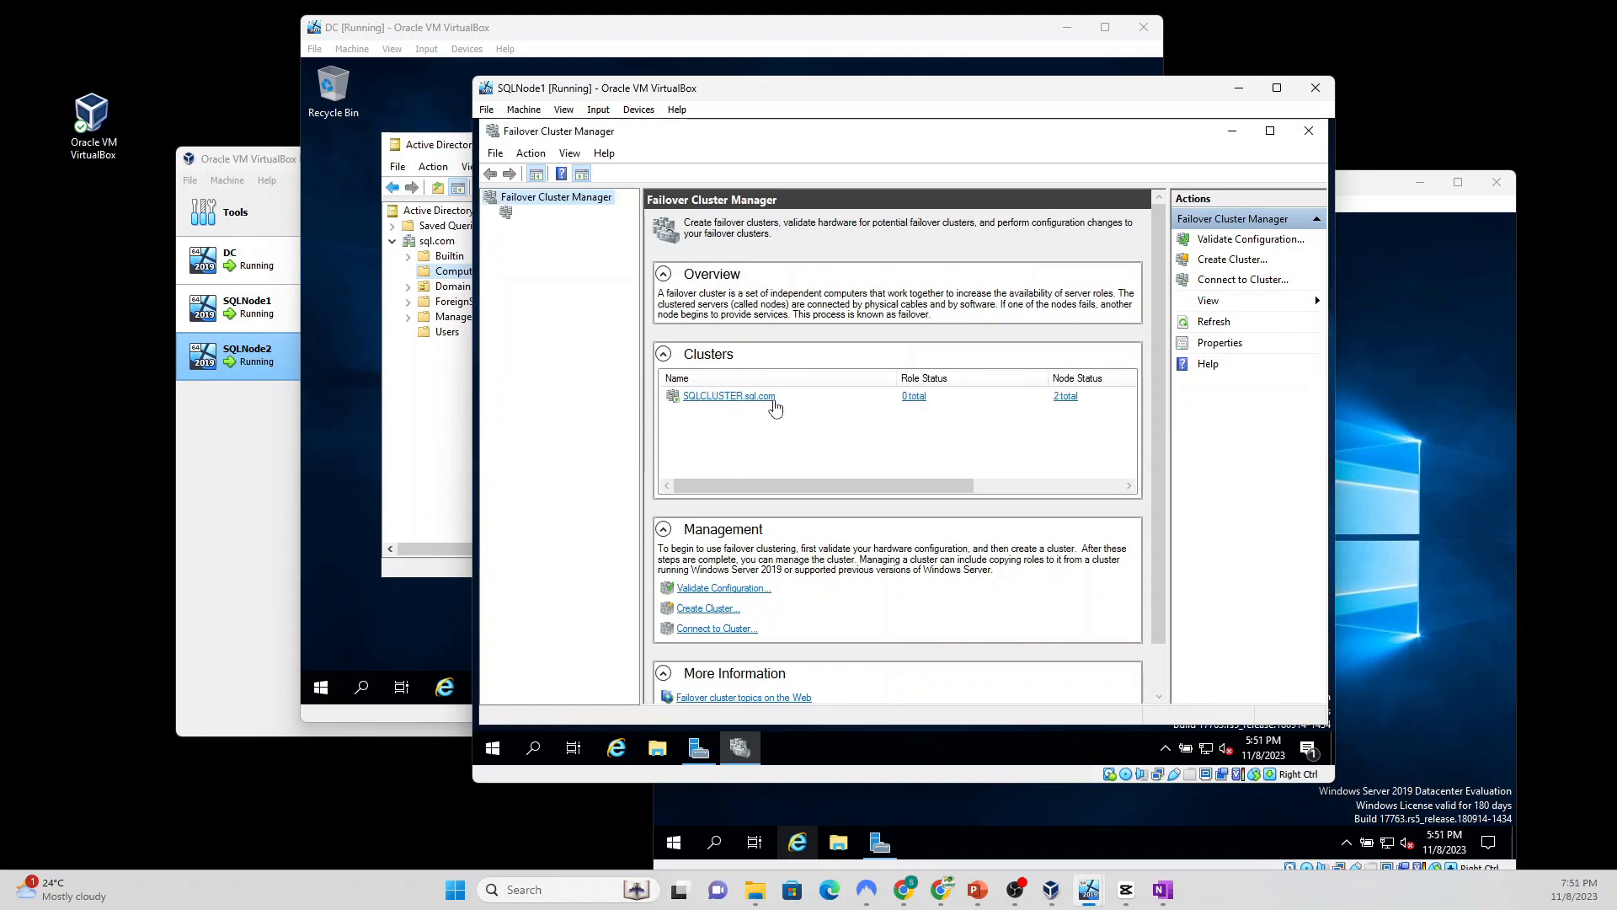
Step: Open SQLCLUSTER.sql.com and view its Roles, then its Nodes showing SQLNode1 and SQLNode2 Up
{"action": "left_click", "coordinate": [730, 396]}
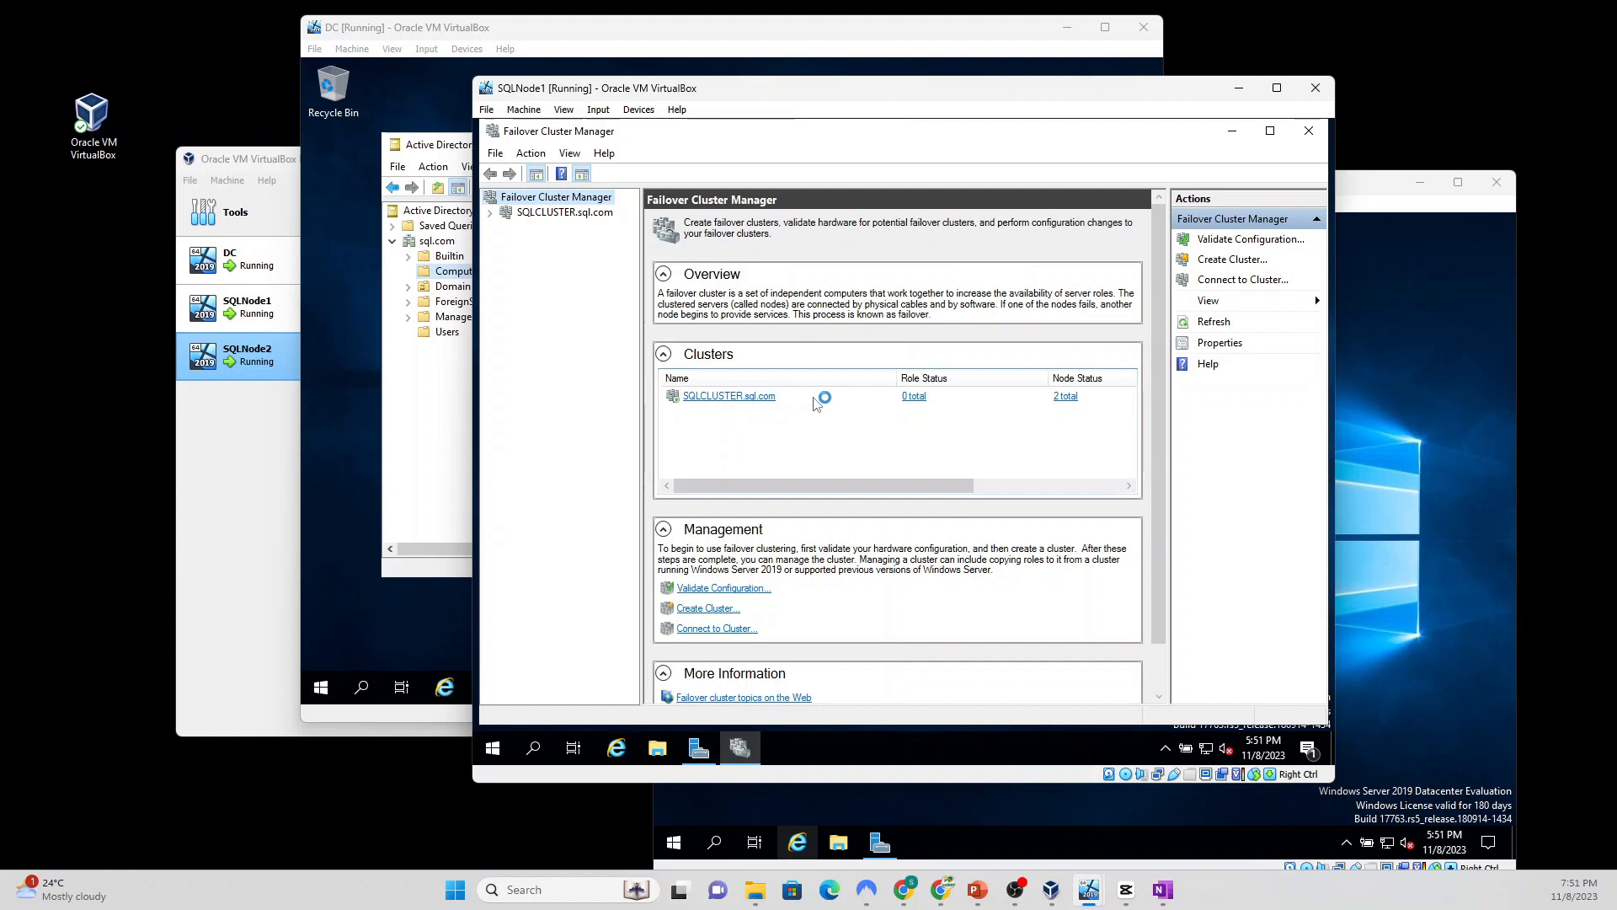
{"action": "left_click", "coordinate": [742, 399]}
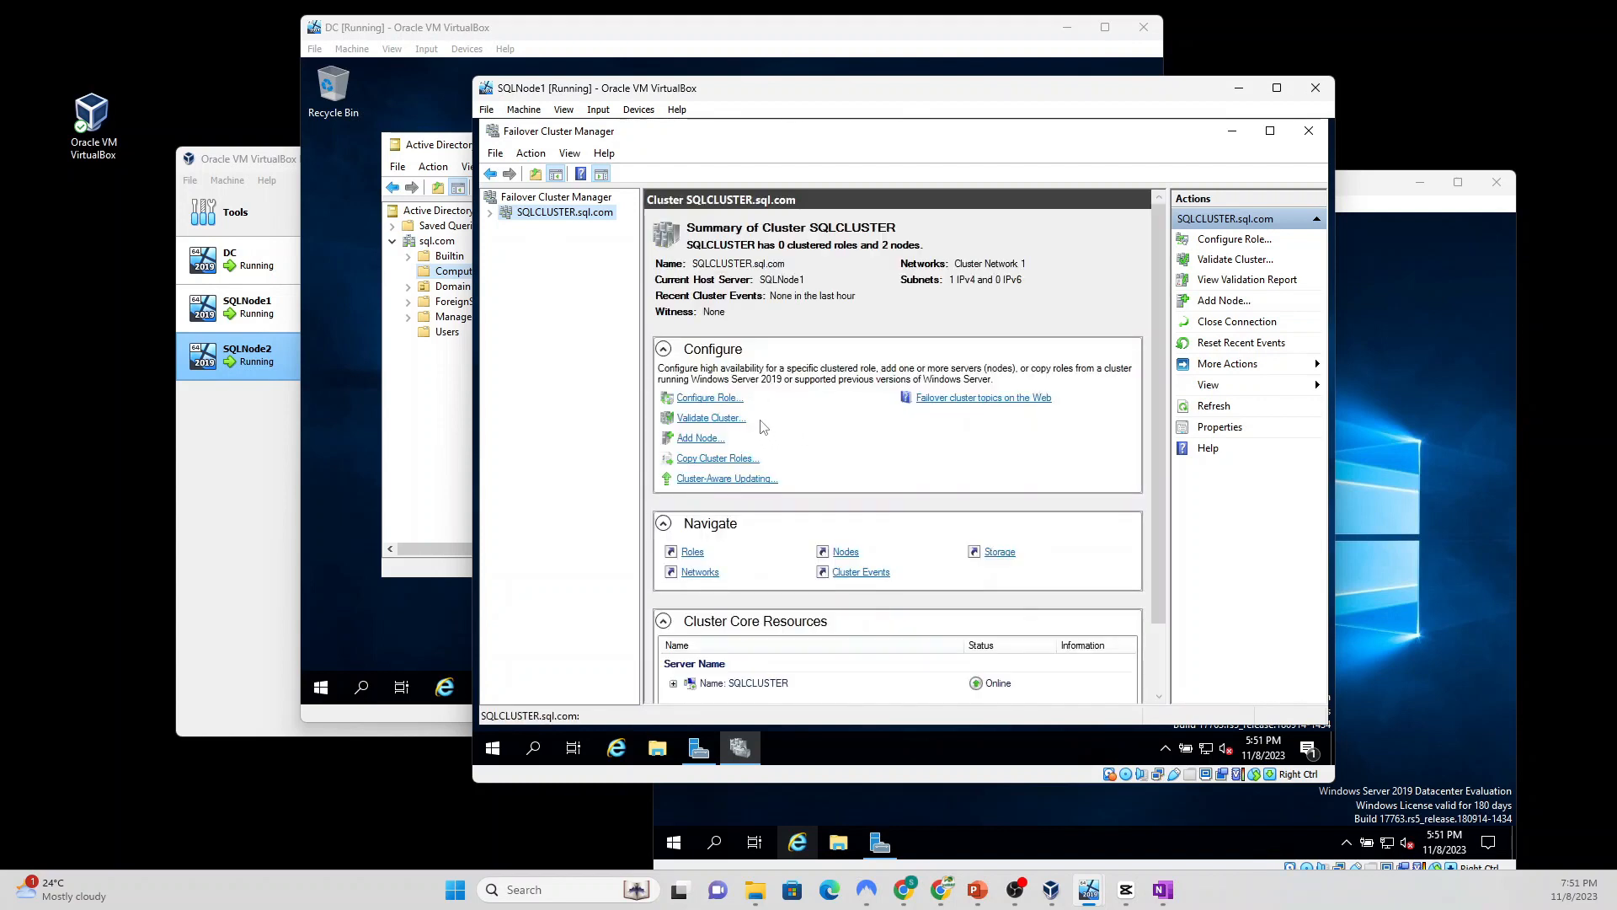
{"action": "left_click", "coordinate": [490, 216]}
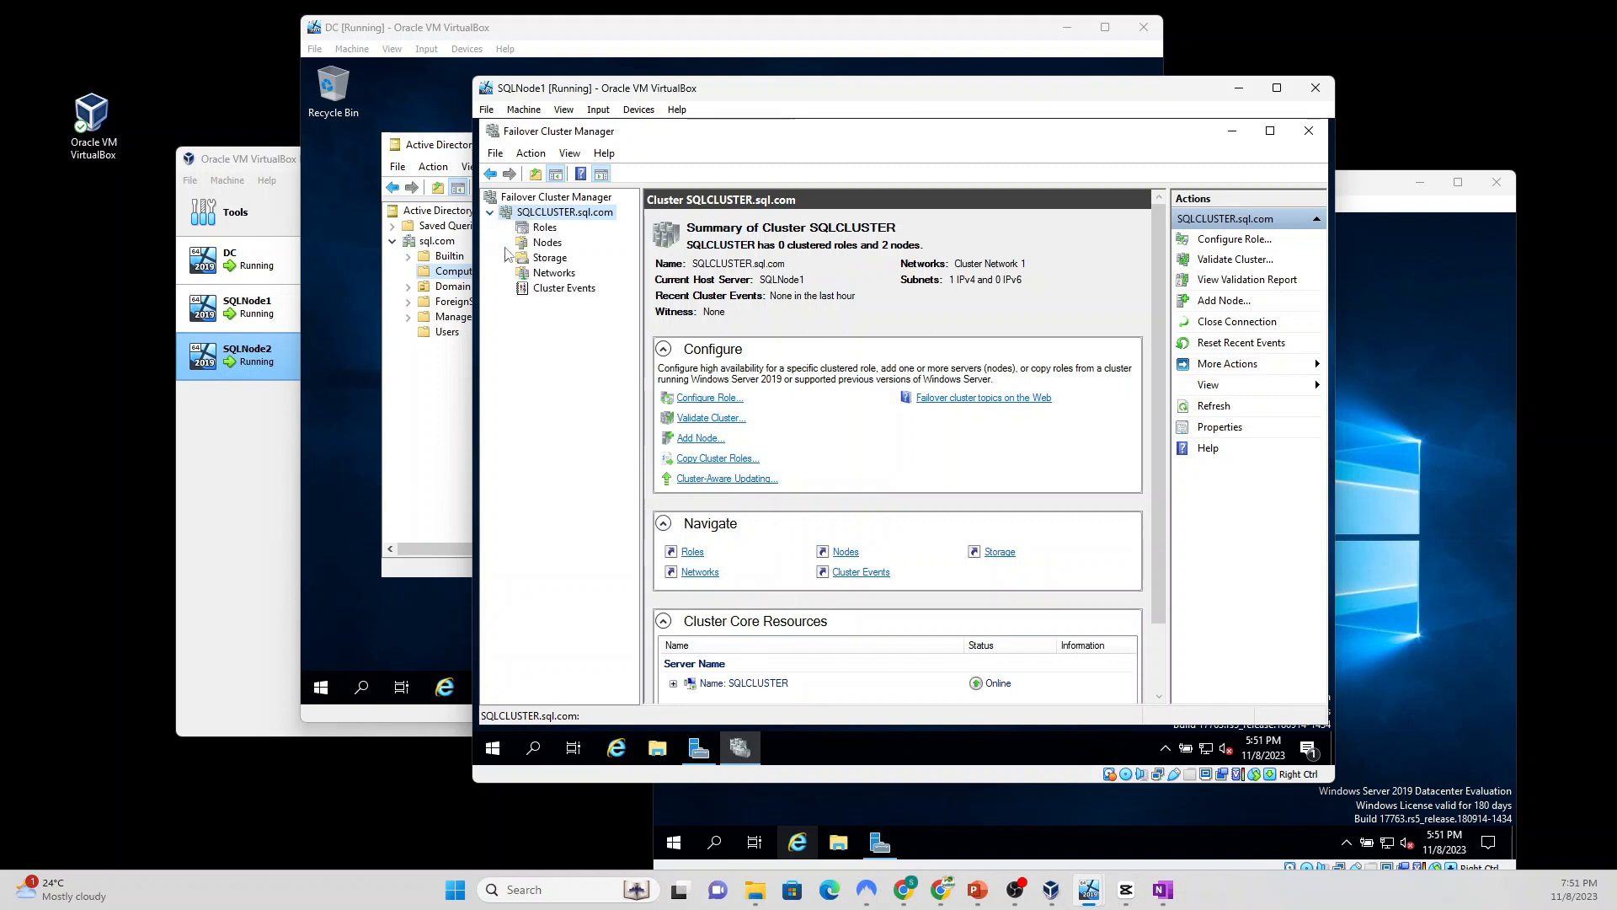
{"action": "left_click", "coordinate": [544, 229]}
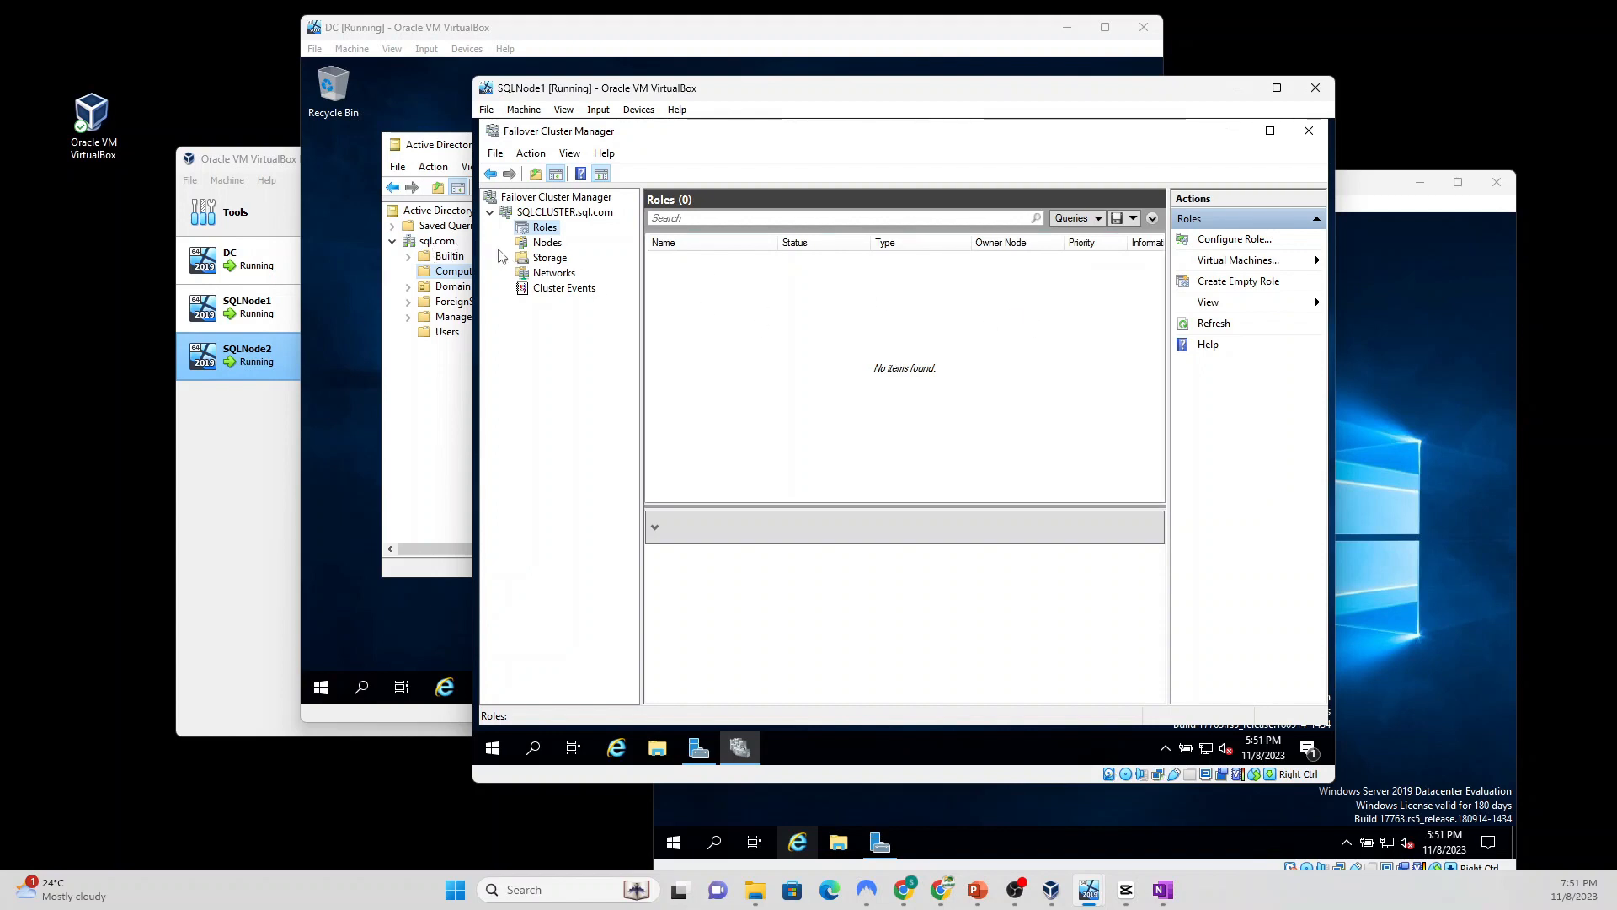
{"action": "left_click", "coordinate": [545, 244]}
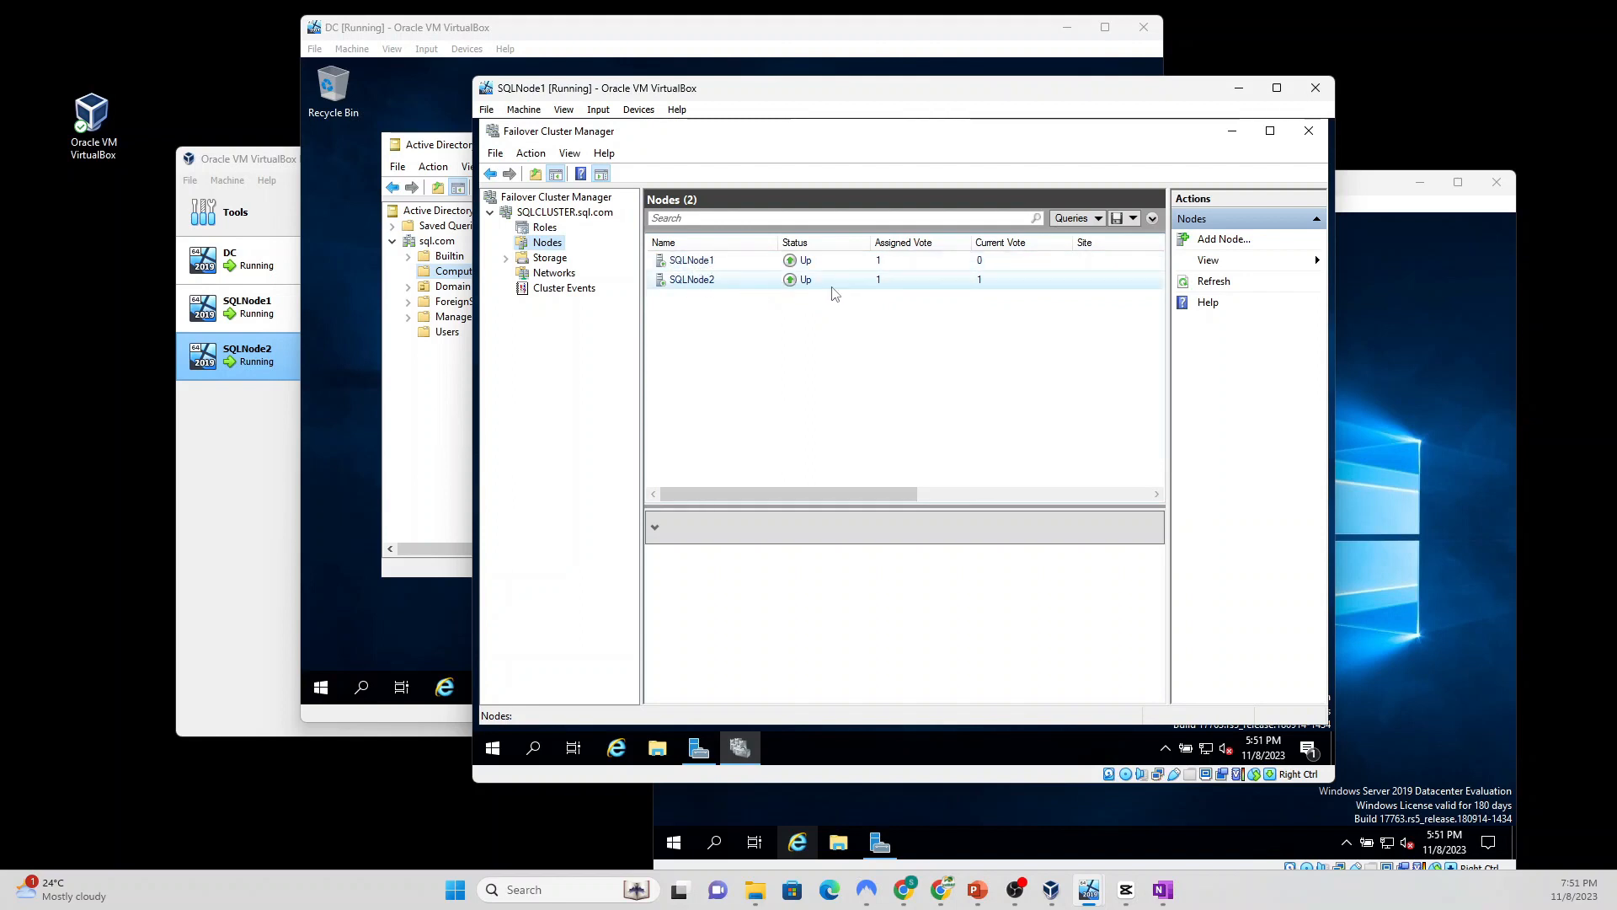
Step: Switch to the SQLNode2 VM window and then back to SQLNode1
{"action": "left_click_drag", "start_coordinate": [814, 500], "coordinate": [660, 469]}
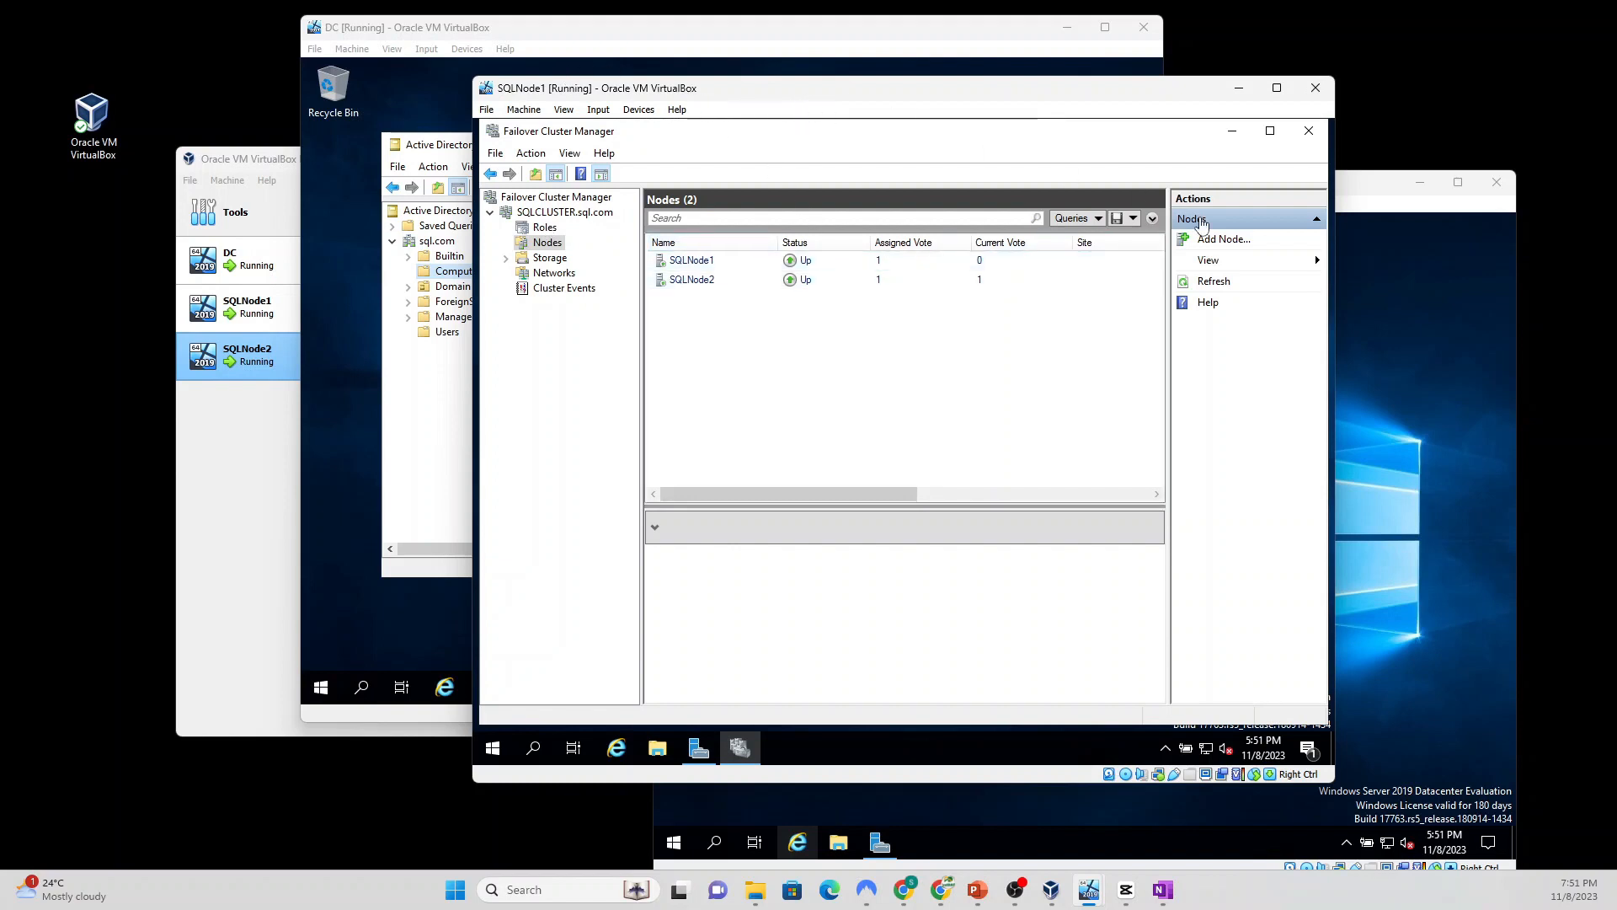
{"action": "left_click", "coordinate": [1386, 192]}
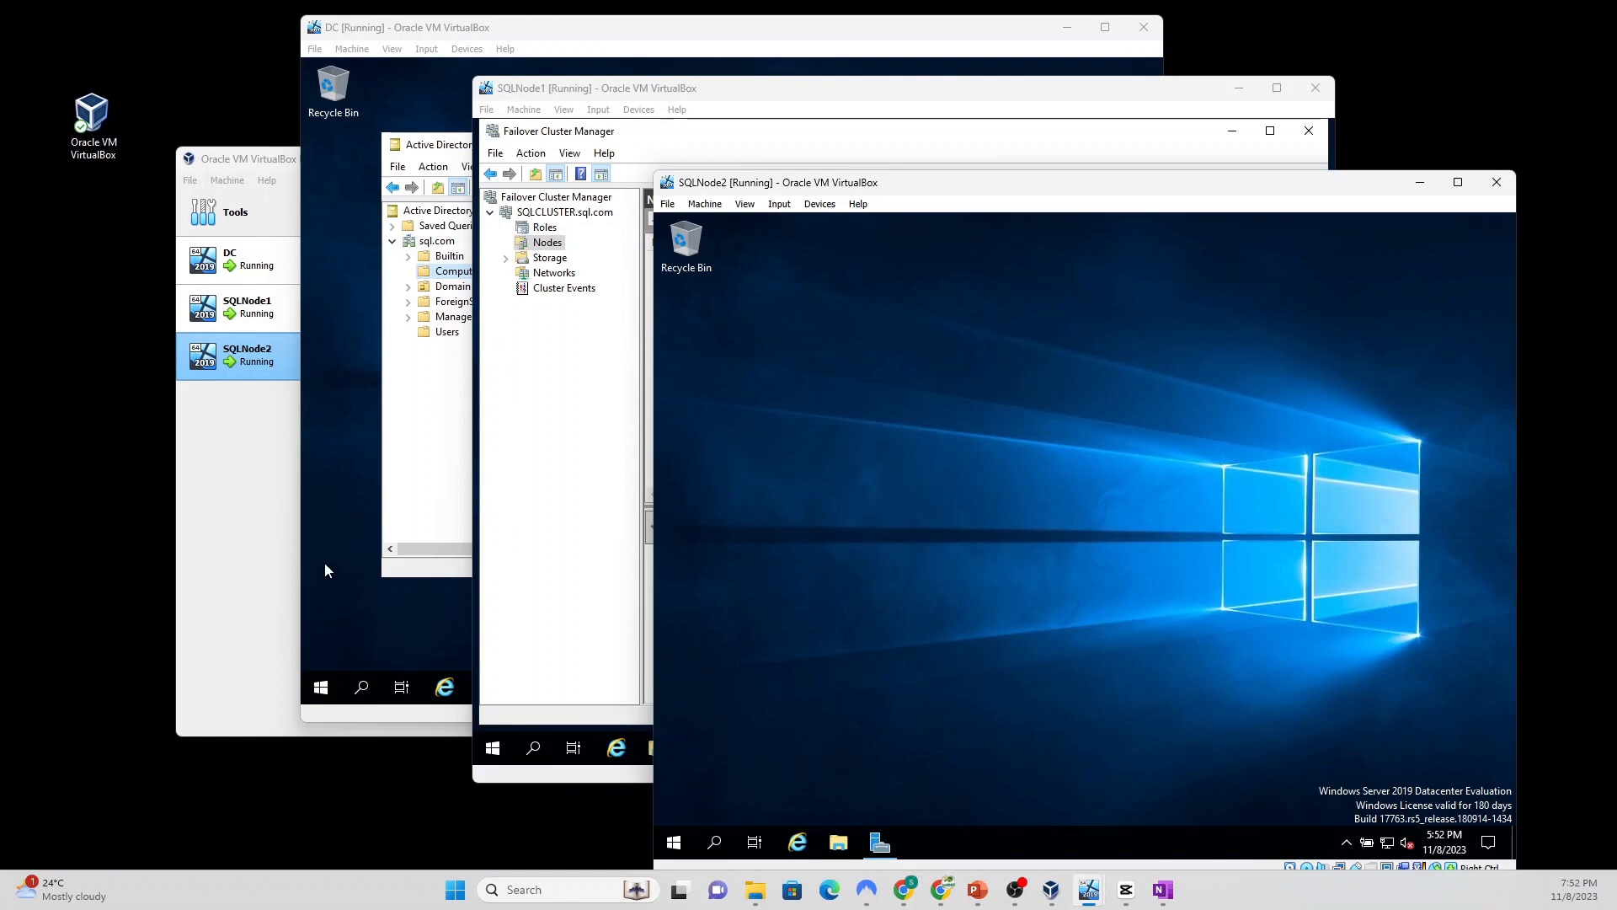
{"action": "left_click", "coordinate": [662, 89]}
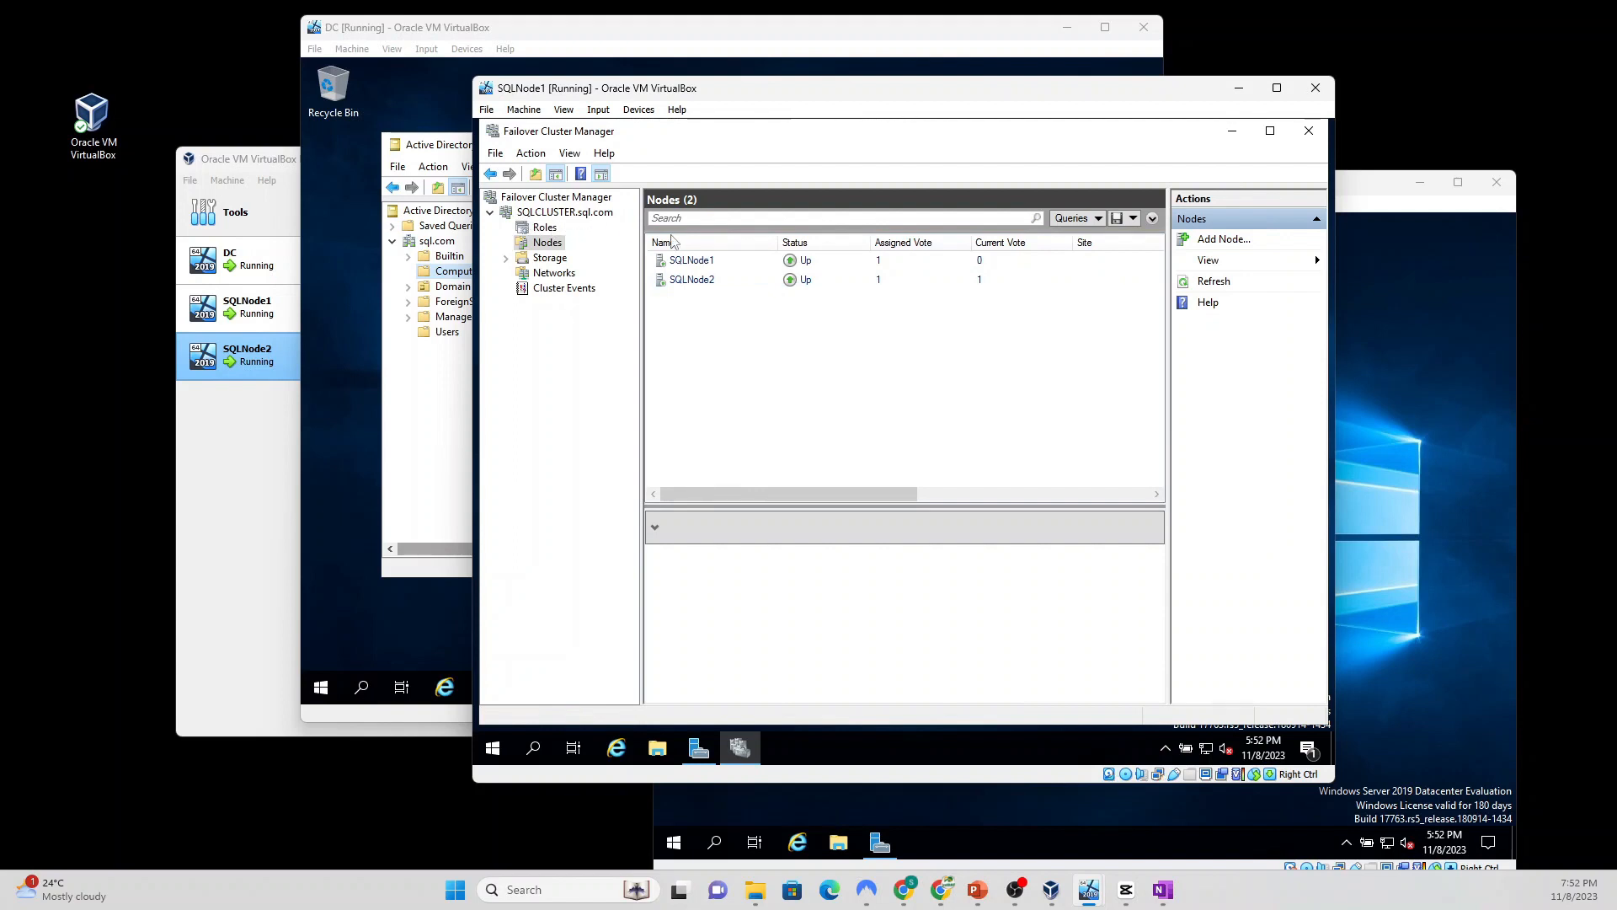
Step: Minimize Failover Cluster Manager, browse Network in File Explorer, and dismiss the network discovery error
{"action": "left_click", "coordinate": [1232, 131]}
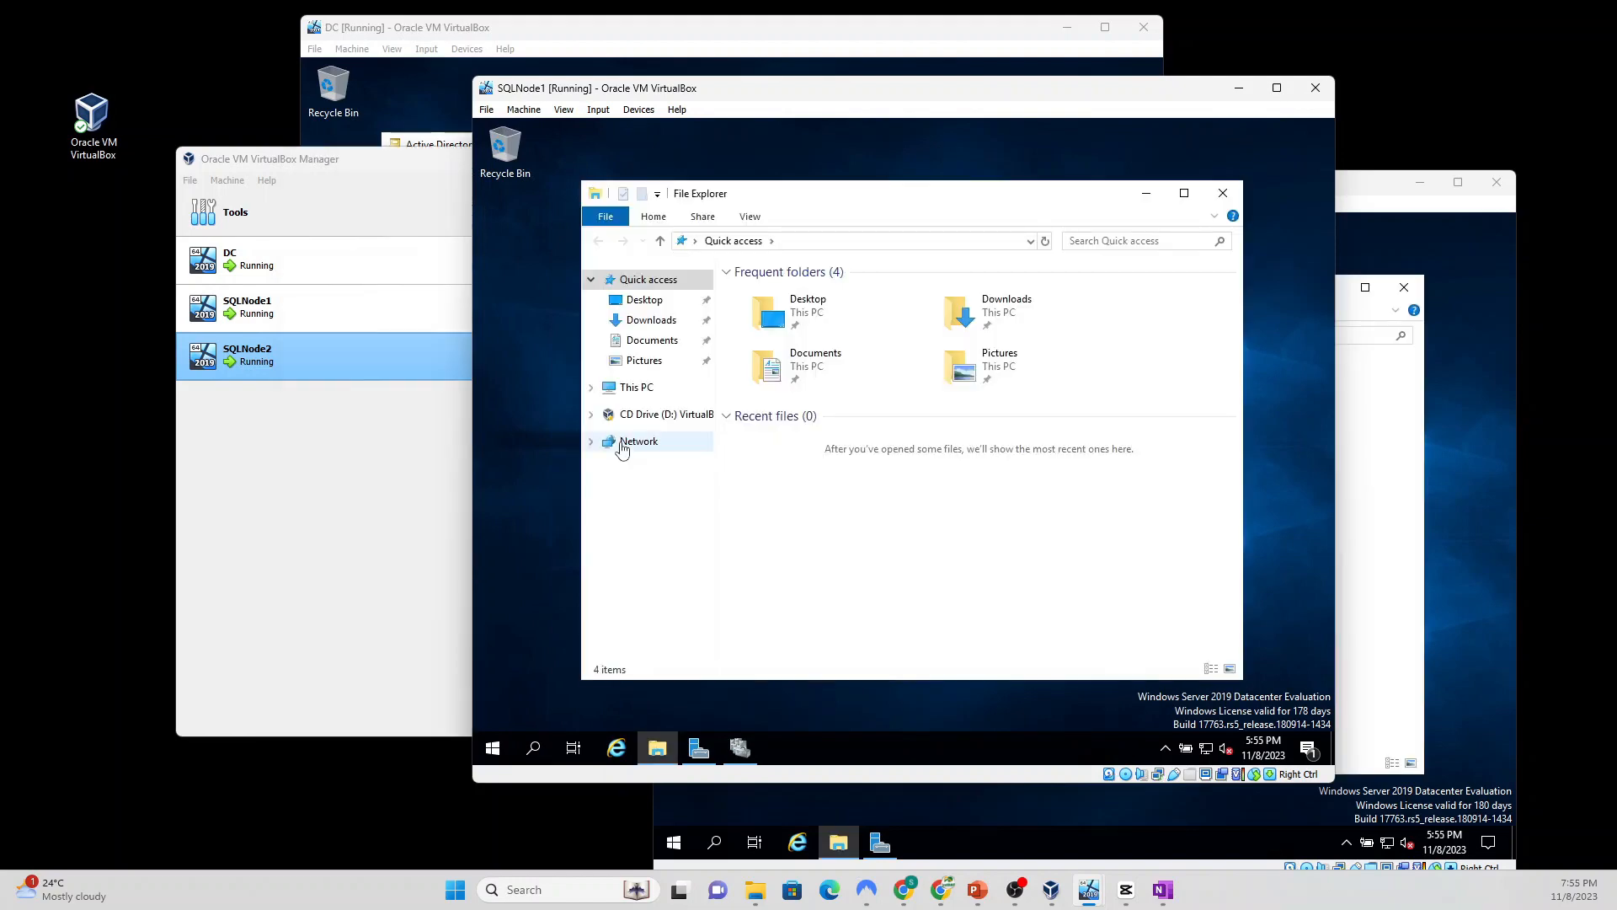
{"action": "left_click", "coordinate": [630, 441]}
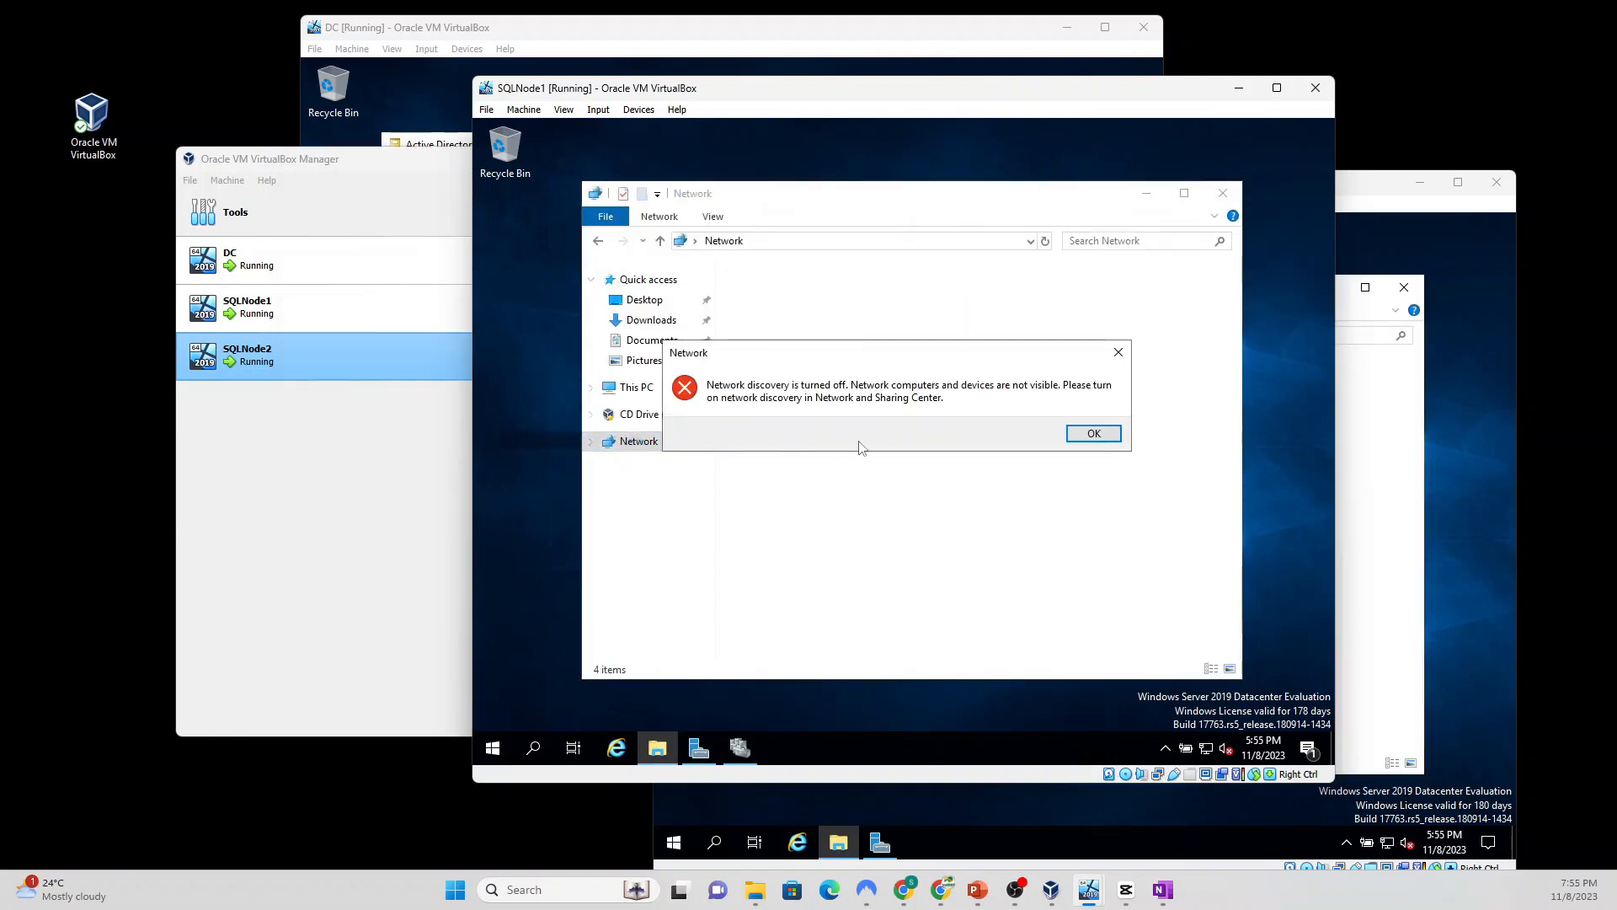
{"action": "left_click", "coordinate": [1118, 352]}
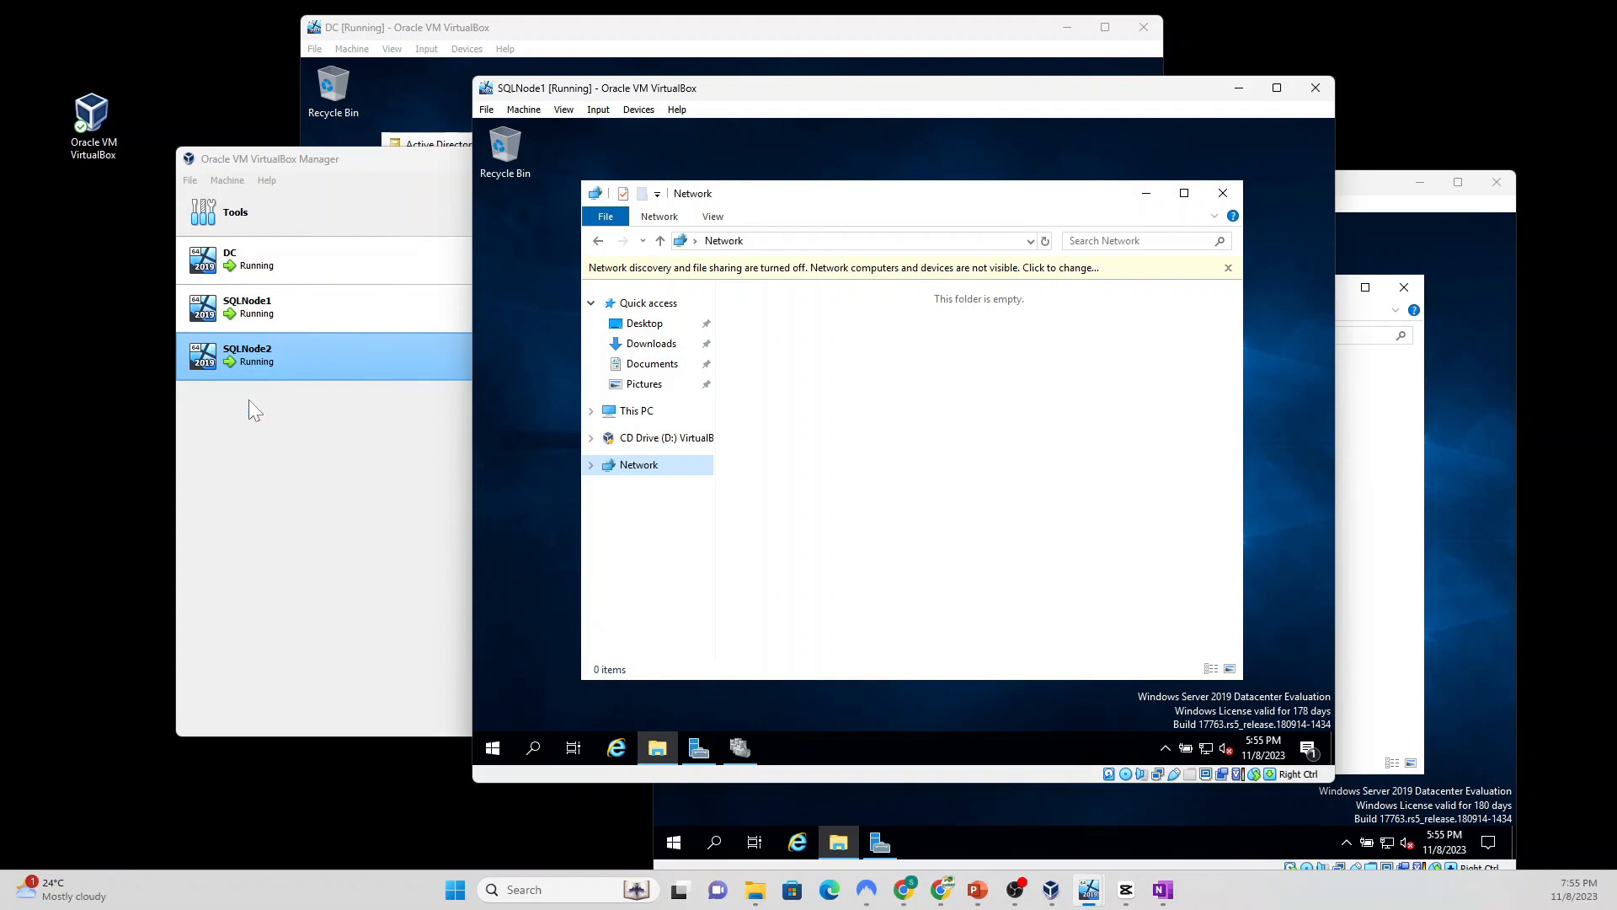
Step: In VirtualBox Manager, open SQLNode1's settings at the Shared Folders page
{"action": "left_click", "coordinate": [250, 422]}
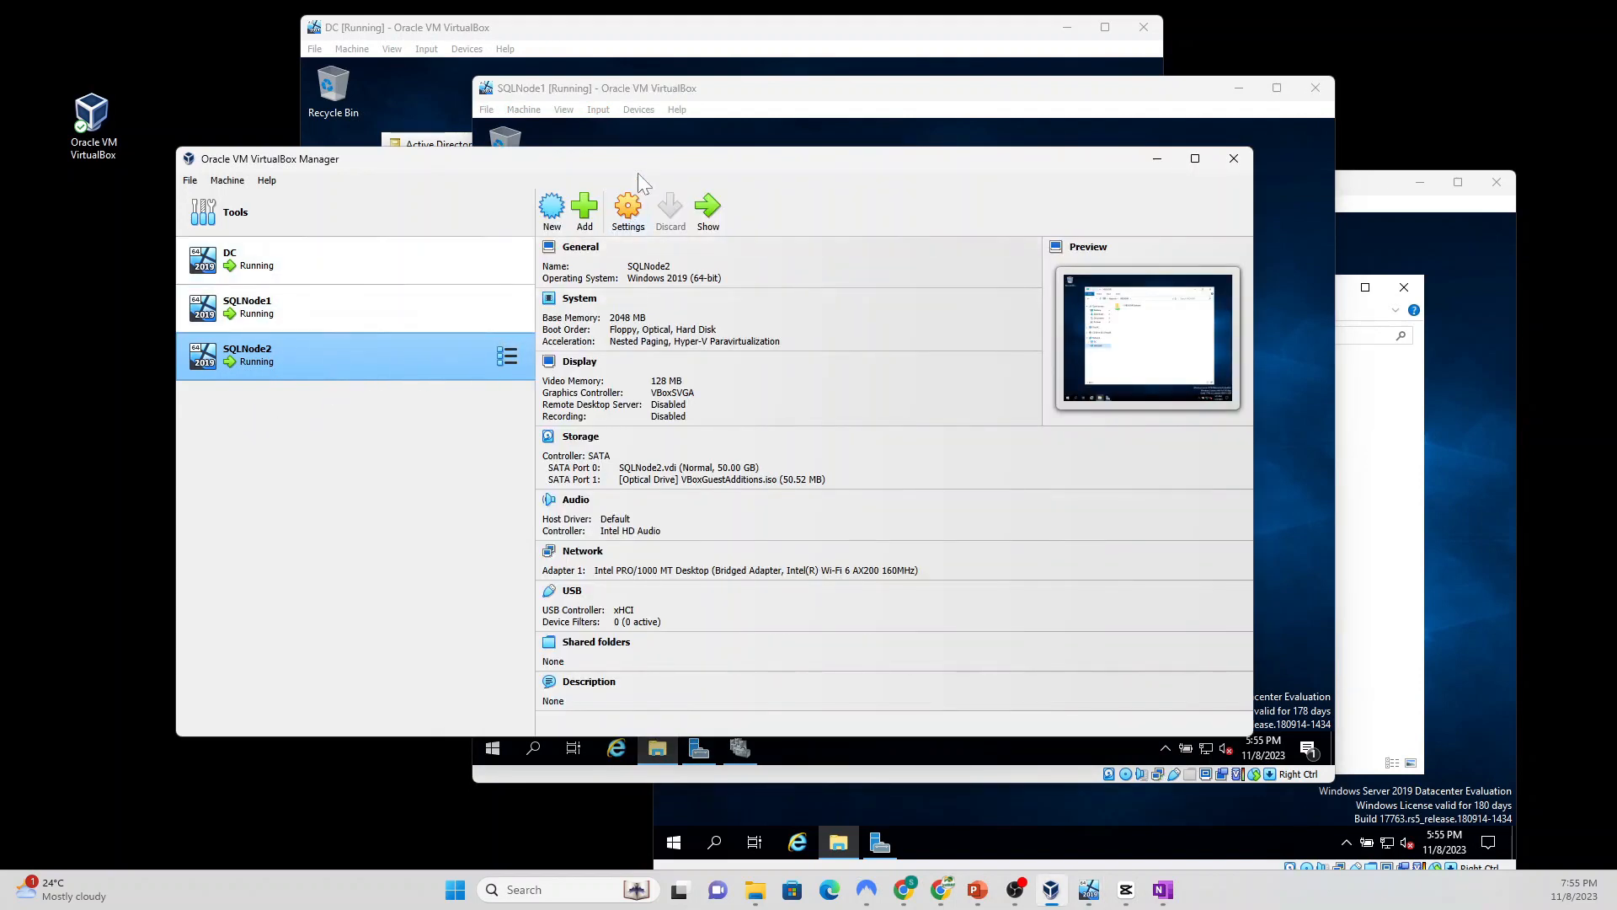
{"action": "left_click", "coordinate": [286, 307]}
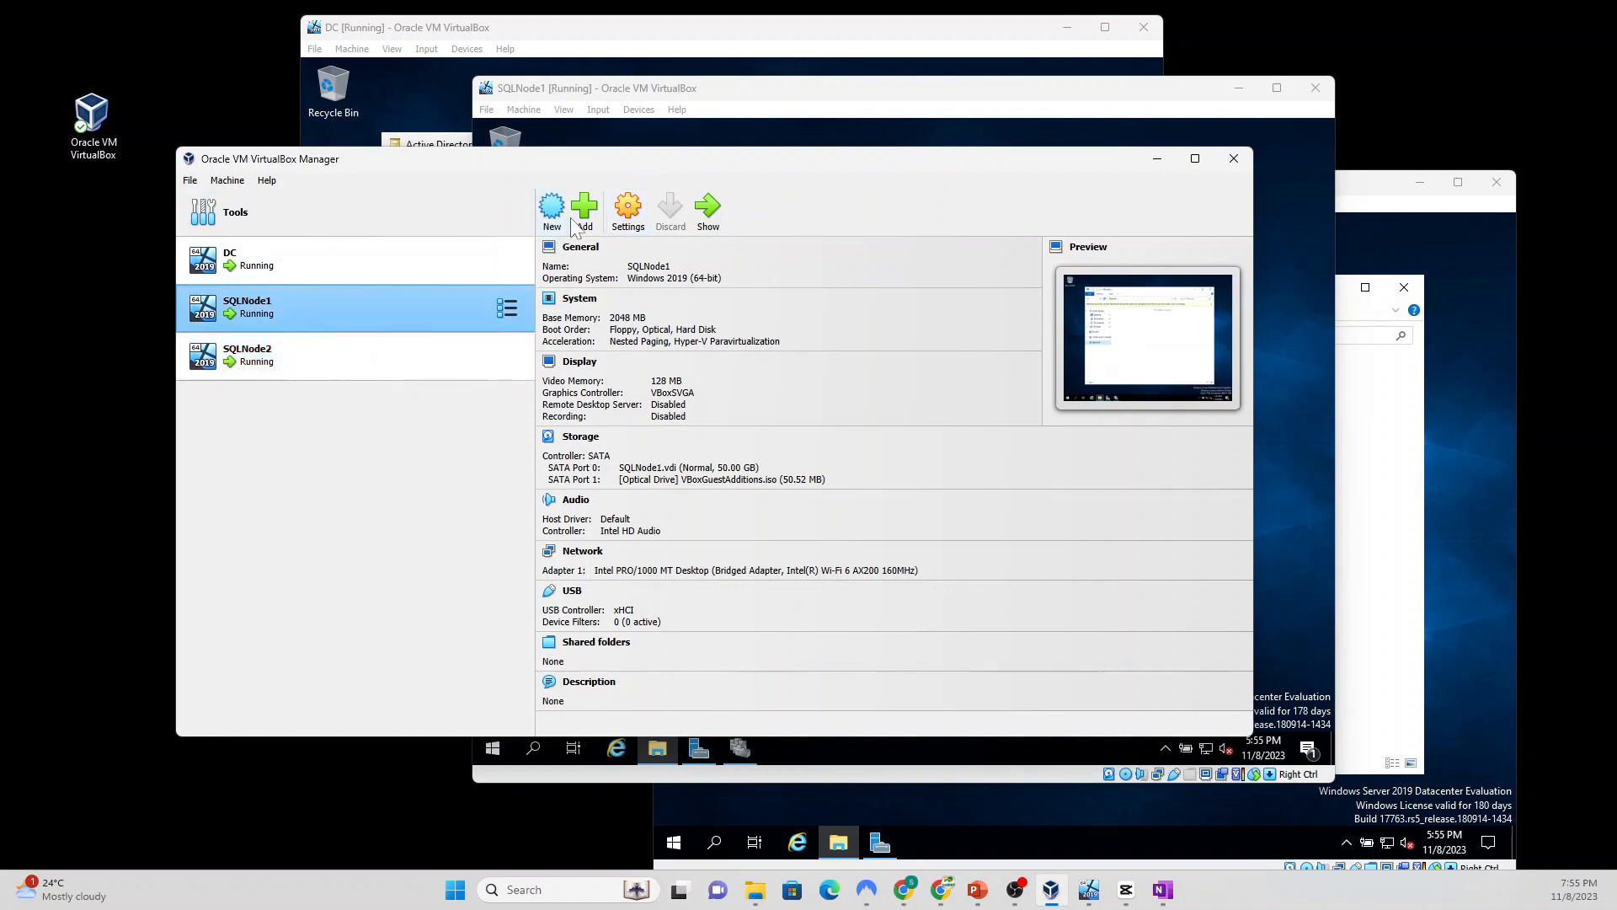
{"action": "left_click", "coordinate": [632, 216]}
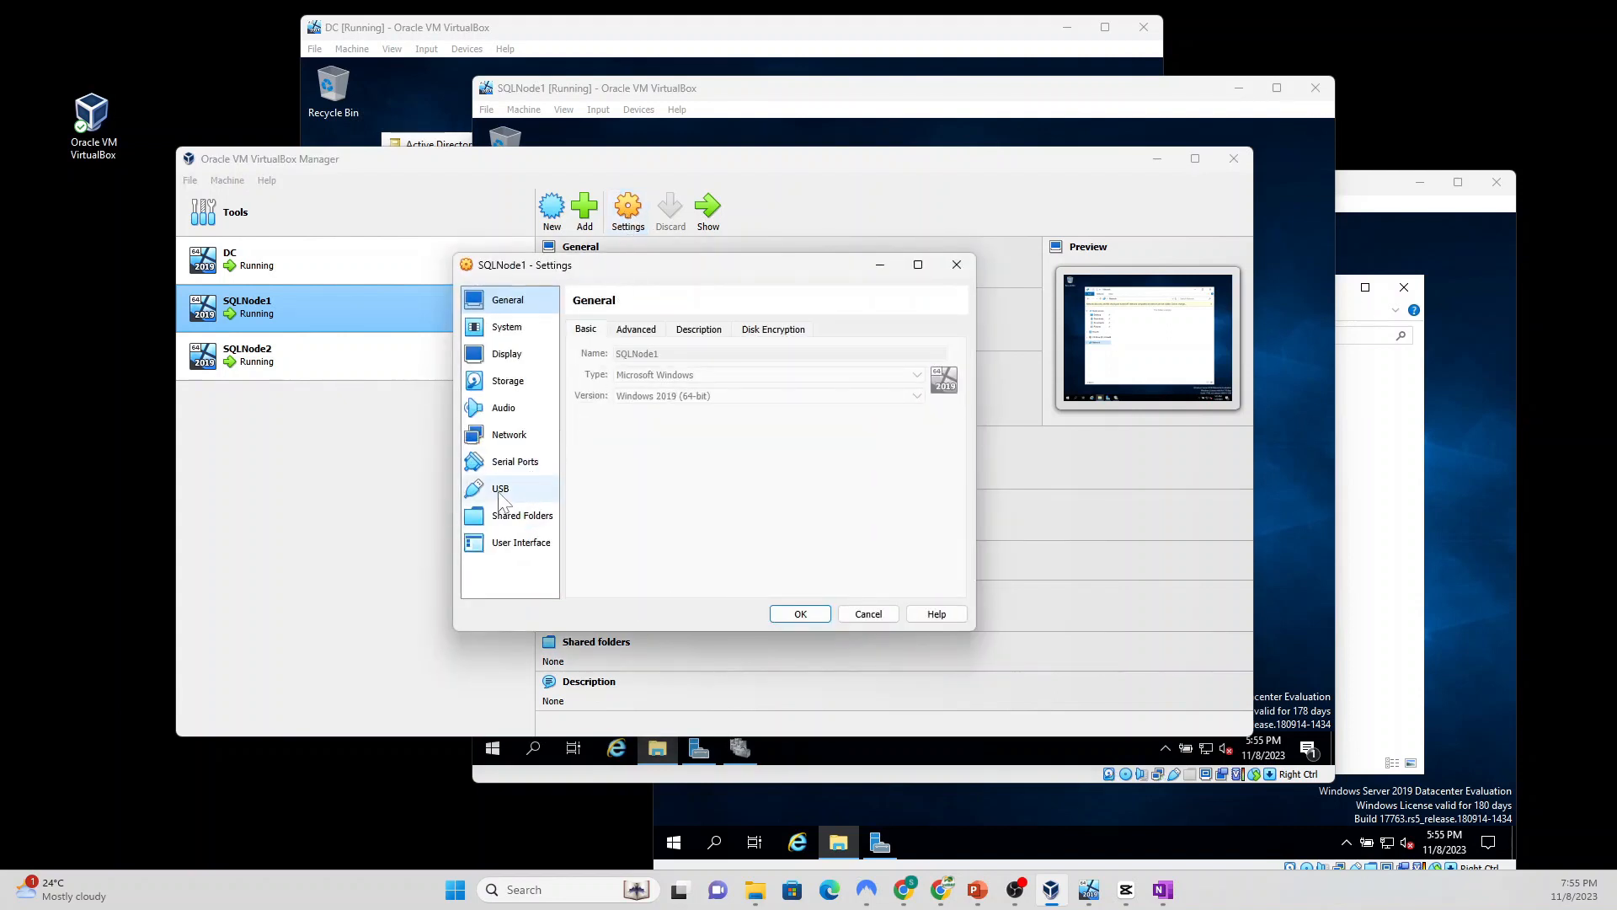
{"action": "left_click", "coordinate": [511, 519]}
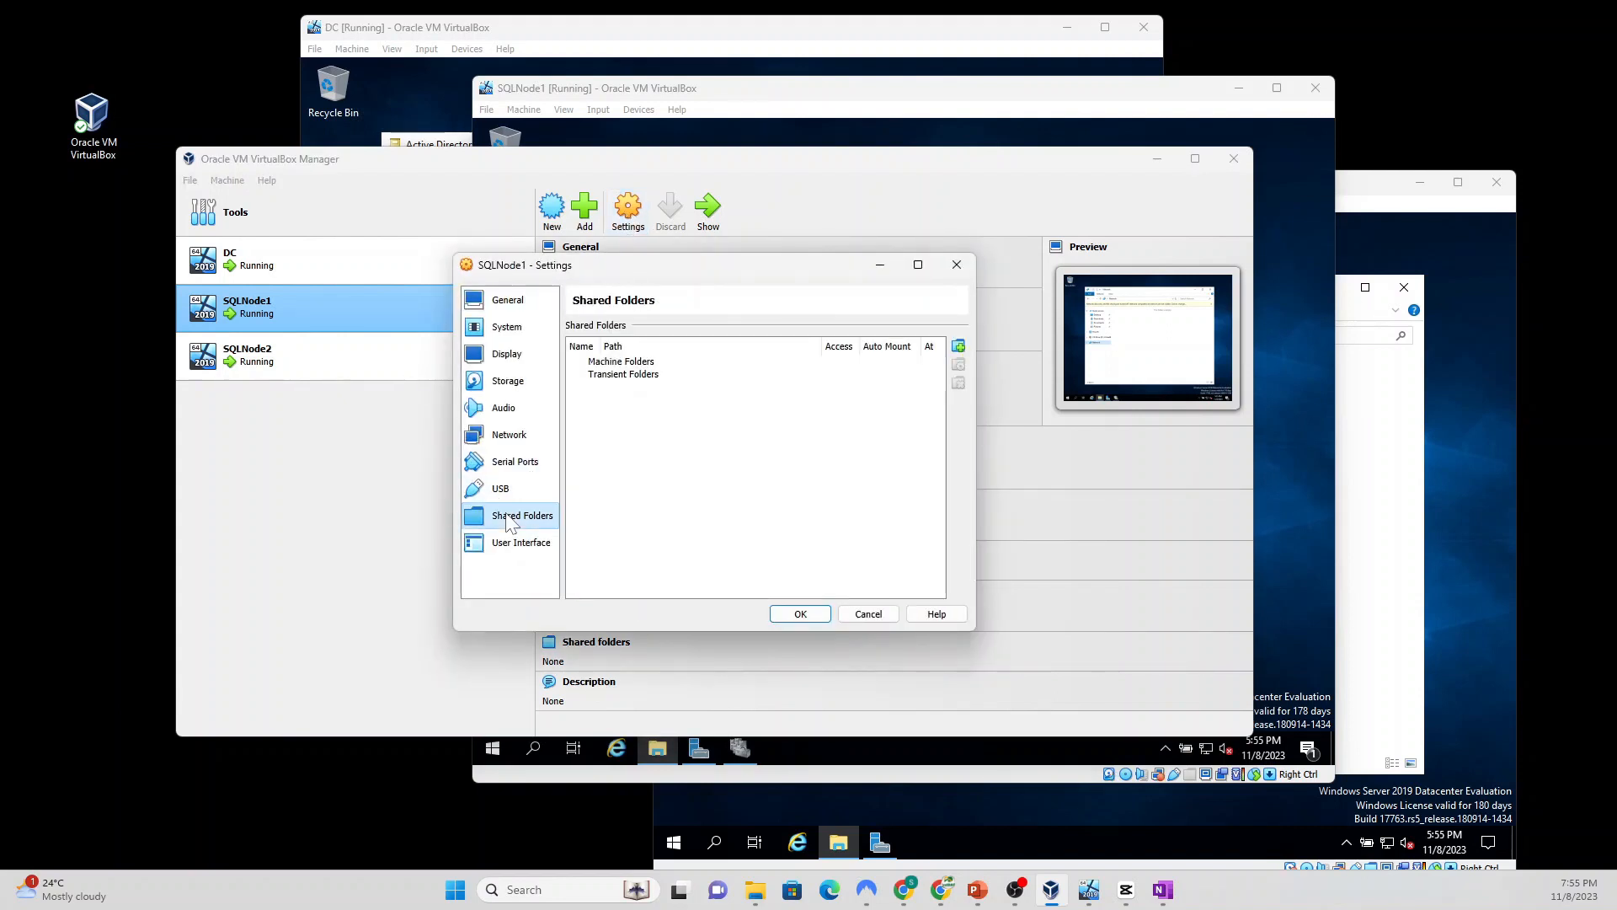
Step: Add an auto-mounted shared folder for host path C:\Sofware and save SQLNode1's settings
{"action": "left_click", "coordinate": [959, 346]}
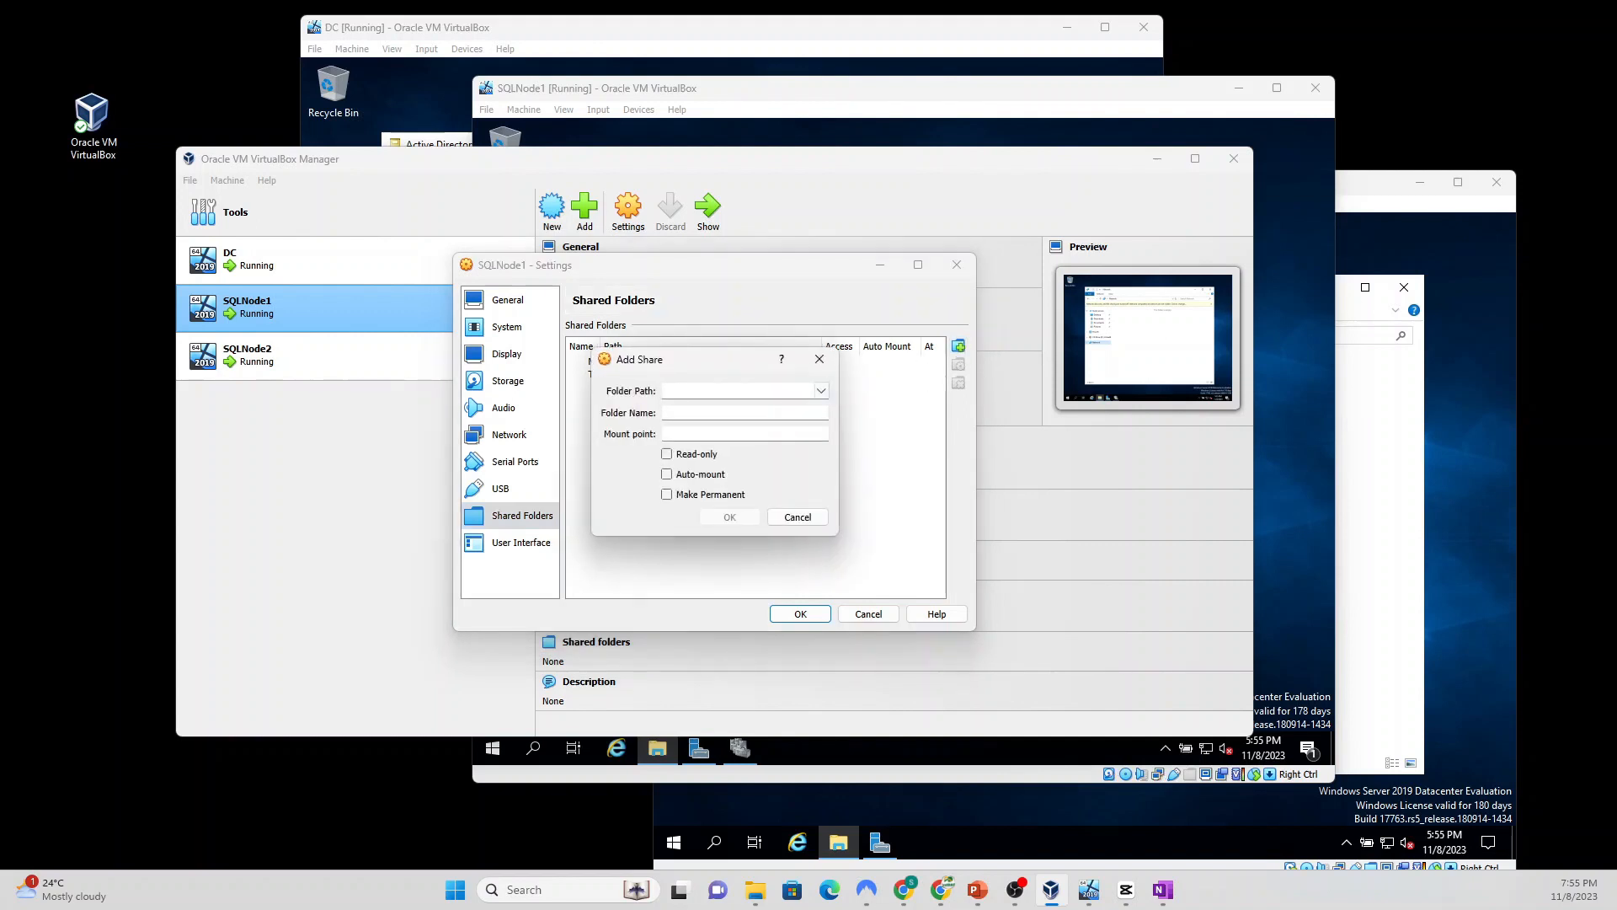
{"action": "left_click", "coordinate": [821, 390]}
{"action": "left_click", "coordinate": [717, 421]}
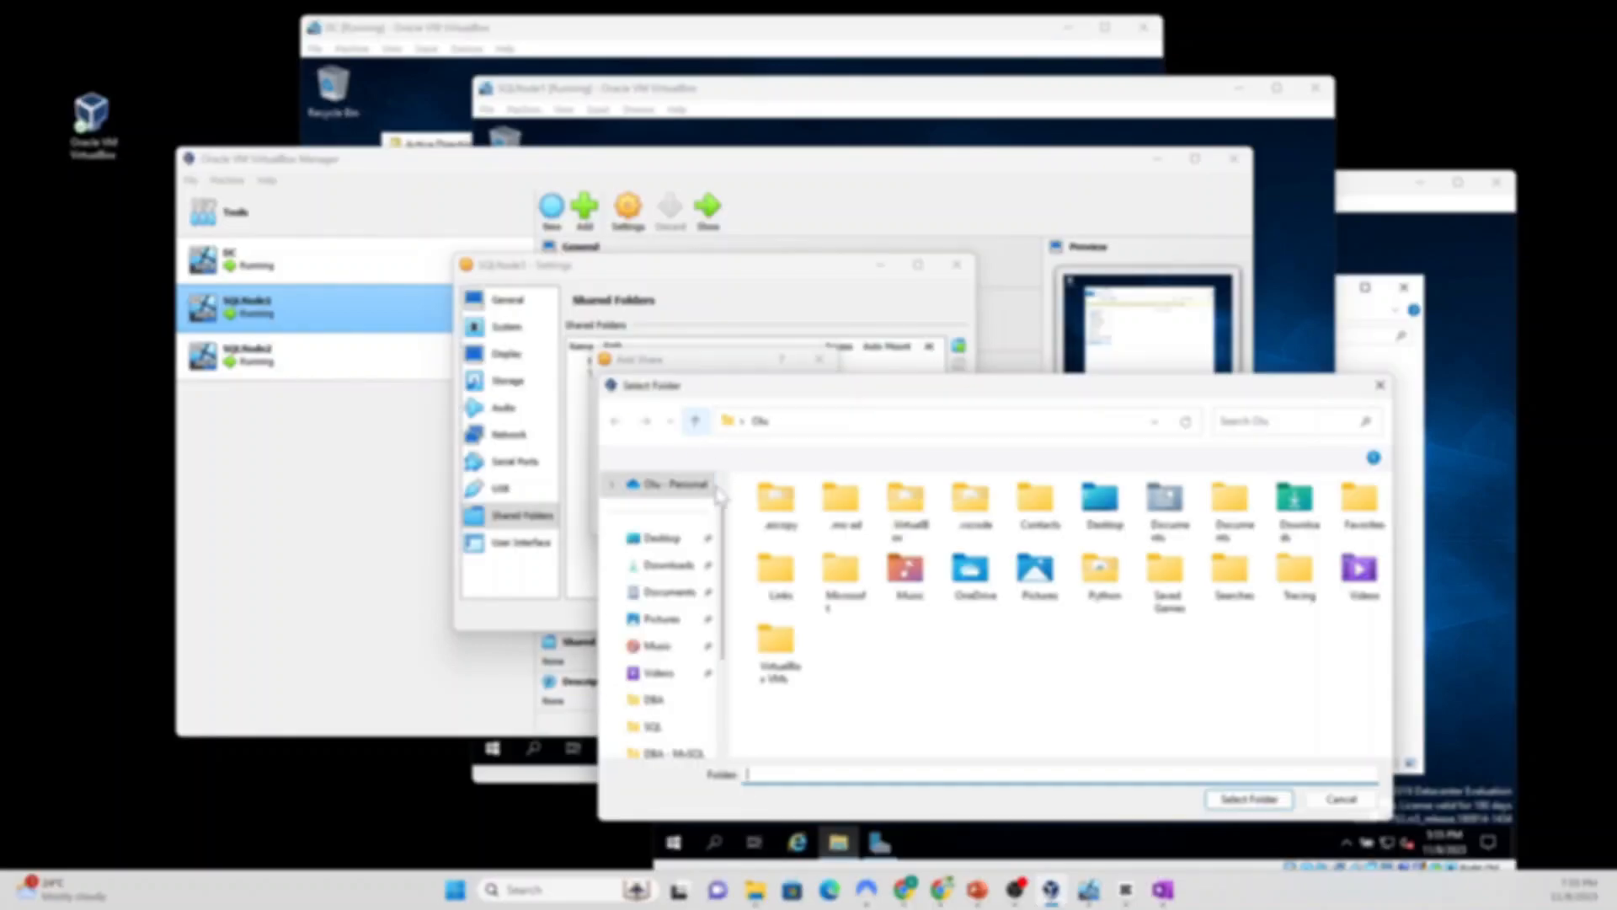
{"action": "scroll", "coordinate": [726, 615], "scroll_direction": "down", "scroll_amount": 1}
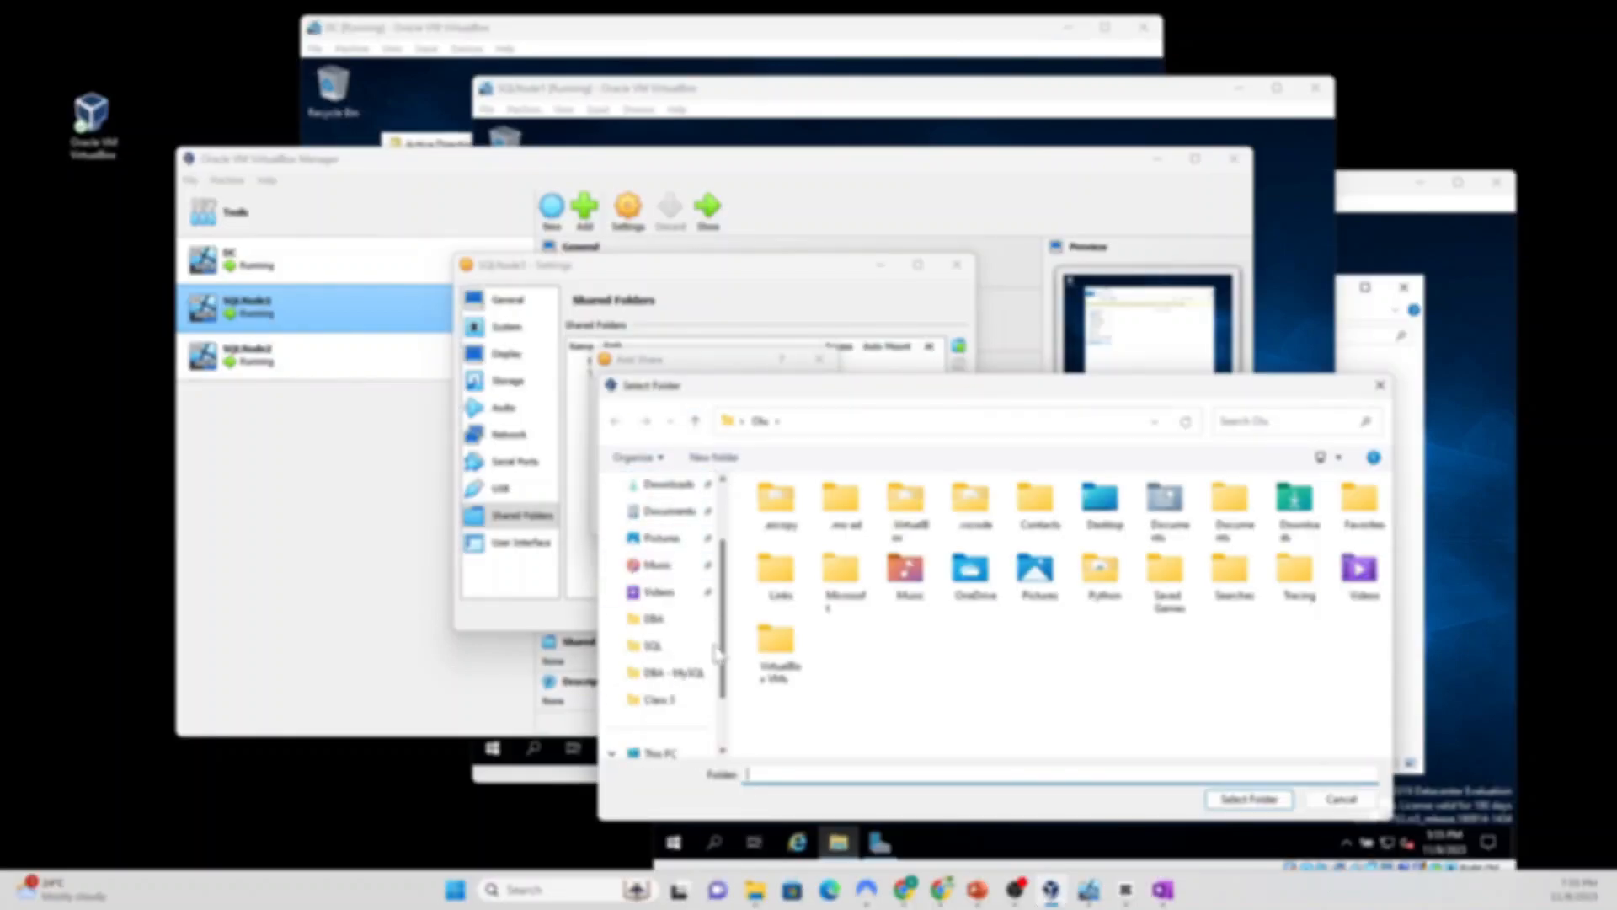
{"action": "left_click_drag", "start_coordinate": [719, 697], "coordinate": [721, 714]}
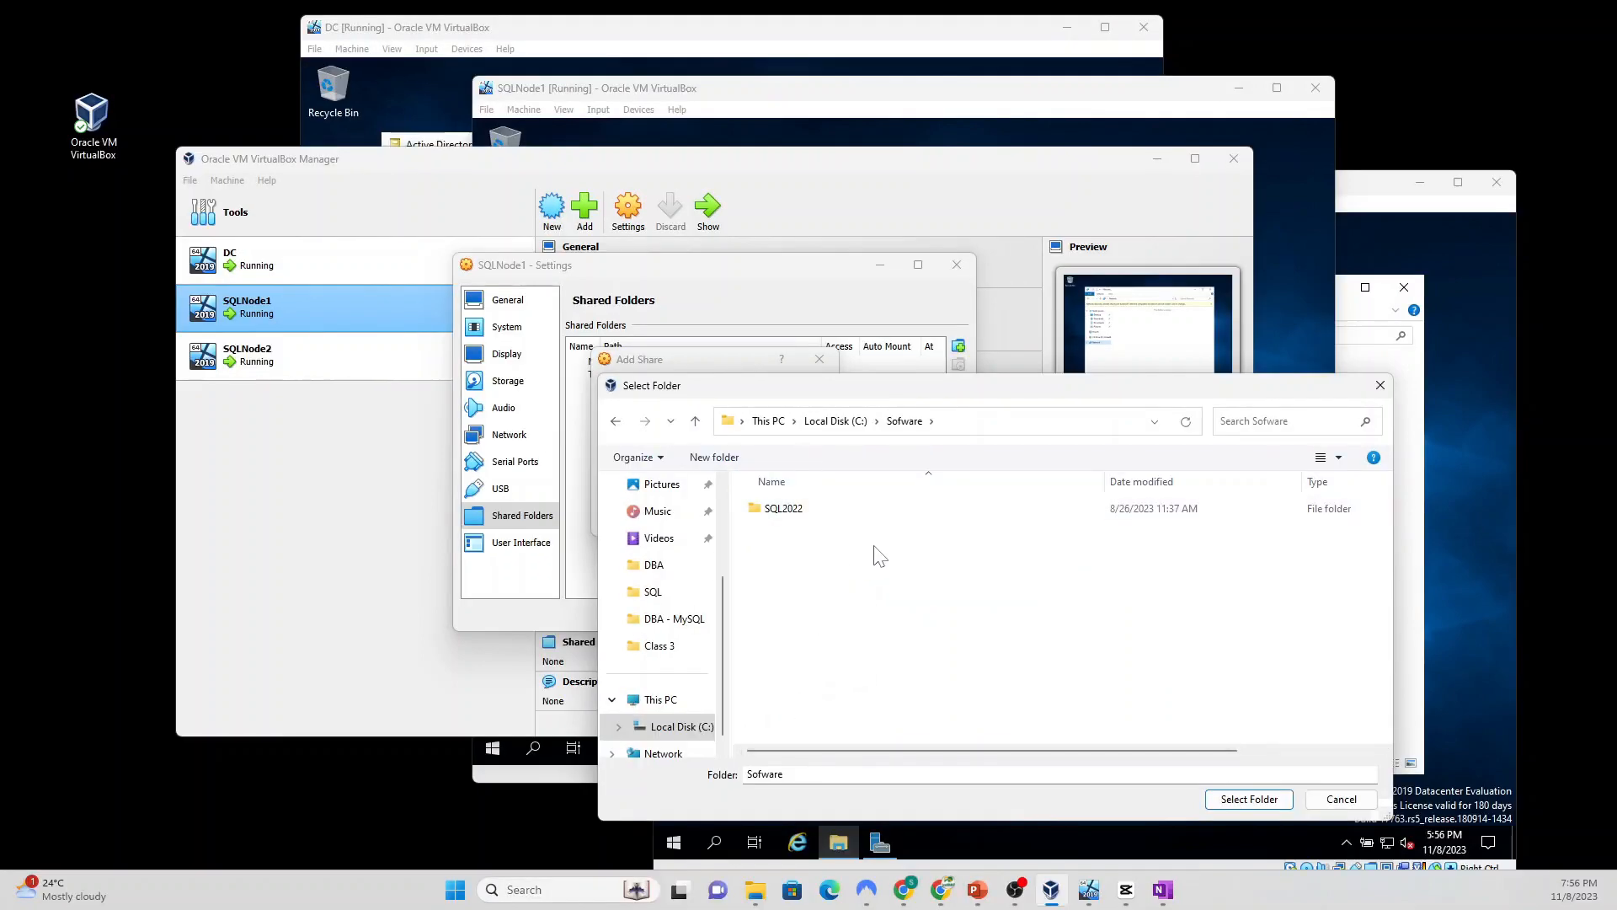
{"action": "left_click", "coordinate": [1240, 799]}
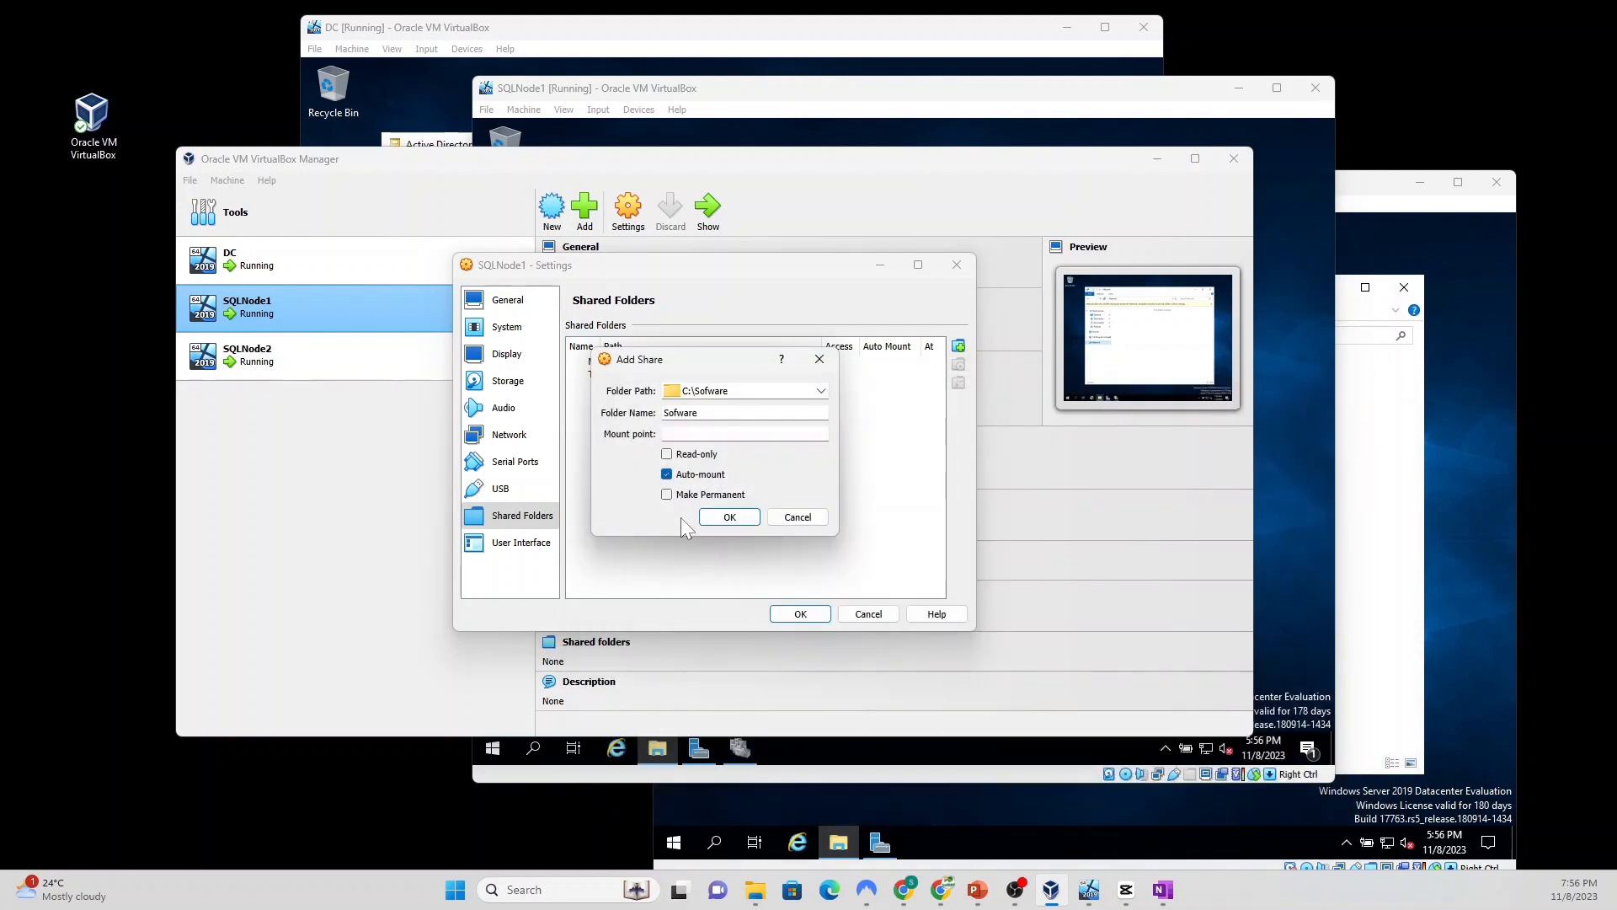
{"action": "left_click", "coordinate": [728, 517]}
{"action": "left_click", "coordinate": [794, 615]}
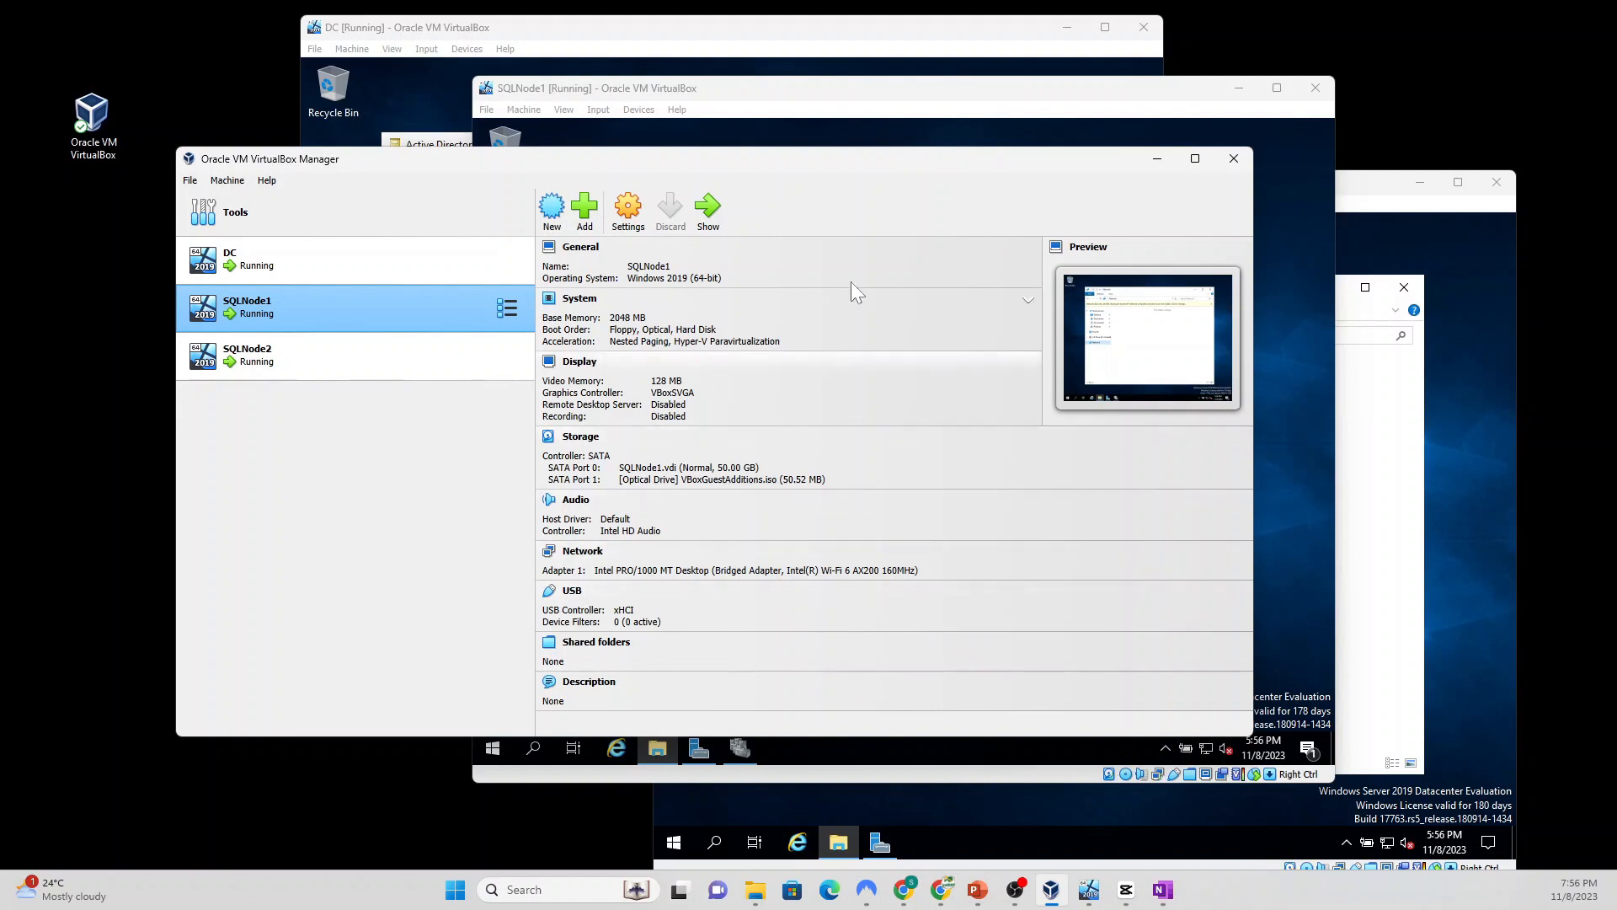
Step: On SQLNode1, dismiss the Network discovery error and open the Sofware (Z:) drive under This PC
{"action": "left_click", "coordinate": [830, 93]}
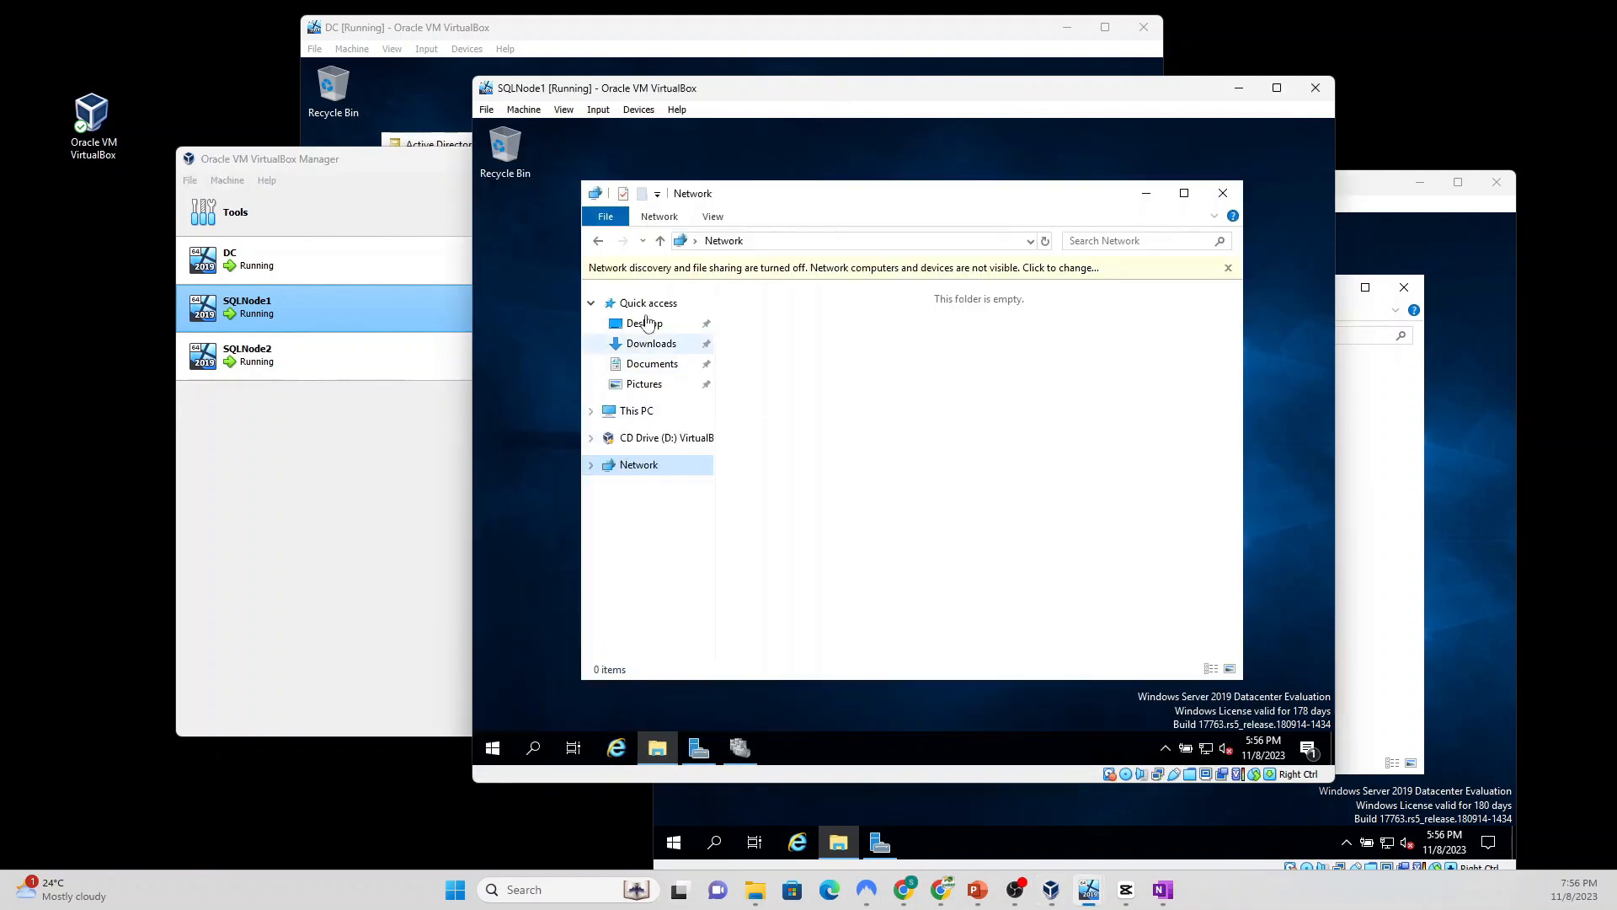
{"action": "left_click", "coordinate": [633, 412]}
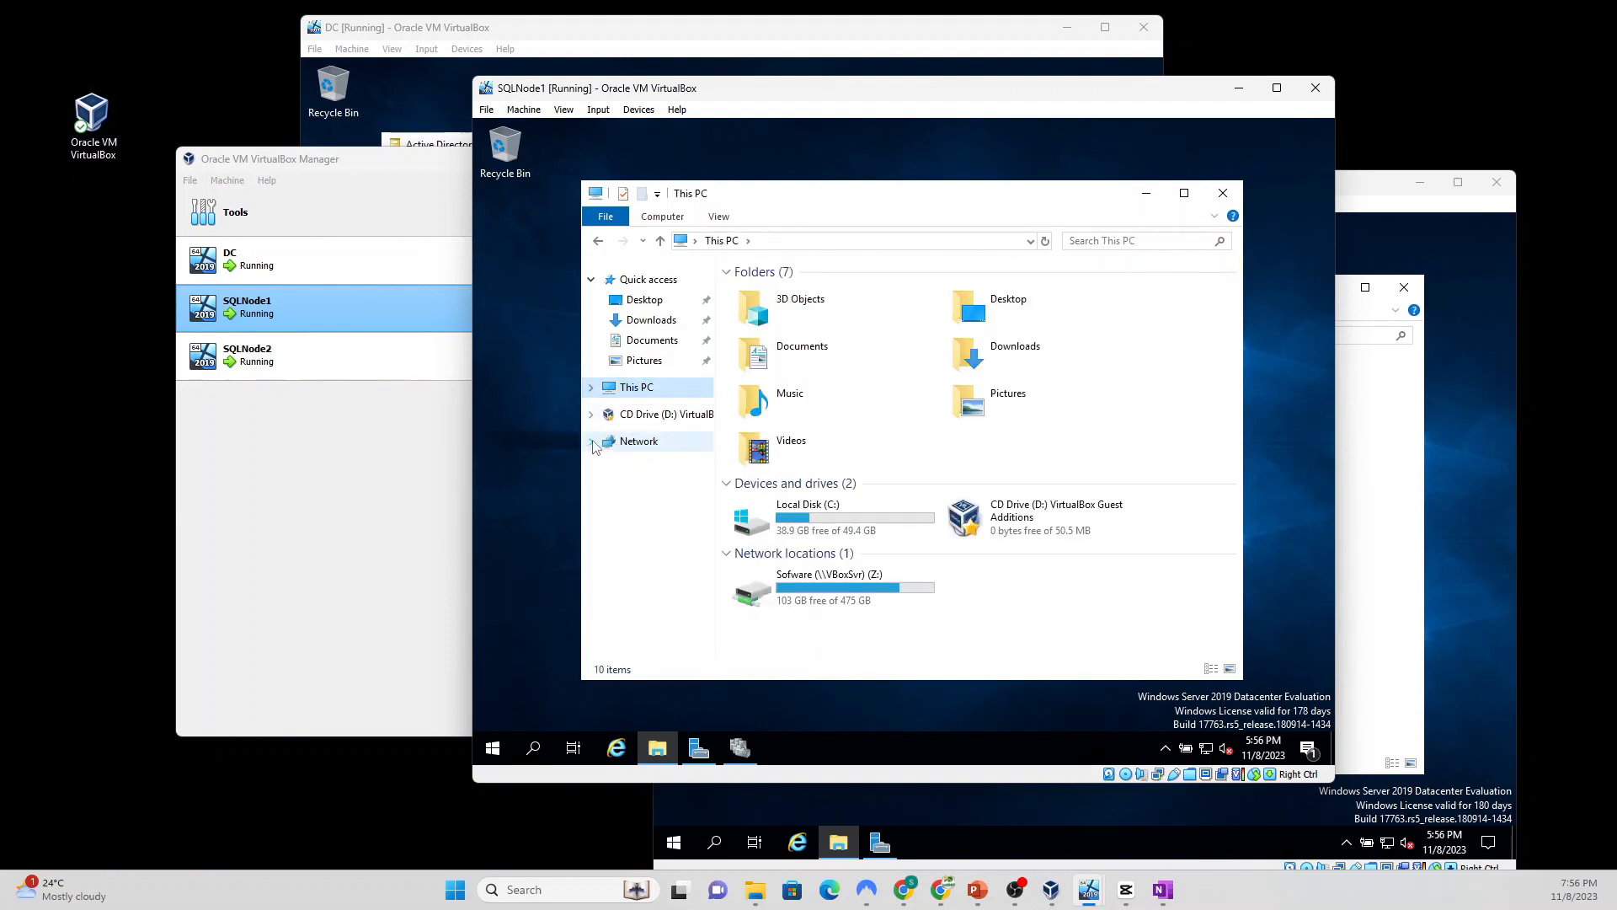
{"action": "left_click", "coordinate": [647, 449]}
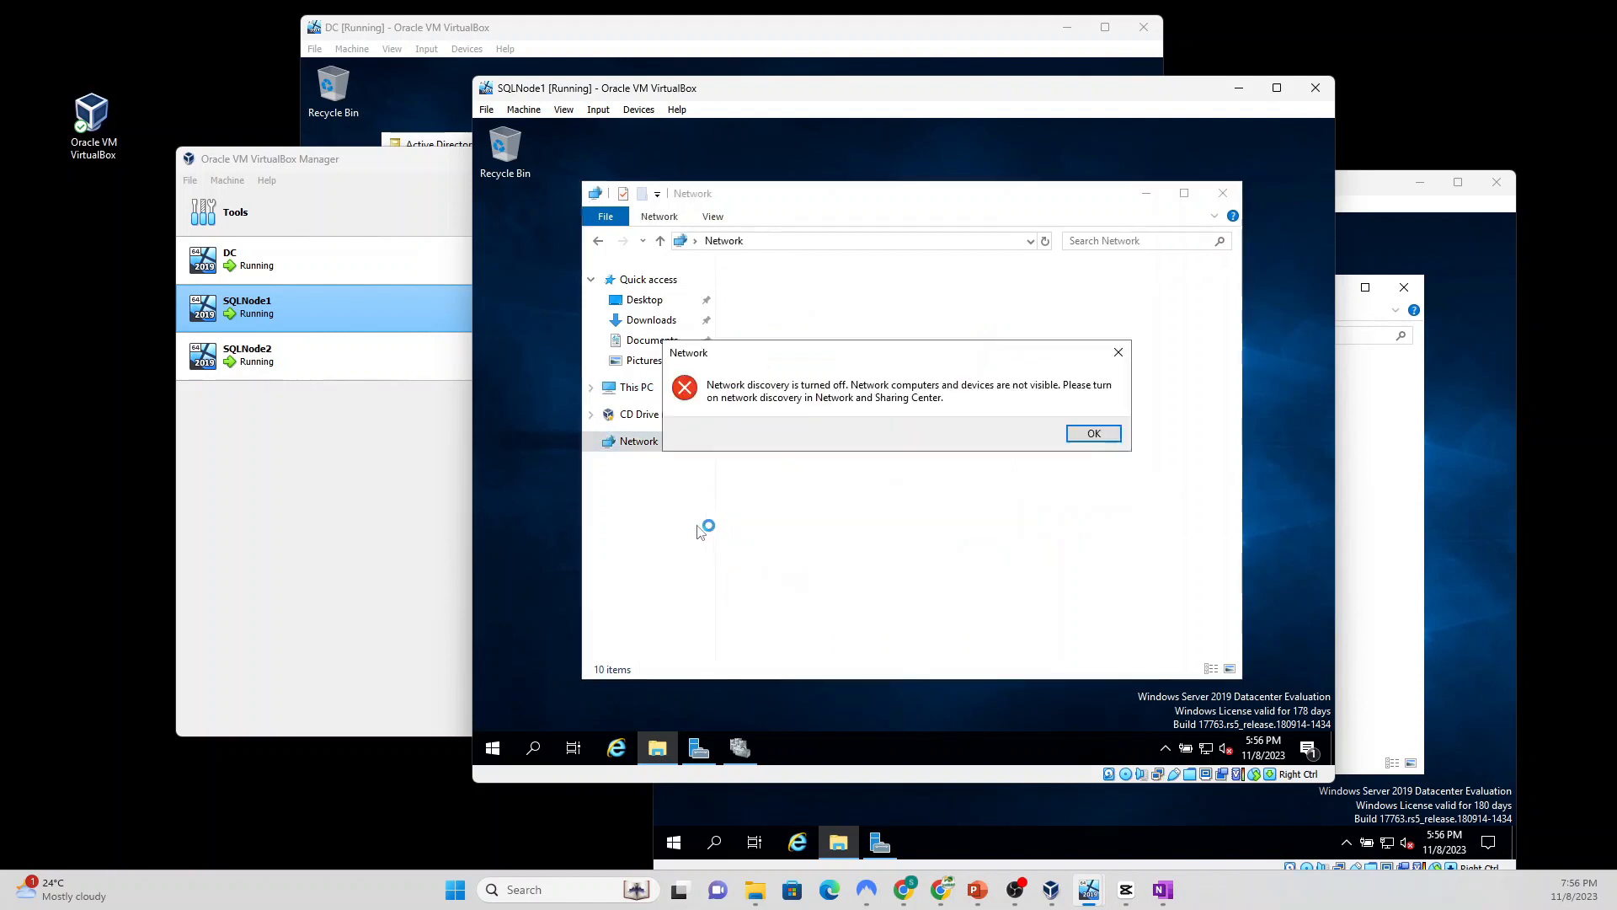
{"action": "left_click", "coordinate": [1093, 433]}
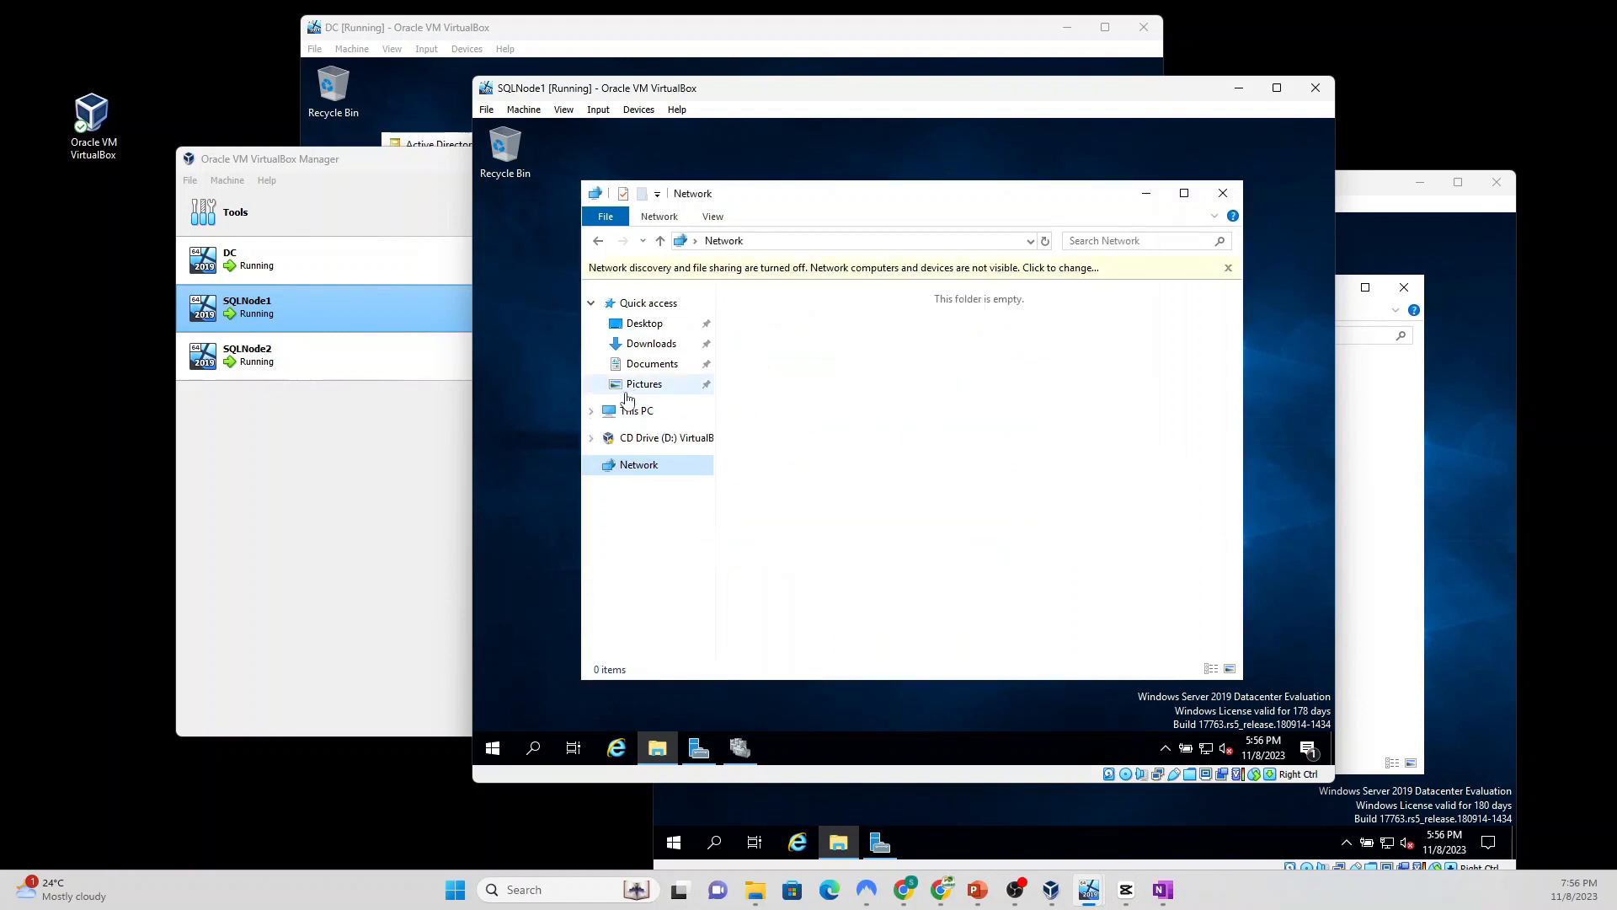
{"action": "left_click", "coordinate": [634, 410]}
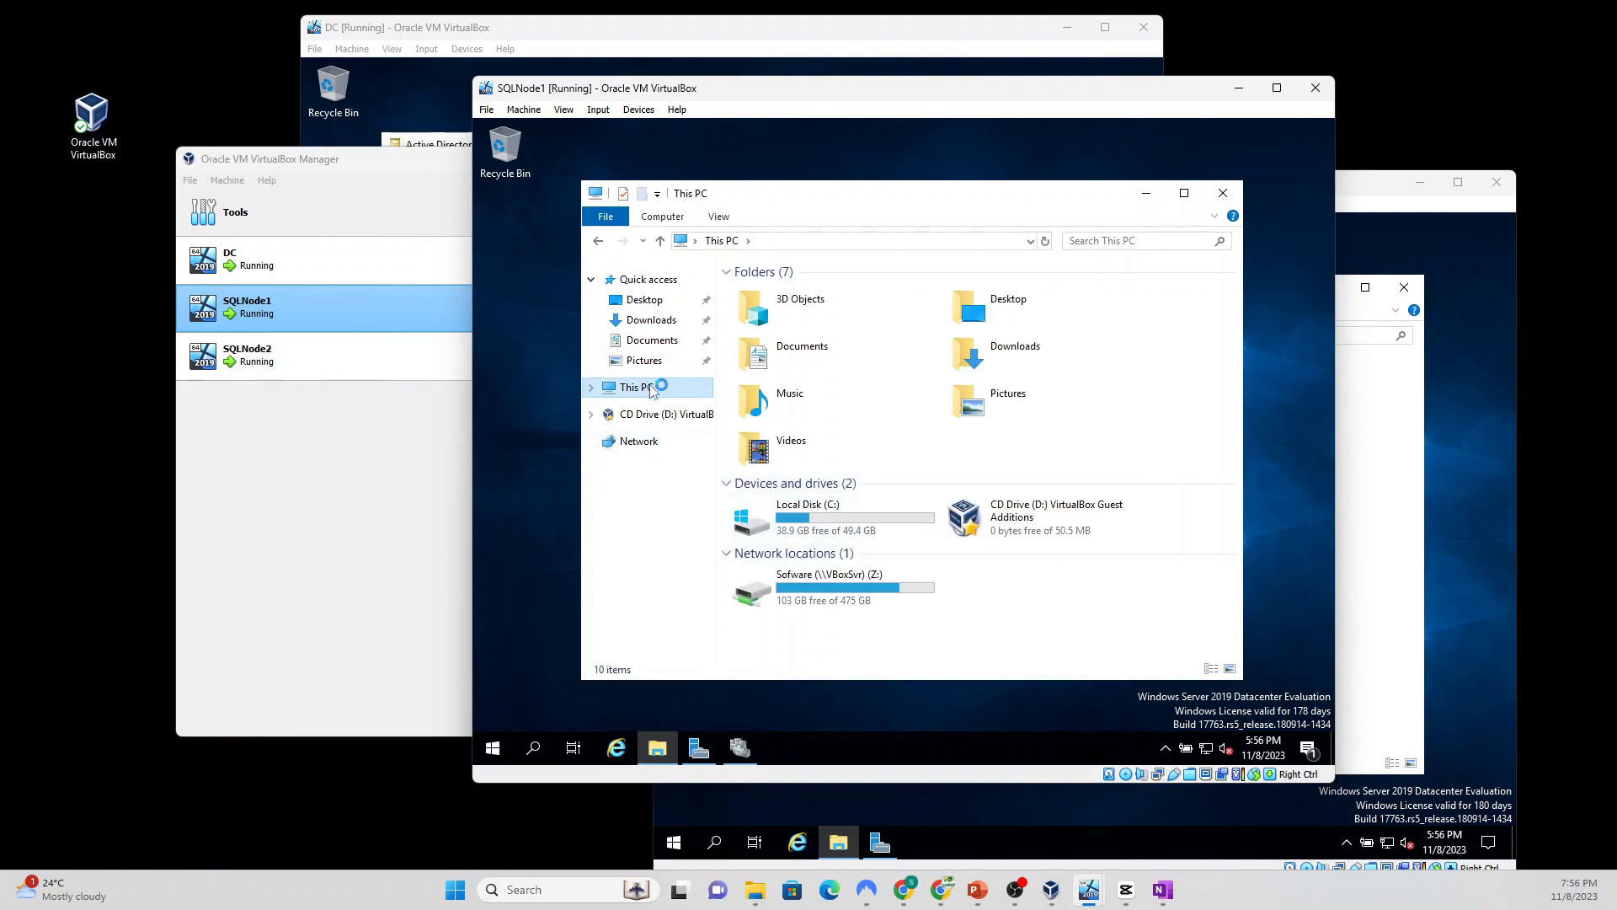
{"action": "left_click", "coordinate": [826, 585]}
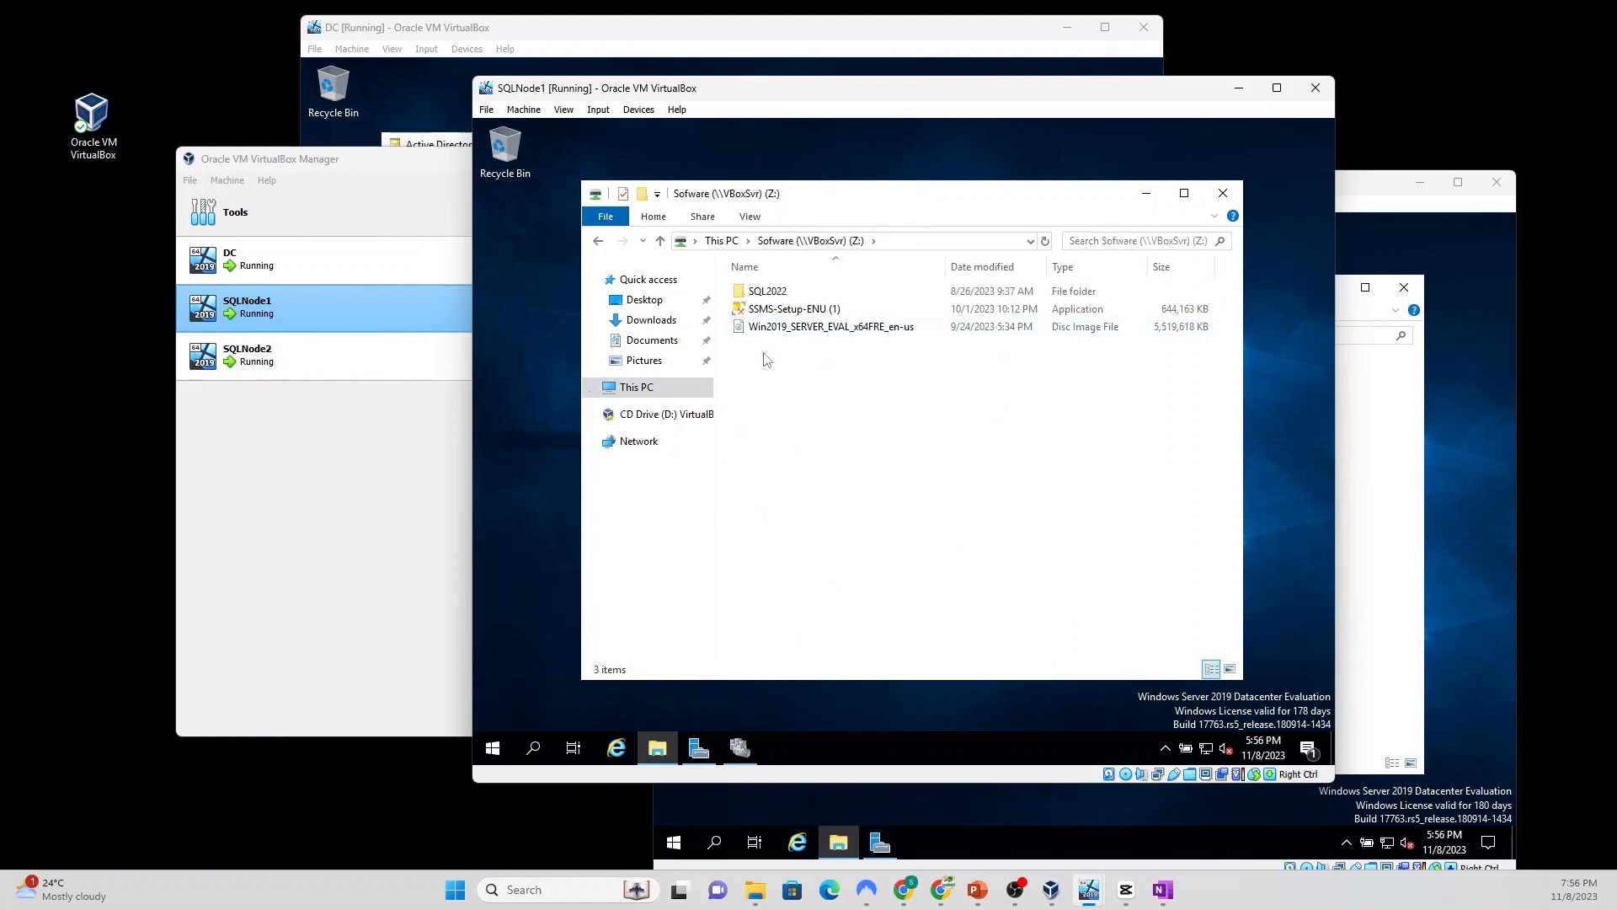
Step: Copy Developer_ENU from the Z: drive's SQL2022 folder and paste it into SQLNode1's Downloads
{"action": "double_click", "coordinate": [783, 295]}
{"action": "left_click", "coordinate": [790, 293]}
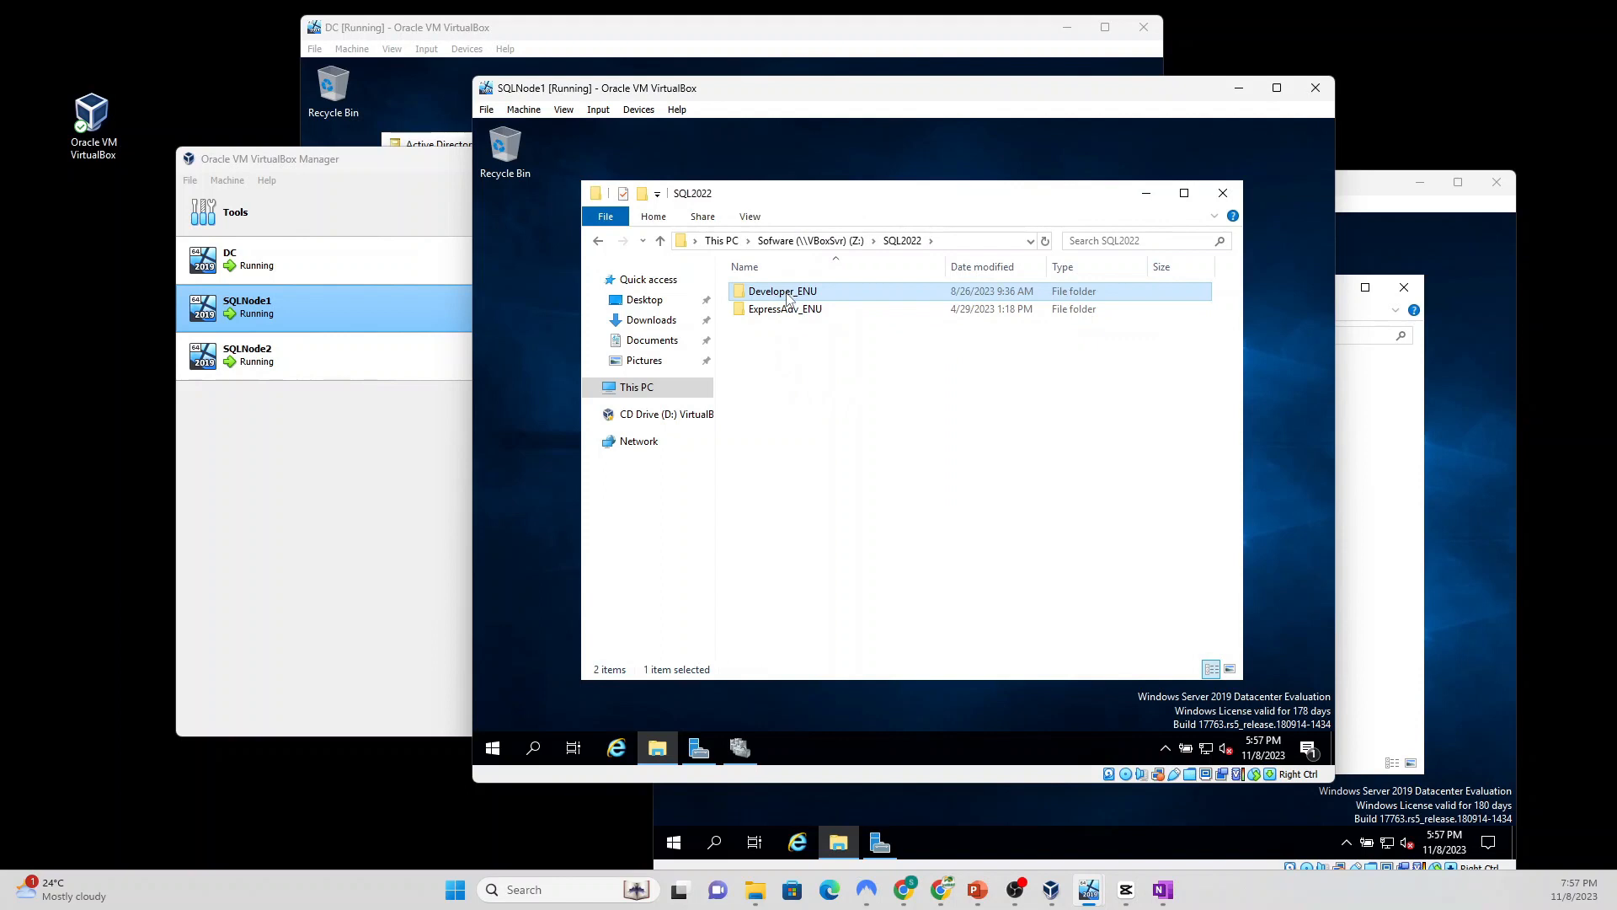
{"action": "right_click", "coordinate": [787, 294]}
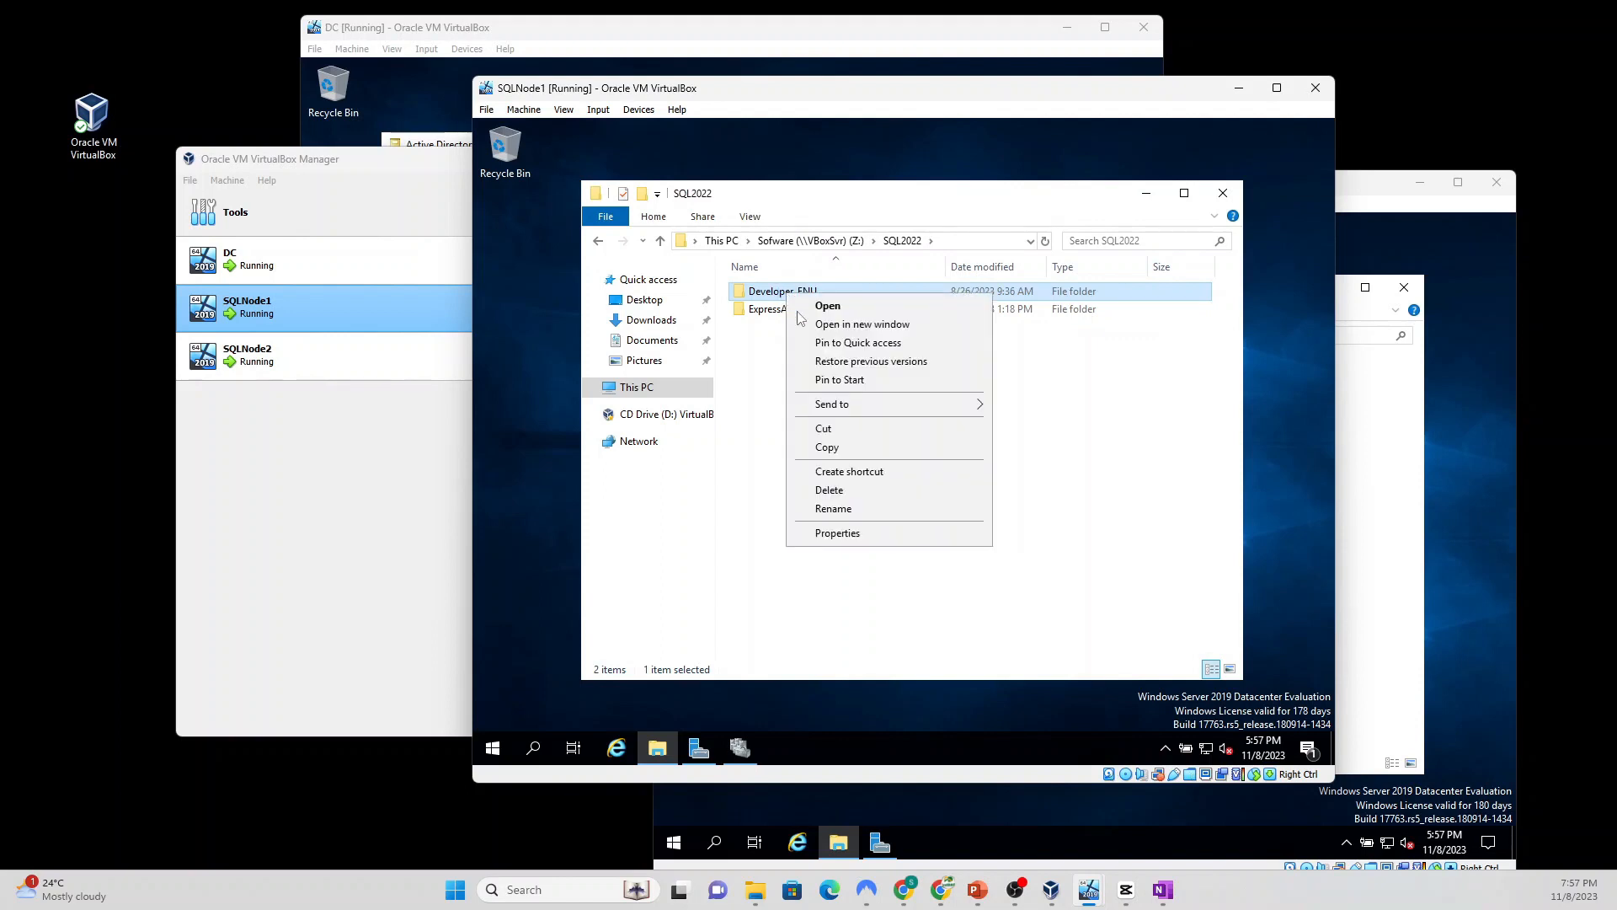
{"action": "left_click", "coordinate": [842, 450]}
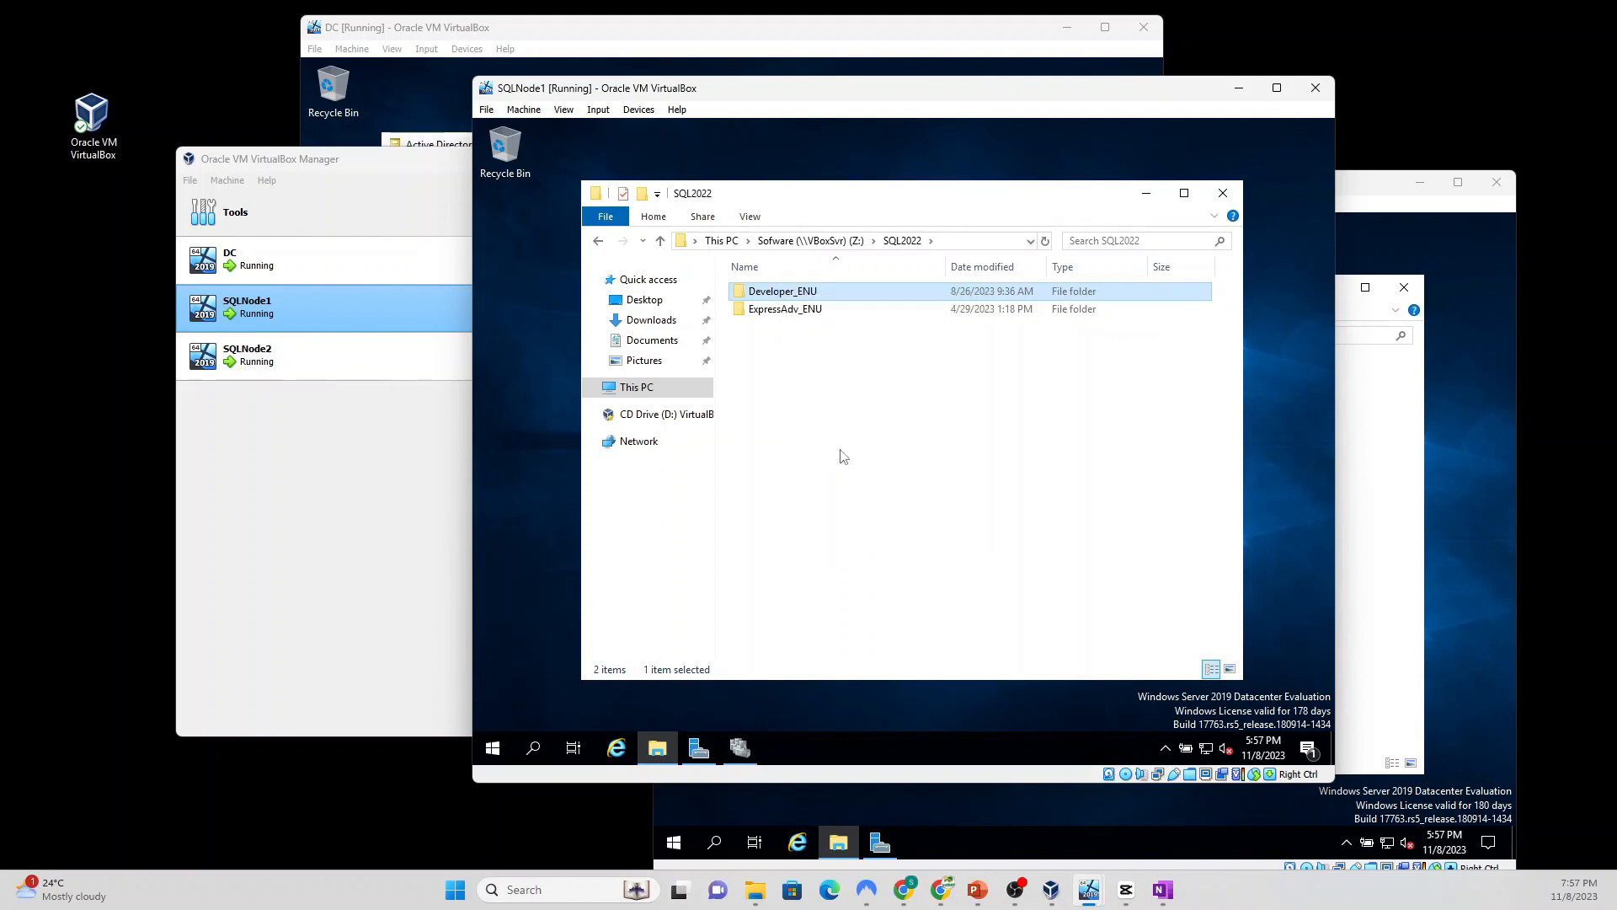
{"action": "left_click", "coordinate": [646, 324]}
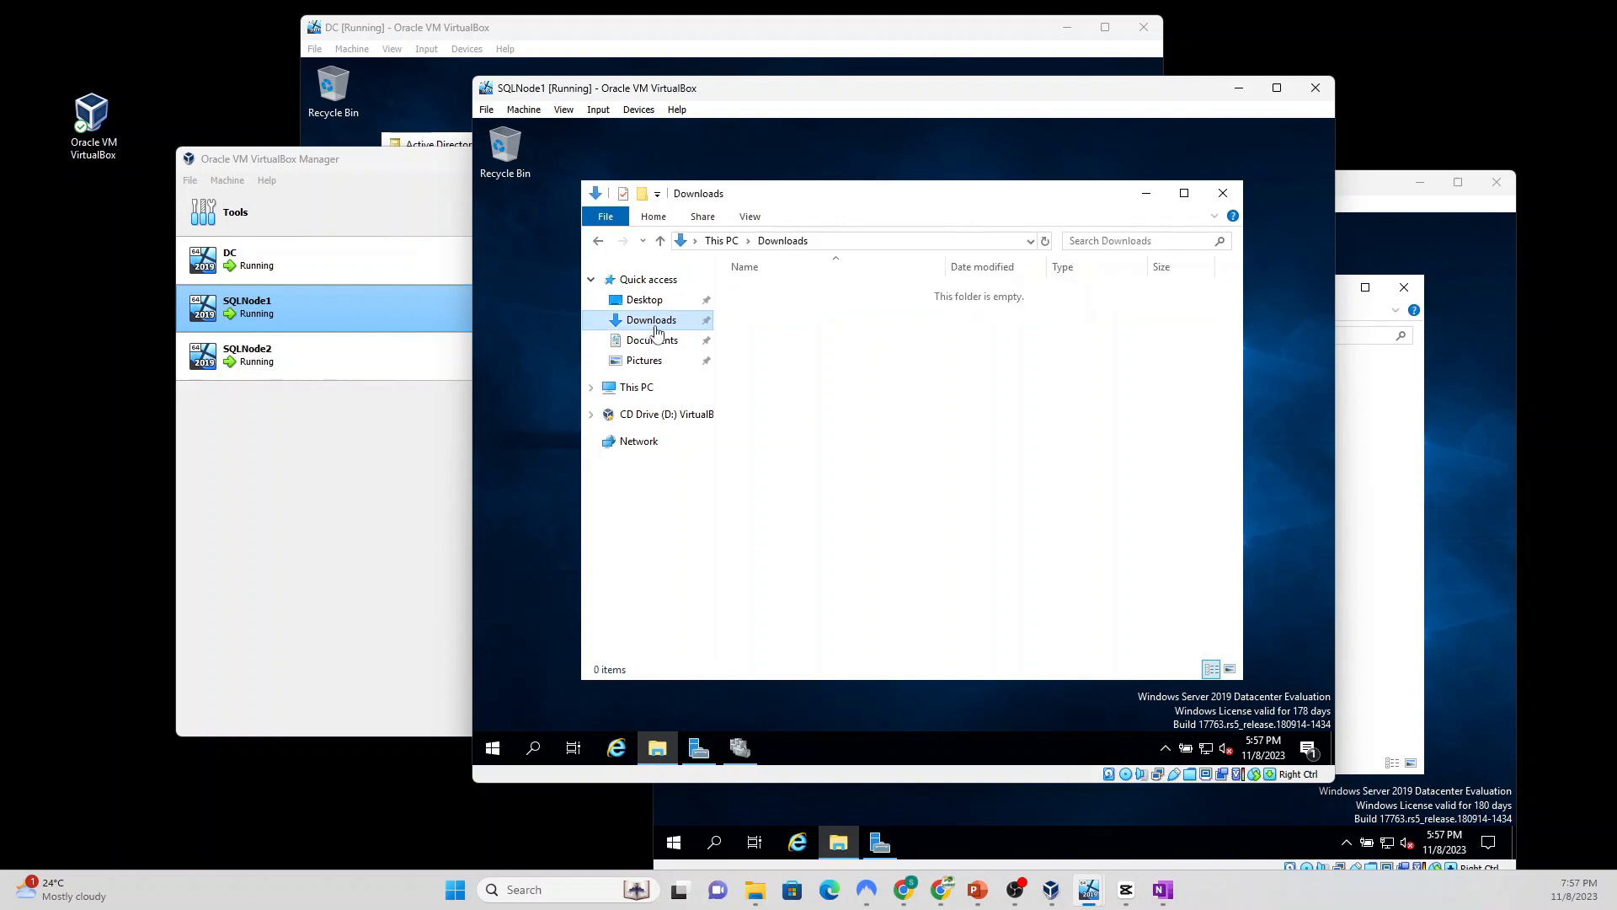
{"action": "right_click", "coordinate": [793, 412]}
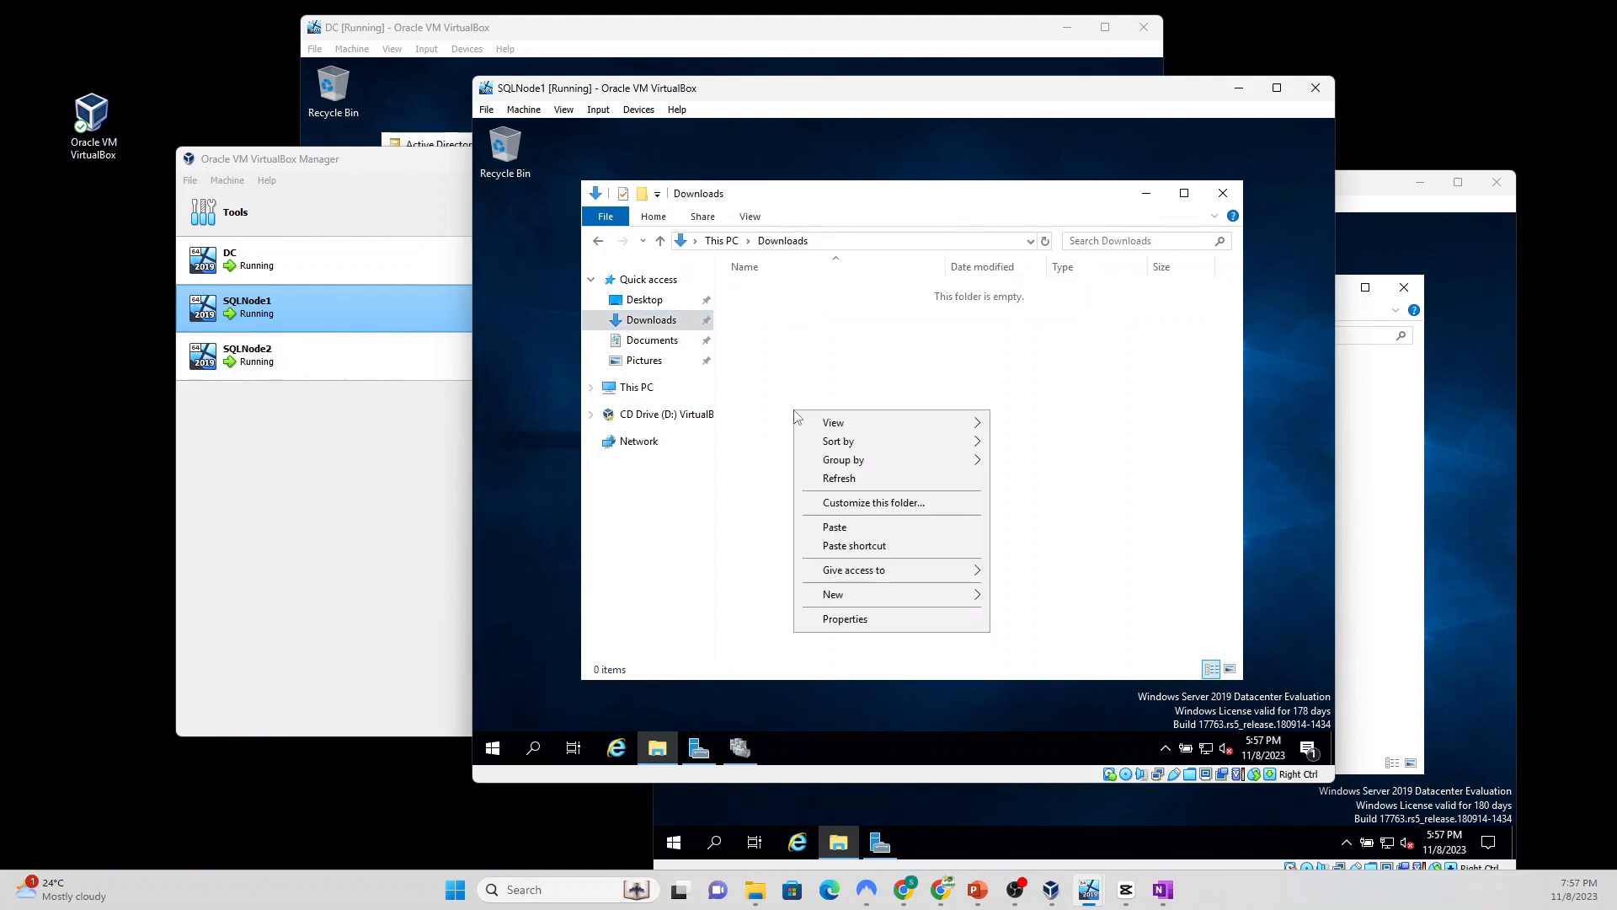
{"action": "left_click", "coordinate": [851, 529]}
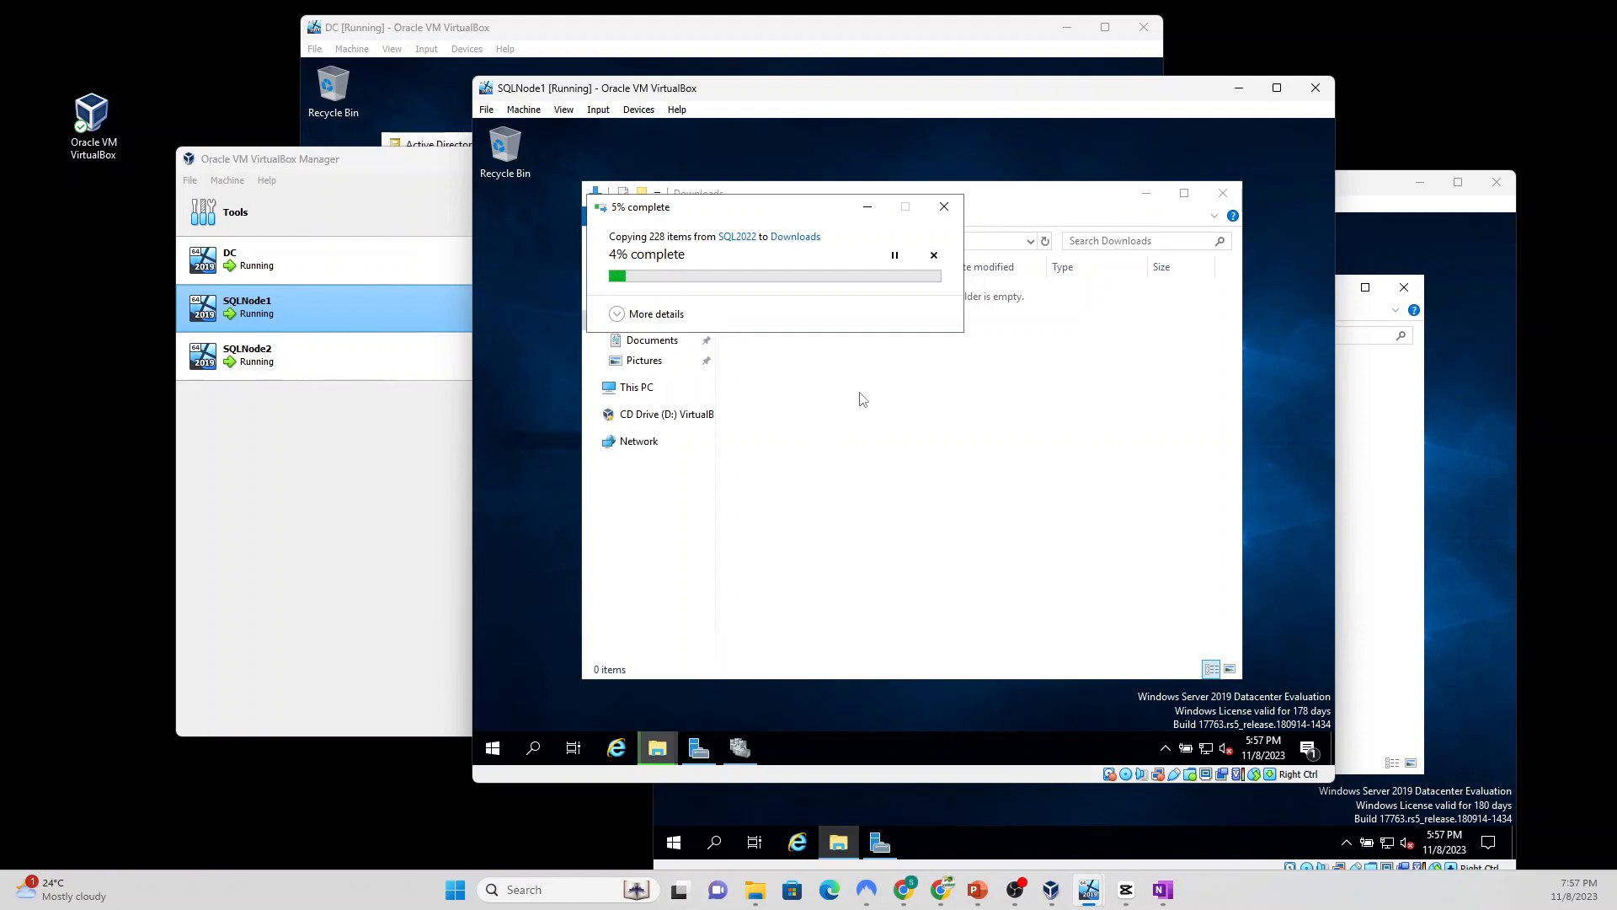
{"action": "left_click", "coordinate": [1406, 422]}
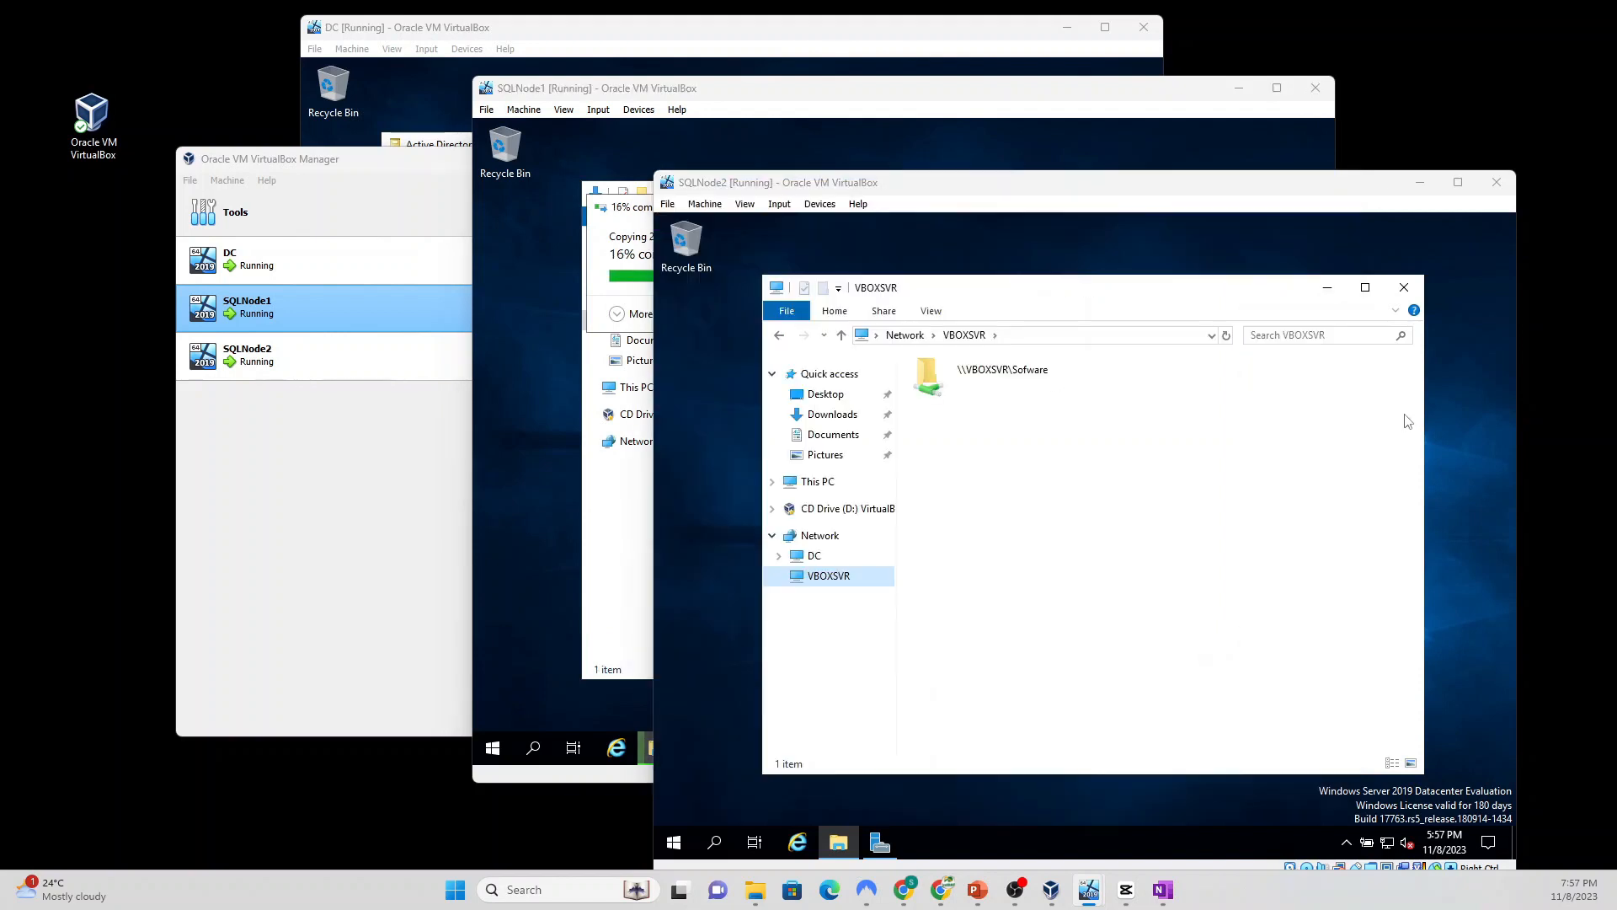
Step: On SQLNode2, copy Developer_ENU from \\VBOXSVR\Sofware\SQL2022 and paste it into Downloads
{"action": "left_click", "coordinate": [1004, 377]}
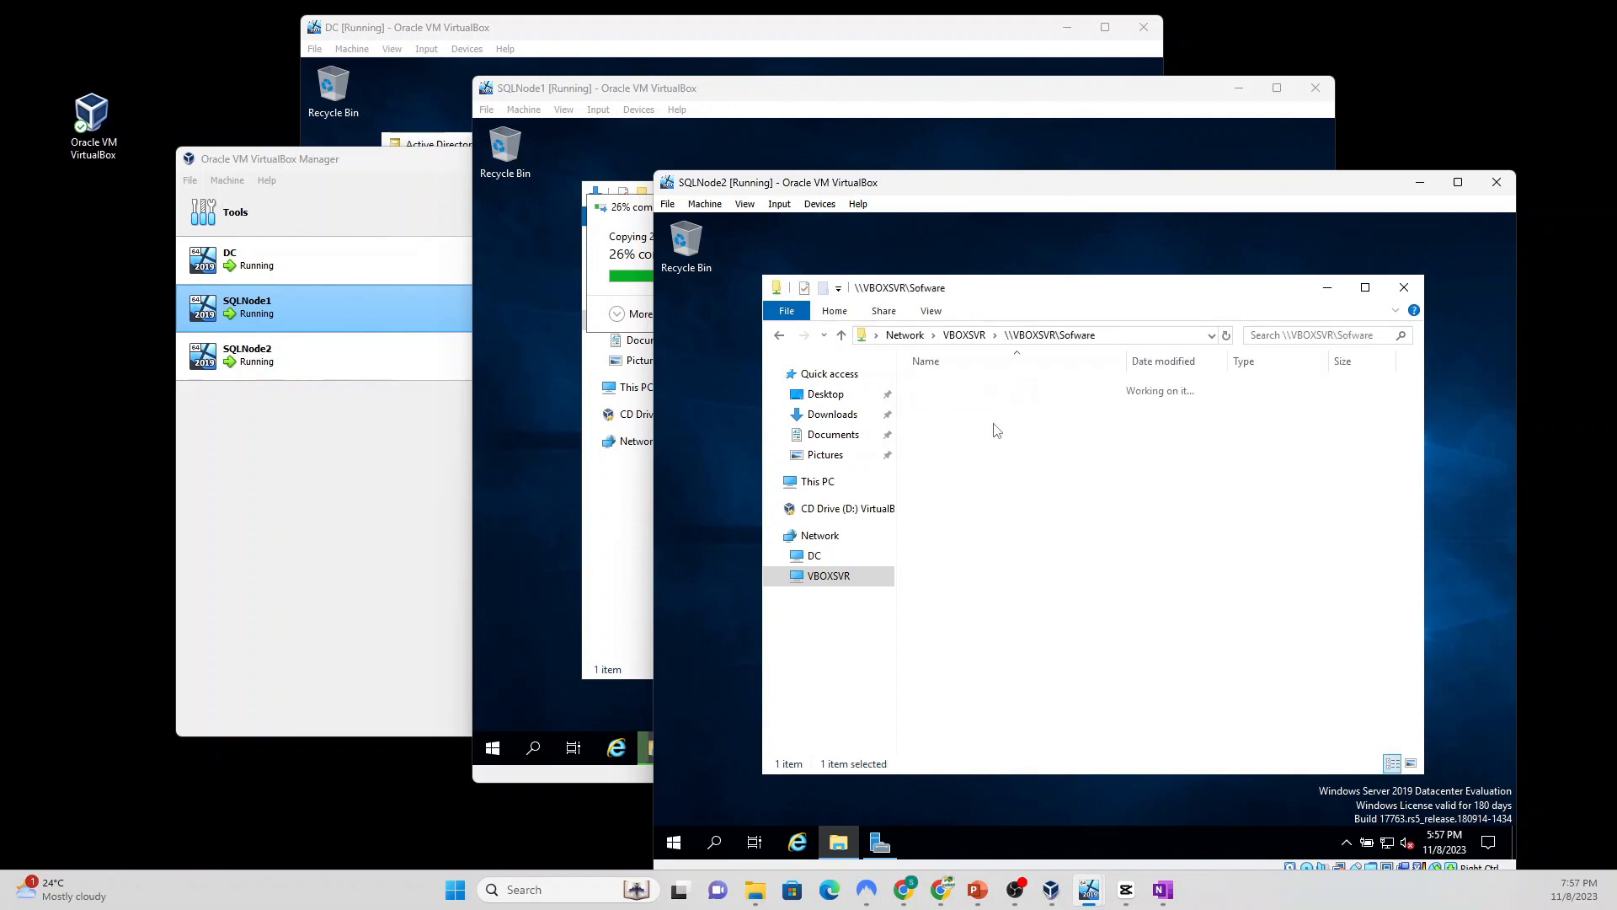
{"action": "double_click", "coordinate": [950, 385]}
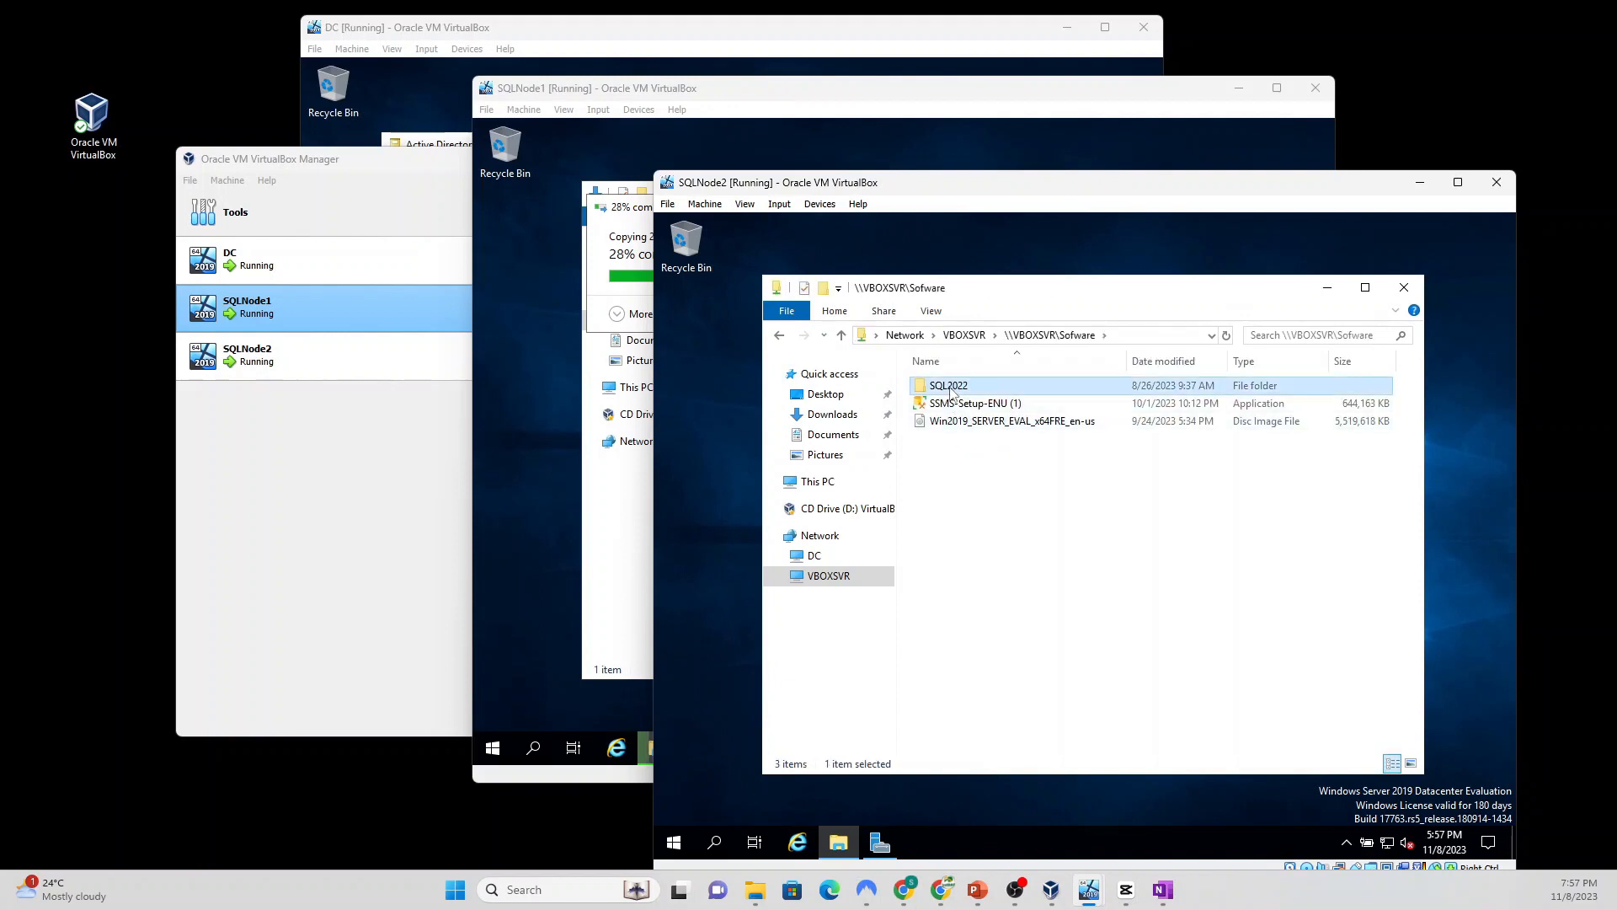
{"action": "right_click", "coordinate": [944, 387]}
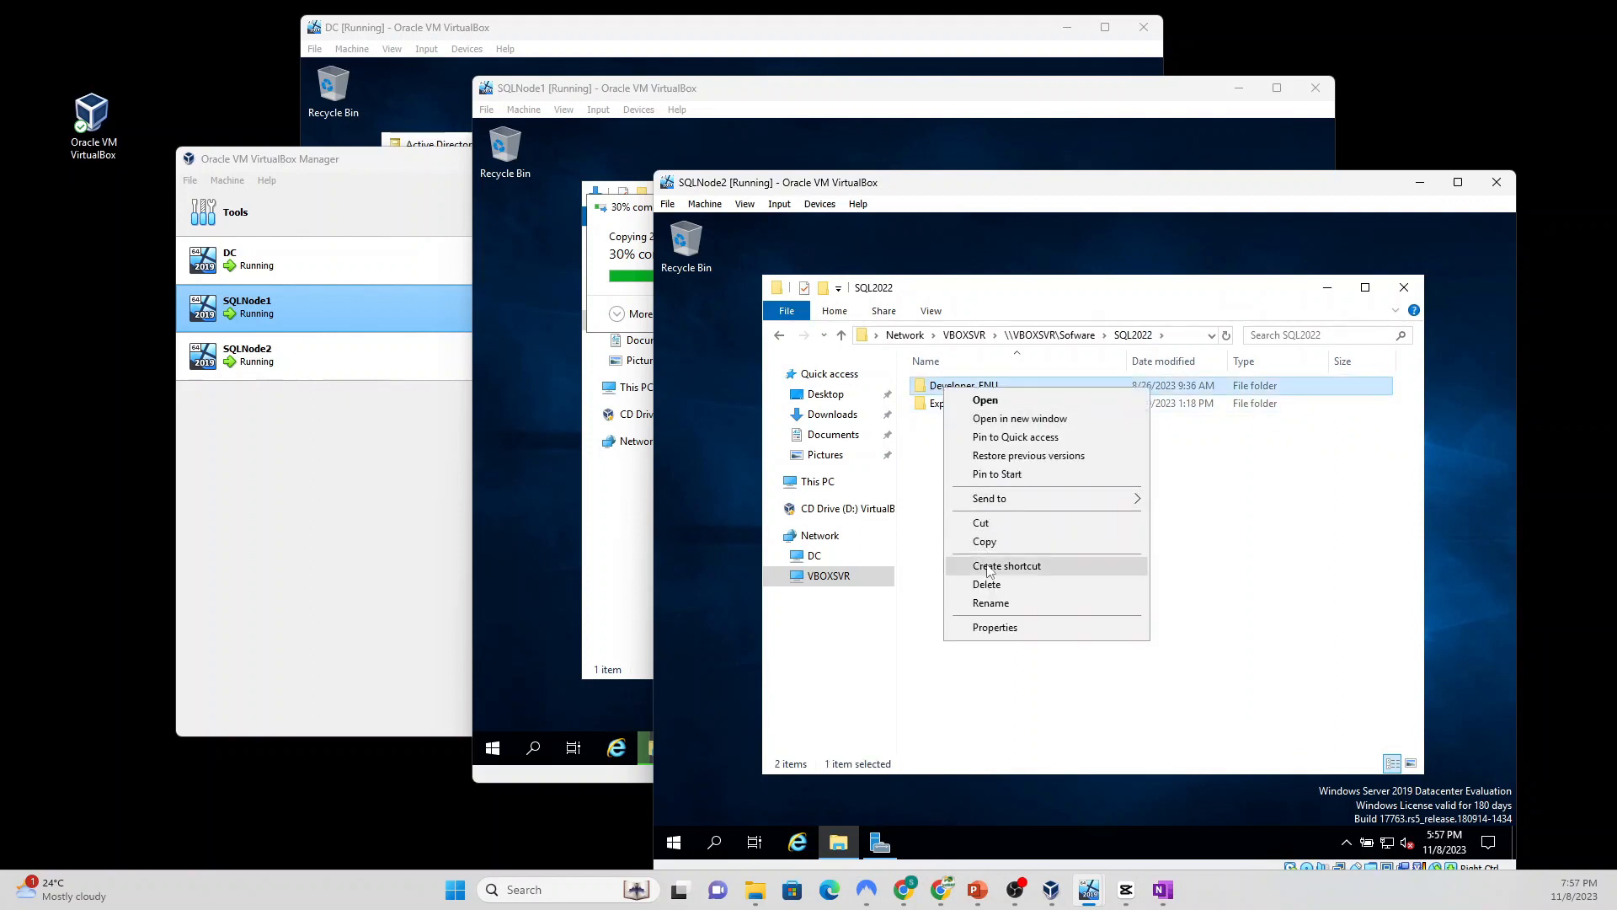
{"action": "left_click", "coordinate": [986, 543]}
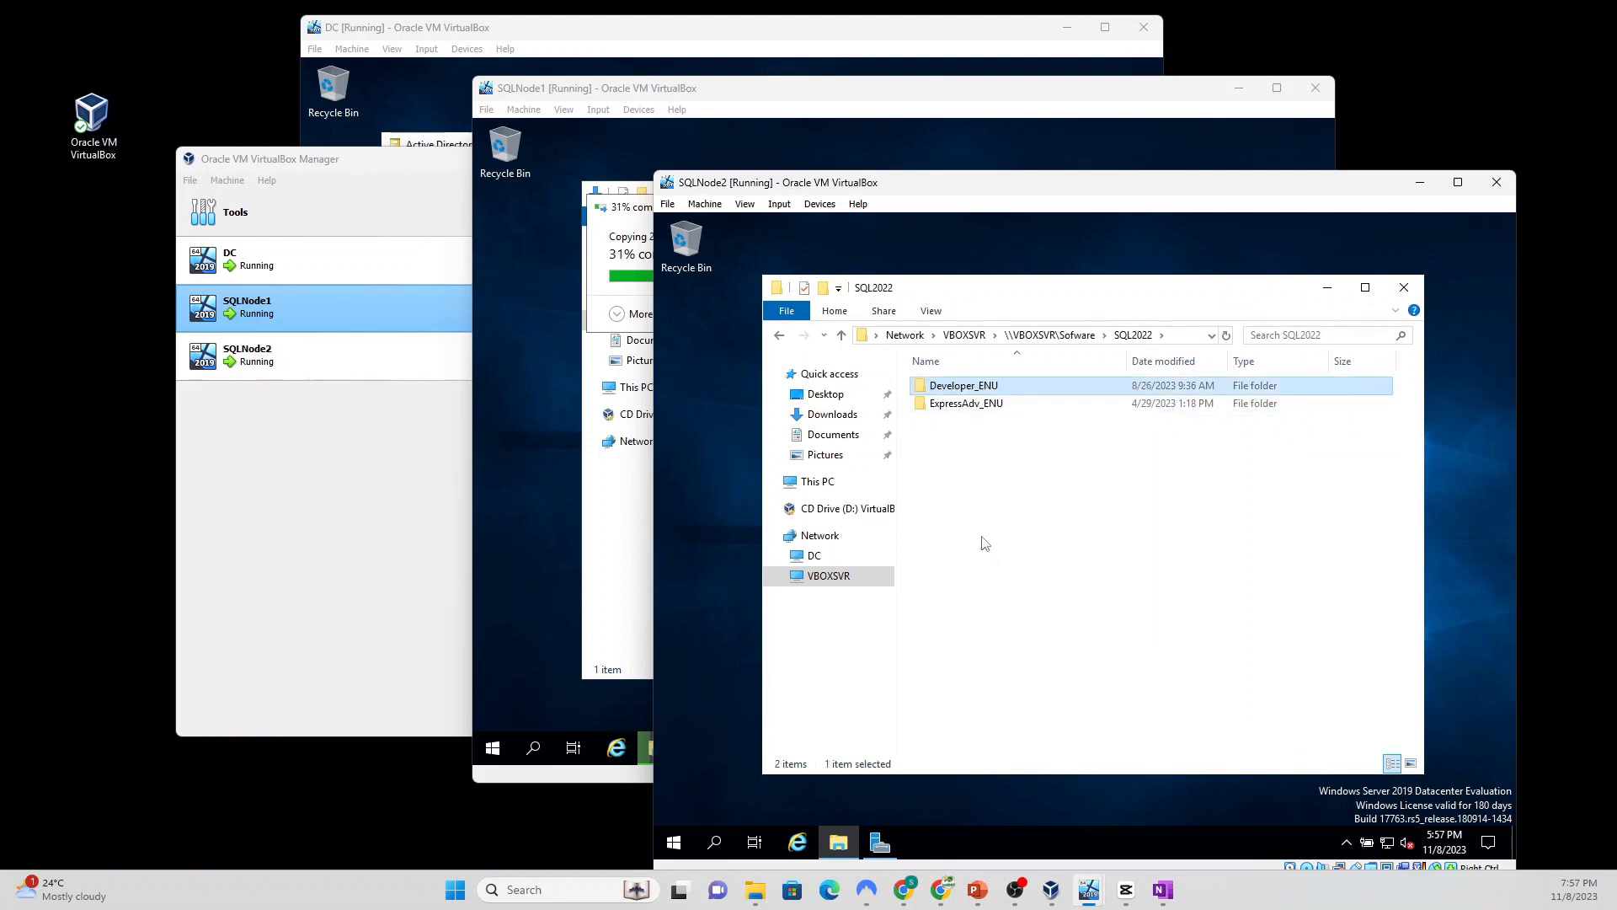
{"action": "left_click", "coordinate": [832, 413]}
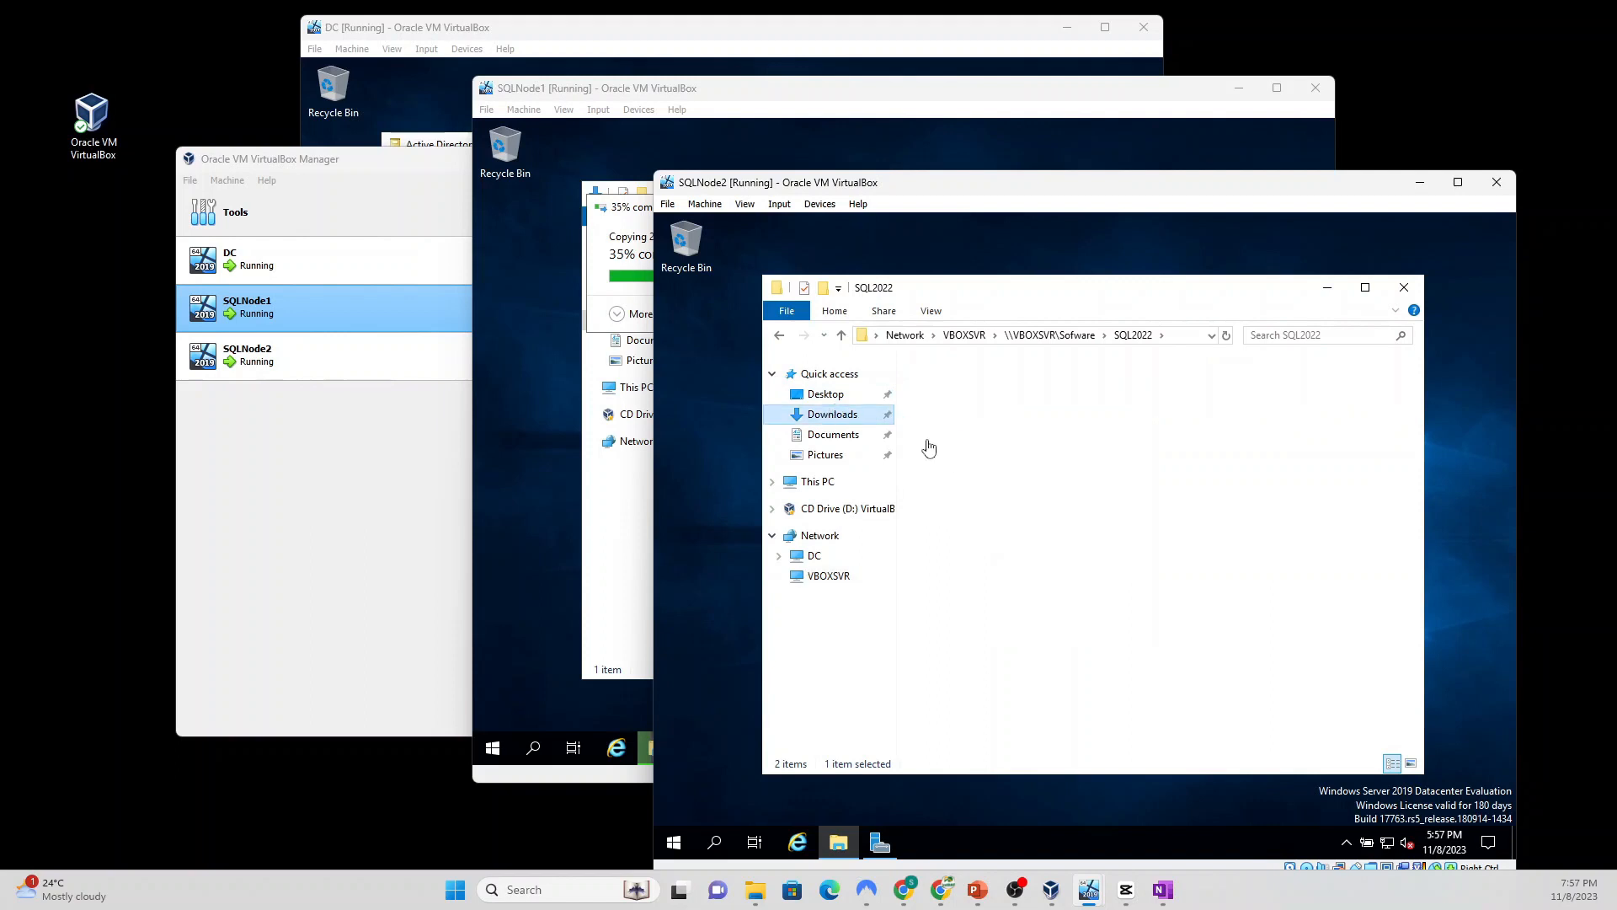
{"action": "right_click", "coordinate": [975, 450]}
{"action": "left_click", "coordinate": [1010, 562]}
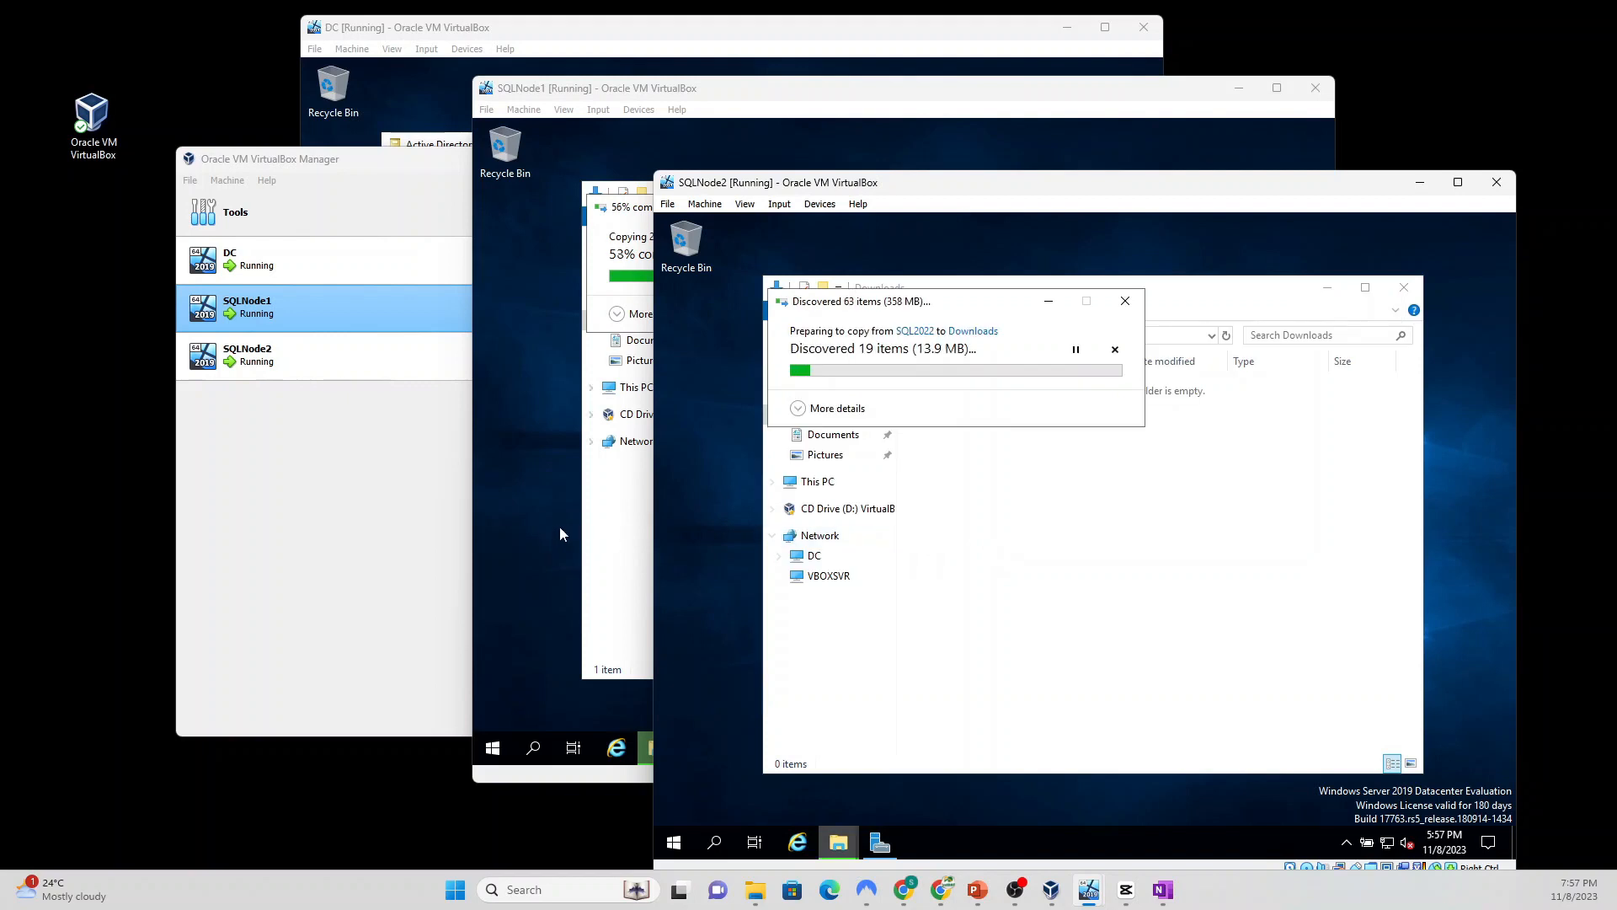
{"action": "left_click", "coordinate": [742, 95]}
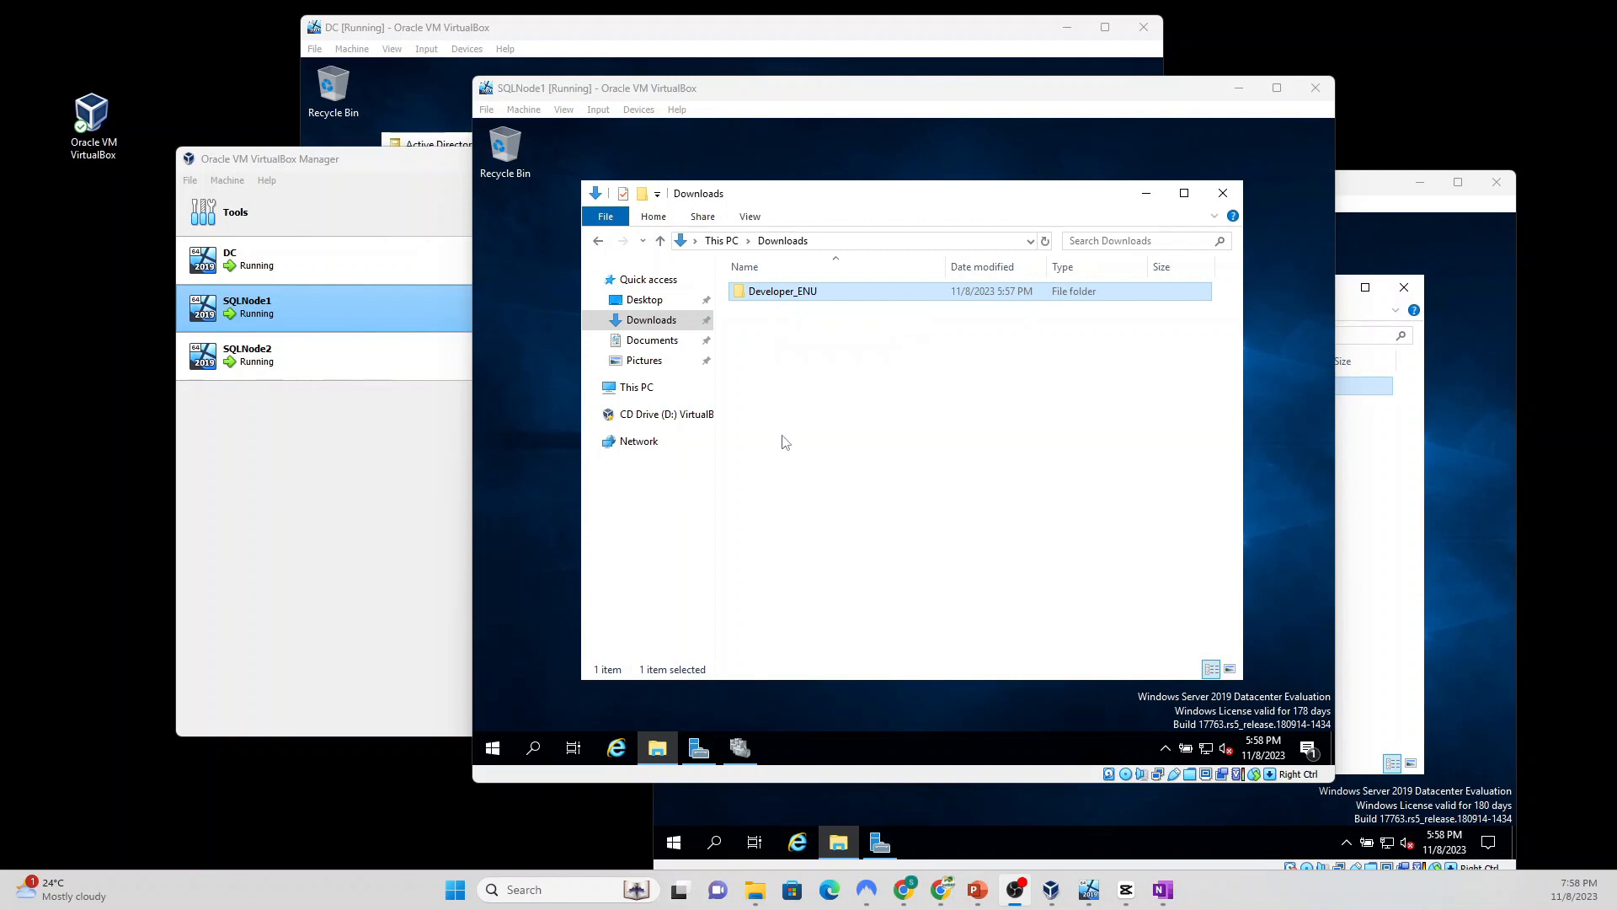
Step: Run SETUP from the copied Developer_ENU folder as administrator
{"action": "double_click", "coordinate": [776, 292]}
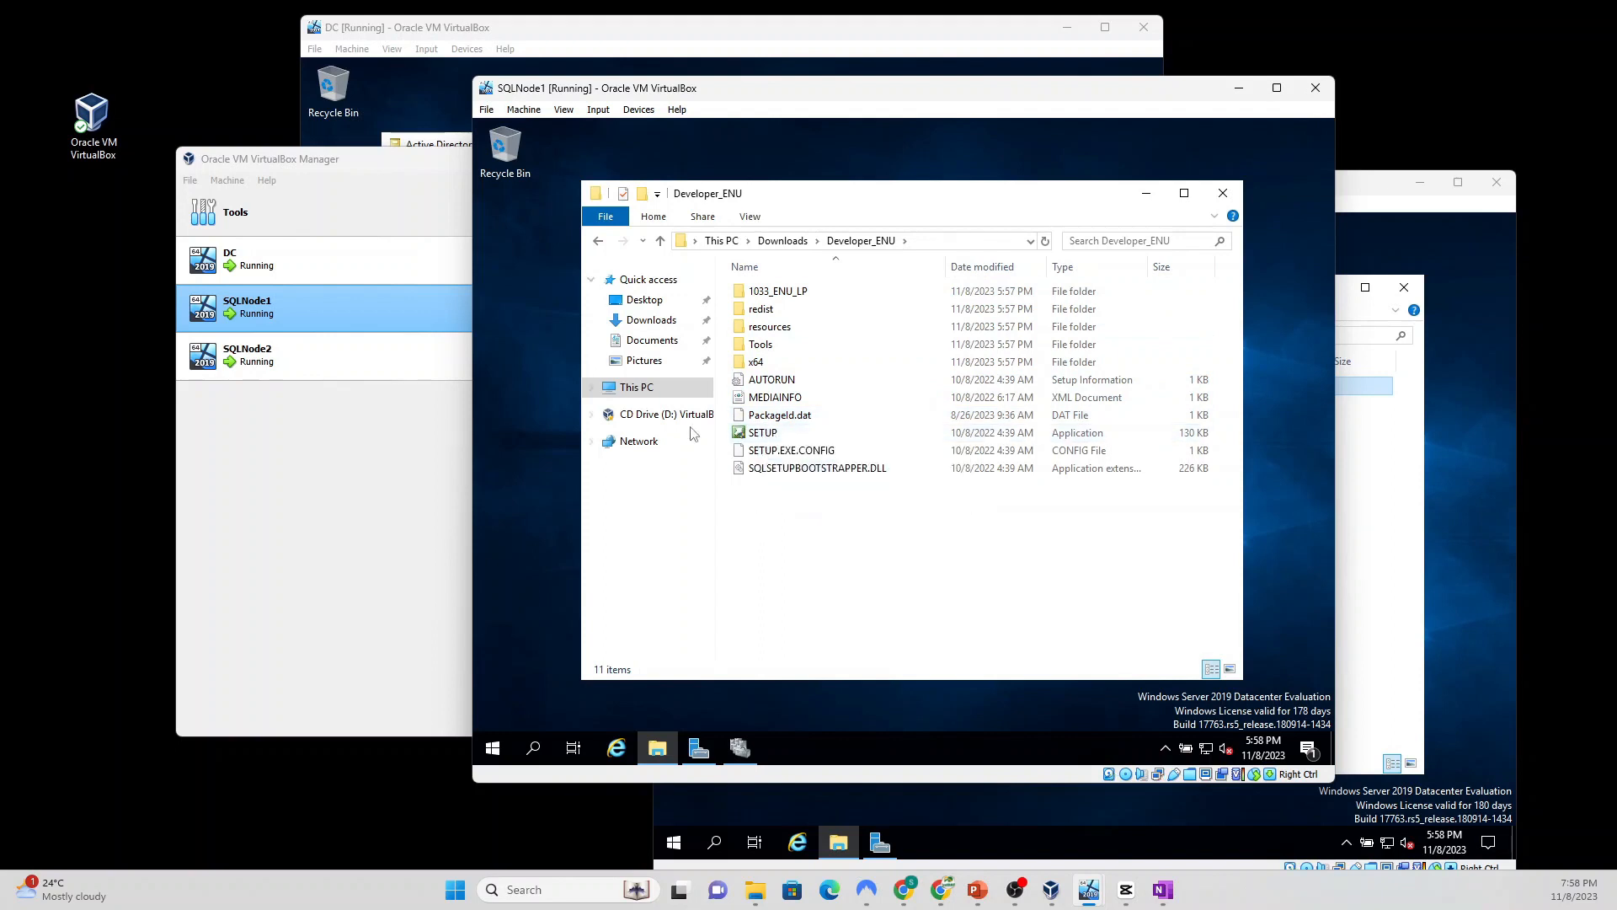
{"action": "left_click", "coordinate": [759, 434]}
{"action": "right_click", "coordinate": [757, 433]}
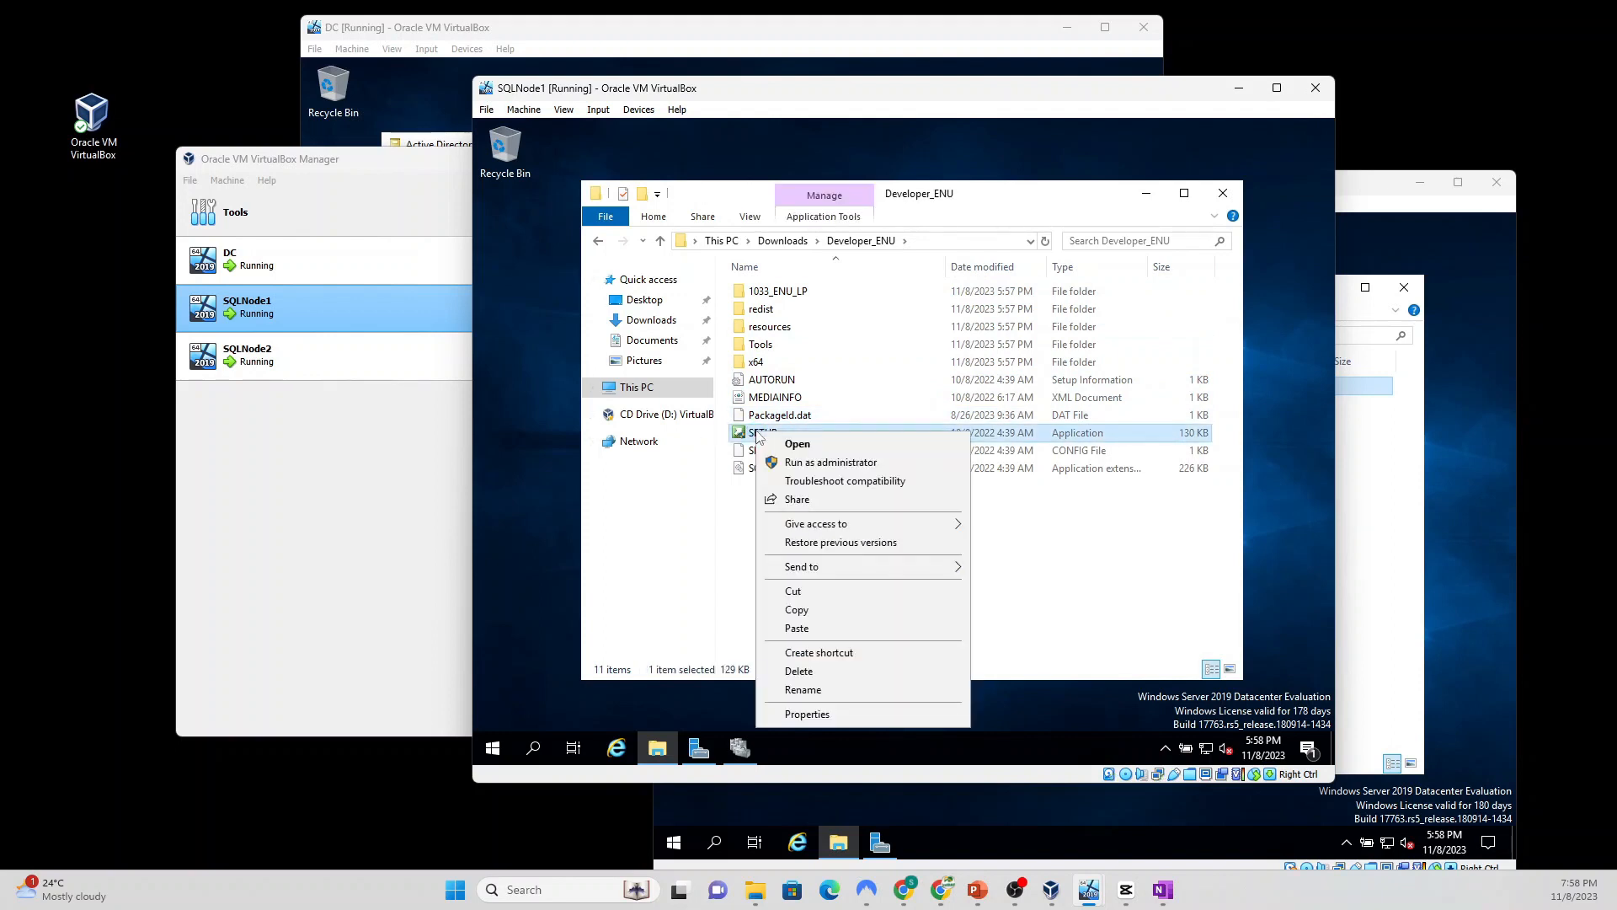
{"action": "left_click", "coordinate": [808, 464]}
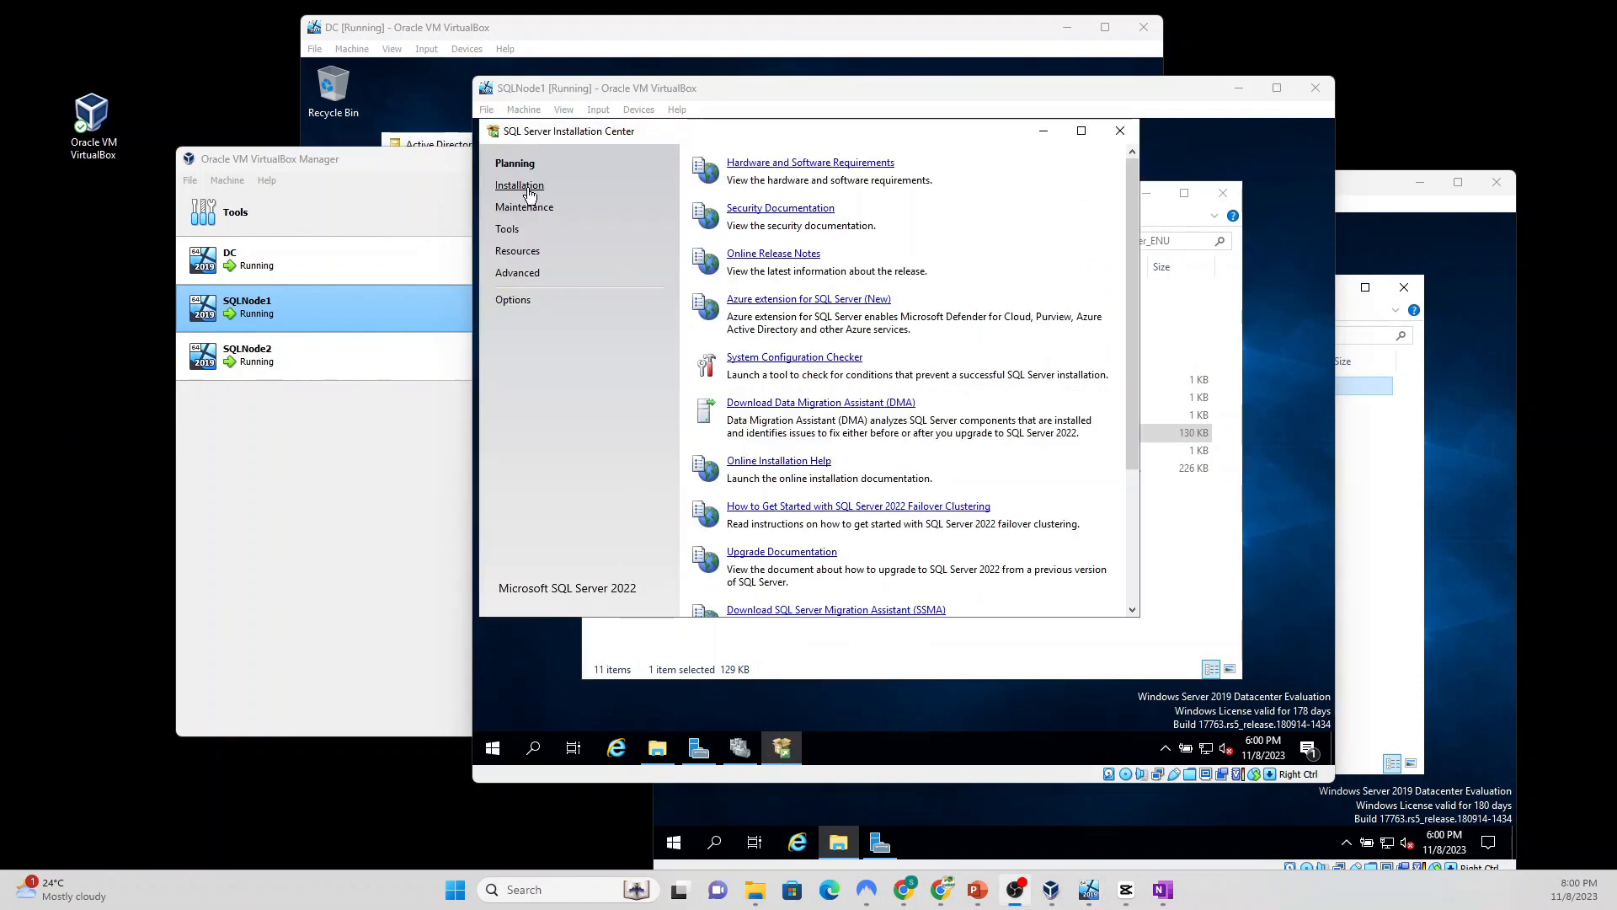
Step: Start a new standalone SQL Server installation using the Developer edition
{"action": "left_click", "coordinate": [529, 194]}
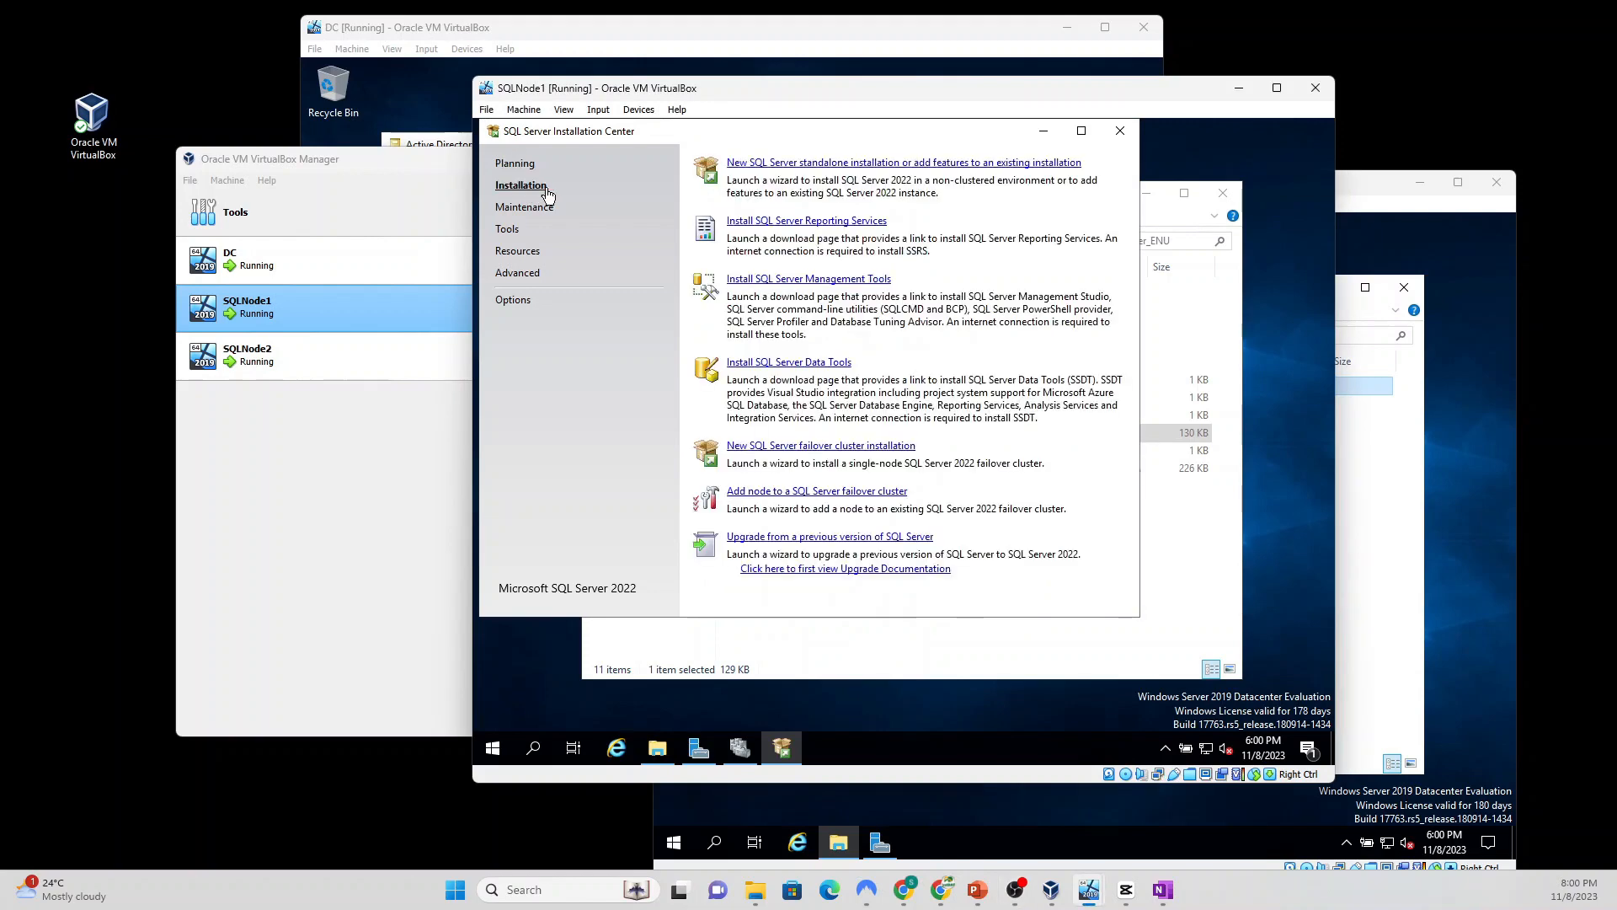
{"action": "left_click", "coordinate": [869, 163]}
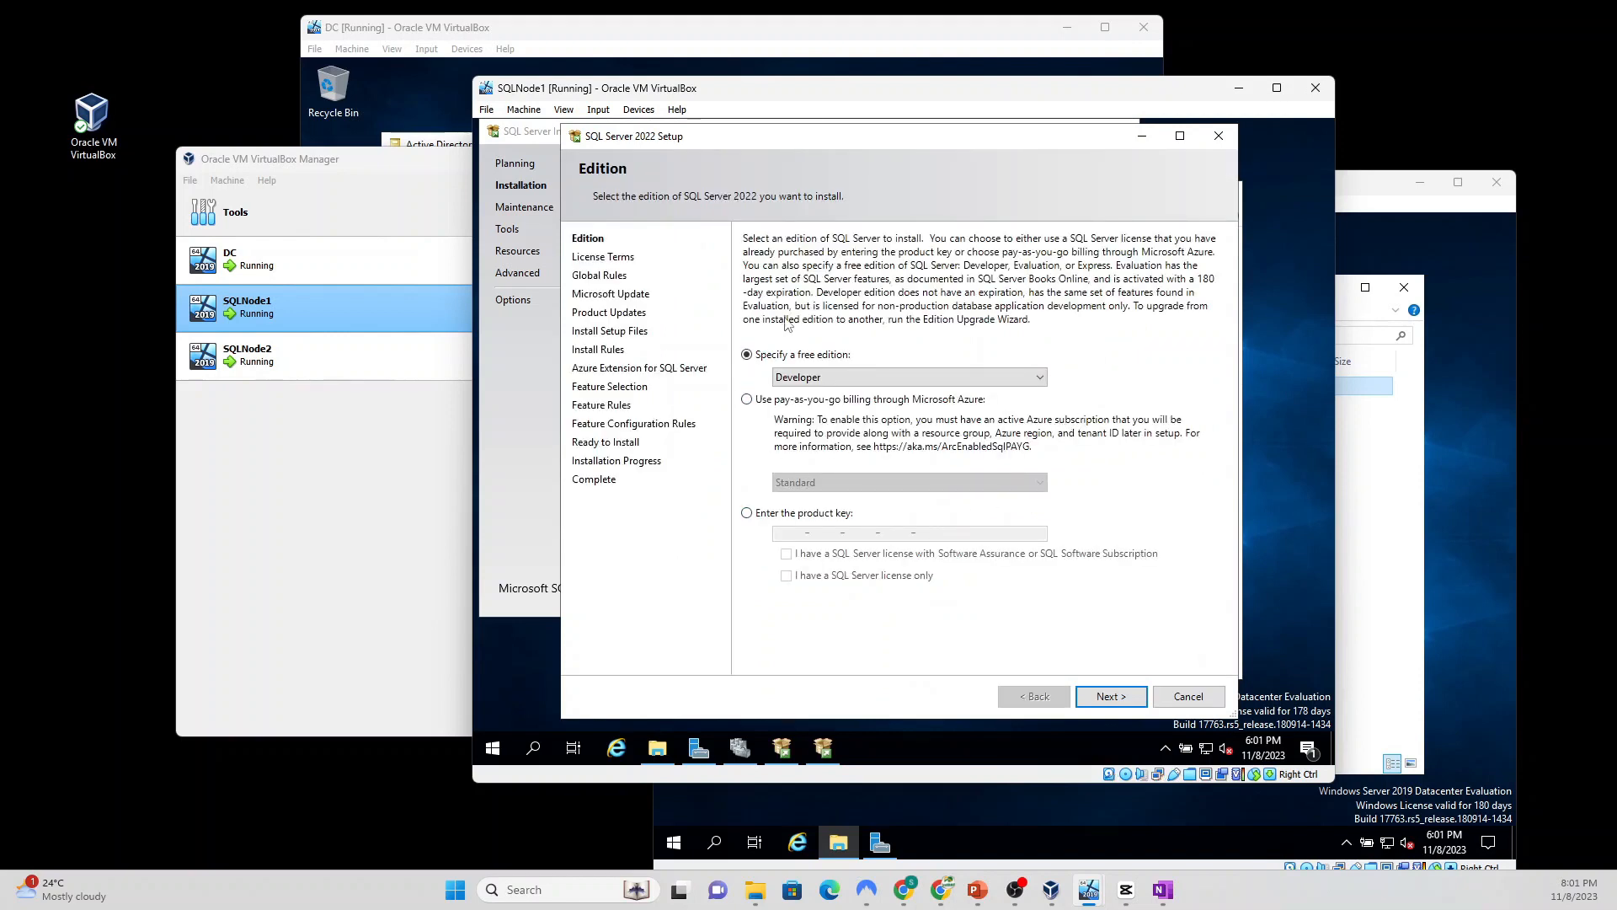
{"action": "left_click", "coordinate": [1111, 698]}
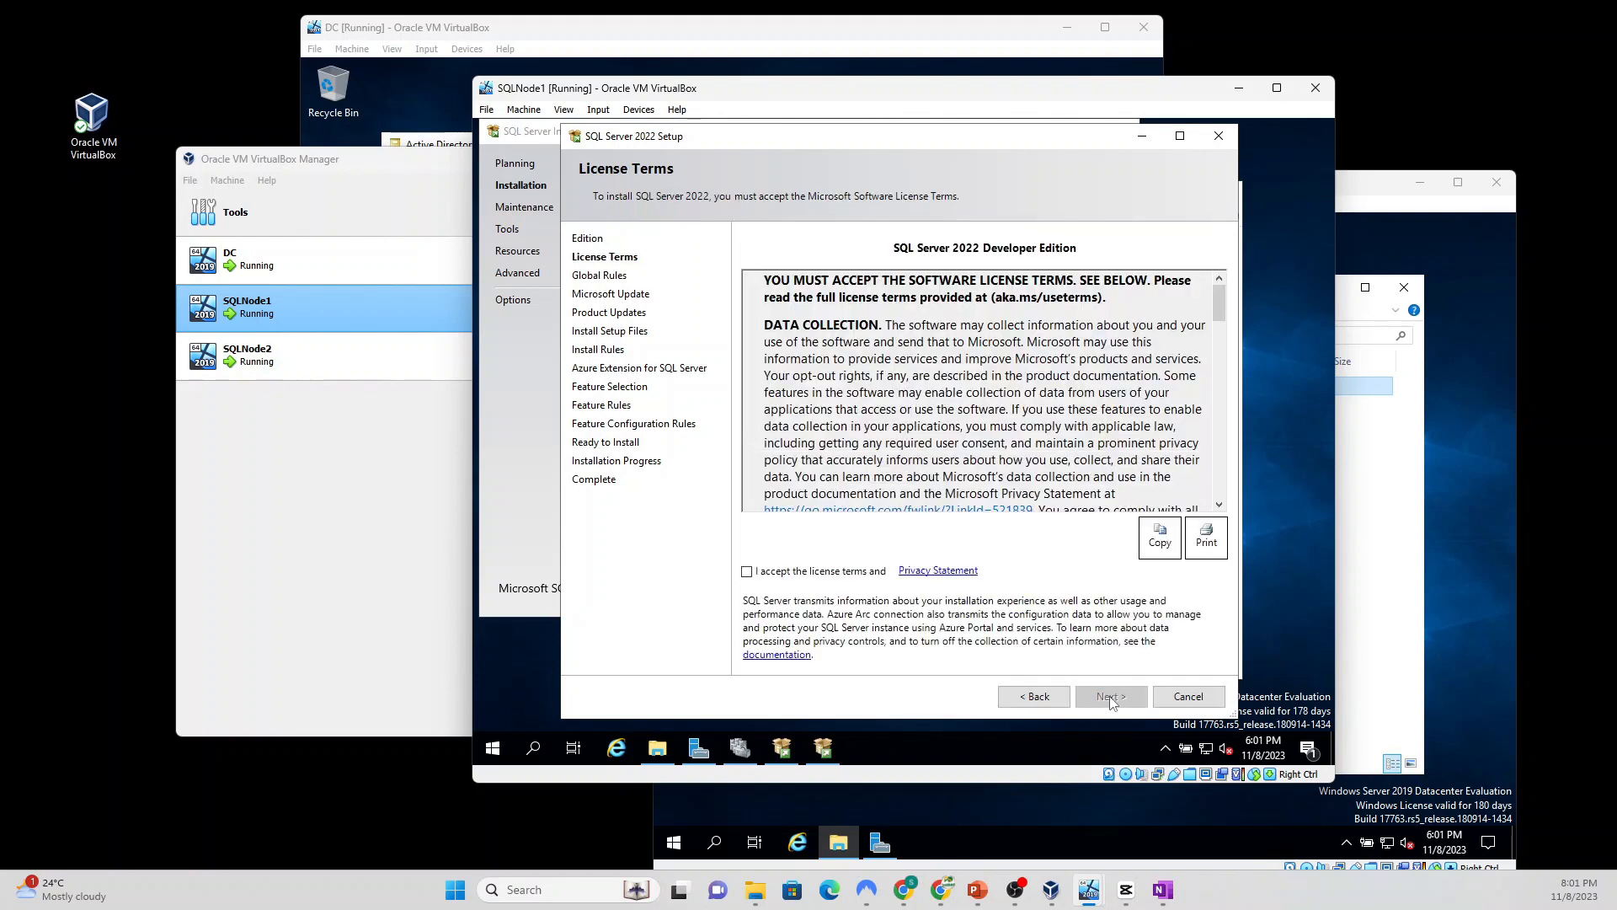
Step: Accept the license terms, pass Microsoft Update and Install Rules, and deselect Azure Extension
{"action": "left_click", "coordinate": [747, 572]}
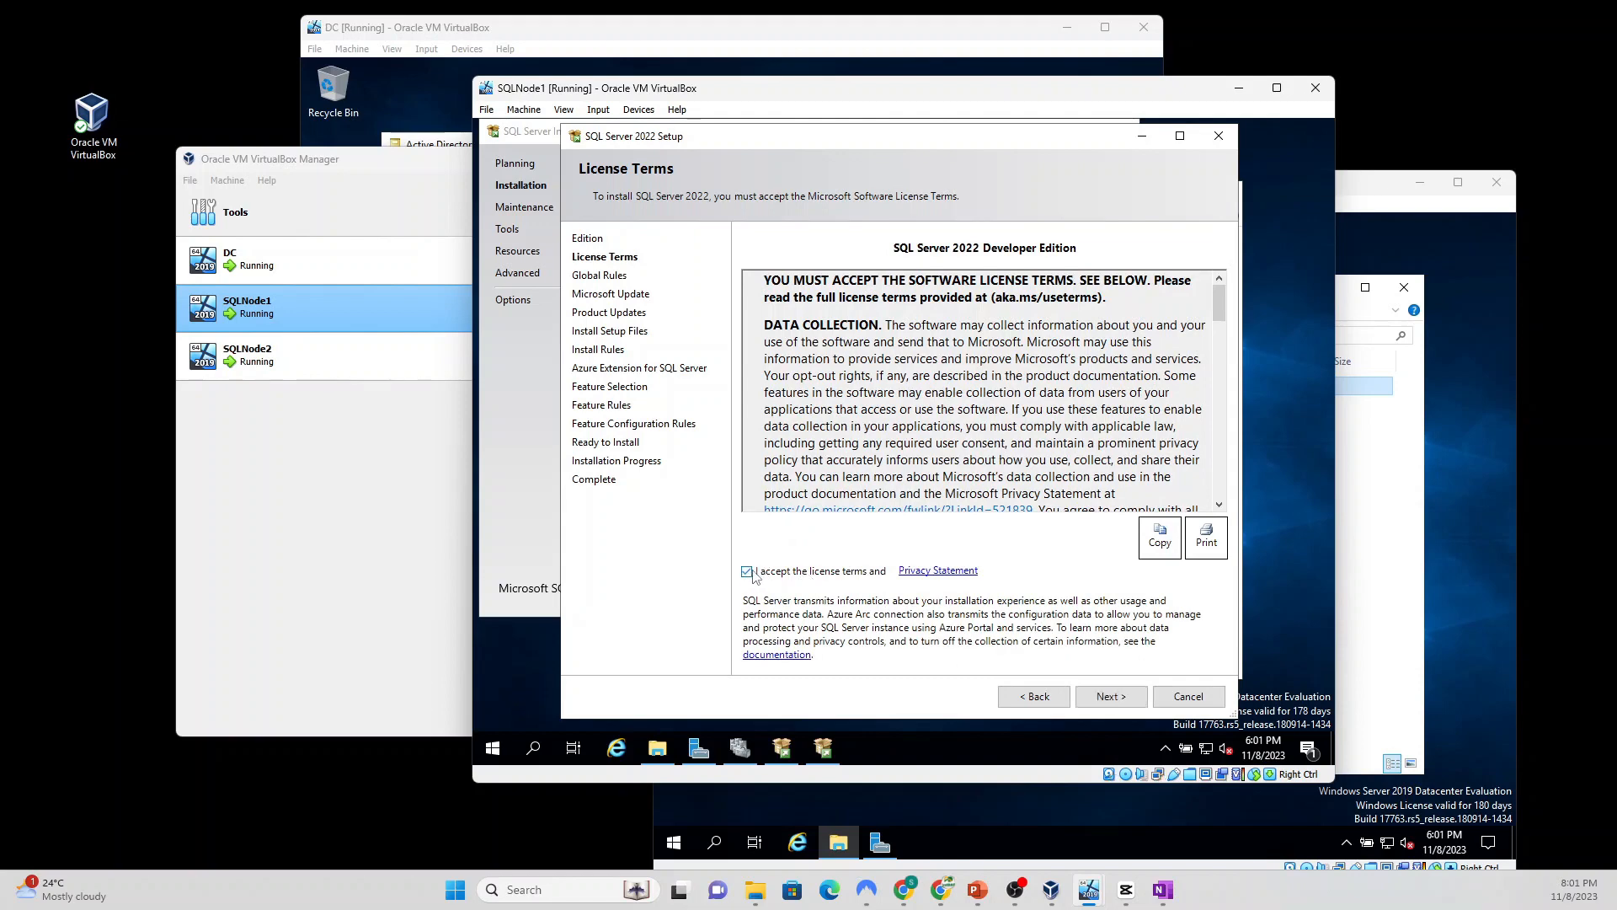
{"action": "left_click", "coordinate": [1111, 697]}
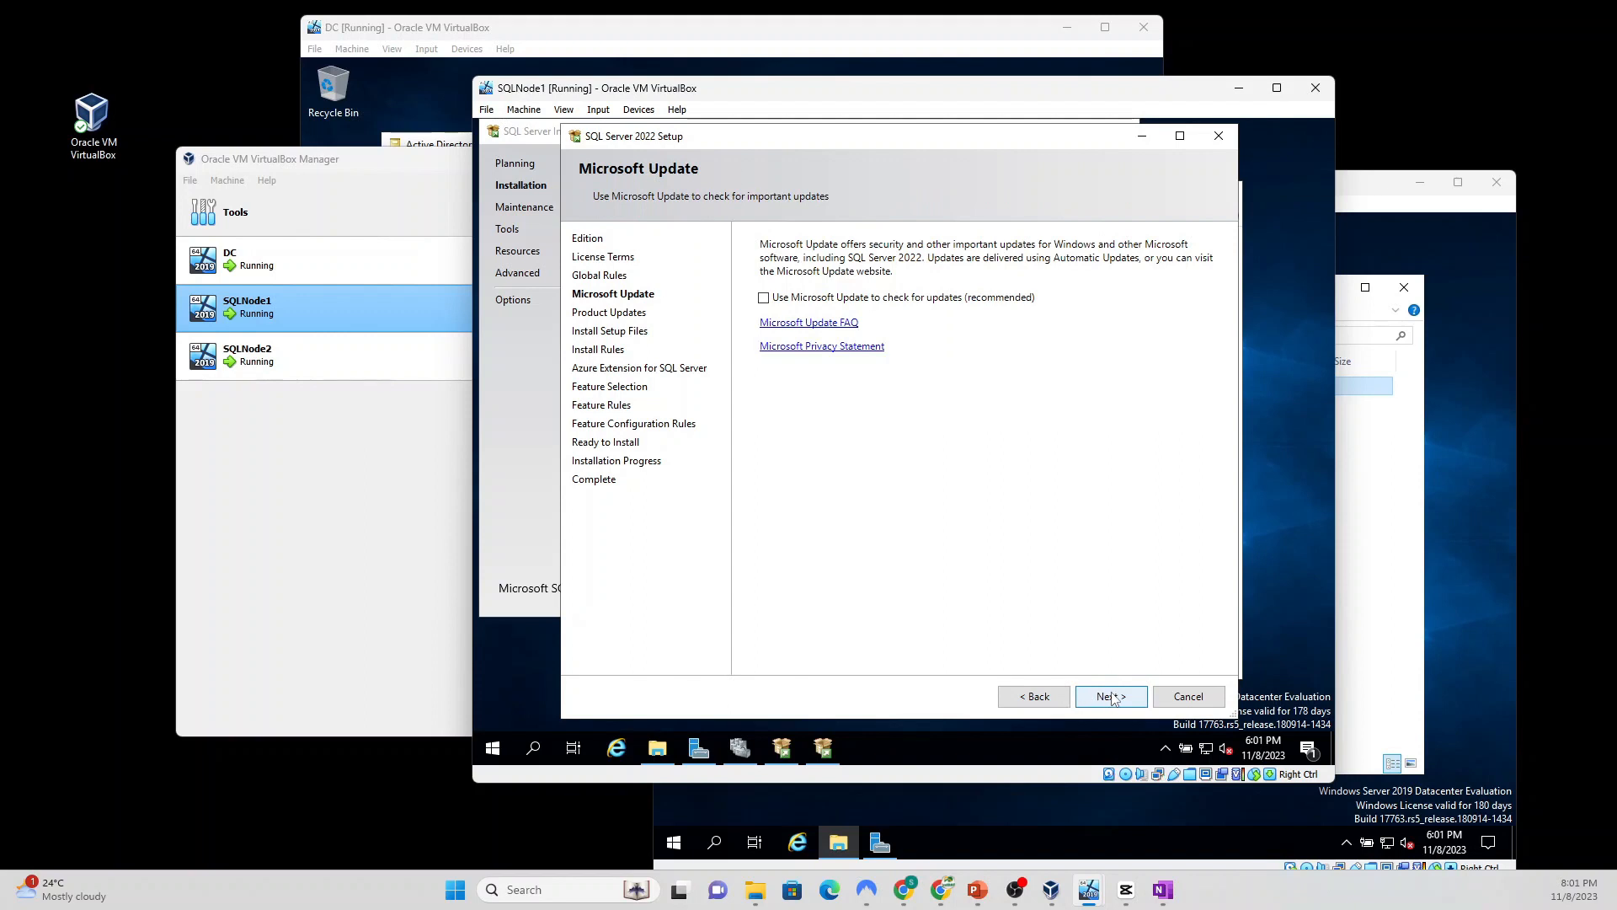
{"action": "left_click", "coordinate": [1112, 697]}
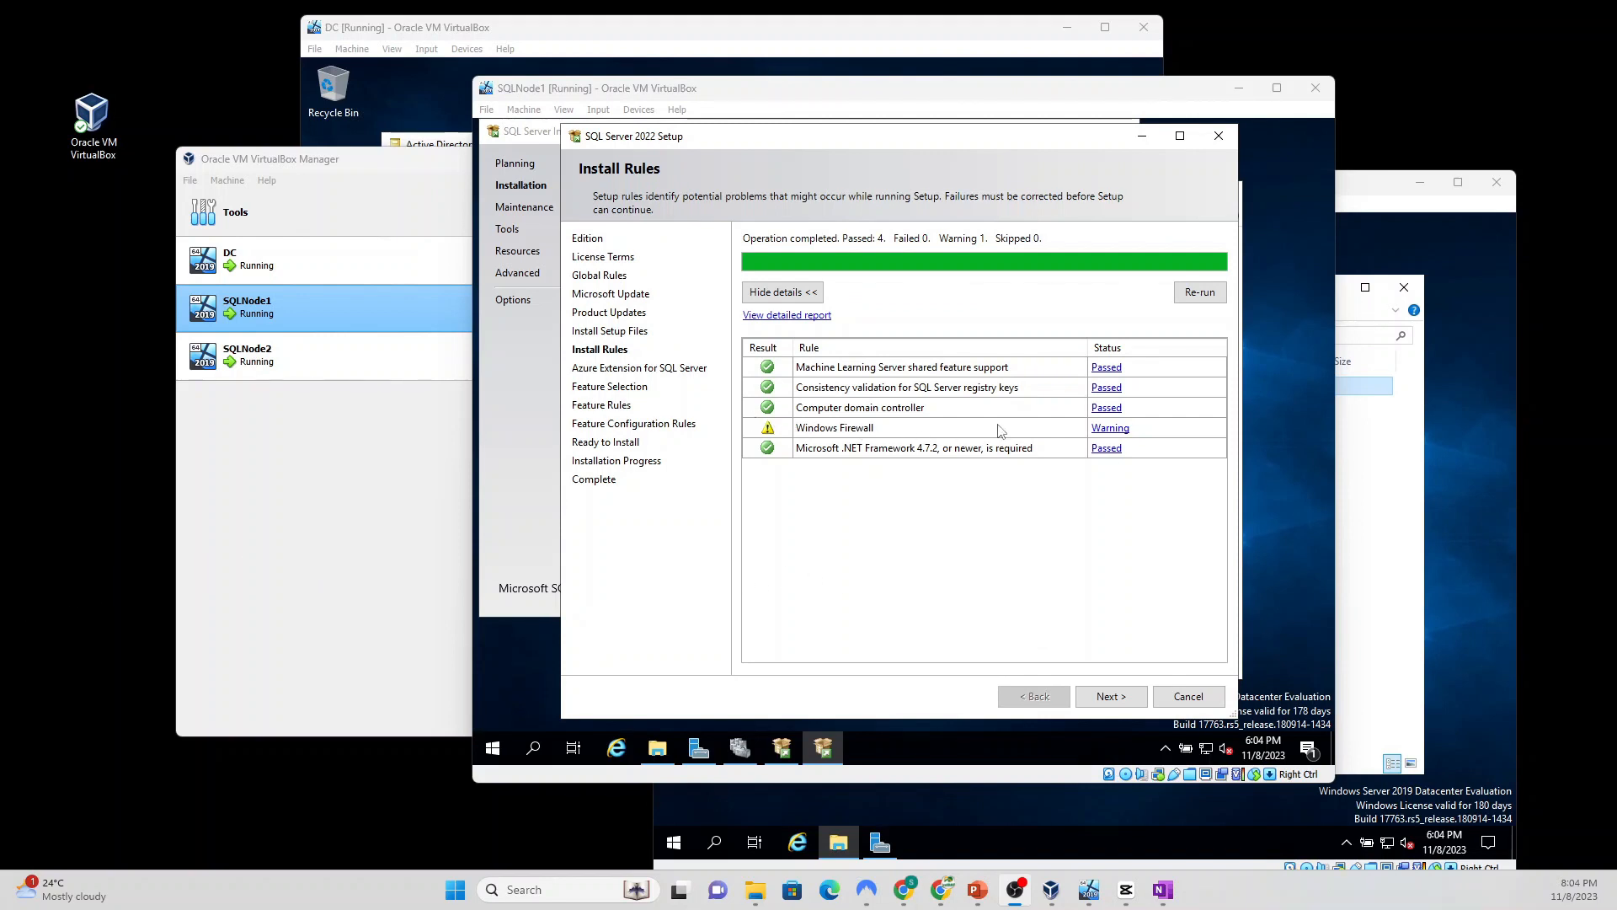
{"action": "left_click", "coordinate": [1112, 699]}
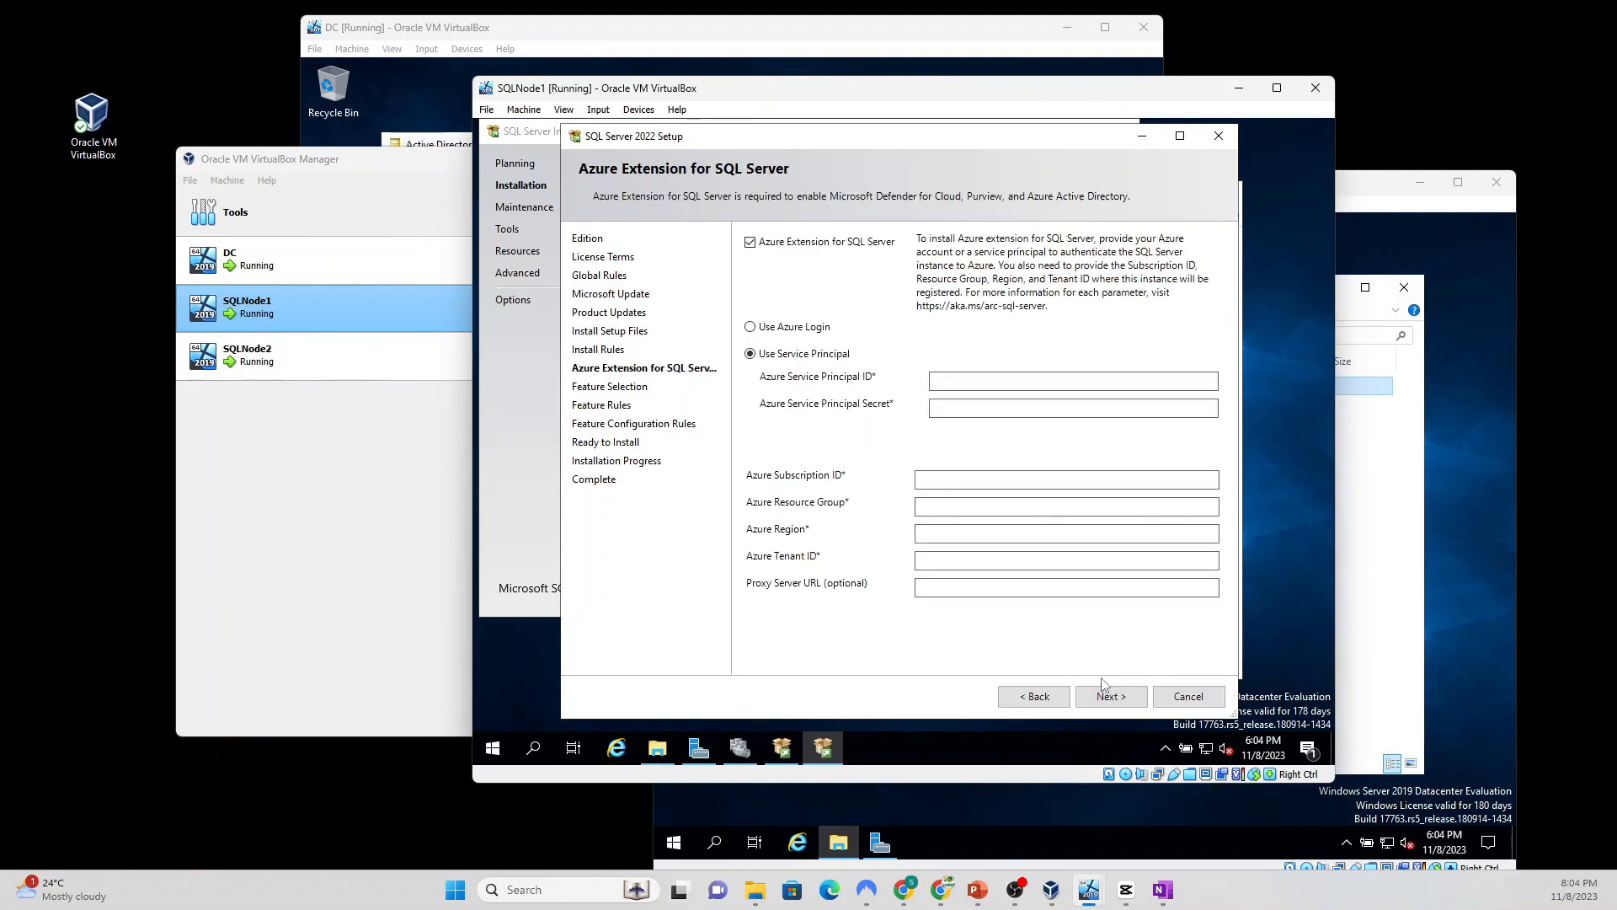
{"action": "left_click", "coordinate": [749, 242]}
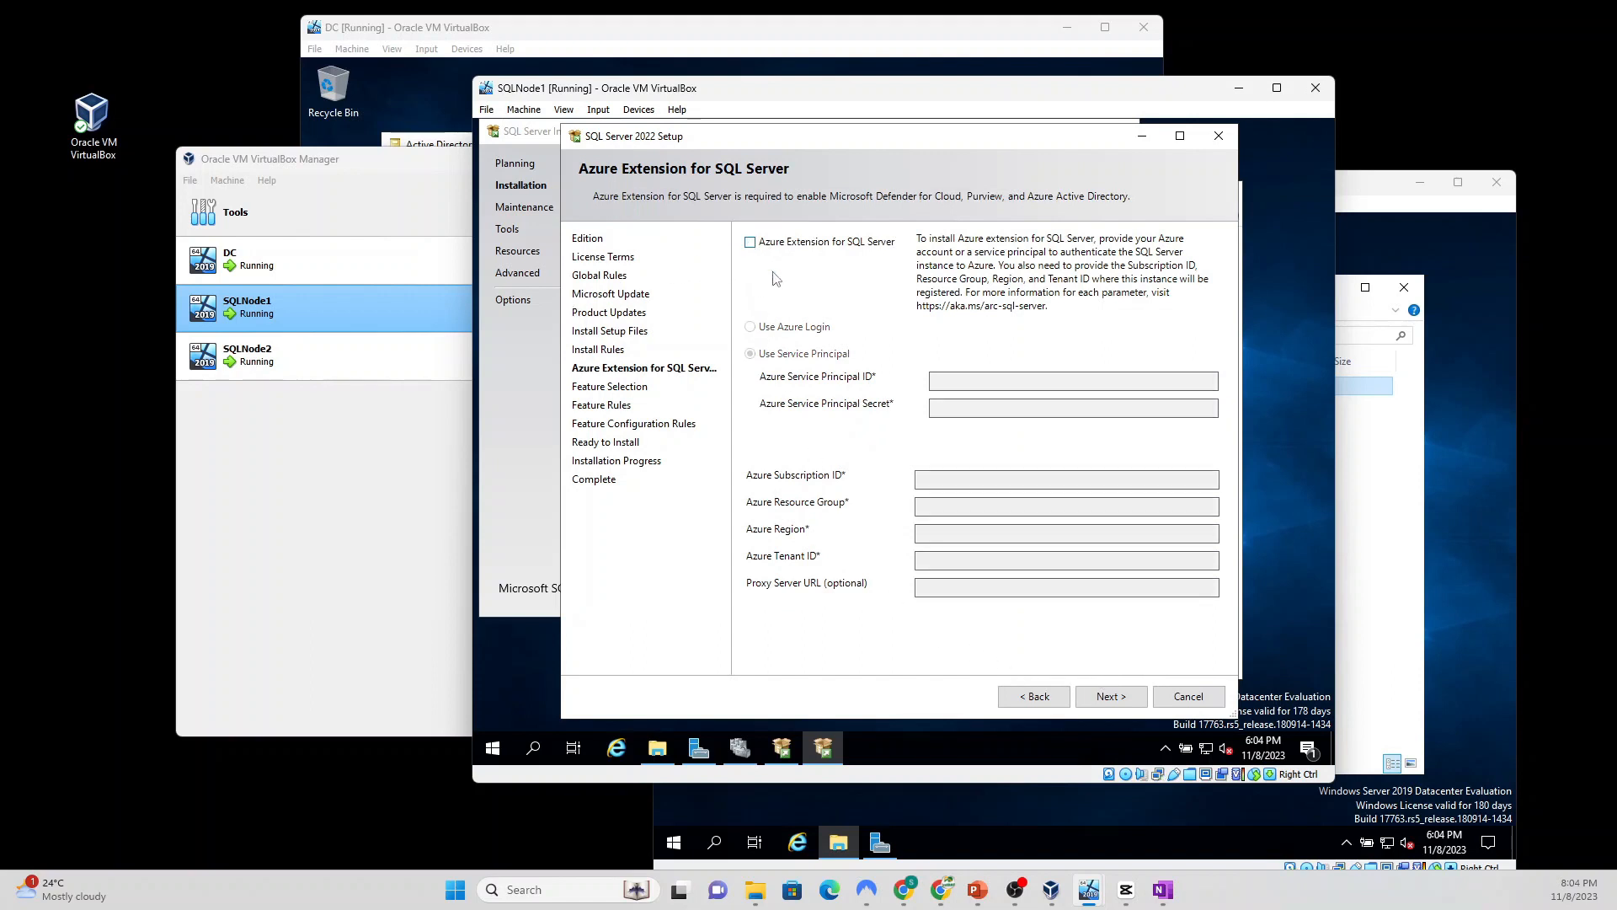
Step: Select all SQL Server features except PolyBase Query Service and Machine Learning Services, then continue
{"action": "left_click", "coordinate": [1112, 699]}
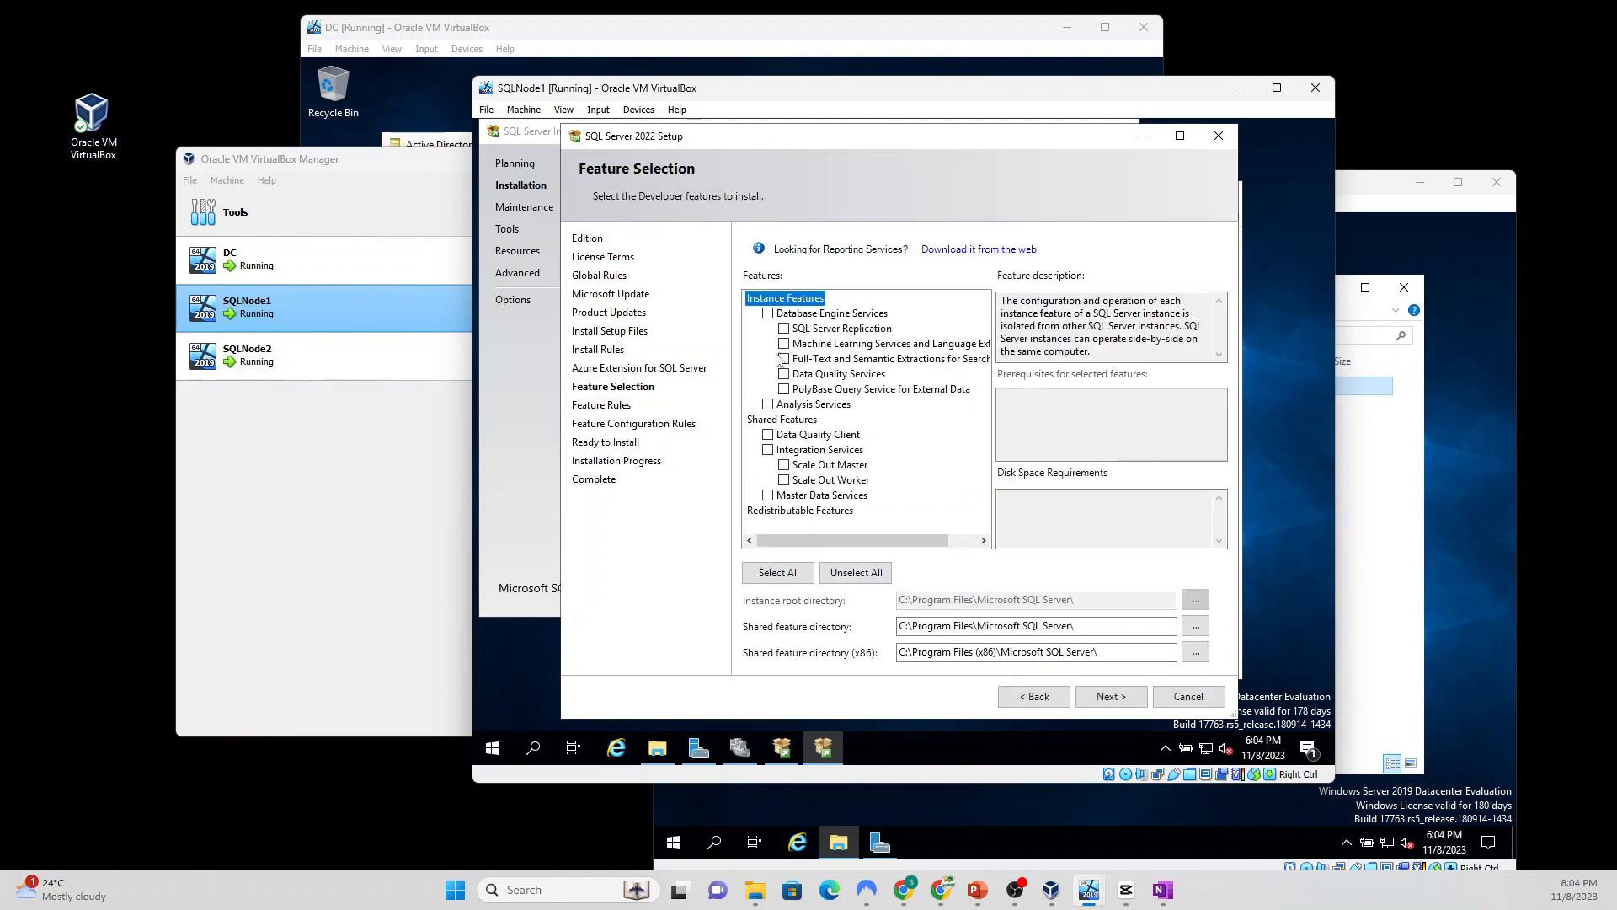
{"action": "left_click", "coordinate": [768, 576]}
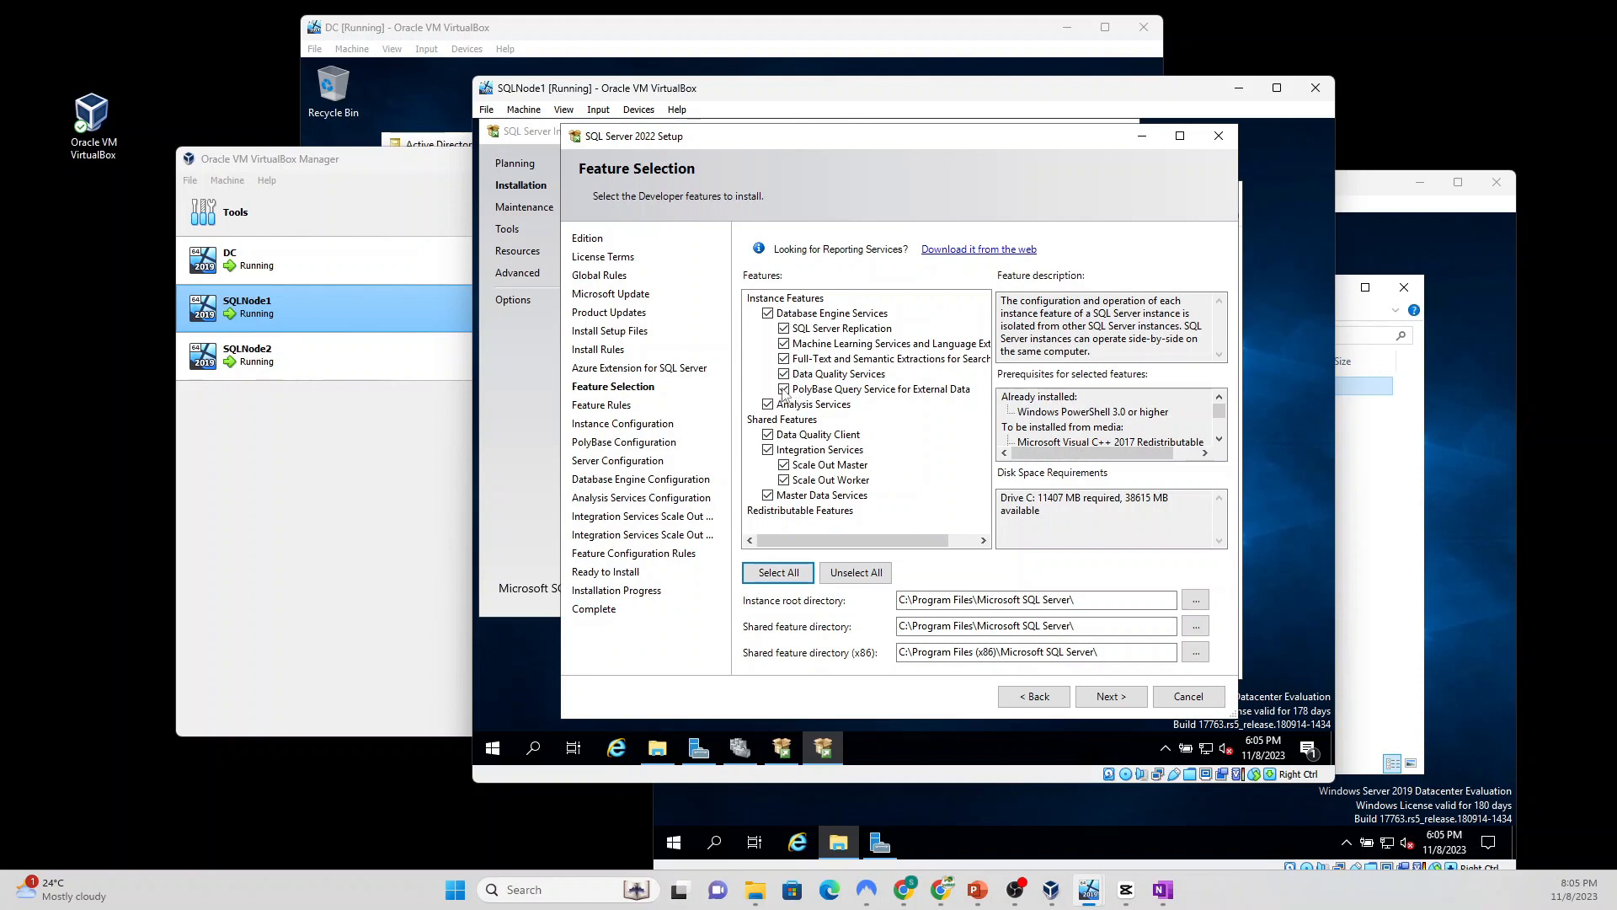
{"action": "left_click", "coordinate": [784, 390]}
{"action": "left_click", "coordinate": [784, 343]}
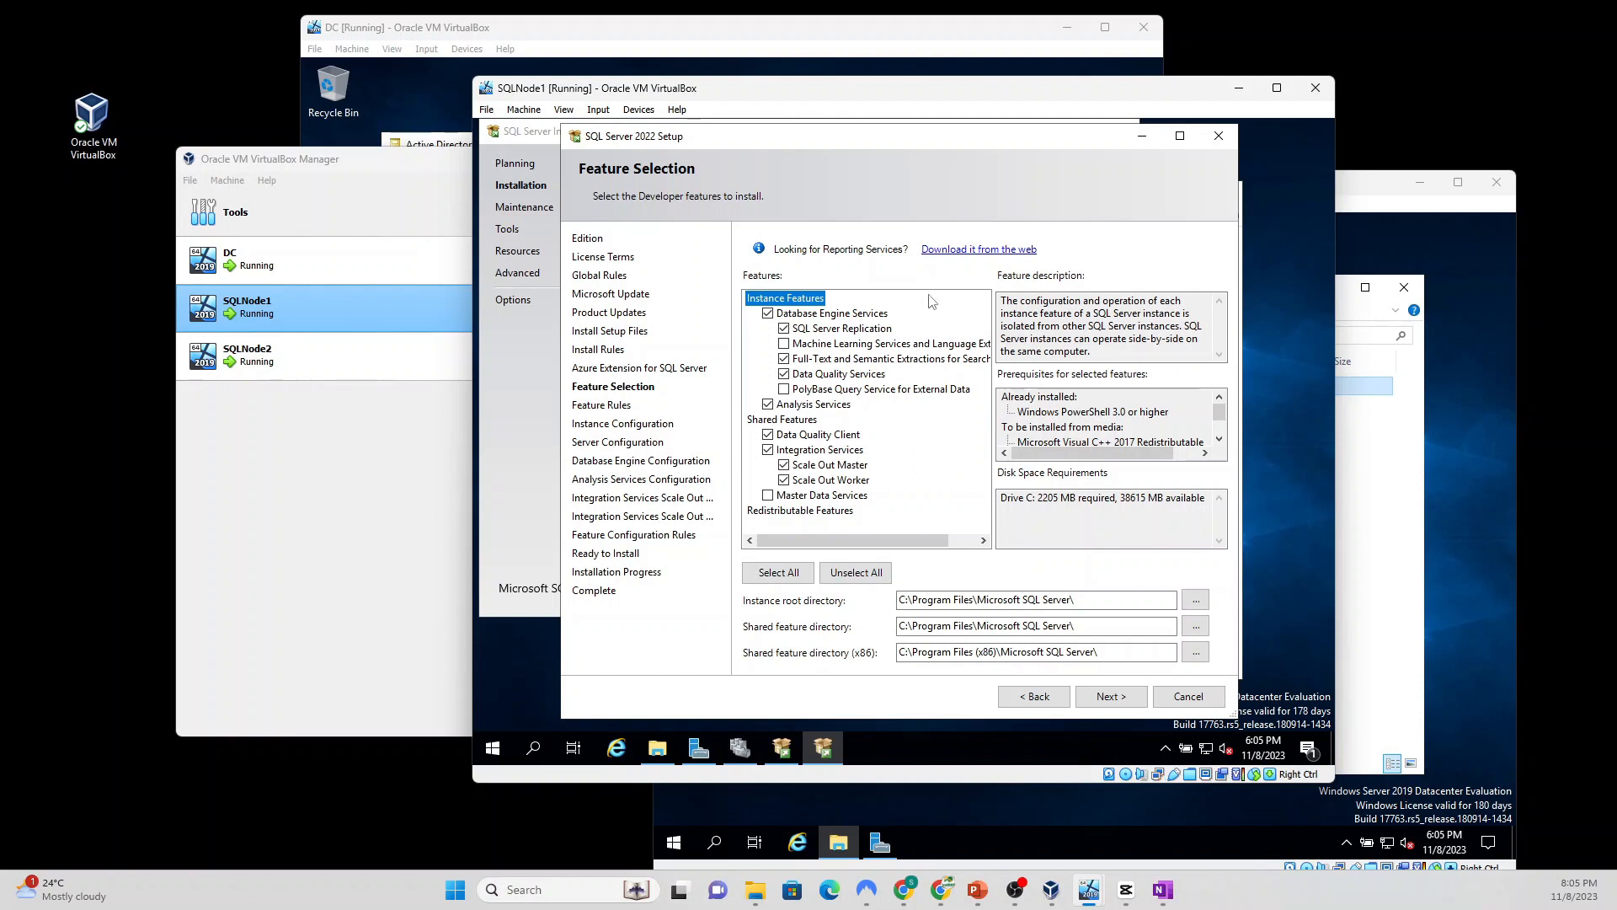
{"action": "left_click", "coordinate": [1098, 702]}
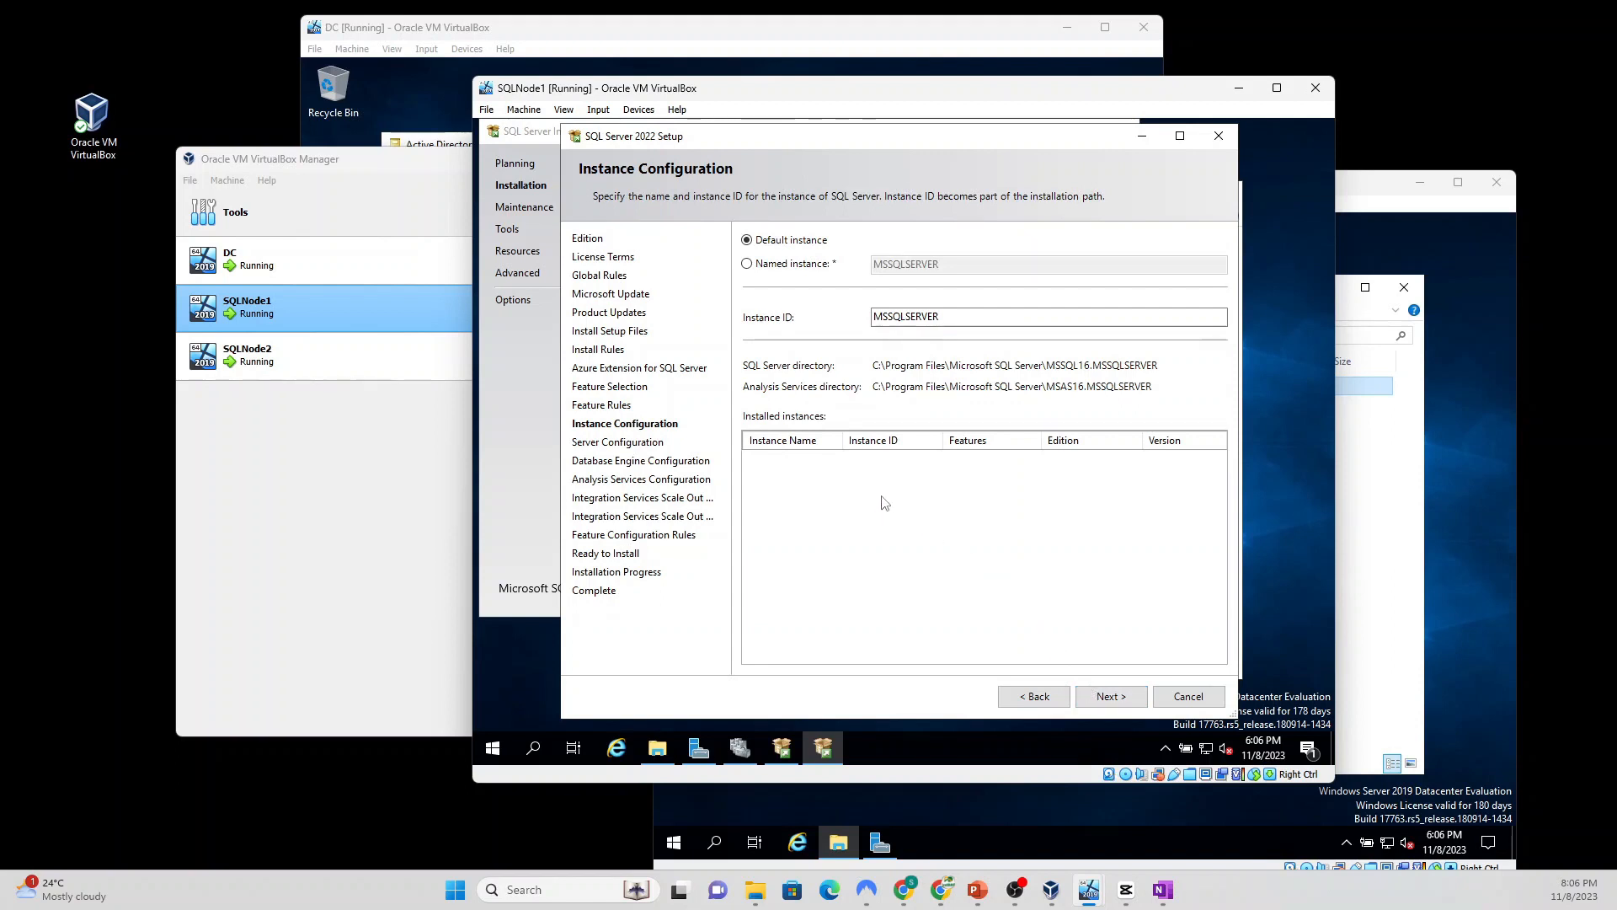
Step: Keep the default instance and set SQL Server Agent to run under the domain admin account
{"action": "left_click", "coordinate": [1112, 698]}
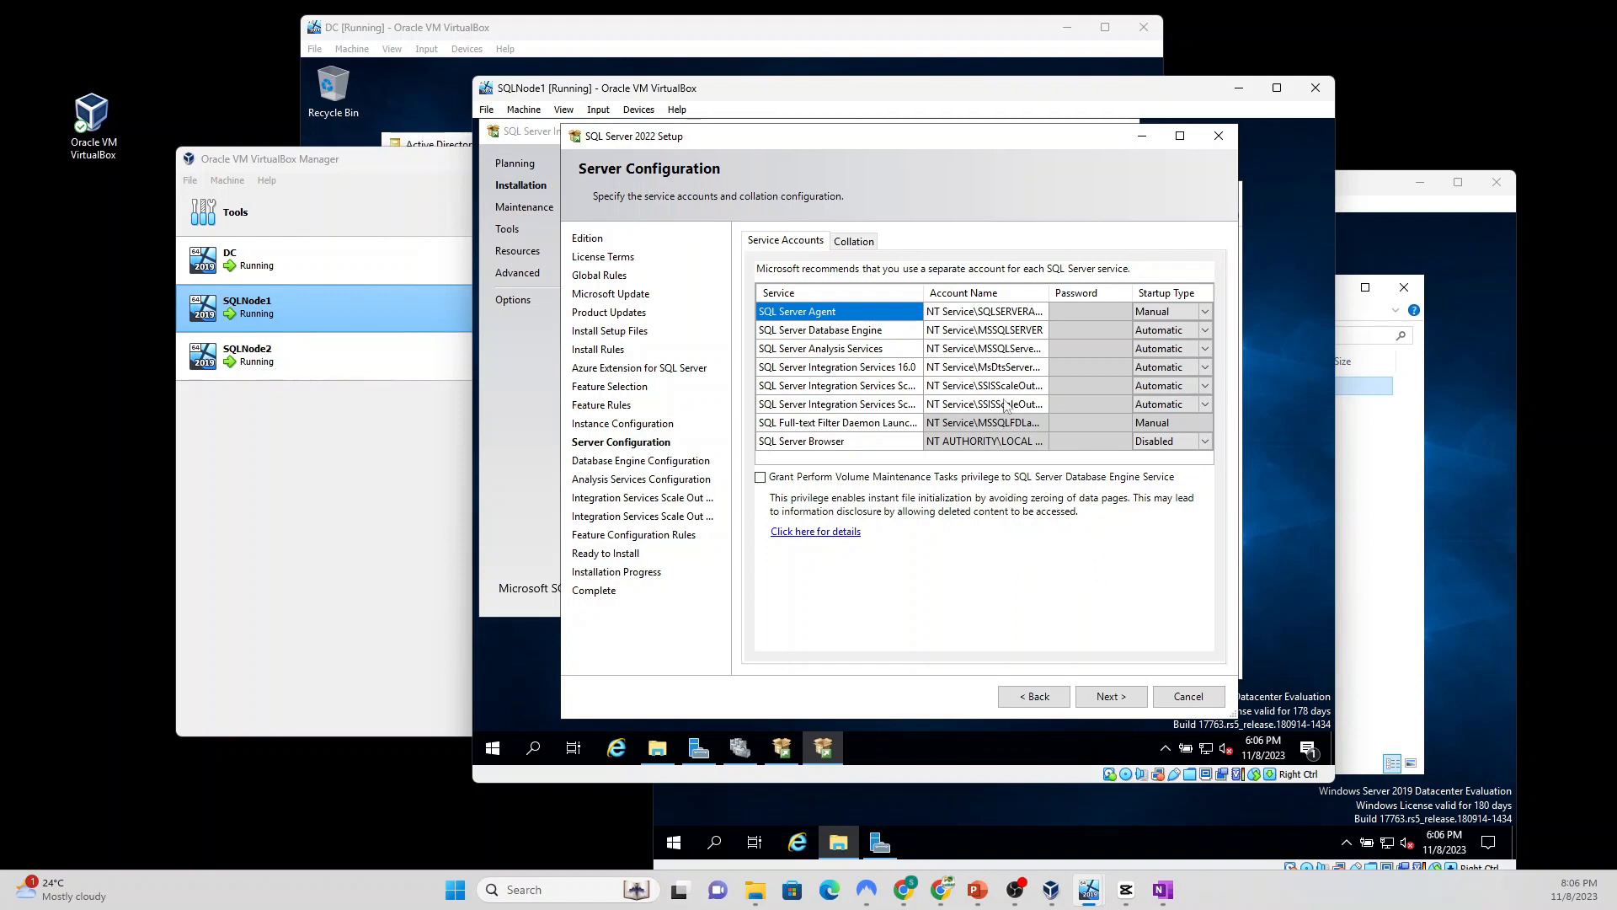
{"action": "left_click", "coordinate": [1004, 312]}
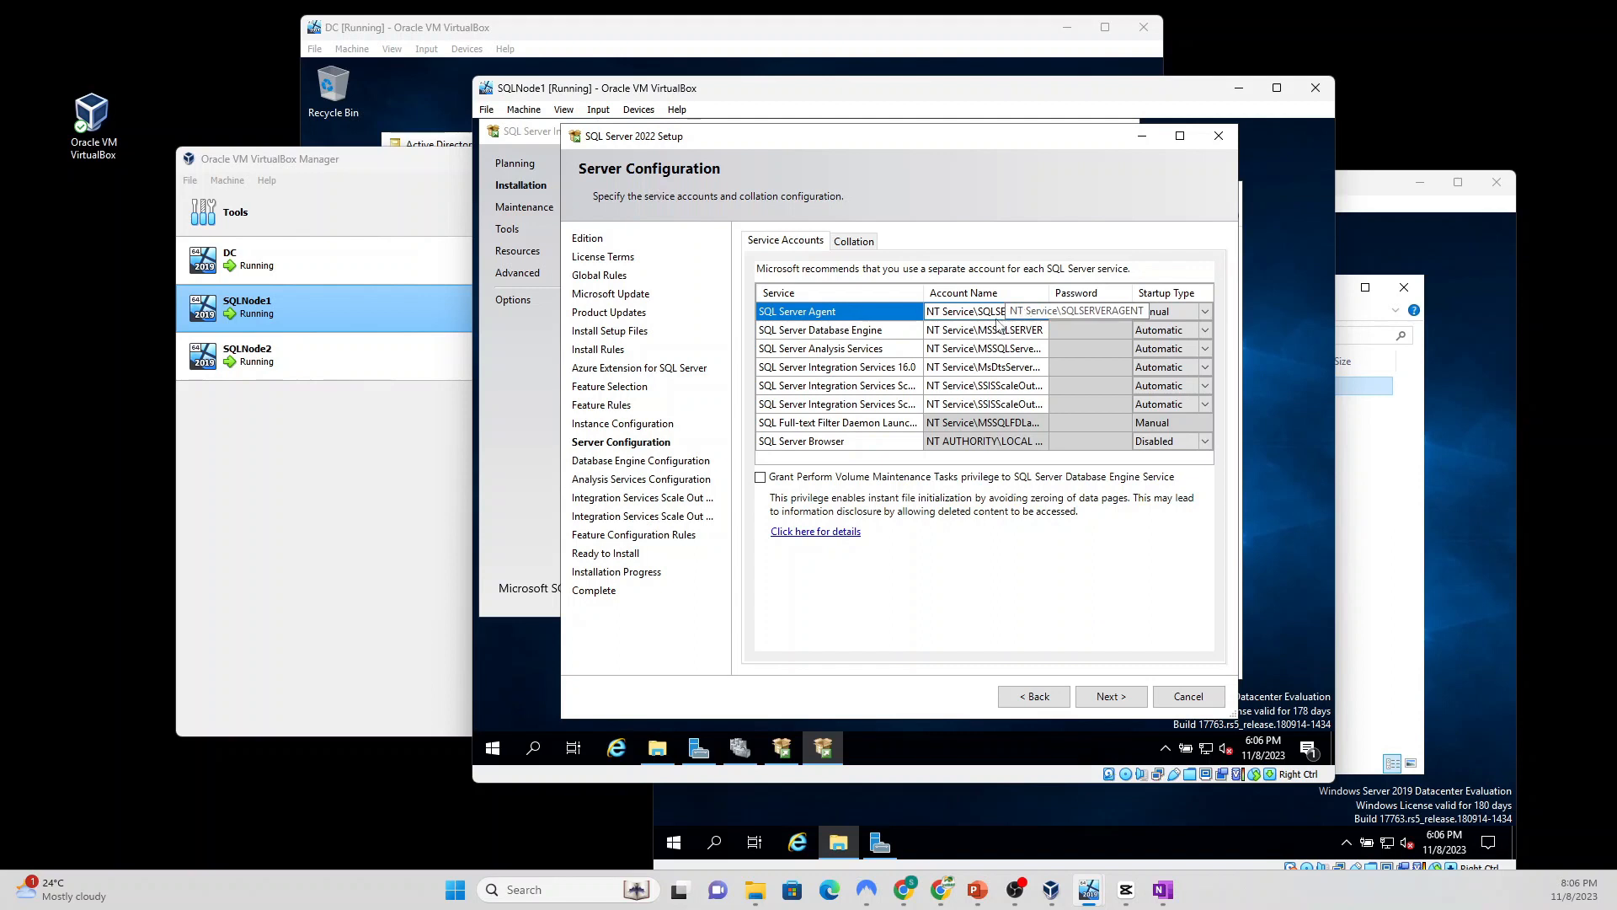
{"action": "left_click", "coordinate": [998, 311]}
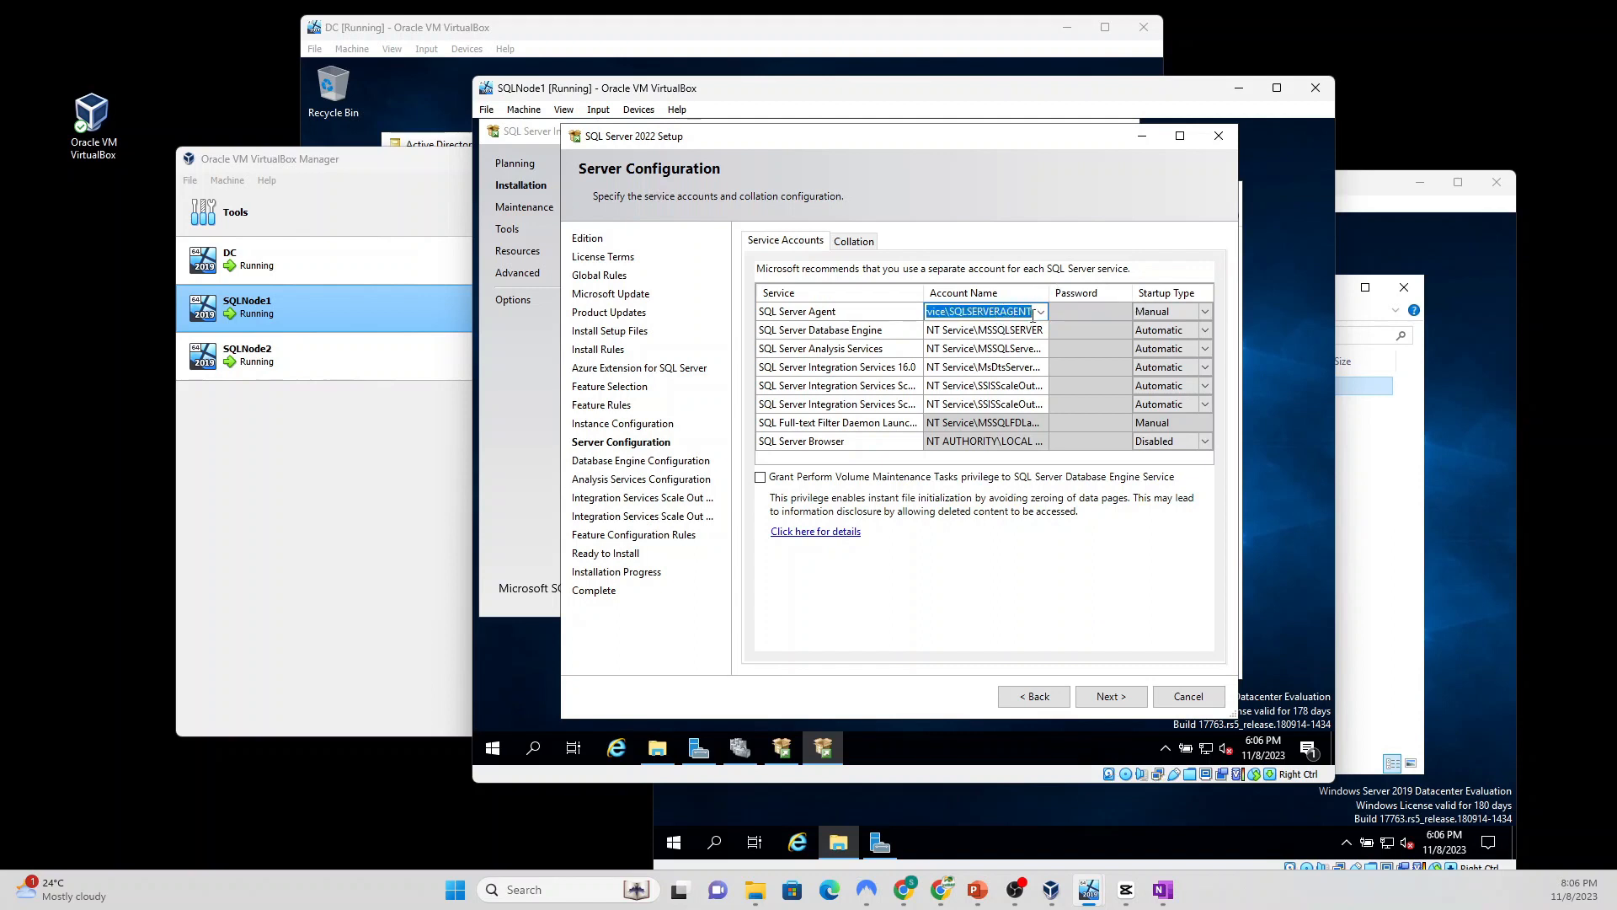
{"action": "left_click", "coordinate": [1041, 312]}
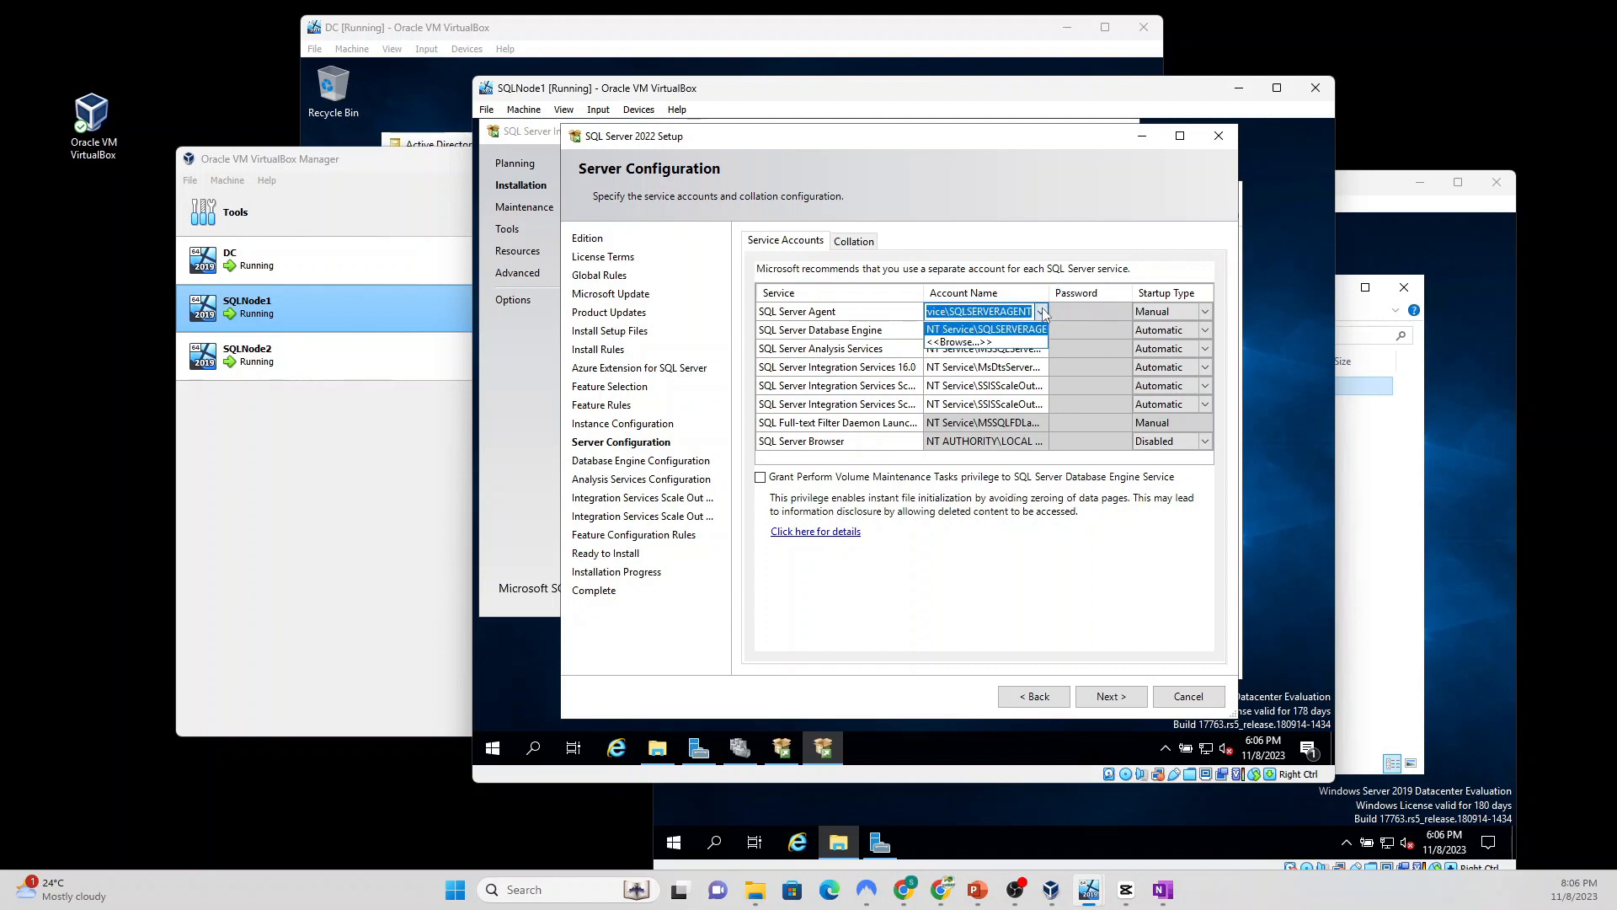
{"action": "left_click", "coordinate": [951, 343]}
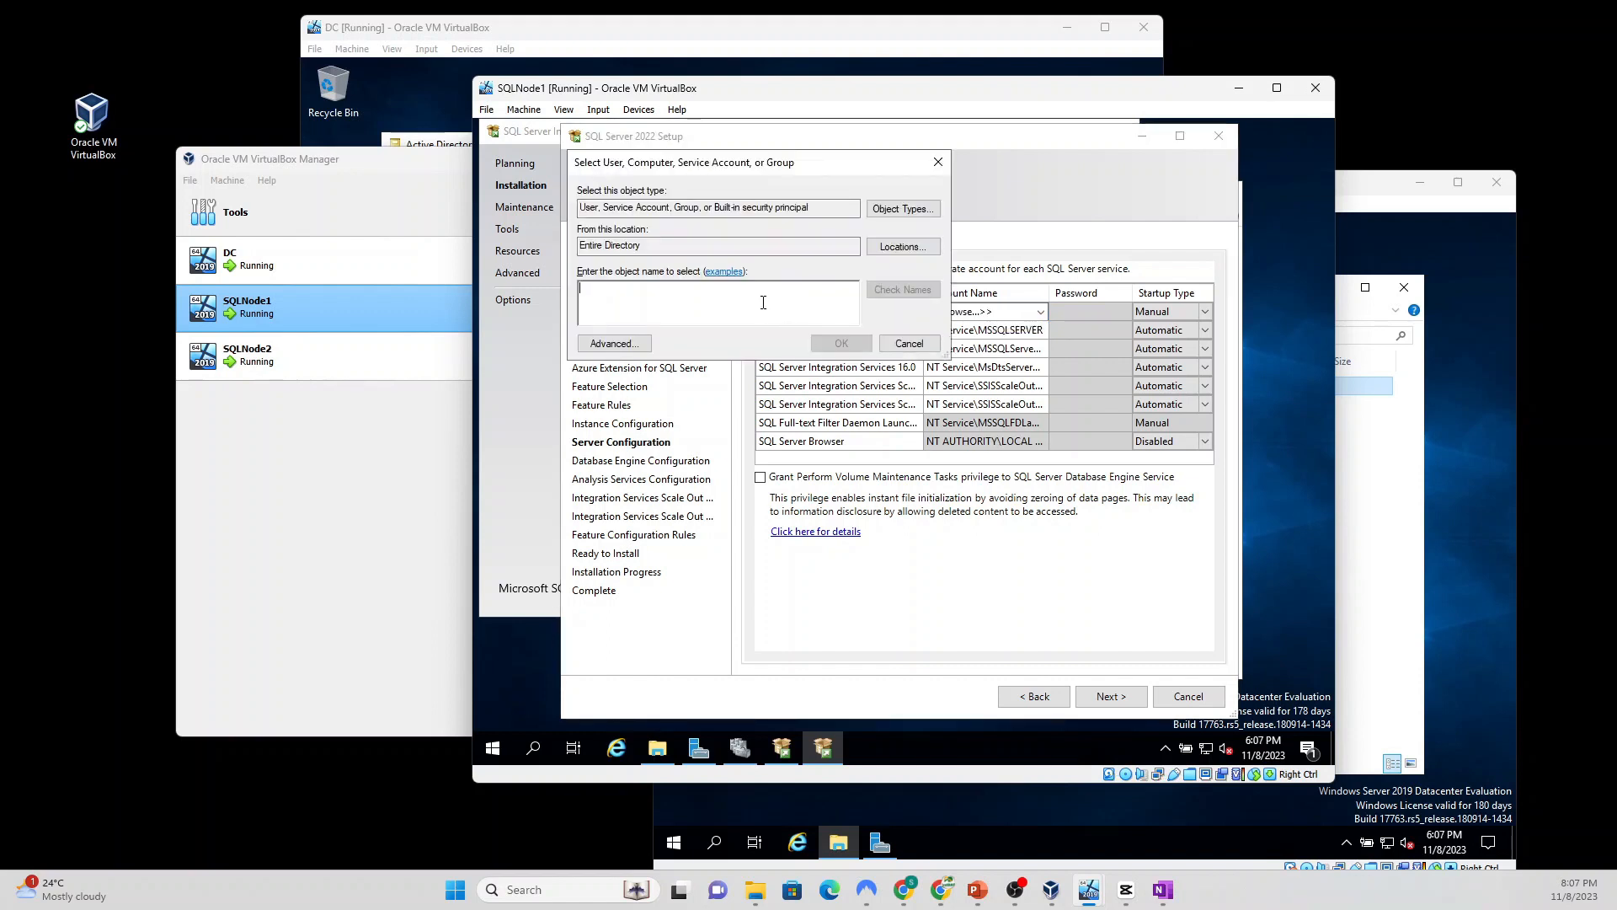
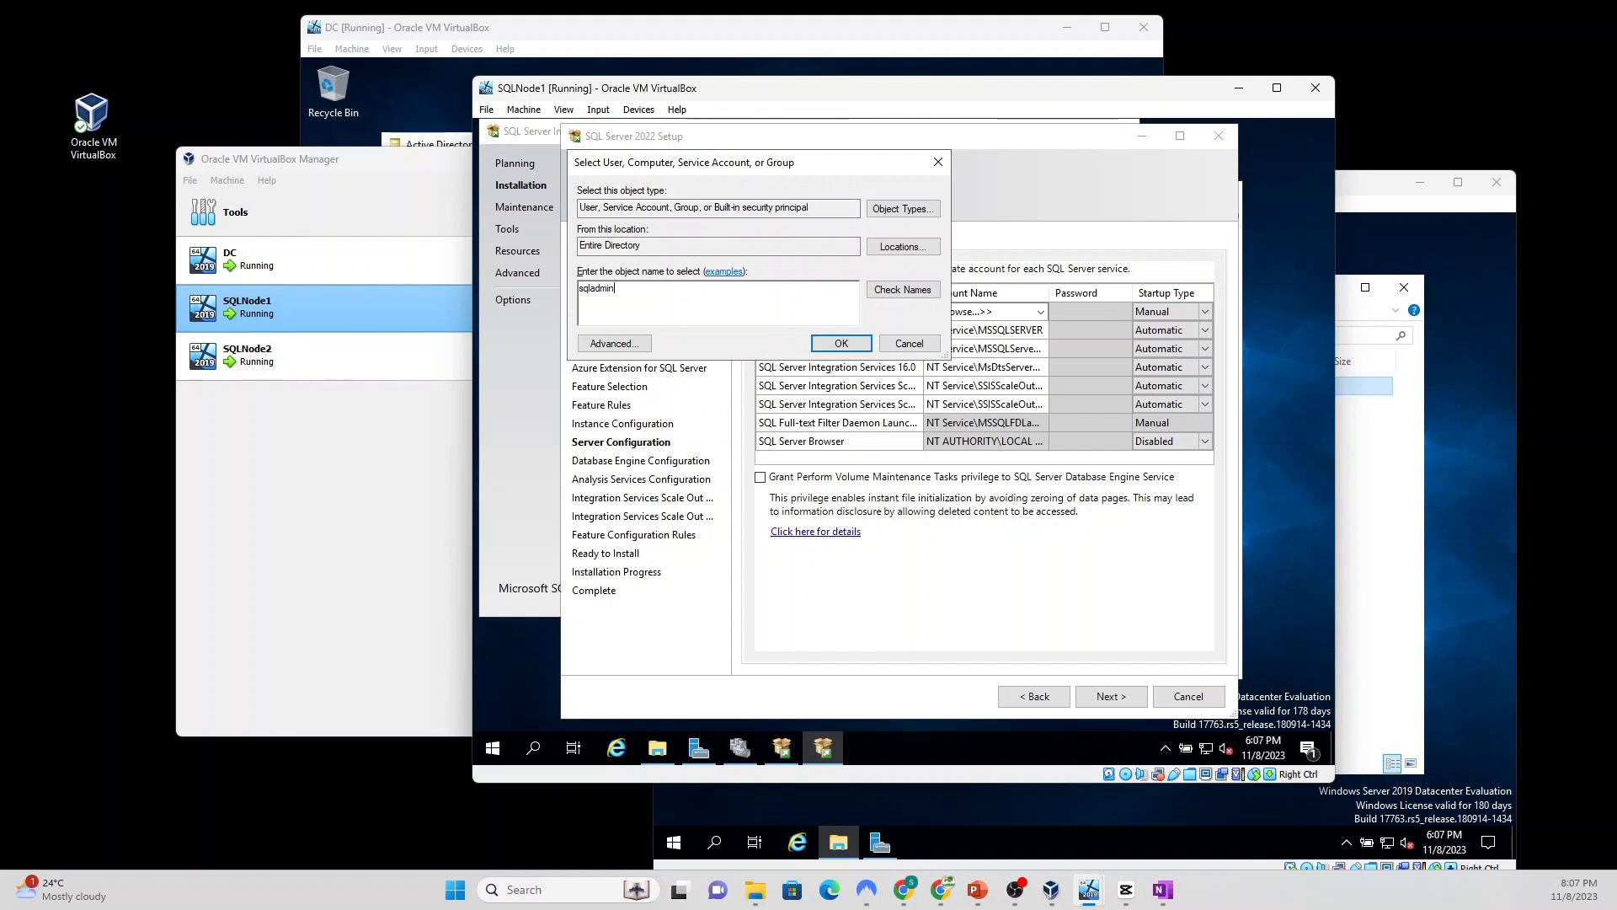
{"action": "left_click", "coordinate": [902, 288]}
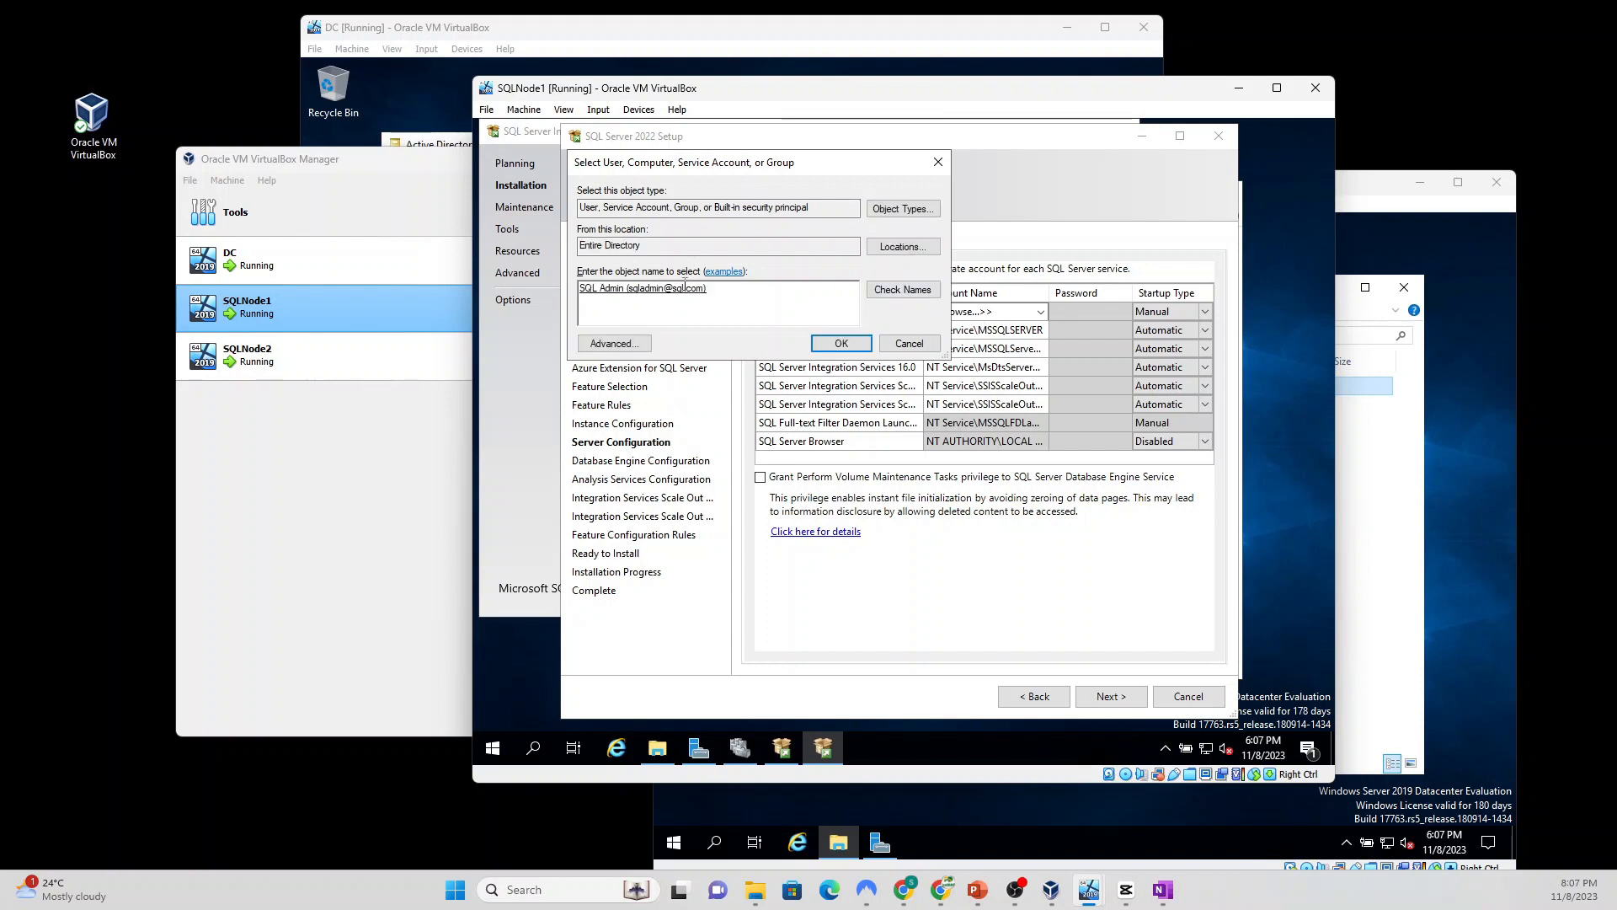
{"action": "left_click", "coordinate": [833, 345]}
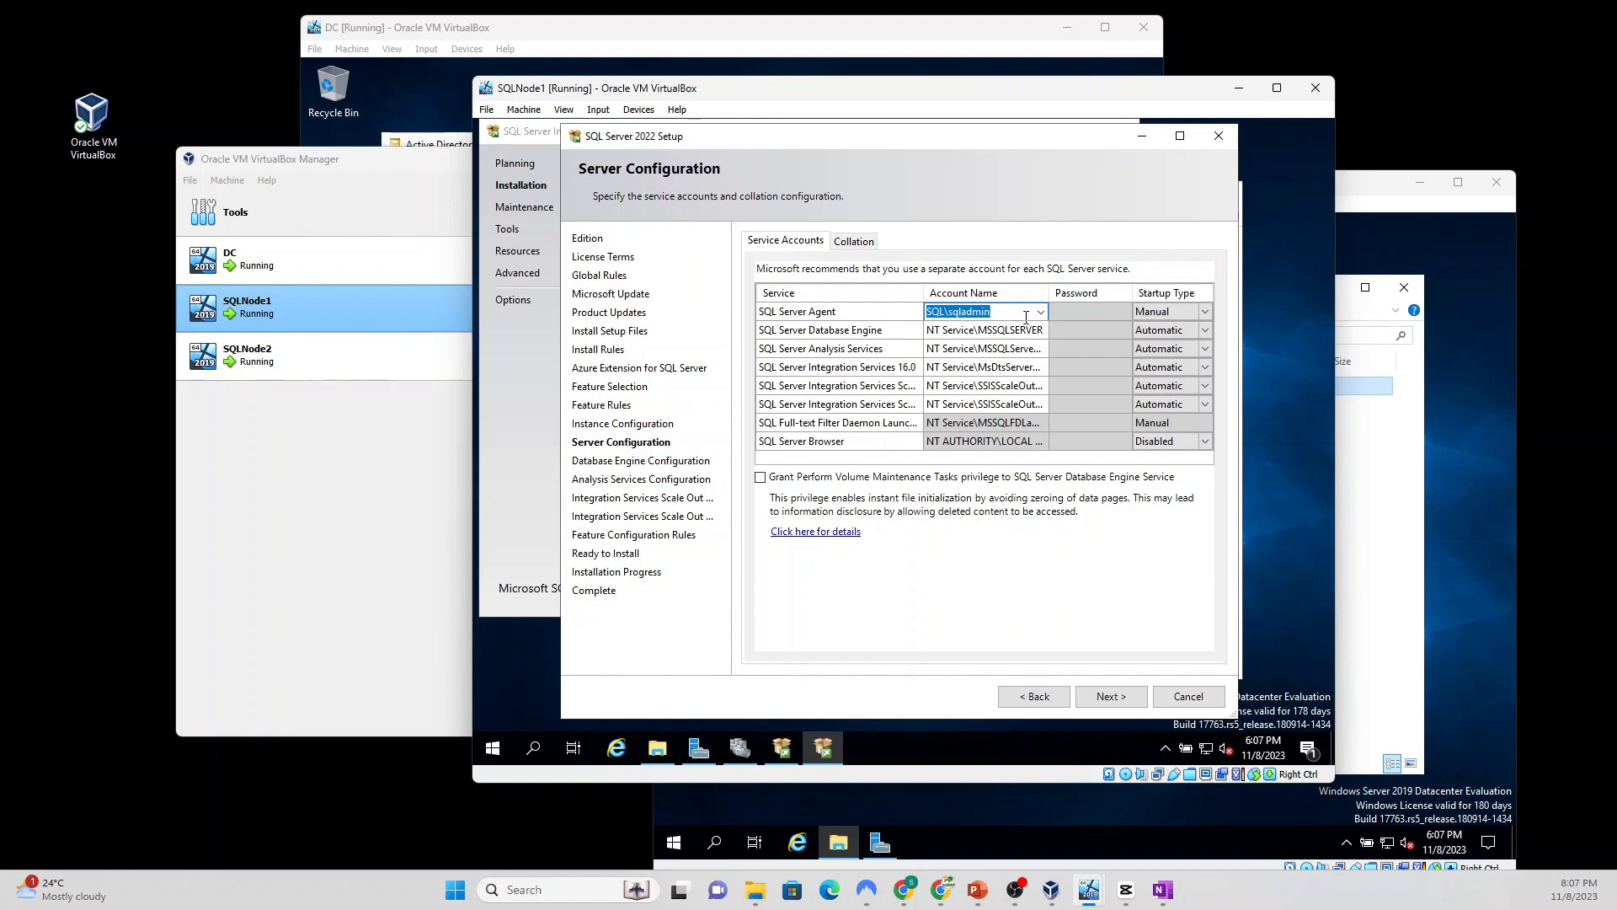
Step: Apply the domain admin account to Database Engine, Analysis, Integration Services and Scale Out services
{"action": "left_click", "coordinate": [1002, 330]}
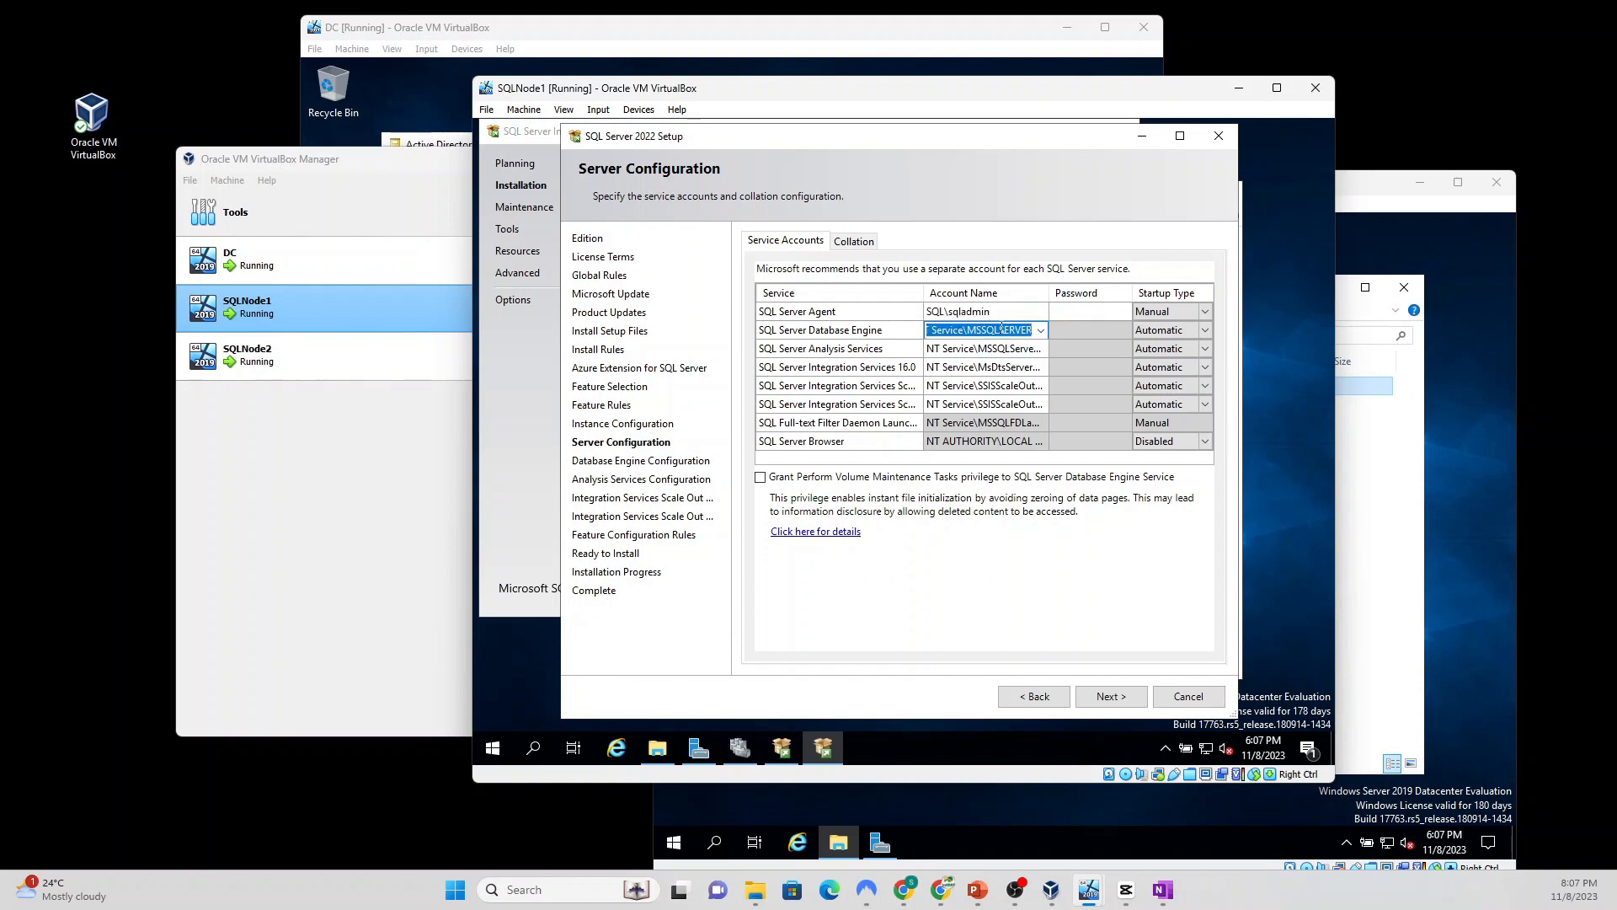
{"action": "type", "text": "SQL\\sqladmin"}
{"action": "left_click", "coordinate": [996, 347]}
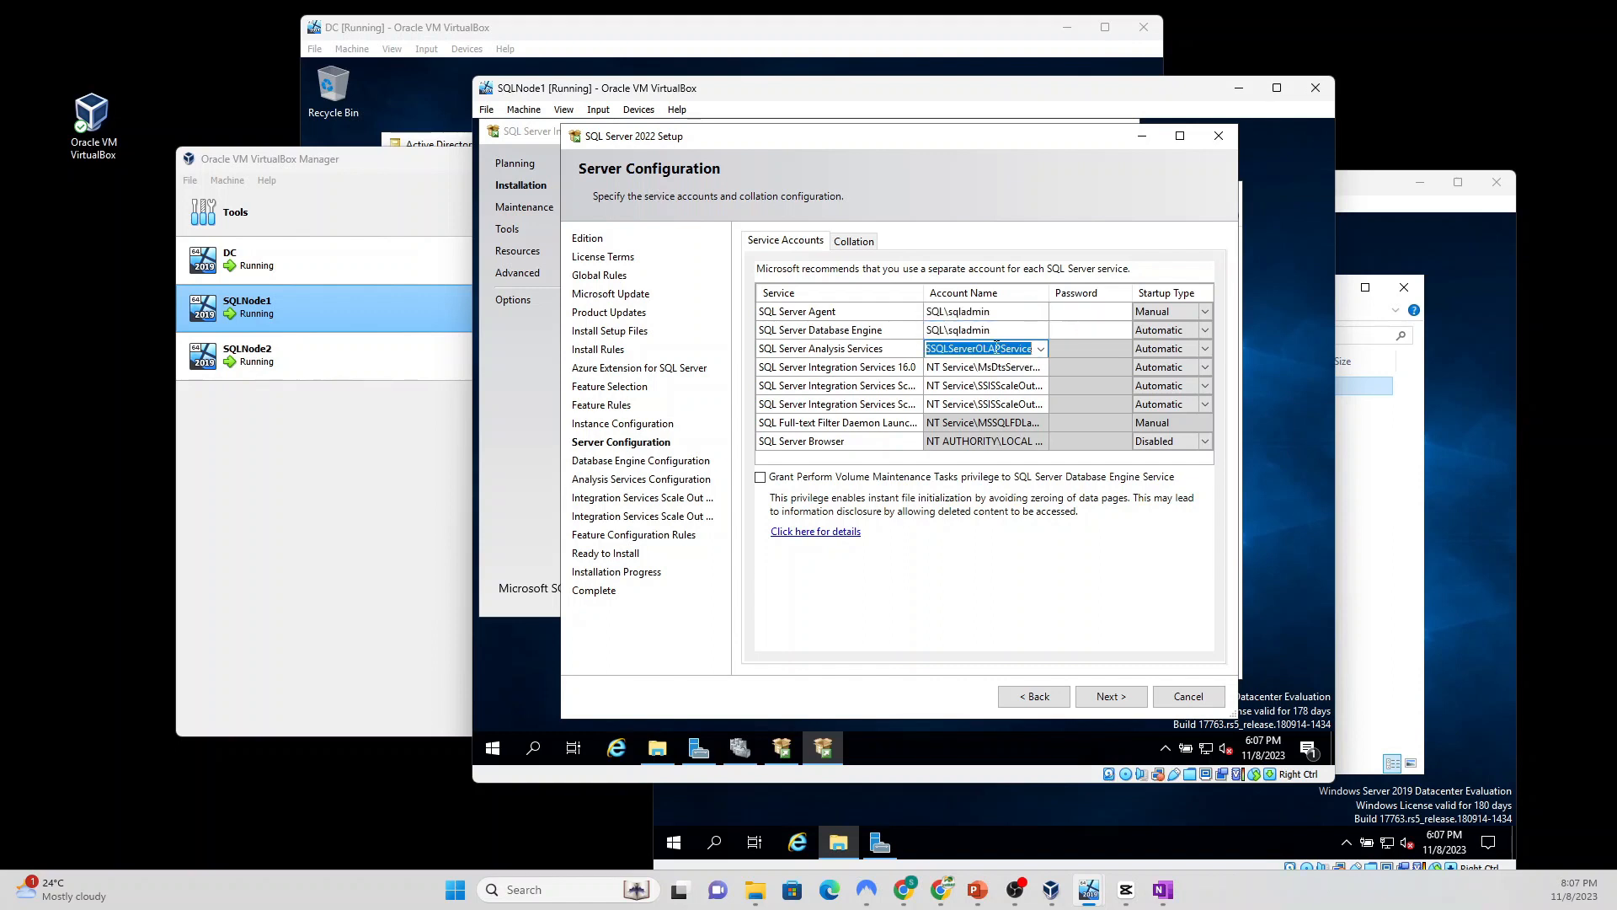
{"action": "type", "text": "SQL\\sqladmin"}
{"action": "left_click", "coordinate": [990, 367]}
{"action": "type", "text": "SQL\\sqladmin"}
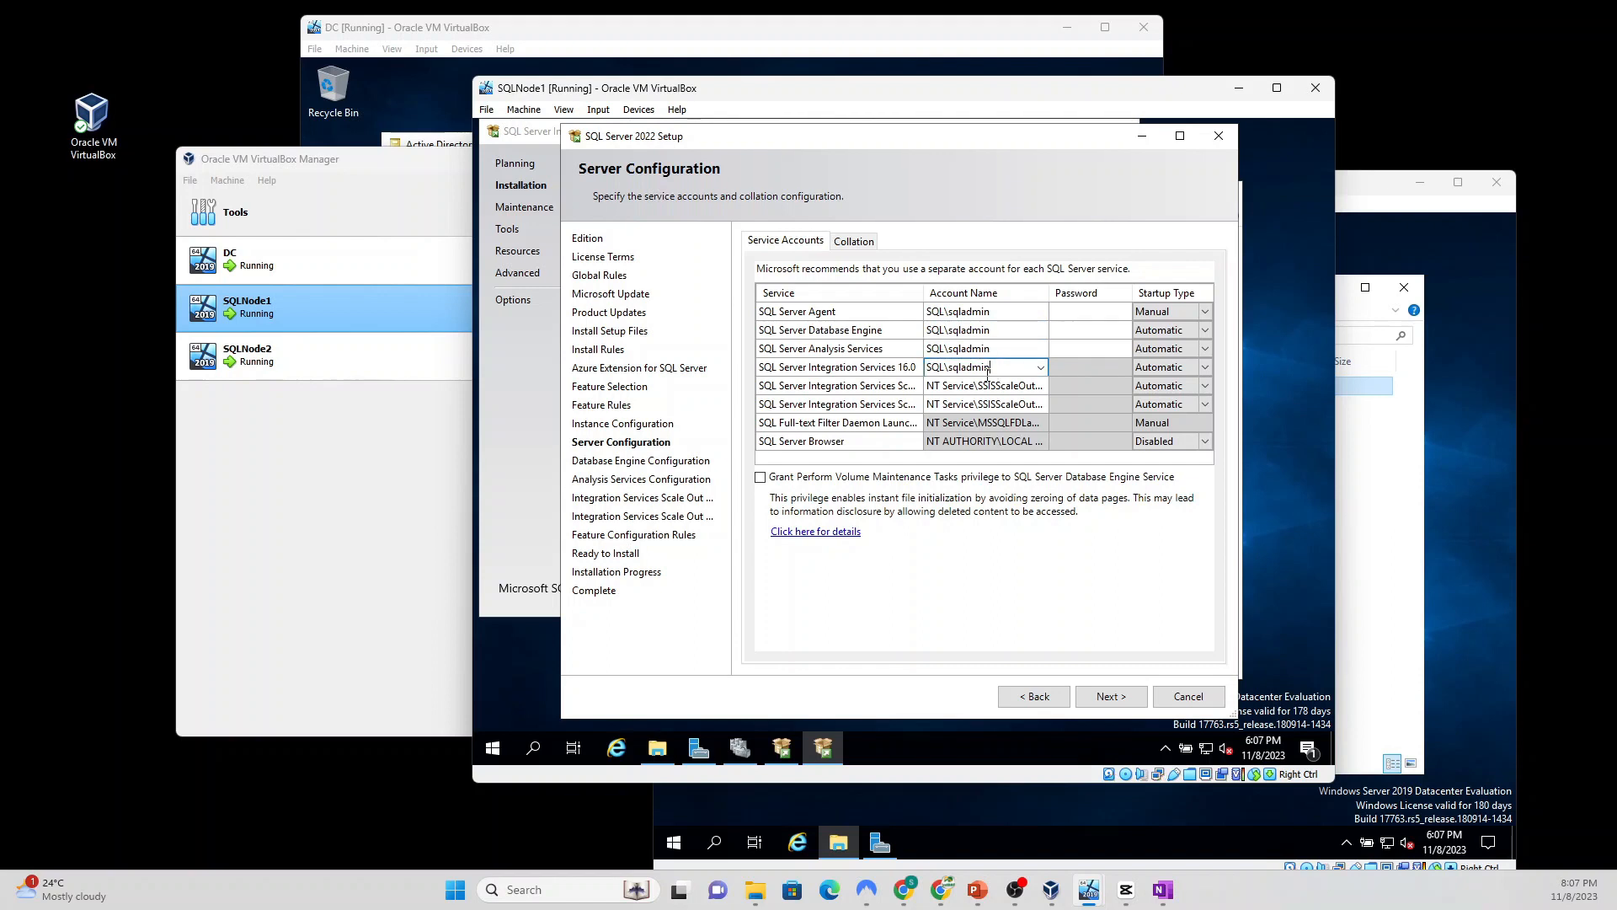
{"action": "left_click", "coordinate": [983, 386]}
{"action": "type", "text": "SQL\\sqladmin"}
{"action": "left_click", "coordinate": [973, 405]}
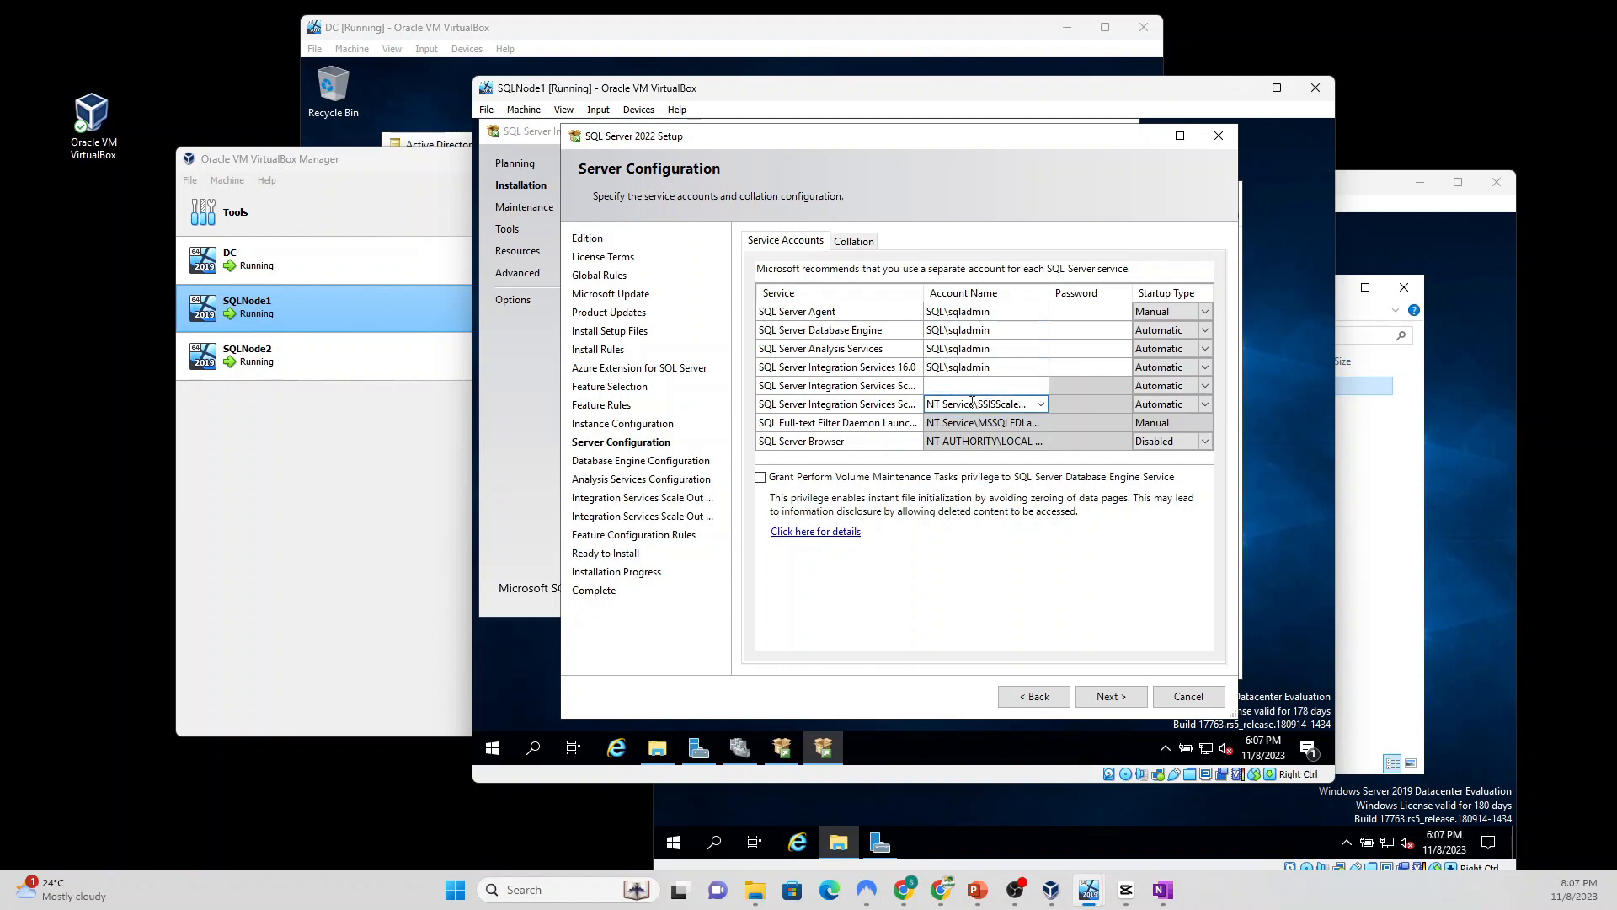
{"action": "key", "text": "ctrl+v"}
Step: Enter the account password for each of the six SQL Server services
{"action": "left_click", "coordinate": [1070, 311]}
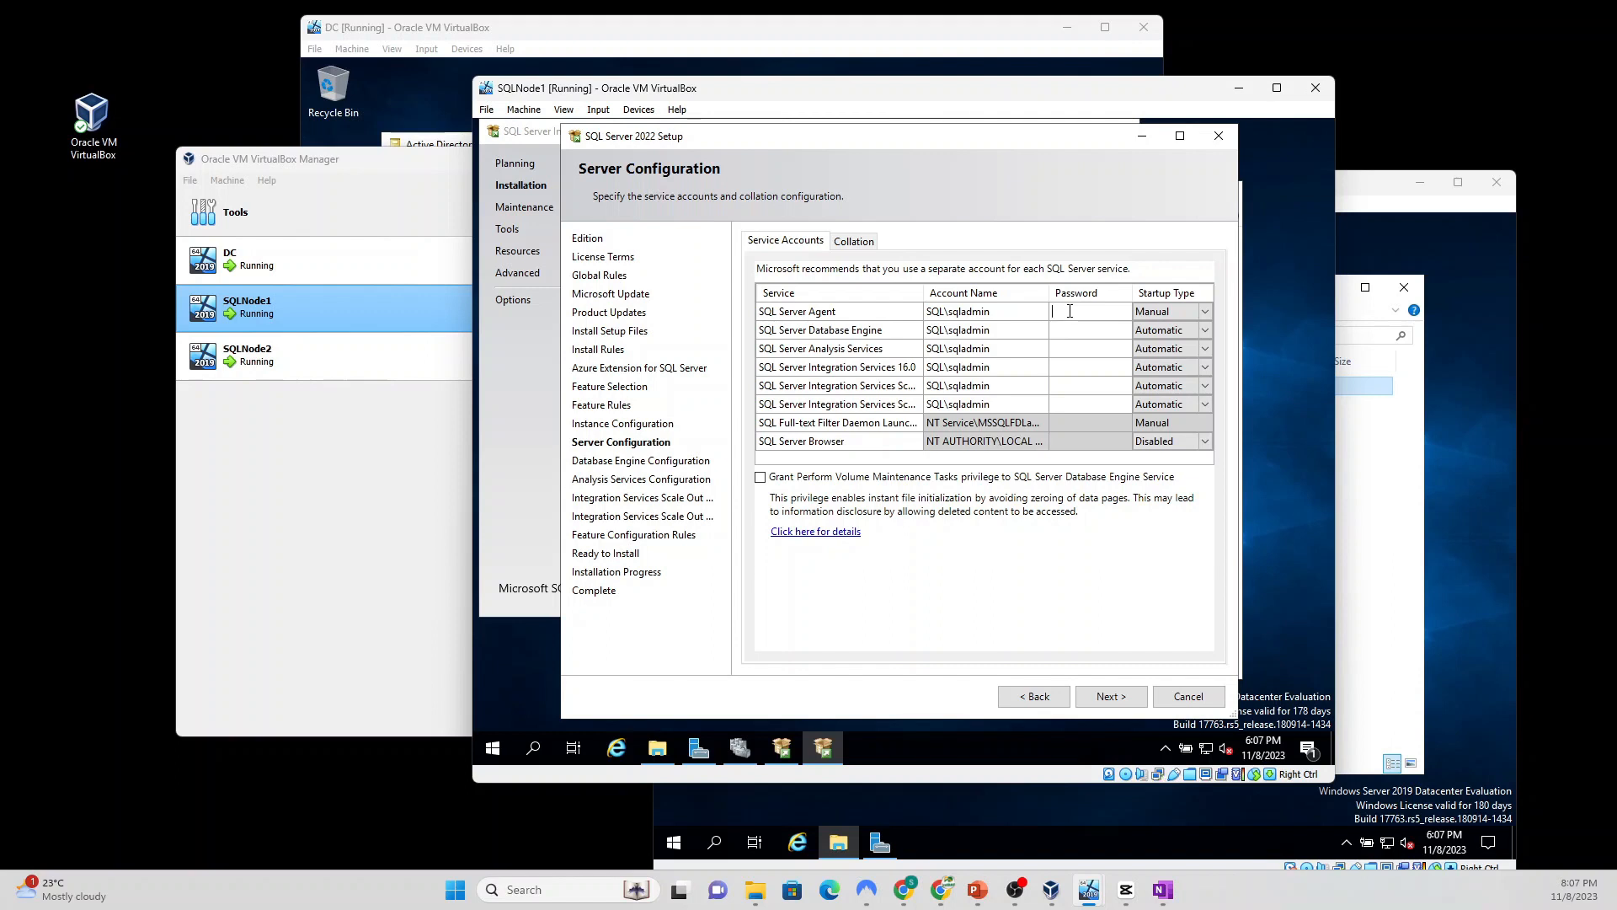
{"action": "type", "text": "••••••"}
{"action": "left_click", "coordinate": [1068, 331]}
{"action": "type", "text": "••••••••"}
{"action": "left_click", "coordinate": [1076, 348]}
{"action": "left_click", "coordinate": [1098, 367]}
{"action": "type", "text": "••••••••"}
{"action": "left_click", "coordinate": [1064, 386]}
{"action": "left_click", "coordinate": [1090, 404]}
Step: Set SQL Server Agent startup type to Automatic and continue to Database Engine Configuration
{"action": "left_click", "coordinate": [1166, 312]}
{"action": "left_click", "coordinate": [1204, 313]}
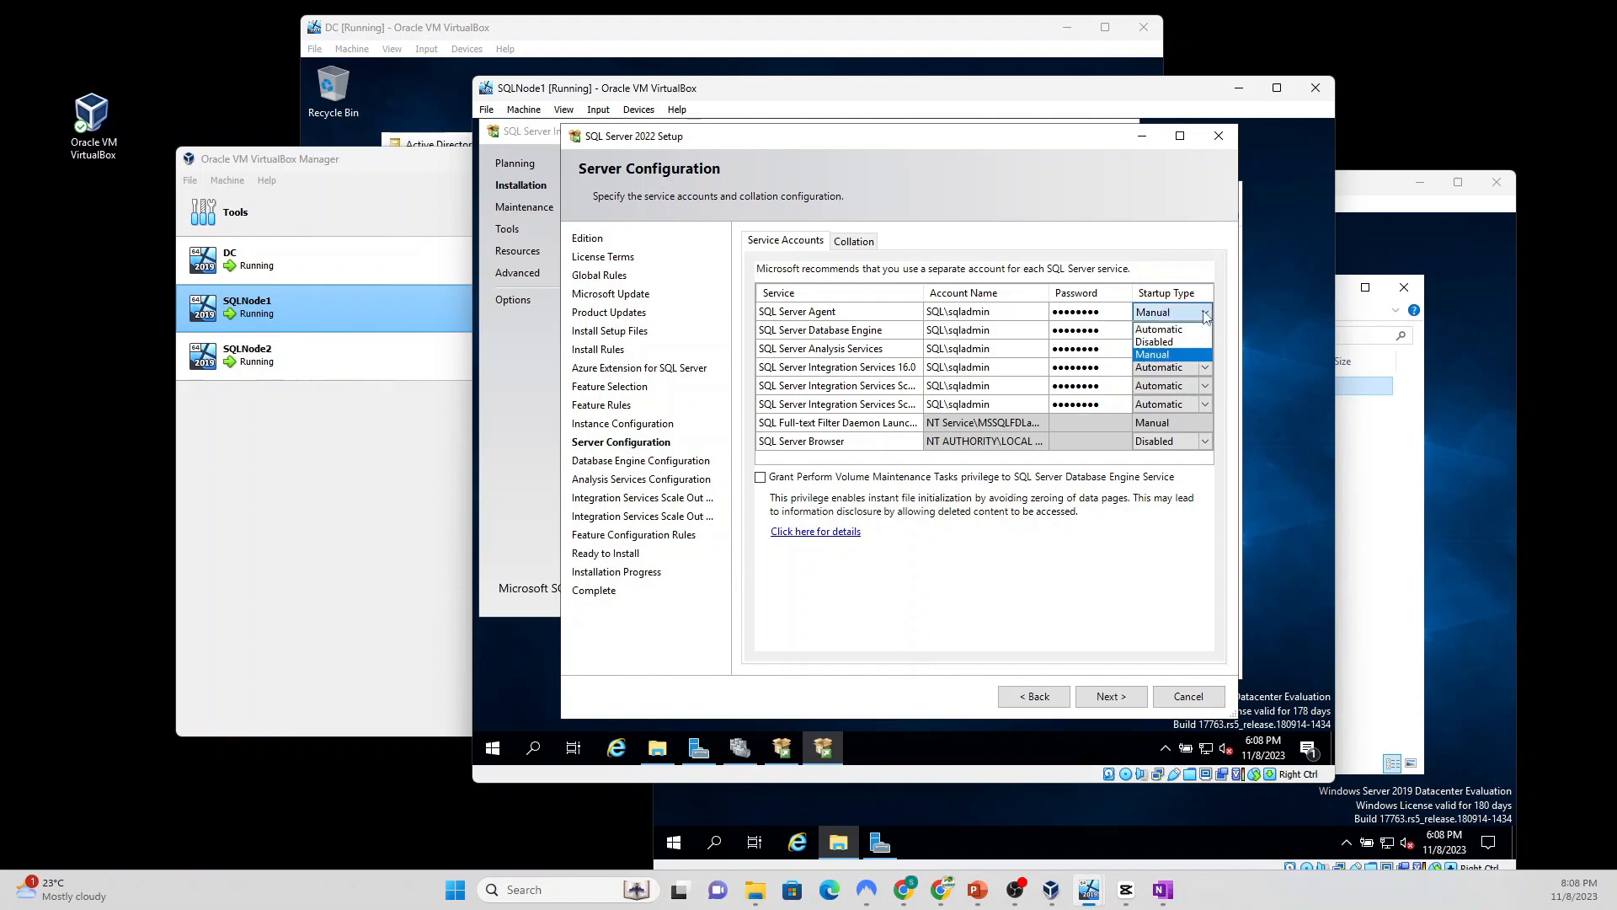
{"action": "left_click", "coordinate": [1167, 329]}
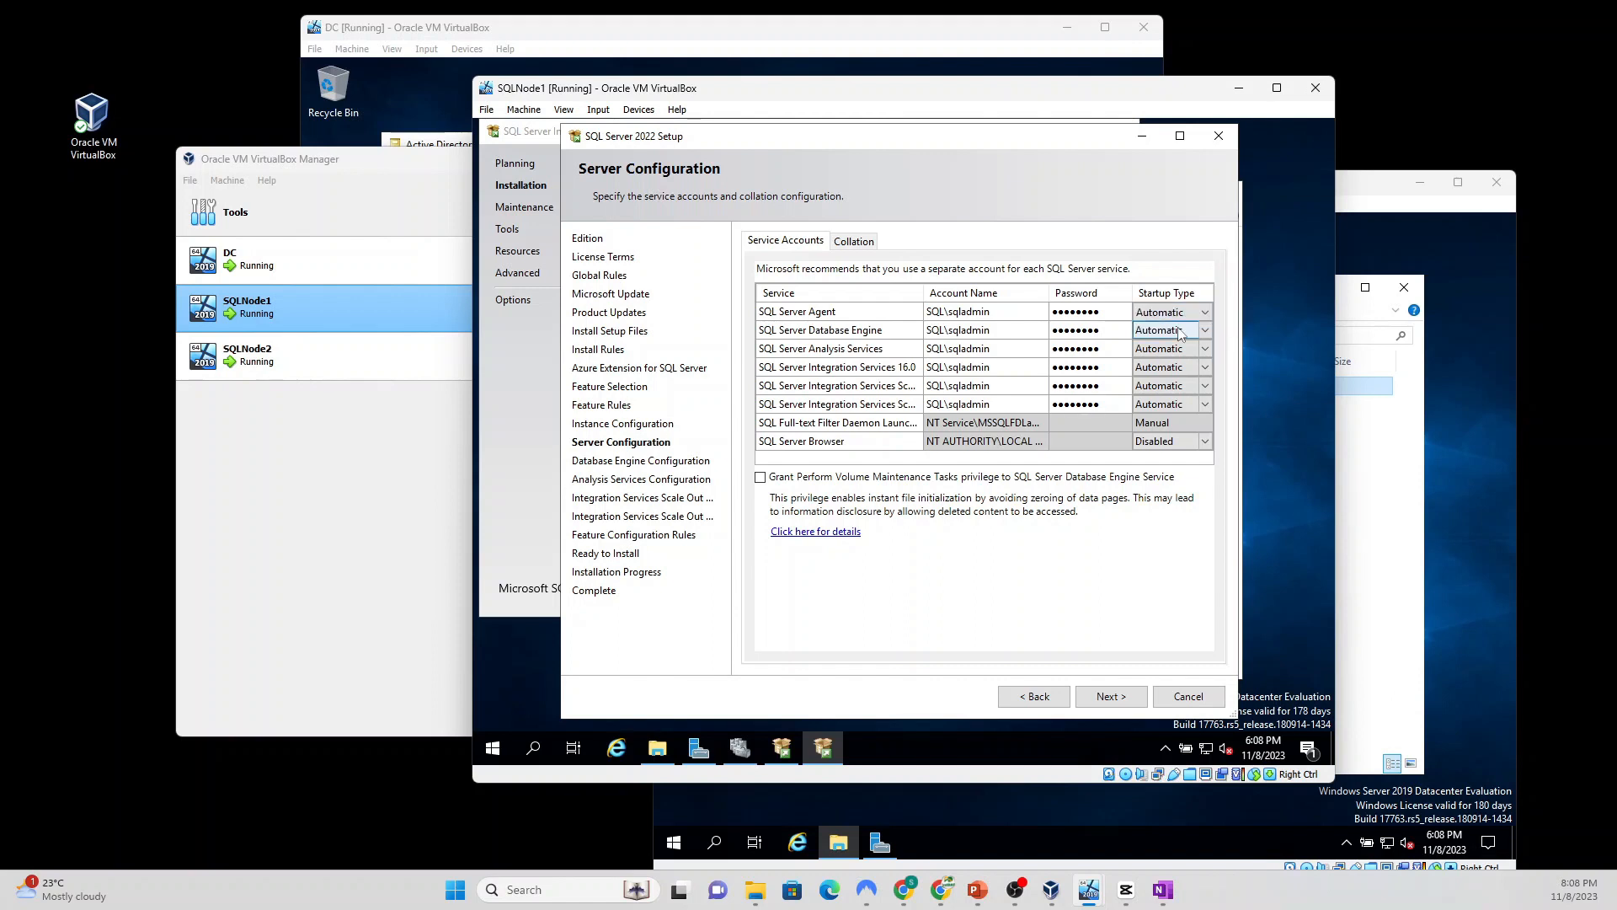
{"action": "left_click", "coordinate": [1108, 697]}
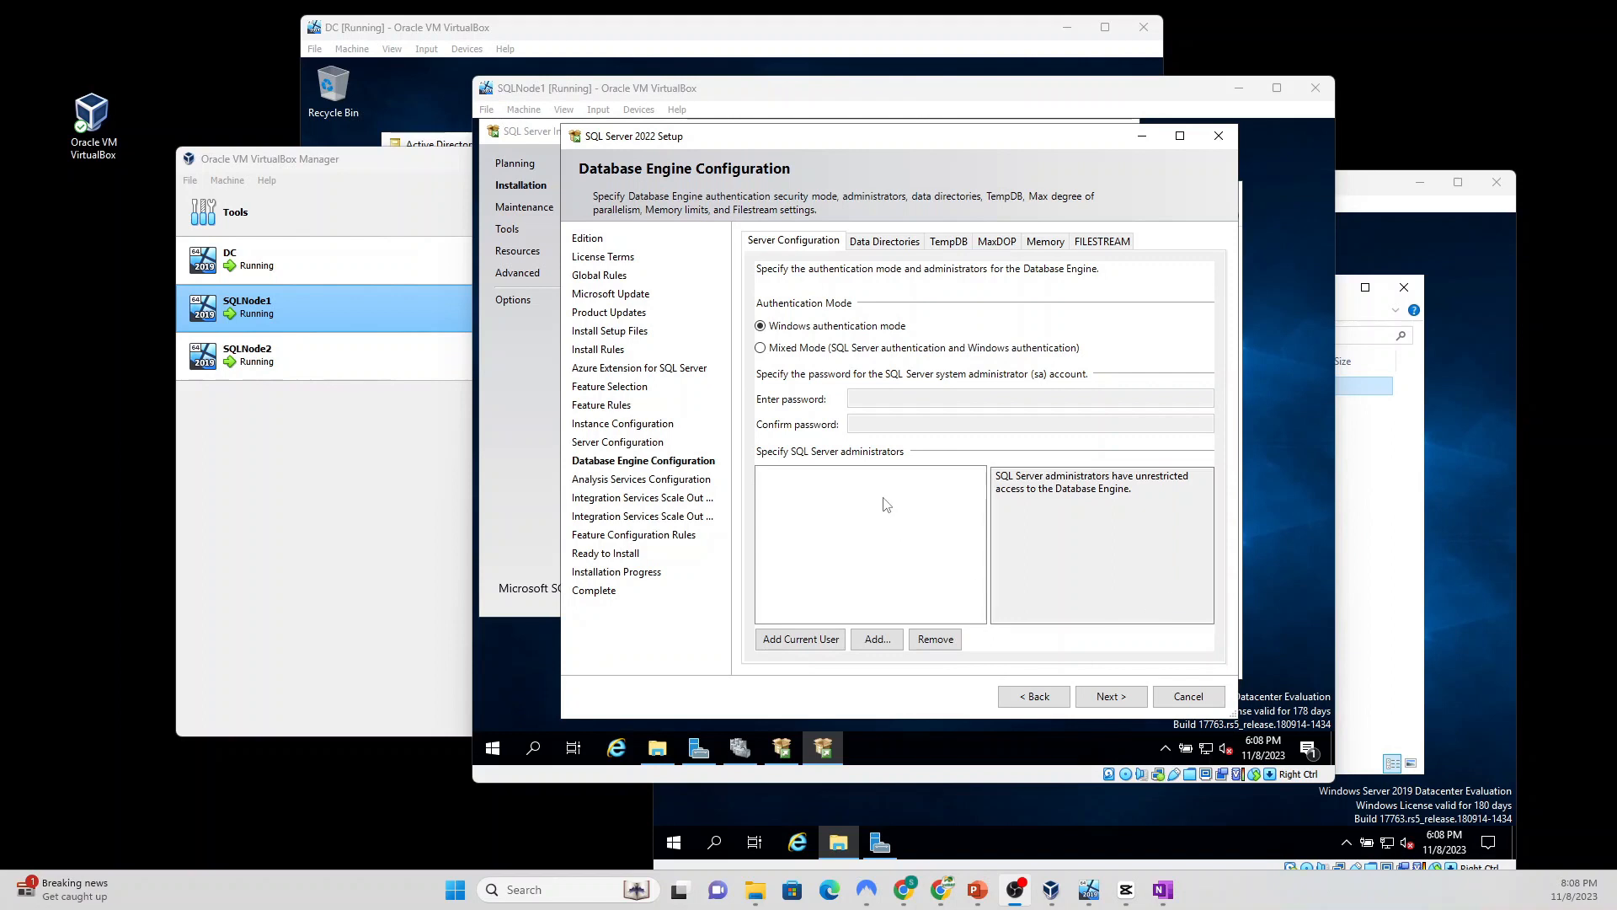
Step: Use Mixed Mode authentication with an sa password and add the current user as SQL administrator
{"action": "left_click", "coordinate": [761, 348]}
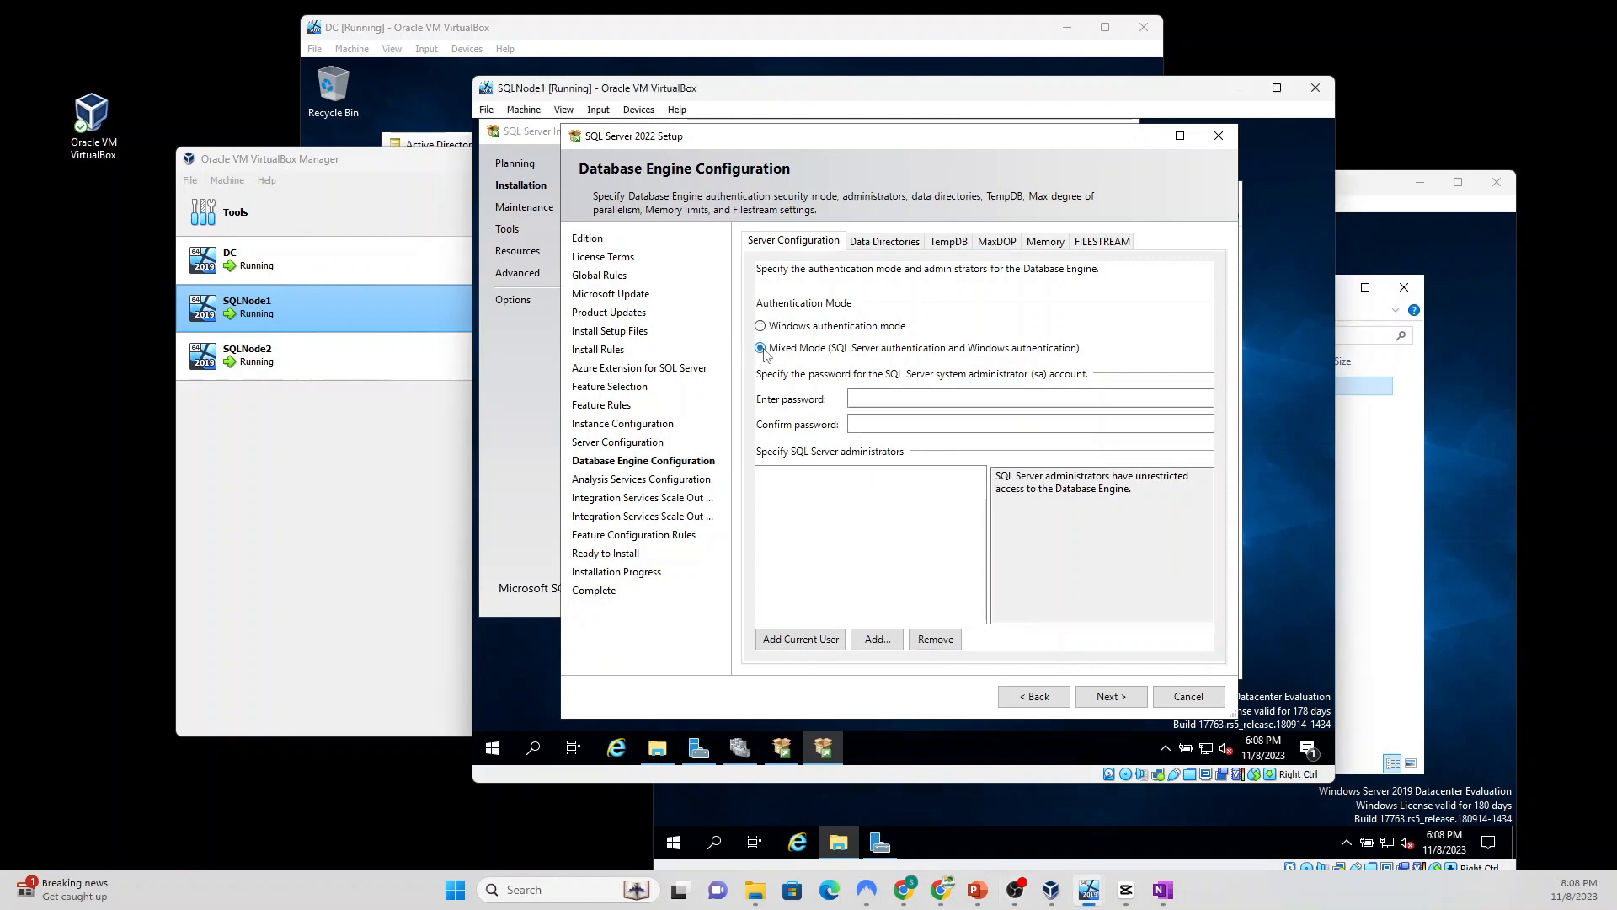
{"action": "left_click", "coordinate": [888, 398]}
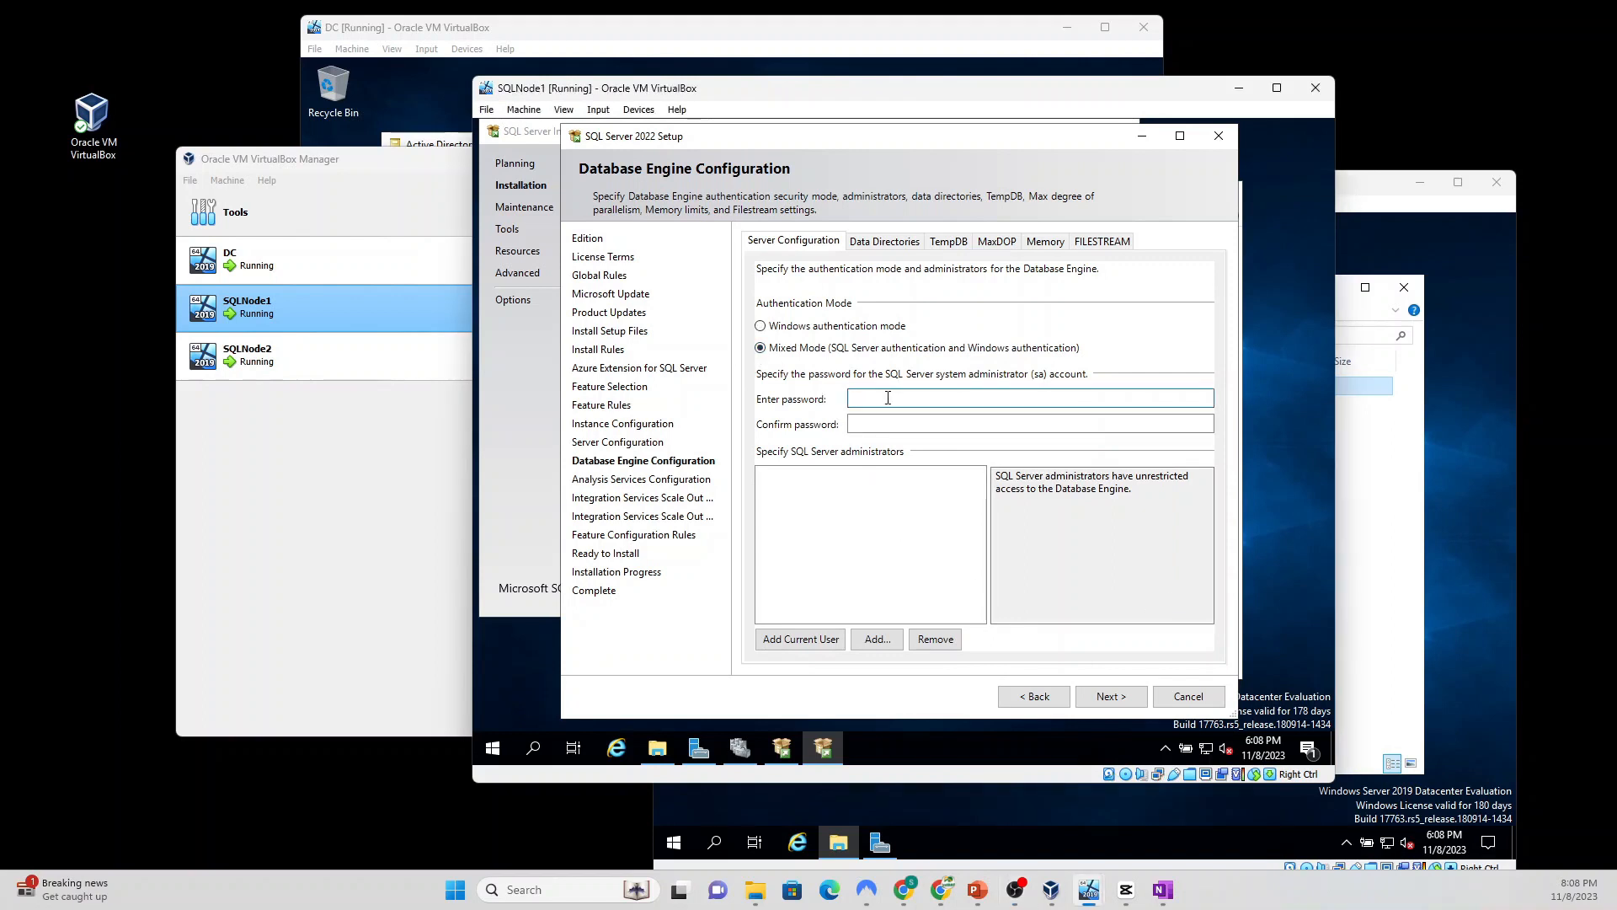
{"action": "type", "text": "P"}
{"action": "left_click", "coordinate": [943, 422]}
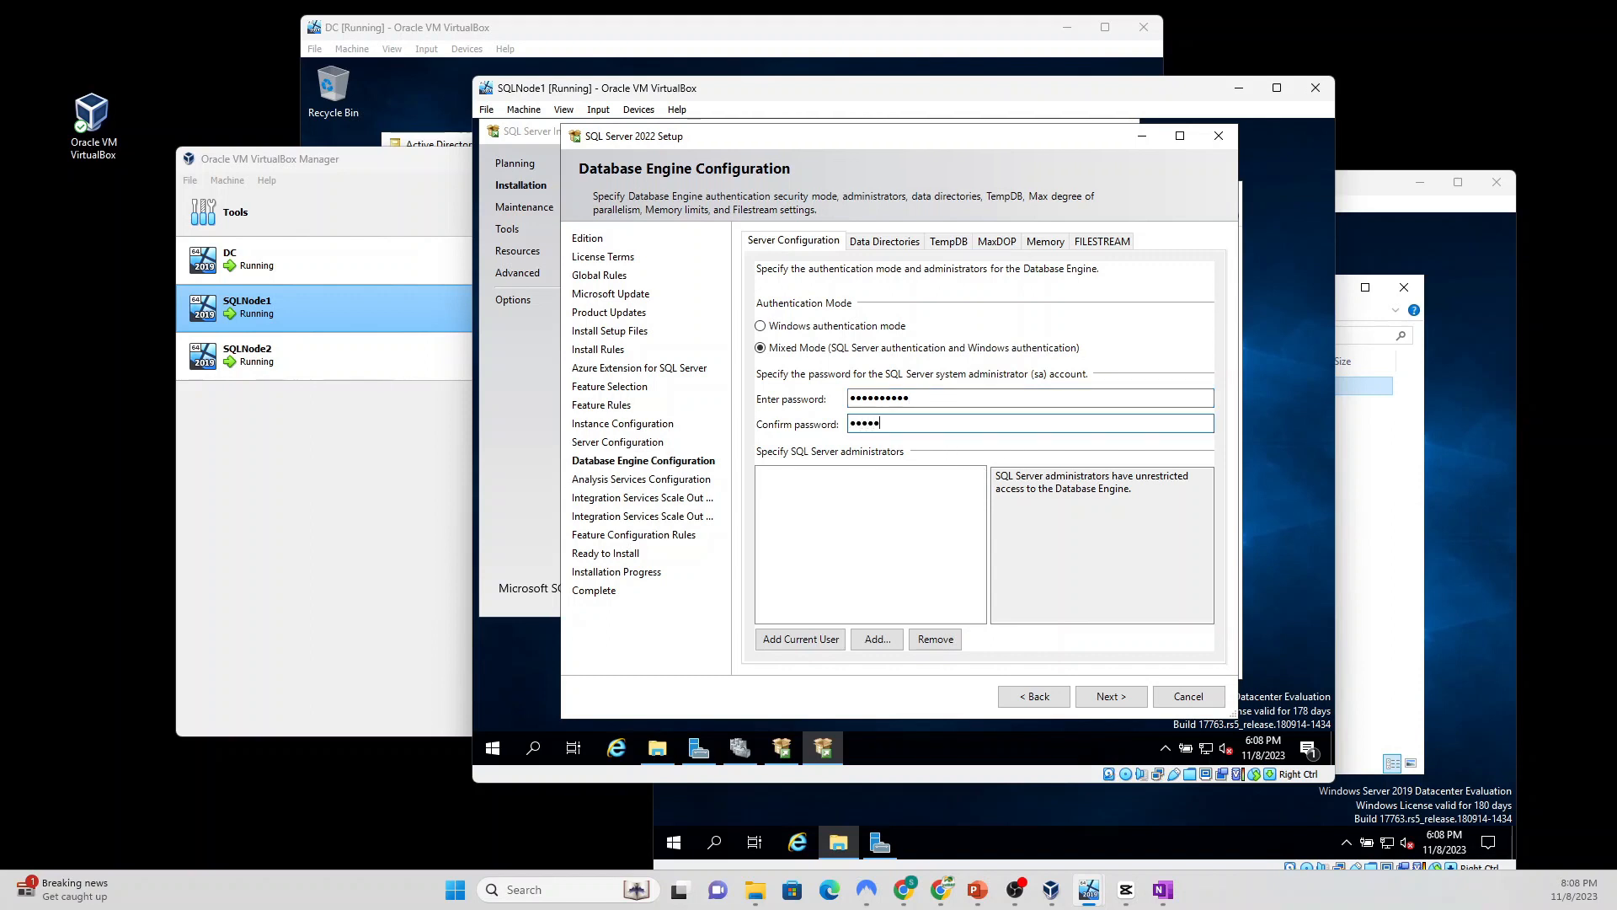
{"action": "type", "text": "•••••••"}
{"action": "left_click", "coordinate": [790, 642]}
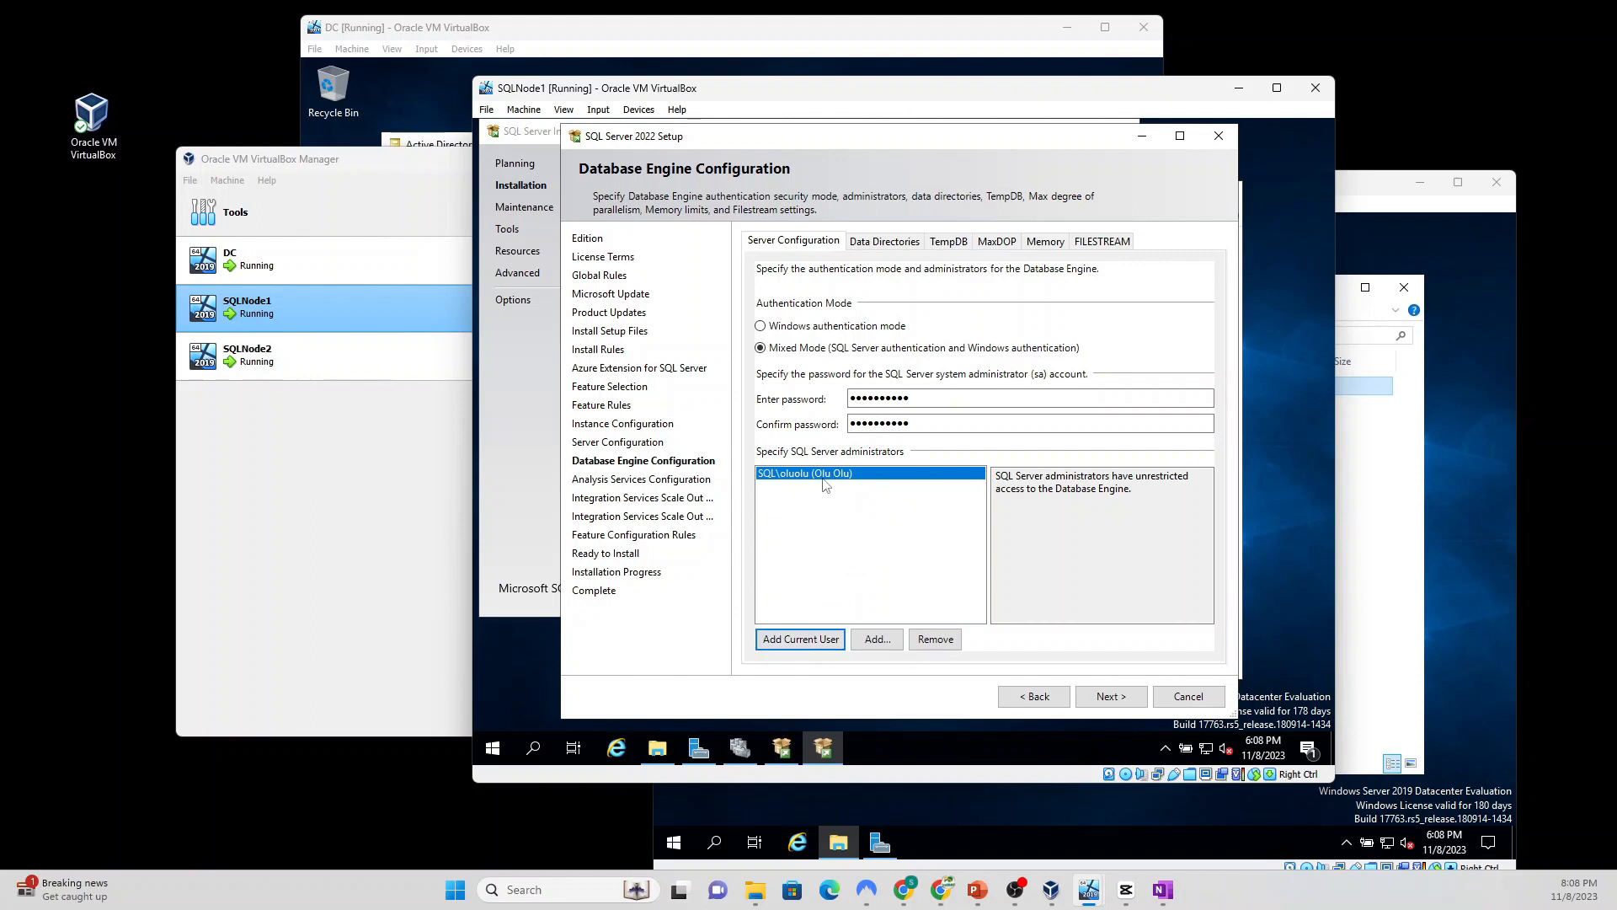
{"action": "left_click", "coordinate": [1111, 699]}
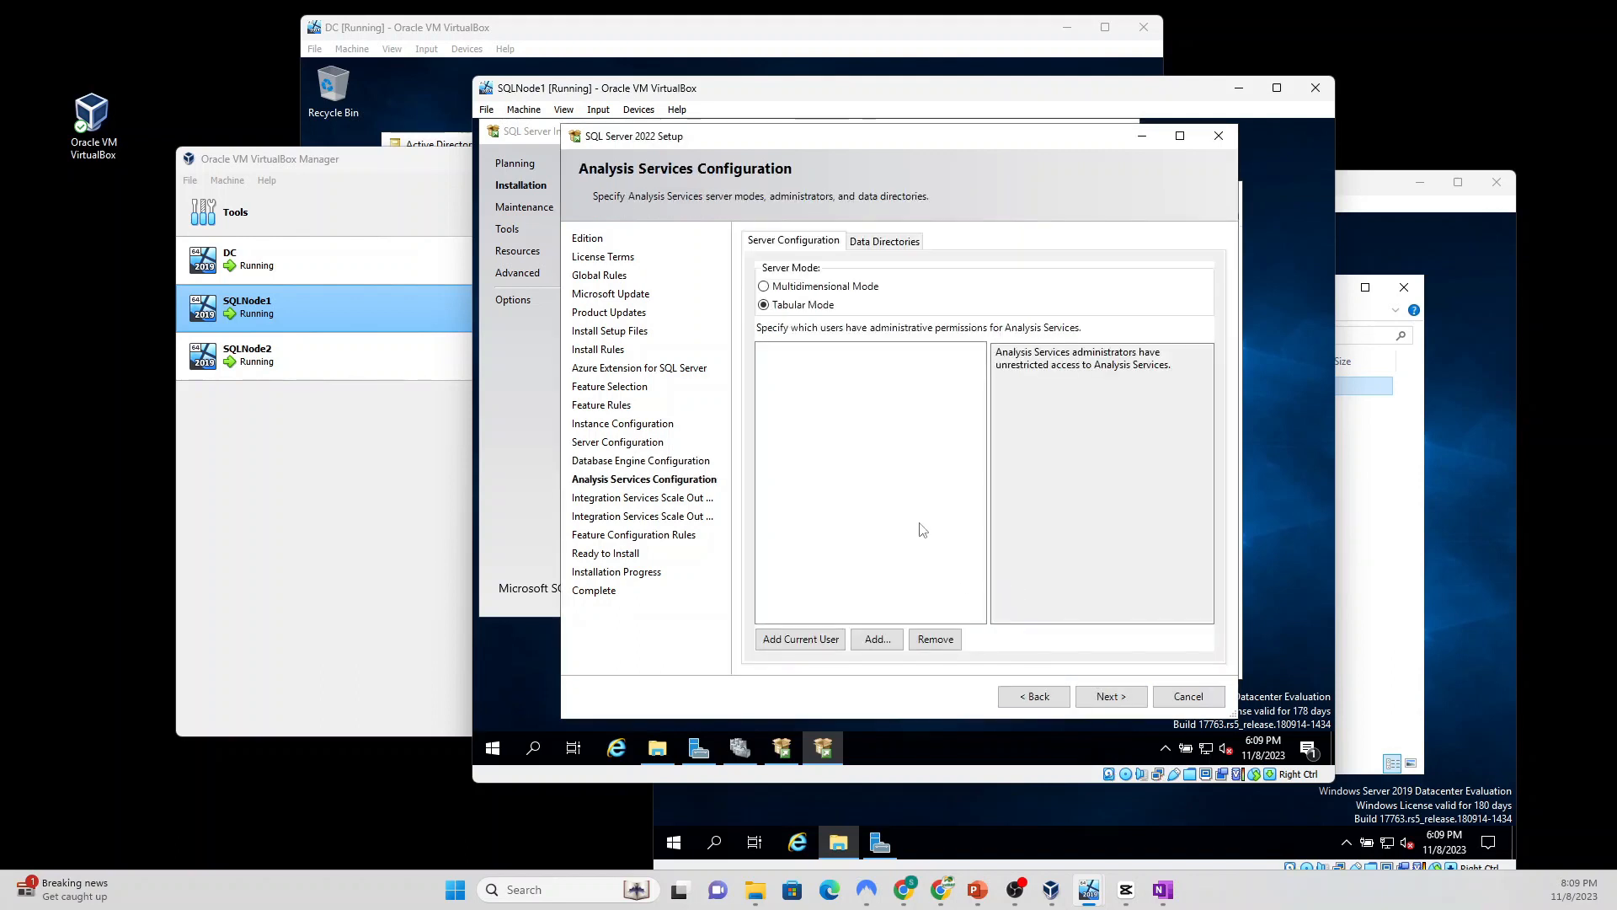
Step: Add the current user as Analysis Services admin, accept Scale Out defaults, and start installation
{"action": "left_click", "coordinate": [789, 643]}
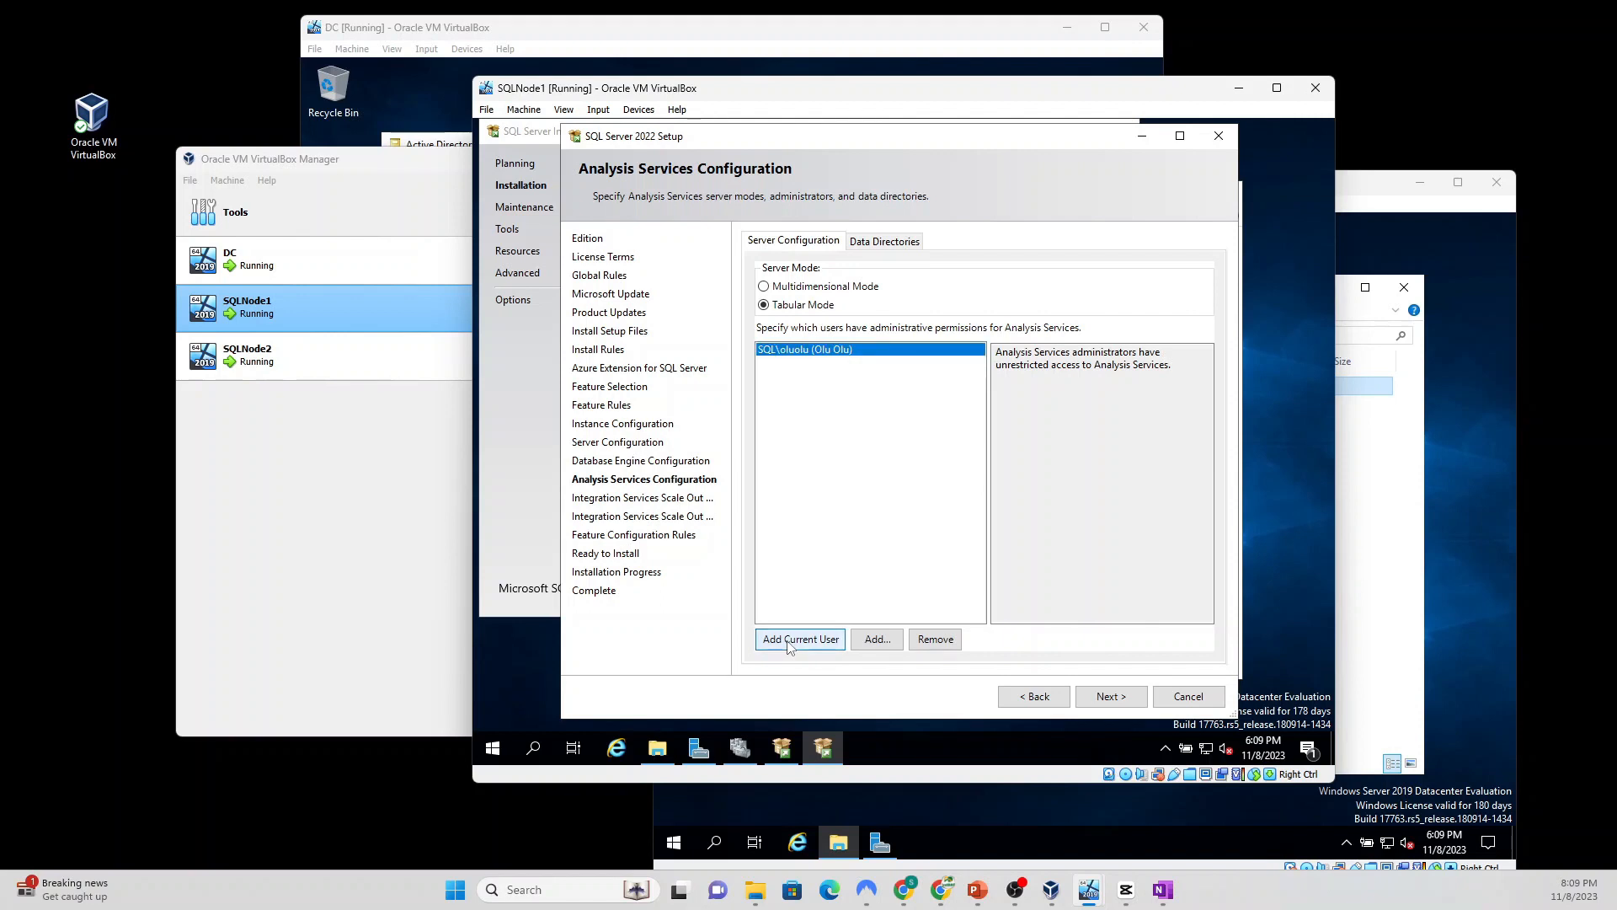
{"action": "left_click", "coordinate": [1110, 696]}
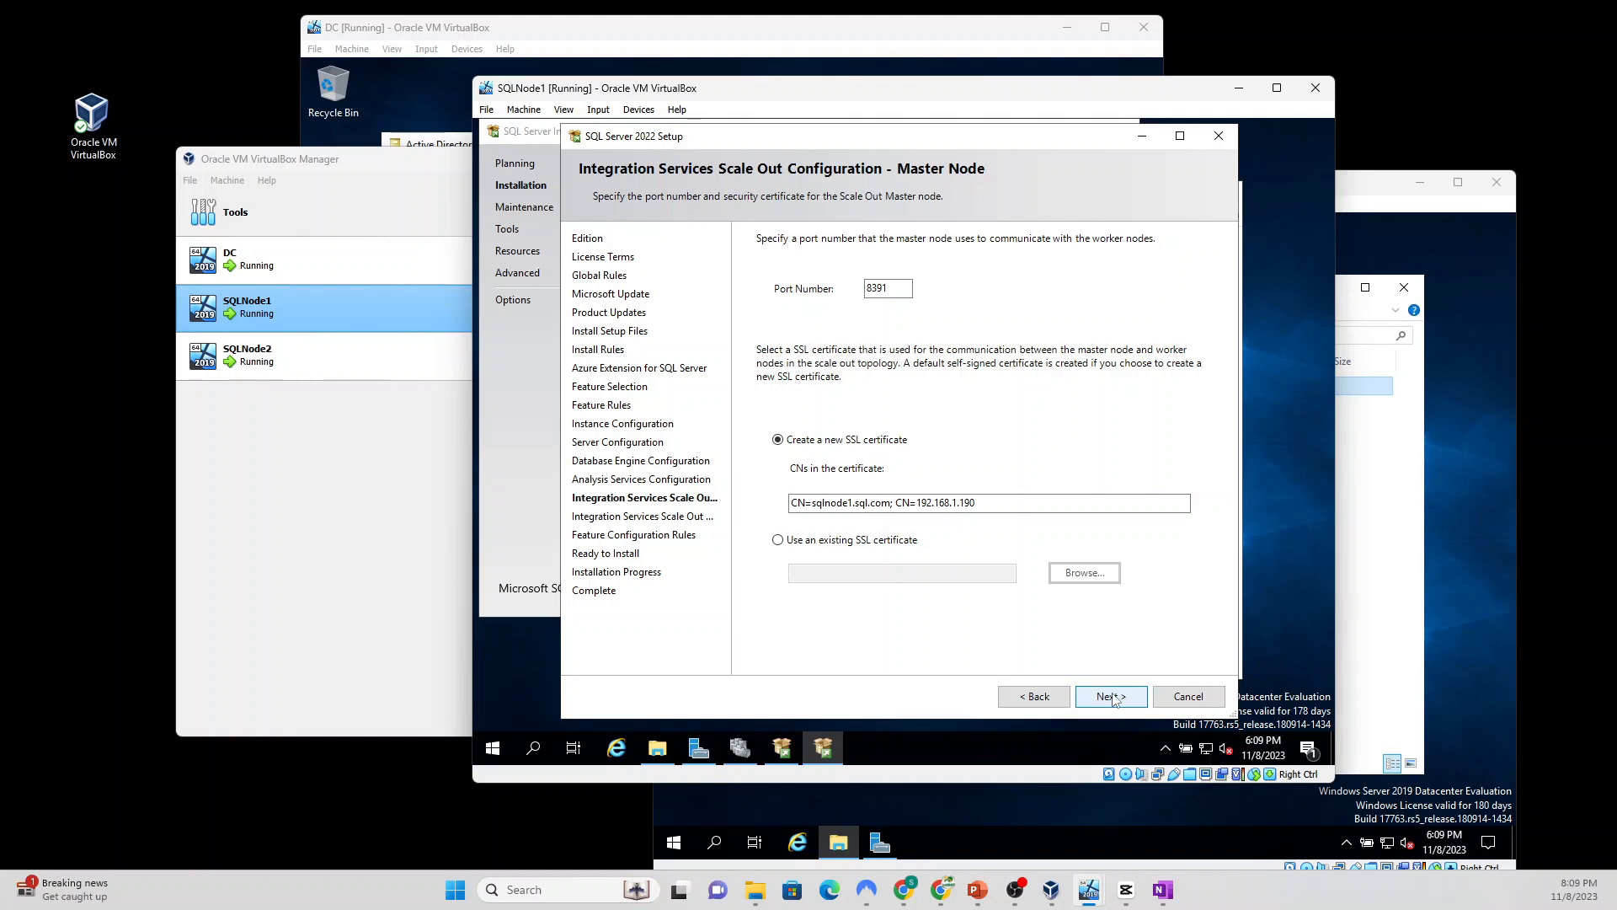
{"action": "left_click", "coordinate": [1111, 696]}
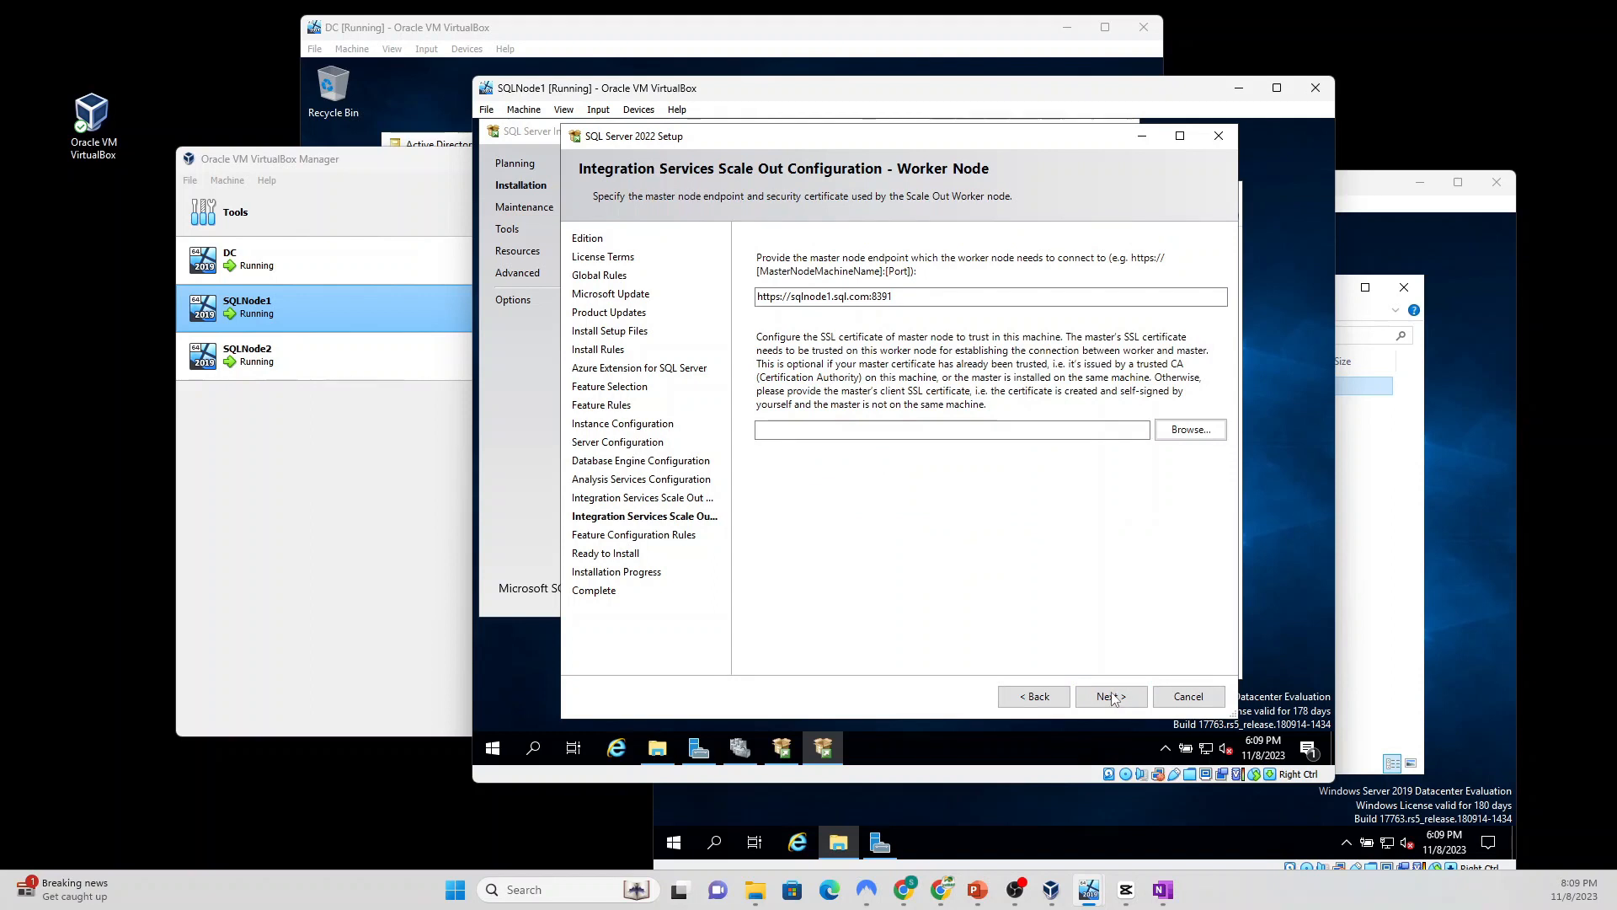
{"action": "left_click", "coordinate": [1111, 697]}
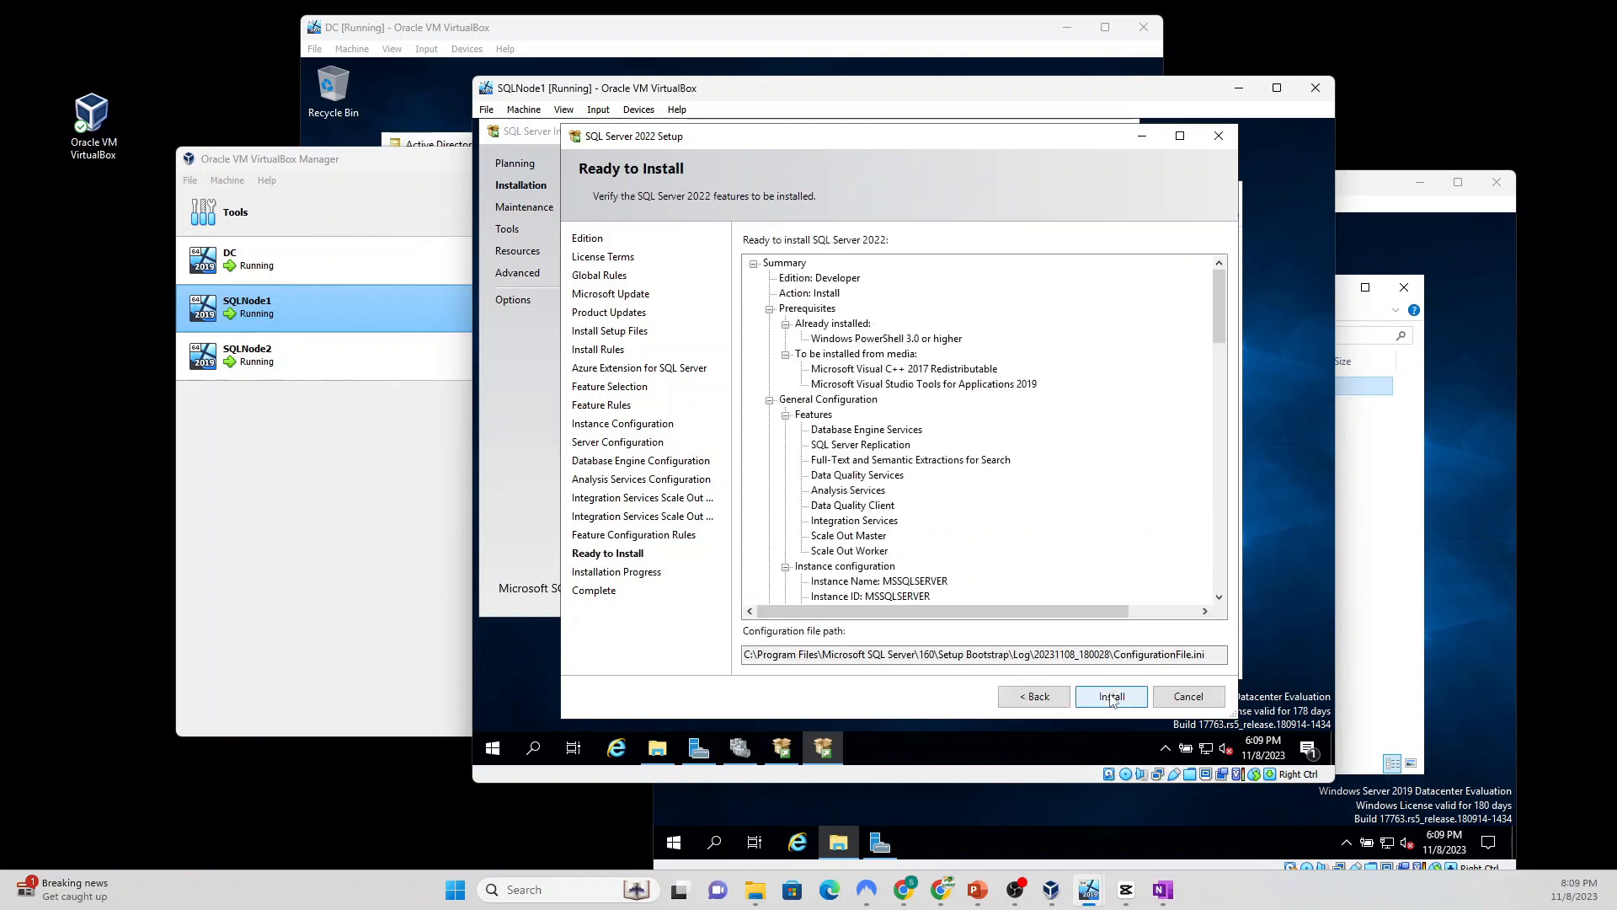
{"action": "left_click", "coordinate": [1111, 698]}
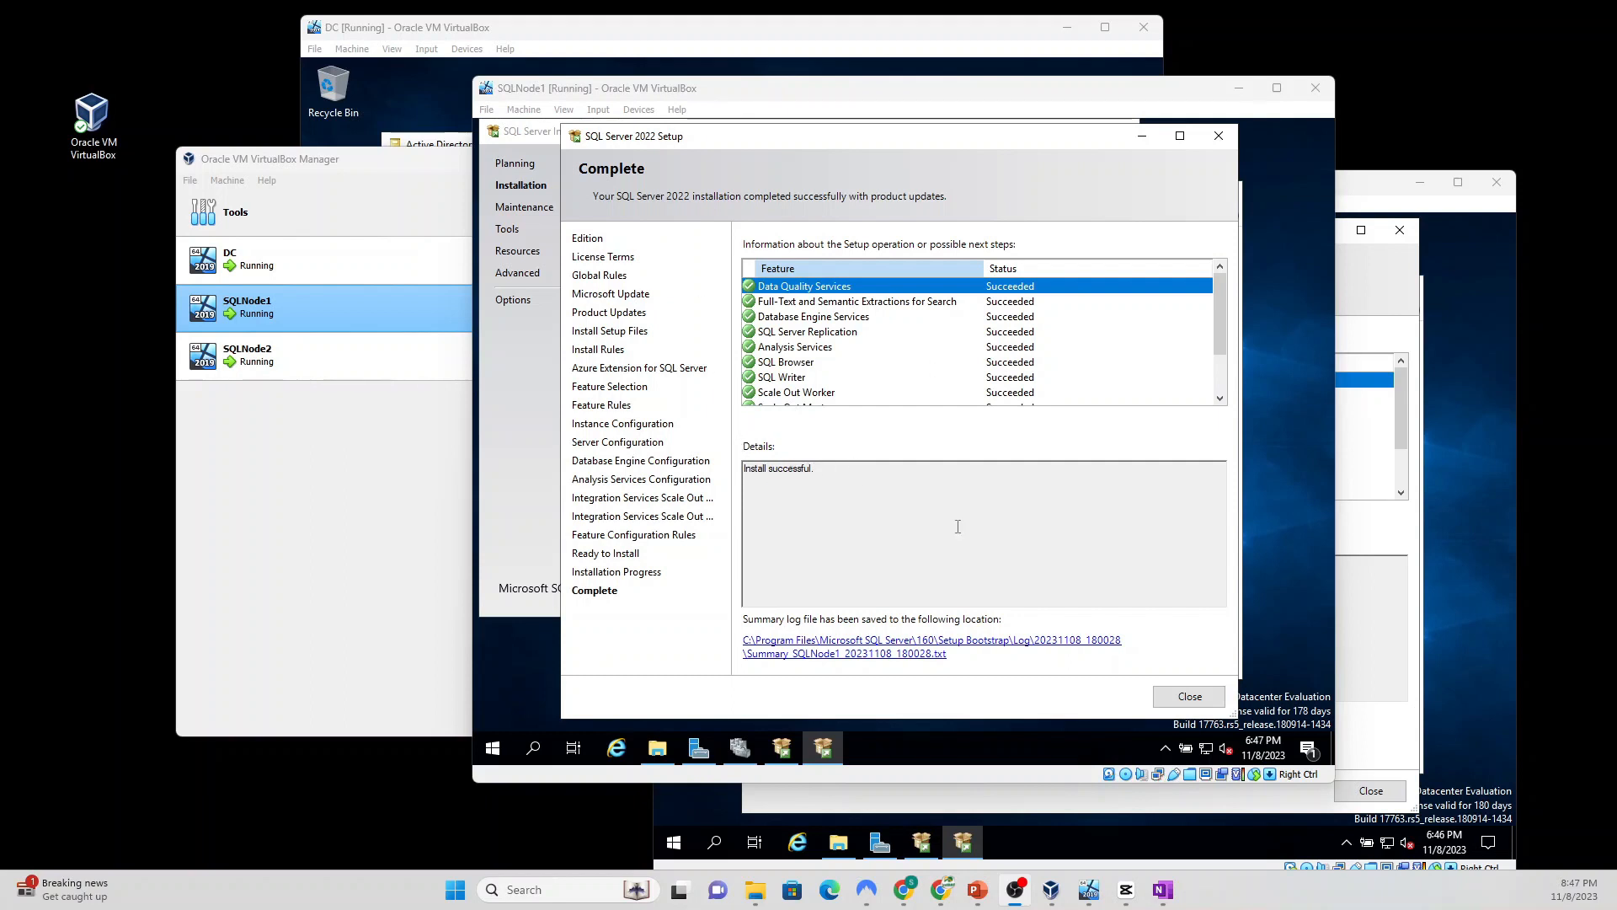
Step: Close the completed SQL Server setup wizard and the SQL Server Installation Center
{"action": "left_click", "coordinate": [1181, 703]}
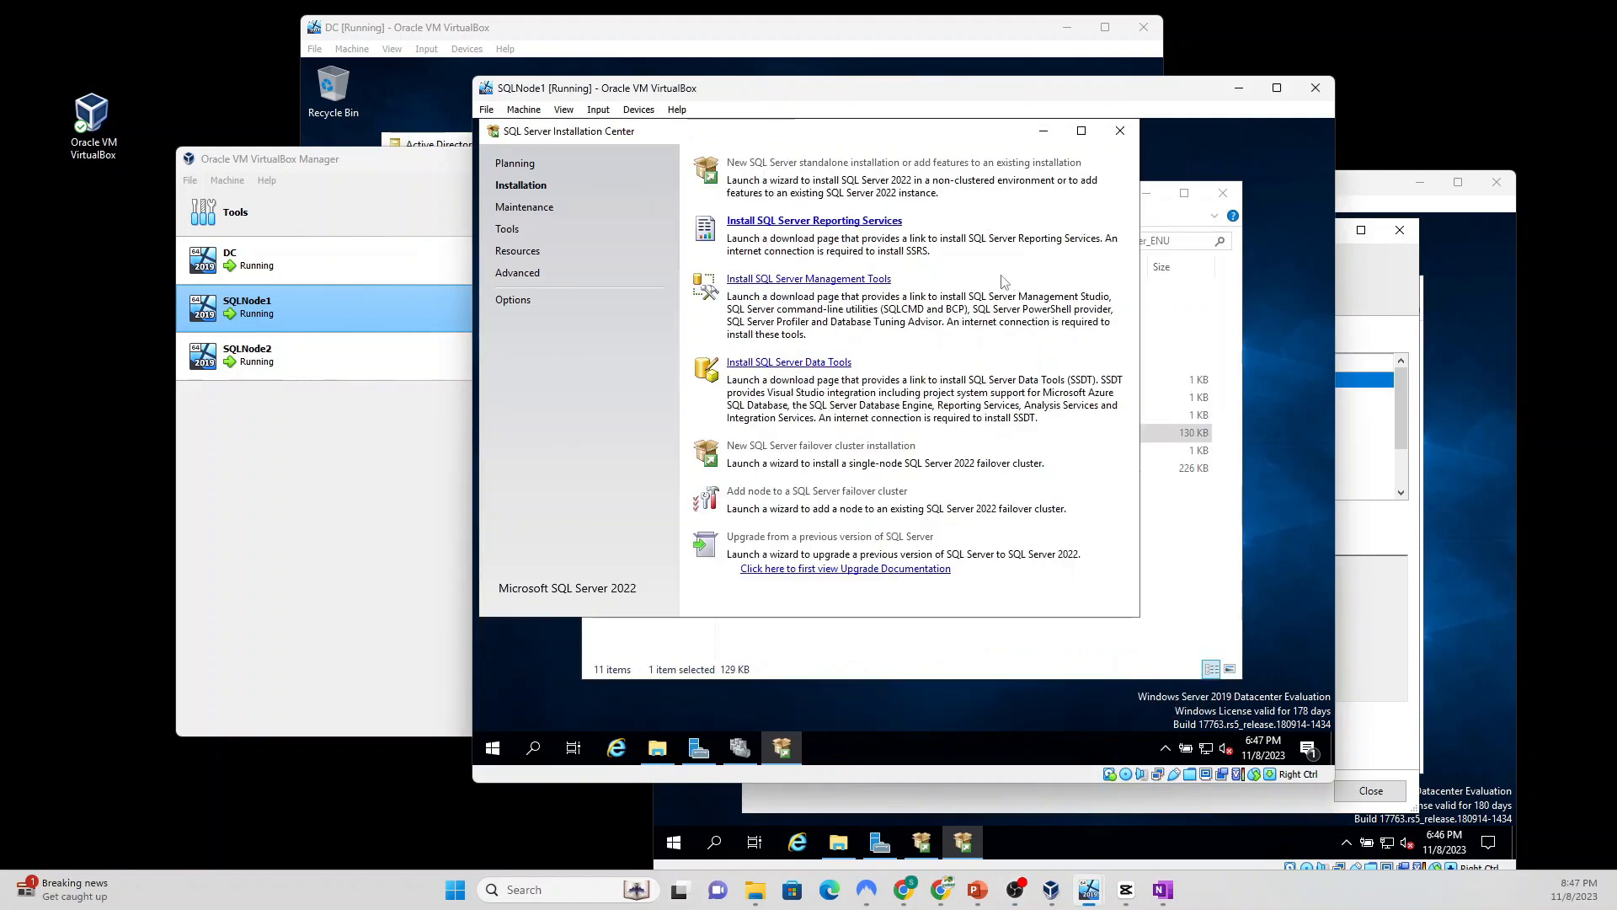
{"action": "left_click", "coordinate": [1120, 132]}
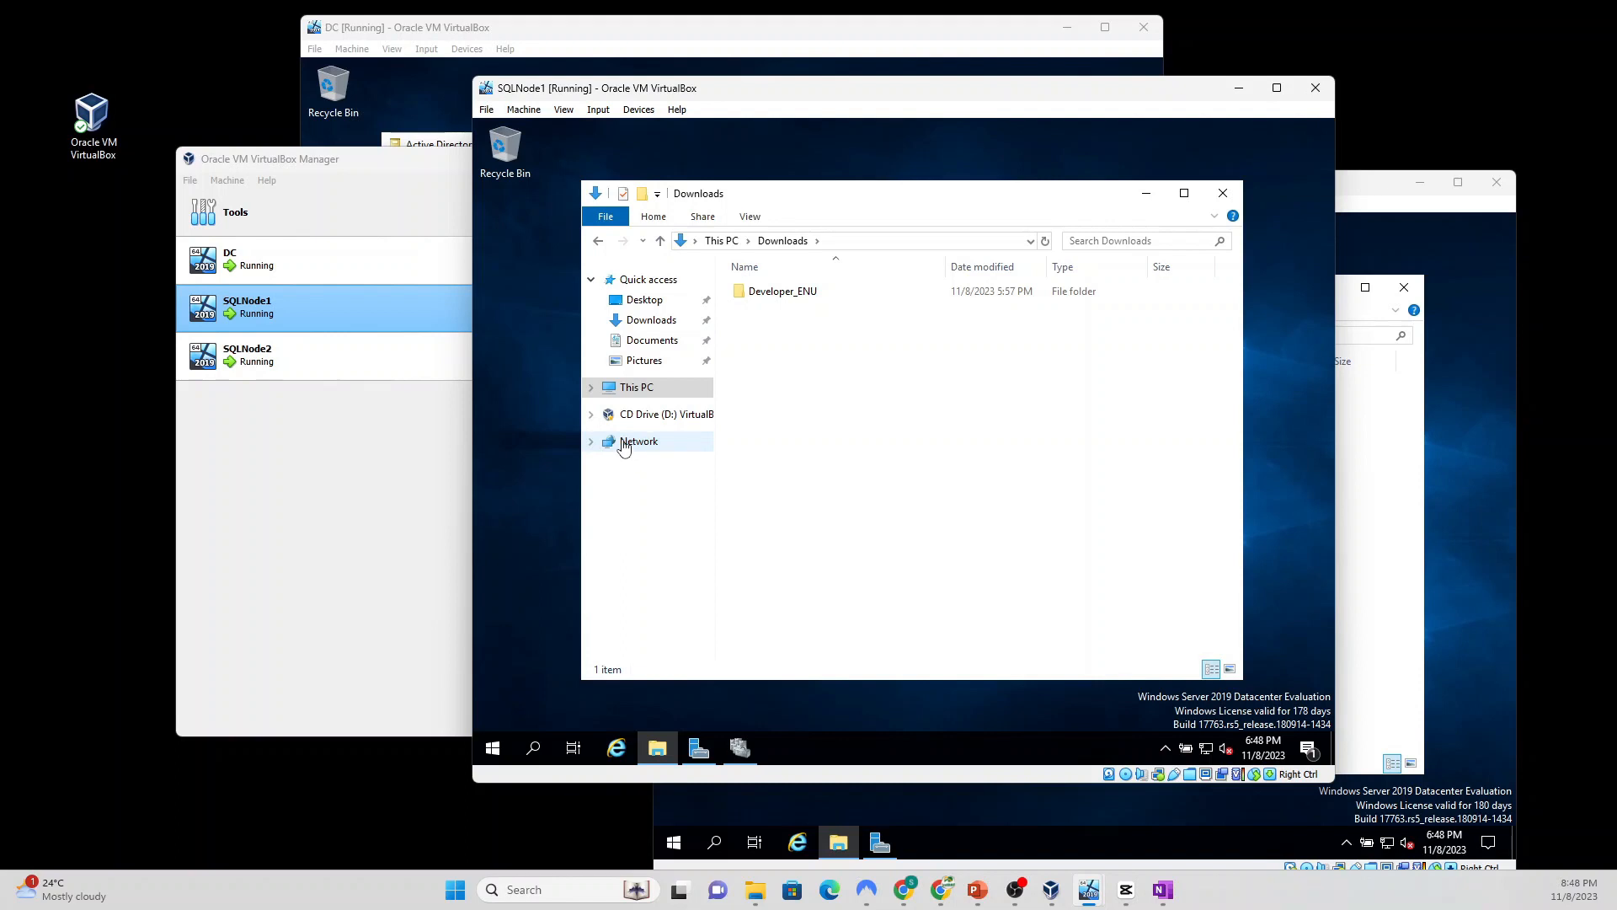
{"action": "left_click", "coordinate": [624, 447]}
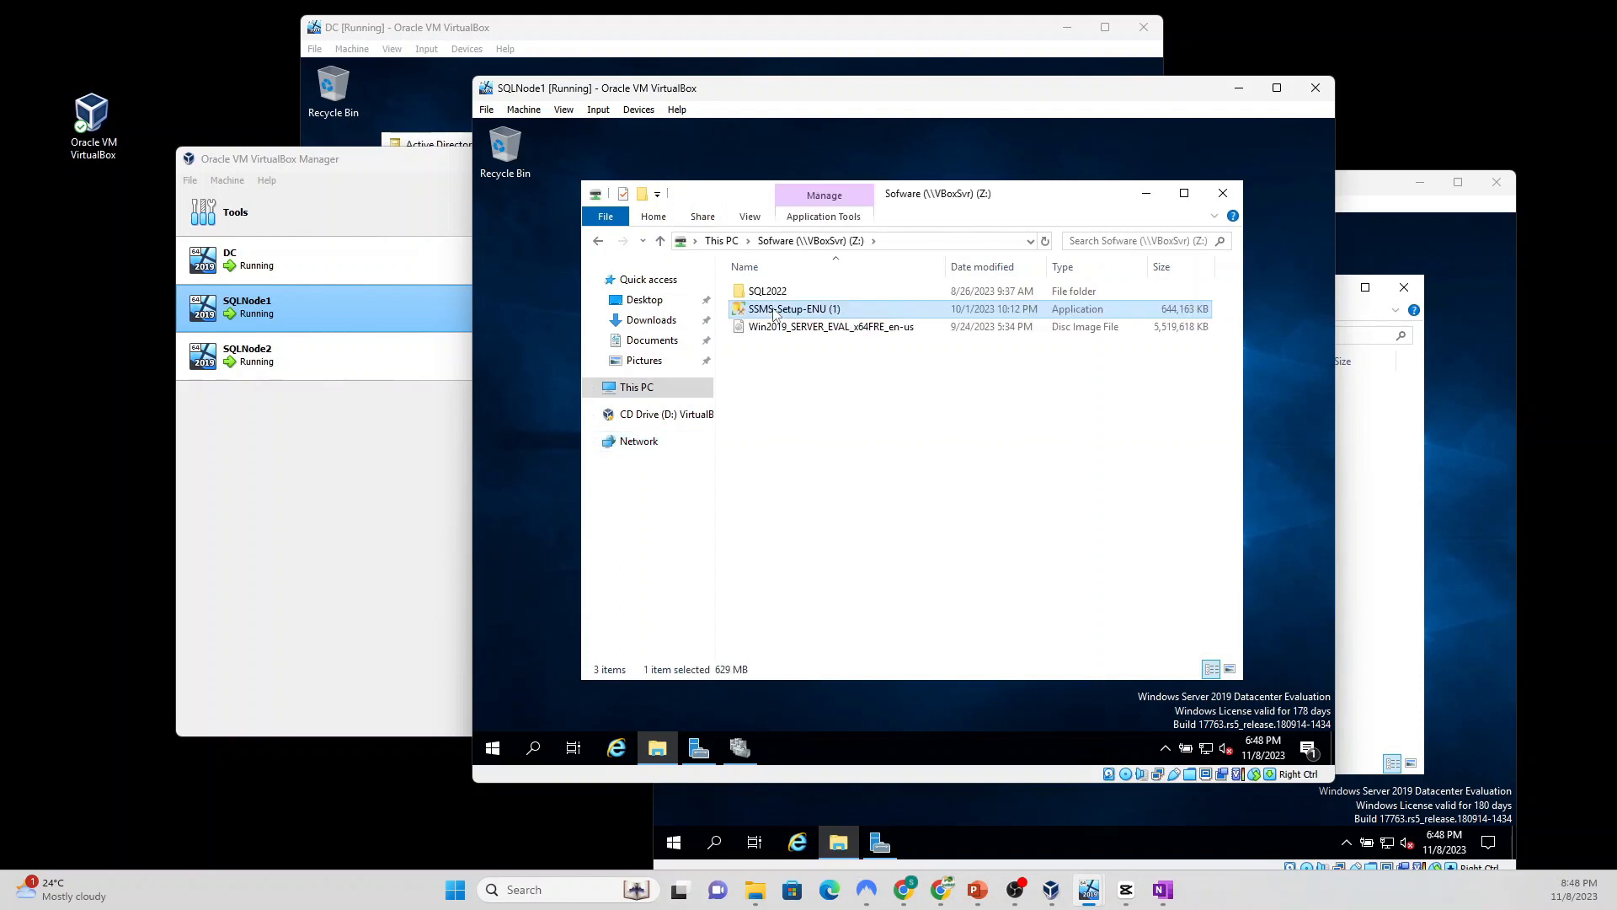
Step: Copy SSMS-Setup-ENU from the Z: software share into the Downloads folder
{"action": "double_click", "coordinate": [774, 310]}
{"action": "right_click", "coordinate": [774, 308]}
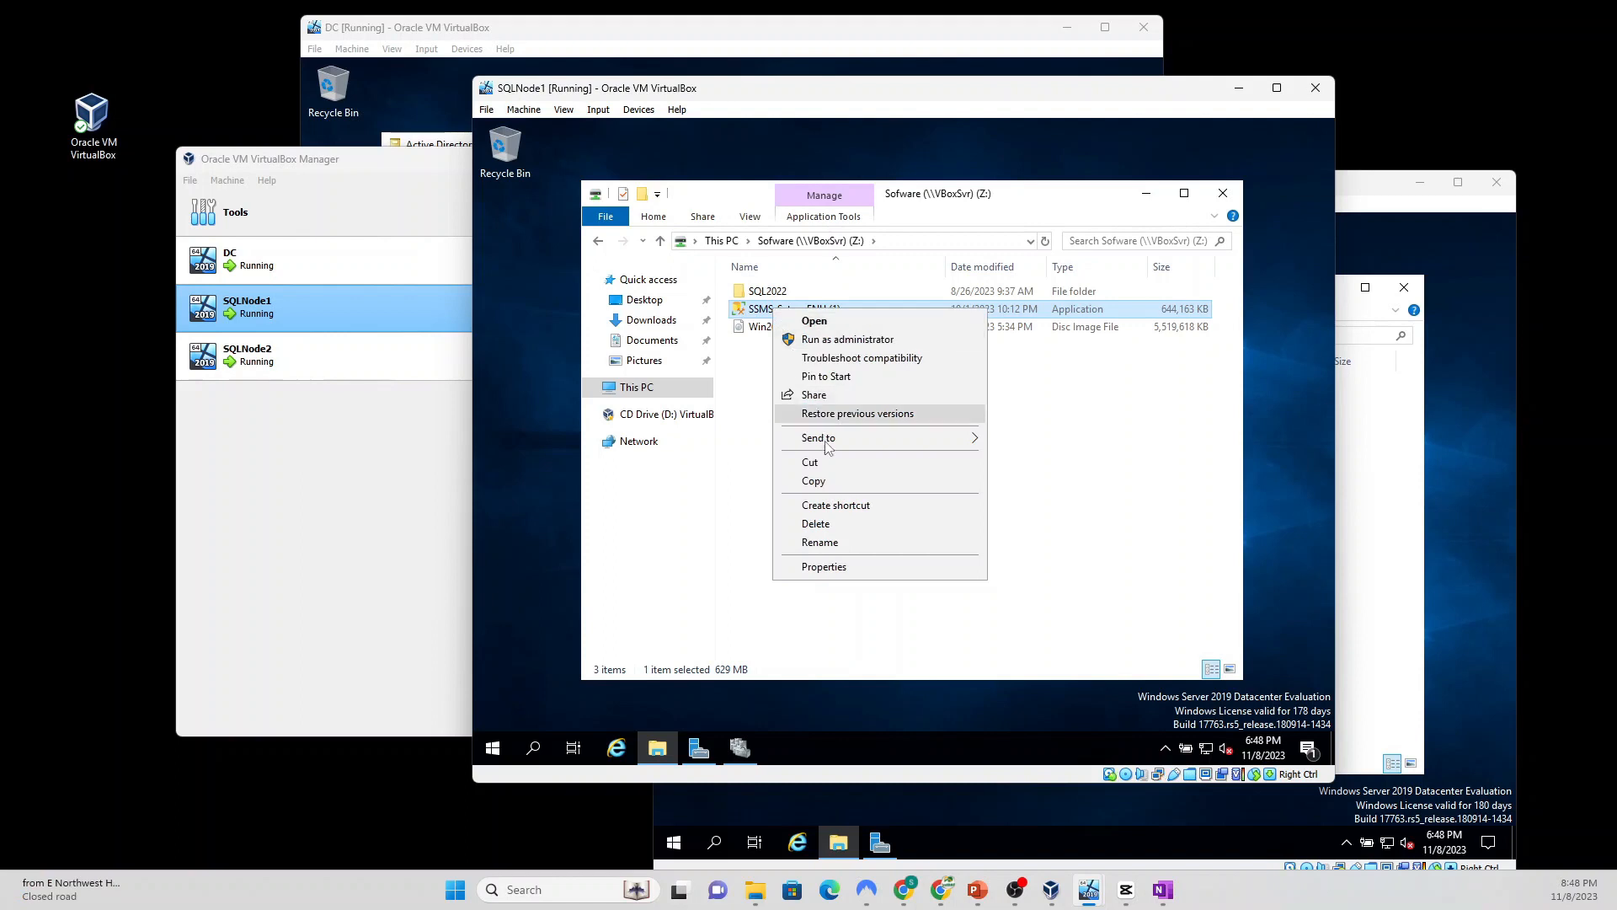
{"action": "left_click", "coordinate": [840, 487]}
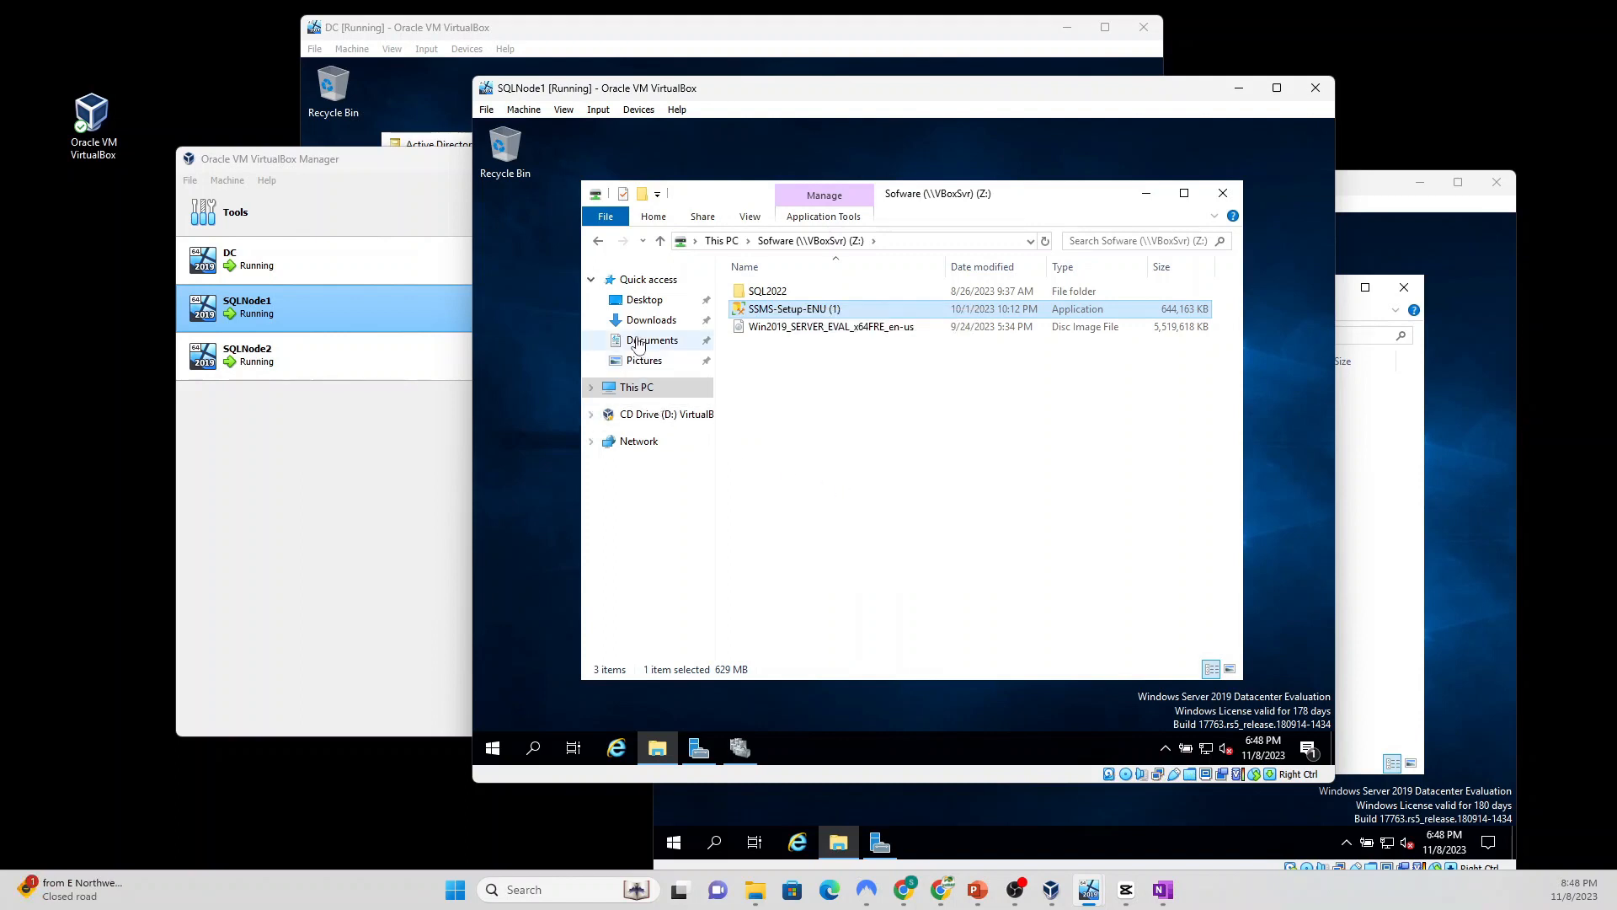
{"action": "left_click", "coordinate": [650, 320]}
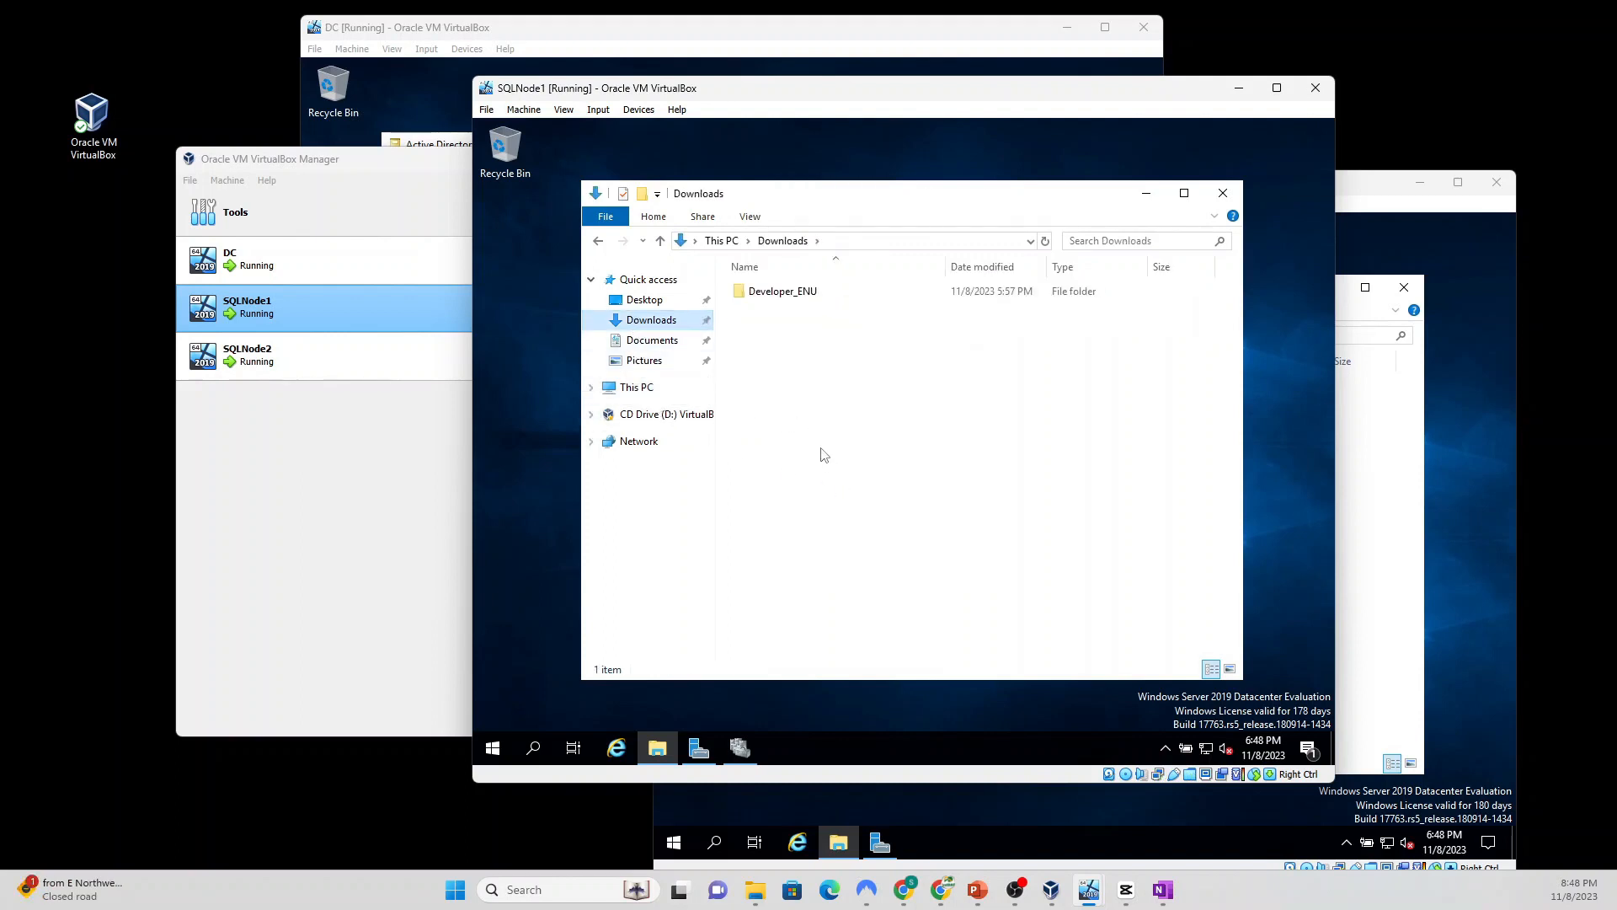
{"action": "right_click", "coordinate": [786, 402]}
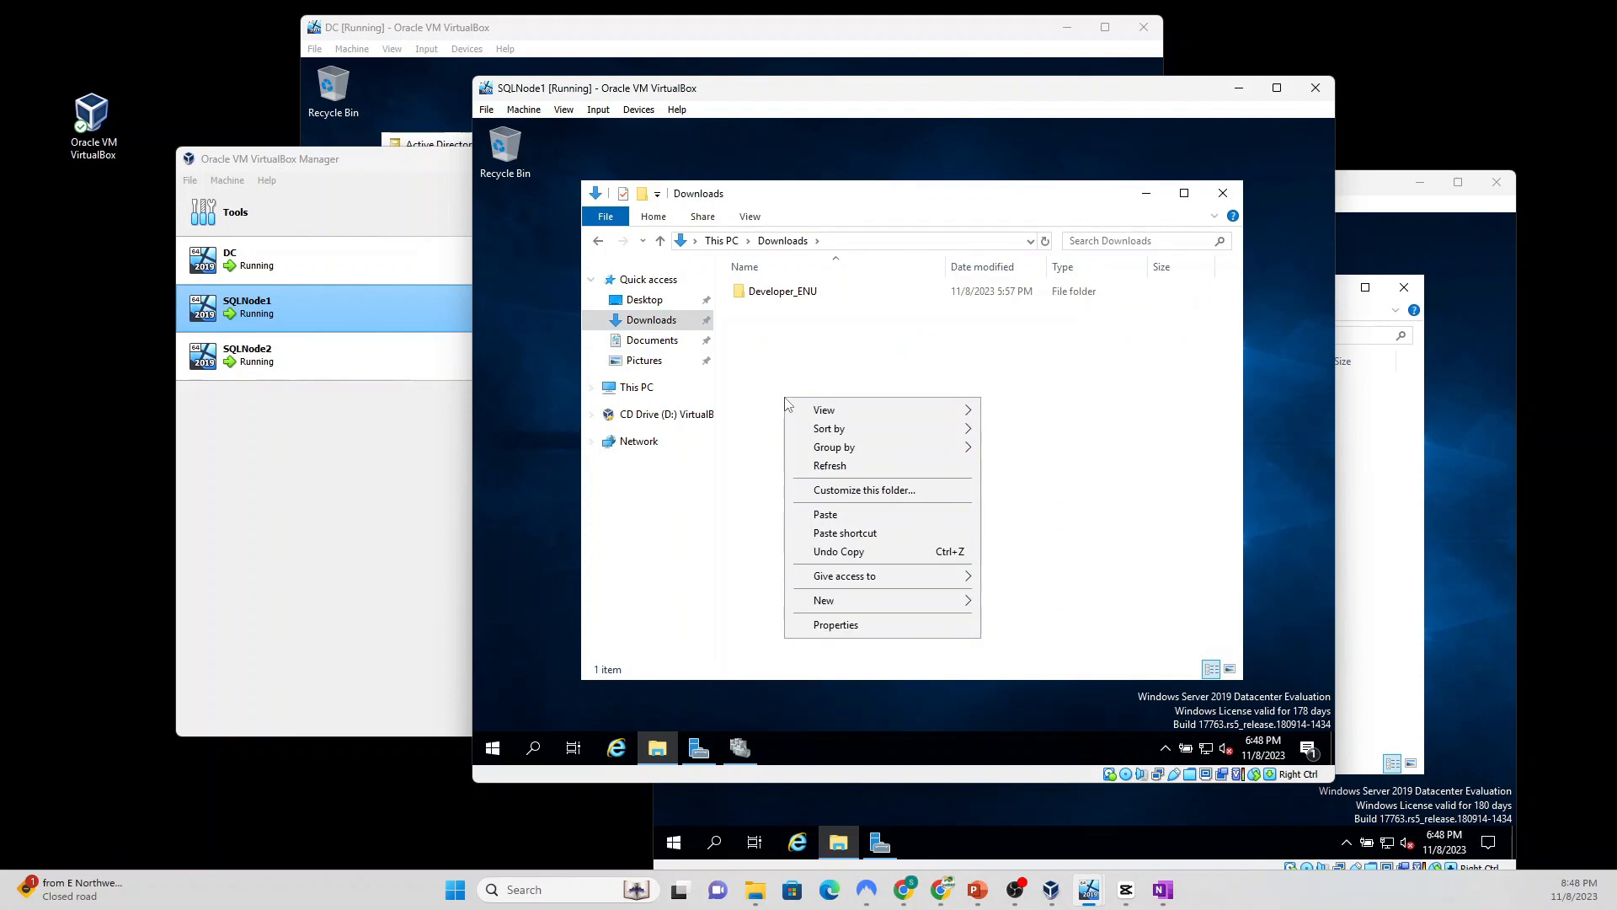
{"action": "left_click", "coordinate": [826, 514]}
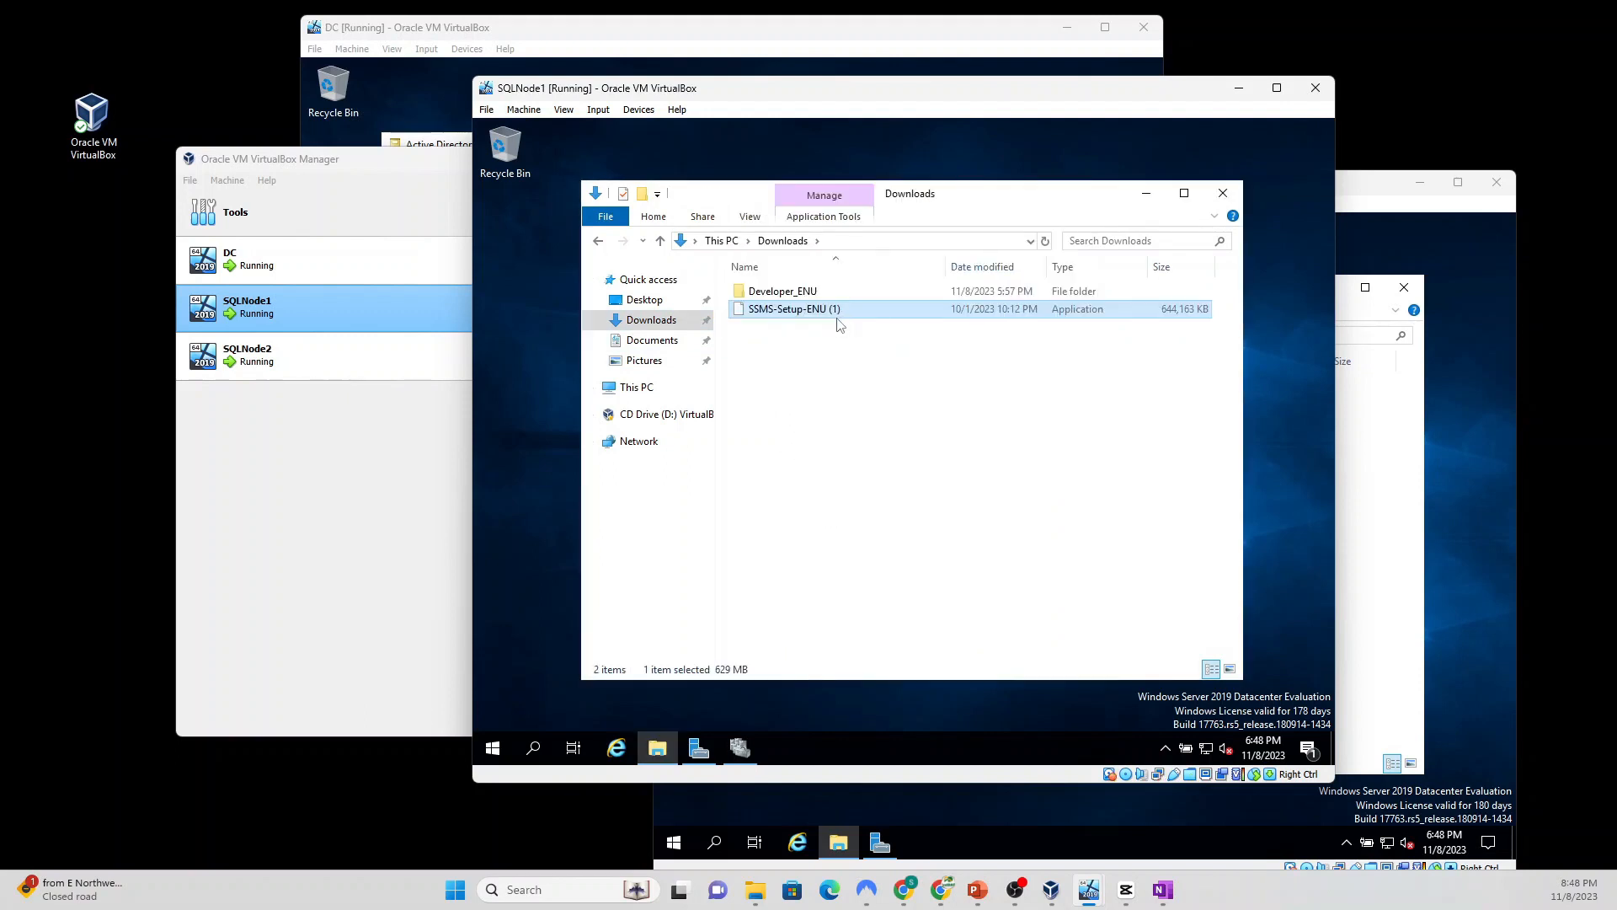
{"action": "right_click", "coordinate": [775, 310]}
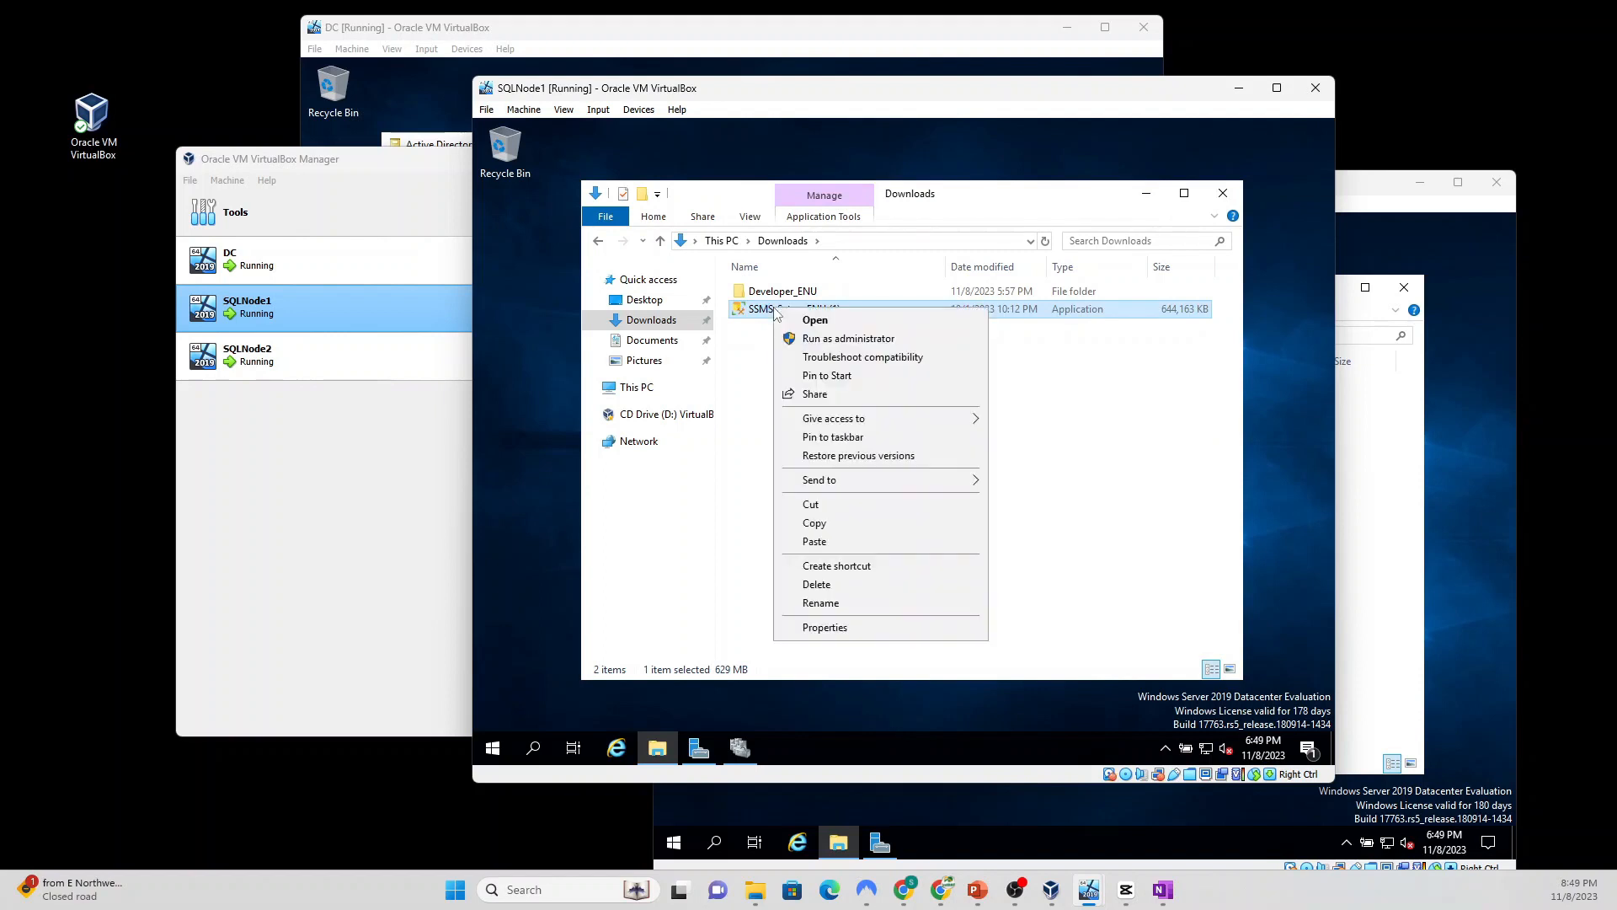
Step: Run SSMS-Setup-ENU as administrator, install Management Studio 19.1, and close the installer when done
{"action": "left_click", "coordinate": [833, 340]}
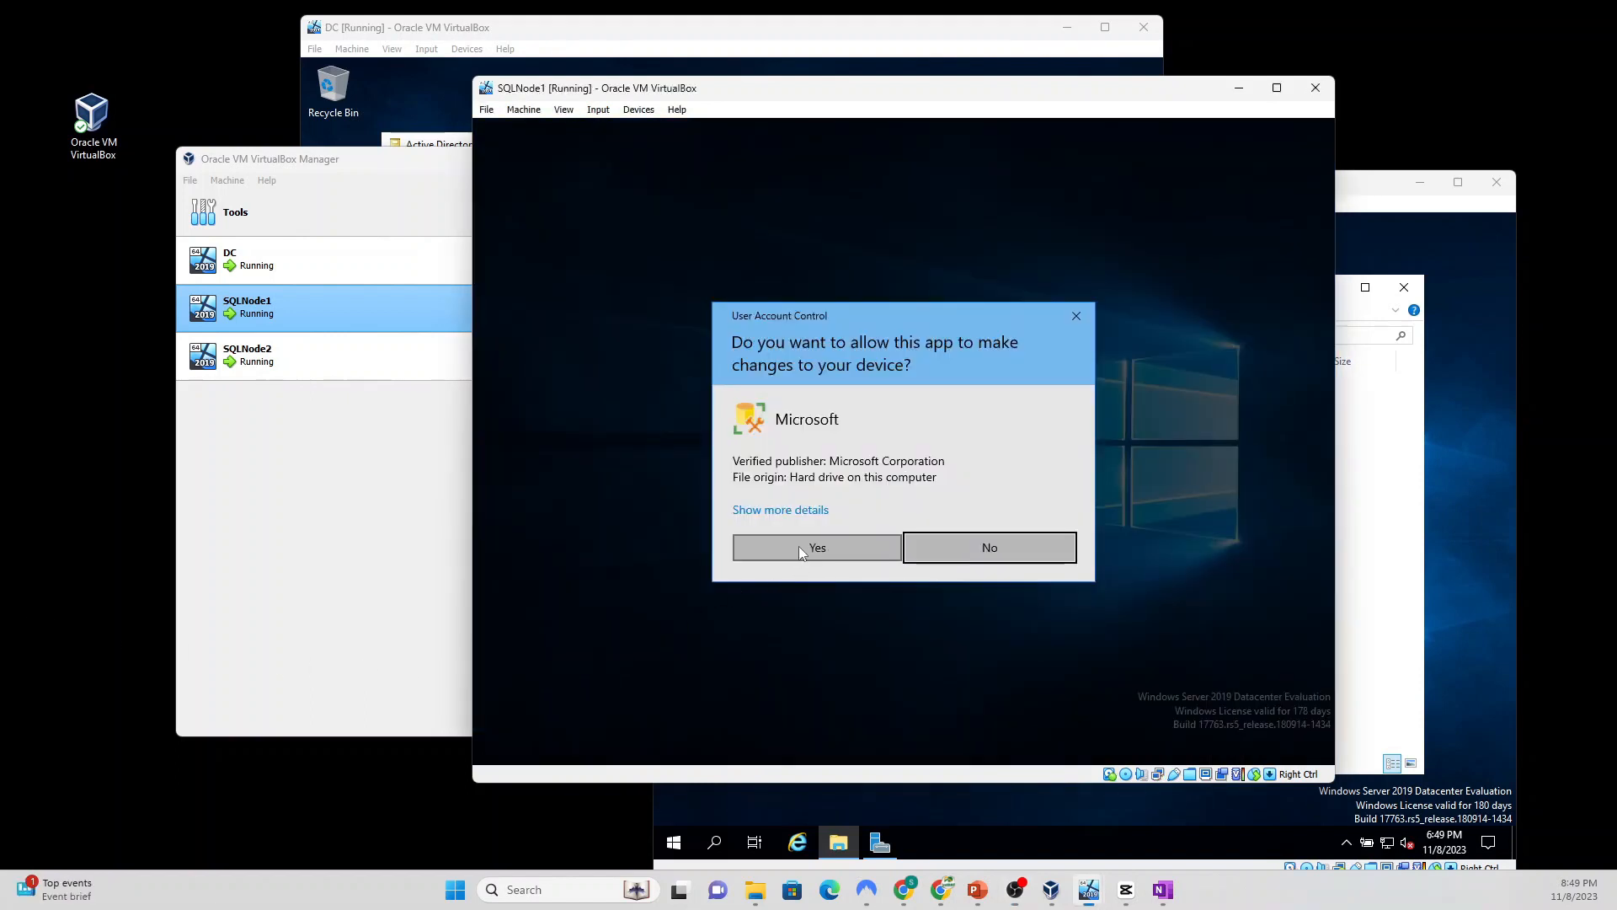
{"action": "left_click", "coordinate": [799, 546]}
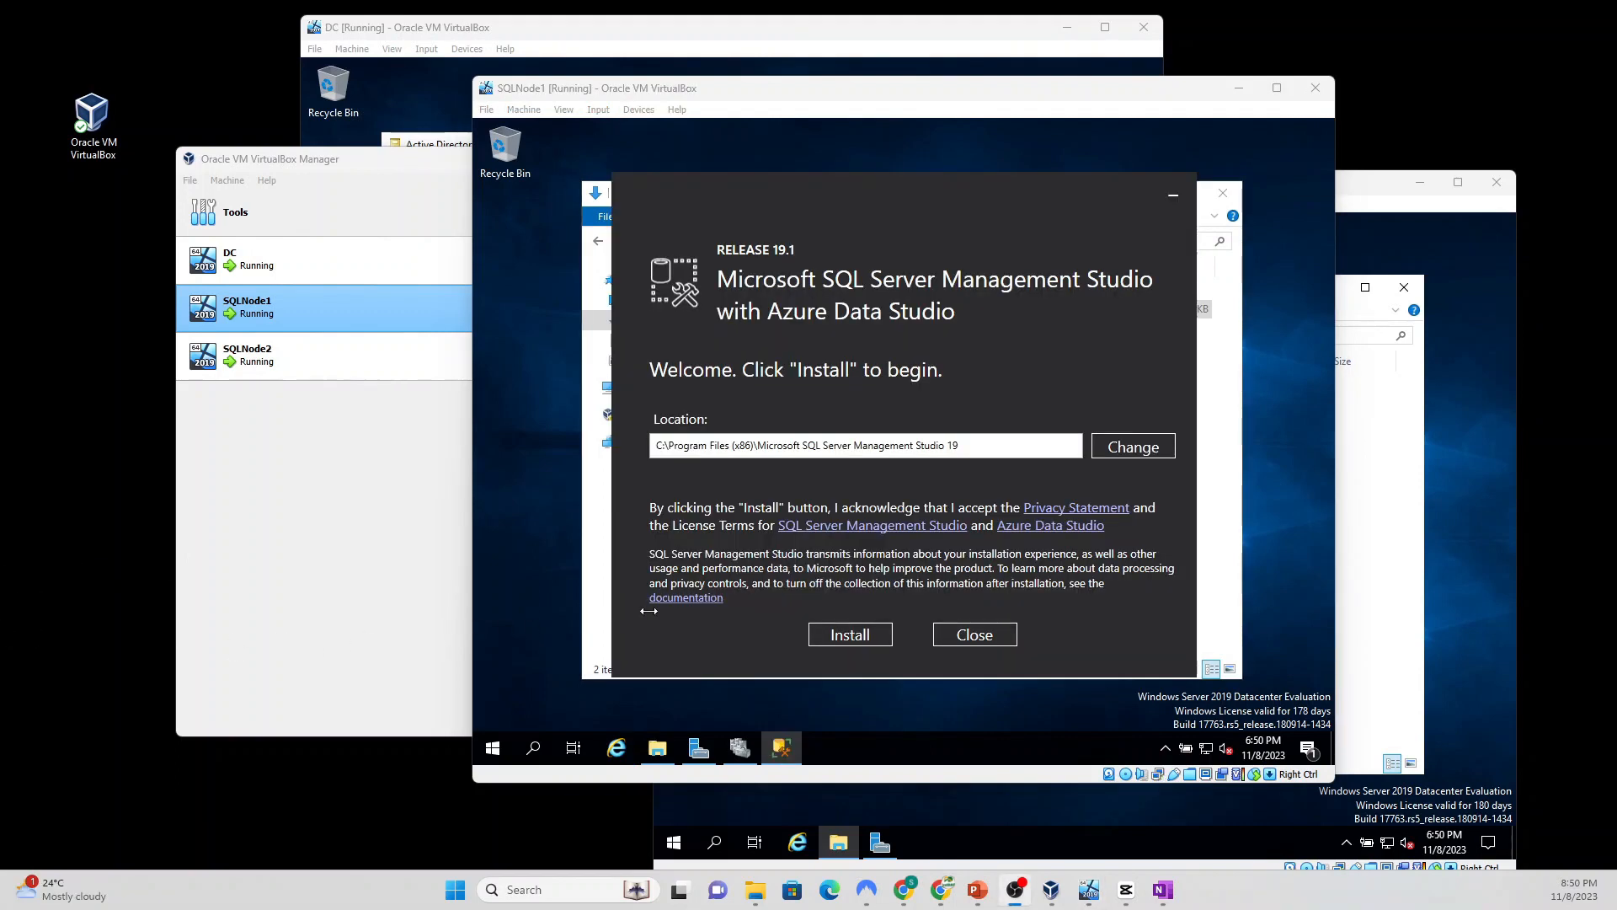
{"action": "left_click", "coordinate": [829, 638]}
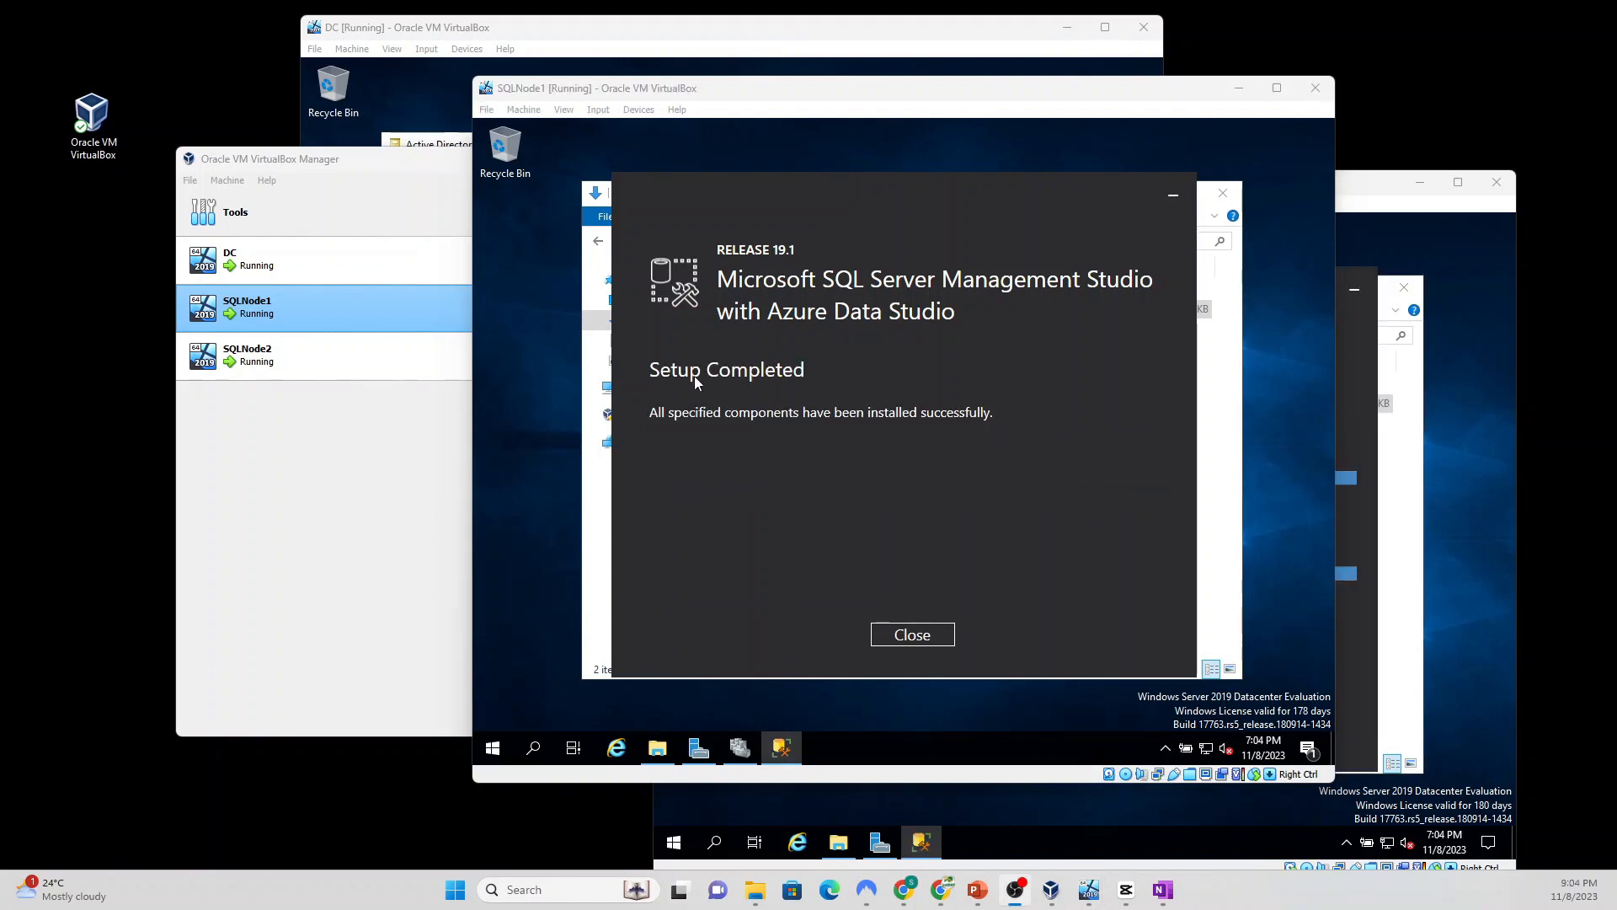
{"action": "left_click", "coordinate": [913, 636]}
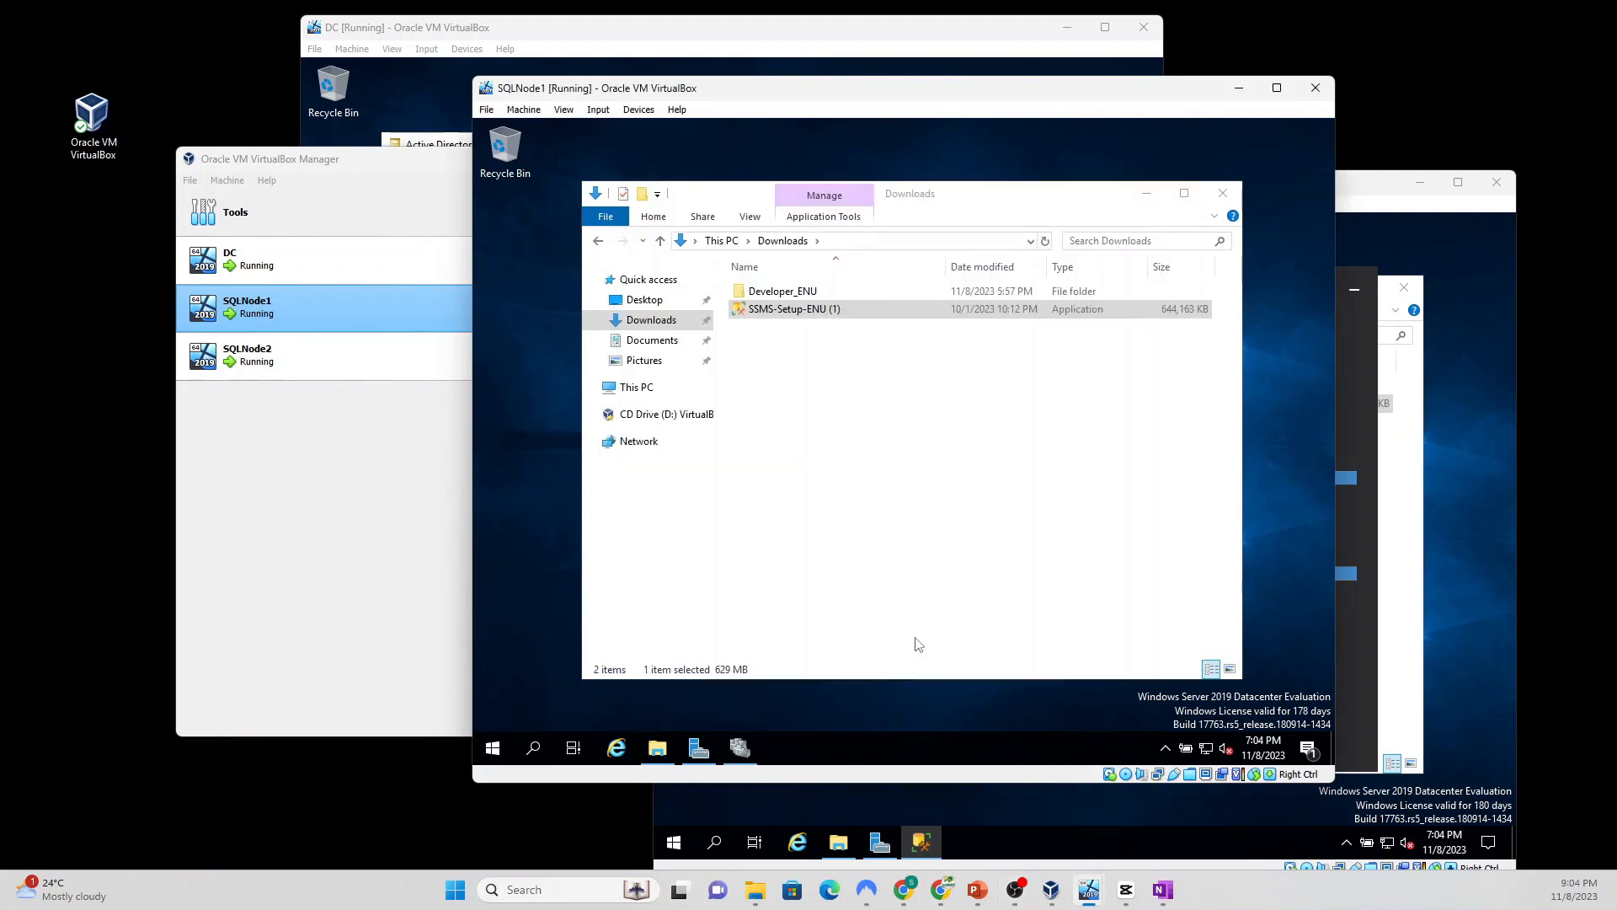
Step: Launch SQL Server 2022 Configuration Manager elevated and show Protocols for MSSQLSERVER
{"action": "left_click", "coordinate": [657, 748]}
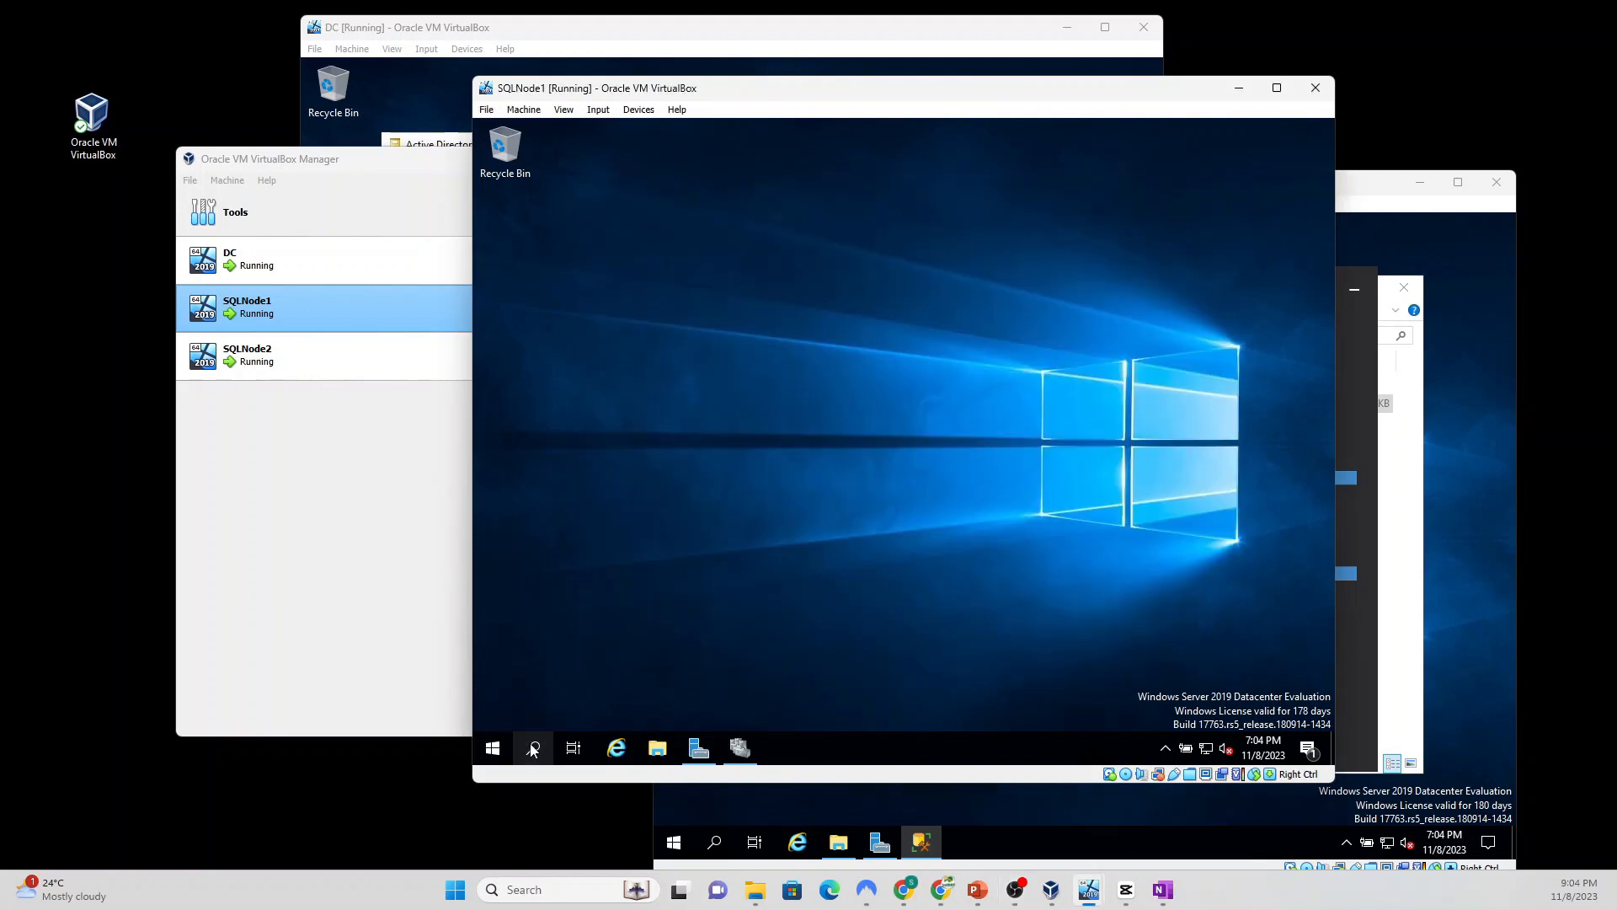
{"action": "left_click", "coordinate": [533, 748]}
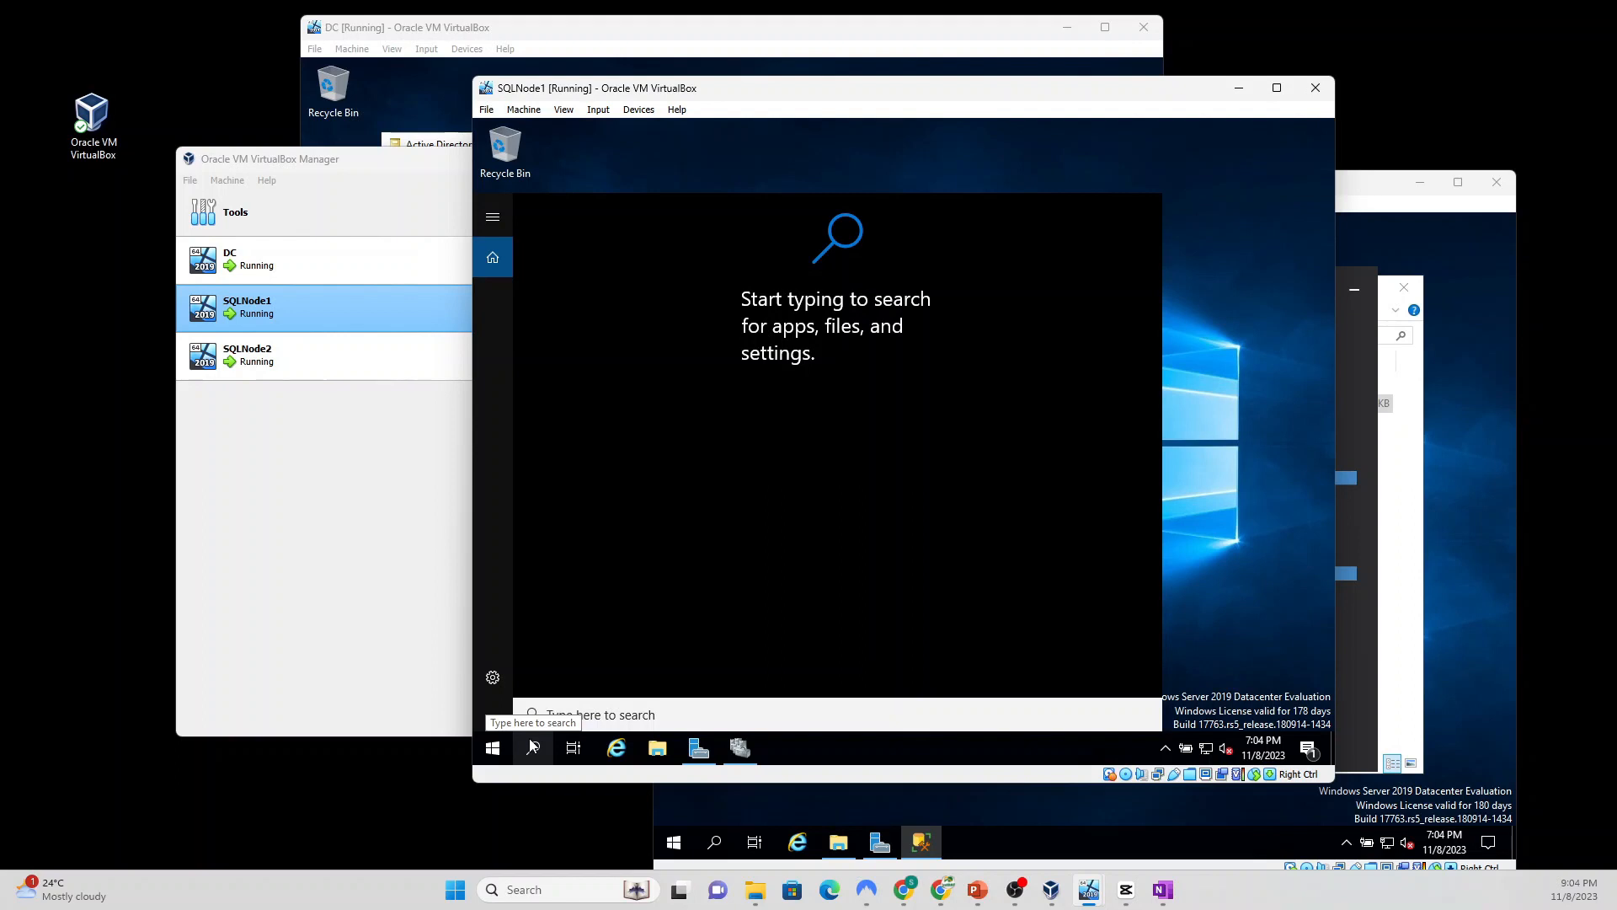
{"action": "type", "text": "sql"}
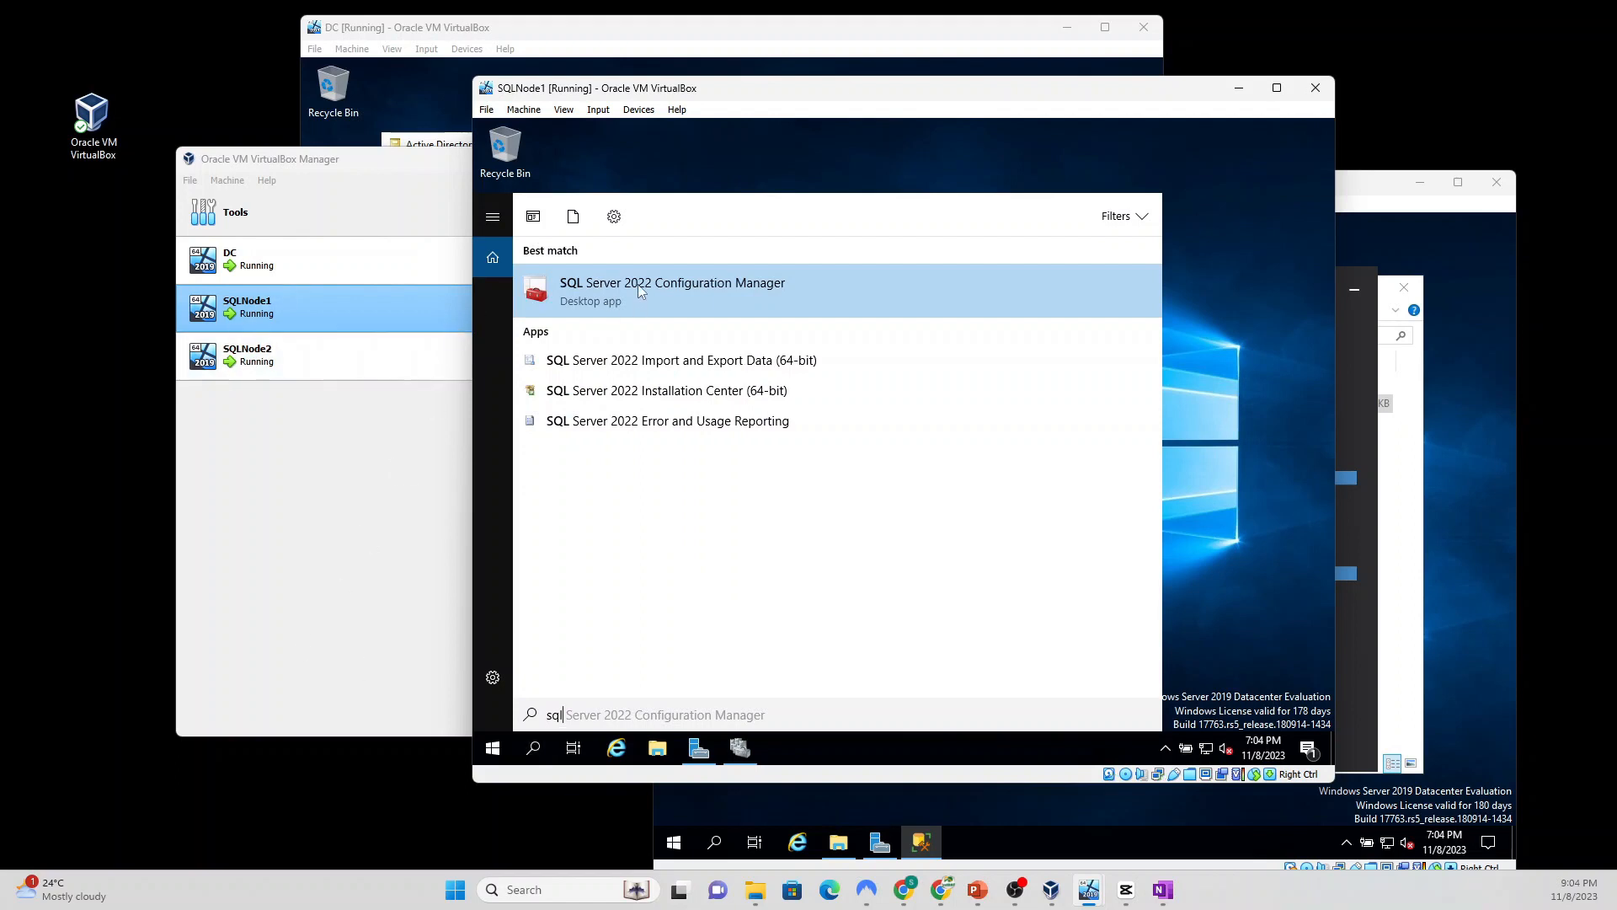
{"action": "left_click", "coordinate": [721, 288]}
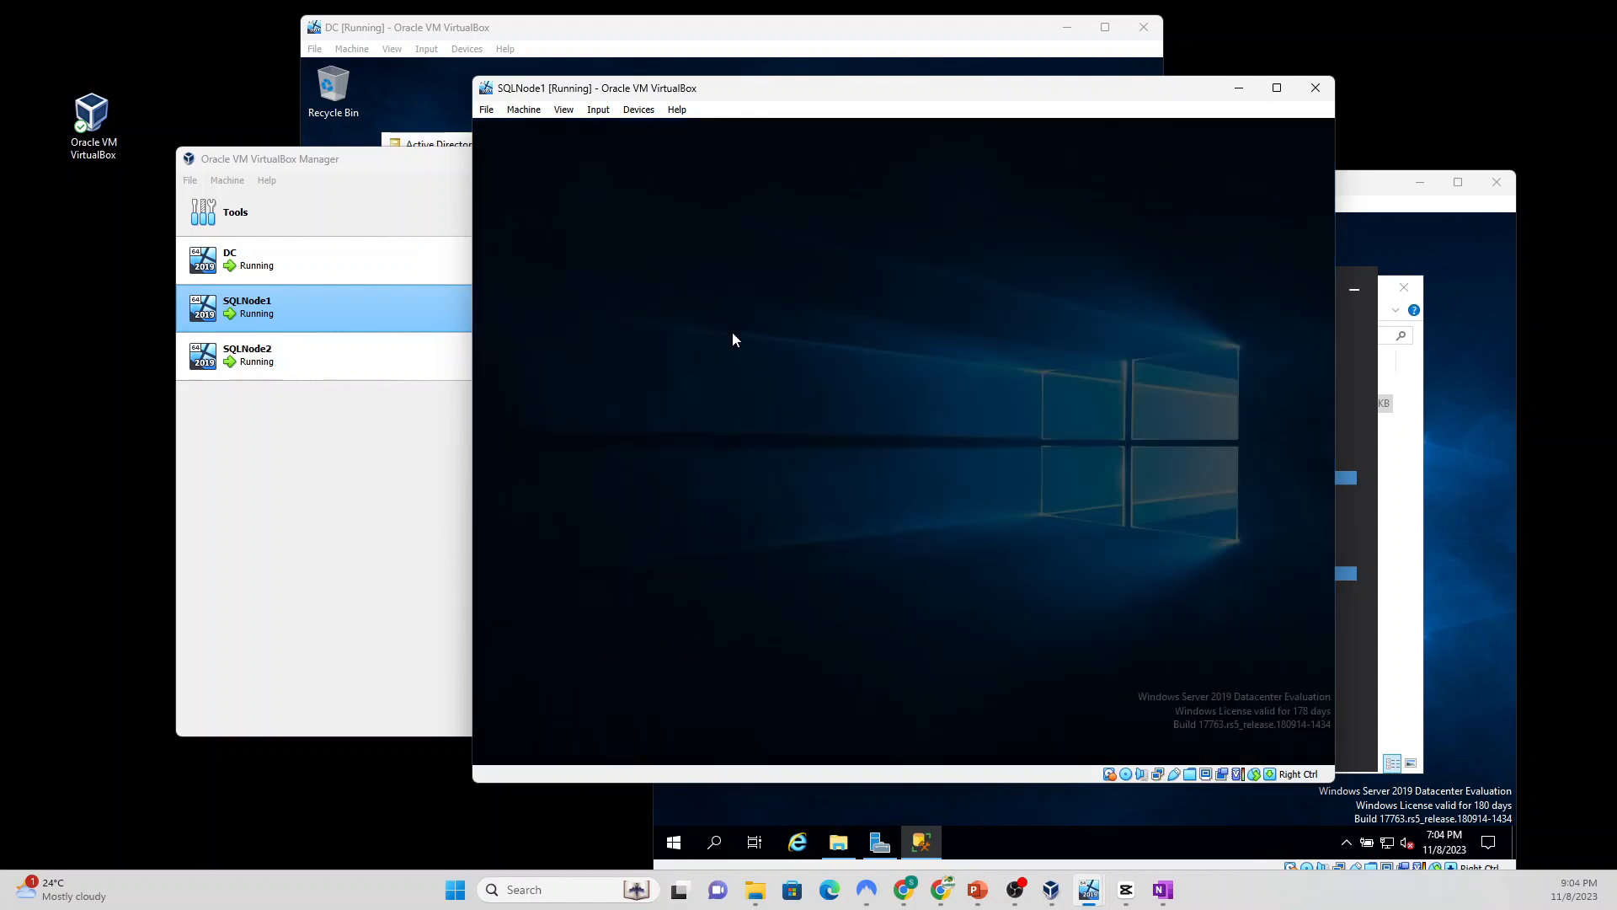
{"action": "left_click", "coordinate": [832, 543]}
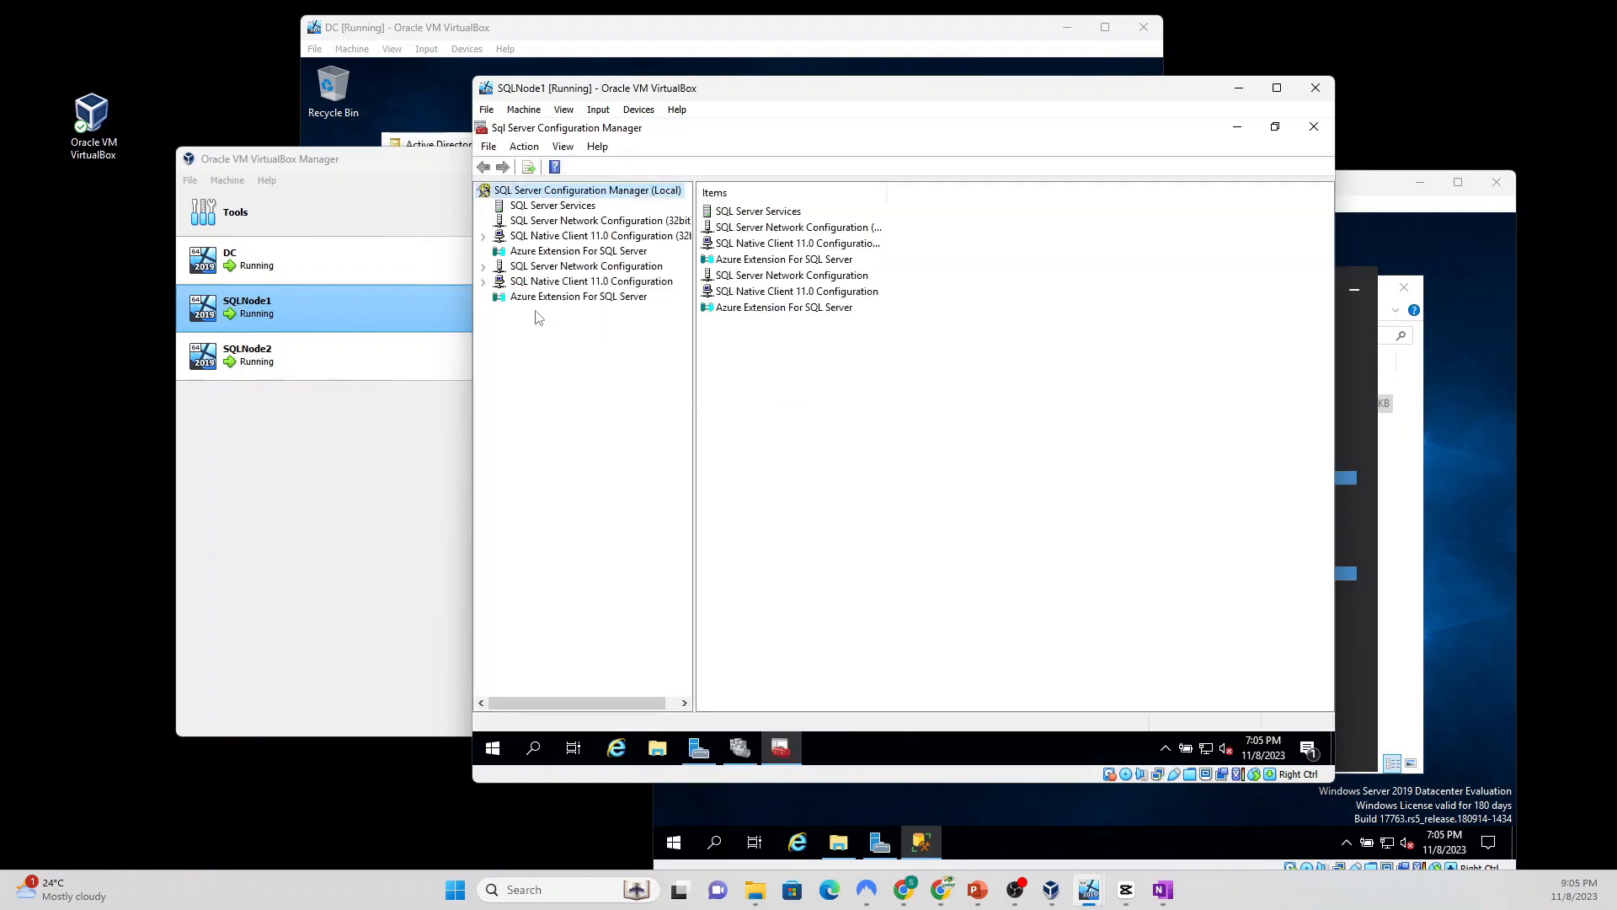
{"action": "left_click", "coordinate": [549, 268]}
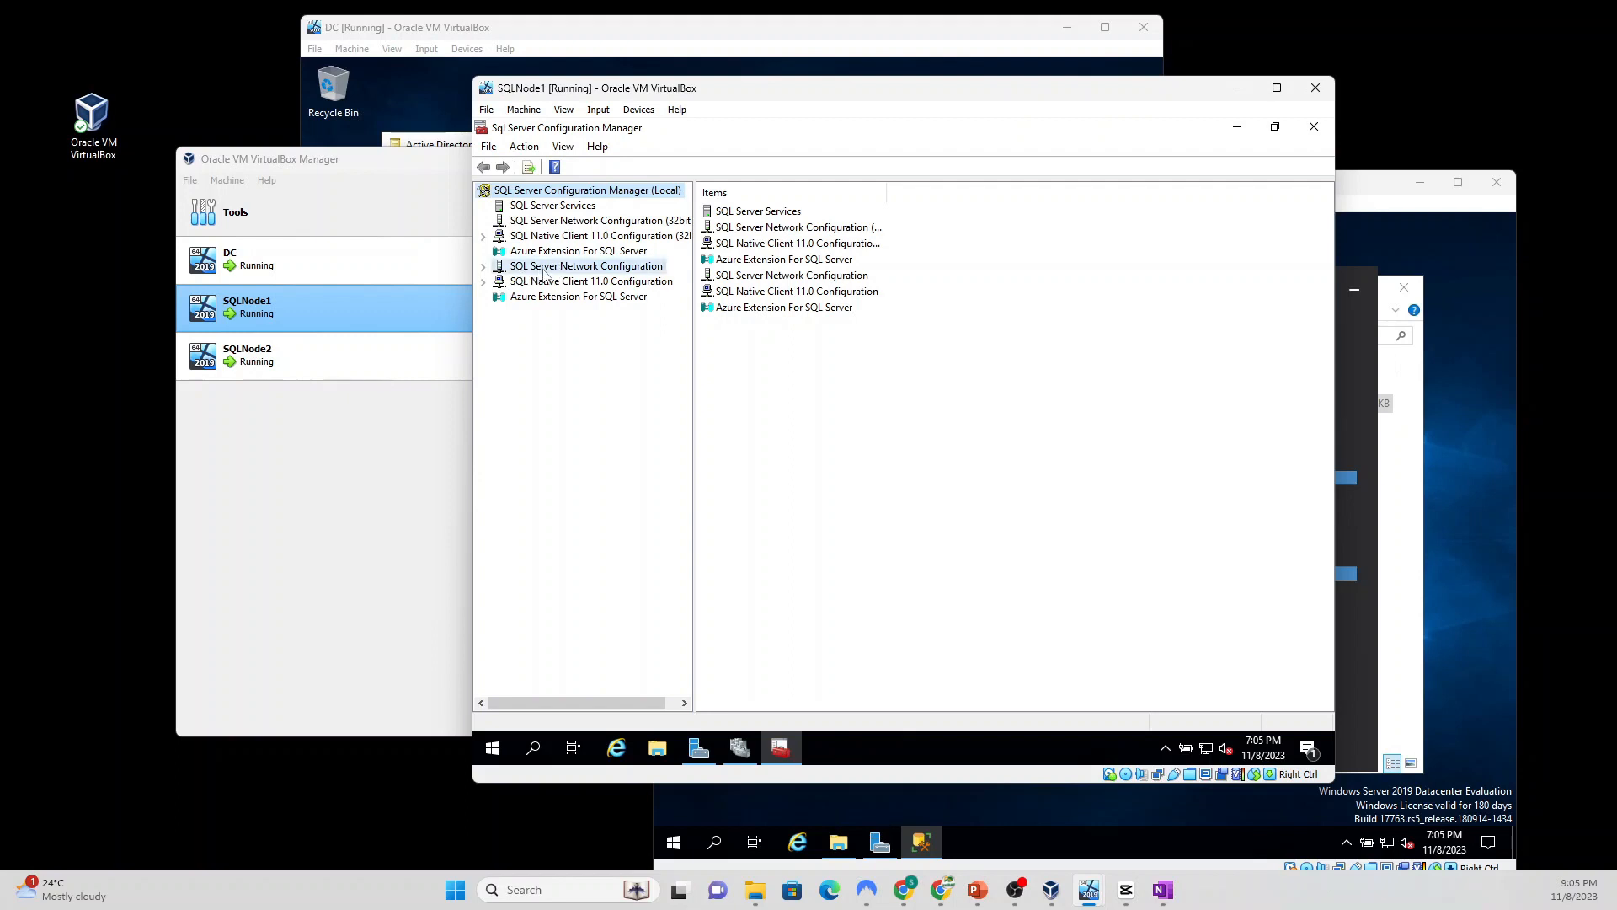
{"action": "left_click", "coordinate": [483, 268]}
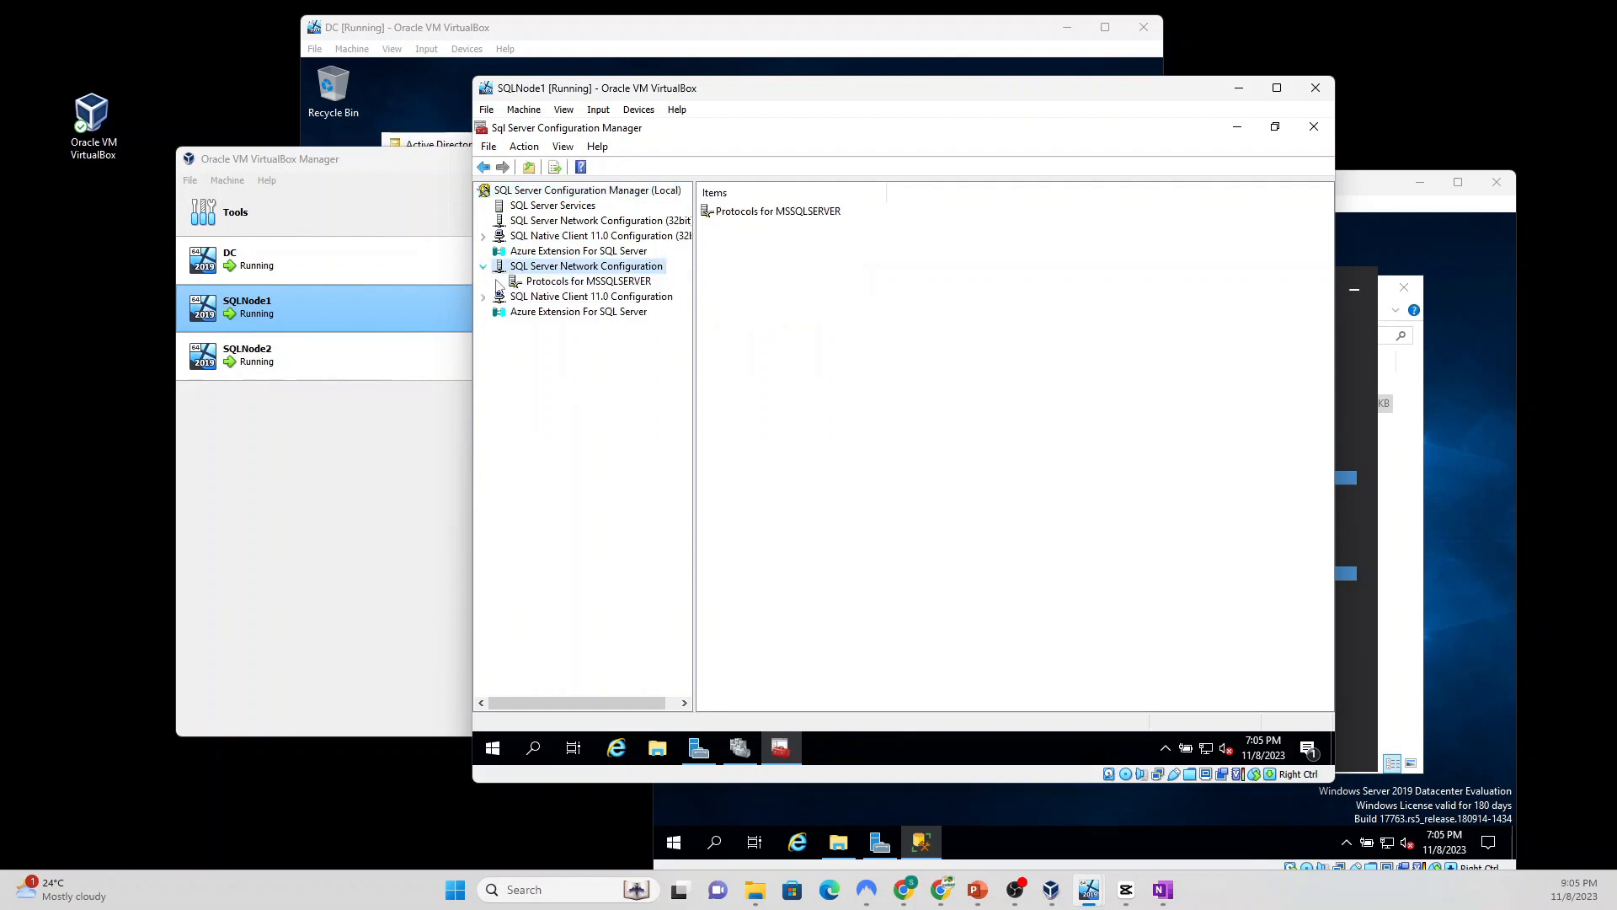
{"action": "left_click", "coordinate": [555, 283]}
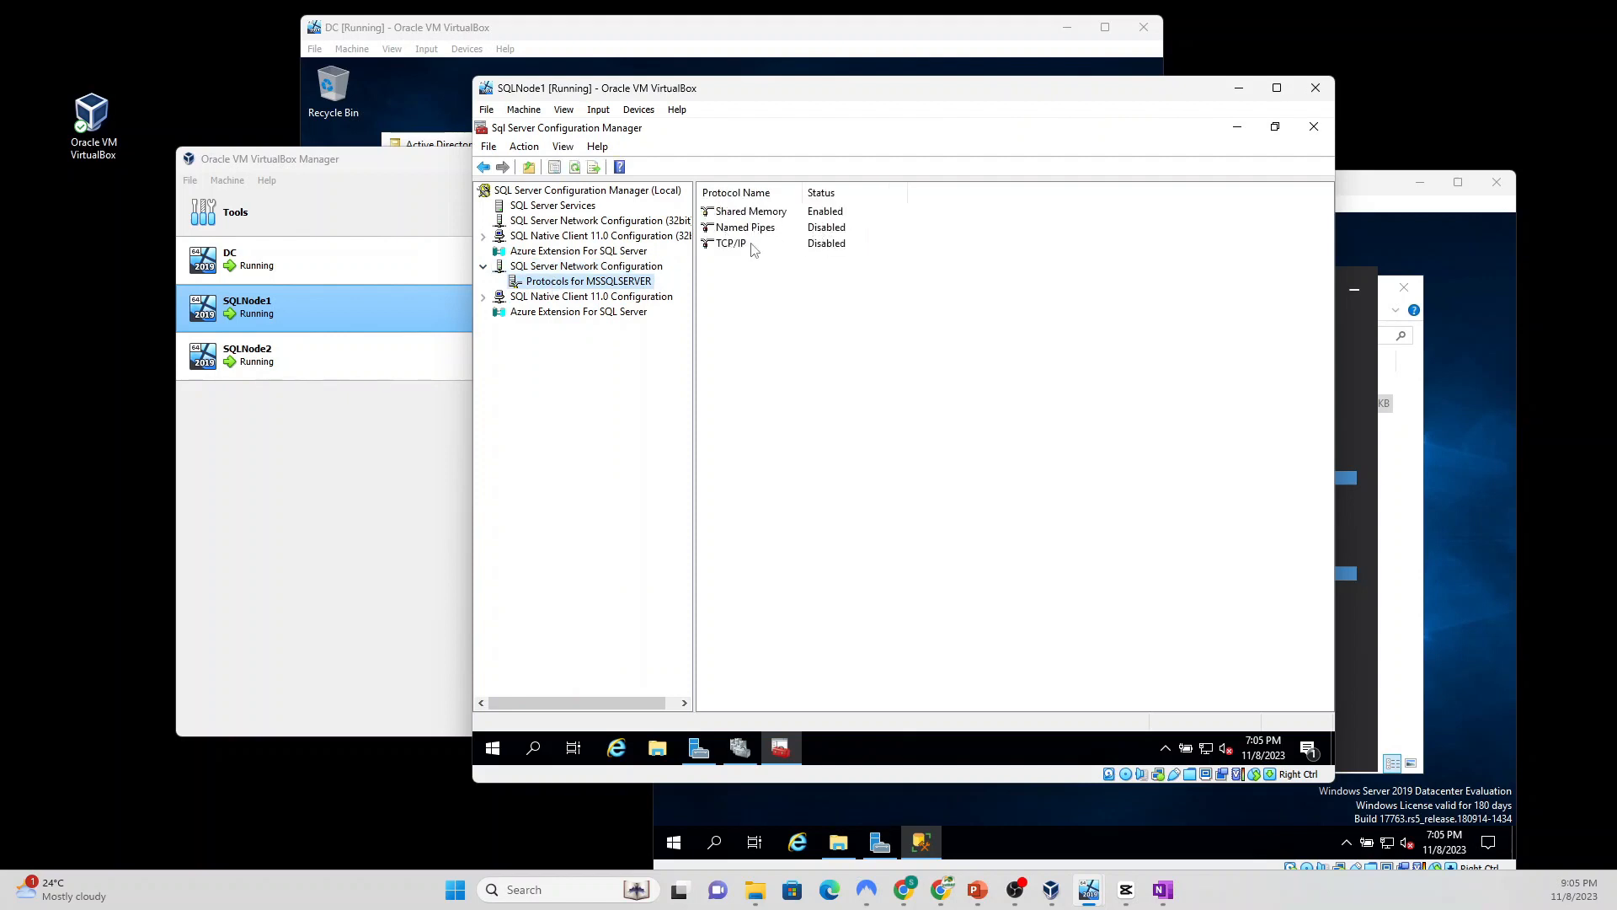
Step: Set the Named Pipes protocol to Enabled and apply it
{"action": "left_click", "coordinate": [822, 231]}
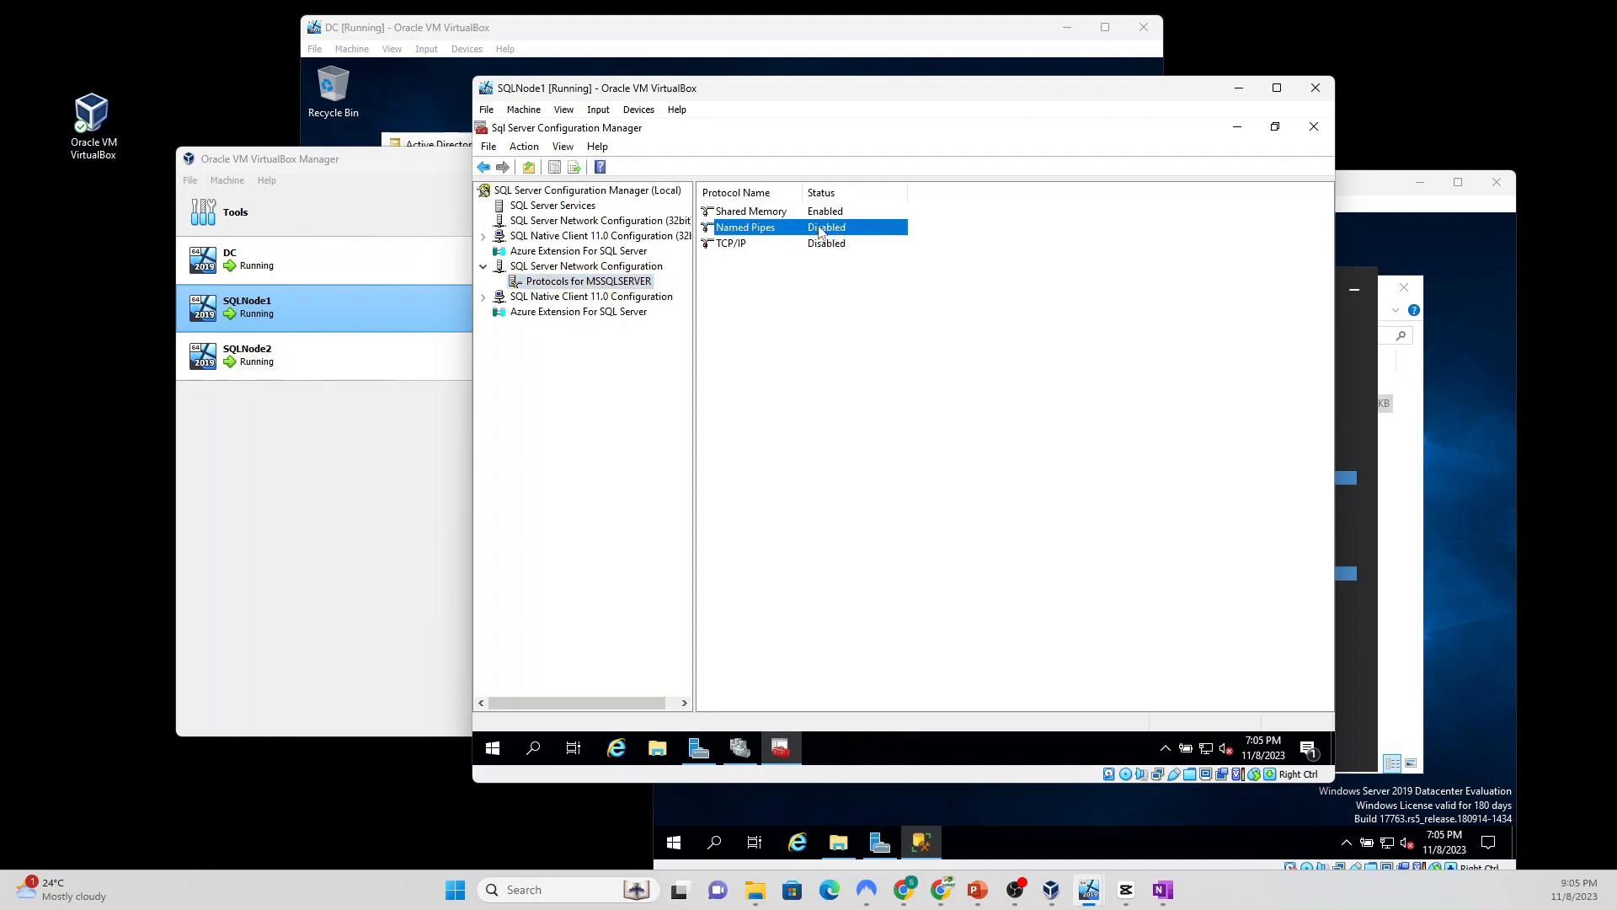
{"action": "double_click", "coordinate": [818, 232]}
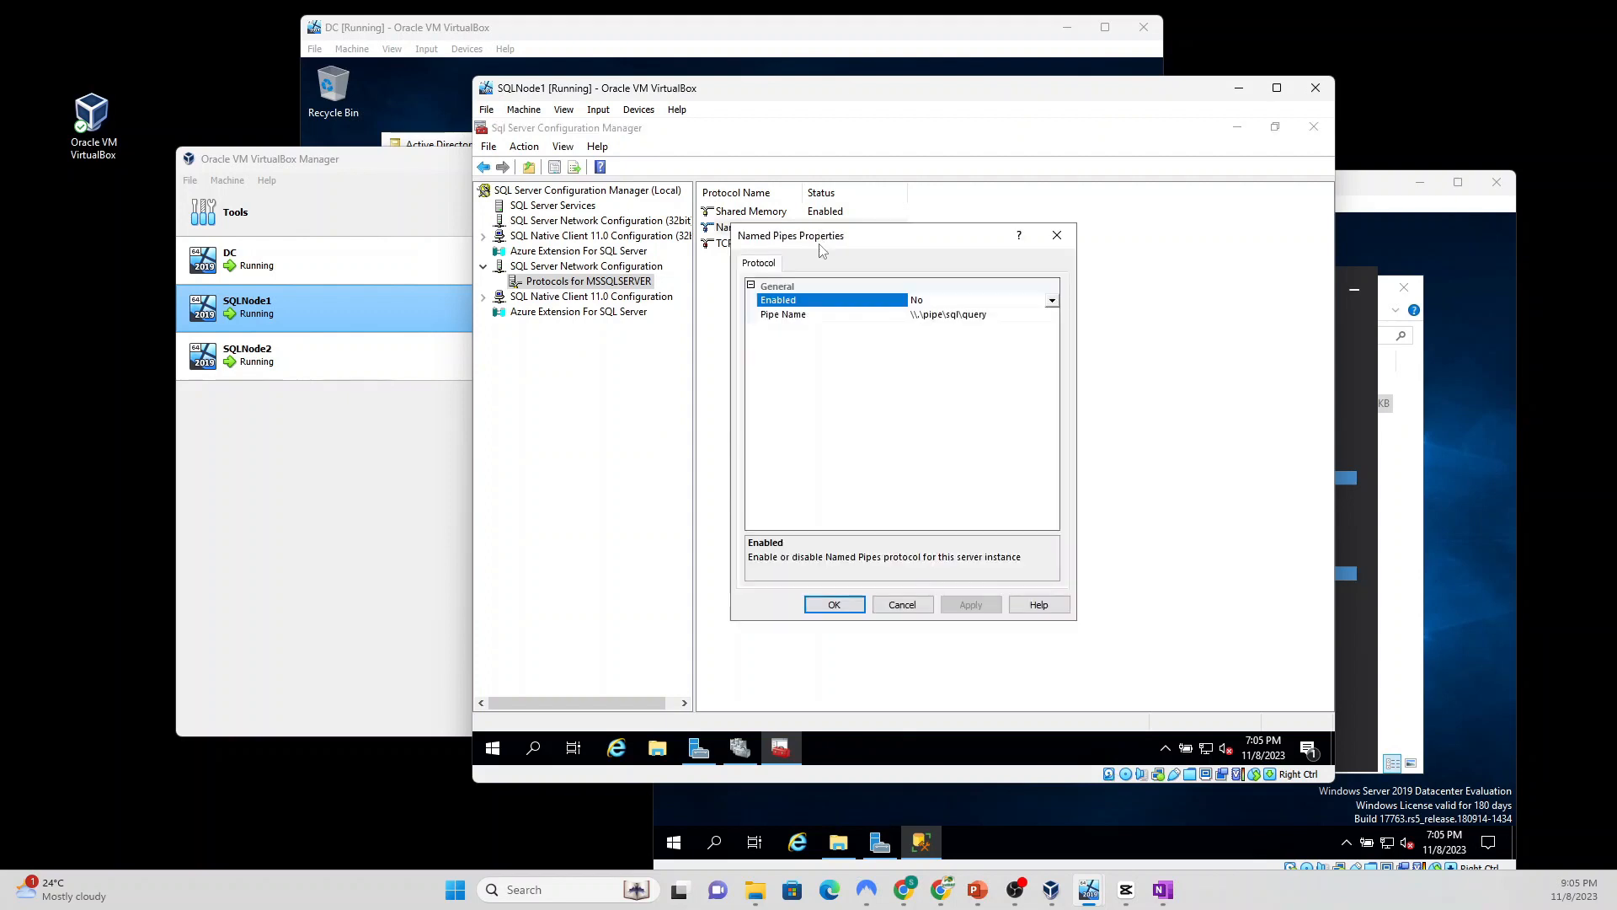
{"action": "left_click", "coordinate": [1052, 300]}
{"action": "left_click", "coordinate": [979, 319]}
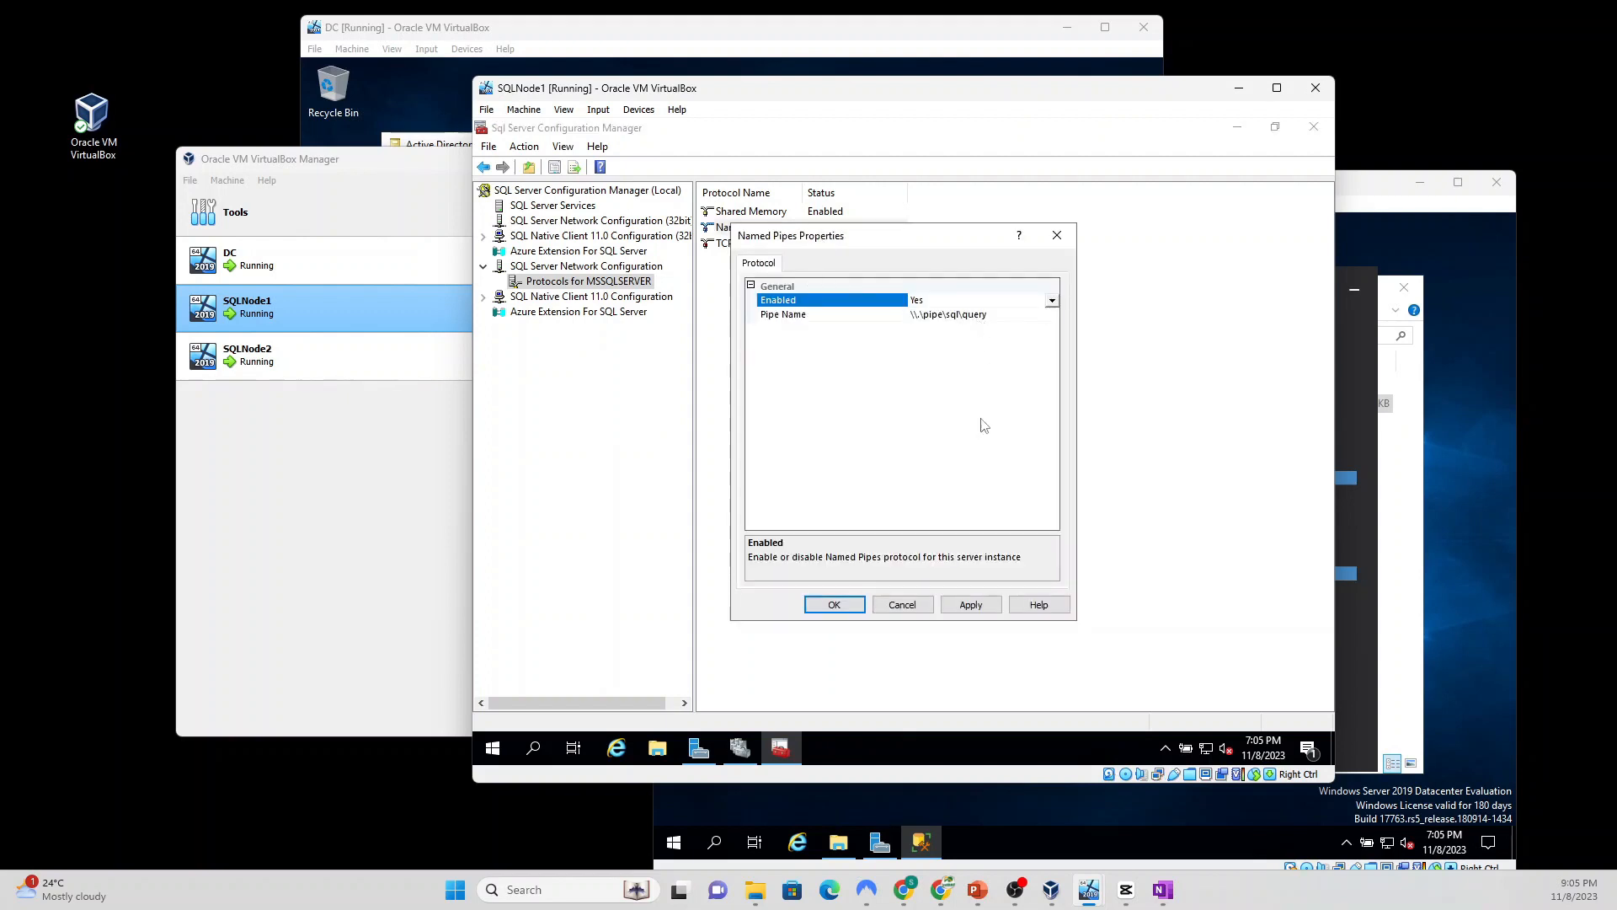
{"action": "left_click", "coordinate": [966, 606]}
{"action": "left_click", "coordinate": [1037, 501]}
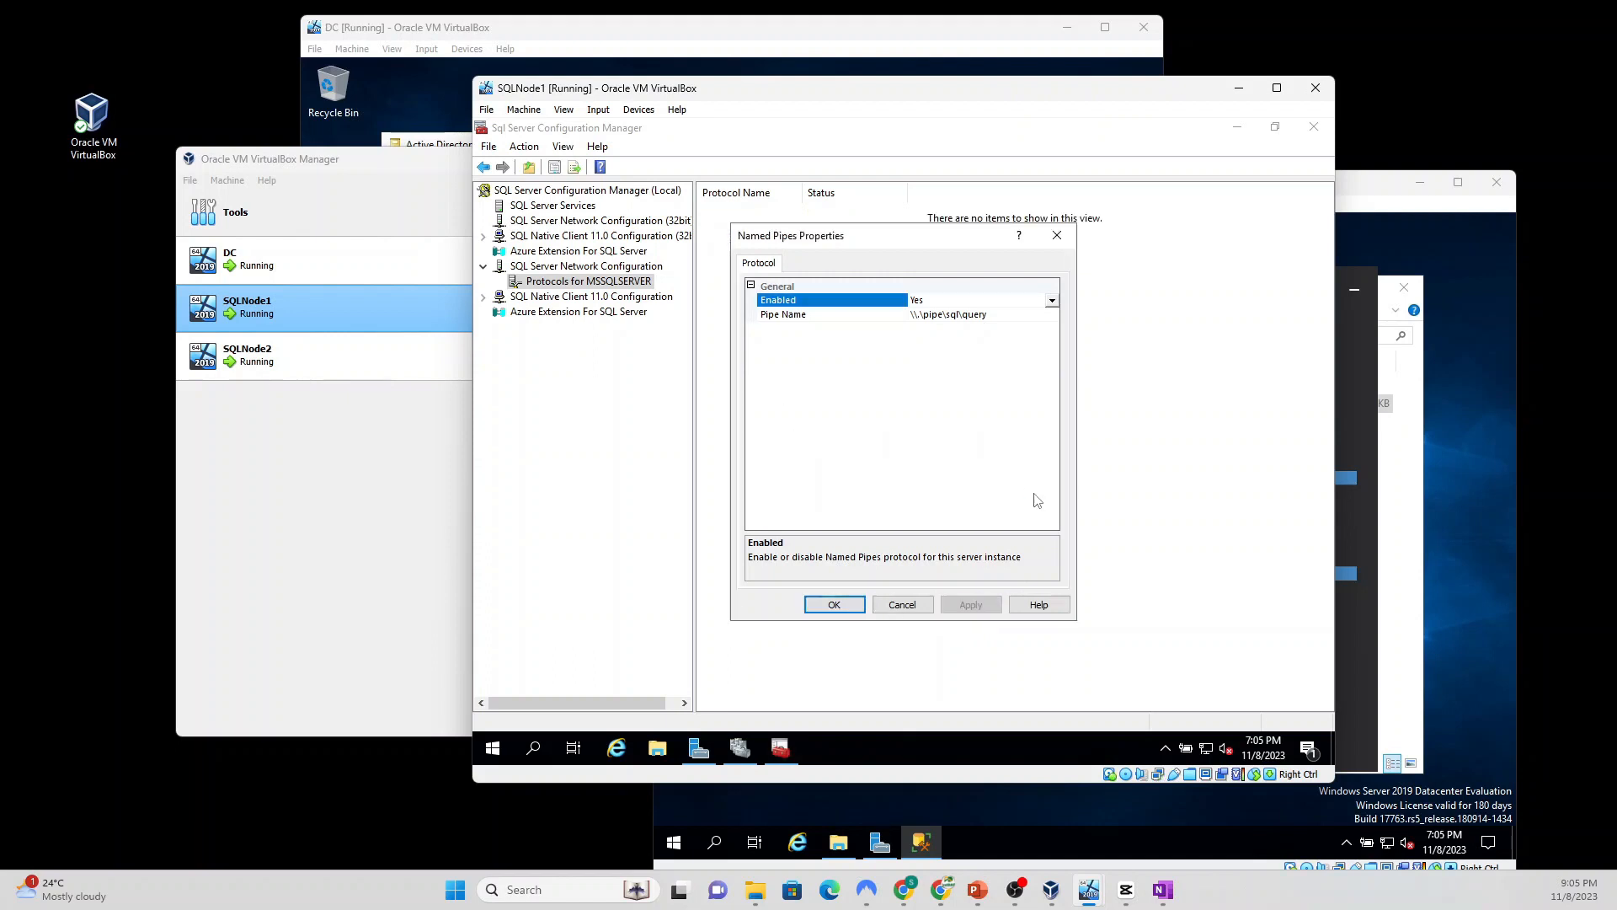
{"action": "left_click", "coordinate": [834, 604]}
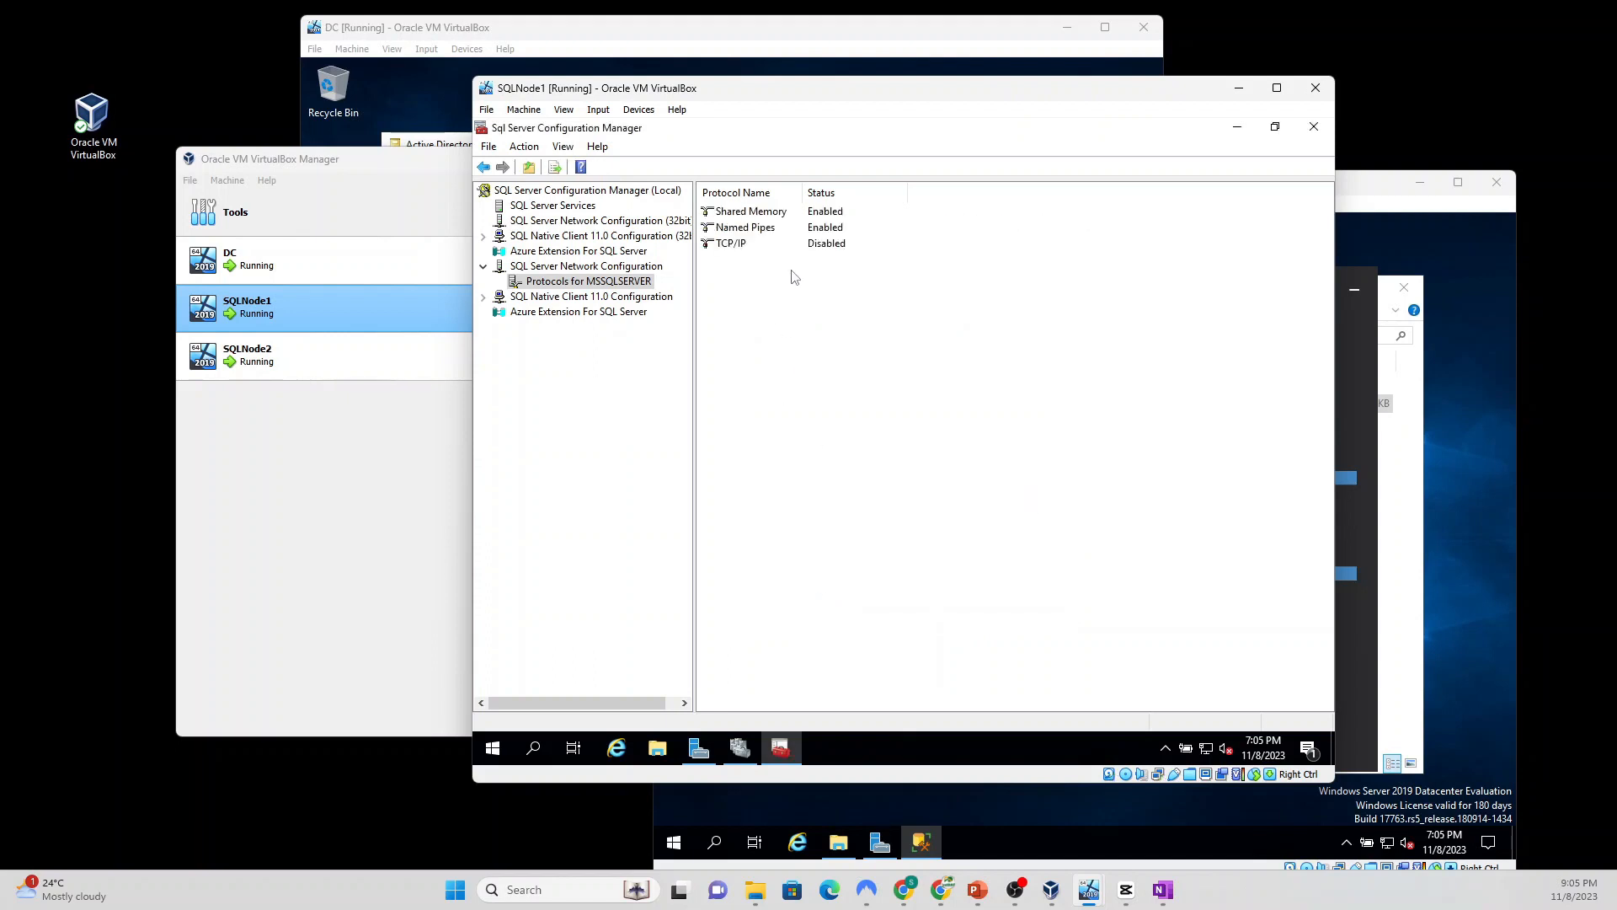
Step: Set the TCP/IP protocol to Enabled and apply it
{"action": "left_click", "coordinate": [731, 244]}
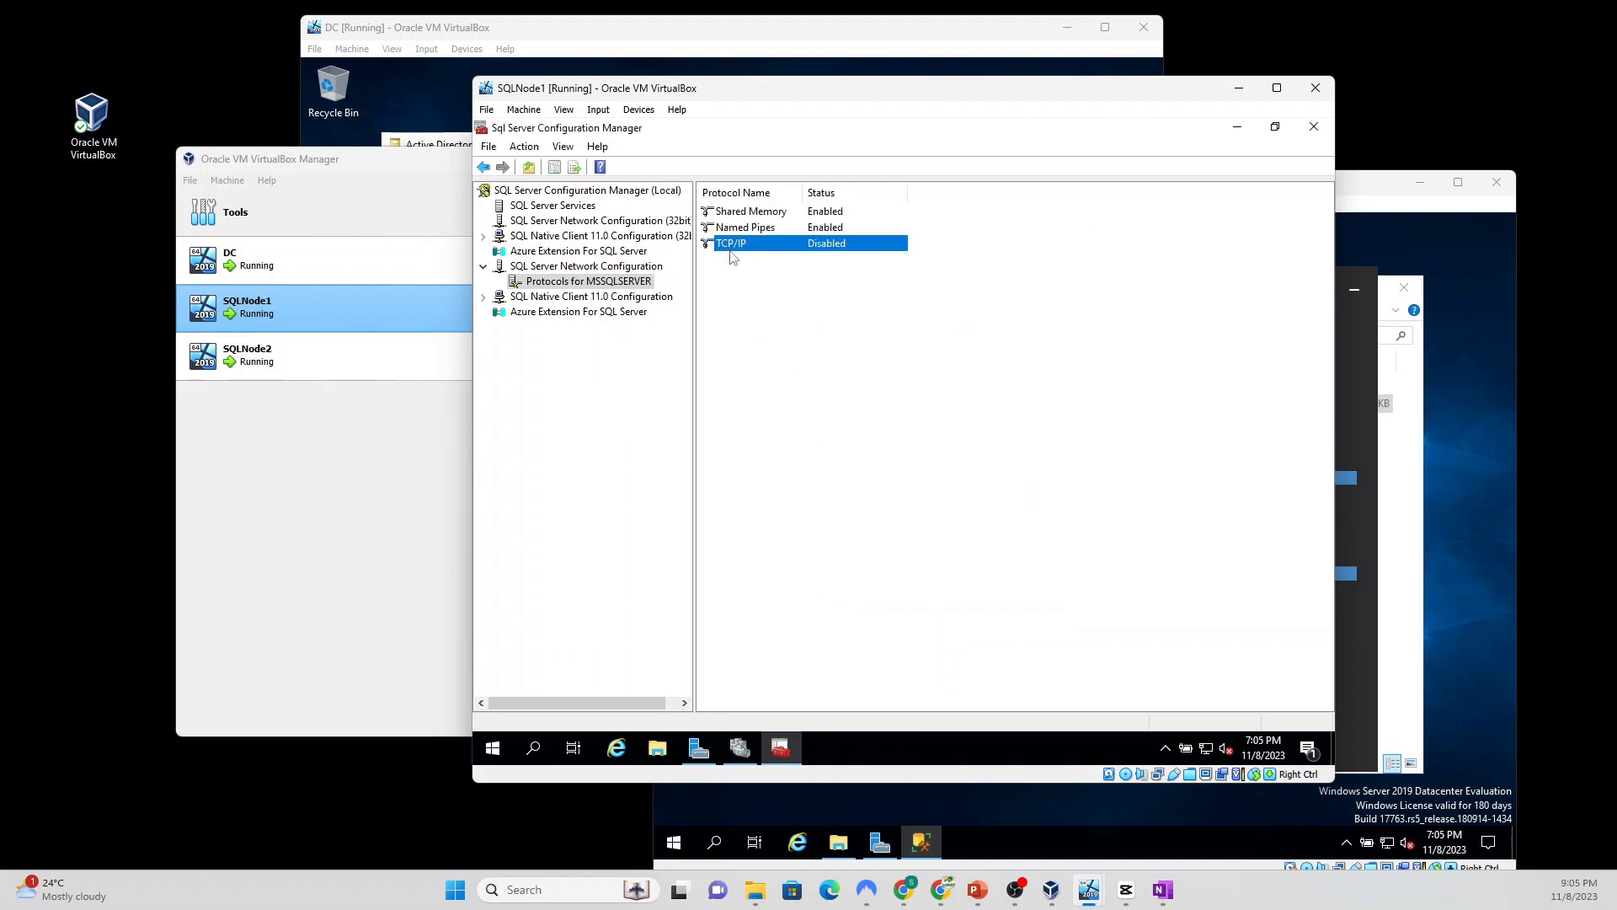
{"action": "double_click", "coordinate": [828, 245]}
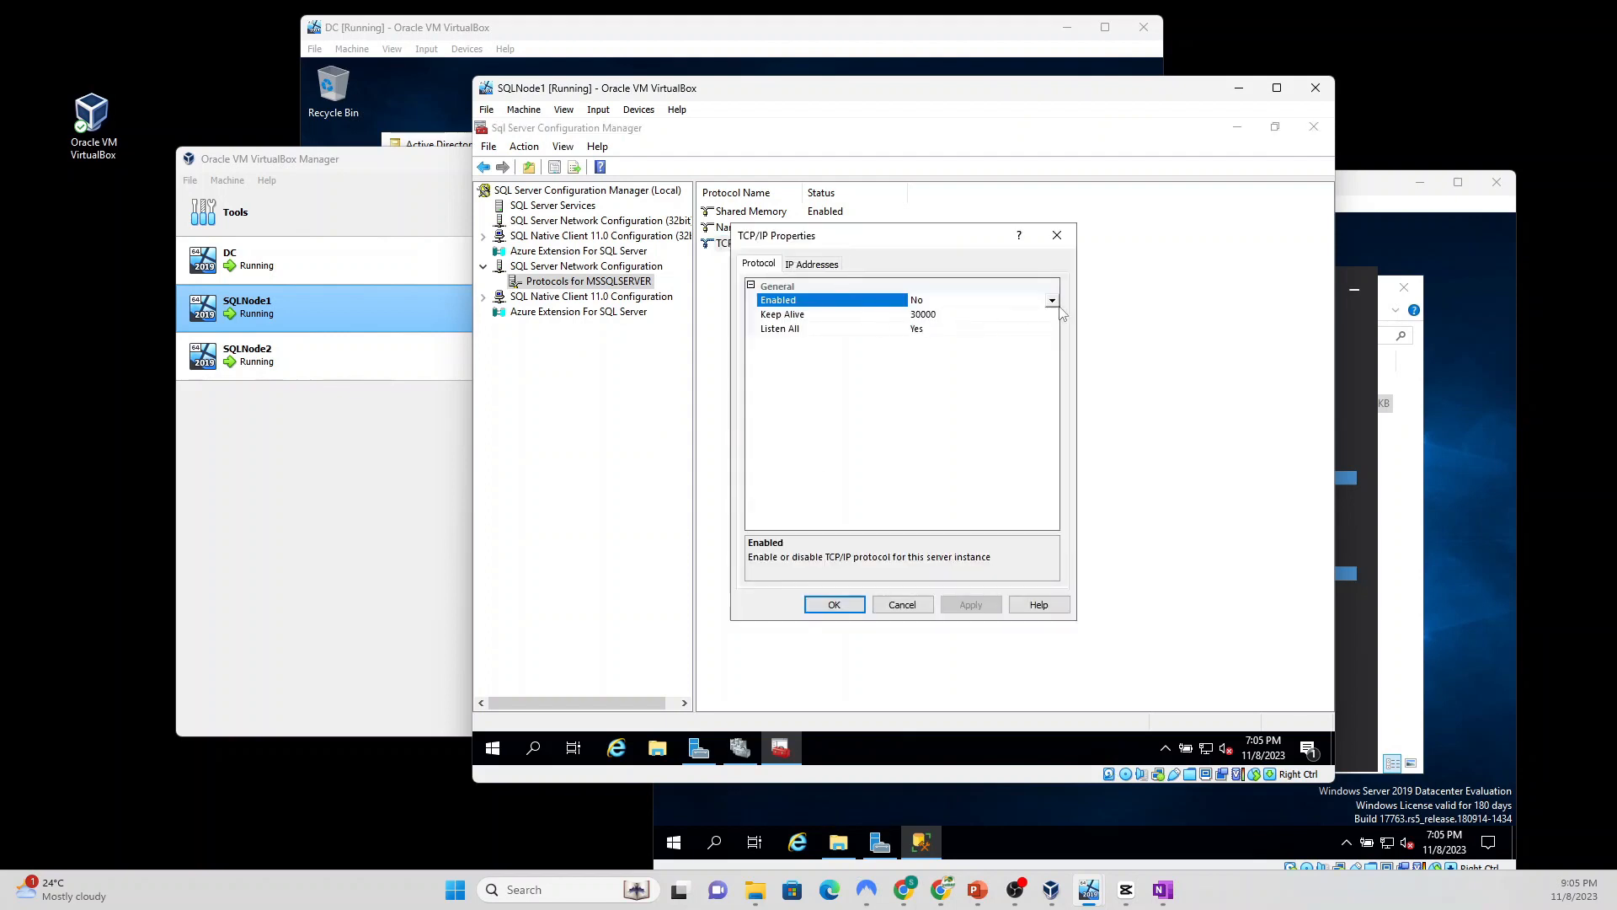
{"action": "left_click", "coordinate": [1052, 302]}
{"action": "left_click", "coordinate": [977, 317]}
{"action": "left_click", "coordinate": [970, 605]}
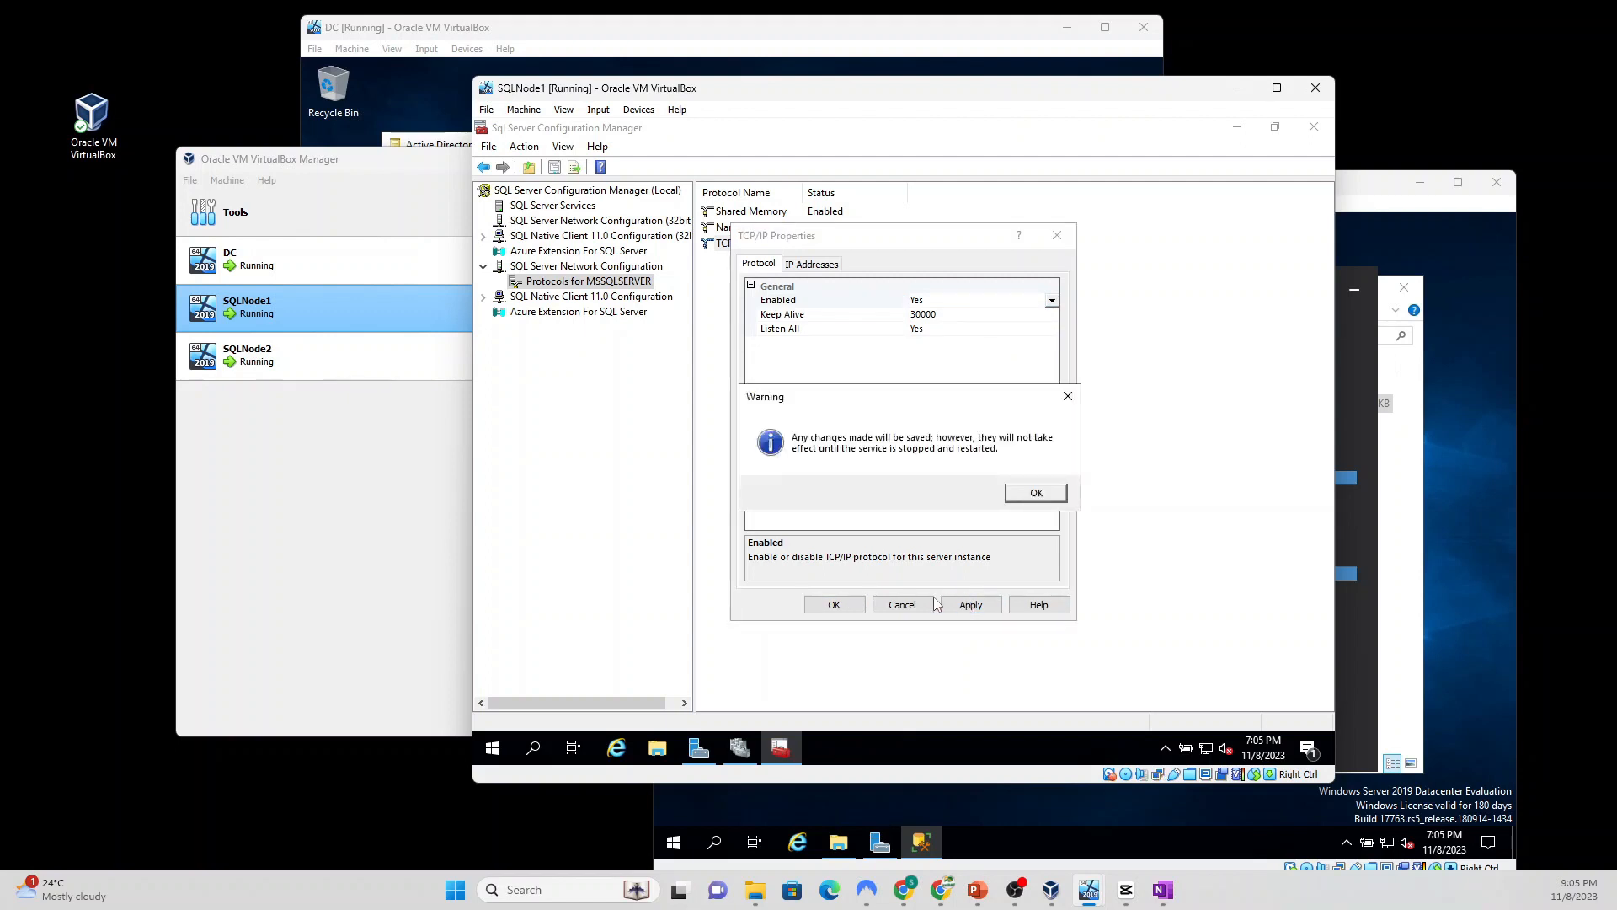
{"action": "left_click", "coordinate": [1036, 495]}
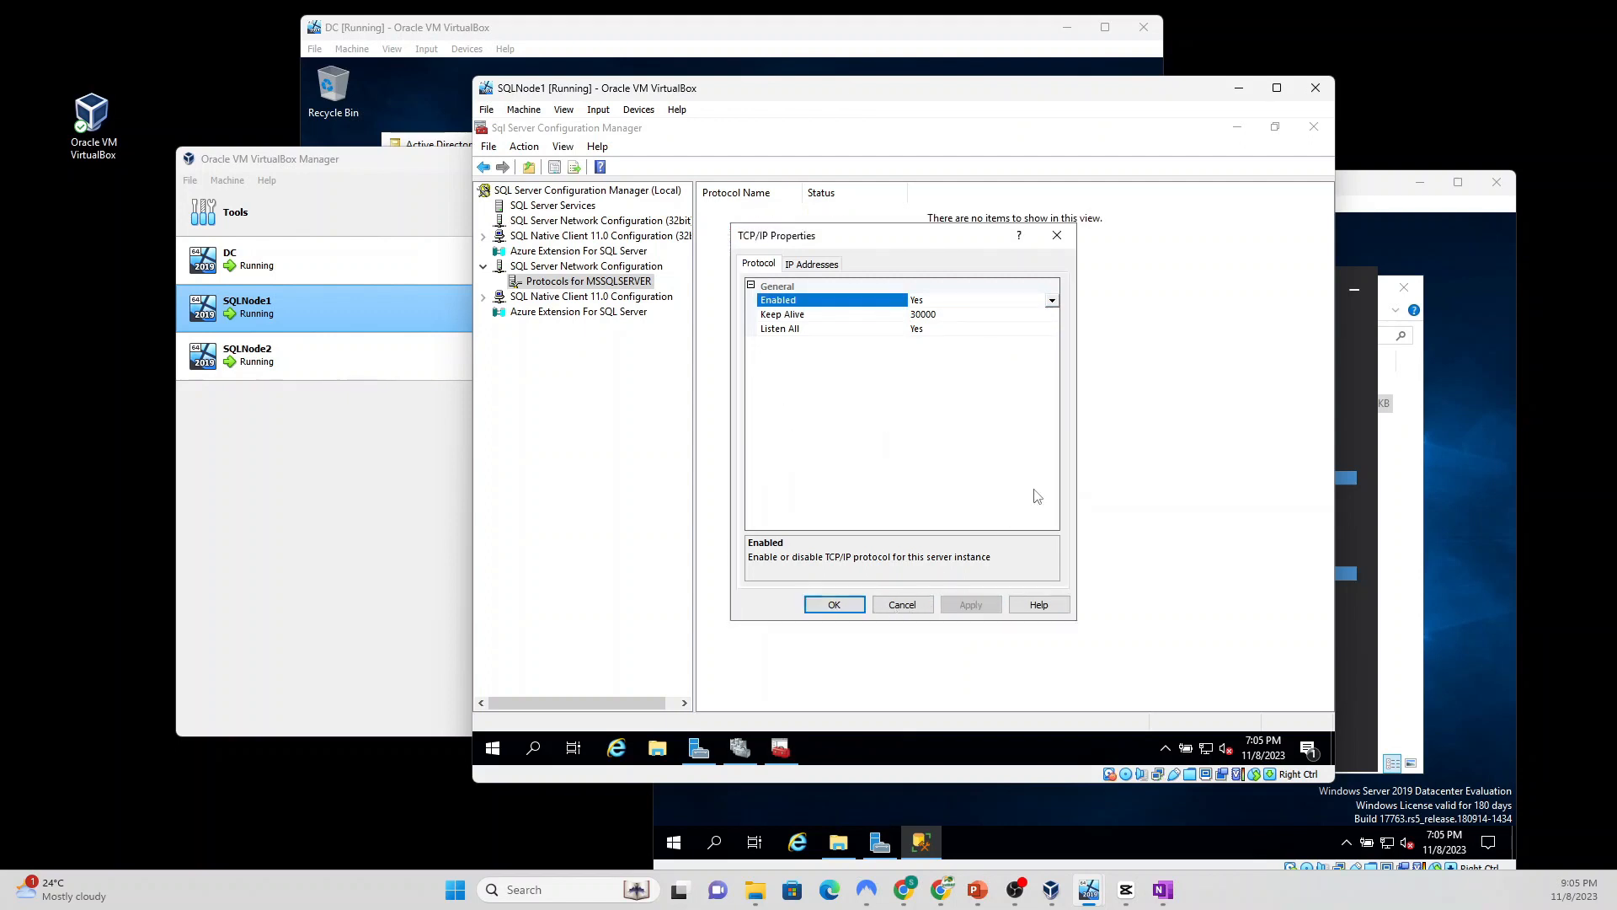
{"action": "left_click", "coordinate": [833, 604]}
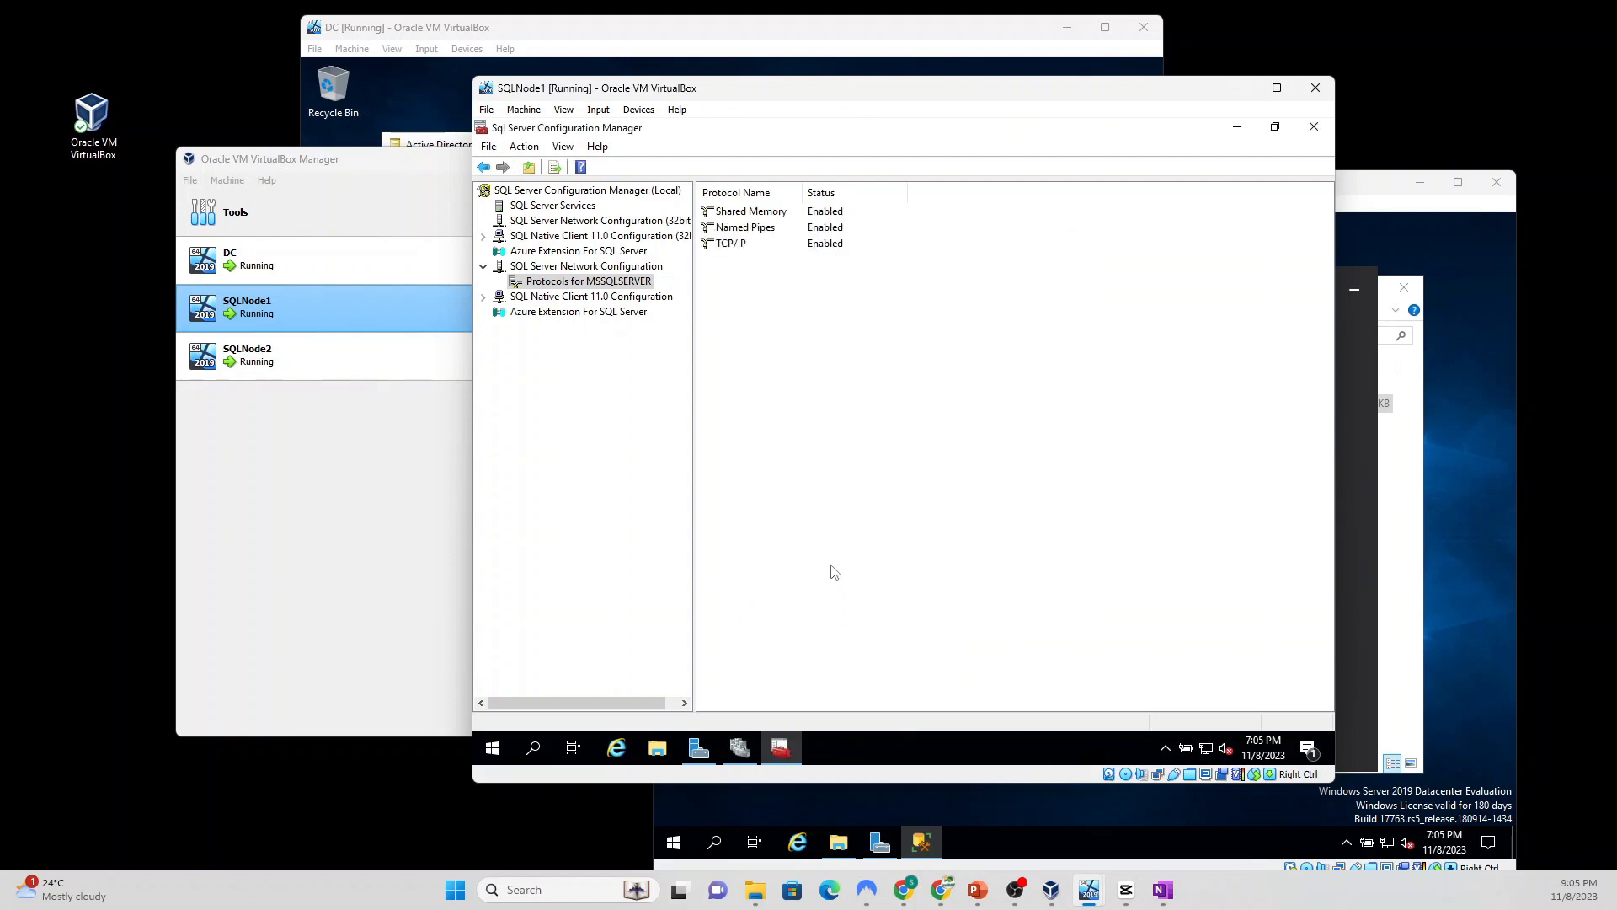
Step: Check Enable Always On Availability Groups in the SQL Server (MSSQLSERVER) service properties and apply
{"action": "left_click", "coordinate": [544, 207]}
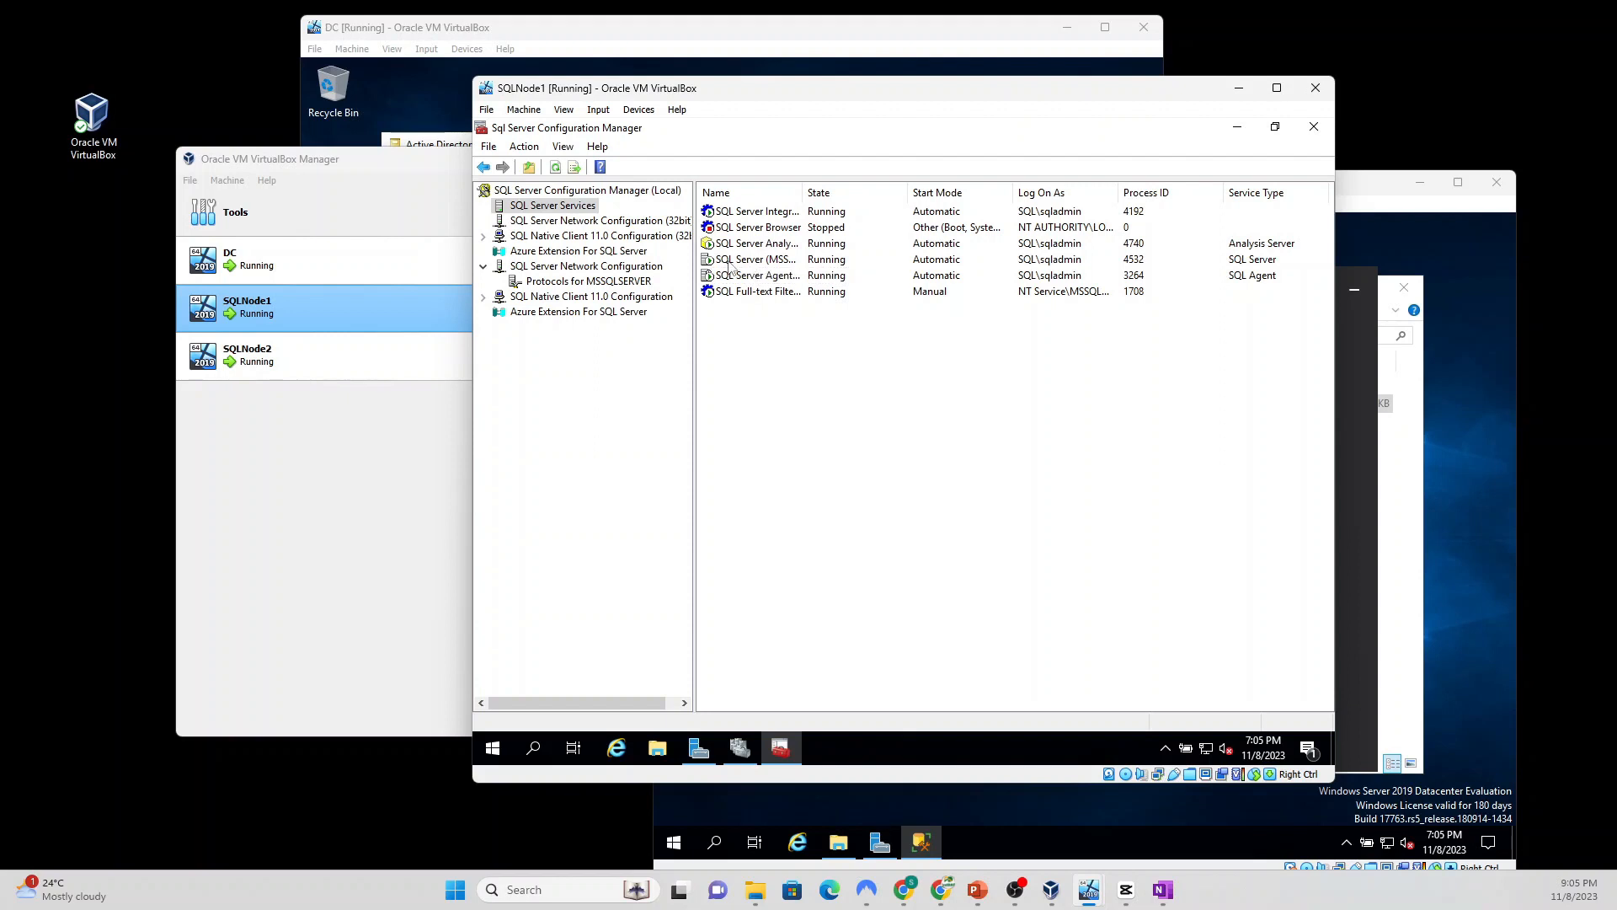
{"action": "left_click", "coordinate": [758, 259]}
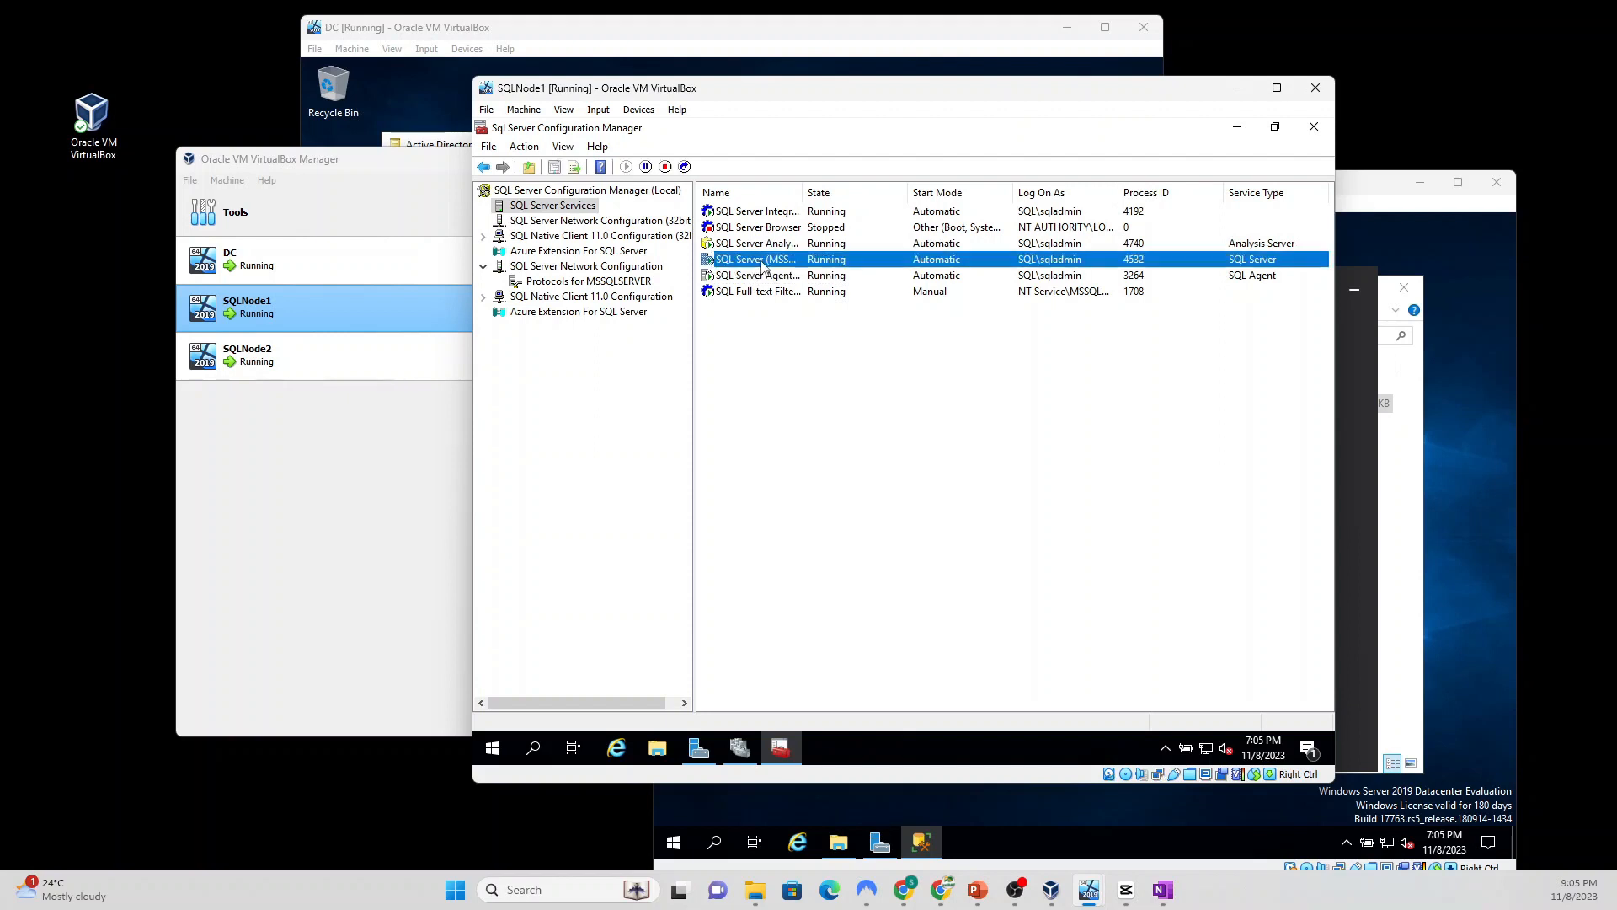
{"action": "double_click", "coordinate": [761, 261]}
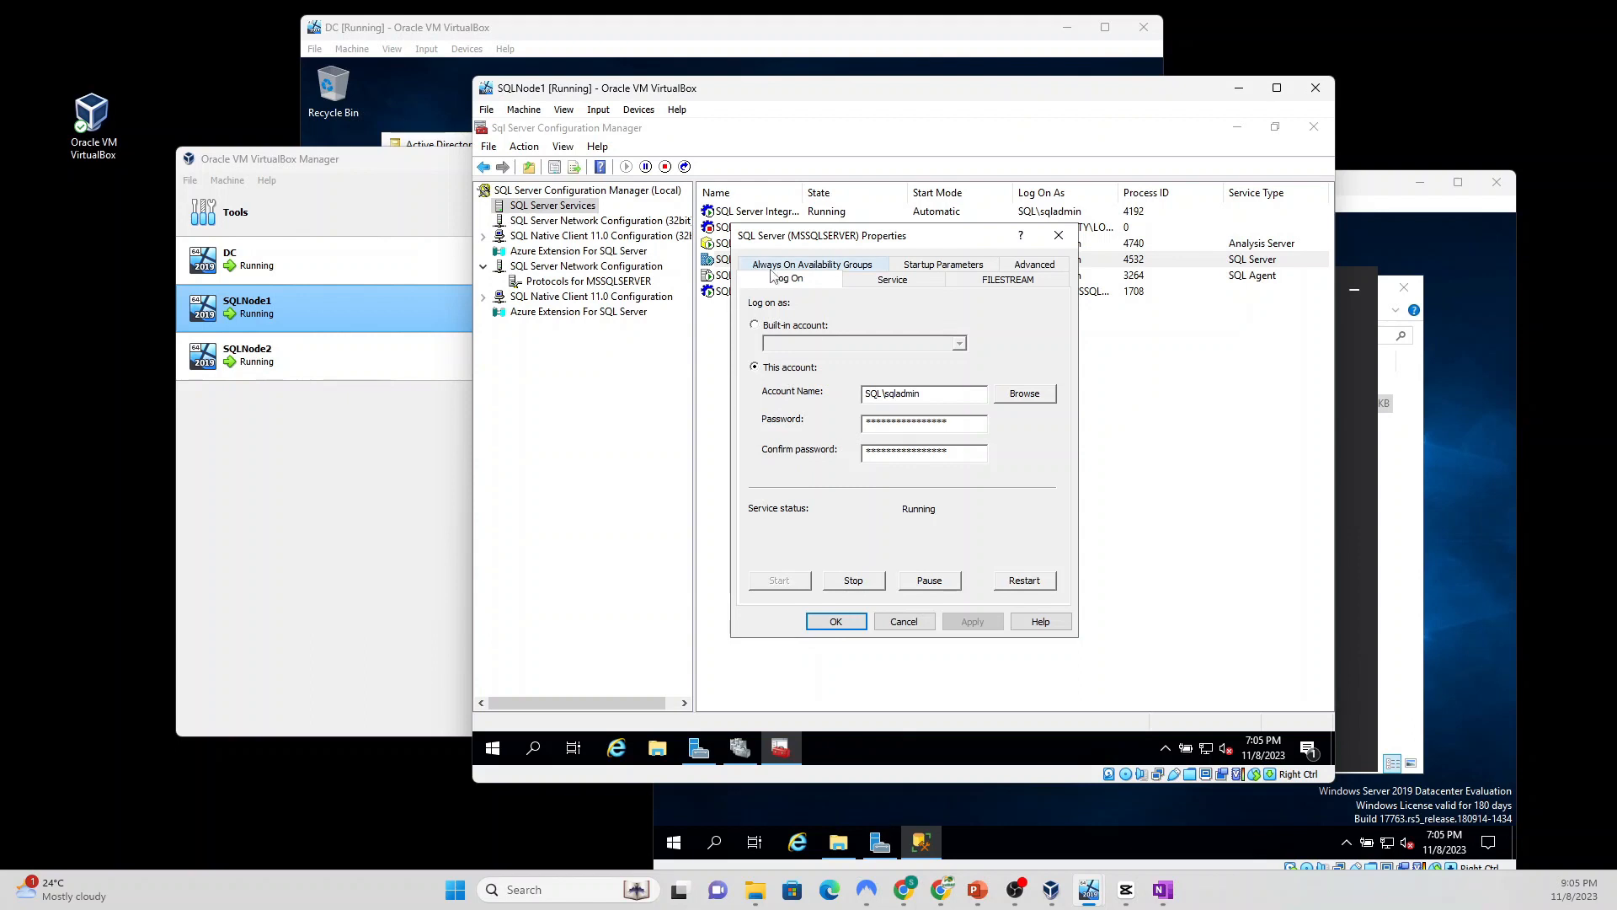
{"action": "left_click", "coordinate": [857, 266]}
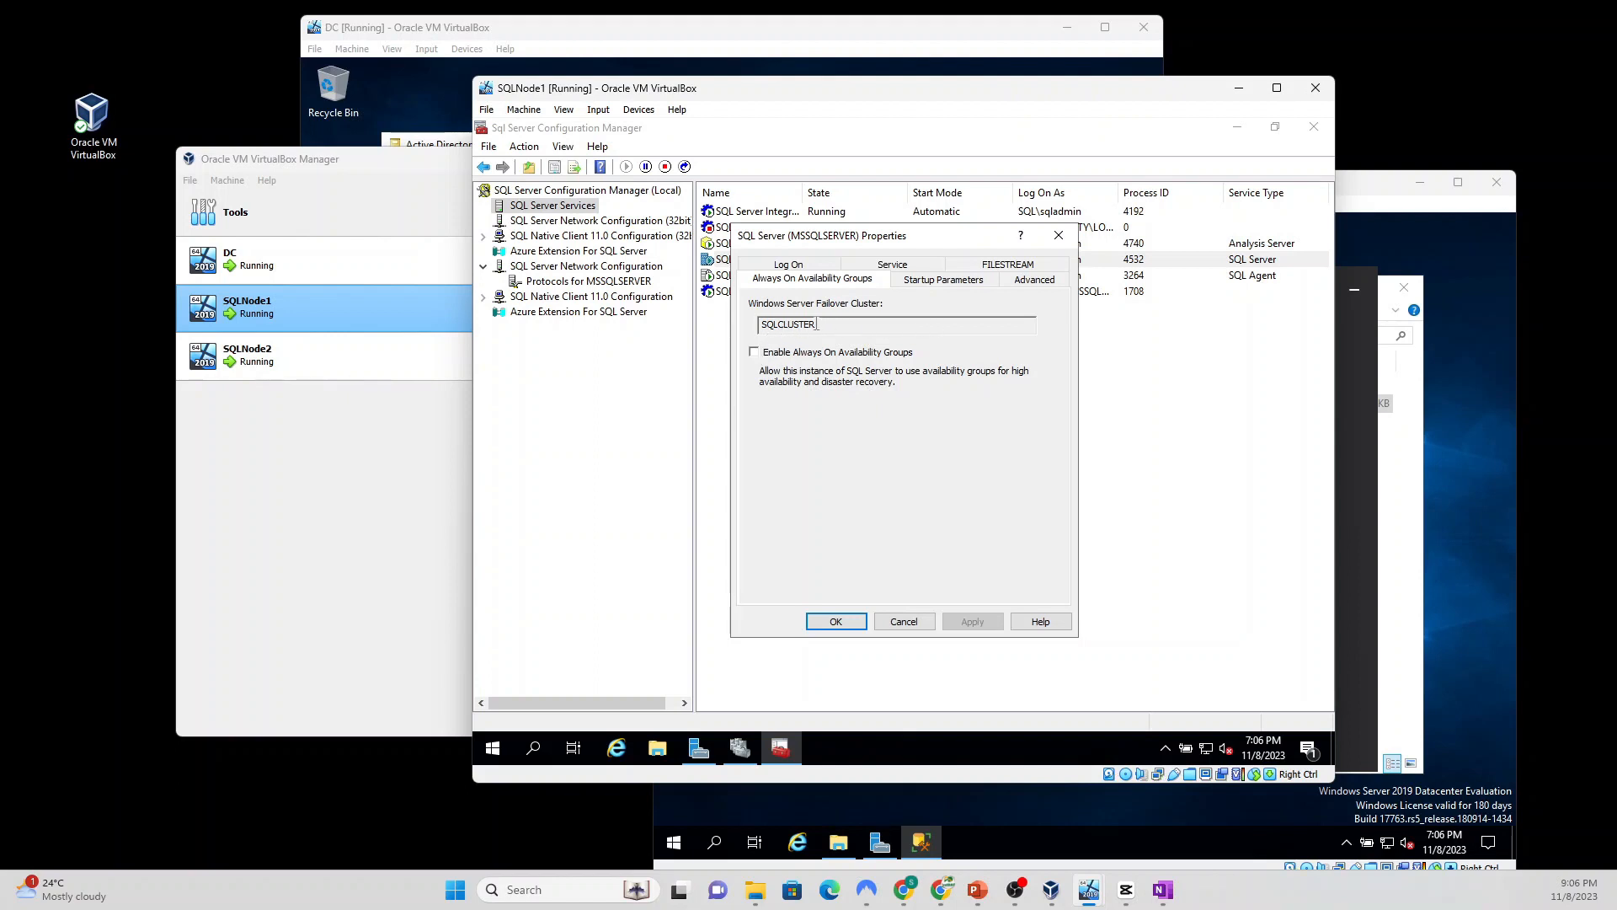
{"action": "left_click", "coordinate": [753, 352]}
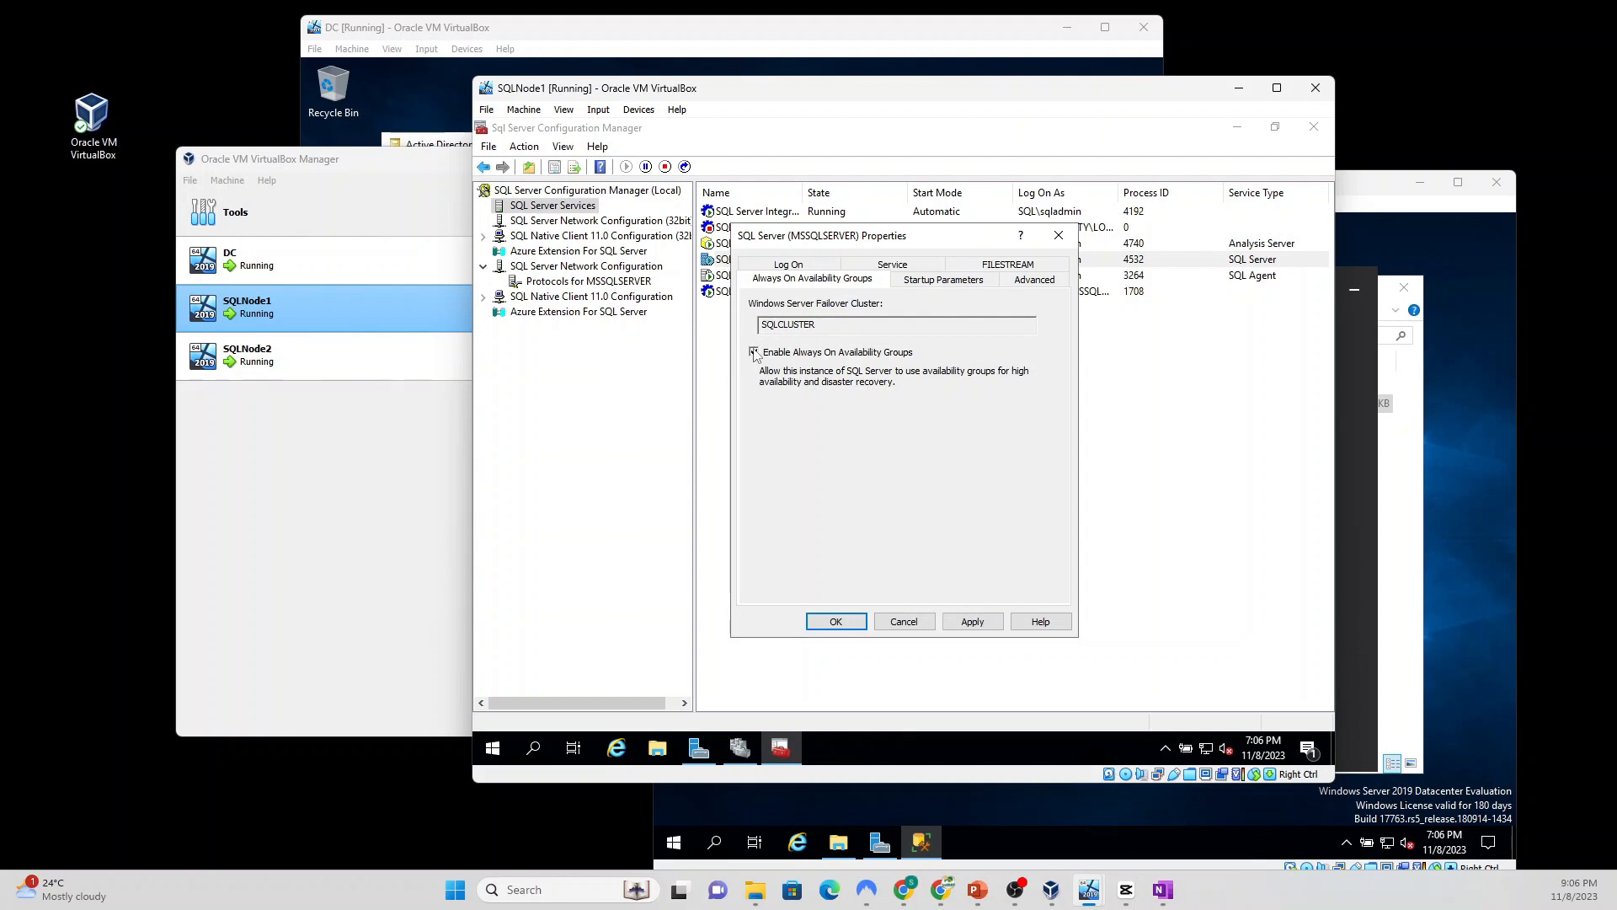
{"action": "left_click", "coordinate": [974, 621]}
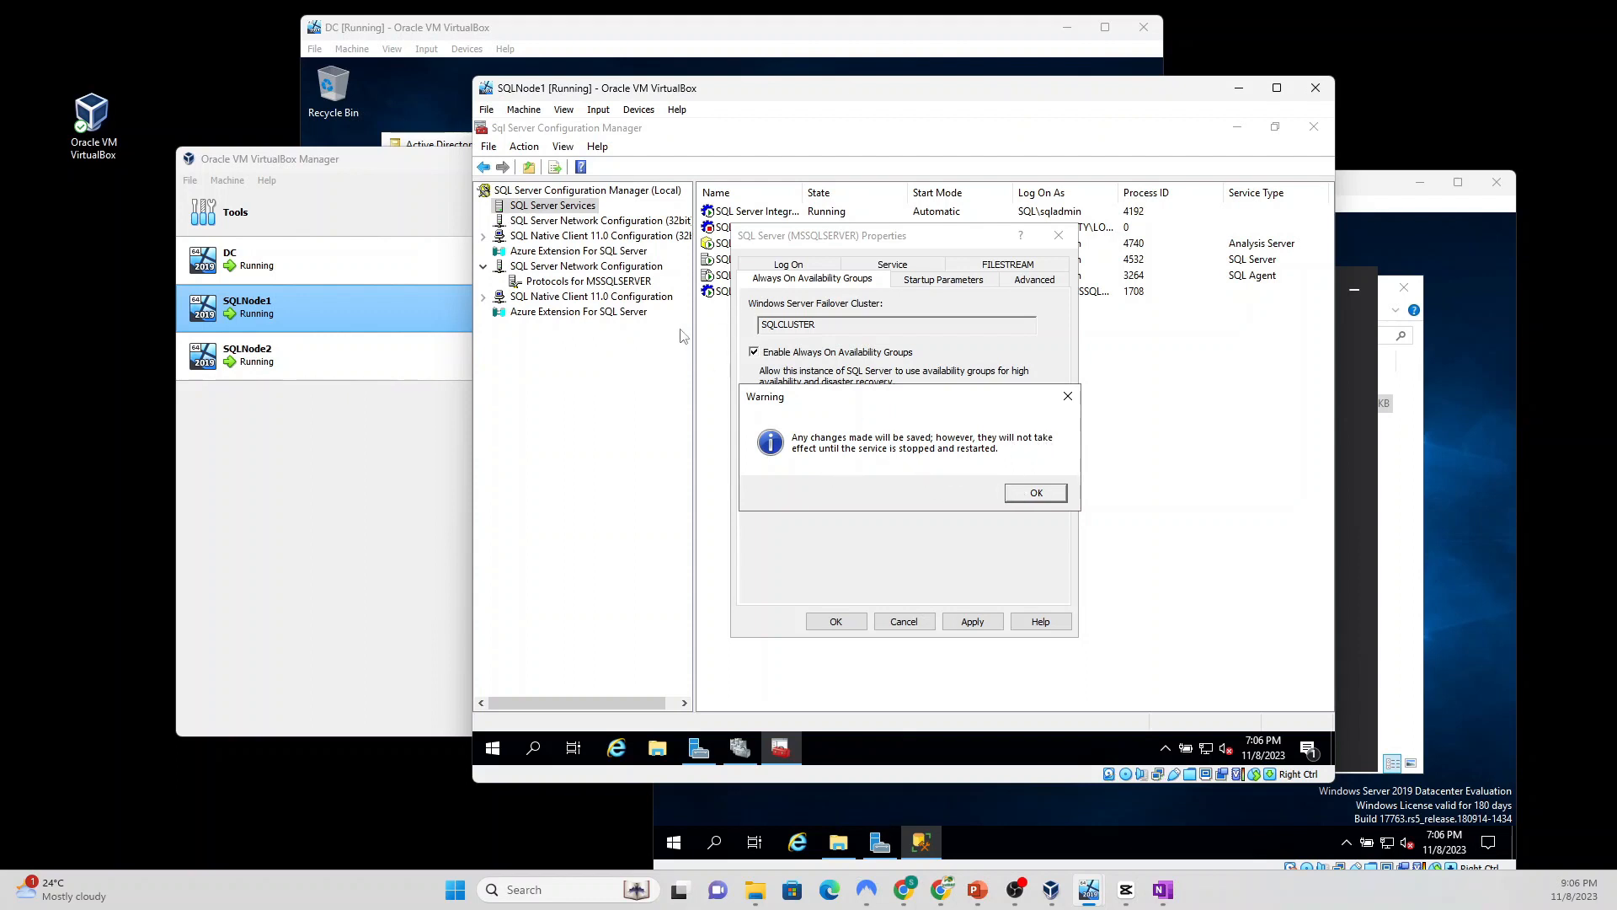
{"action": "left_click", "coordinate": [1035, 494]}
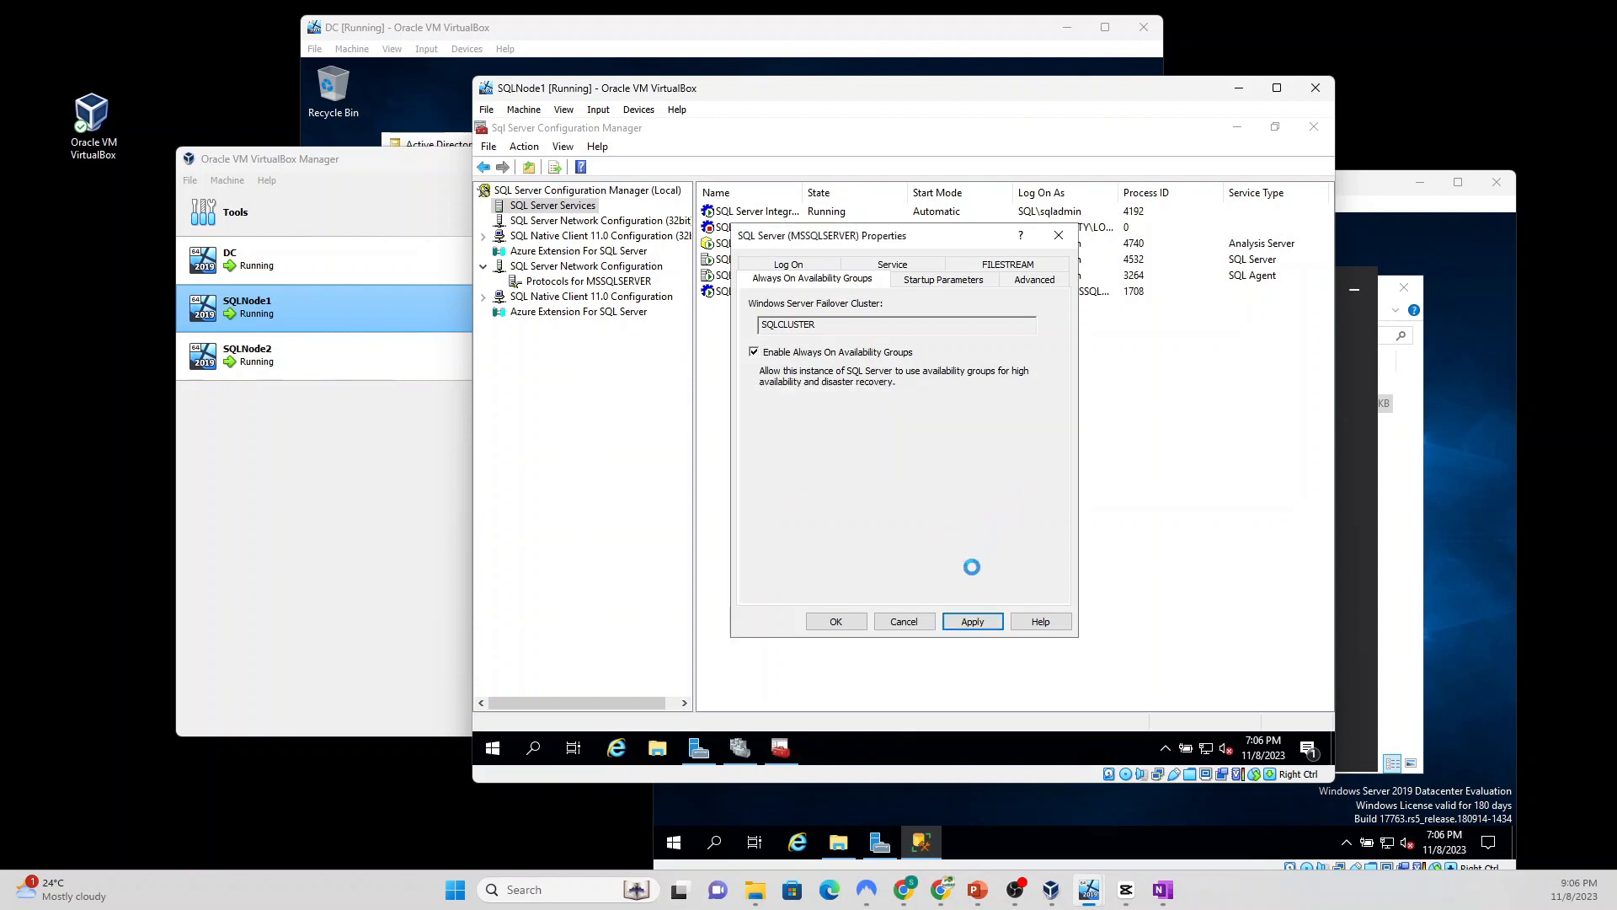
{"action": "left_click", "coordinate": [838, 624]}
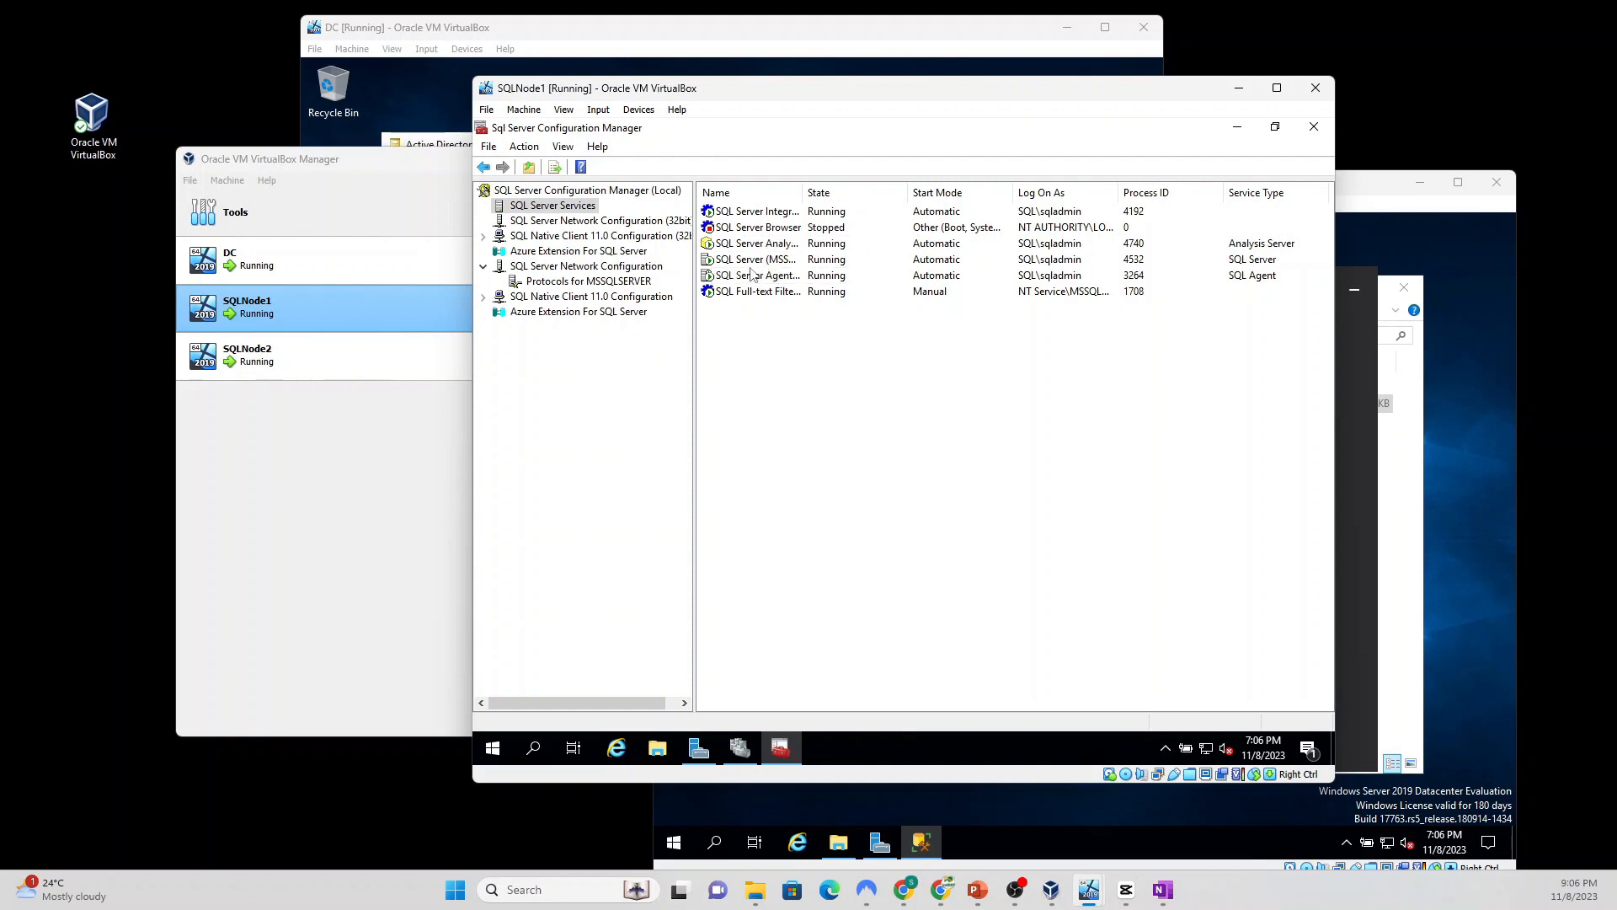
Step: Restart the SQL Server (MSSQLSERVER) service from the SQL Server Services list
{"action": "left_click", "coordinate": [750, 261]}
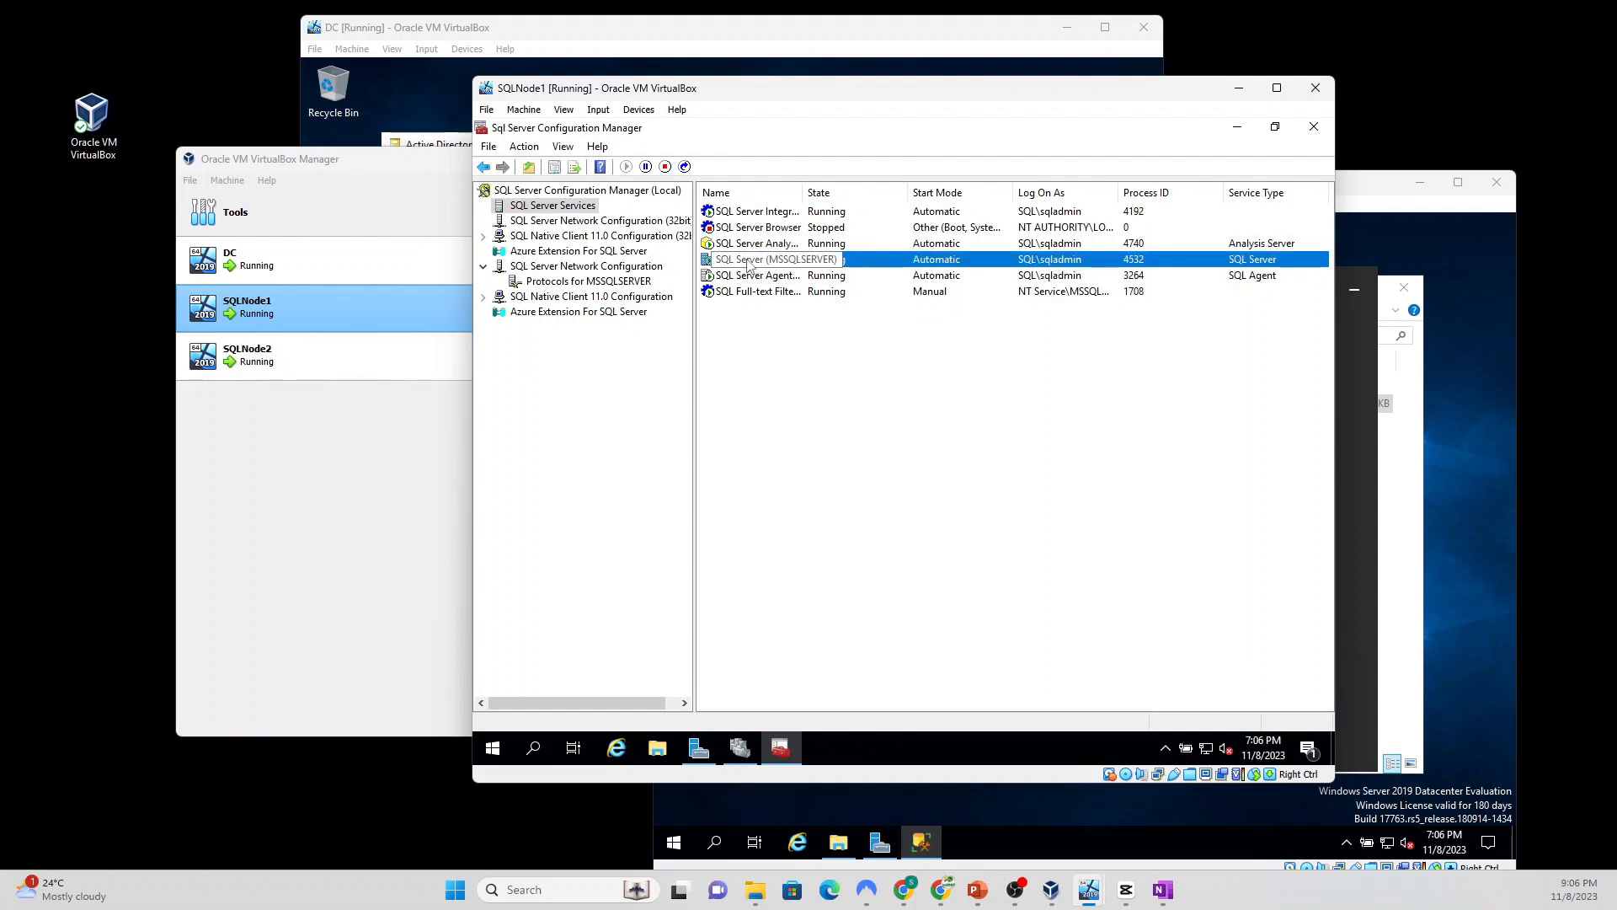
{"action": "right_click", "coordinate": [749, 263]}
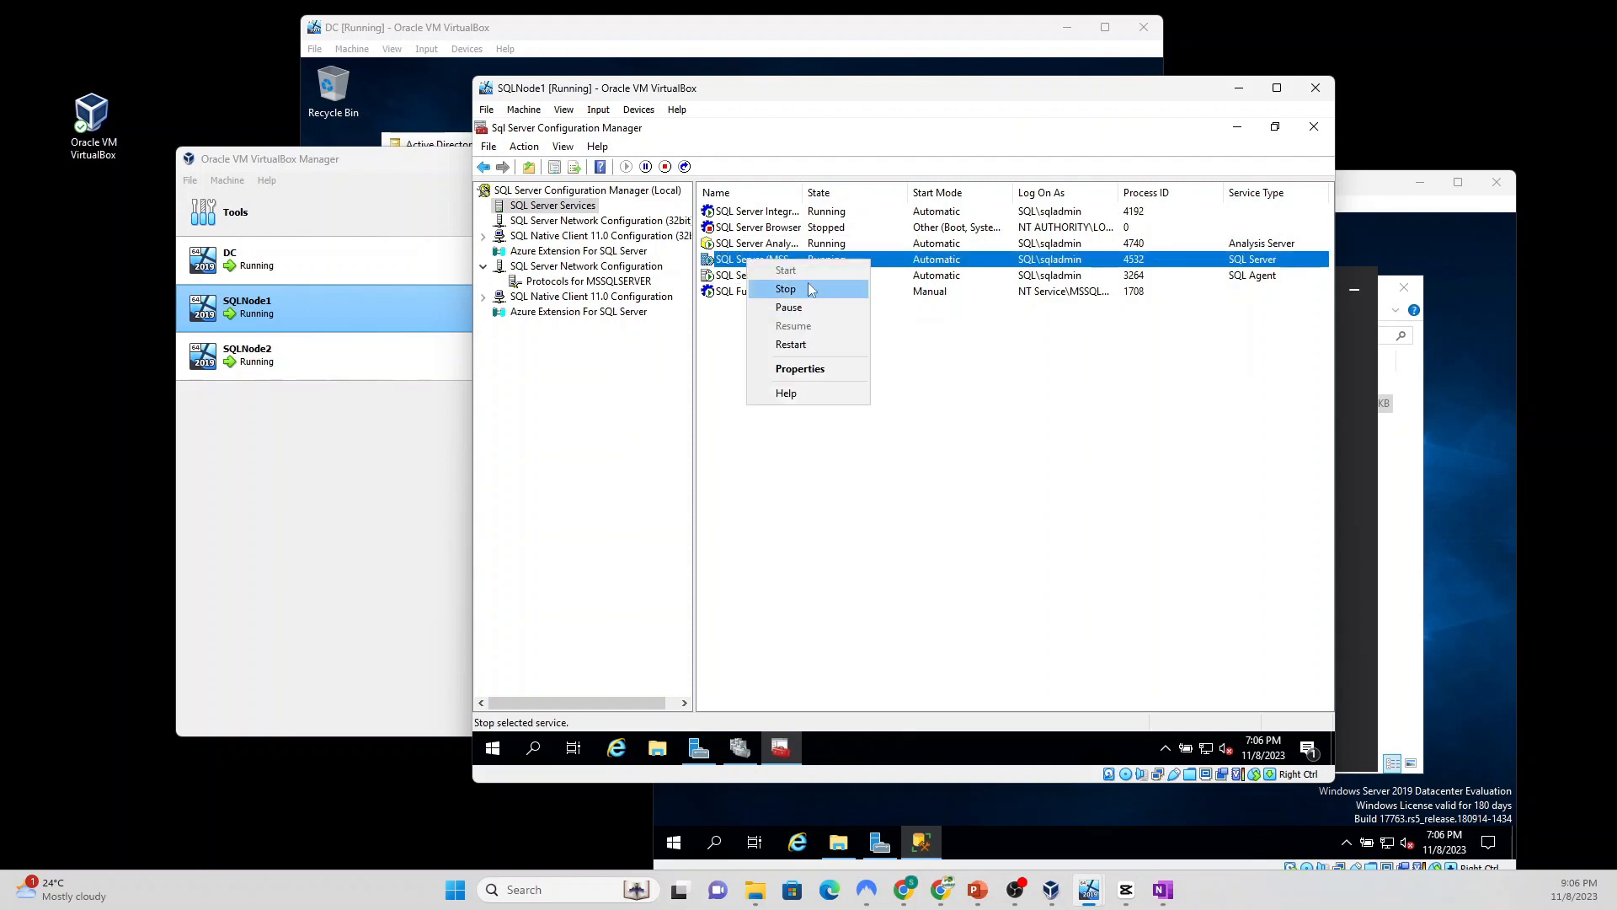
{"action": "left_click", "coordinate": [790, 345]}
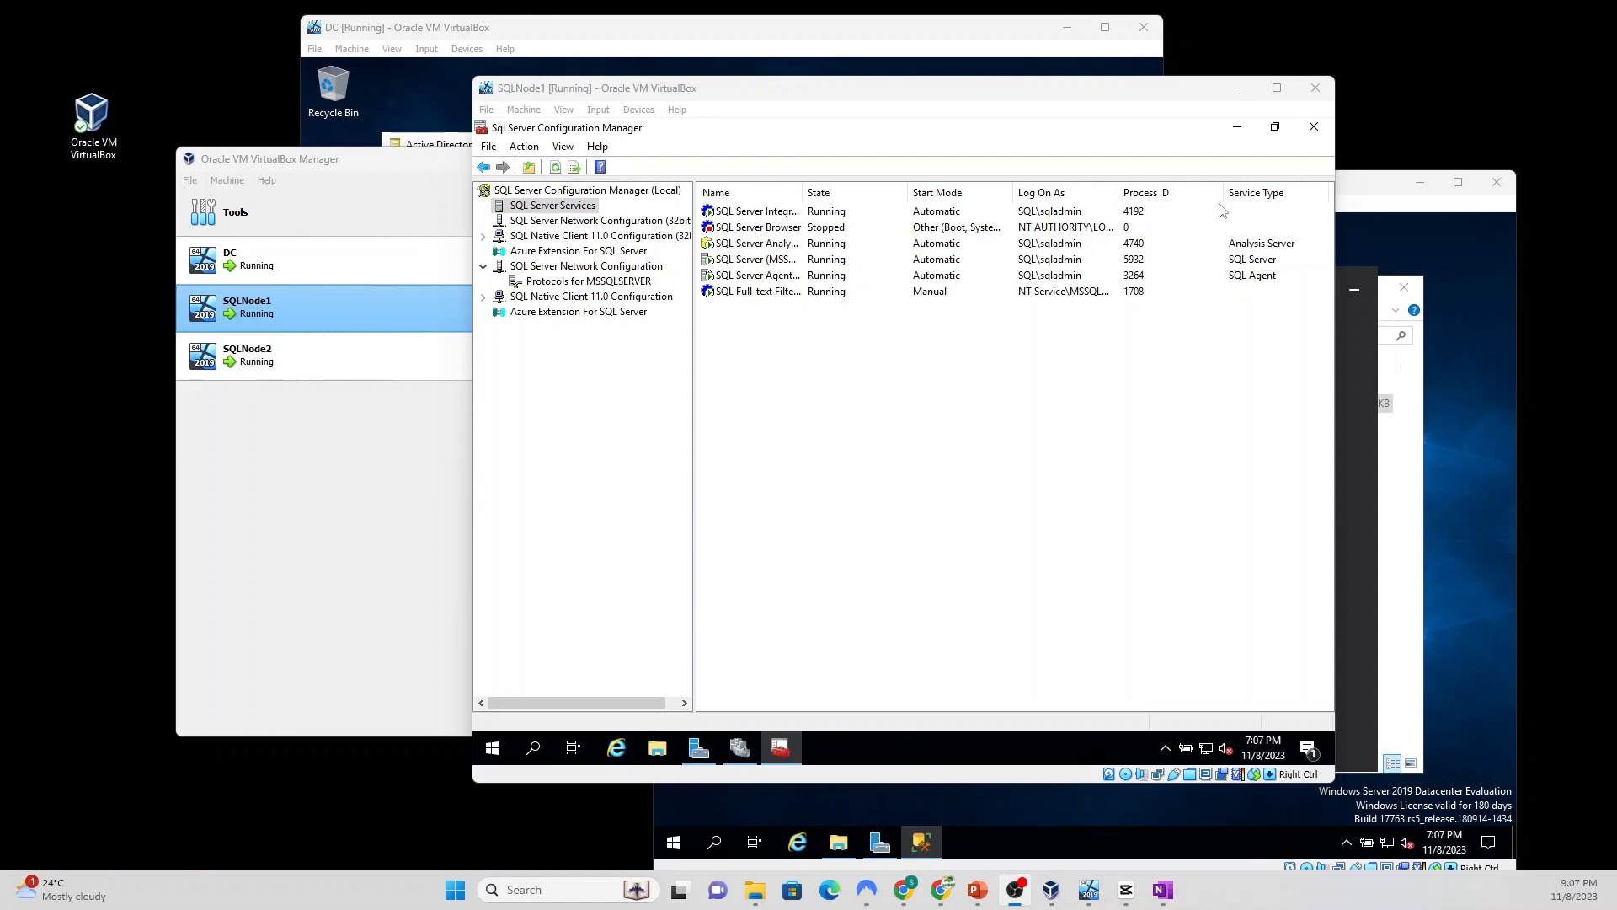
Step: Close Configuration Manager and search Start for 'ssms' to find SQL Server Management Studio 19
{"action": "left_click", "coordinate": [1315, 128]}
{"action": "left_click", "coordinate": [532, 747]}
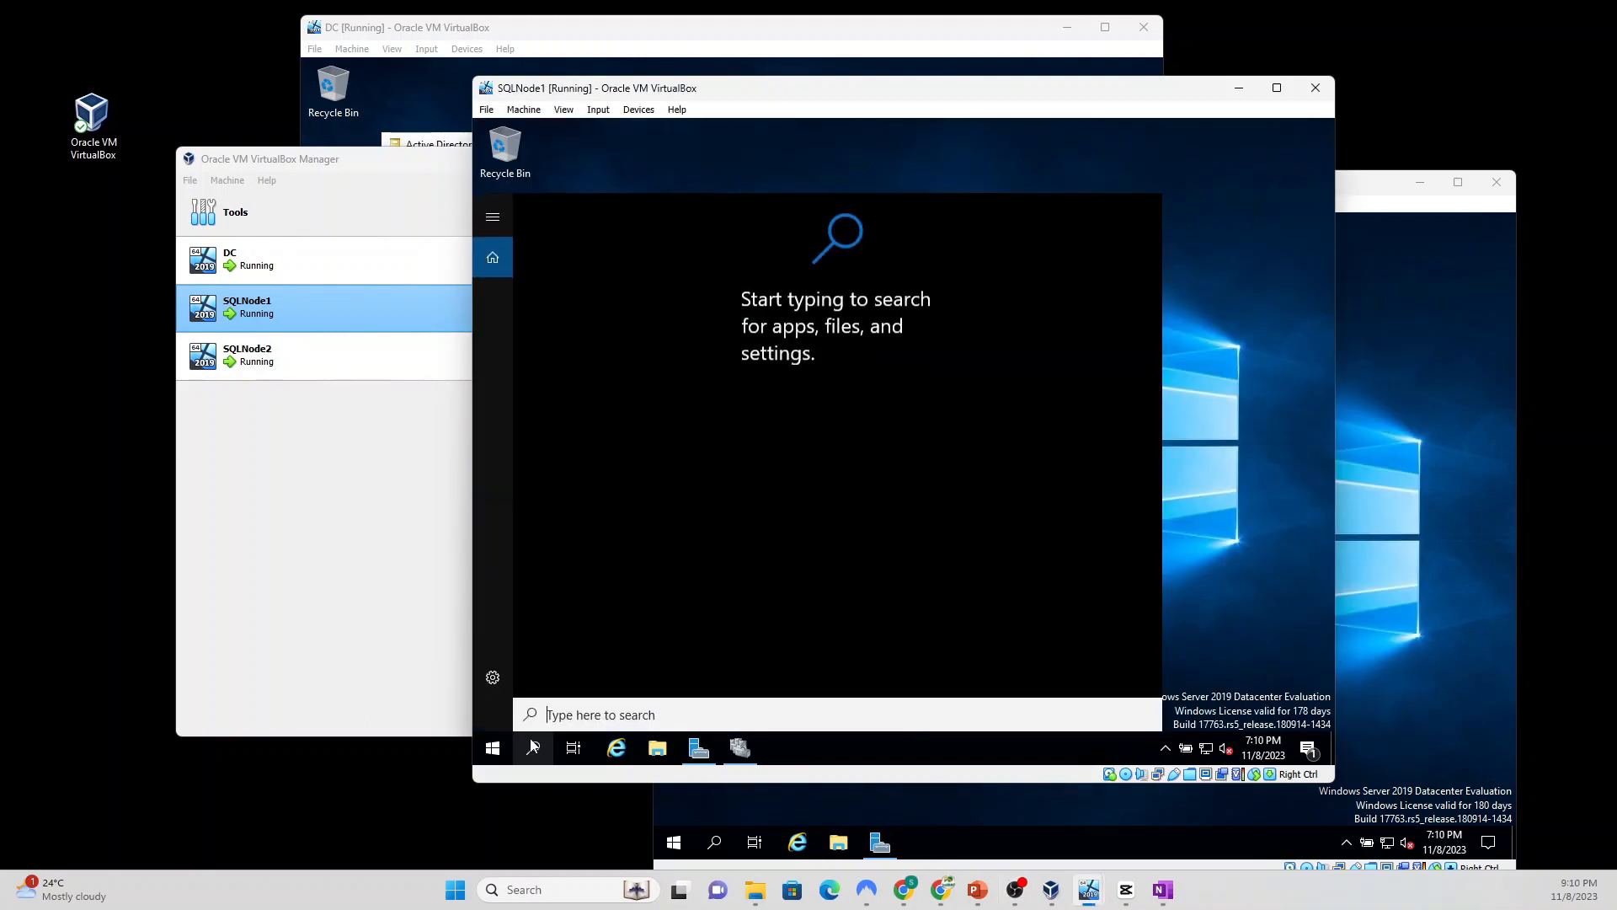
{"action": "type", "text": "sq"}
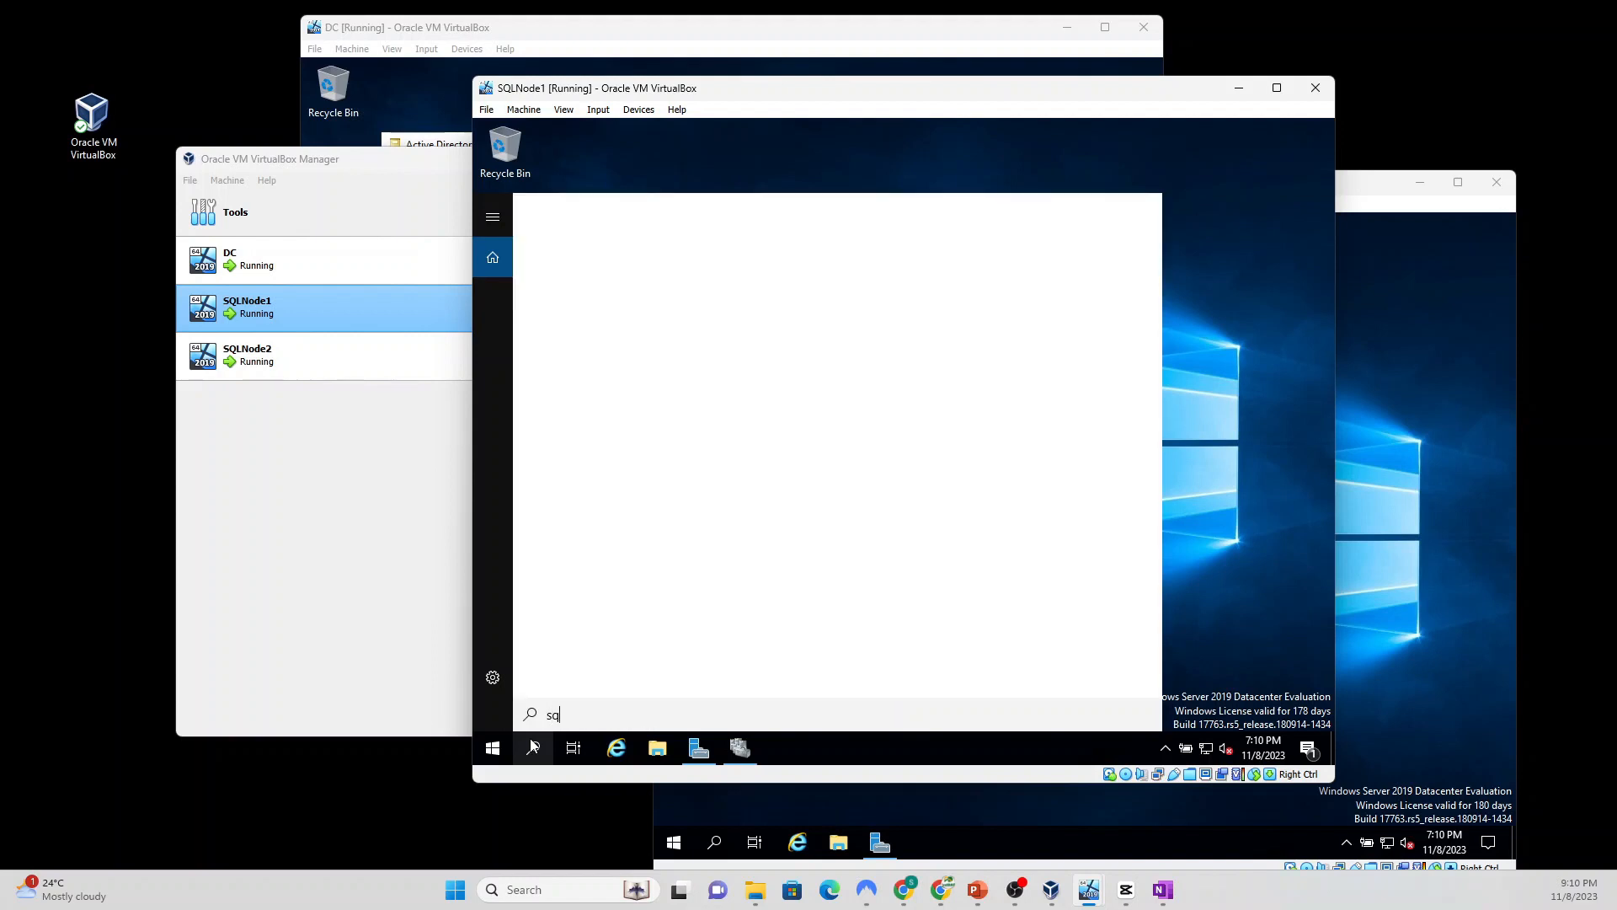
{"action": "type", "text": "l"}
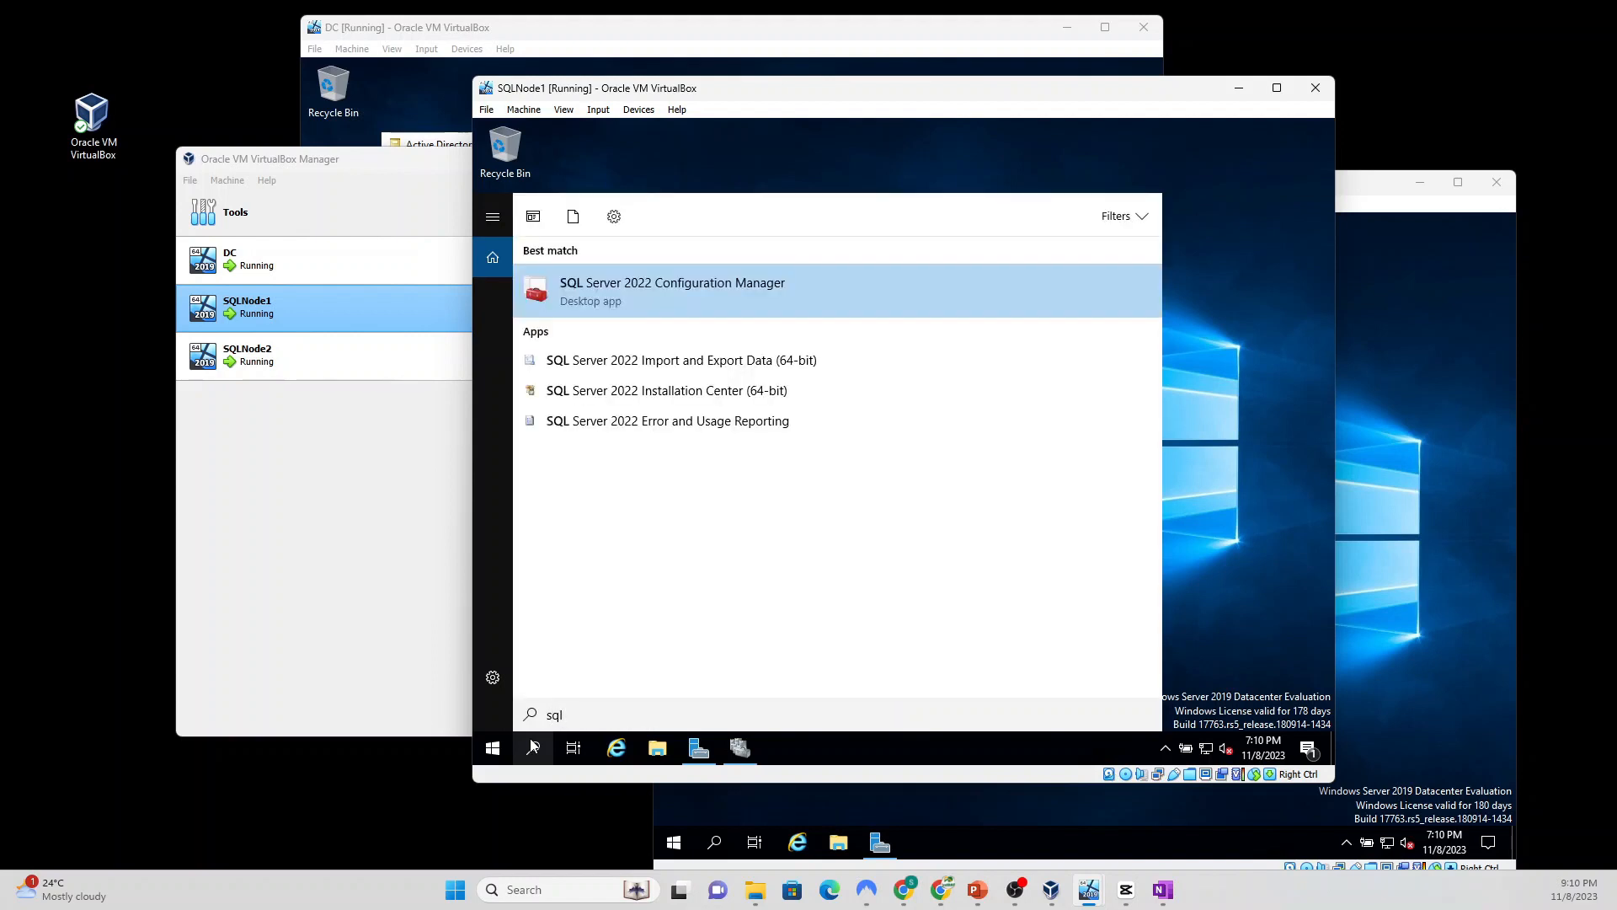
{"action": "type", "text": " m"}
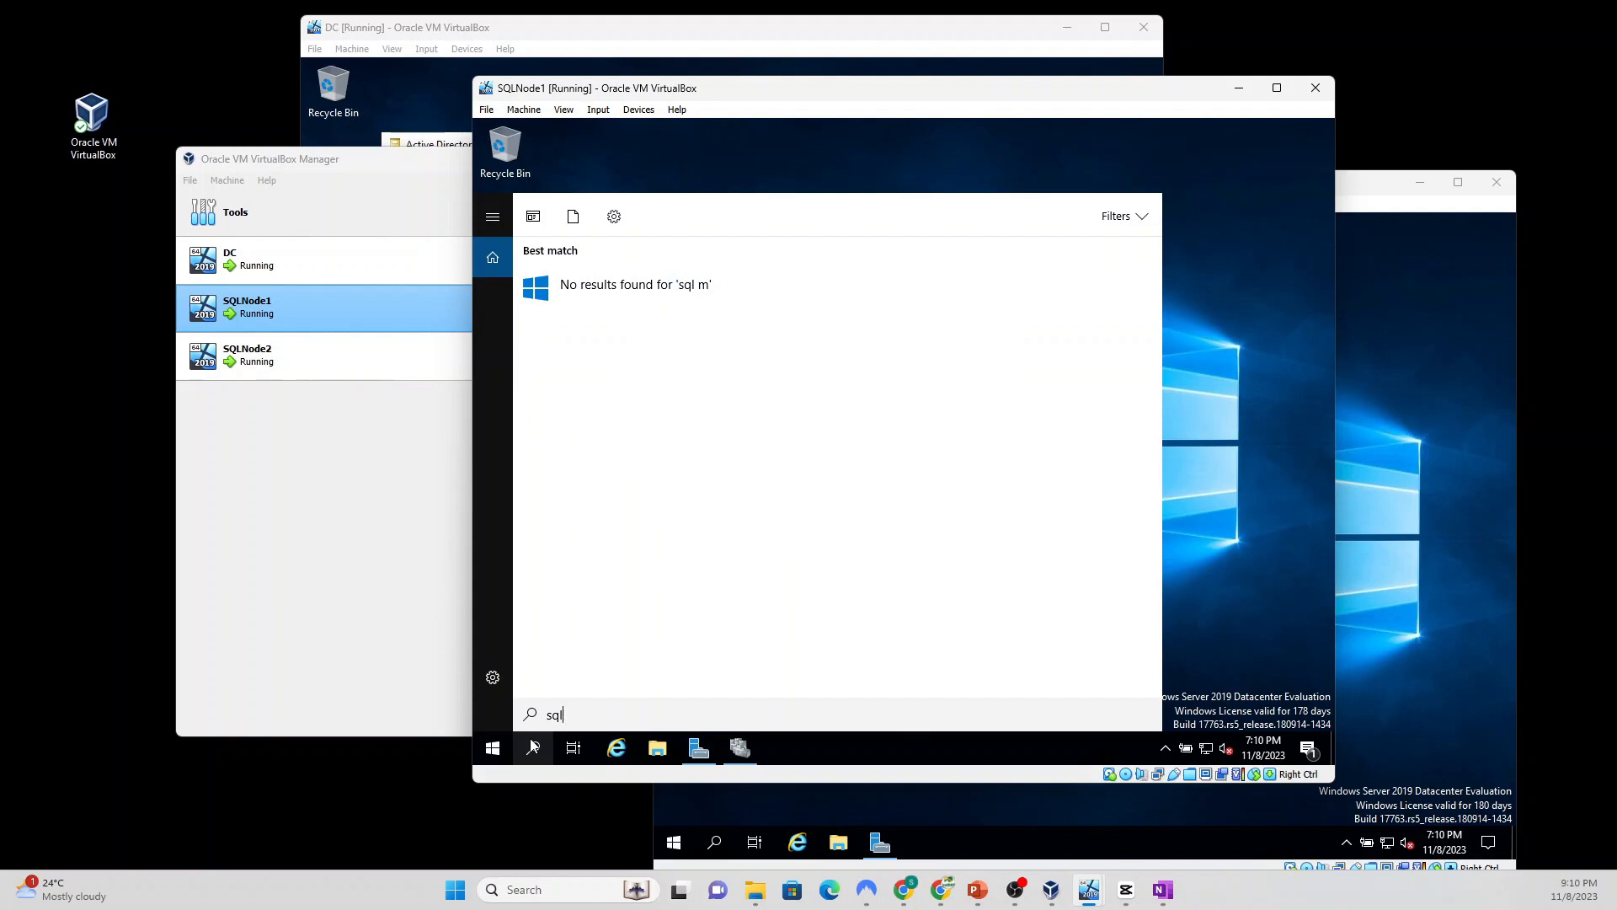
{"action": "key", "text": "BackSpace"}
{"action": "key", "text": "BackSpace"}
{"action": "type", "text": "ssms"}
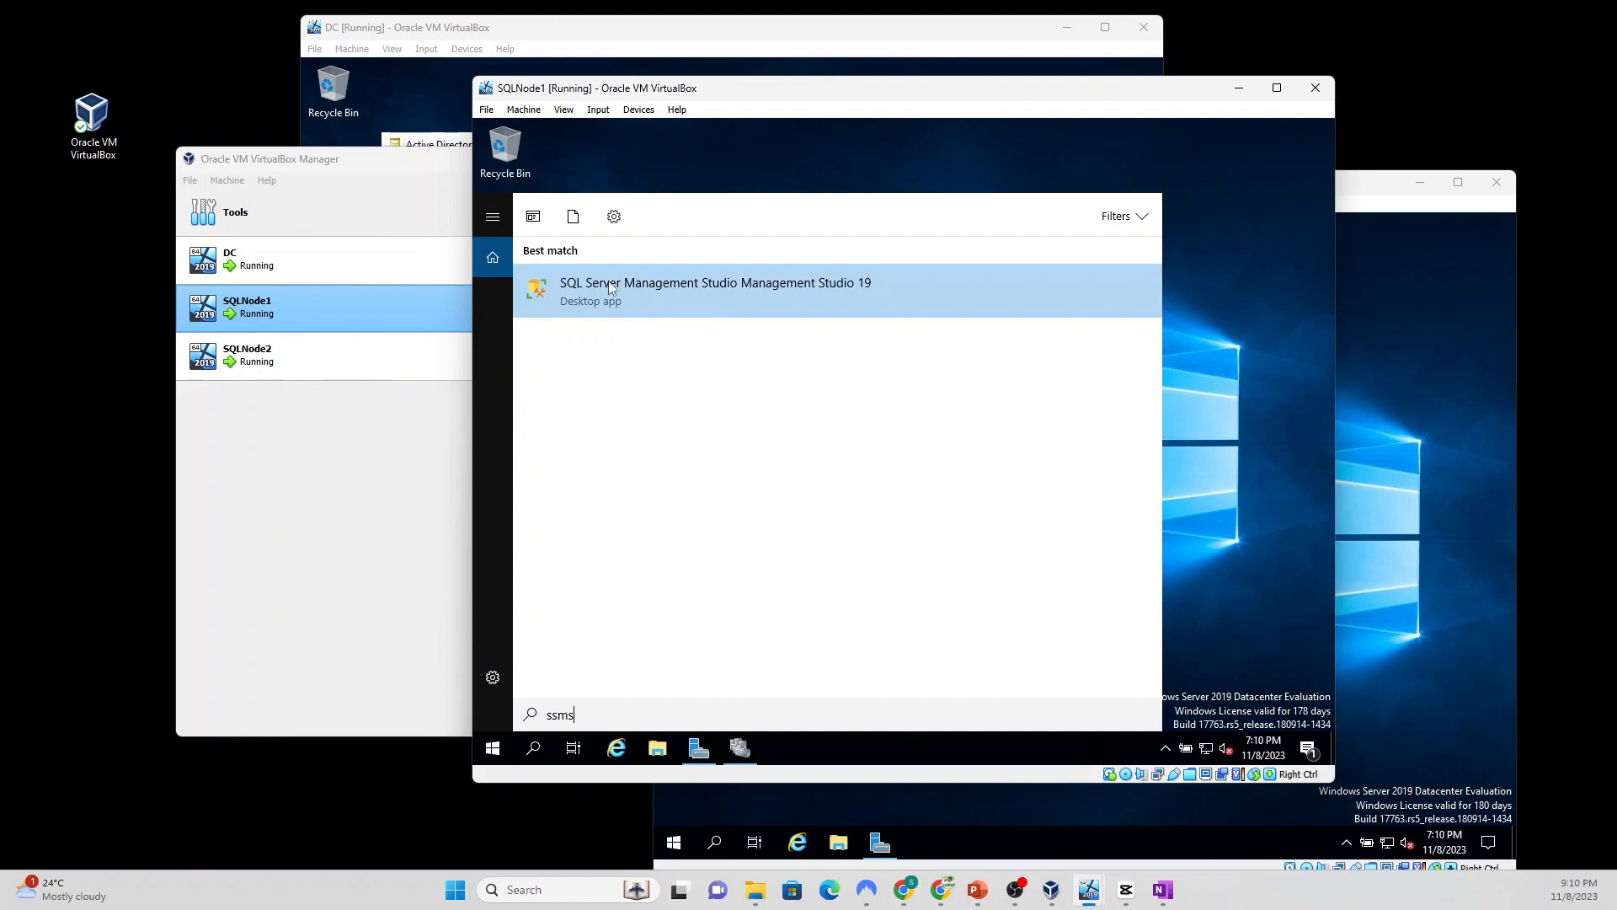
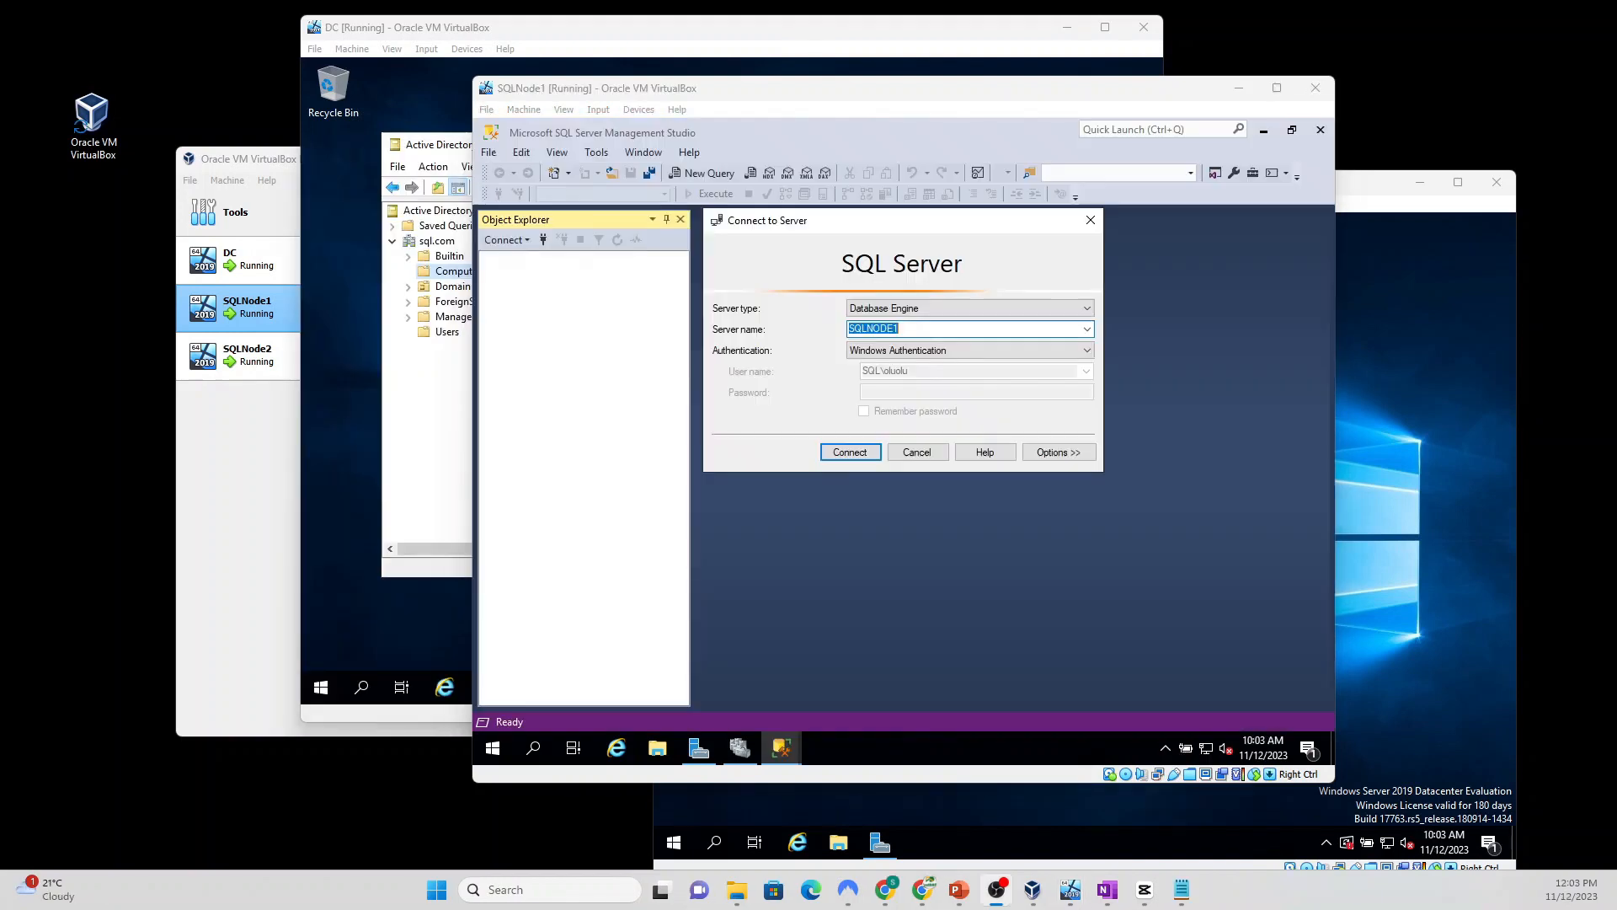
Step: Connect to SQLNODE1, create an empty database named TestDB, and expand it
{"action": "left_click", "coordinate": [847, 454]}
{"action": "left_click", "coordinate": [847, 453]}
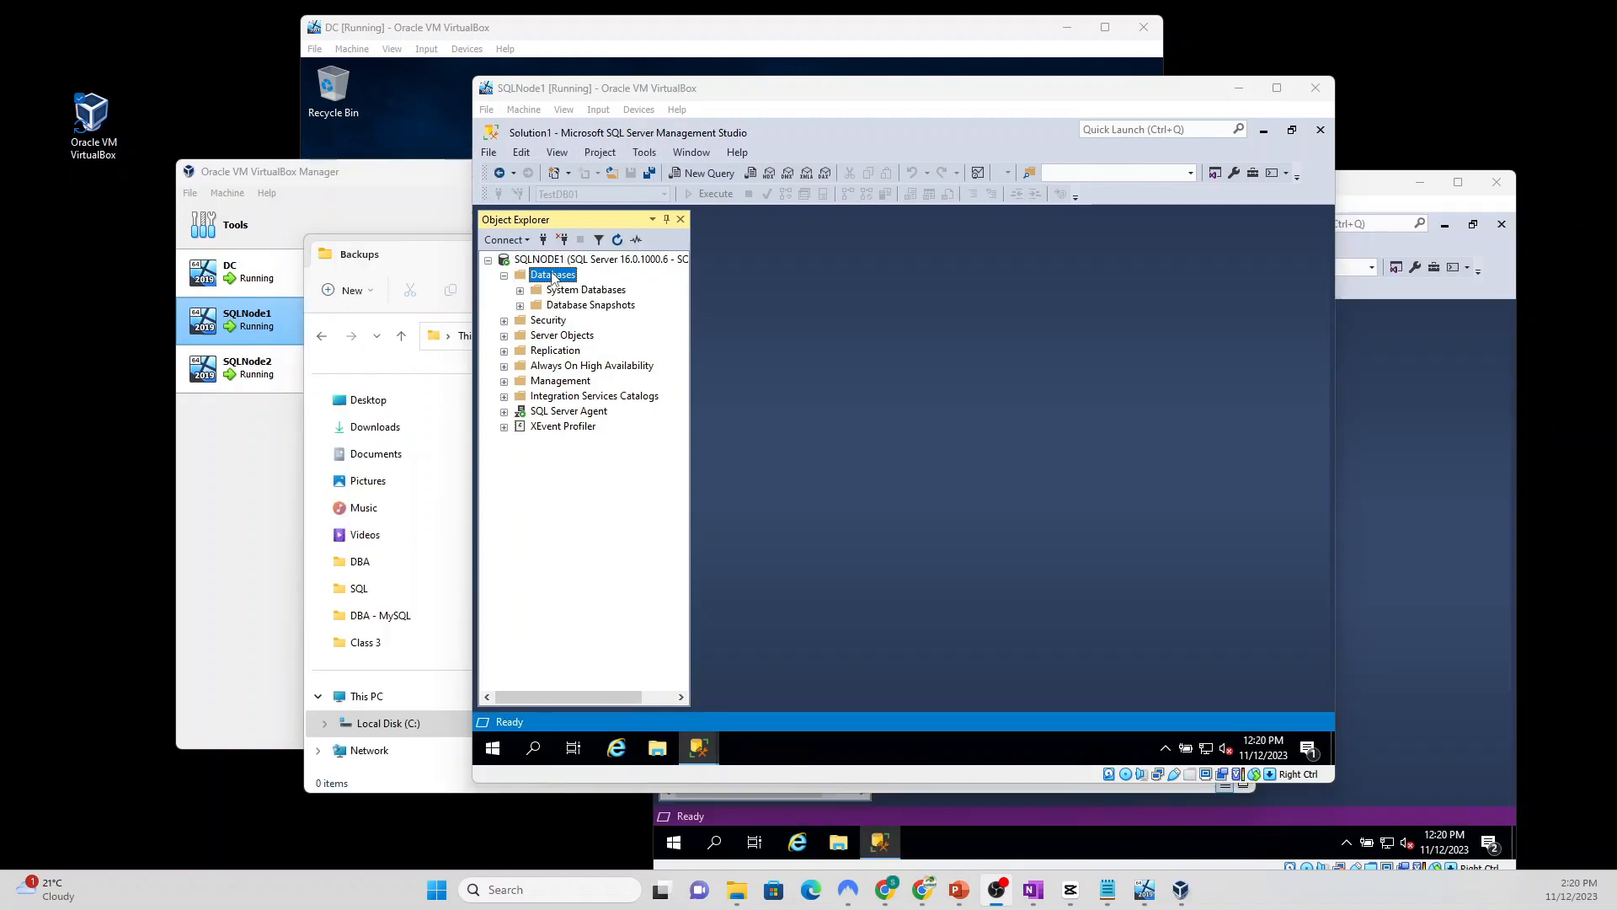
{"action": "right_click", "coordinate": [553, 278]}
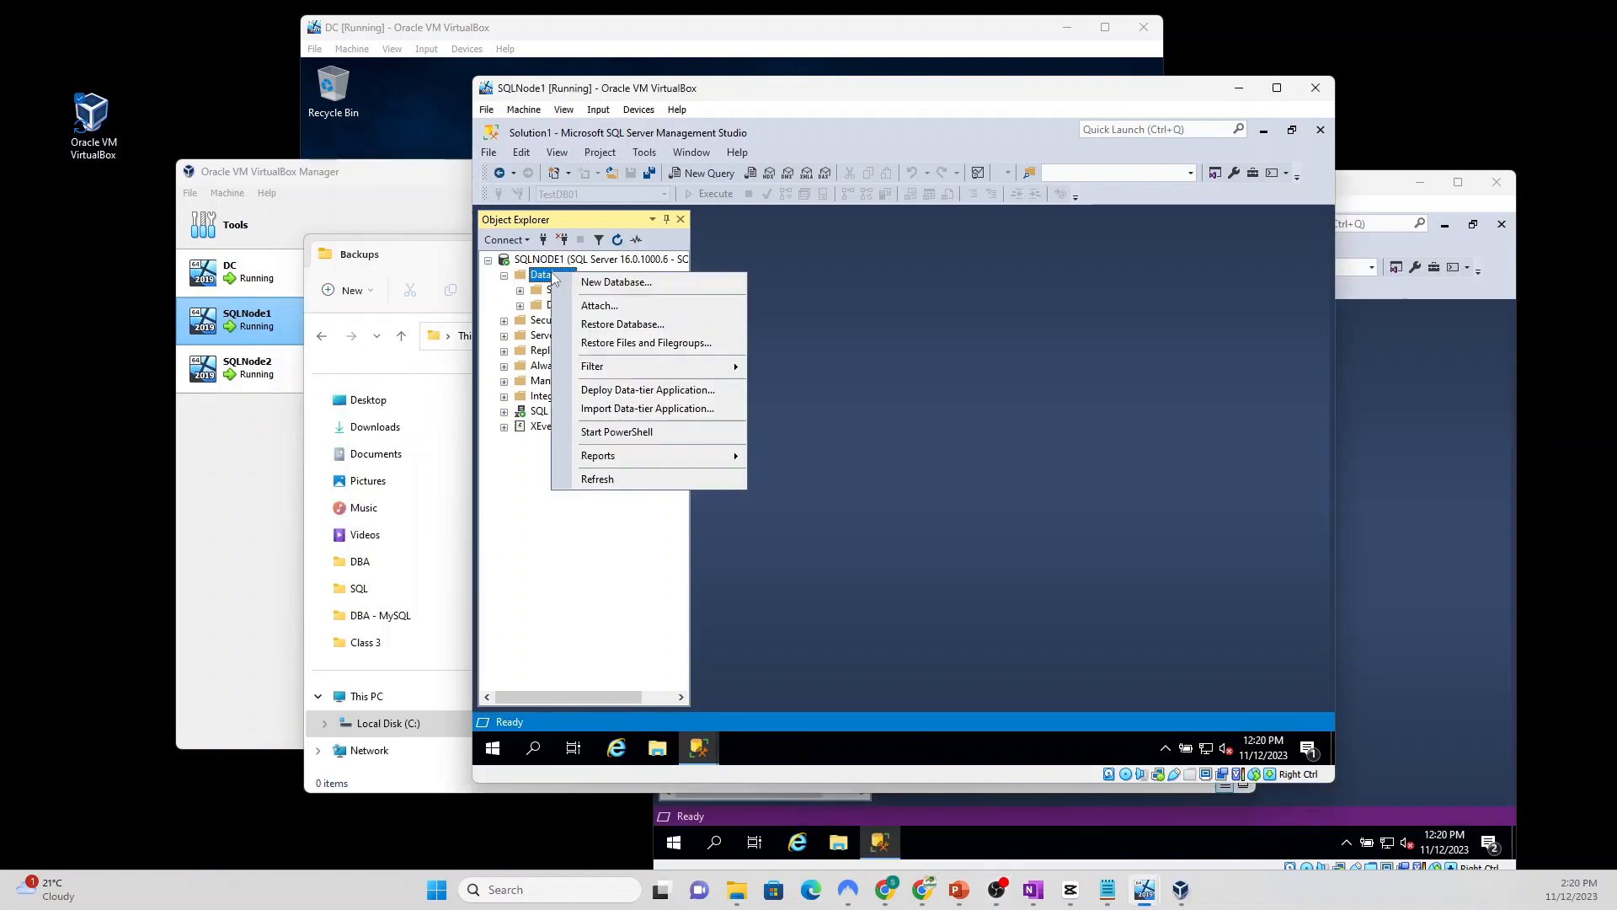
{"action": "left_click", "coordinate": [627, 285]}
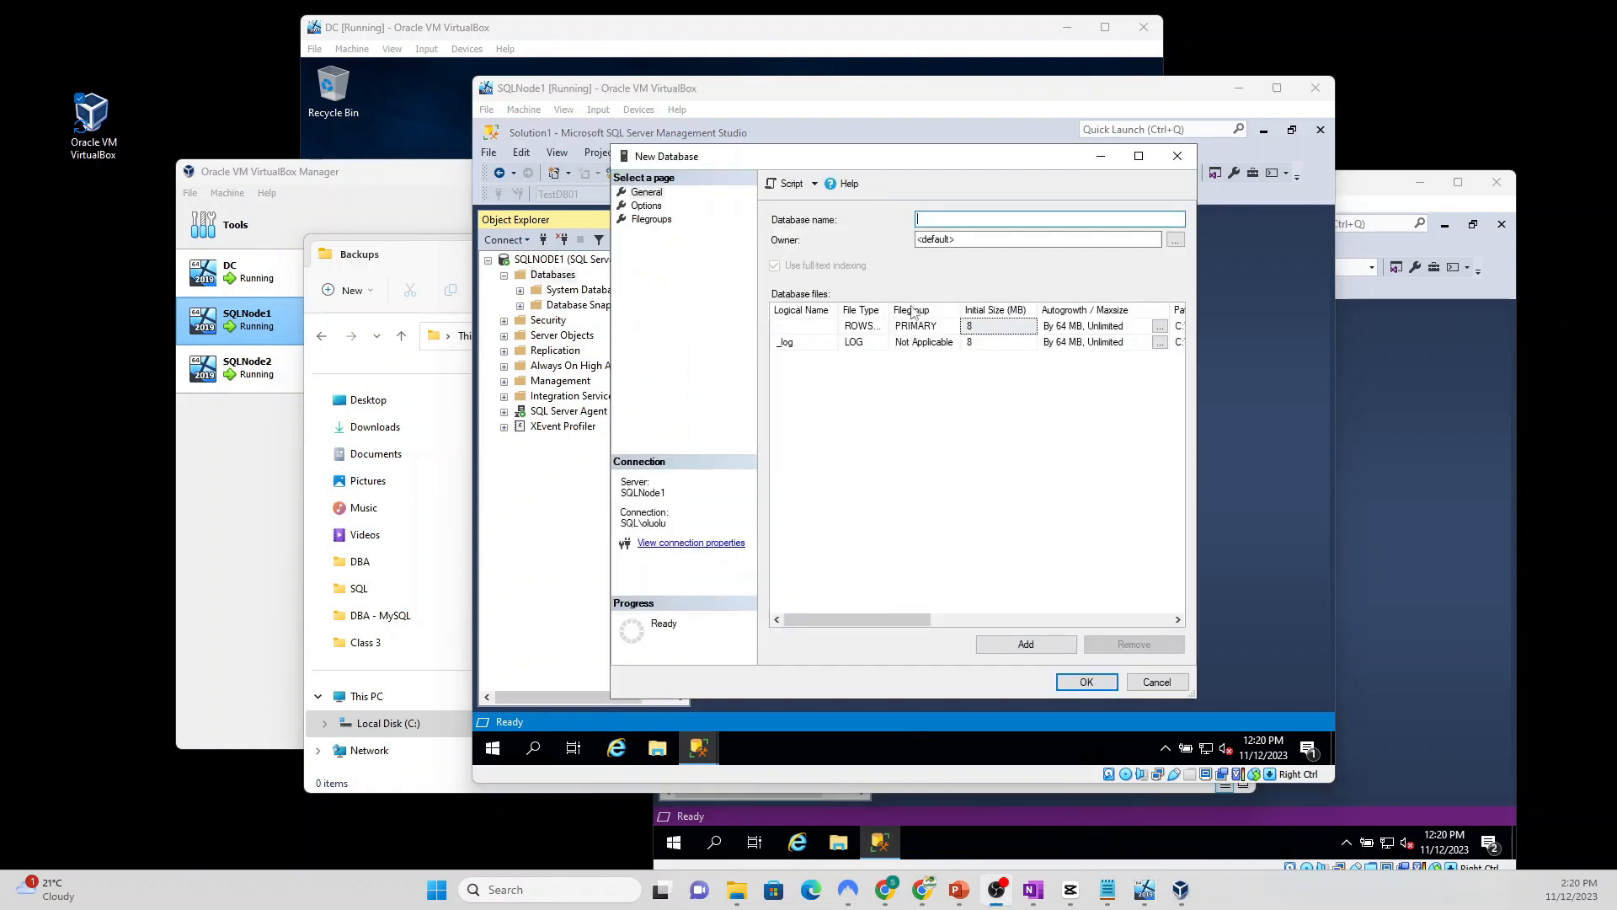
{"action": "left_click", "coordinate": [937, 220]}
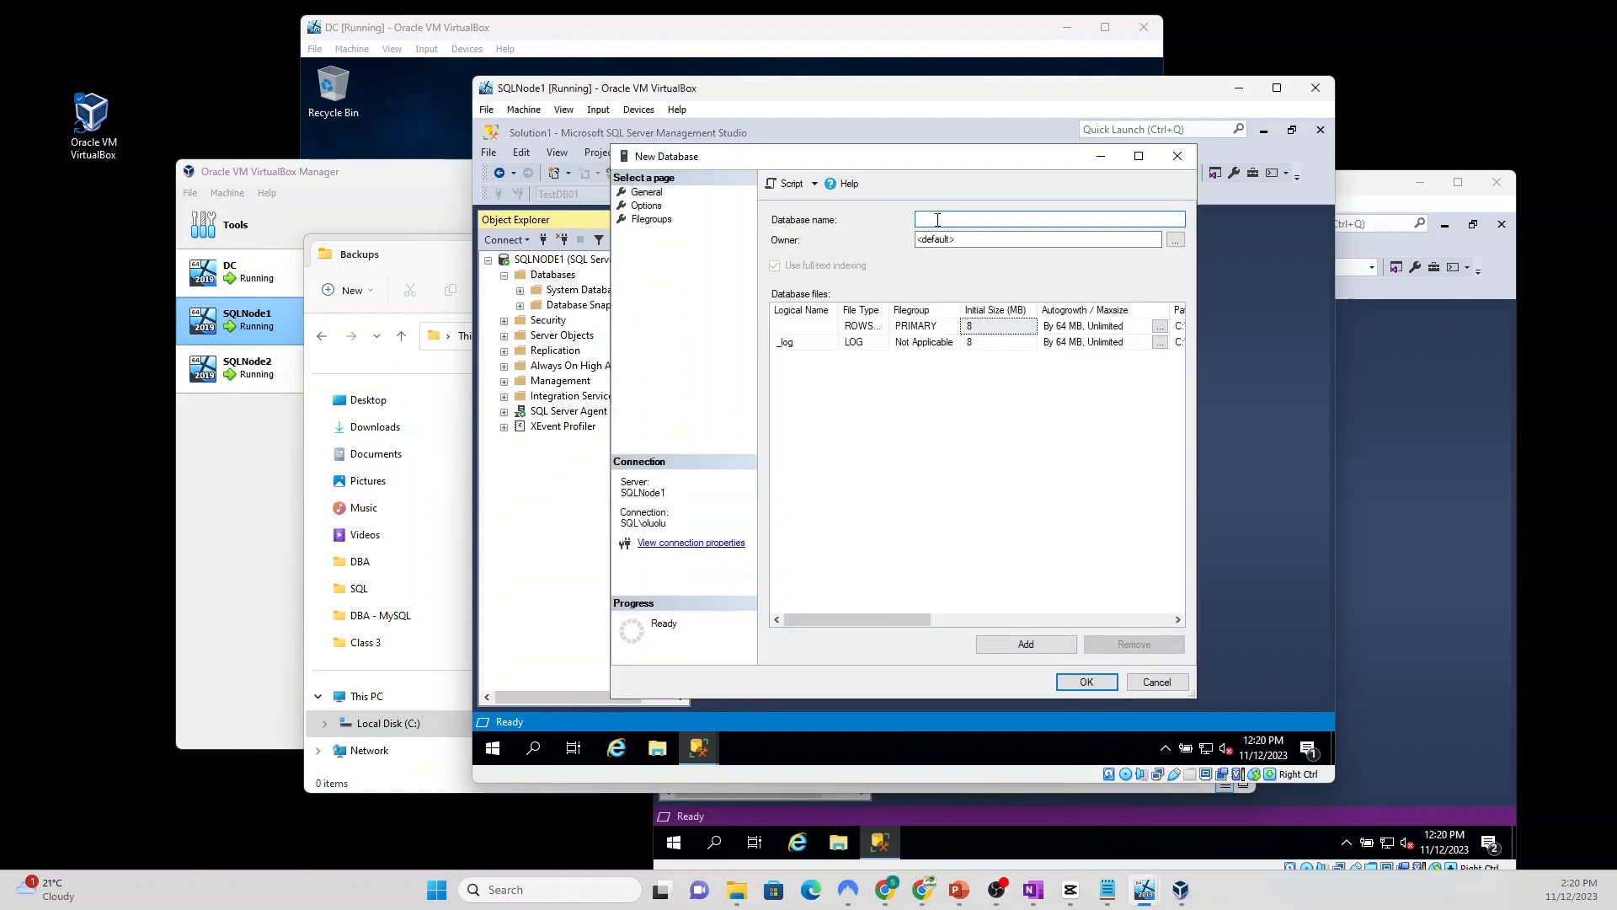
{"action": "type", "text": "TestDB"}
{"action": "left_click", "coordinate": [1086, 682]}
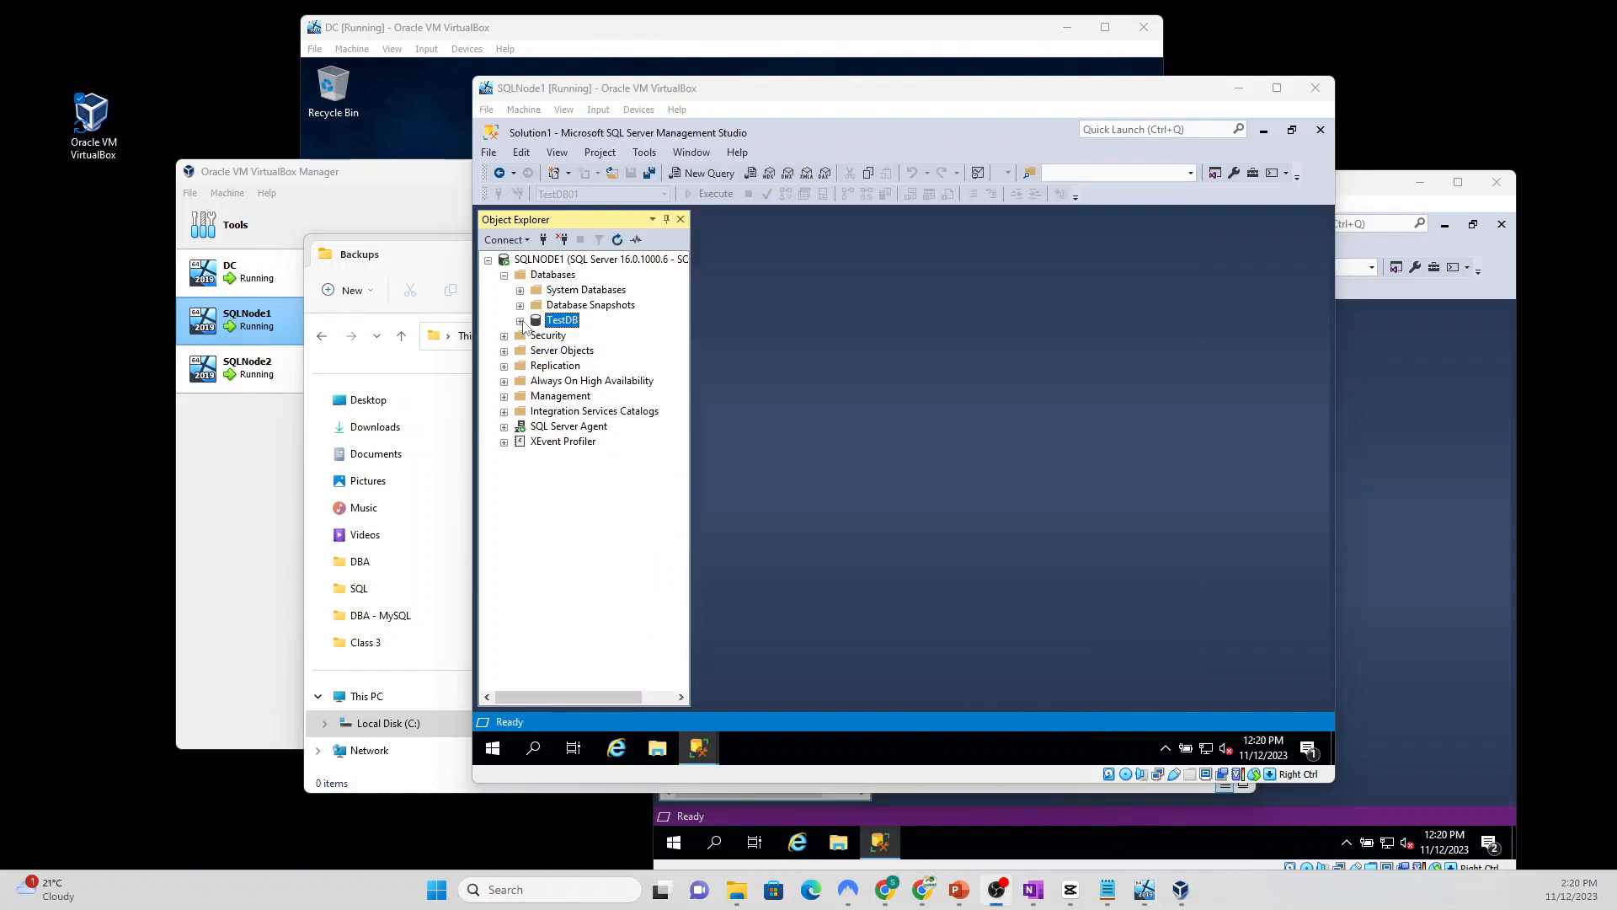
{"action": "left_click", "coordinate": [521, 322]}
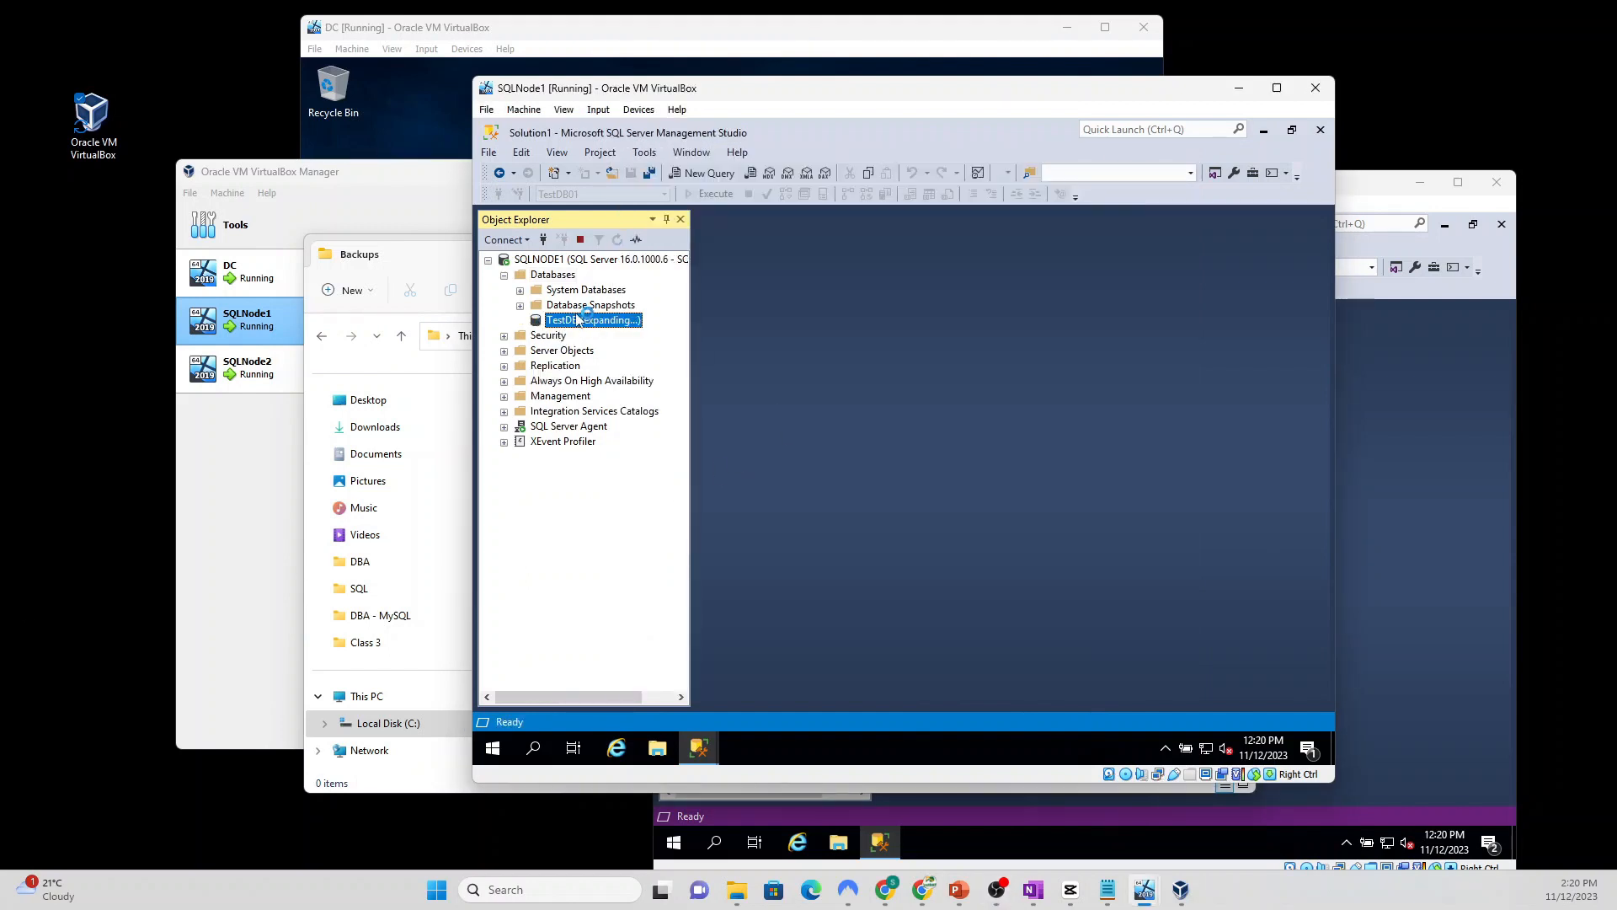
Step: Run the pasted script that creates the Apples table with six rows, then start a 'select *' query
{"action": "left_click", "coordinate": [706, 174]}
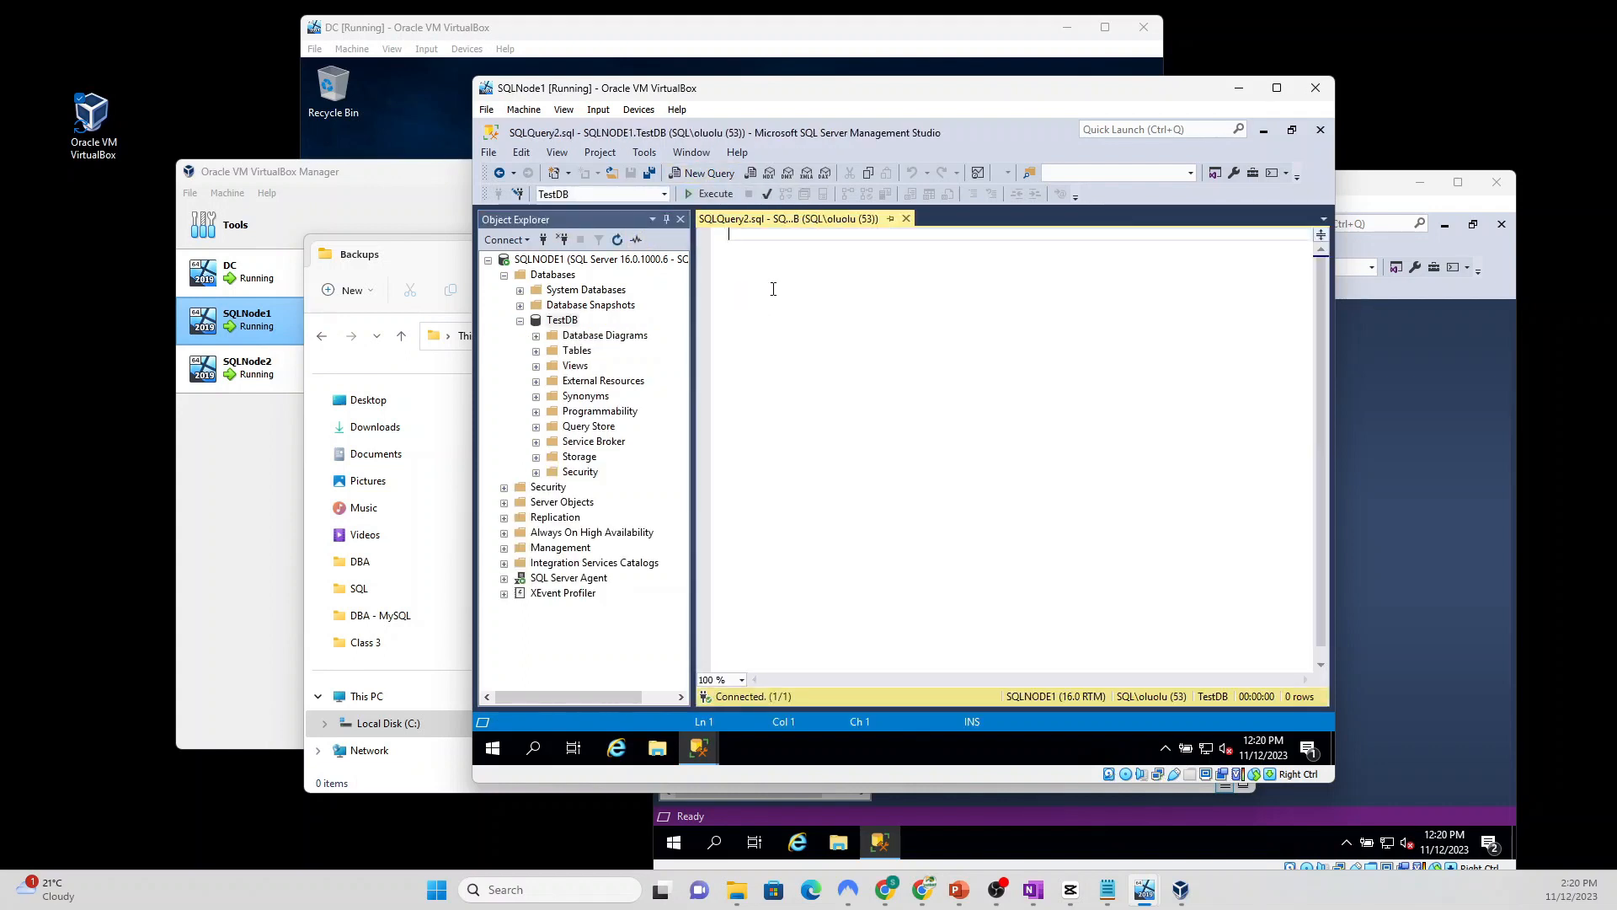
{"action": "type", "text": "CREATE TABLE Apples ( AppleID int IDENTITY (1,1), AppleName varchar(255), AppleColor varchar(255), AppleSize varchar(255), ); GO  INSERT INTO dbo.Apples(AppleName,AppleColor,AppleSize)VALUES('Apple1',  'Green','Large'); INSERT INTO dbo.Apples(AppleName,AppleColor,AppleSize)VALUES('Apple2',  'Green','Medium'); INSERT INTO dbo.Apples(AppleName,AppleColor,AppleSize)VALUES('Apple3',  'Red','Large'); INSERT INTO dbo.Apples(AppleName,AppleColor,AppleSize)VALUES('Apple4',  'Green','Large'); INSERT INTO dbo.Apples(AppleName,AppleColor,AppleSize)VALUES('Apple5',  'Red','Small'); INSERT INTO dbo.Apples(AppleName,AppleColor,AppleSize)VALUES('Apple6',  'Red','Medium');"}
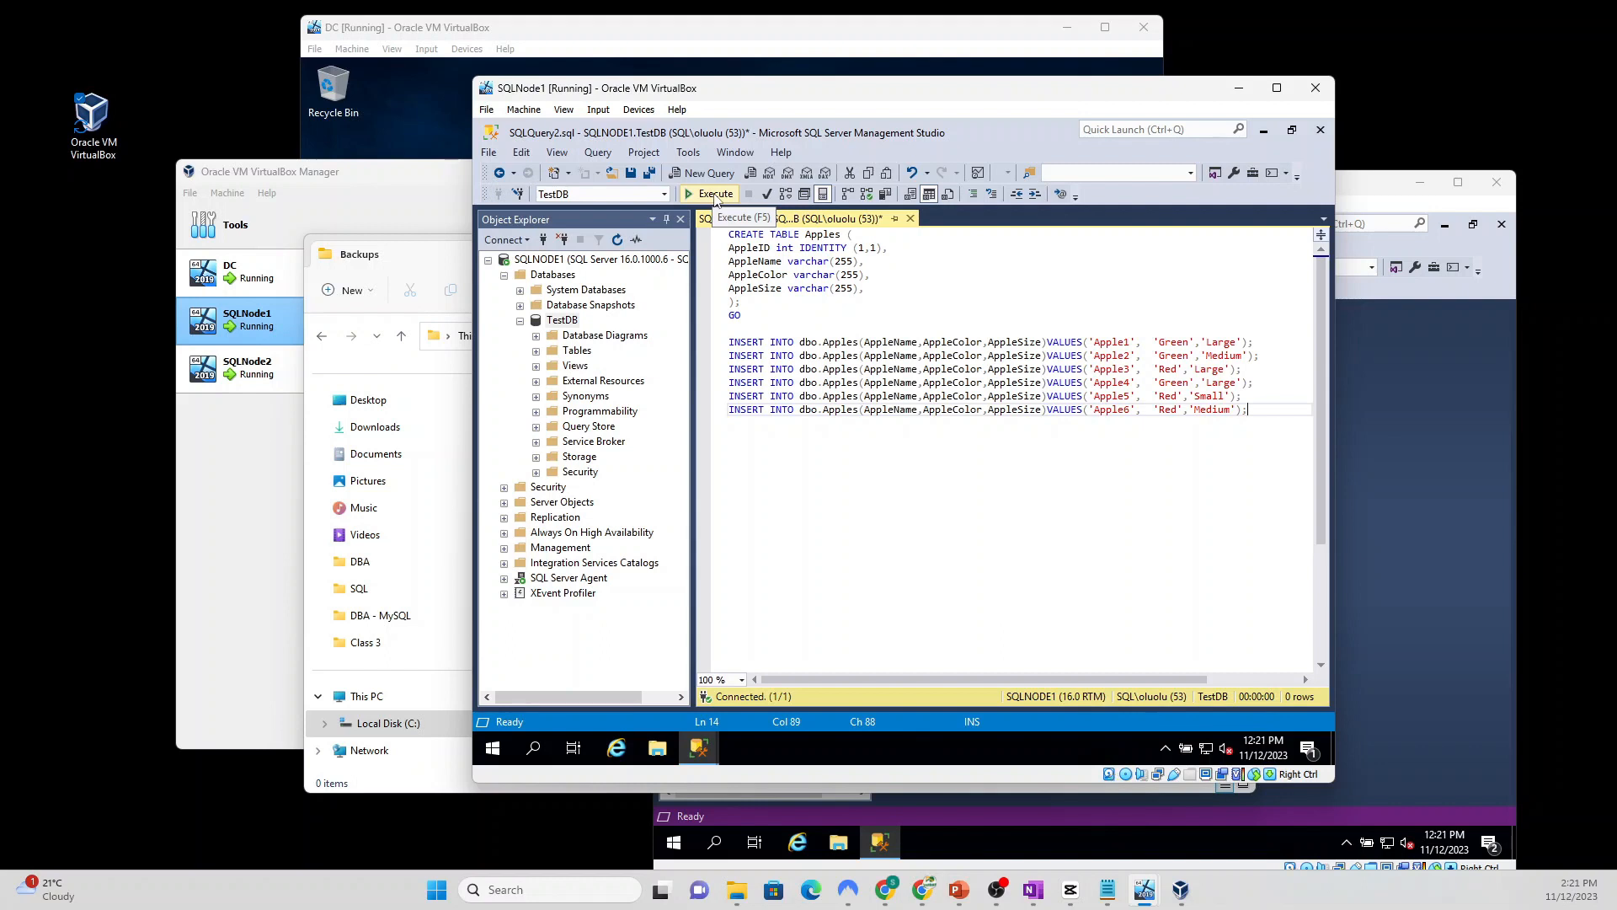
{"action": "left_click", "coordinate": [715, 194]}
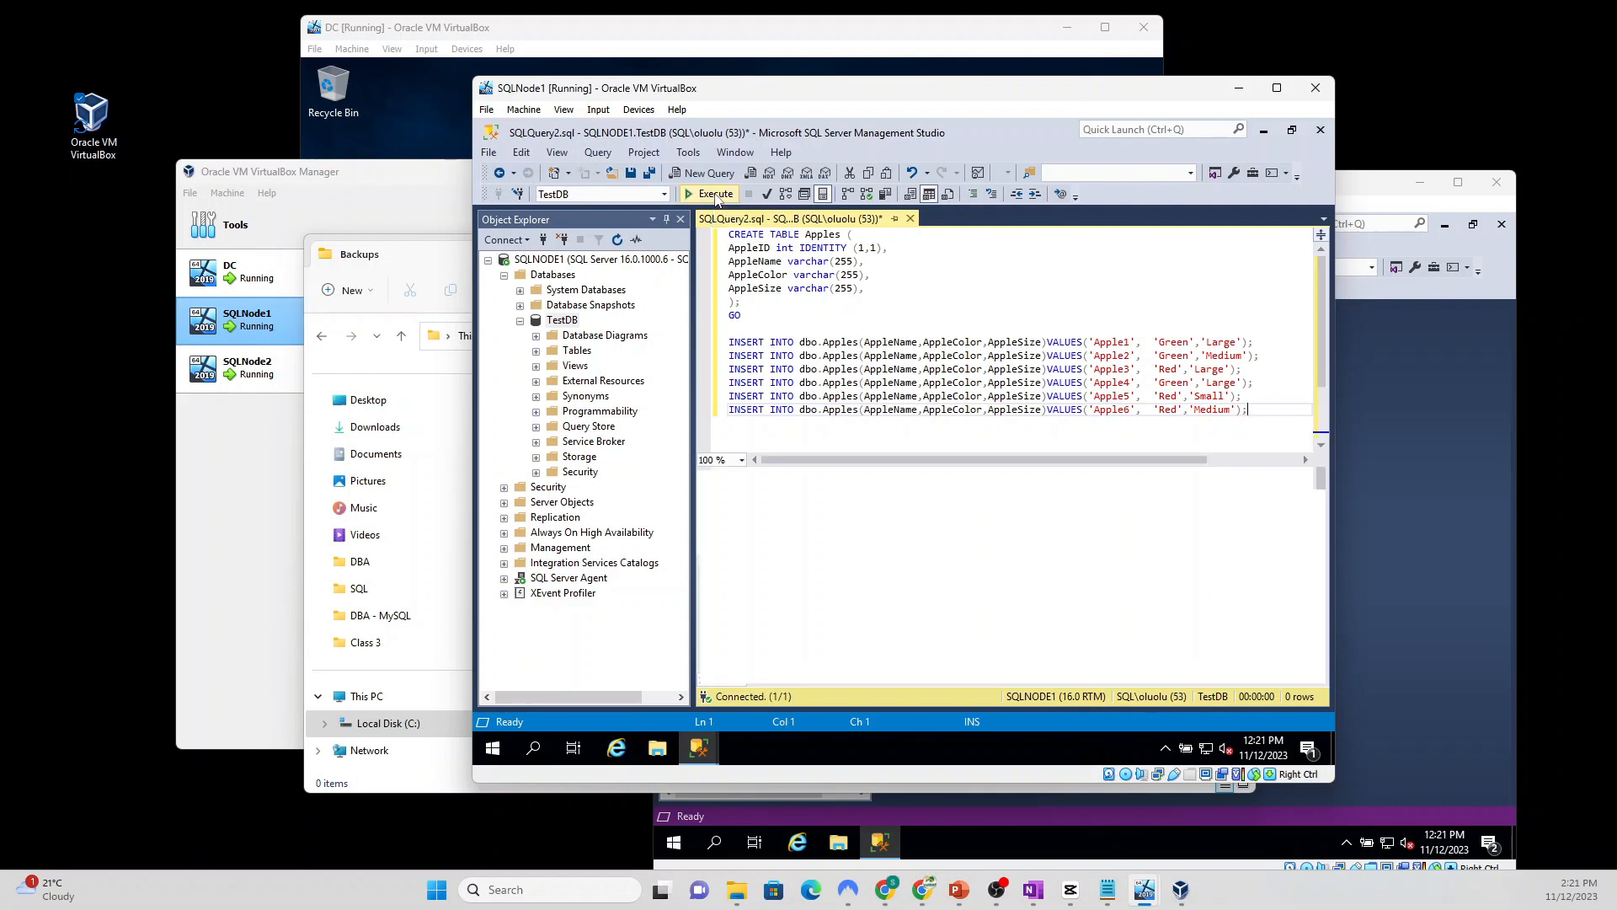
{"action": "left_click", "coordinate": [715, 195]}
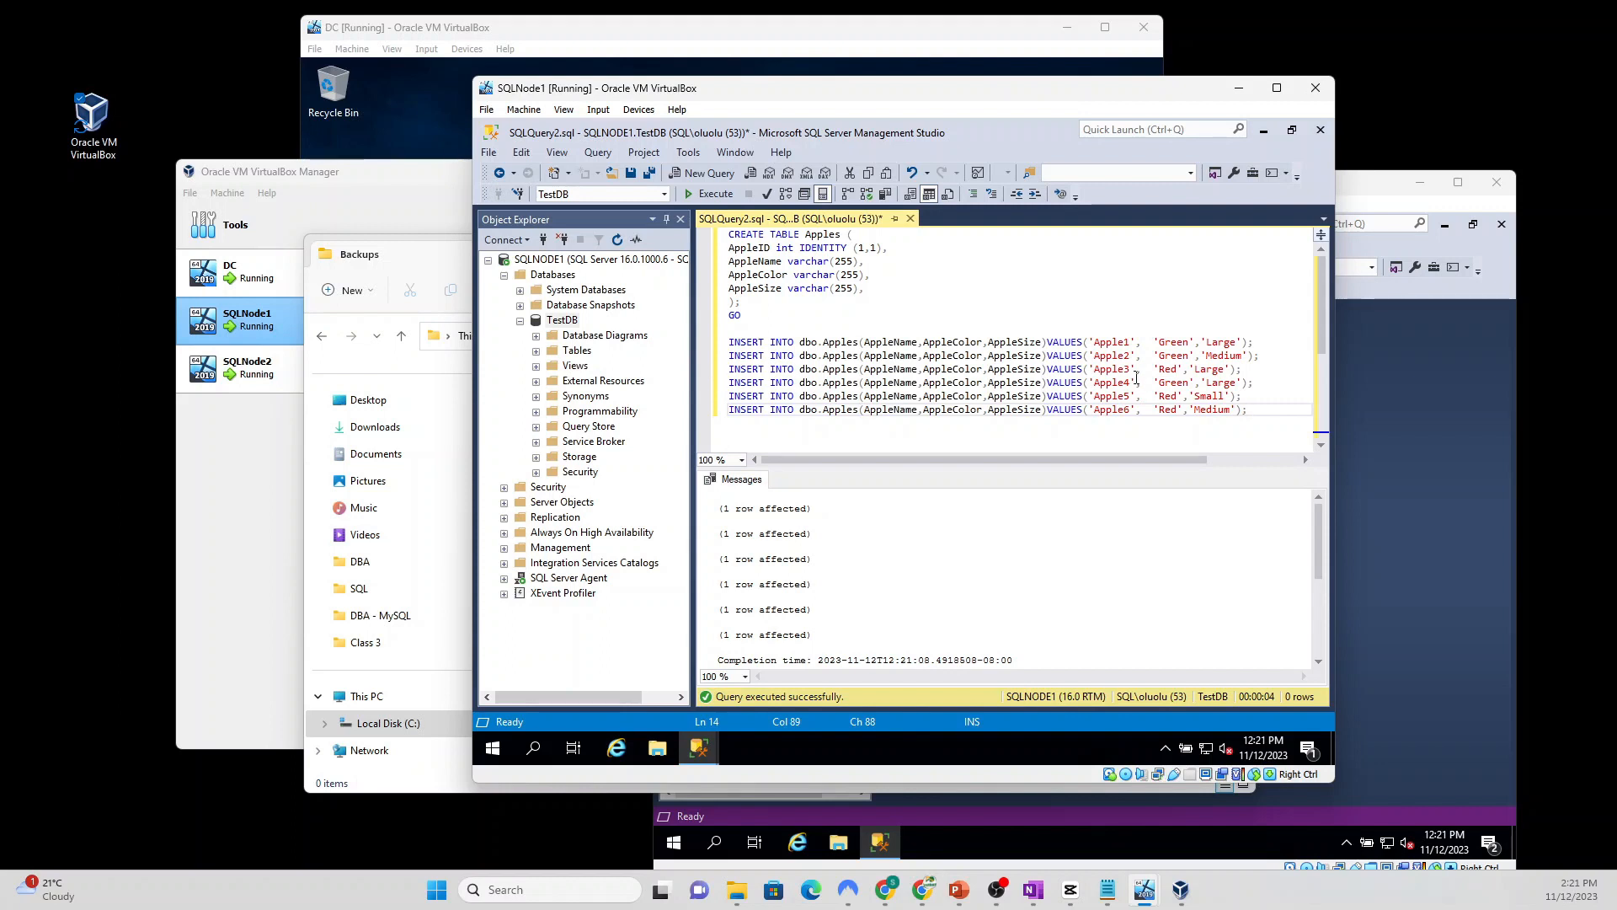
{"action": "key", "text": "ctrl+a"}
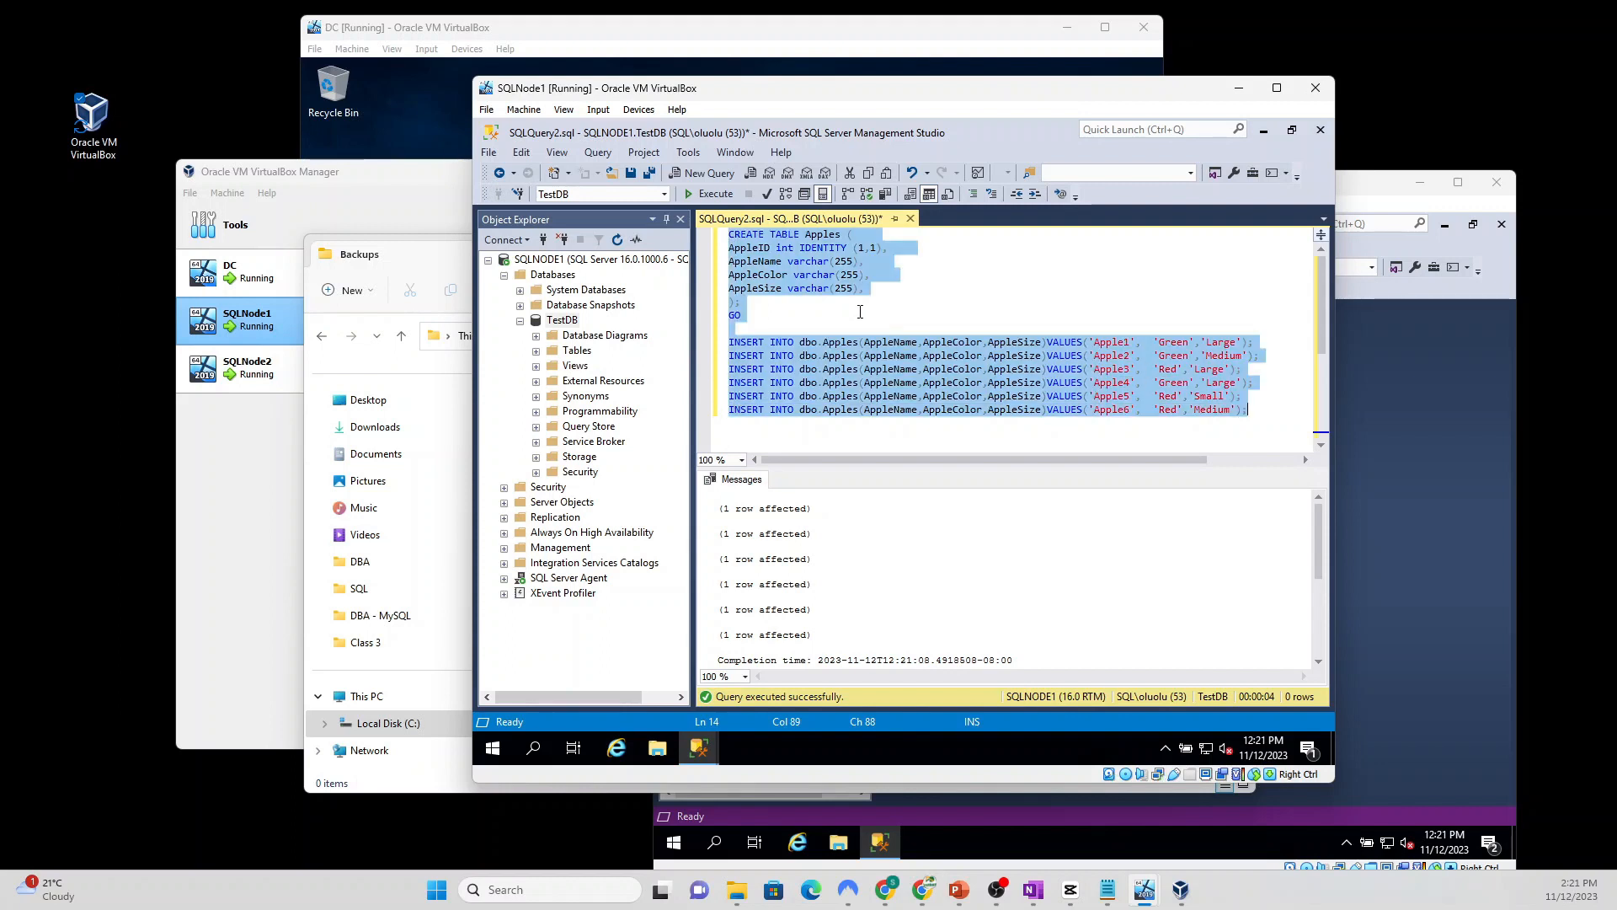
{"action": "type", "text": "select"}
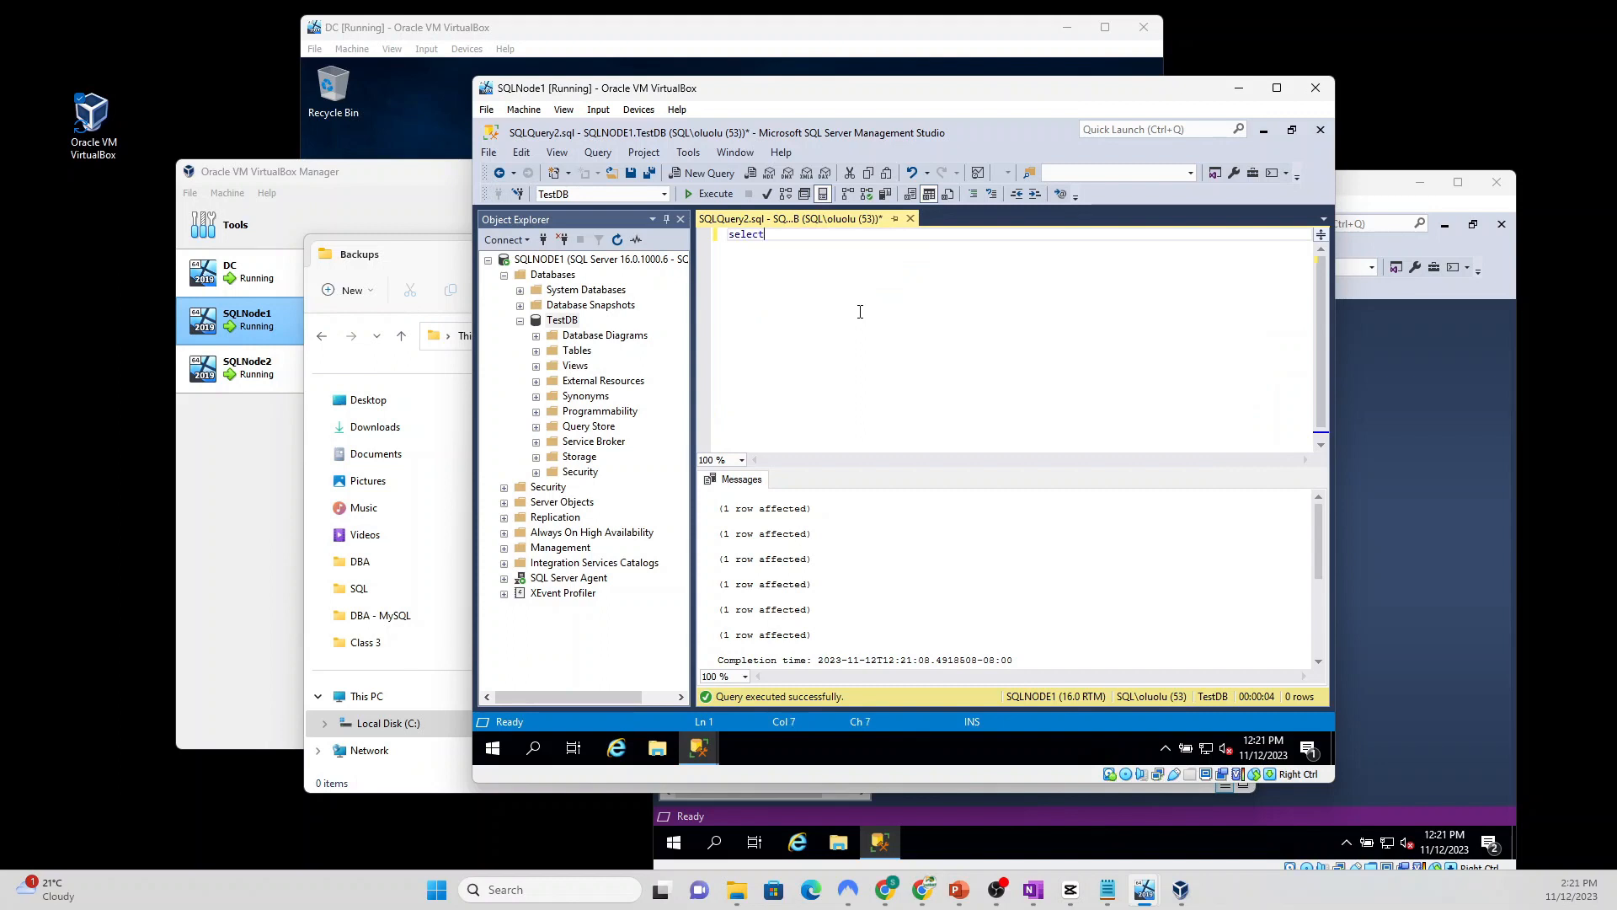
{"action": "type", "text": " * from"}
Step: Complete the query as select * from dbo.Apples and run it to list all six rows
{"action": "left_click", "coordinate": [562, 321]}
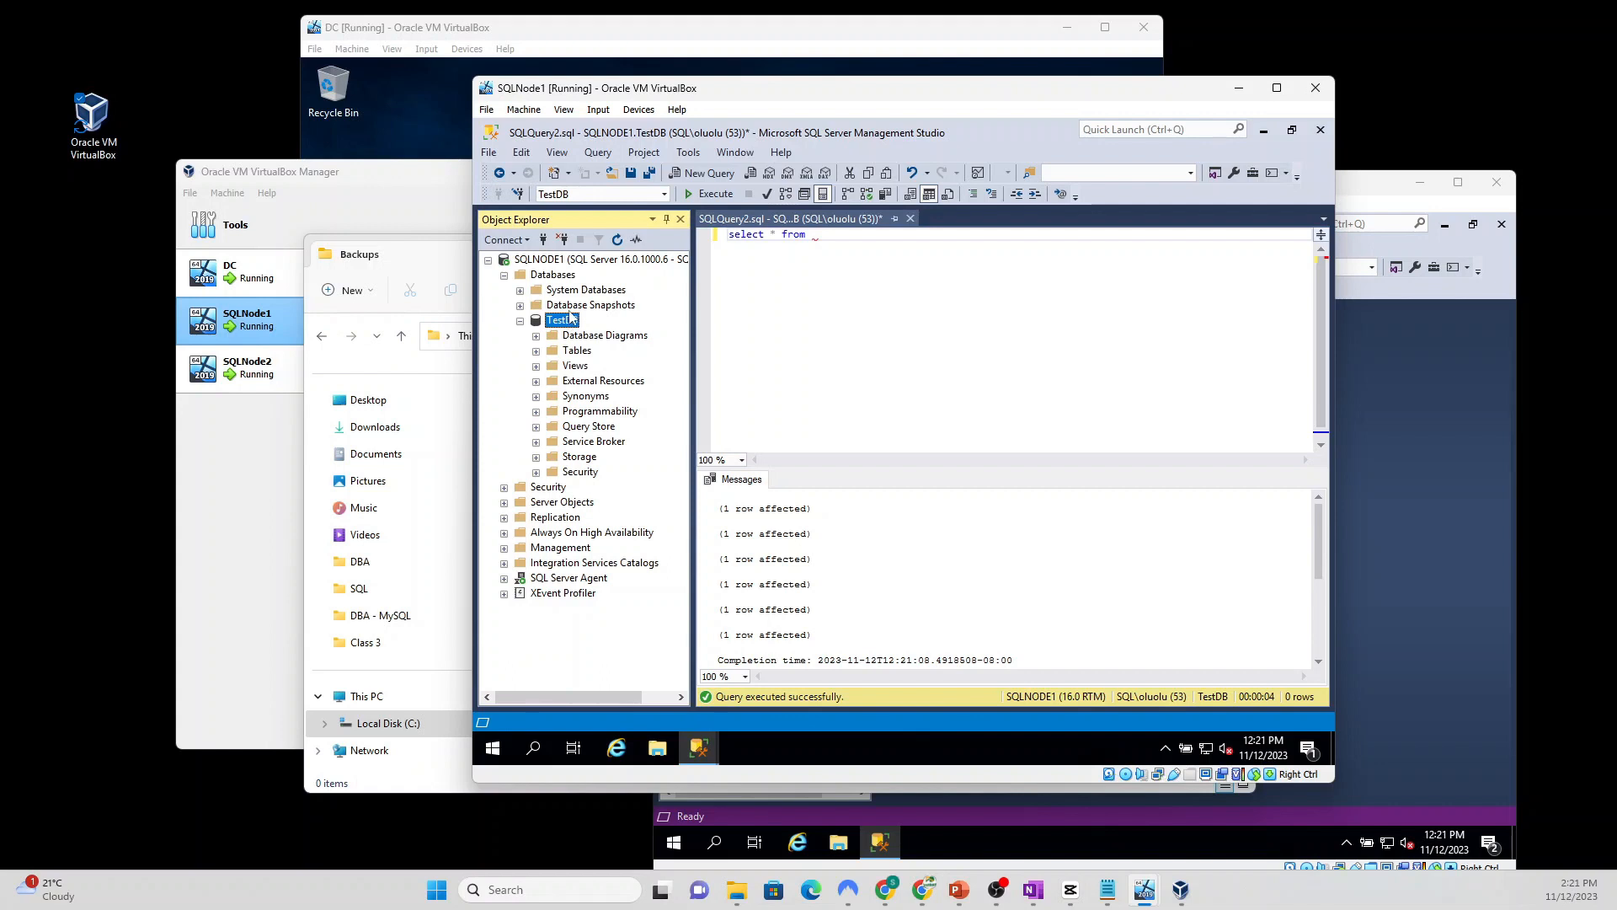
{"action": "left_click", "coordinate": [617, 241]}
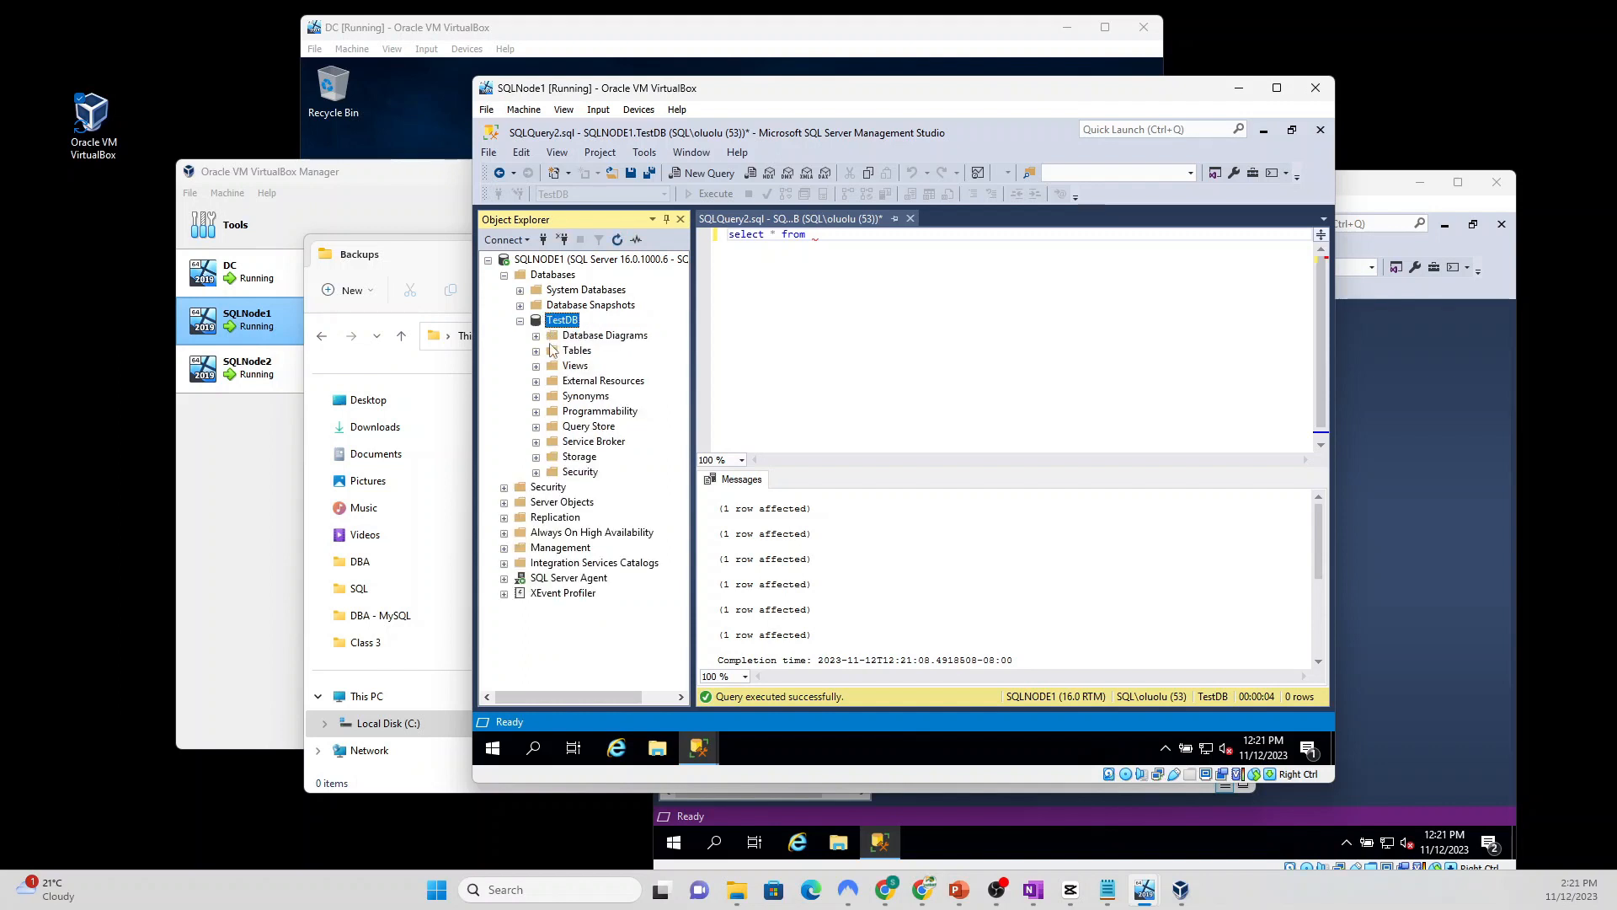
{"action": "left_click", "coordinate": [537, 352]}
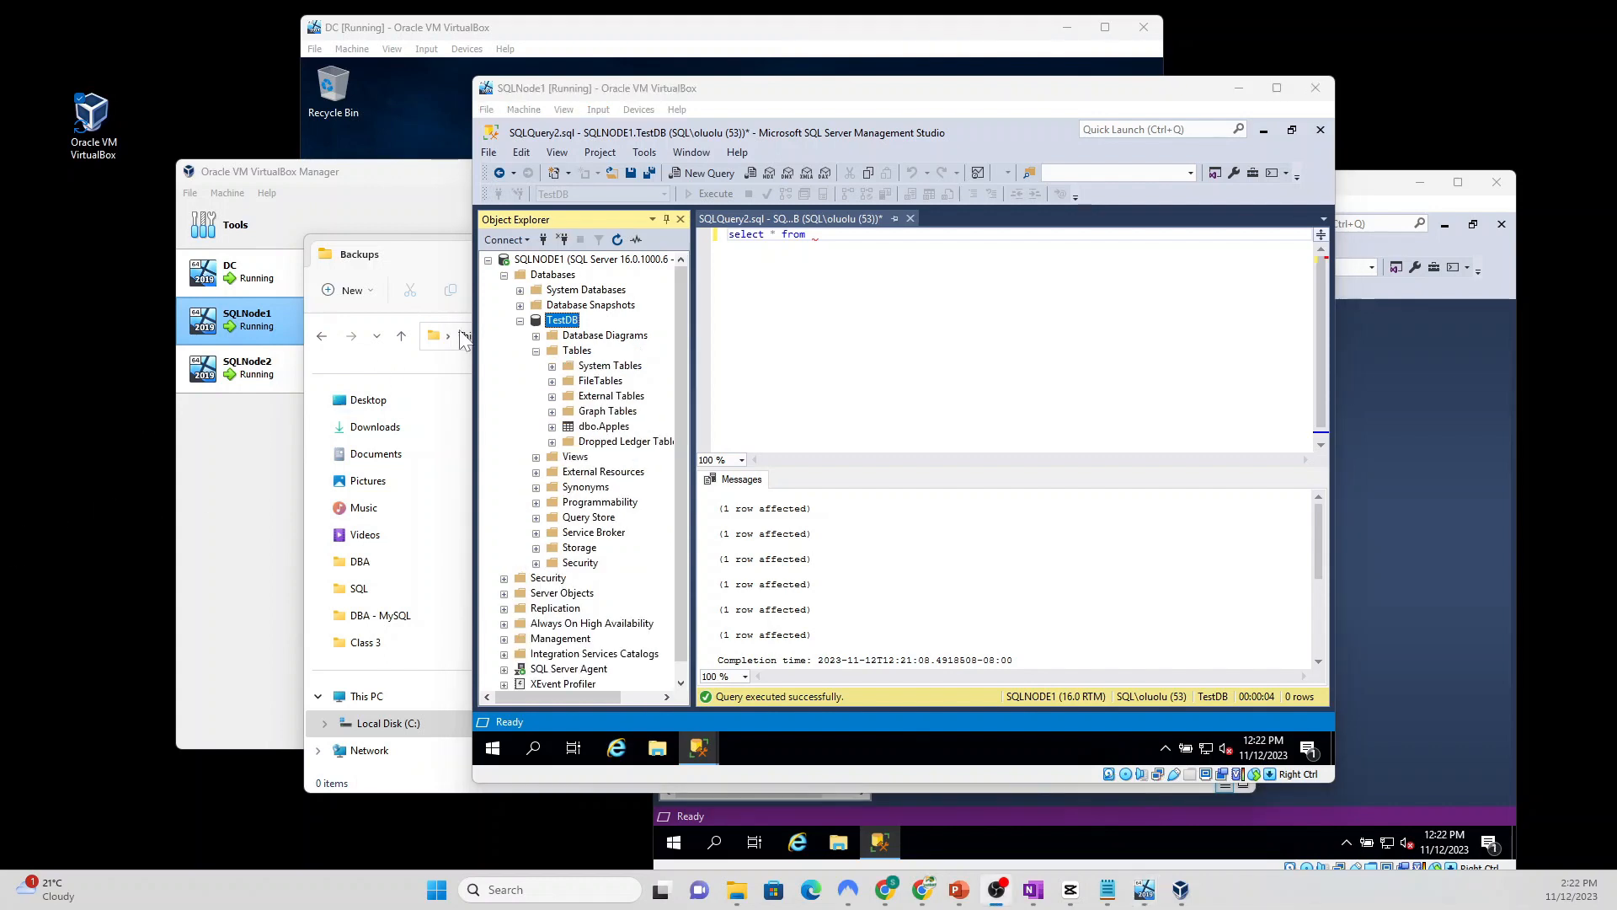
{"action": "left_click", "coordinate": [593, 428]}
{"action": "left_click_drag", "start_coordinate": [593, 431], "coordinate": [832, 238]}
{"action": "left_click", "coordinate": [768, 238]}
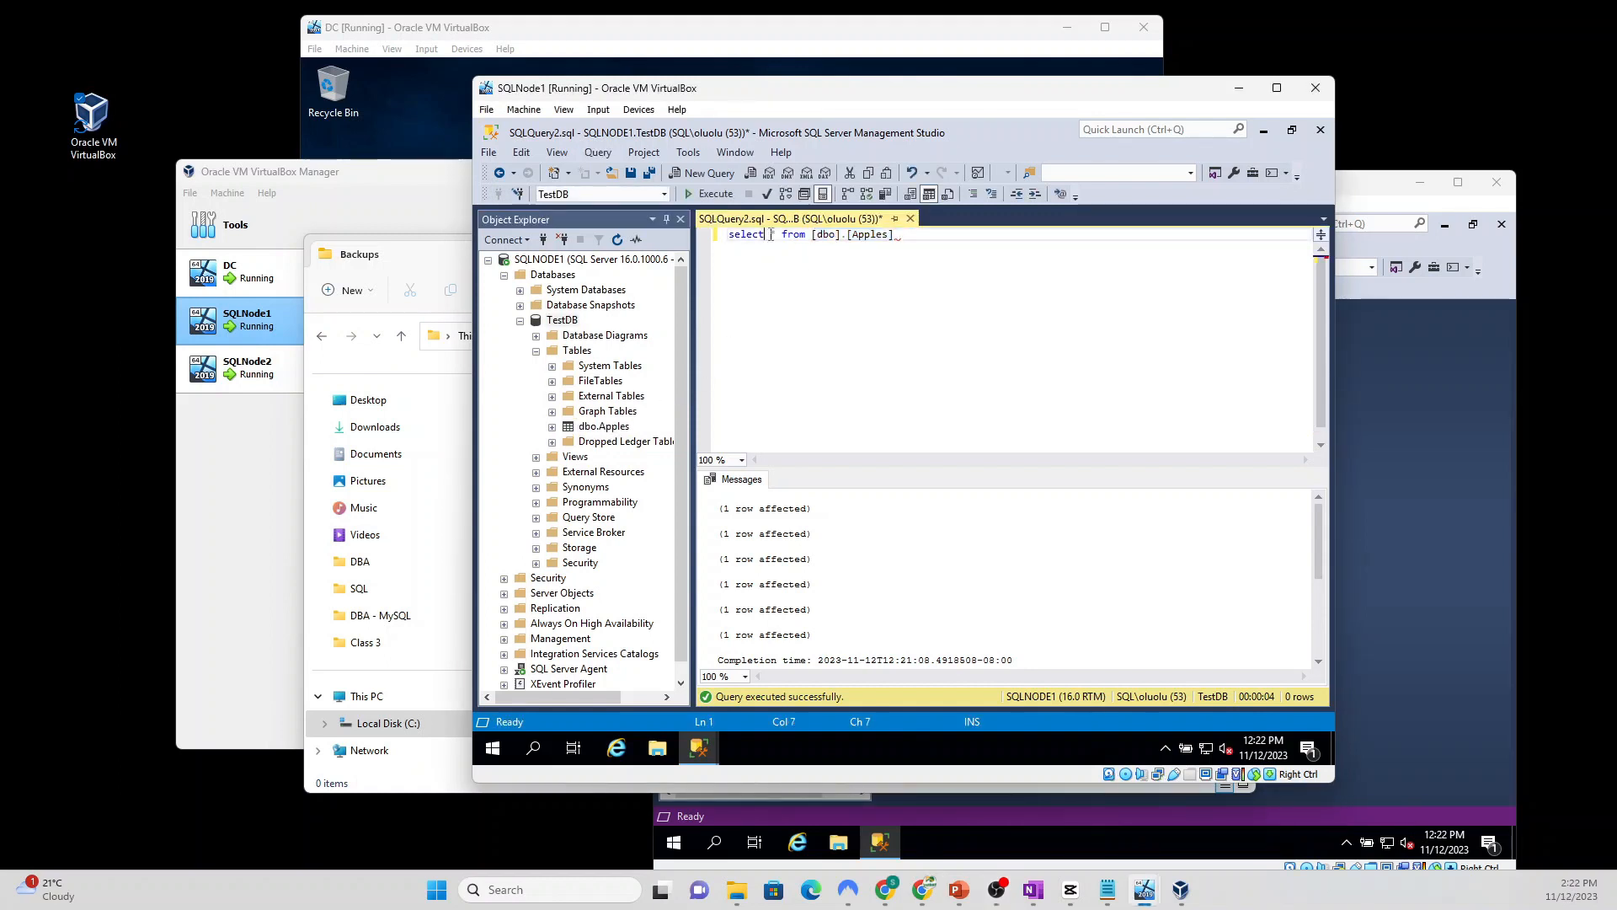
{"action": "left_click", "coordinate": [708, 196]}
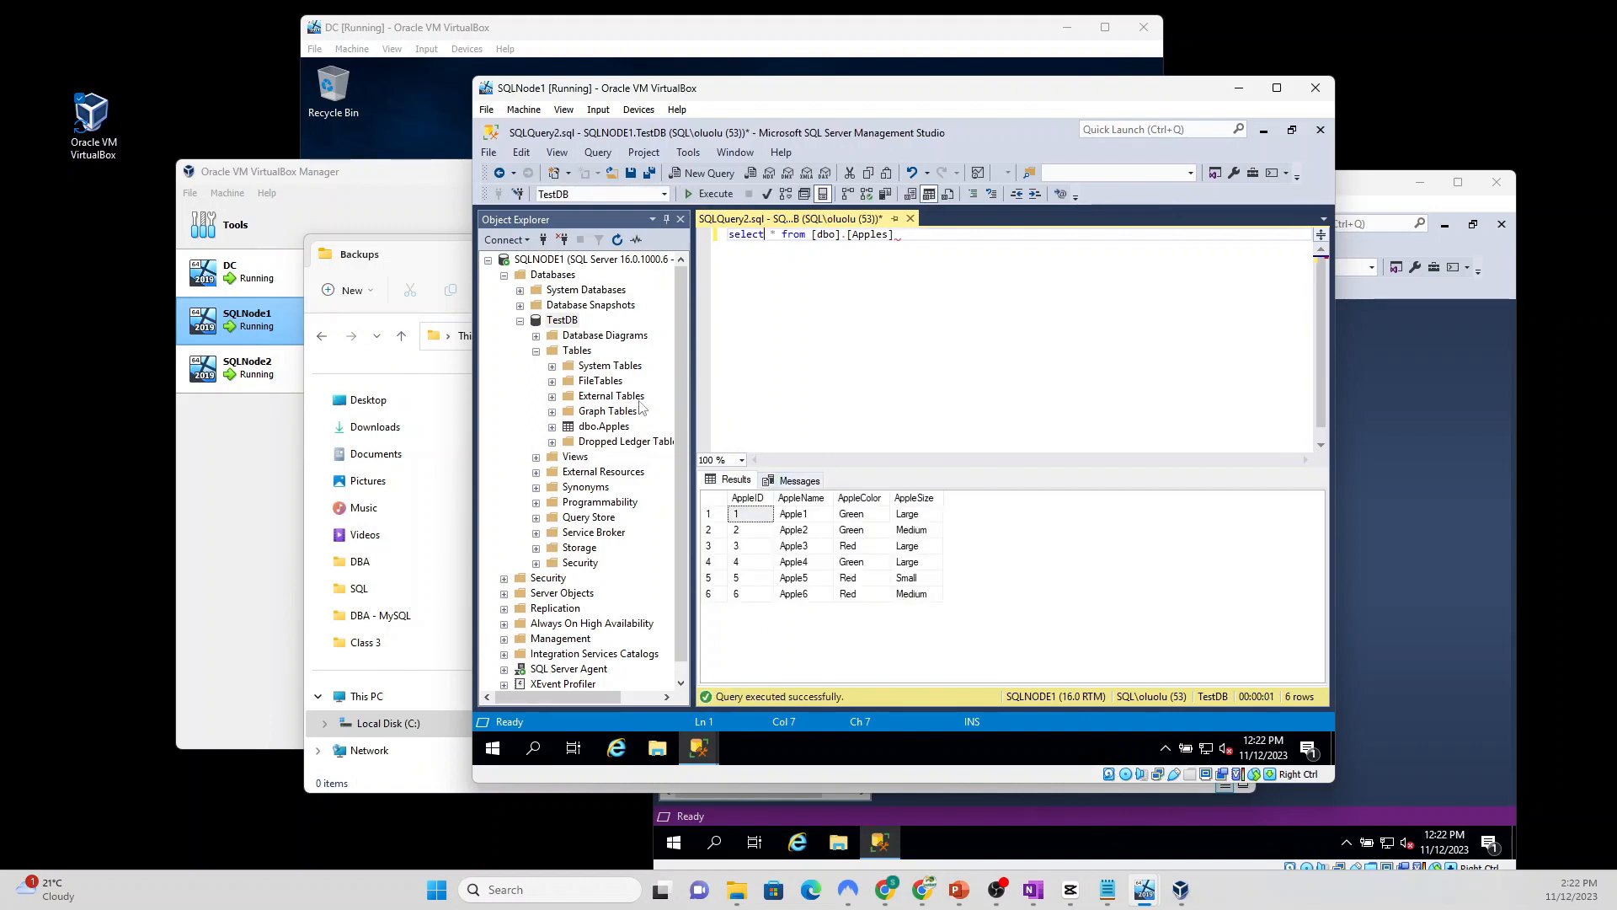
{"action": "left_click", "coordinate": [537, 351]}
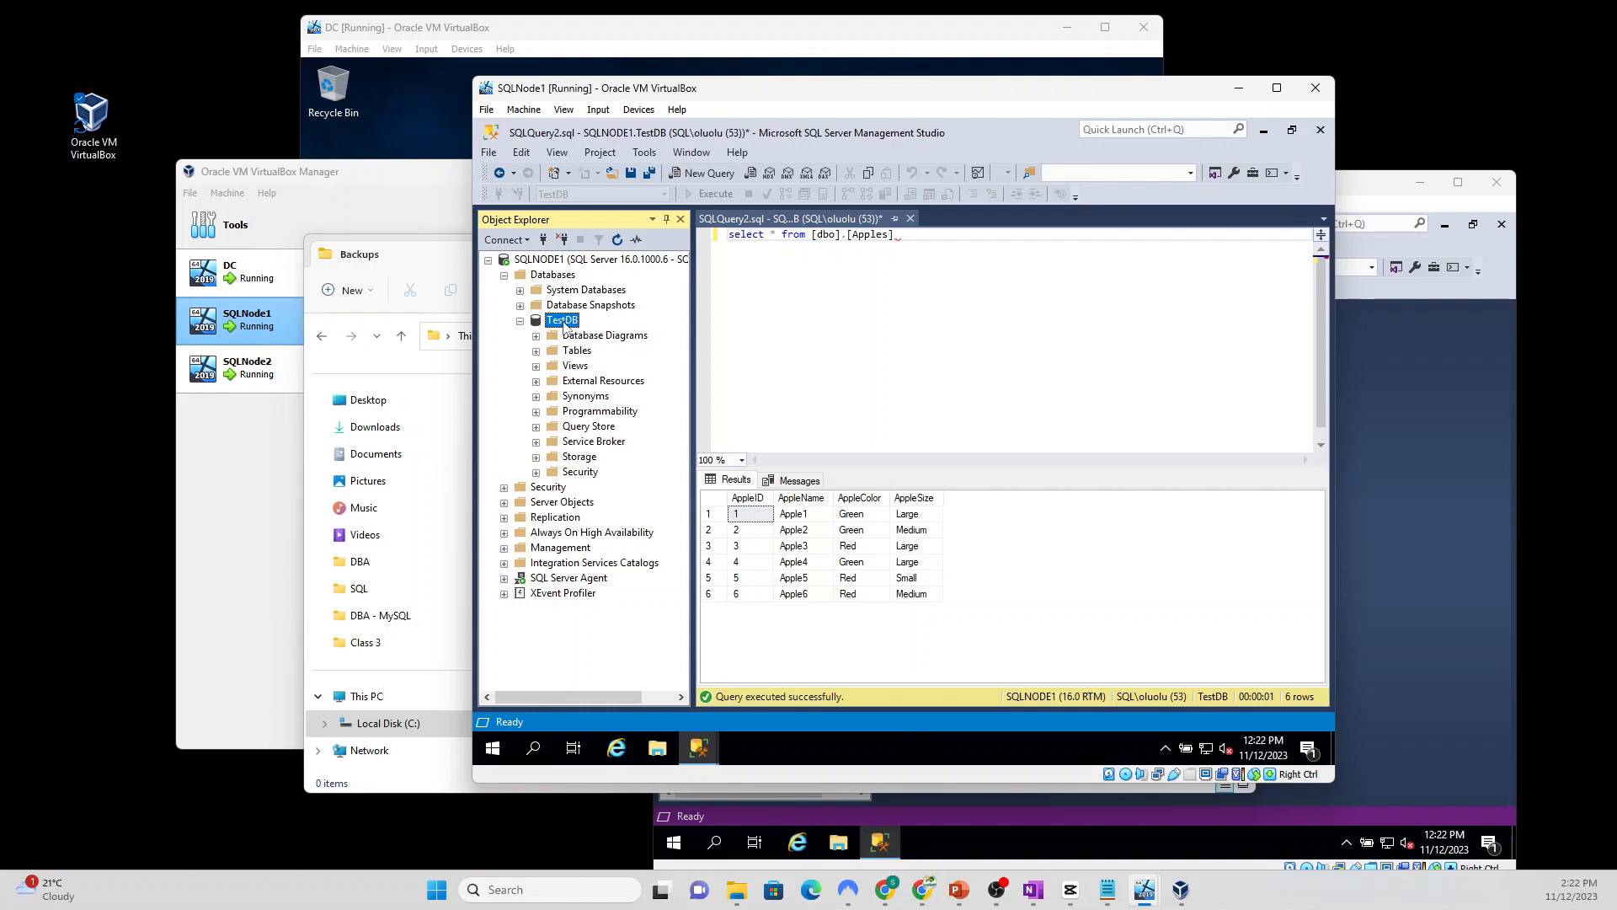
Step: Start a backup of TestDB and replace its default destination with a new file location
{"action": "right_click", "coordinate": [564, 325]}
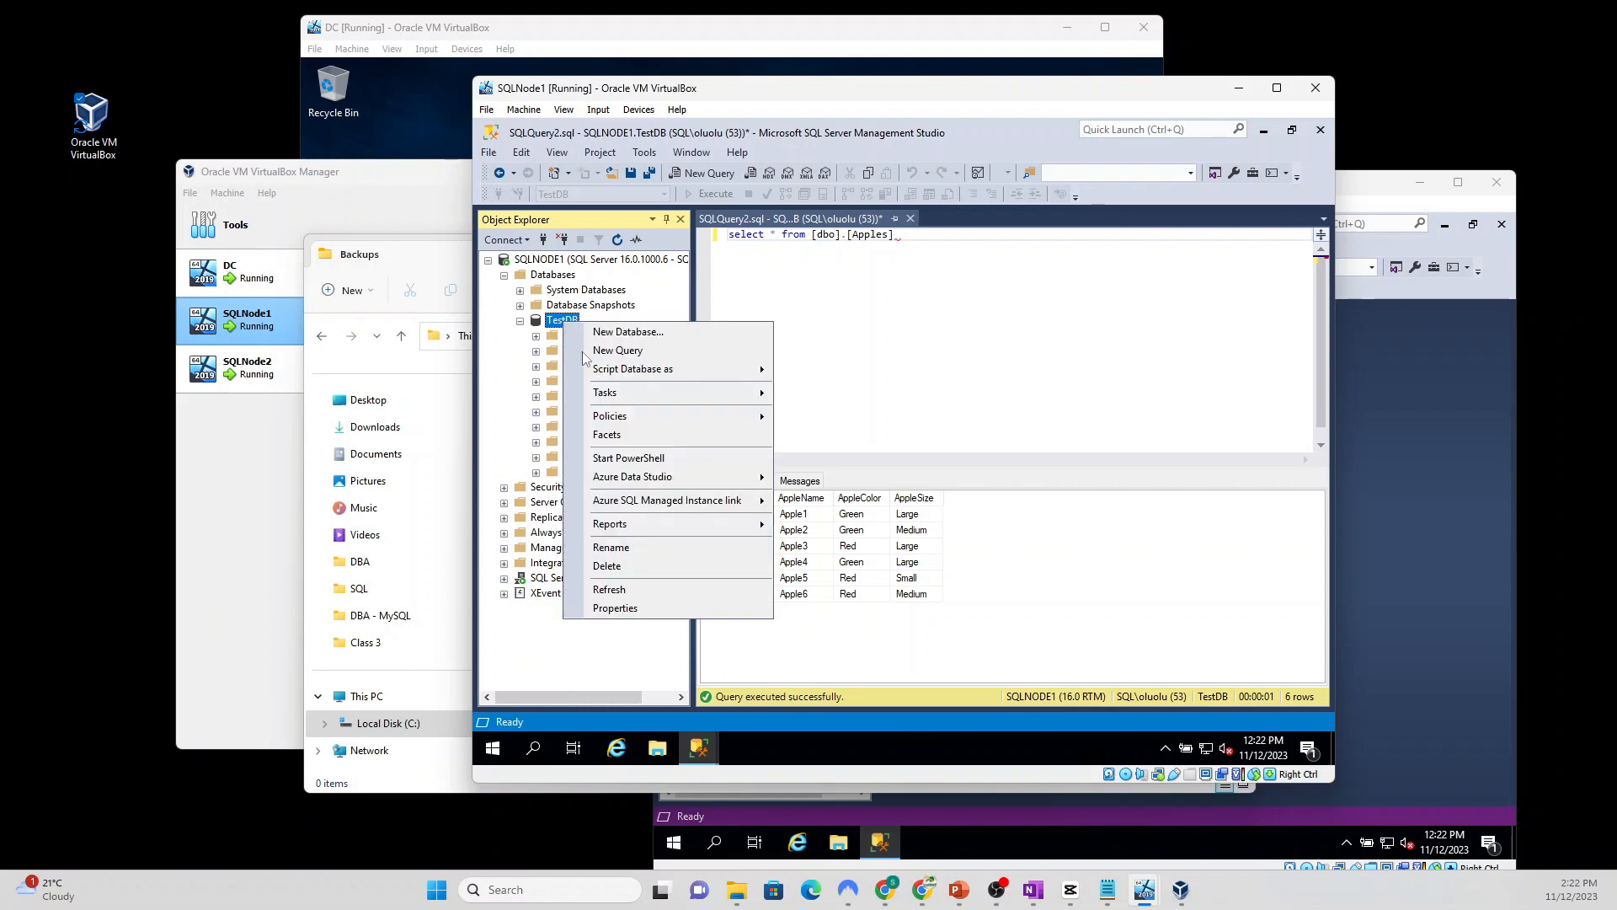
{"action": "mouse_move", "coordinate": [640, 395]}
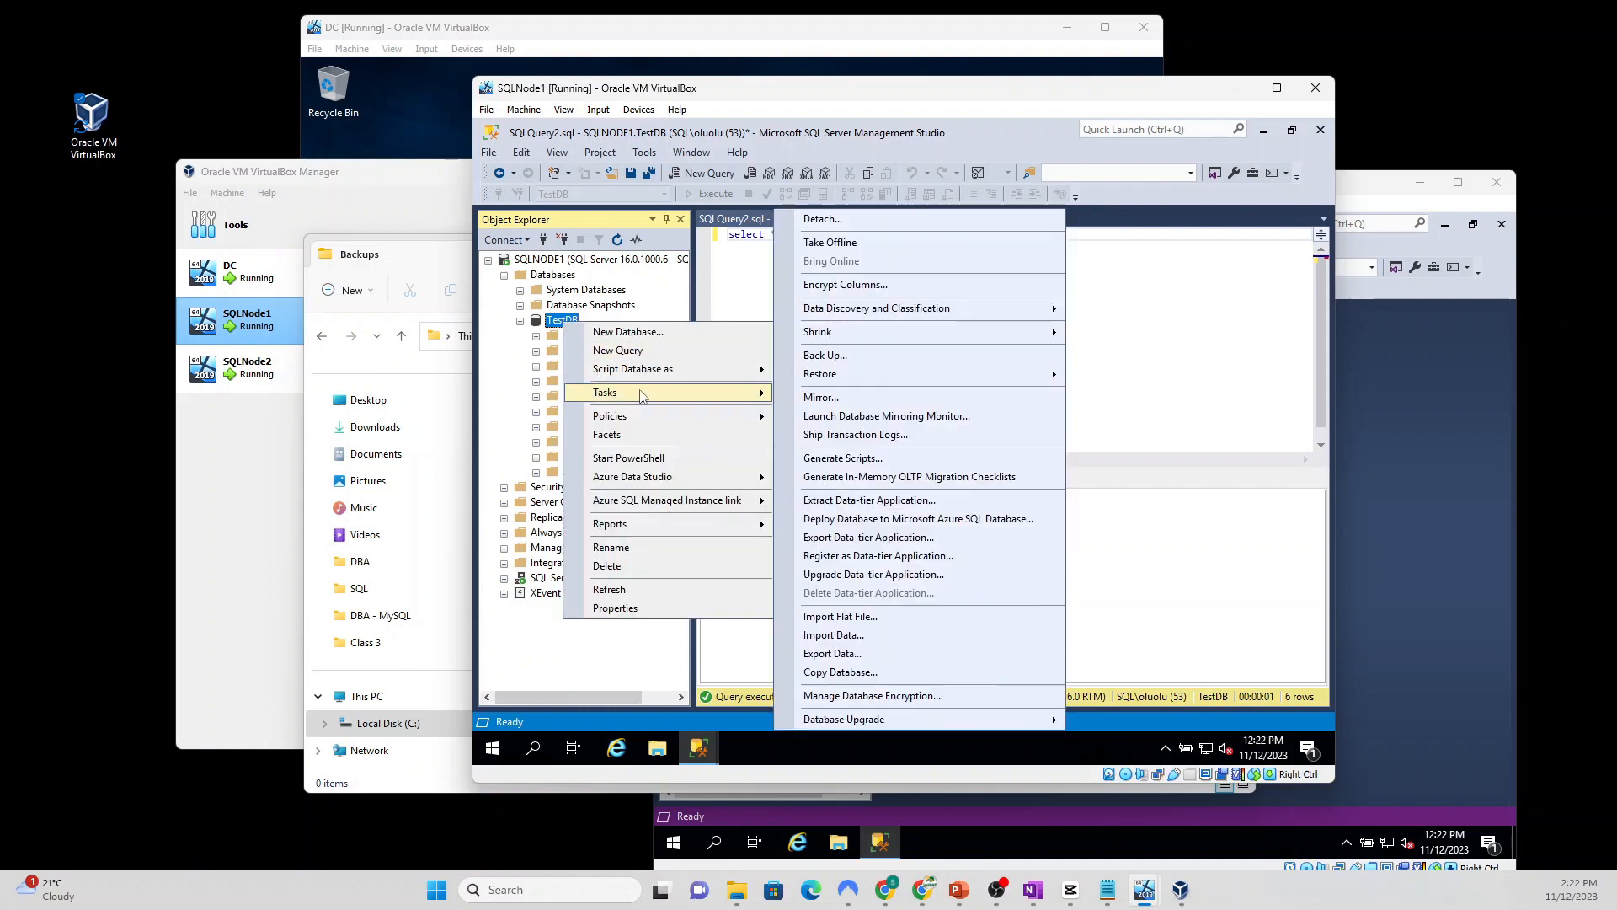
{"action": "left_click", "coordinate": [877, 355]}
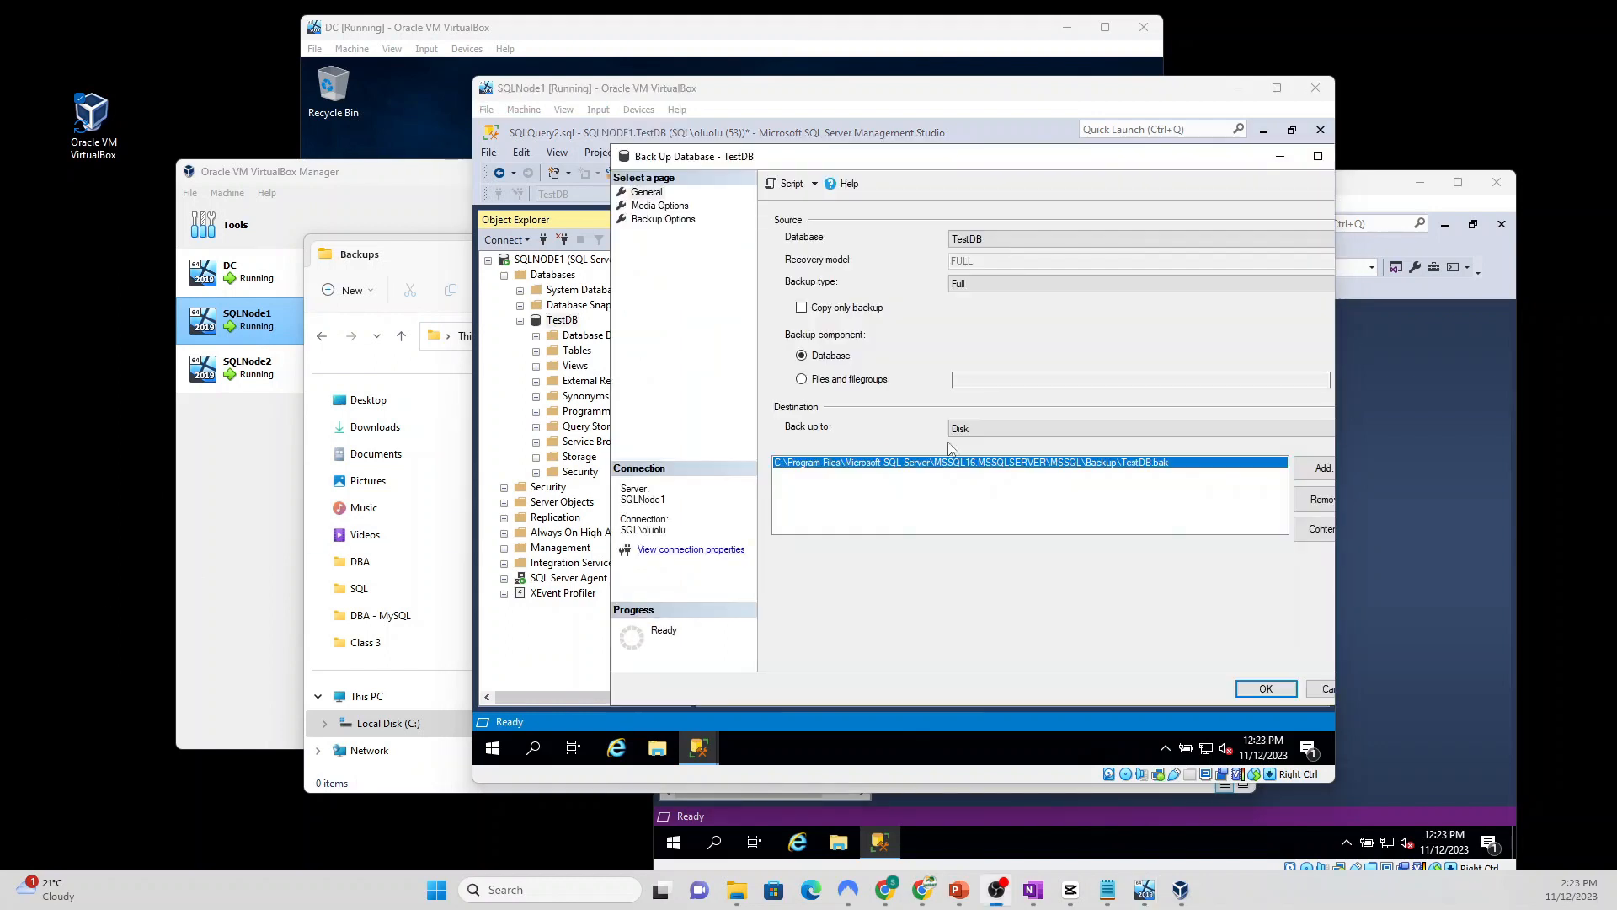
{"action": "left_click", "coordinate": [1315, 497]}
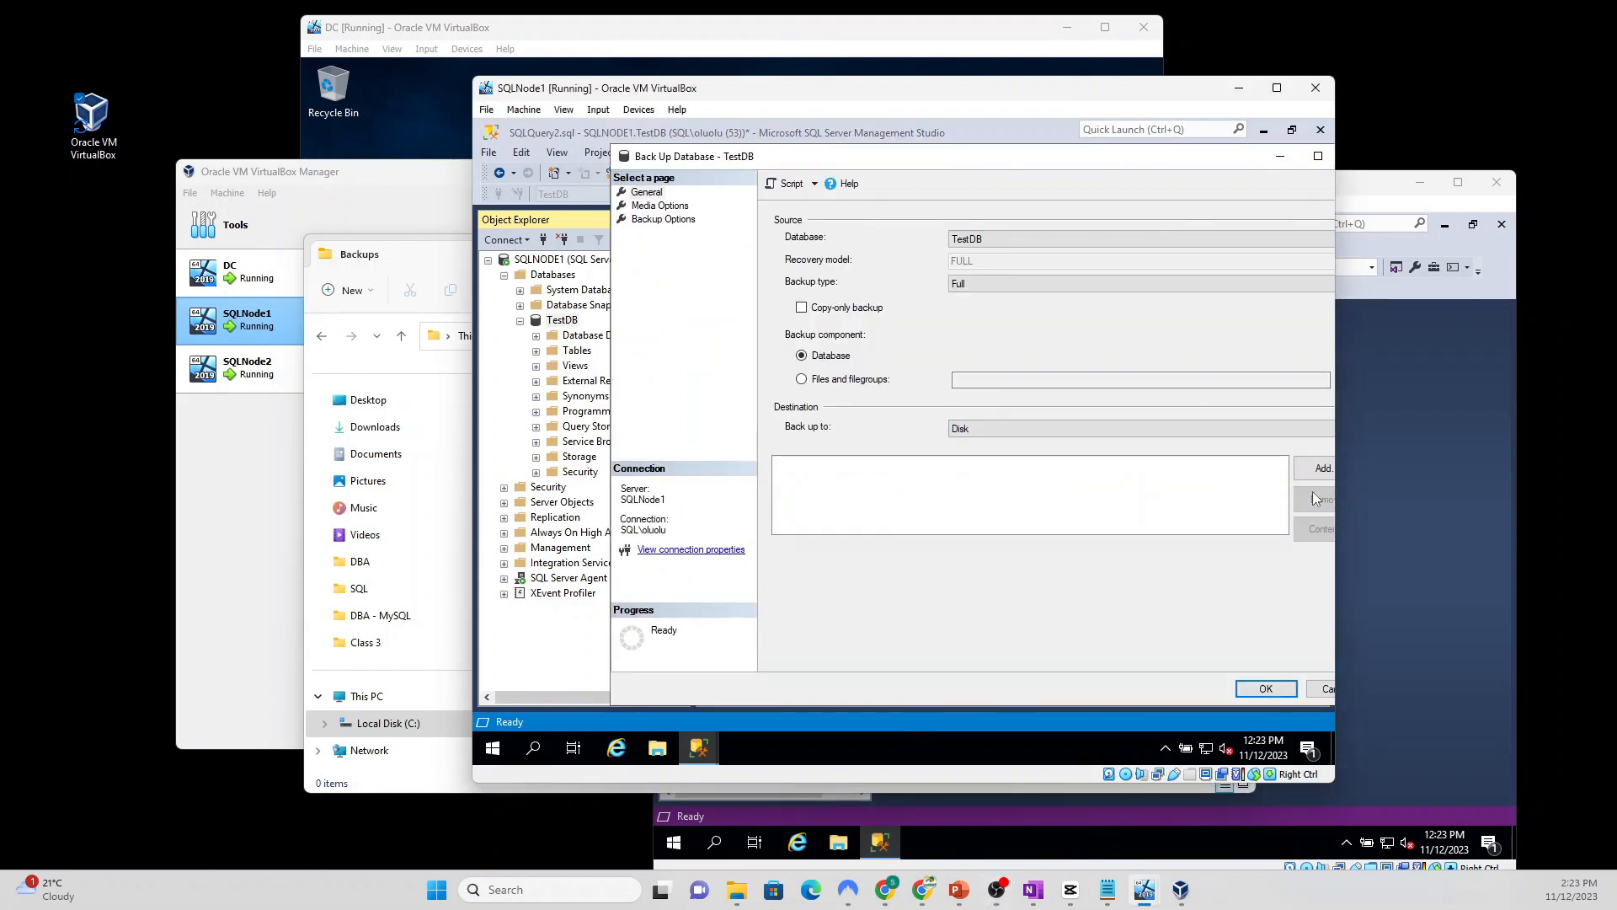
{"action": "left_click", "coordinate": [1319, 468]}
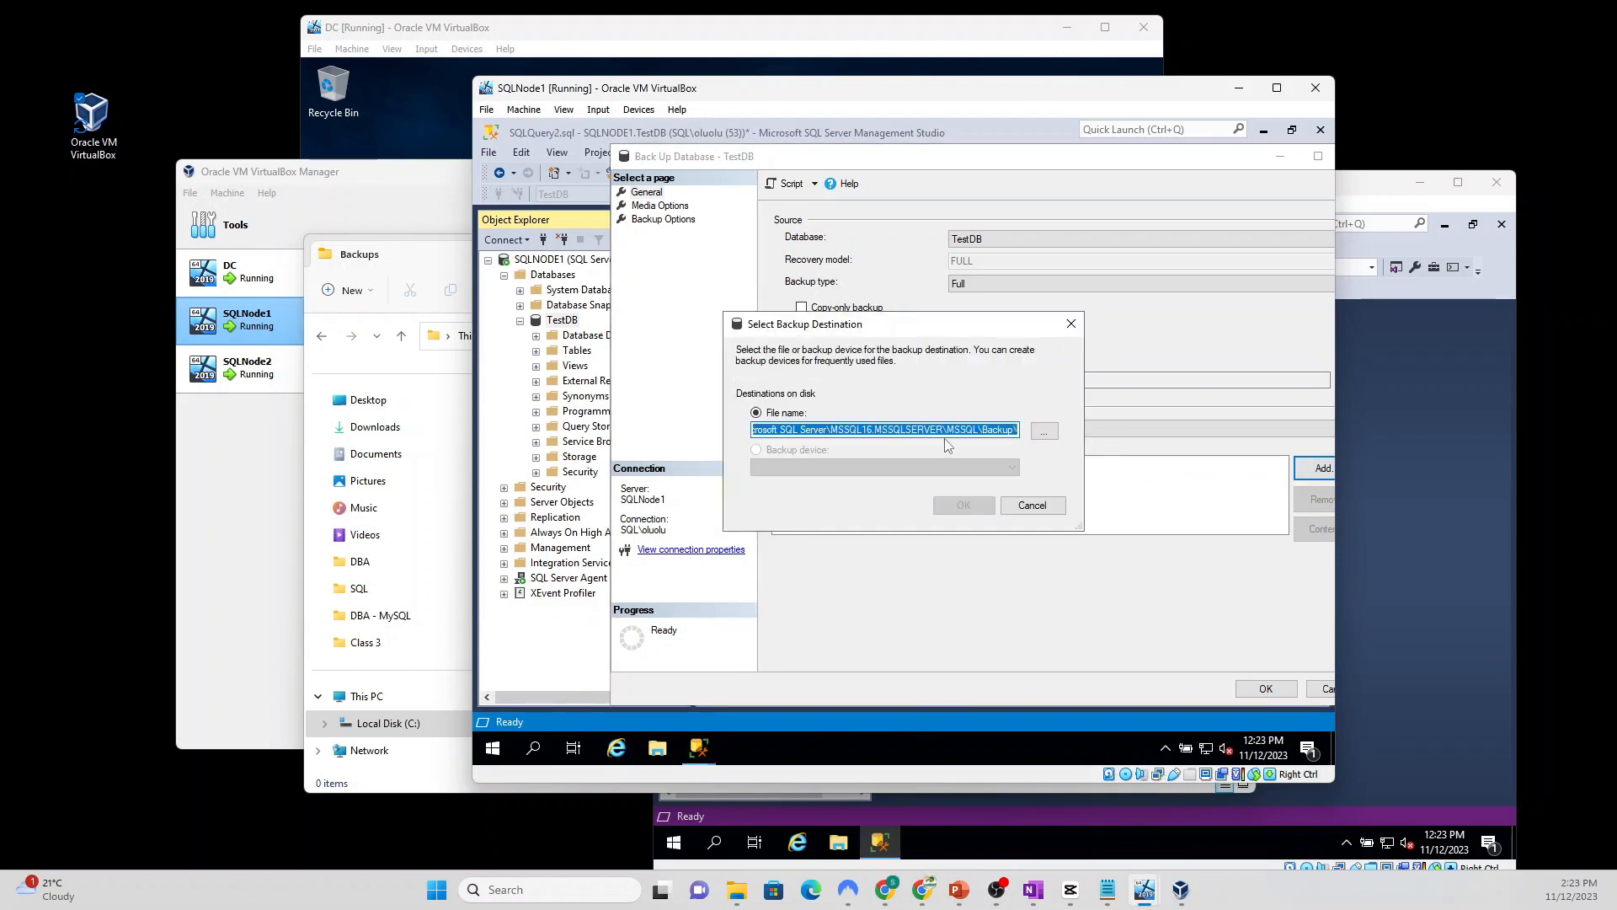
{"action": "left_click", "coordinate": [1047, 431]}
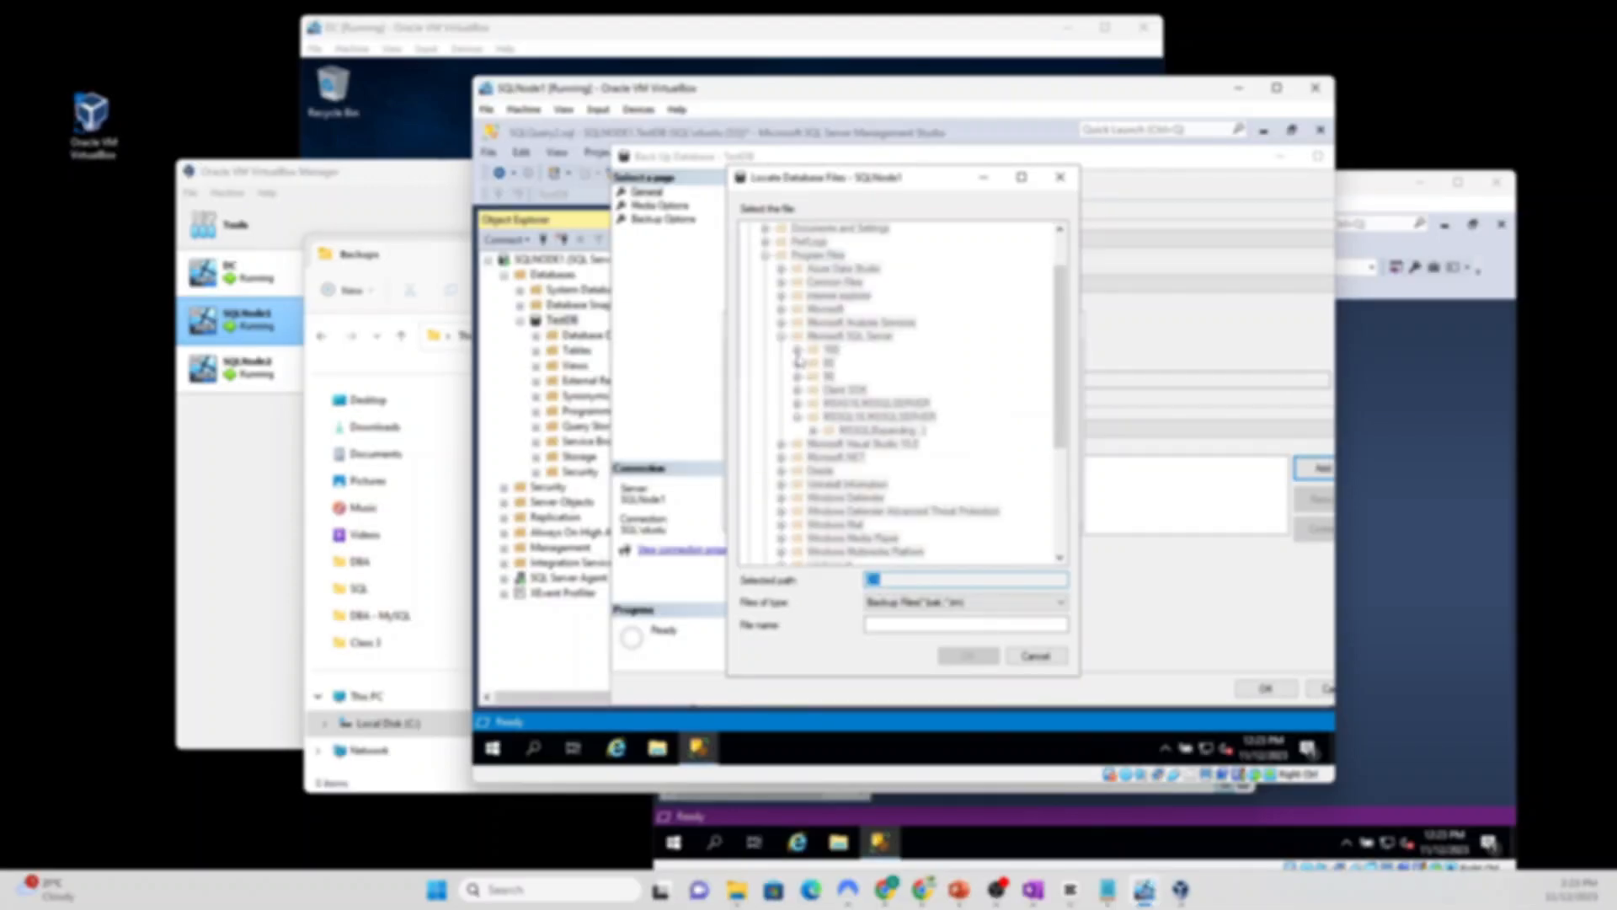
Step: Choose Z:\Backups\TestDB_Backup.bak as the backup destination file
{"action": "scroll", "coordinate": [796, 362], "scroll_direction": "down", "scroll_amount": 7}
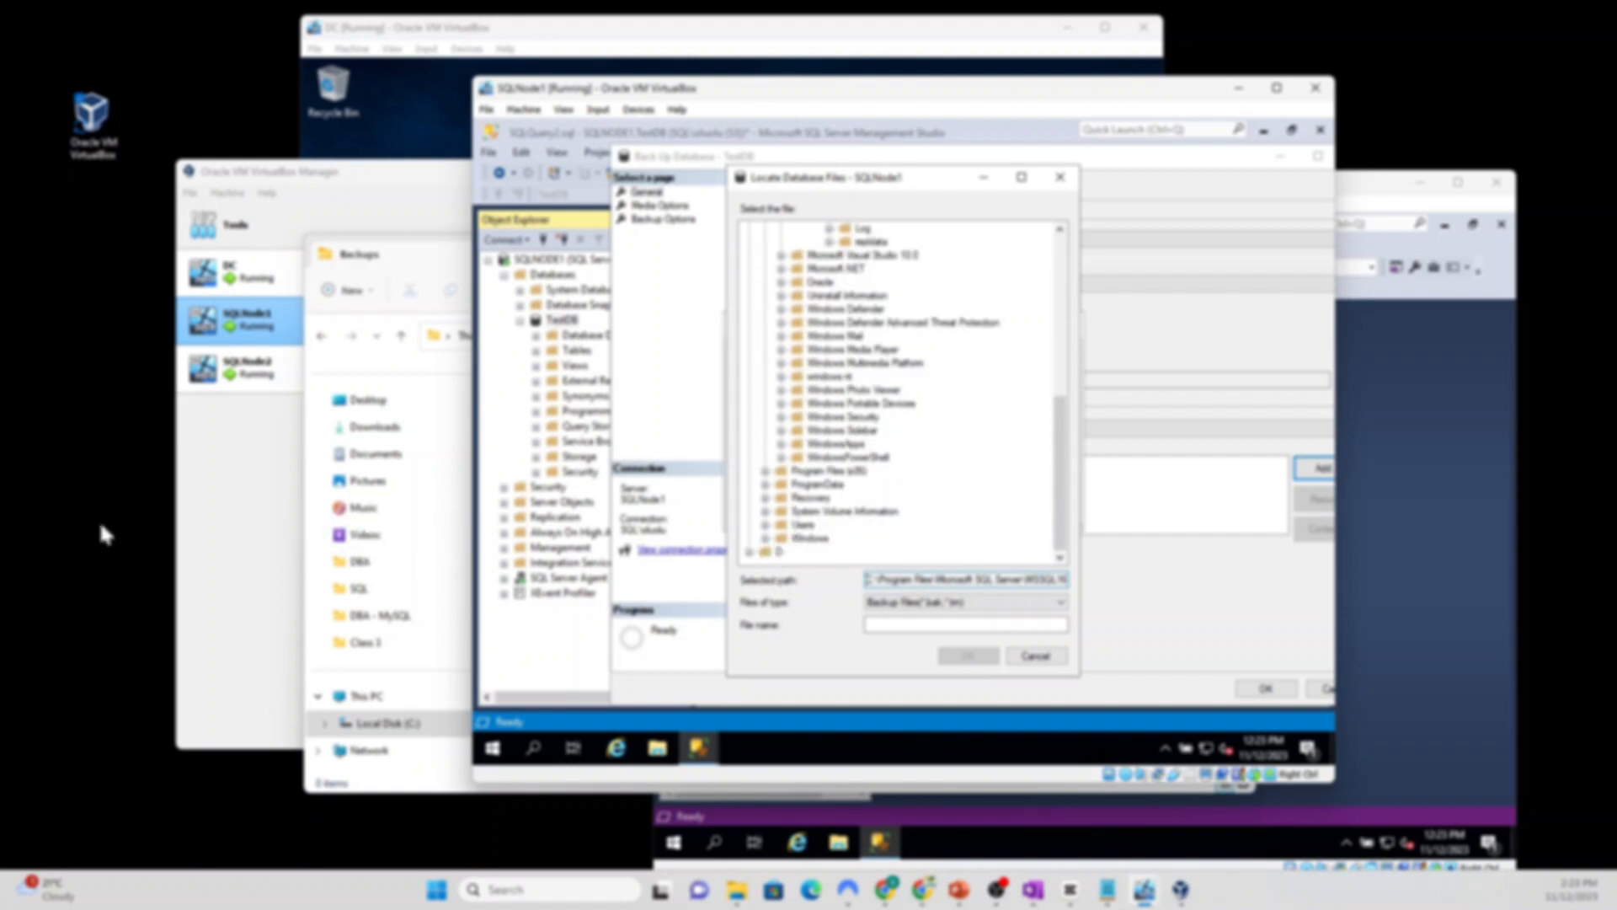
{"action": "left_click", "coordinate": [1035, 656]}
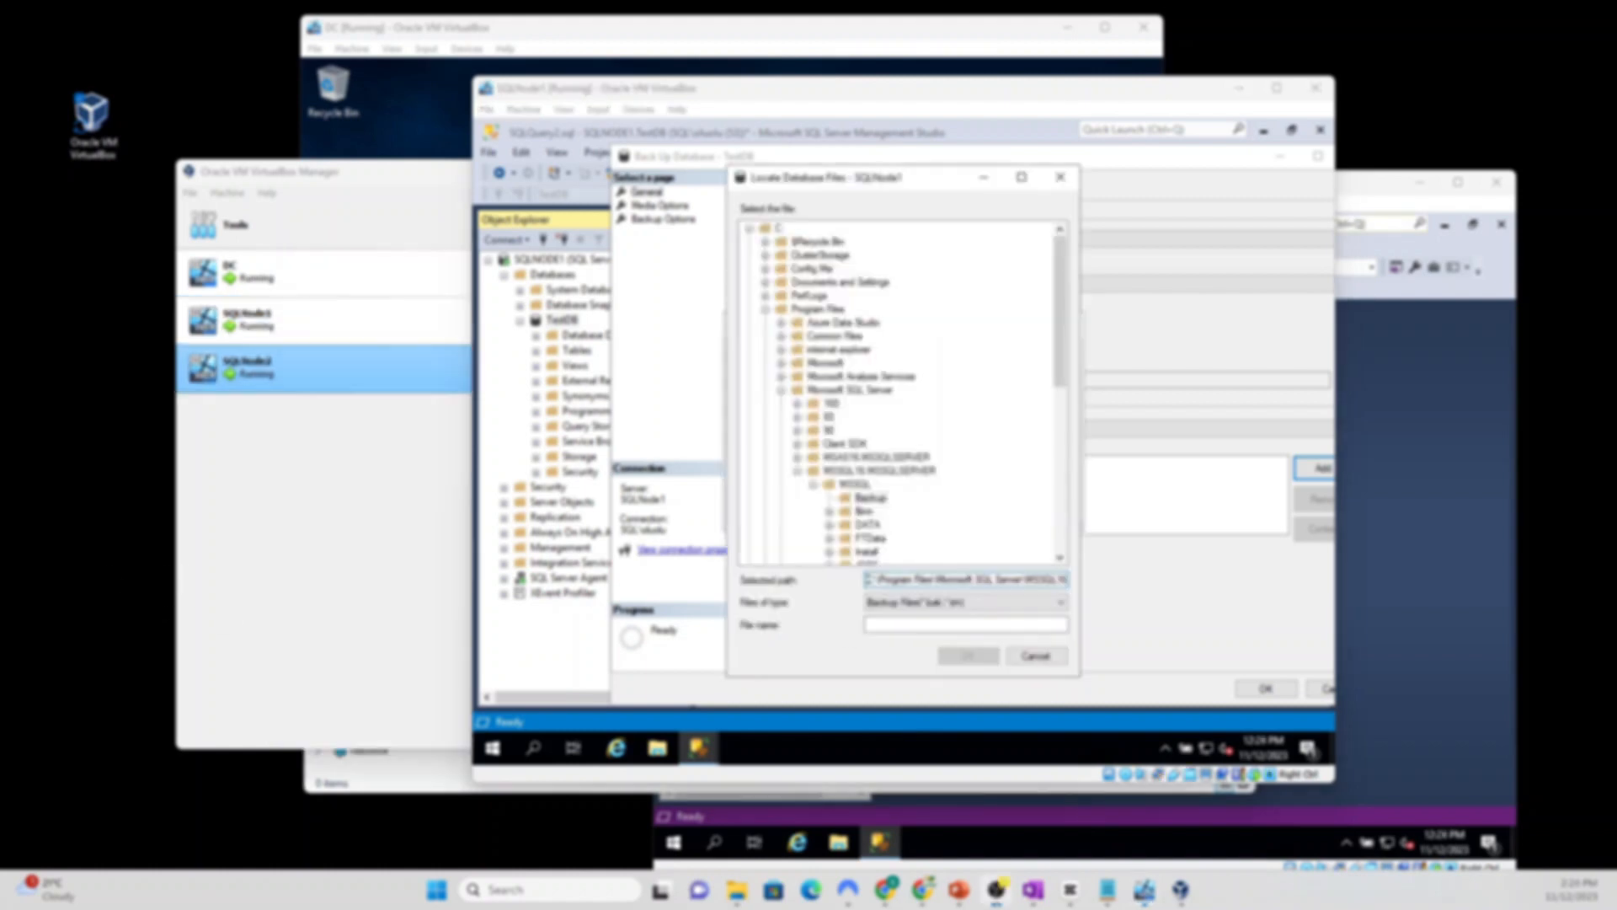
{"action": "scroll", "coordinate": [817, 446], "scroll_direction": "down", "scroll_amount": 5}
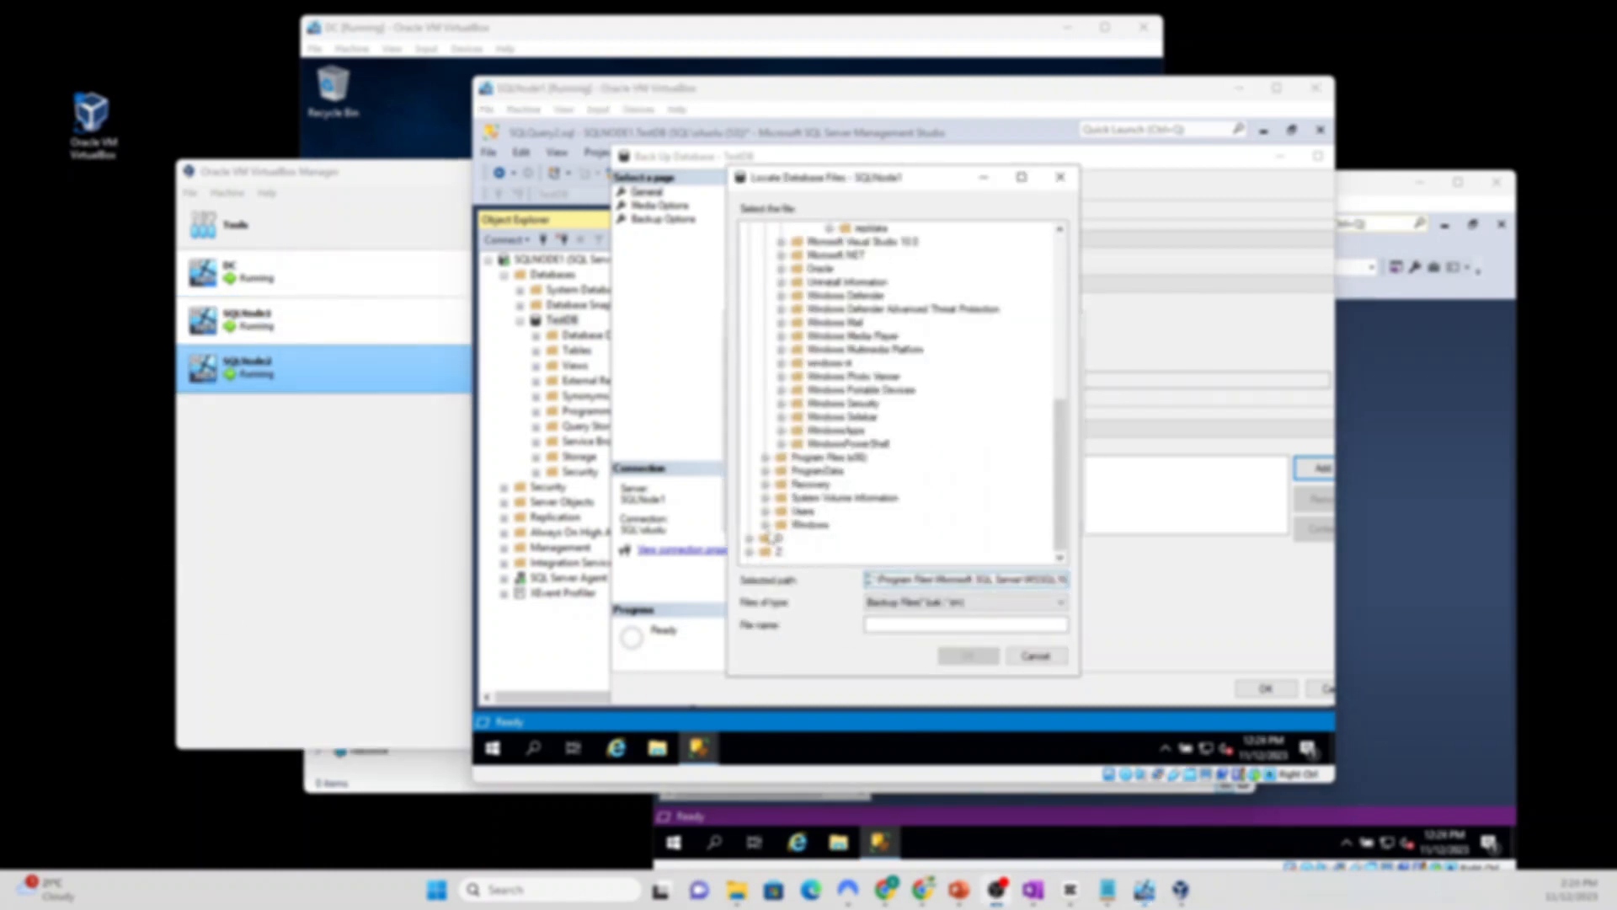
{"action": "left_click", "coordinate": [750, 552]}
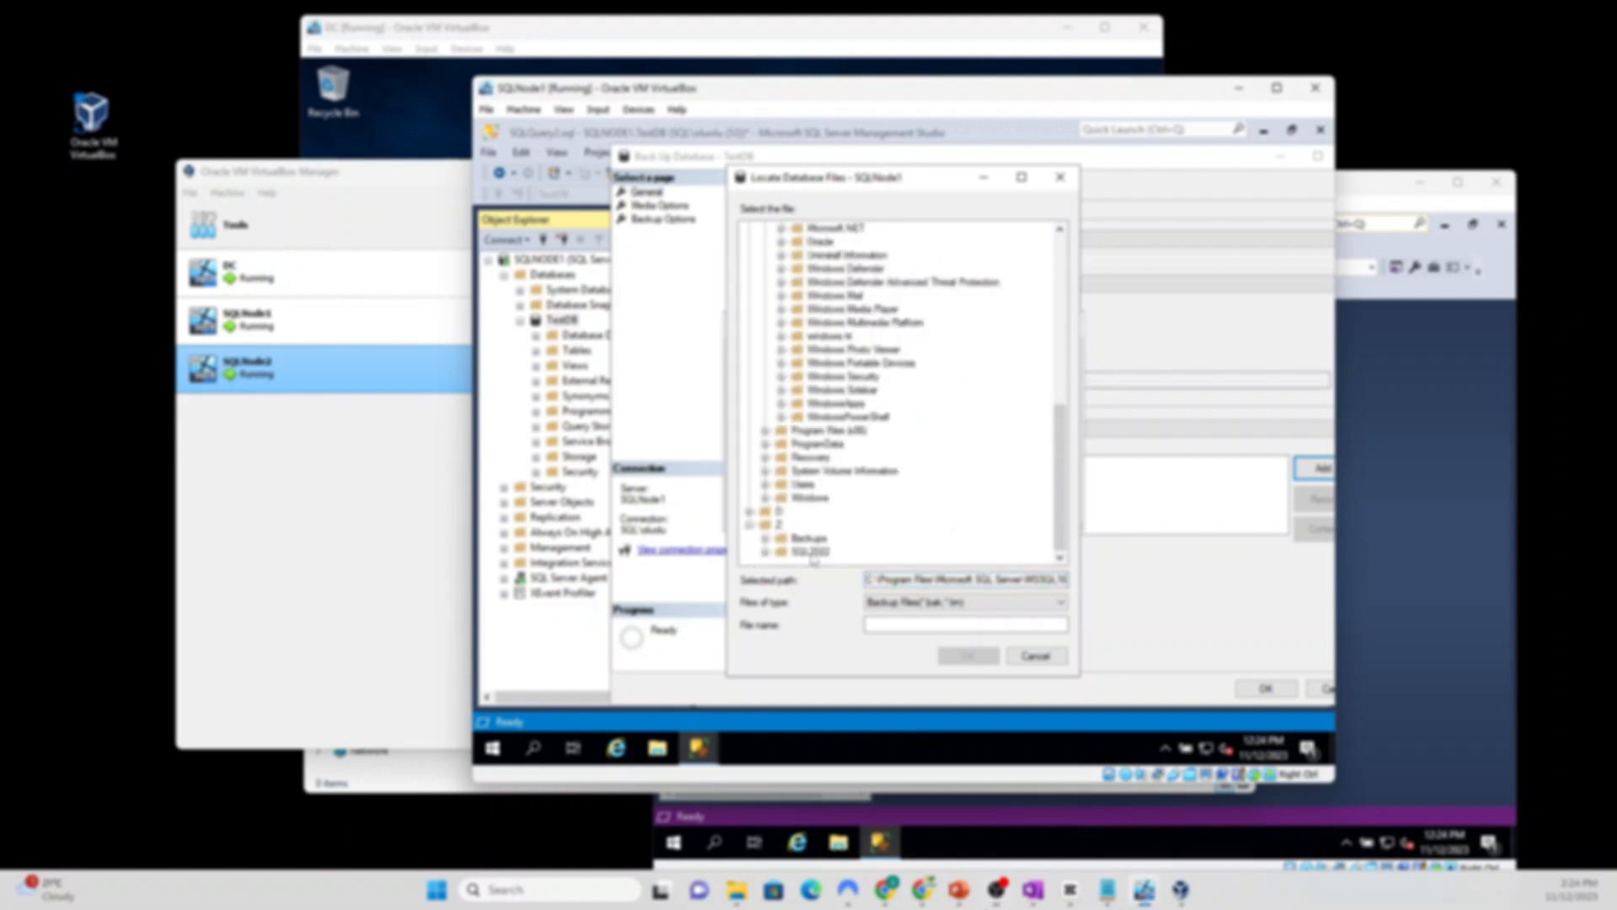
{"action": "left_click", "coordinate": [807, 539]}
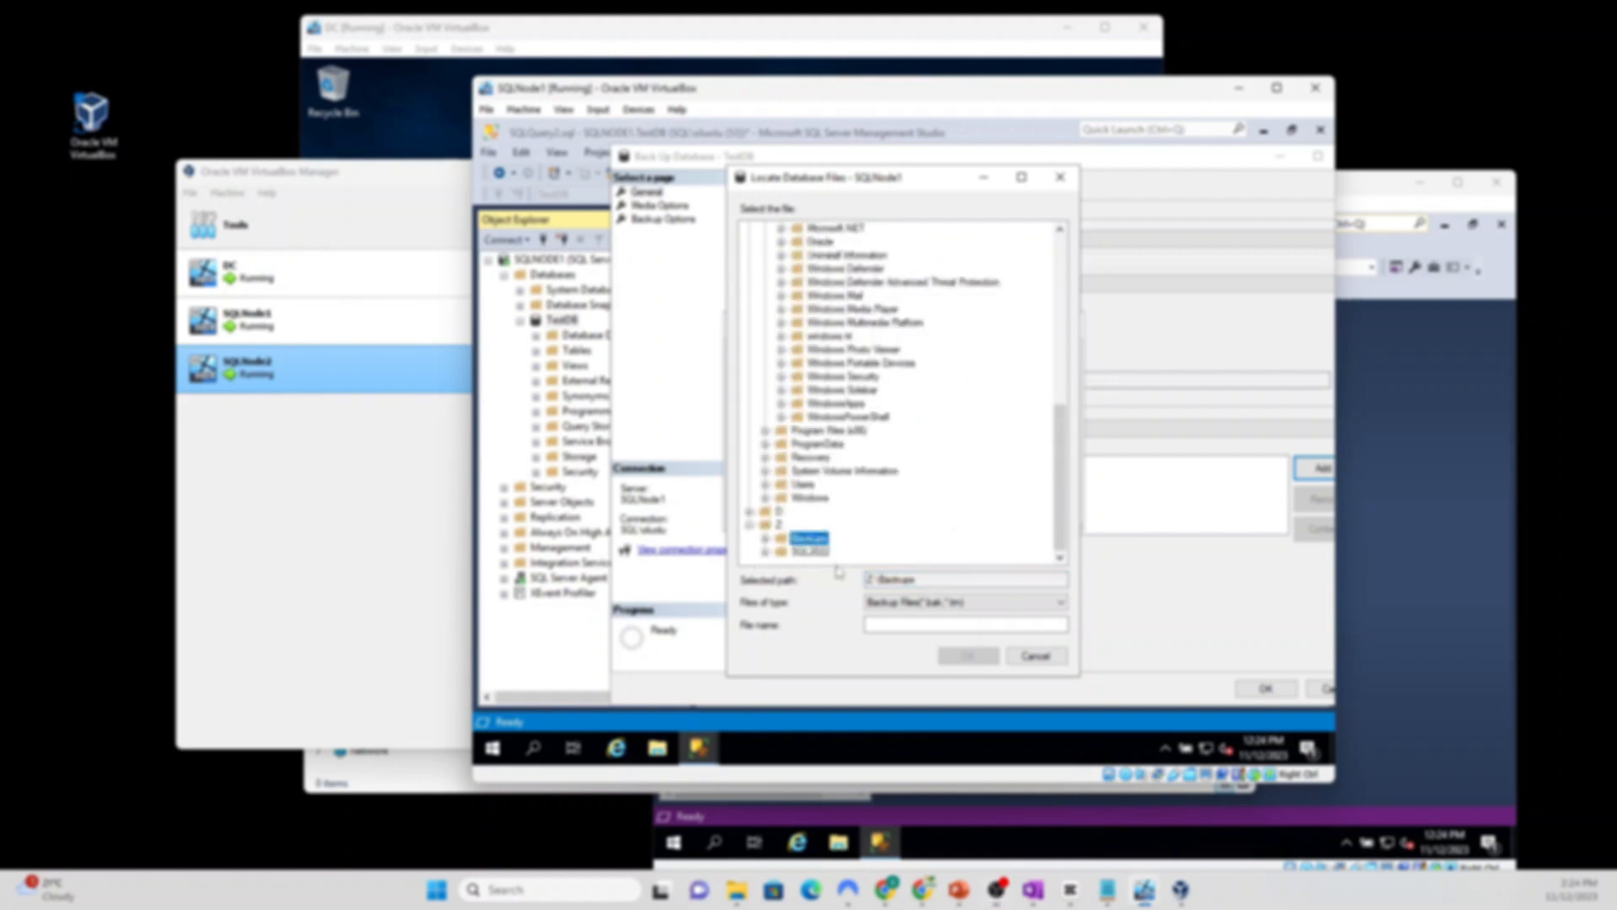
{"action": "left_click", "coordinate": [880, 625]}
{"action": "type", "text": "T"}
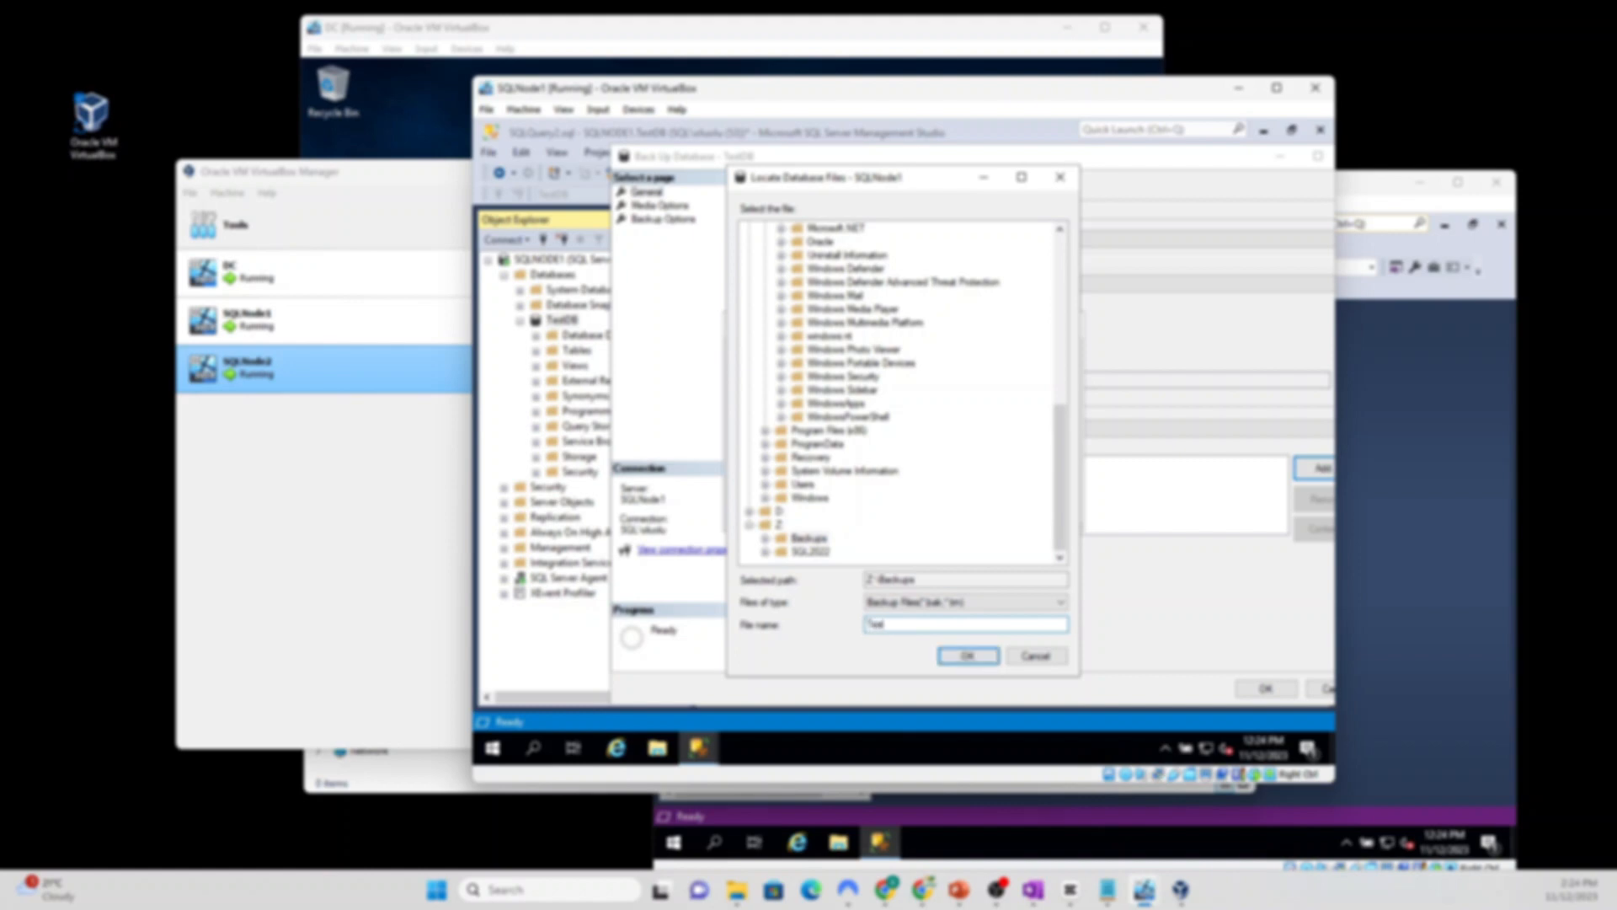
{"action": "type", "text": "estDB"}
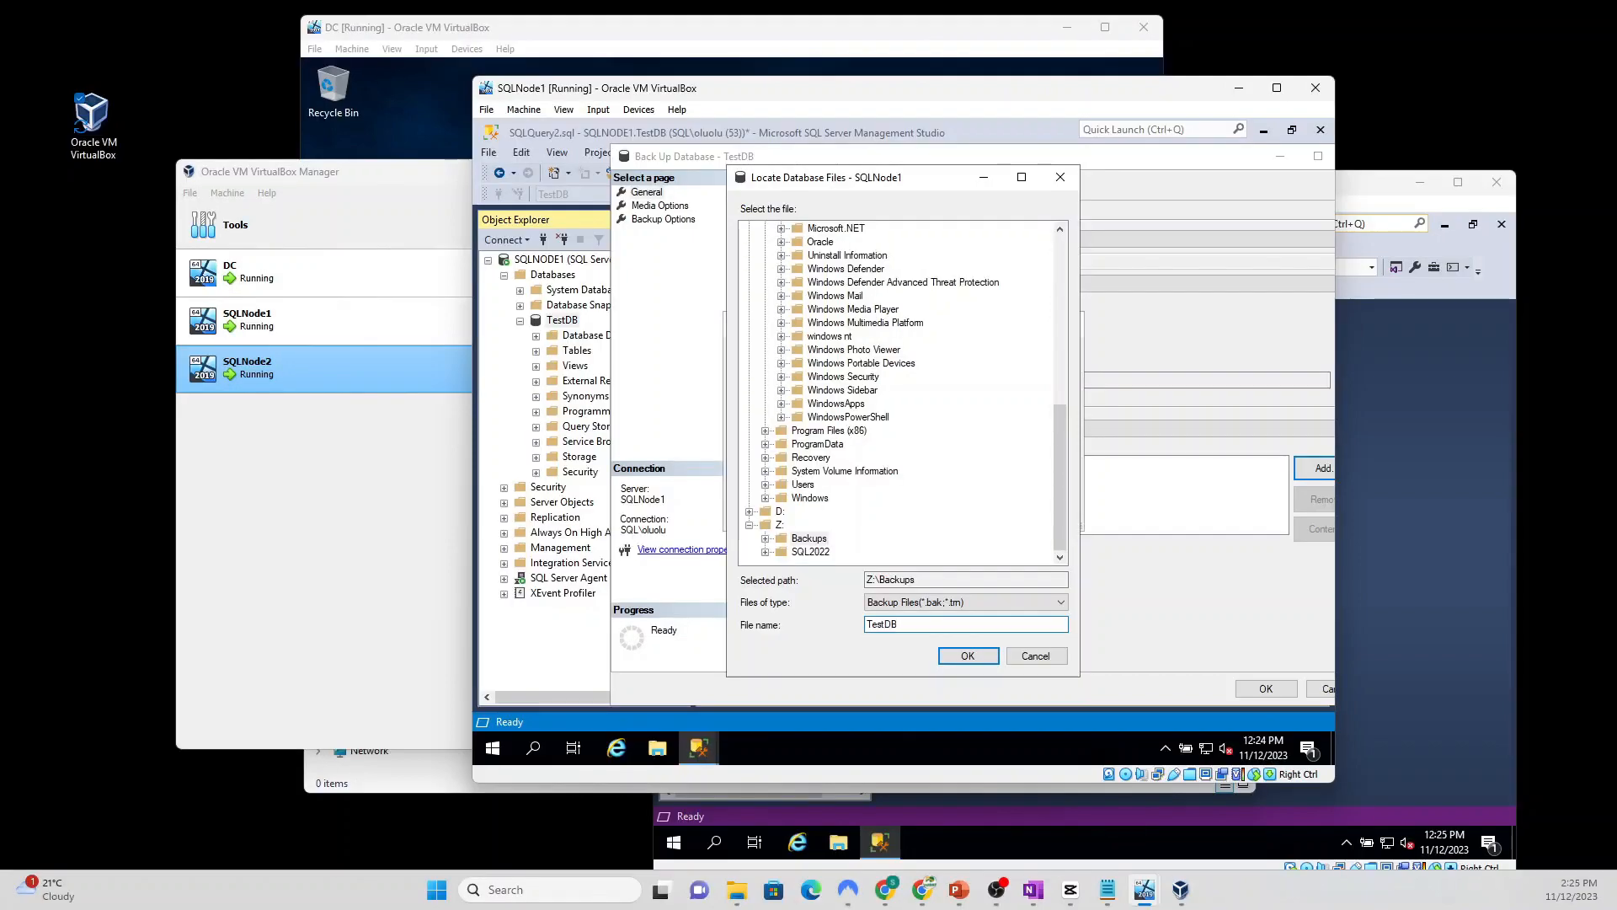
{"action": "type", "text": "_Backup.bak"}
{"action": "left_click", "coordinate": [969, 657]}
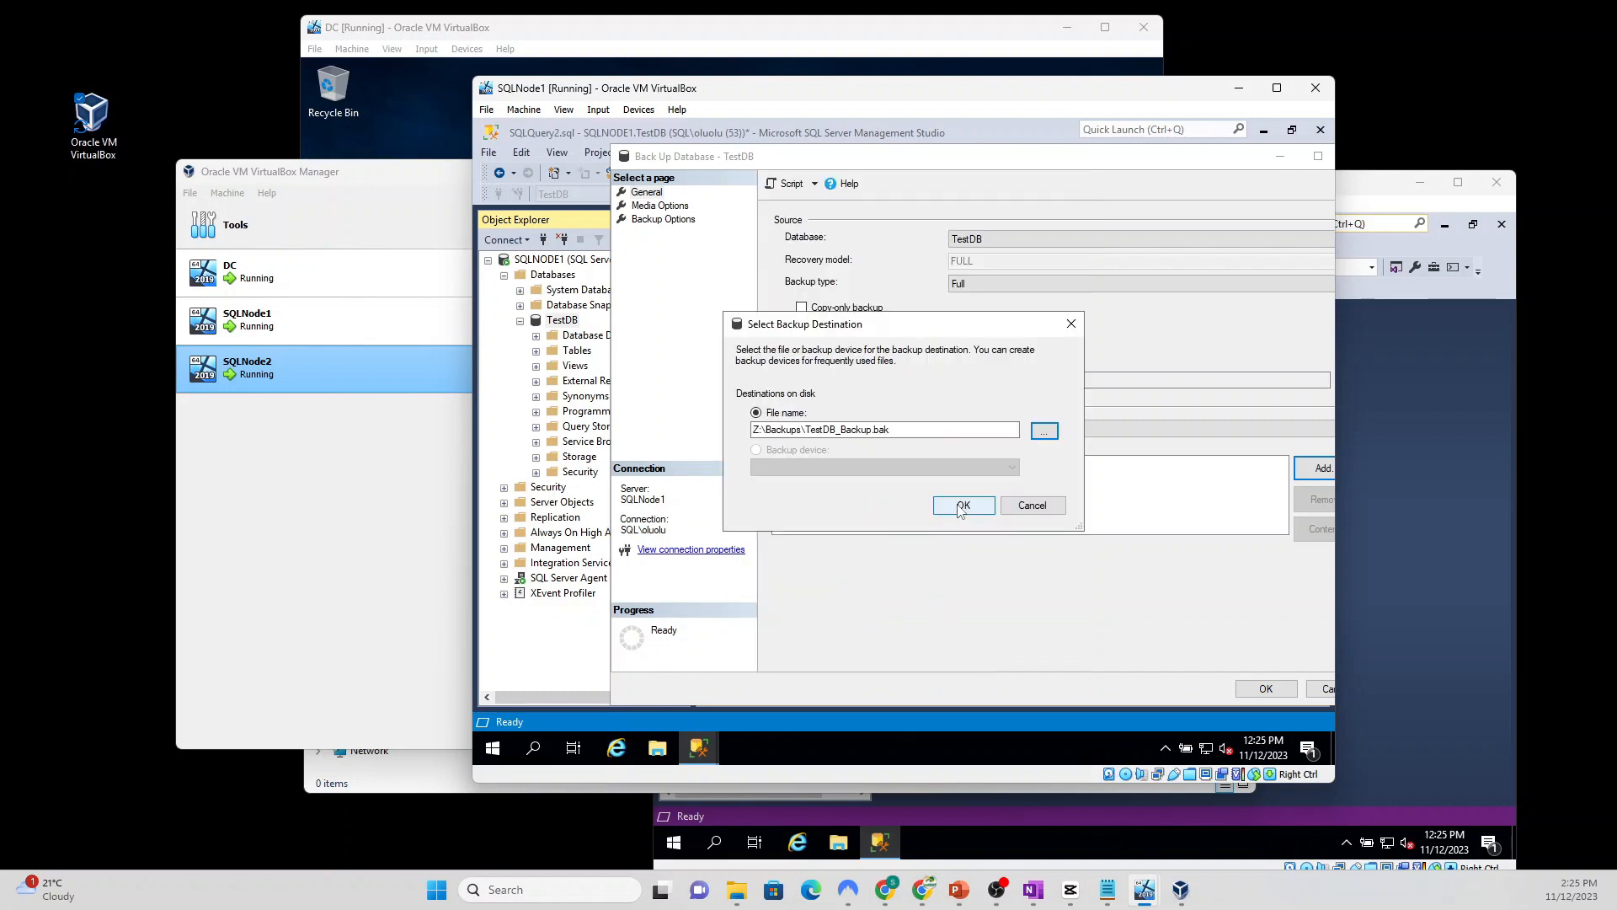
{"action": "left_click", "coordinate": [960, 507]}
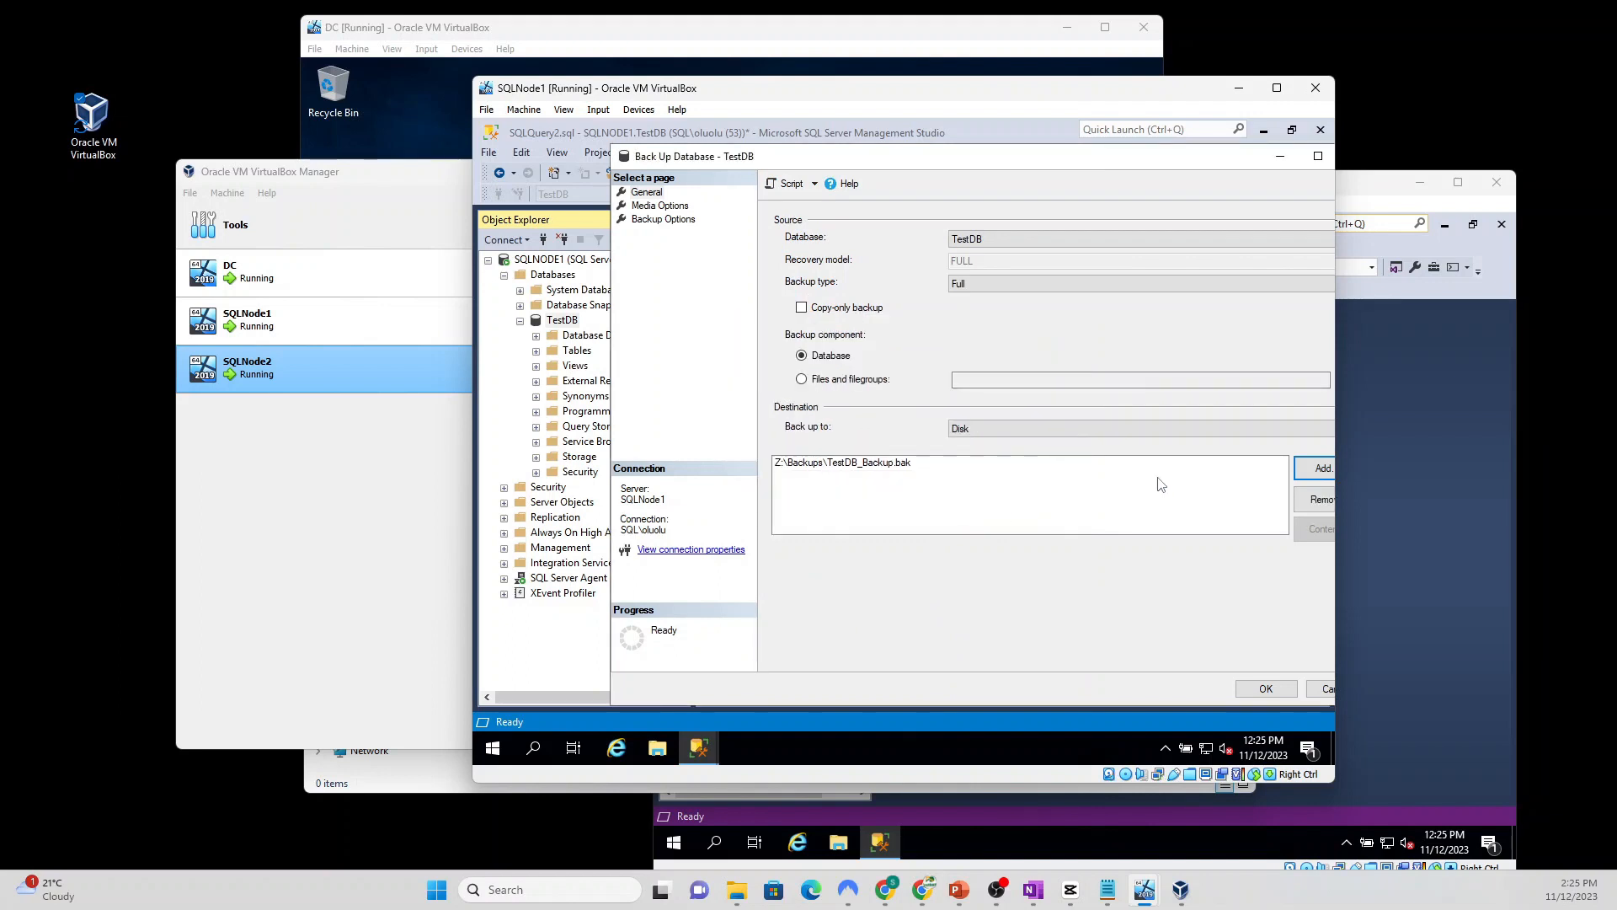
Step: Run the full TestDB backup, then start a new Transaction Log backup with old destinations removed
{"action": "left_click", "coordinate": [1249, 691]}
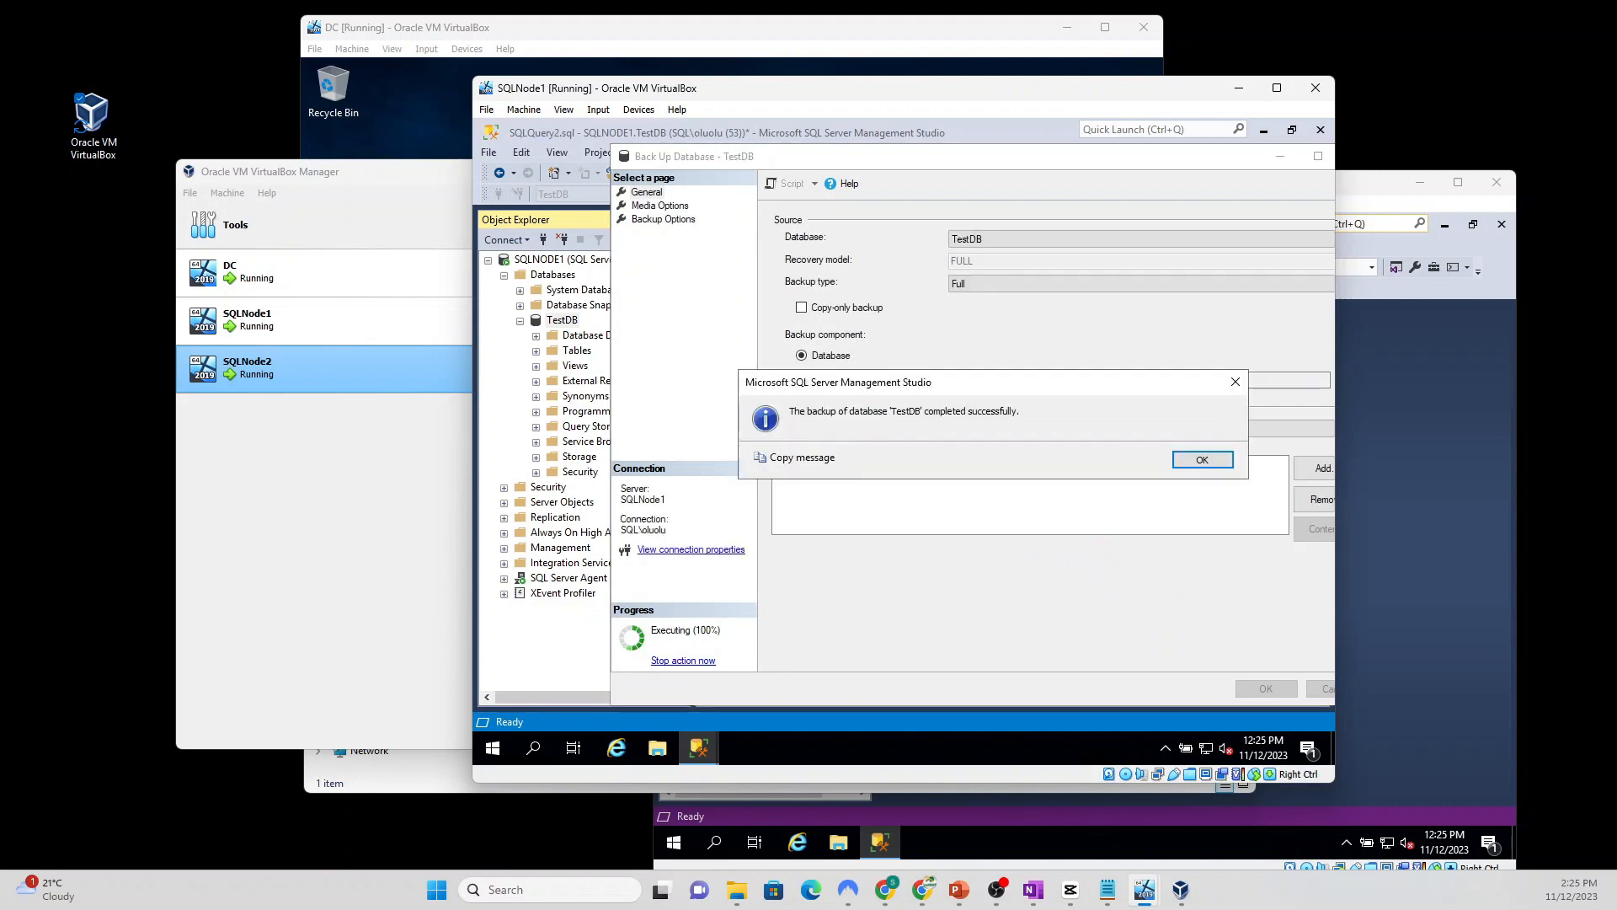
{"action": "left_click", "coordinate": [1191, 462]}
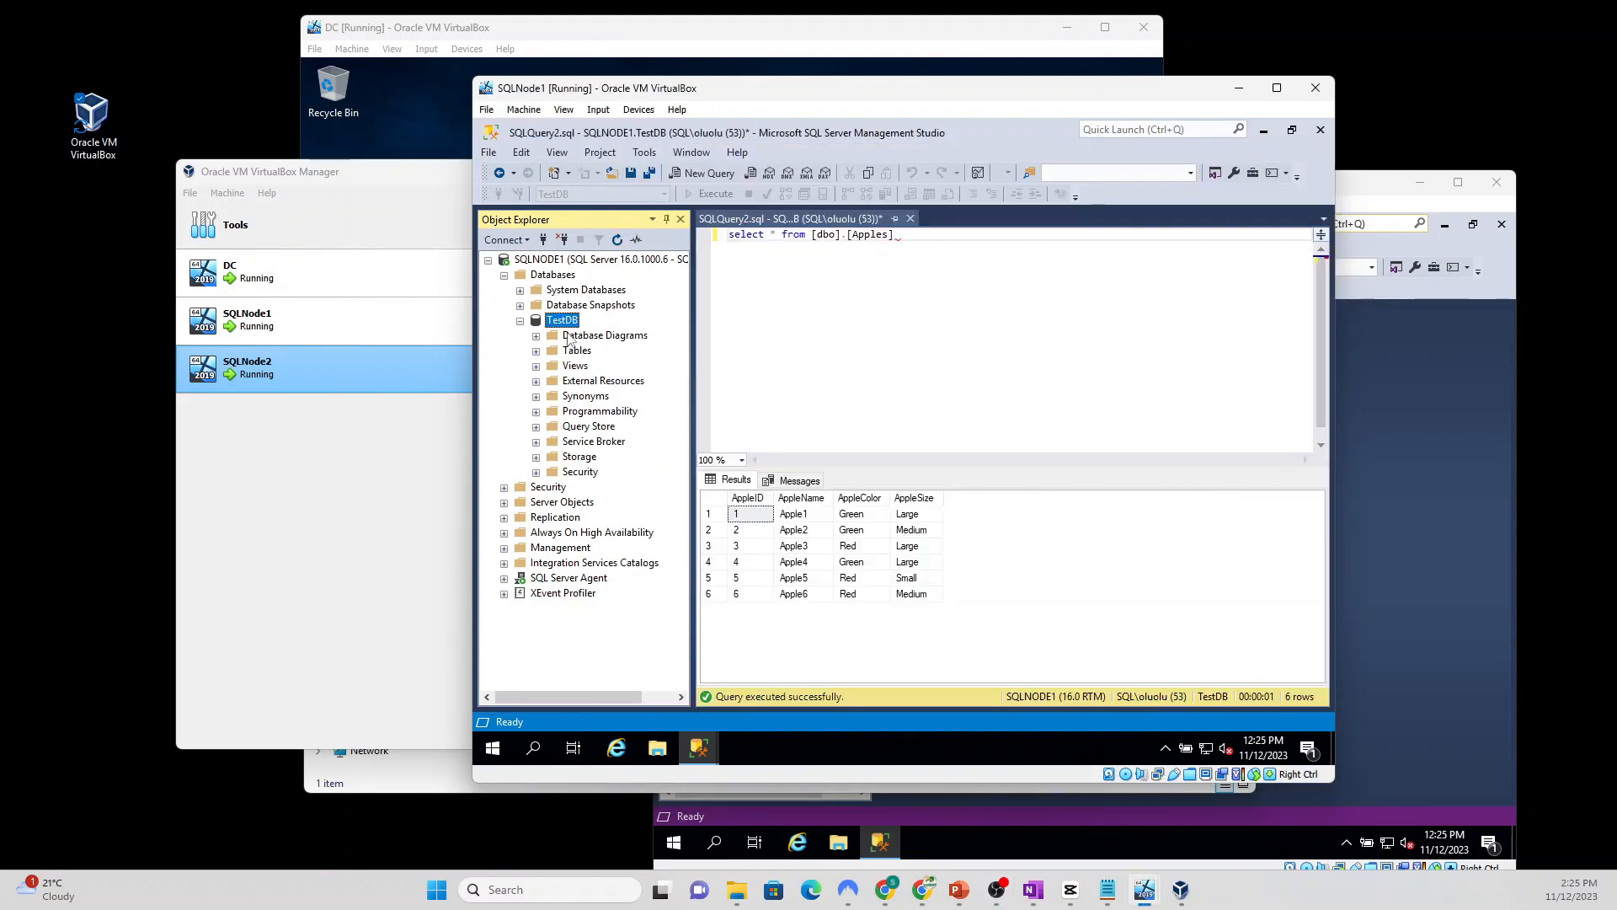
{"action": "right_click", "coordinate": [567, 326]}
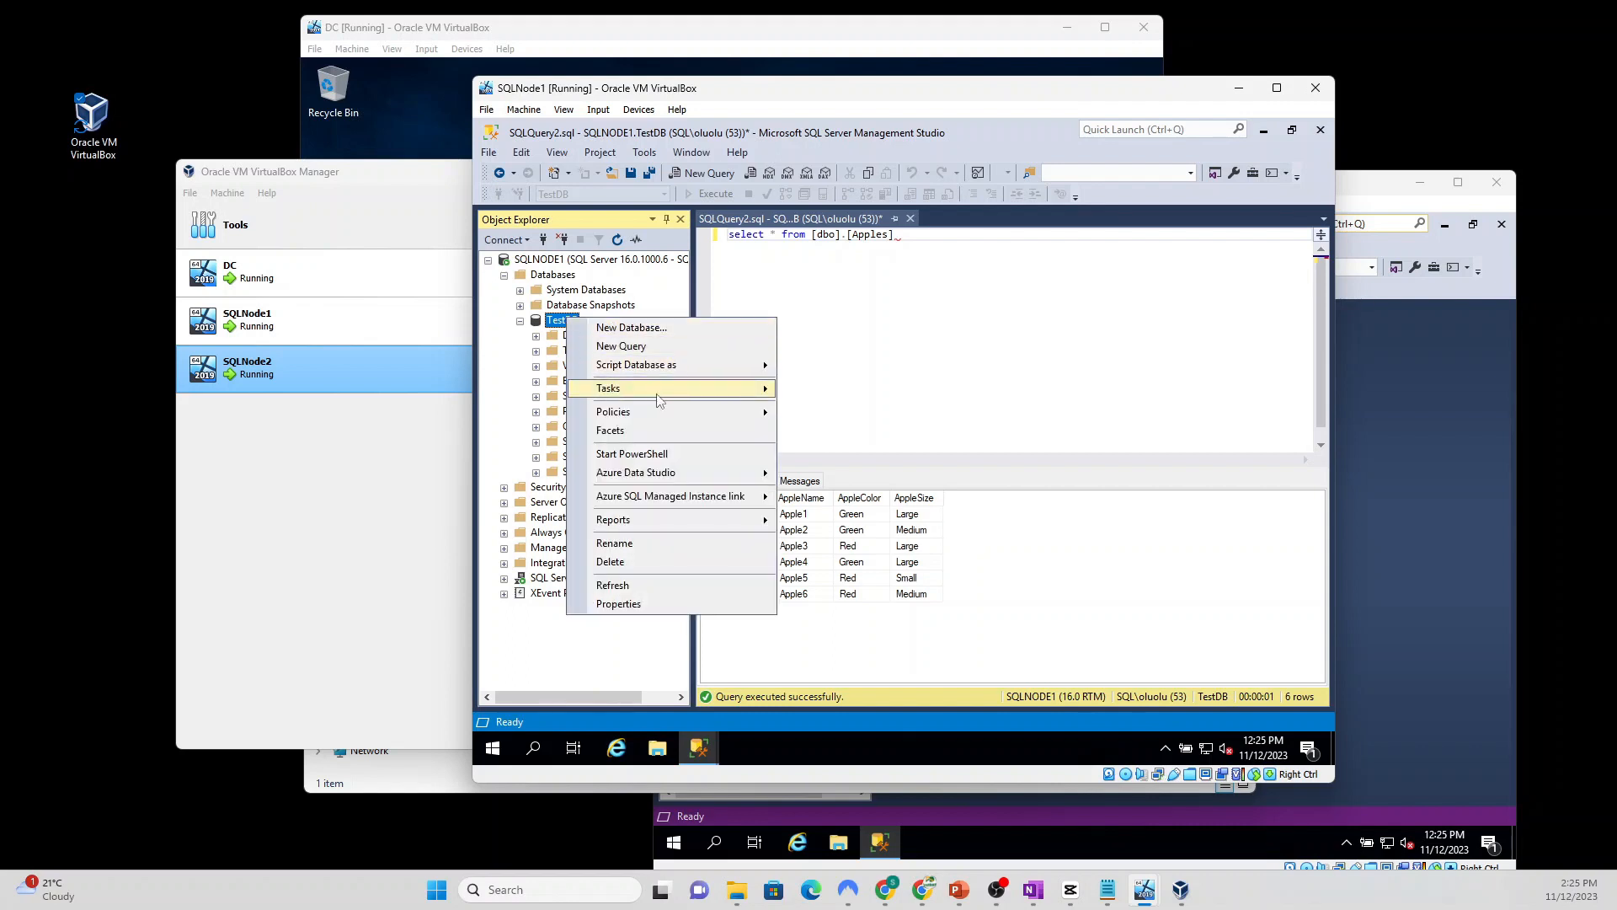
{"action": "mouse_move", "coordinate": [684, 389]}
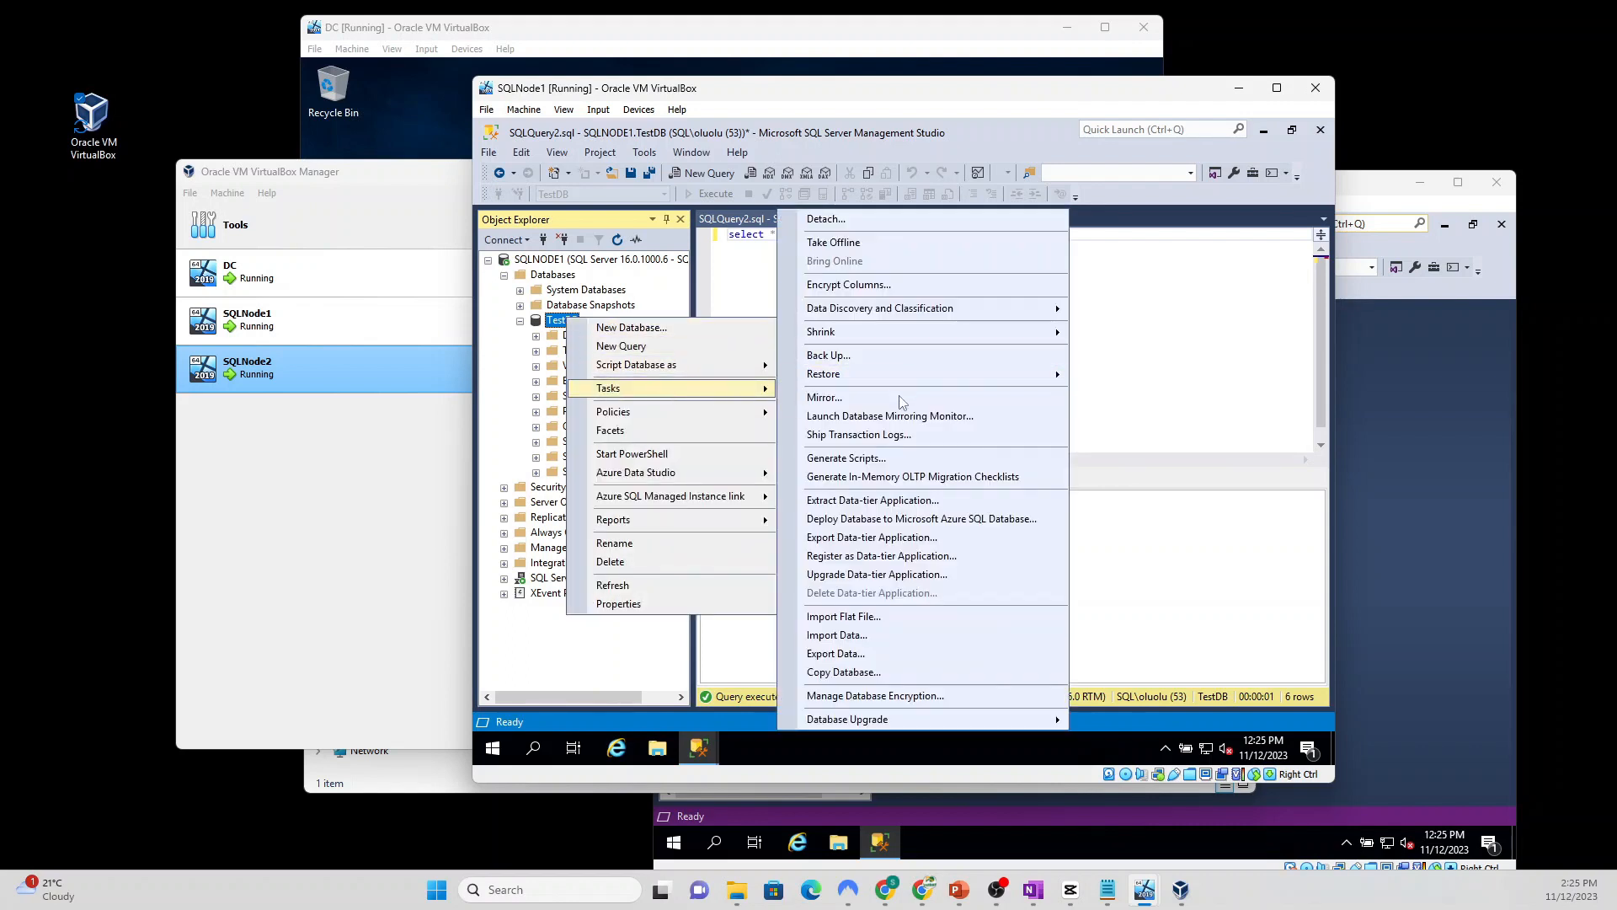
{"action": "left_click", "coordinate": [919, 357]}
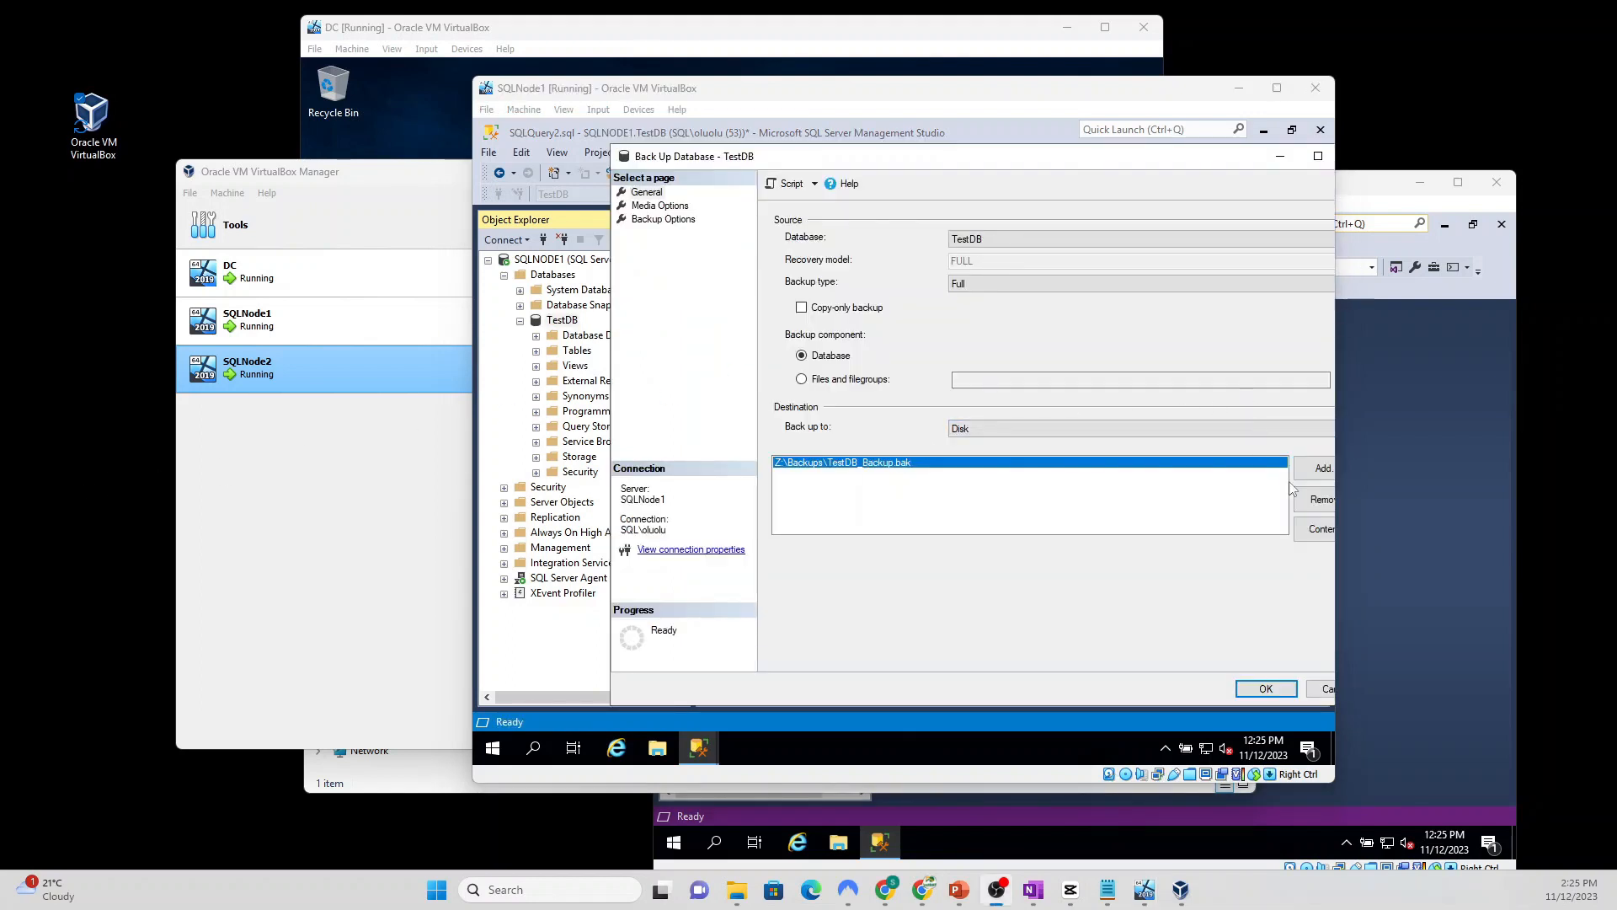
{"action": "left_click", "coordinate": [1319, 502]}
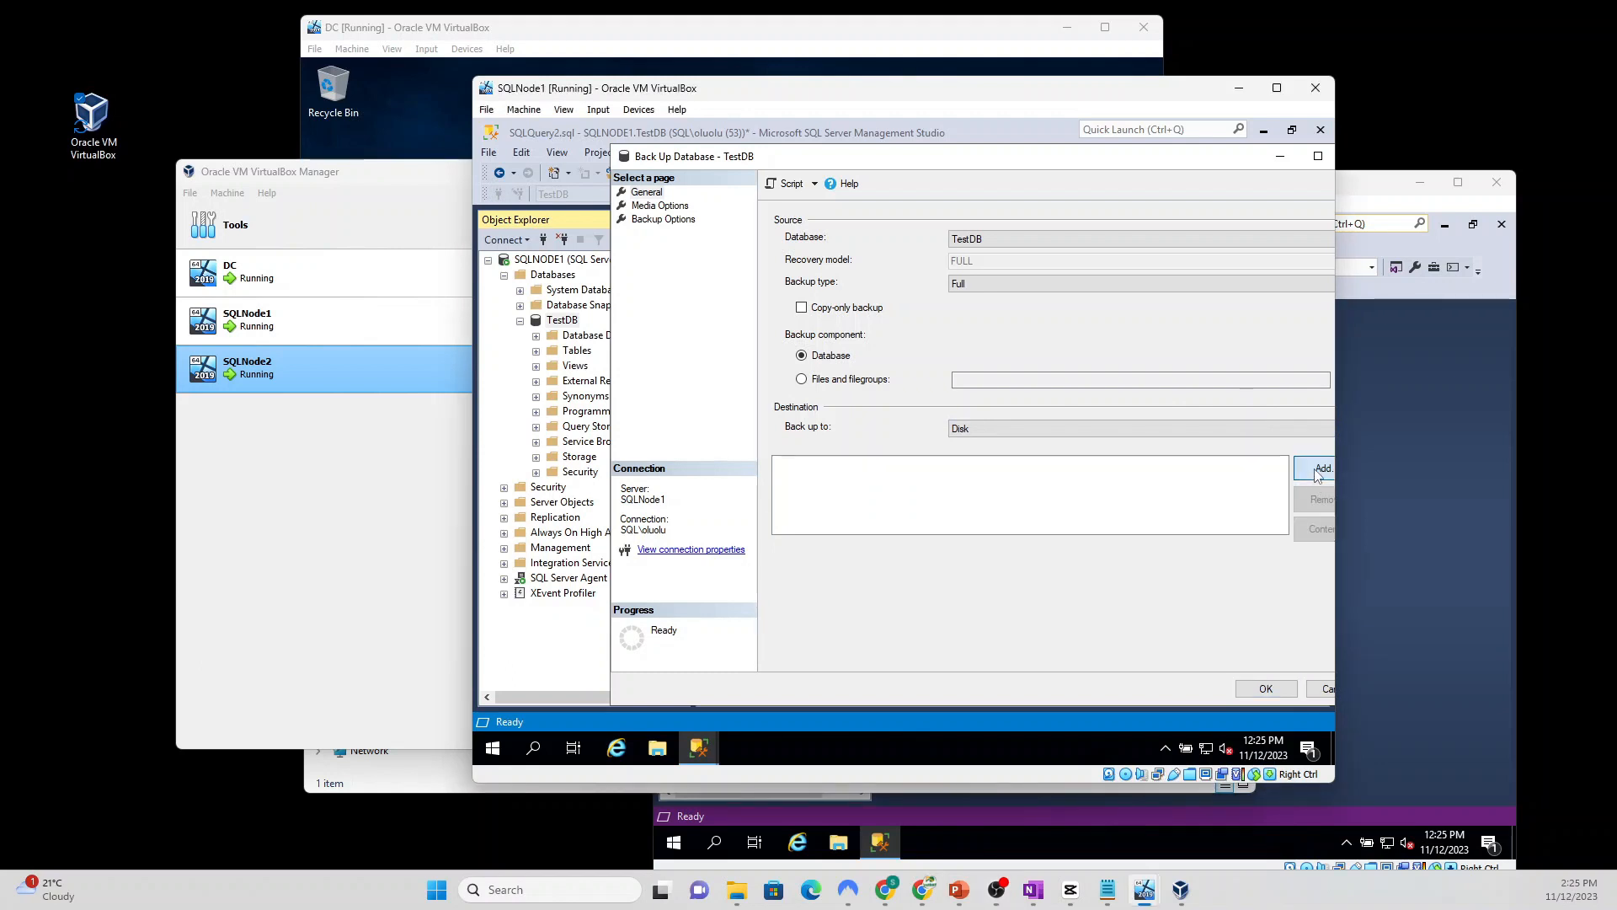
{"action": "left_click", "coordinate": [1297, 473]}
{"action": "left_click", "coordinate": [1028, 502]}
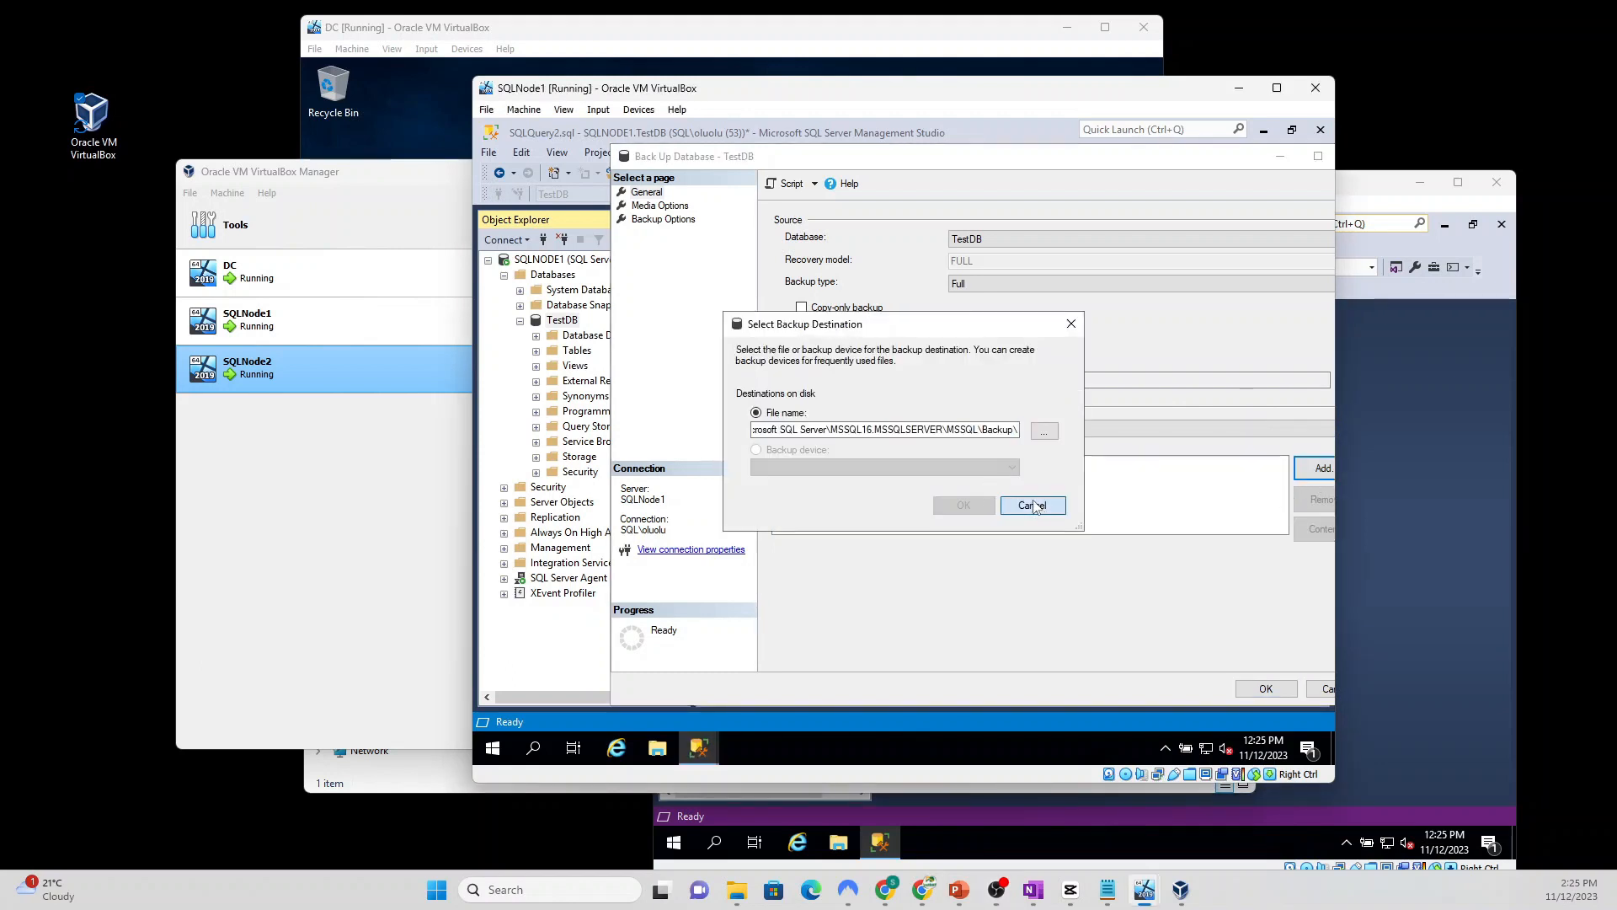
{"action": "left_click", "coordinate": [986, 286]}
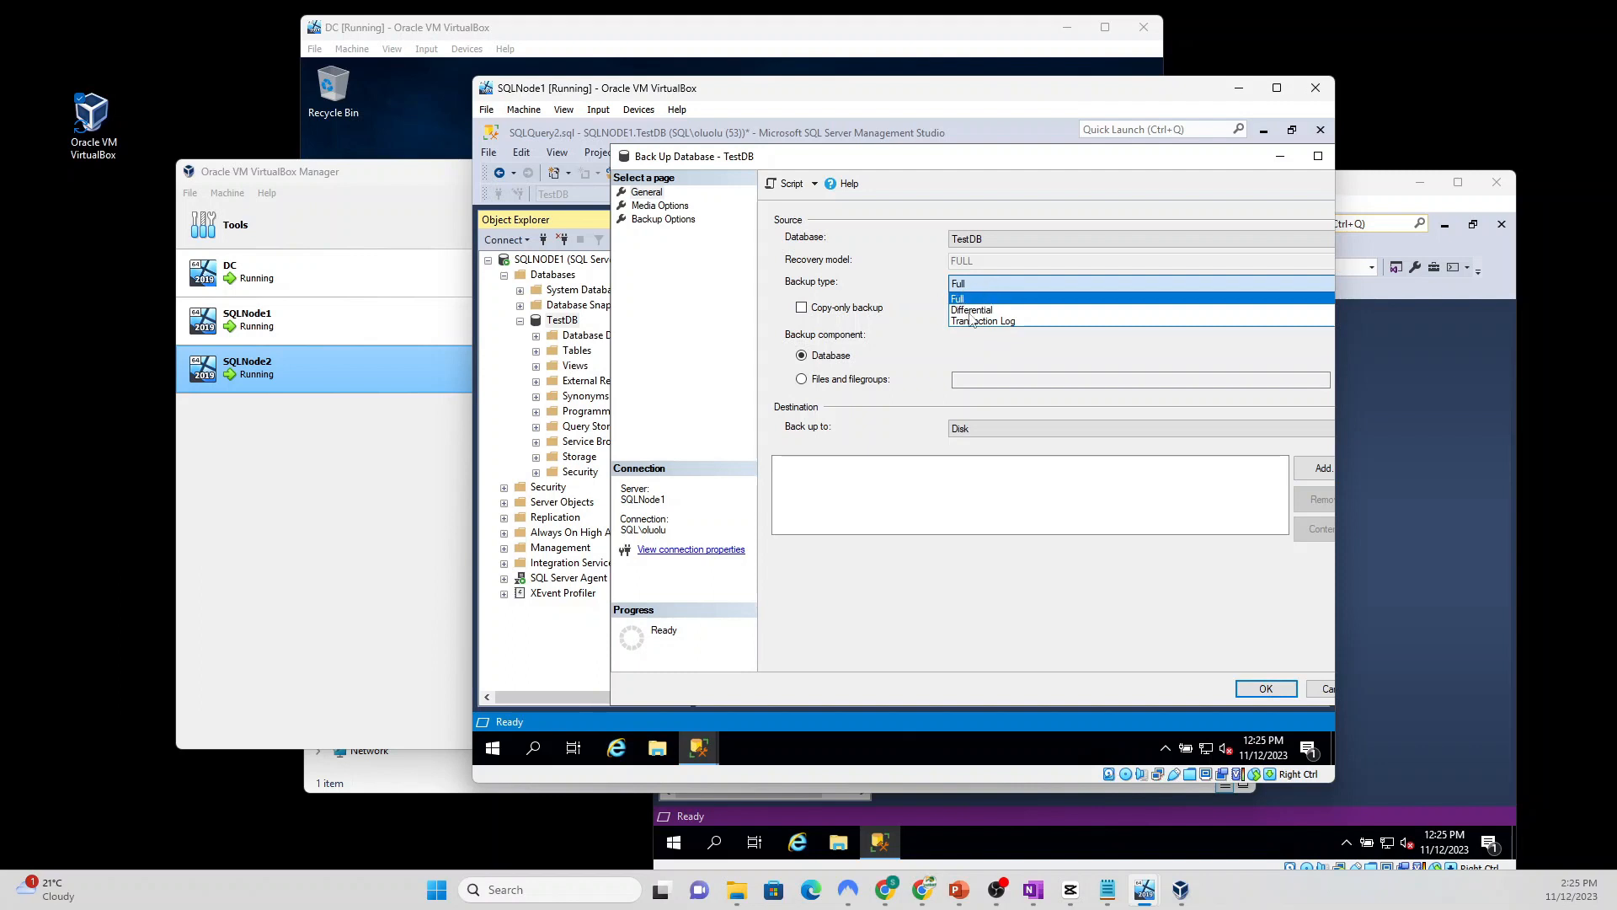
{"action": "left_click", "coordinate": [1001, 322]}
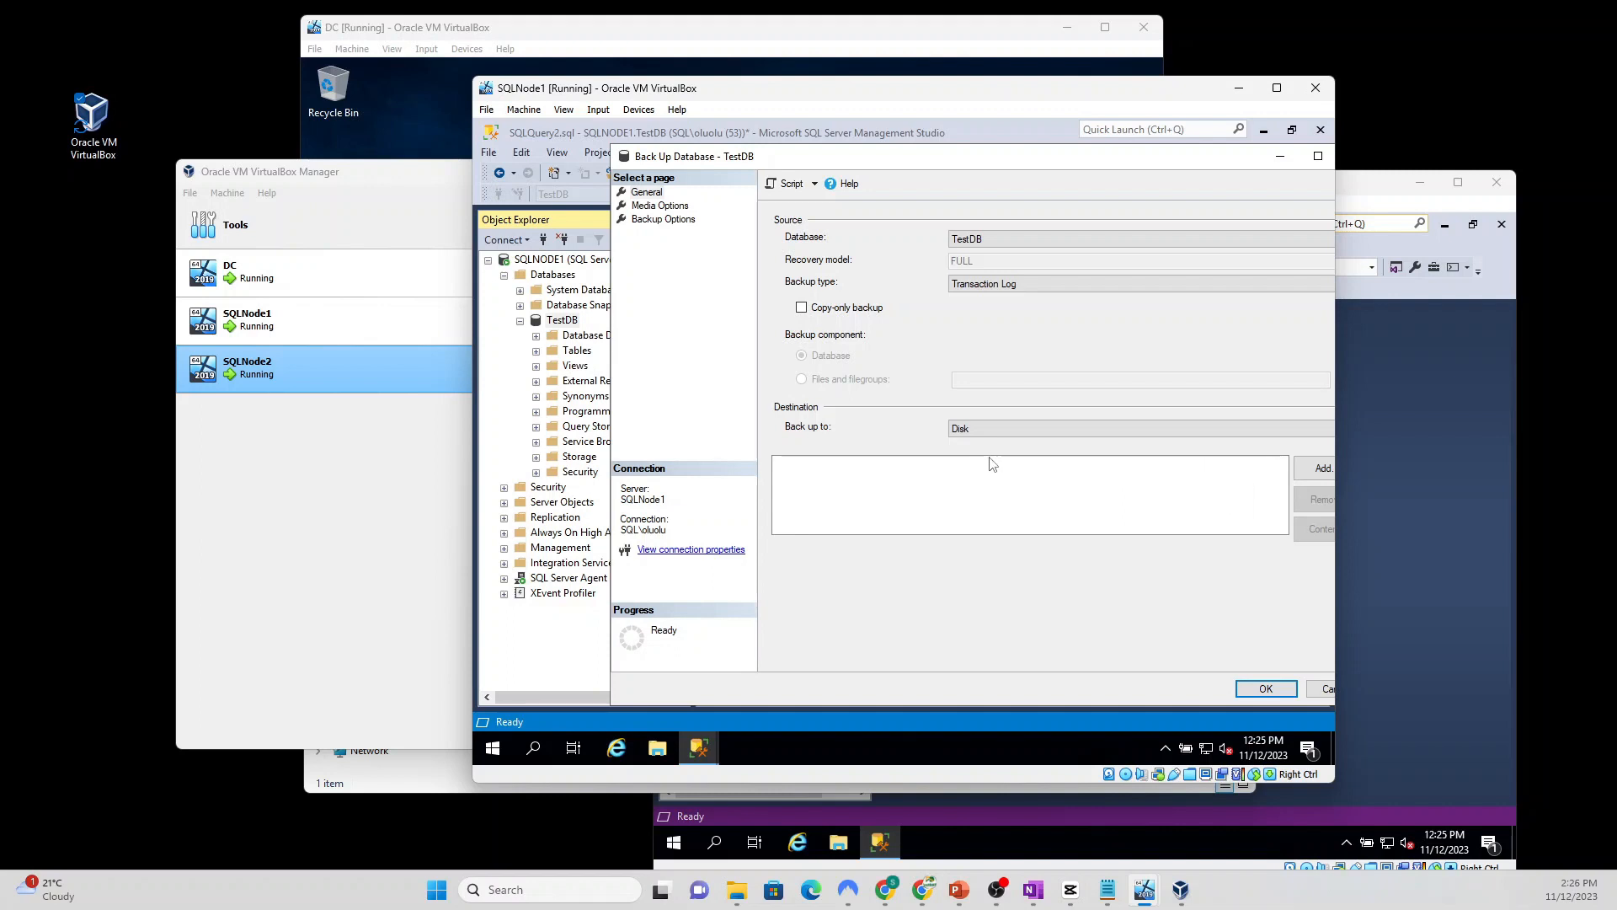
Step: Back up the TestDB log to Z:\Backups\TestDB_log.trn
{"action": "left_click", "coordinate": [1316, 468]}
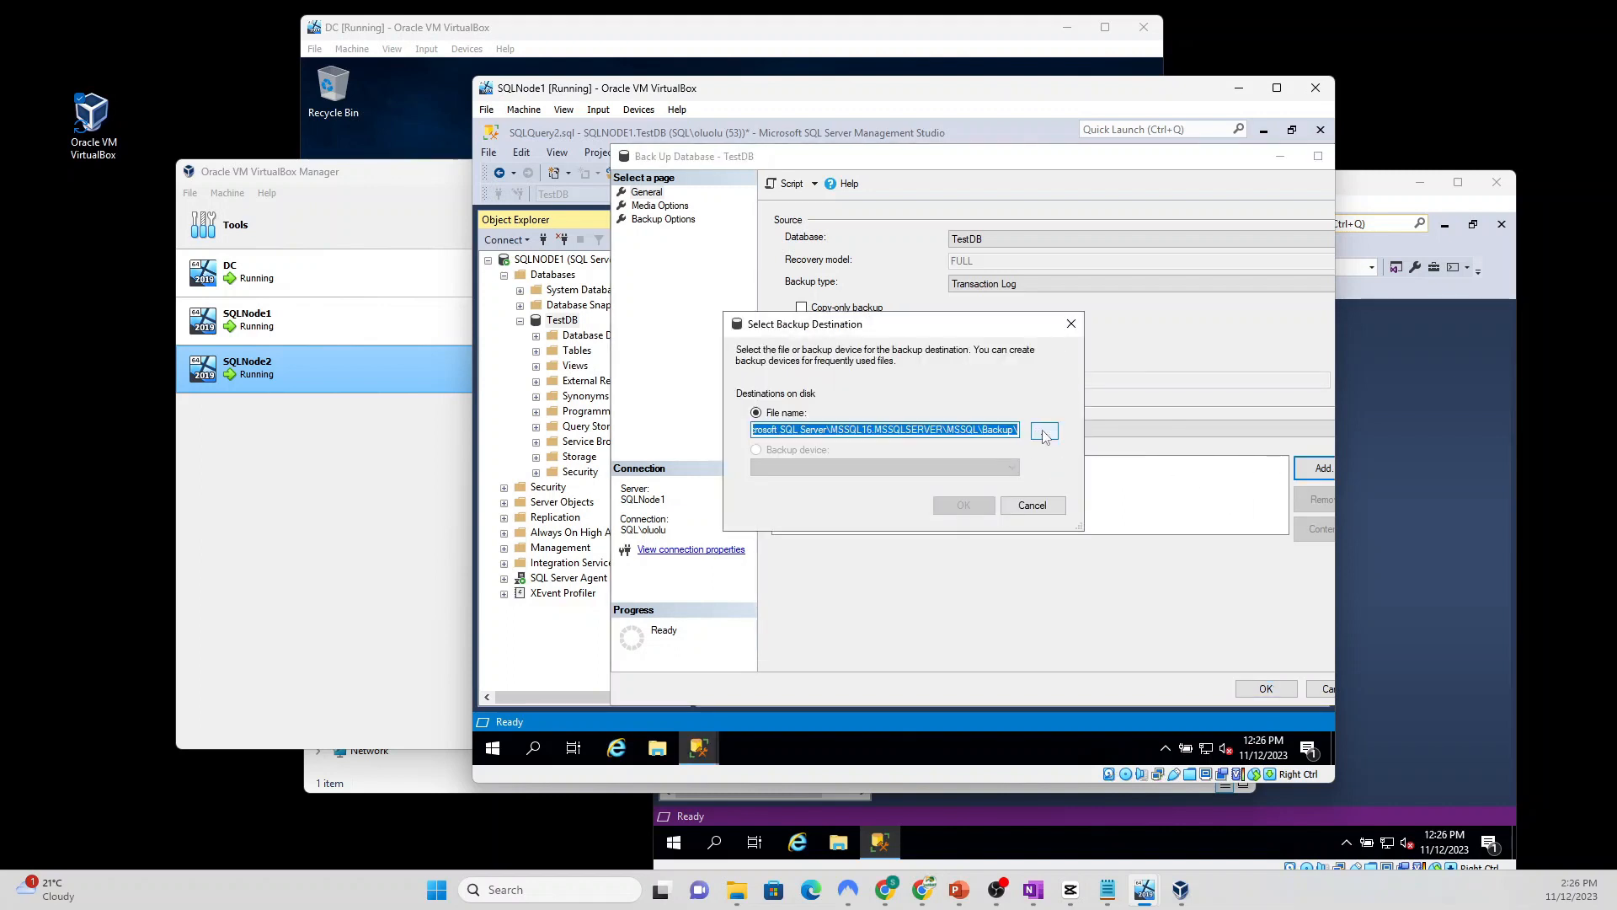
{"action": "left_click", "coordinate": [1044, 432]}
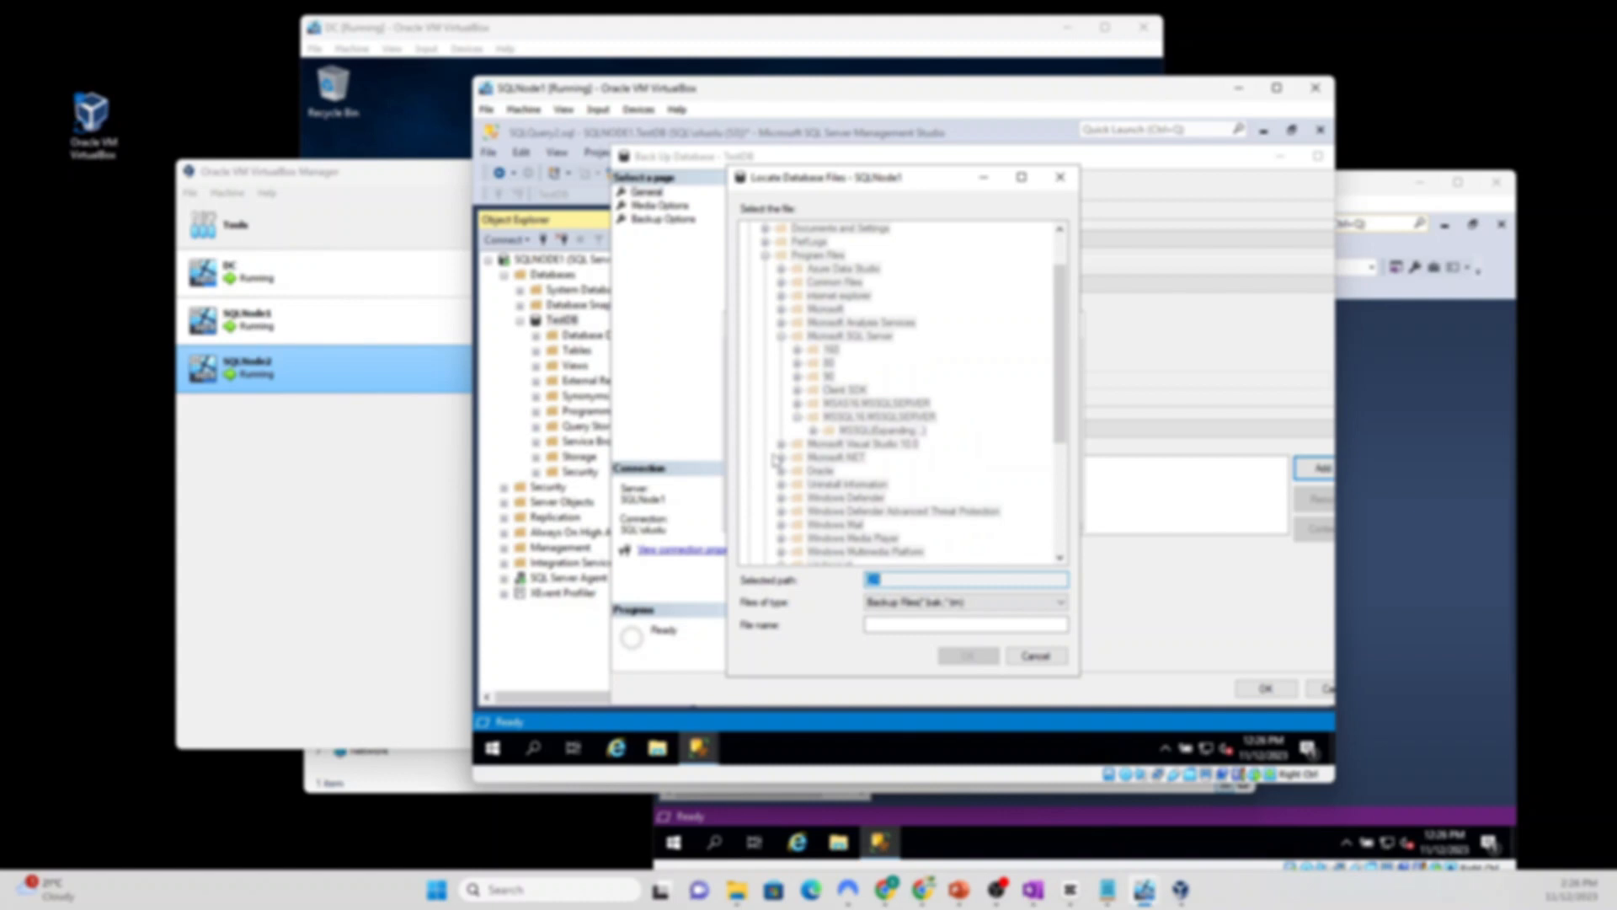
{"action": "scroll", "coordinate": [770, 458], "scroll_direction": "down", "scroll_amount": 8}
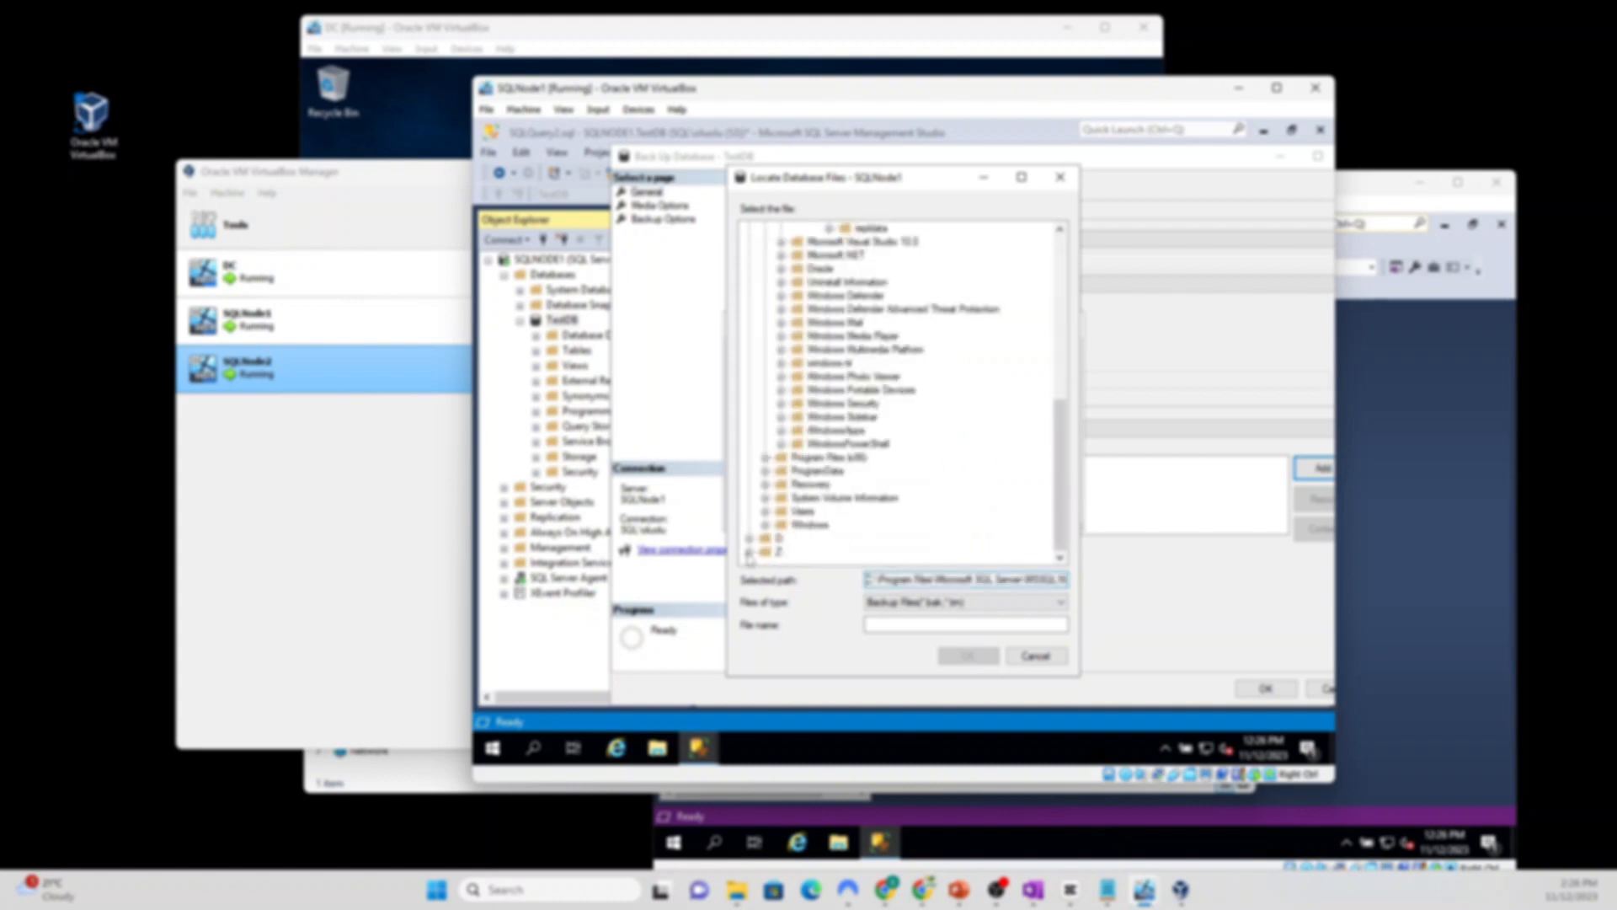
{"action": "left_click", "coordinate": [776, 551]}
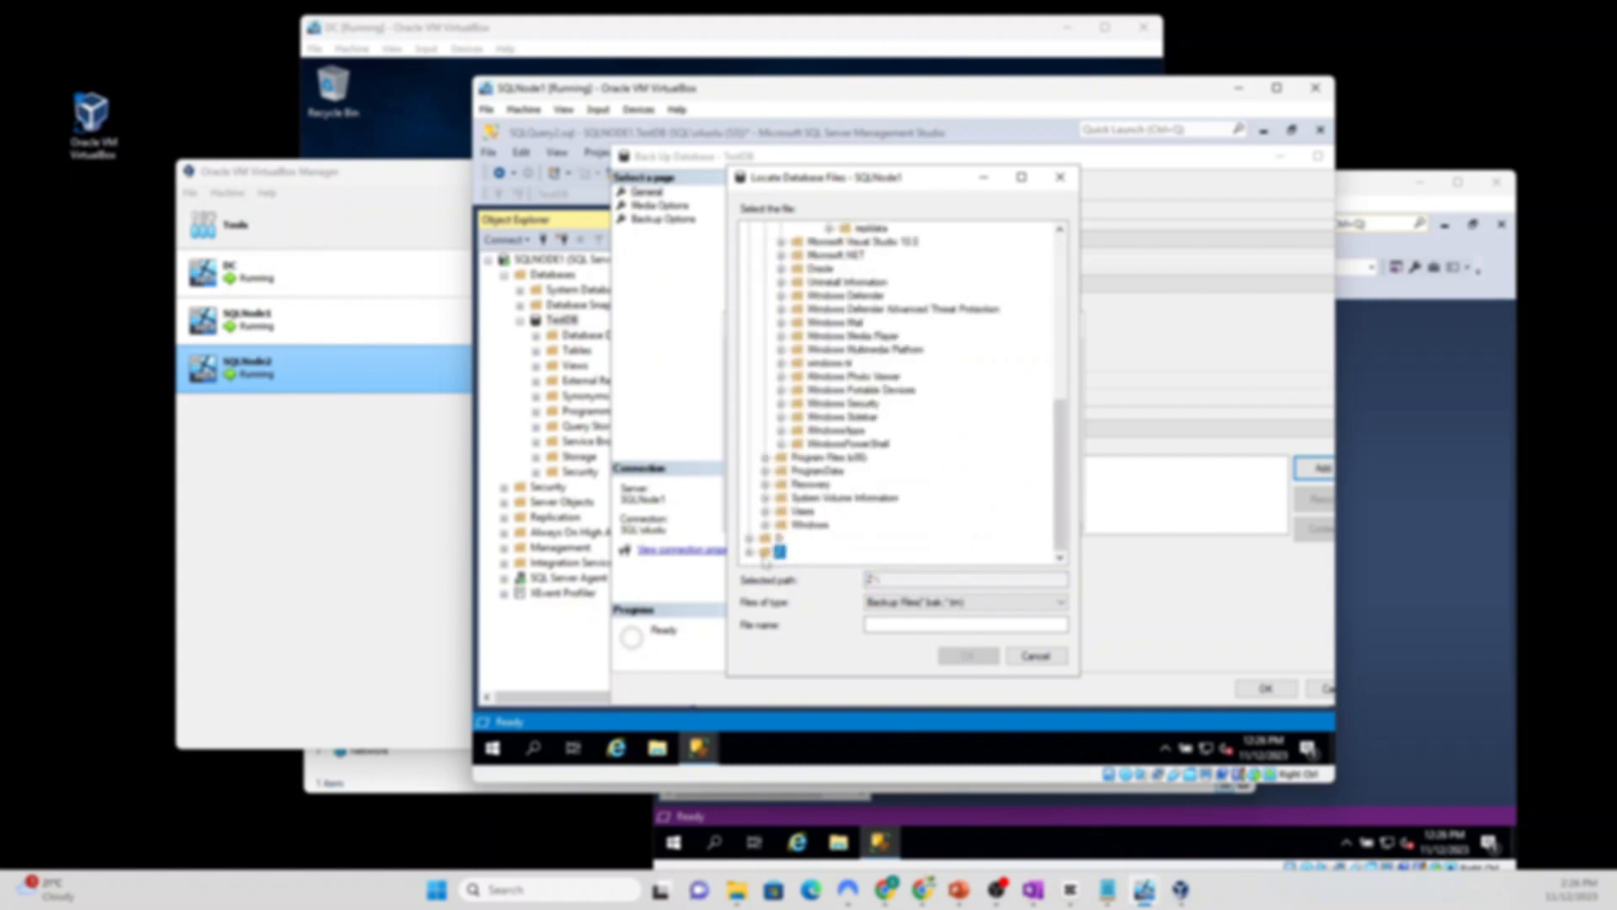
{"action": "left_click", "coordinate": [750, 551]}
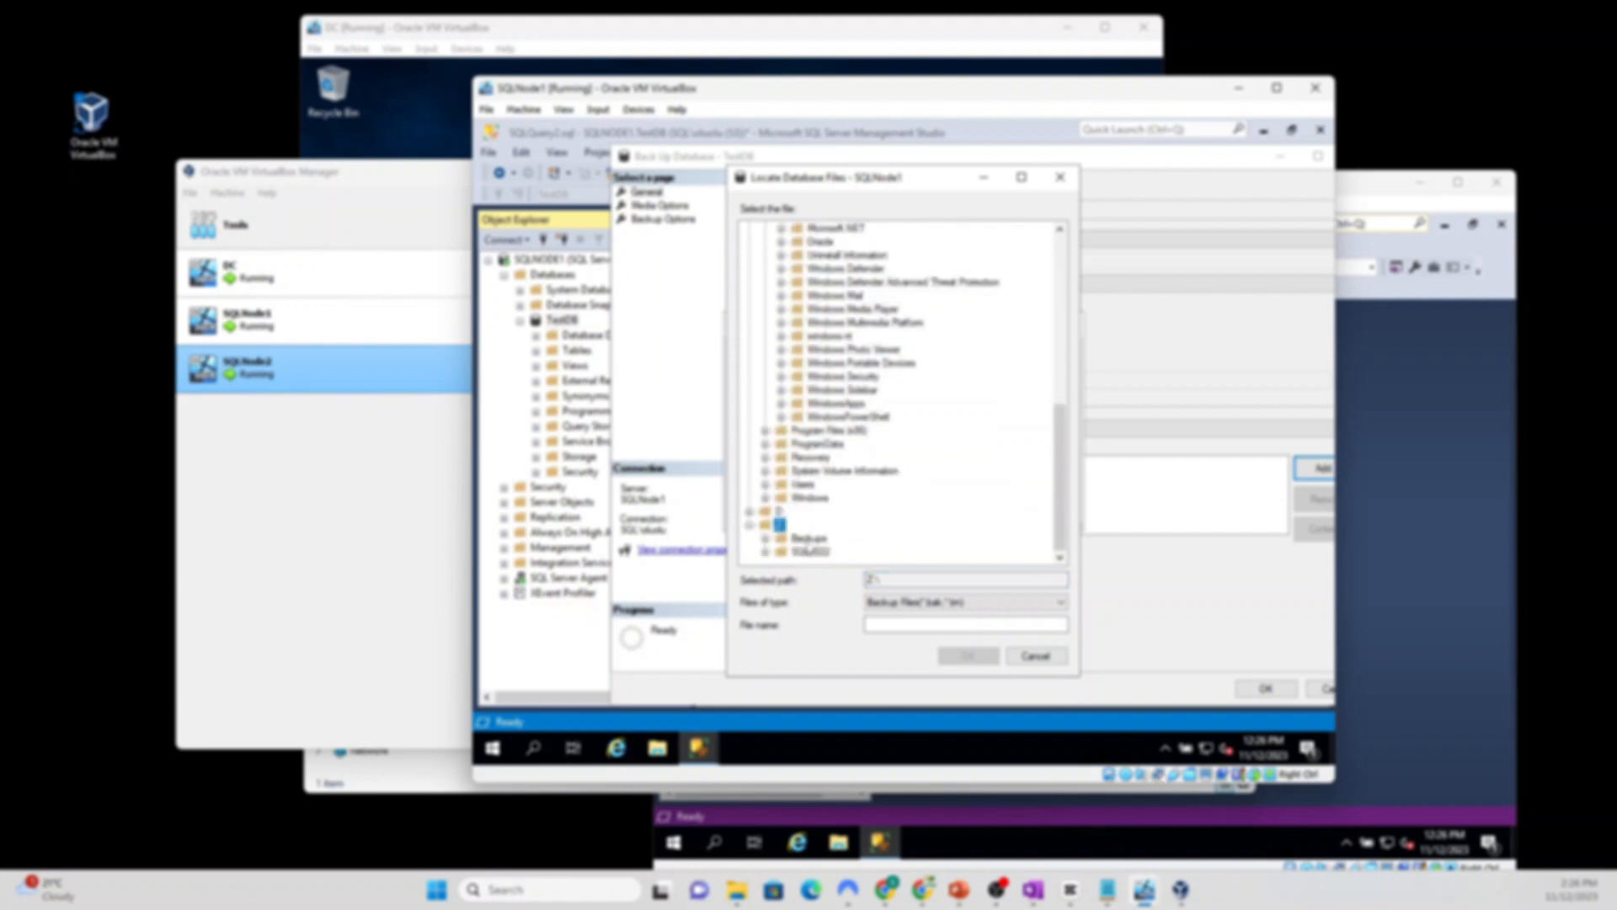
{"action": "left_click", "coordinate": [808, 539]}
{"action": "left_click", "coordinate": [876, 627]}
{"action": "type", "text": "Test"}
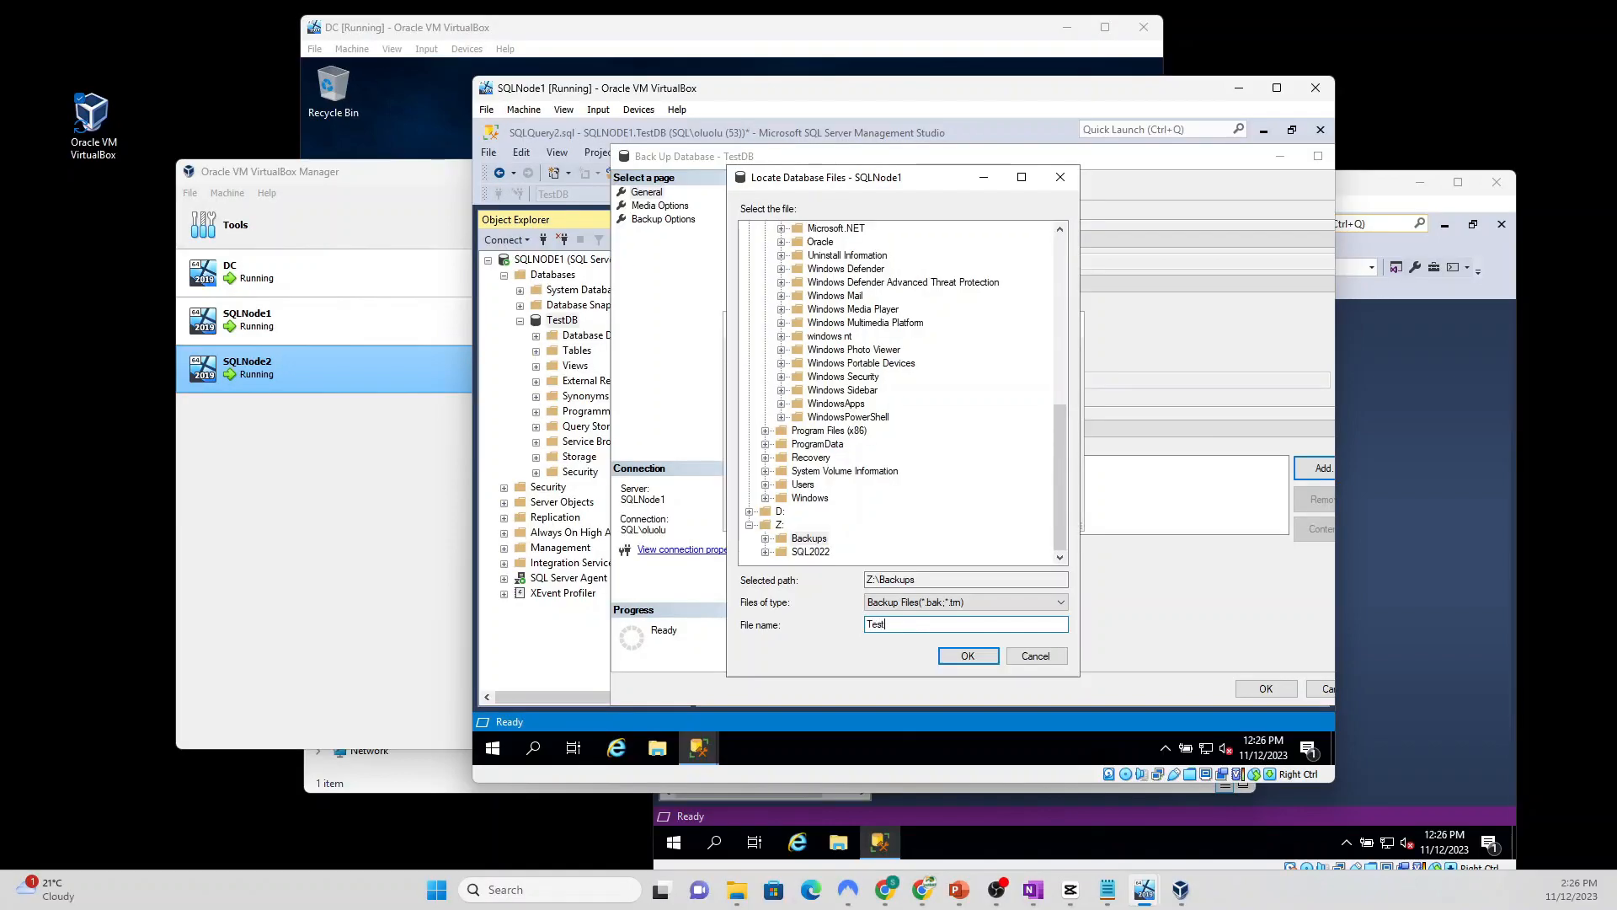
{"action": "type", "text": "DB_log.trn"}
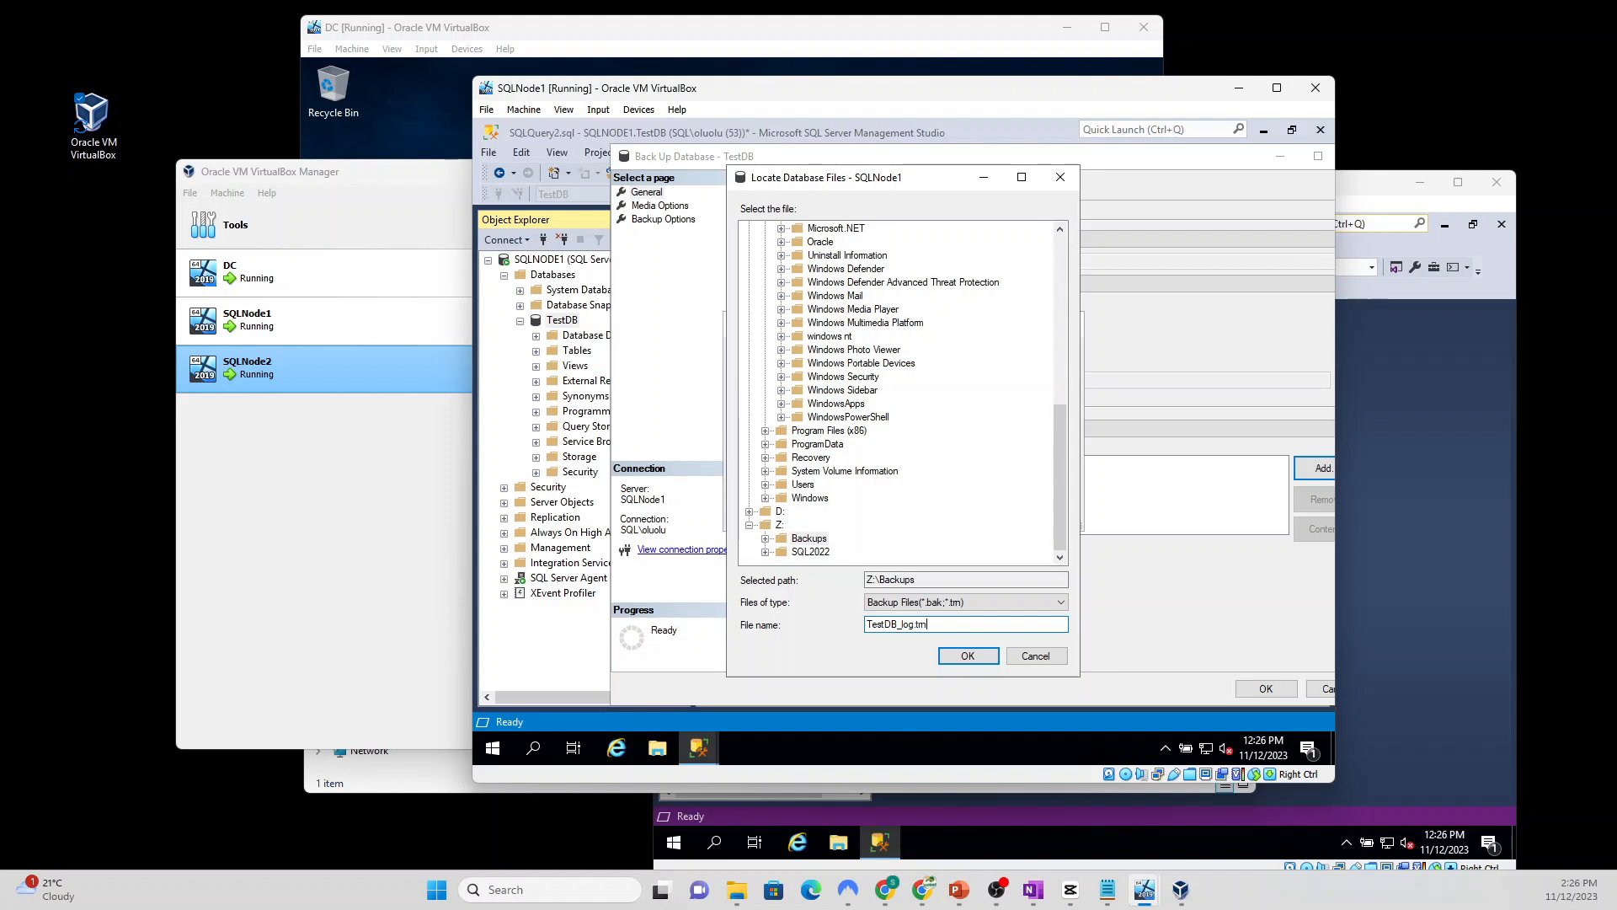
{"action": "left_click", "coordinate": [968, 657]}
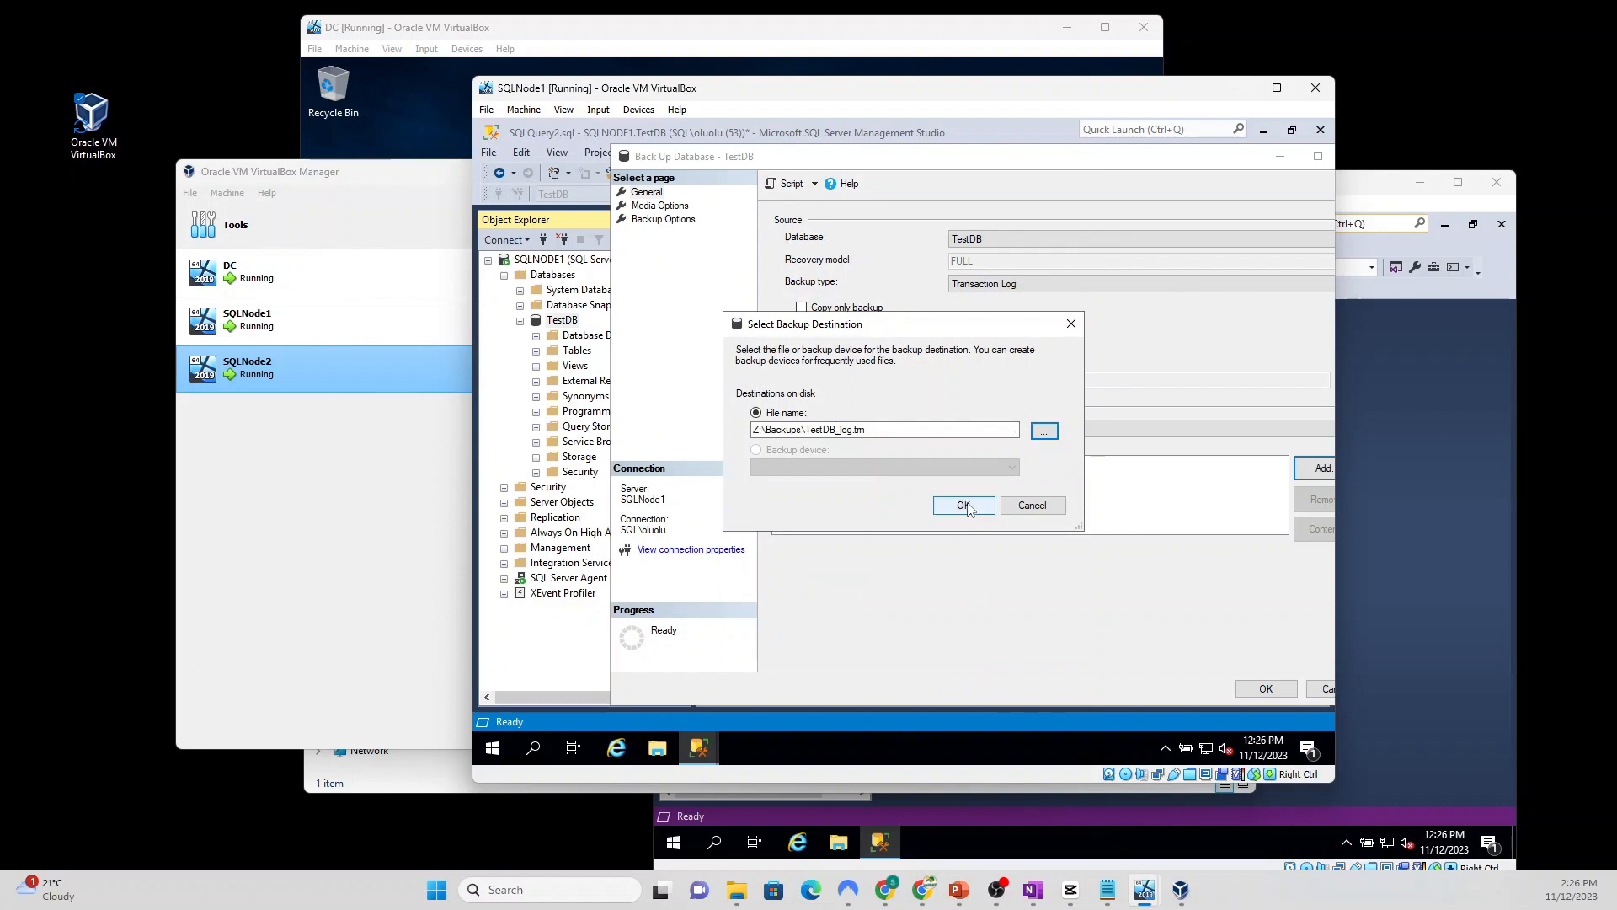
{"action": "left_click", "coordinate": [967, 506]}
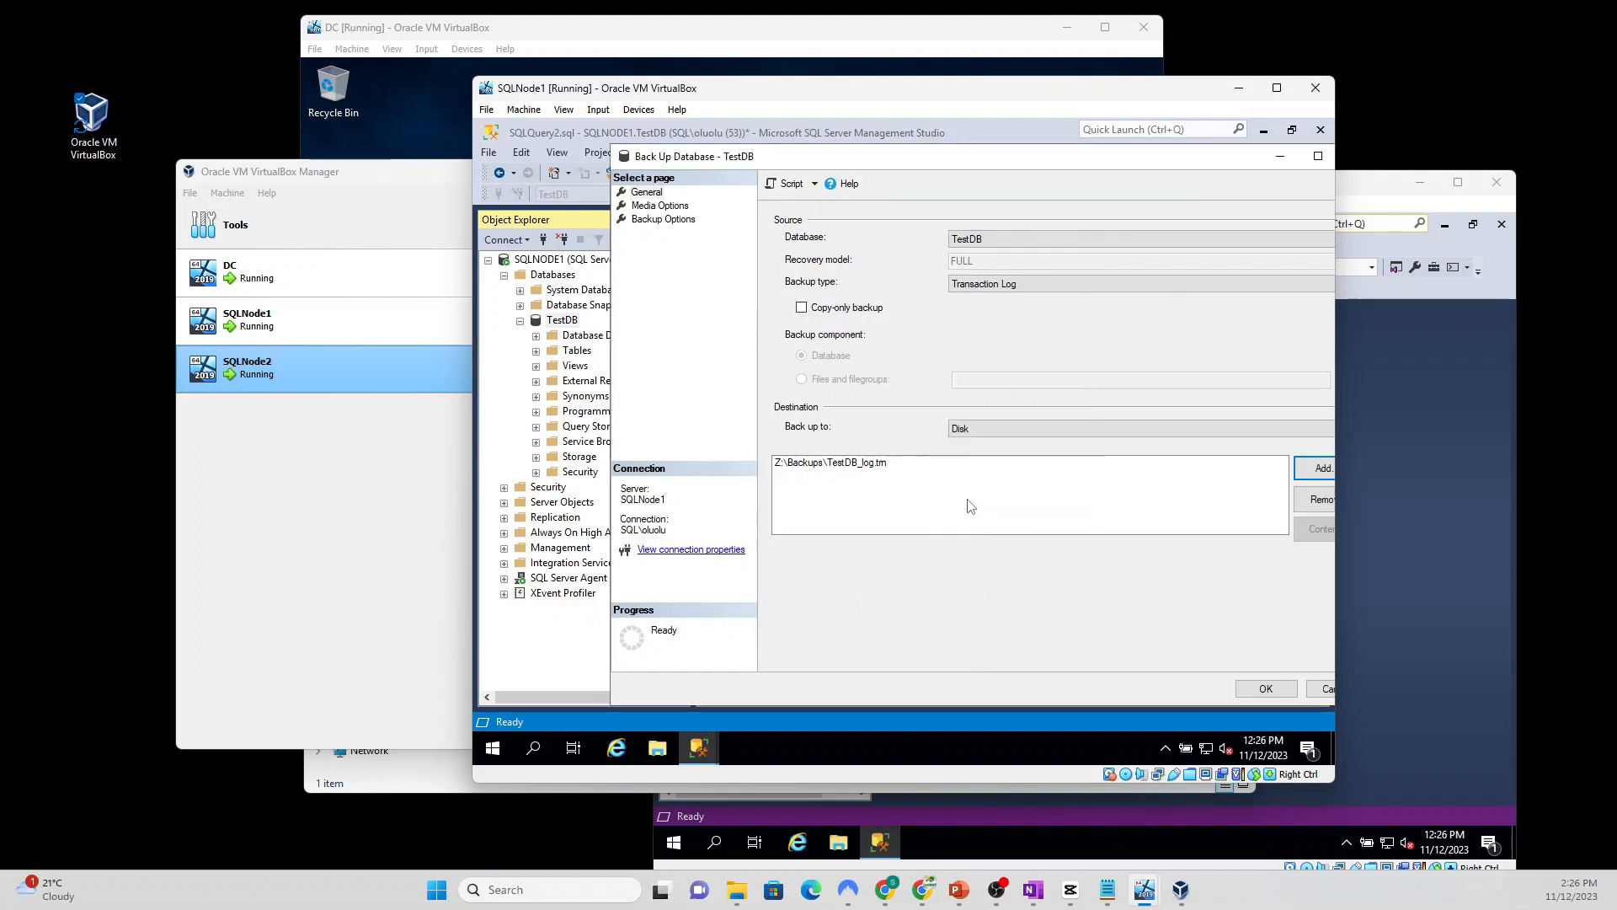
{"action": "left_click", "coordinate": [1263, 689]}
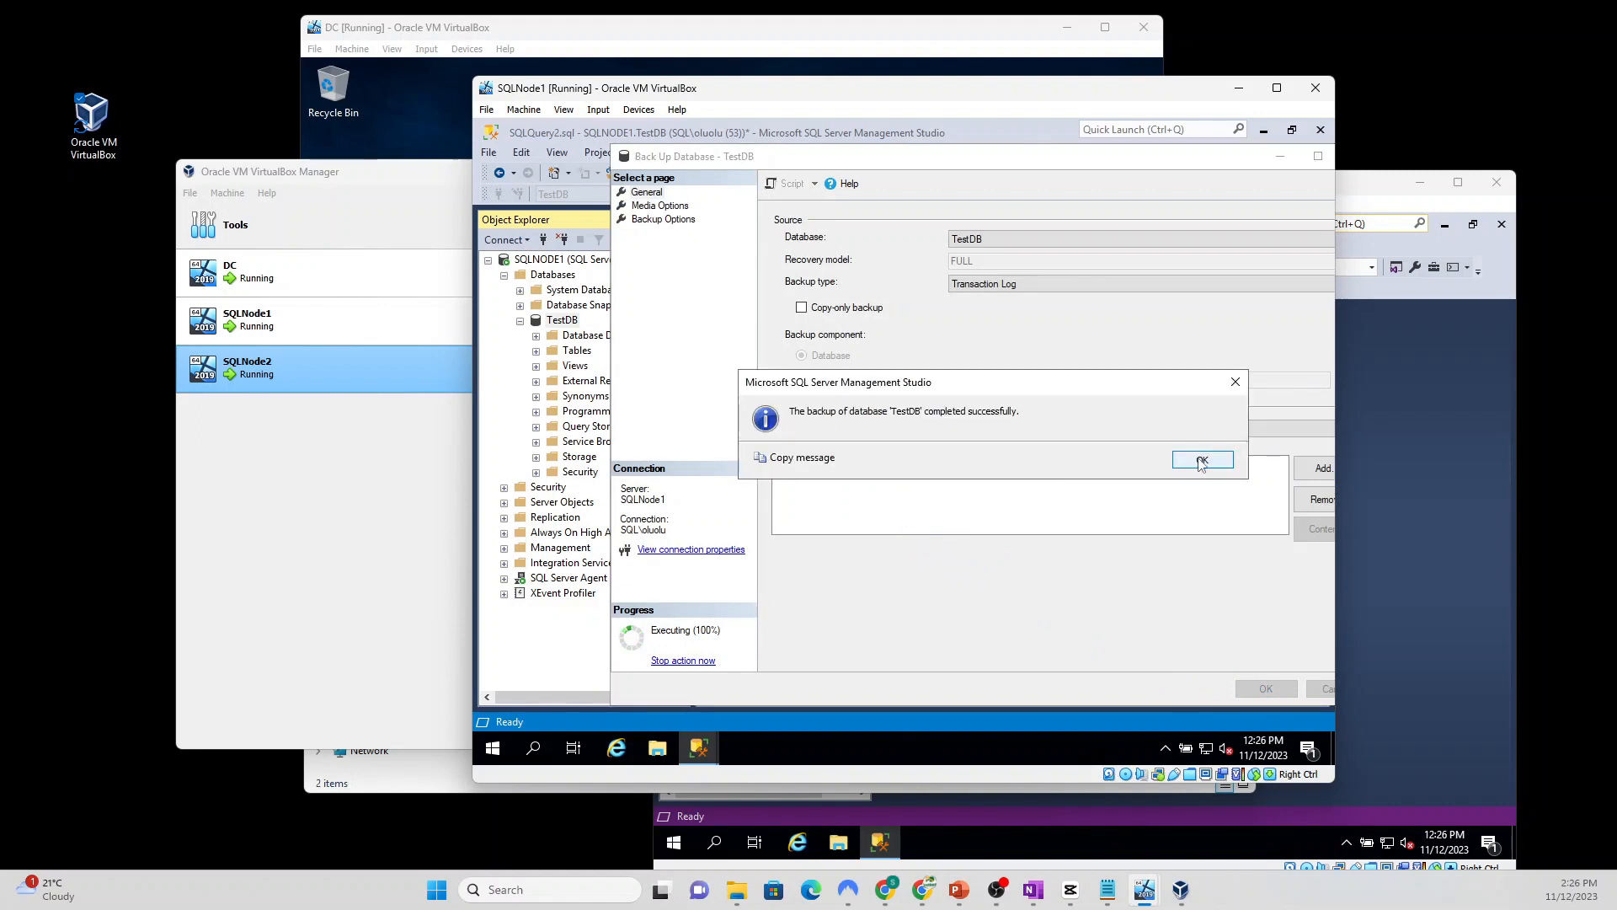
{"action": "left_click", "coordinate": [1202, 460]}
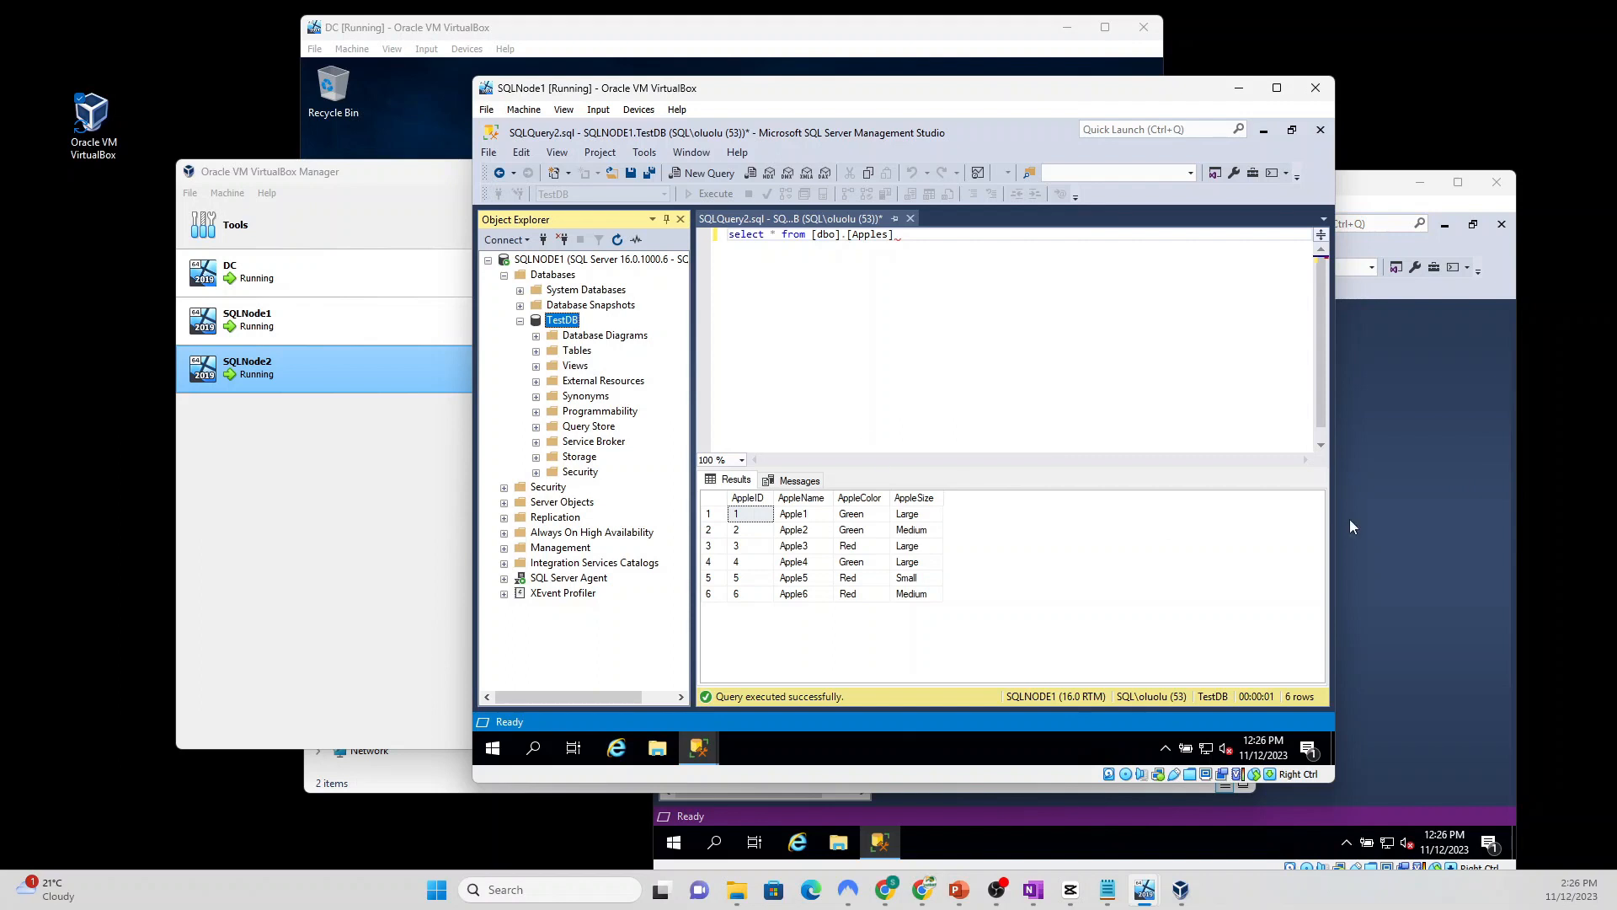
Step: On SQLNode2, start a database restore from a backup device
{"action": "left_click", "coordinate": [1419, 432]}
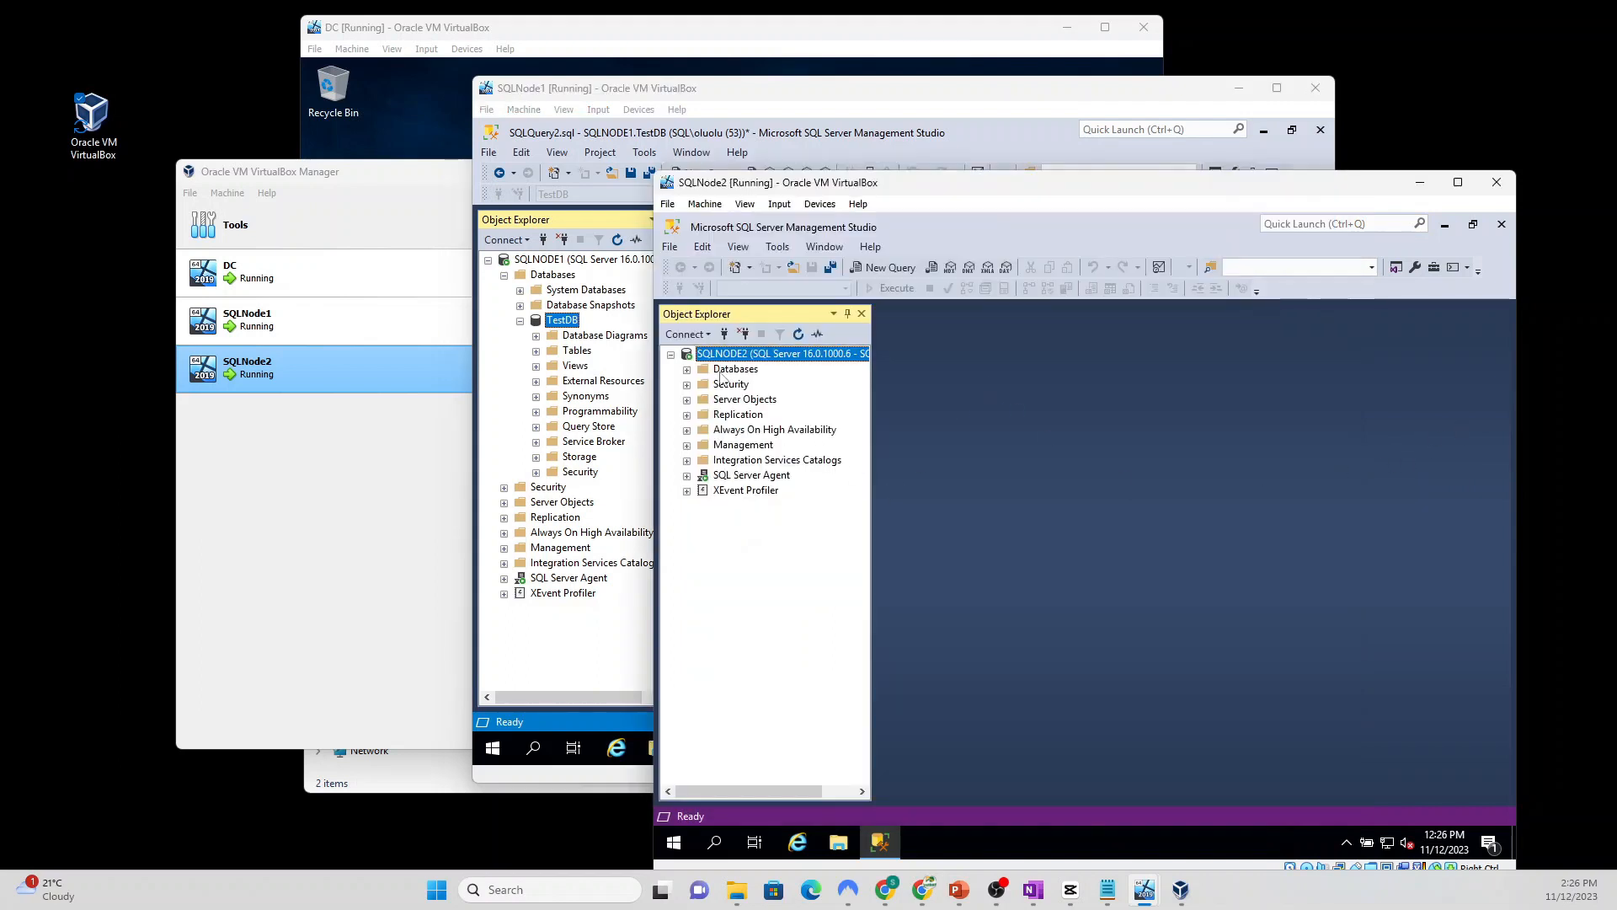
{"action": "left_click", "coordinate": [686, 371]}
{"action": "right_click", "coordinate": [735, 372]}
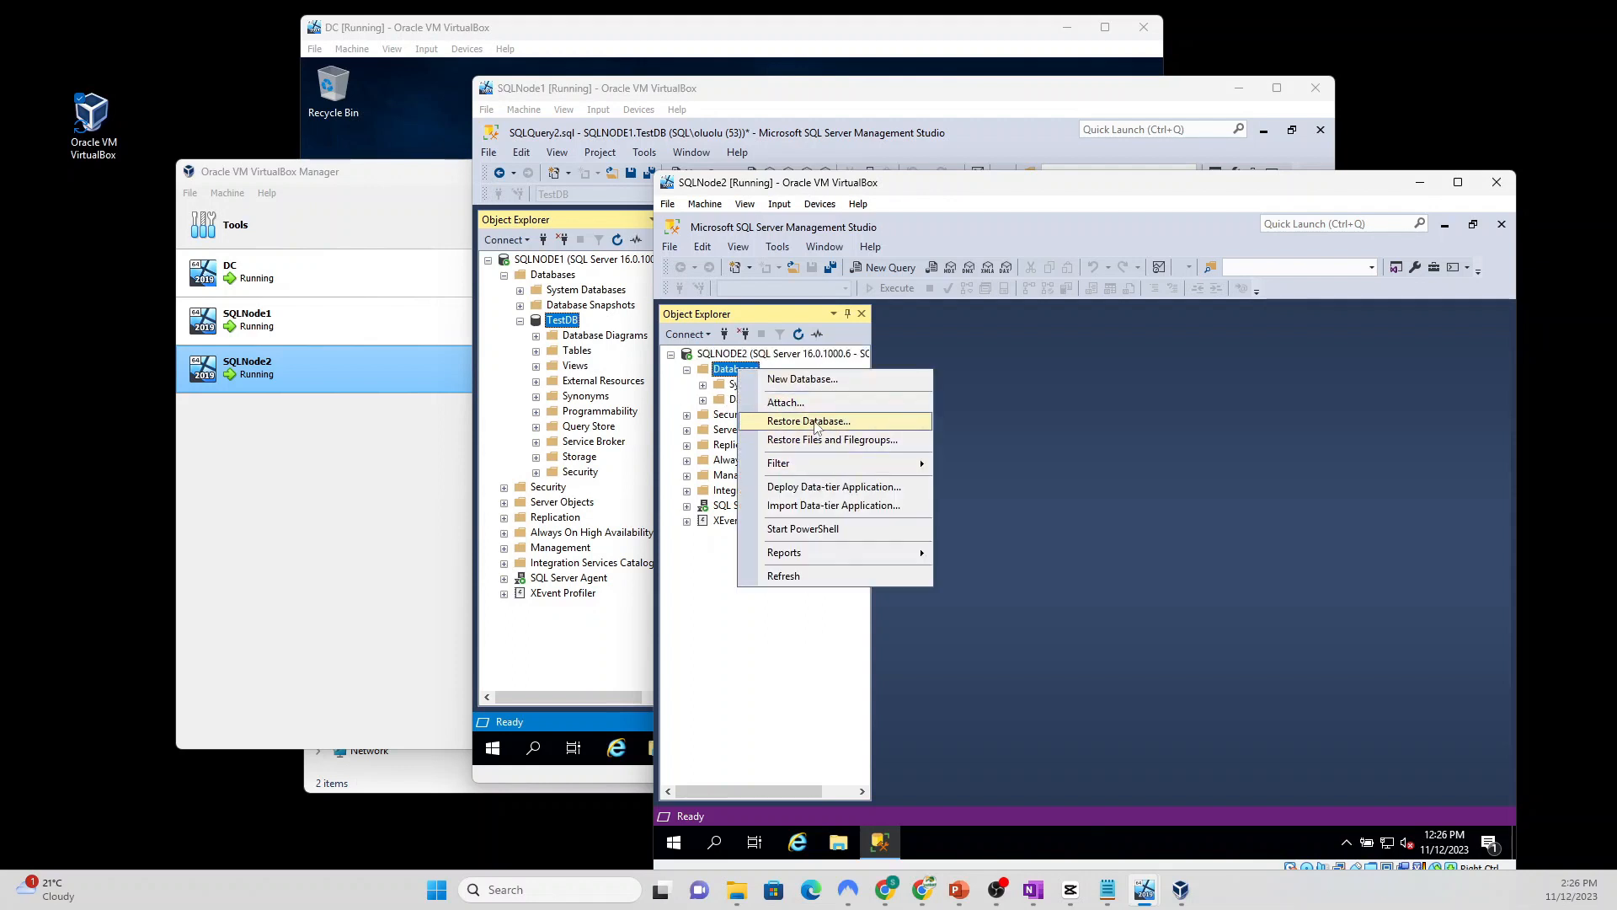
{"action": "left_click", "coordinate": [815, 422]}
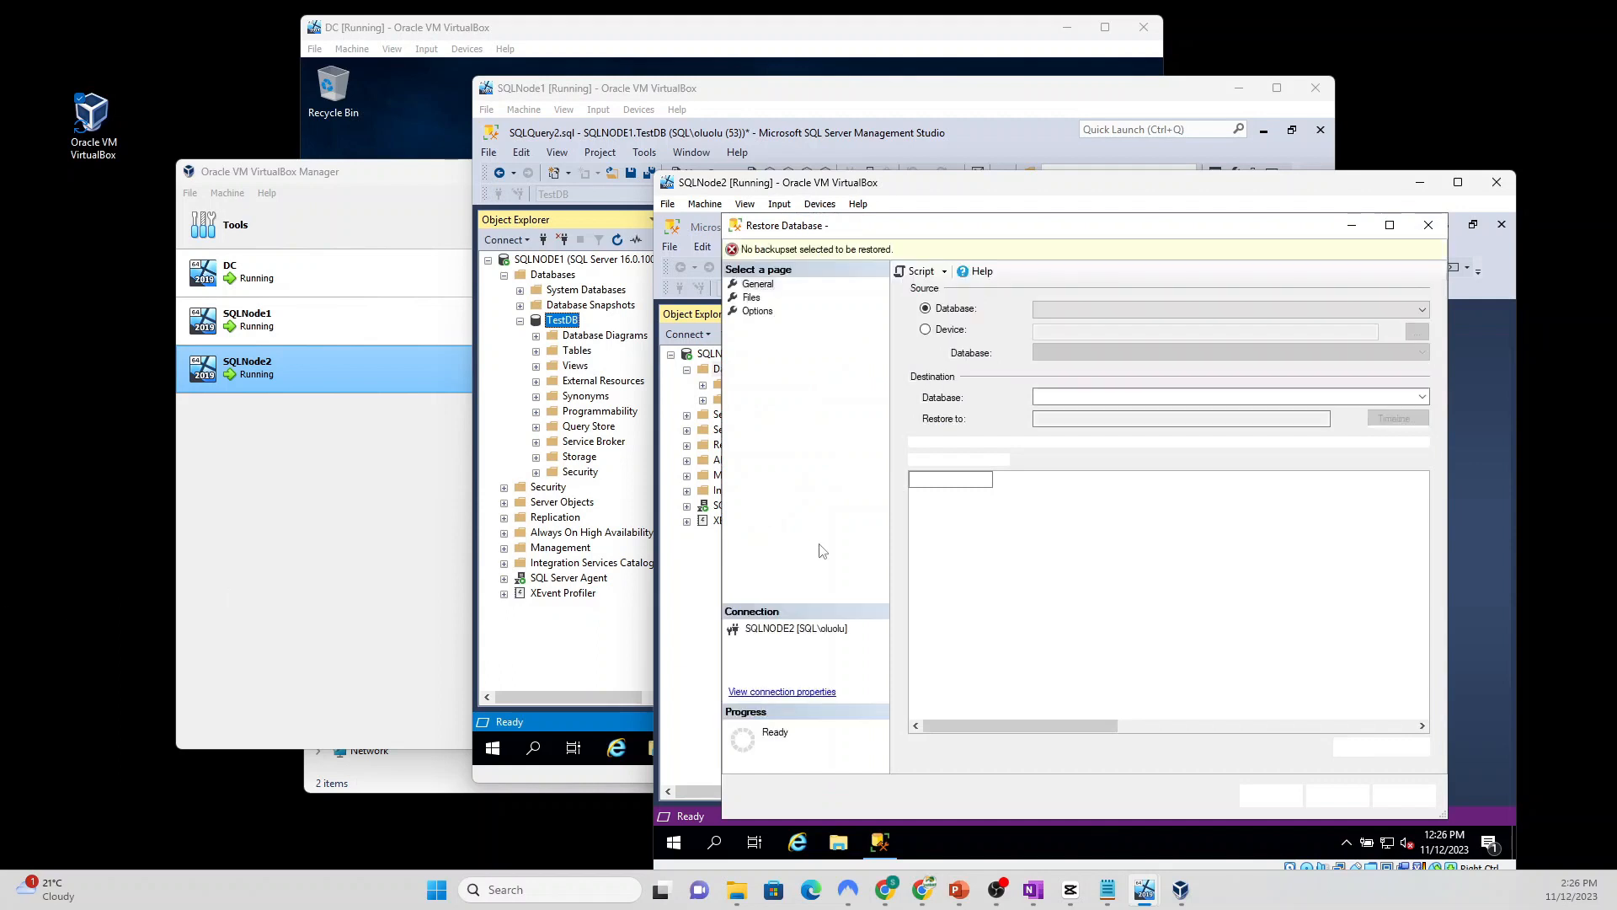
{"action": "left_click", "coordinate": [938, 332]}
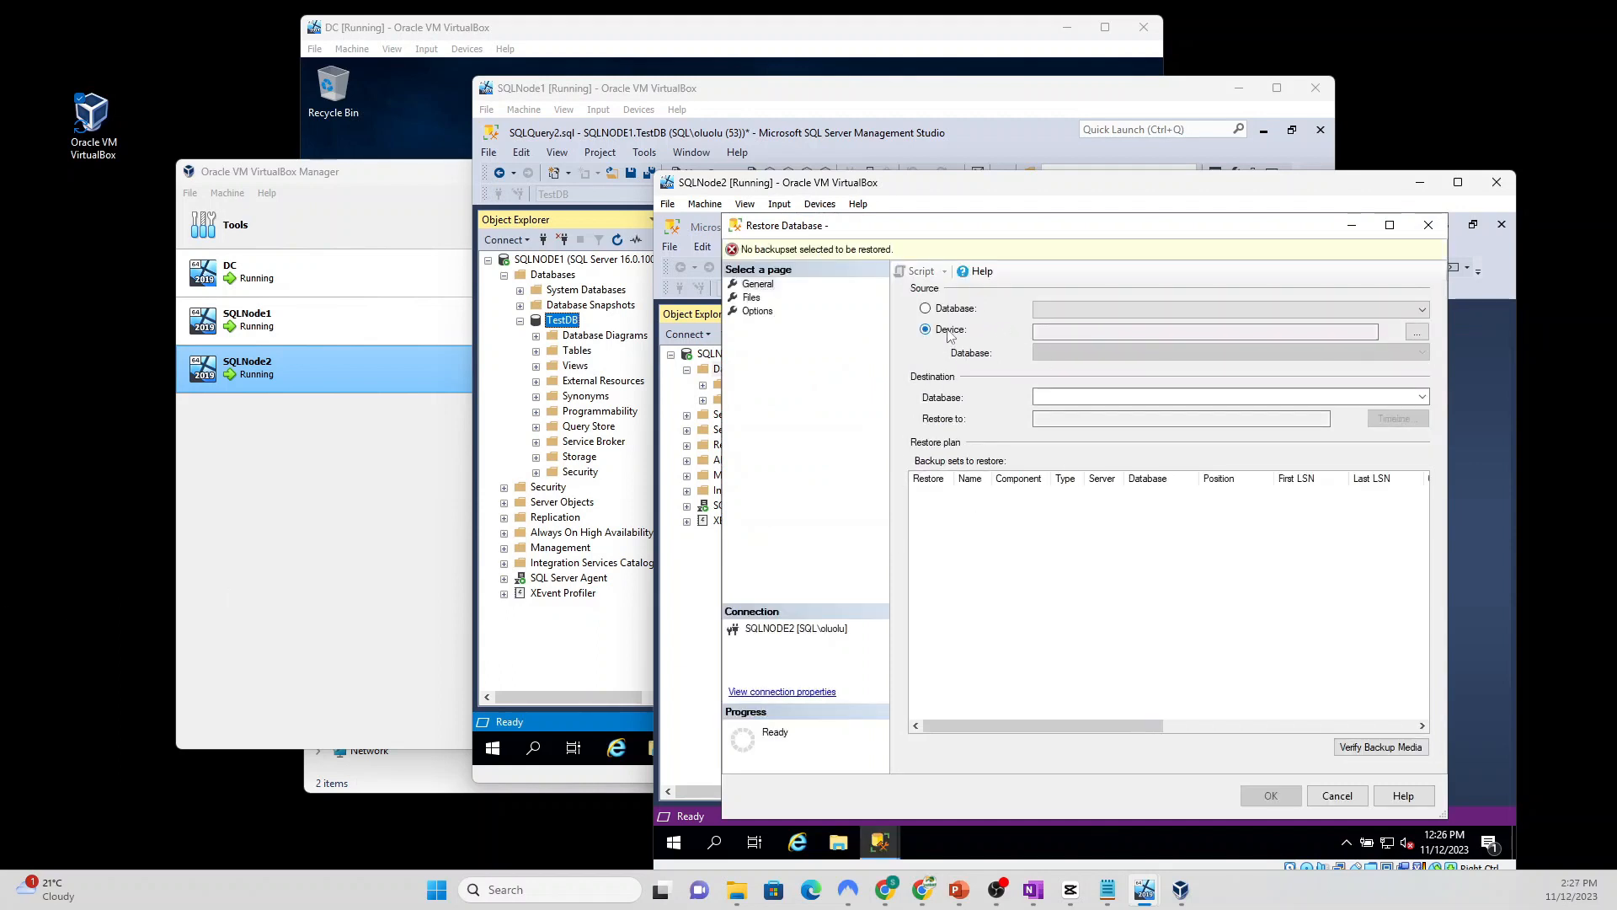
{"action": "left_click", "coordinate": [1416, 334]}
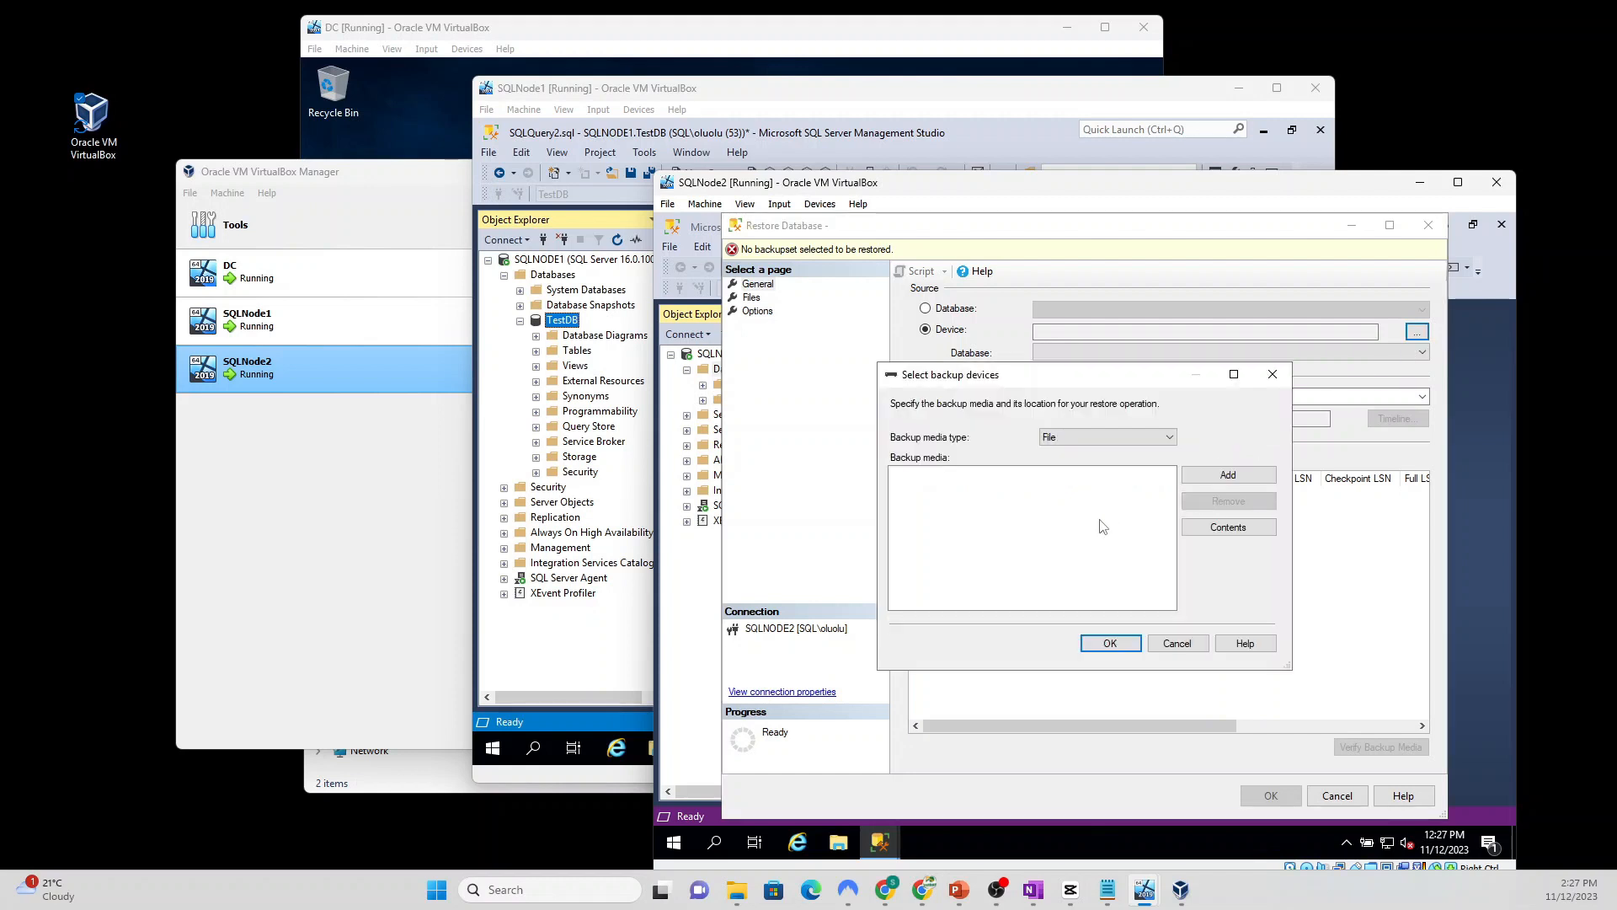
Step: Add TestDB_Backup.bak and TestDB_log.trn from Z:\Backups as the restore source
{"action": "left_click", "coordinate": [1213, 479]}
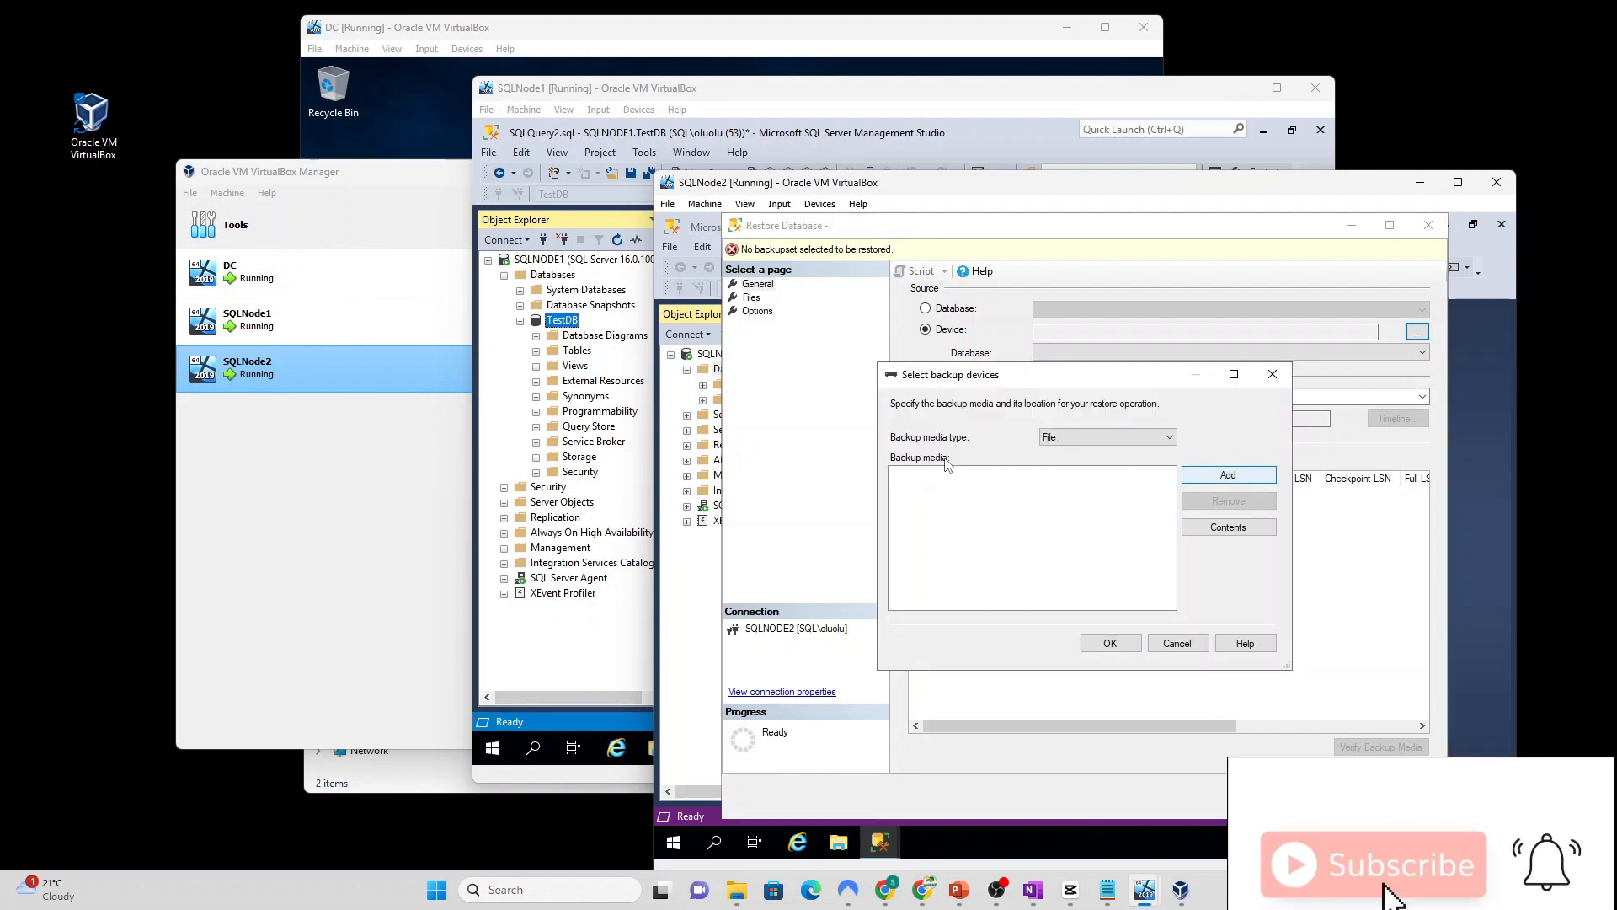
{"action": "scroll", "coordinate": [905, 497], "scroll_direction": "down", "scroll_amount": 10}
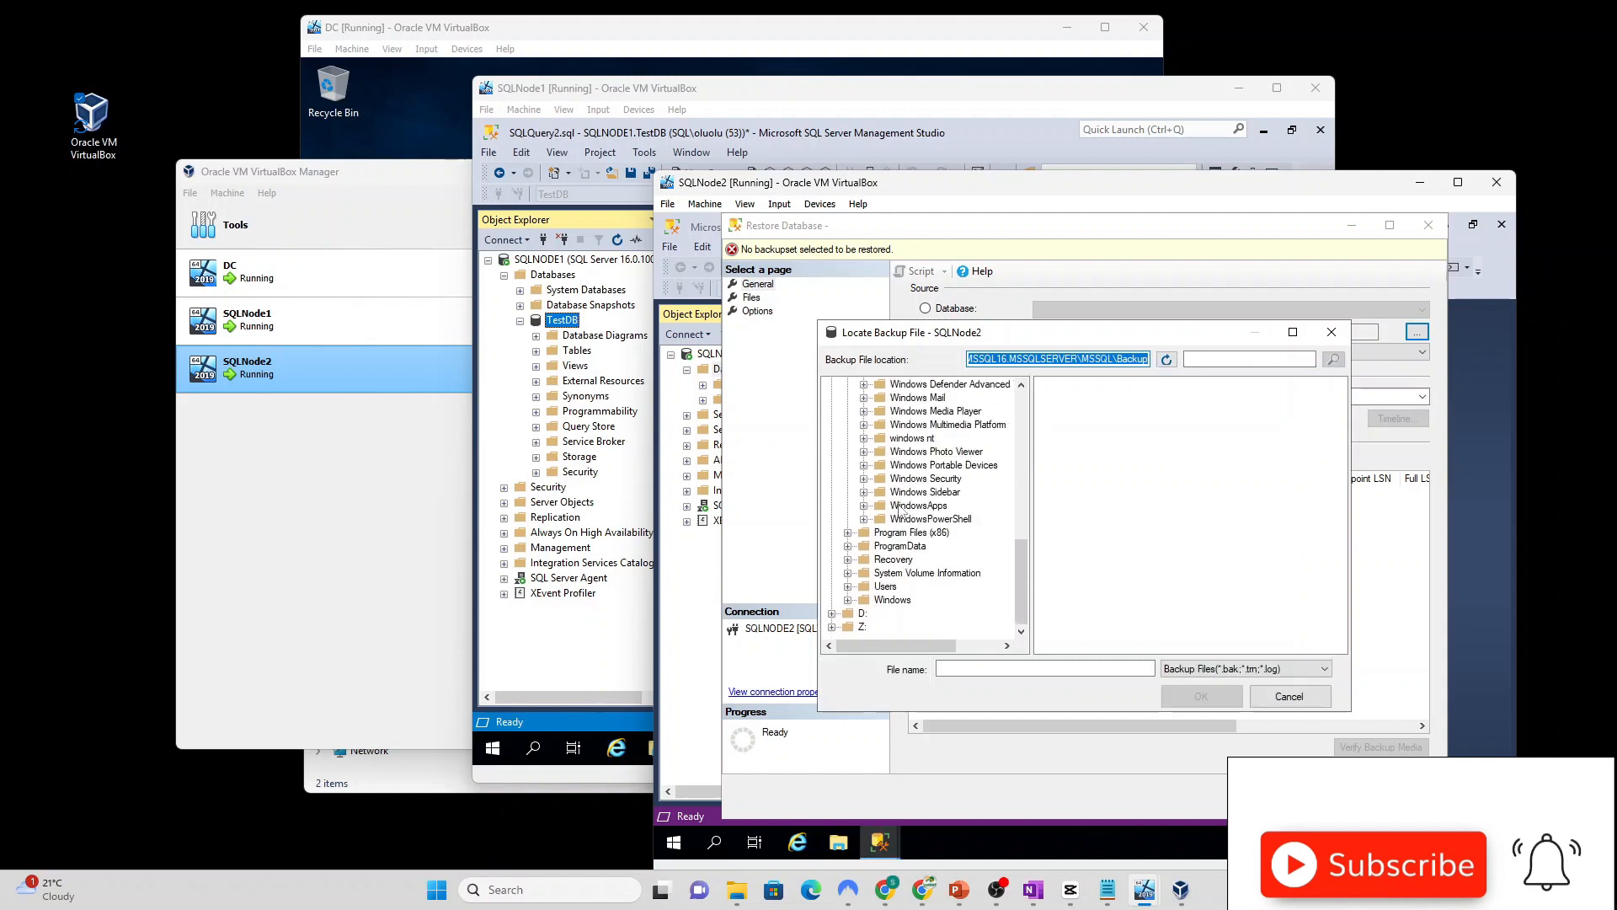
{"action": "left_click", "coordinate": [861, 627]}
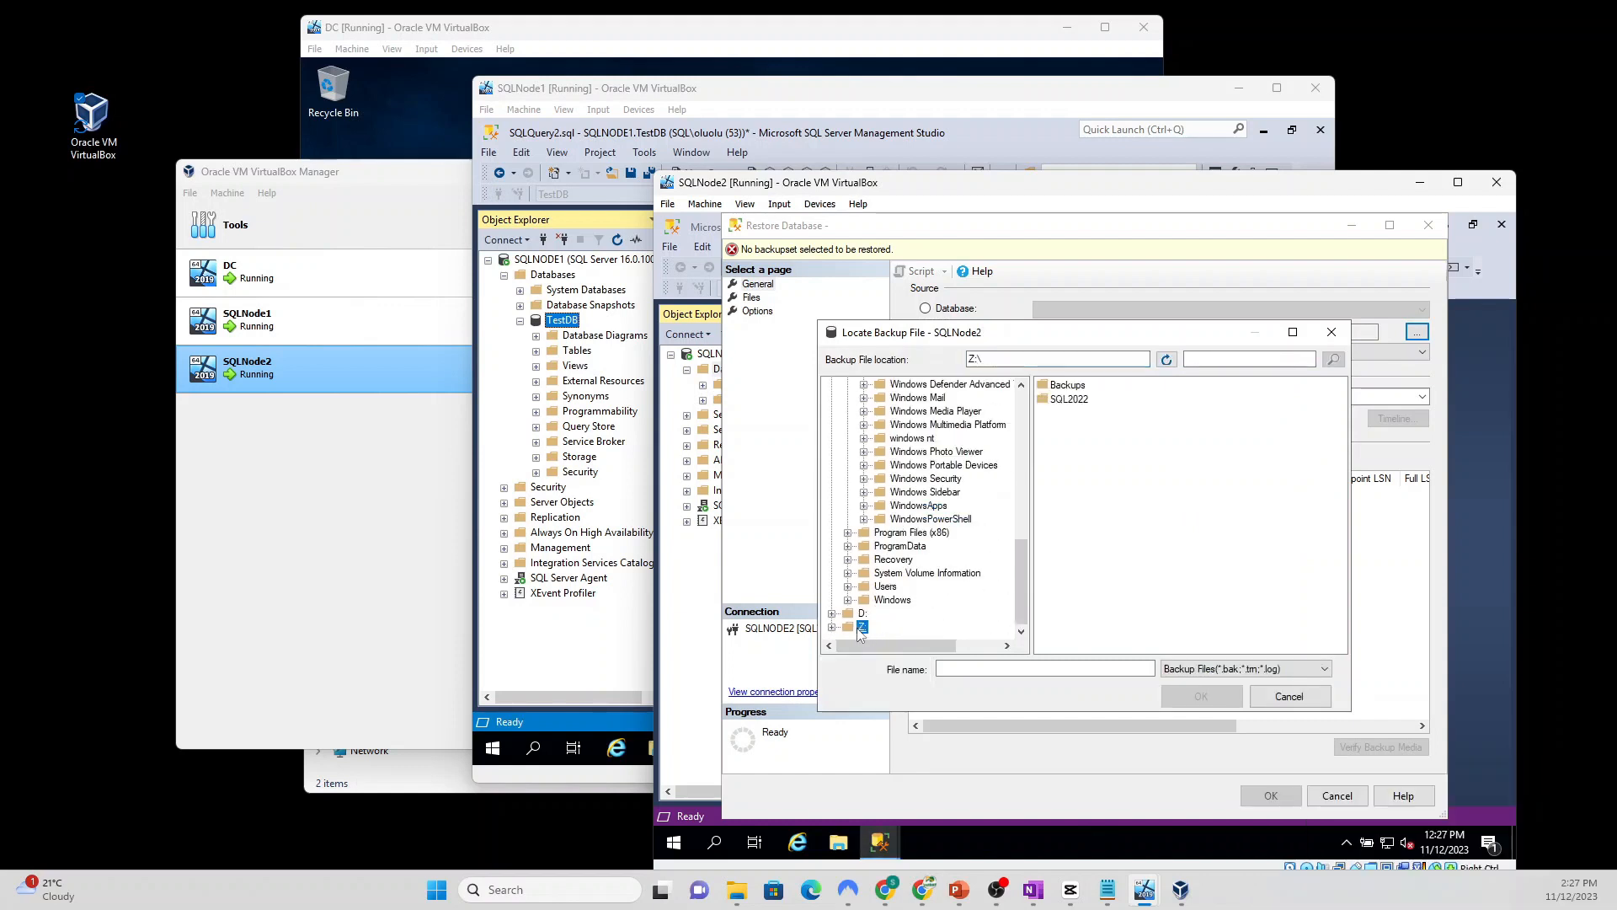
{"action": "double_click", "coordinate": [1068, 386]}
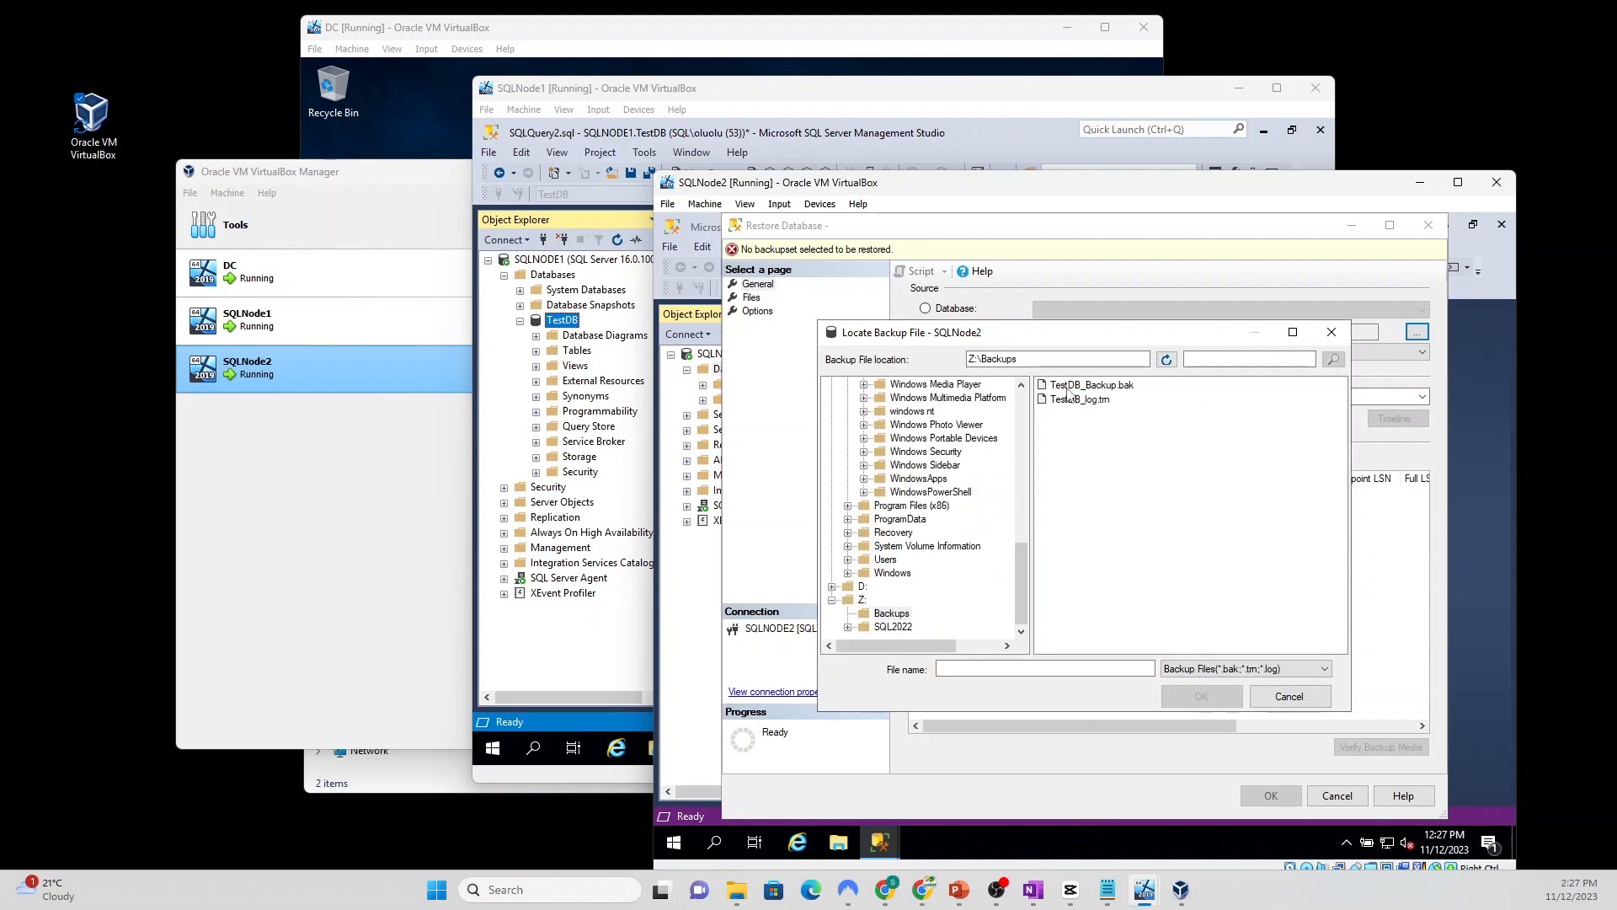
{"action": "left_click_drag", "start_coordinate": [1082, 473], "coordinate": [1085, 375]}
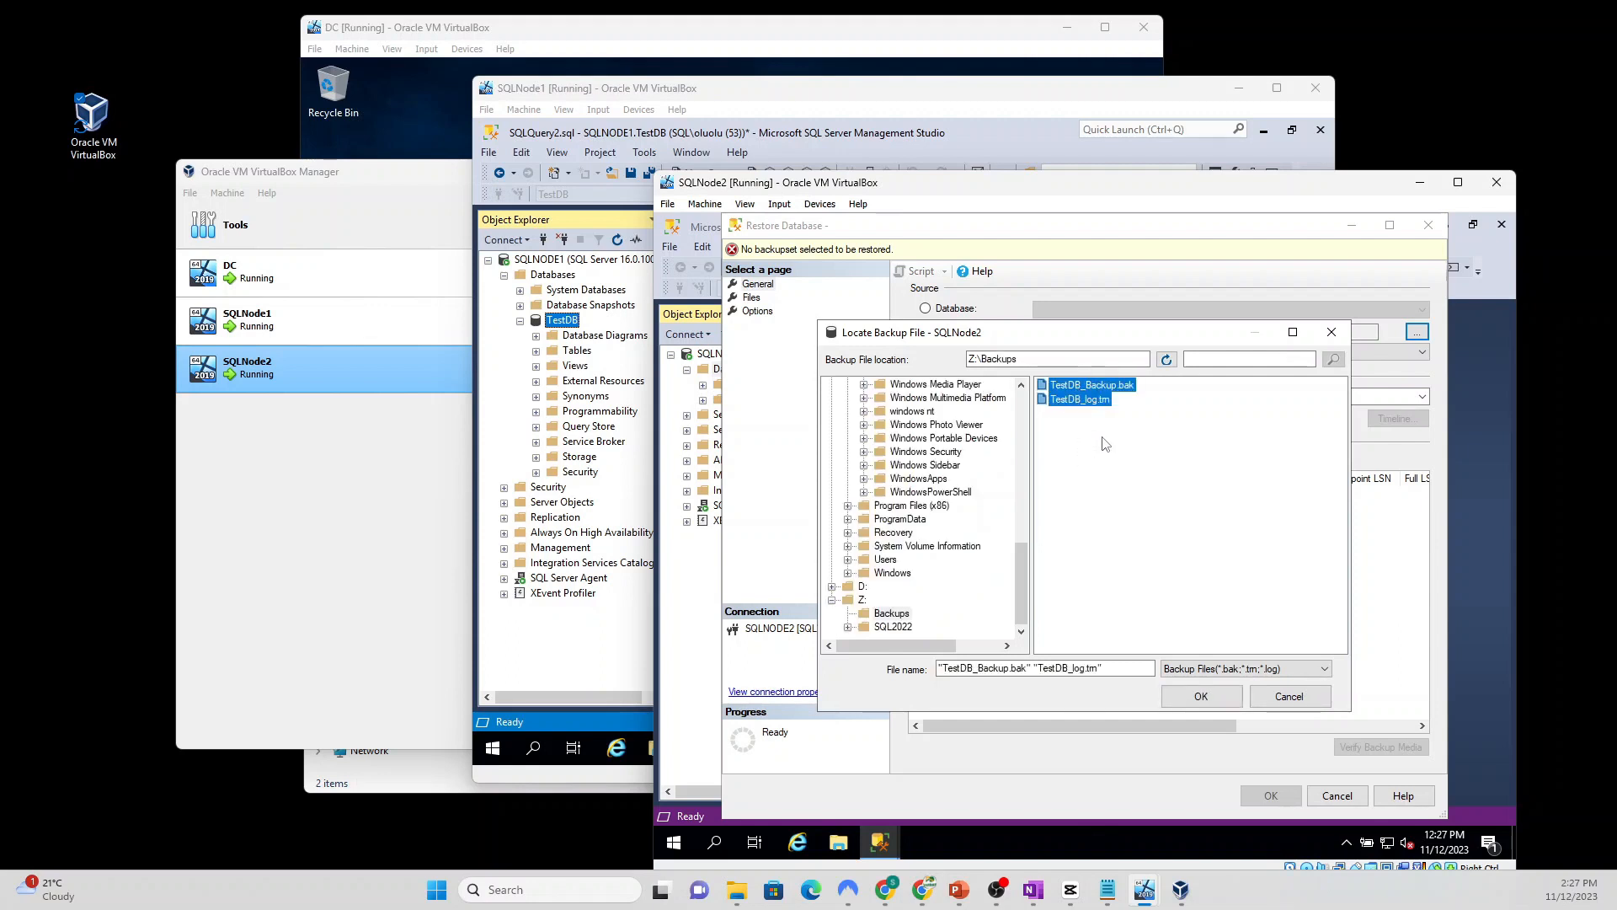
{"action": "left_click", "coordinate": [1200, 697]}
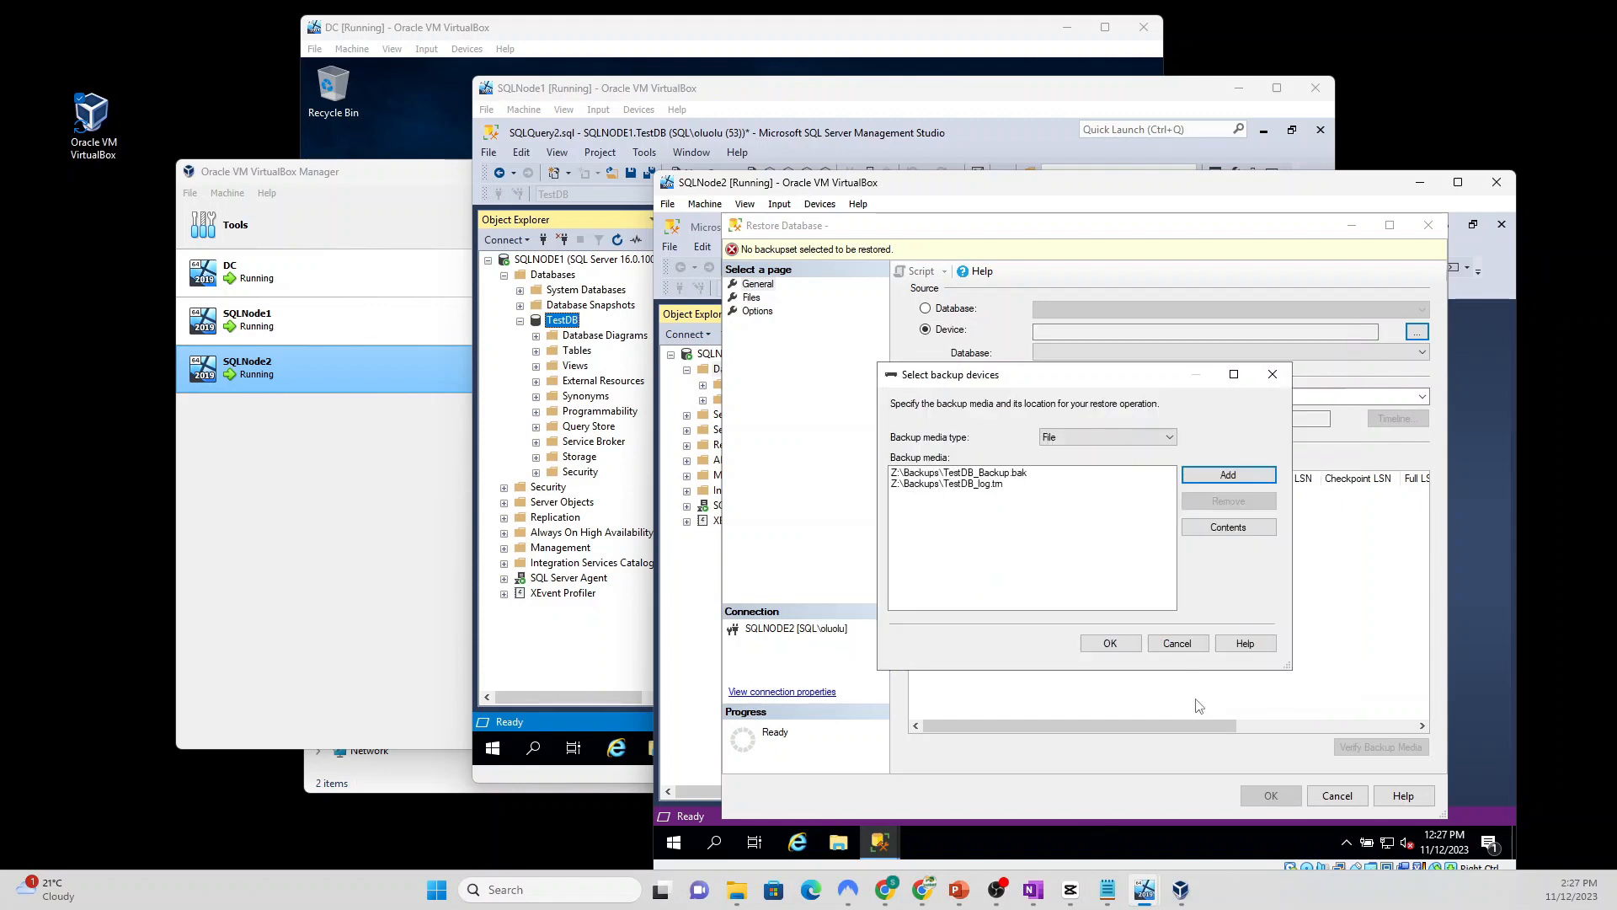
{"action": "left_click", "coordinate": [1109, 644]}
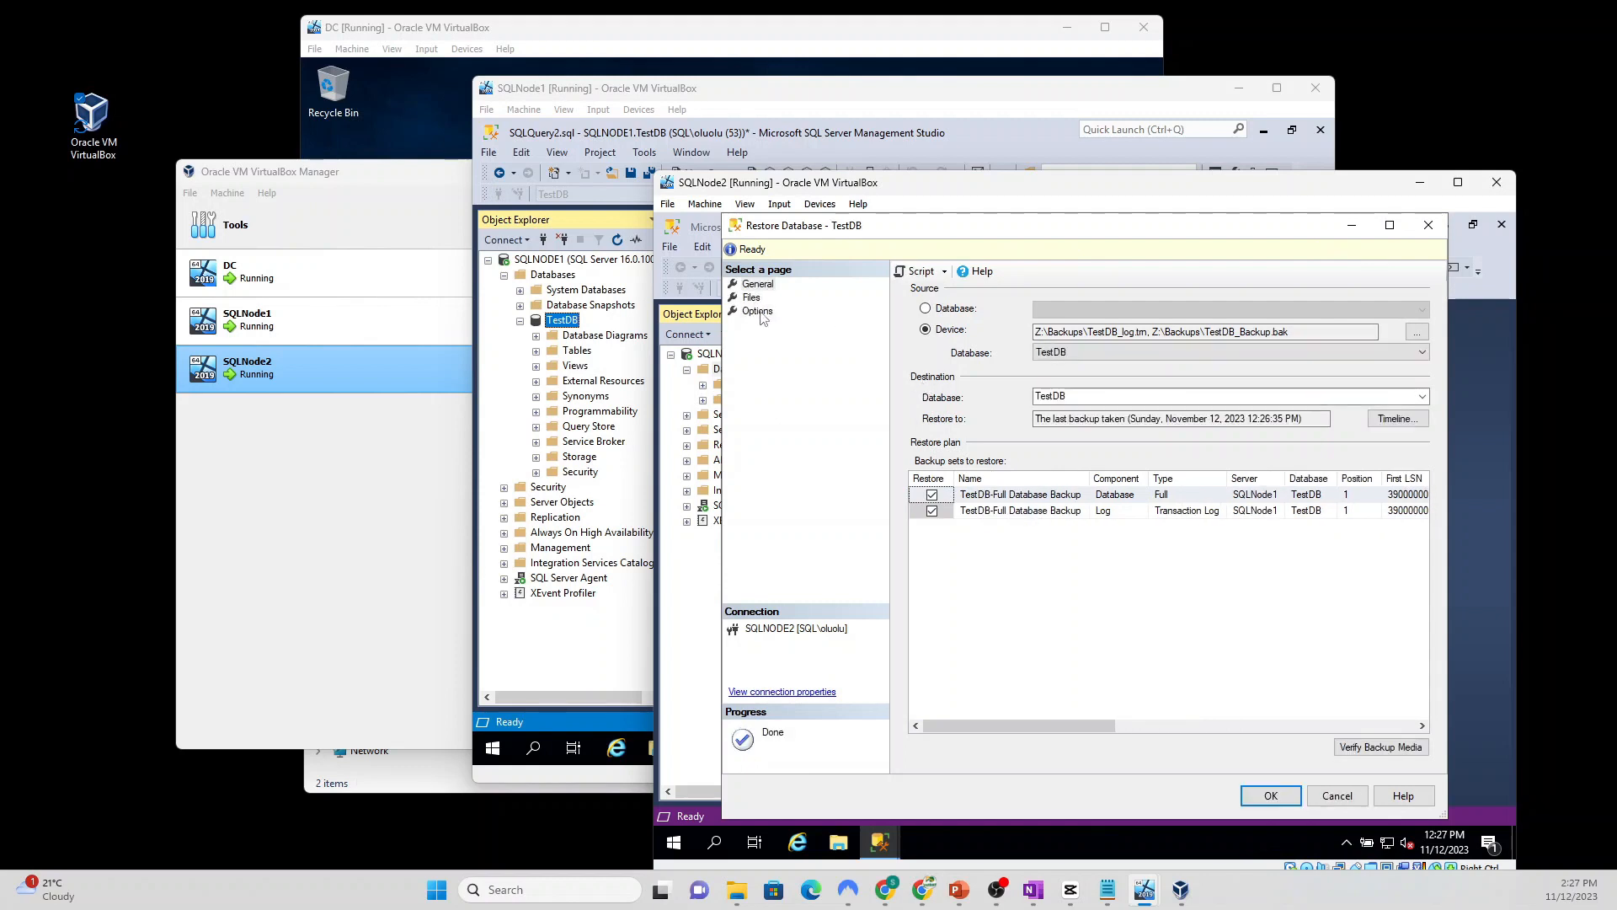
Step: Restore TestDB on SQLNODE2 using RESTORE WITH NORECOVERY, then return to SQLNode1
{"action": "left_click", "coordinate": [758, 312]}
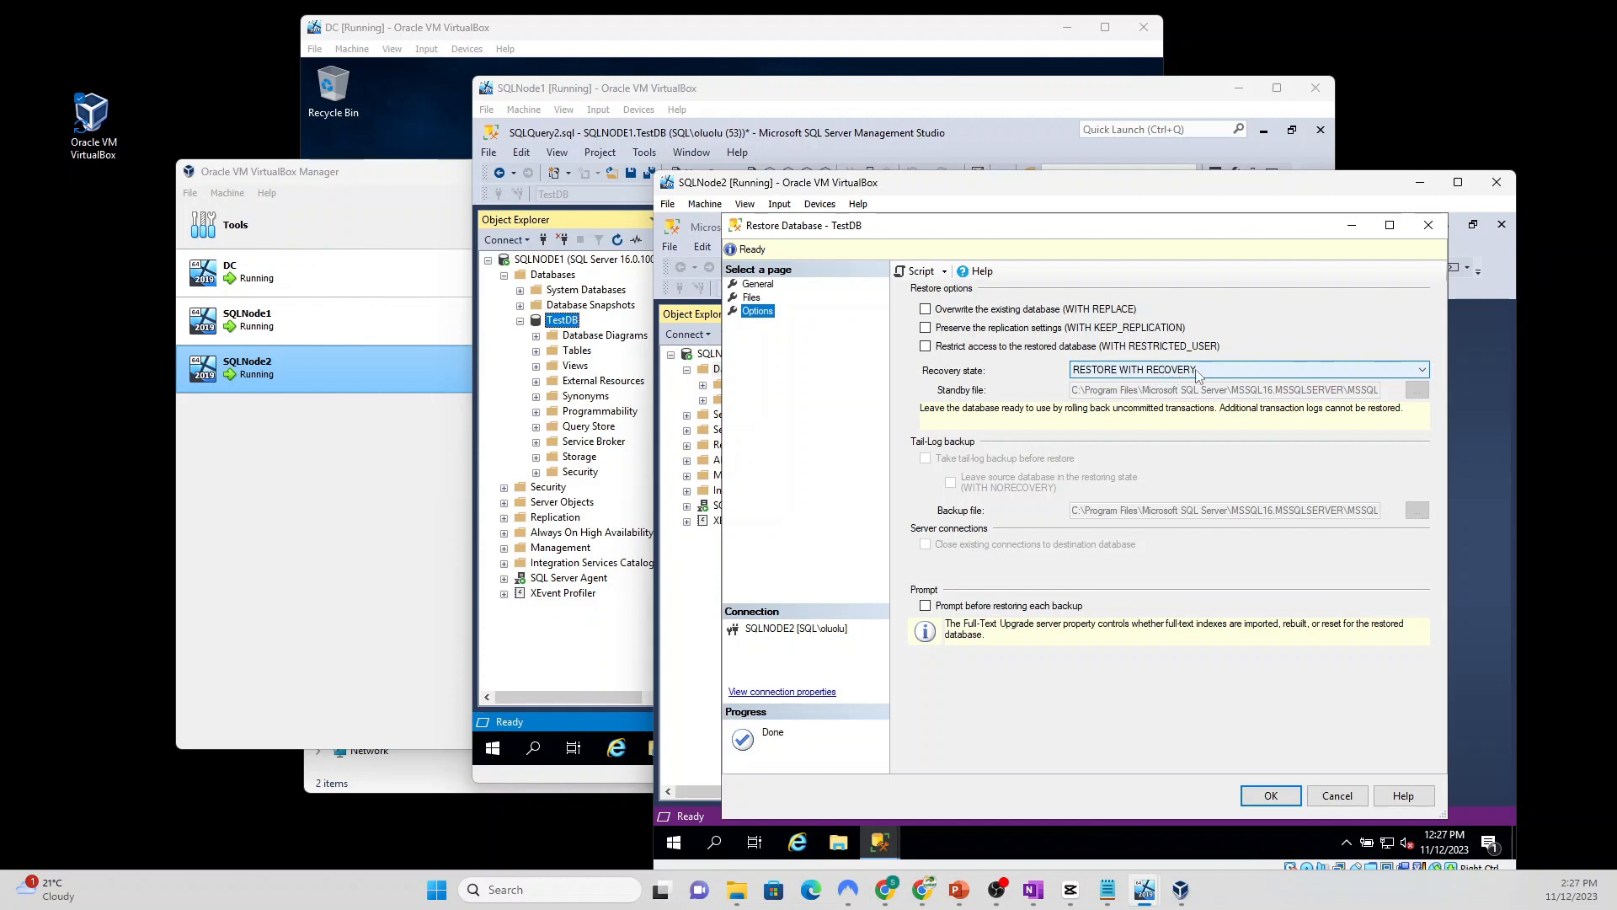
{"action": "left_click", "coordinate": [1197, 371]}
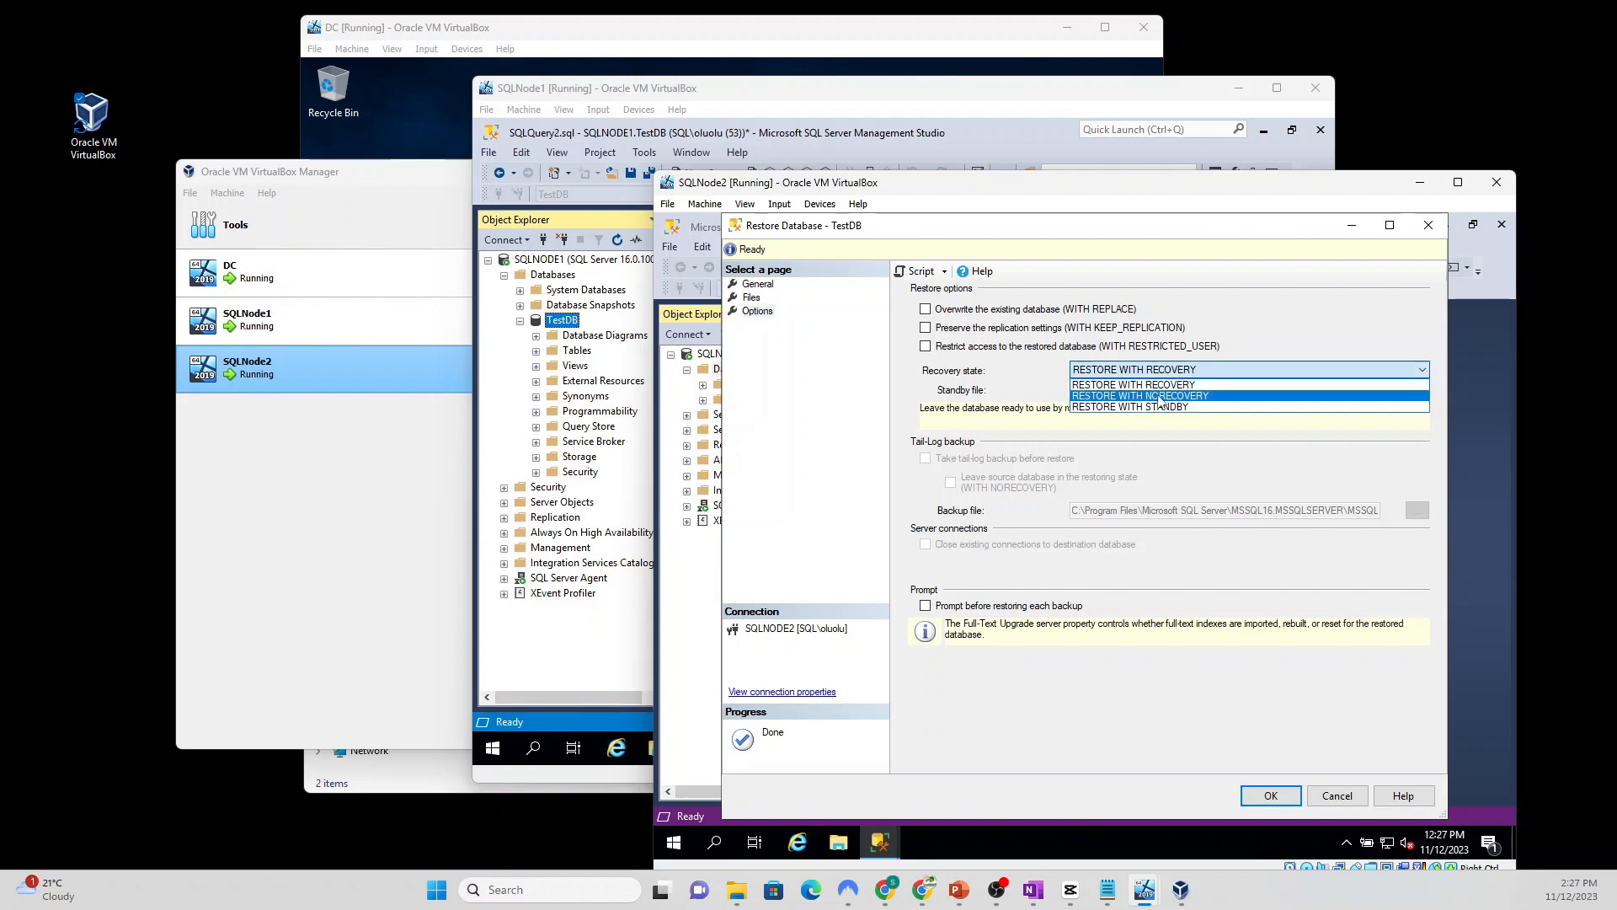
{"action": "left_click", "coordinate": [1187, 395]}
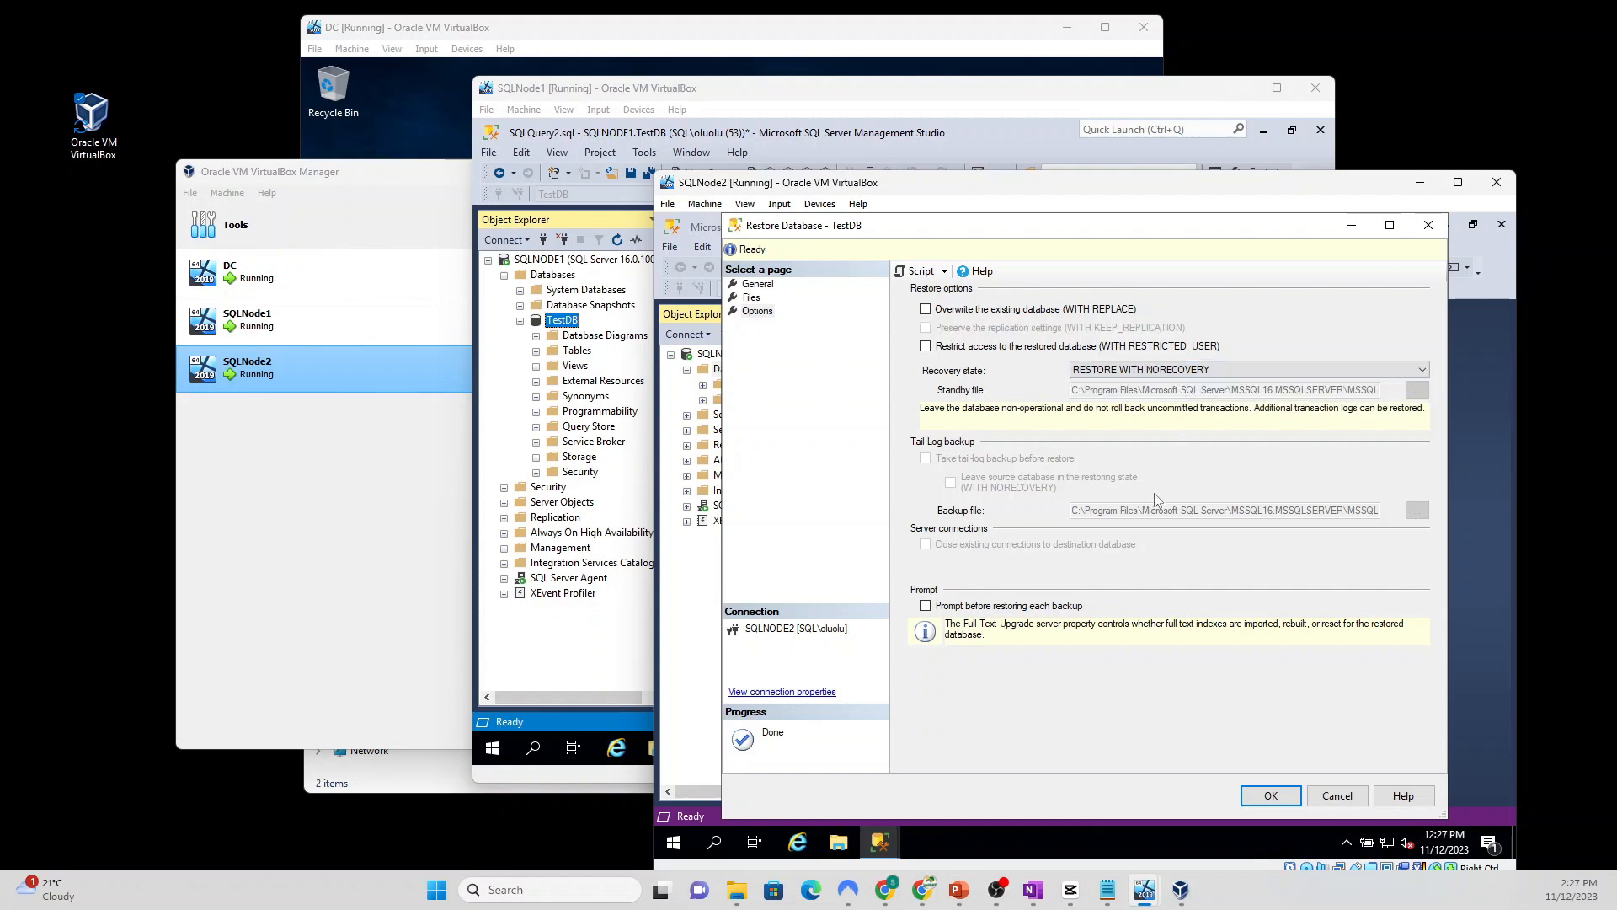
{"action": "left_click", "coordinate": [1266, 796]}
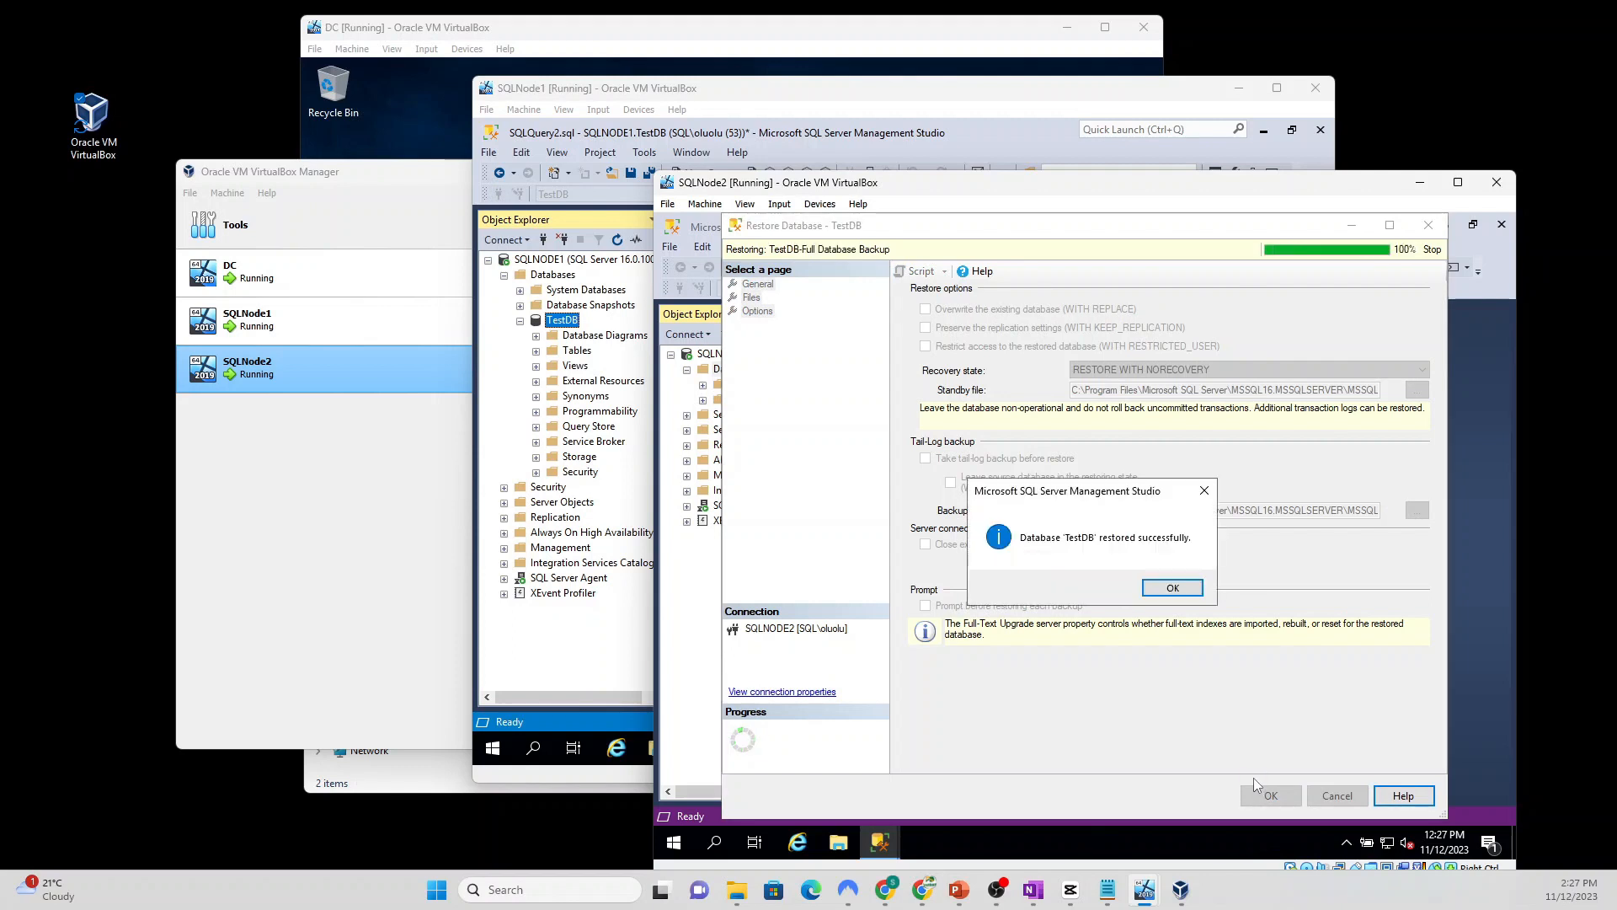
{"action": "left_click", "coordinate": [1173, 590]}
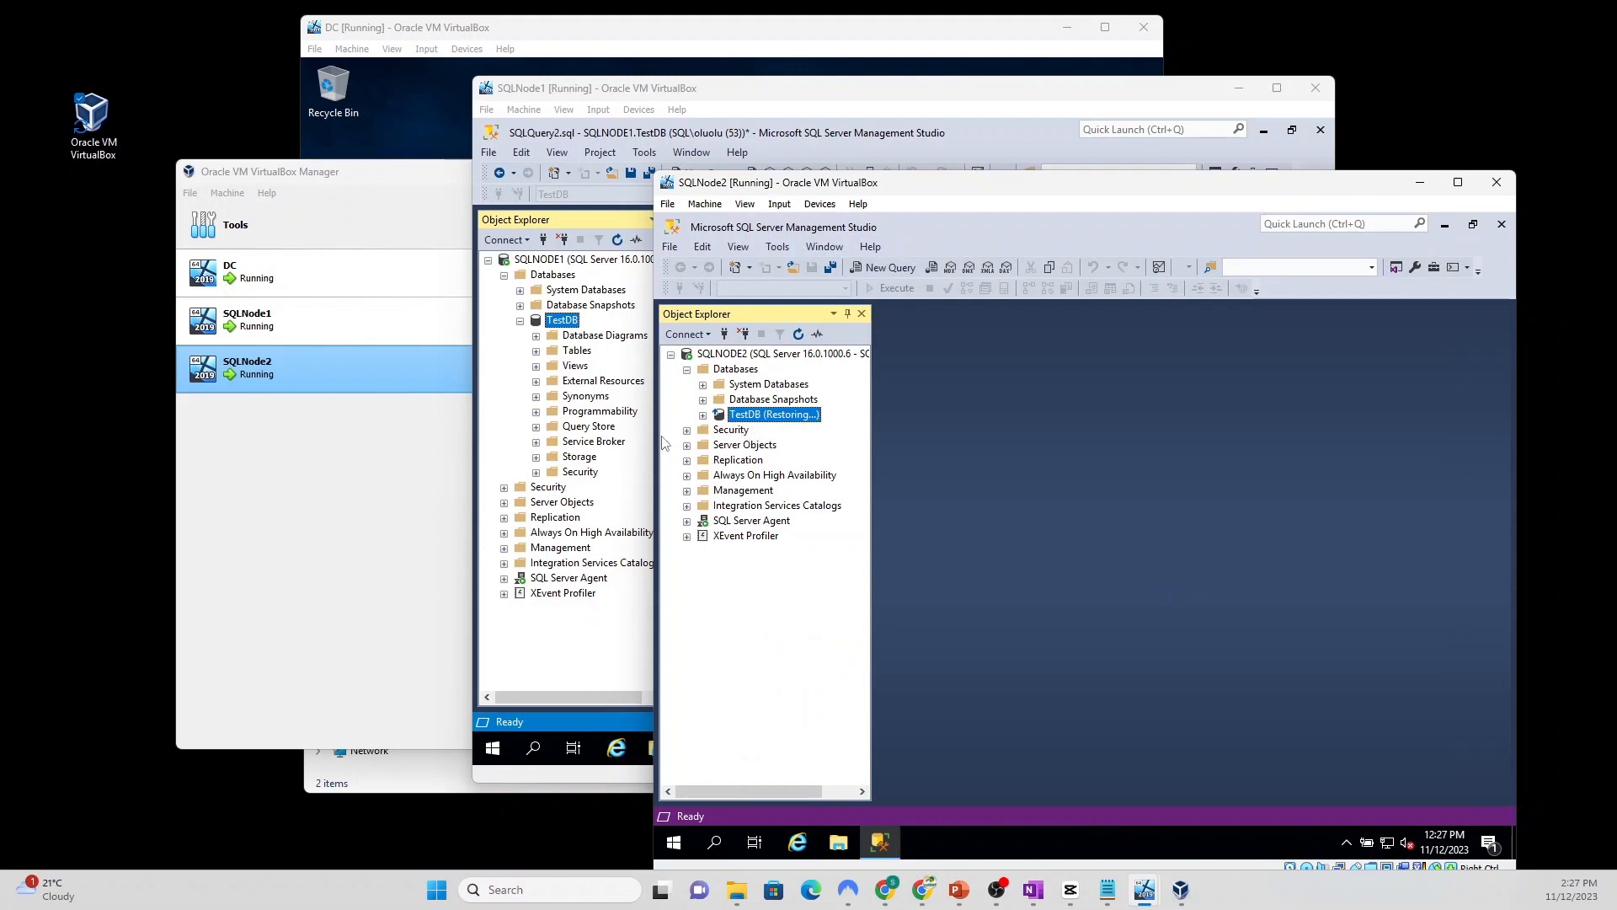
{"action": "left_click", "coordinate": [702, 94]}
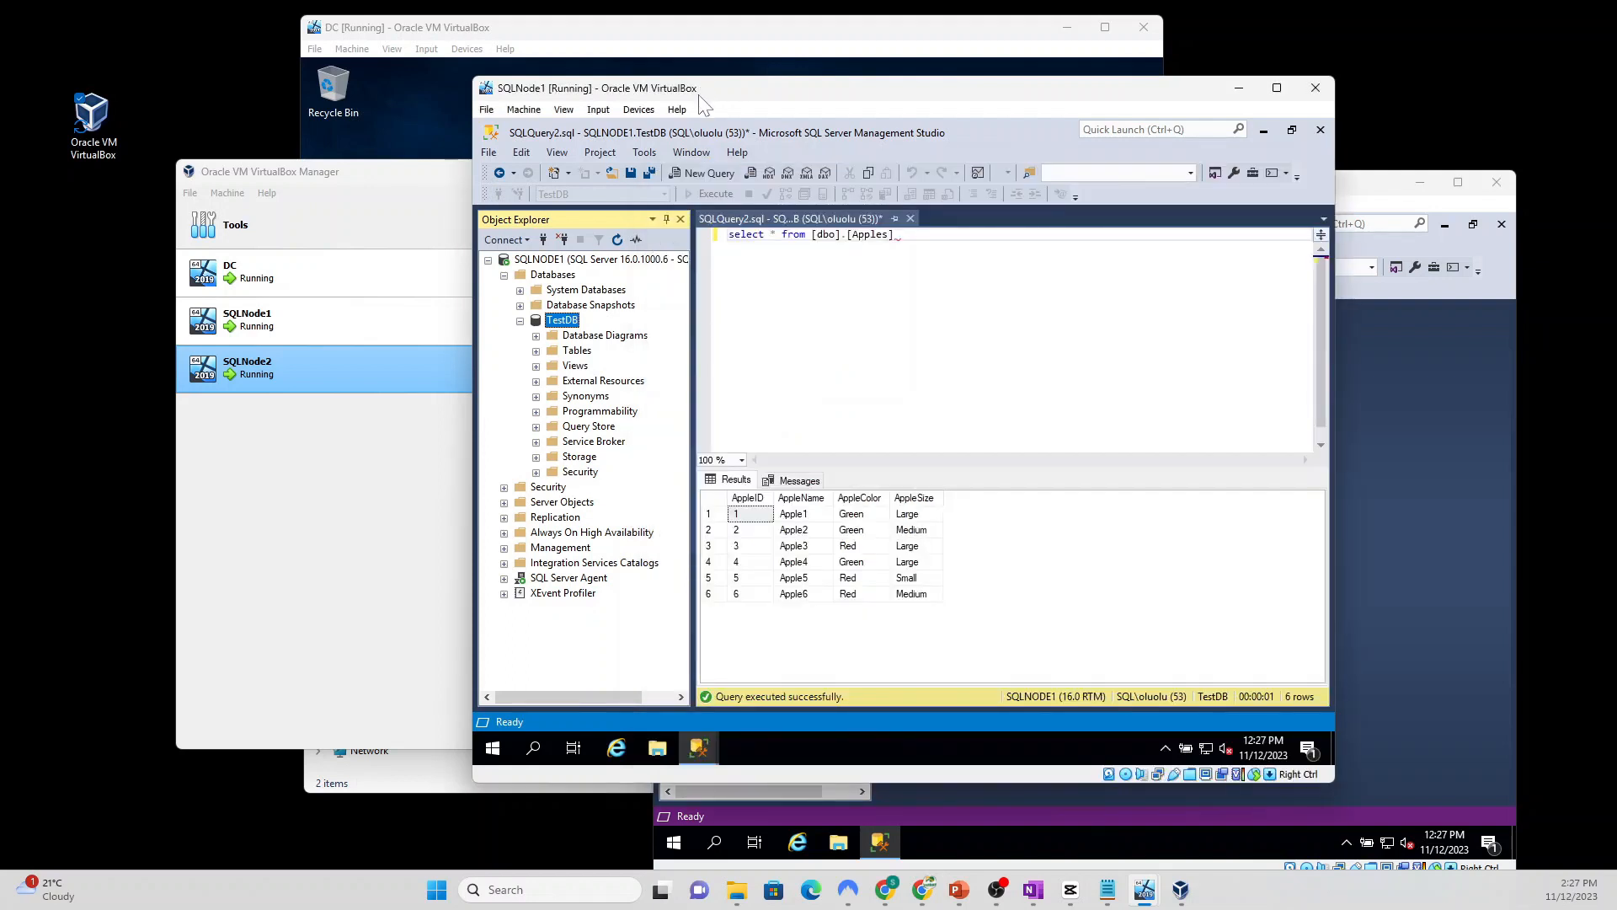
Step: Launch the New Availability Group wizard, name the group TestDBHA, and include the TestDB database
{"action": "left_click", "coordinate": [519, 322]}
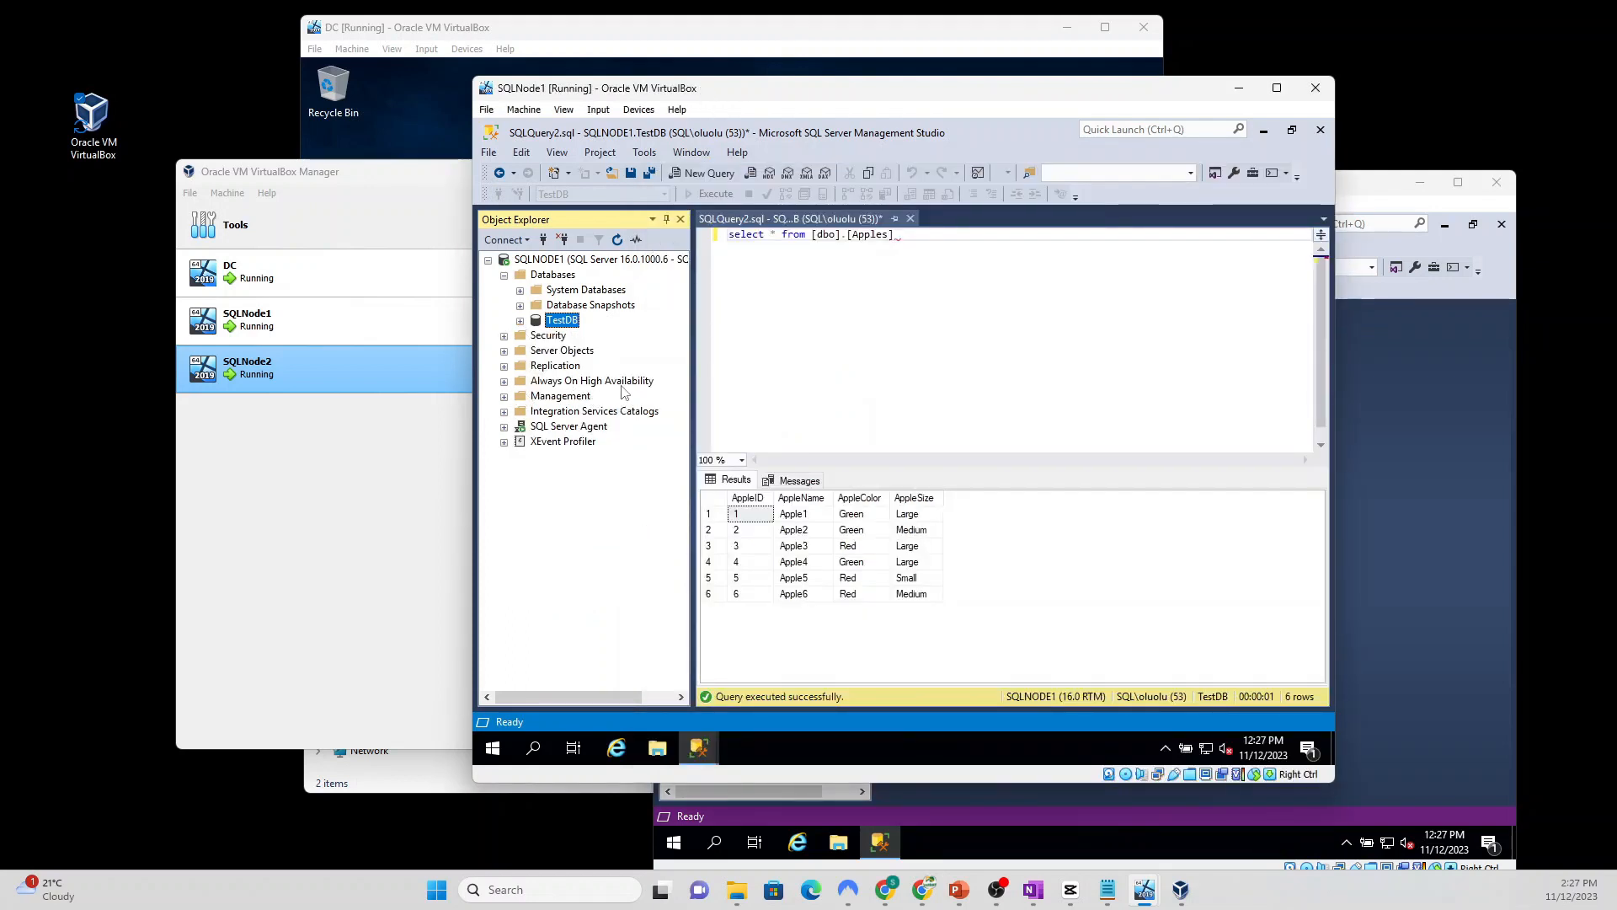
{"action": "left_click", "coordinate": [539, 381]}
{"action": "right_click", "coordinate": [541, 385]}
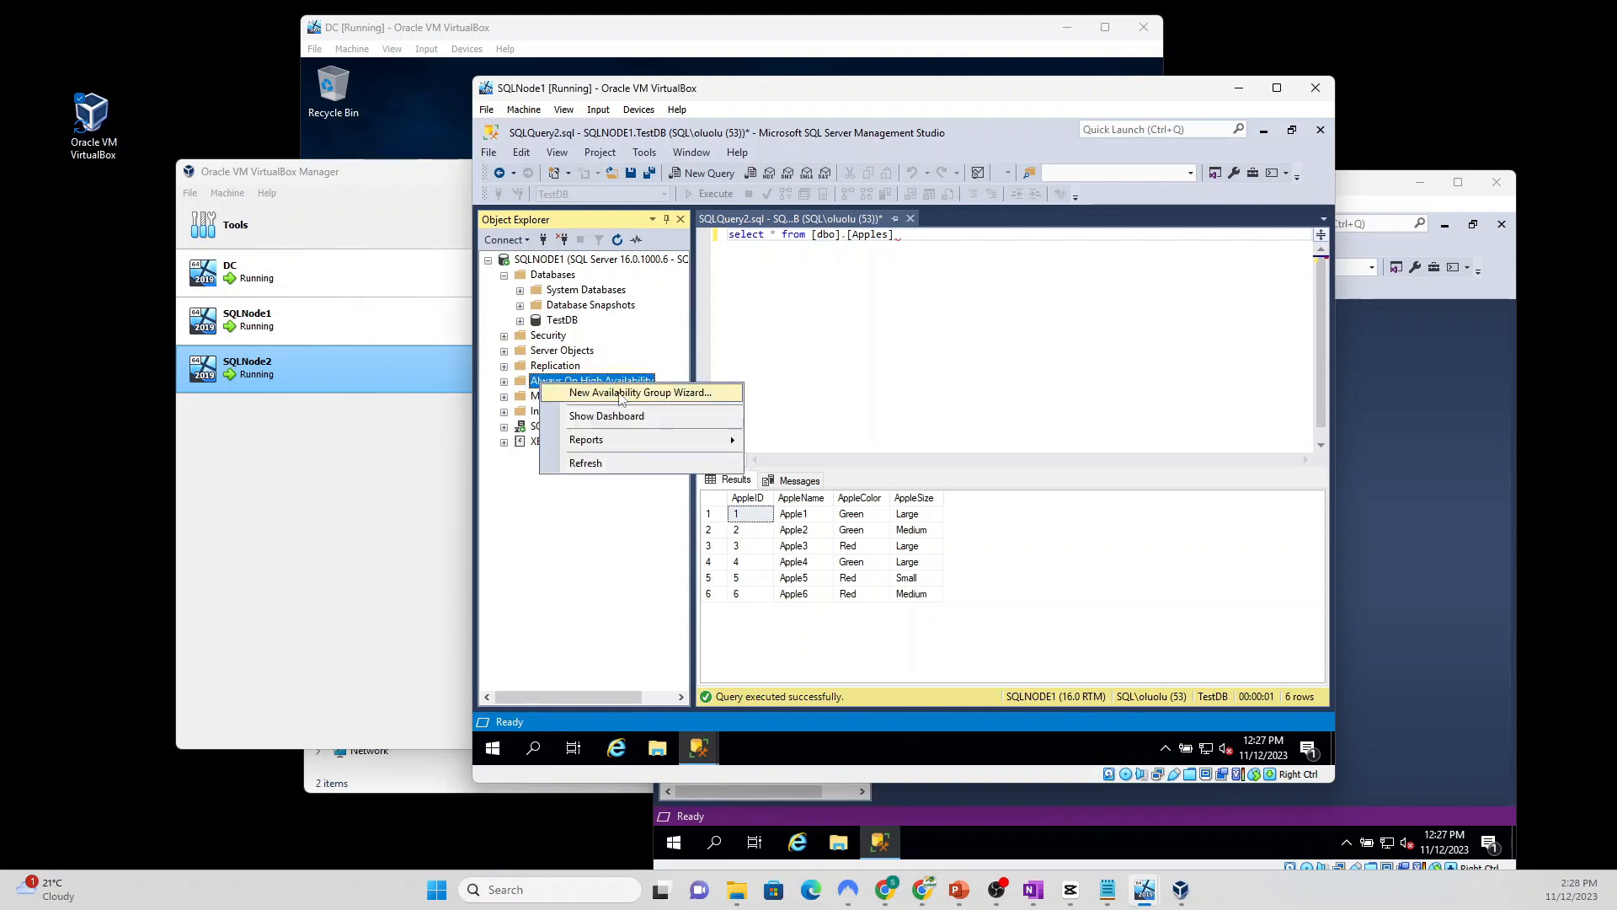
{"action": "left_click", "coordinate": [671, 394]}
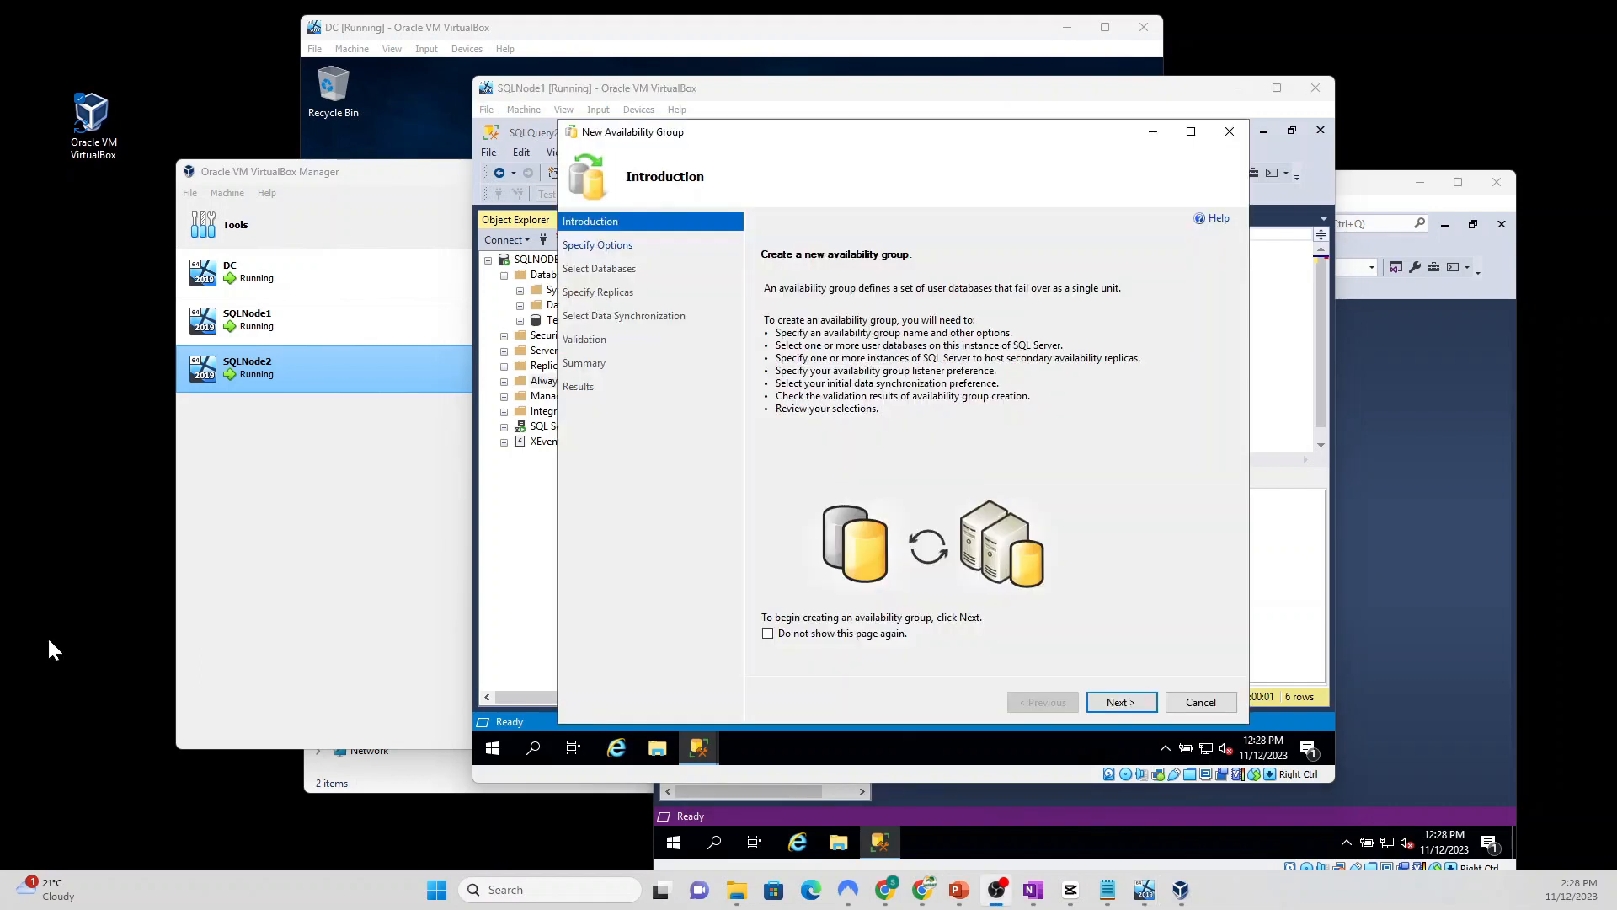
{"action": "left_click", "coordinate": [1131, 709]}
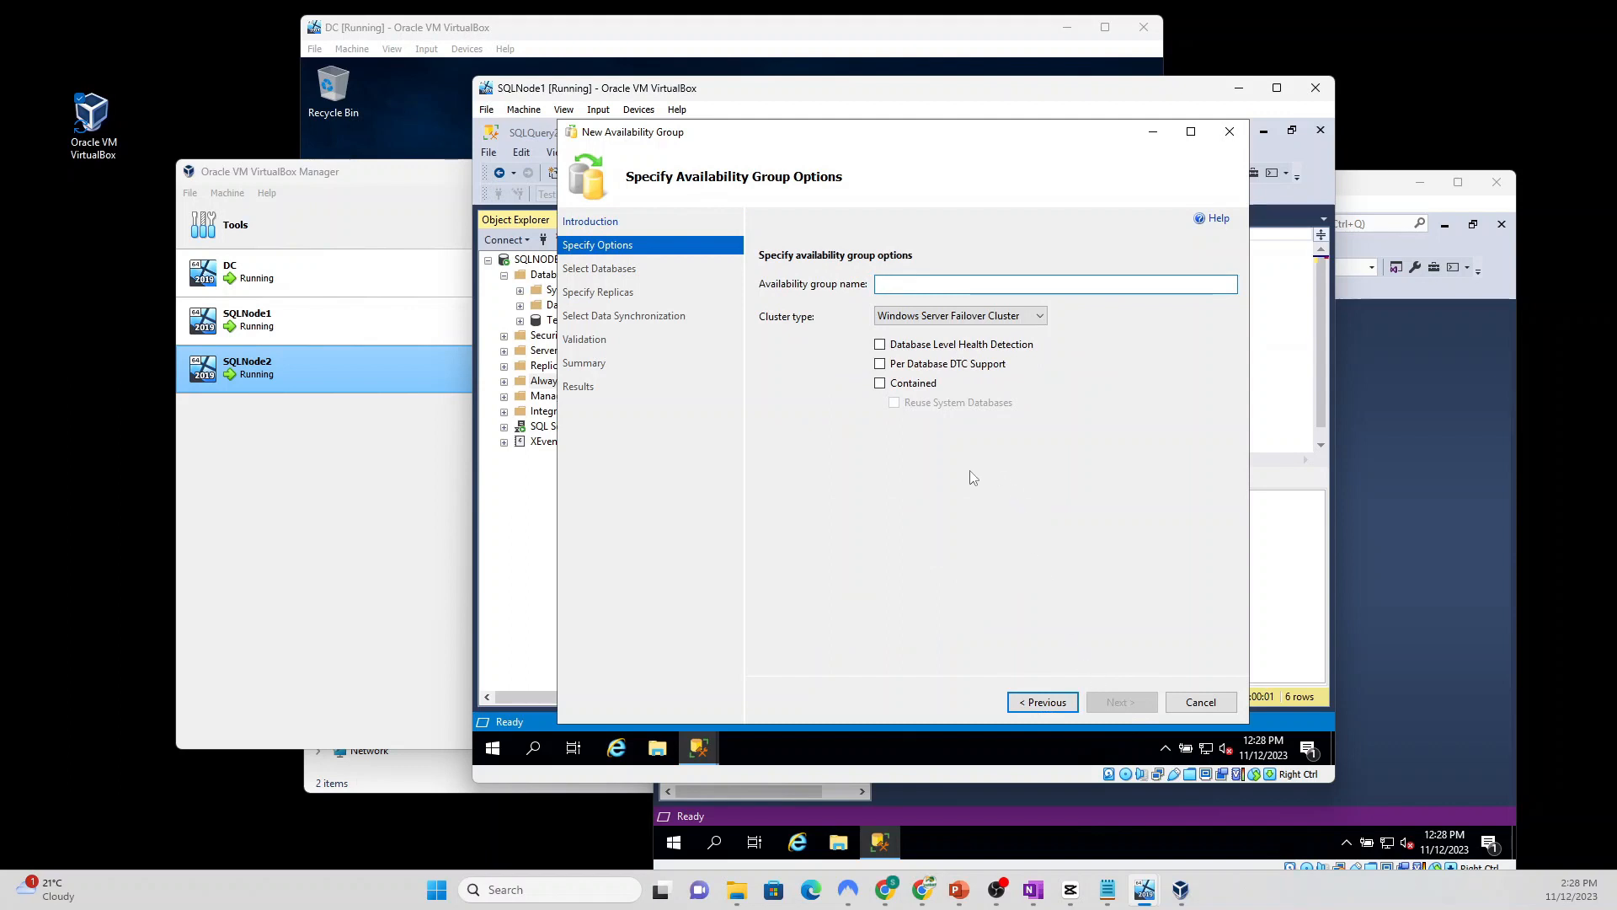
{"action": "type", "text": "Test"}
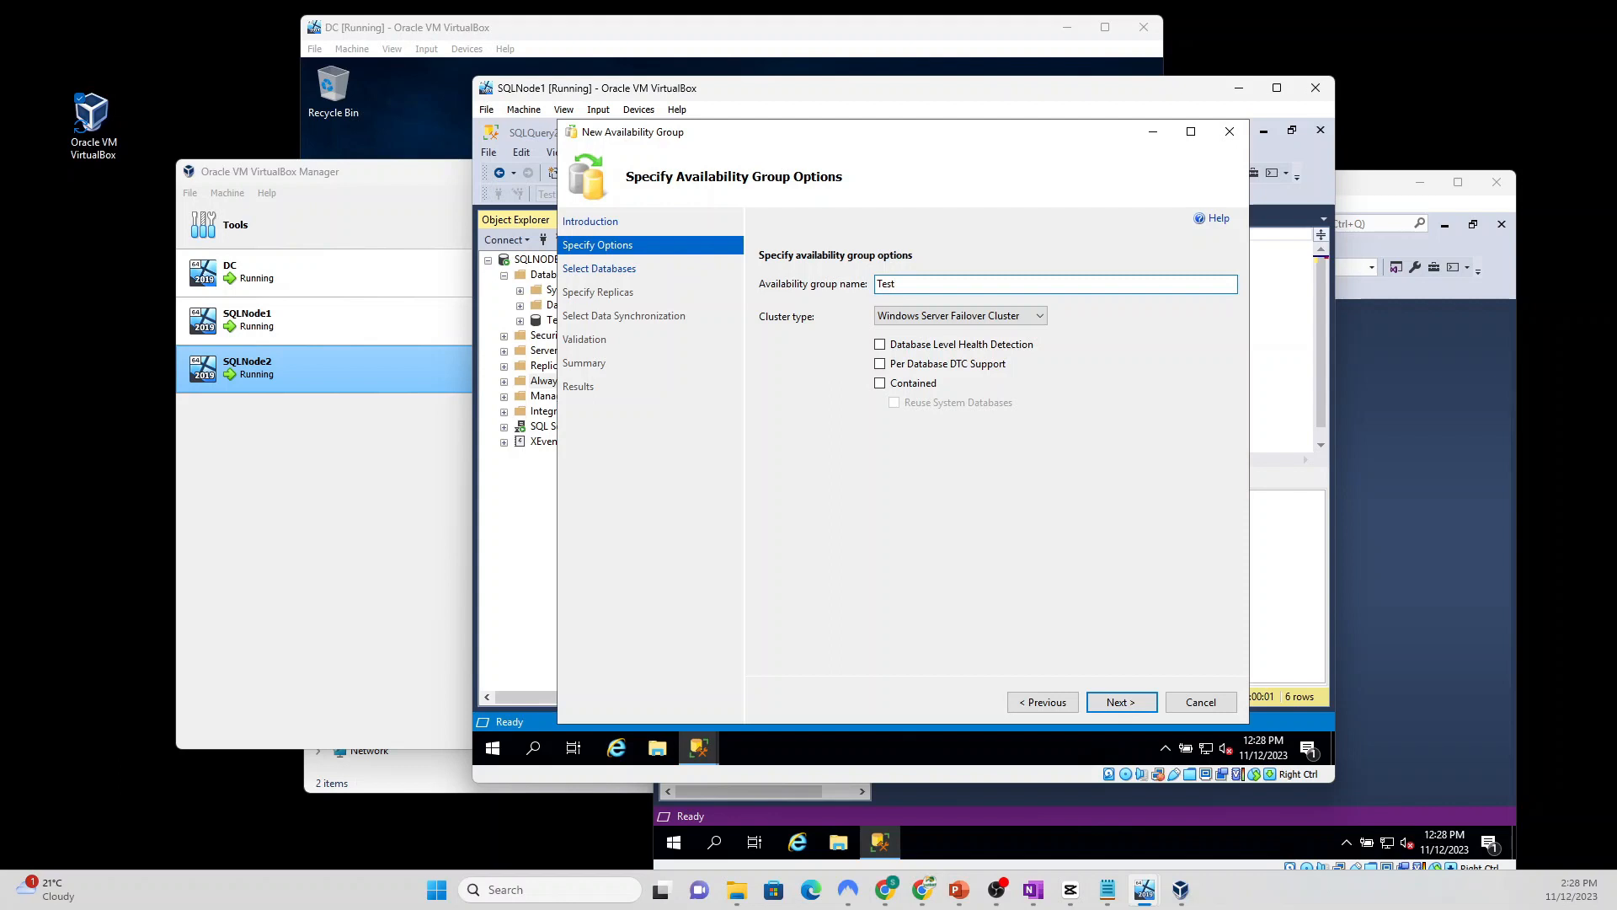
{"action": "type", "text": "DBHA"}
{"action": "left_click", "coordinate": [1121, 703]}
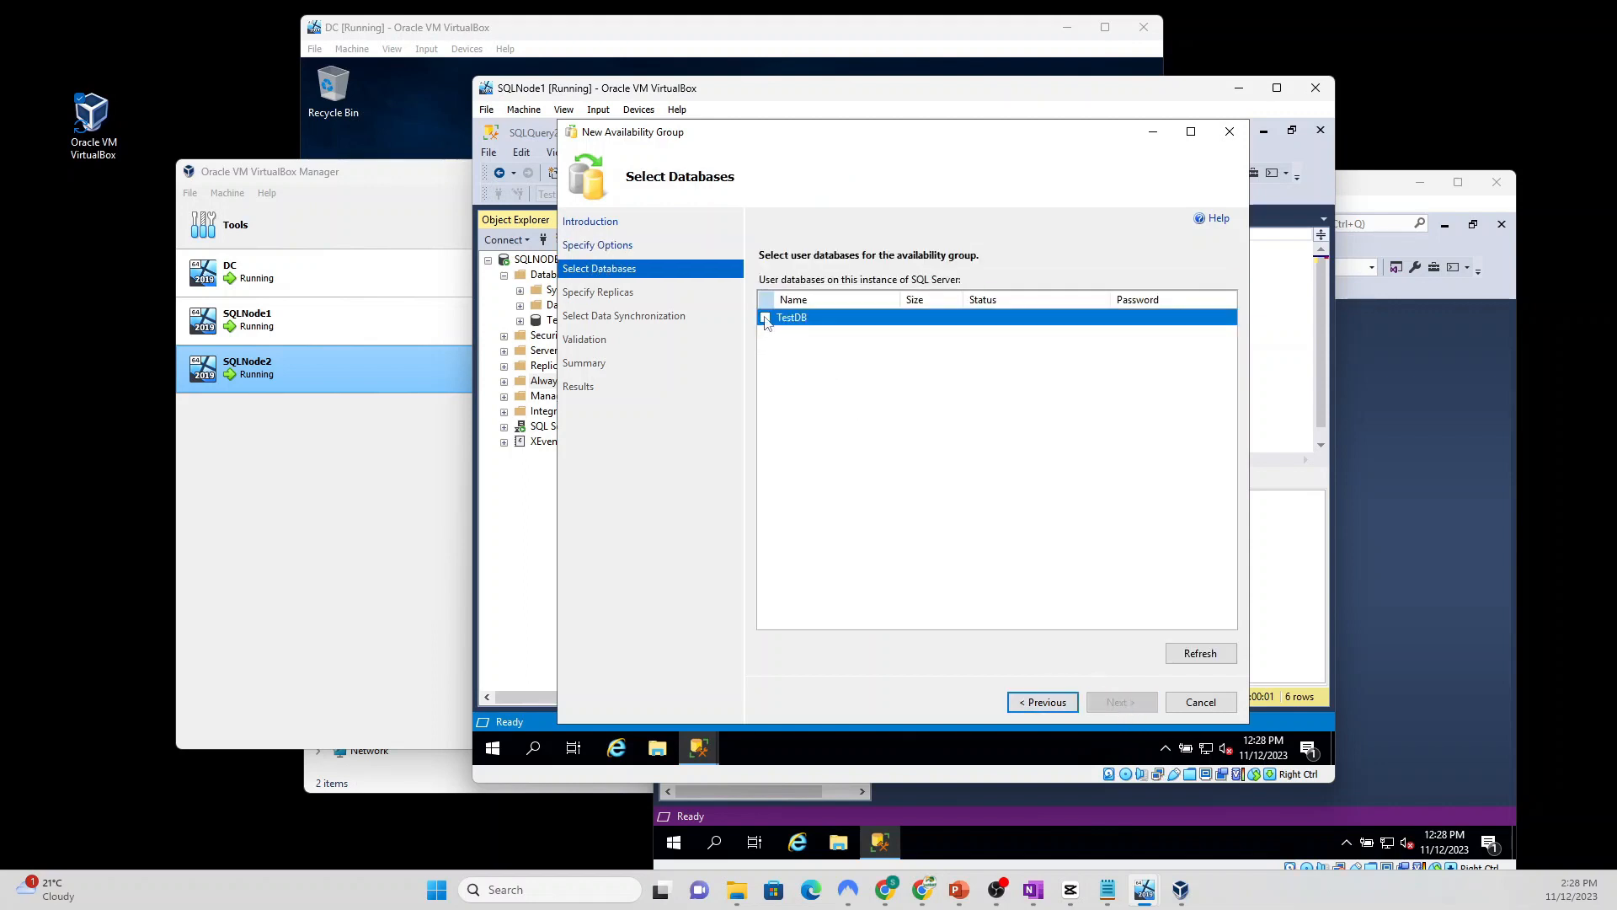
{"action": "left_click", "coordinate": [766, 319]}
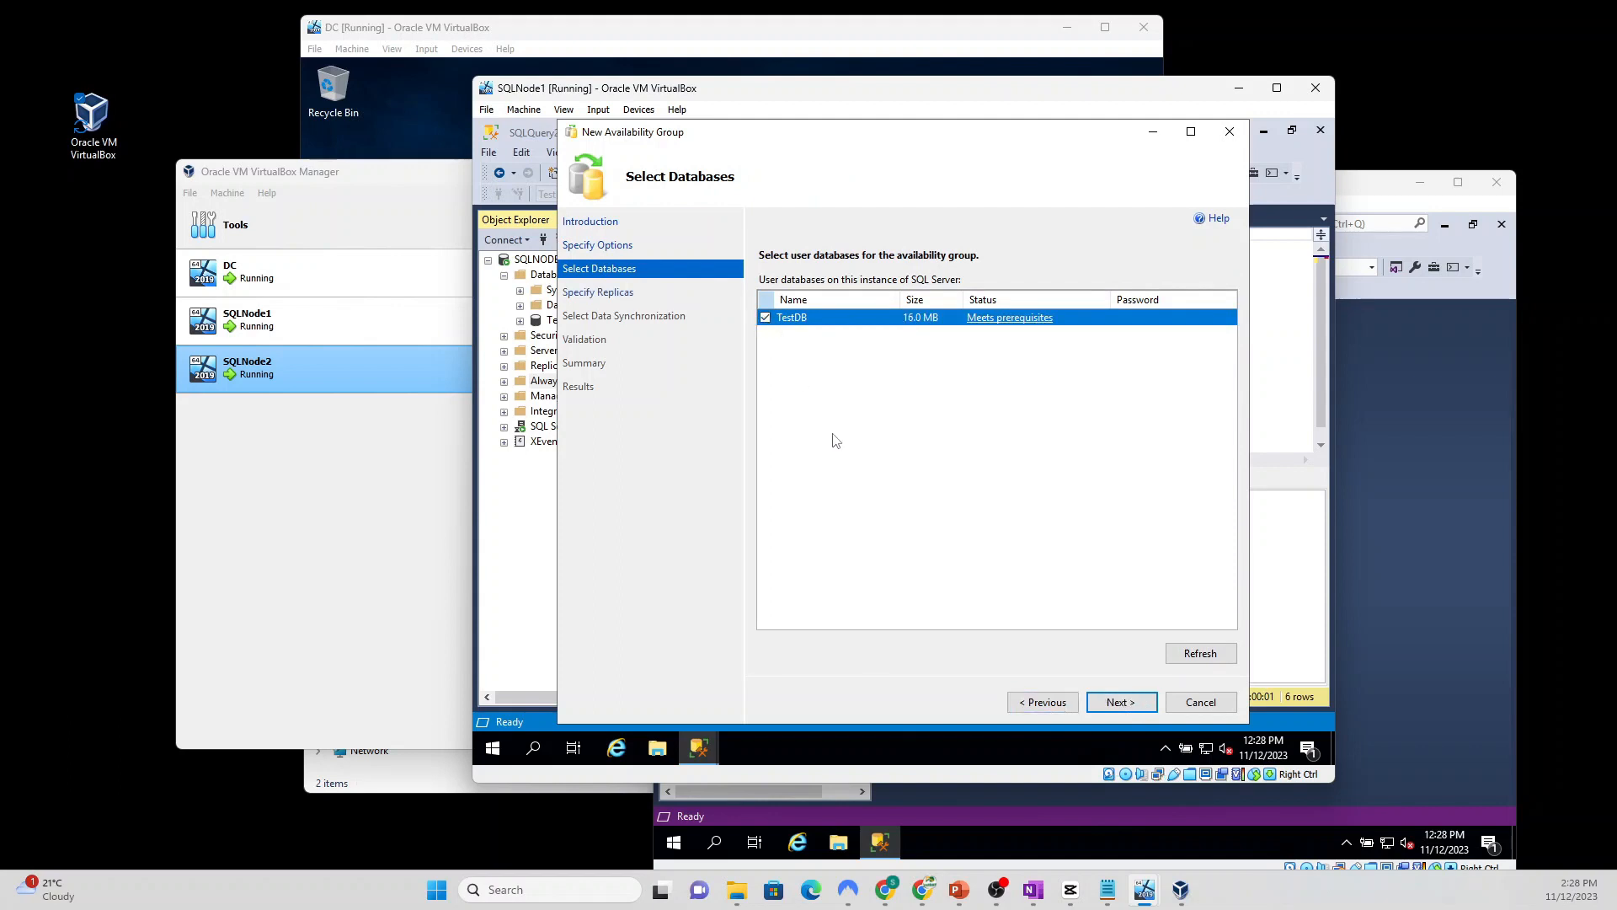
{"action": "left_click", "coordinate": [1127, 704]}
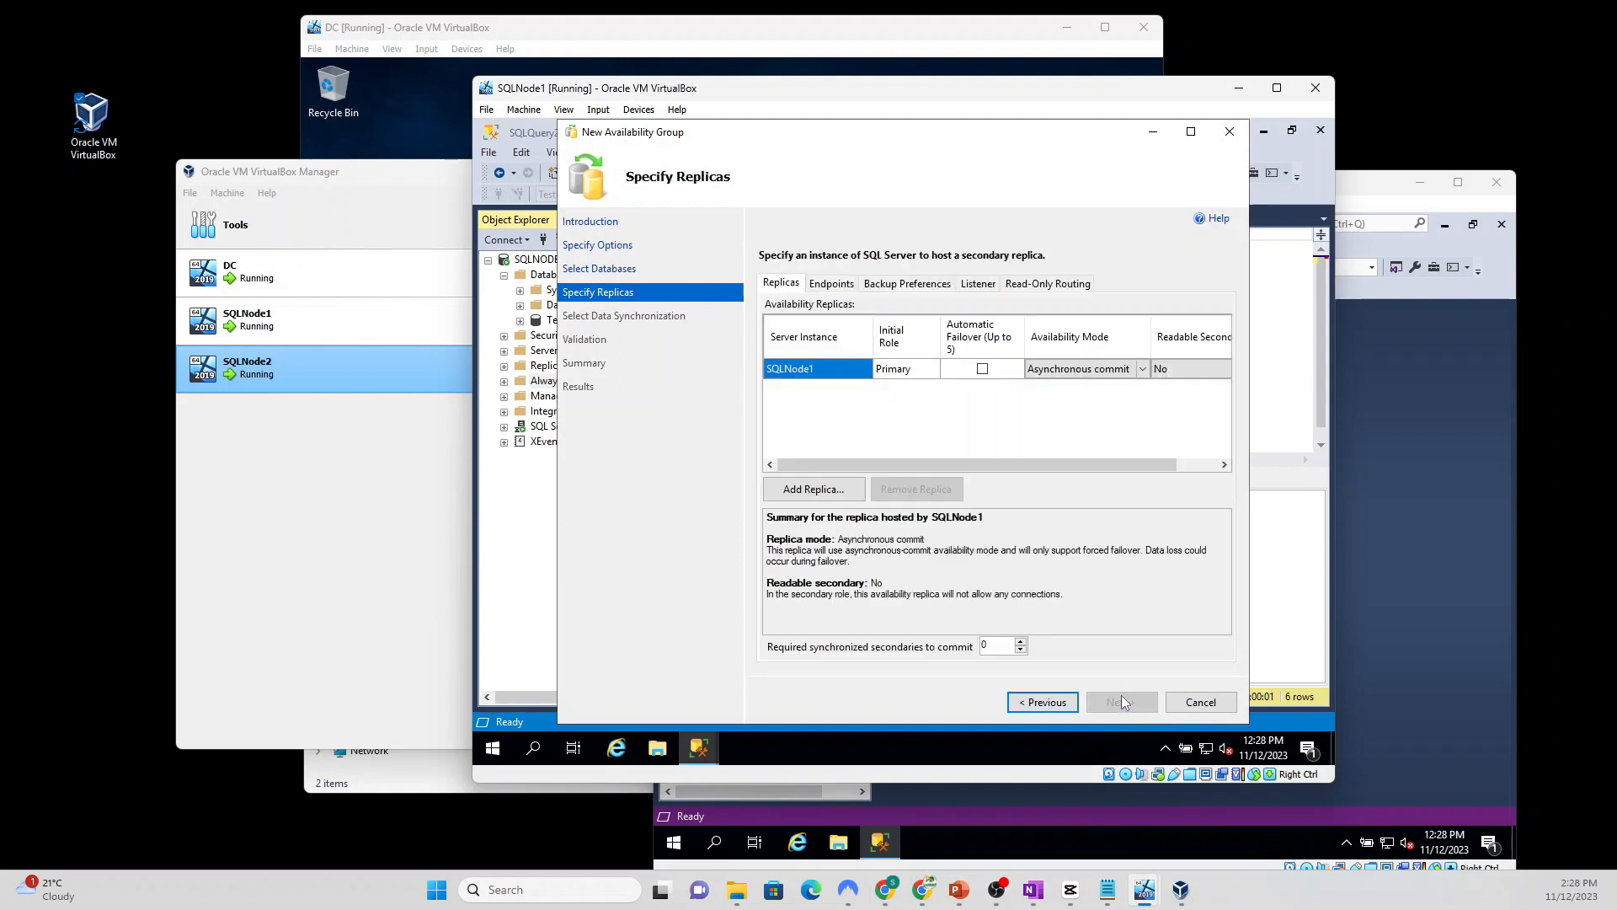
Step: Give SQLNode1 automatic failover and readable secondary Yes, then add another replica
{"action": "left_click", "coordinate": [982, 370]}
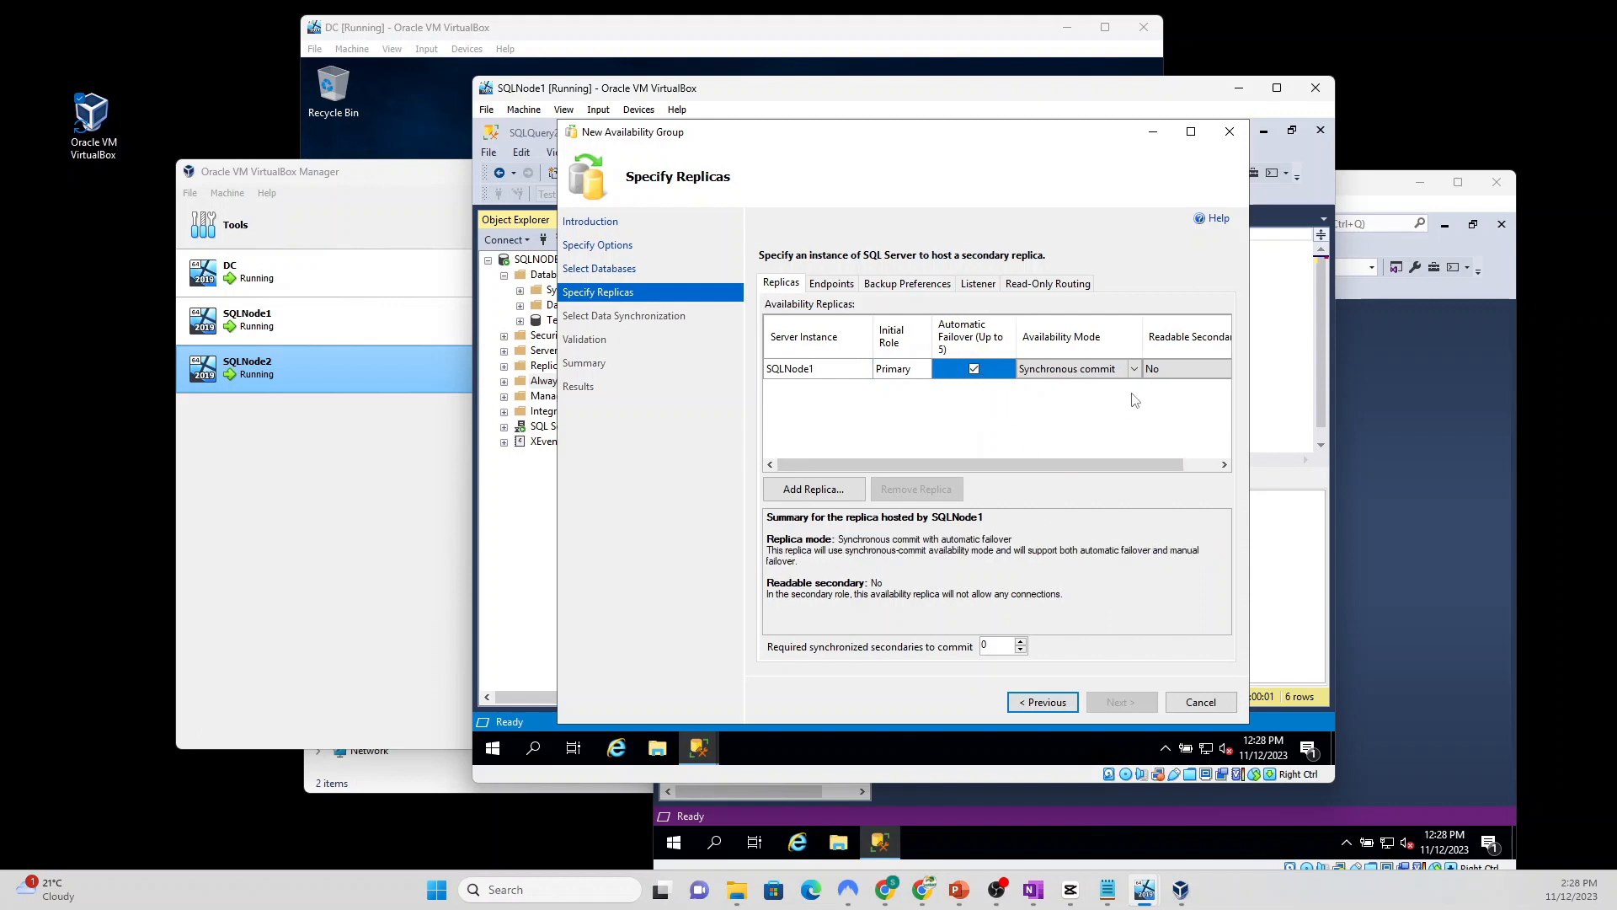
{"action": "left_click", "coordinate": [1165, 375]}
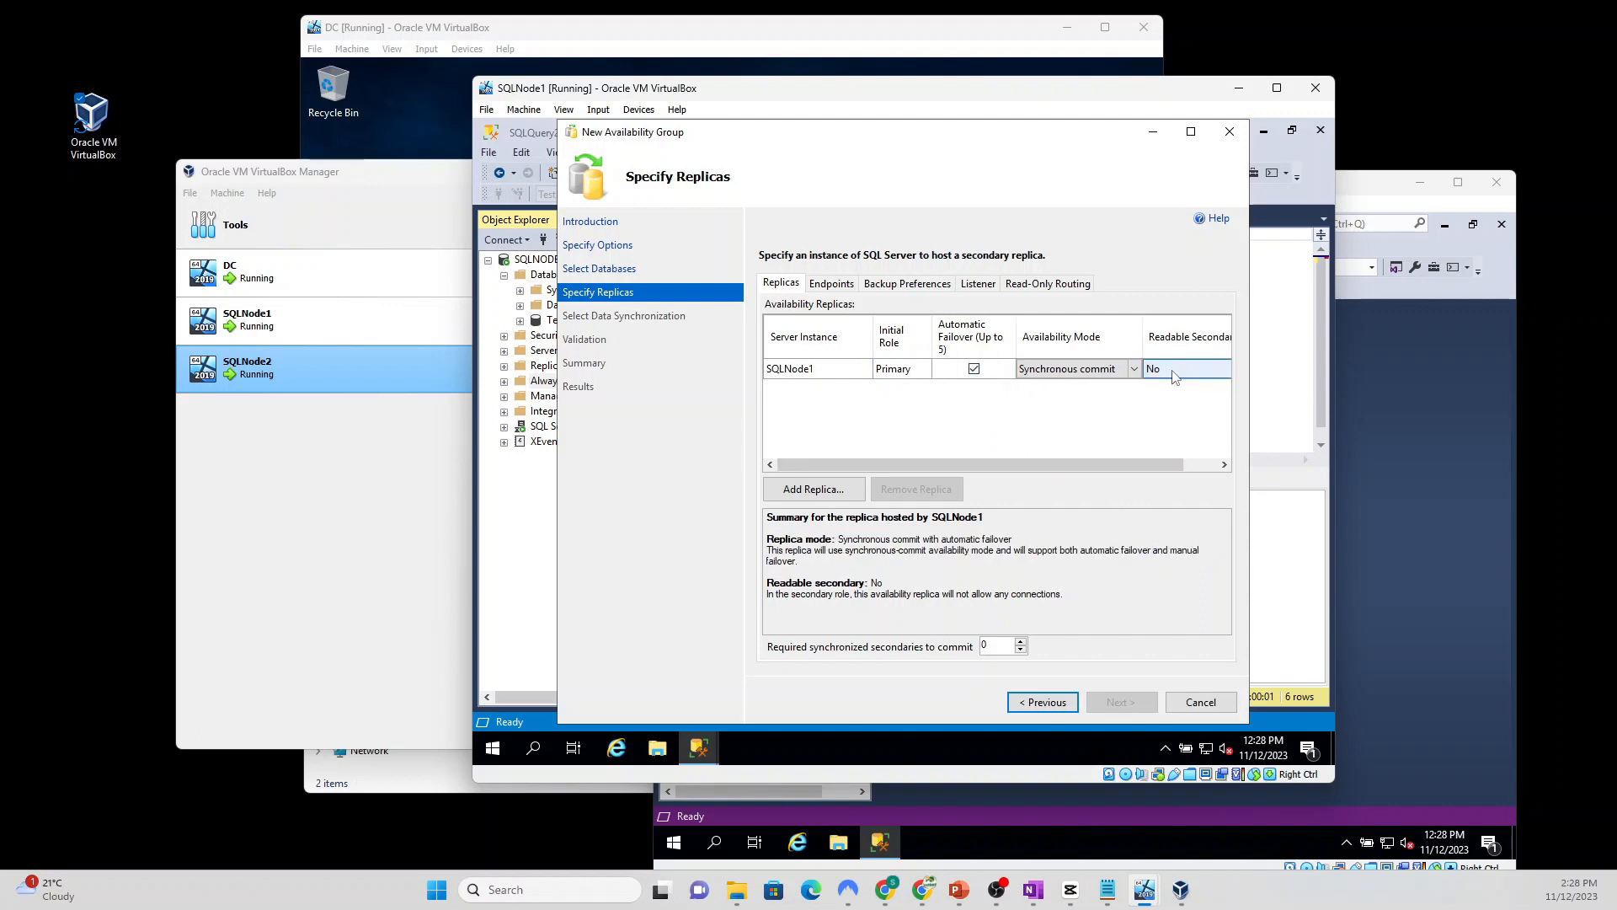
{"action": "left_click", "coordinate": [1174, 376]}
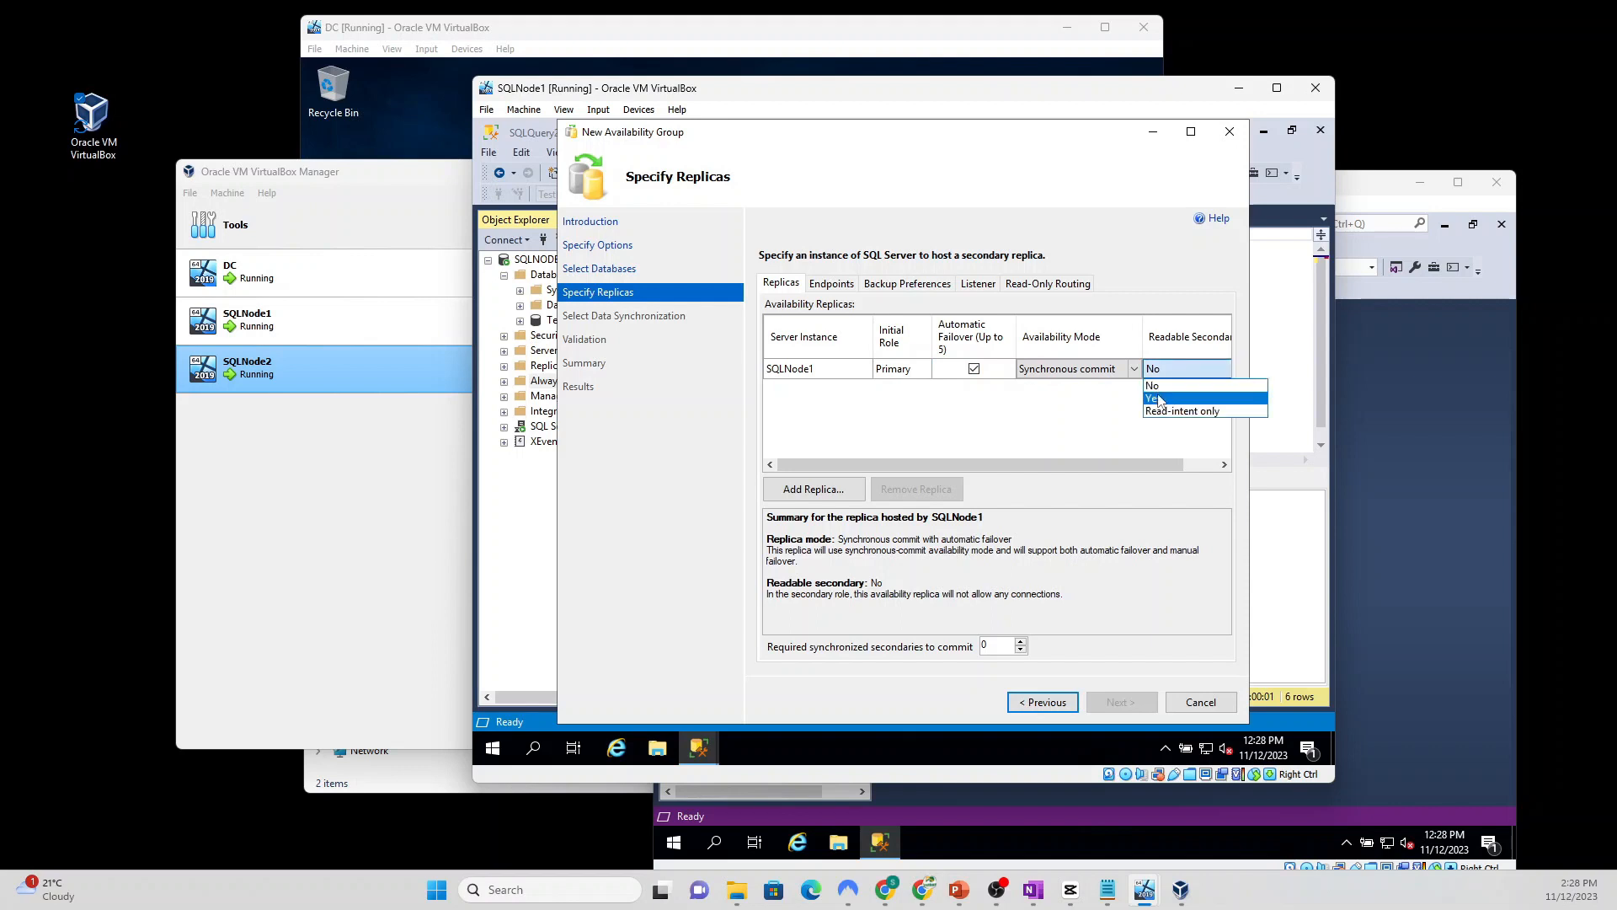
{"action": "left_click", "coordinate": [1159, 398]}
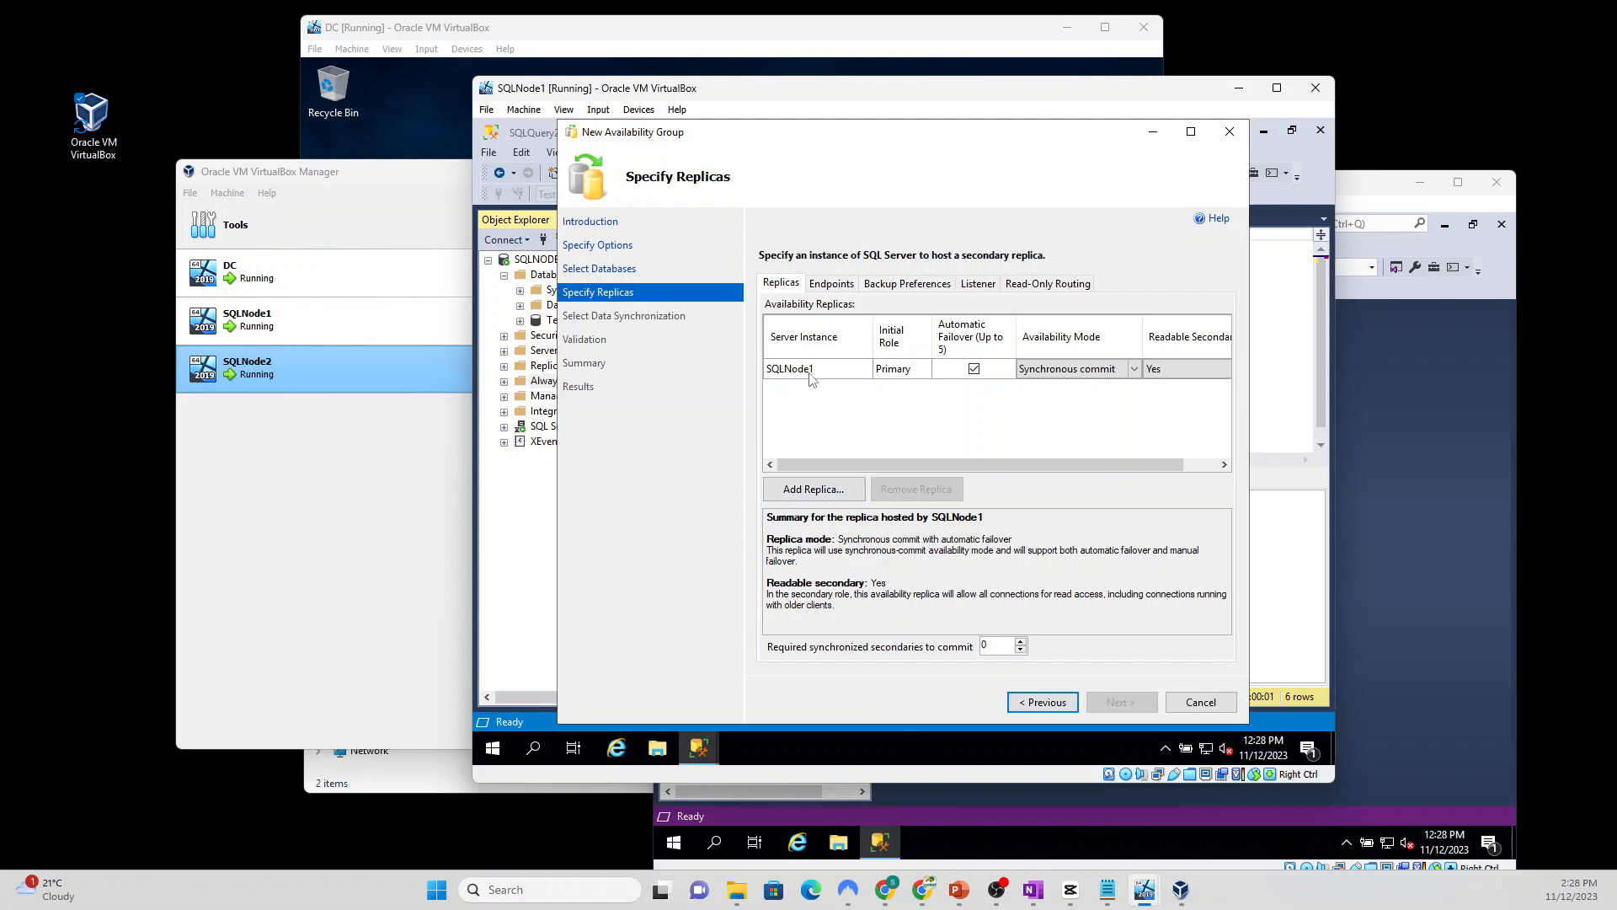
{"action": "left_click", "coordinate": [805, 492]}
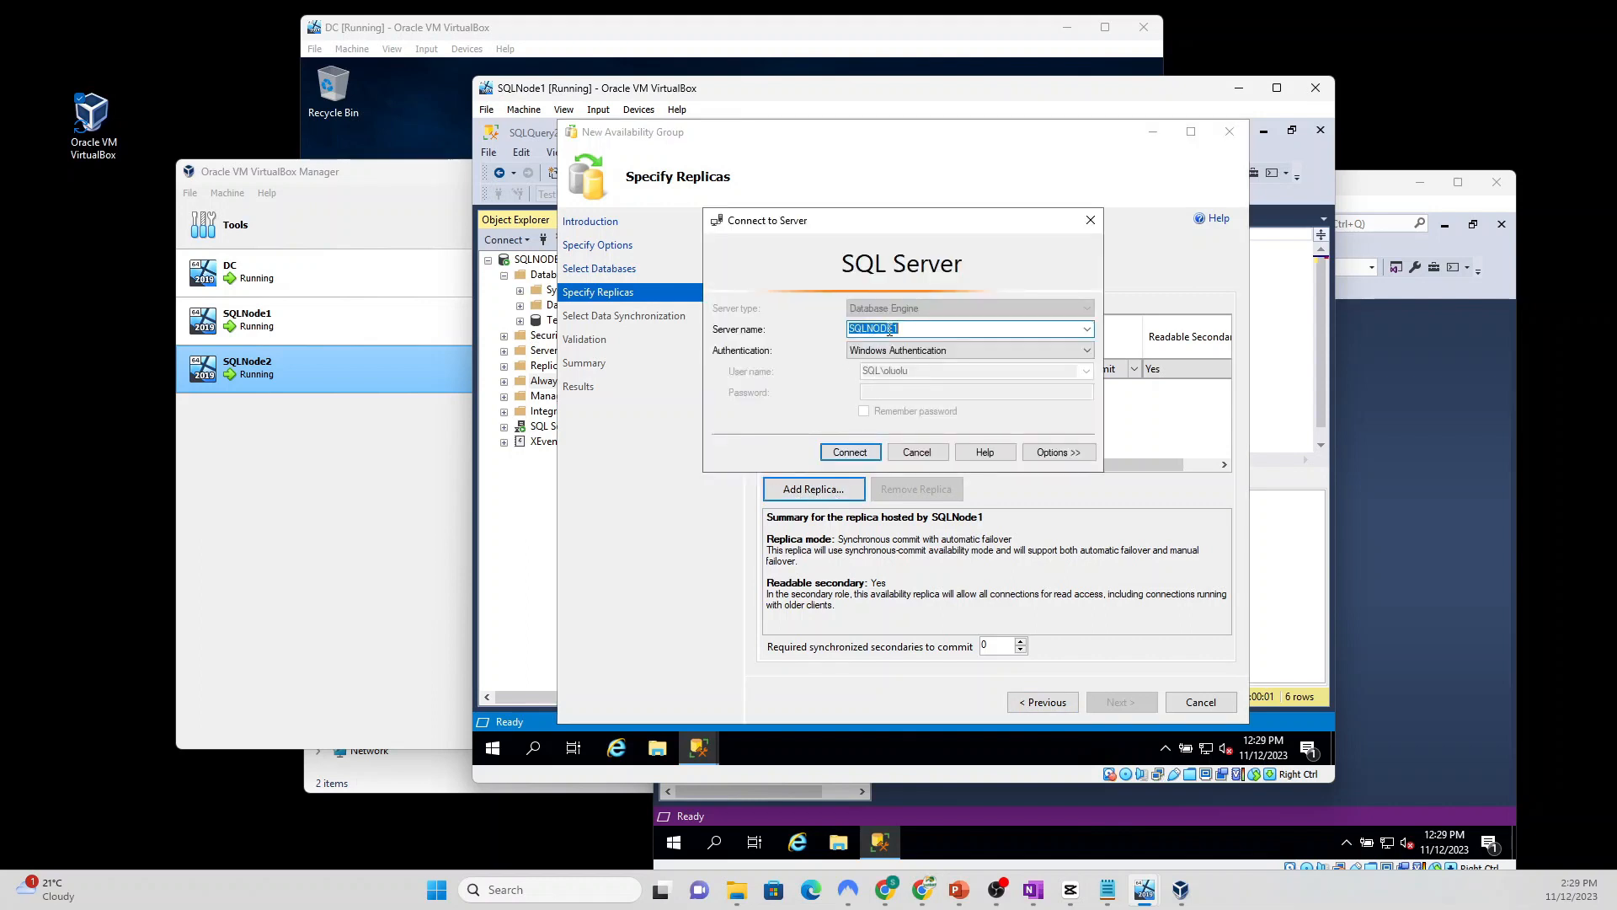
Step: Connect SQLNODE2 as a replica with automatic failover and readable secondary Yes
{"action": "left_click", "coordinate": [924, 329]}
{"action": "key", "text": "BackSpace"}
{"action": "type", "text": "2"}
{"action": "left_click", "coordinate": [851, 452]}
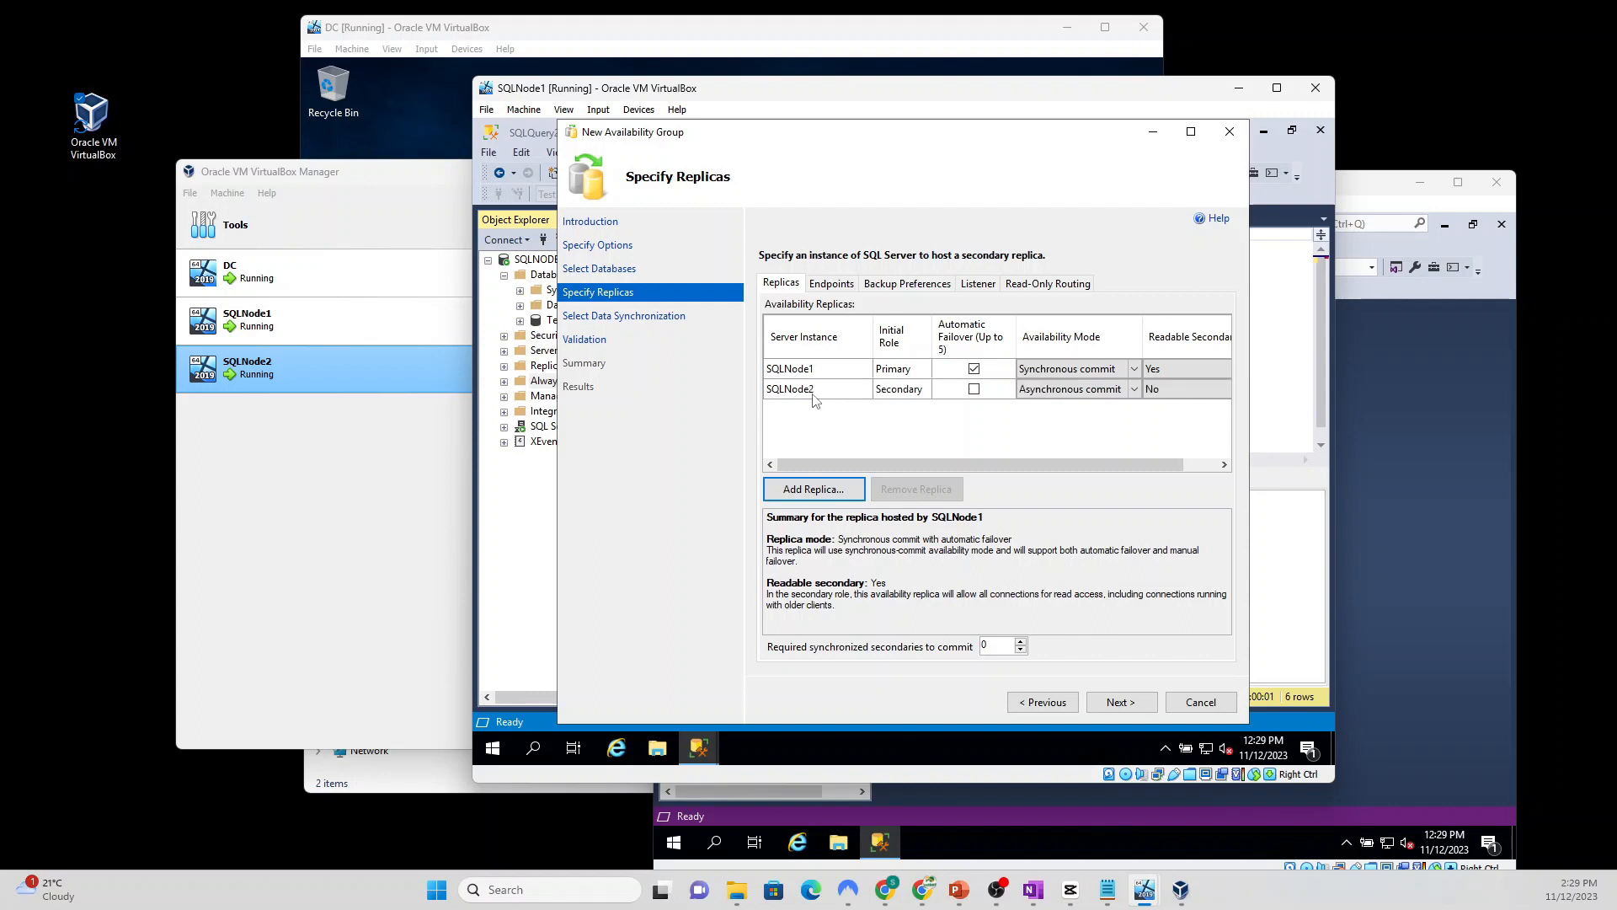
{"action": "left_click", "coordinate": [973, 391]}
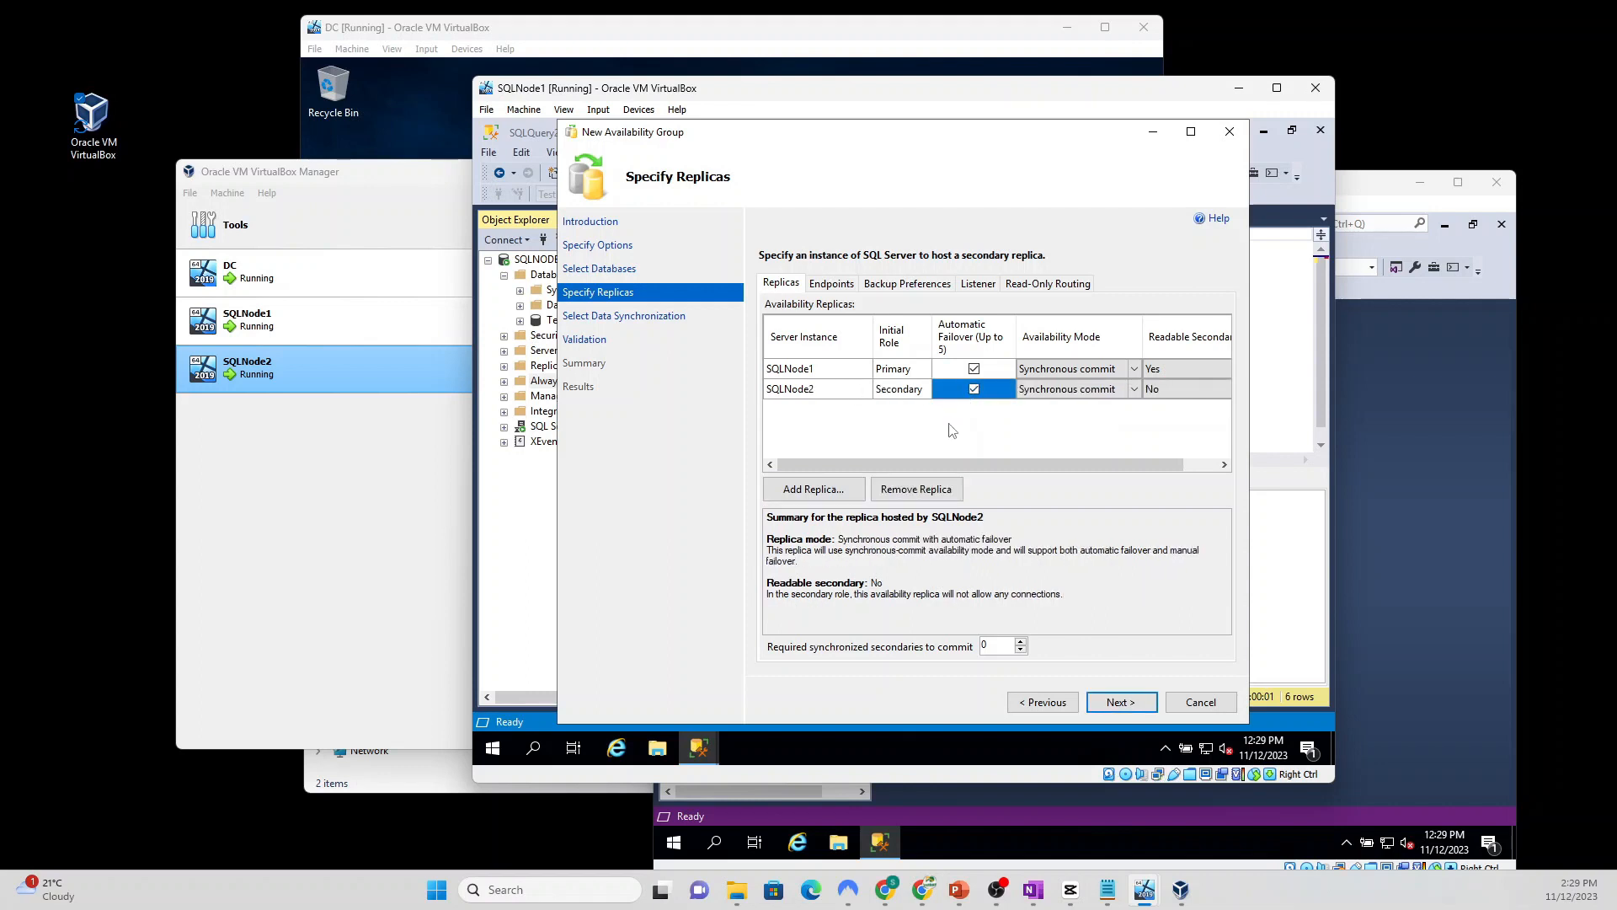
{"action": "left_click", "coordinate": [1174, 394]}
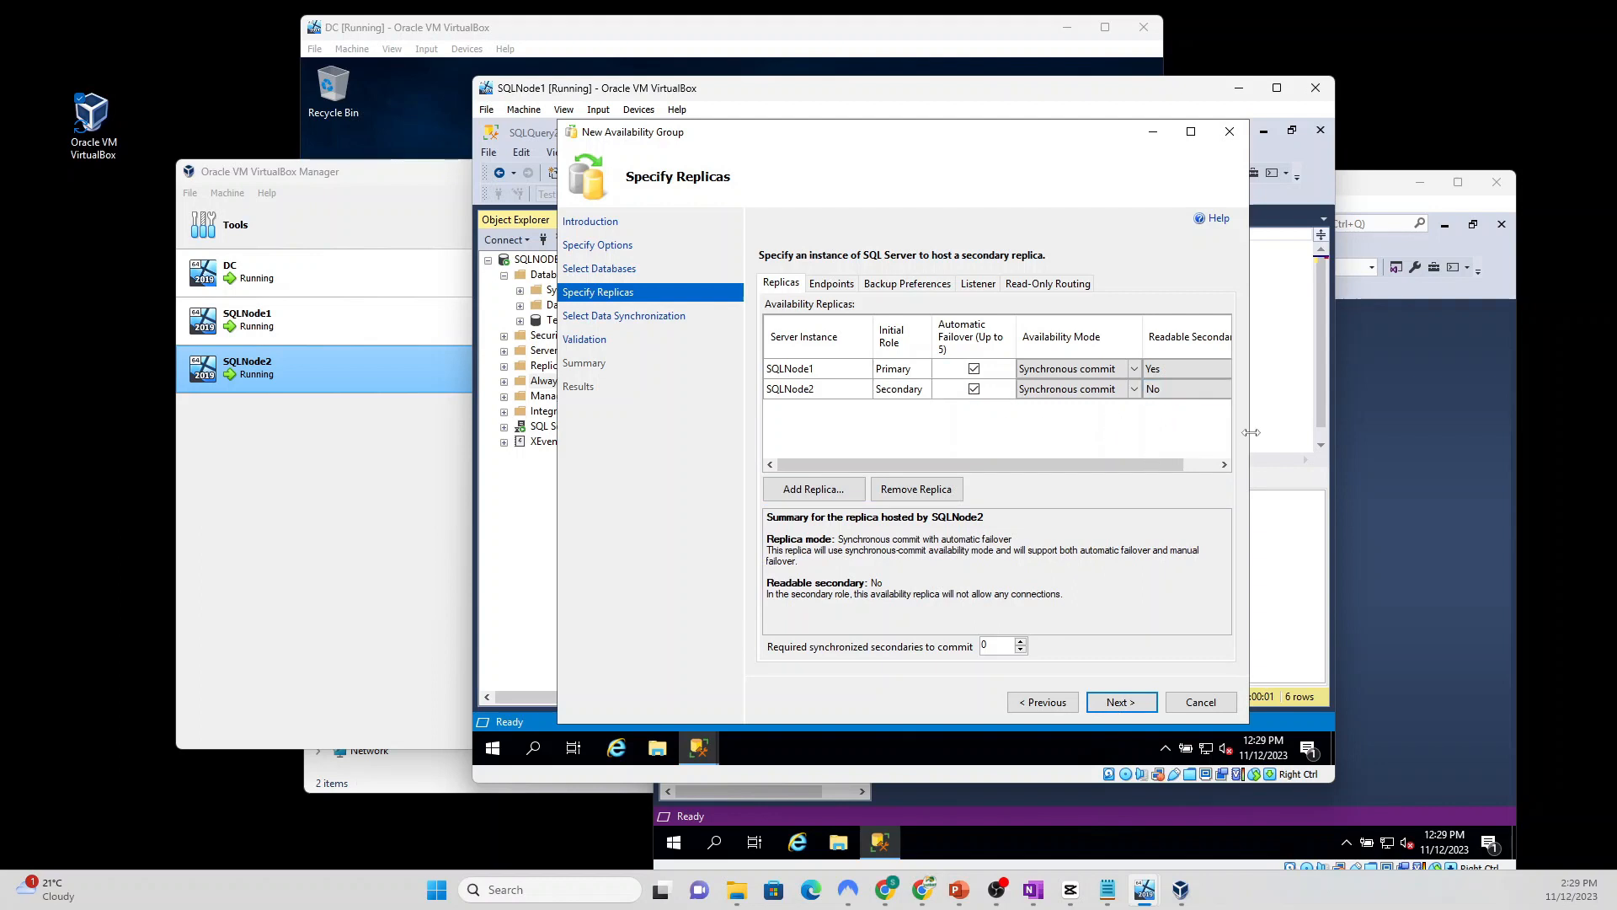
{"action": "left_click_drag", "start_coordinate": [1251, 432], "coordinate": [1296, 432]}
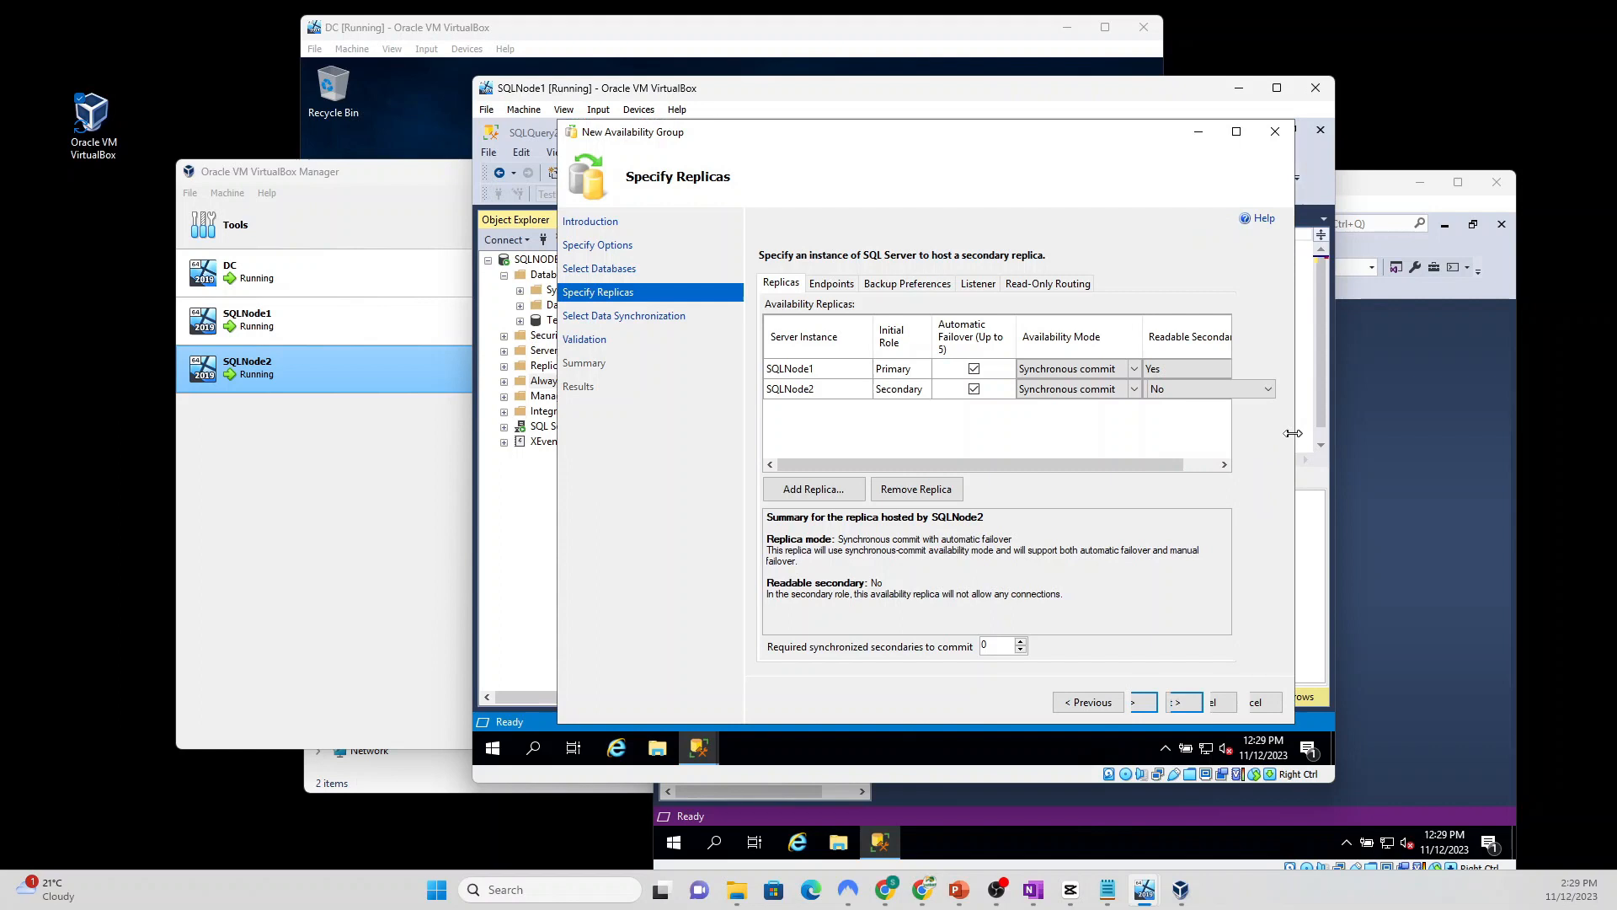
{"action": "left_click", "coordinate": [1267, 391]}
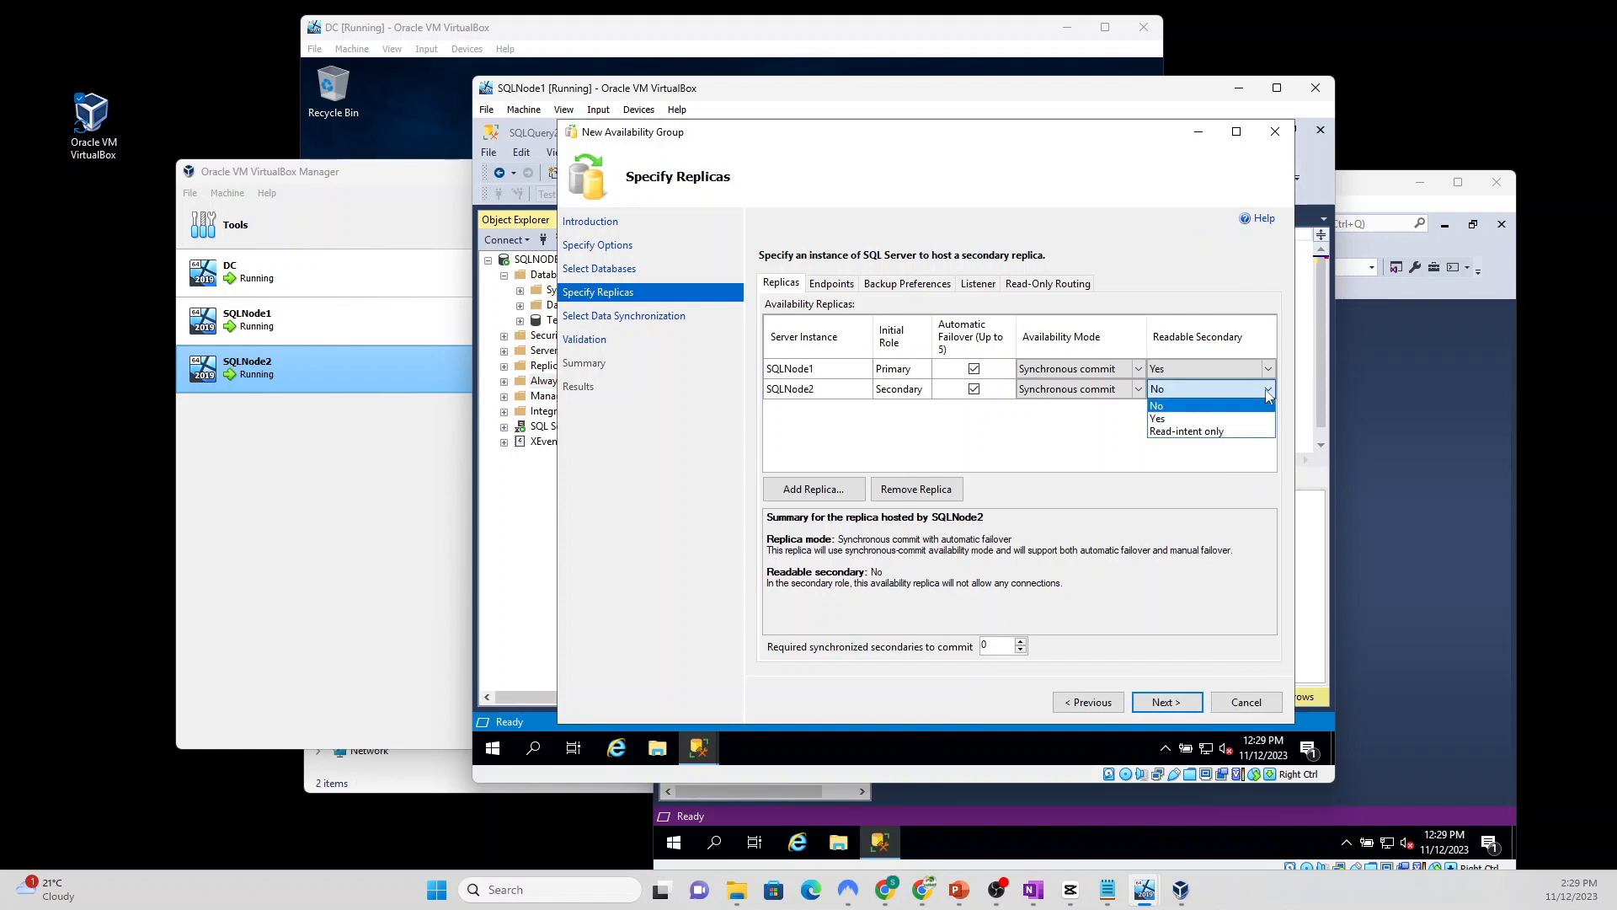
{"action": "left_click", "coordinate": [1199, 420]}
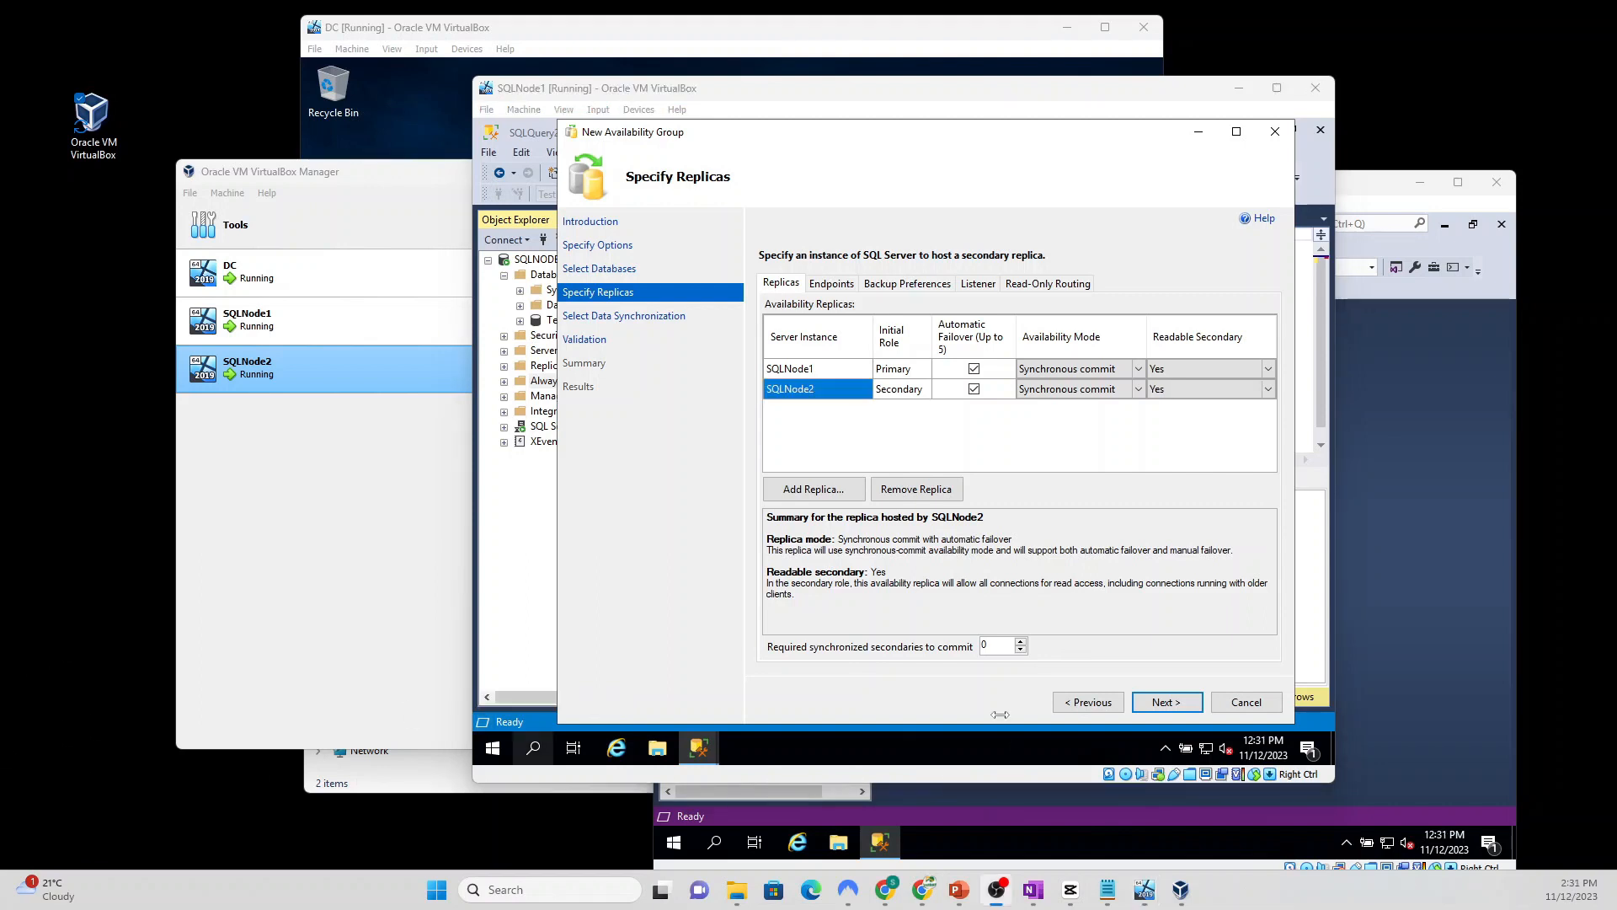
Step: Go through synchronization, validation and summary to create TestDBHA, then show the detailed results
{"action": "left_click", "coordinate": [1173, 703]}
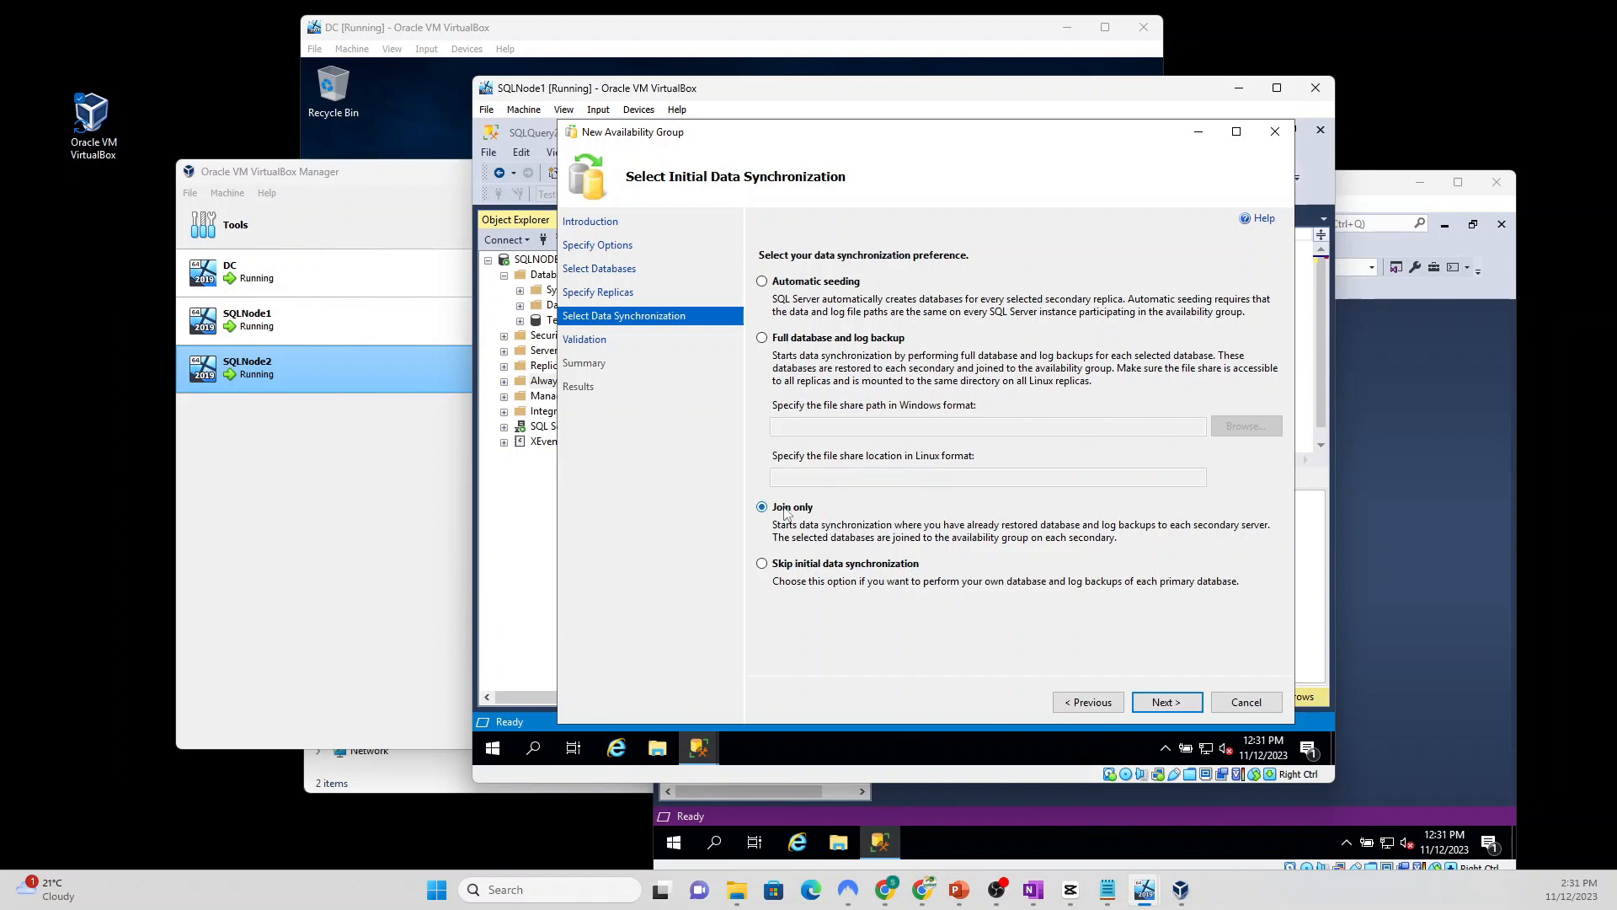
{"action": "left_click", "coordinate": [1168, 704]}
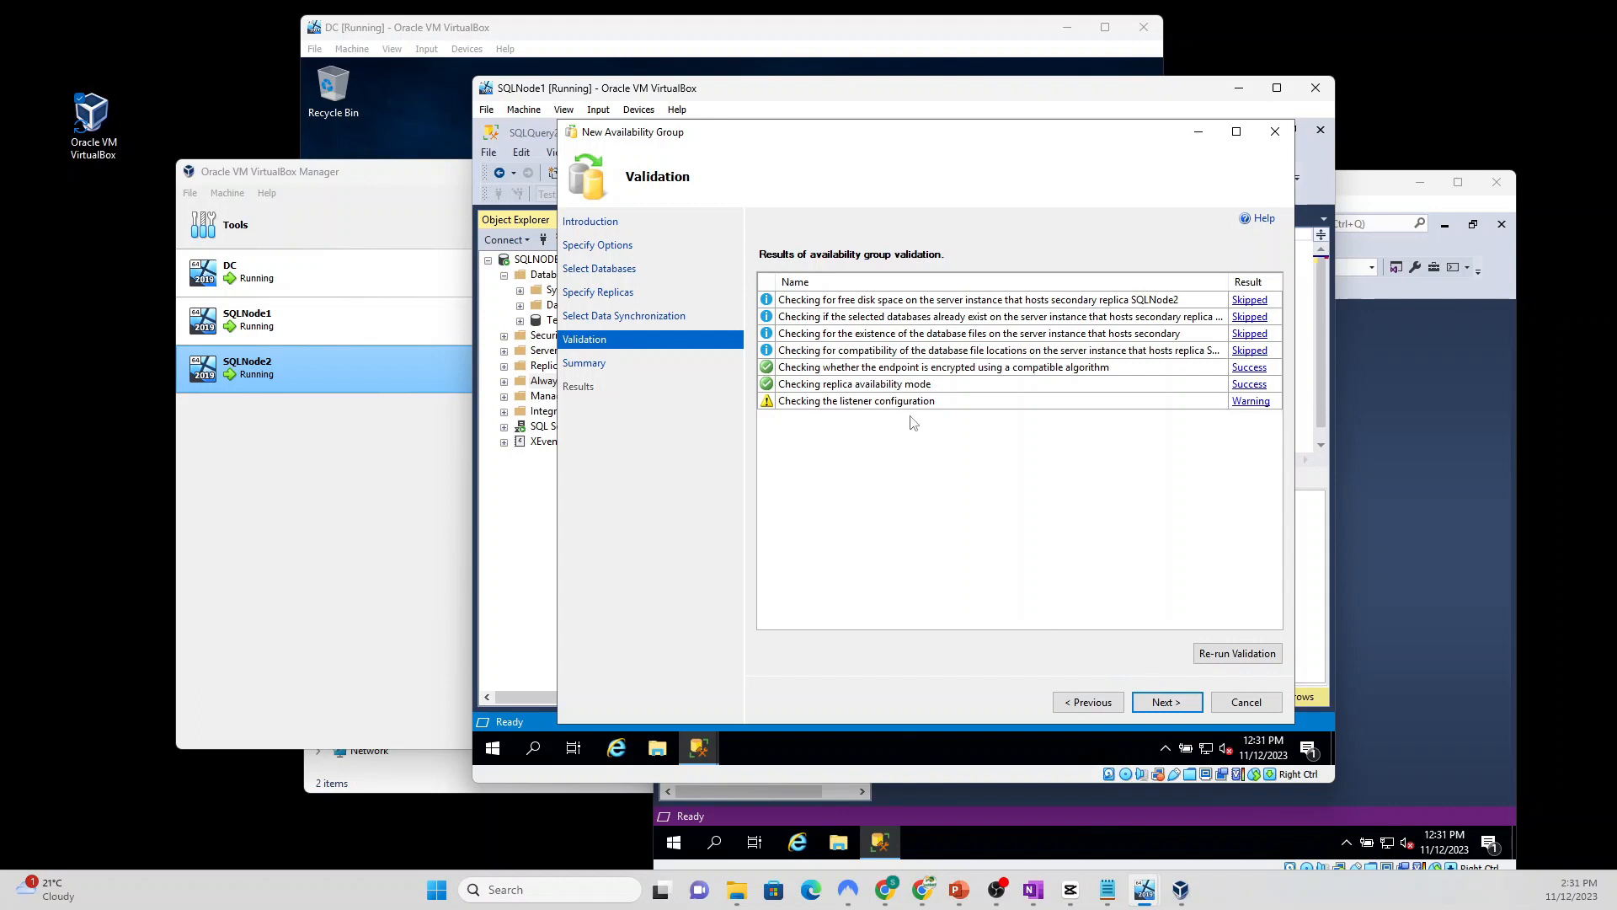
{"action": "left_click", "coordinate": [1169, 705]}
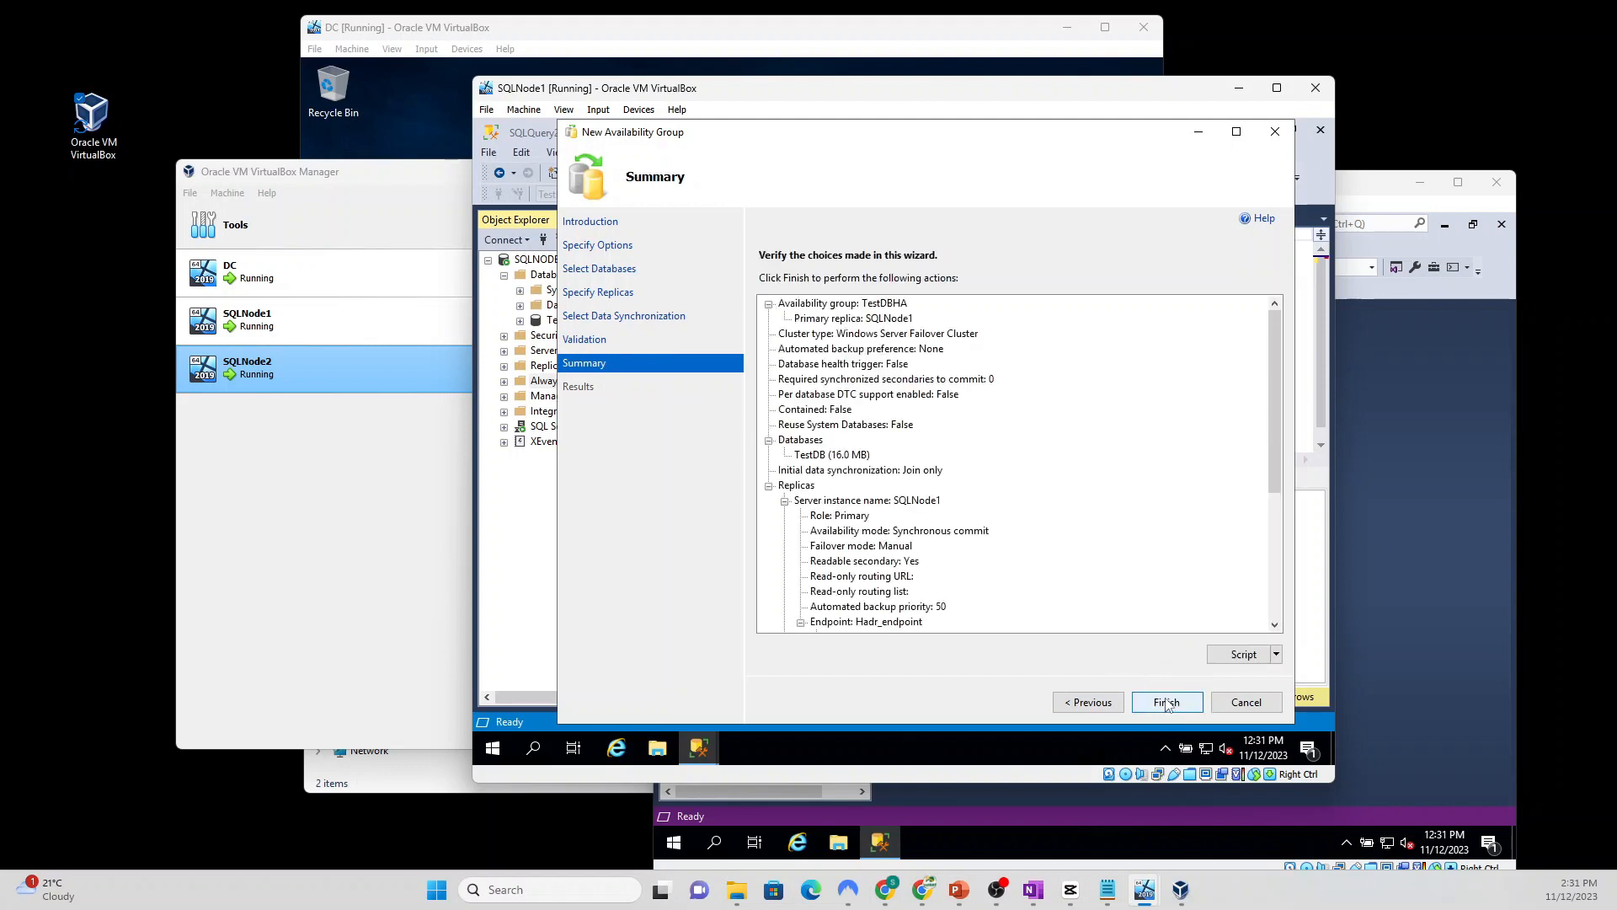
{"action": "left_click", "coordinate": [1167, 704]}
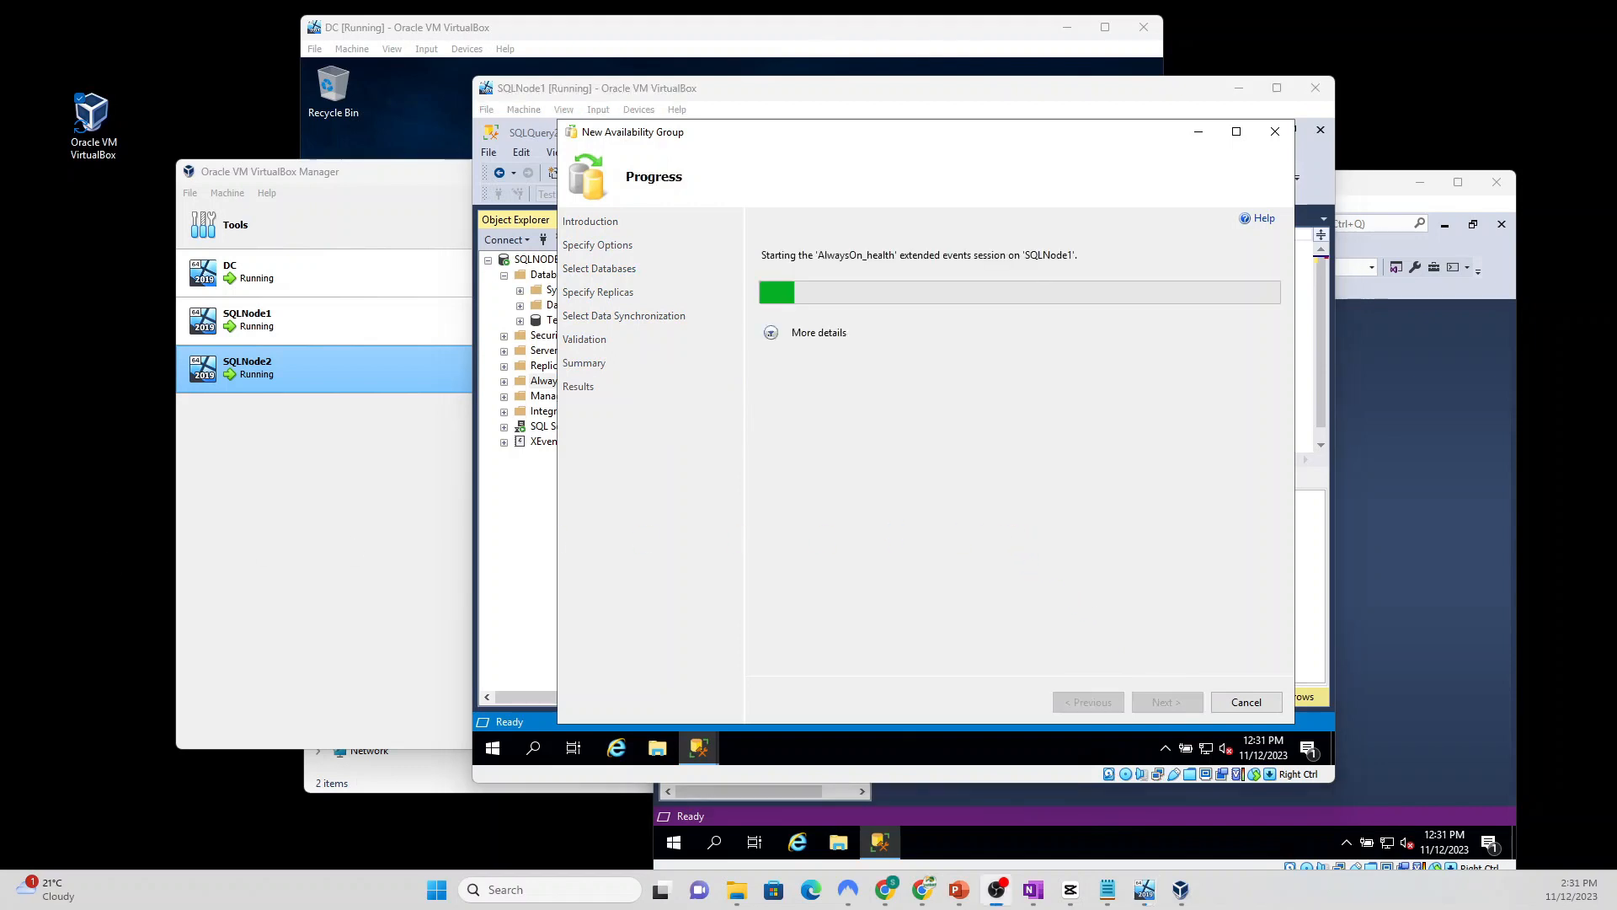
{"action": "left_click", "coordinate": [771, 333]}
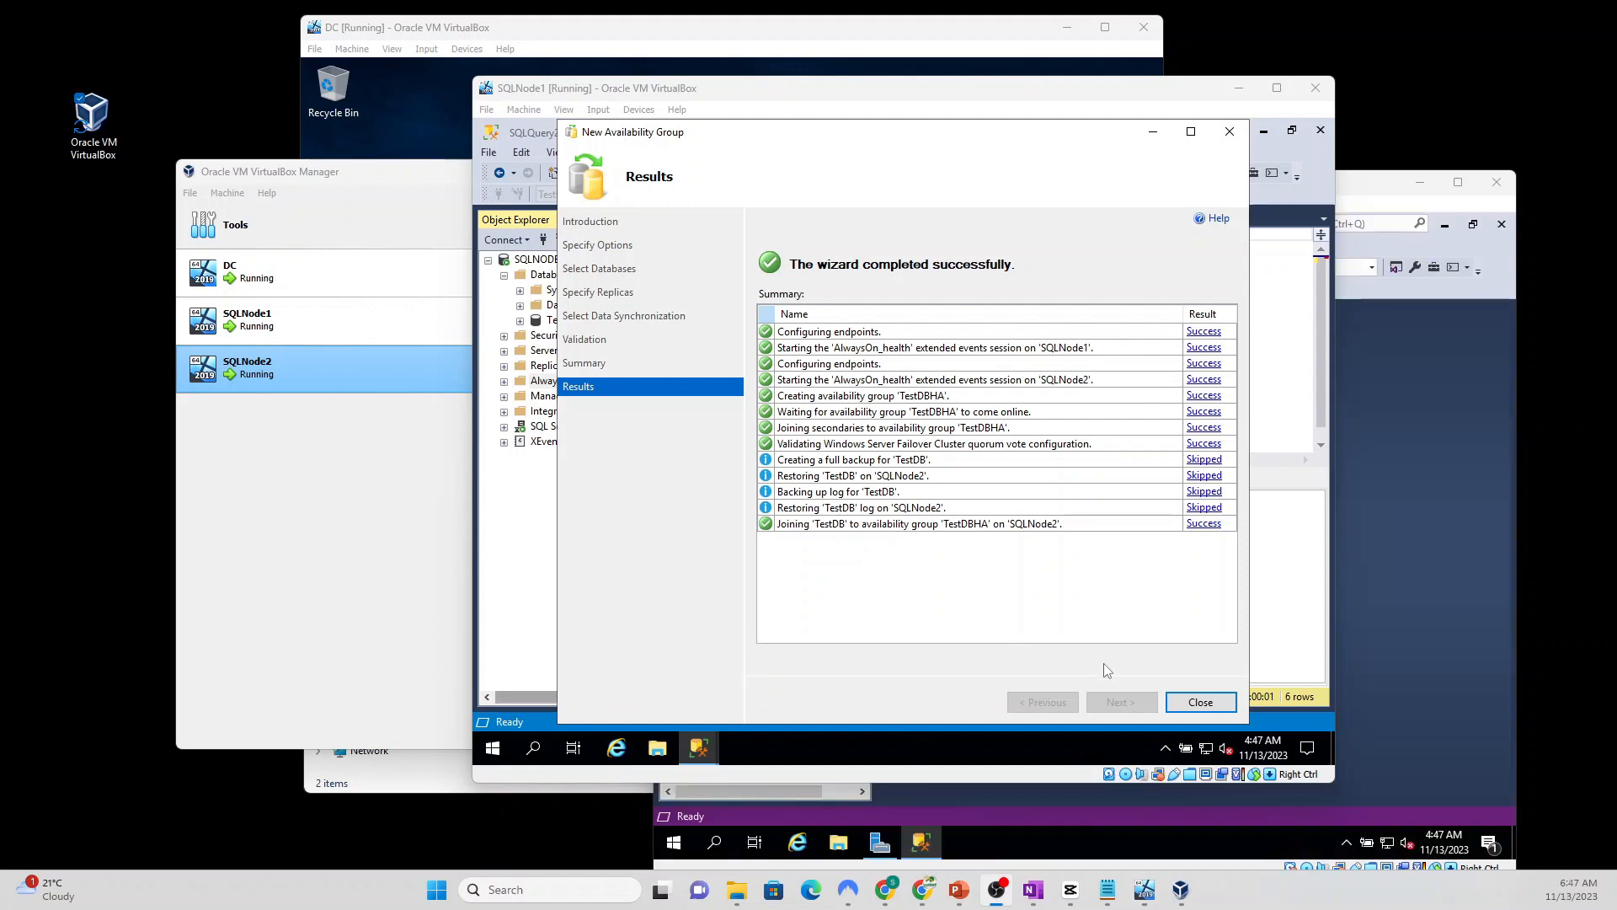
Step: Close the finished wizard, refresh SQLNODE1, and expand Always On High Availability > Availability Groups
{"action": "left_click", "coordinate": [1200, 703]}
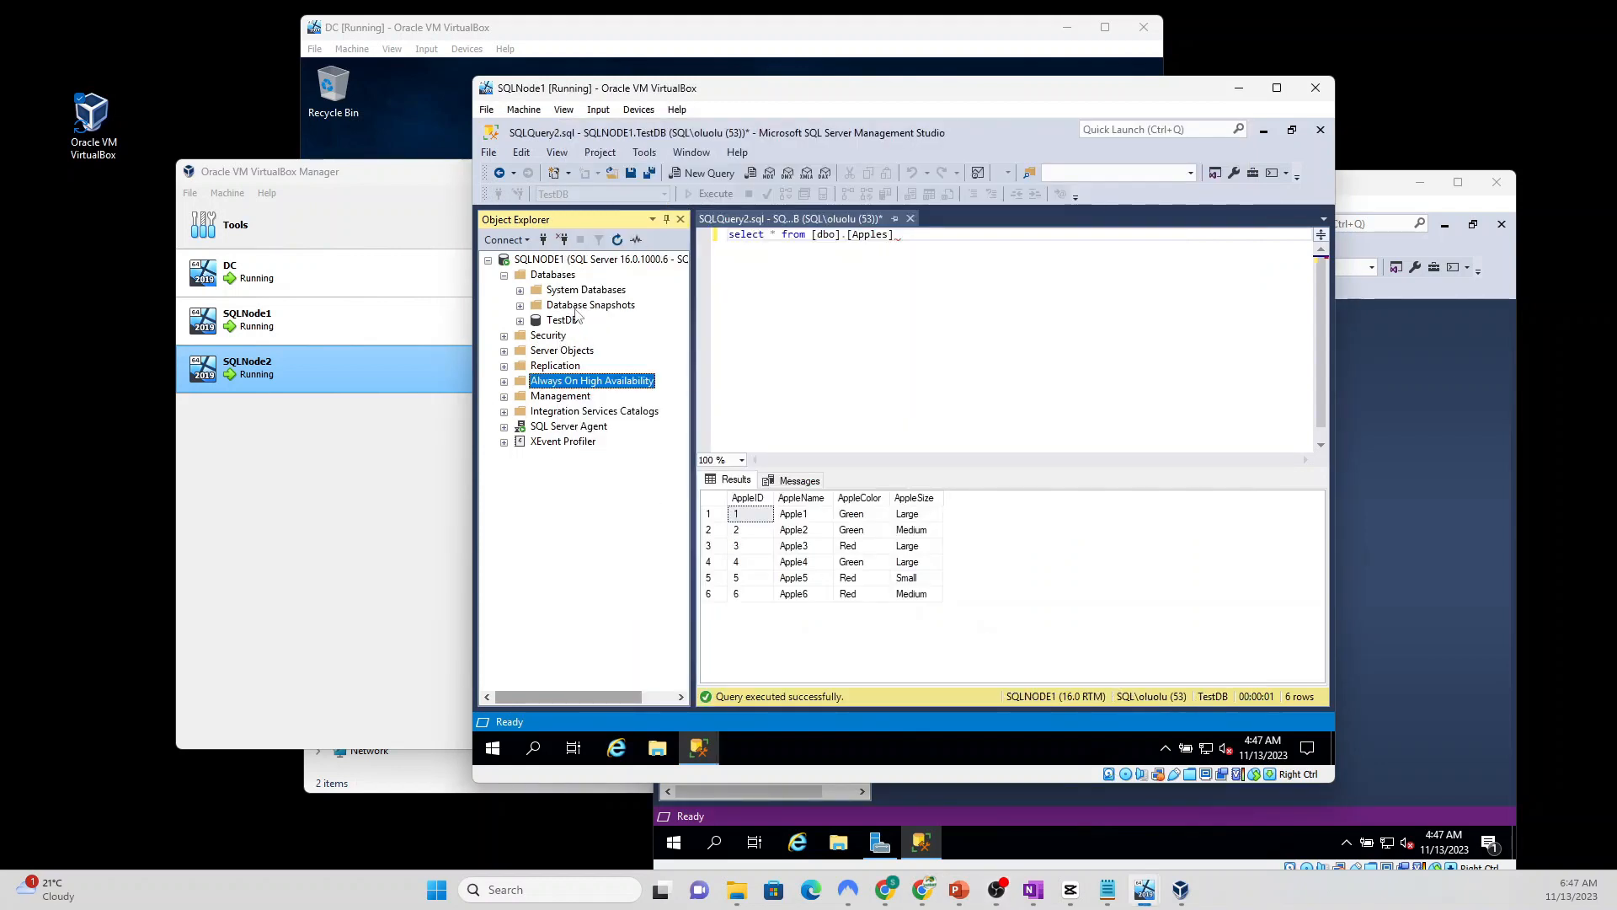
{"action": "left_click", "coordinate": [581, 259]}
{"action": "left_click", "coordinate": [616, 242]}
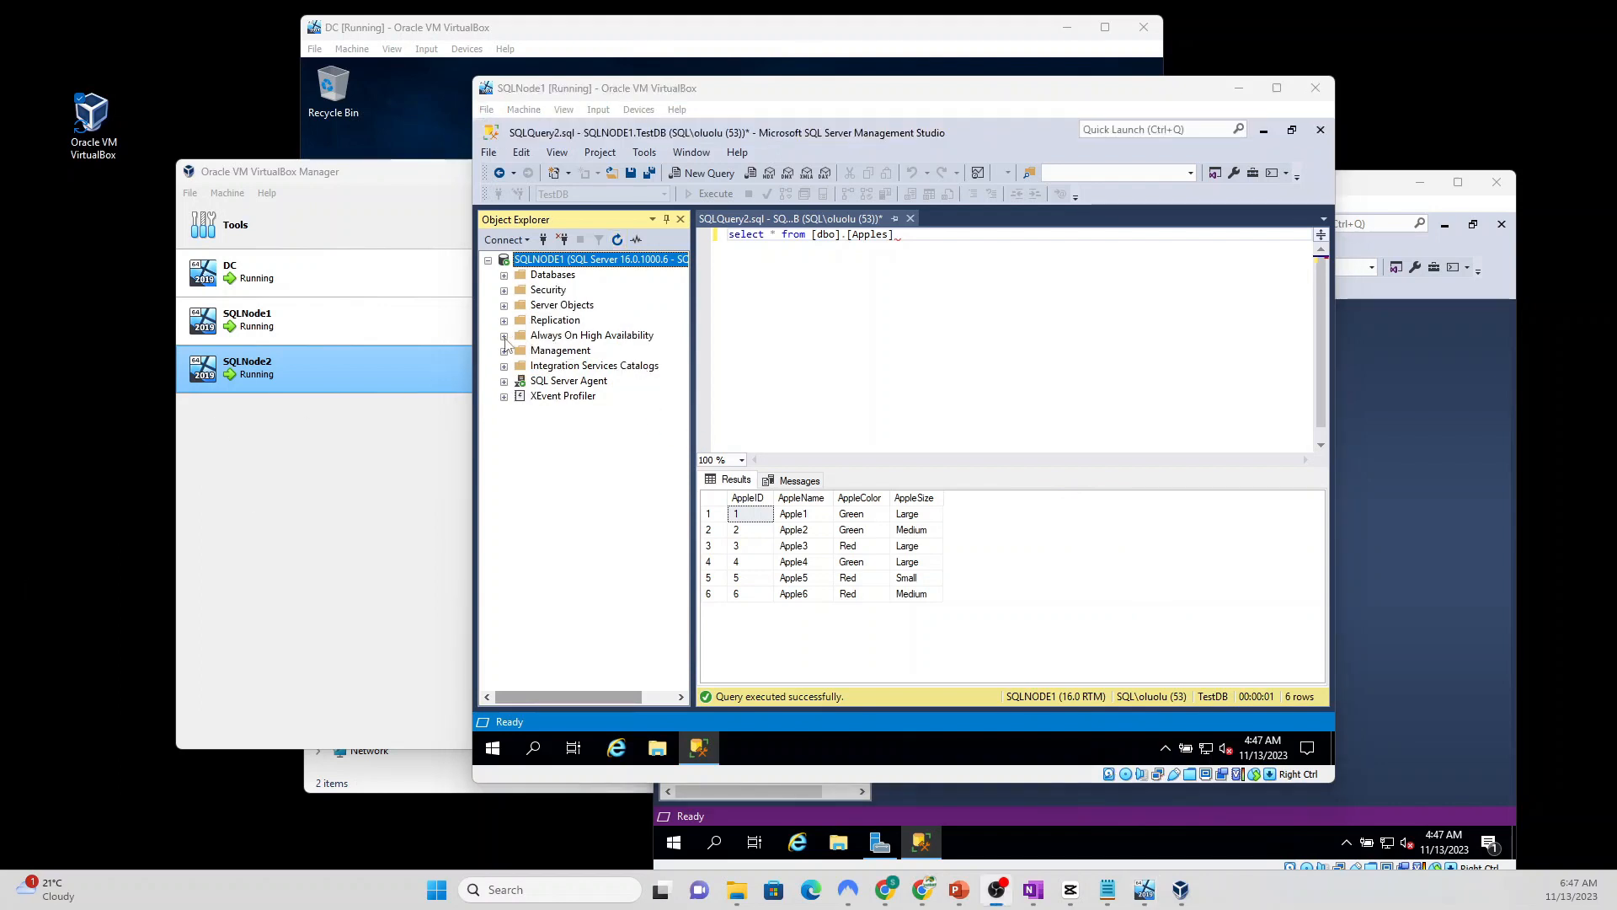
{"action": "left_click", "coordinate": [504, 336]}
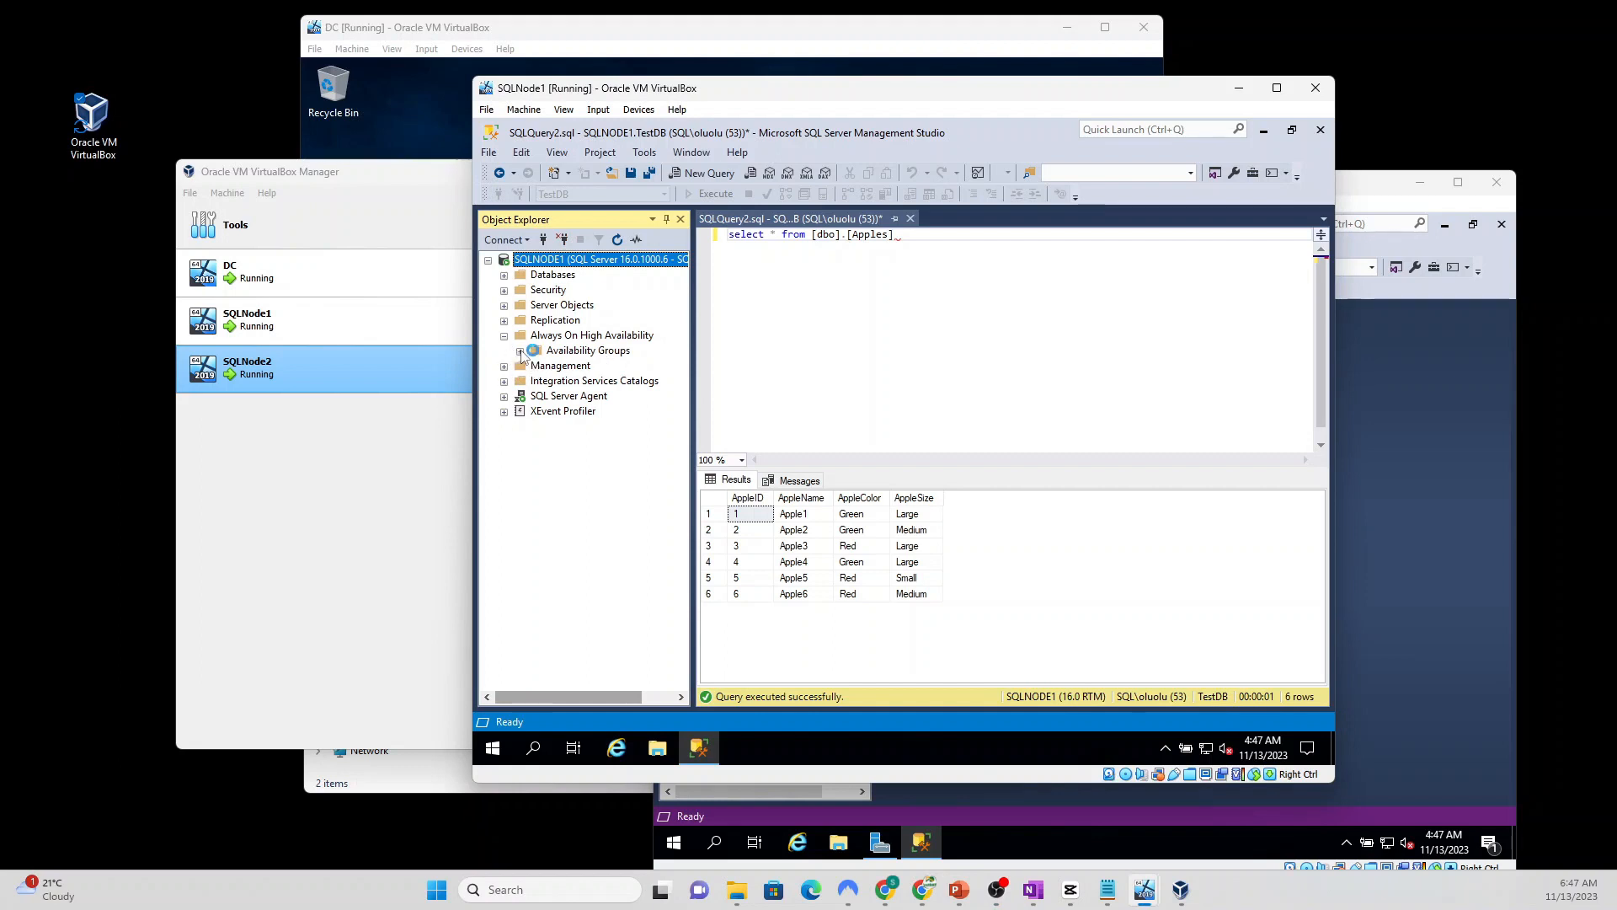
{"action": "left_click", "coordinate": [521, 352]}
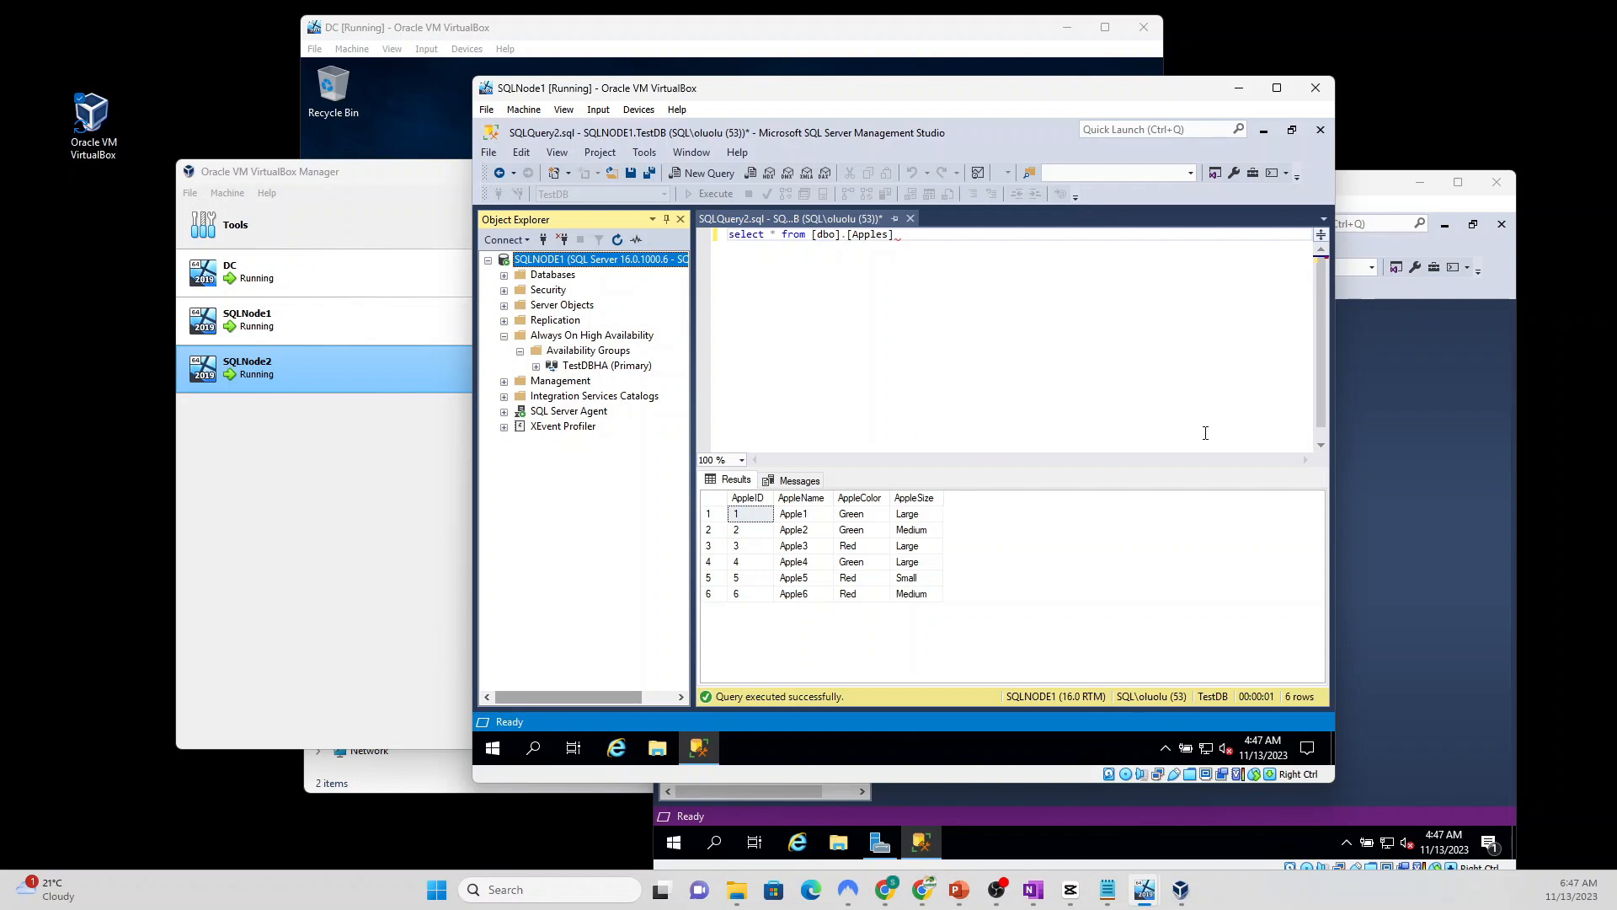
Step: On SQLNode2, refresh and expand Databases and Availability Groups to check TestDB is synchronized and TestDBHA is secondary
{"action": "left_click", "coordinate": [1387, 417]}
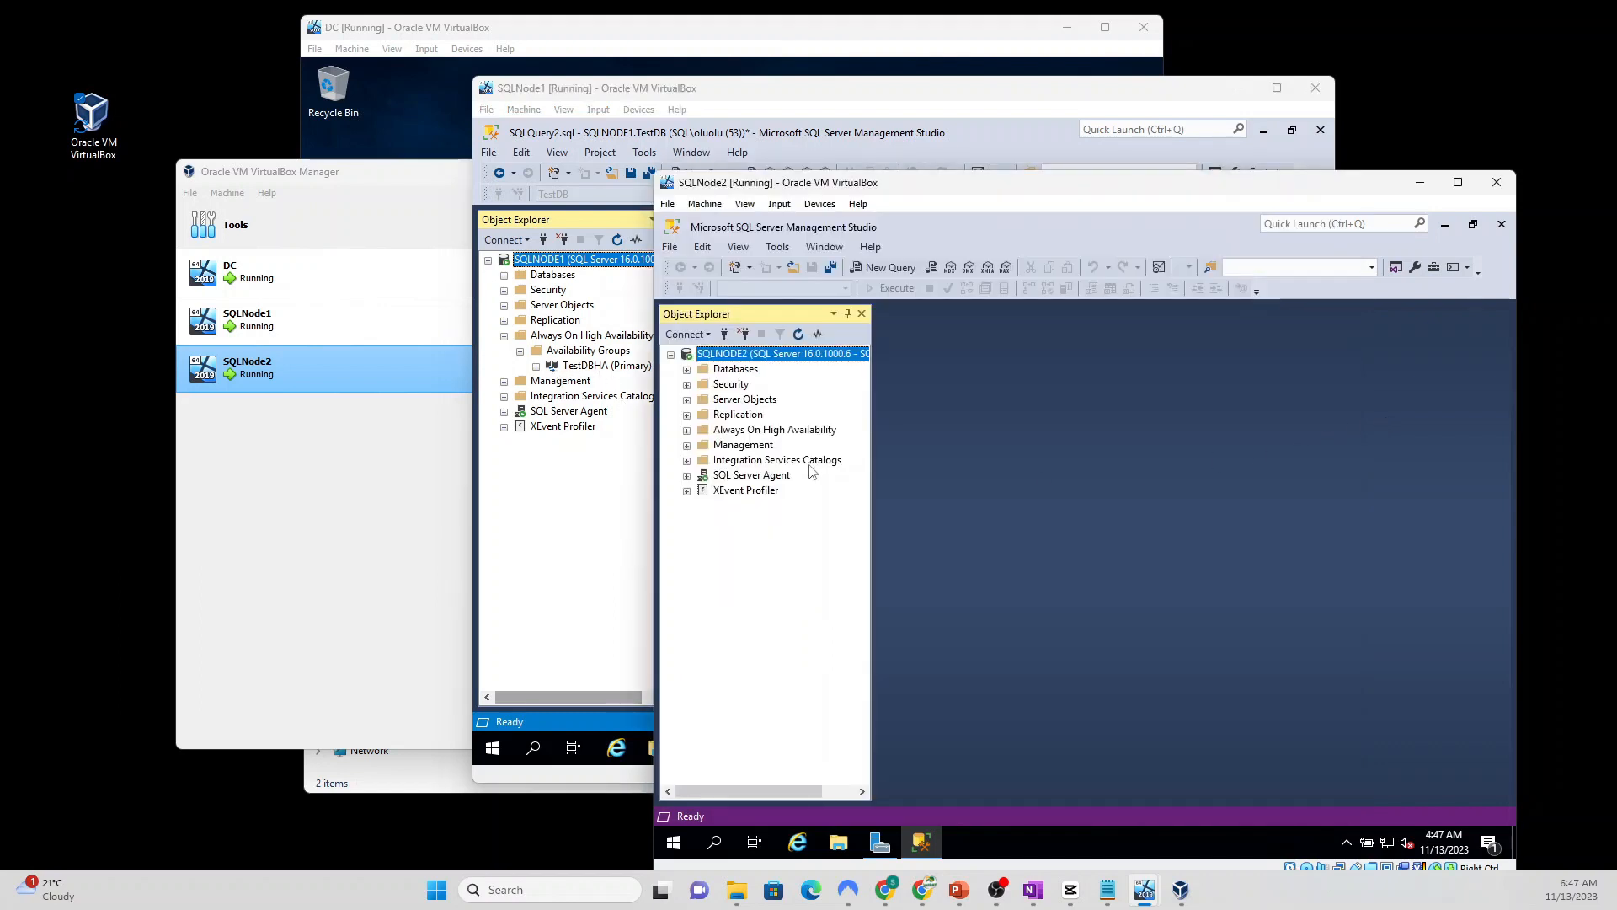
{"action": "left_click", "coordinate": [798, 334]}
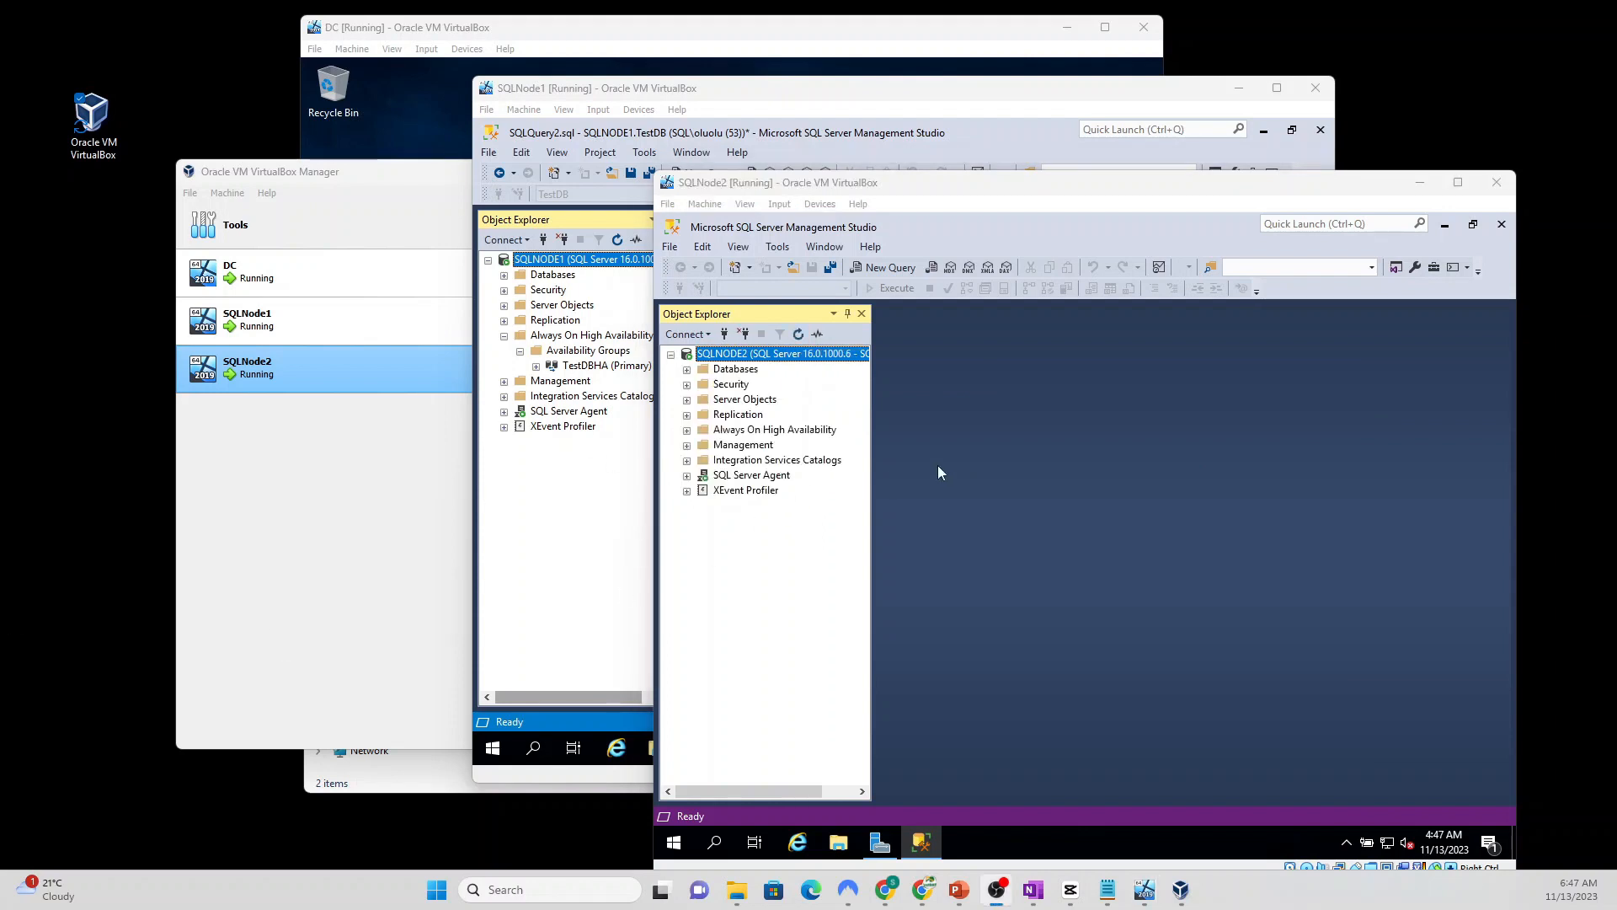
{"action": "left_click", "coordinate": [687, 369]}
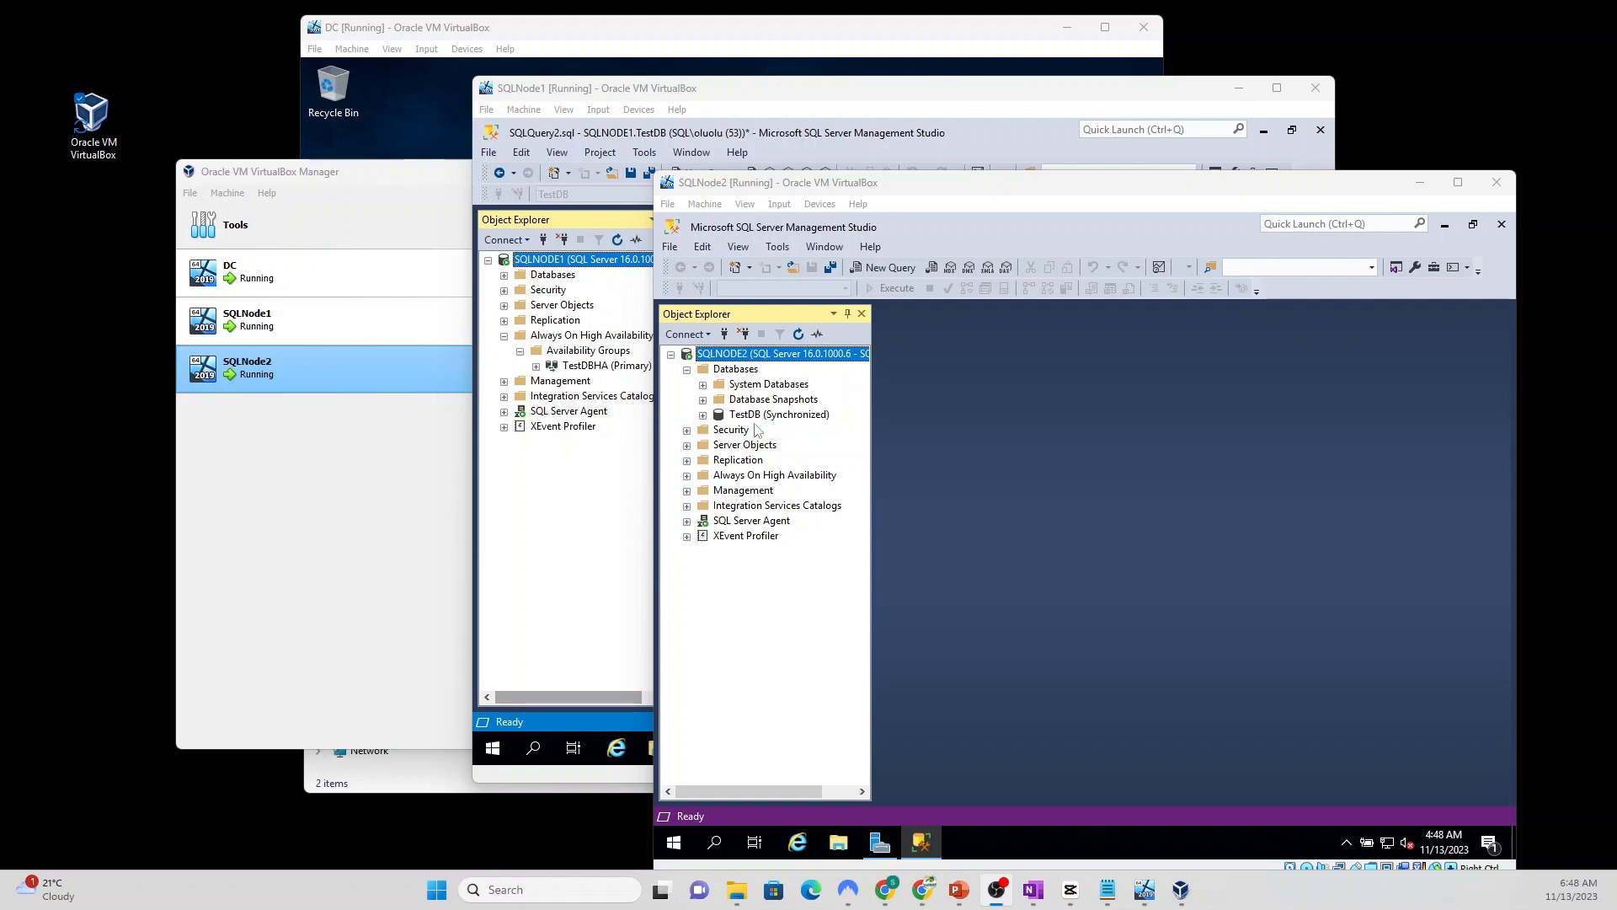
{"action": "left_click", "coordinate": [687, 476]}
{"action": "left_click", "coordinate": [704, 492]}
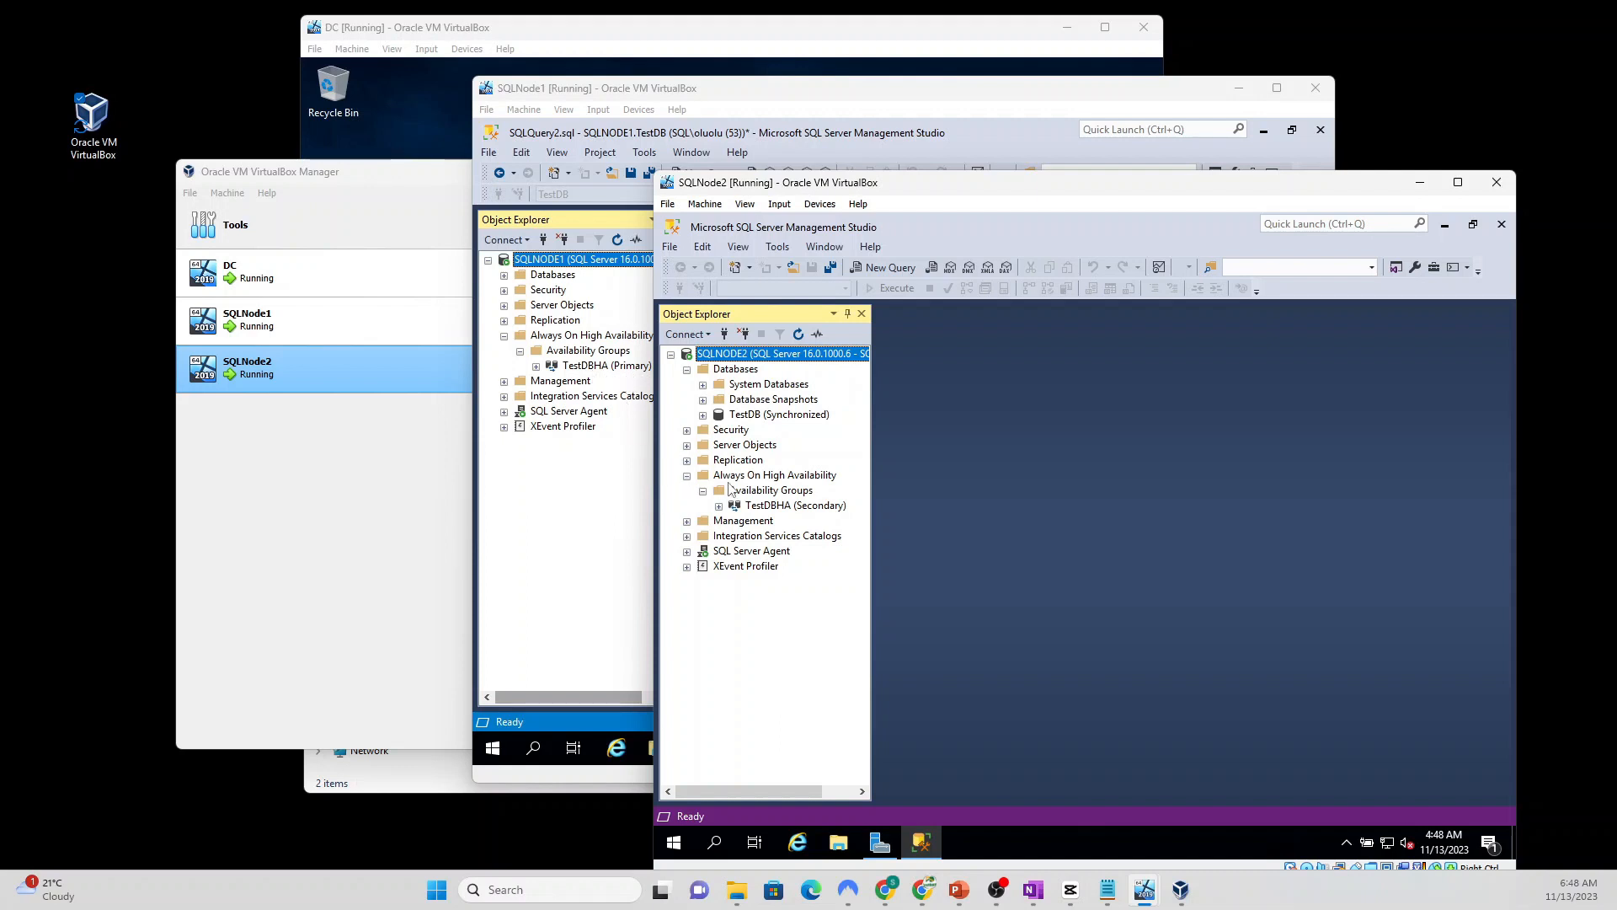
{"action": "left_click", "coordinate": [755, 417]}
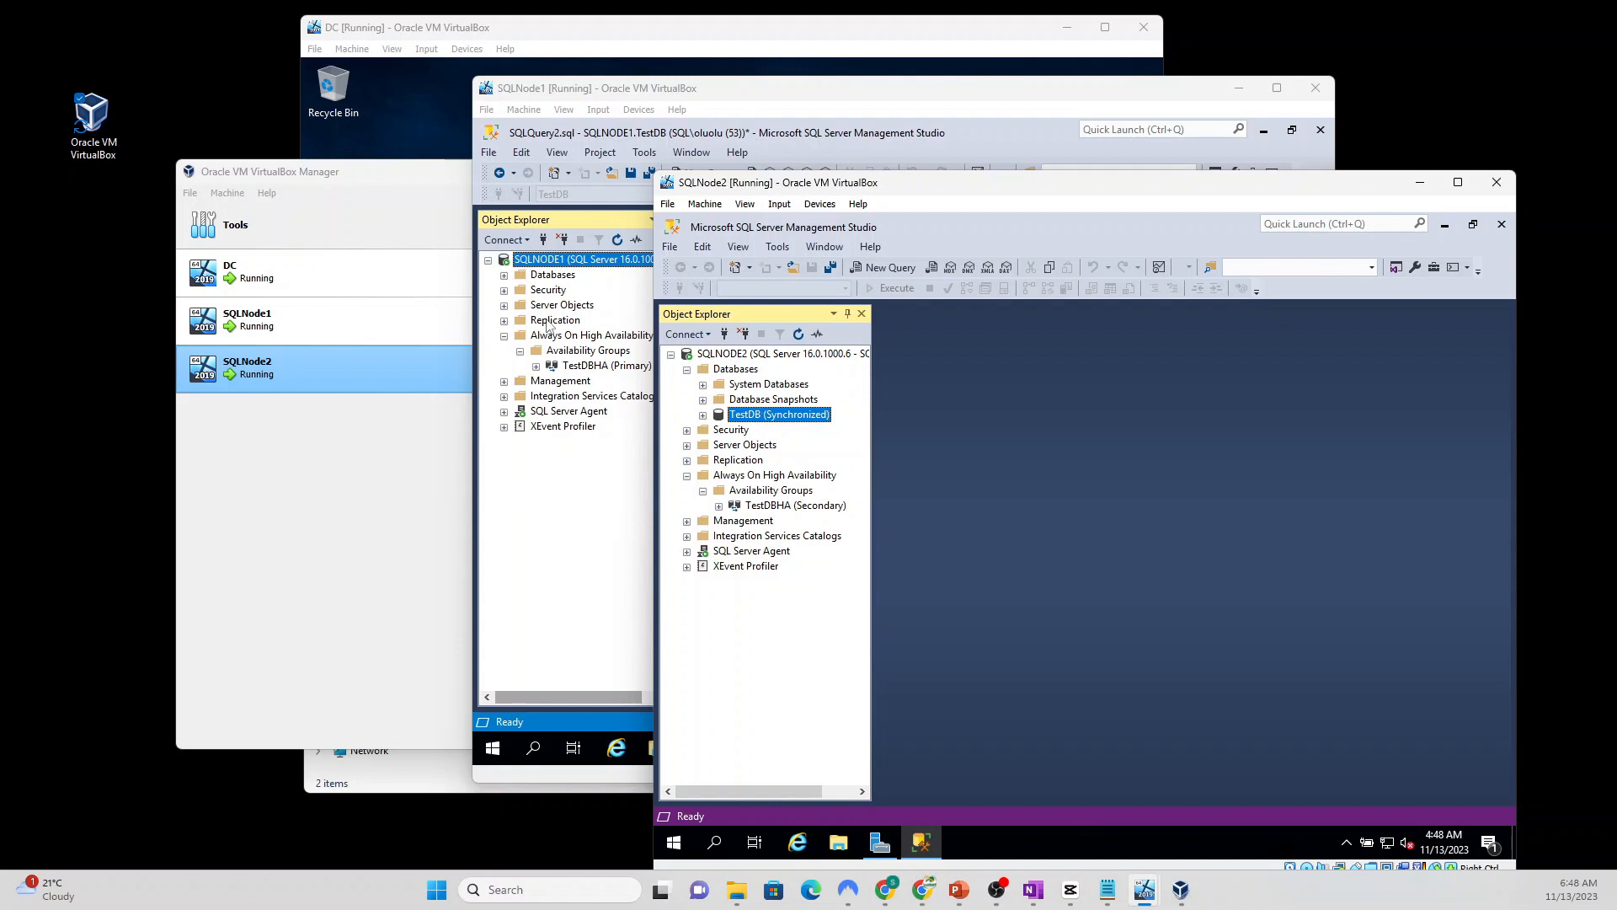
{"action": "left_click", "coordinate": [504, 278]}
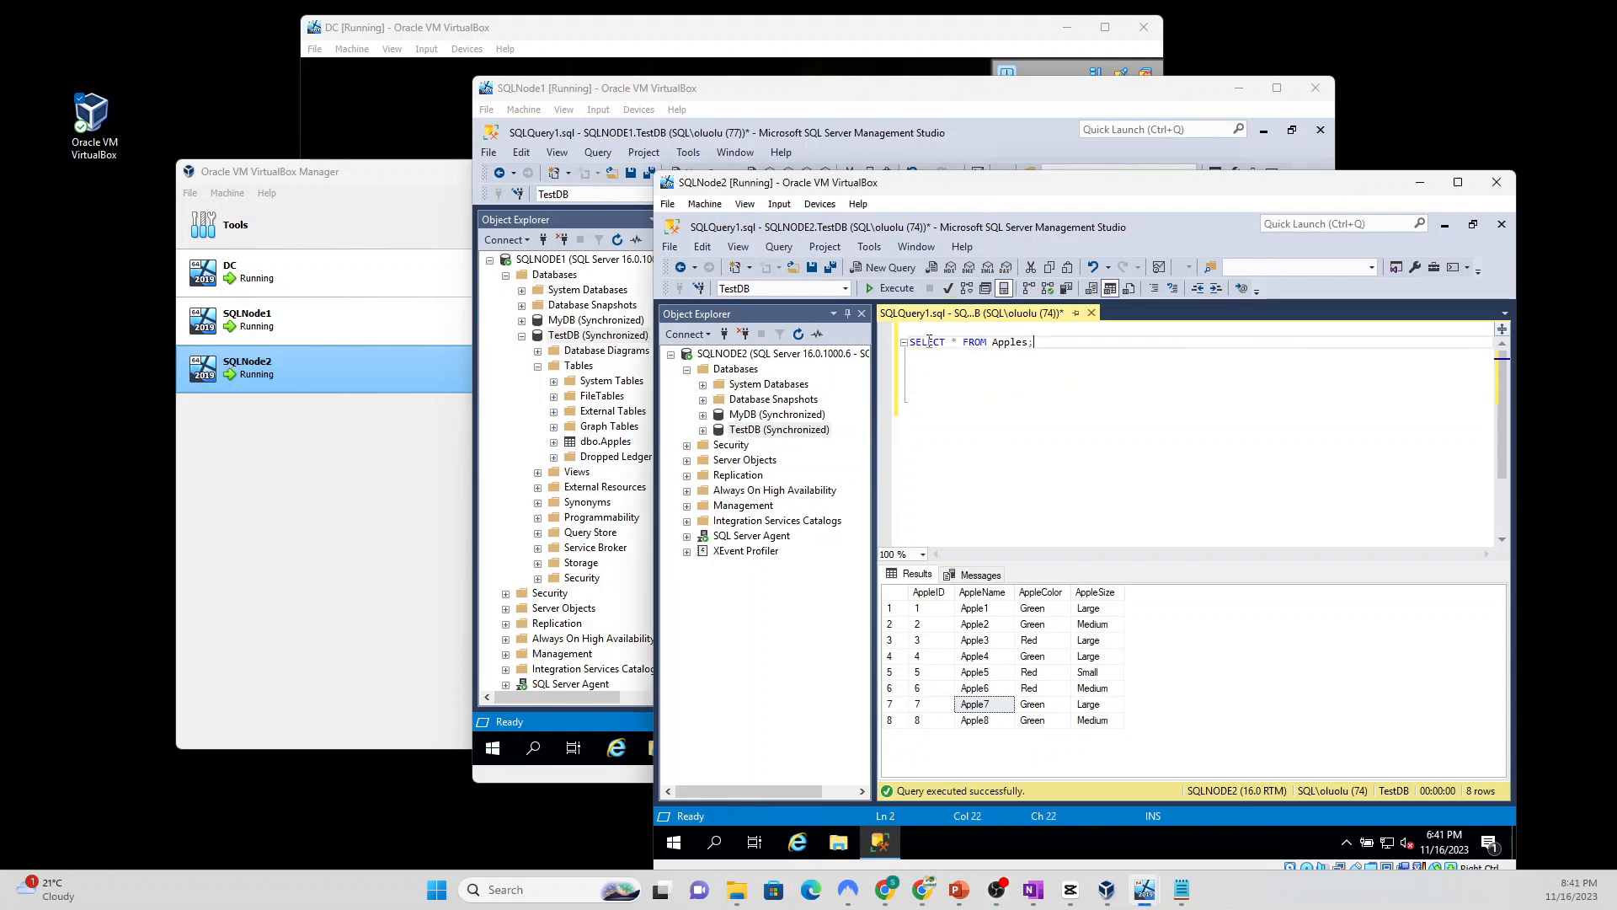
Step: Re-run the Apples query, then execute the Apple9 and Apple10 INSERT statements on SQLNode1
{"action": "triple_click", "coordinate": [1048, 341]}
{"action": "left_click", "coordinate": [888, 290]}
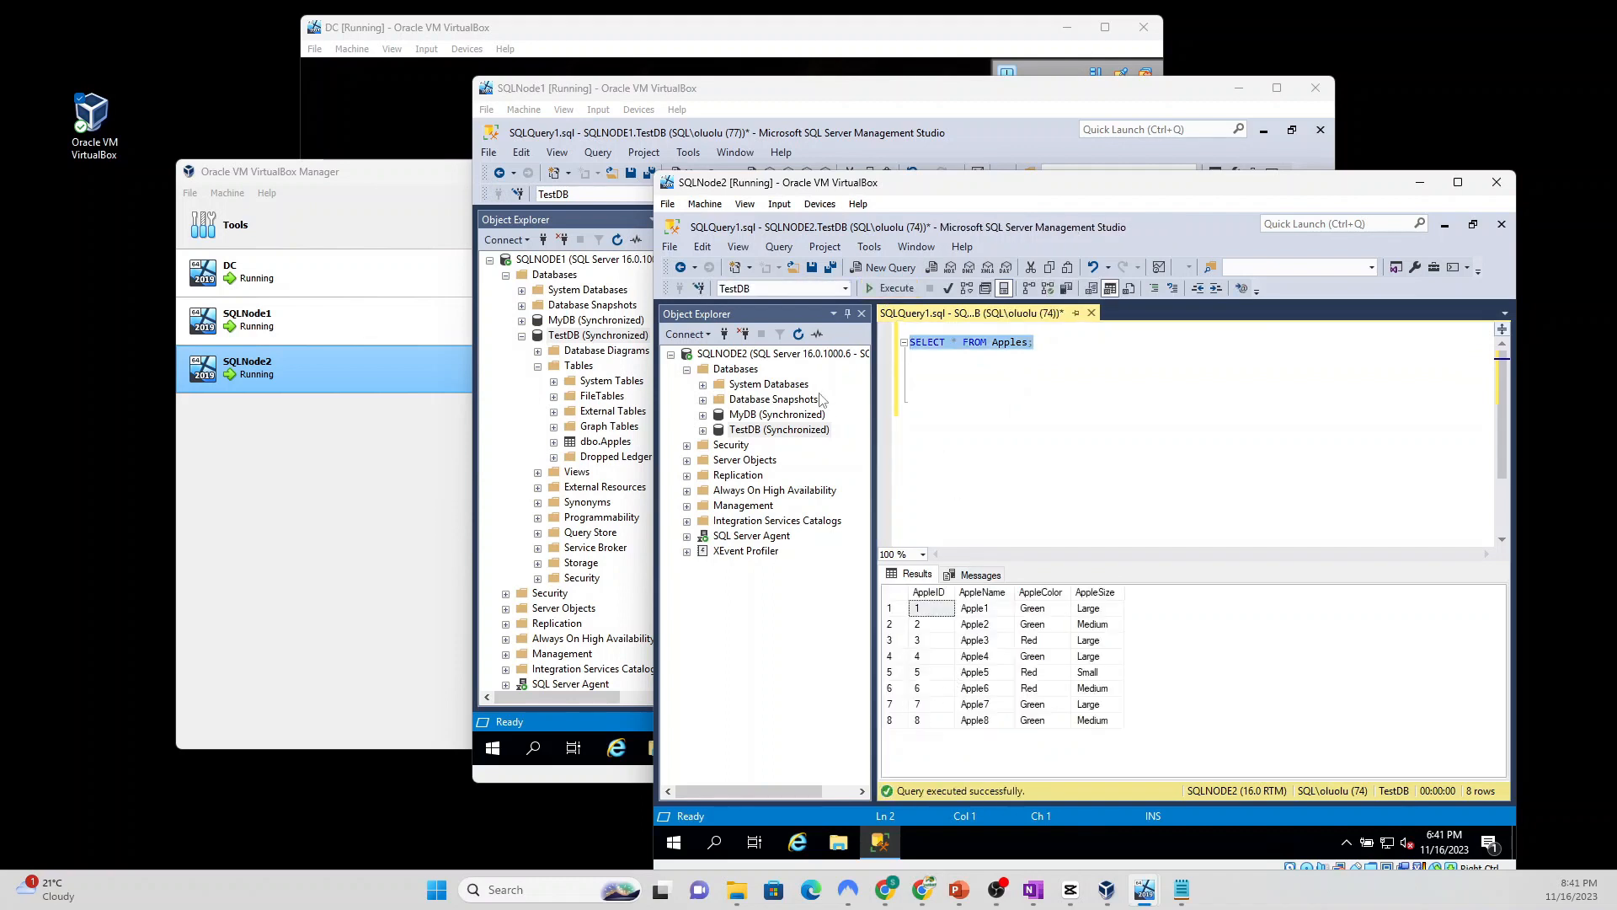
{"action": "left_click", "coordinate": [802, 101]}
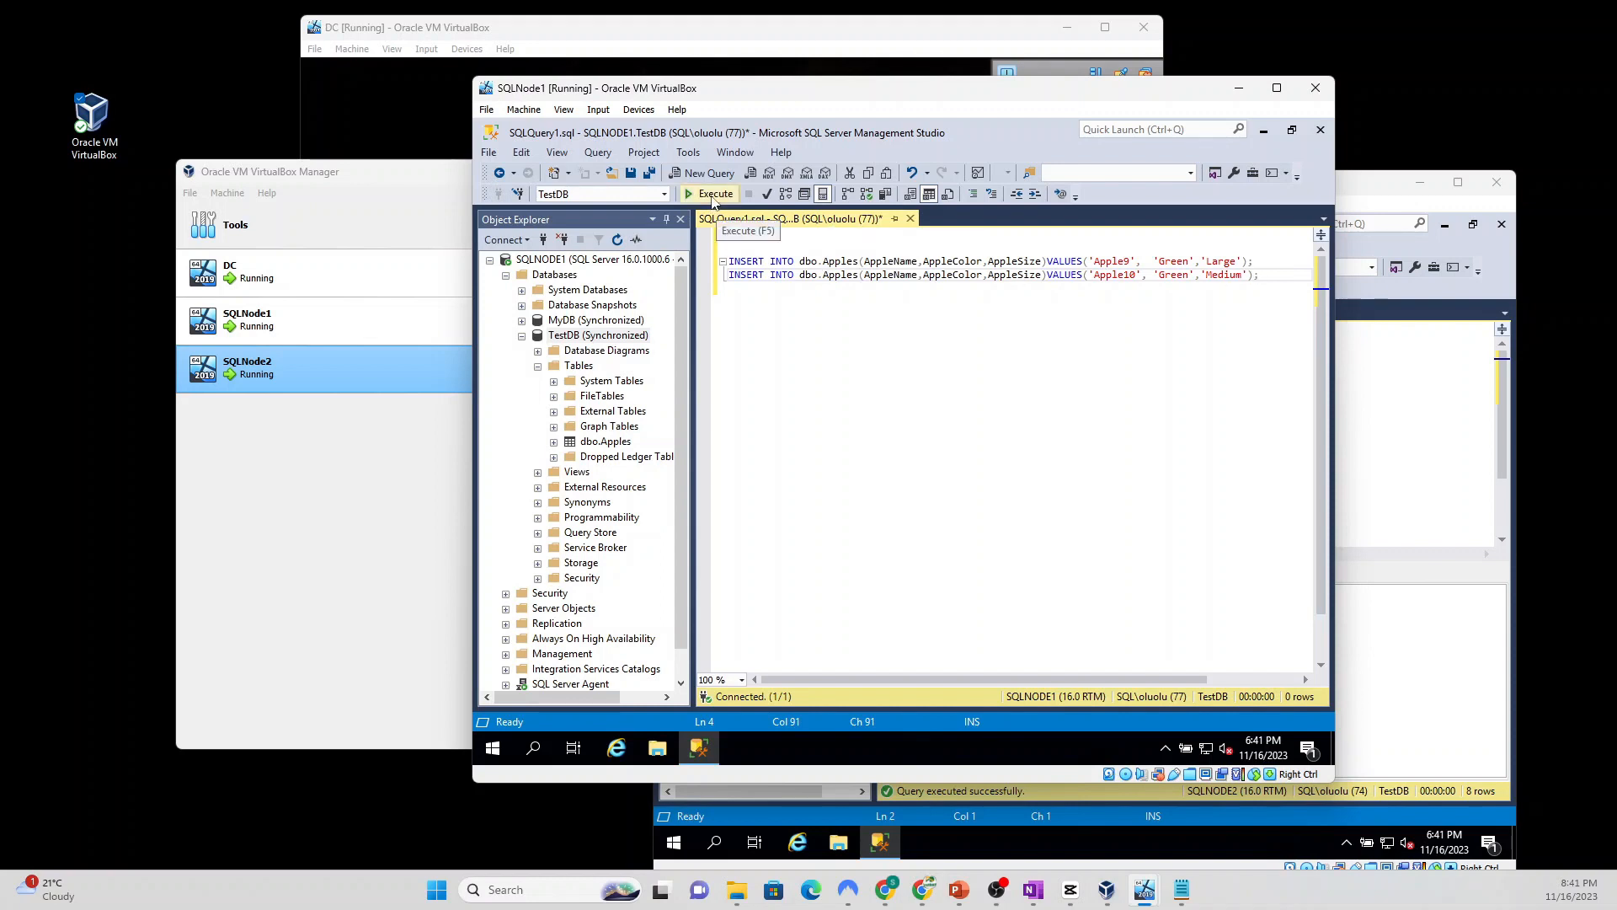
{"action": "left_click", "coordinate": [1108, 275]}
{"action": "left_click", "coordinate": [710, 194]}
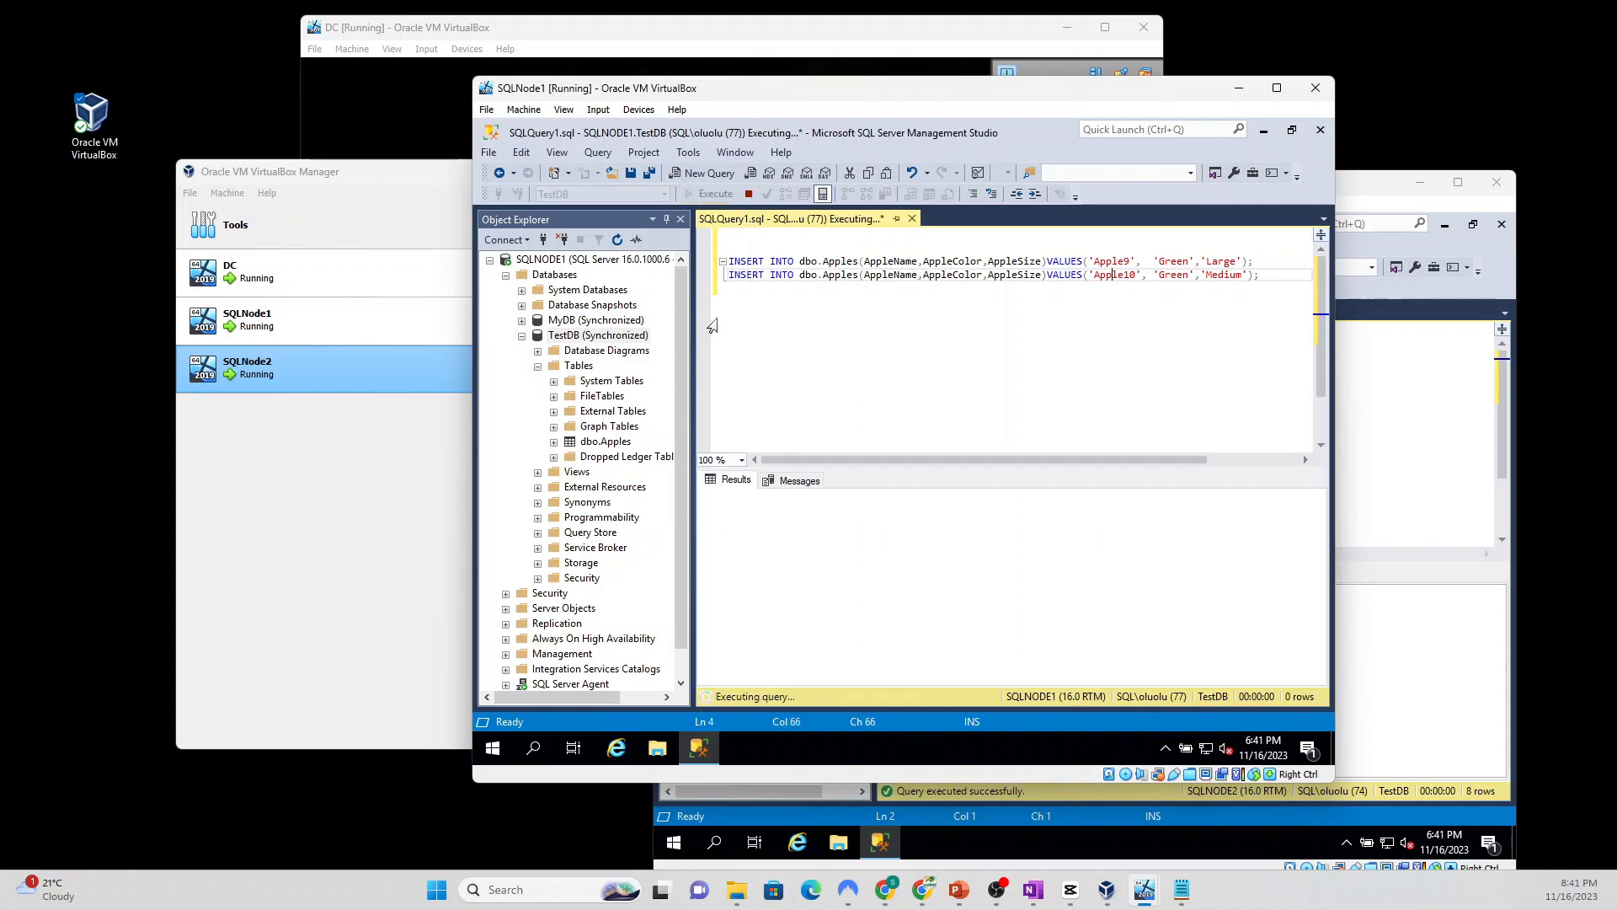
Step: On SQLNode2, re-run SELECT * FROM Apples and confirm ten rows including Apple10
{"action": "left_click", "coordinate": [1382, 406]}
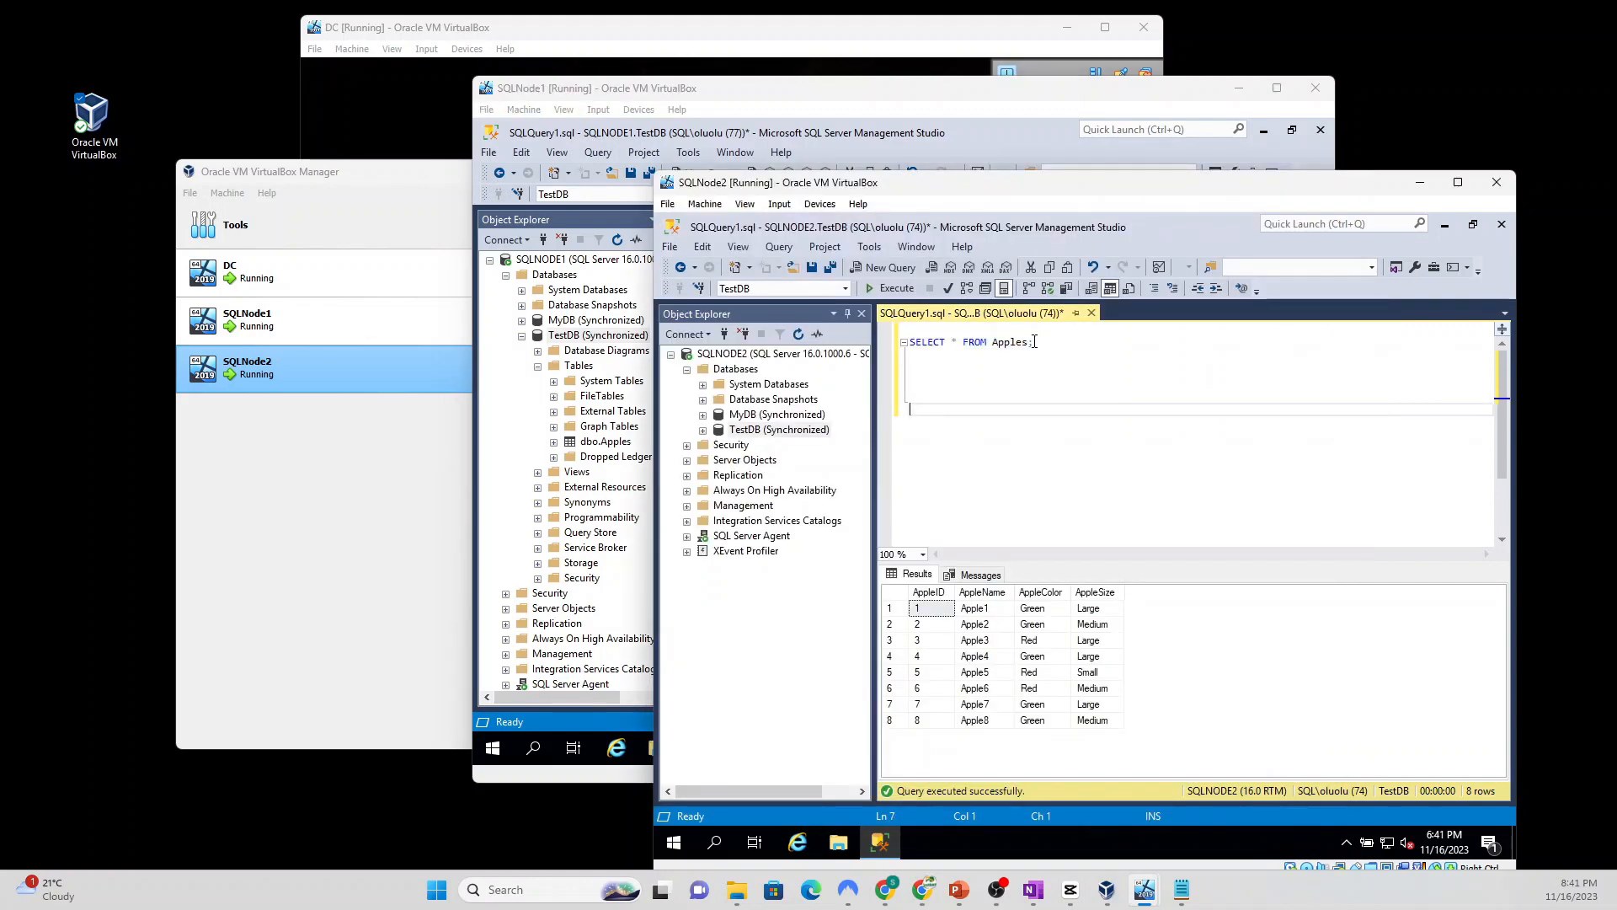
{"action": "left_click", "coordinate": [1035, 341]}
{"action": "left_click", "coordinate": [895, 289]}
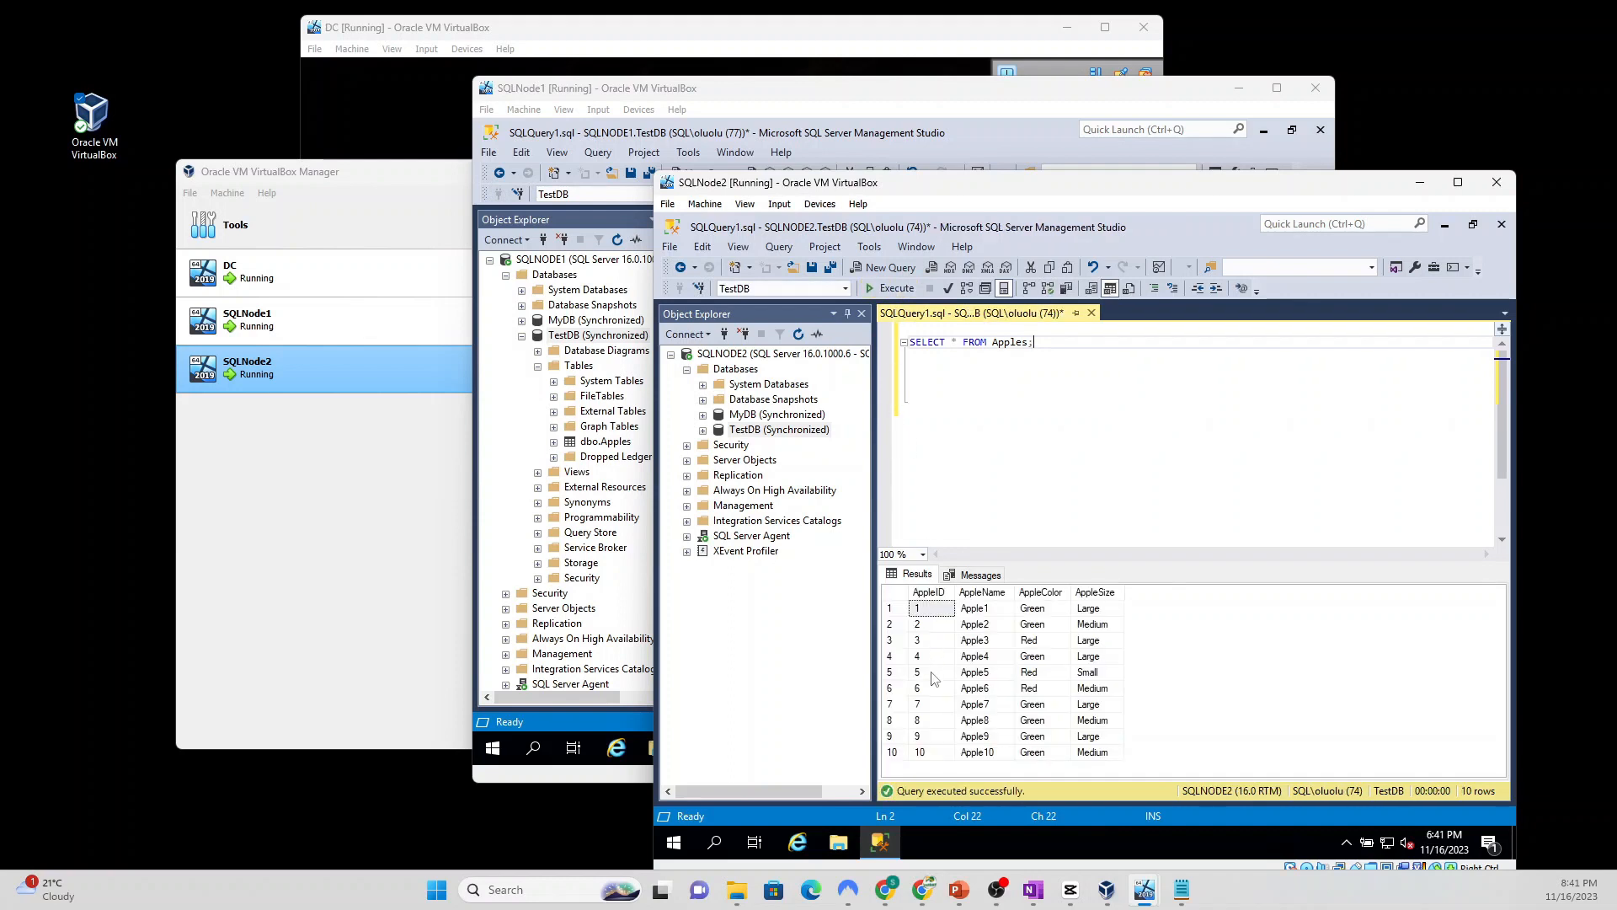
{"action": "left_click", "coordinate": [930, 758]}
{"action": "left_click", "coordinate": [980, 756]}
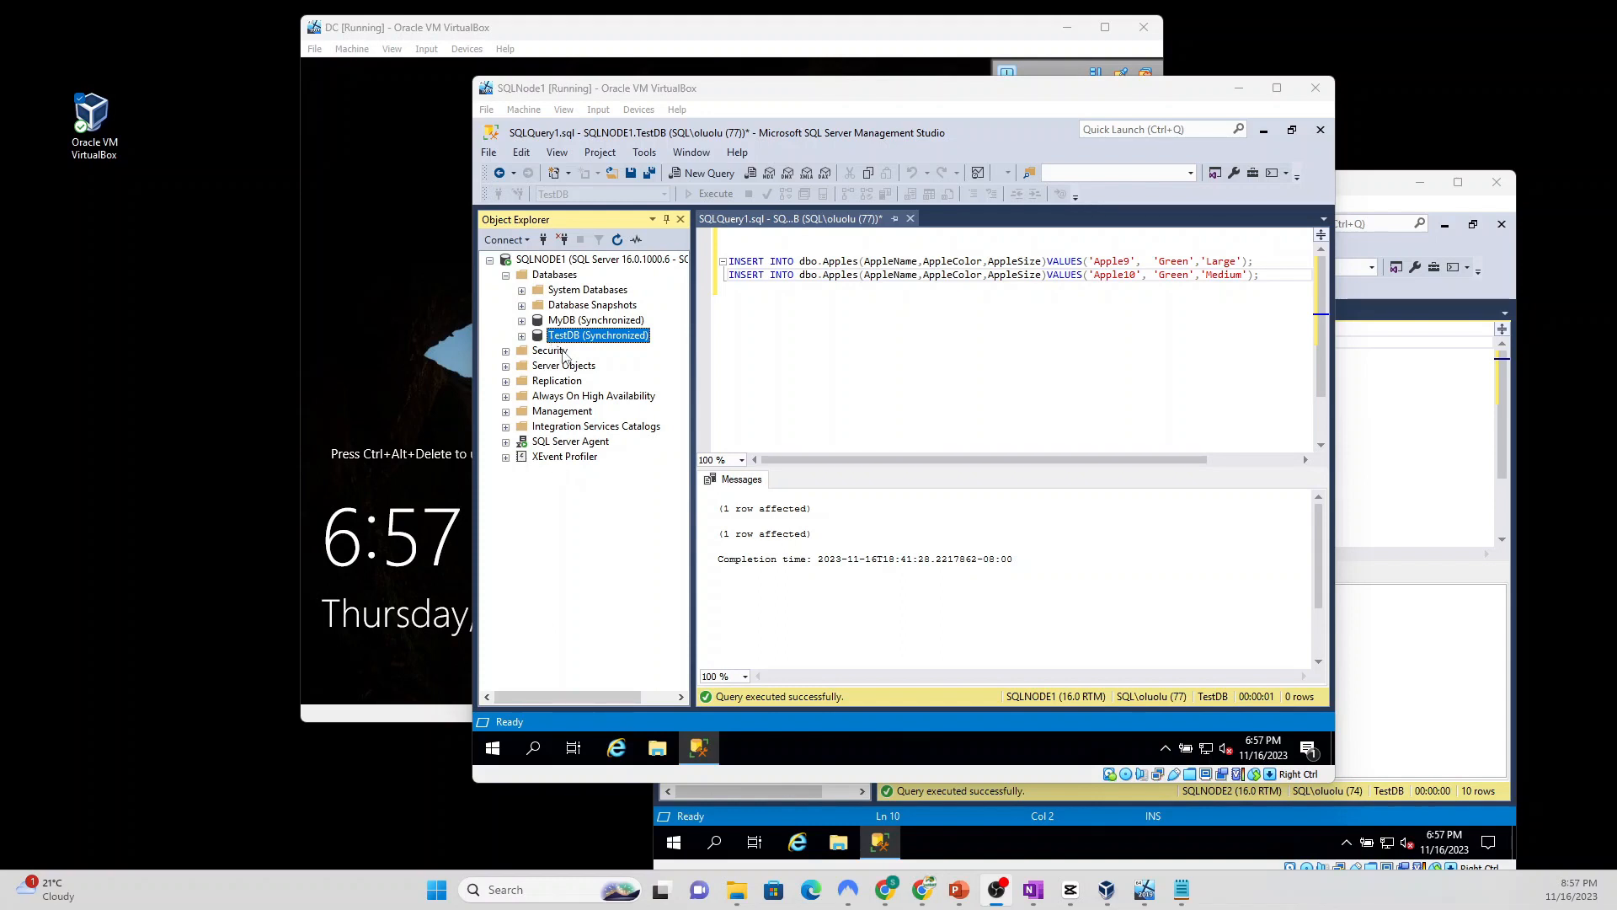
Step: Expand SQLNODE1's Availability Groups and start adding a listener to TestDBHA
{"action": "left_click", "coordinate": [506, 396]}
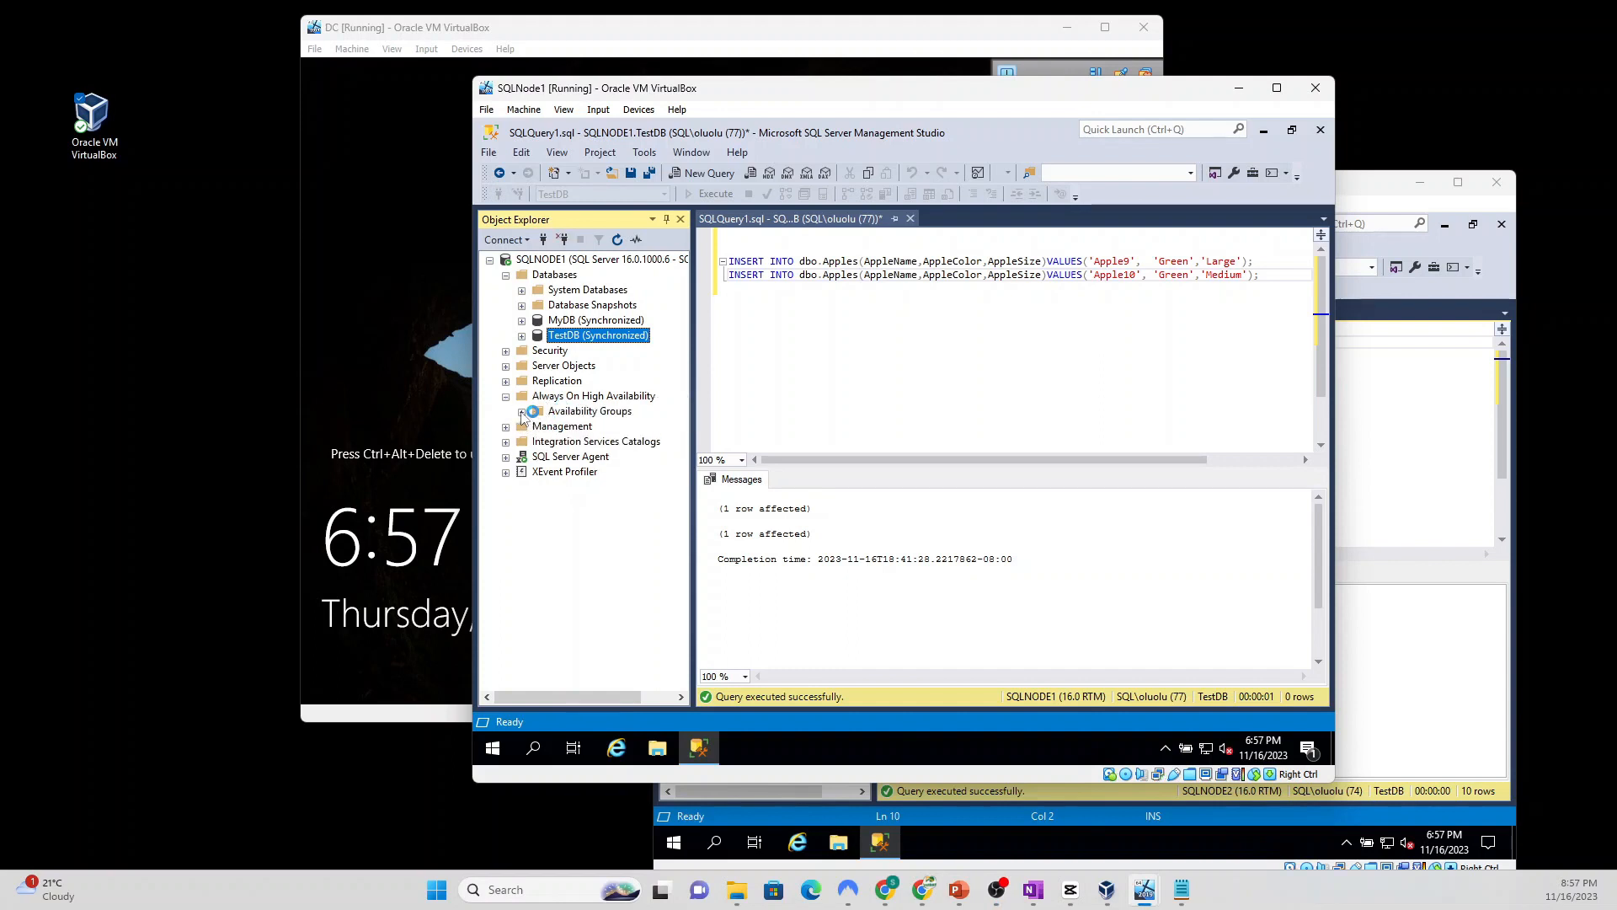
{"action": "left_click", "coordinate": [522, 412]}
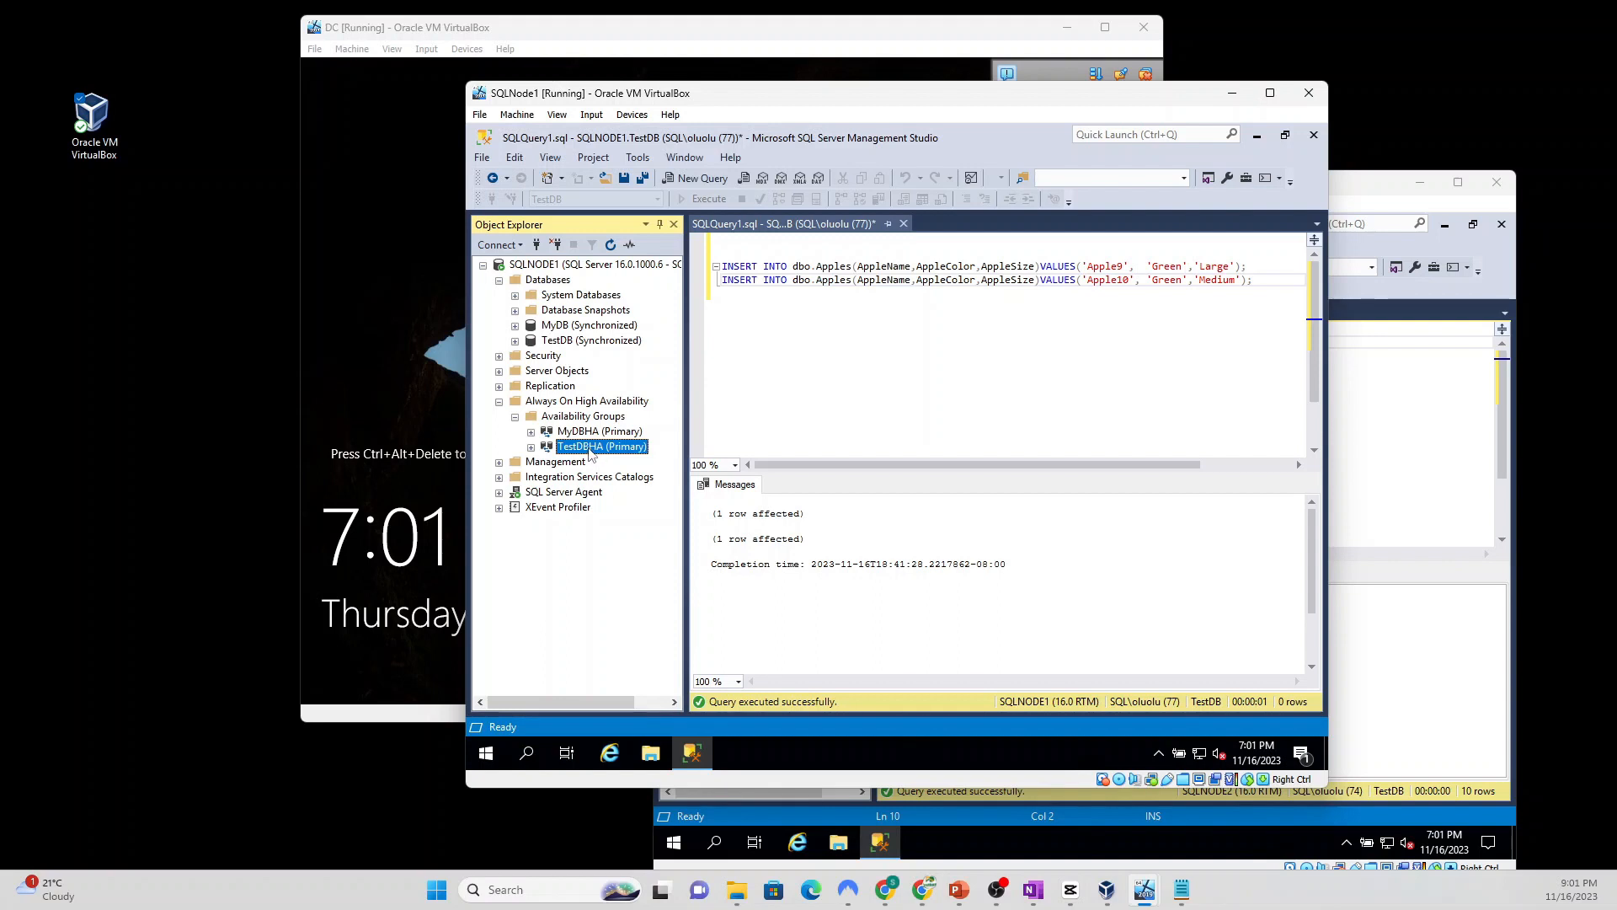
{"action": "right_click", "coordinate": [591, 455]}
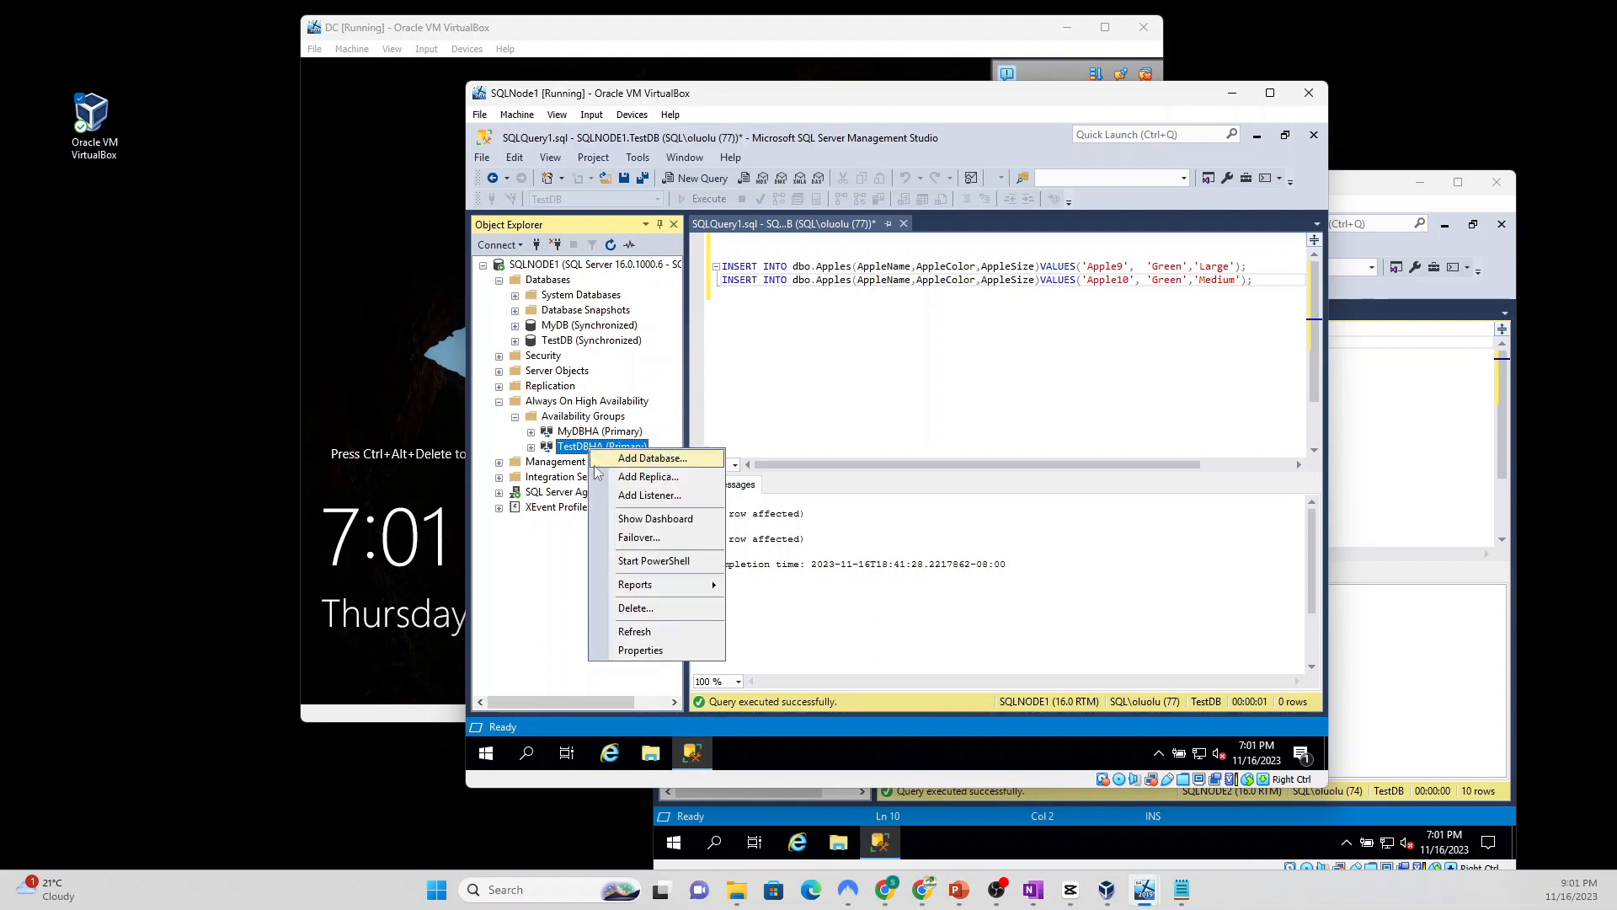
{"action": "left_click", "coordinate": [653, 496]}
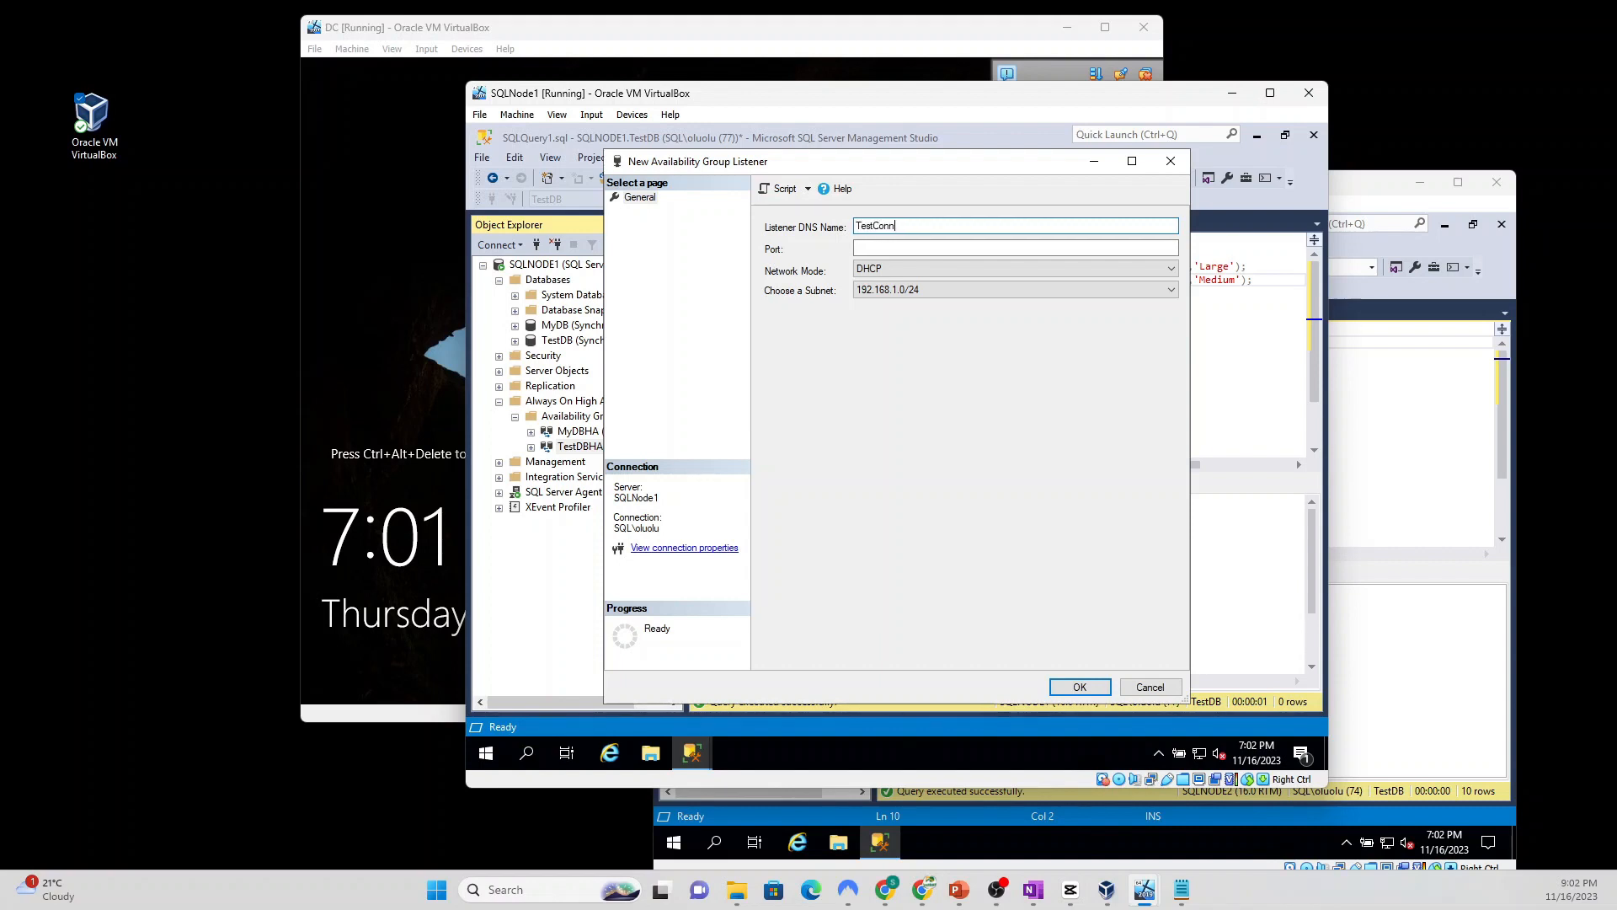
Step: Create the TestConn listener on port 1433 with static IP 192.168.1.194
{"action": "left_click", "coordinate": [910, 246]}
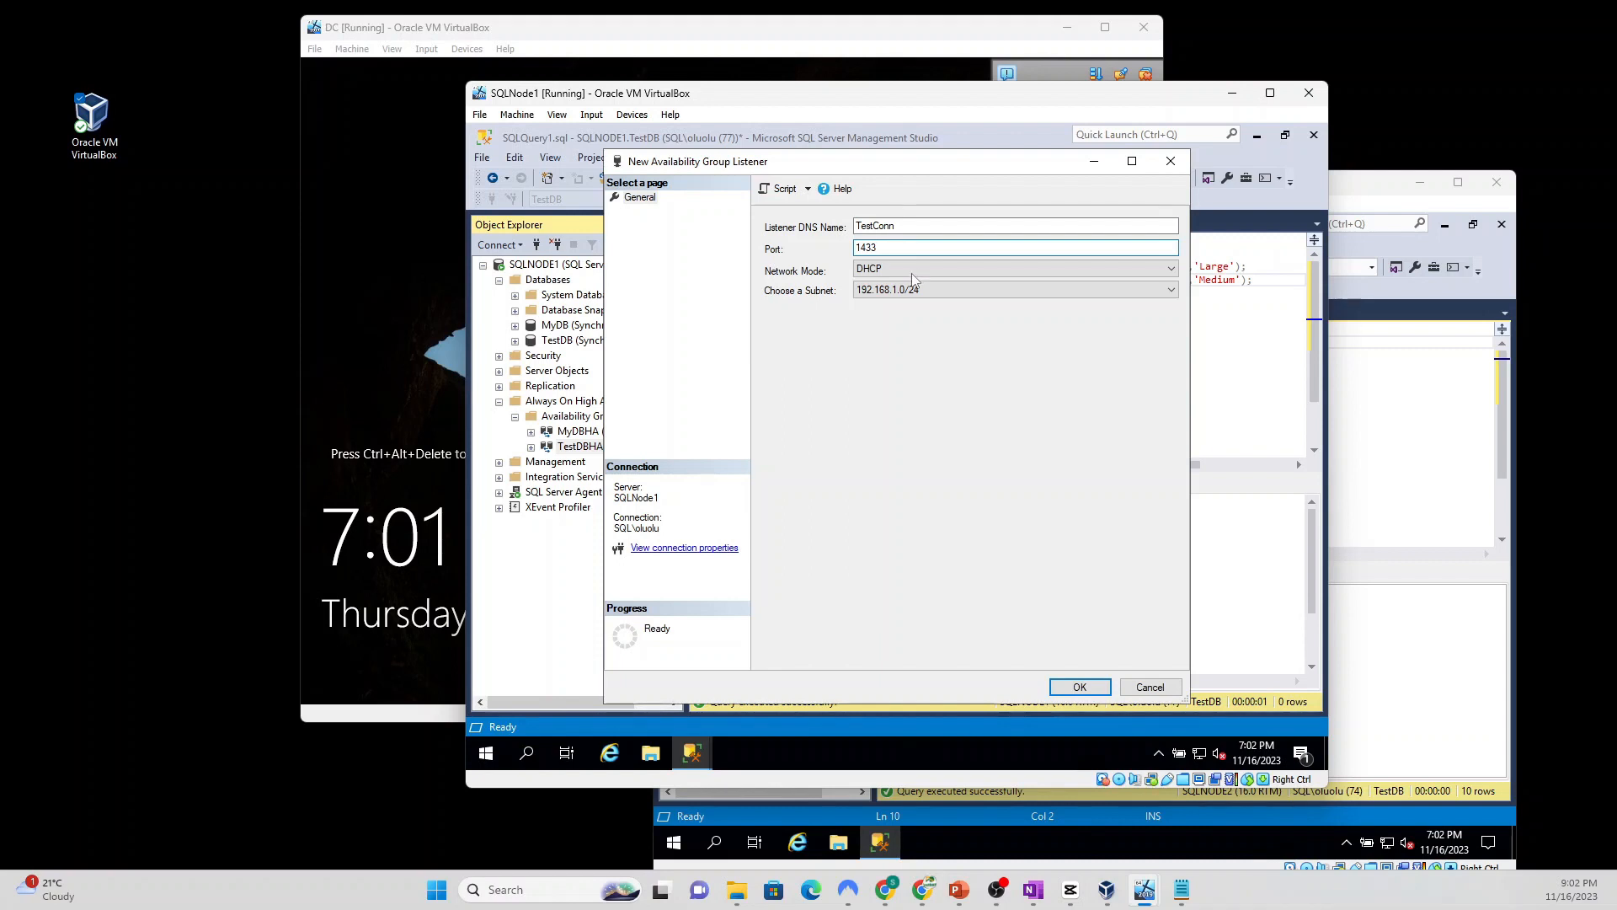
{"action": "left_click", "coordinate": [942, 269]}
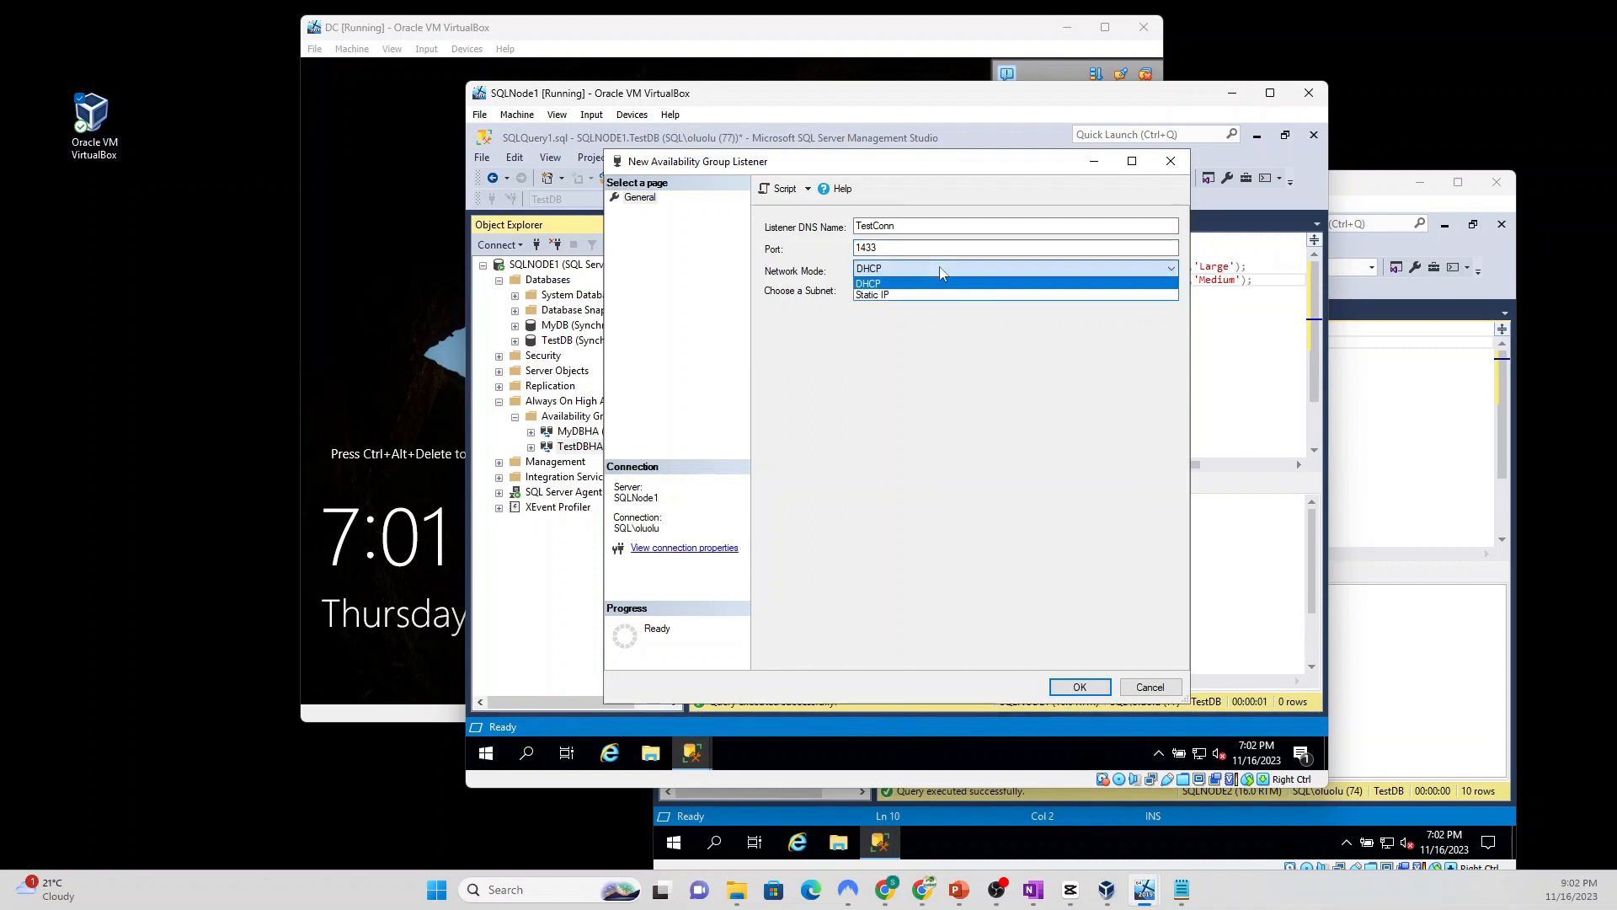
{"action": "left_click", "coordinate": [910, 296]}
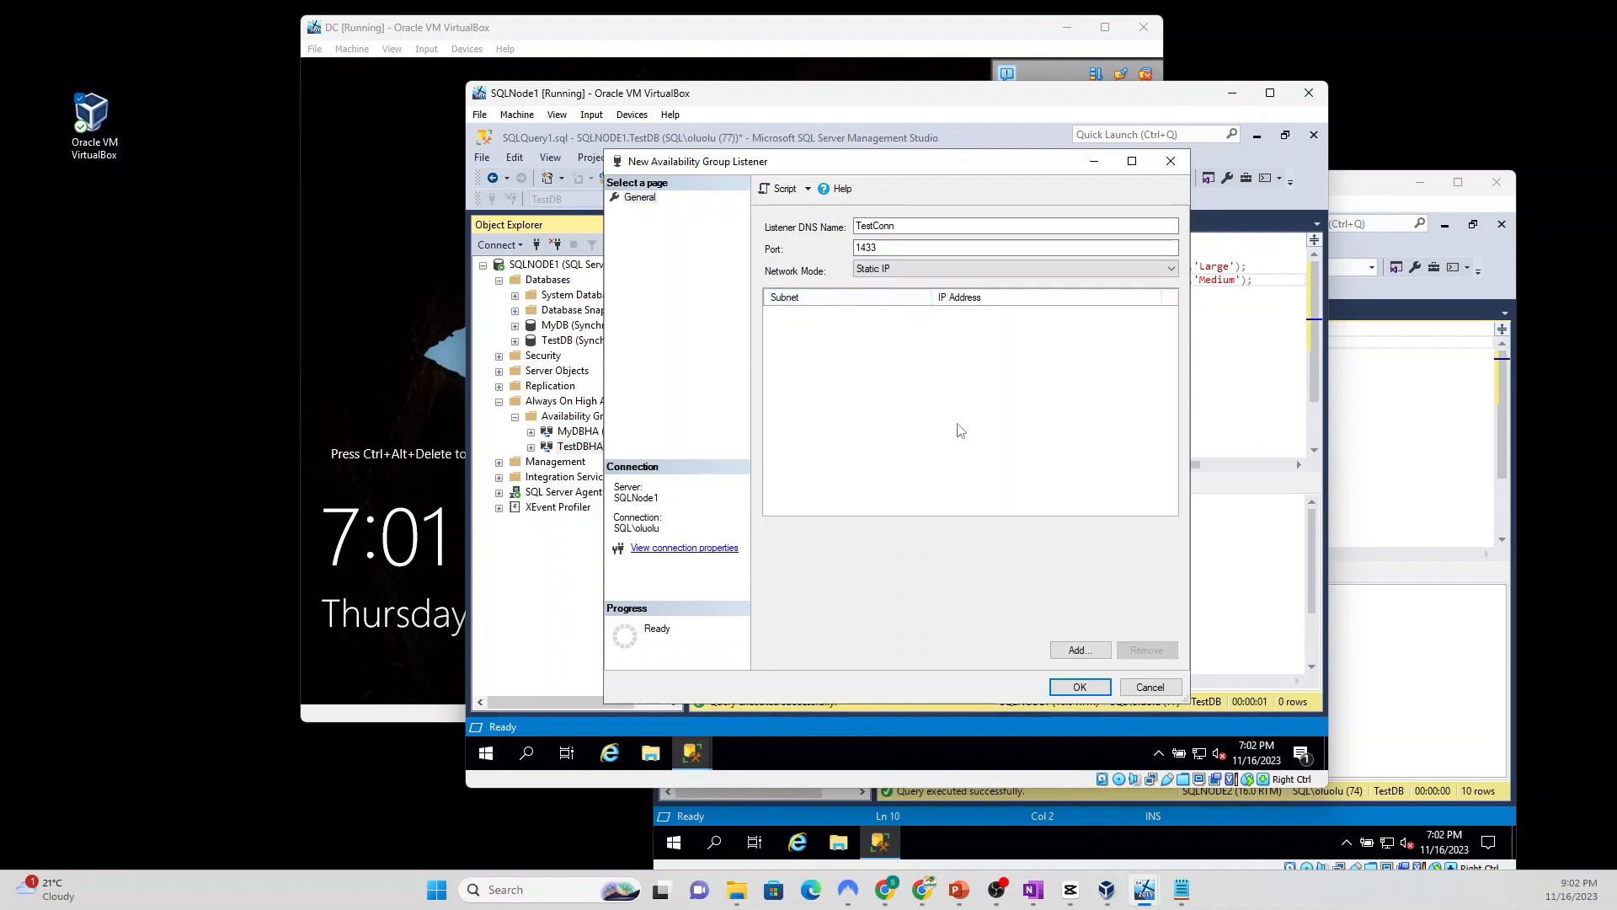
{"action": "left_click", "coordinate": [1078, 650]}
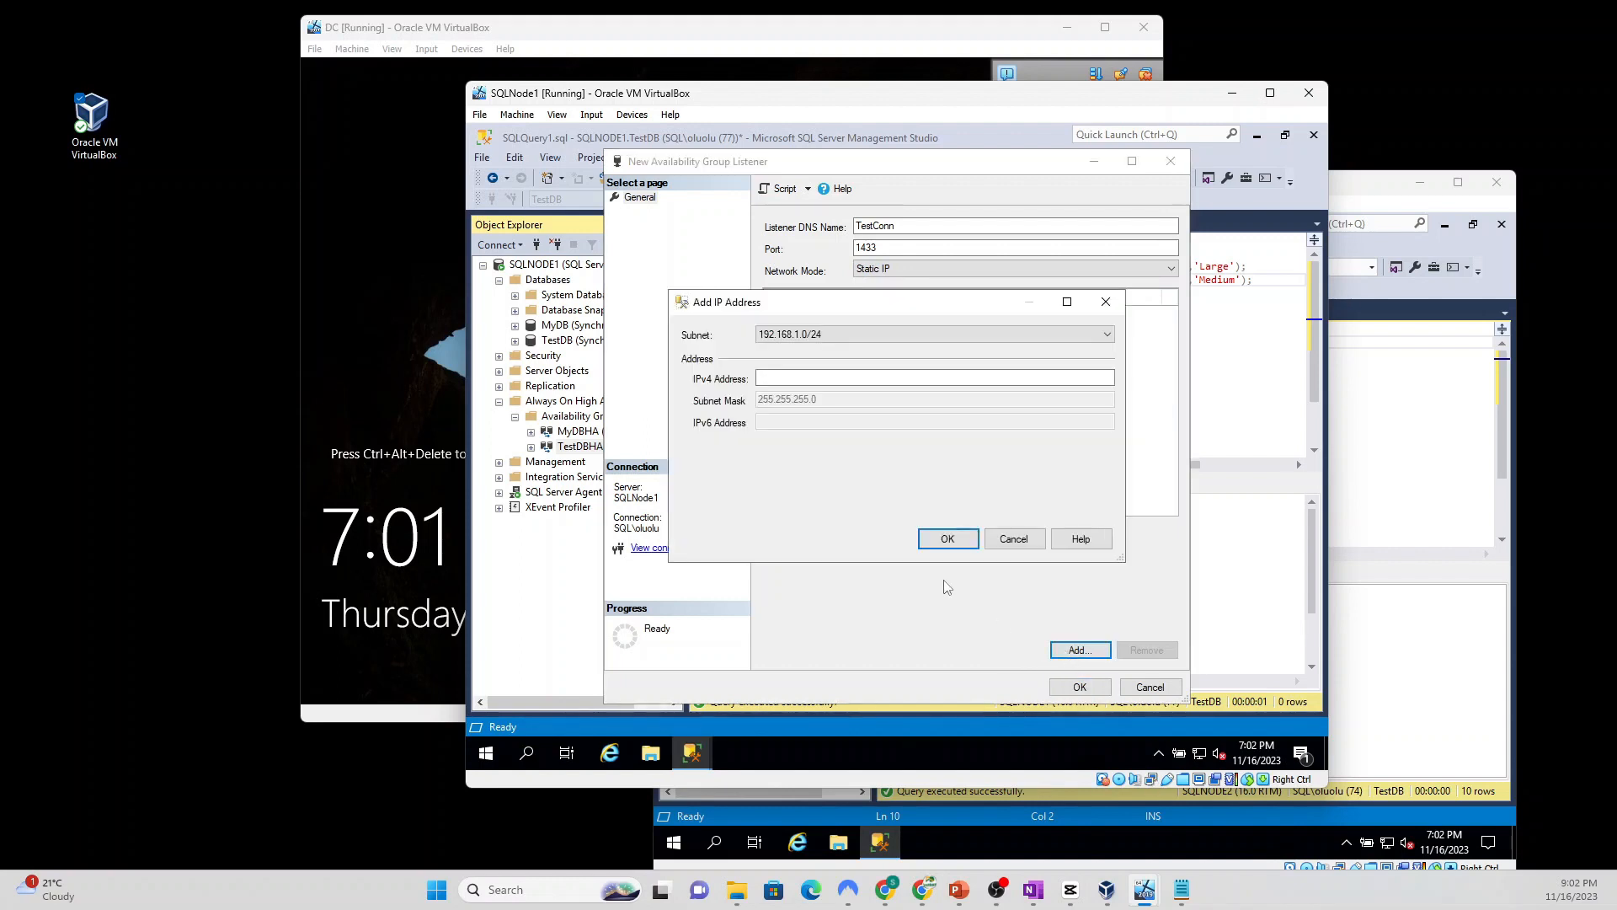
{"action": "left_click", "coordinate": [816, 379]}
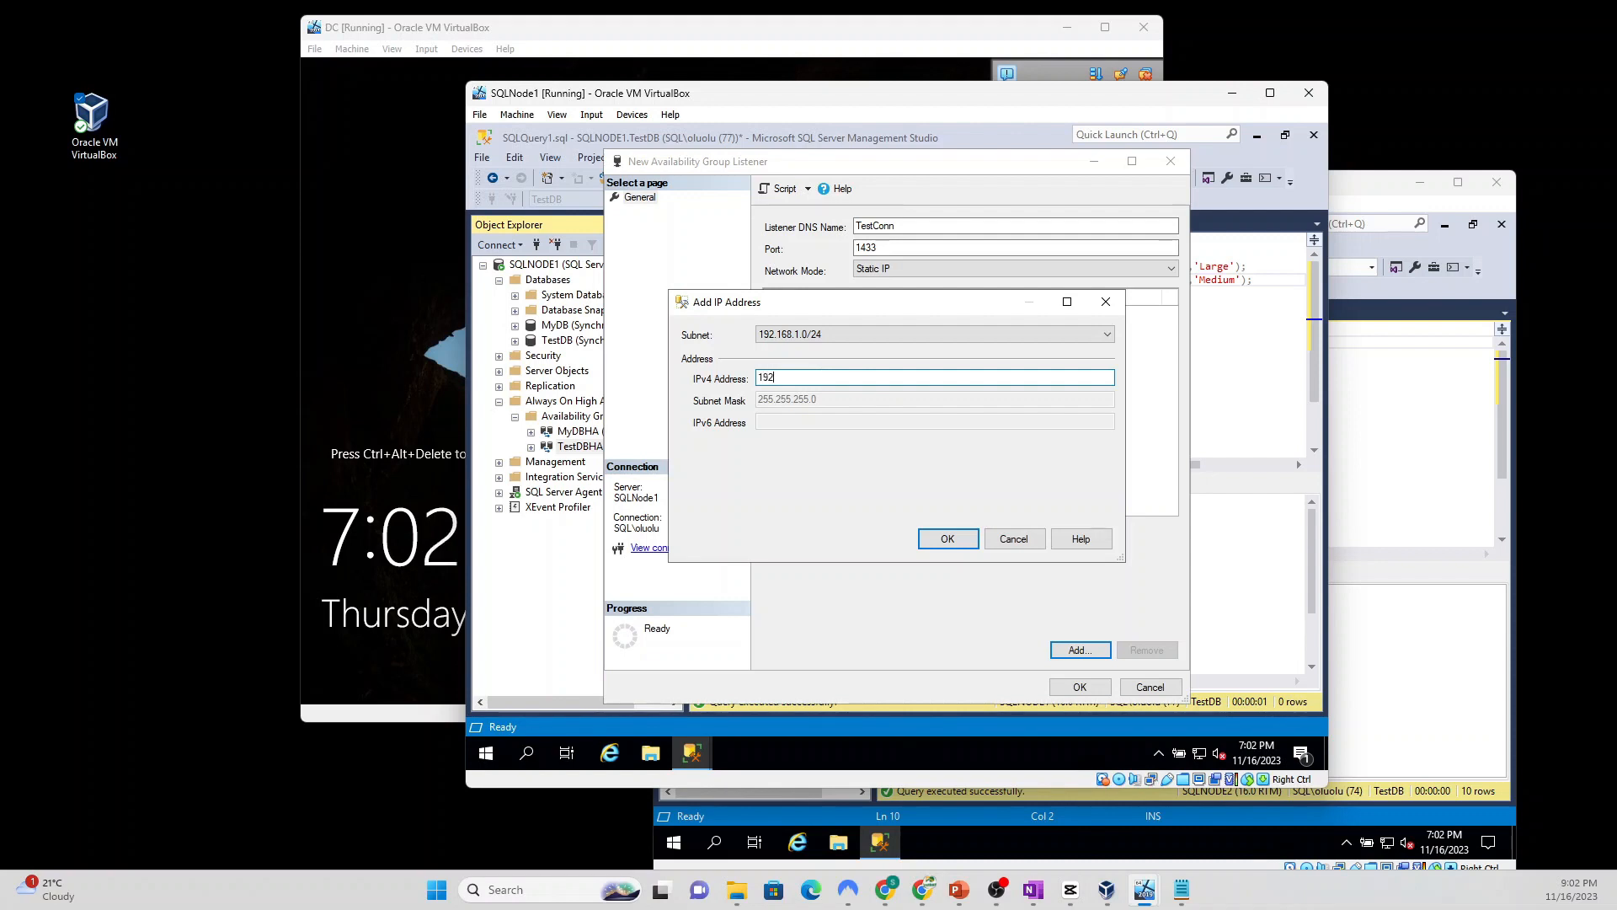
{"action": "type", "text": "192.168."}
{"action": "type", "text": "194"}
{"action": "left_click", "coordinate": [942, 539]}
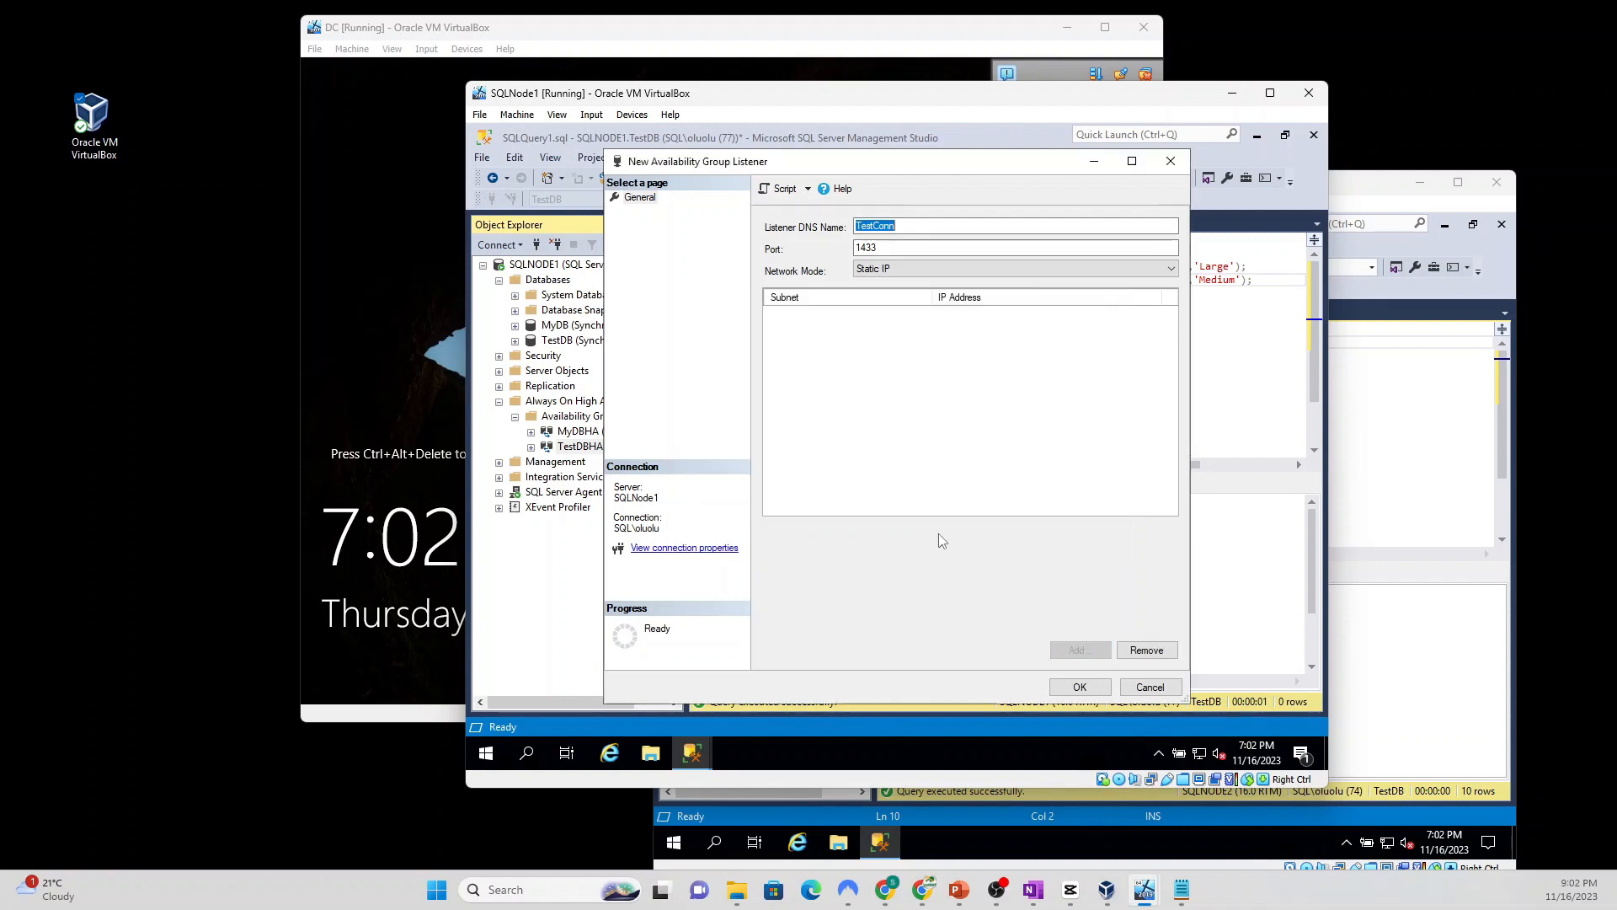
{"action": "left_click", "coordinate": [1081, 687]}
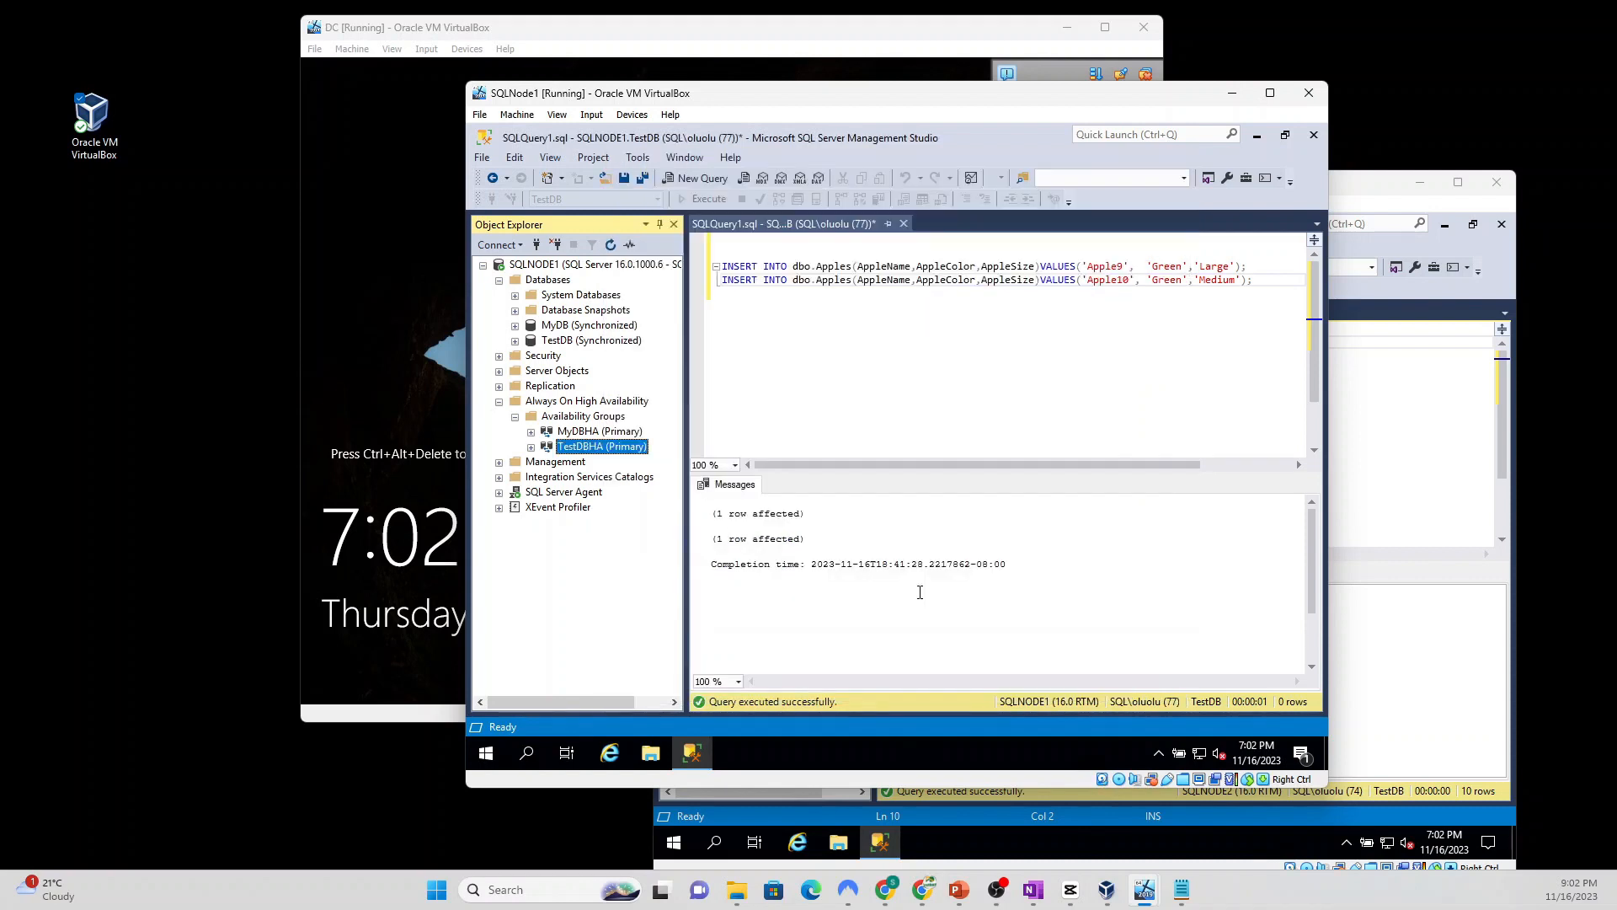
{"action": "left_click", "coordinate": [484, 268]}
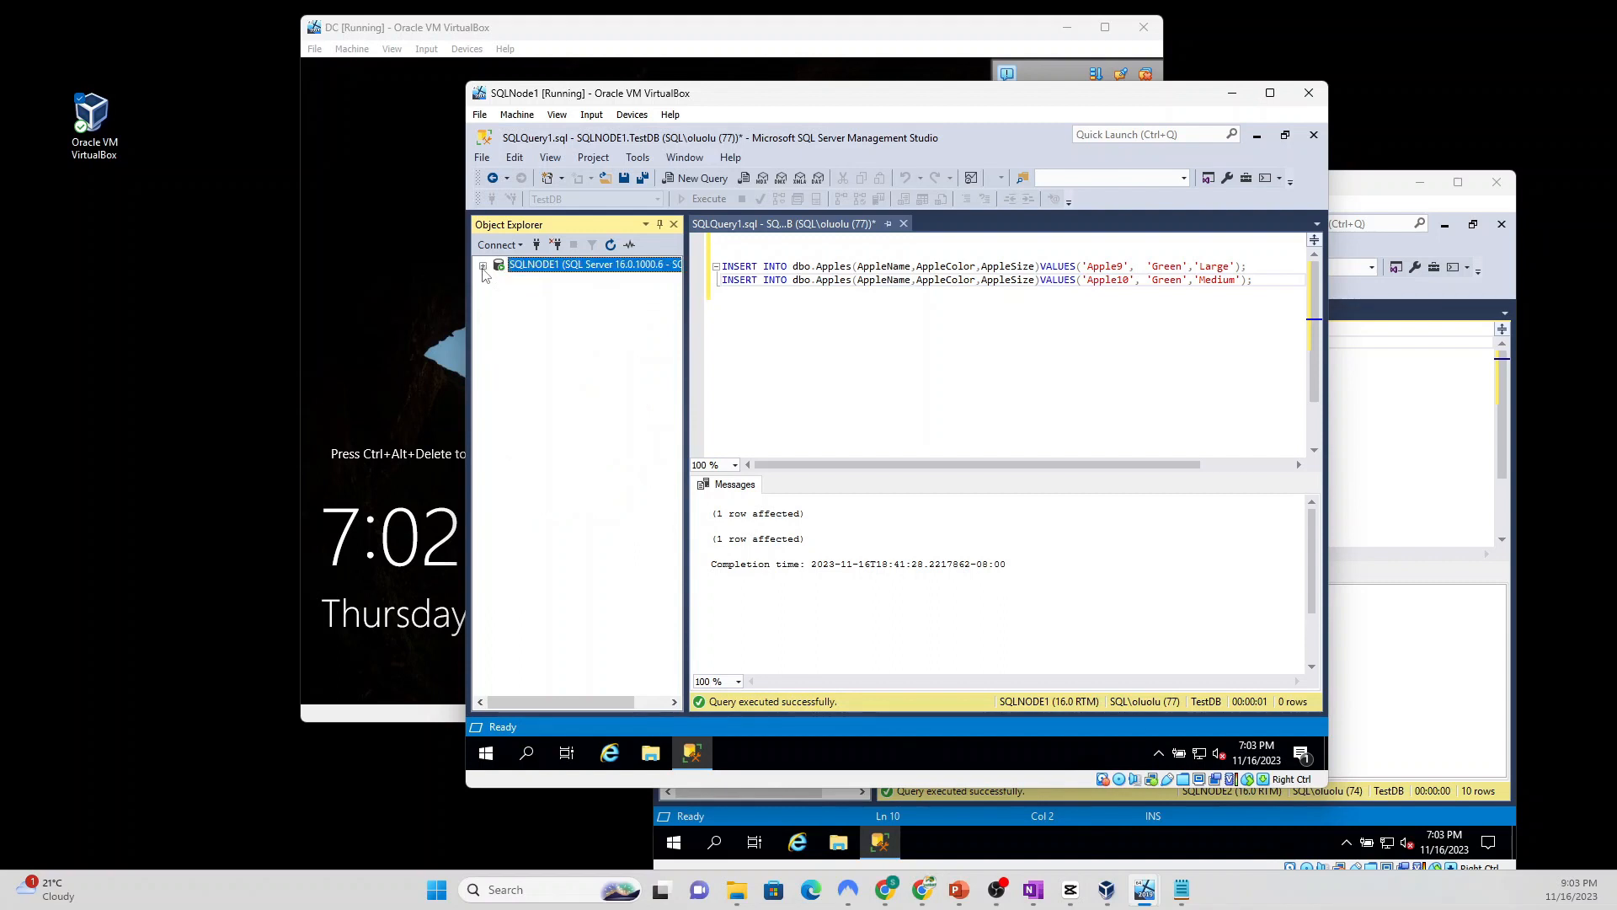
{"action": "left_click", "coordinate": [536, 245]}
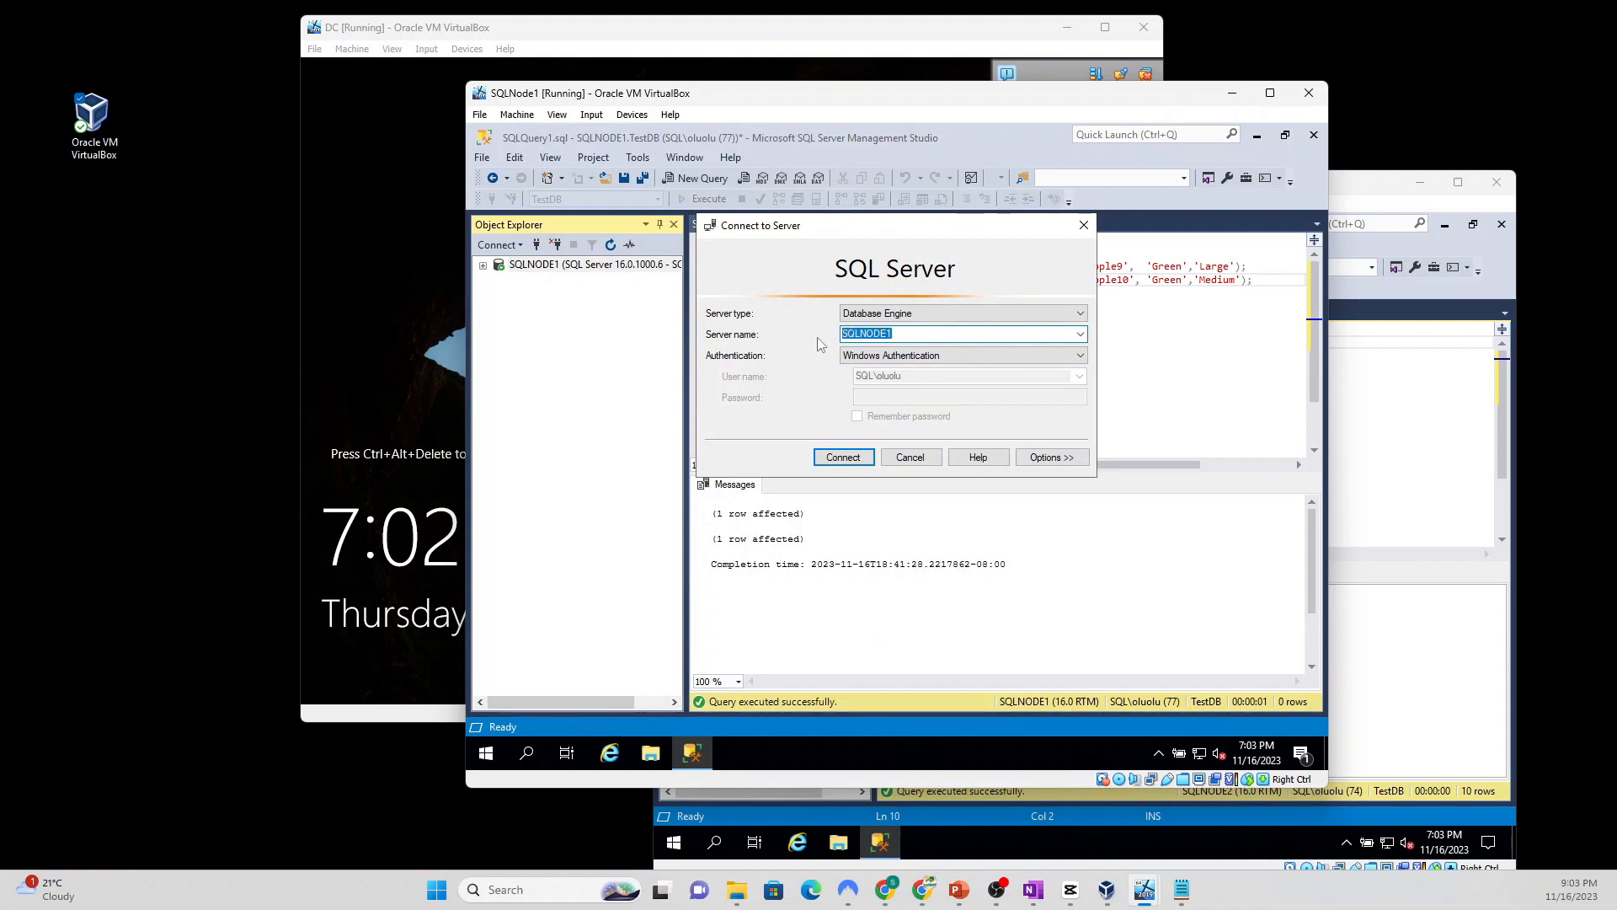
{"action": "type", "text": "192.168.1.194"}
{"action": "left_click", "coordinate": [843, 458]}
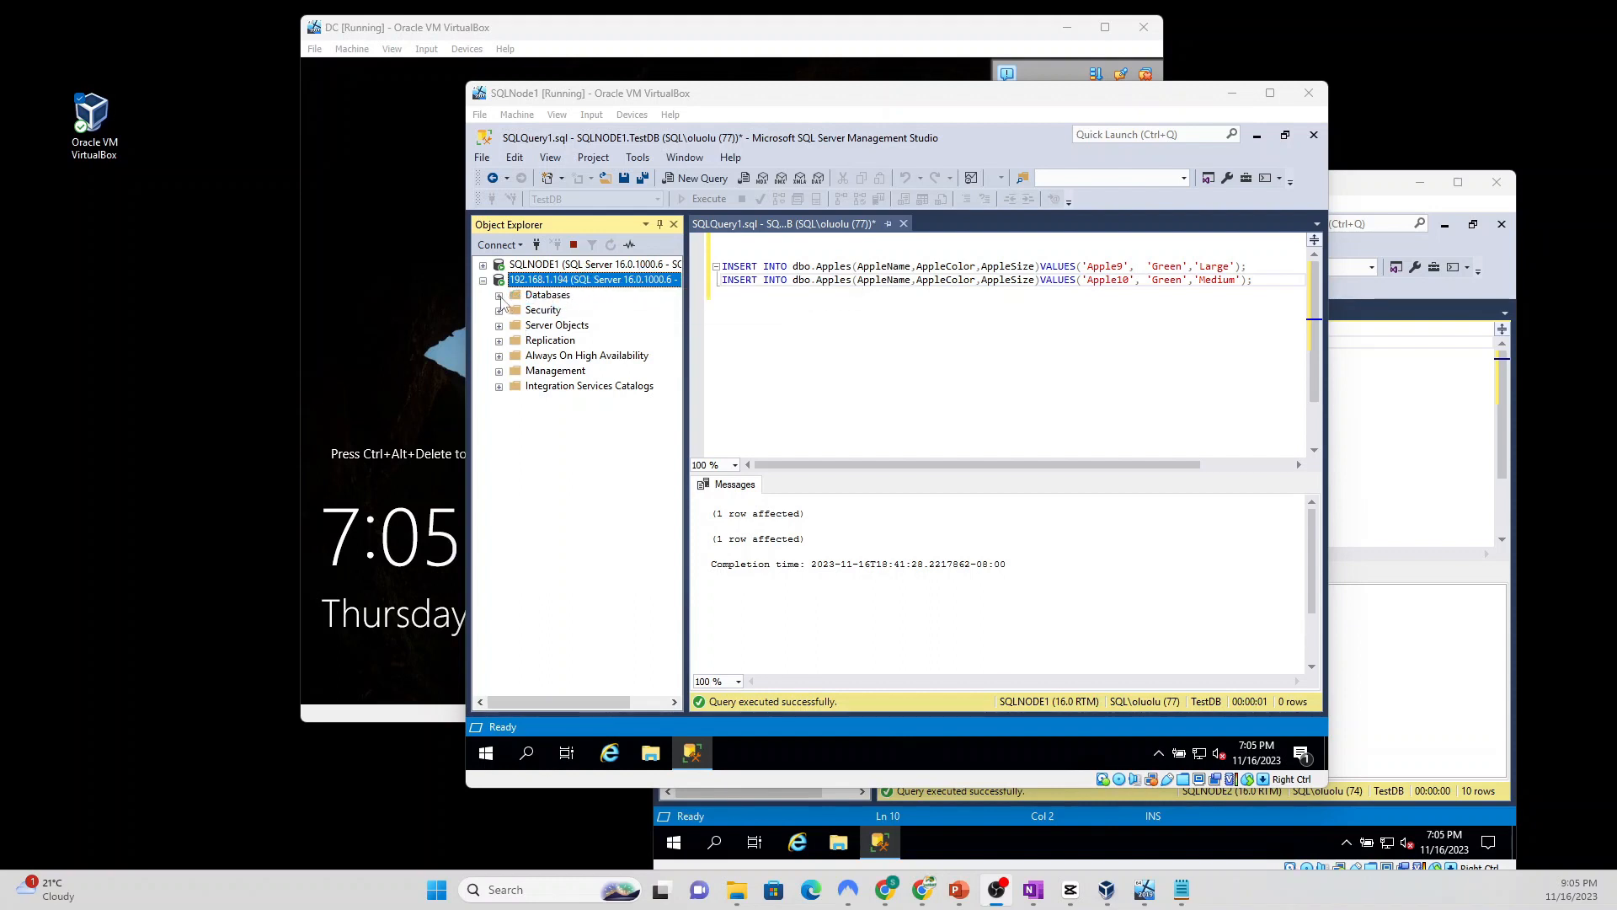
{"action": "right_click", "coordinate": [548, 283]}
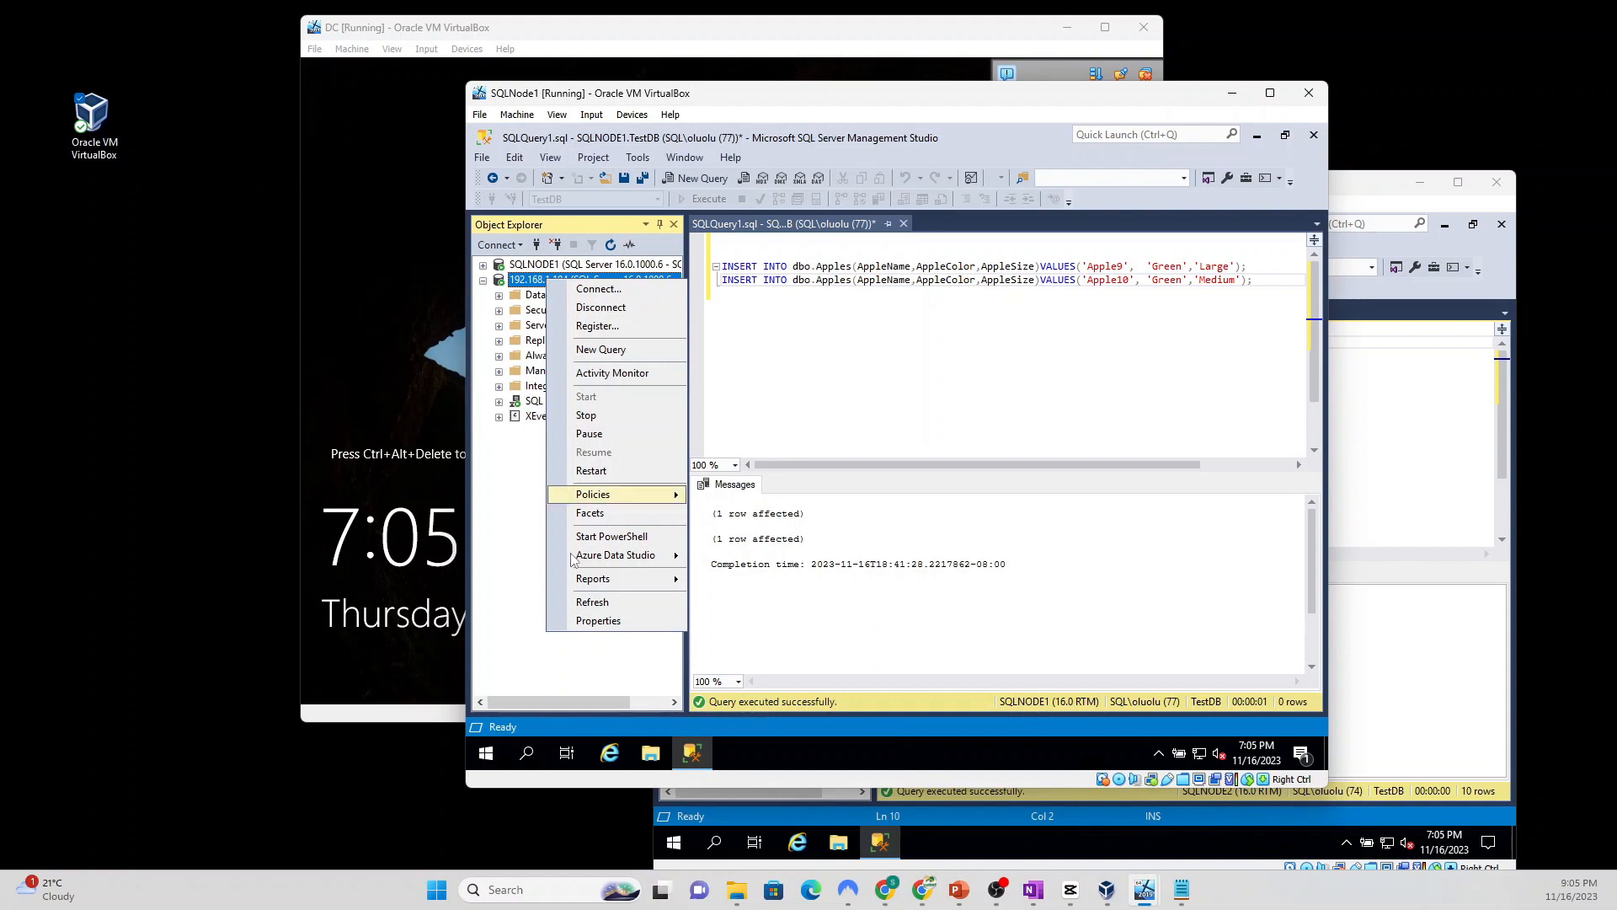
{"action": "left_click", "coordinate": [596, 621]}
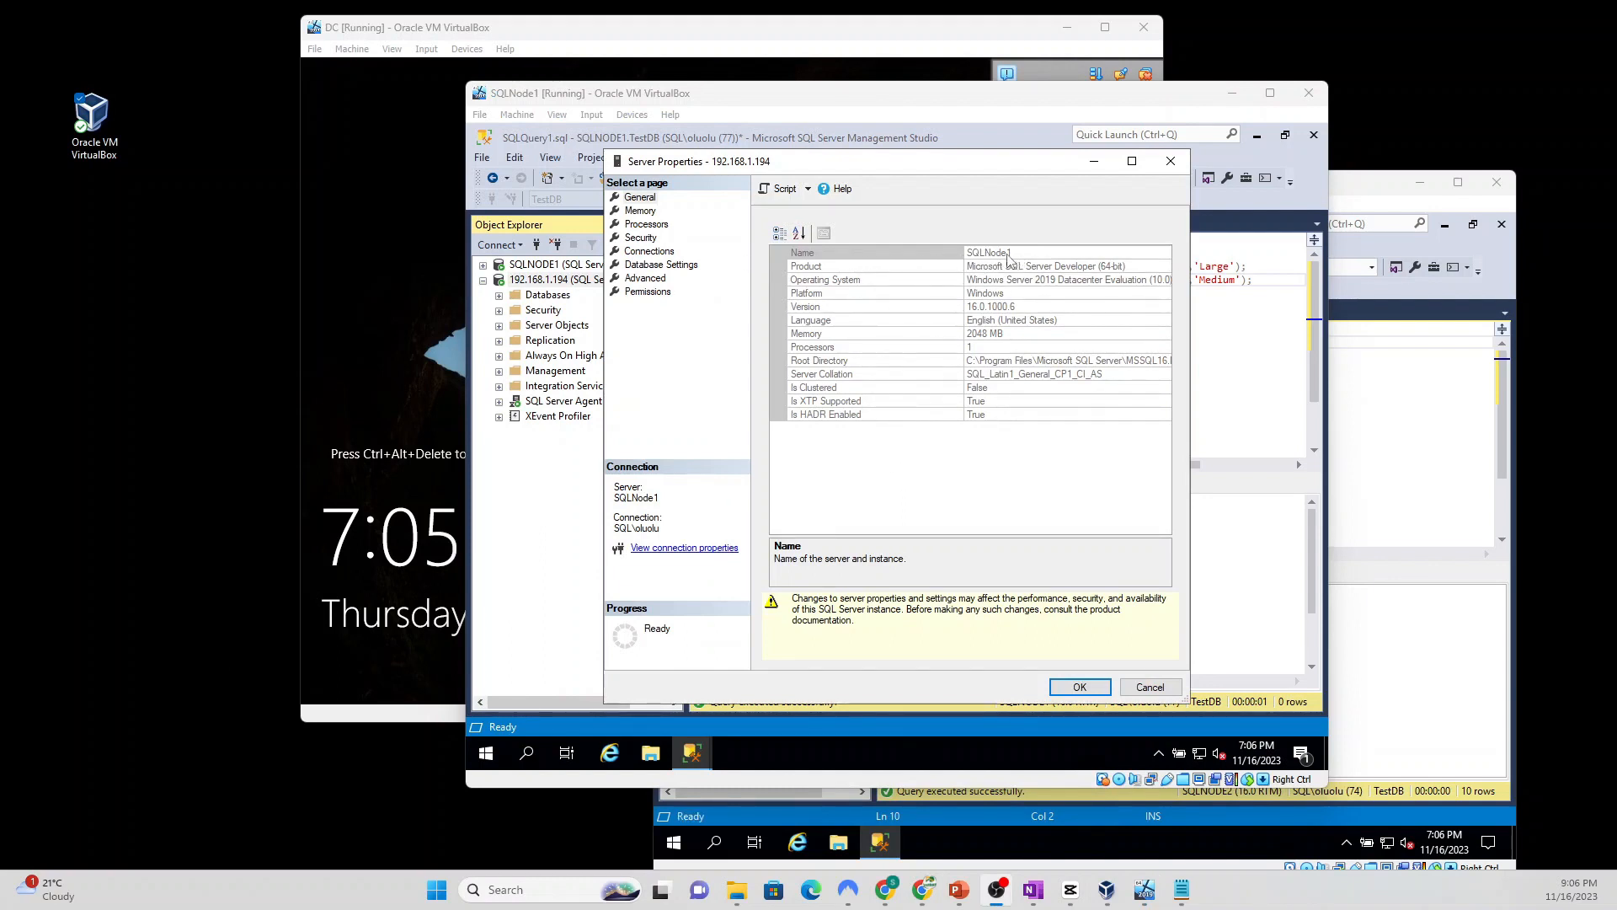
{"action": "left_click", "coordinate": [1076, 687]}
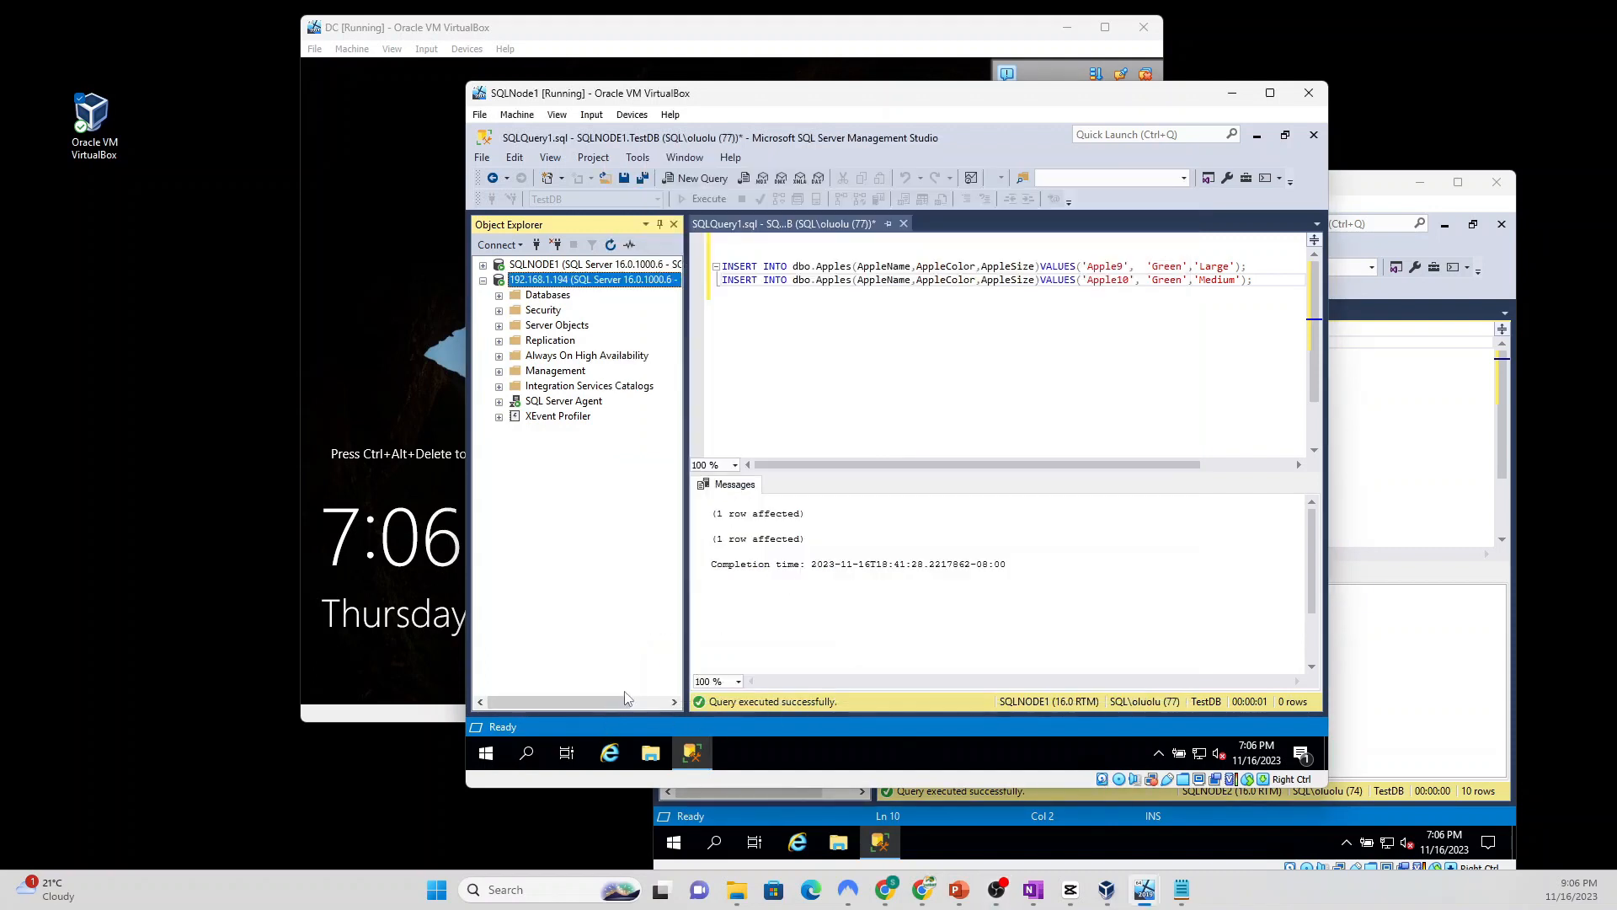
Step: Launch Failover Cluster Manager on SQLNode1 and show the cluster's Roles
{"action": "left_click", "coordinate": [528, 755]}
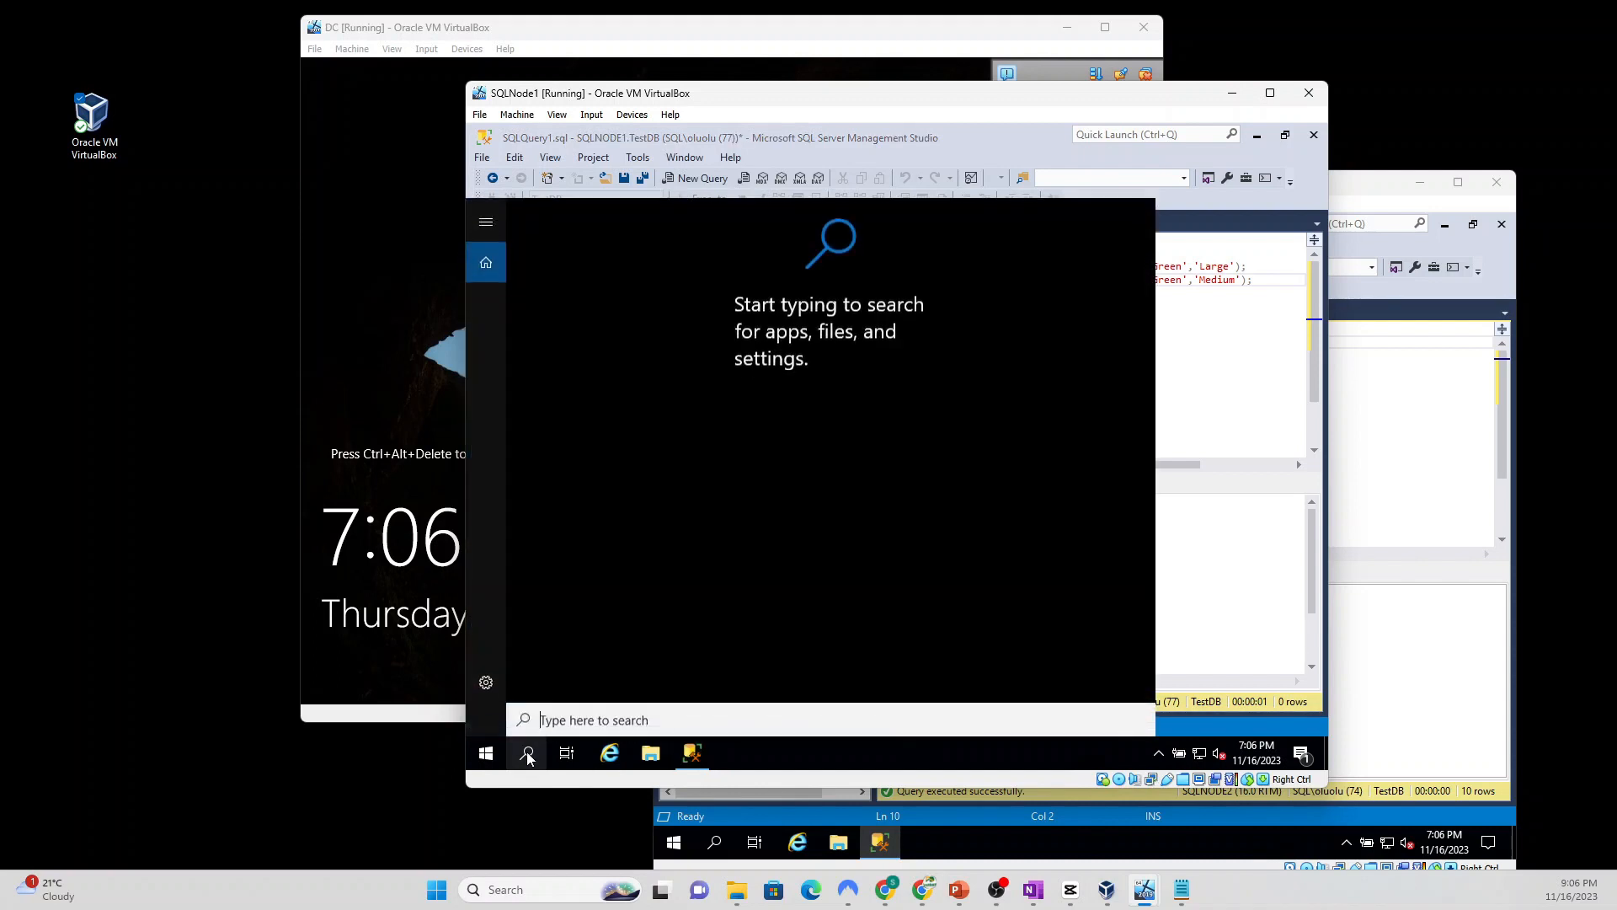
{"action": "type", "text": "fa"}
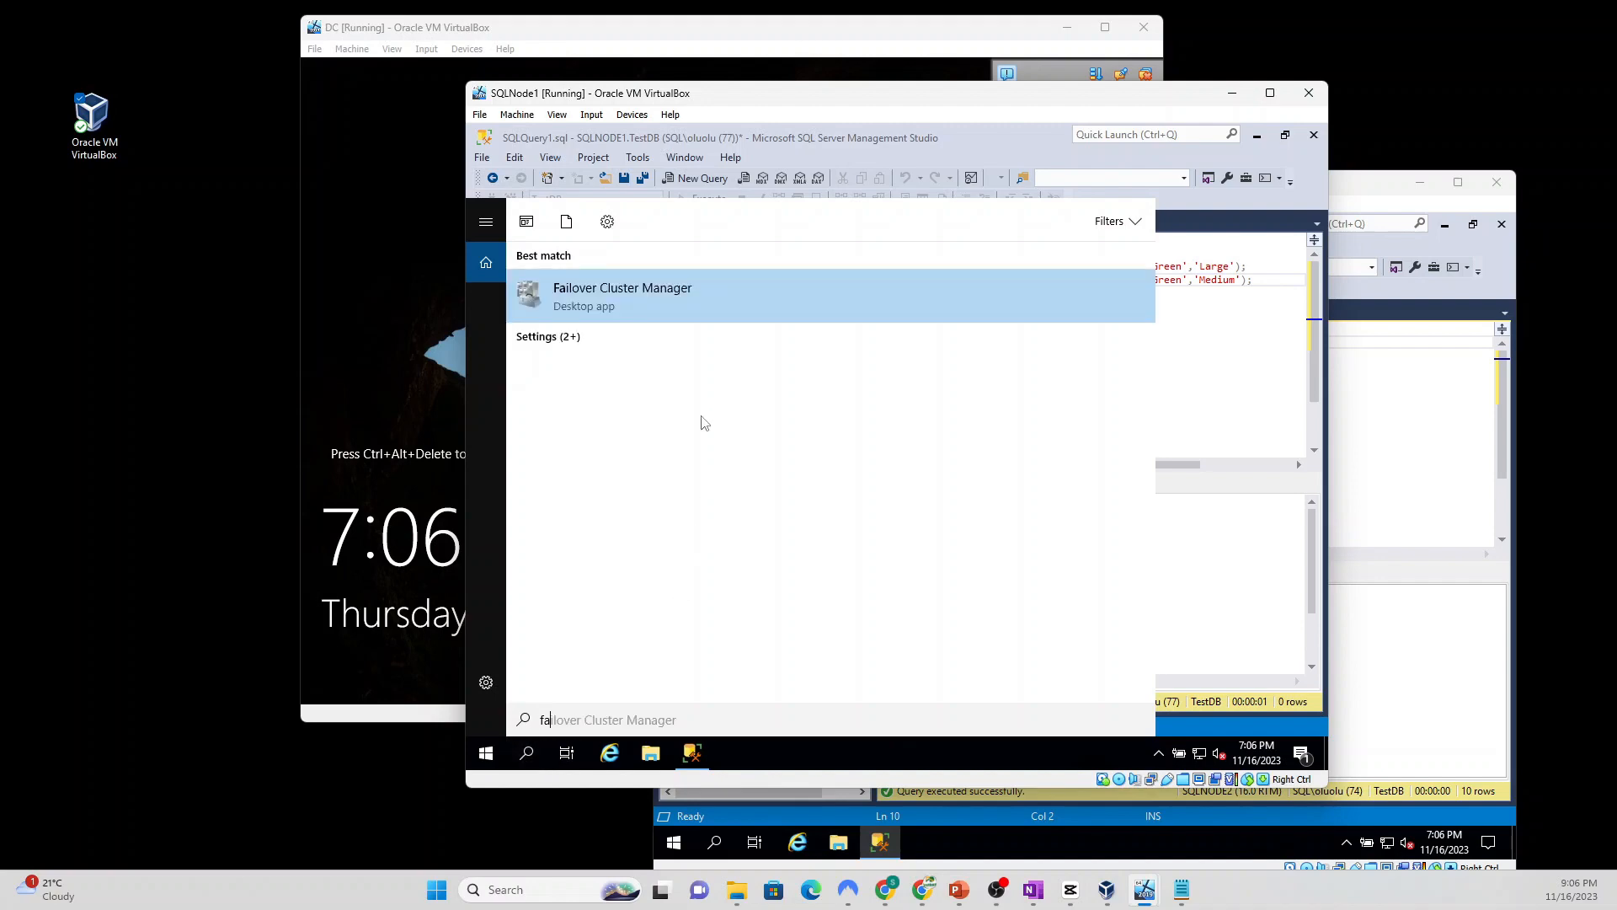
{"action": "left_click", "coordinate": [645, 293]}
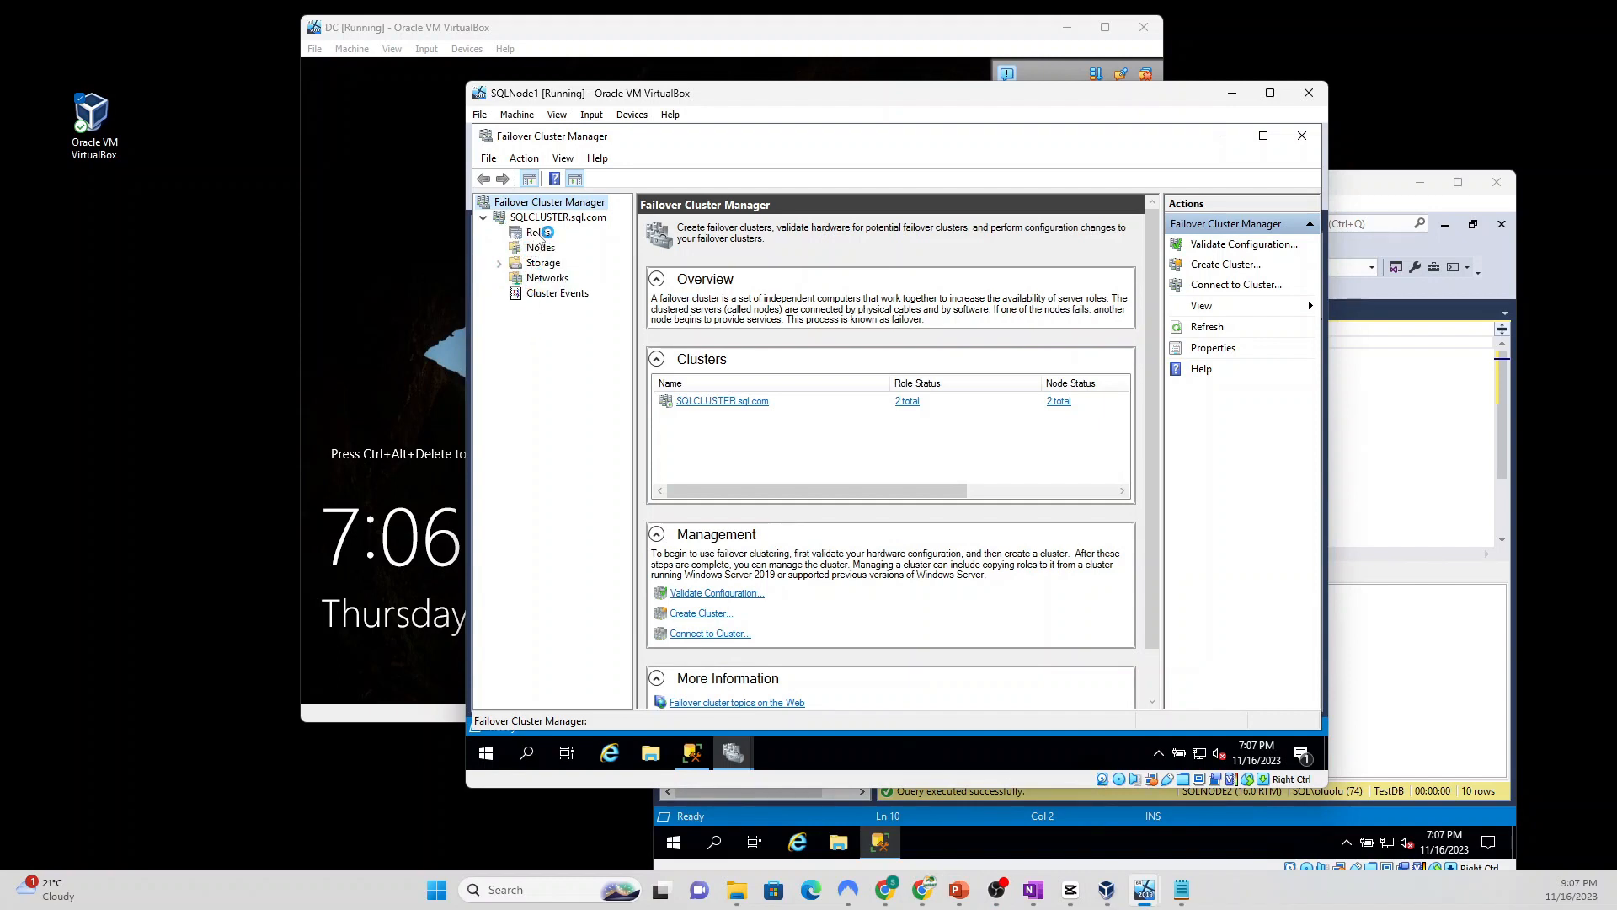
{"action": "left_click", "coordinate": [537, 233]}
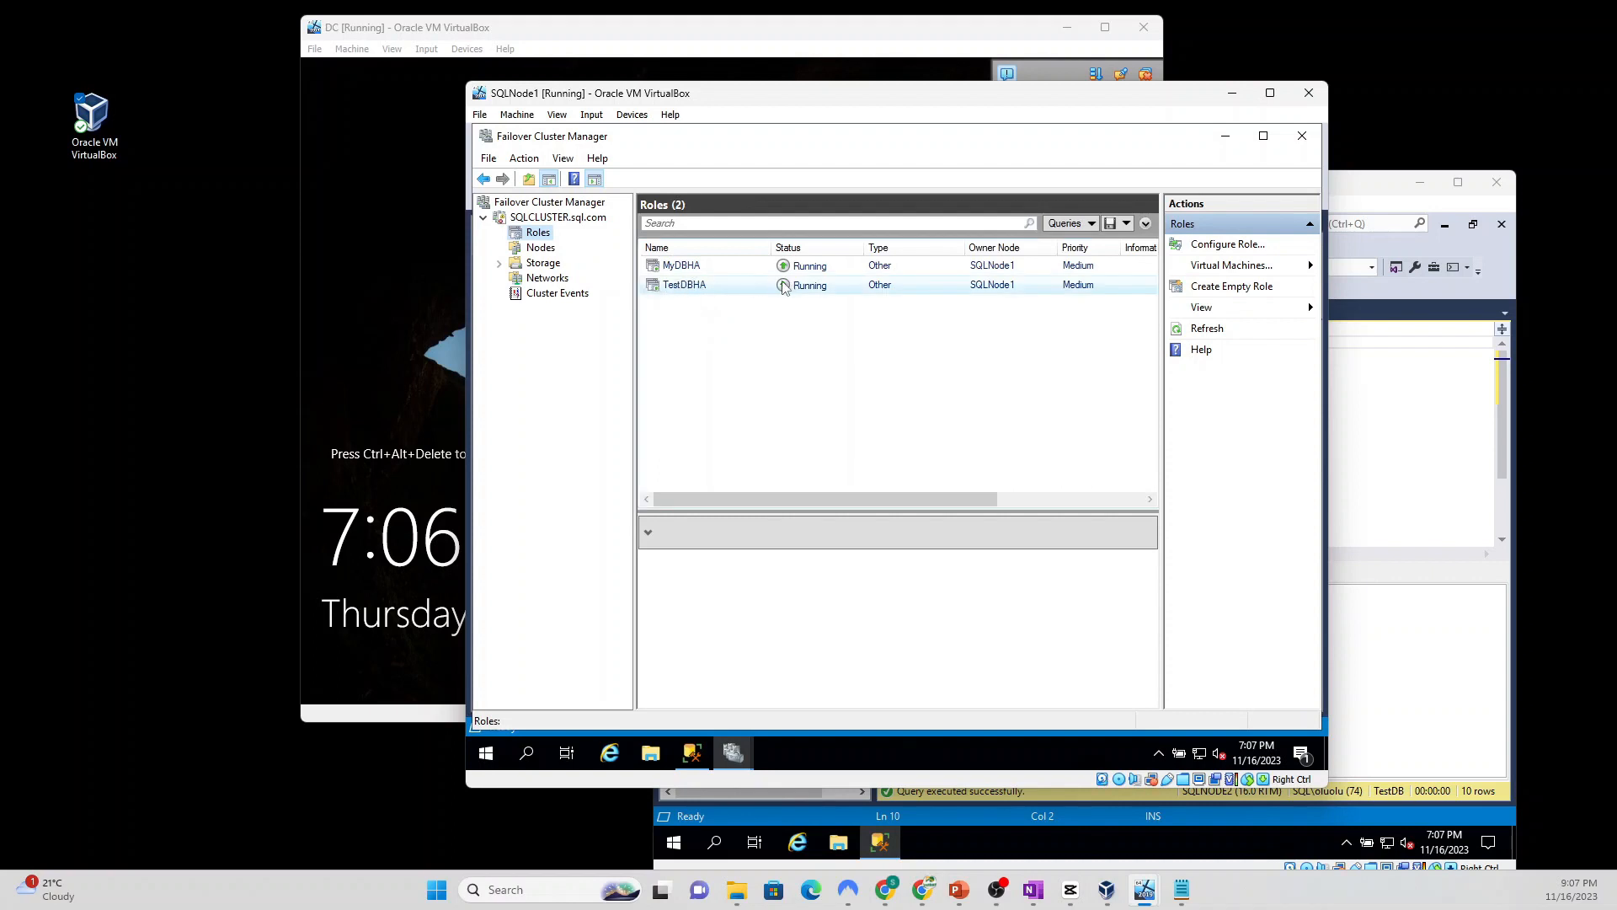
Step: Move the TestDBHA role to SQLNode2 via Move > Select Node
{"action": "left_click", "coordinate": [996, 289]}
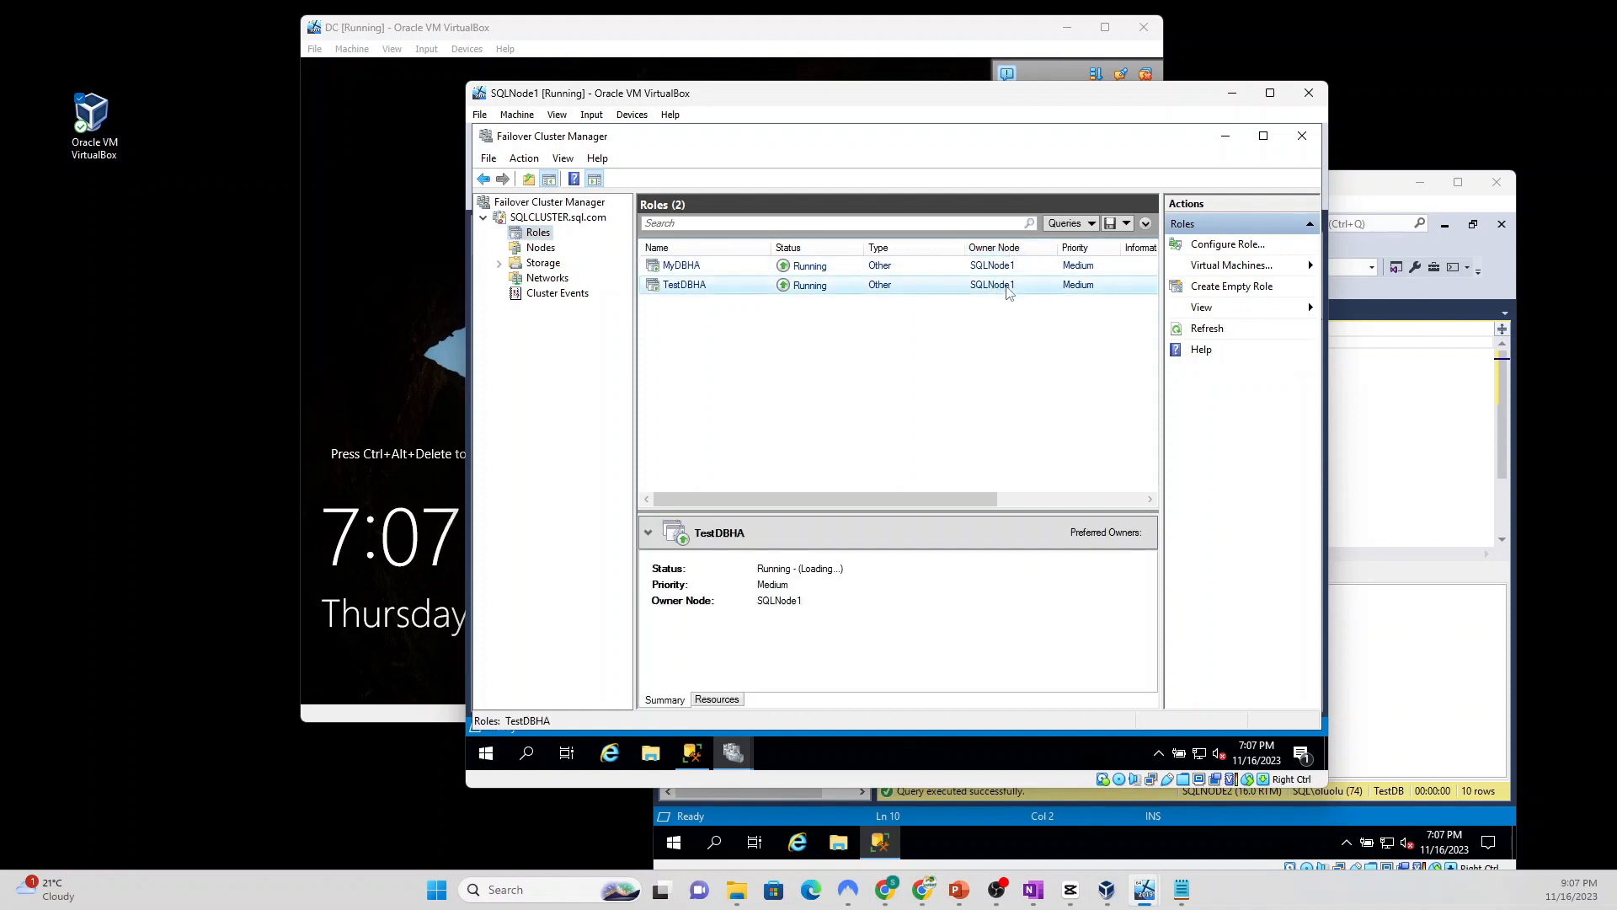
{"action": "right_click", "coordinate": [1002, 287]}
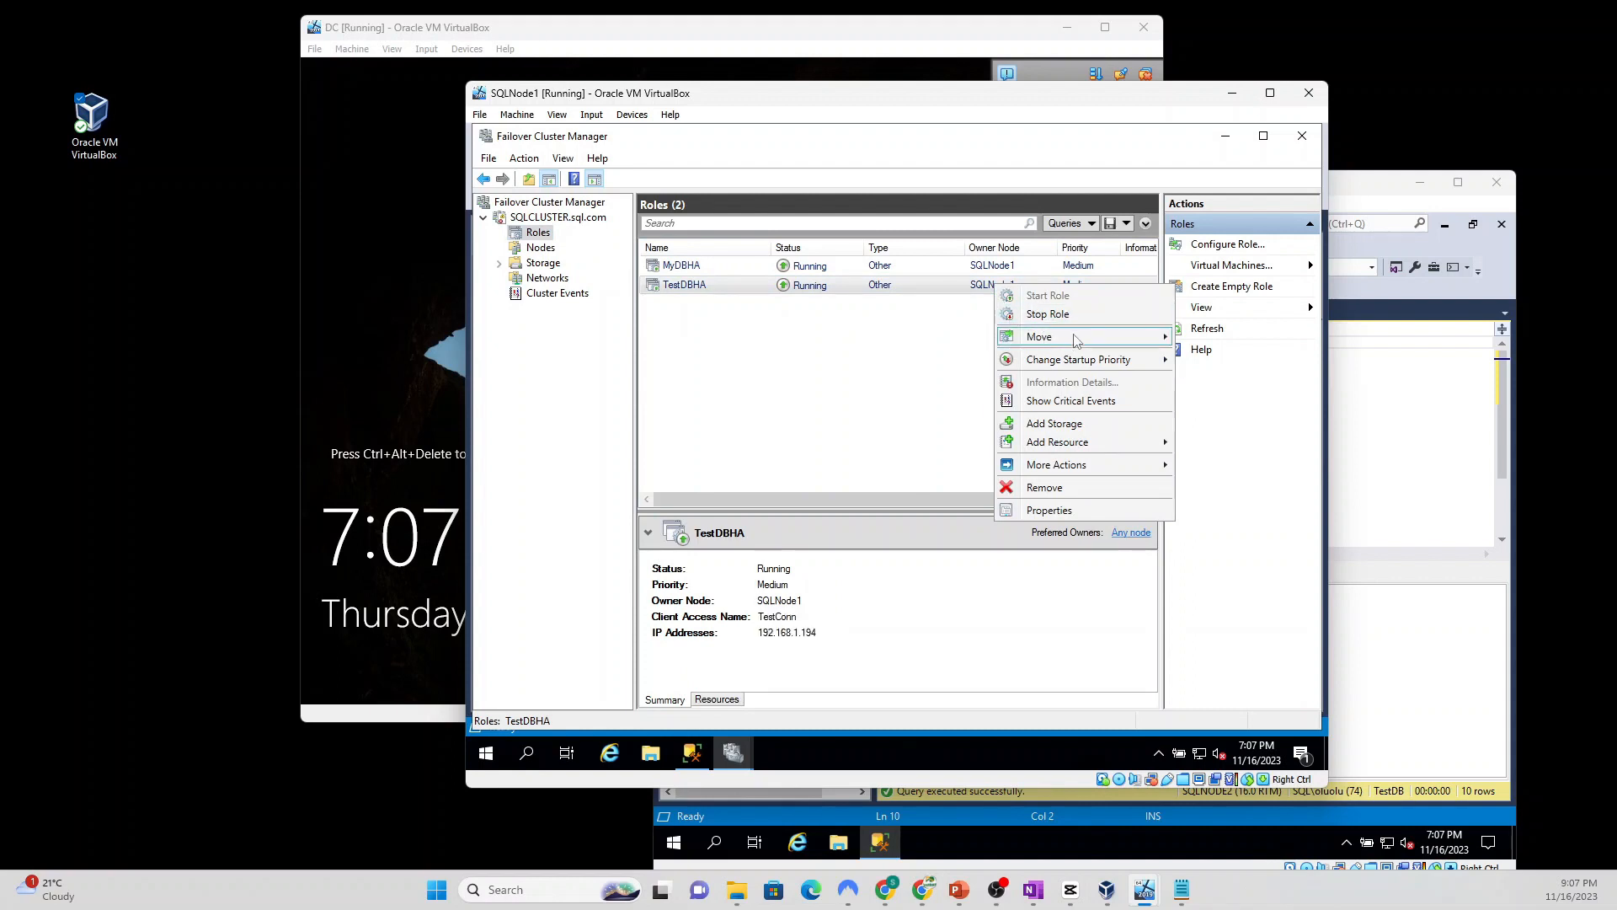
{"action": "mouse_move", "coordinate": [1075, 337]}
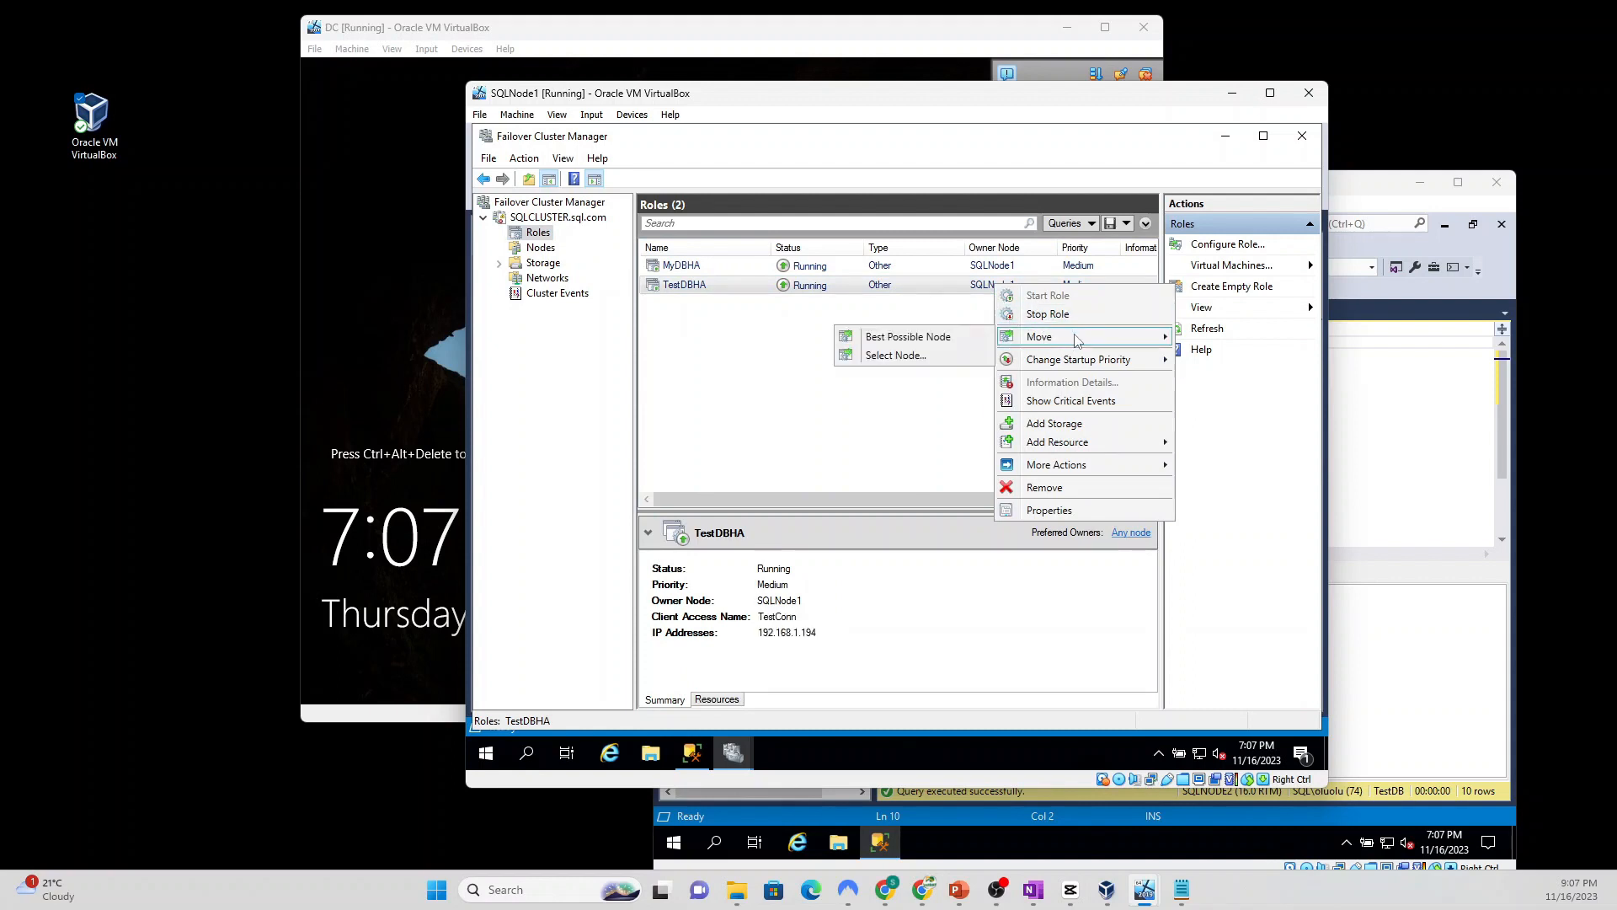
{"action": "left_click", "coordinate": [887, 363]}
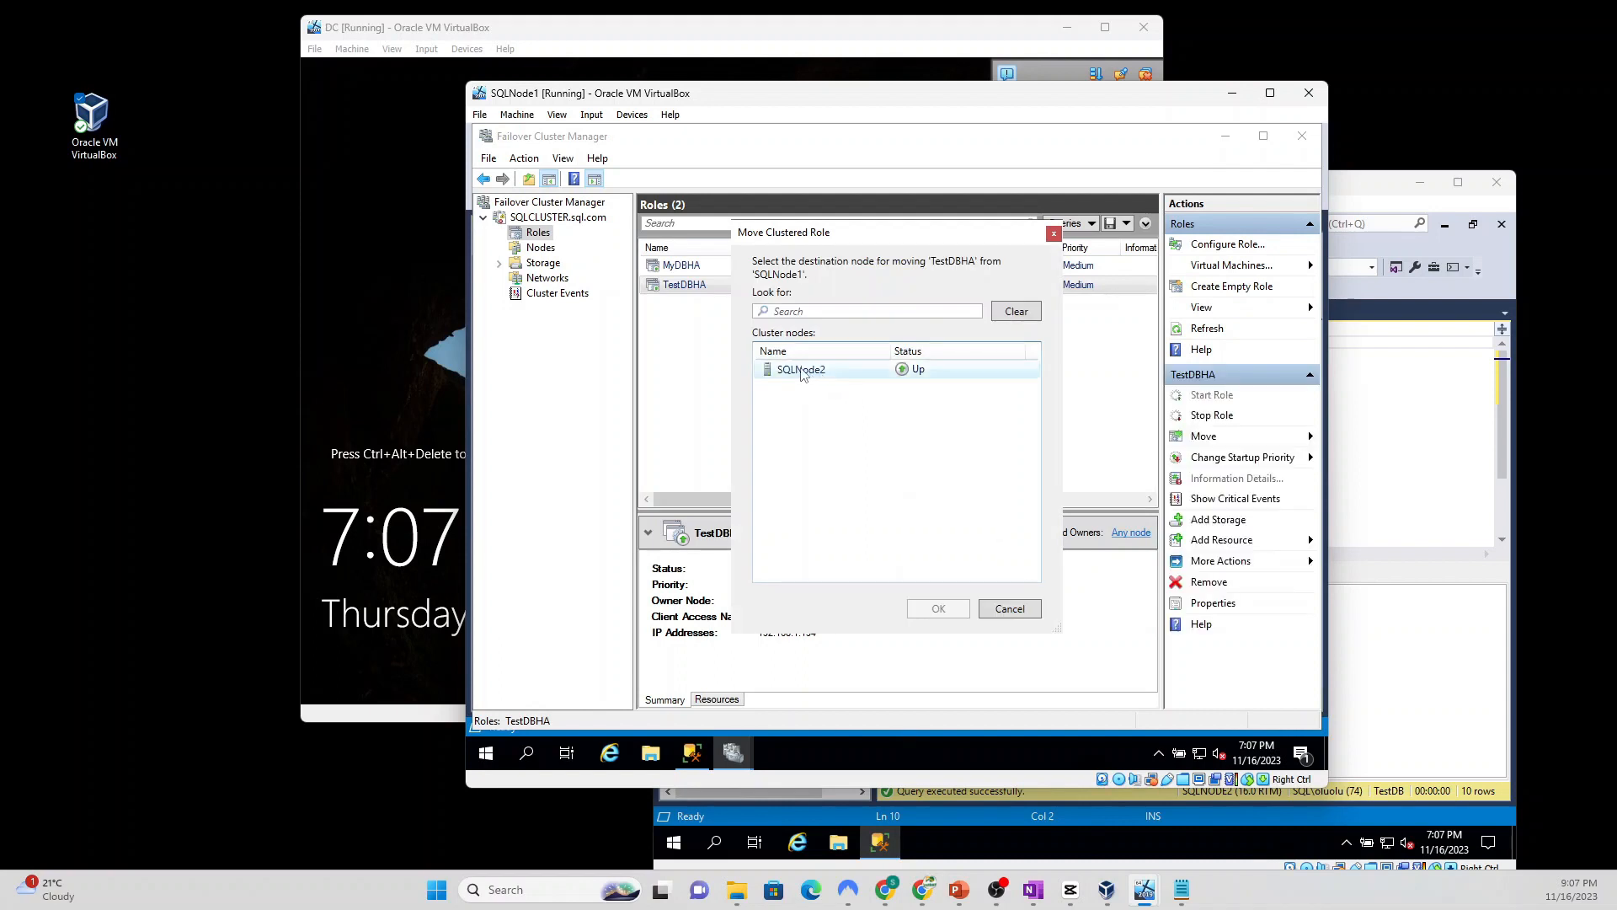
{"action": "left_click", "coordinate": [802, 371]}
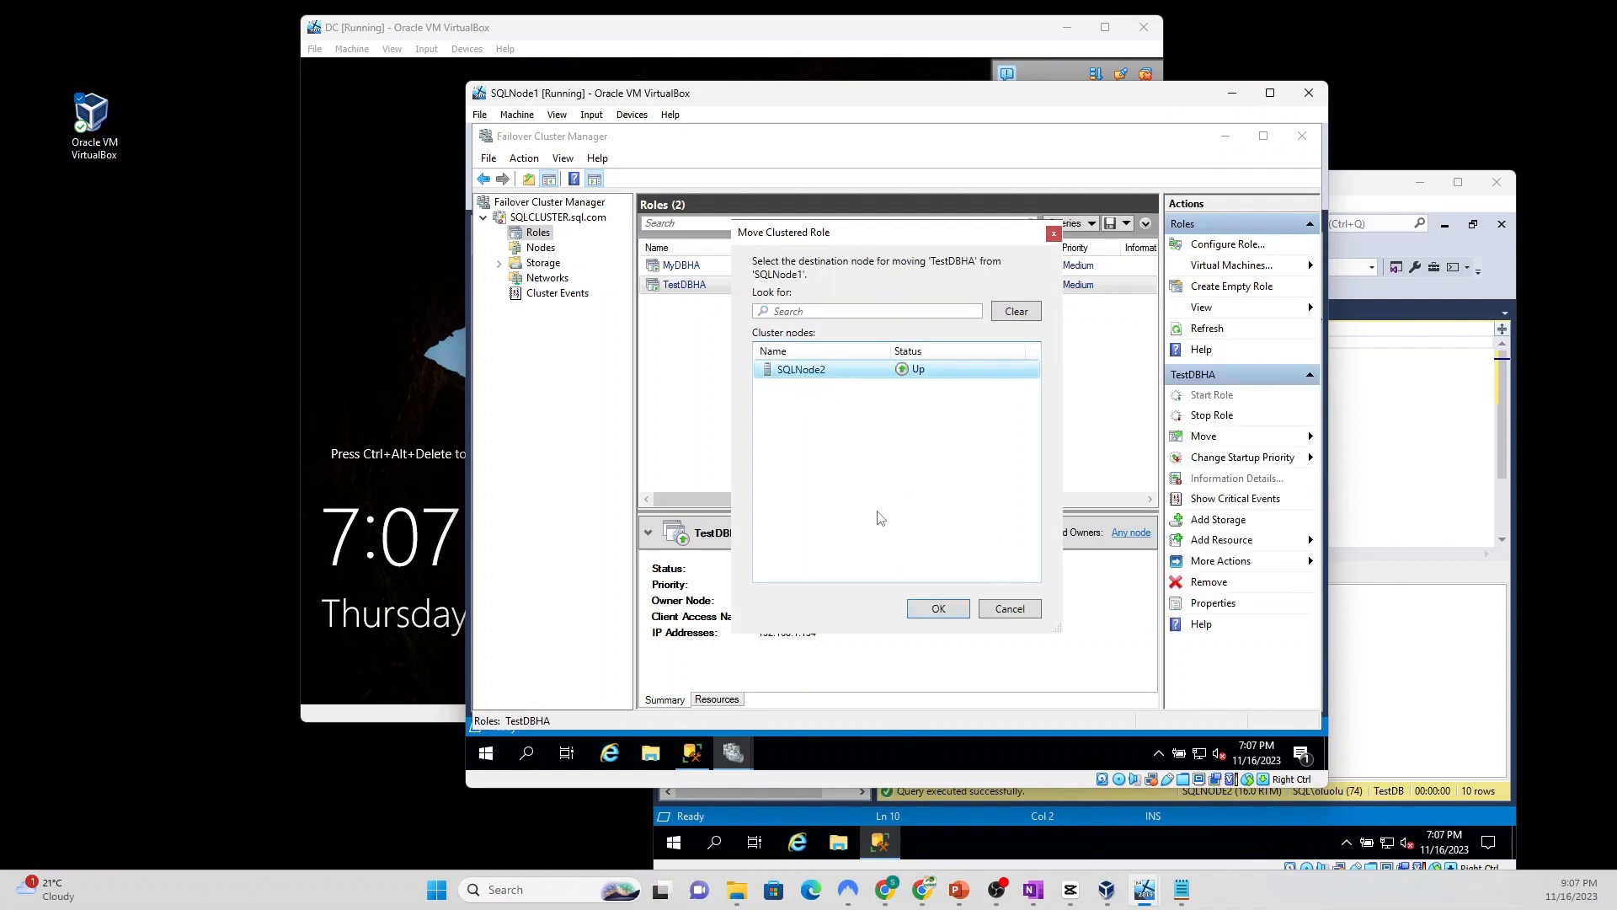
{"action": "left_click", "coordinate": [933, 611]}
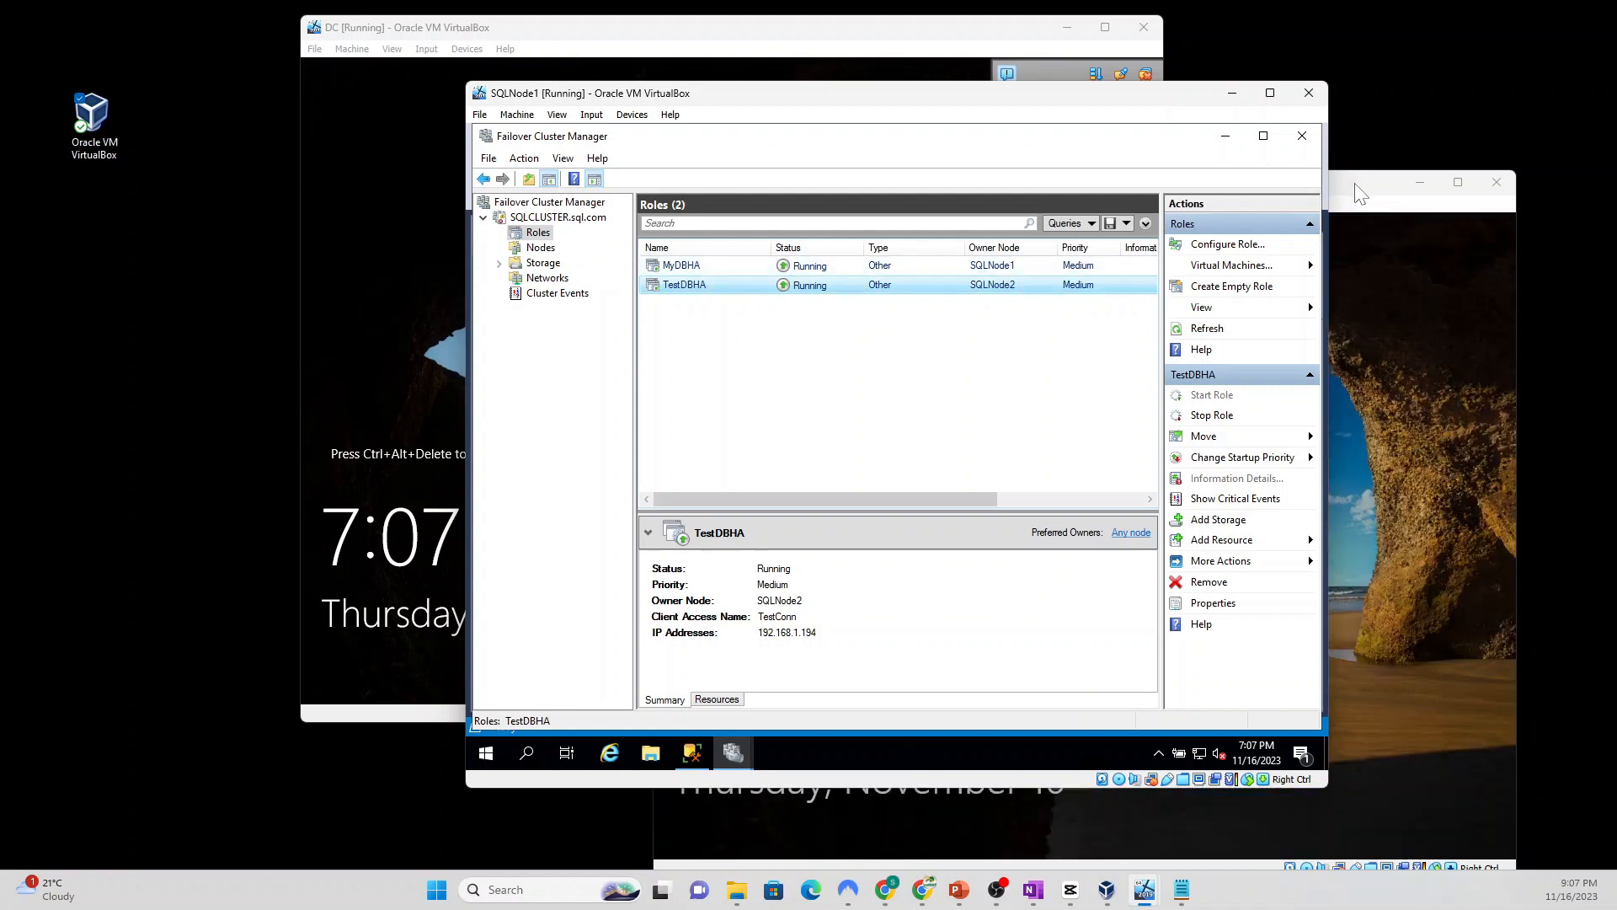
Step: Unlock SQLNode2 with Insert Ctrl-Alt-Del and sign in with the account password
{"action": "left_click", "coordinate": [1354, 184]}
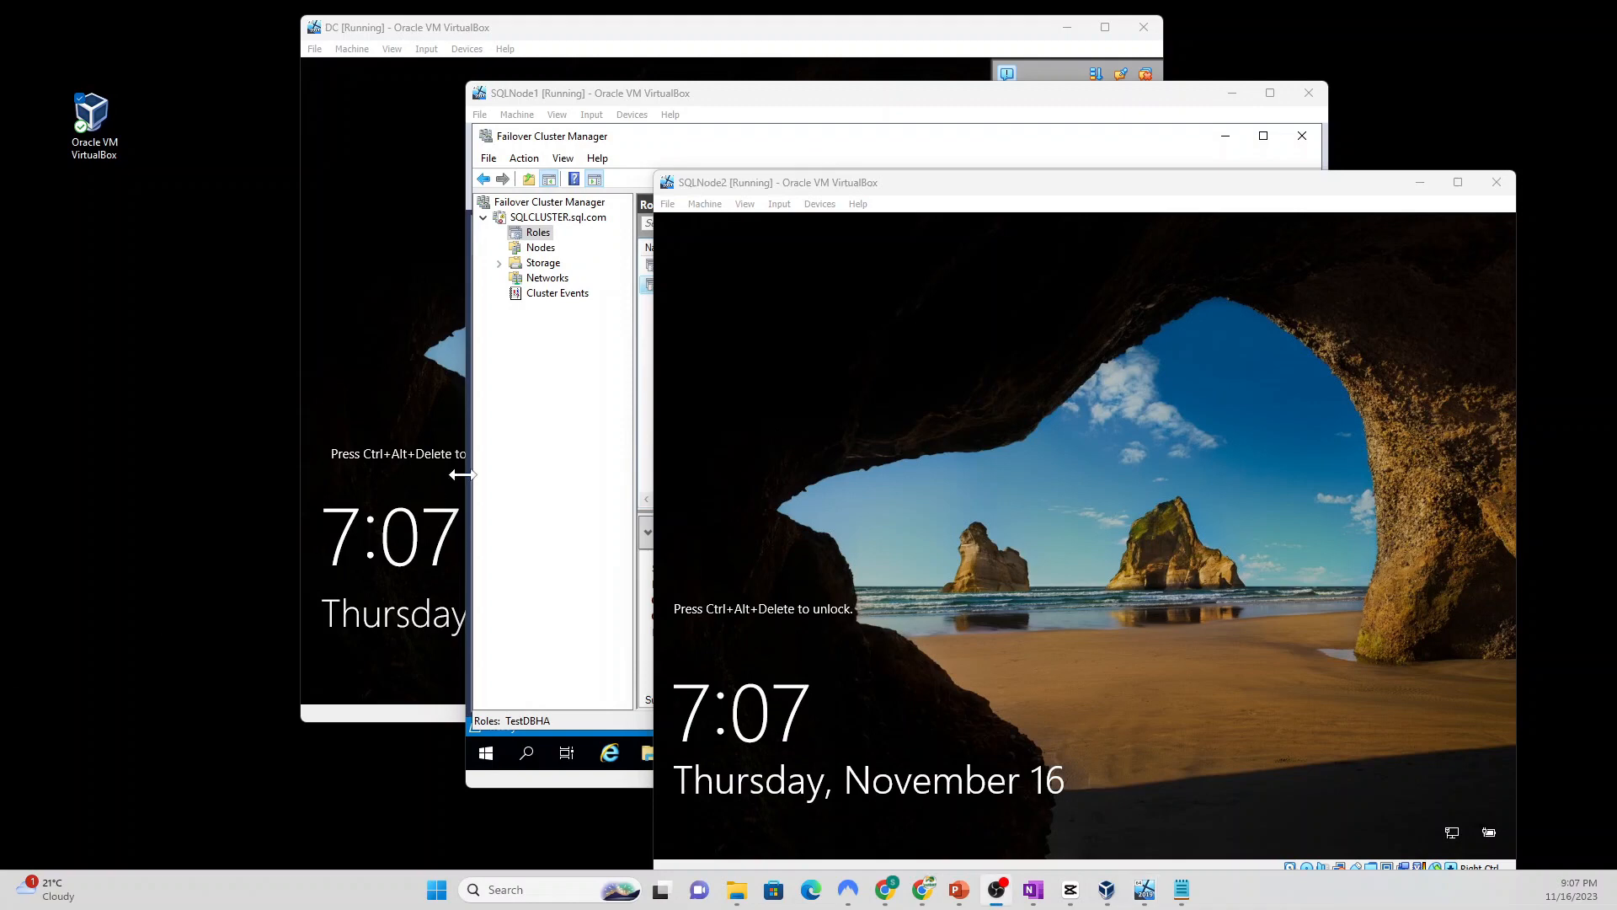
{"action": "left_click", "coordinate": [780, 204]}
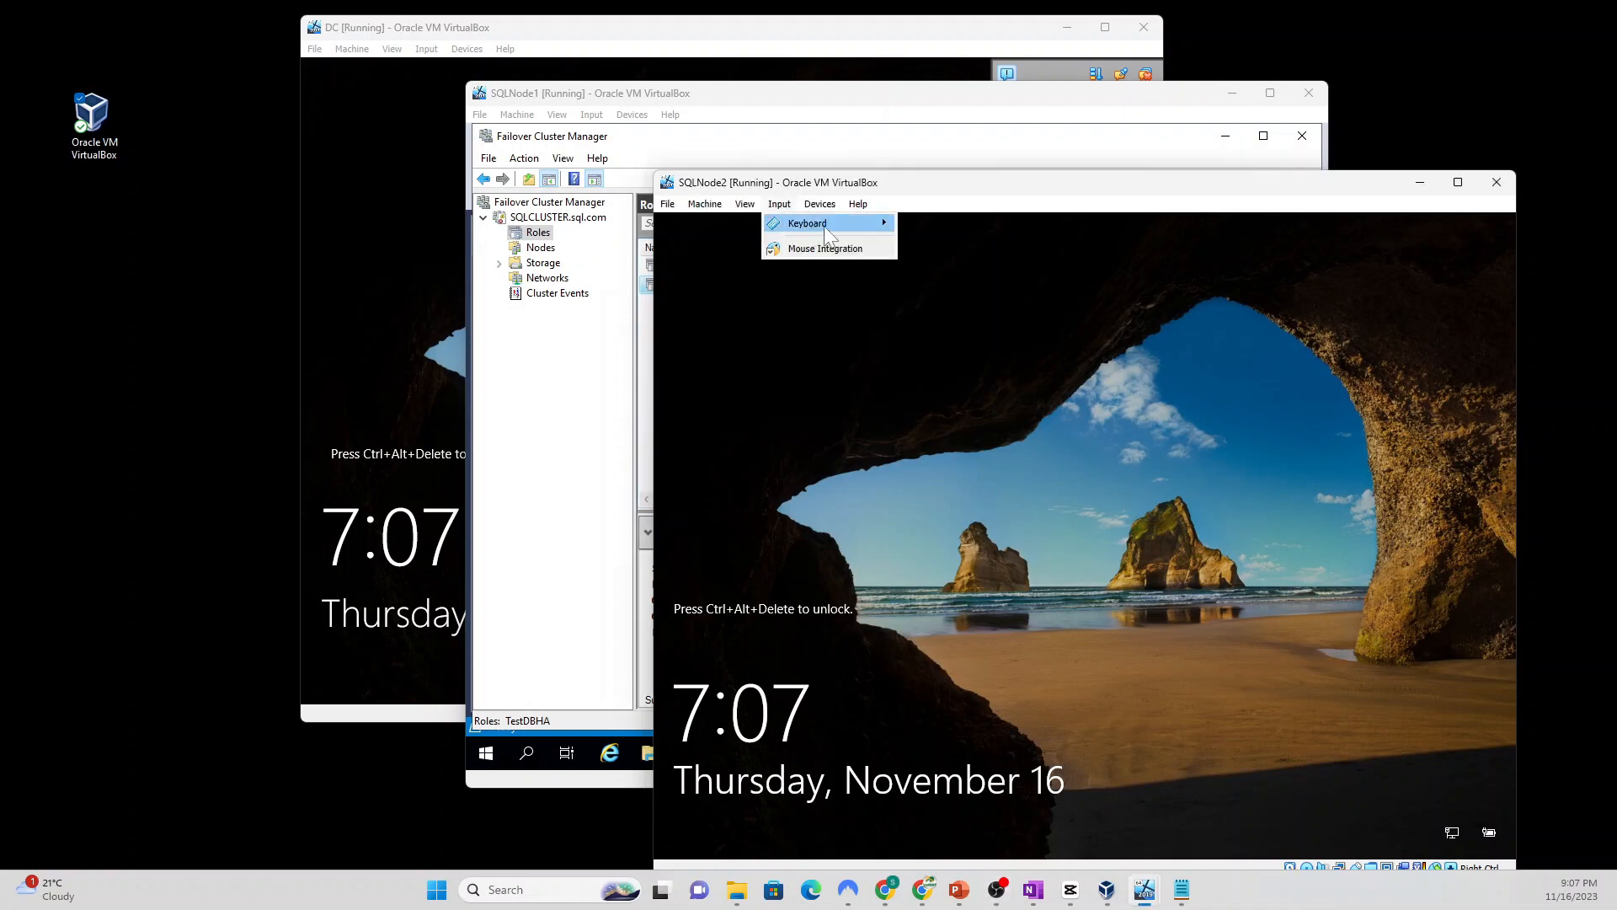
{"action": "mouse_move", "coordinate": [801, 224]}
{"action": "left_click", "coordinate": [967, 271]}
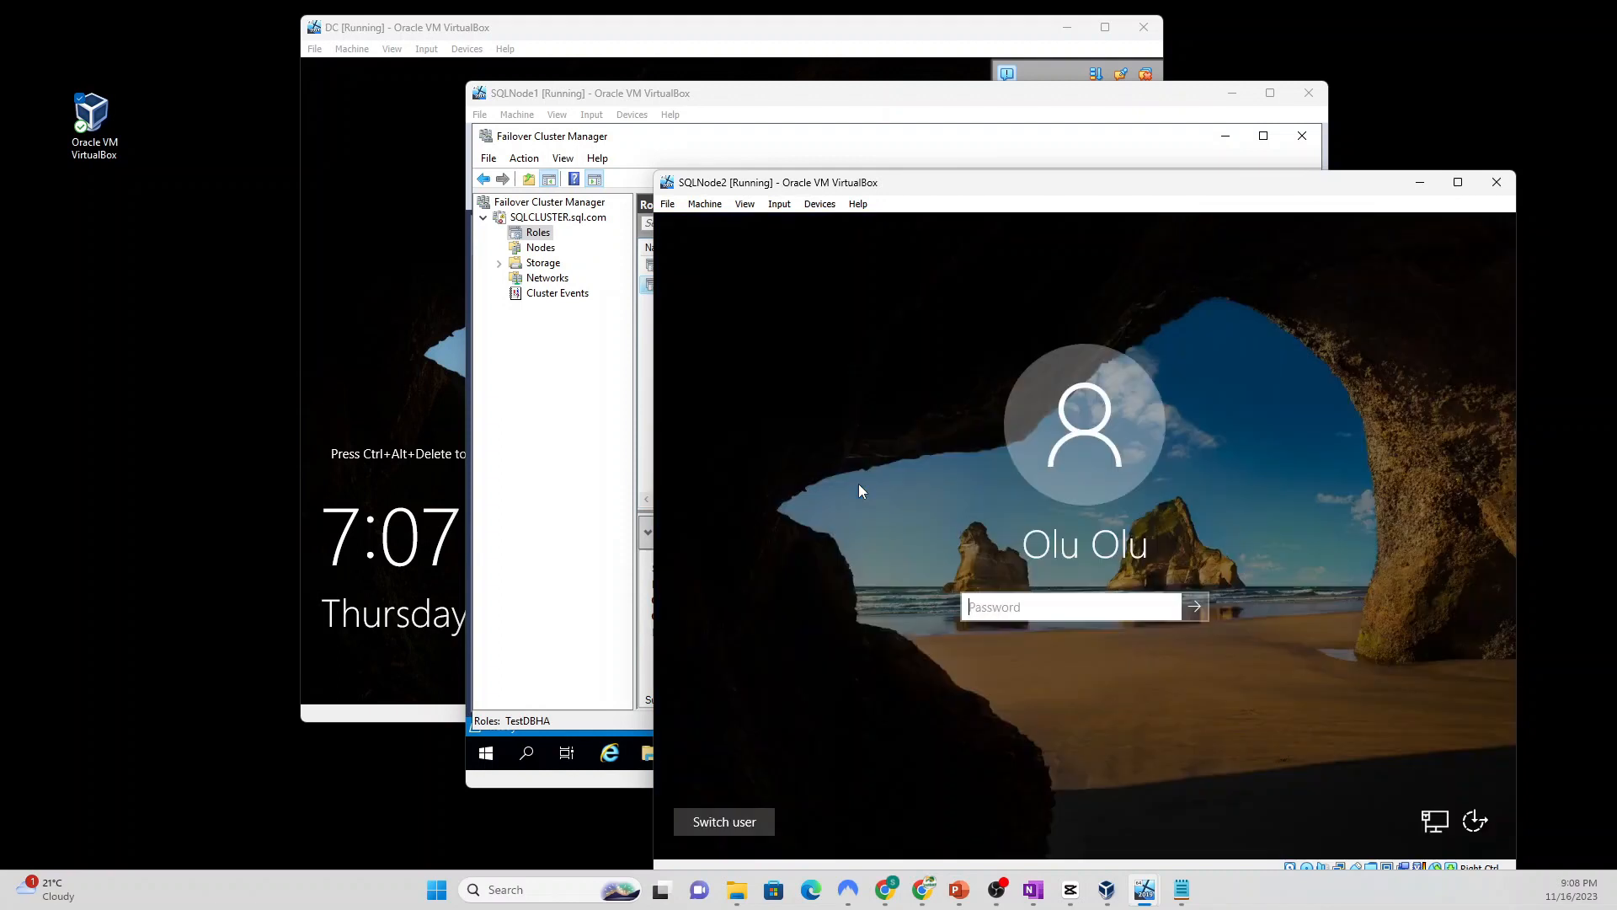
{"action": "type", "text": "••••••••••"}
{"action": "key", "text": "Return"}
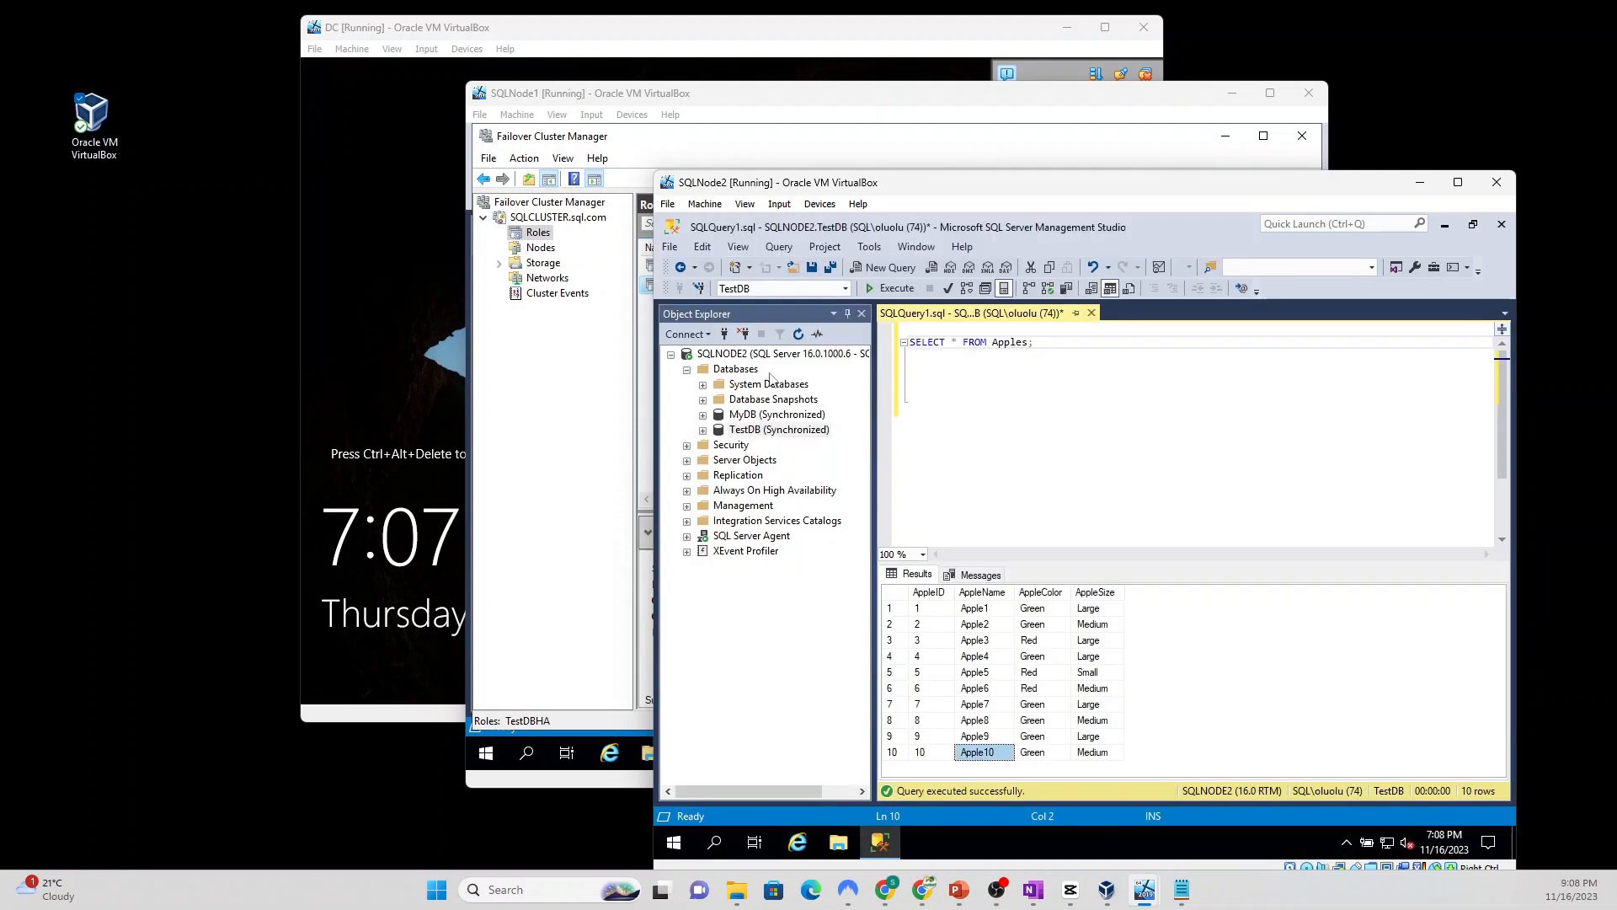
Step: Refresh SQLNODE2 in Object Explorer and expand Always On High Availability
{"action": "left_click", "coordinate": [783, 353]}
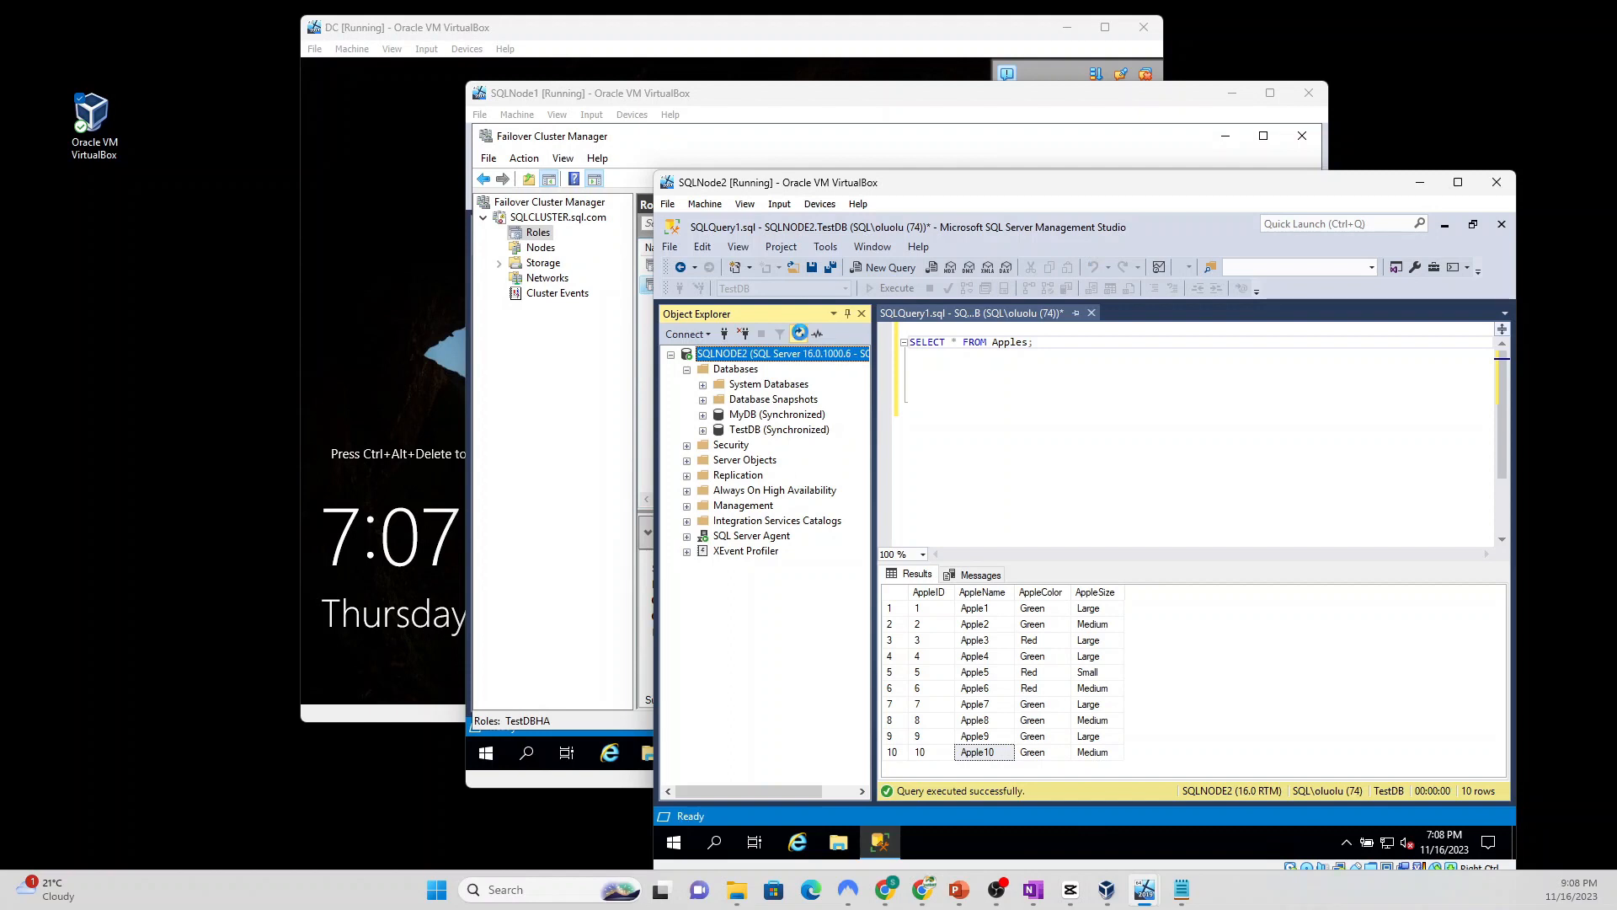
{"action": "left_click", "coordinate": [800, 333]}
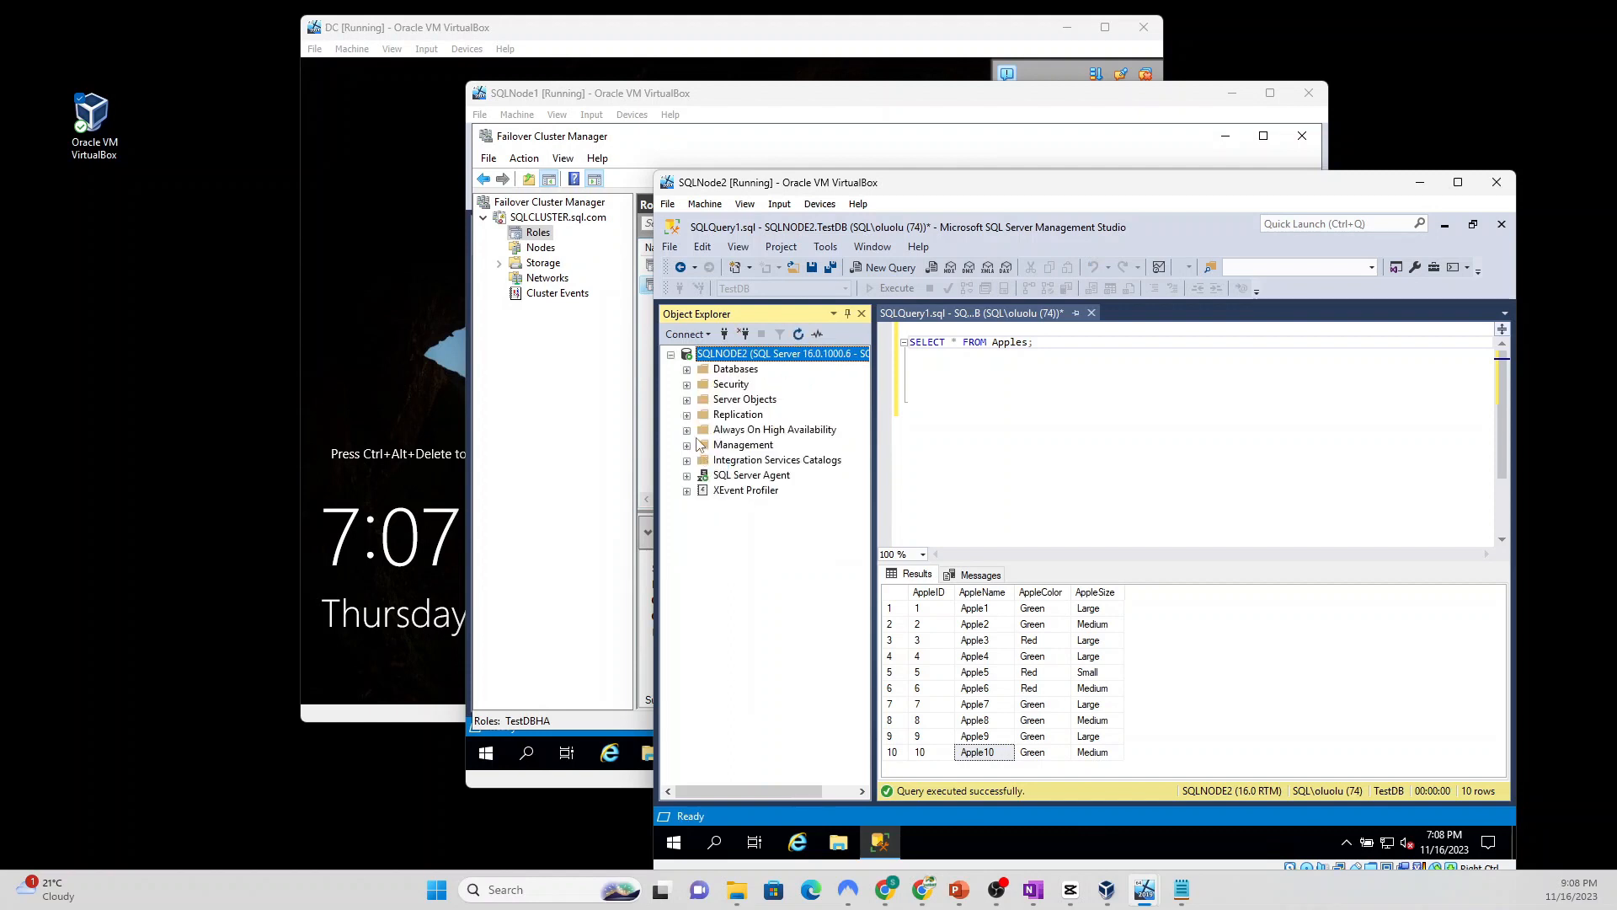
{"action": "left_click", "coordinate": [687, 430]}
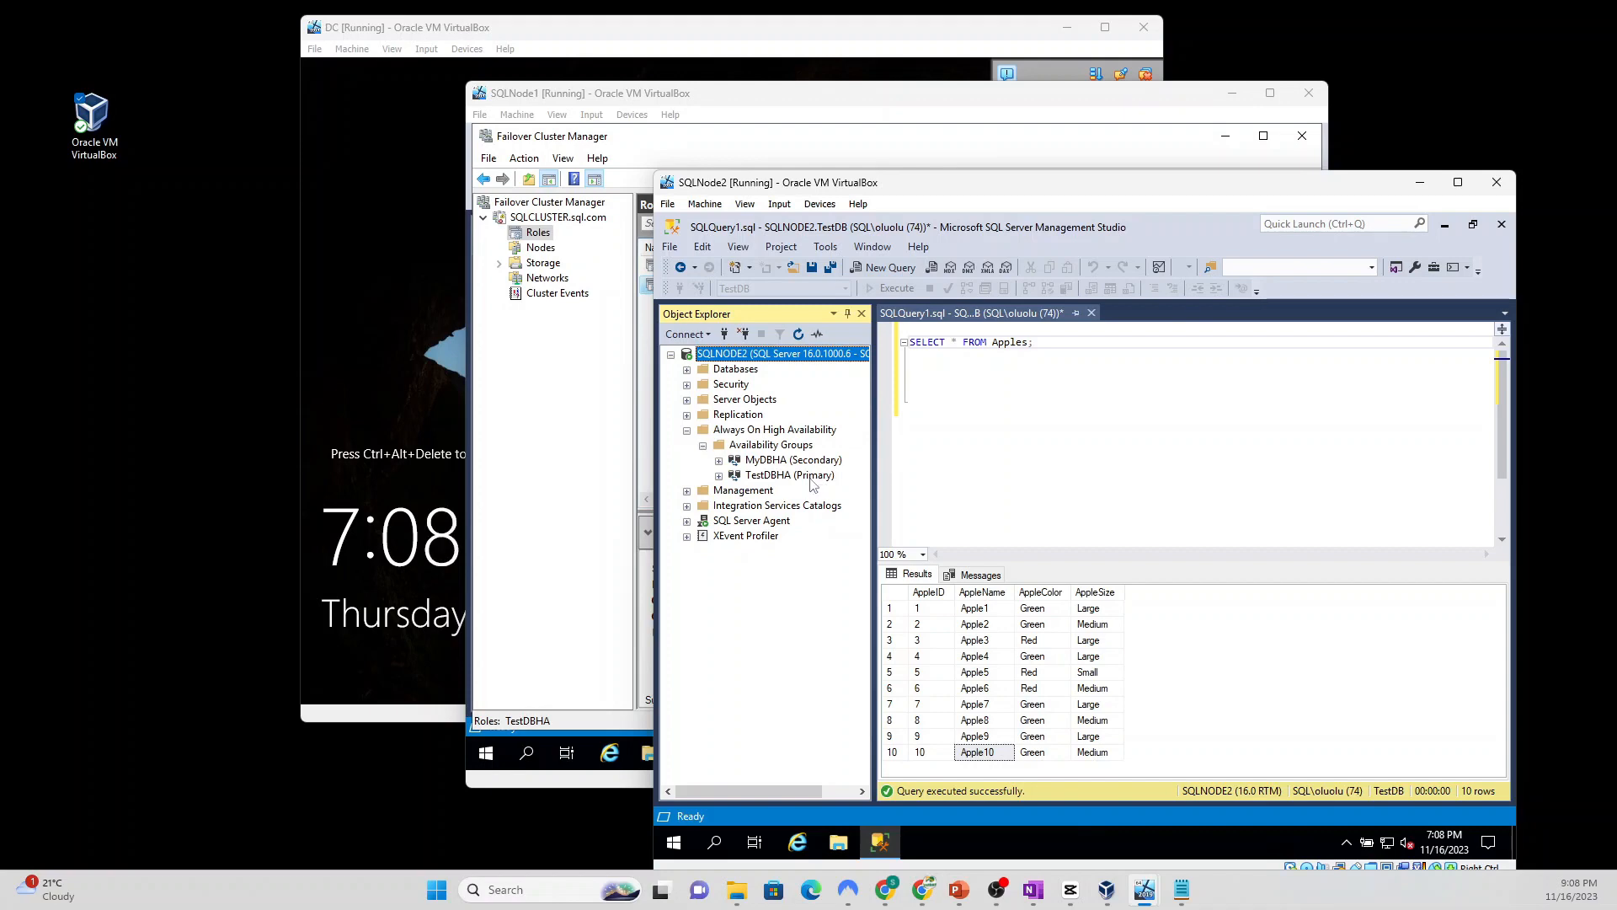
Step: In SQLNode1's Management Studio, expand SQLNODE1 > Always On High Availability > Availability Groups
{"action": "left_click", "coordinate": [754, 94]}
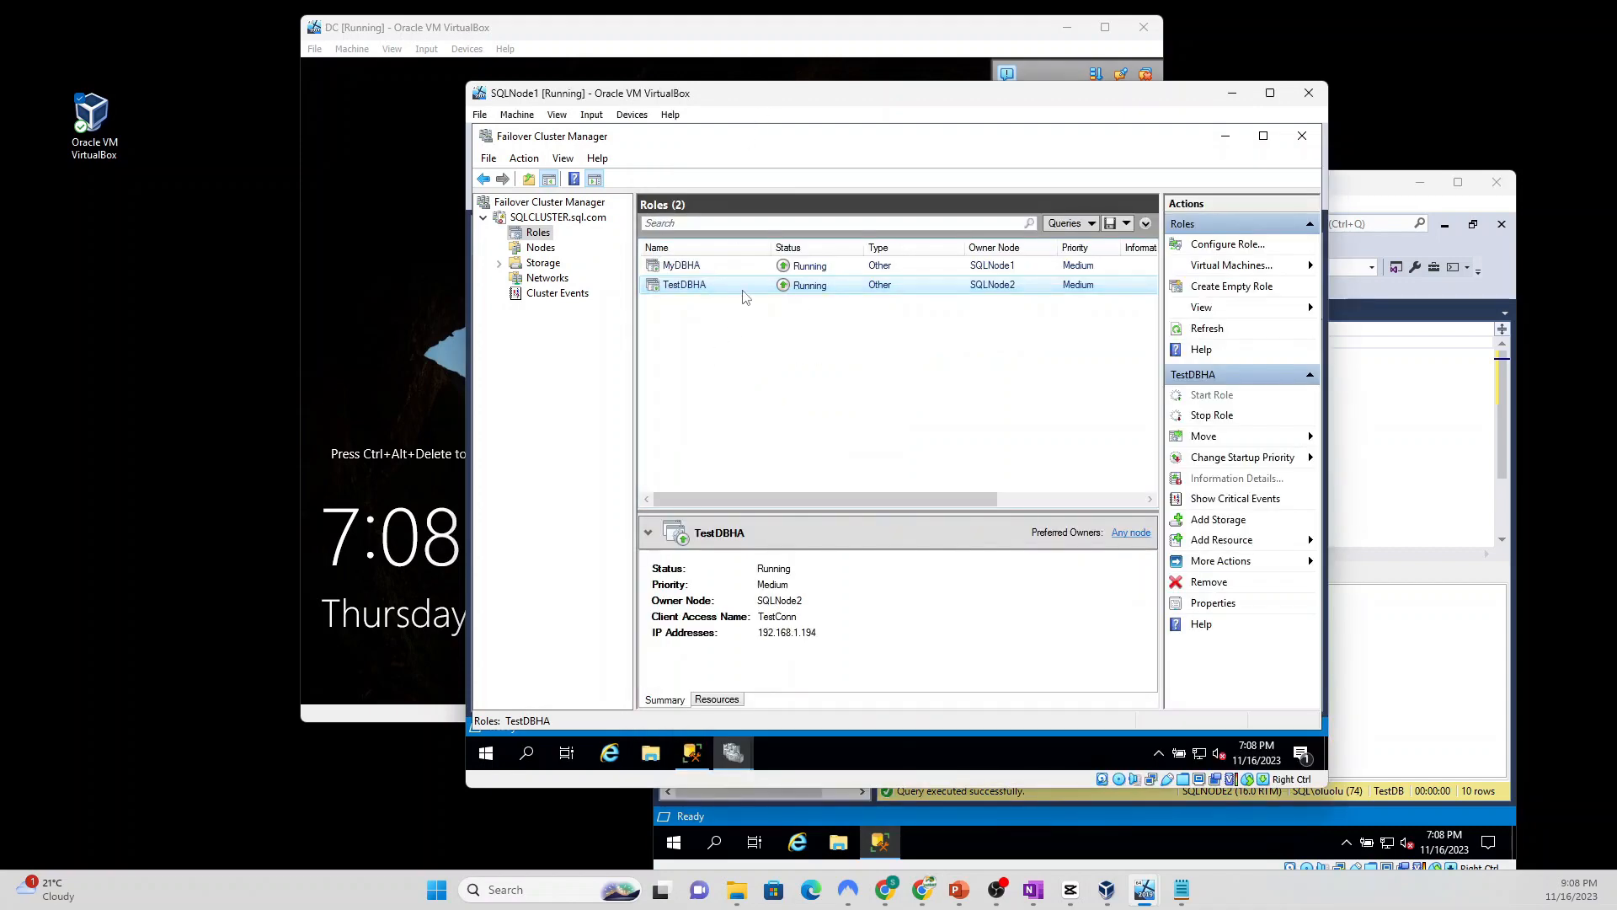
{"action": "left_click", "coordinate": [692, 753]}
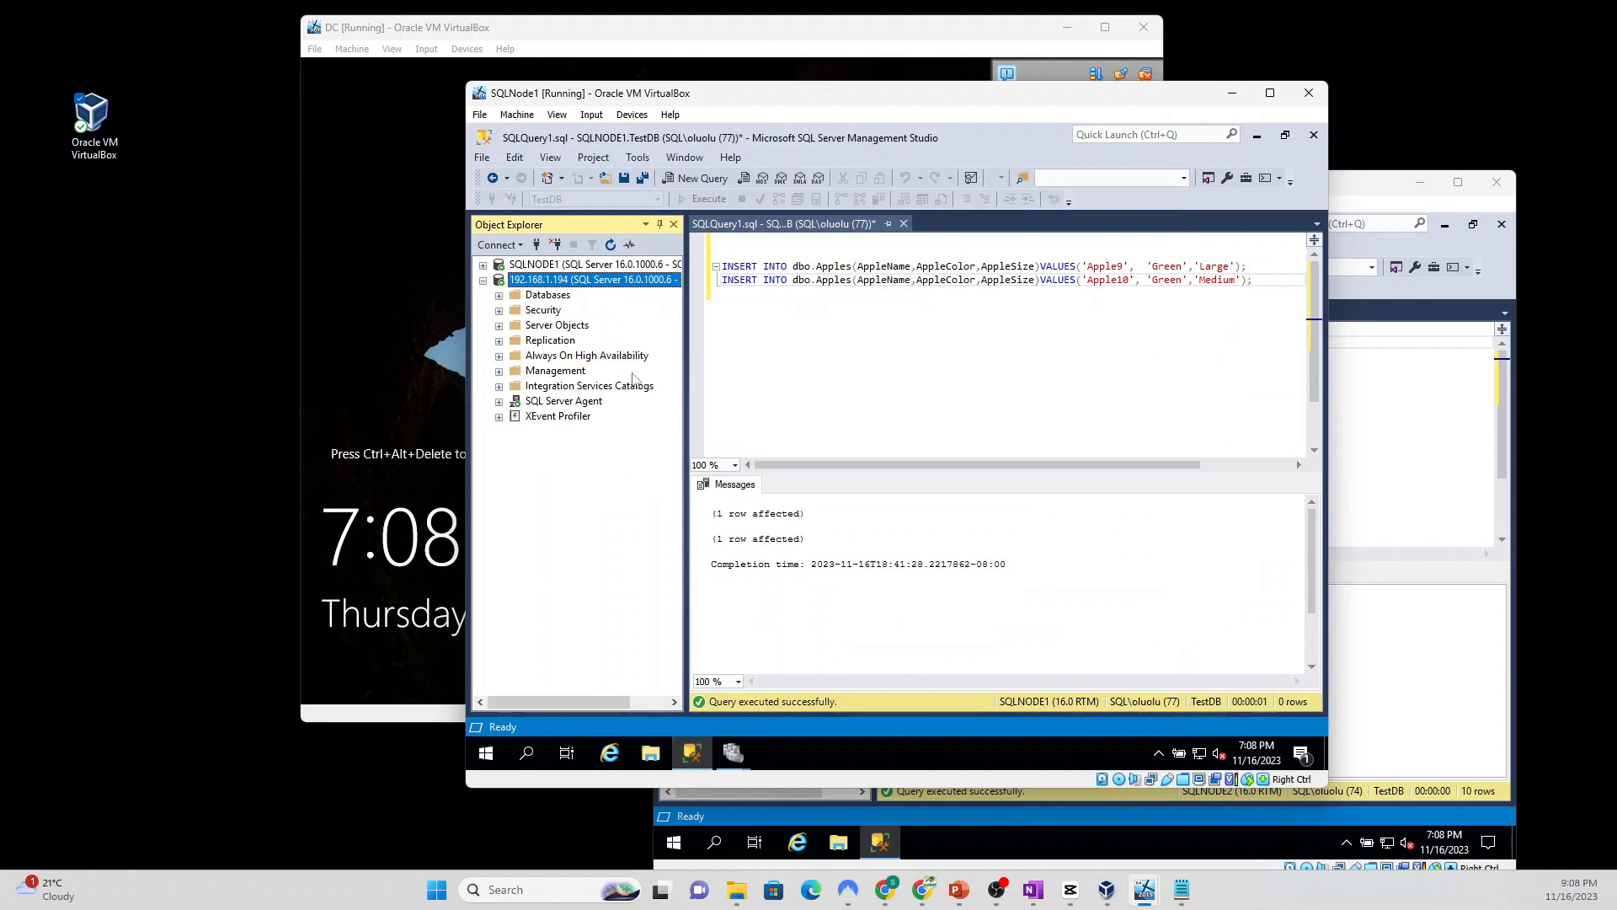
{"action": "left_click", "coordinate": [570, 265]}
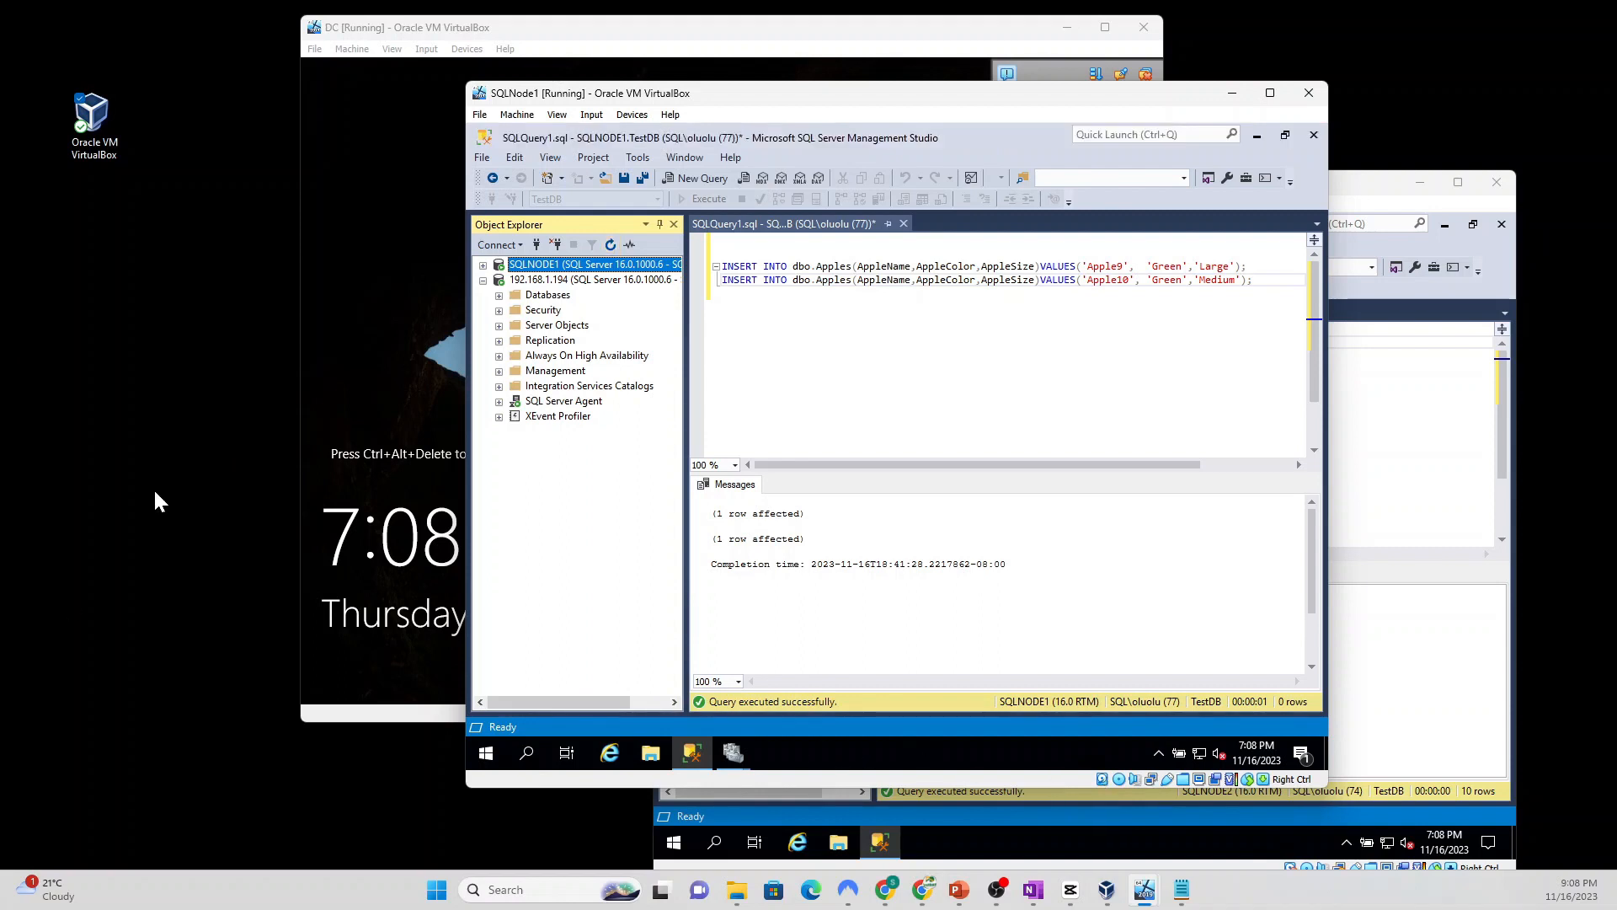
{"action": "left_click", "coordinate": [483, 265]}
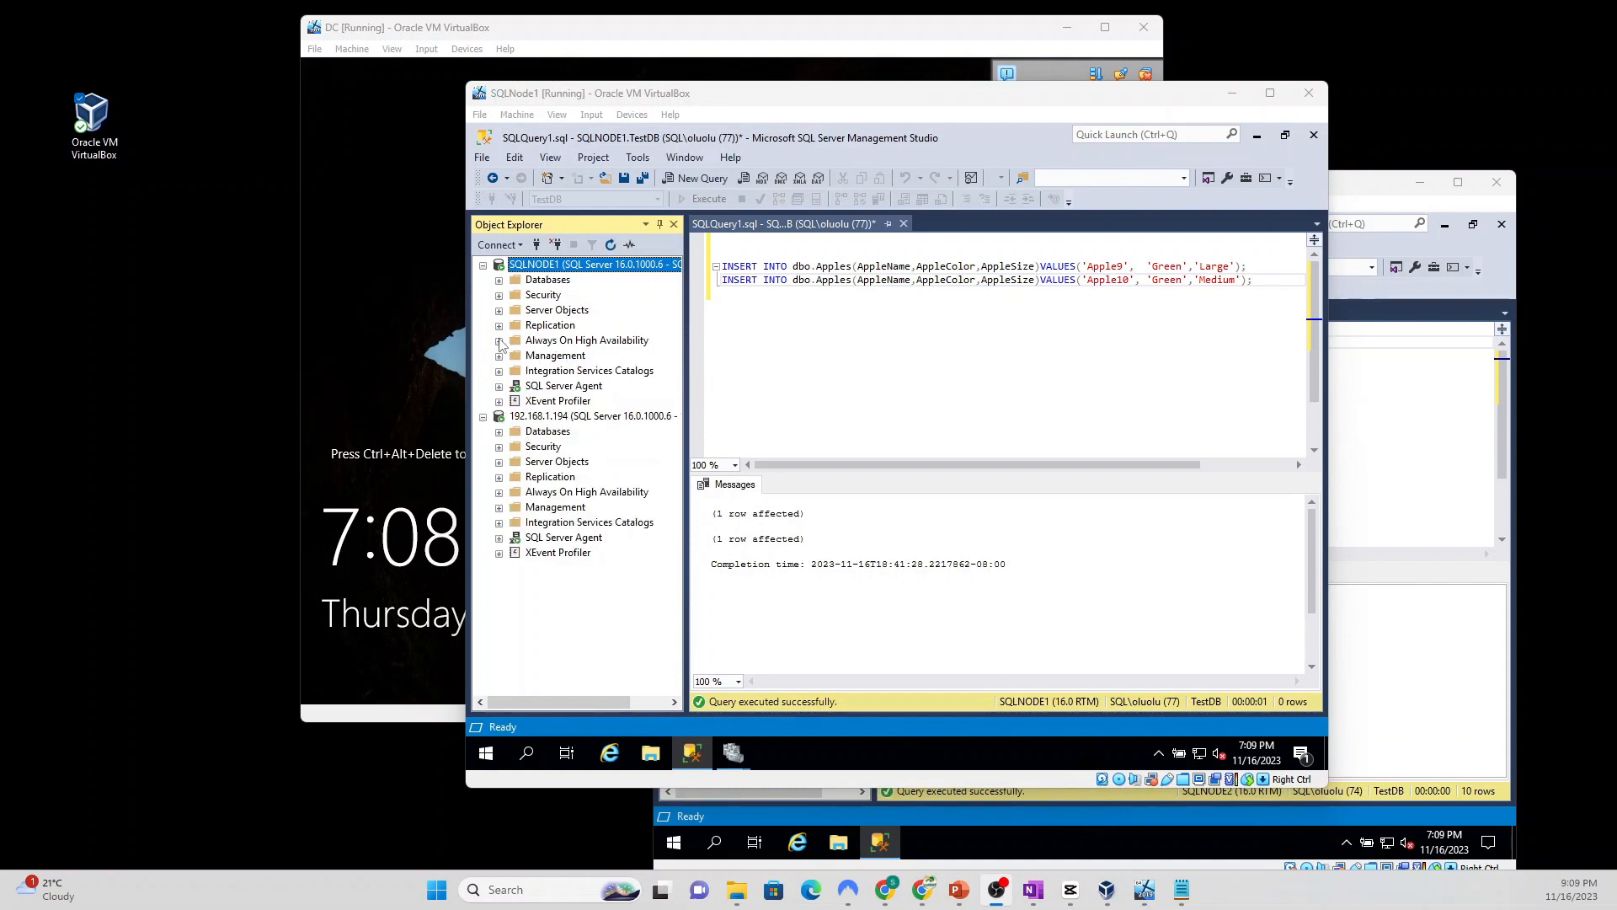
{"action": "left_click", "coordinate": [498, 340]}
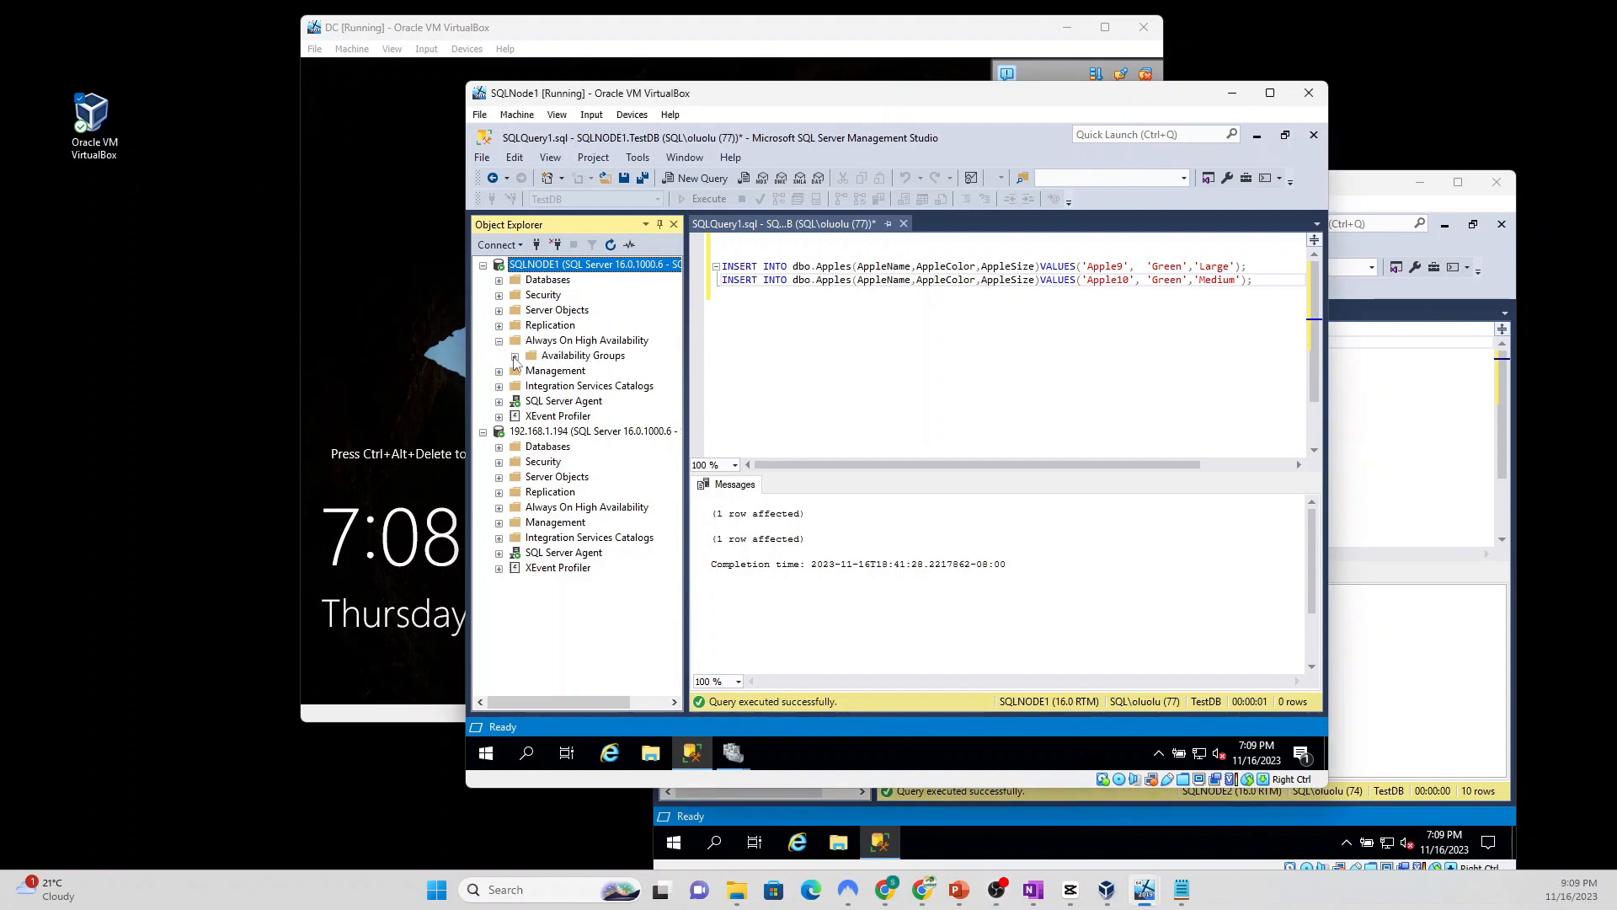
{"action": "left_click", "coordinate": [514, 357]}
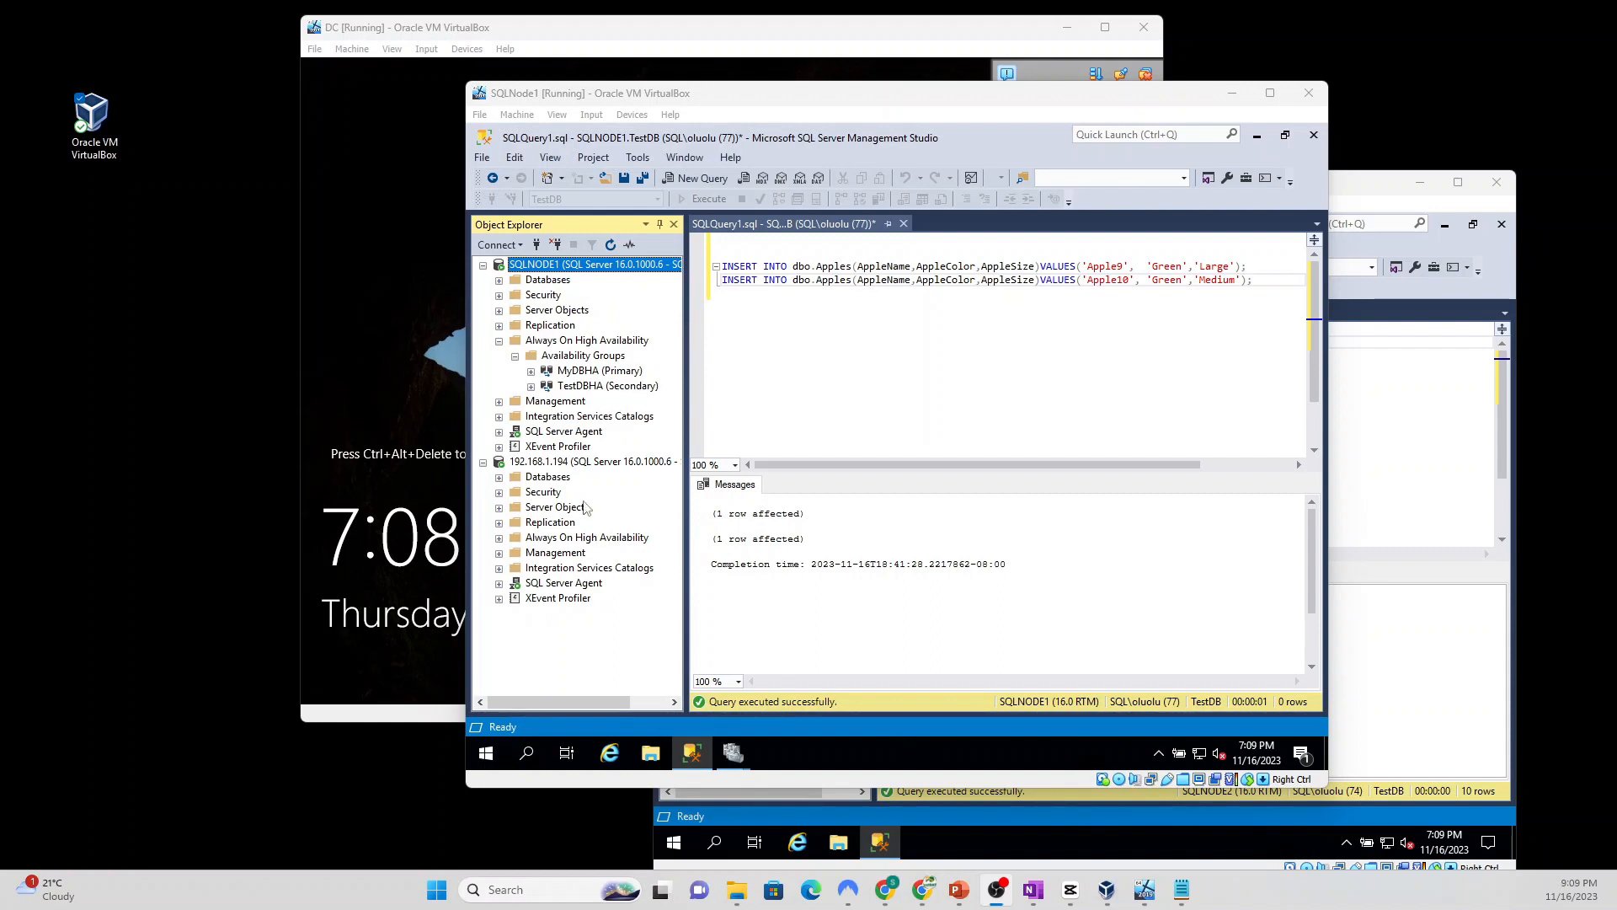
Step: Refresh the 192.168.1.194 server and open its Properties
{"action": "left_click", "coordinate": [573, 463]}
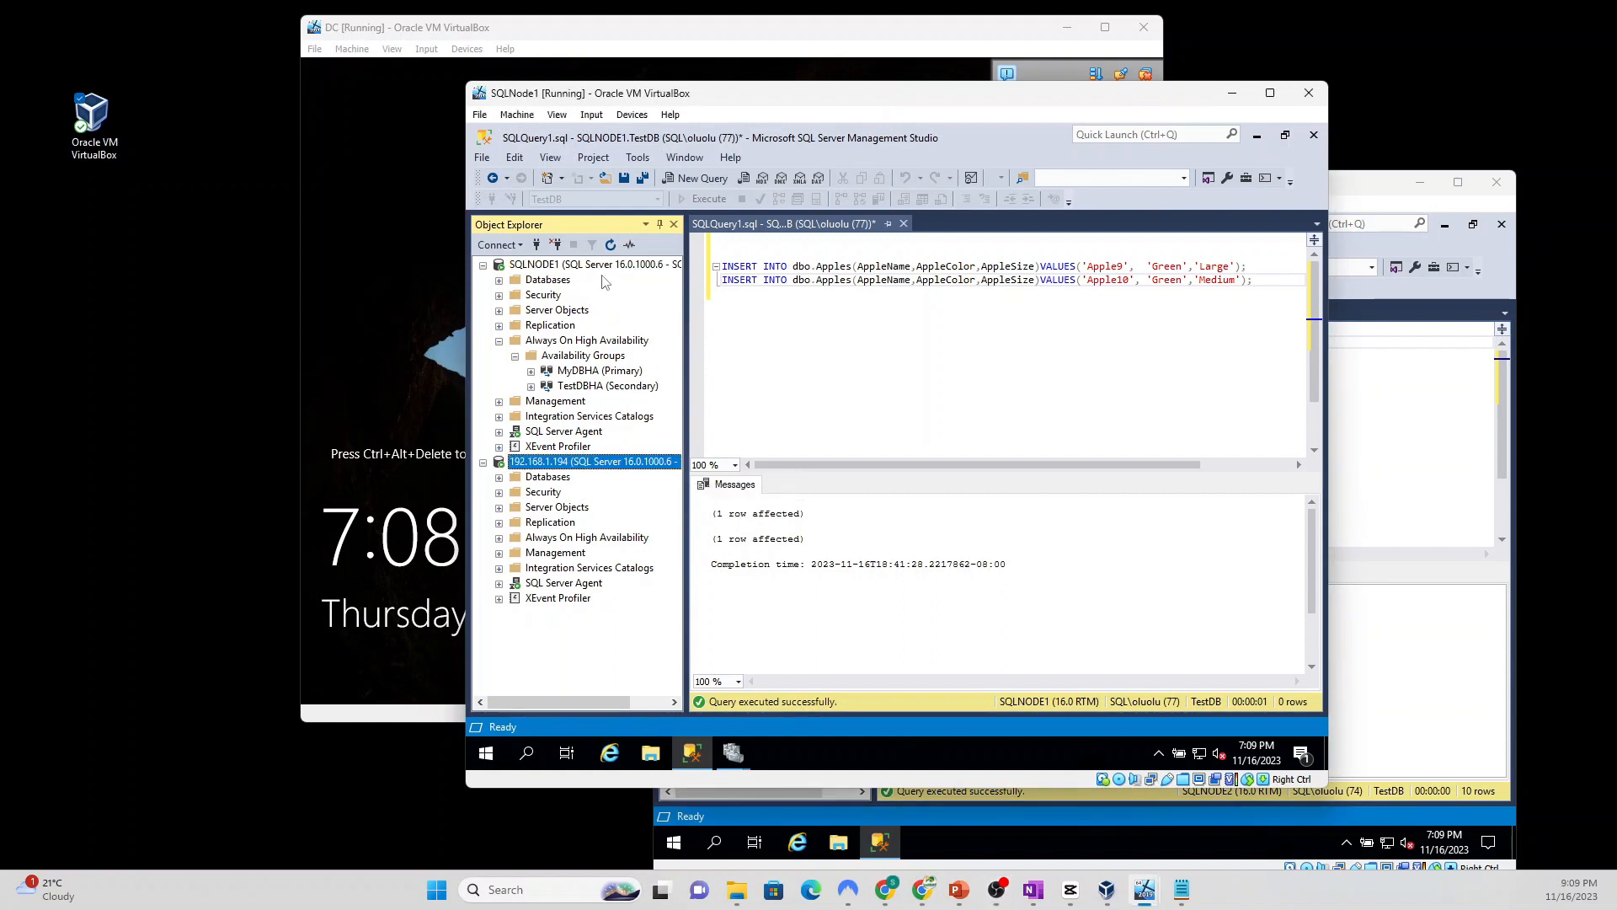
{"action": "left_click", "coordinate": [610, 245]}
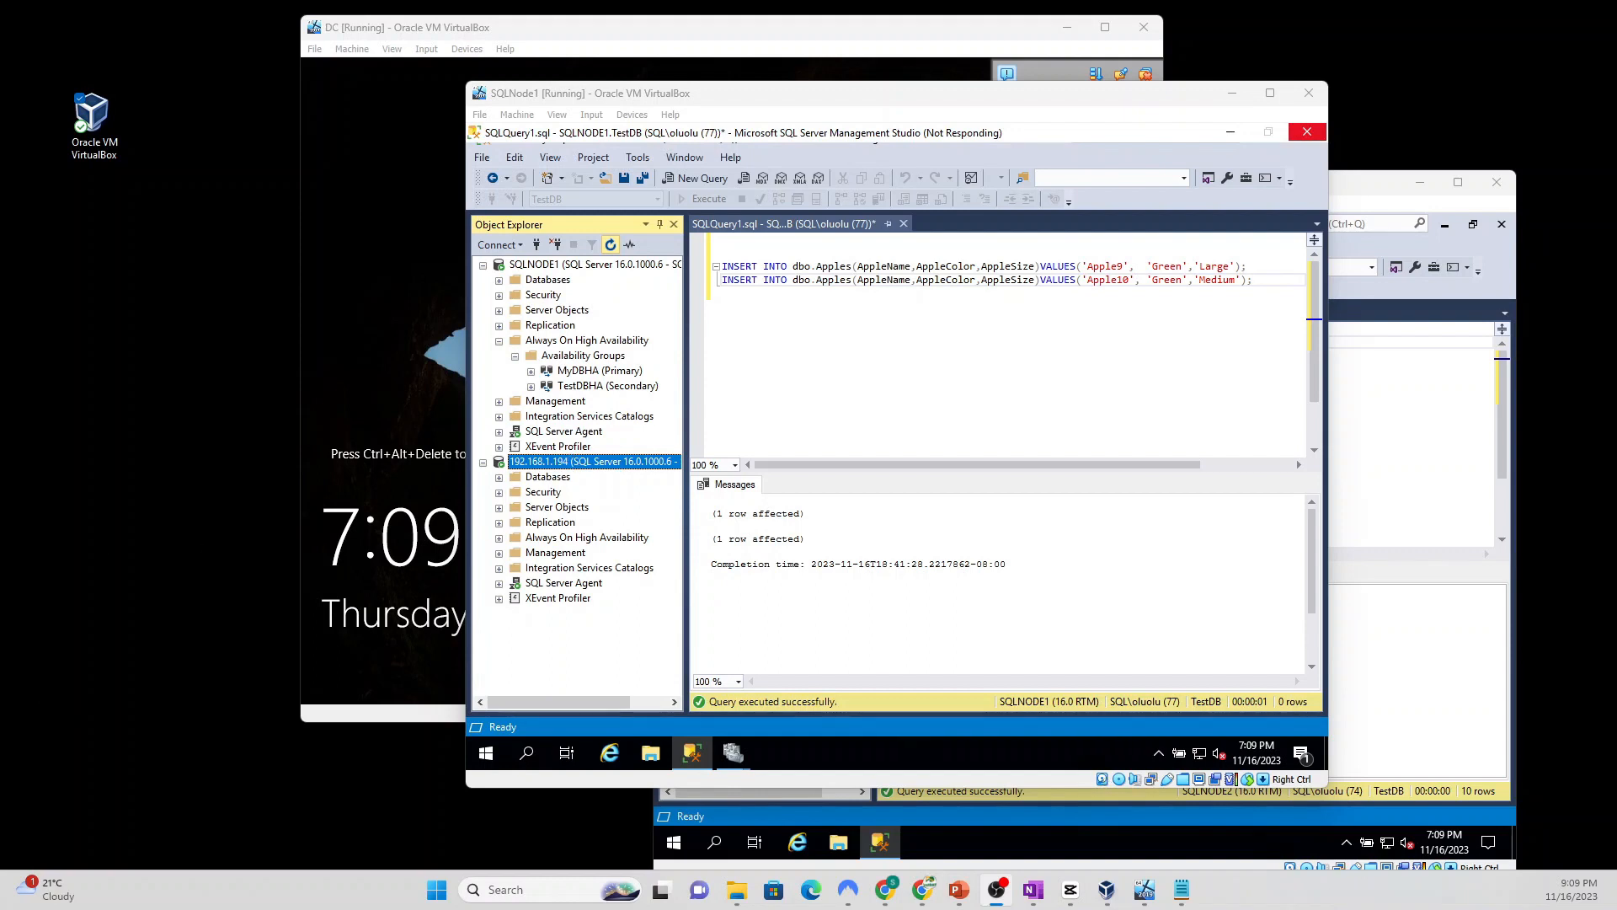
{"action": "right_click", "coordinate": [581, 465]}
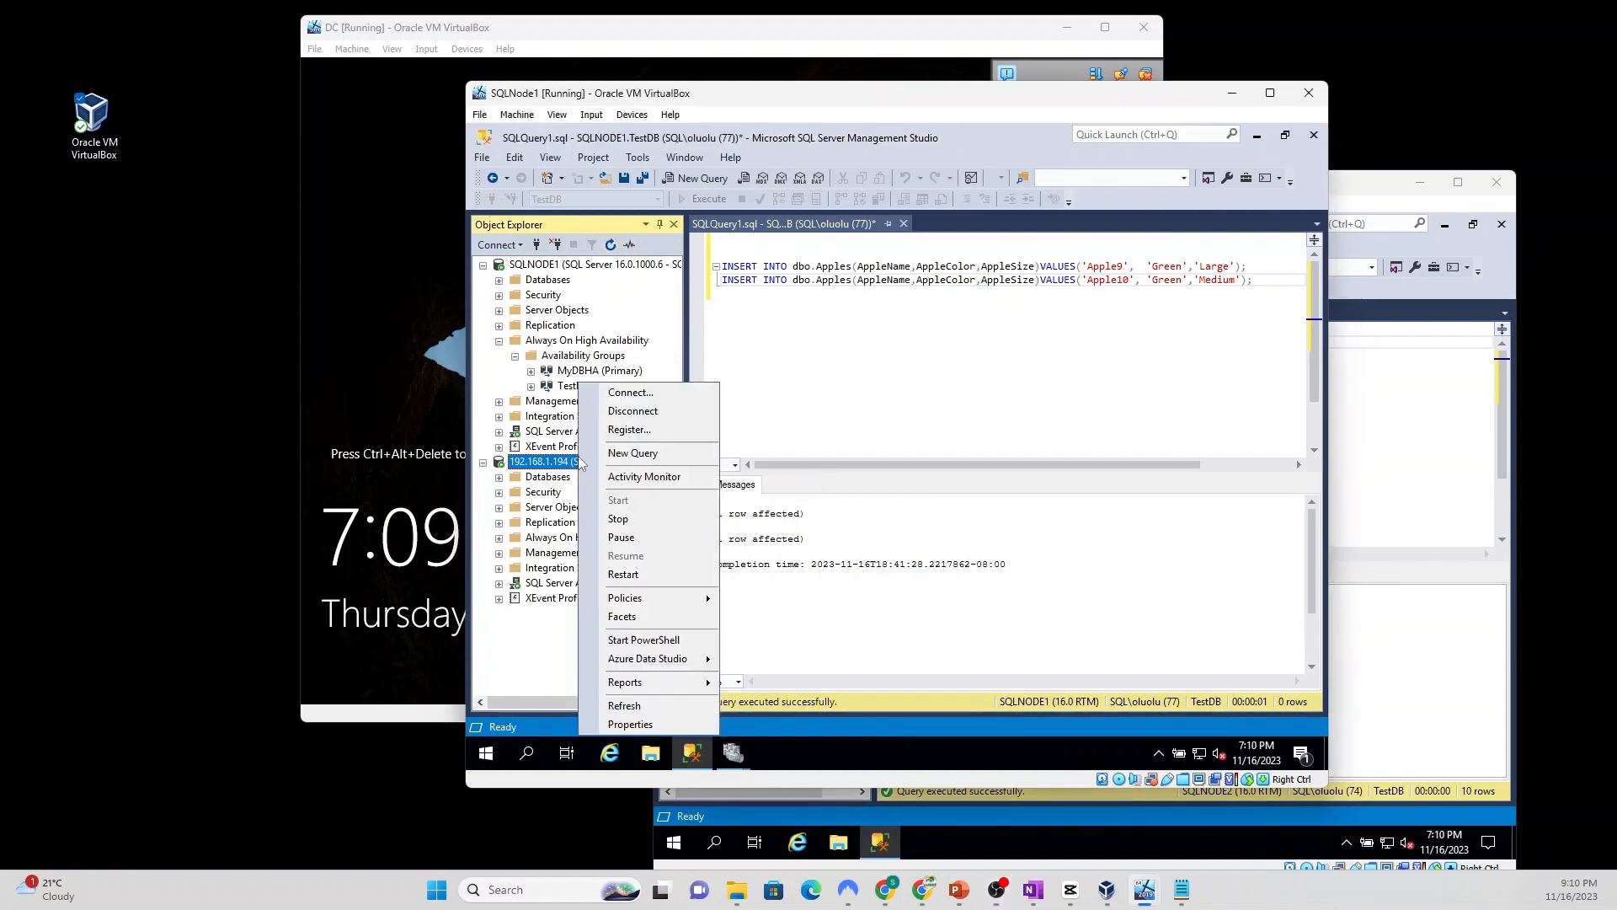
{"action": "left_click", "coordinate": [632, 723]}
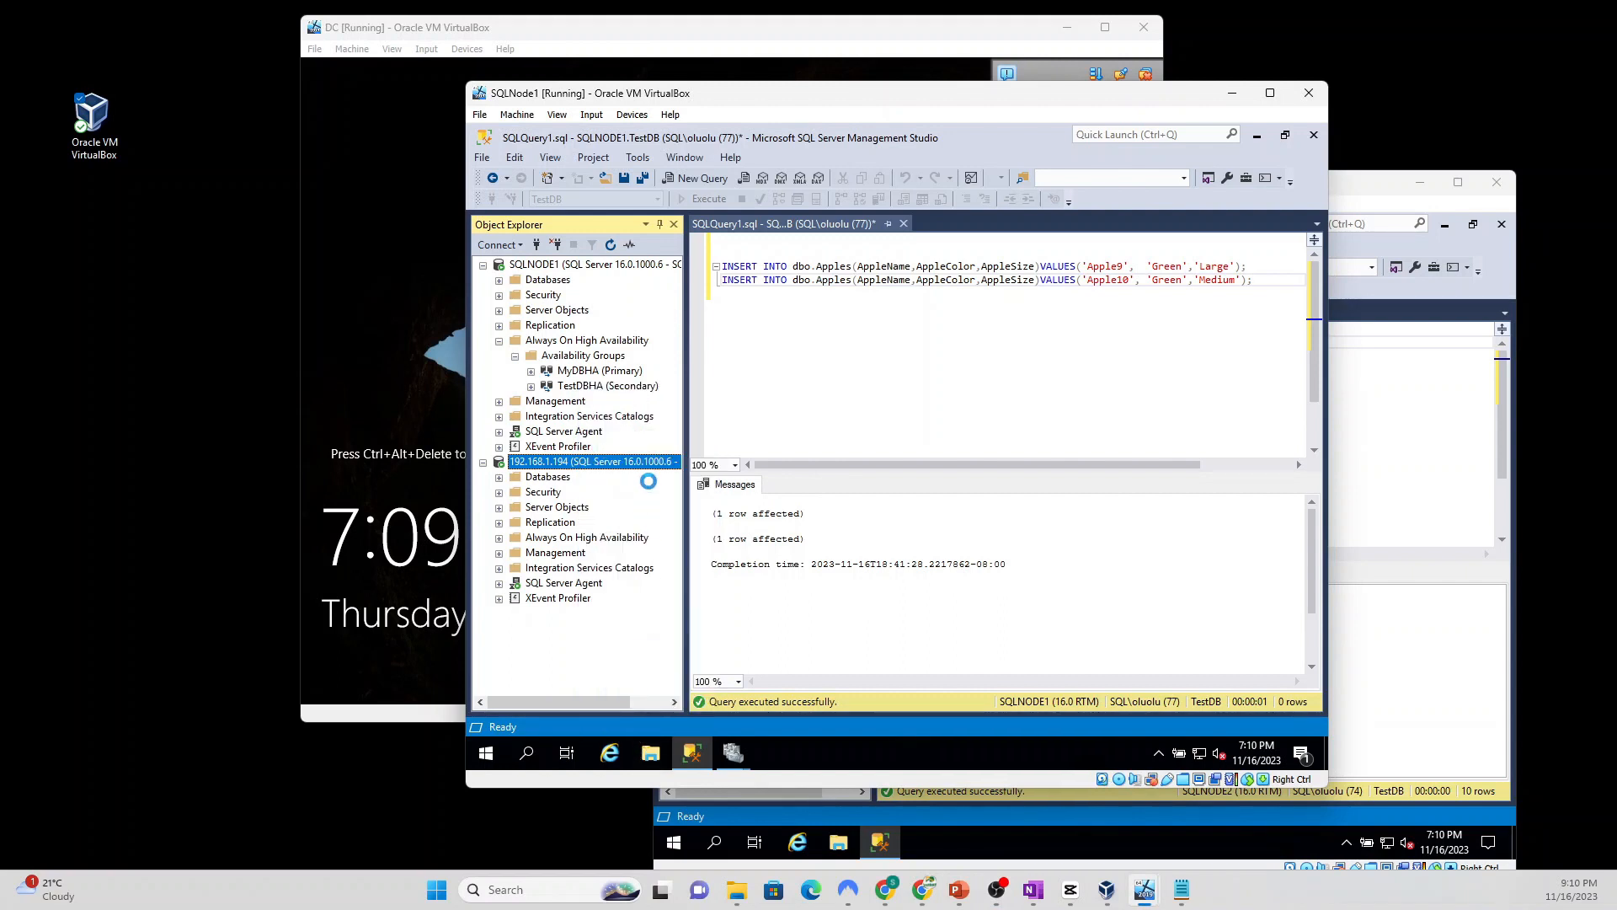